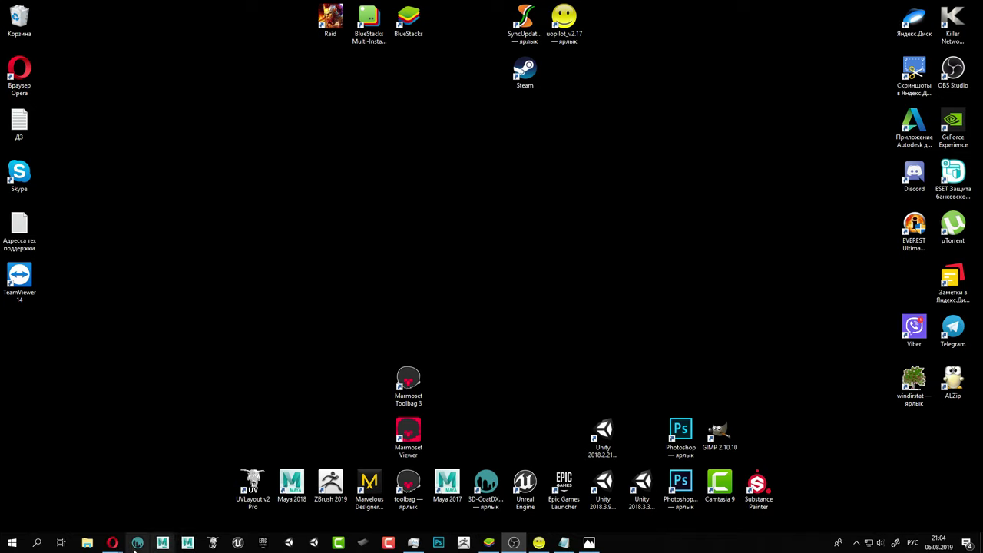
Switch to 3D-Coat and bring up the dialog for opening a saved scene.
left_click(596, 547)
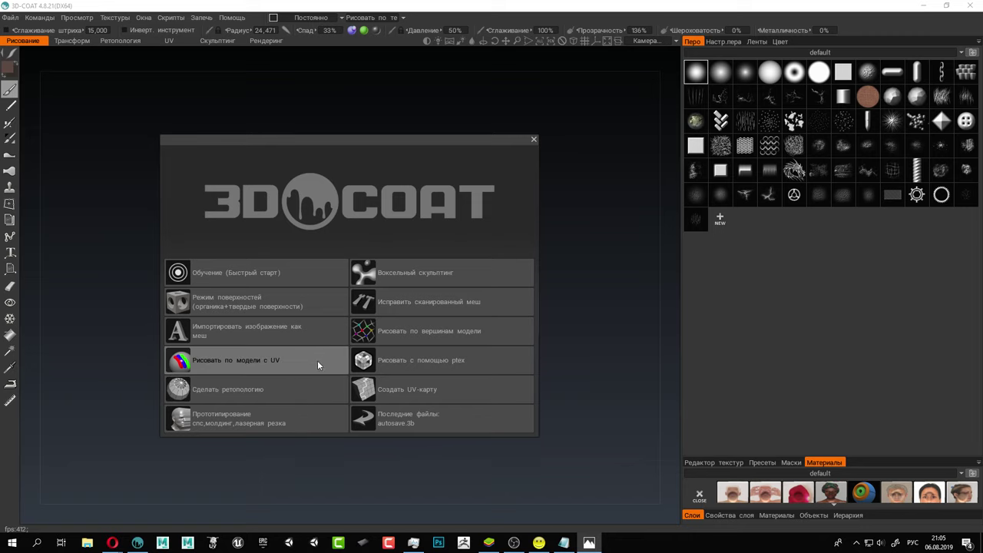
left_click(10, 17)
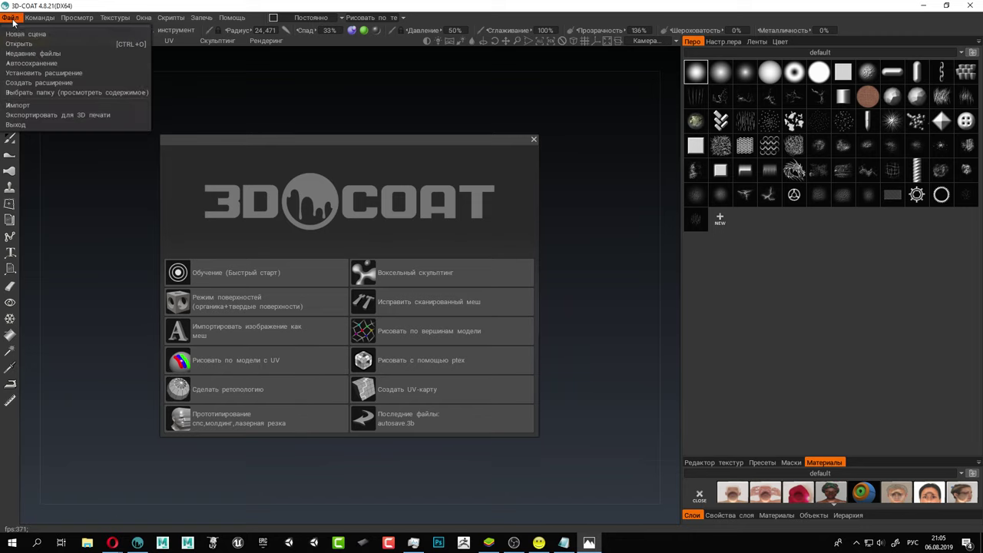
left_click(21, 44)
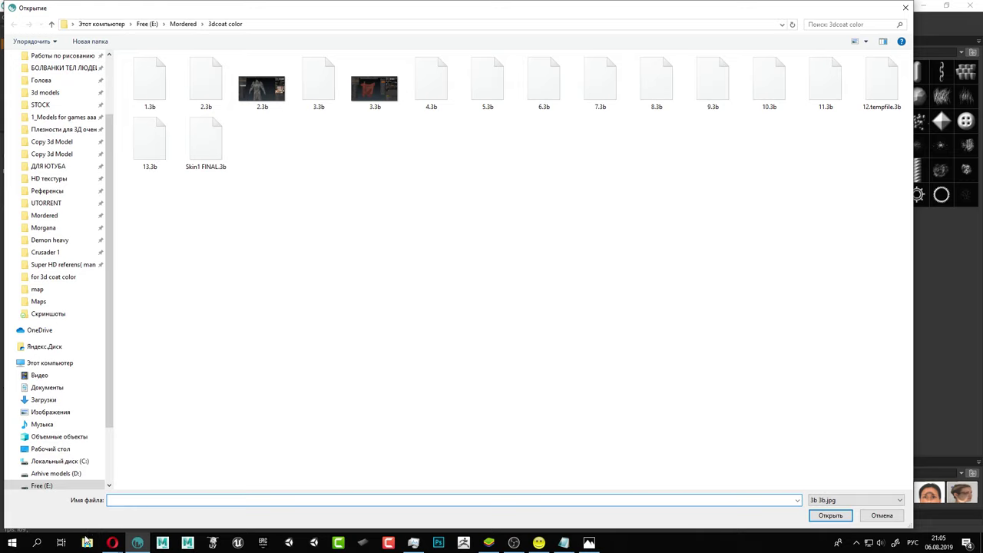
Open the 3dcoat color folder of the Mordered project in File Explorer.
left_click(86, 543)
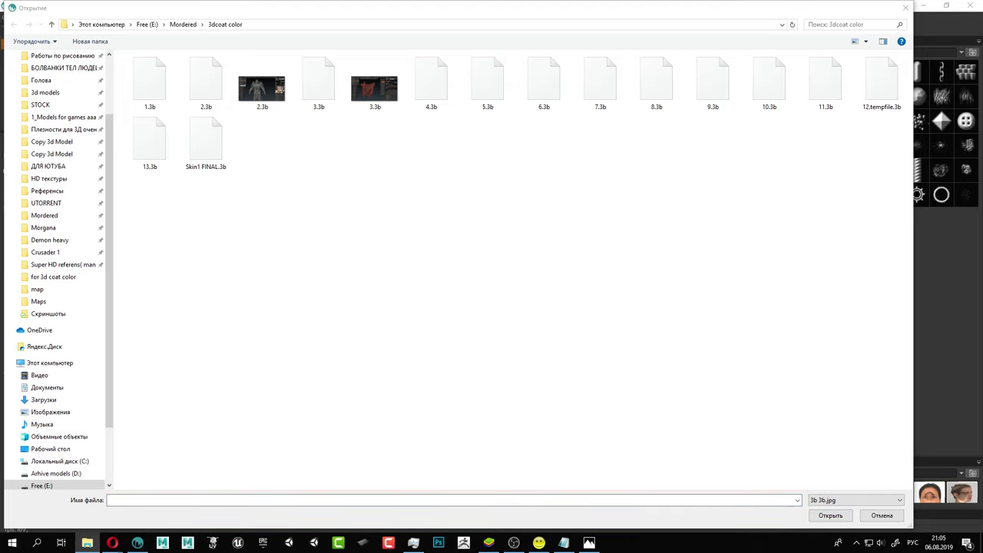
left_click(560, 44)
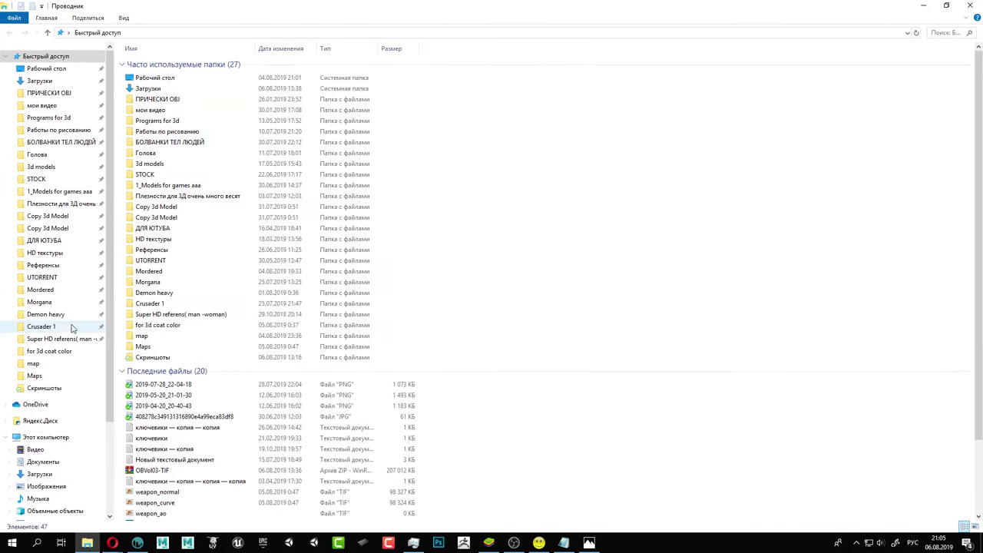
left_click(41, 290)
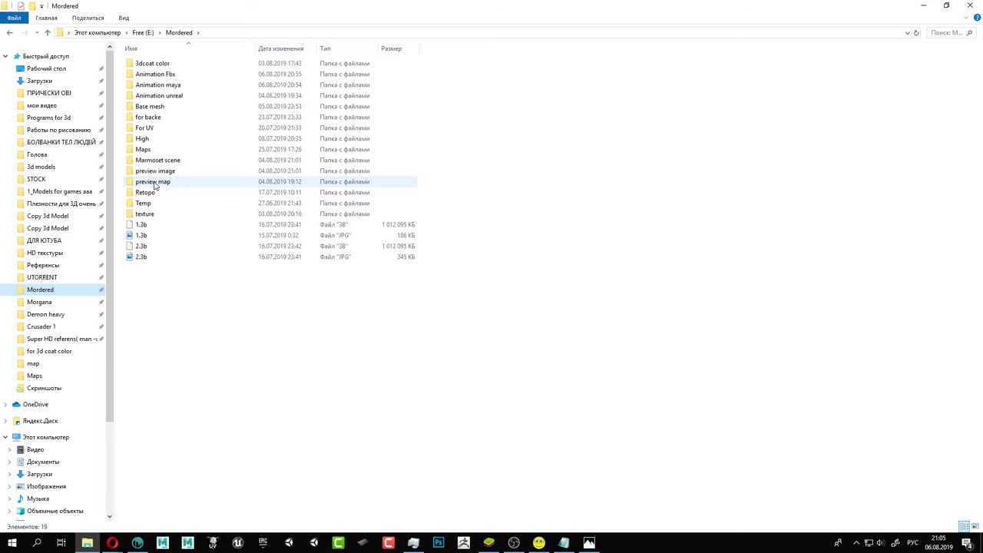
double_click(162, 64)
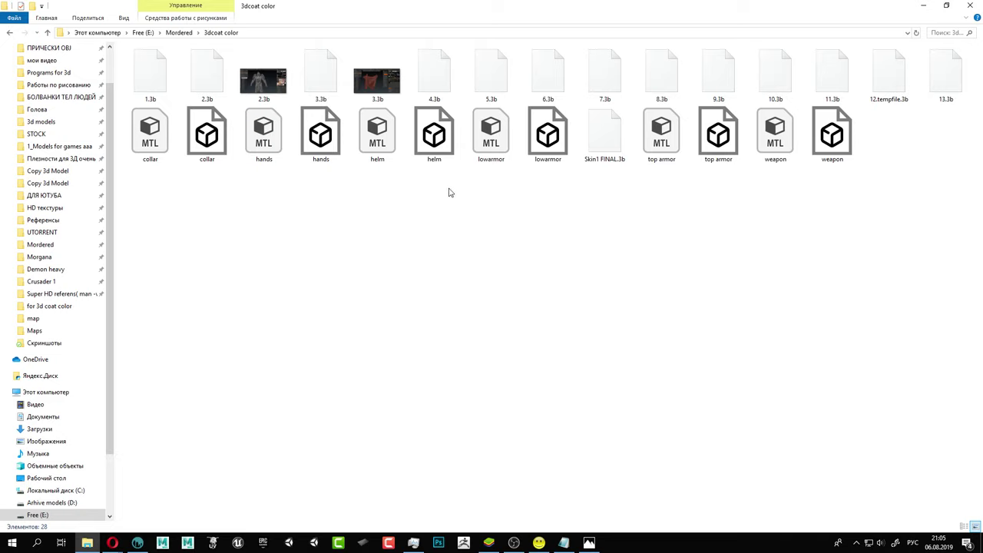
Show the folder's files as a detailed table sorted by date, newest first.
right_click(772, 302)
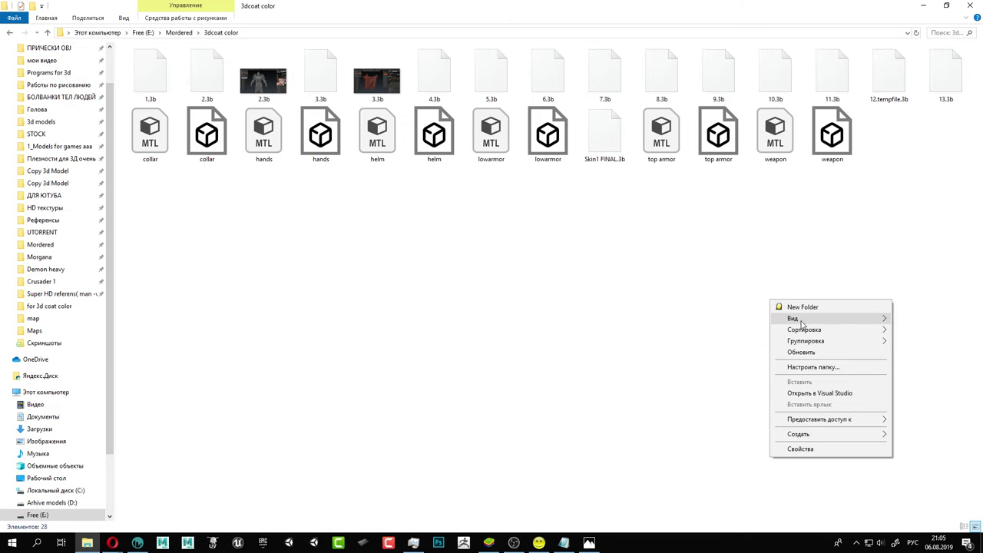
mouse_move(802, 321)
left_click(708, 380)
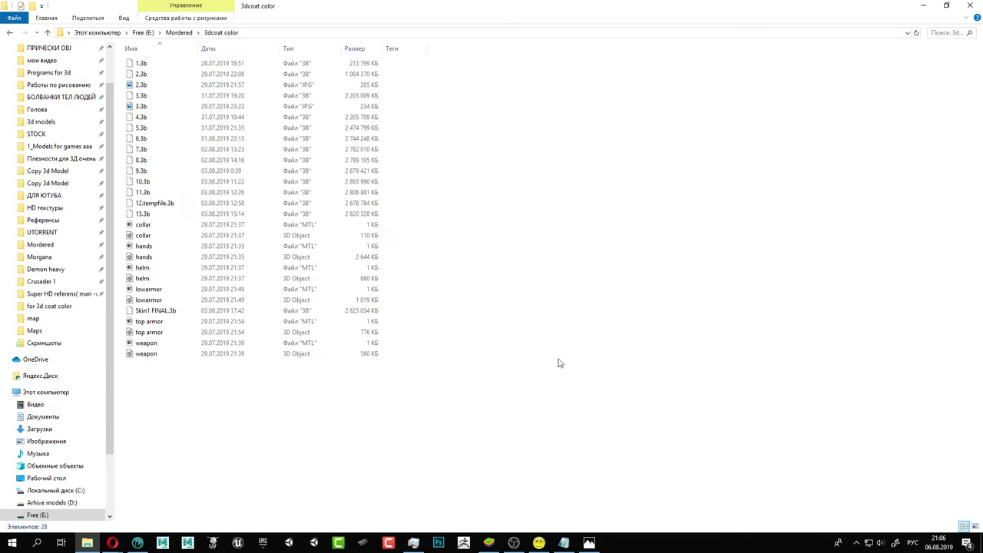
left_click(240, 51)
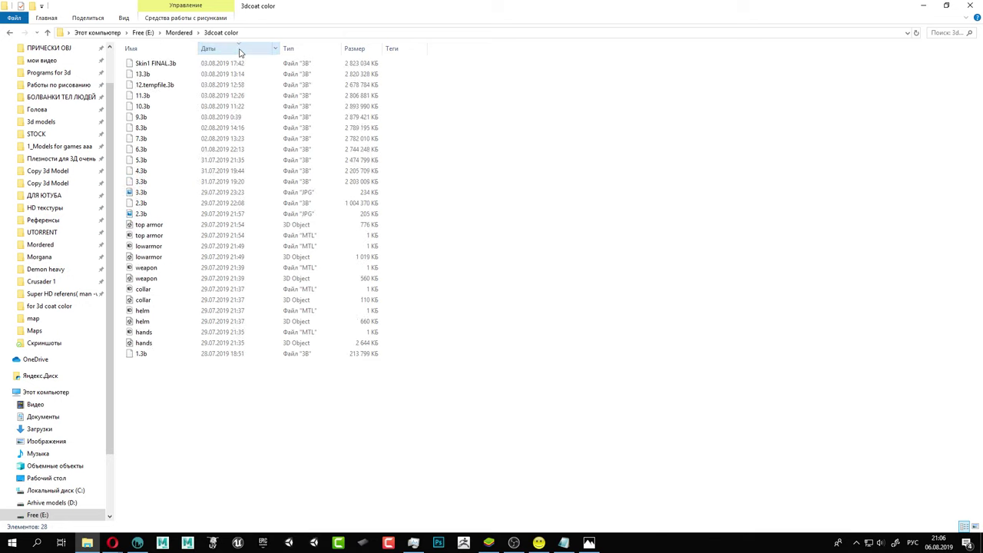
Permanently delete all files in the folder except Skin1 FINAL.3b and 13.3b, and close File Explorer.
left_click_drag(287, 456, 128, 90)
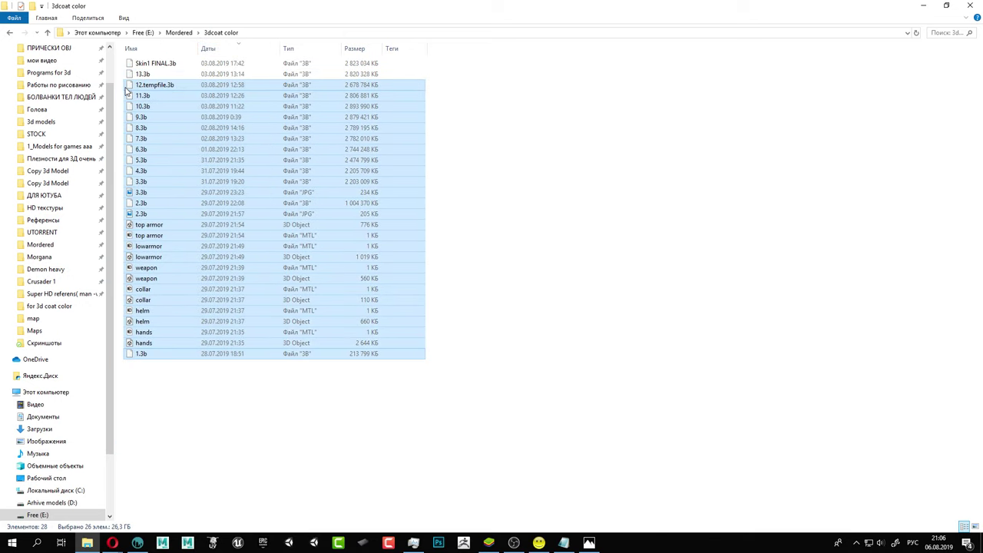
key("shift+Delete")
key("Return")
left_click(971, 5)
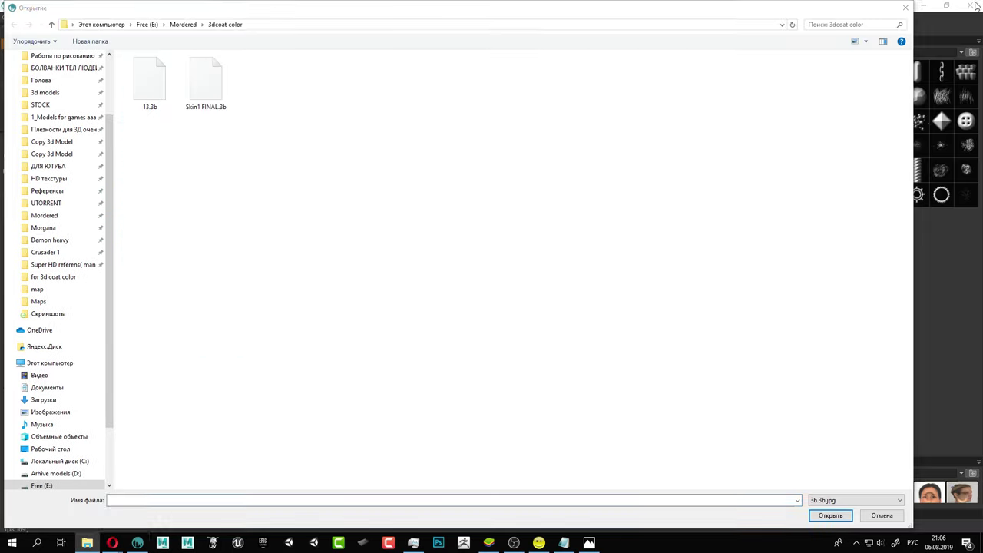
Open the scene 1.3b from the for 3d coat color folder of Crusader 1 in 3D-Coat.
left_click(65, 253)
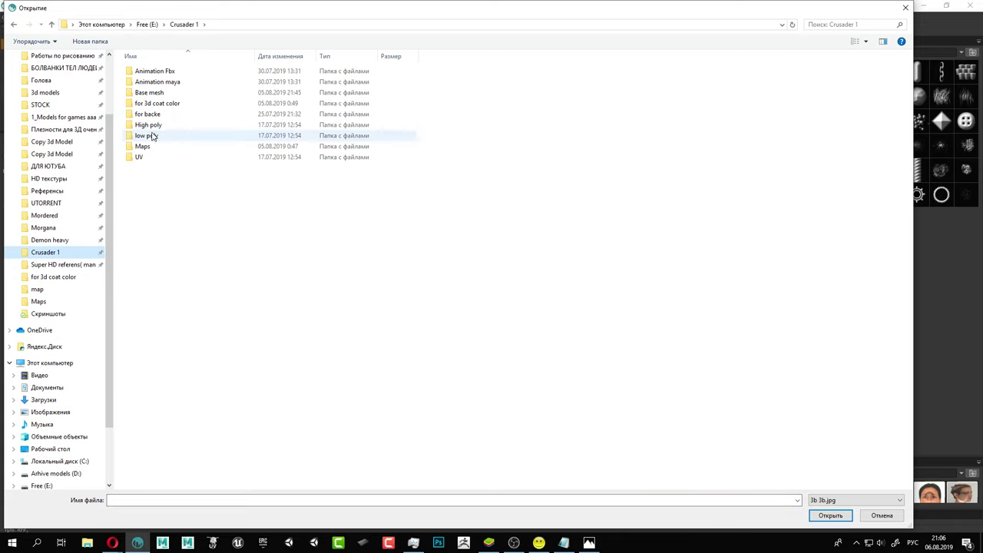
double_click(158, 104)
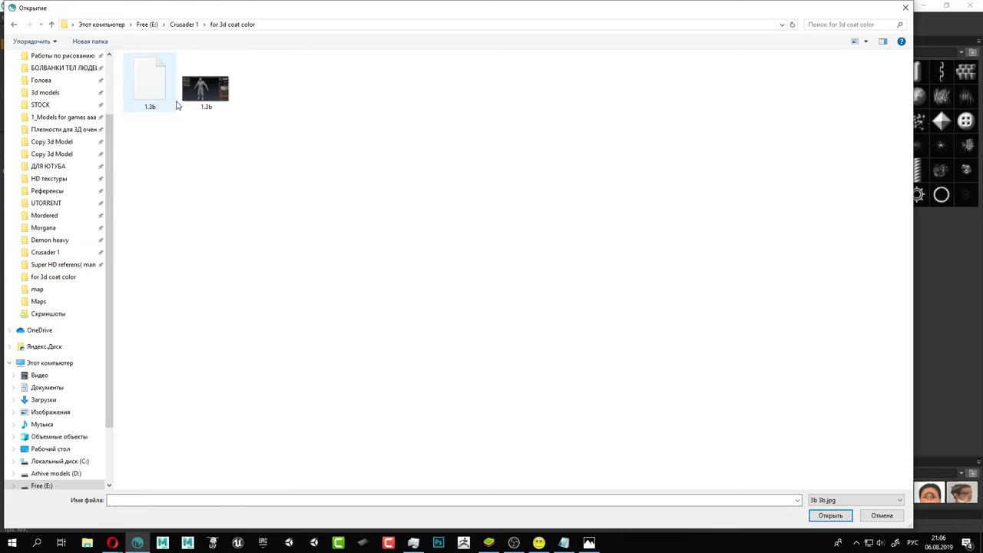
double_click(154, 79)
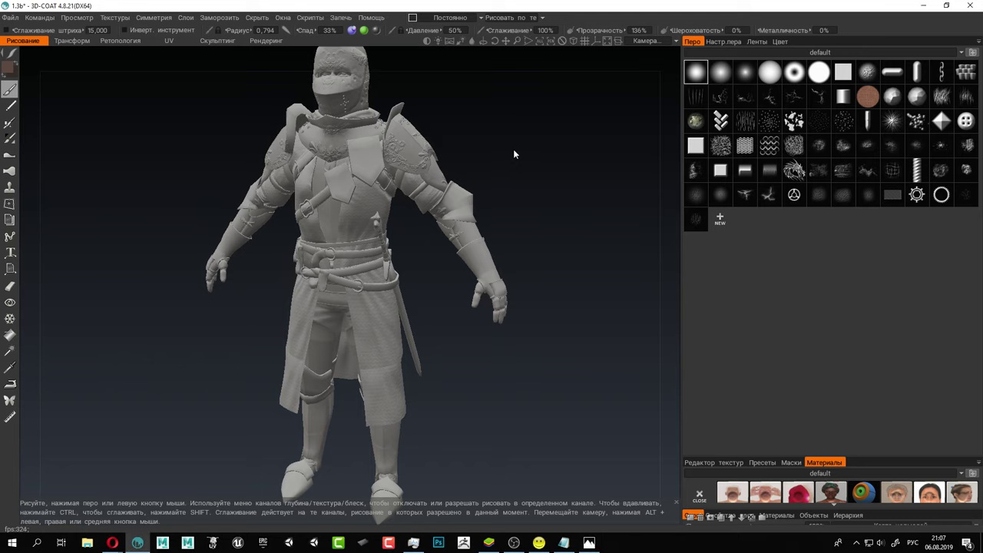
Reset the page layout to its default and widen the docked brush, material and layer panels.
left_click_drag(513, 149, 451, 155)
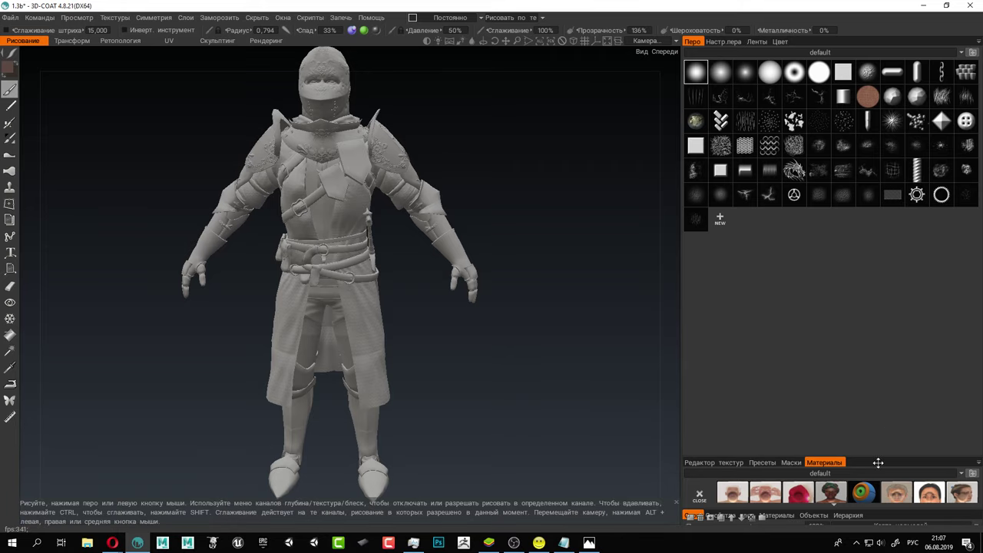
left_click(363, 18)
mouse_move(290, 19)
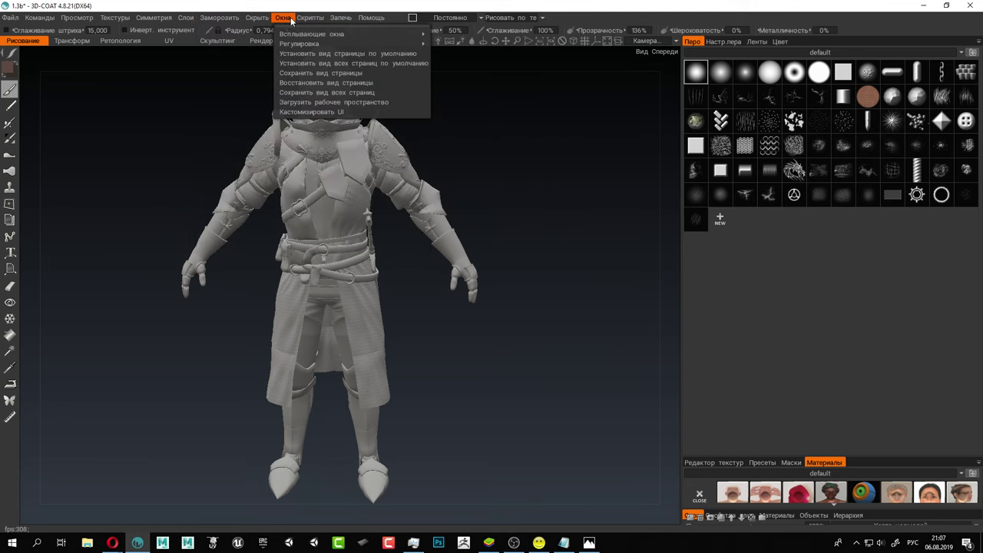
left_click(314, 53)
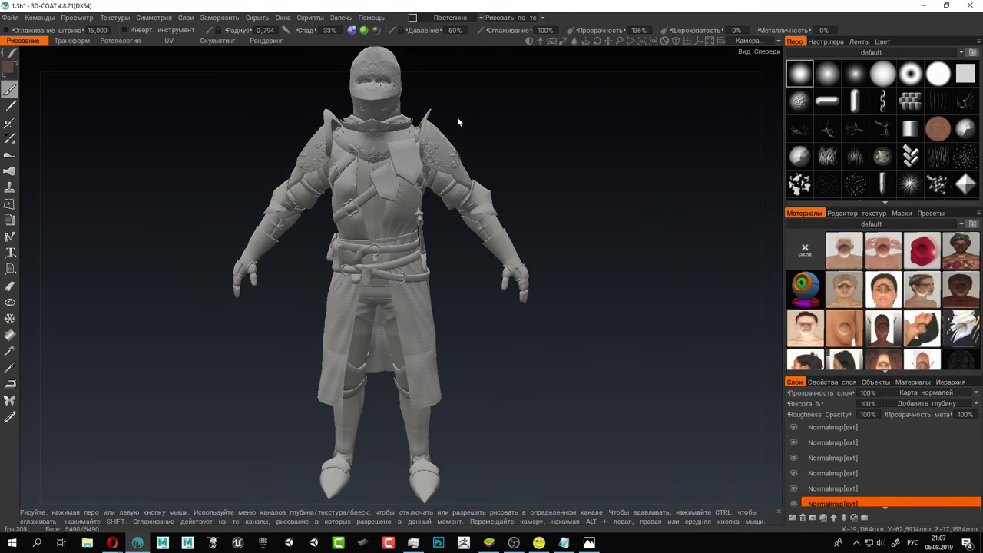
left_click_drag(783, 183, 633, 193)
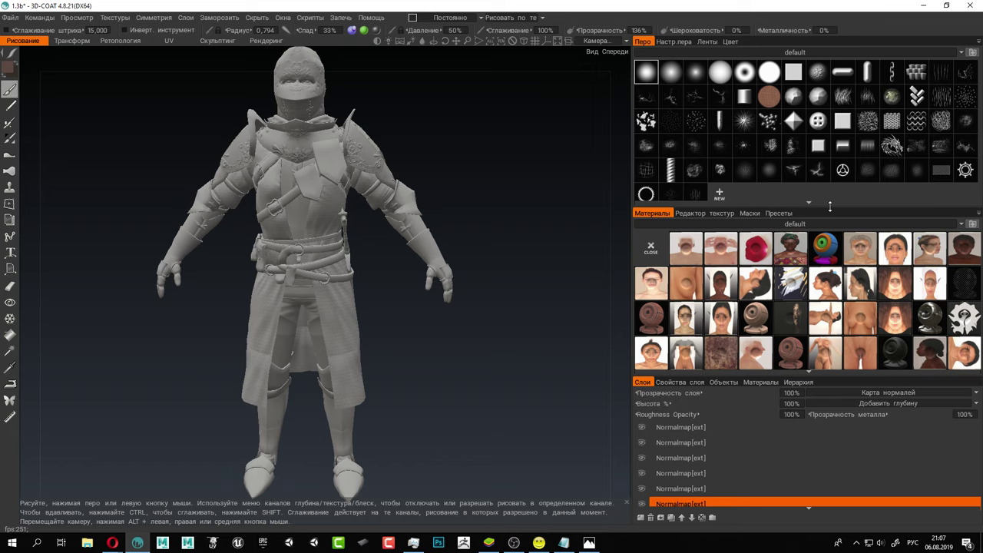
left_click_drag(434, 386, 420, 369)
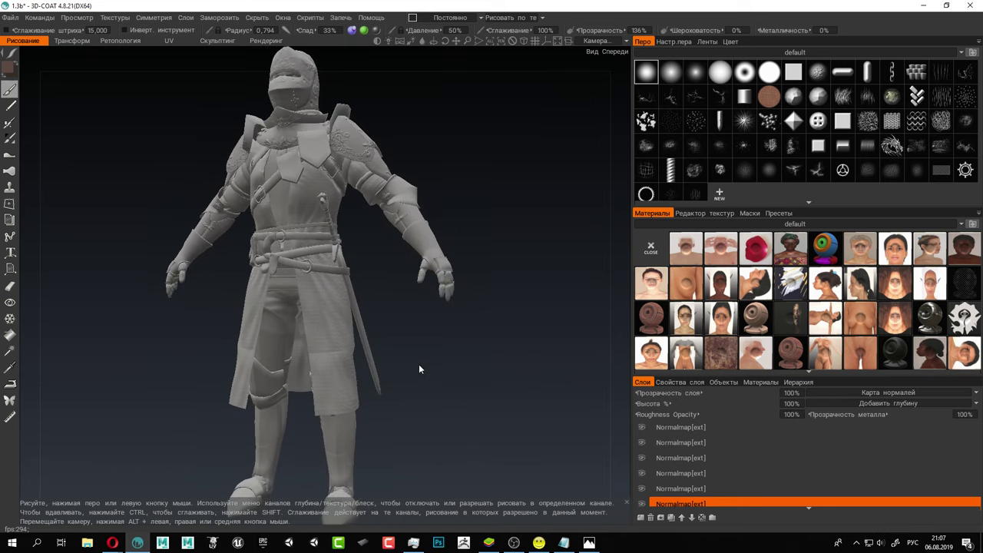
Undock the Objects panel, place it beside the knight and lengthen it to almost the viewport's full height.
left_click(722, 383)
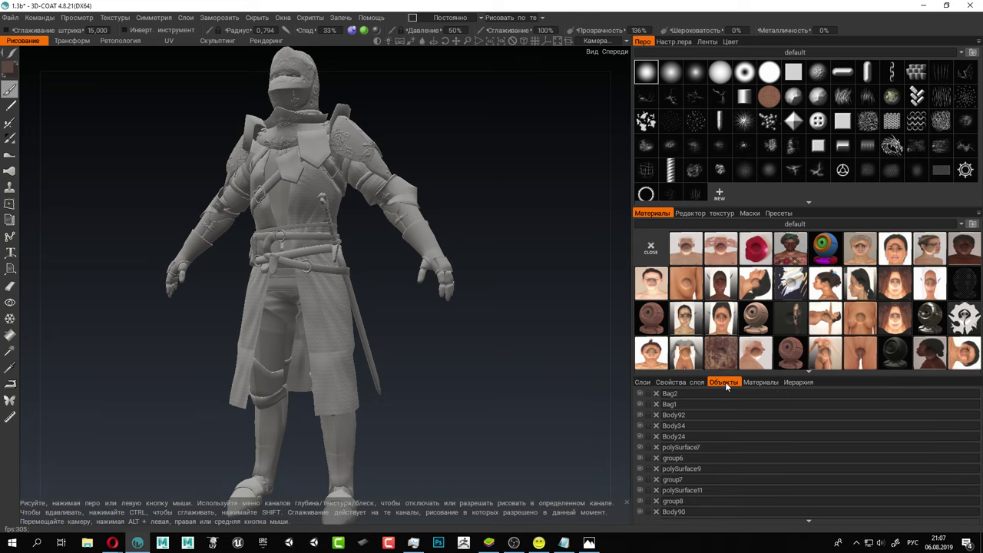
left_click_drag(725, 381, 44, 117)
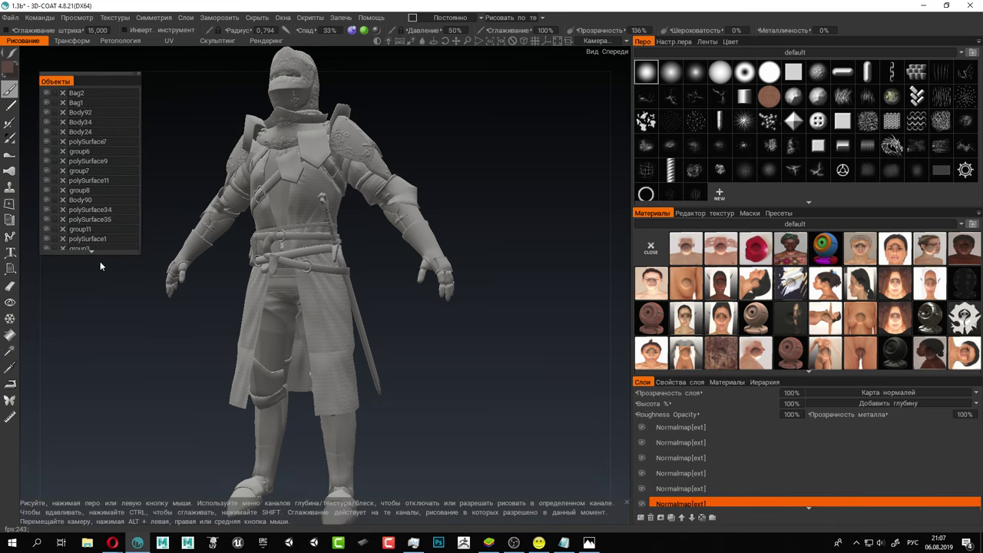
left_click_drag(90, 251, 86, 487)
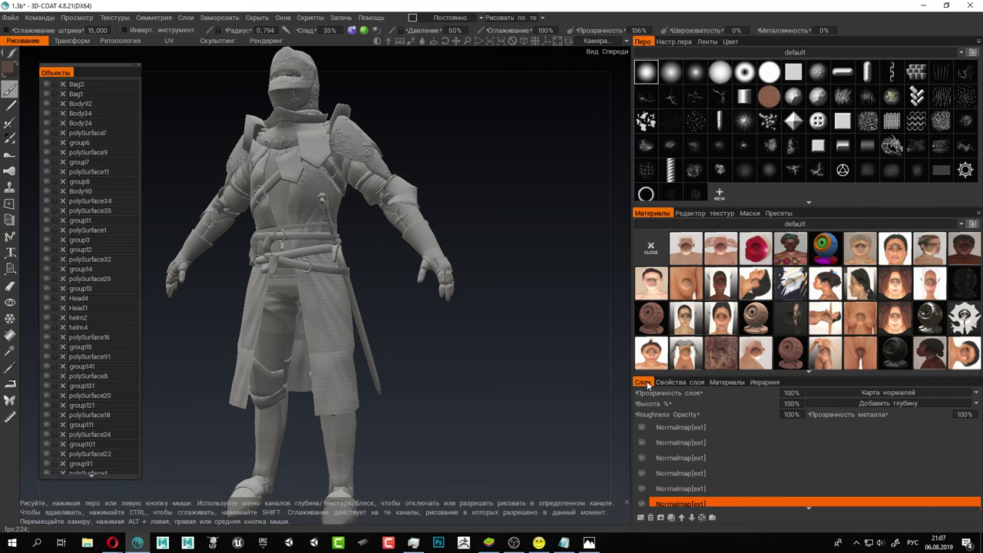
Undock and lengthen the Layers panel, narrow the docked panels and place the Layers panel right beside them.
left_click_drag(643, 382, 515, 110)
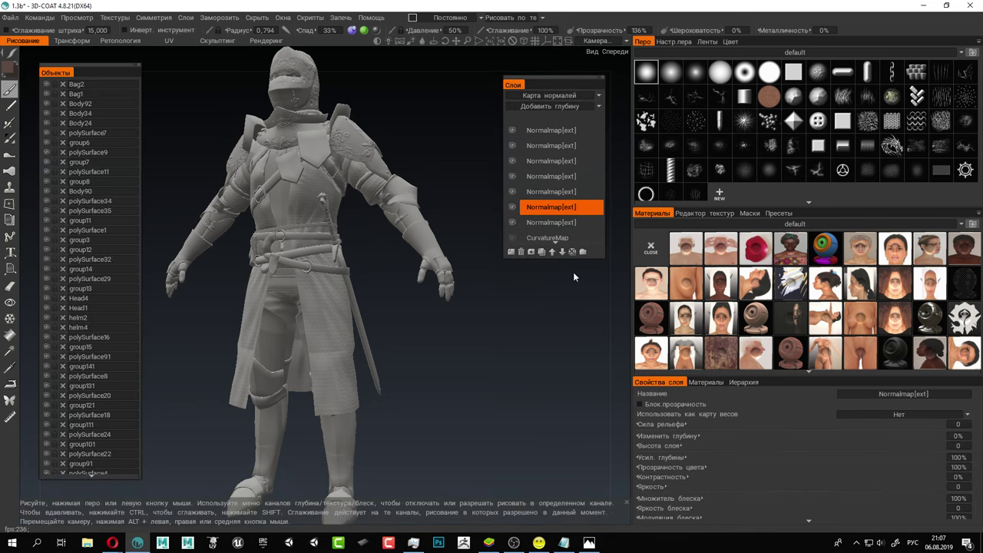
left_click_drag(564, 259, 562, 411)
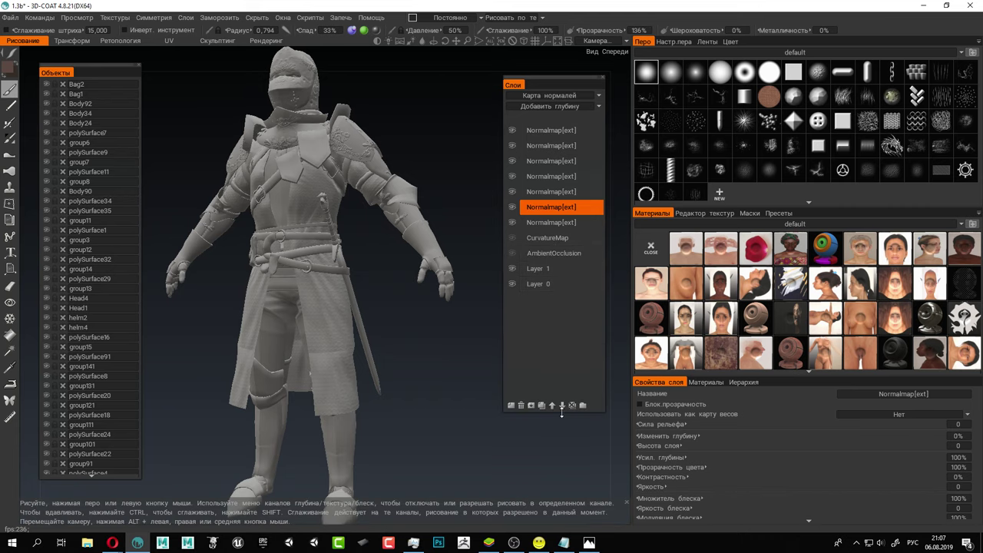
left_click_drag(634, 161, 723, 173)
left_click_drag(576, 83, 658, 72)
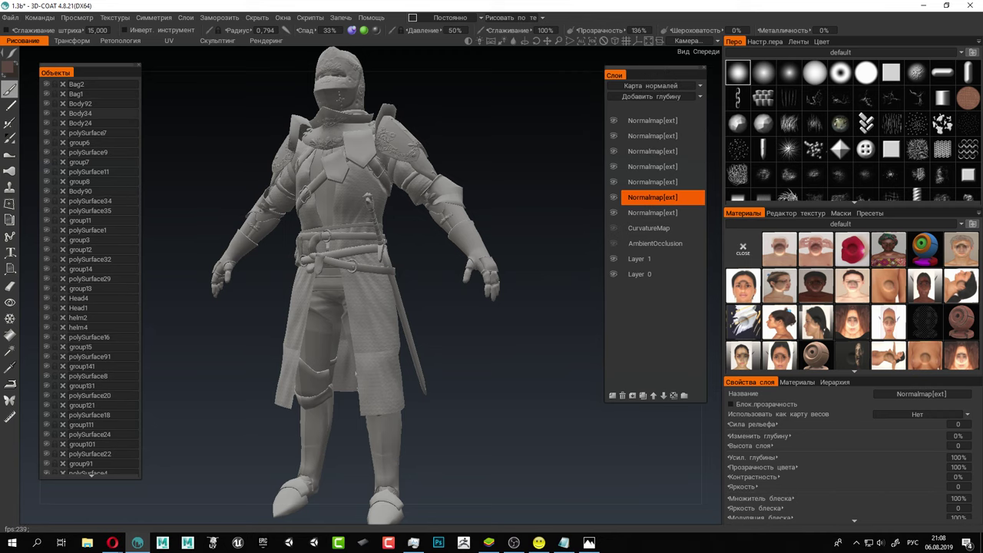
Switch the system's audio output to the Logitech USB Headset.
key("alt+Tab")
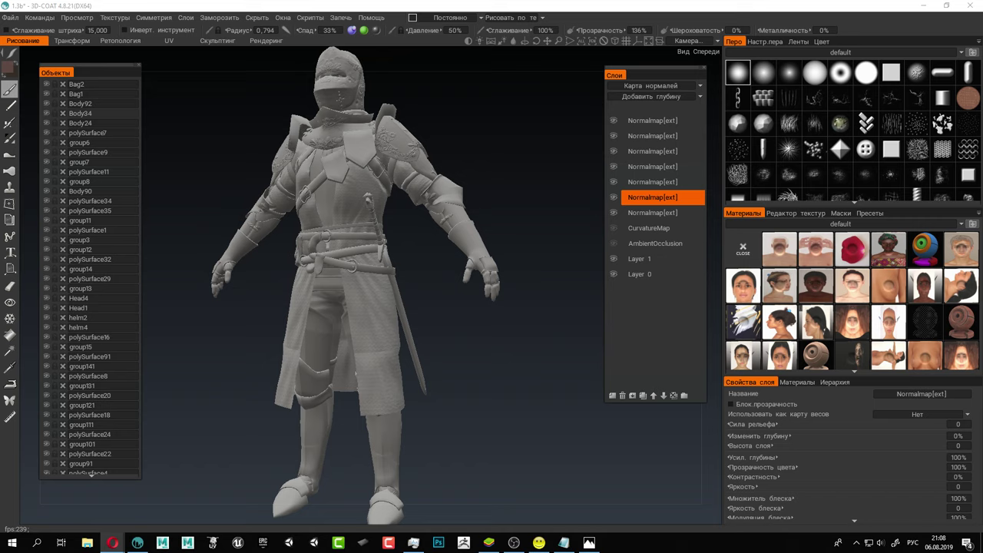
left_click(880, 542)
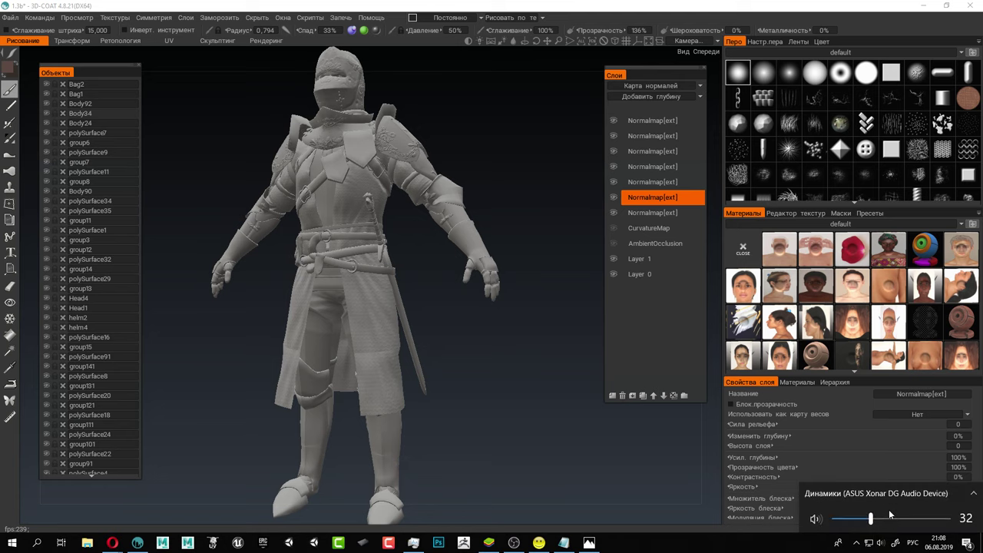
left_click(882, 491)
left_click(886, 455)
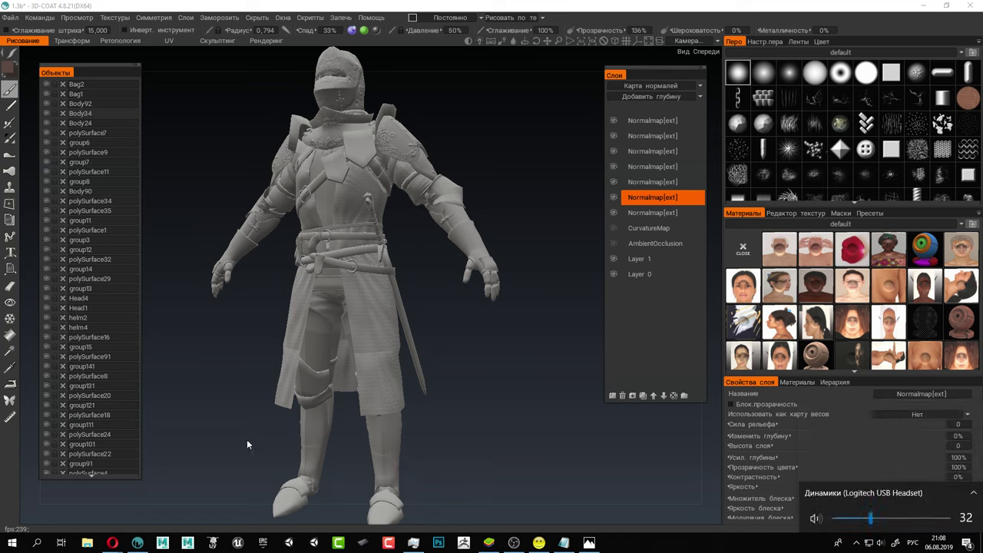
scroll(875, 517, "down", 2)
left_click(112, 542)
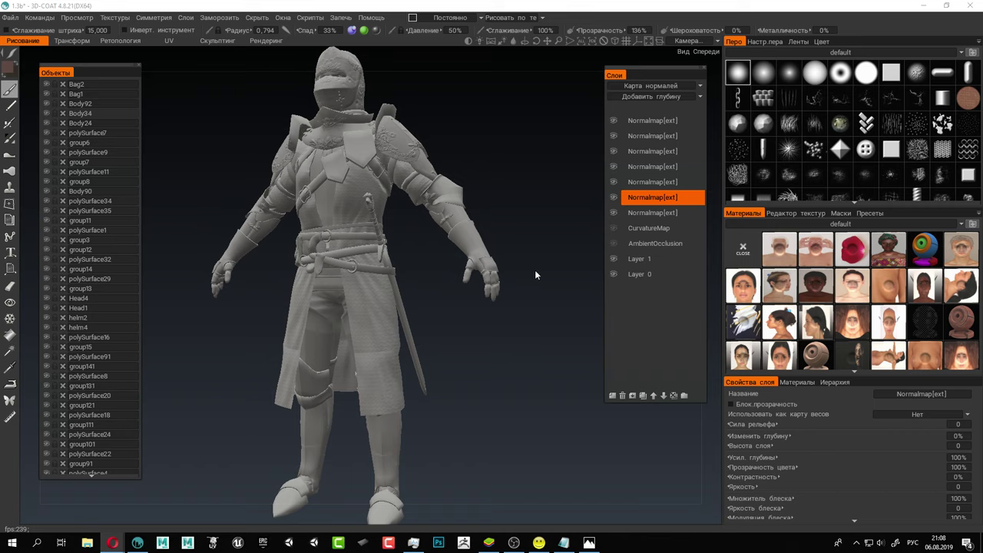
Add a new layer above the topmost Normalmap layer in the layer stack.
left_click_drag(474, 339, 506, 358)
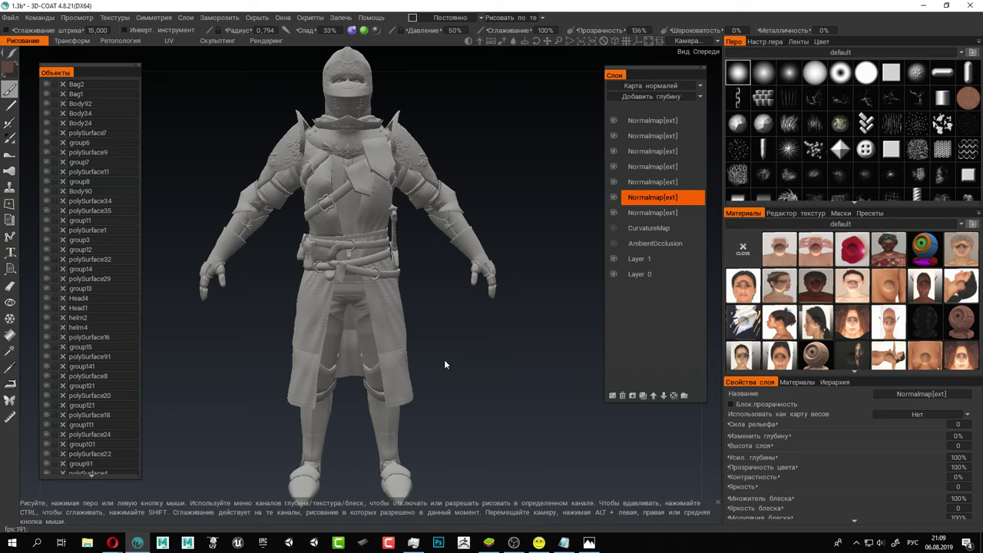
left_click_drag(525, 283, 451, 316)
right_click_drag(428, 271, 454, 347, "alt")
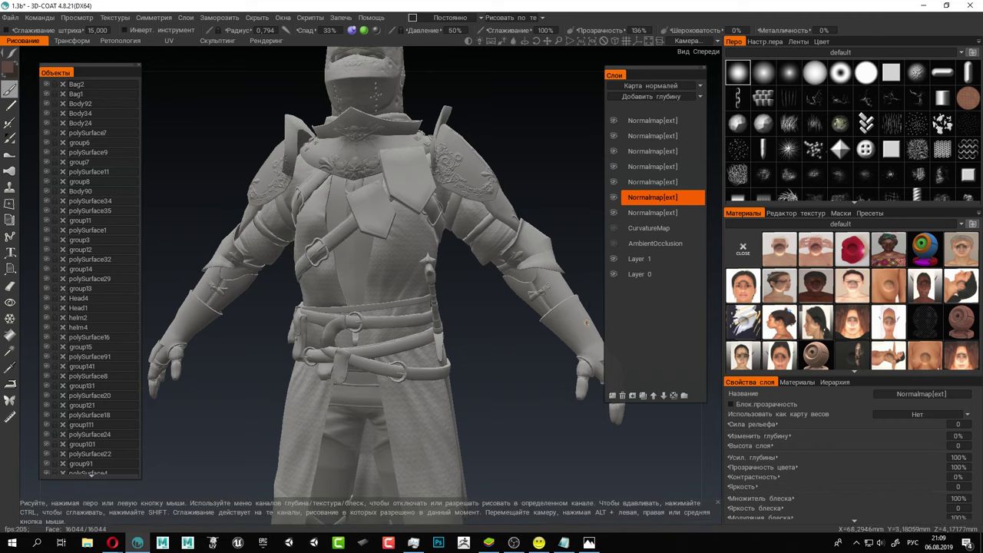
left_click_drag(652, 183, 653, 133)
left_click(649, 121)
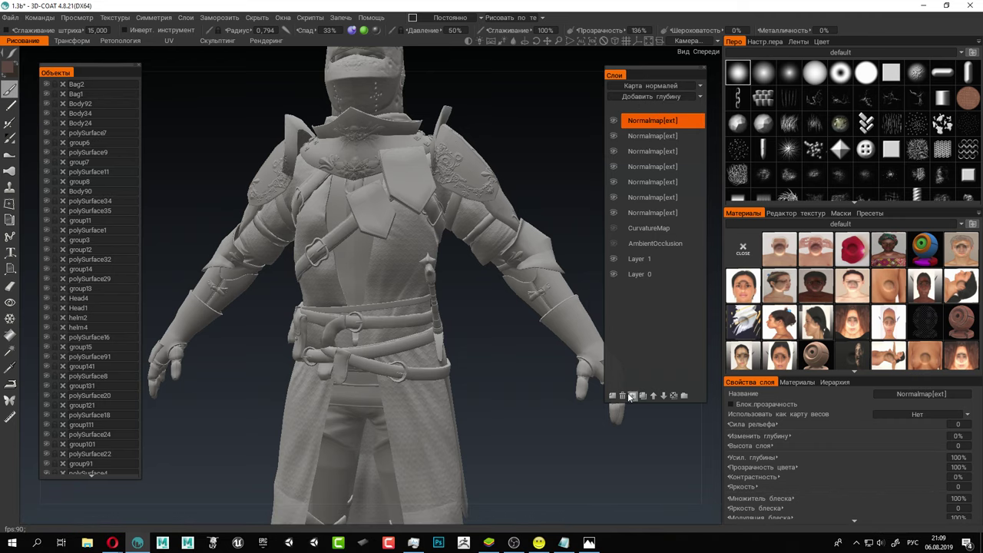
left_click(613, 396)
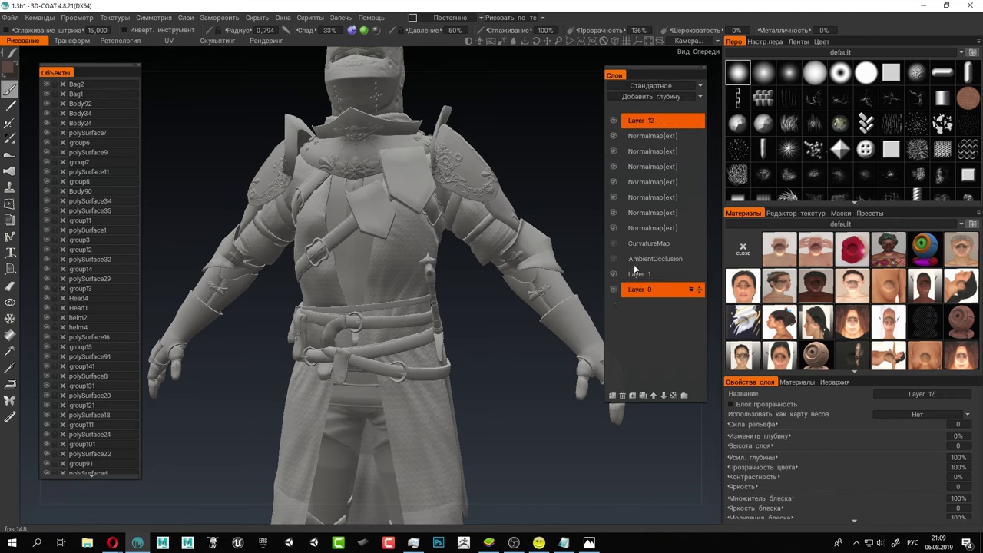
double_click(645, 120)
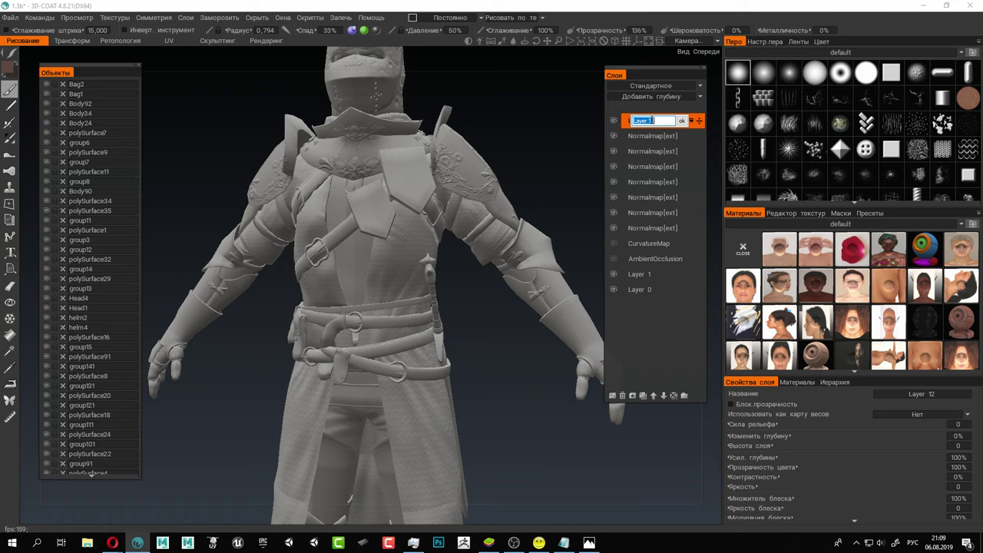
key("Return")
Isolate the Bag2 object so that all other parts of the knight are hidden.
left_click(45, 85)
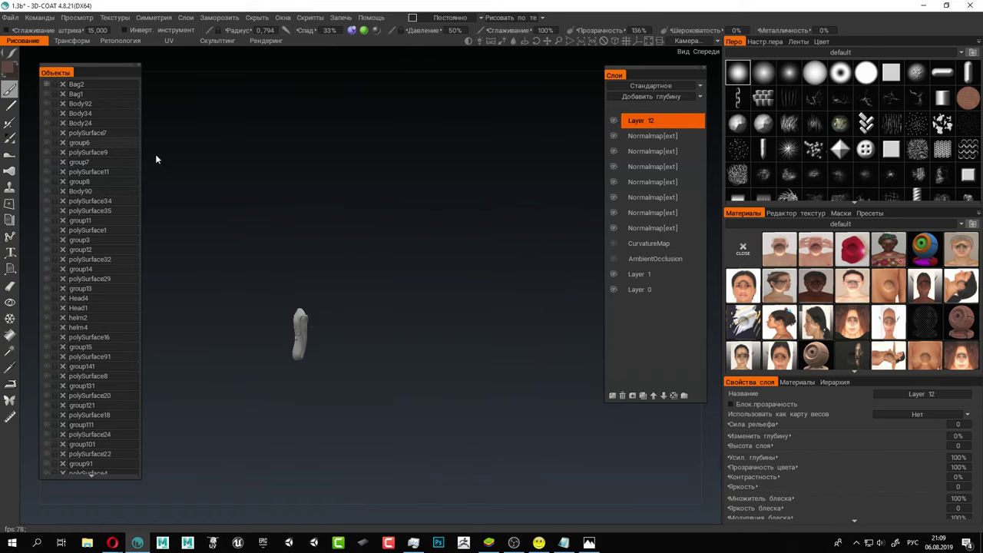
left_click_drag(455, 293, 517, 294, "alt")
right_click_drag(374, 290, 620, 452, "alt")
middle_click_drag(406, 374, 481, 234, "alt")
left_click_drag(470, 252, 420, 253, "alt")
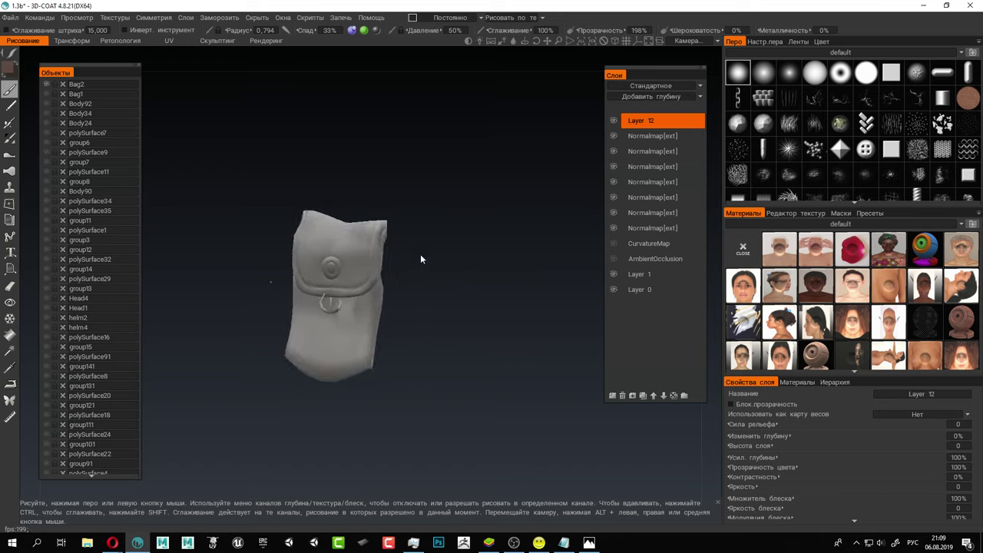
Rename the new top layer as bag2.
double_click(659, 120)
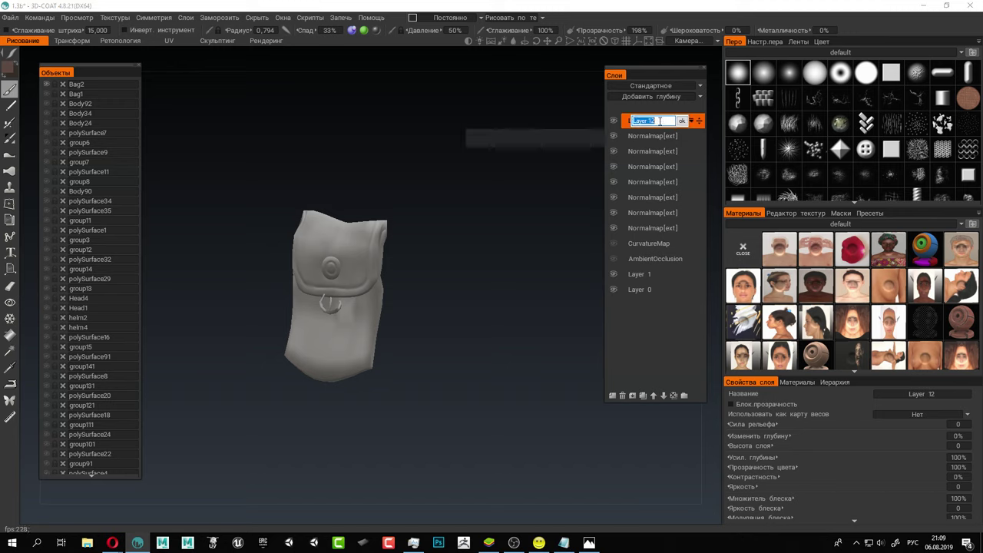
type("ифп2")
key("BackSpace")
key("BackSpace")
key("BackSpace")
key("BackSpace")
key("alt+shift")
type("bag2")
key("Return")
Switch the materials library to the dark knight set, widen the docked panels slightly and shift the Layers panel beside them.
left_click(853, 223)
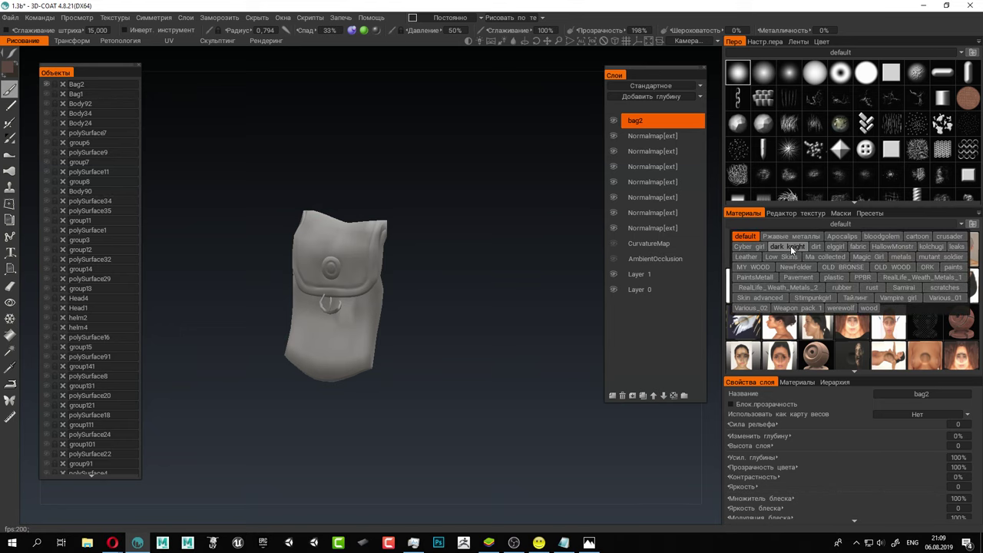
left_click(747, 253)
left_click_drag(722, 236, 707, 238)
left_click_drag(652, 71, 635, 65)
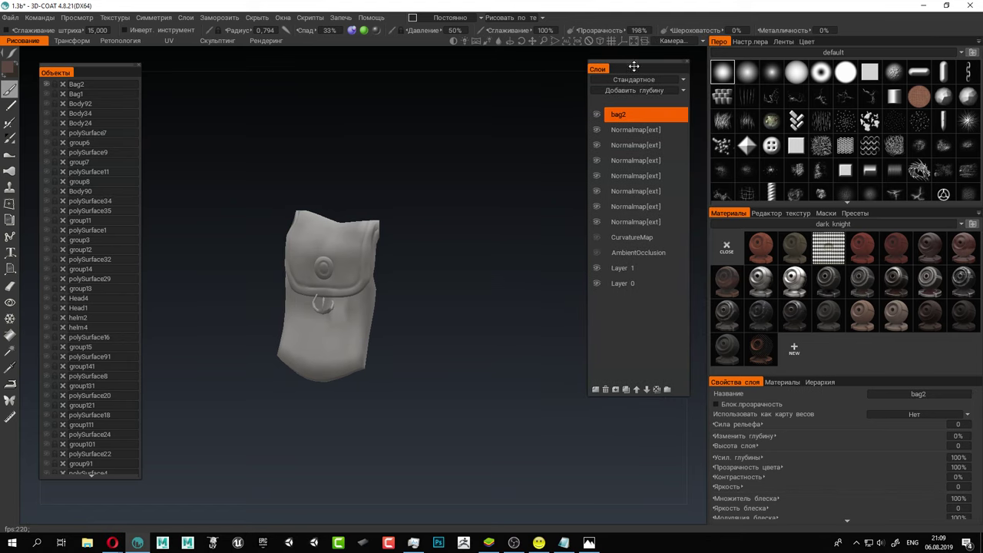
Choose the dark brown leather smart material for painting and scale its texture on the bag in the material preview.
scroll(364, 356, "up", 5)
middle_click_drag(371, 357, 399, 340, "alt")
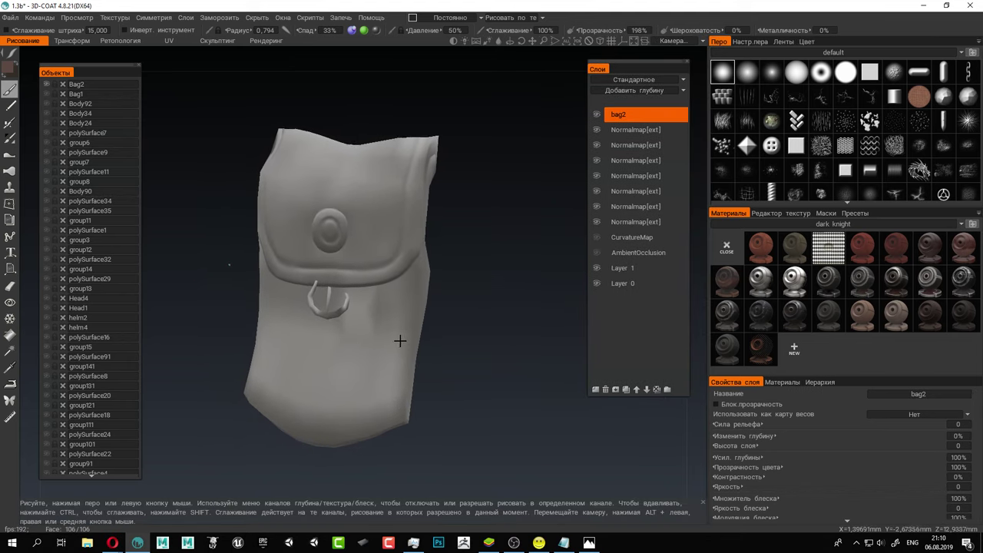
mouse_move(400, 340)
left_mouse_down("alt")
mouse_move(411, 330)
mouse_move(437, 340)
left_mouse_up("alt")
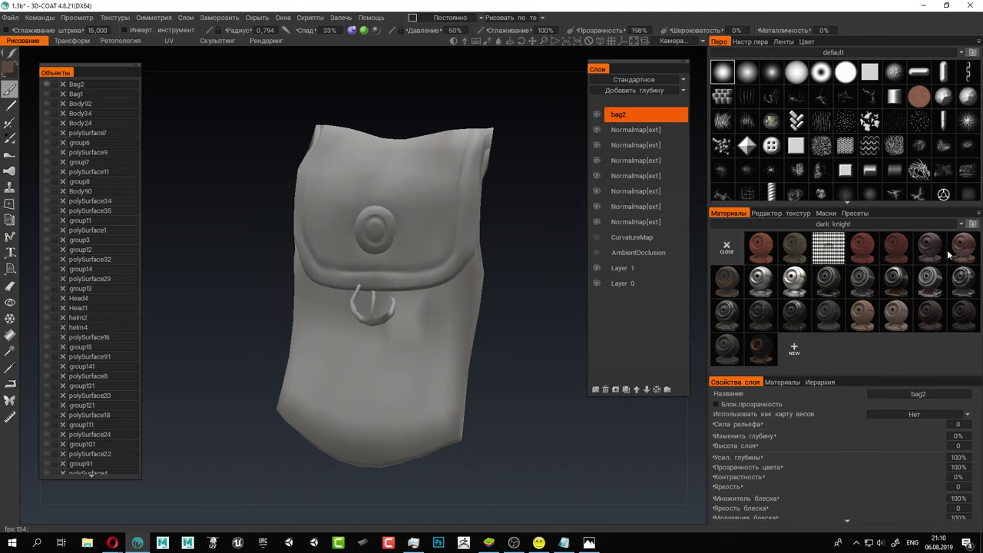
mouse_move(730, 275)
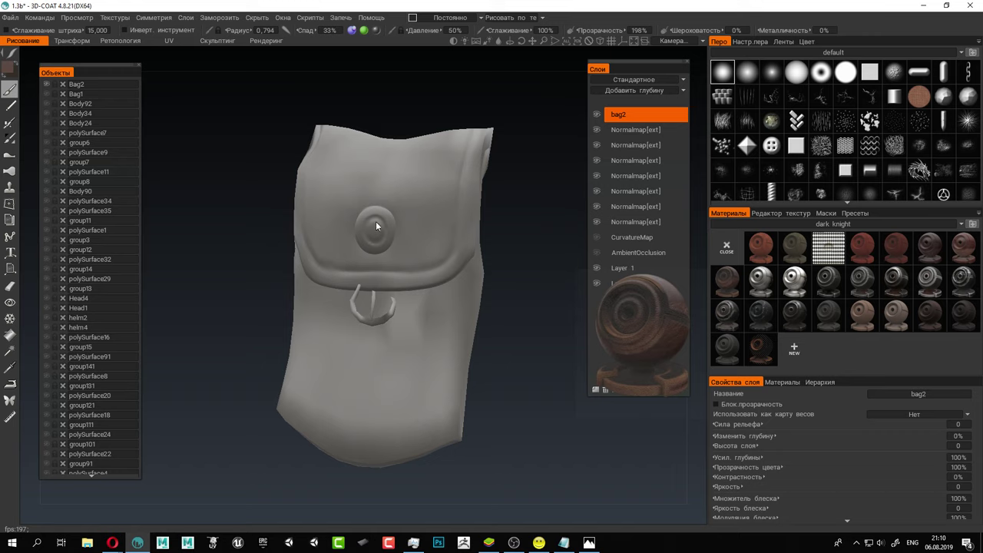
left_click(741, 288)
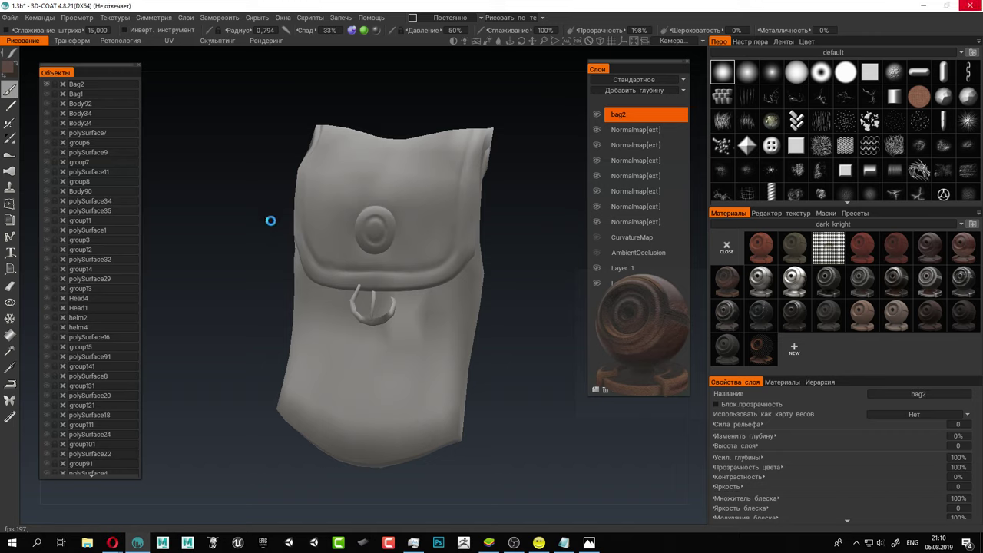
left_click(653, 179)
left_click_drag(569, 179, 376, 206)
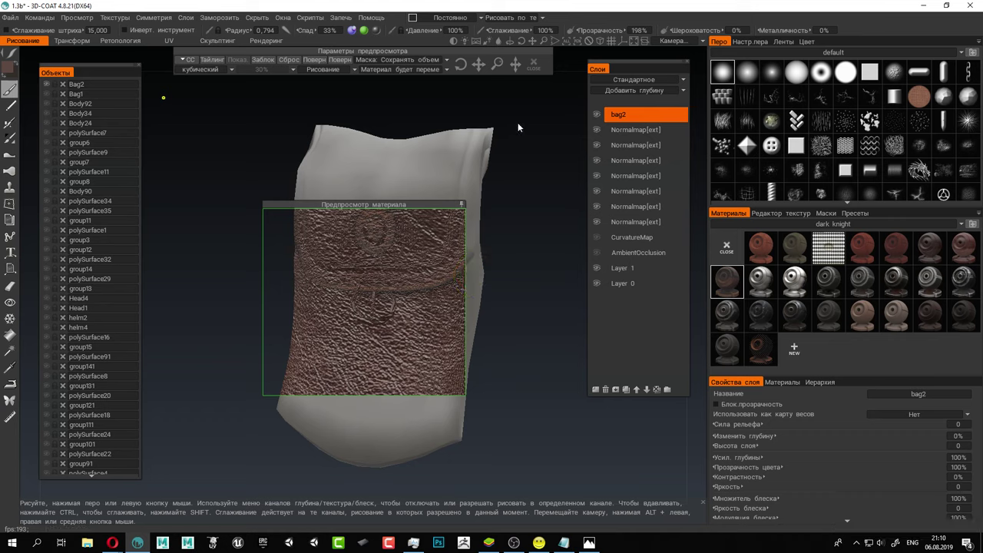
left_click_drag(498, 63, 495, 61)
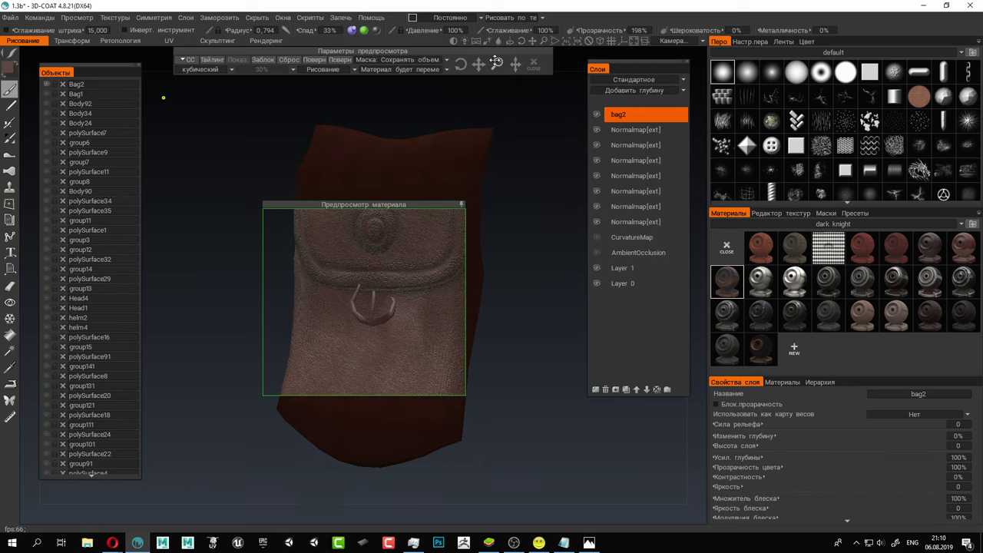
Reduce the pressure to 7%, move the material preview off the bag and fill the whole bag2 layer with the leather.
mouse_move(428, 31)
left_mouse_down()
mouse_move(348, 32)
mouse_move(397, 35)
left_mouse_up()
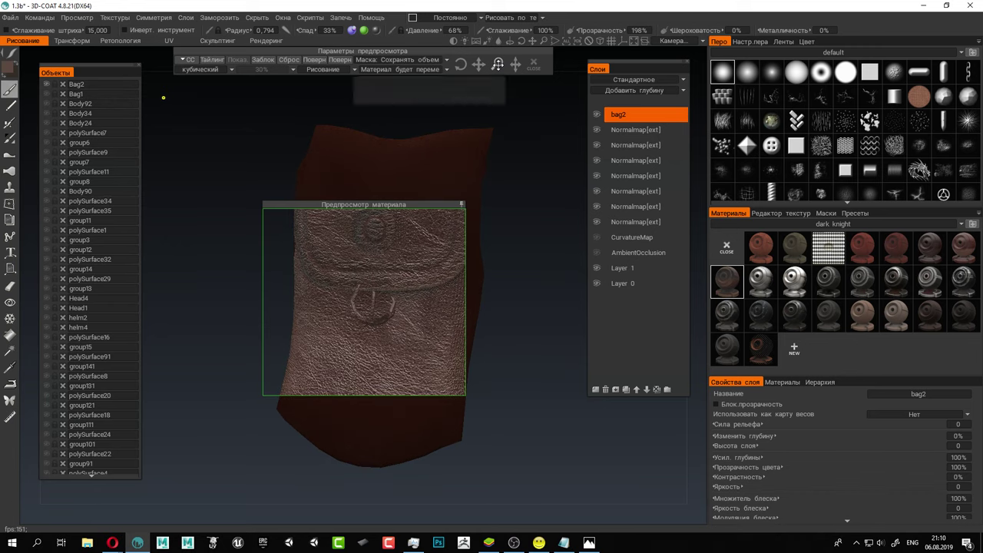
left_click_drag(457, 37, 386, 43)
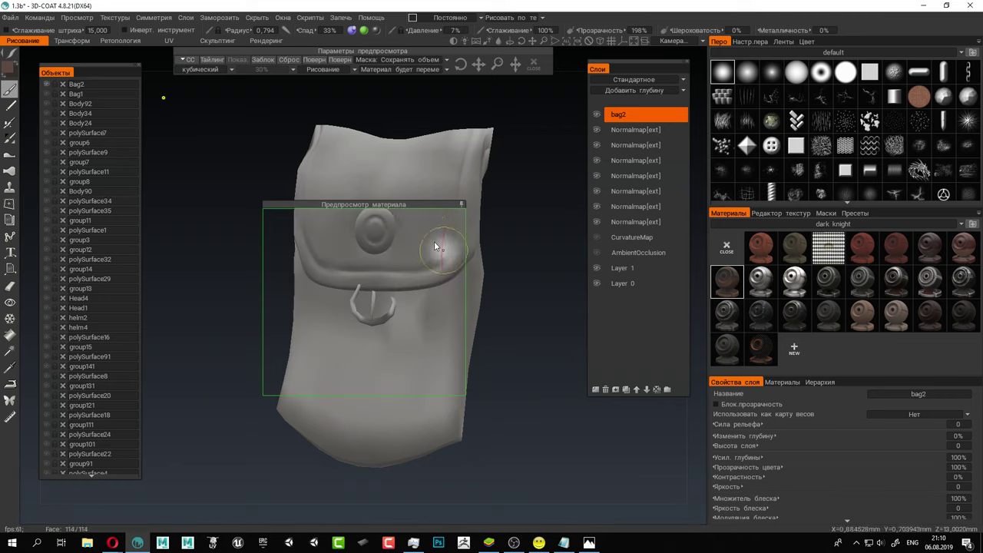
left_click_drag(409, 205, 216, 209)
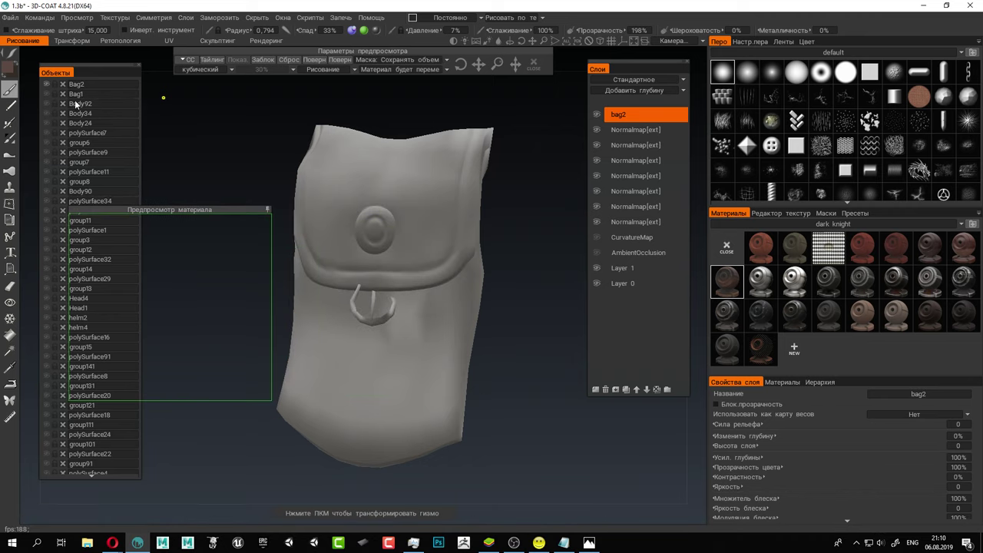
left_click(186, 17)
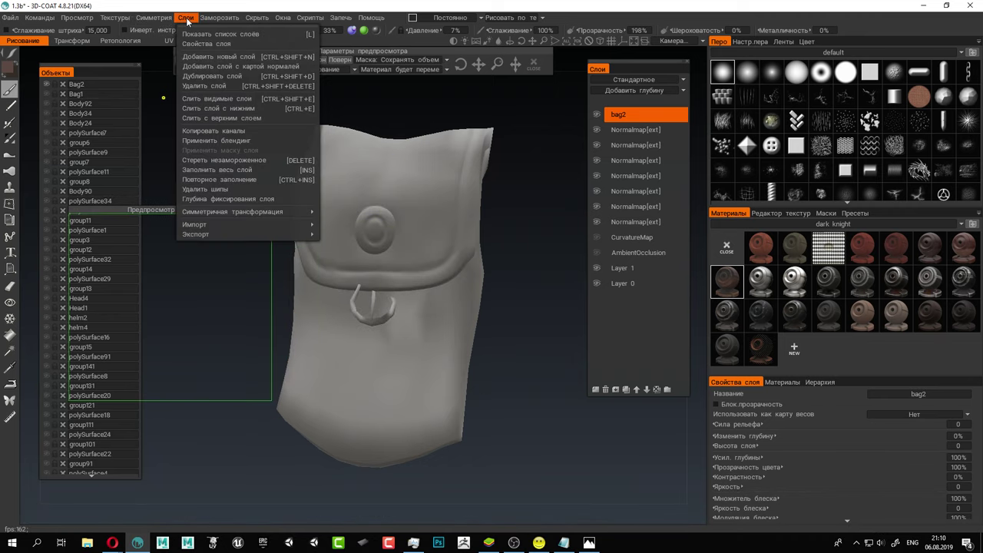
left_click(209, 170)
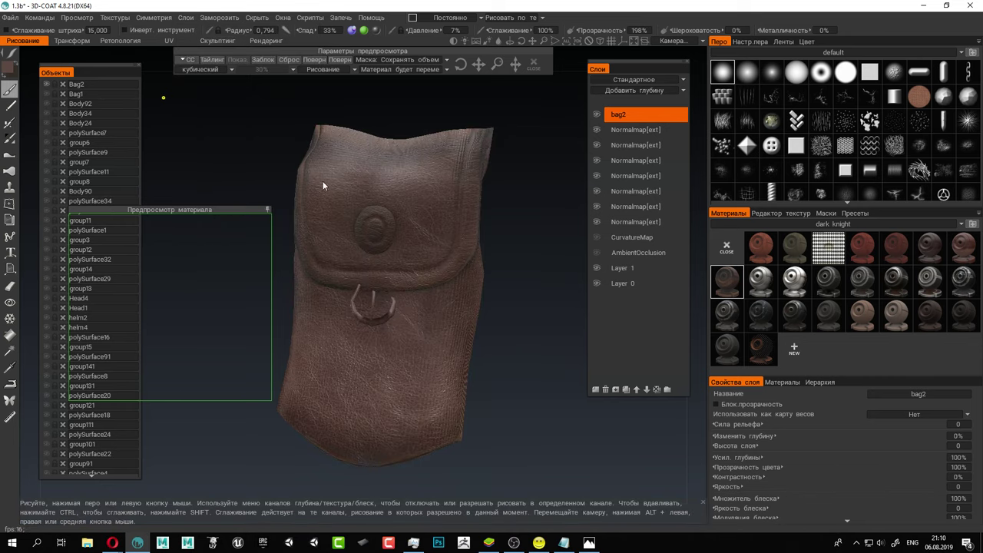
Examine the leather fill on the bag's flap, button and edges from several angles and up close.
left_click_drag(555, 218, 468, 192)
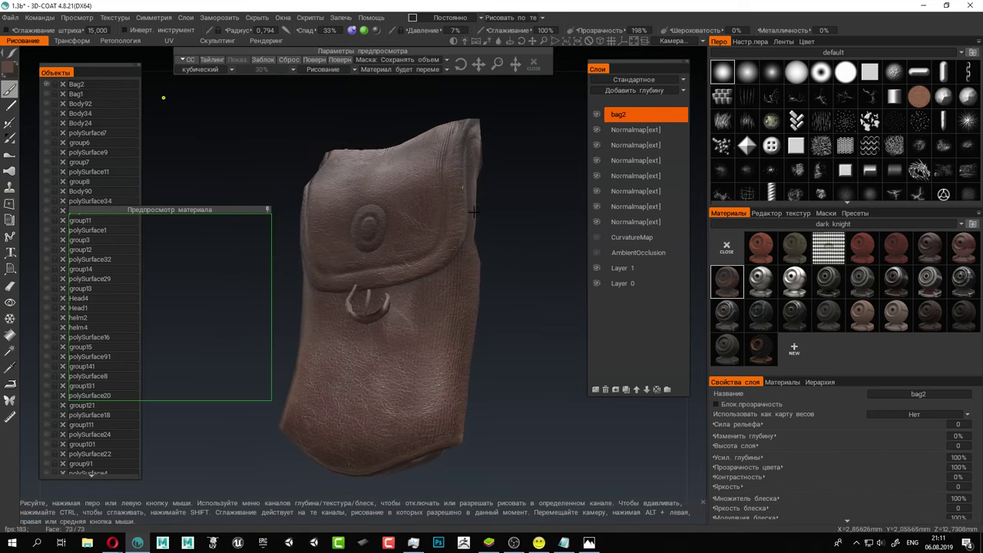
scroll(332, 178, "down", 5)
right_click_drag(332, 183, 529, 281)
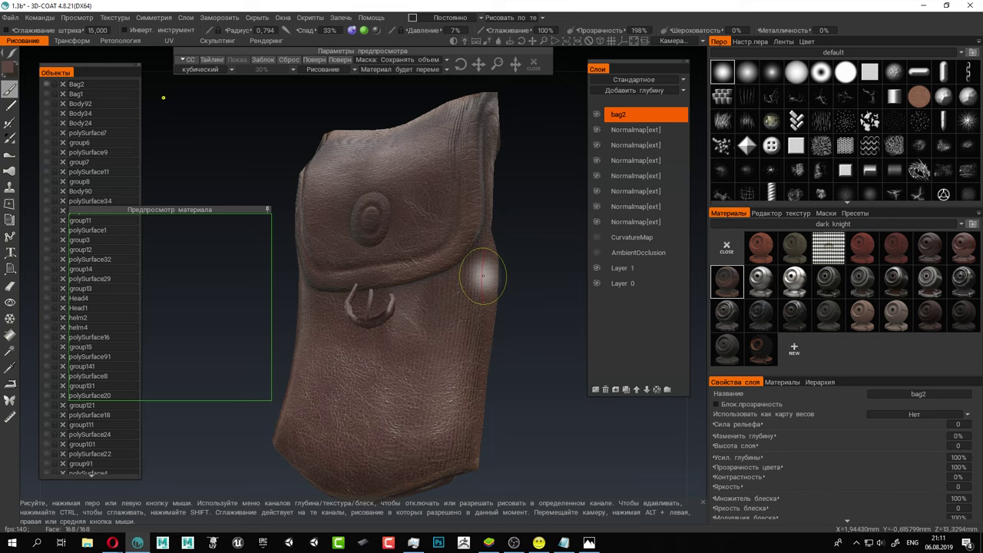
left_click_drag(483, 275, 536, 275, "alt")
middle_click_drag(465, 223, 517, 278, "alt")
mouse_move(468, 273)
right_mouse_down("alt")
mouse_move(507, 297)
mouse_move(481, 279)
right_mouse_up("alt")
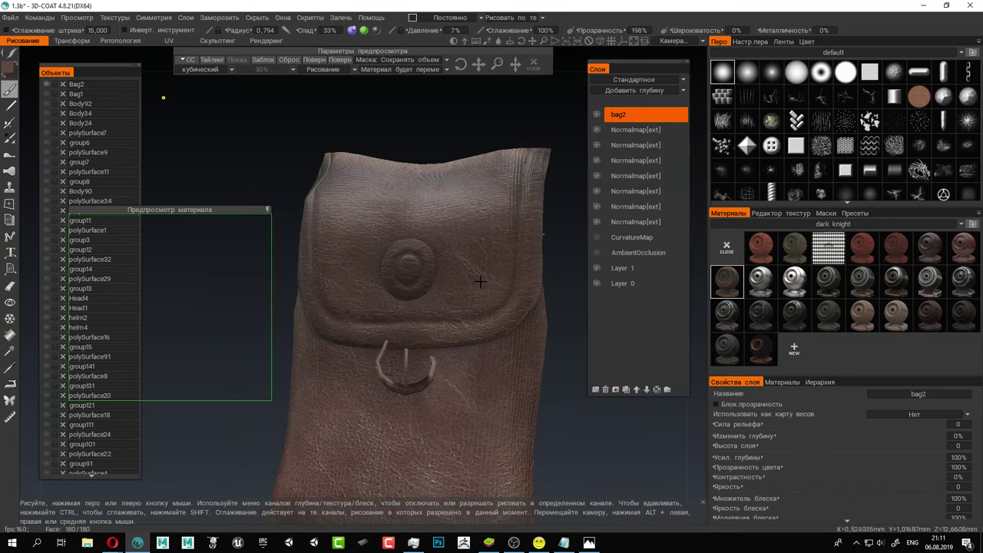
left_click_drag(481, 279, 422, 325, "alt")
middle_click_drag(429, 280, 457, 299, "alt")
mouse_move(458, 299)
right_mouse_down("alt")
mouse_move(483, 305)
mouse_move(463, 303)
right_mouse_up("alt")
left_click_drag(463, 302, 479, 252, "alt")
right_click_drag(480, 252, 472, 252, "alt")
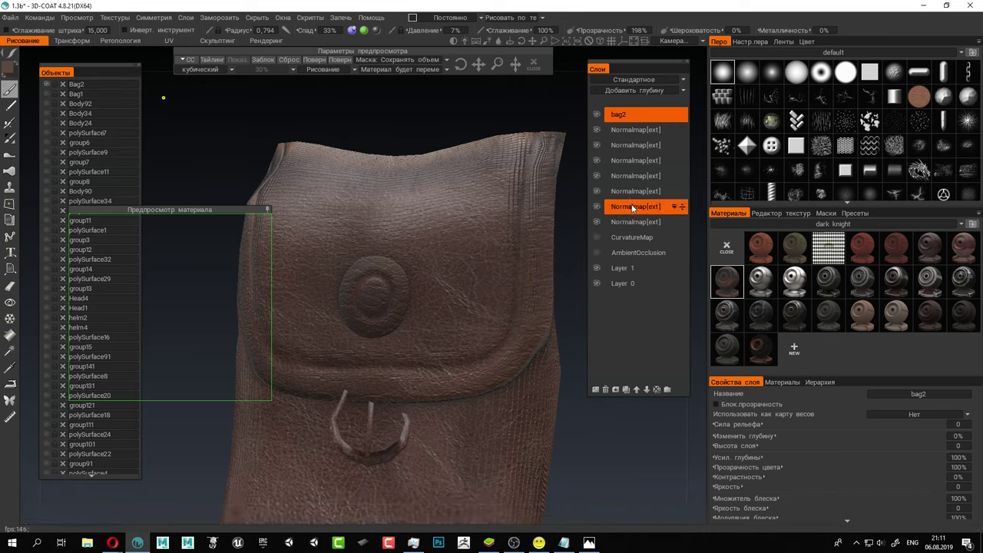
Edit the Leather_3 material's depth to 14% for Layer3, 30% for Layer2 and 13% for base, adjust the preview scale and save the material.
left_click_drag(229, 208, 452, 192)
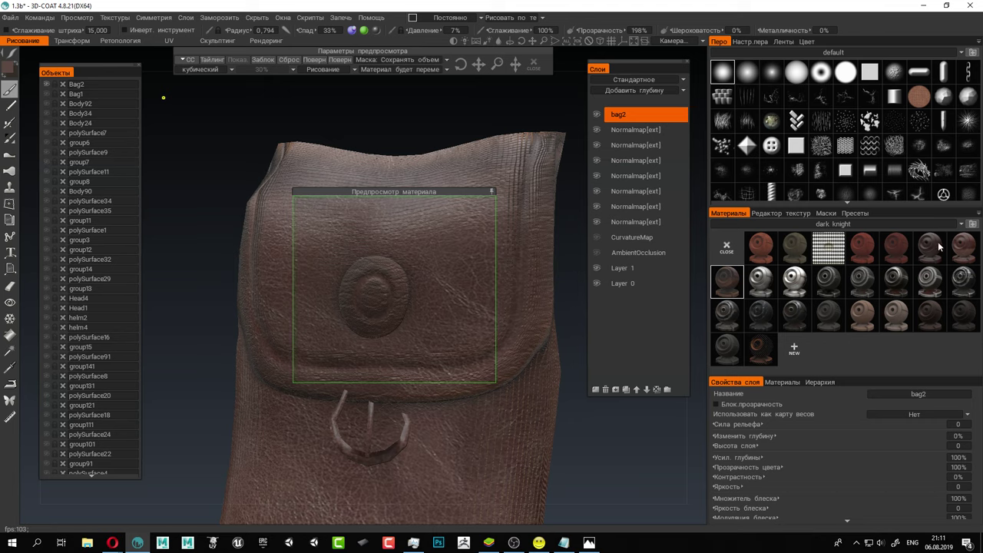
mouse_move(958, 246)
right_click(725, 285)
left_click(680, 80)
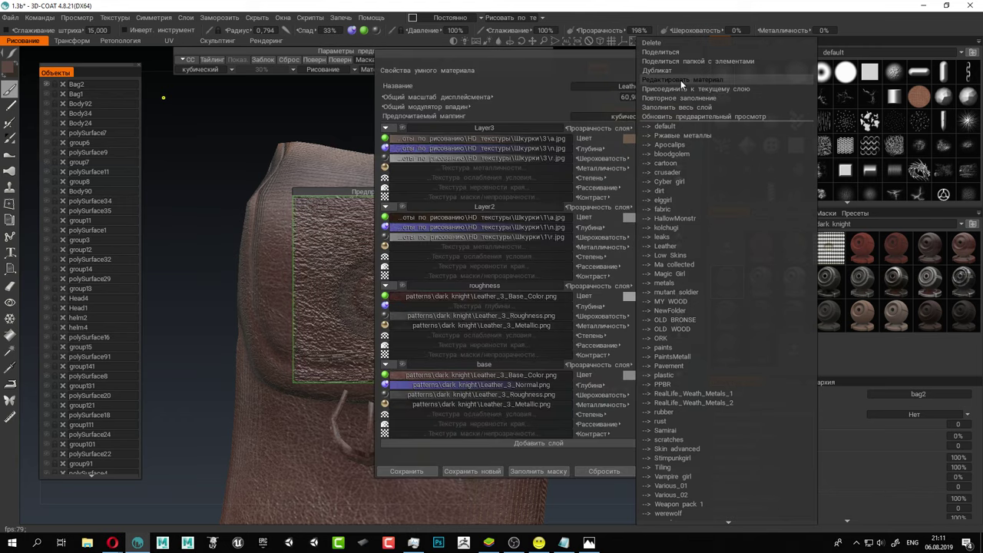
left_click_drag(519, 80, 755, 80)
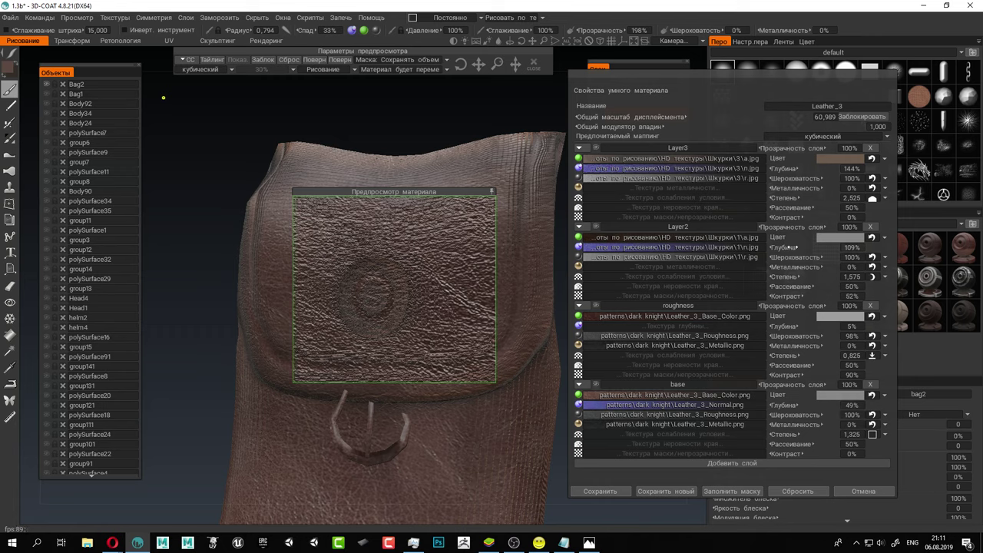
left_click_drag(791, 248, 748, 250)
left_click_drag(763, 176, 719, 182)
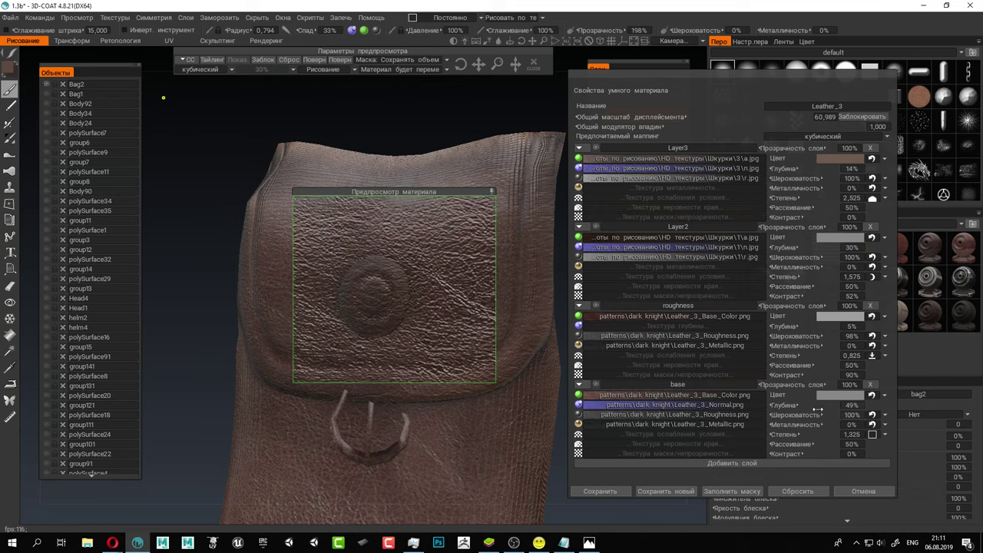
left_click_drag(791, 406, 764, 405)
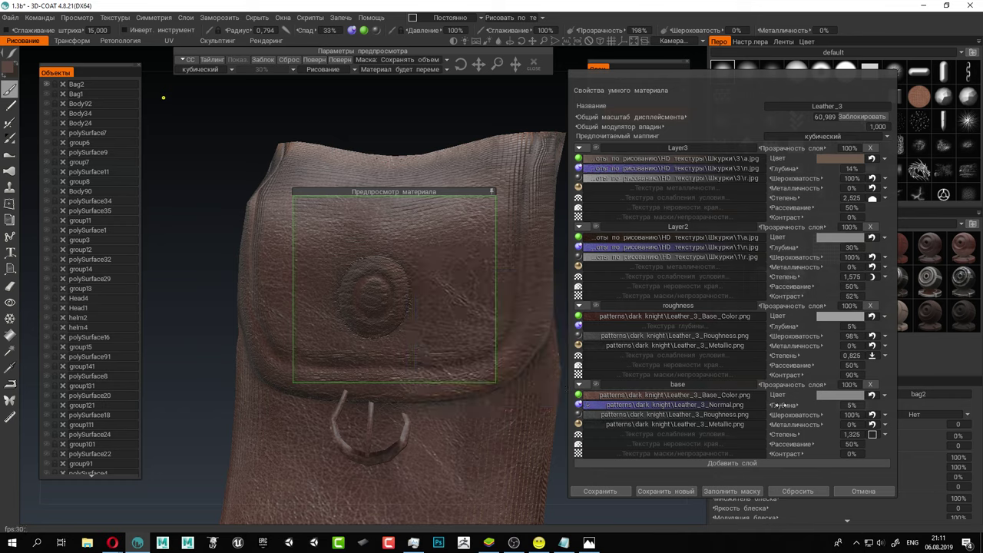
left_click_drag(784, 405, 784, 404)
left_click_drag(500, 63, 505, 64)
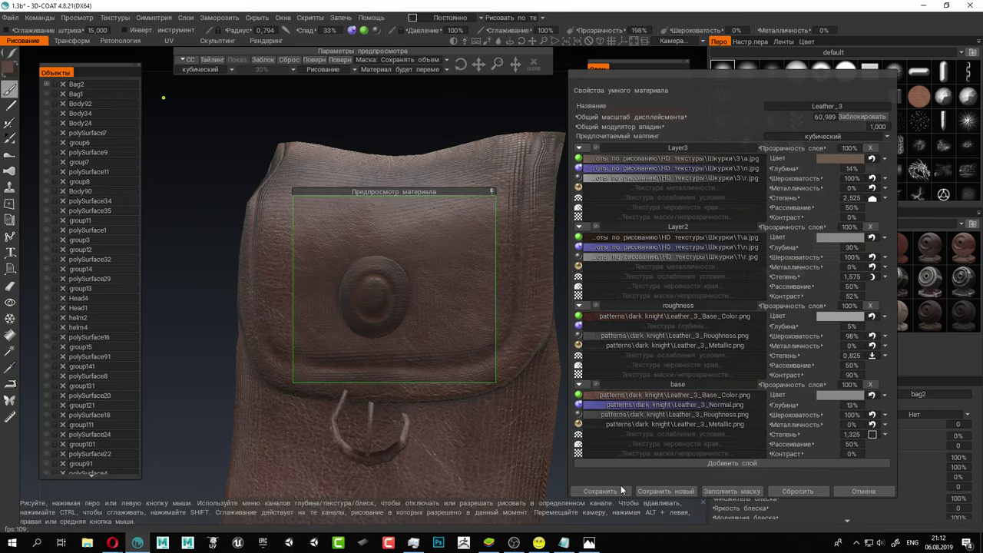
left_click(601, 491)
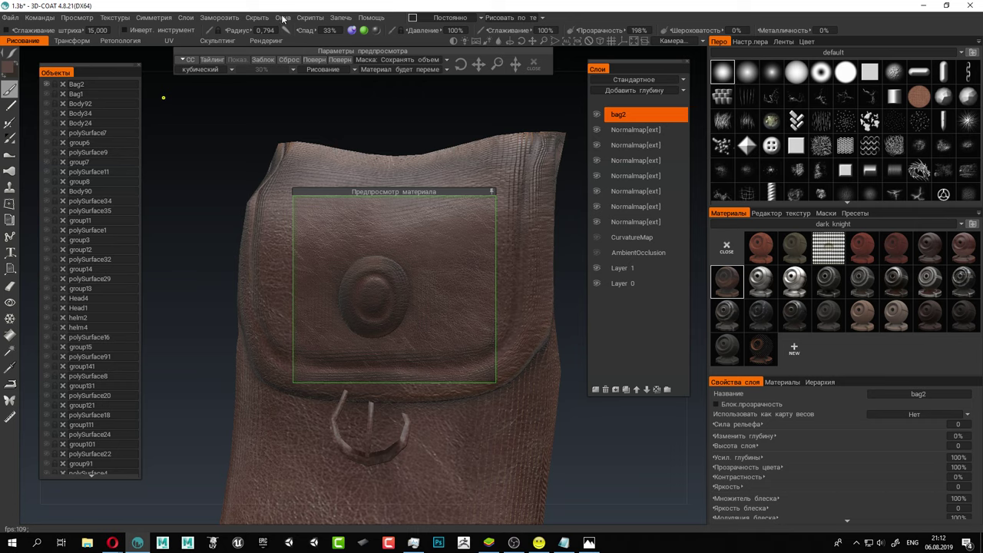
Fill the whole bag2 layer with the edited Leather_3 material and add a new layer above it.
left_click(248, 16)
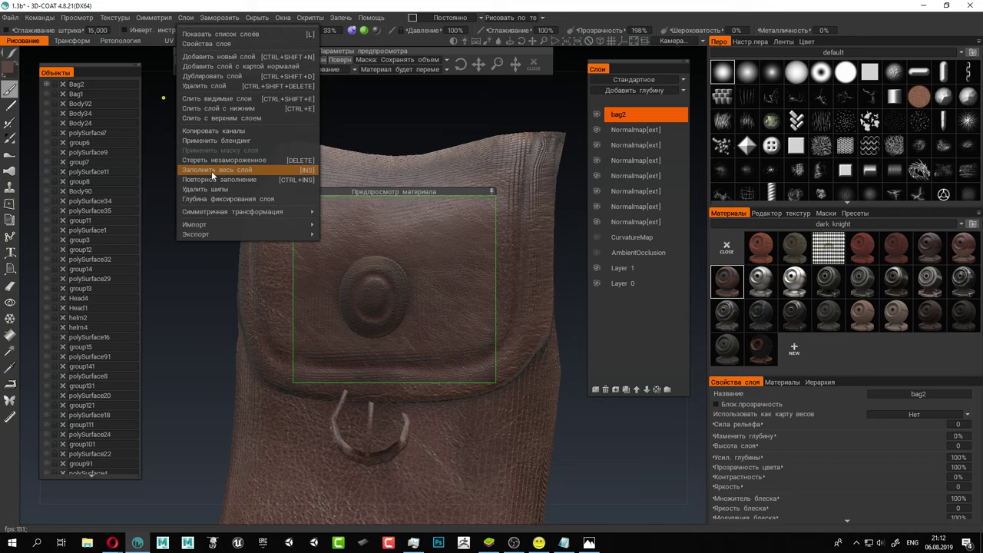
left_click(211, 170)
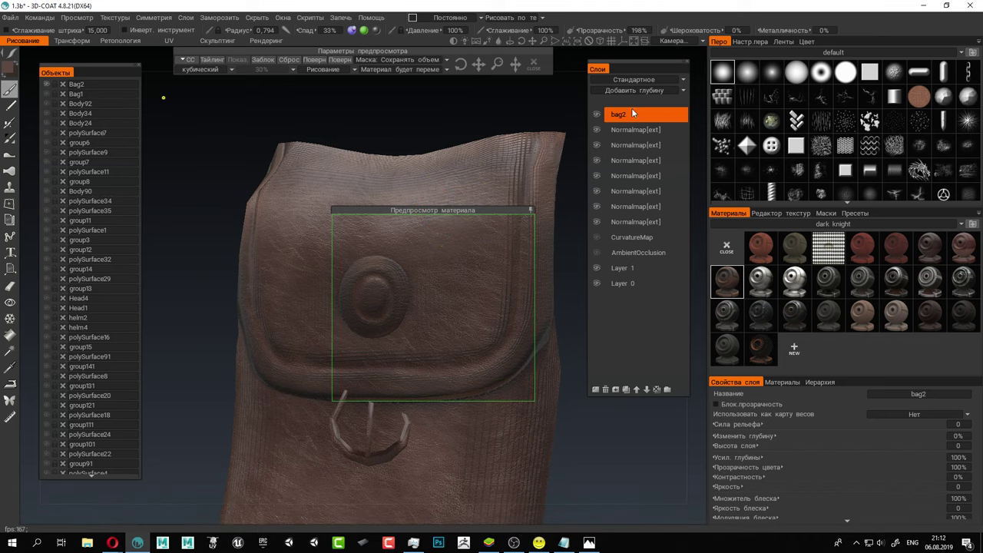
left_click(594, 391)
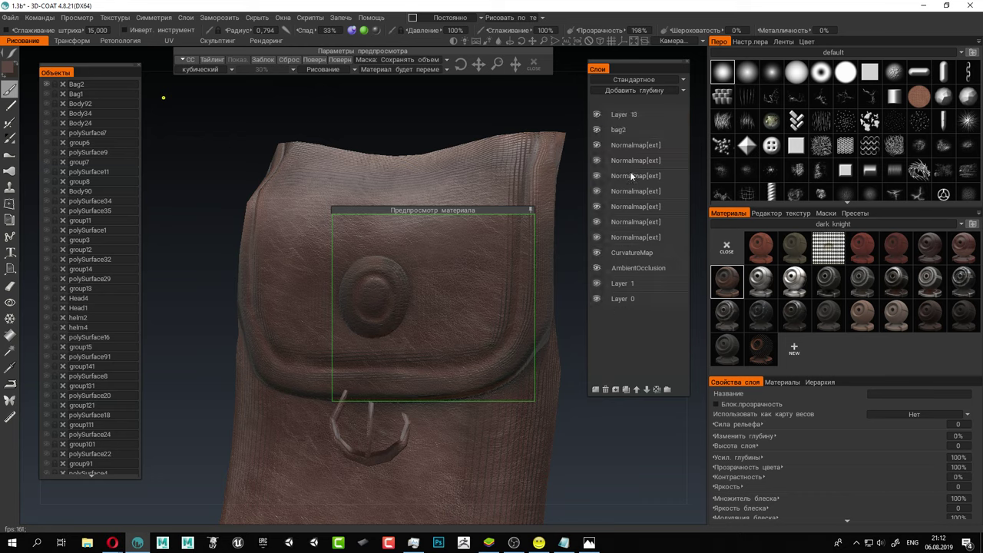
Rename the new top layer, Layer 13, as "bag2 up".
double_click(628, 116)
type("b")
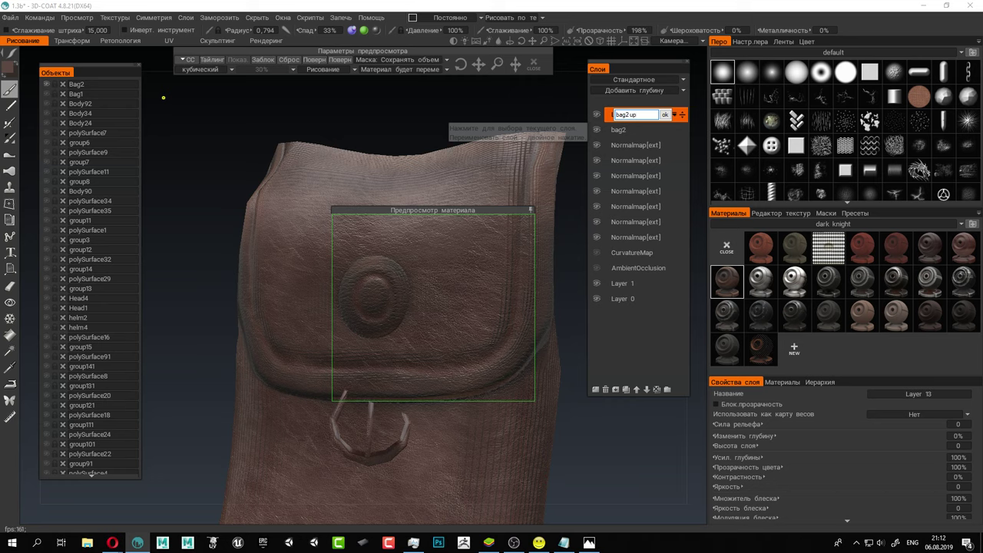
type("ag2 up")
key("Return")
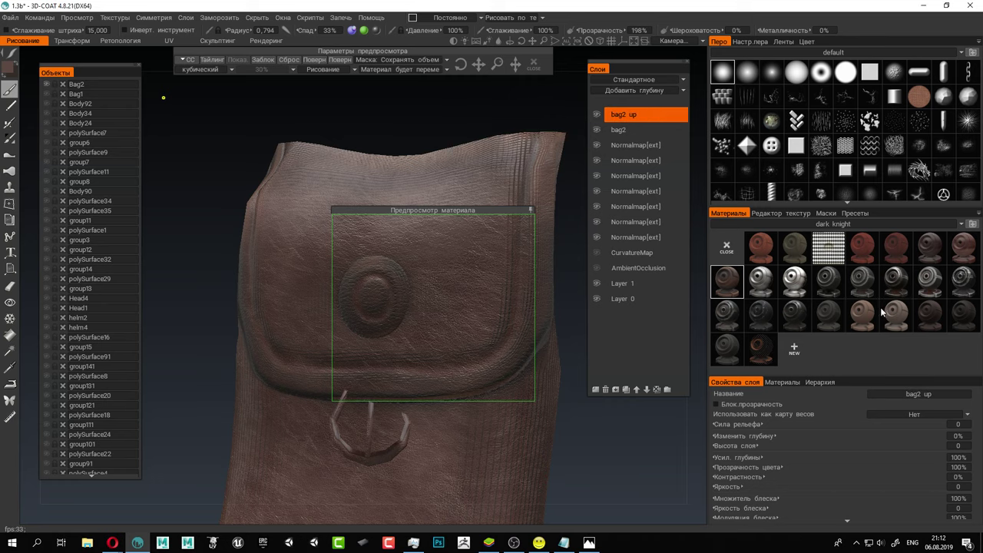
Try the red leather material in the preview, then choose the light tan grained leather and scale its pattern down to a fine grain.
mouse_move(975, 244)
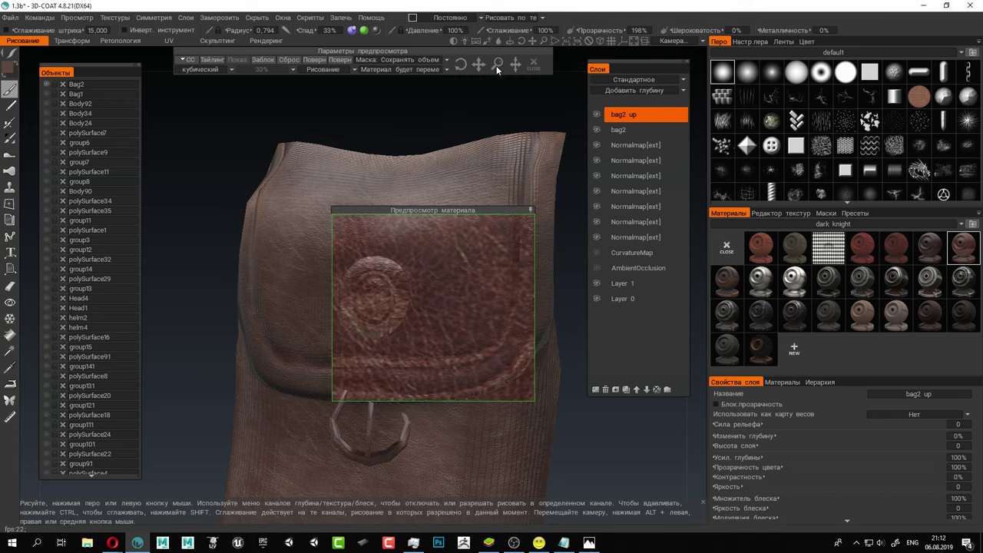
left_click_drag(497, 67, 498, 68)
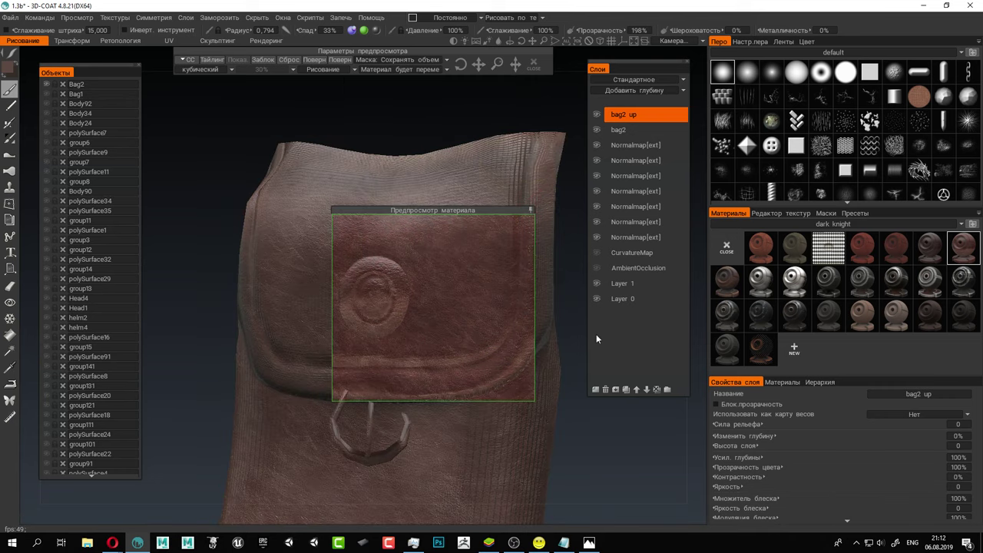
left_click(866, 315)
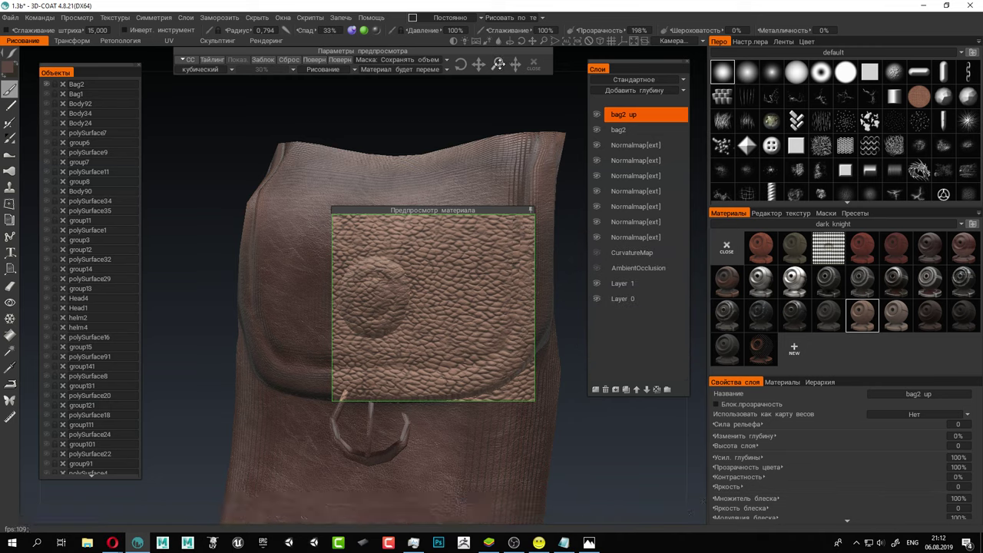
left_click_drag(499, 65, 529, 81)
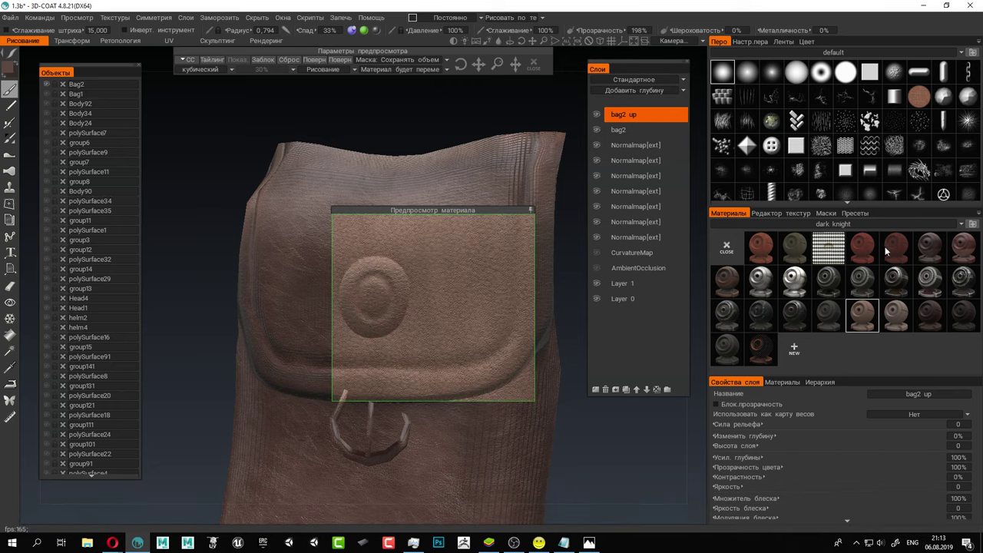
Set the painting condition to "Больше на выпуклостях" (more on convexities) with a degree of 168% and a contrast of -46%.
left_click(435, 17)
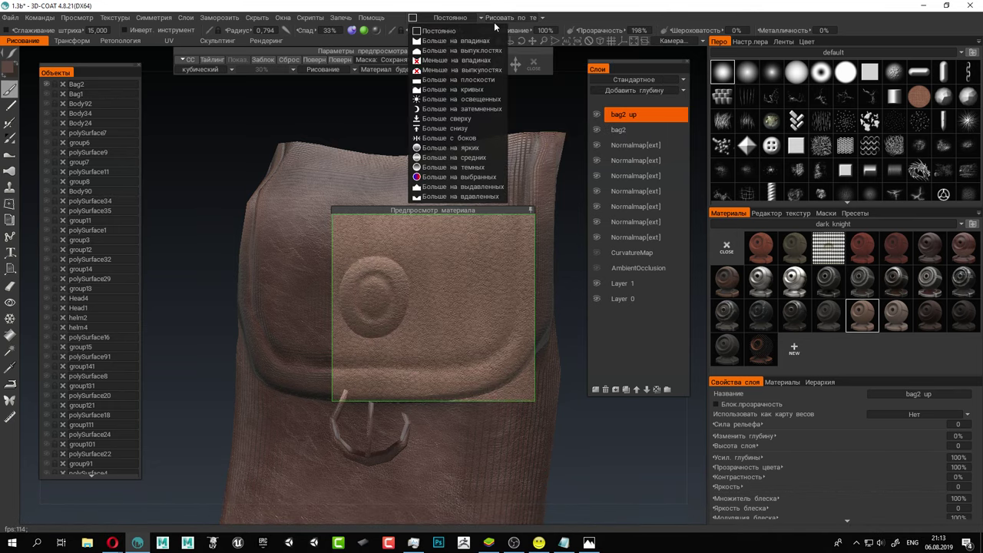
left_click(443, 51)
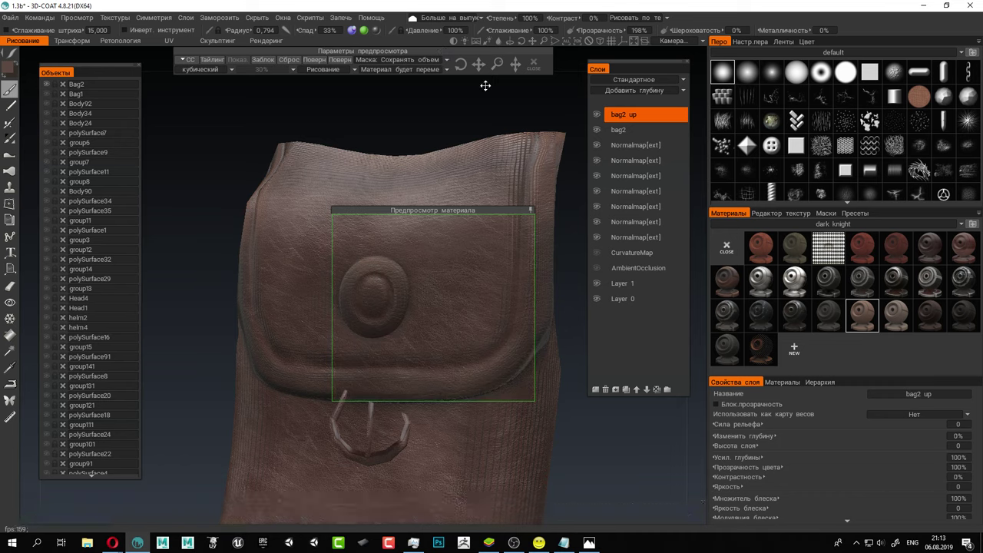
left_click_drag(496, 212, 538, 188)
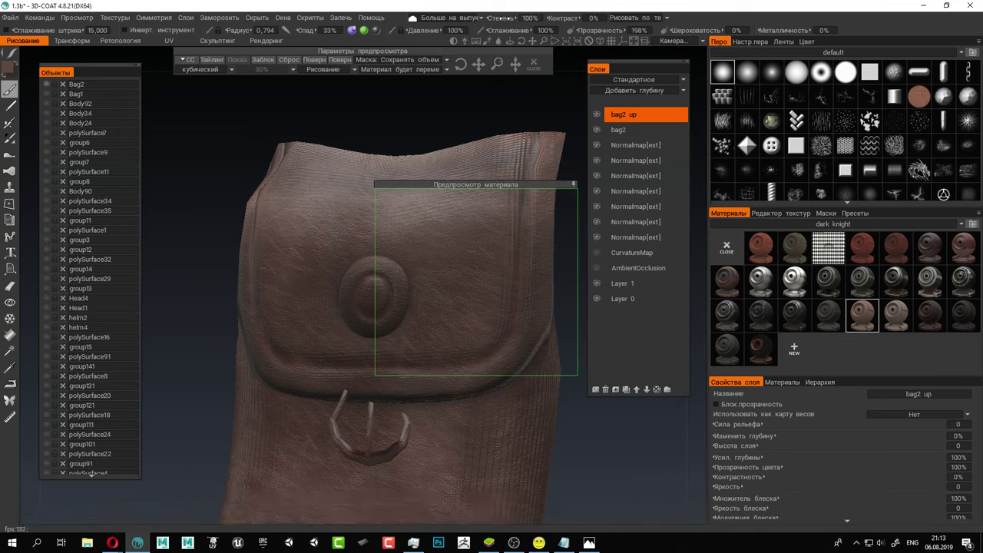
mouse_move(505, 17)
left_mouse_down()
mouse_move(461, 30)
mouse_move(521, 28)
mouse_move(494, 29)
mouse_move(508, 31)
left_mouse_up()
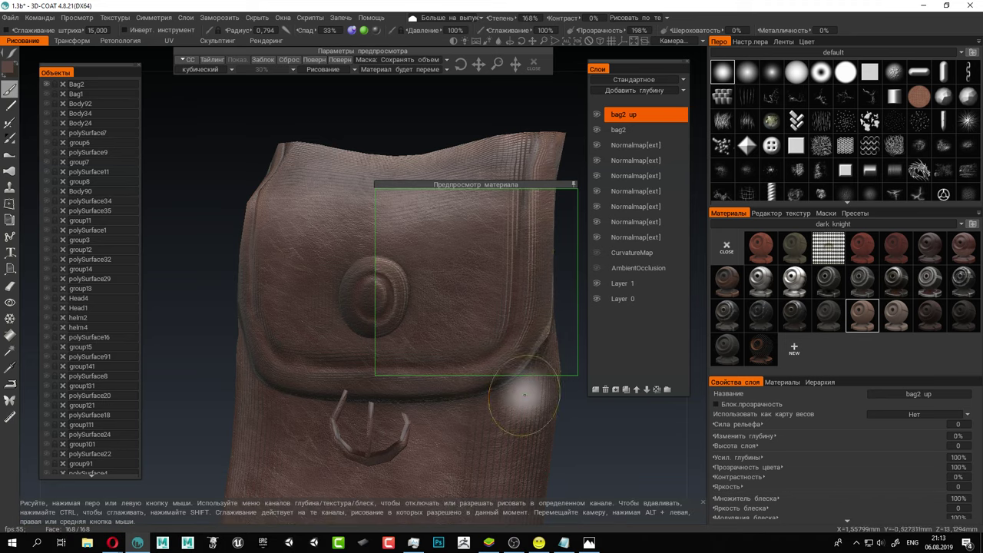
right_click_drag(522, 399, 473, 392, "alt")
middle_click_drag(474, 394, 542, 353)
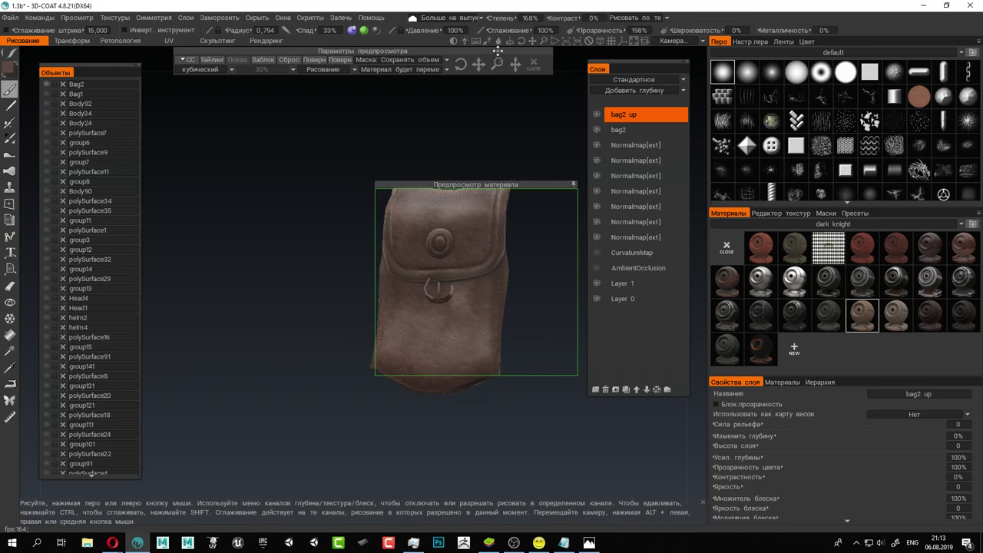
left_click_drag(527, 20, 520, 21)
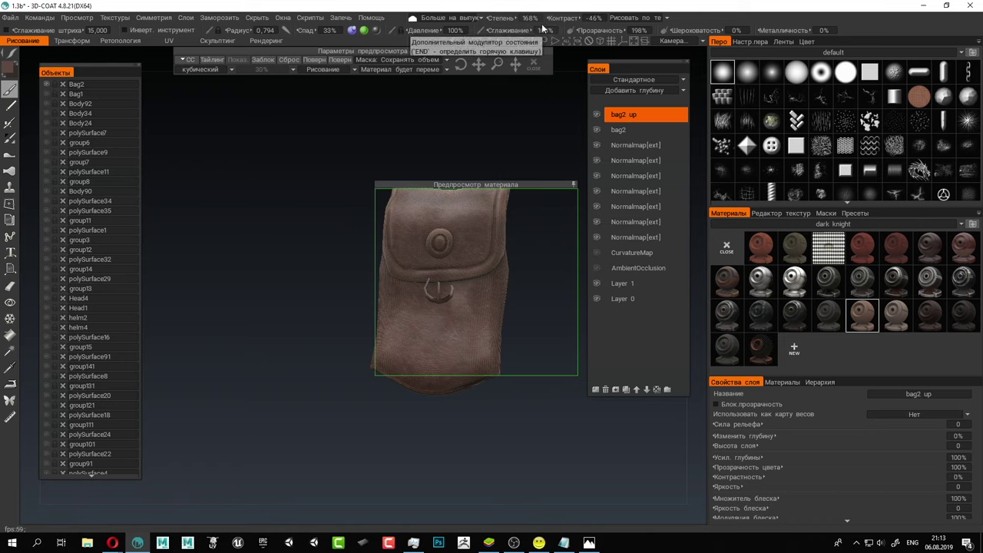
left_click_drag(566, 277, 546, 354)
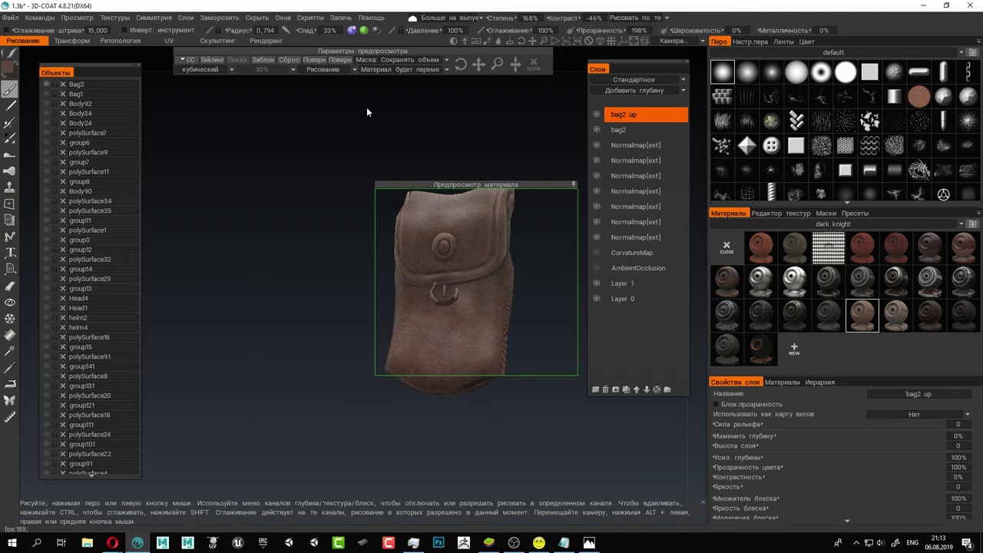
Fill the whole bag2 up layer with the light tan leather and reposition the material preview over the bag.
left_click(187, 19)
left_click(187, 19)
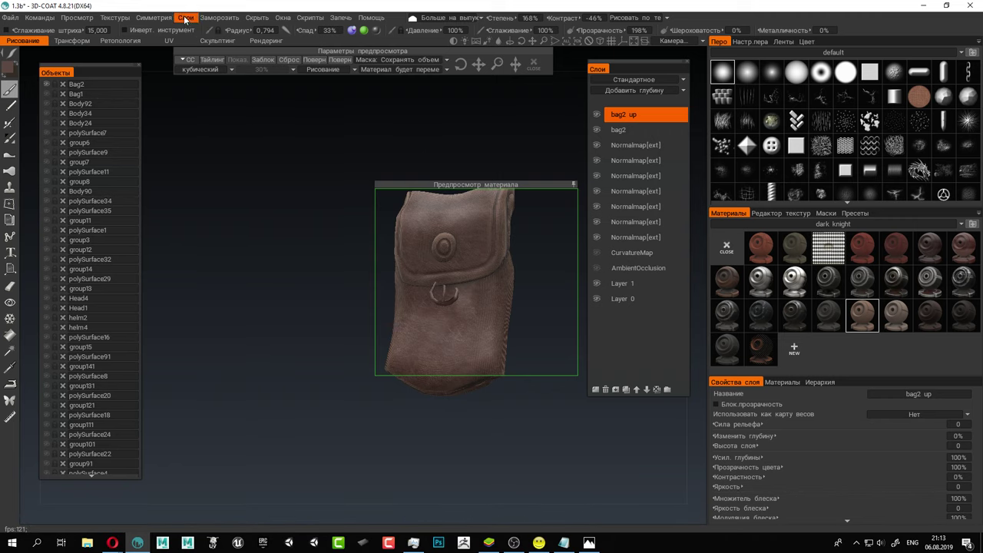
left_click(187, 19)
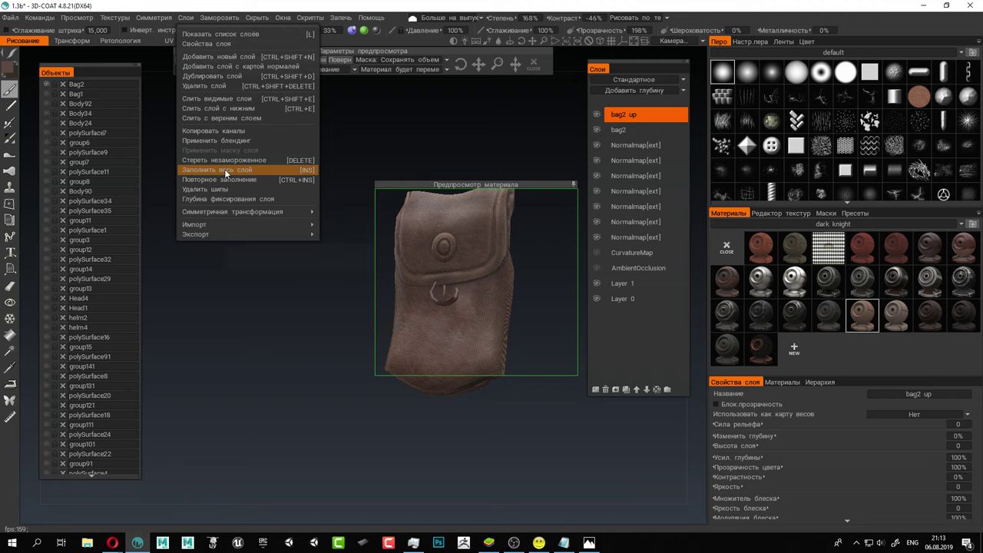
left_click(227, 171)
left_click_drag(477, 185, 294, 144)
scroll(415, 130, "up", 5)
middle_click_drag(428, 135, 346, 148, "alt")
left_click_drag(393, 153, 314, 174, "alt")
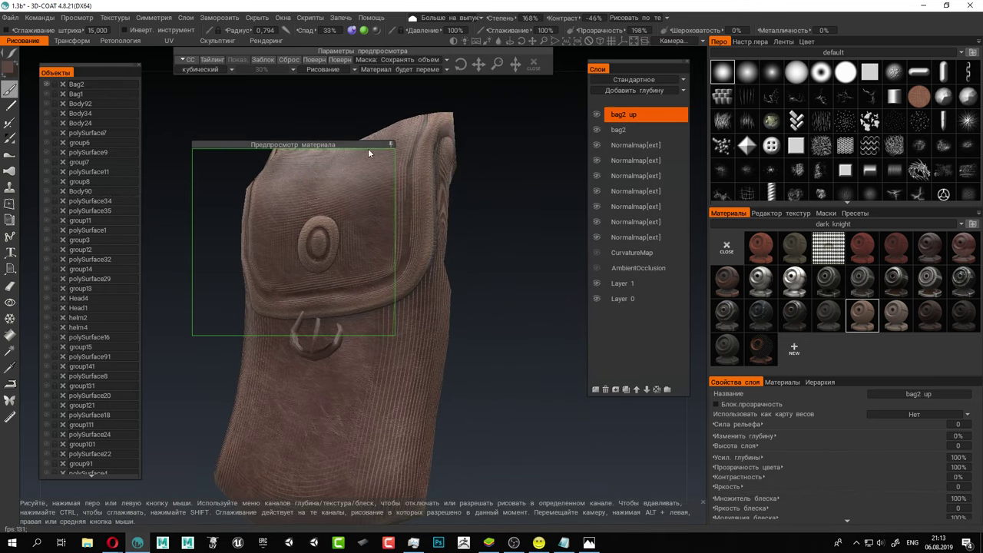
left_click_drag(368, 153, 448, 150)
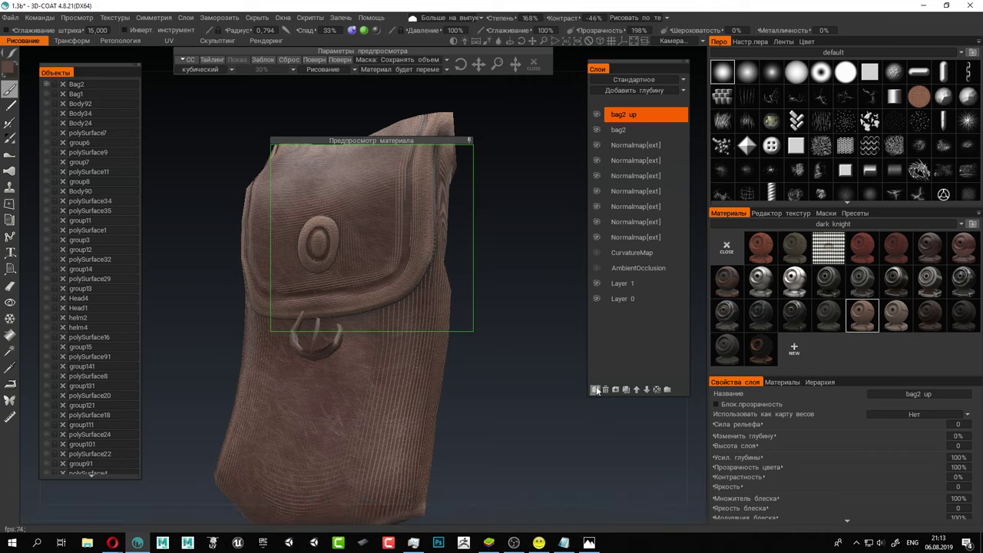
Add another layer above bag2 up and name it "bag2 down".
left_click(597, 390)
double_click(619, 114)
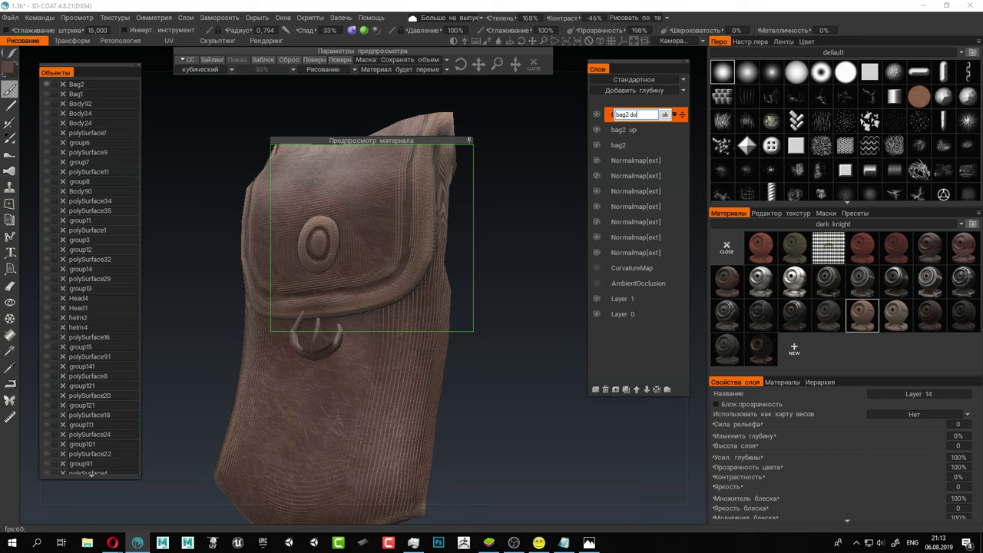
type("bag2 down")
key("Return")
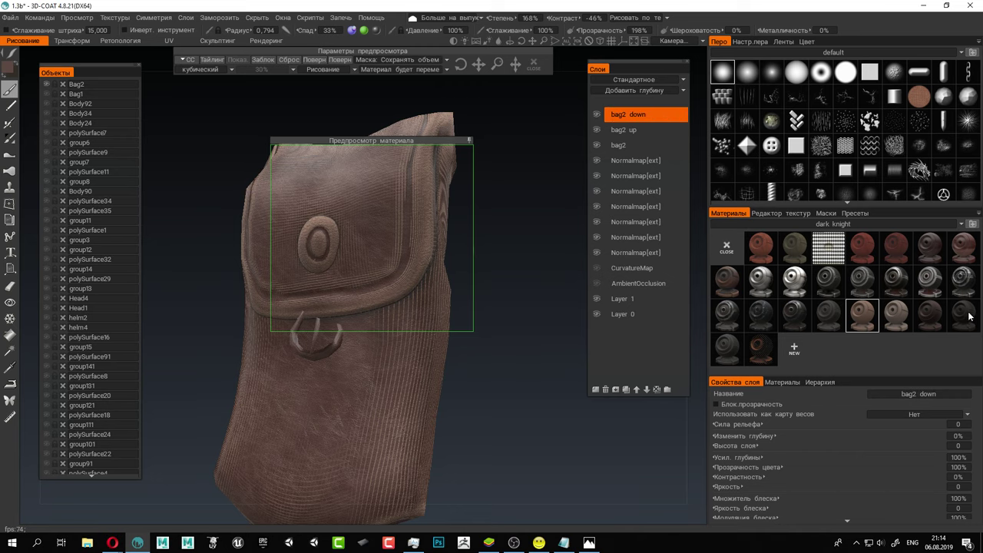
Choose the plastic_glossy material and set the condition to "Больше на впадинах" (more in cavities) with degree 392% and contrast -53%.
left_click(930, 318)
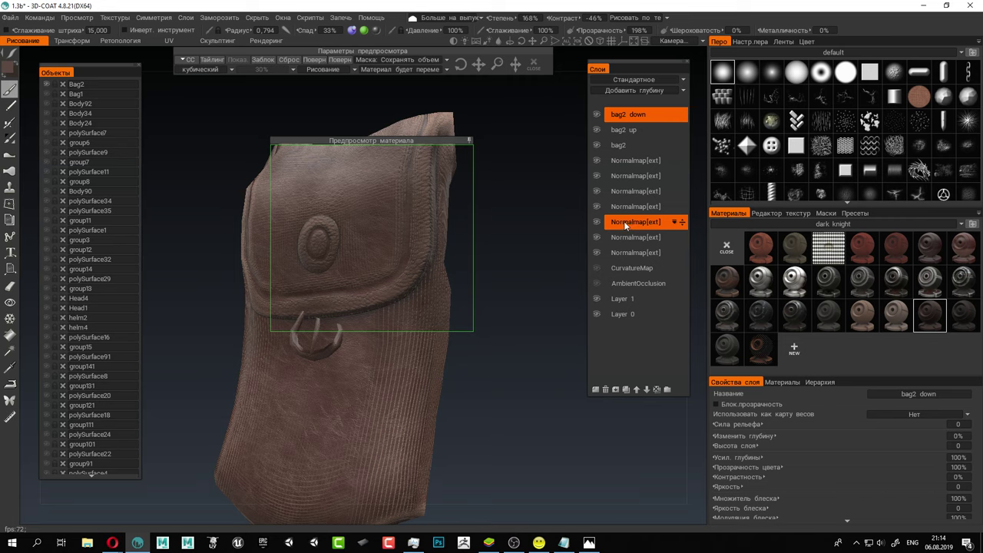
left_click(964, 318)
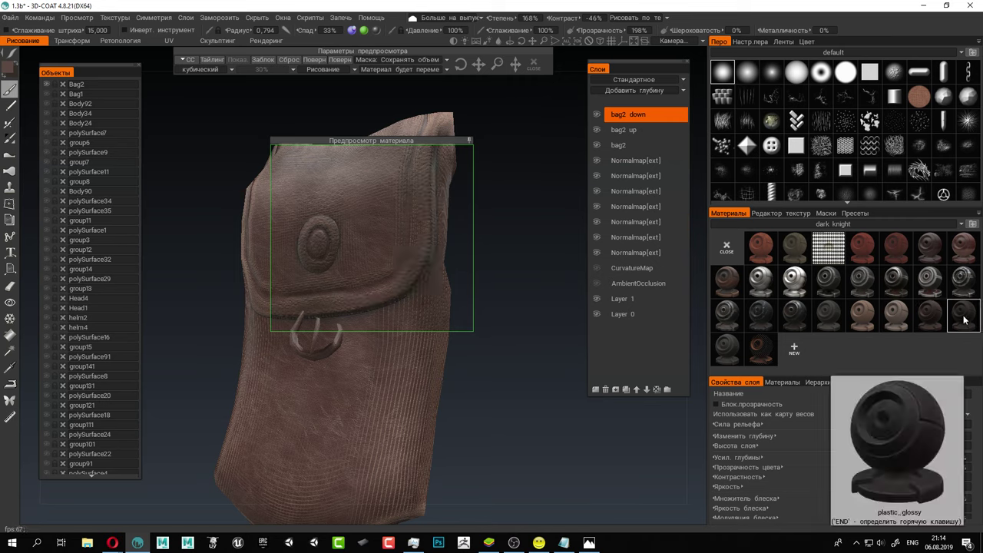
left_click(437, 23)
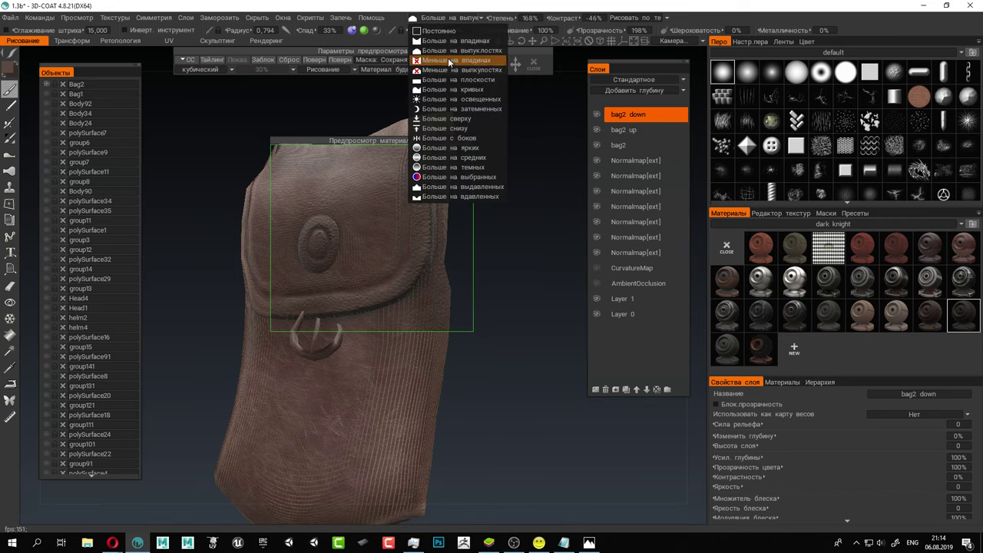
left_click(443, 43)
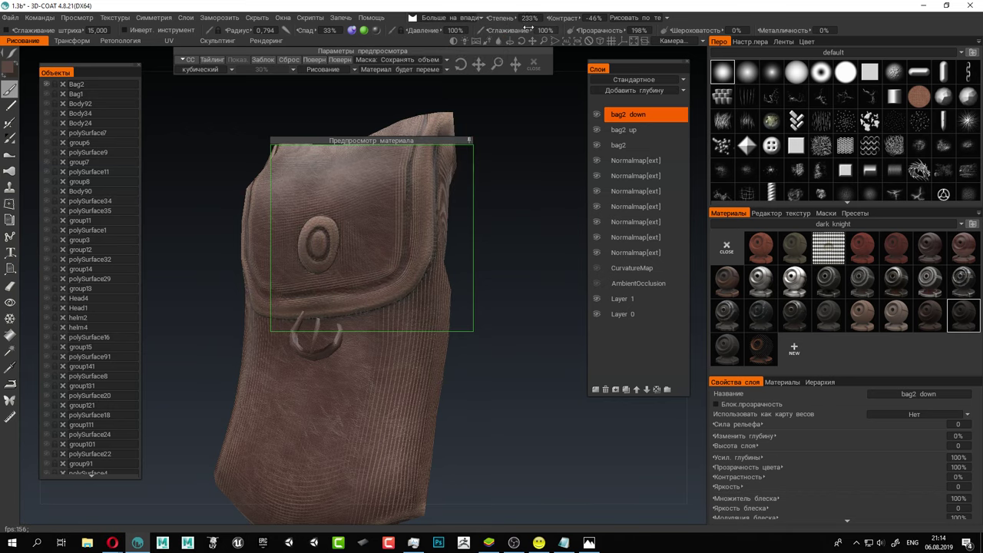
left_click_drag(503, 18, 513, 19)
mouse_move(458, 25)
left_mouse_down()
mouse_move(519, 26)
mouse_move(515, 17)
mouse_move(520, 25)
left_mouse_up()
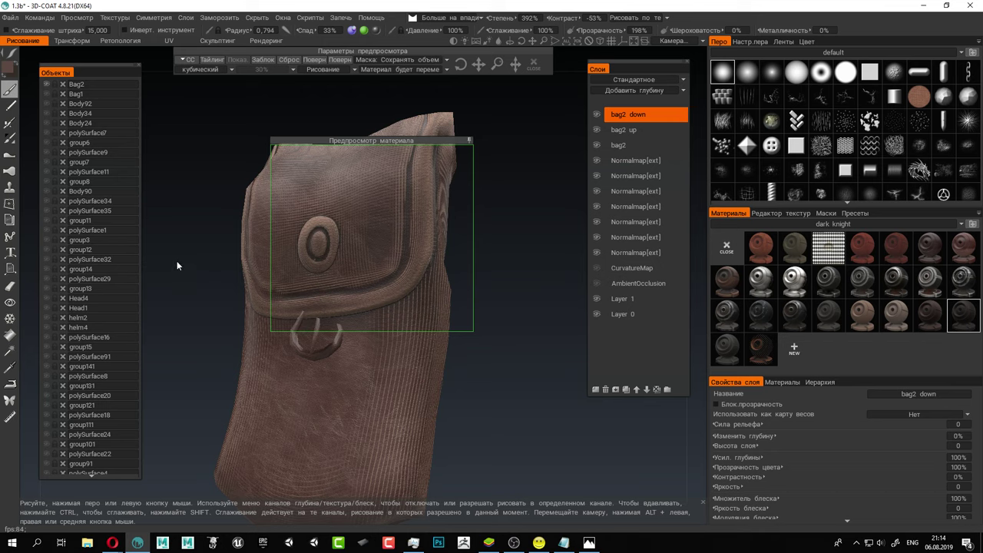
mouse_move(185, 209)
left_mouse_down()
mouse_move(202, 197)
mouse_move(245, 212)
left_mouse_up()
left_click_drag(425, 141, 367, 101)
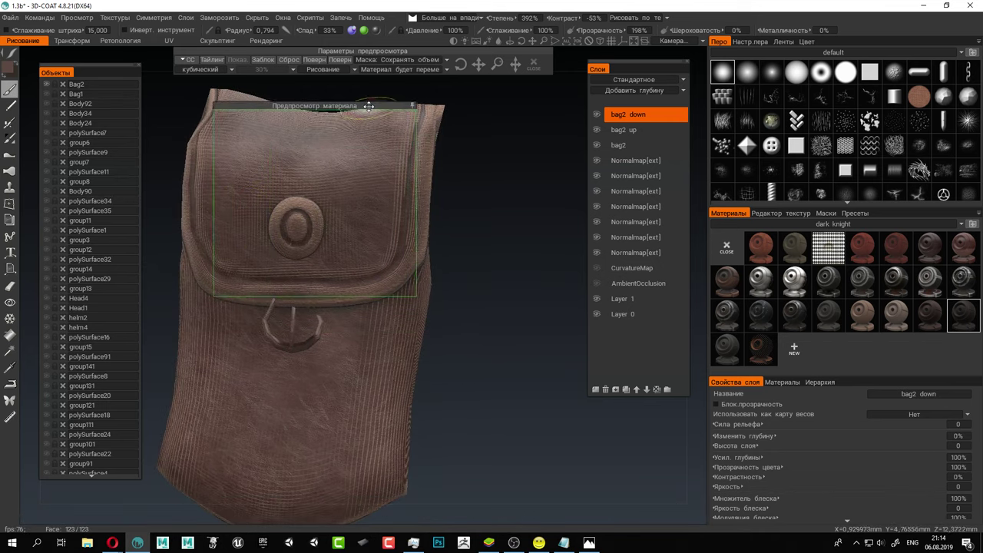
Review the Leather_3 smart material's layer settings and close its properties without saving.
right_click(735, 278)
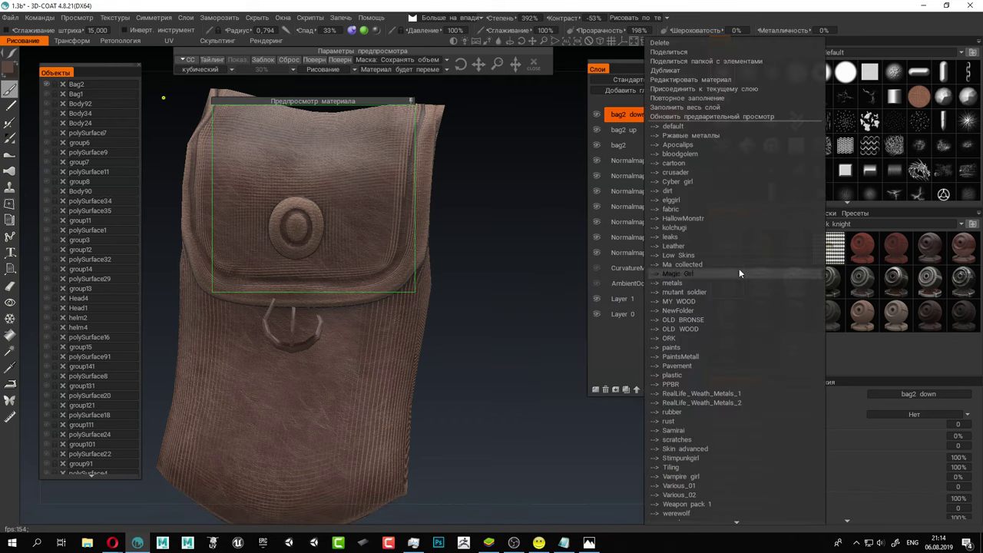
left_click(713, 81)
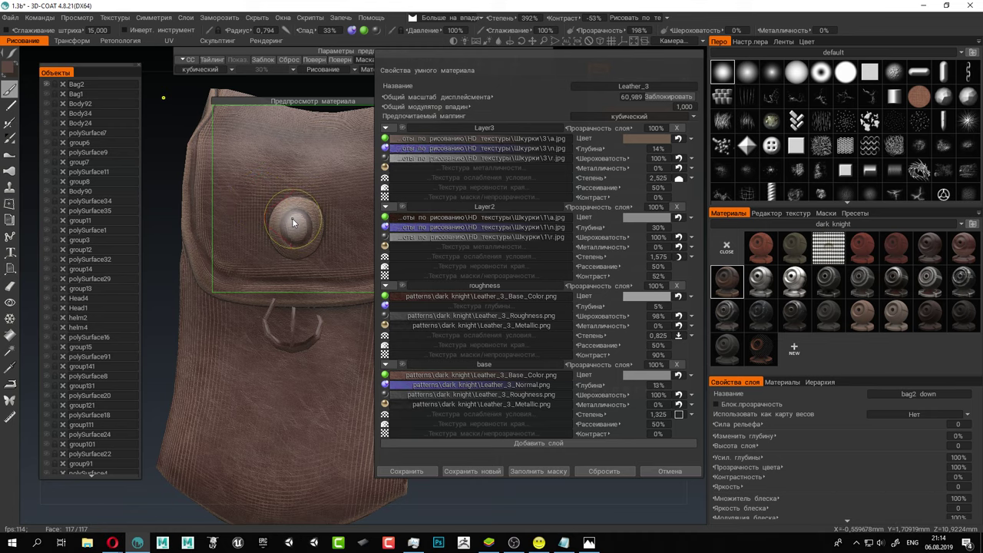
left_click(680, 473)
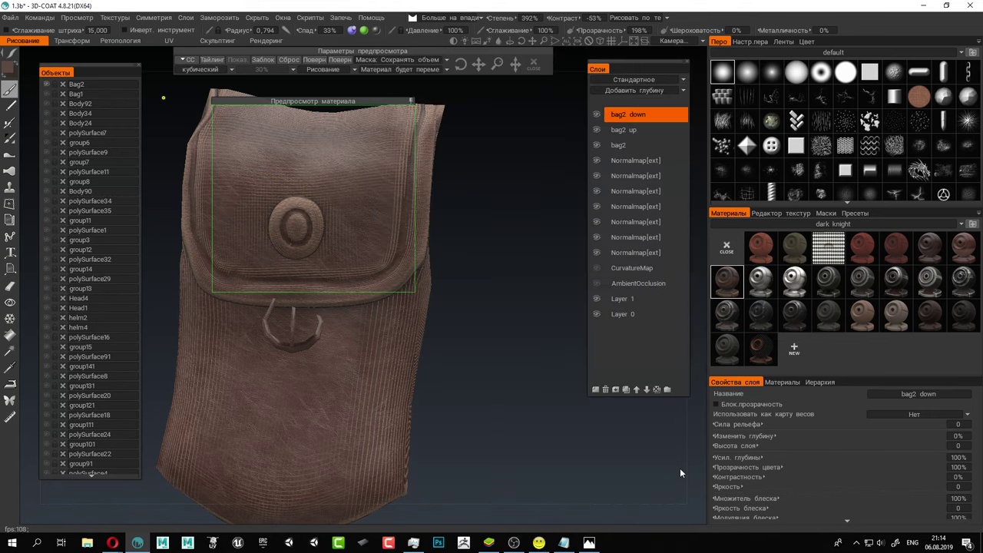
Reselect the dark plastic_glossy material and fill the whole bag2 down layer with it.
left_click(964, 317)
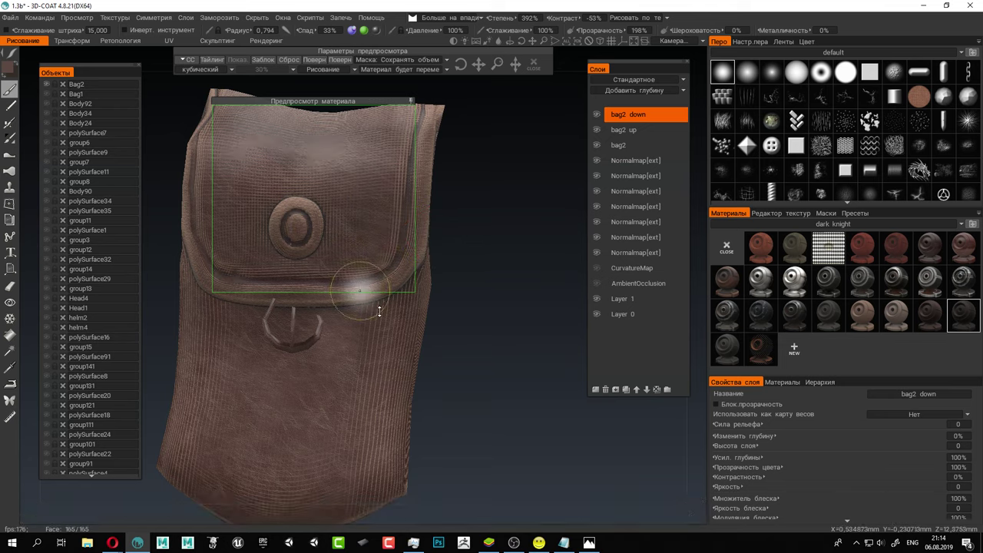
left_click(187, 17)
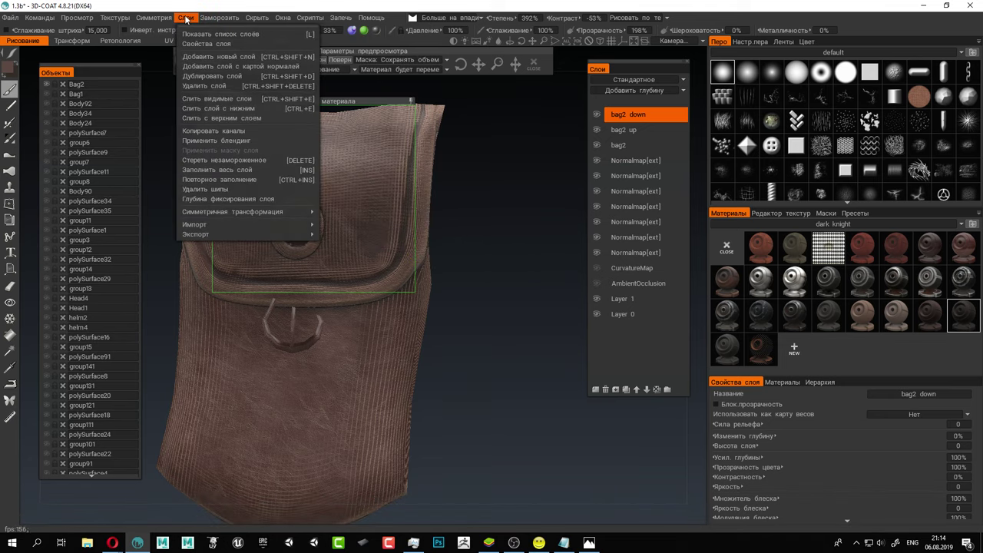
left_click(190, 17)
left_click(189, 19)
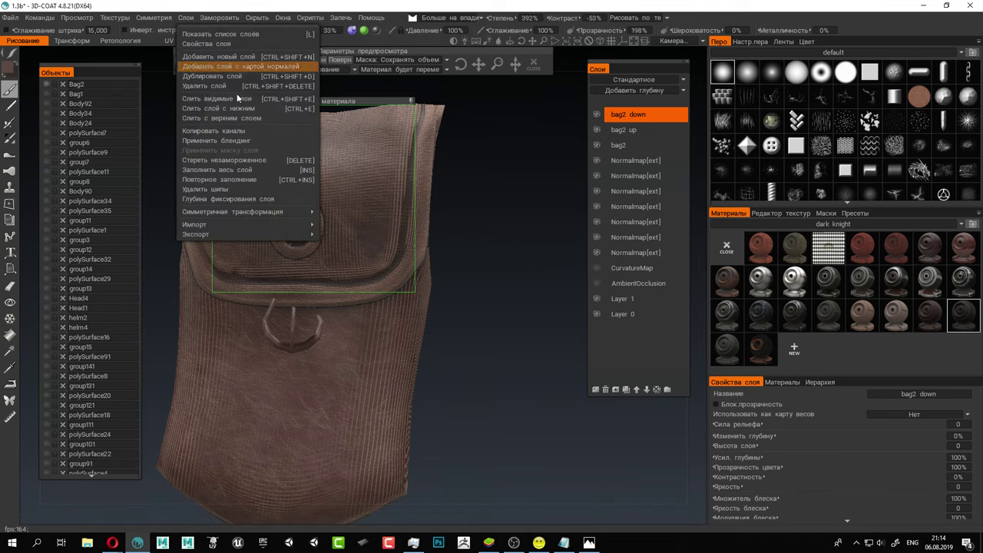
left_click(216, 168)
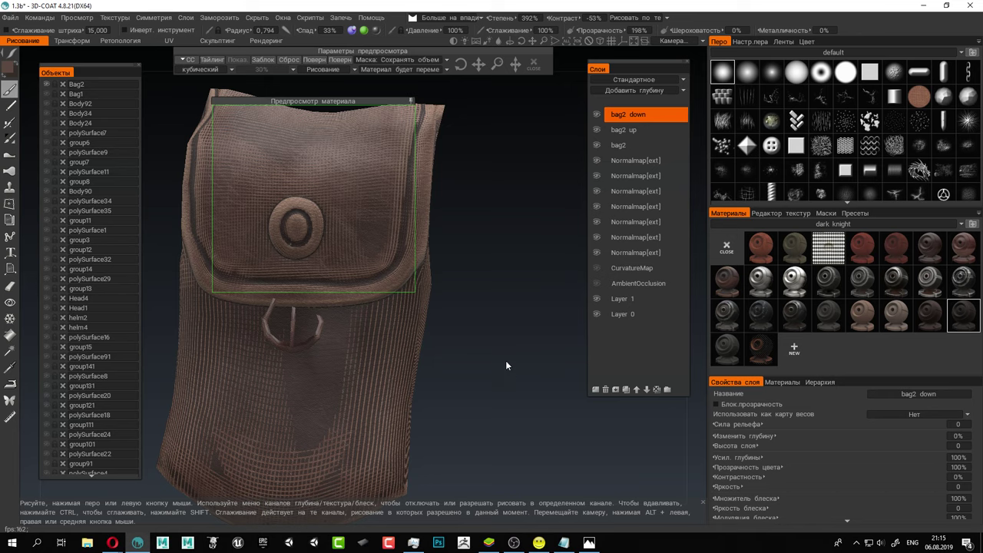
Move the material preview off the bag and place the bag2 down layer between Layer 1 and Layer 0.
scroll(484, 352, "down", 4)
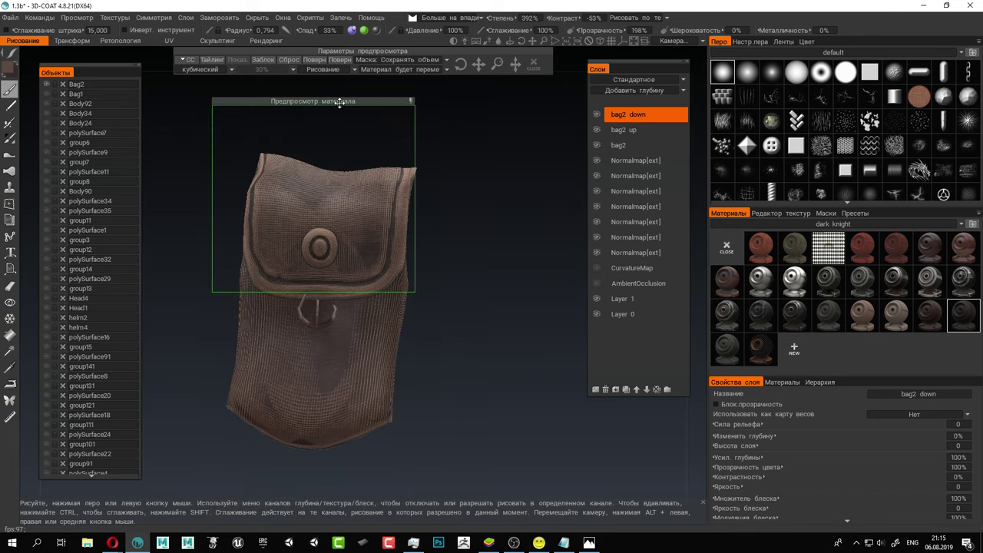
left_click_drag(339, 102, 603, 311)
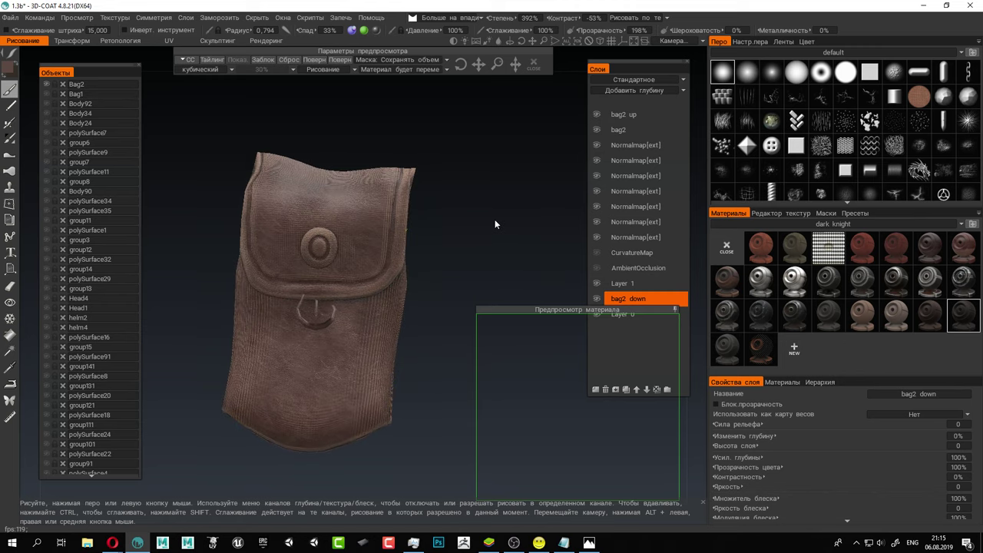
scroll(495, 219, "down", 4)
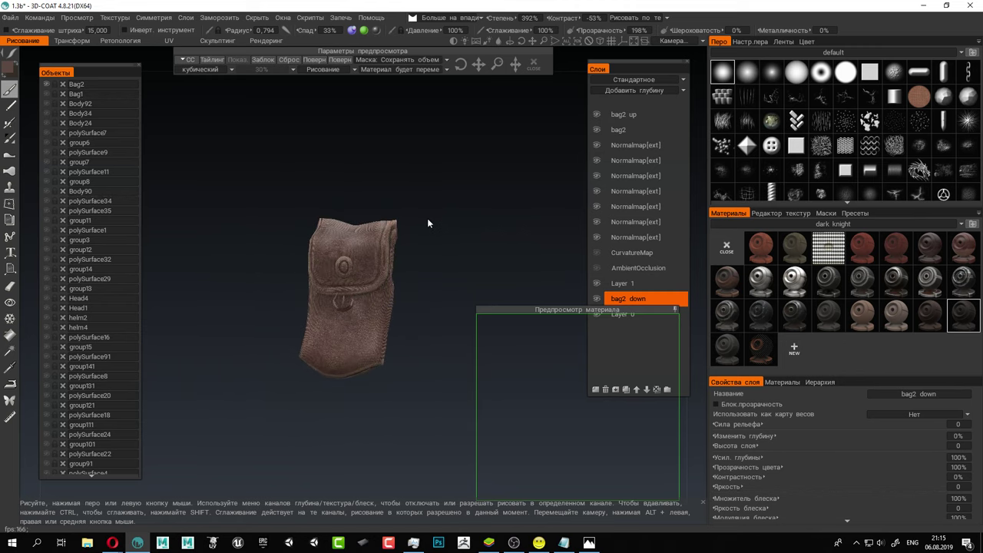
Select the light leather material, set the condition to "Постоянно" (constant), then rescale and position its preview over the bag's flap.
right_click_drag(427, 223, 488, 255, "alt")
left_click_drag(475, 245, 531, 229, "alt")
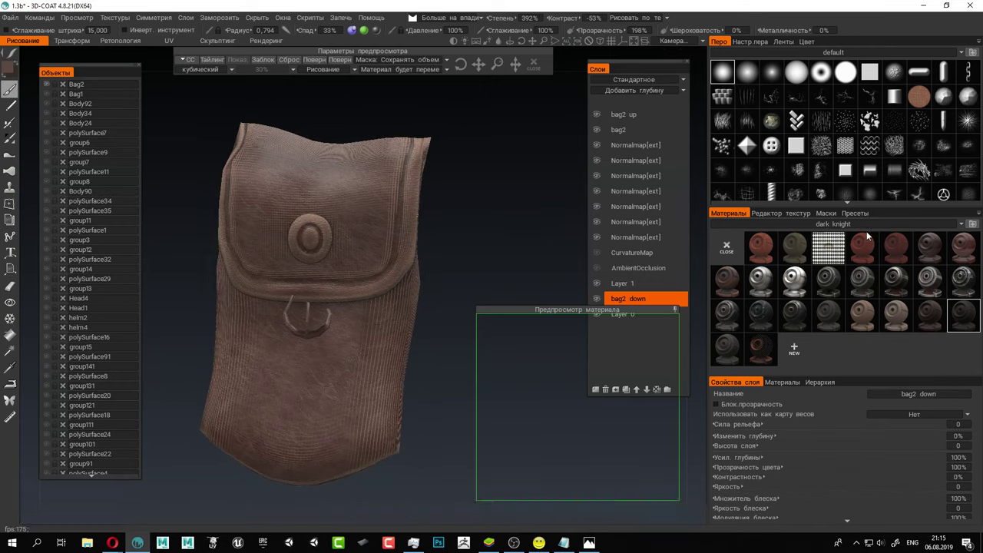
left_click(897, 321)
left_click_drag(543, 311, 331, 204)
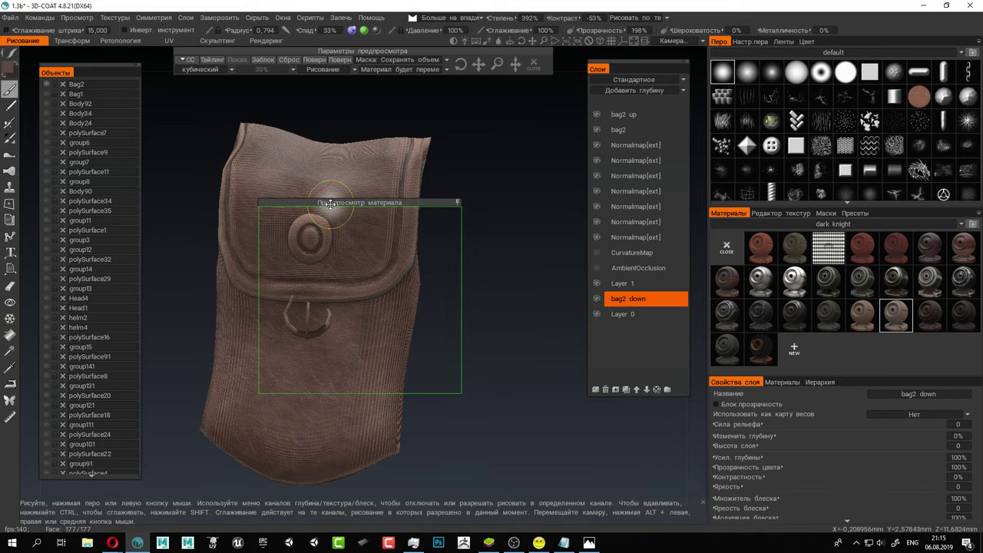
left_click(434, 17)
left_click(440, 32)
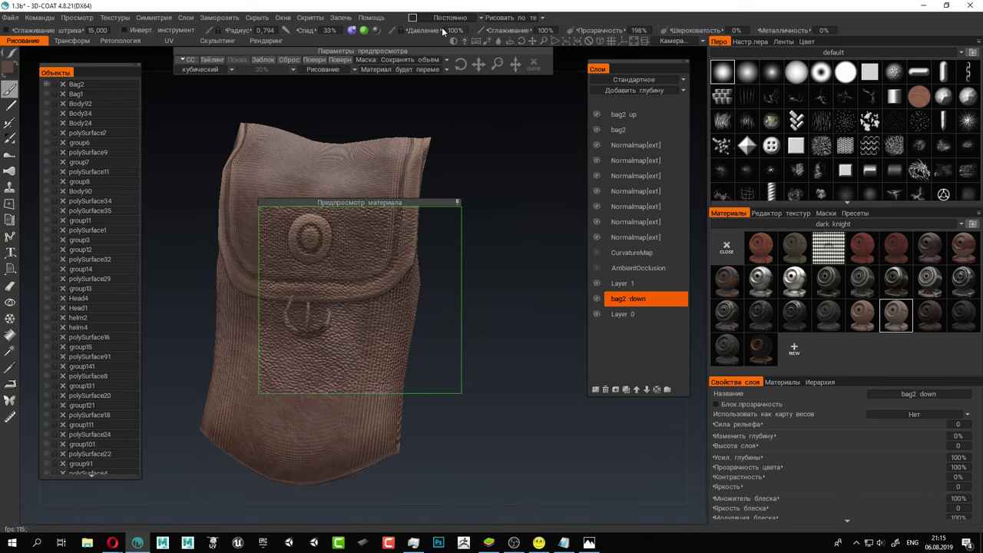
left_click_drag(499, 65, 516, 66)
left_click_drag(419, 202, 376, 173)
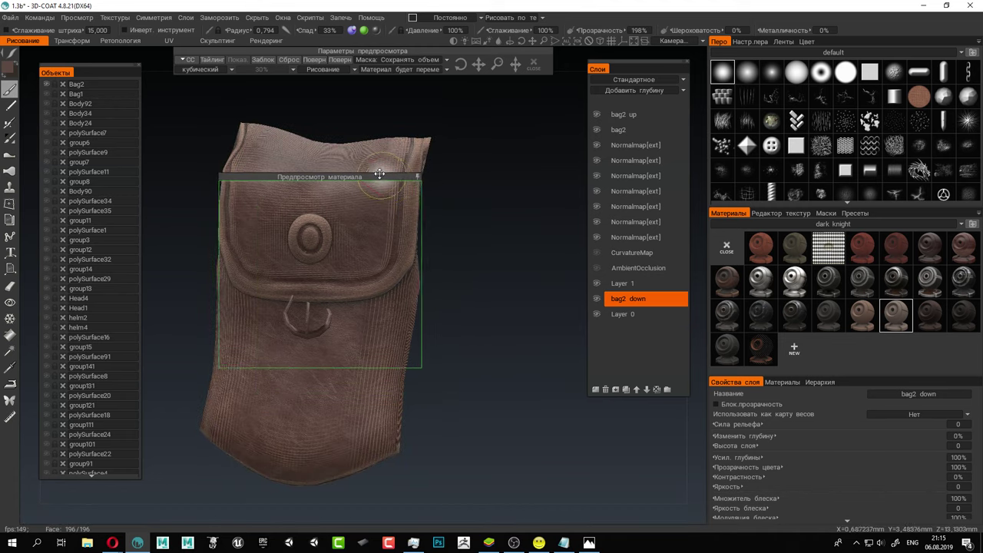
Add a new layer above bag2 up and name it "bag2 detali".
left_click(624, 115)
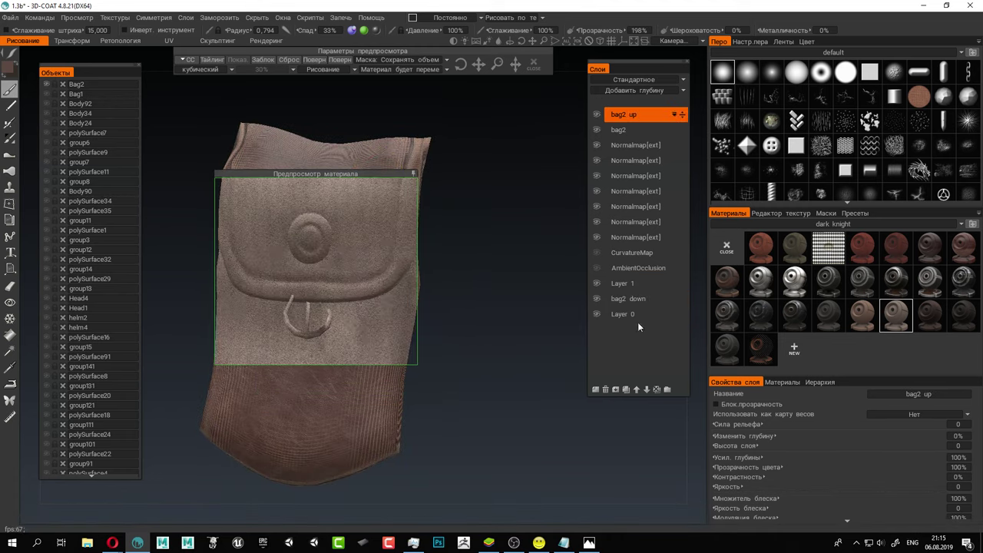
left_click(595, 391)
double_click(625, 113)
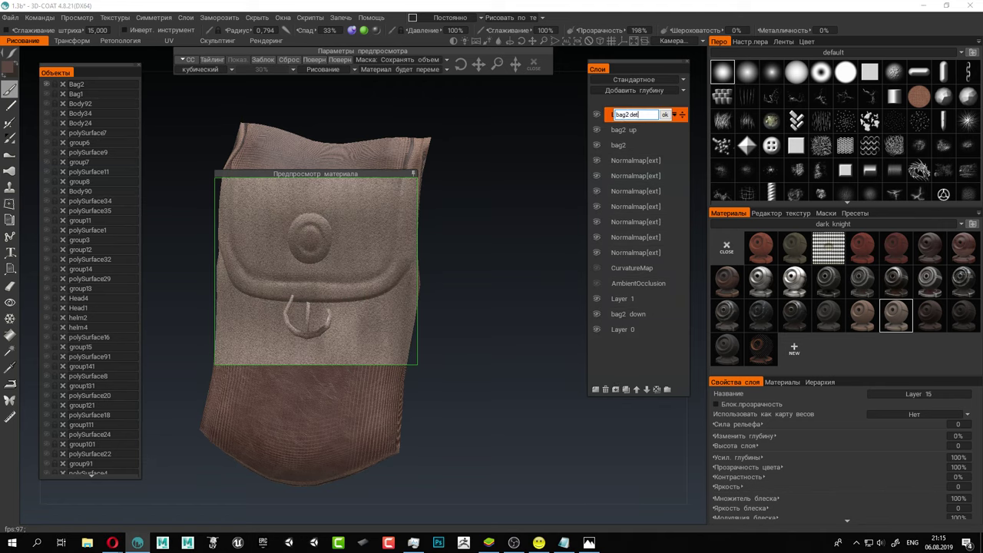
key("Return")
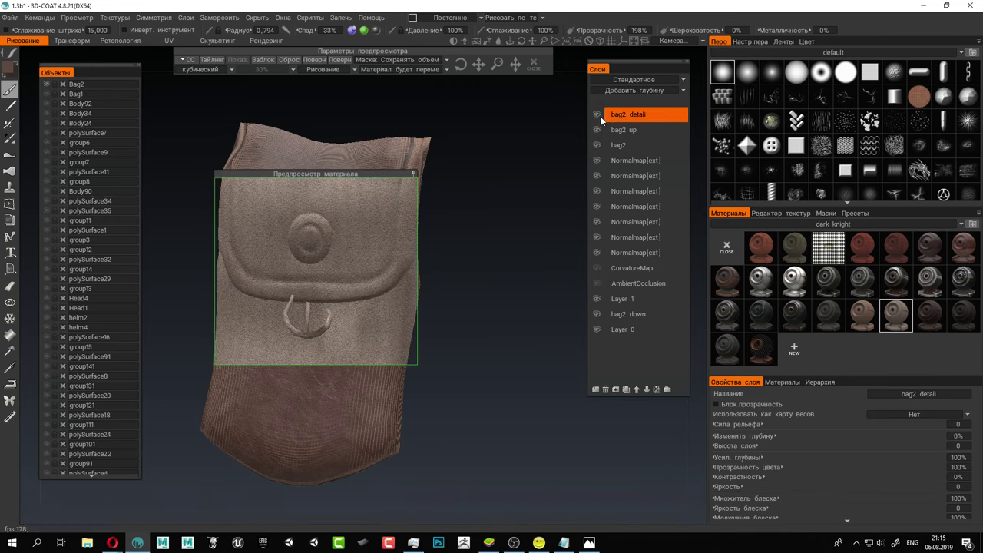
Try two different grunge masks from the default set with the light leather material, rescaling each in the preview.
left_click(827, 214)
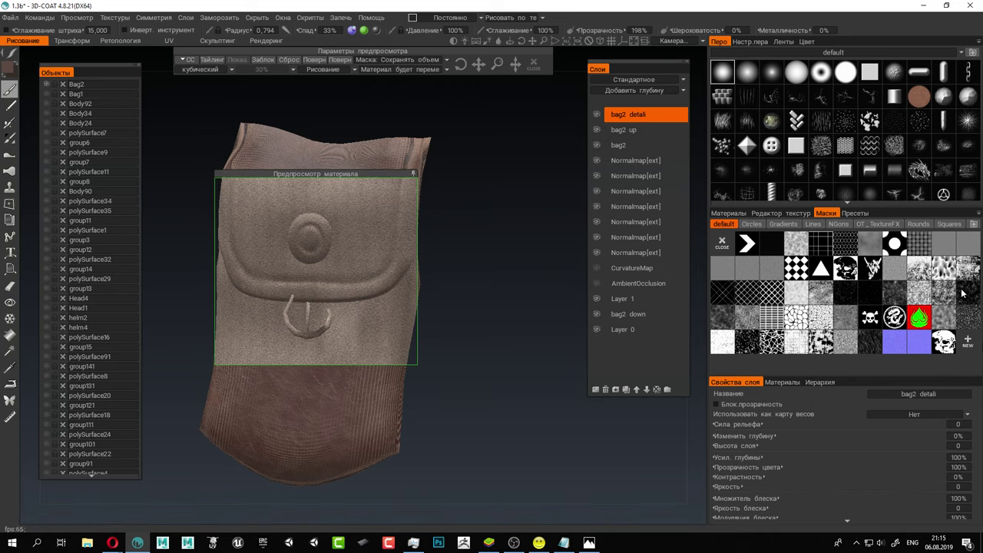
left_click(972, 267)
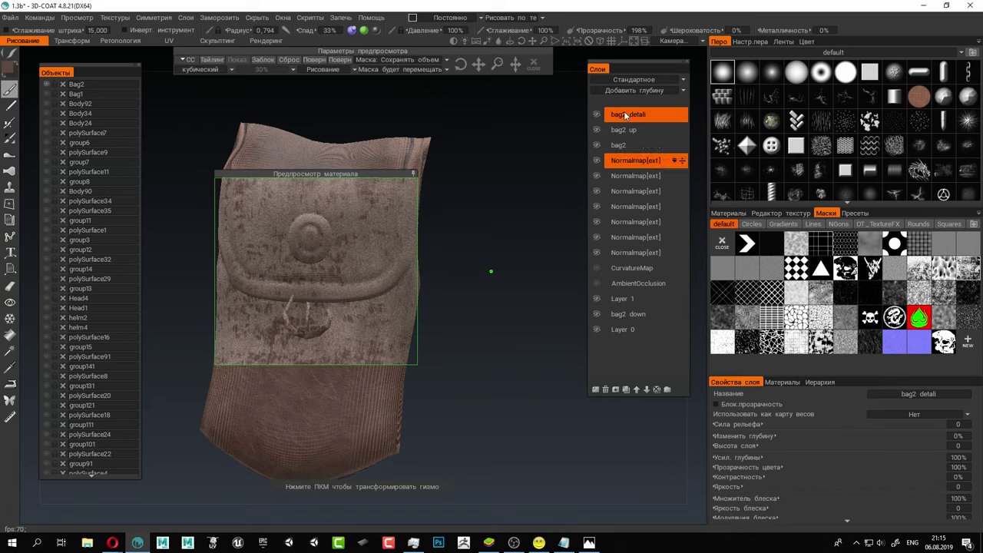
left_click_drag(497, 62, 498, 63)
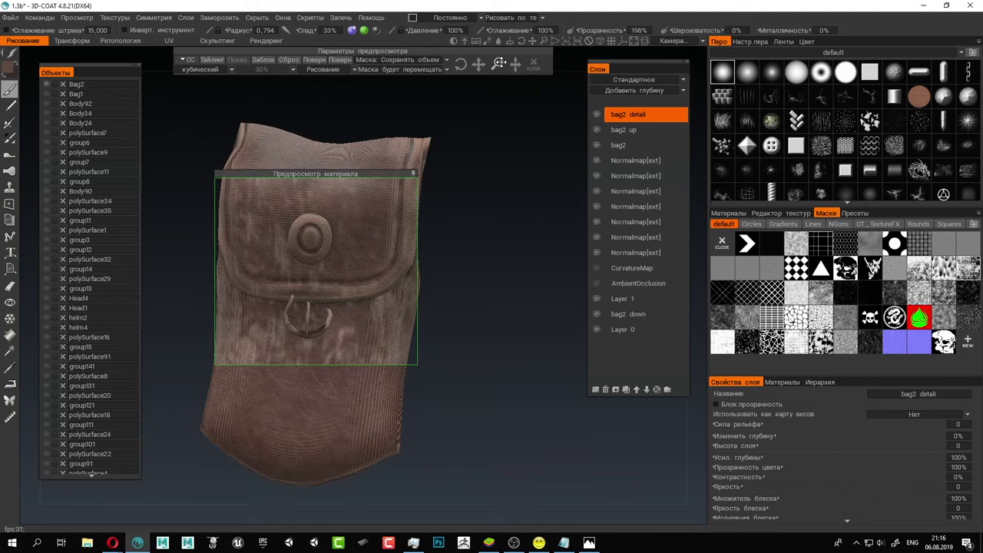
left_click(918, 269)
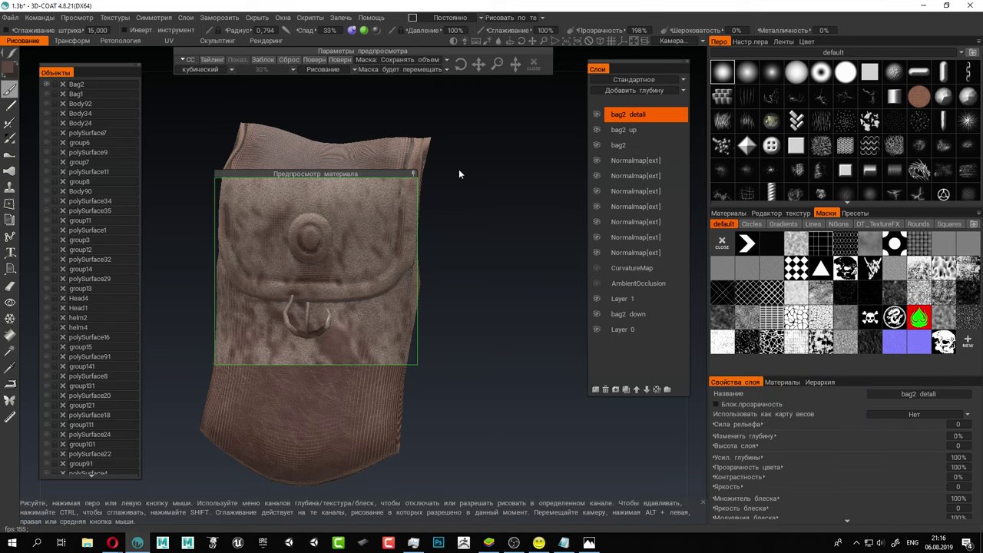
left_click_drag(500, 64, 498, 64)
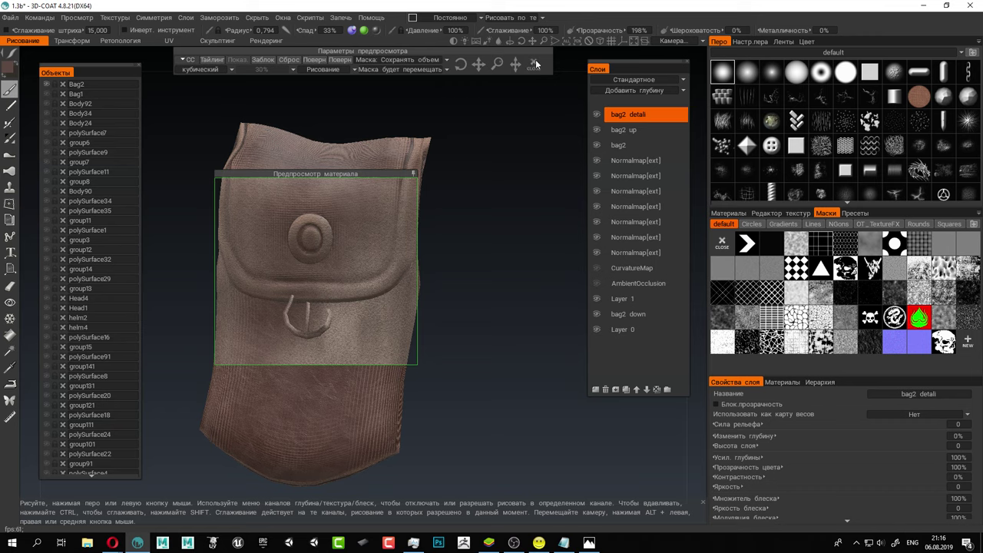
Choose the black-and-white blotchy mask from the default set and adjust its scale and position in the preview over the bag.
left_click(821, 341)
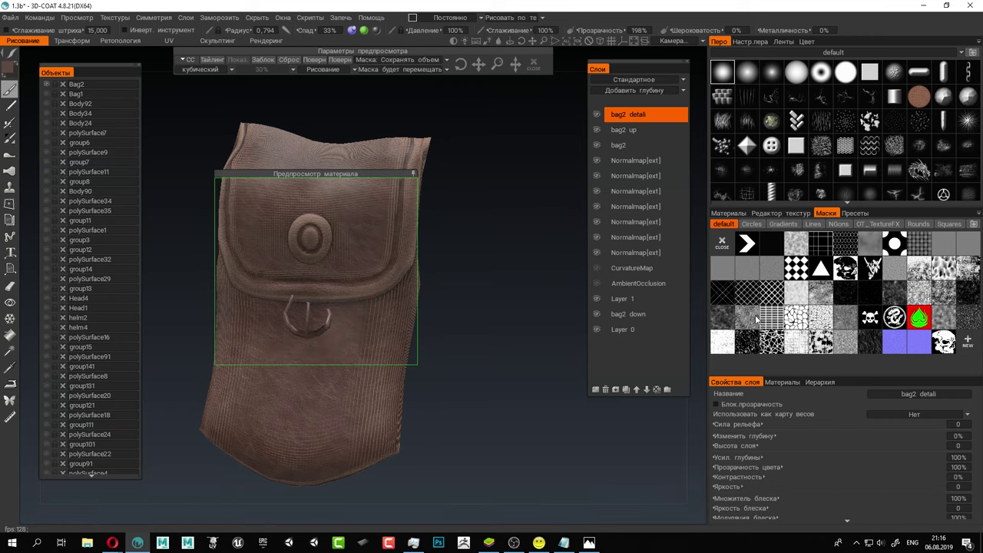
left_click_drag(498, 64, 493, 63)
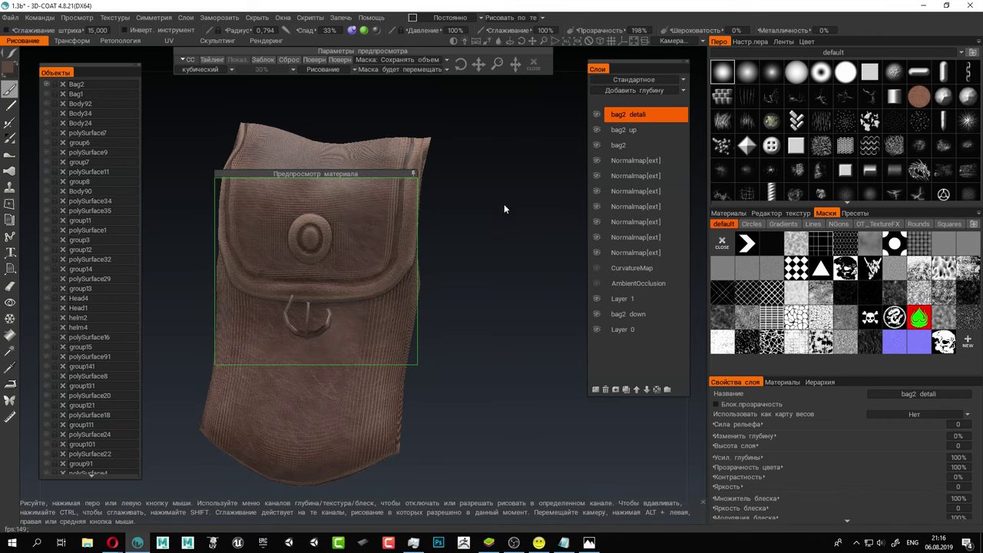
mouse_move(405, 185)
left_mouse_down()
mouse_move(412, 219)
mouse_move(397, 200)
left_mouse_up()
key("ctrl+s")
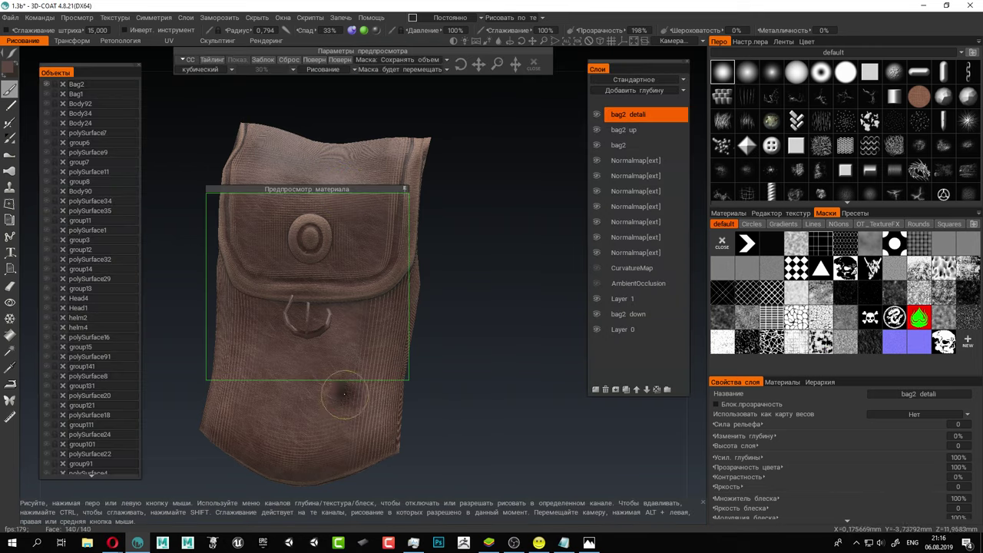
left_click_drag(358, 188, 371, 172)
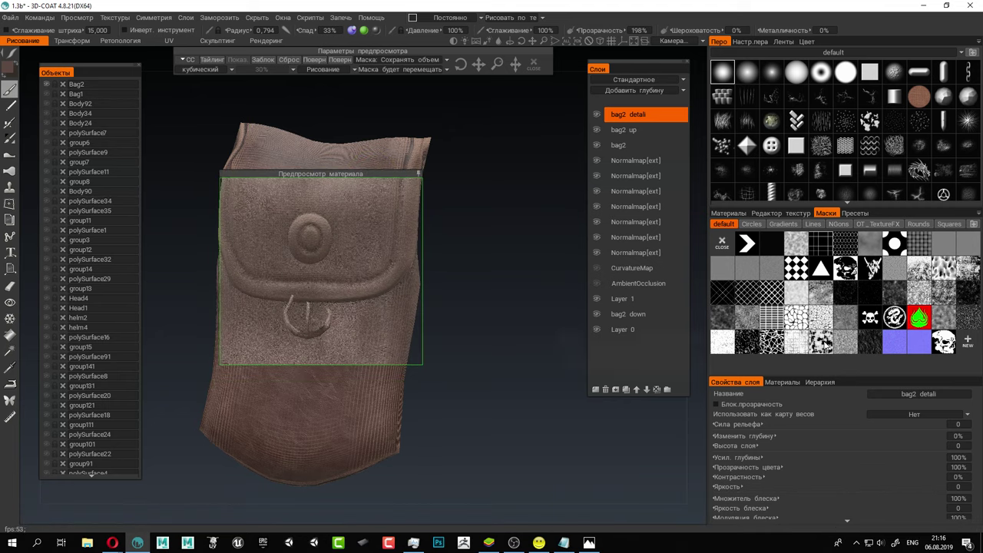
left_click_drag(497, 63, 497, 62)
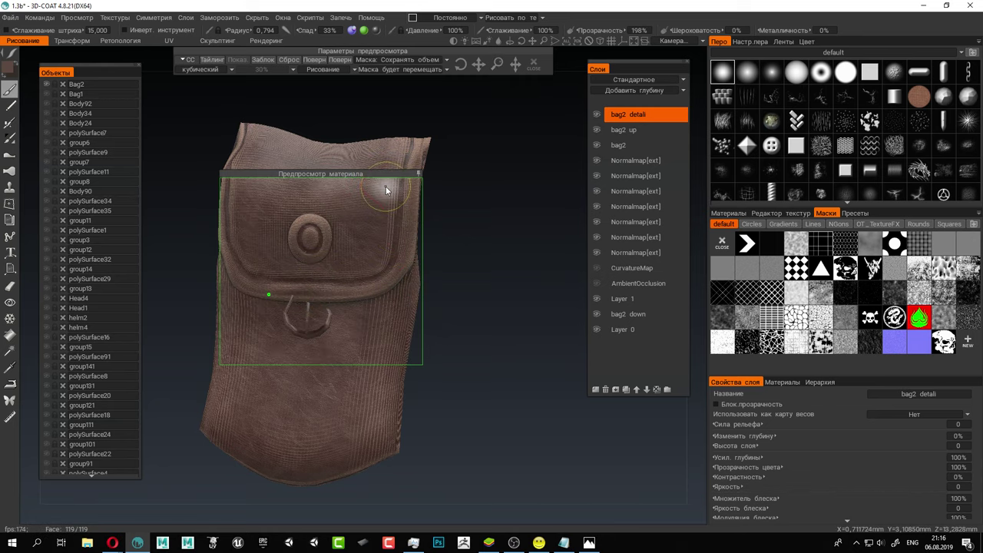
Move the material preview off the bag and paint light wear along the flap's edges with a scratchy brush alpha.
left_click_drag(380, 175, 589, 361)
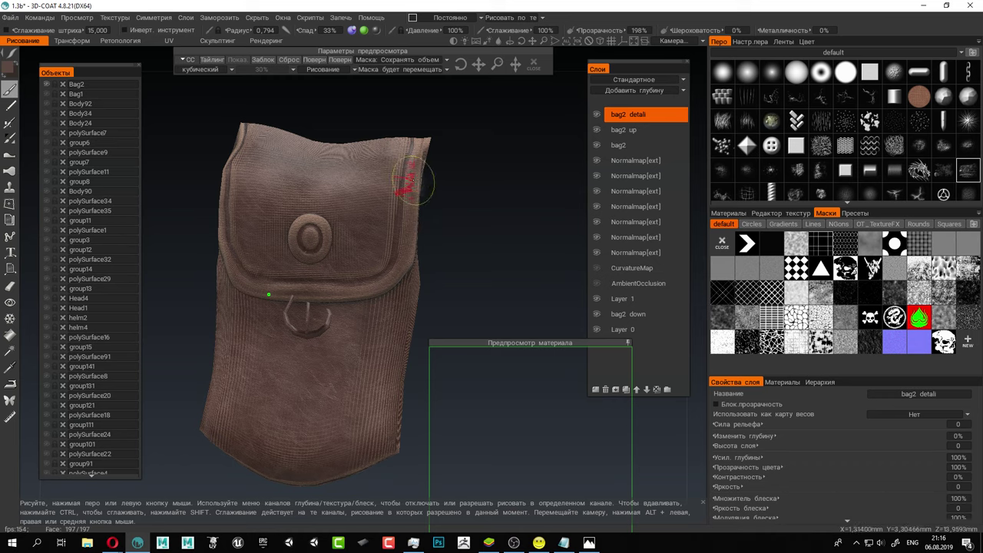
mouse_move(417, 153)
left_mouse_down()
mouse_move(396, 265)
mouse_move(308, 289)
mouse_move(253, 287)
mouse_move(308, 295)
left_mouse_up()
mouse_move(231, 134)
left_mouse_down()
mouse_move(194, 143)
mouse_move(224, 147)
left_mouse_up()
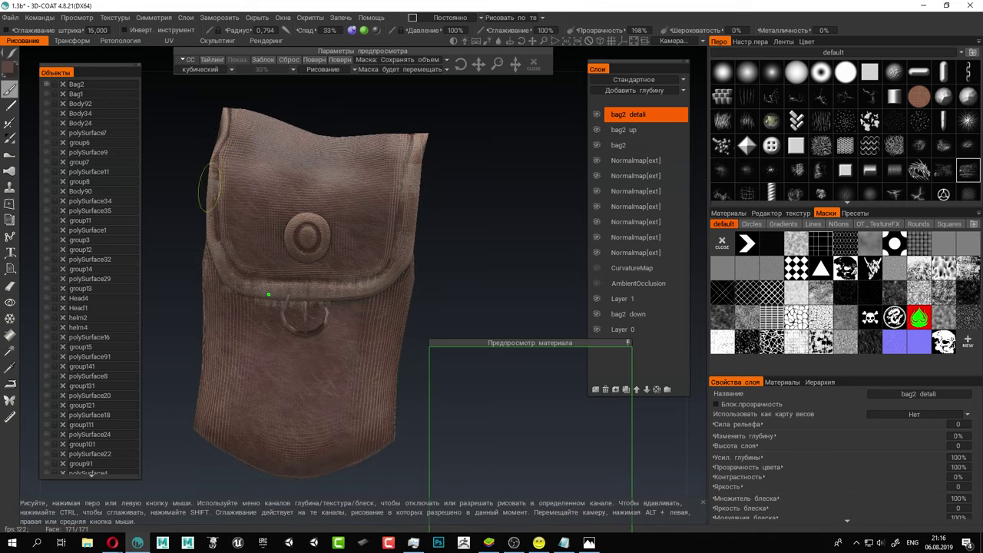
Paint light wear along the bag's lower edge with a brush radius of 1.262 and opacity of 74%.
middle_click_drag(448, 255, 448, 162)
right_click_drag(323, 336, 341, 342)
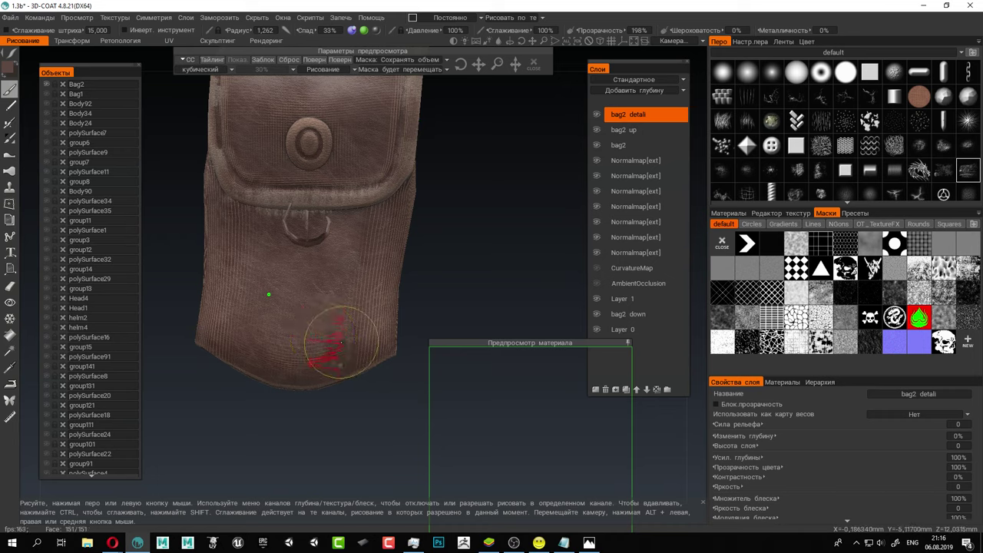
left_click_drag(341, 344, 343, 346)
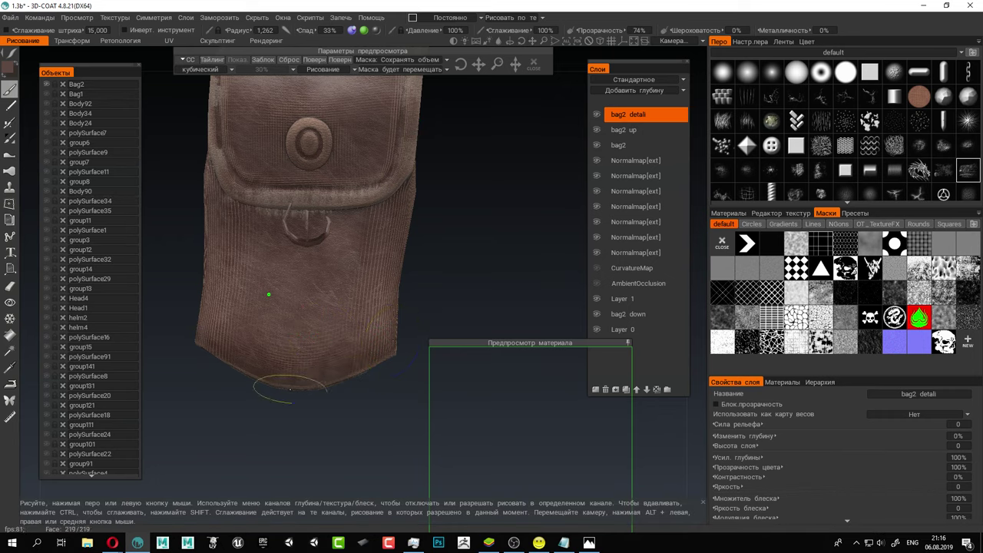
left_click_drag(341, 376, 323, 357, "alt")
left_click_drag(247, 353, 246, 374)
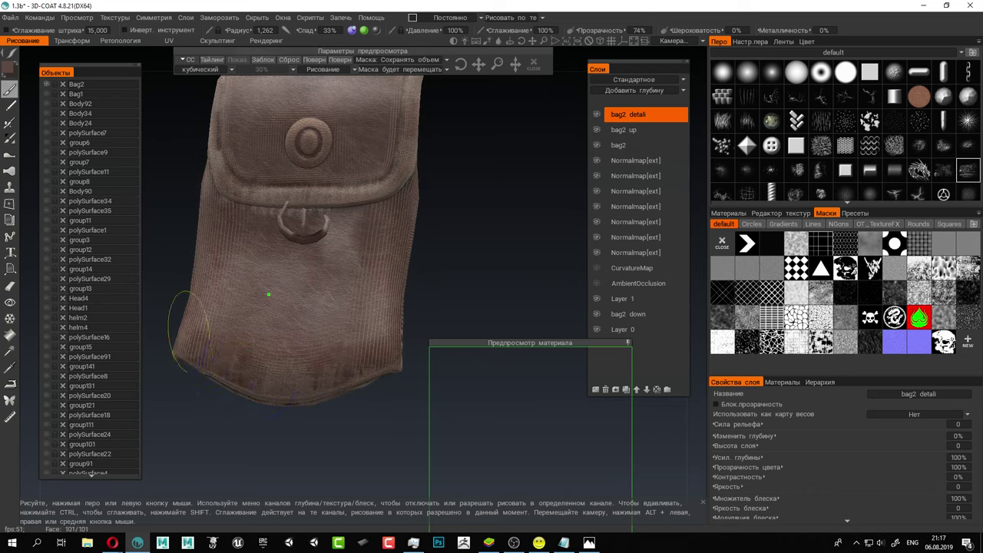
Add light wear to the flap's trim and side edges, reducing the brush radius to 0.660.
mouse_move(480, 201)
right_mouse_down()
mouse_move(472, 248)
mouse_move(441, 265)
right_mouse_up()
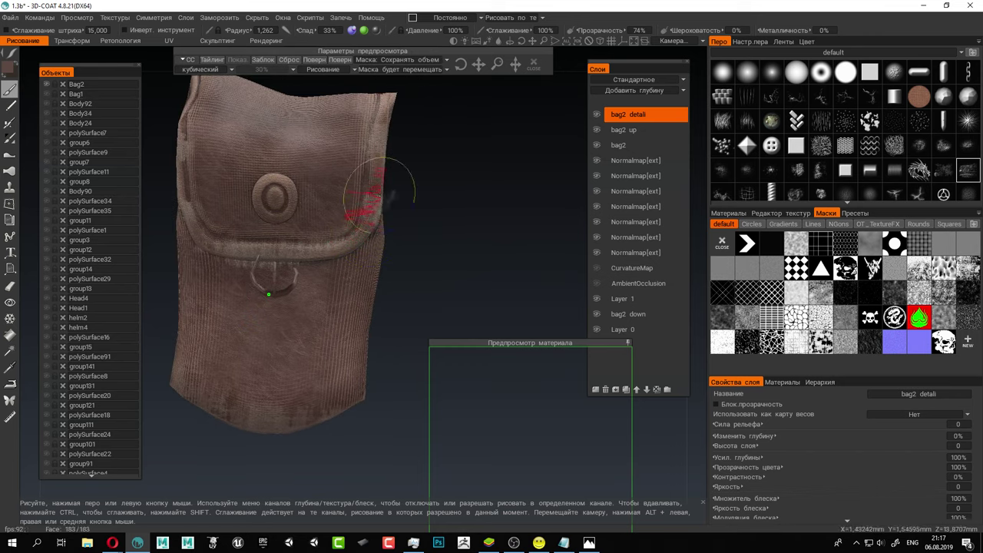
middle_click_drag(436, 196, 455, 230)
left_click(333, 254)
left_click(329, 249)
mouse_move(483, 243)
right_mouse_down()
mouse_move(511, 235)
mouse_move(461, 241)
right_mouse_up()
right_click_drag(363, 188, 344, 181)
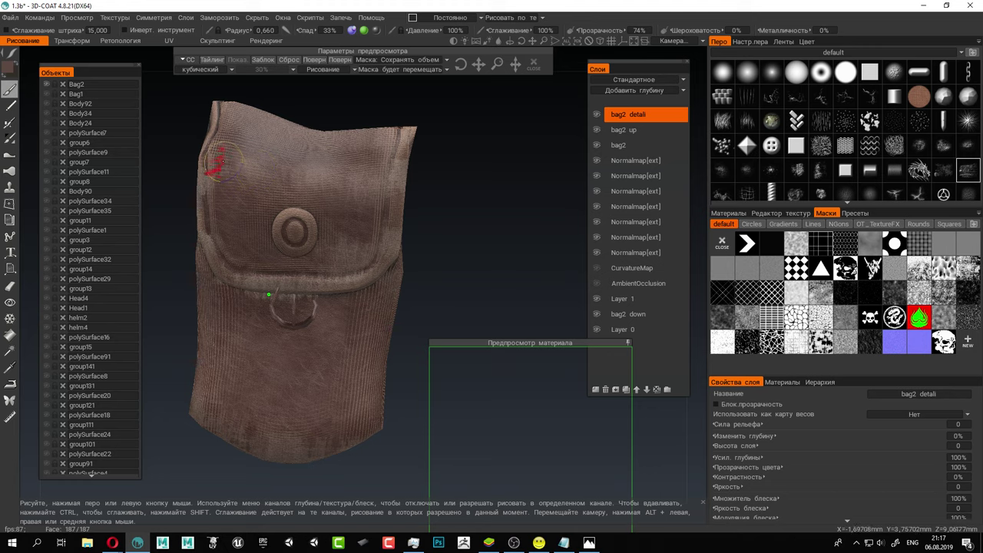
middle_click_drag(461, 184, 488, 256)
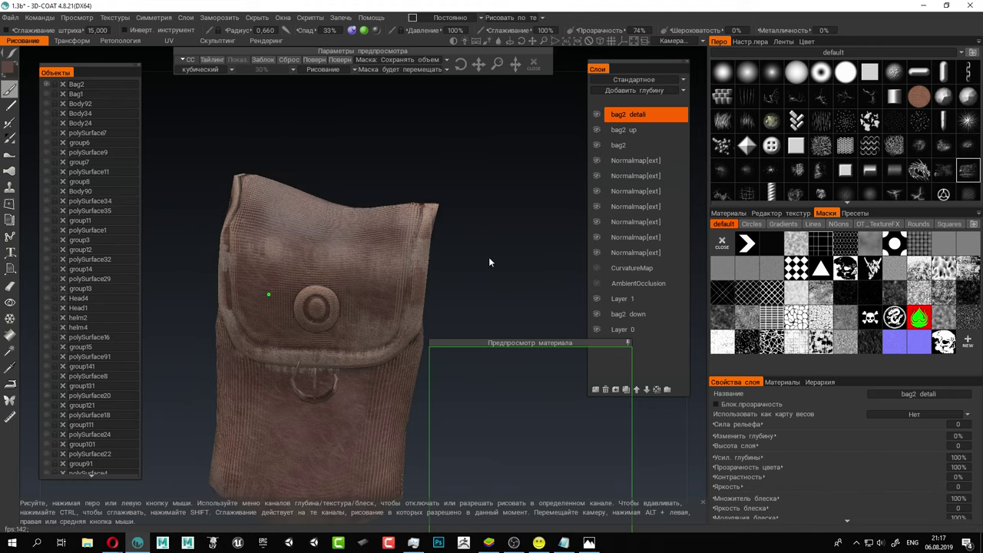
Paint light worn patches across the front of the flap, reducing the brush radius to 0.293.
mouse_move(489, 257)
right_mouse_down()
mouse_move(513, 270)
mouse_move(503, 270)
right_mouse_up()
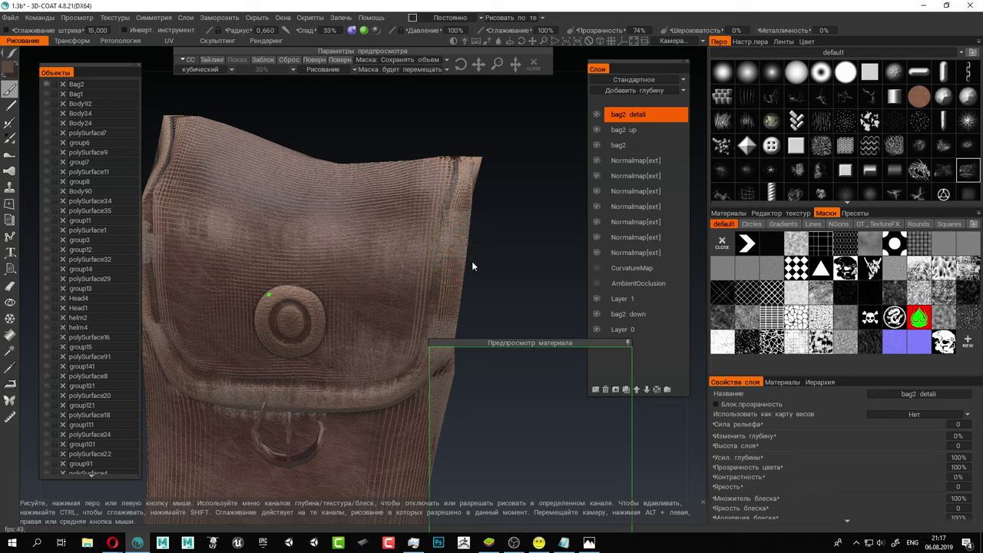
scroll(457, 241, "down", 8)
left_click_drag(359, 250, 365, 240)
Switch to the dark plastic_glossy material and paint dark smudges between the flap's button and trim with a brush radius of 0.409.
left_click(730, 214)
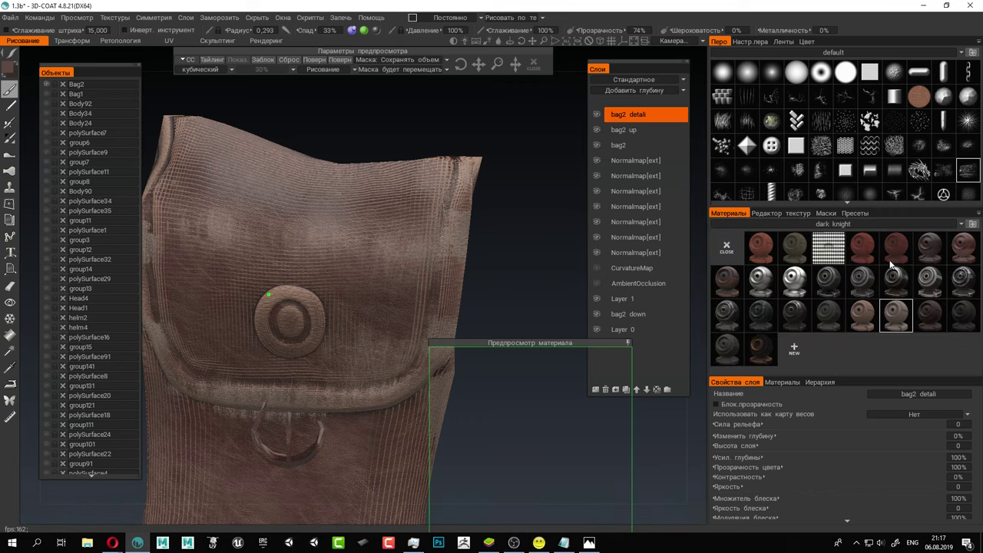
left_click(969, 320)
middle_click_drag(359, 292, 346, 228)
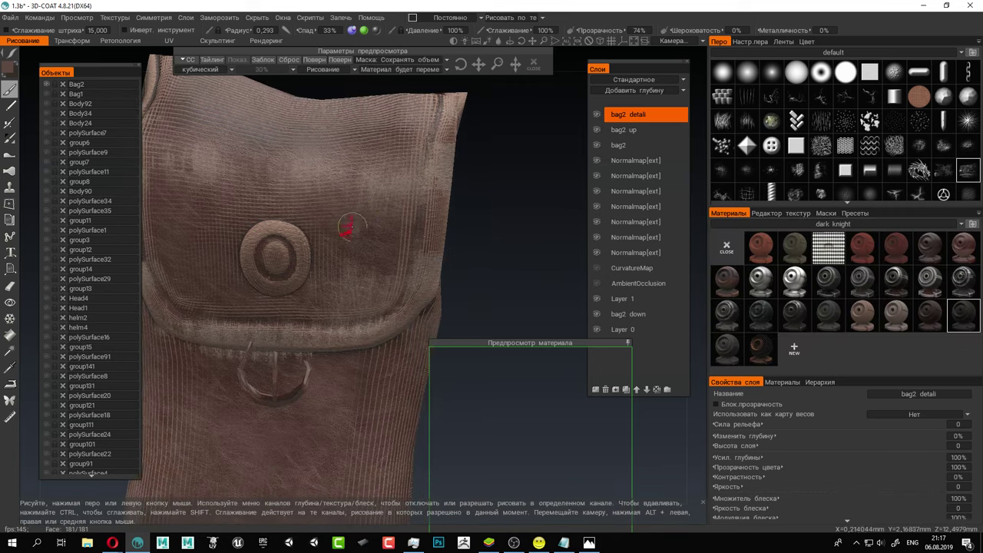
right_click_drag(315, 259, 367, 272)
mouse_move(542, 283)
left_mouse_down()
mouse_move(535, 270)
mouse_move(518, 286)
left_mouse_up()
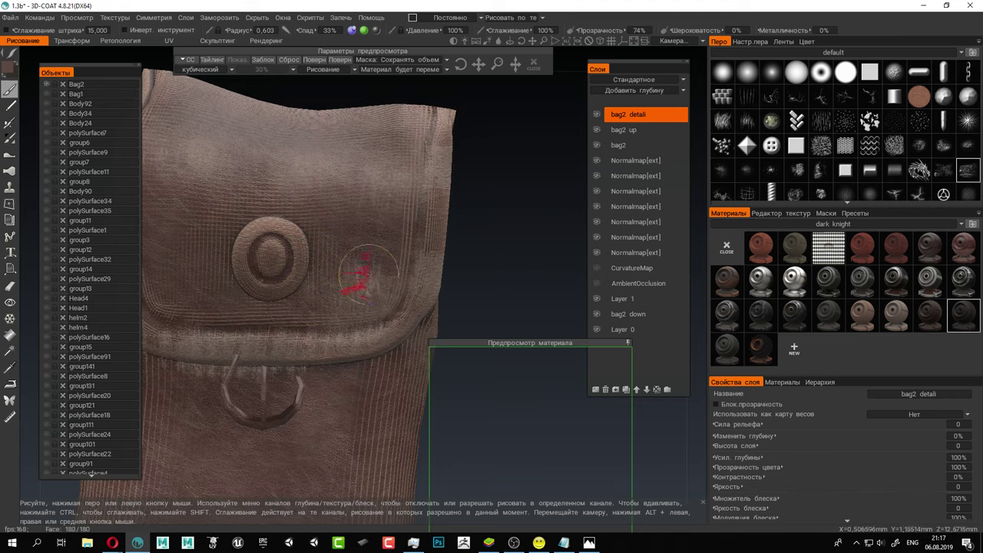
right_click_drag(278, 308, 265, 305)
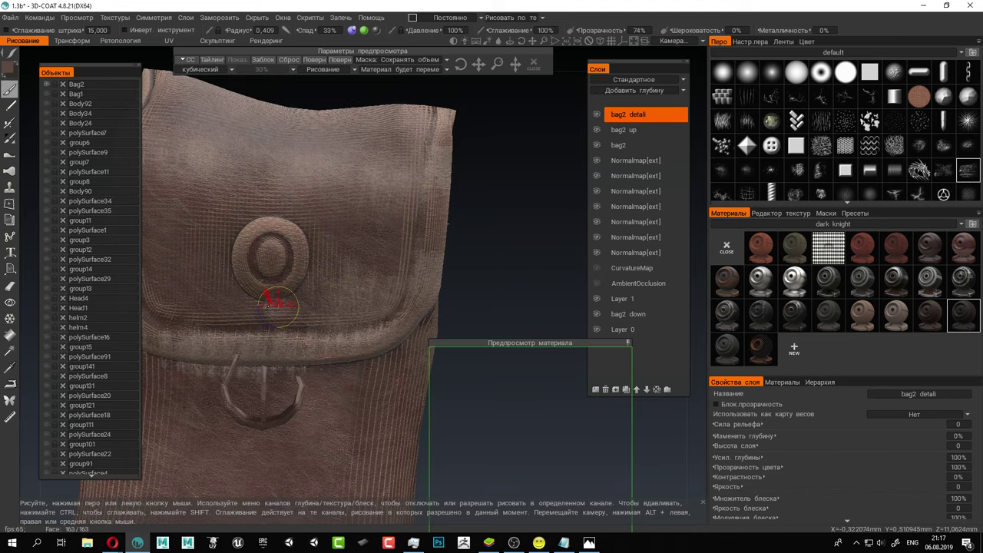
left_click_drag(263, 309, 287, 315)
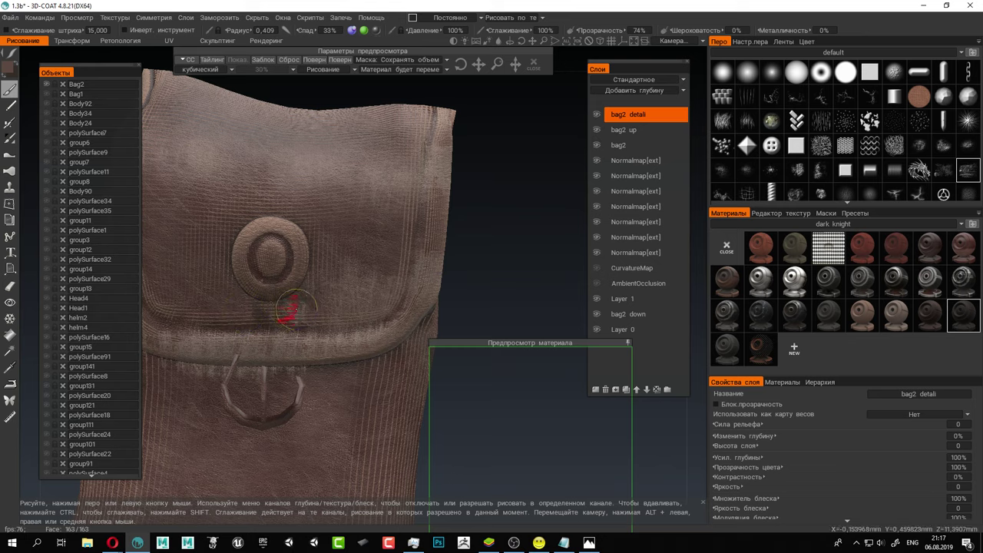
left_click_drag(344, 329, 372, 338)
Darken the leather around the flap's button and on the bag's body beneath the metal ring.
left_click_drag(511, 265, 565, 237)
left_click_drag(282, 280, 298, 276)
left_click_drag(357, 270, 369, 272)
mouse_move(501, 300)
middle_mouse_down()
mouse_move(454, 202)
mouse_move(433, 202)
middle_mouse_up()
left_click_drag(307, 260, 287, 269)
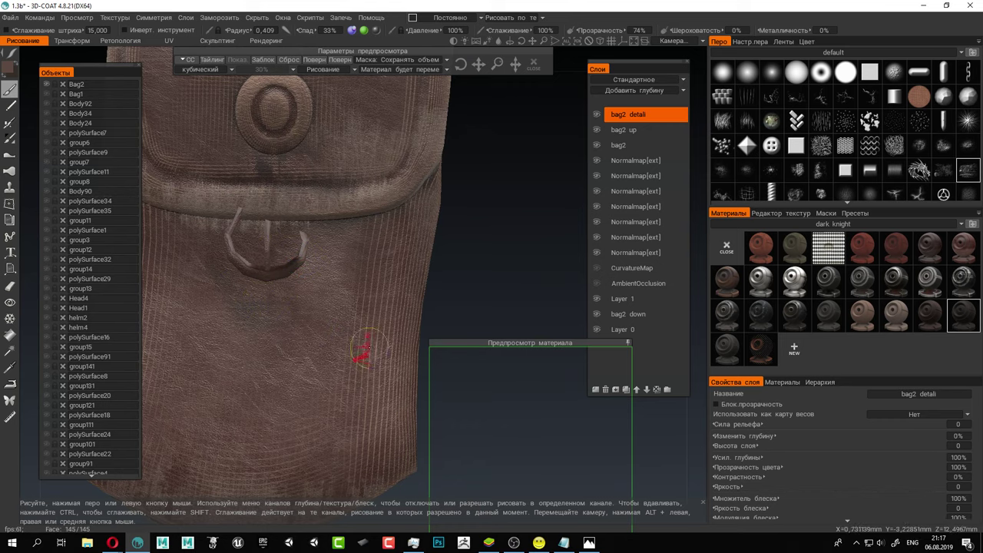
Examine the wear and dark smudges on the pouch's front, side and flap.
mouse_move(494, 262)
middle_mouse_down()
mouse_move(497, 189)
mouse_move(510, 155)
middle_mouse_up()
scroll(468, 184, "down", 4)
scroll(469, 184, "up", 3)
right_click_drag(323, 290, 365, 303)
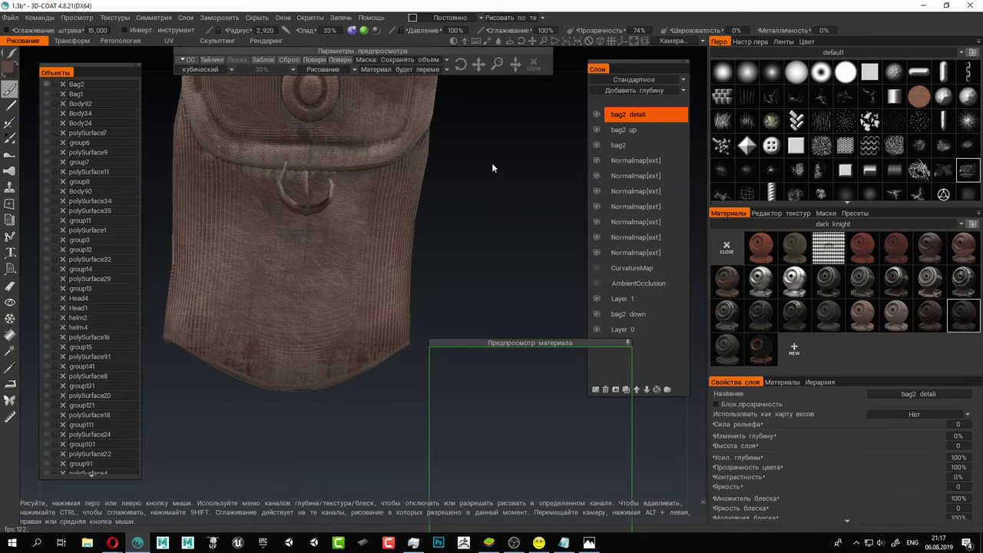
middle_click_drag(492, 164, 493, 275)
left_click_drag(492, 275, 408, 249)
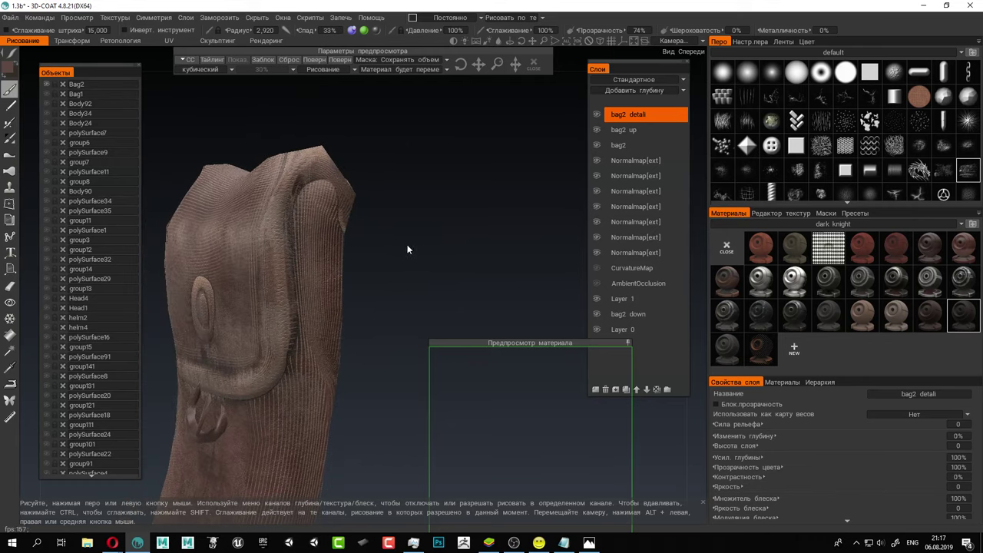
right_click_drag(332, 226, 295, 224)
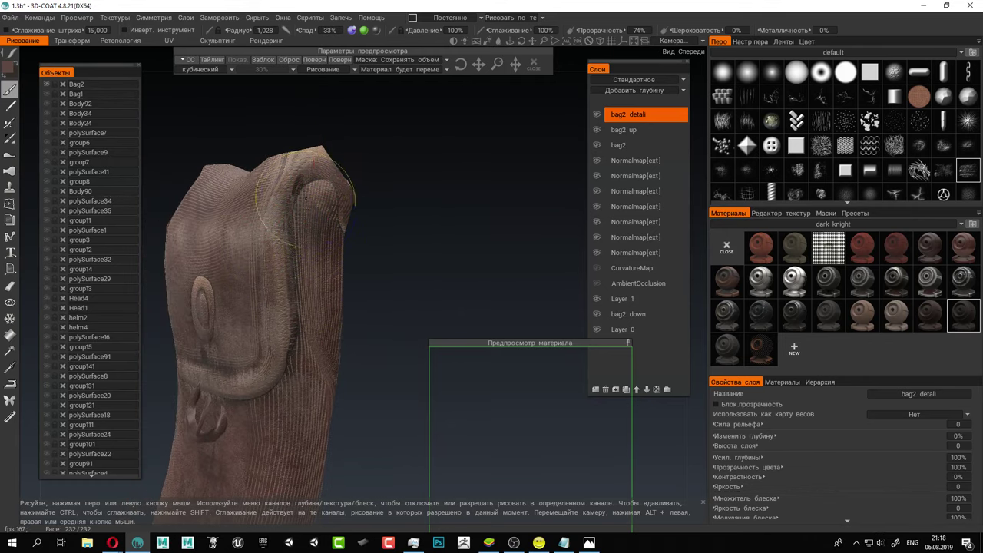
left_click_drag(377, 253, 389, 241)
middle_click_drag(389, 241, 494, 186)
left_click_drag(495, 186, 525, 382)
mouse_move(499, 343)
left_mouse_down()
mouse_move(581, 334)
mouse_move(561, 343)
left_mouse_up()
left_click_drag(364, 279, 358, 221, "alt")
middle_click_drag(358, 221, 365, 161, "alt")
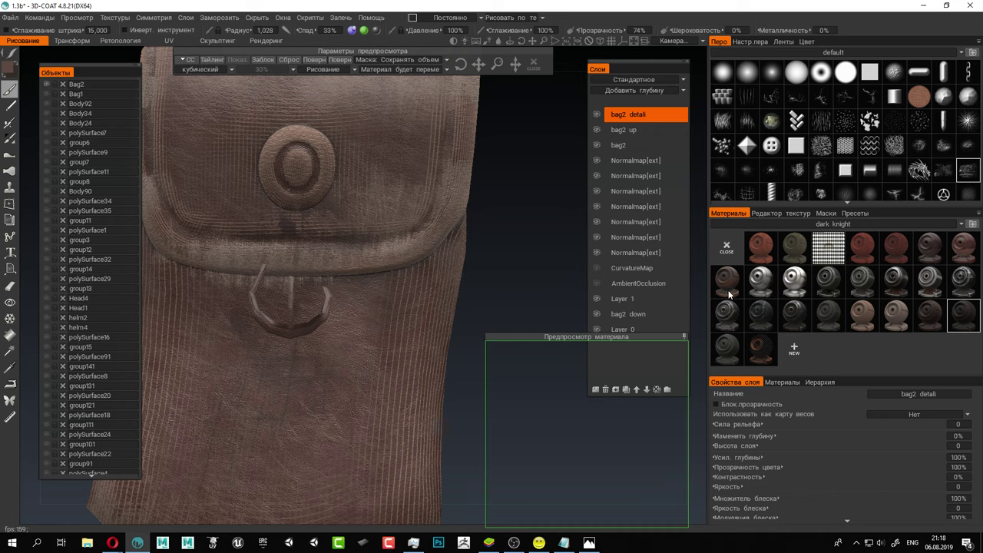
Clear the active material and set a soft round brush to 100% opacity with a radius of 0.581 for the flap's button.
left_click(727, 314)
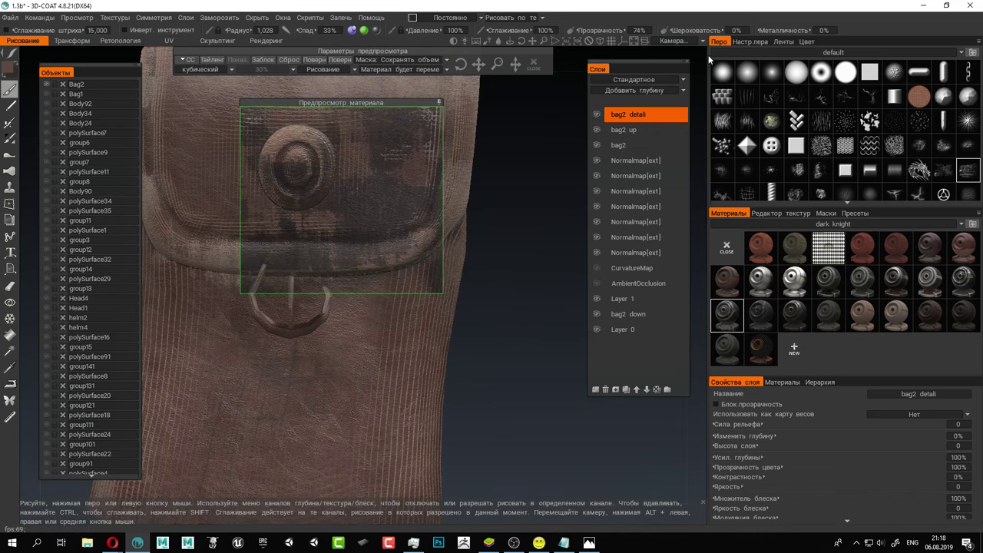
left_click(534, 63)
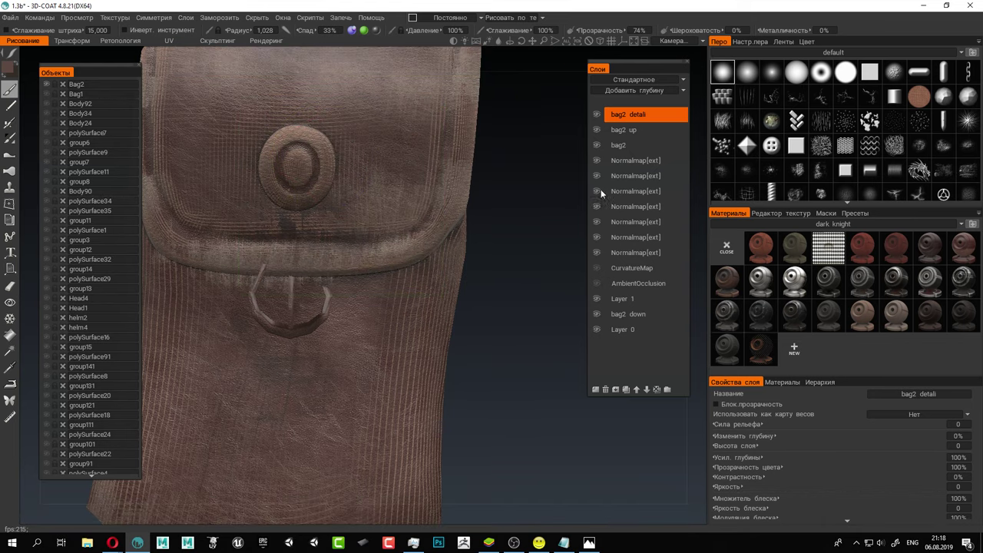
middle_click_drag(499, 190, 533, 254, "alt")
right_click_drag(332, 226, 307, 225)
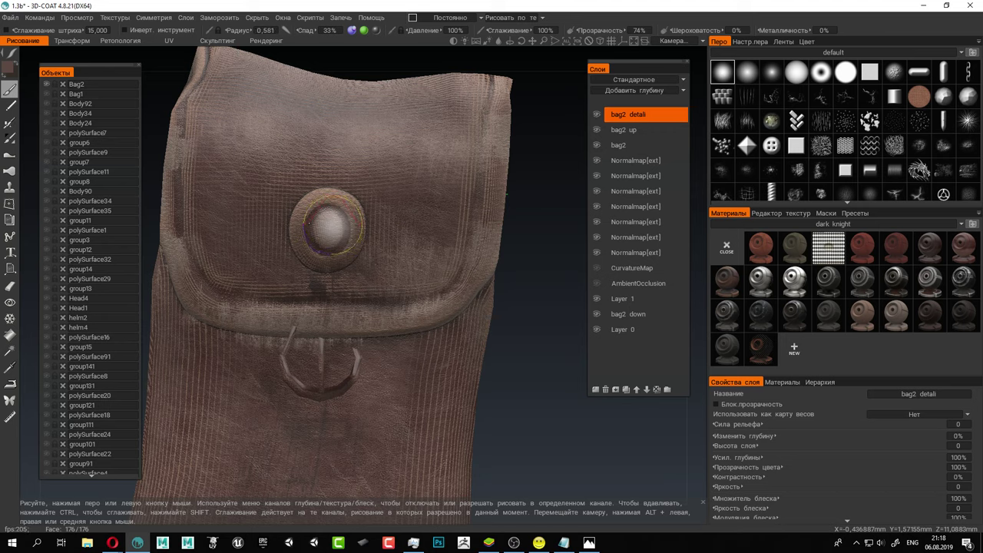
mouse_move(345, 226)
left_mouse_down()
mouse_move(341, 238)
mouse_move(314, 241)
left_mouse_up()
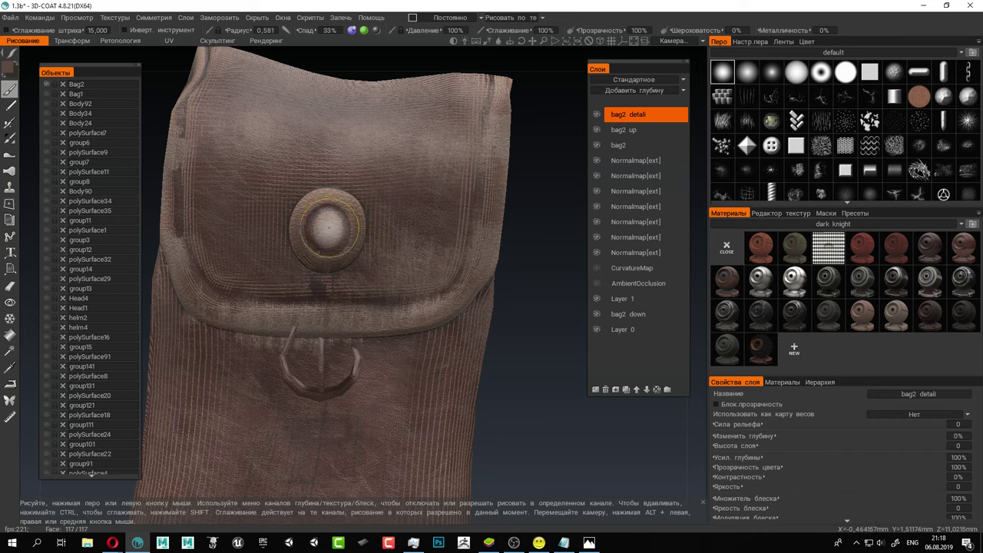
Paint the flap's button with the dark worn metal material, reducing the brush radius to 0.439 and 0.368.
left_click(764, 315)
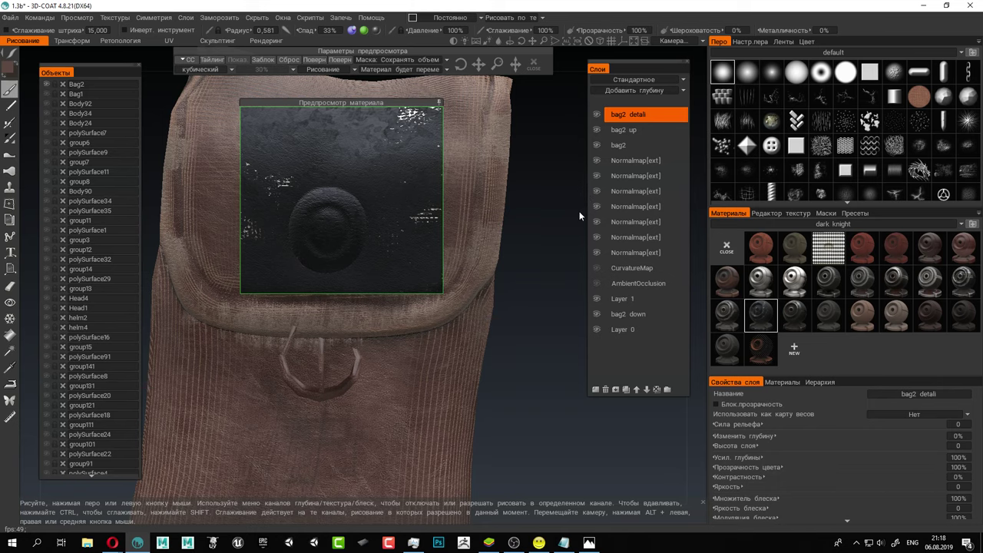
left_click(726, 315)
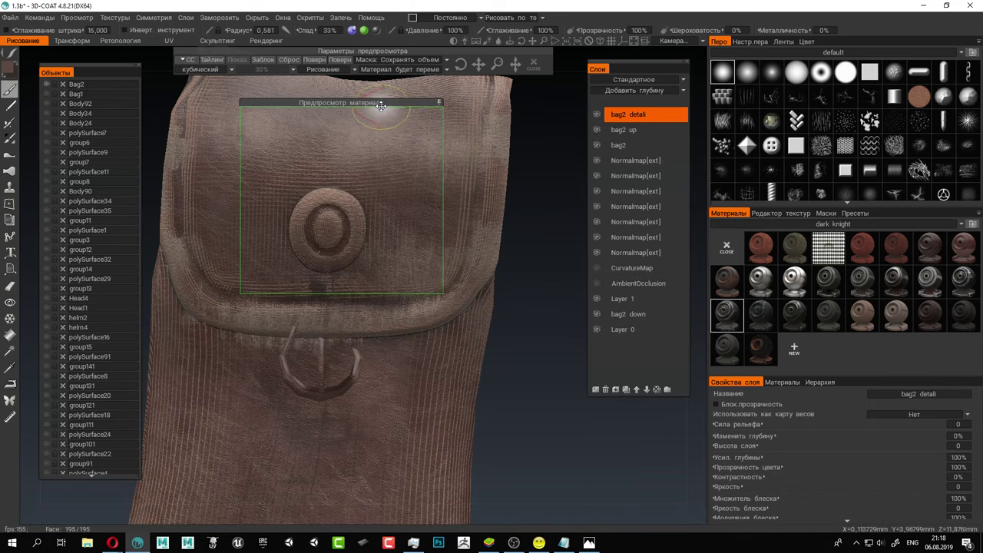
left_click_drag(381, 105, 644, 346)
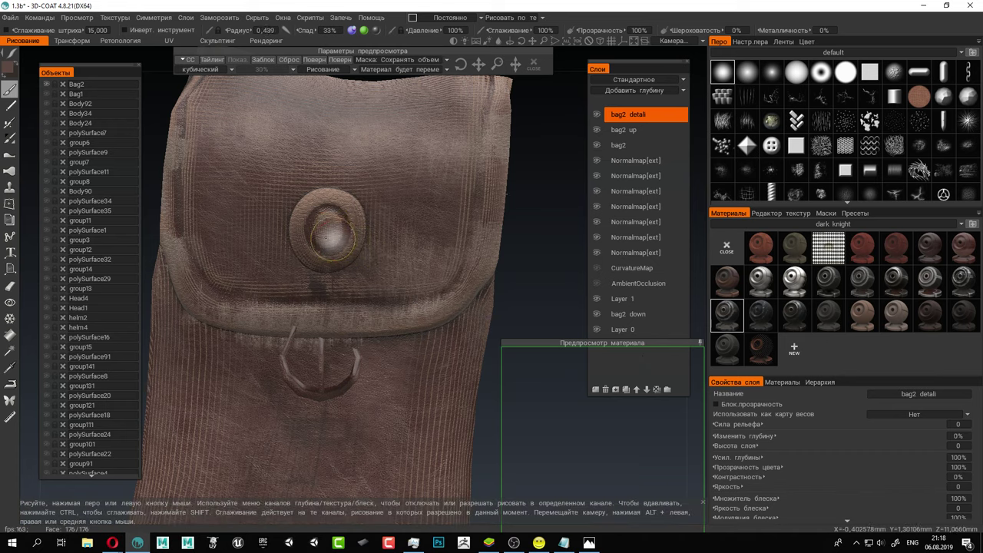
mouse_move(329, 238)
left_mouse_down()
mouse_move(350, 232)
mouse_move(341, 247)
left_mouse_up()
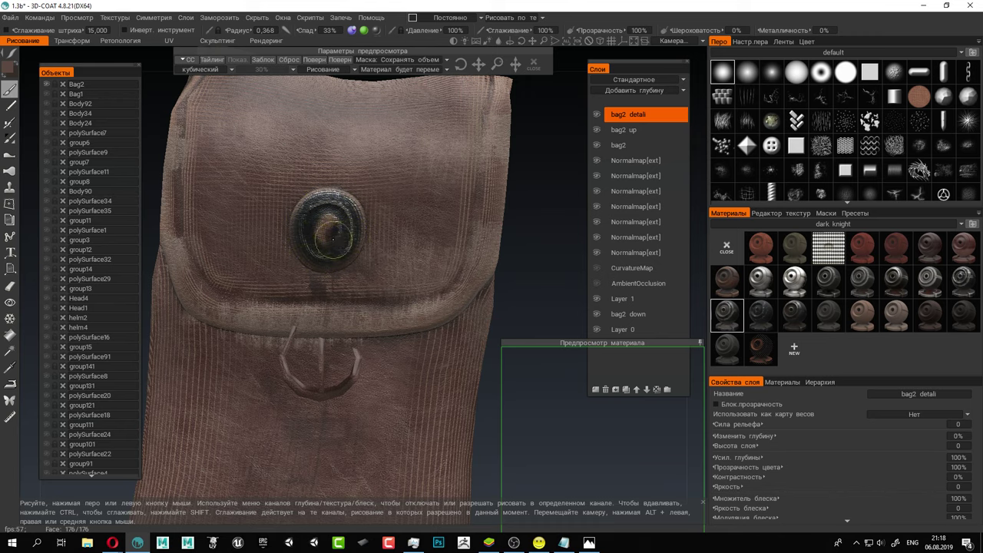
Touch up the button's dark metal coverage around its rim with a brush radius of 0.145.
middle_click_drag(340, 346, 366, 258, "alt")
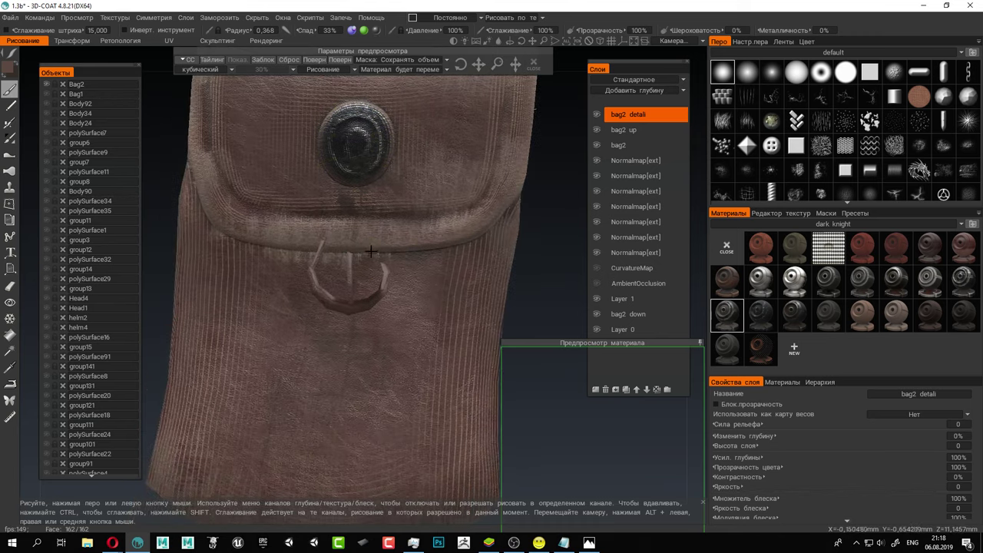
right_click_drag(366, 259, 385, 237, "alt")
left_click_drag(379, 297, 376, 246, "alt")
mouse_move(377, 246)
middle_mouse_down("alt")
mouse_move(373, 268)
mouse_move(281, 362)
middle_mouse_up("alt")
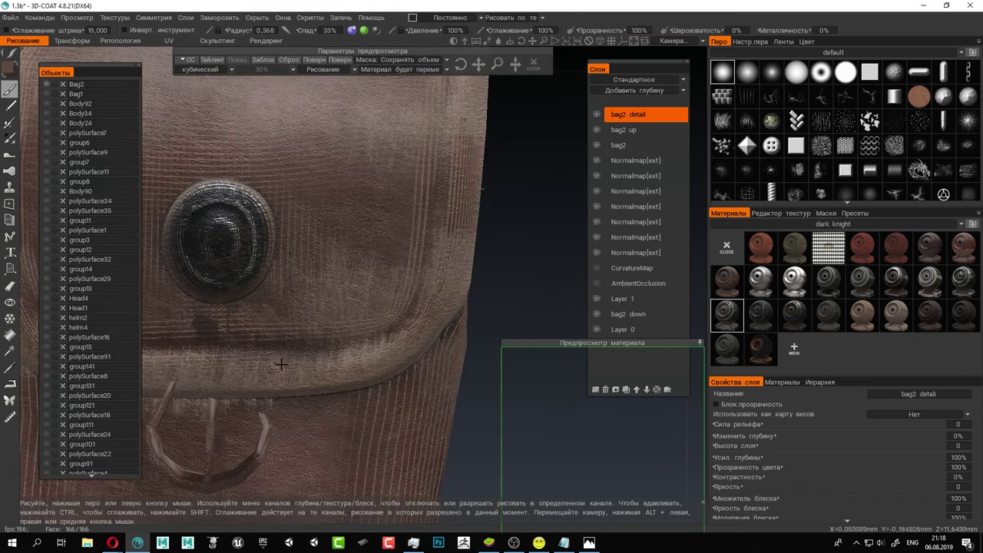
scroll(259, 223, "down", 3)
left_click_drag(259, 223, 263, 220, "alt")
middle_click_drag(263, 220, 296, 233, "alt")
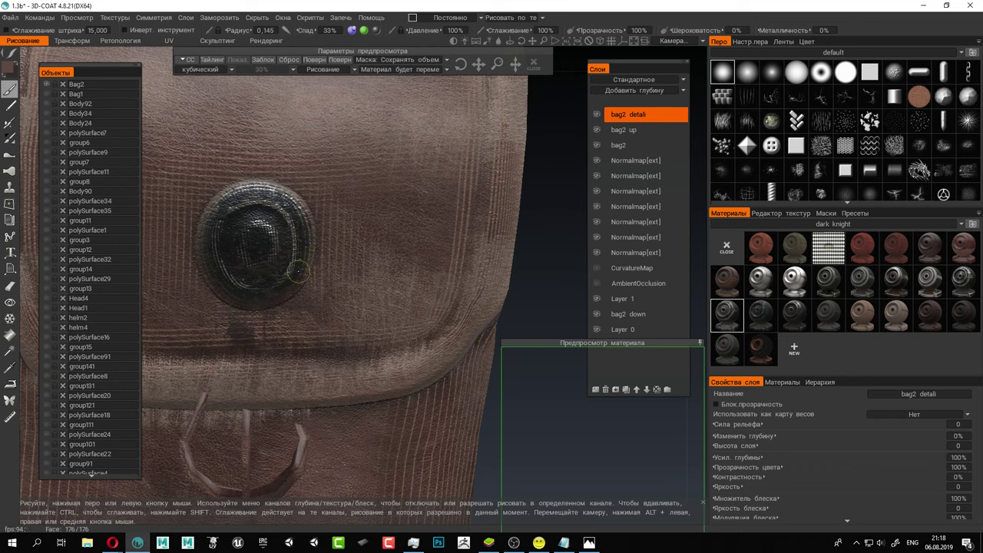
Fill the metal ring below the flap with the bright silver metal material using the Fill tool.
right_click_drag(284, 282, 301, 263, "alt")
left_click_drag(301, 262, 336, 258, "alt")
middle_click_drag(336, 258, 341, 228, "alt")
scroll(340, 225, "up", 2)
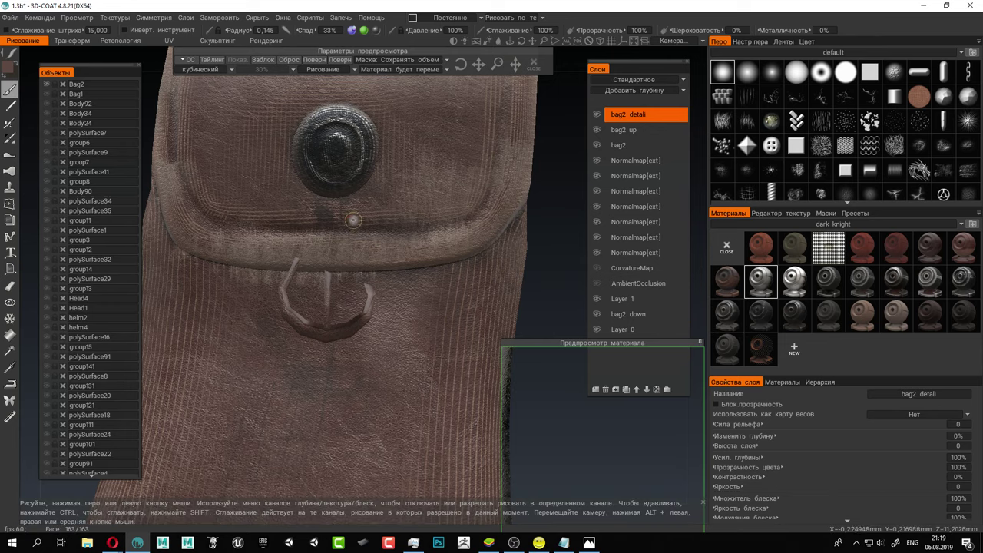
left_click_drag(571, 343, 337, 230)
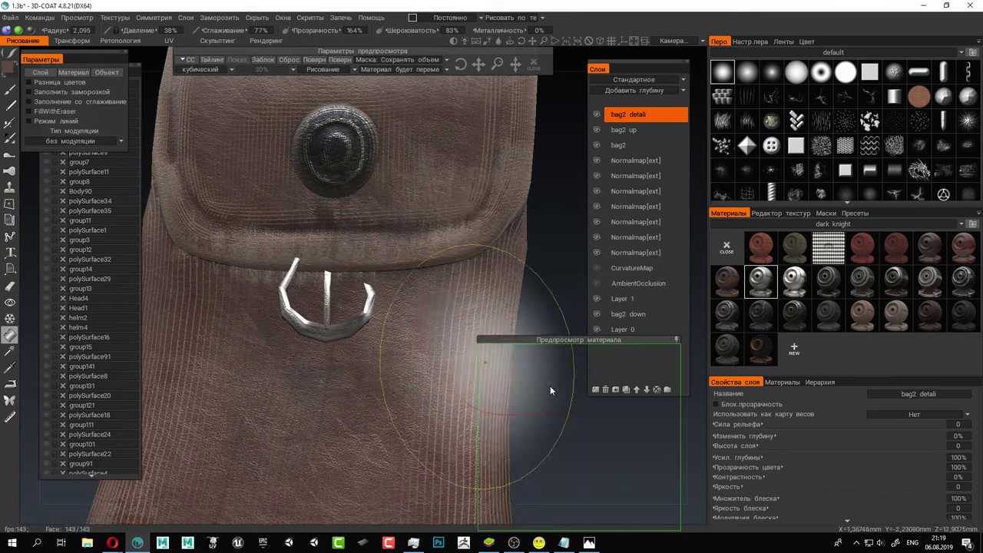
Try to fill over the metal ring with the dark material and a scratchy alpha, and undo the fill.
left_click(763, 315)
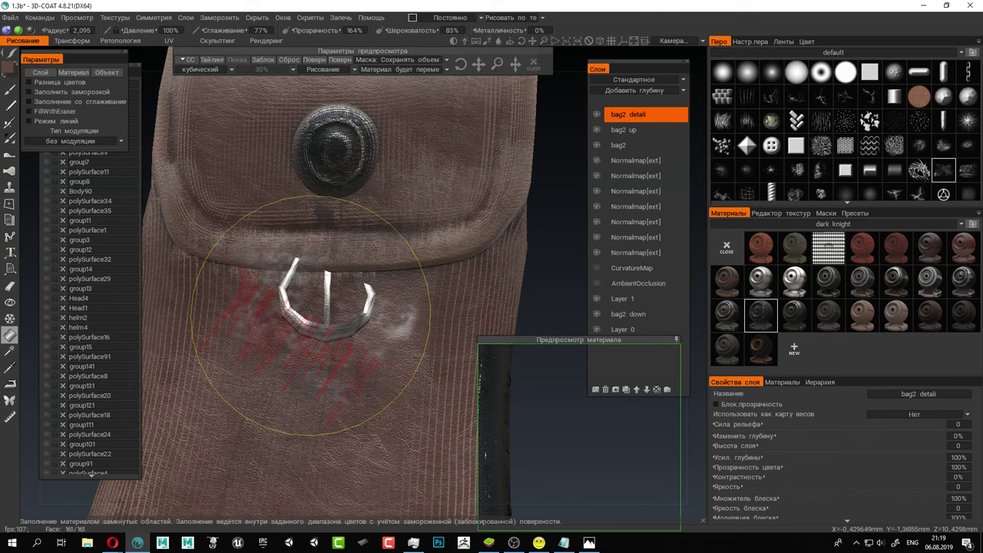
left_click(311, 313)
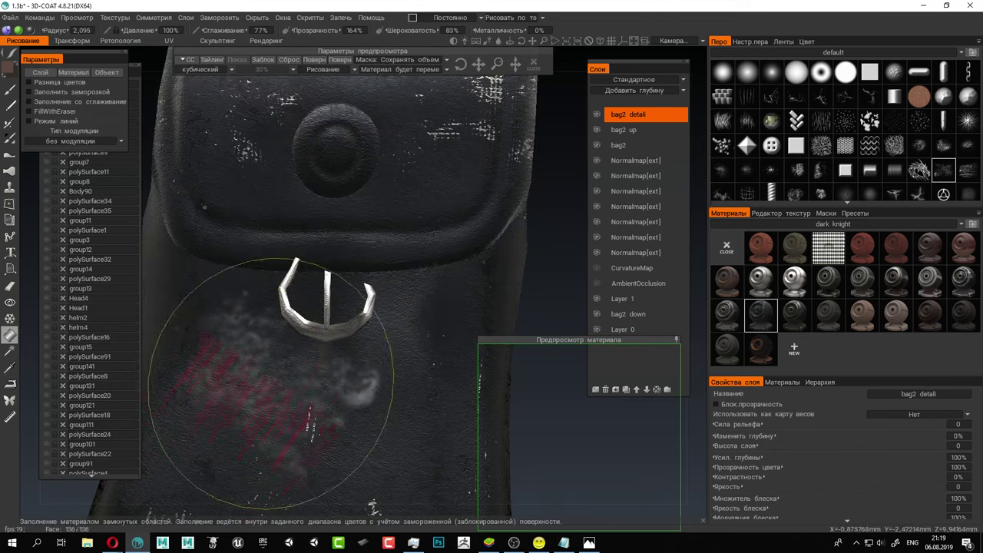
key("ctrl+z")
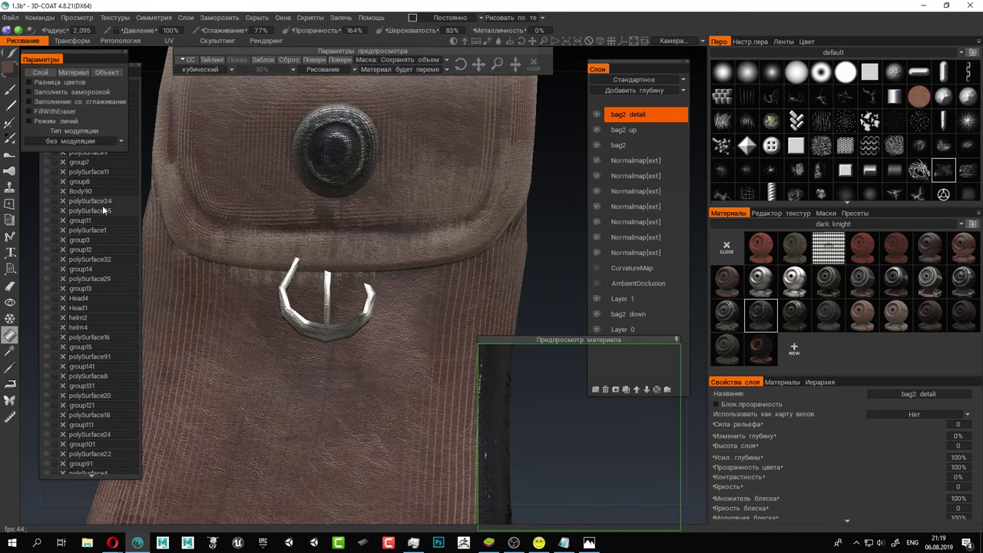
Paint dark scratchy wear on the metal ring with the dark material, depth turned off and a brush radius of 0.641.
left_click(10, 91)
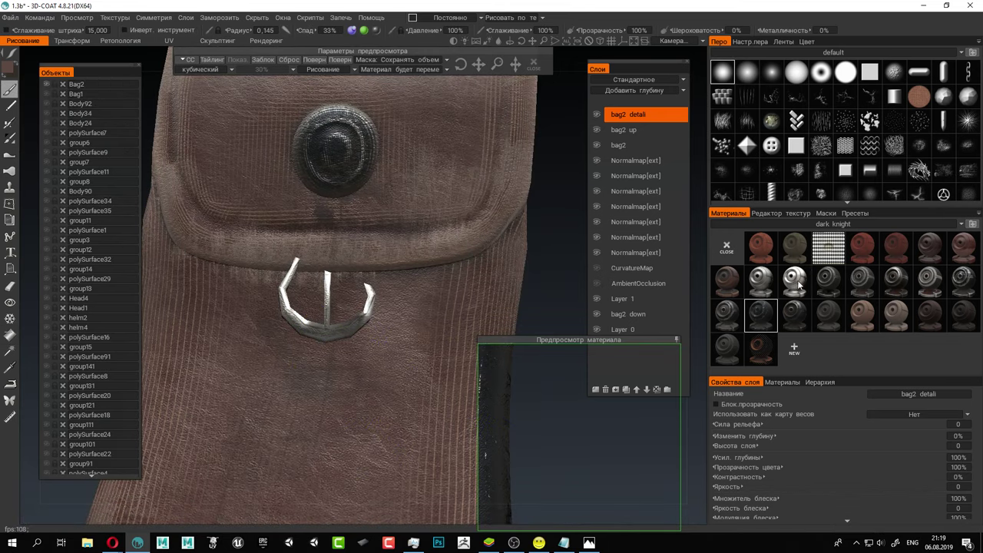
left_click(947, 171)
right_click_drag(307, 328, 313, 331)
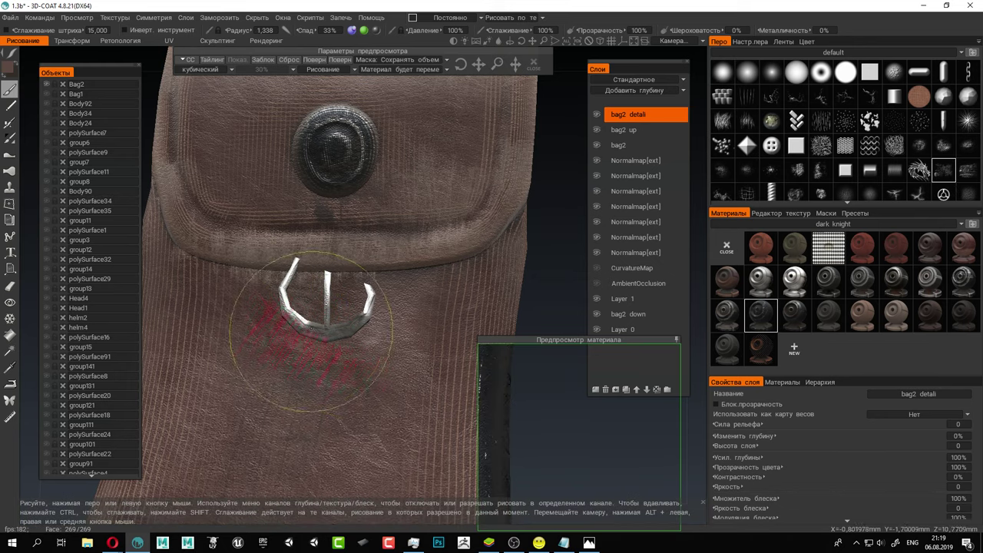
left_click(293, 315)
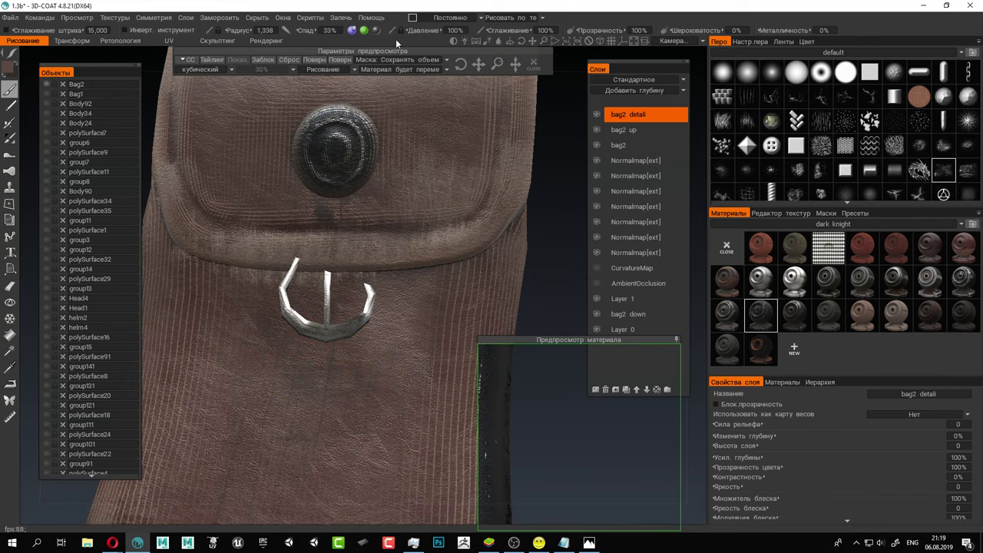
left_click(353, 30)
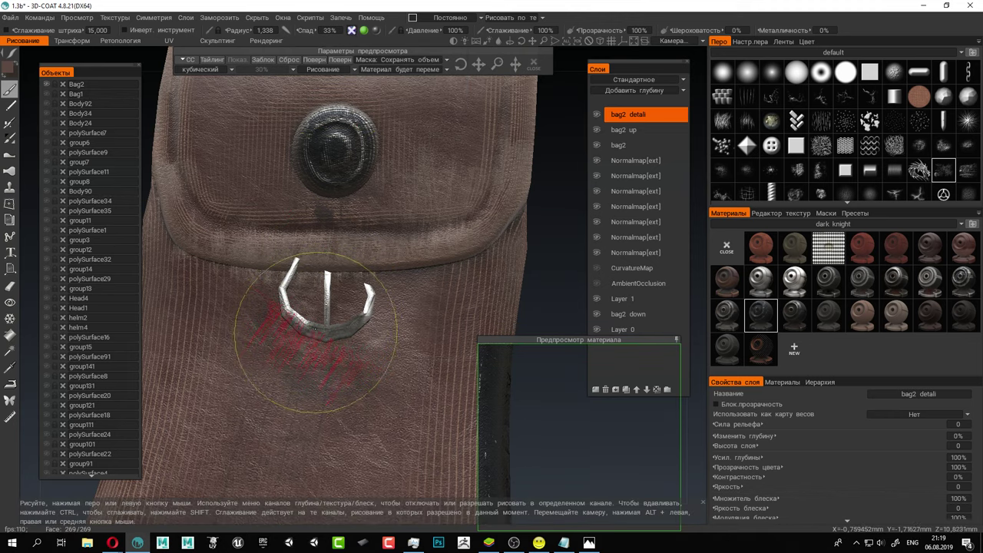
right_click_drag(304, 329, 275, 307)
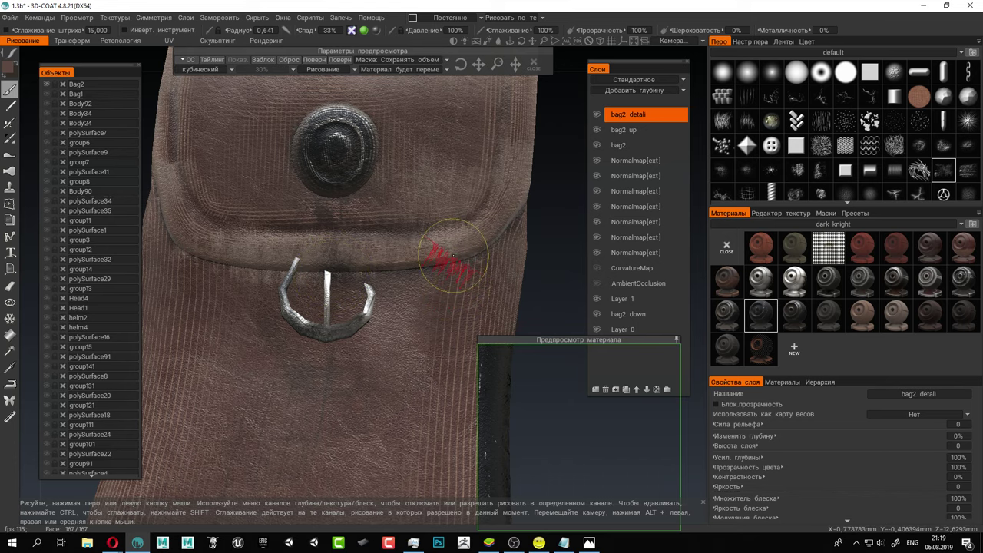
Load the ornaments2 brush set, enlarge the brush list and choose the star-shaped flower ornament for the flap's button.
mouse_move(500, 257)
right_mouse_down("alt")
mouse_move(495, 245)
mouse_move(459, 233)
right_mouse_up("alt")
mouse_move(459, 233)
left_mouse_down("alt")
mouse_move(452, 236)
mouse_move(462, 225)
left_mouse_up("alt")
middle_click_drag(463, 226, 464, 304, "alt")
left_click_drag(392, 339, 377, 283, "alt")
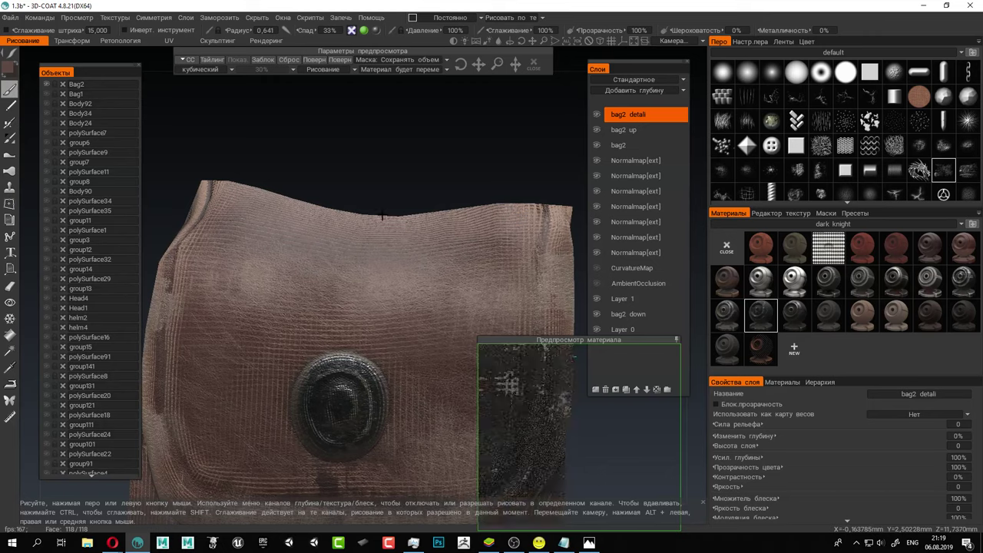
middle_click_drag(377, 231, 364, 81, "alt")
left_click_drag(364, 81, 407, 92, "alt")
mouse_move(453, 326)
left_mouse_down()
mouse_move(472, 340)
mouse_move(461, 336)
mouse_move(510, 343)
left_mouse_up()
mouse_move(846, 56)
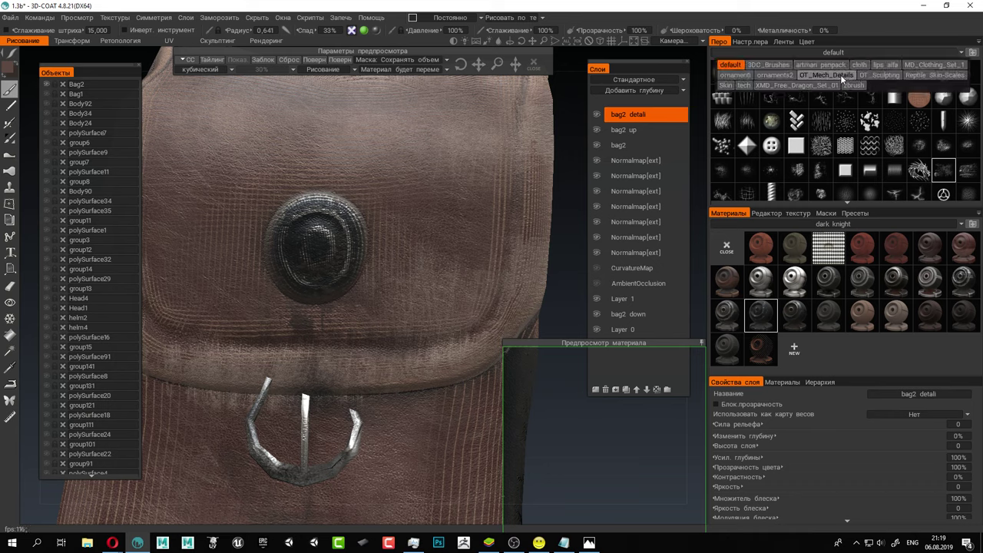
left_click(783, 77)
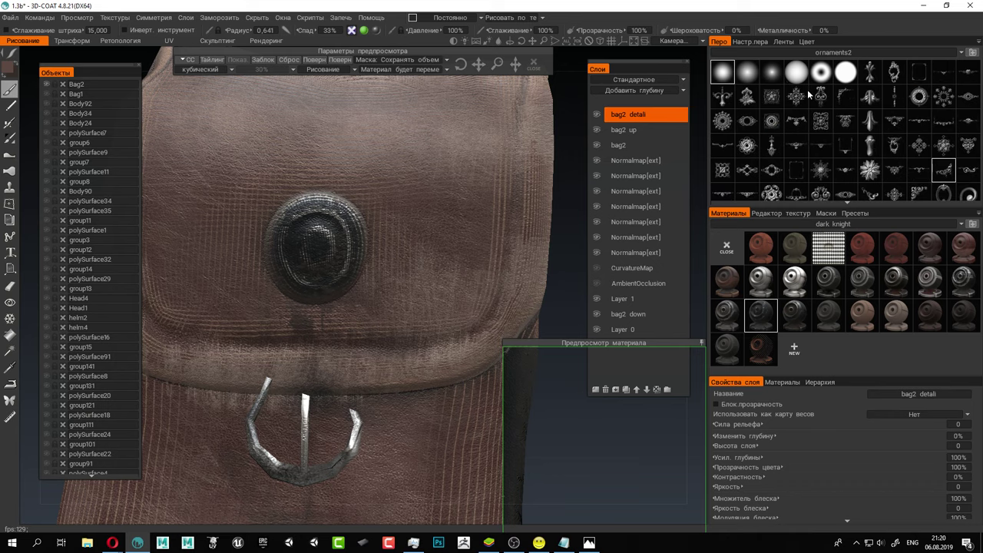
left_click_drag(867, 207, 866, 243)
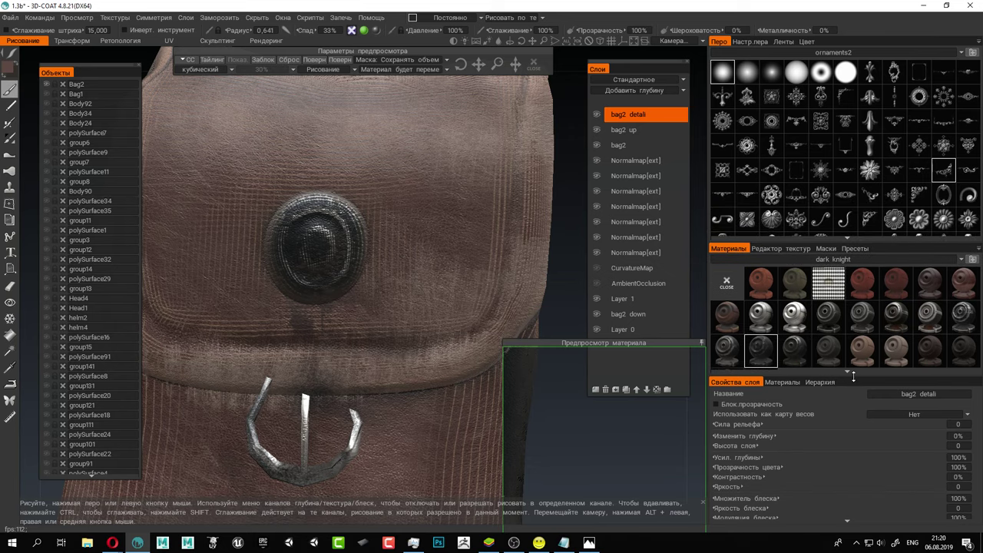
mouse_move(851, 376)
left_mouse_down()
mouse_move(854, 420)
mouse_move(847, 410)
left_mouse_up()
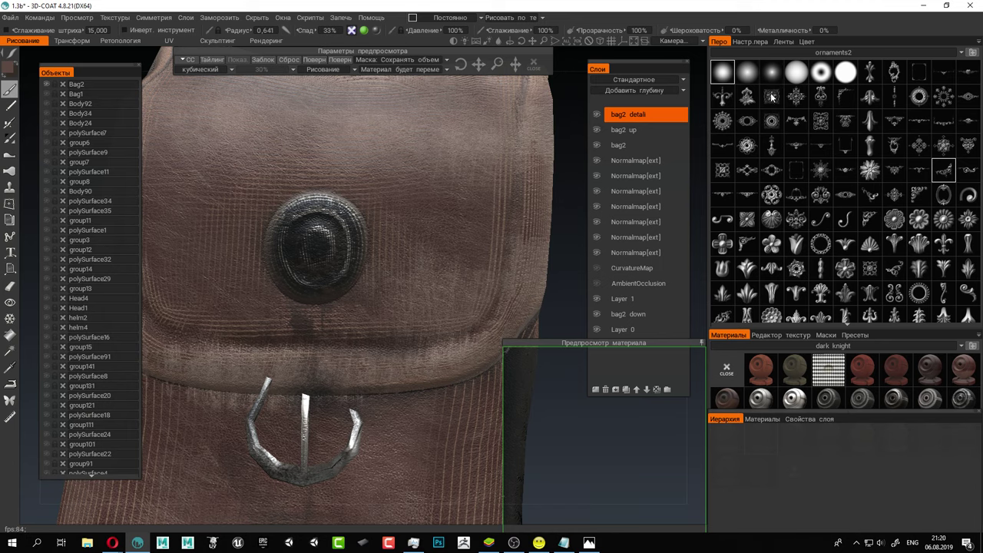
left_click(871, 171)
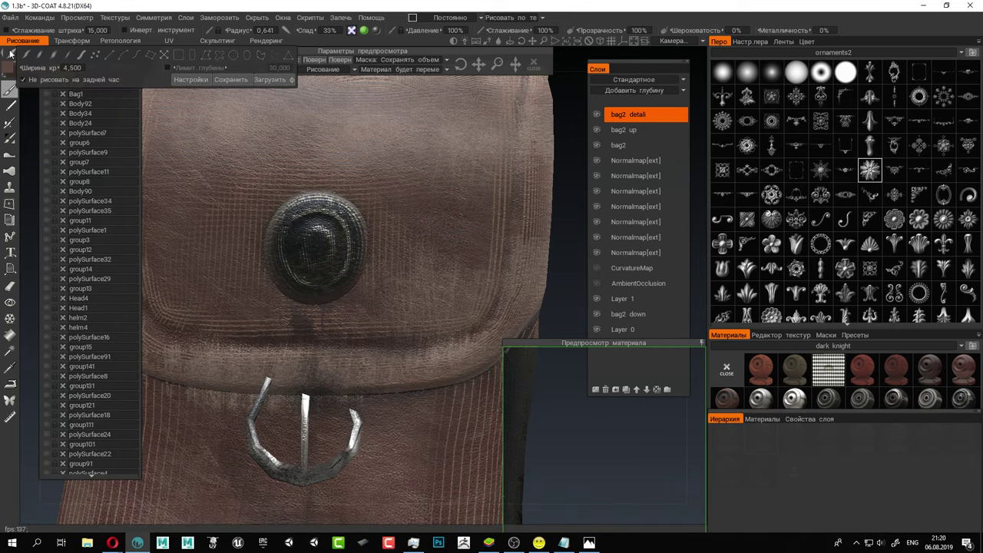
Stamp the flower ornament as relief on the flap's button, with no material, colour and gloss turned off and pressure at 40%.
left_click_drag(392, 229, 392, 218, "alt")
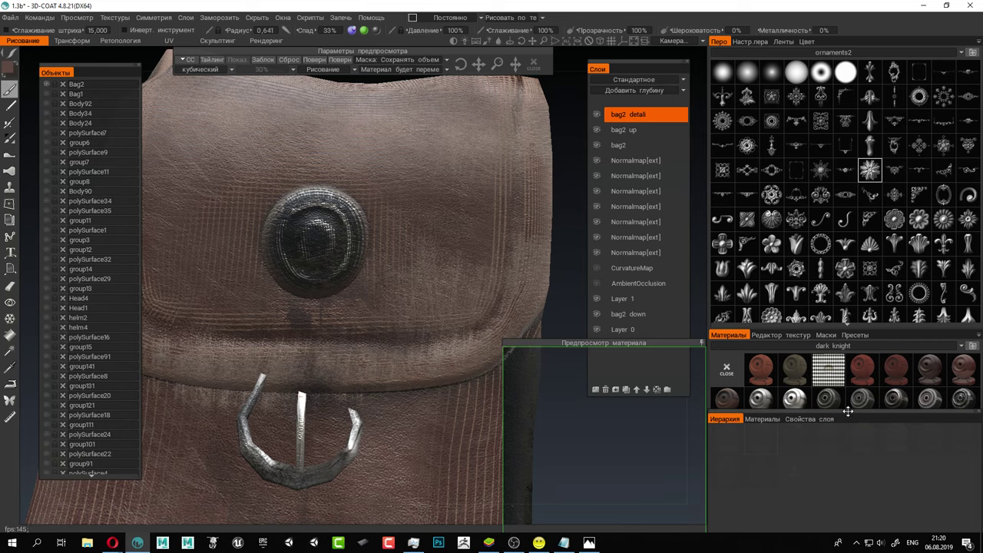
left_click_drag(845, 412, 845, 470)
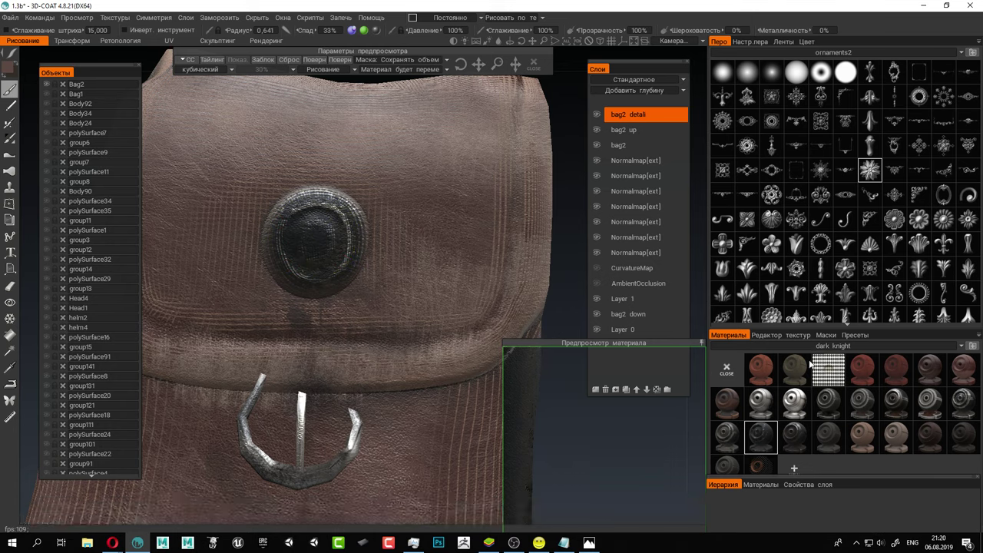
left_click(728, 367)
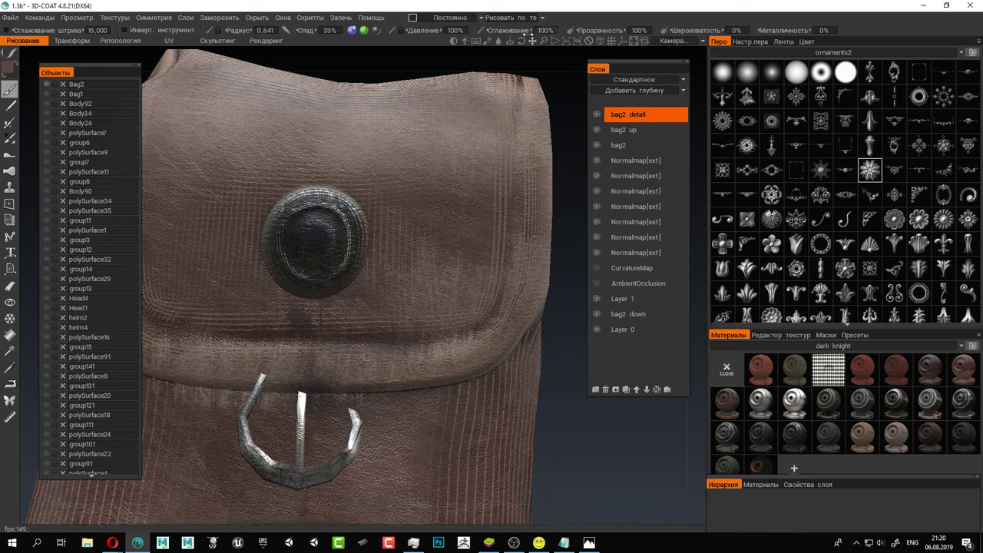
mouse_move(363, 31)
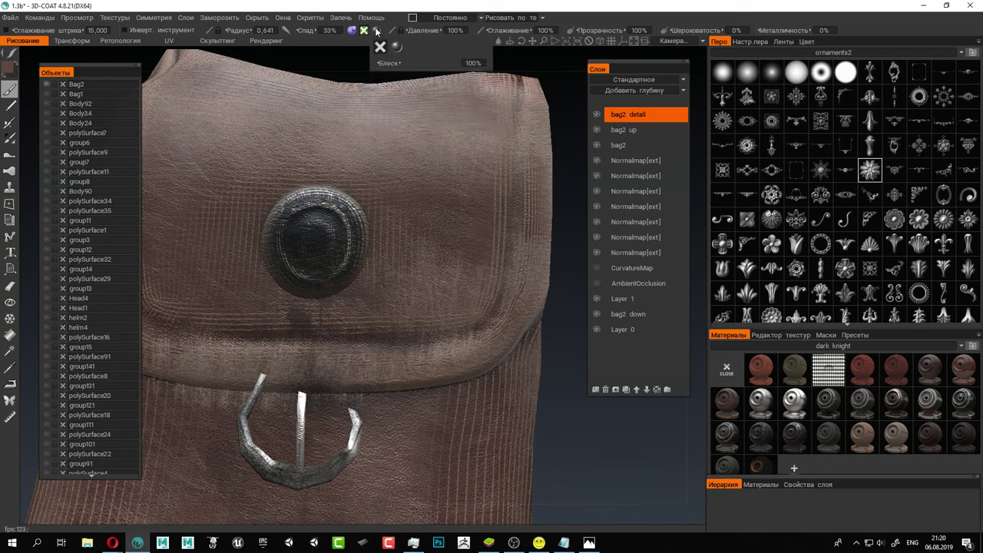
left_click(377, 31)
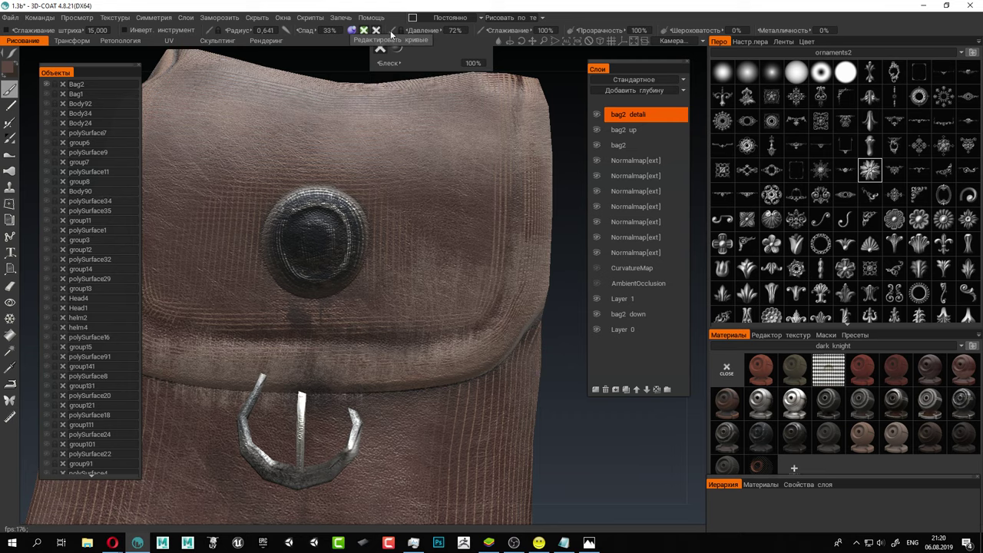
mouse_move(364, 33)
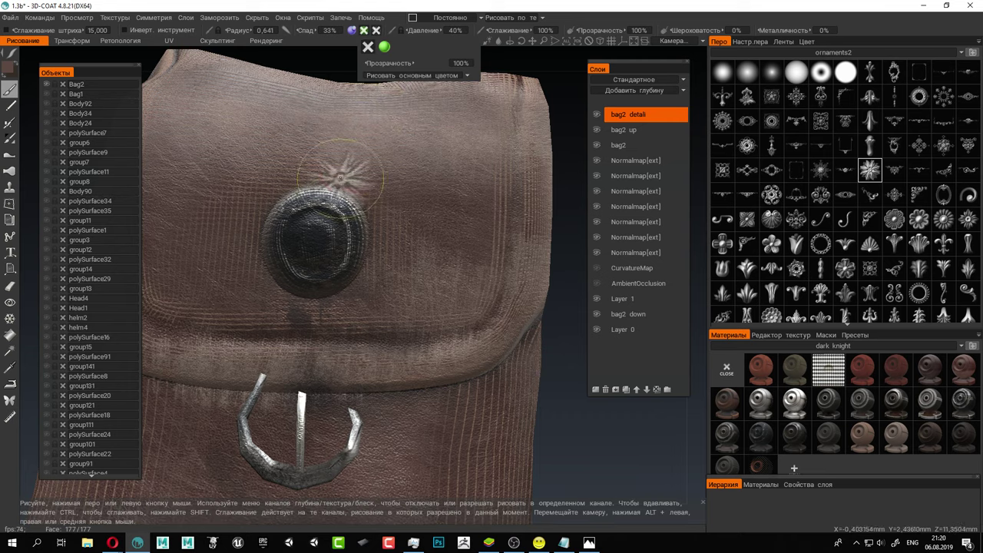
mouse_move(343, 215)
left_mouse_down("alt")
mouse_move(358, 221)
mouse_move(315, 229)
left_mouse_up("alt")
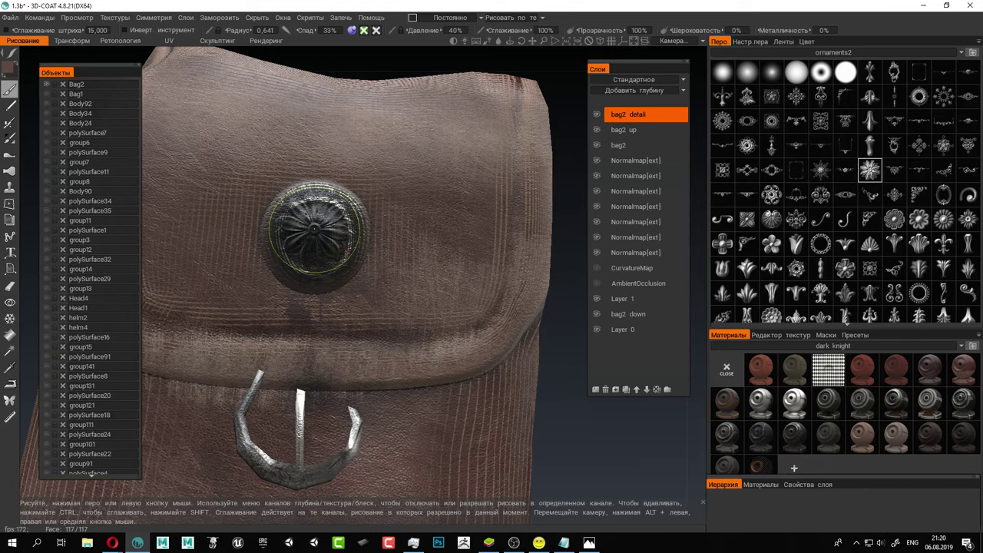
Stamp the round wreath ornament around the button's rim with a brush radius of 0.858.
mouse_move(446, 252)
left_mouse_down("alt")
mouse_move(439, 271)
mouse_move(388, 284)
mouse_move(459, 228)
mouse_move(417, 213)
mouse_move(430, 266)
mouse_move(450, 285)
left_mouse_up("alt")
mouse_move(400, 228)
middle_mouse_down("alt")
mouse_move(443, 248)
mouse_move(432, 255)
middle_mouse_up("alt")
scroll(426, 239, "up", 5)
scroll(446, 242, "down", 7)
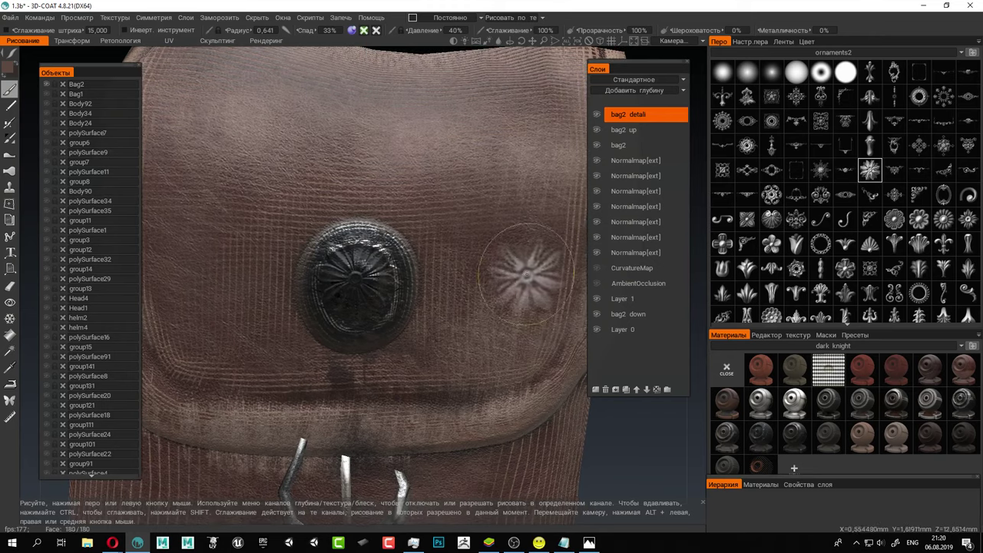
left_click(820, 244)
right_click_drag(360, 291, 372, 291)
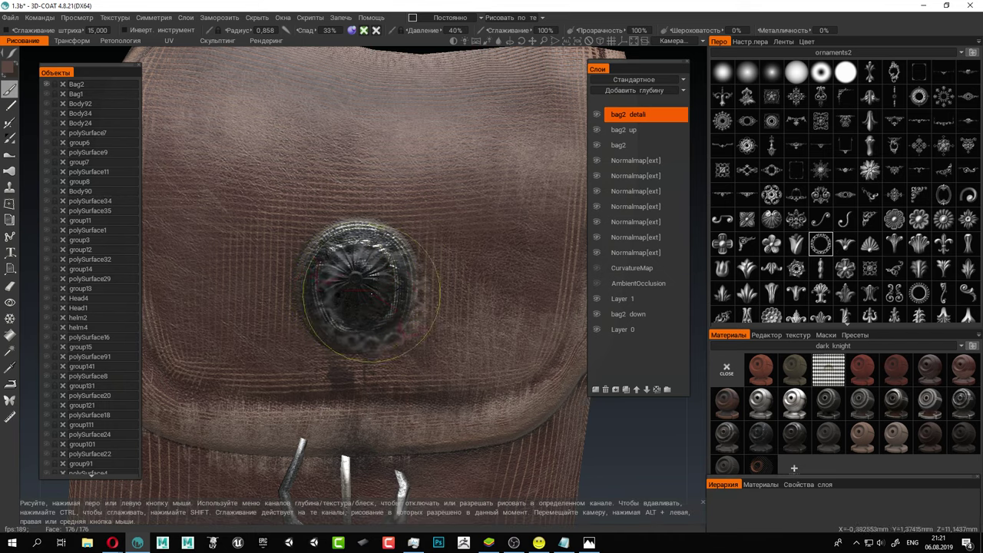
left_click(356, 283)
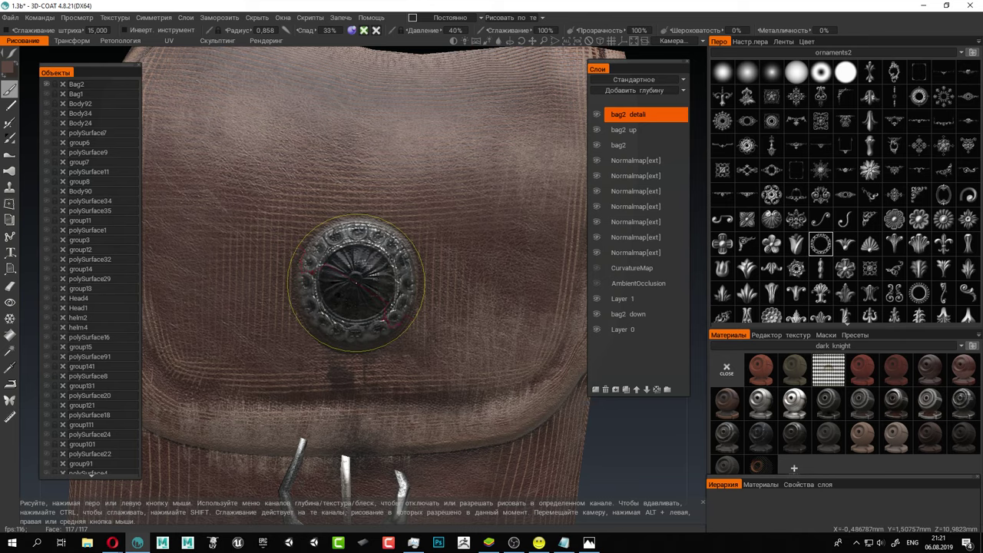
Load the default brush set and choose the double stitch strip from the MB_Stitches_1 set.
scroll(500, 288, "down", 5)
left_click_drag(497, 289, 525, 282)
left_click_drag(468, 252, 513, 251)
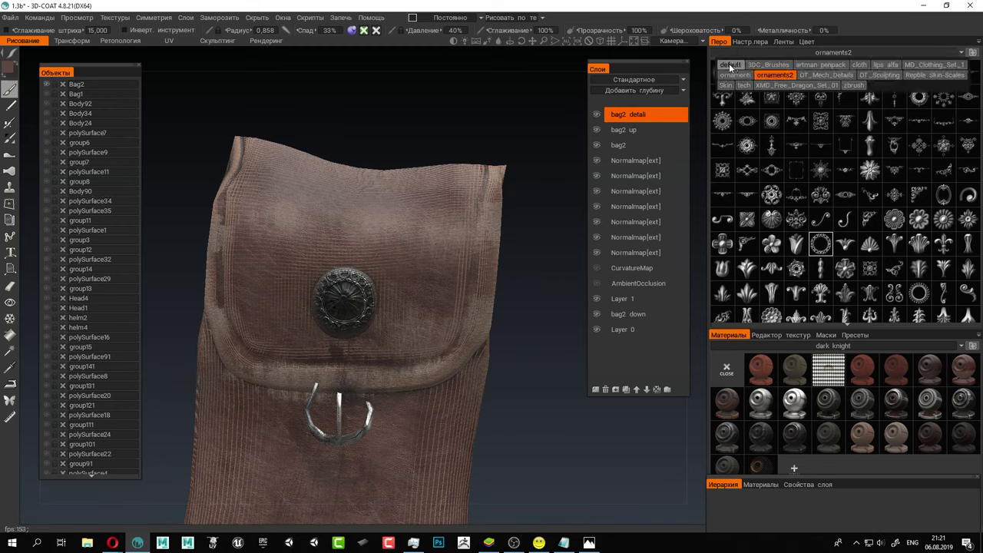
left_click(731, 65)
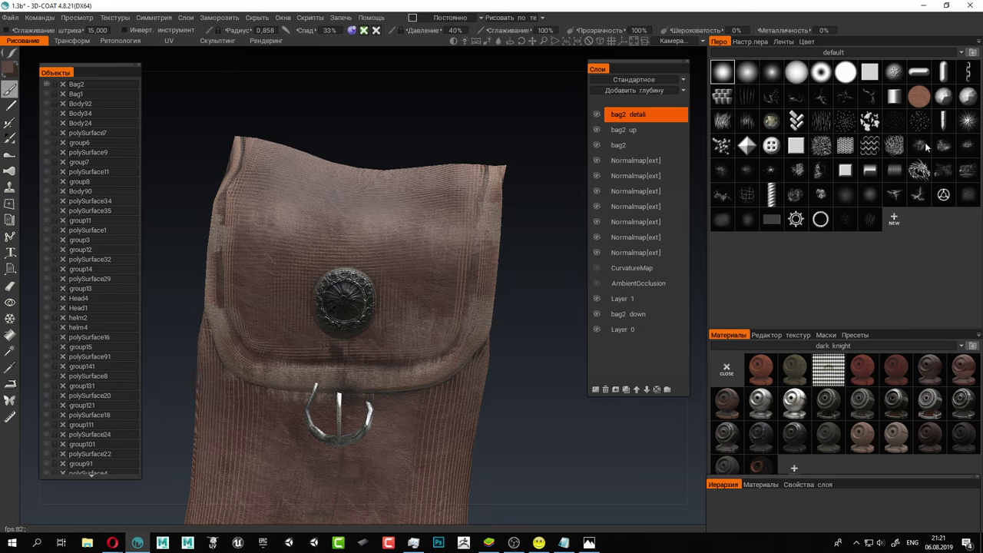
left_click(784, 41)
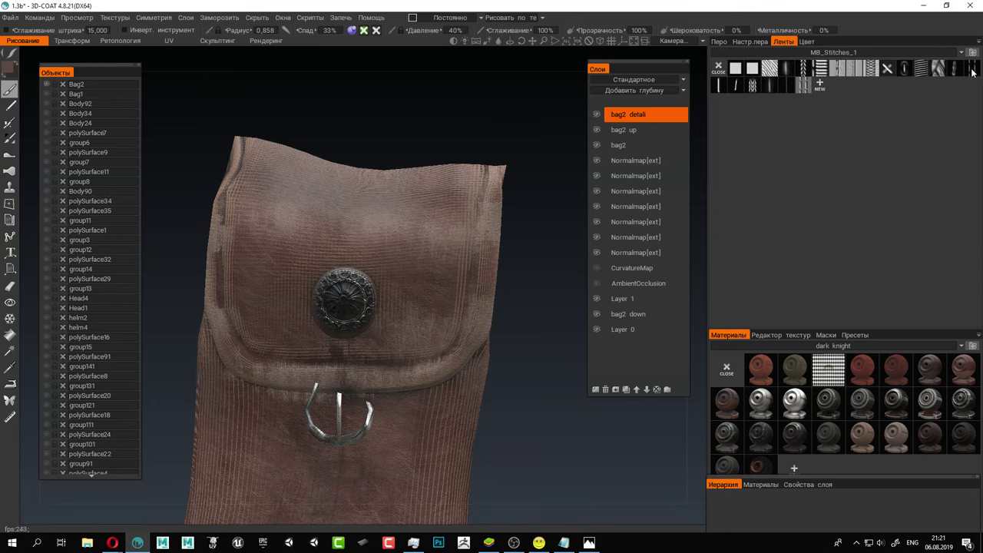
mouse_move(972, 71)
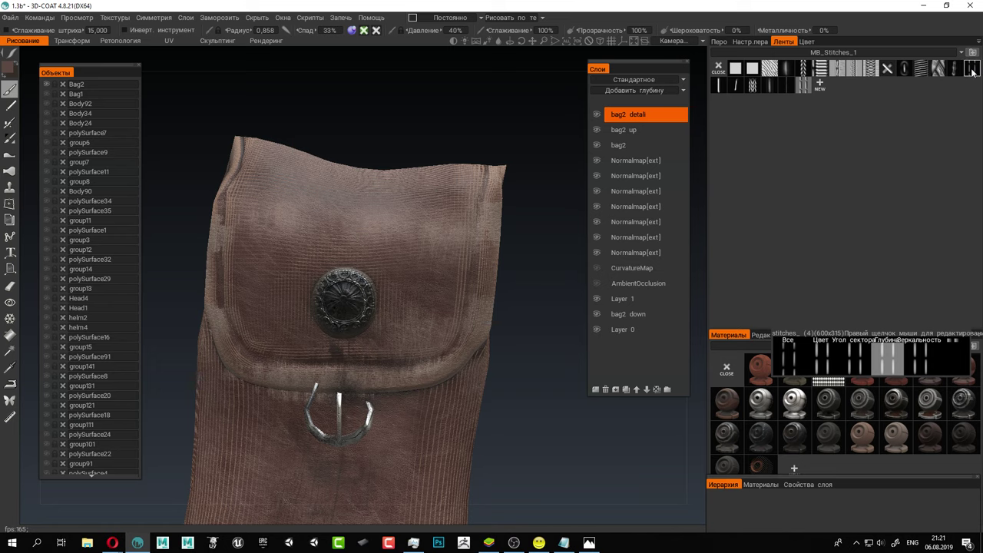
left_click(973, 72)
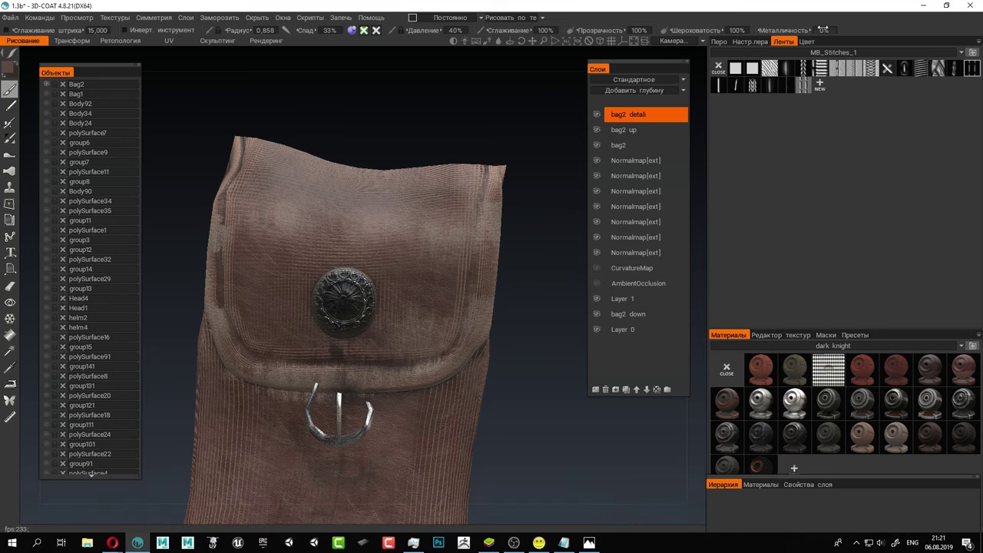
Set the paint colour to a greyish brown with hue 28.421 and 20% saturation, and turn the colour and gloss channels on.
left_click(7, 71)
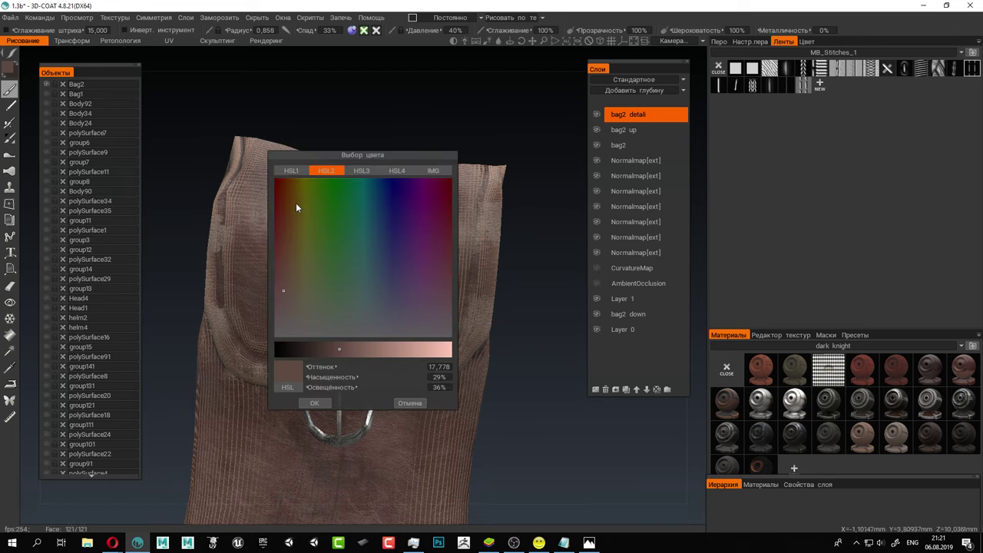
left_click(289, 305)
left_click(314, 403)
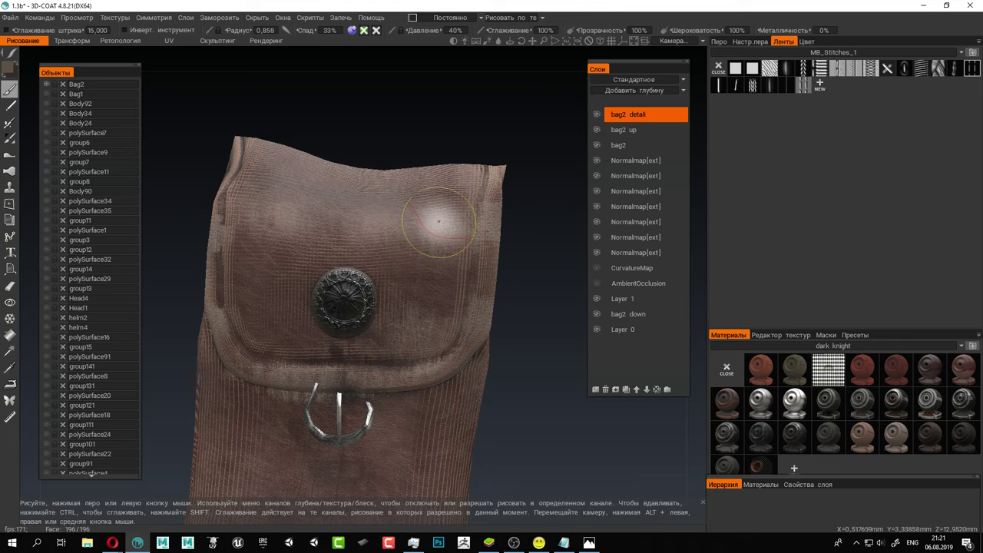
left_click(364, 30)
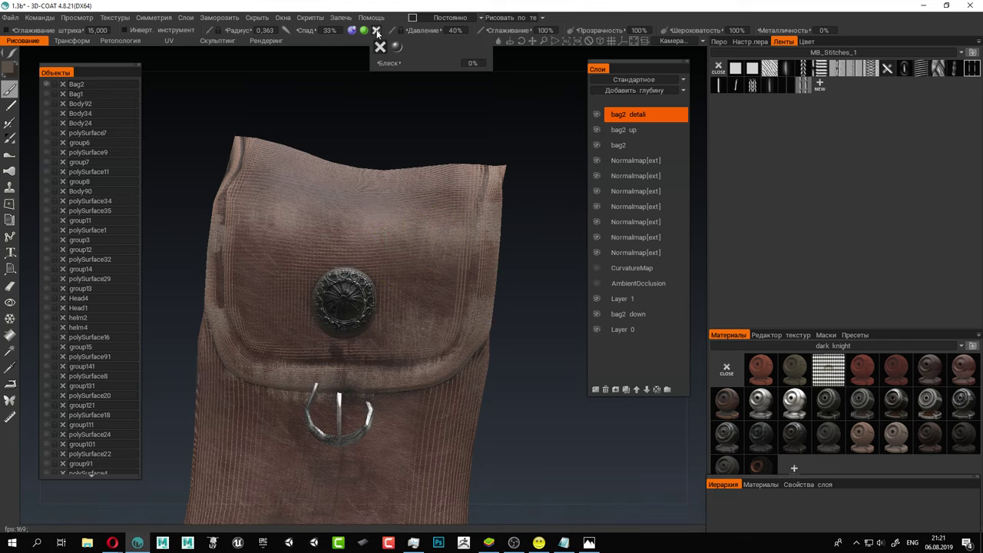
Try a diagonal stitch line on the flap beside the button with a brush radius of 0.363, and undo it.
left_click_drag(463, 190, 408, 333)
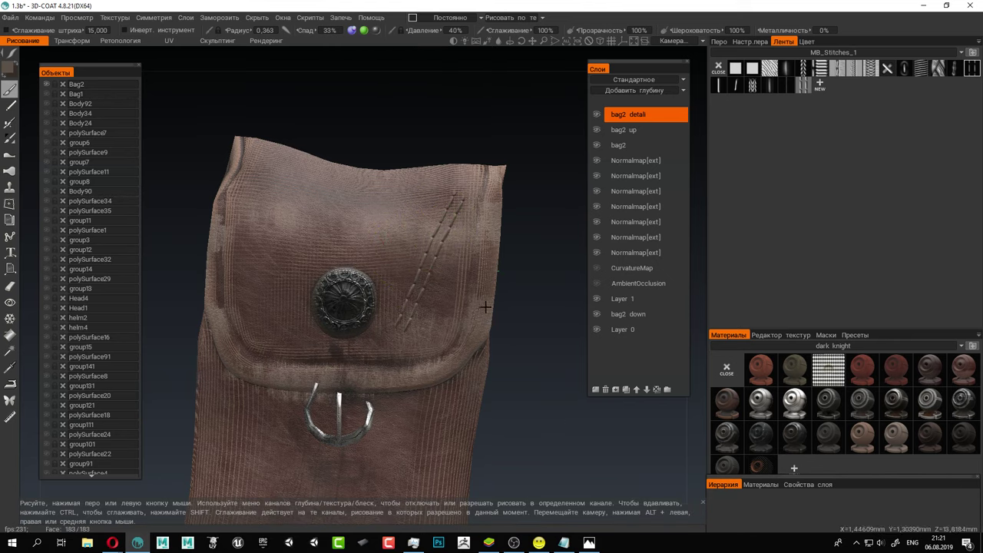
mouse_move(483, 307)
right_mouse_down("alt")
mouse_move(496, 320)
mouse_move(469, 323)
right_mouse_up("alt")
middle_click_drag(469, 322, 413, 309, "alt")
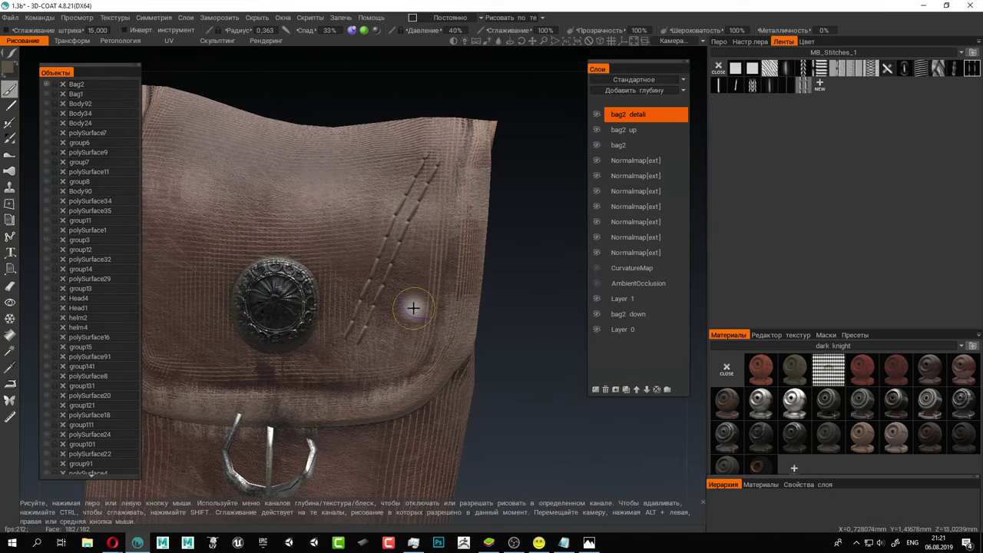
key("ctrl+z")
Reduce the brush pressure to 37% and lighten the stitch colour to 47% lightness.
left_click_drag(431, 30, 427, 30)
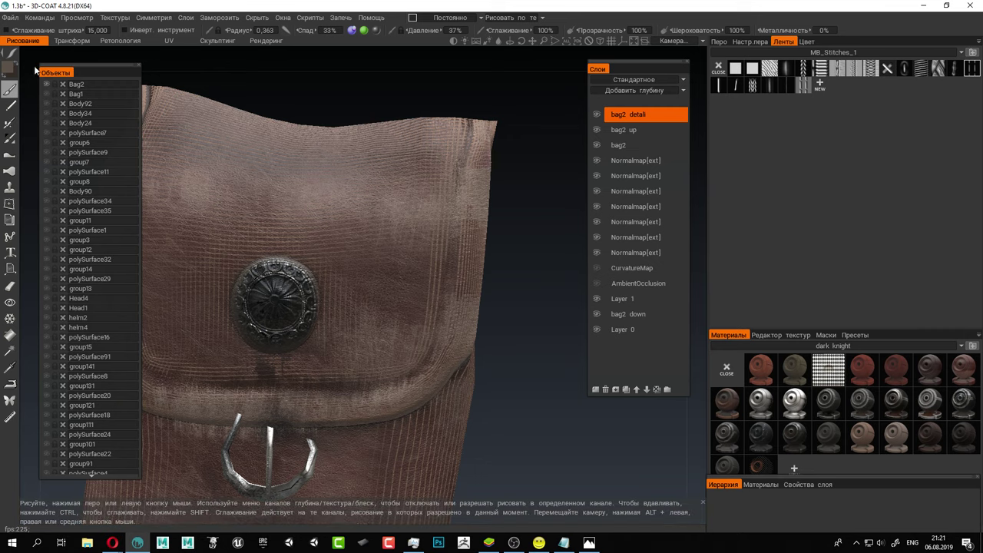
left_click(9, 67)
left_click(359, 348)
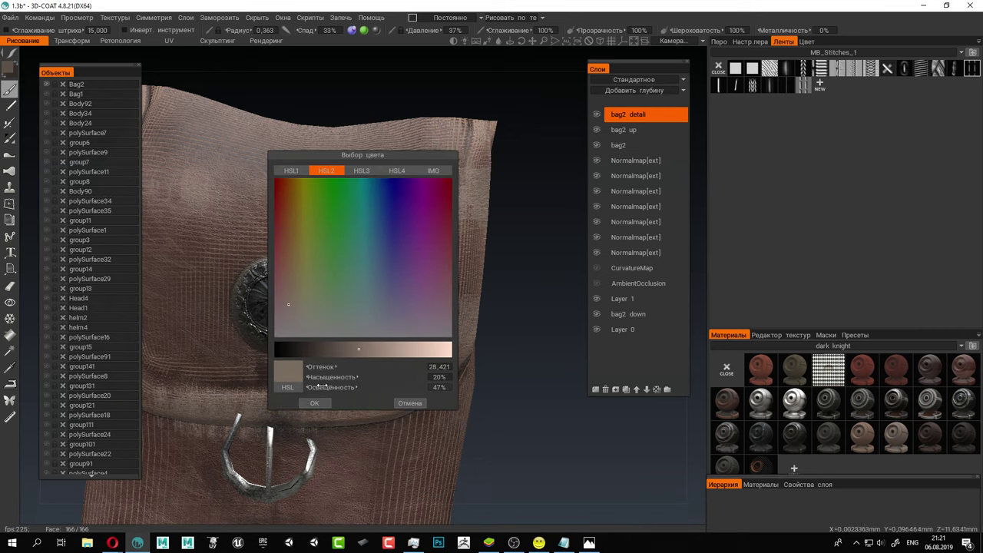
left_click(314, 403)
Try a near-vertical stitch line down the flap beside its right edge with the lighter colour, and undo it.
left_click_drag(427, 147, 407, 321)
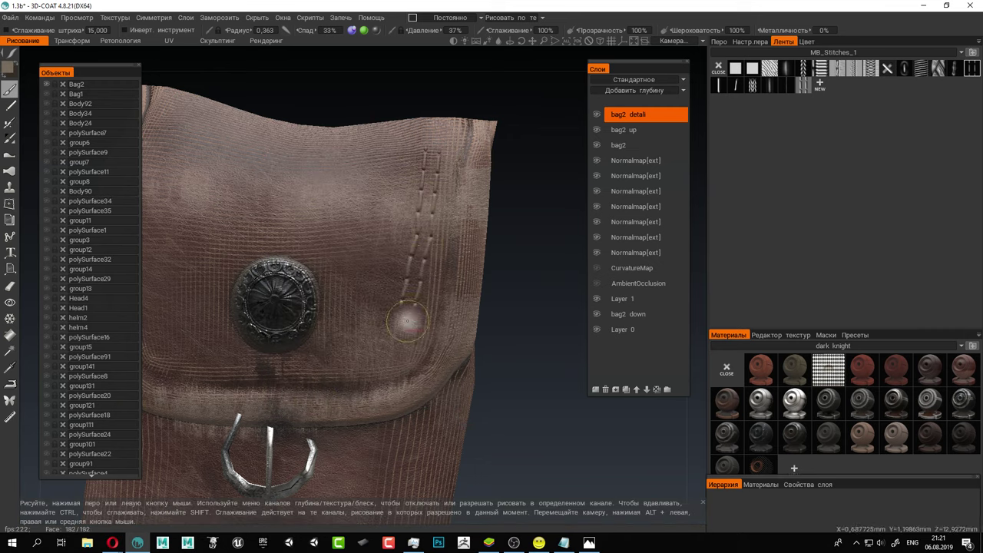
right_click_drag(536, 372, 517, 395)
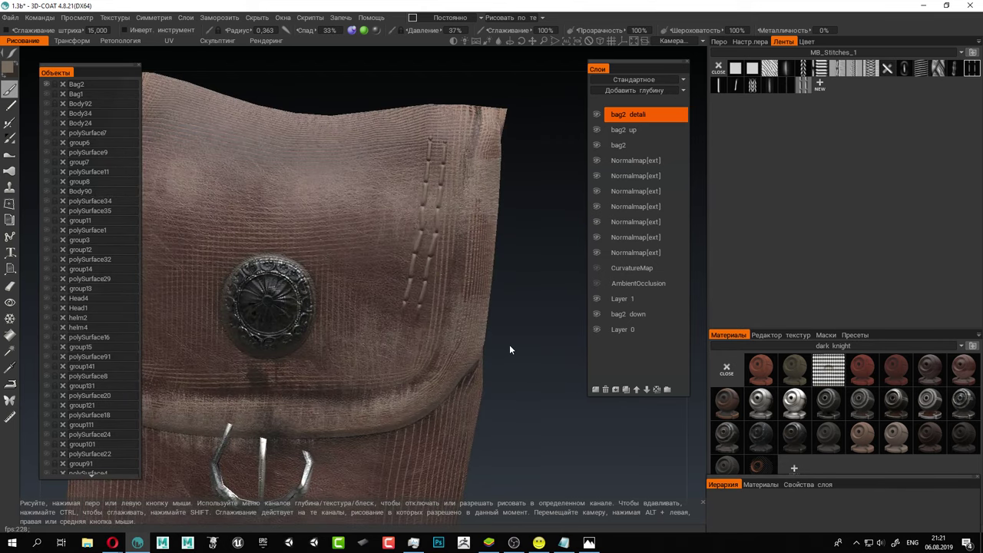
key("ctrl+z")
Paint stitches along the flap's border from the upper right corner, across the bottom and up the left side, with a brush radius of 0.183.
middle_click_drag(498, 200, 457, 253, "alt")
right_click_drag(432, 204, 421, 203)
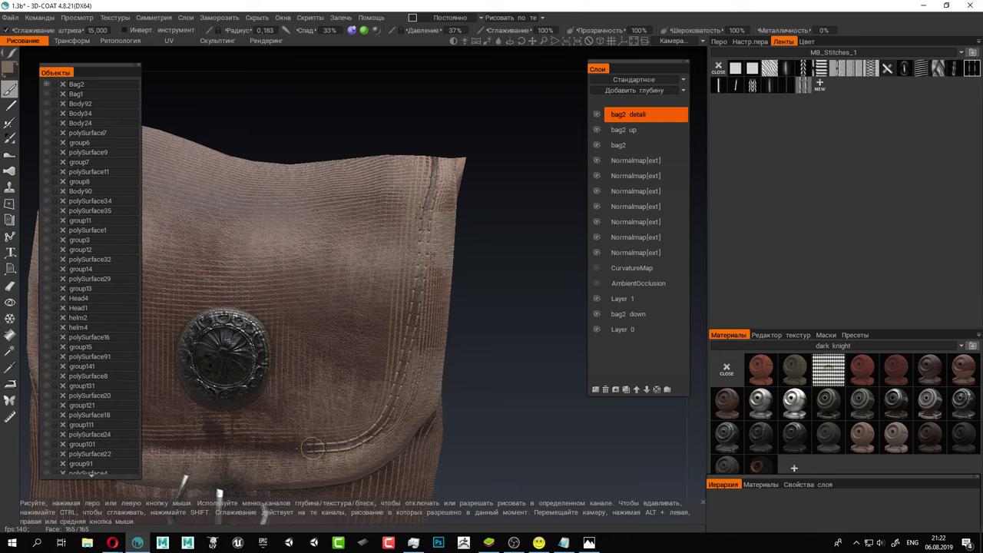
left_click_drag(297, 448, 292, 446)
middle_click_drag(291, 444, 467, 343, "alt")
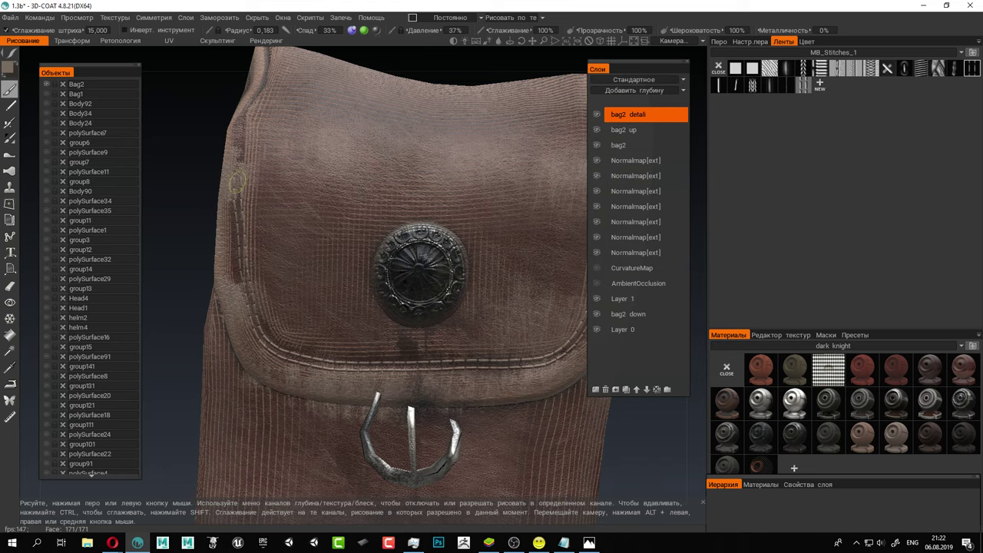
Continue the flap's left border stitching up to the upper left corner of the pouch.
left_click_drag(264, 123, 285, 127, "alt")
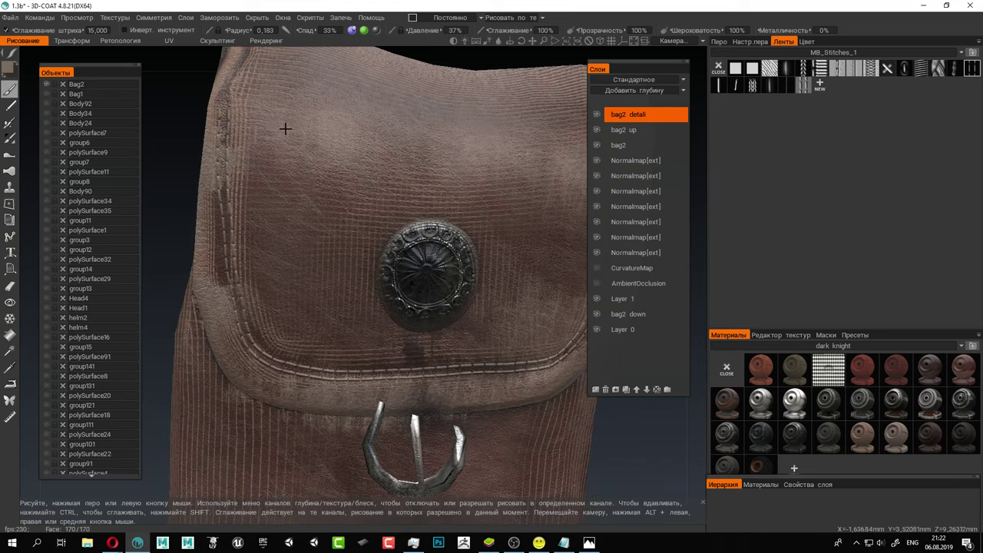
middle_click_drag(285, 127, 342, 228, "alt")
left_click_drag(343, 229, 380, 246, "alt")
right_click_drag(380, 246, 373, 233, "alt")
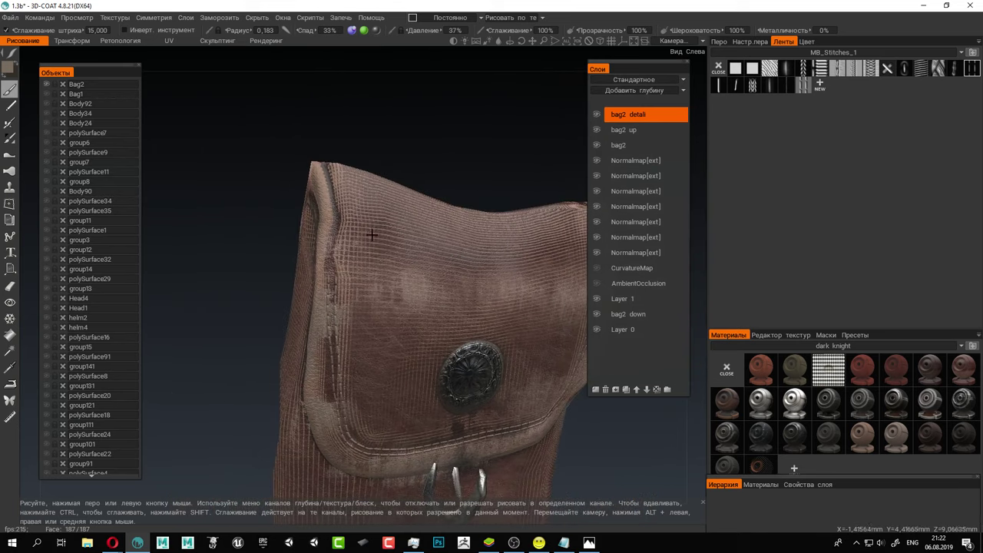
middle_click_drag(373, 233, 360, 251, "alt")
right_click_drag(360, 251, 369, 261, "alt")
left_click_drag(368, 260, 321, 332, "alt")
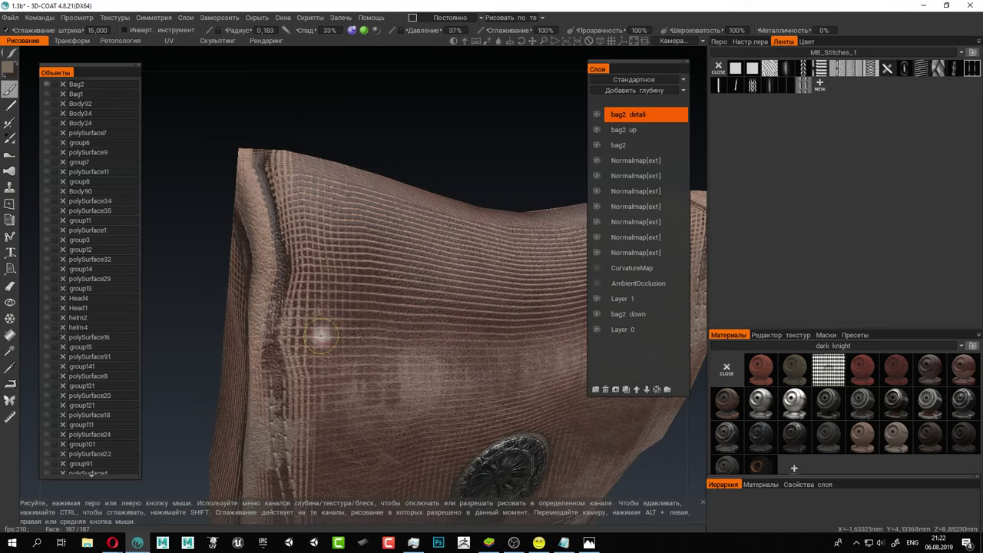
mouse_move(277, 391)
left_mouse_down()
mouse_move(276, 247)
mouse_move(261, 157)
left_mouse_up()
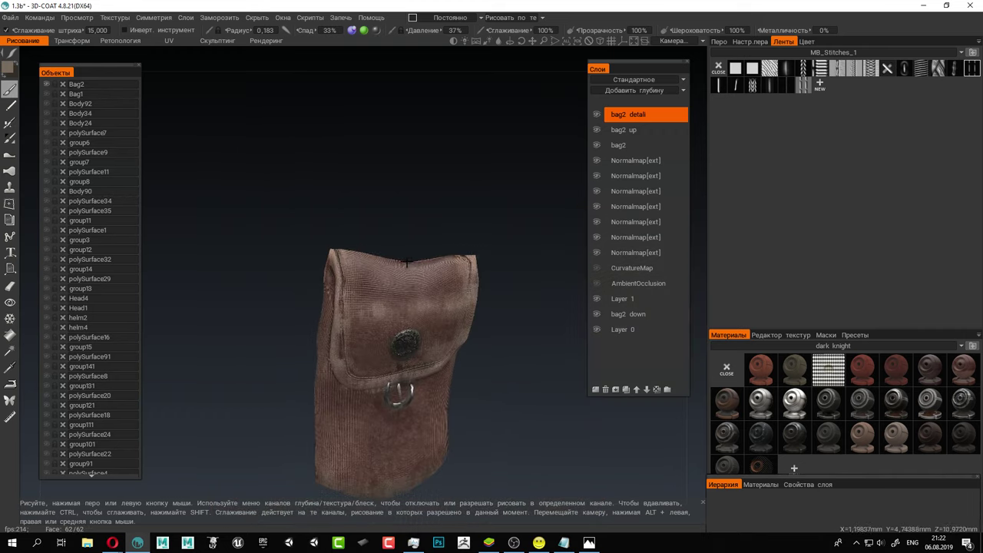
Paint a stitched seam down the right side of the pouch body, from below the flap towards the bottom corner.
left_click_drag(407, 262, 504, 303, "alt")
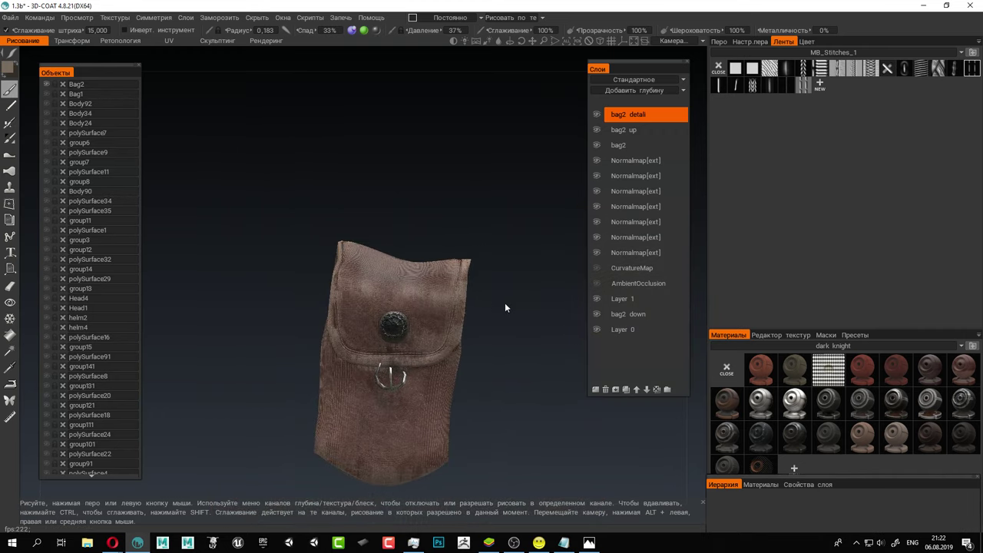
middle_click_drag(505, 303, 451, 238, "alt")
right_click_drag(453, 299, 476, 305, "alt")
middle_click_drag(476, 305, 459, 225, "alt")
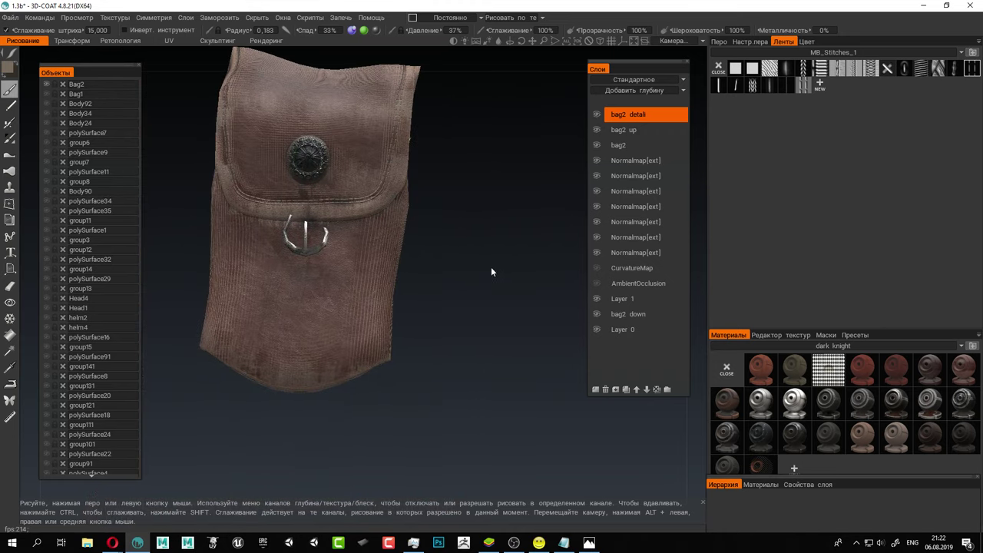
left_click_drag(492, 272, 419, 269, "alt")
right_click_drag(419, 269, 448, 286, "alt")
mouse_move(447, 286)
left_mouse_down("alt")
mouse_move(493, 274)
mouse_move(500, 246)
left_mouse_up("alt")
middle_click_drag(500, 247, 515, 209, "alt")
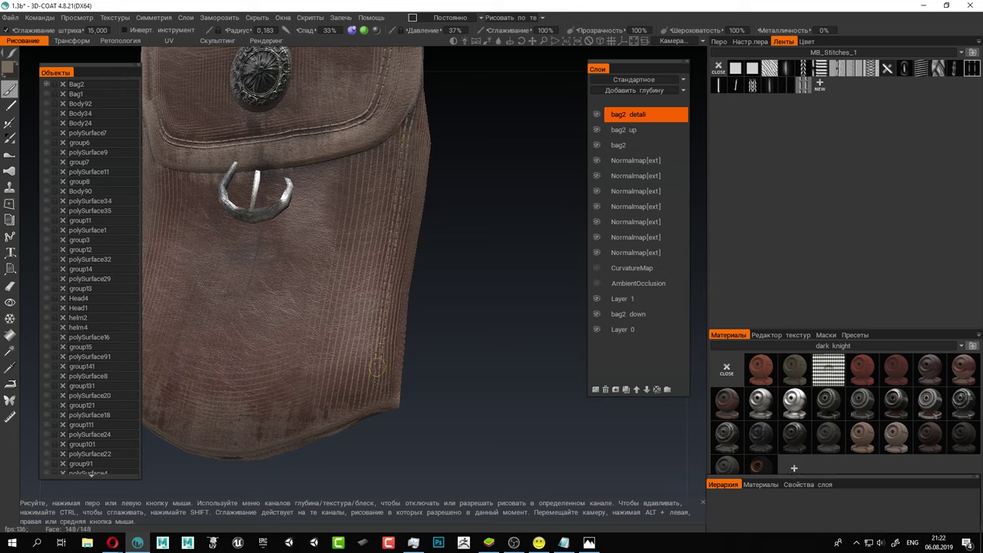
Paint a stitched seam along the pouch's bottom edge, from the right corner across to the left corner.
right_click_drag(415, 403, 437, 372, "alt")
left_click_drag(438, 372, 458, 355, "alt")
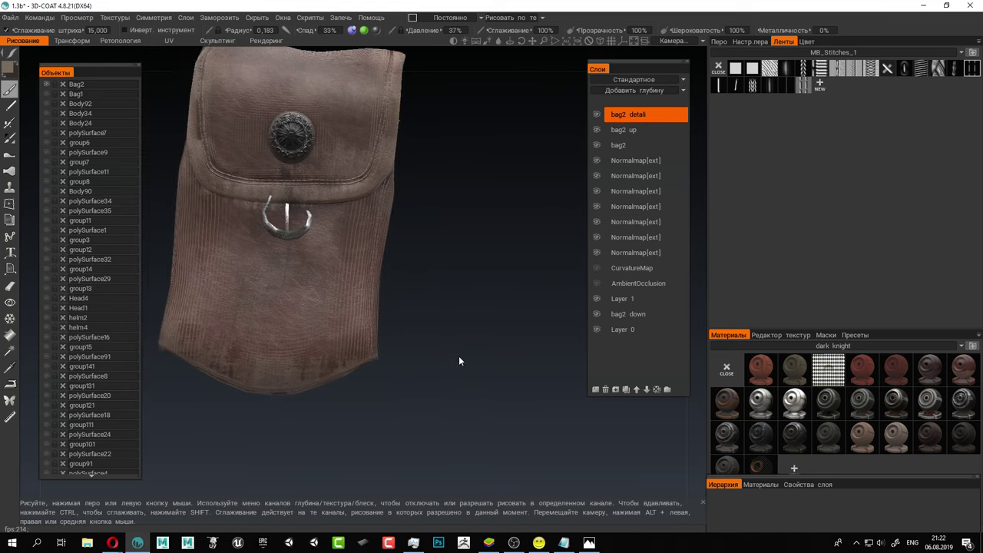
middle_click_drag(342, 259, 466, 279, "alt")
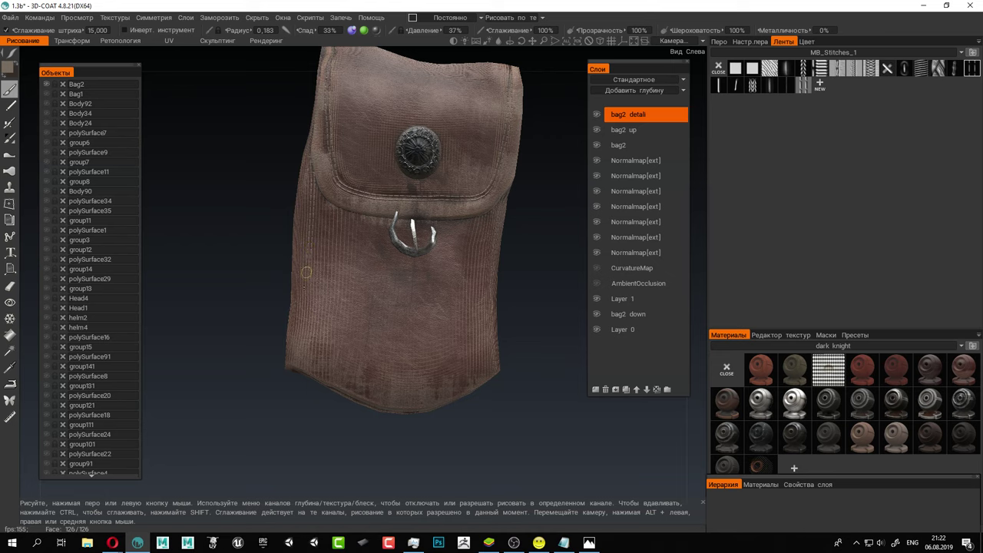
left_click_drag(291, 363, 402, 292, "alt")
scroll(397, 264, "up", 5)
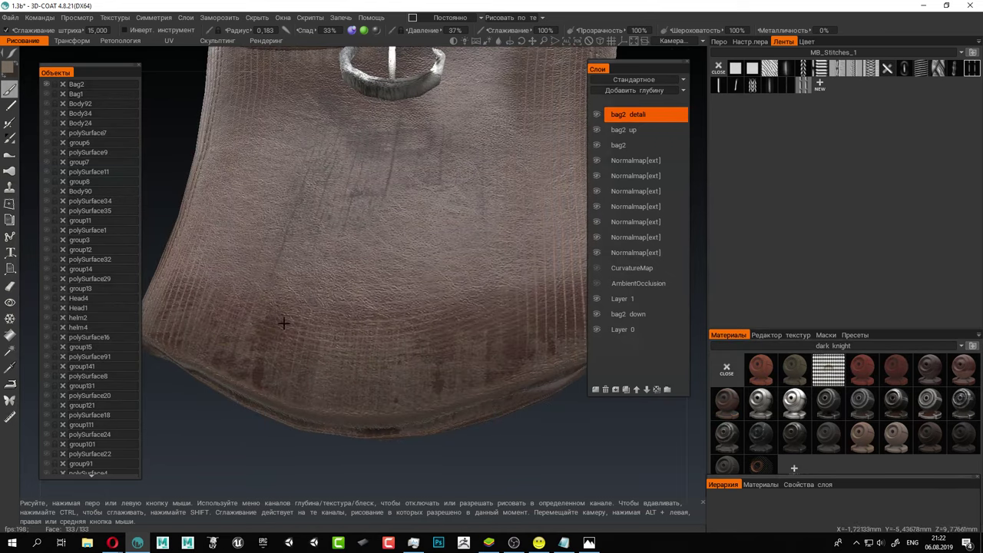
right_click_drag(285, 323, 260, 311, "alt")
left_click_drag(260, 310, 233, 321, "alt")
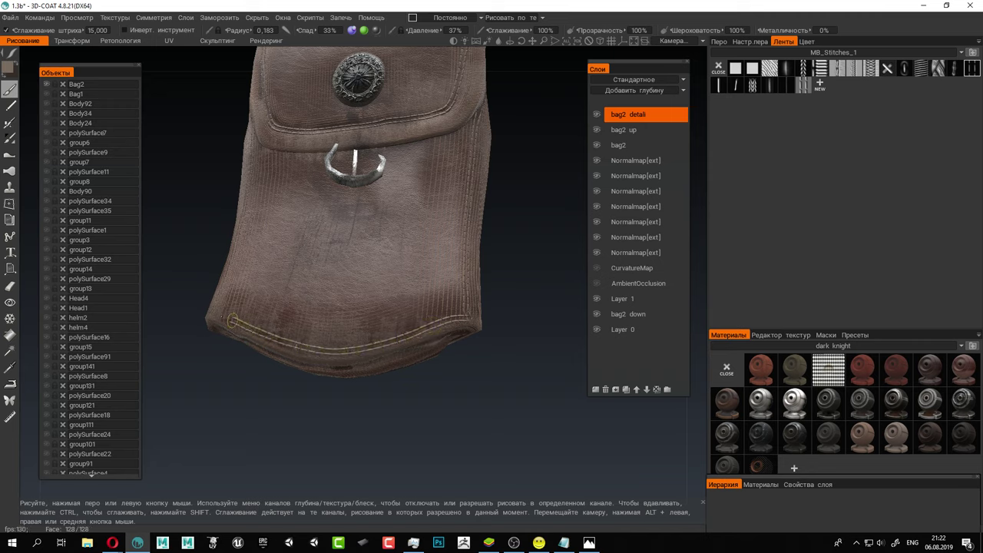
Paint a stitched seam along the left side of the pouch body, between the bottom corner and the flap.
middle_click_drag(369, 213, 379, 274, "alt")
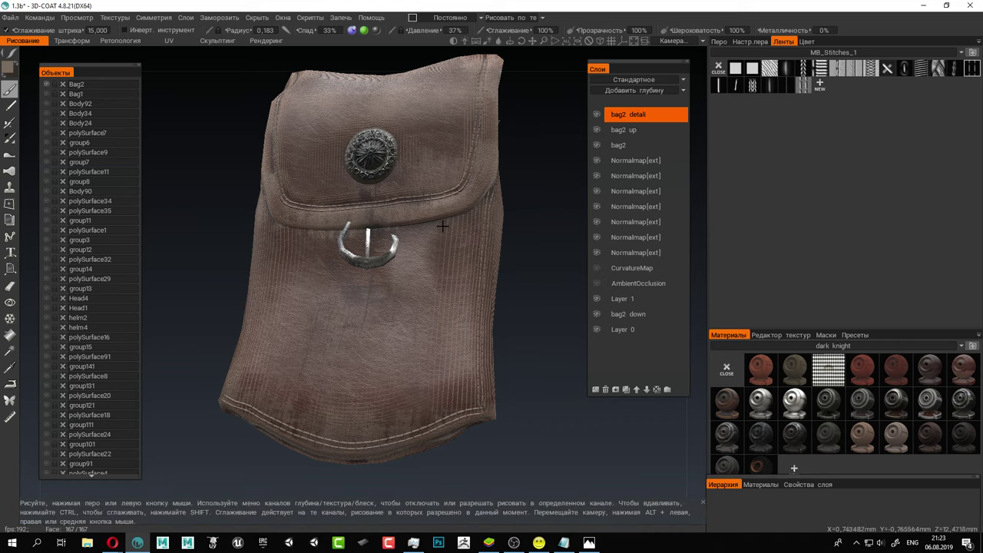
left_click_drag(441, 226, 481, 245, "alt")
right_click_drag(481, 244, 324, 176, "alt")
left_click_drag(449, 202, 330, 185, "alt")
right_click_drag(330, 184, 503, 280, "alt")
left_click_drag(504, 283, 531, 280)
middle_click_drag(485, 193, 487, 264, "alt")
middle_click_drag(387, 319, 398, 223, "alt")
right_click_drag(398, 223, 423, 248, "alt")
middle_click_drag(428, 217, 400, 237, "alt")
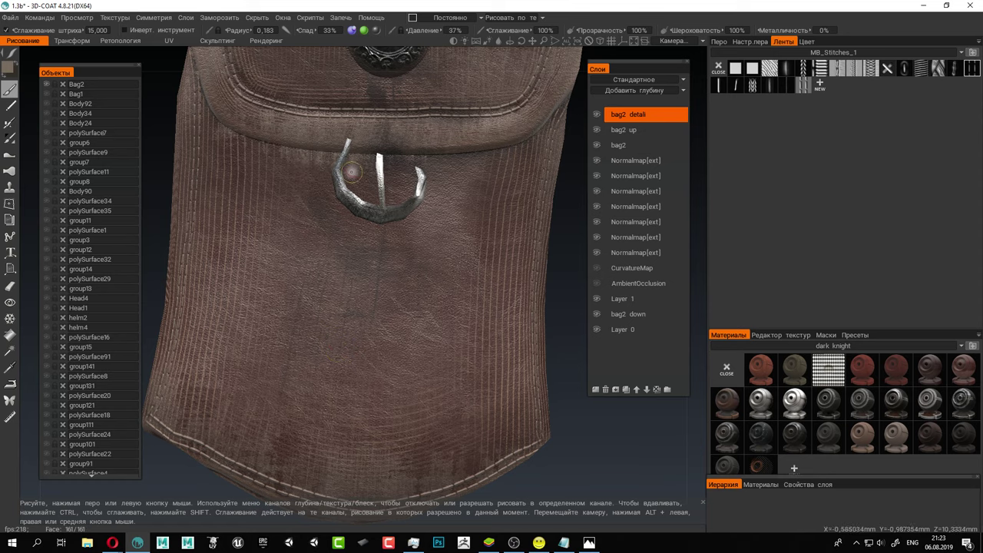
Switch the brush to the closed polygon stroke mode and save the project.
mouse_move(13, 53)
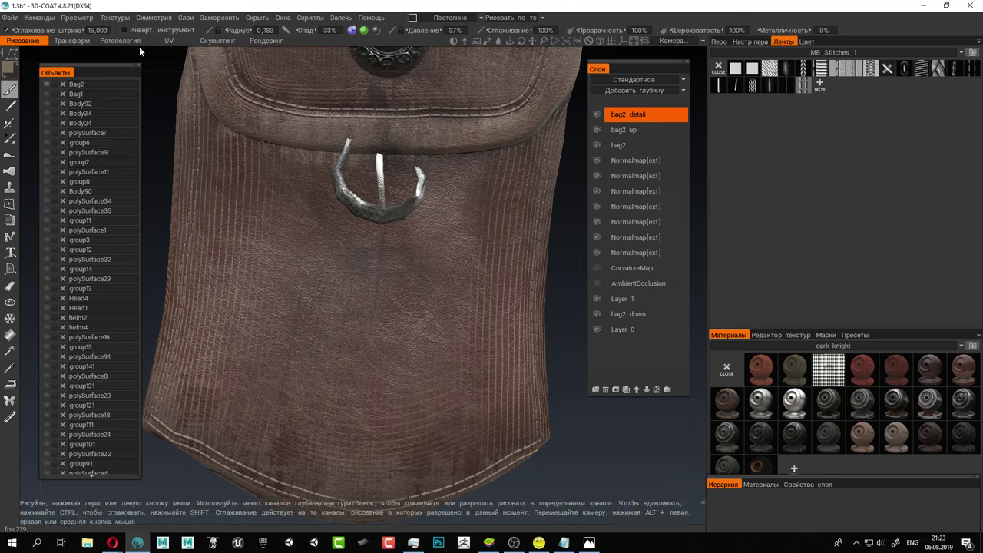
left_click(11, 18)
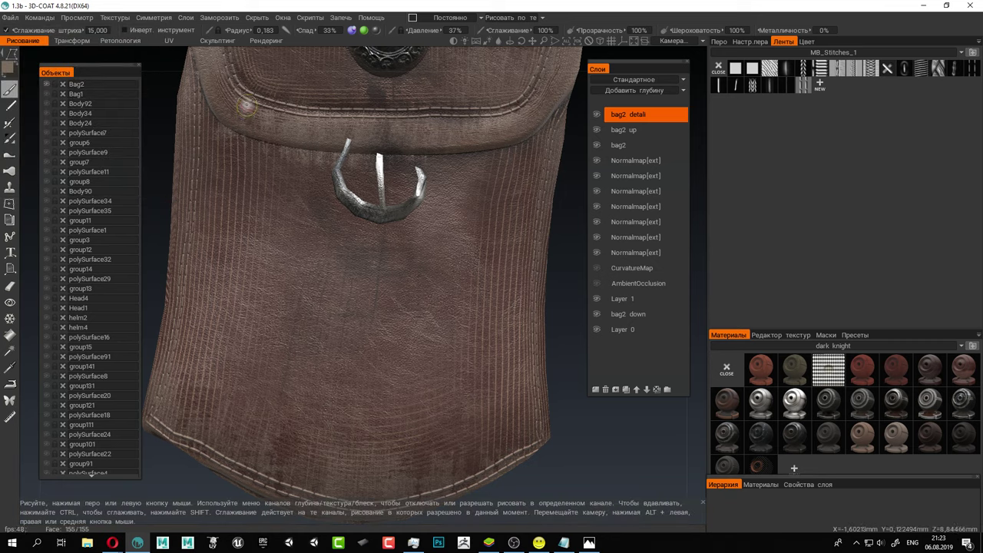
mouse_move(15, 60)
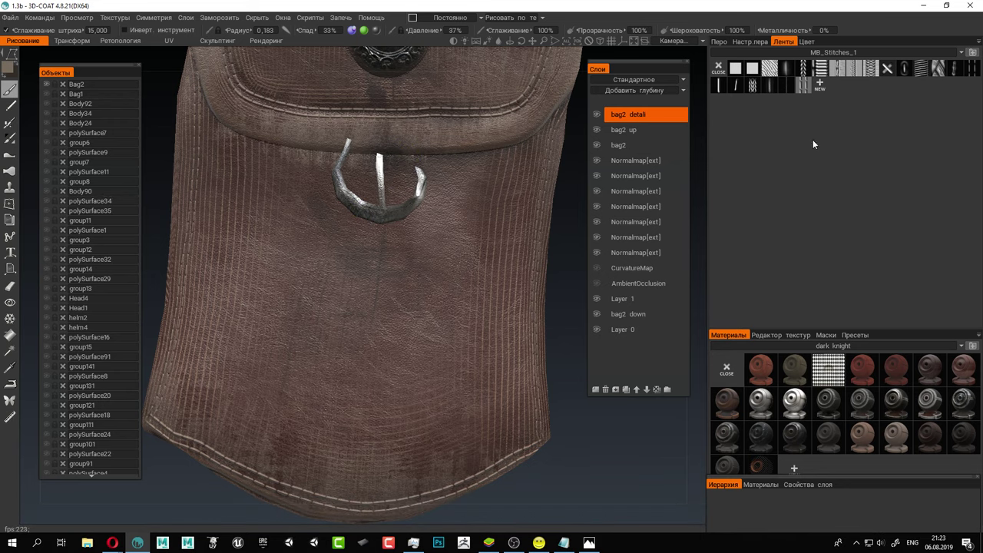
Enlarge the texture editor and examine the UV islands of the pouch's metal ring and its prong.
left_click(785, 338)
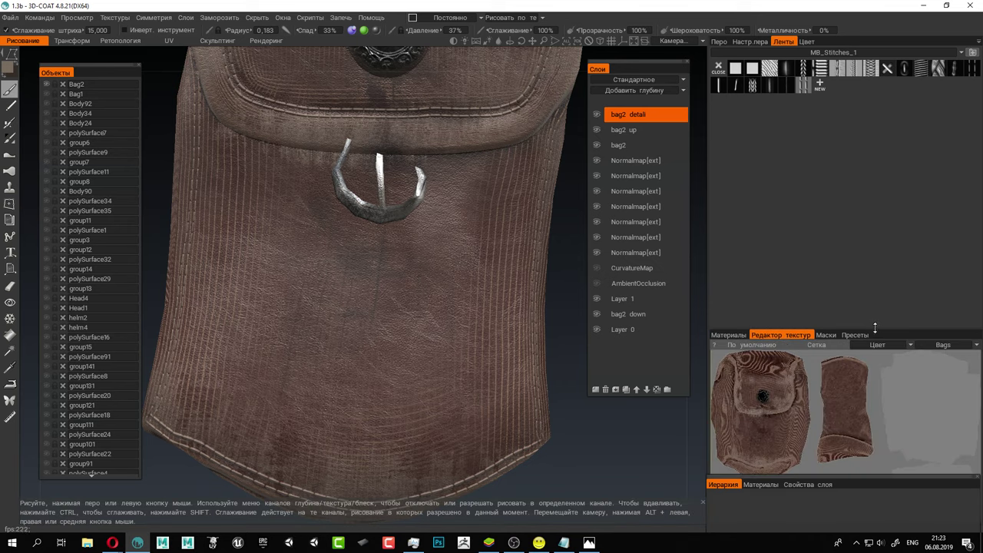
left_click_drag(875, 328, 875, 170)
scroll(881, 354, "down", 4)
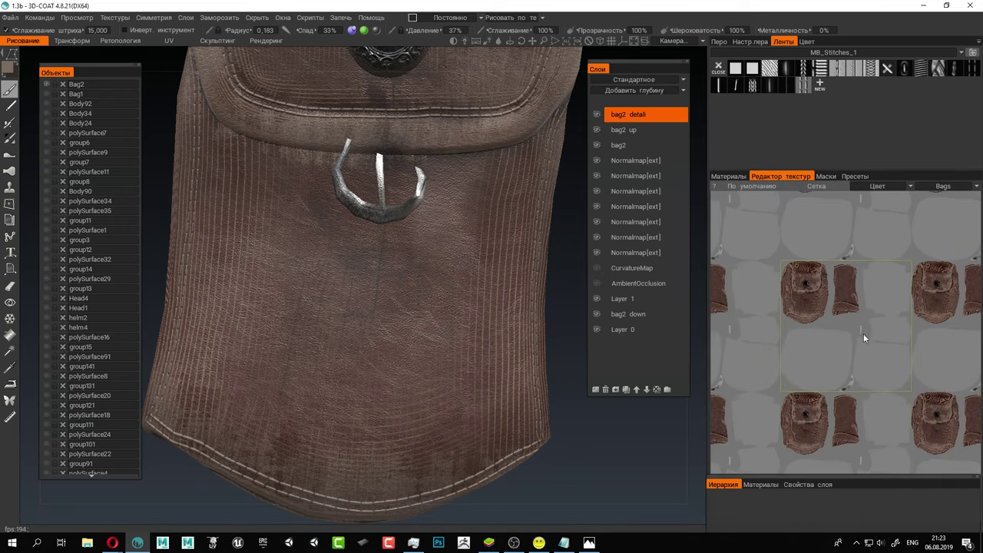
middle_click_drag(864, 334, 807, 282, "alt")
right_click_drag(806, 283, 888, 345, "alt")
middle_click_drag(794, 312, 956, 305, "alt")
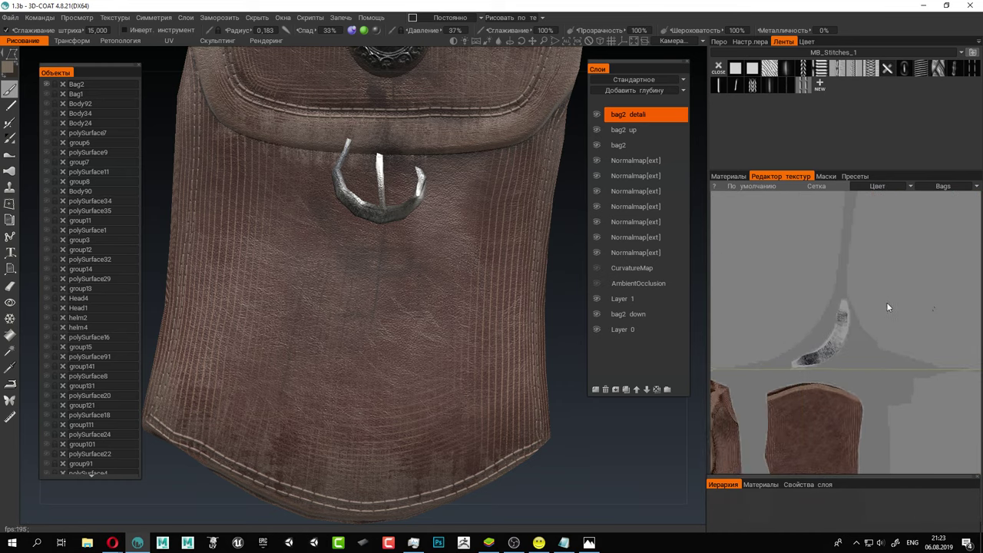
scroll(937, 340, "up", 2)
scroll(937, 340, "down", 6)
middle_click_drag(795, 295, 793, 322)
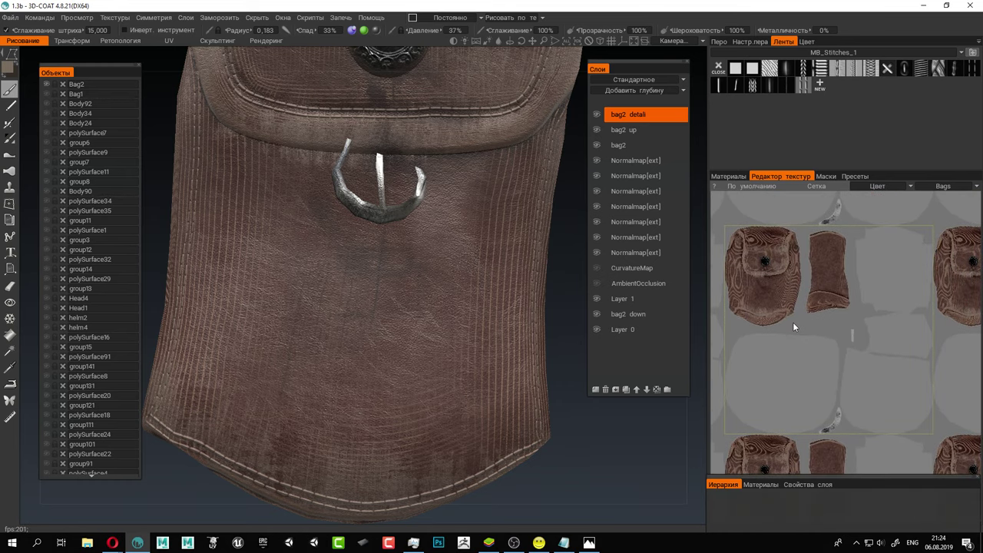
scroll(793, 322, "up", 5)
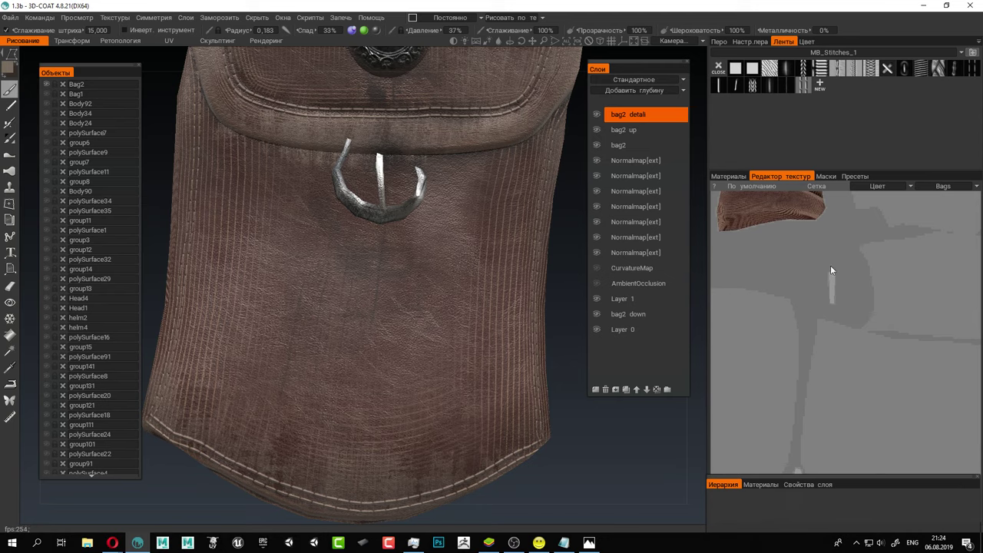
scroll(795, 278, "down", 5)
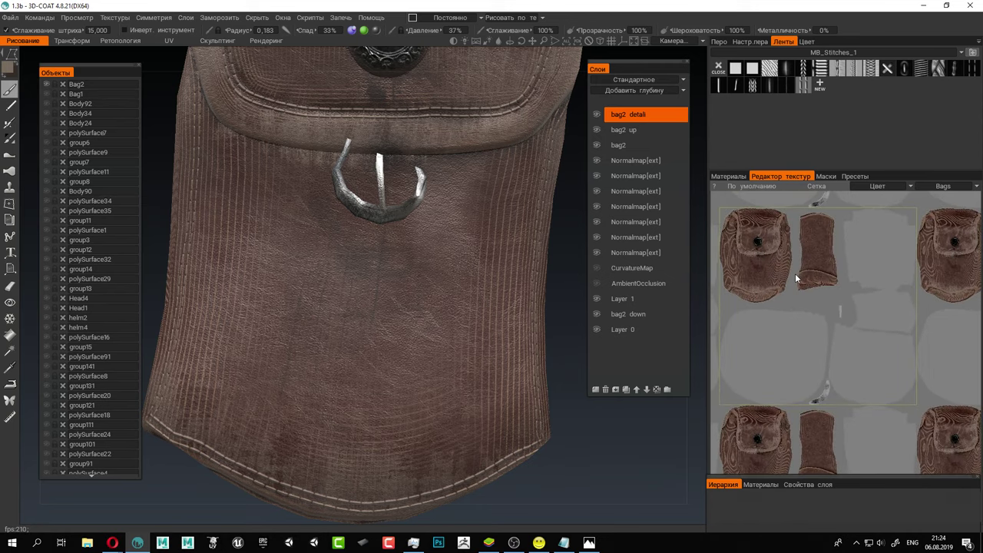
scroll(795, 273, "up", 5)
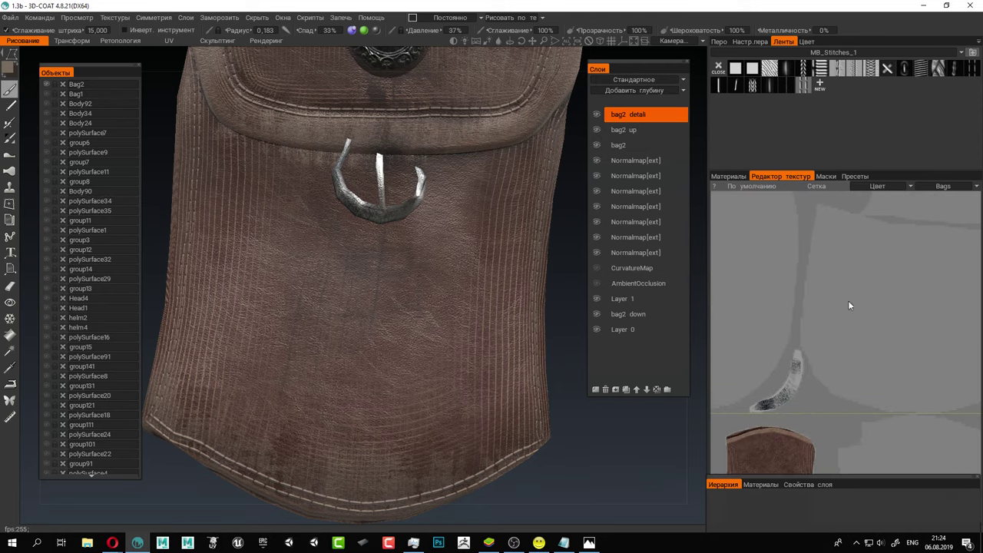
right_click_drag(857, 276, 884, 336, "alt")
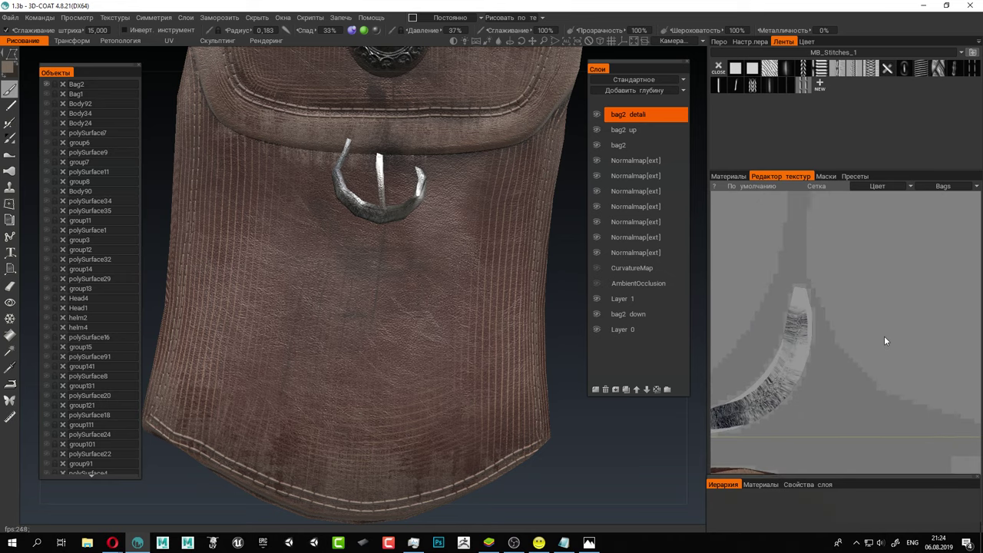
middle_click_drag(884, 336, 907, 328, "alt")
scroll(907, 328, "down", 2)
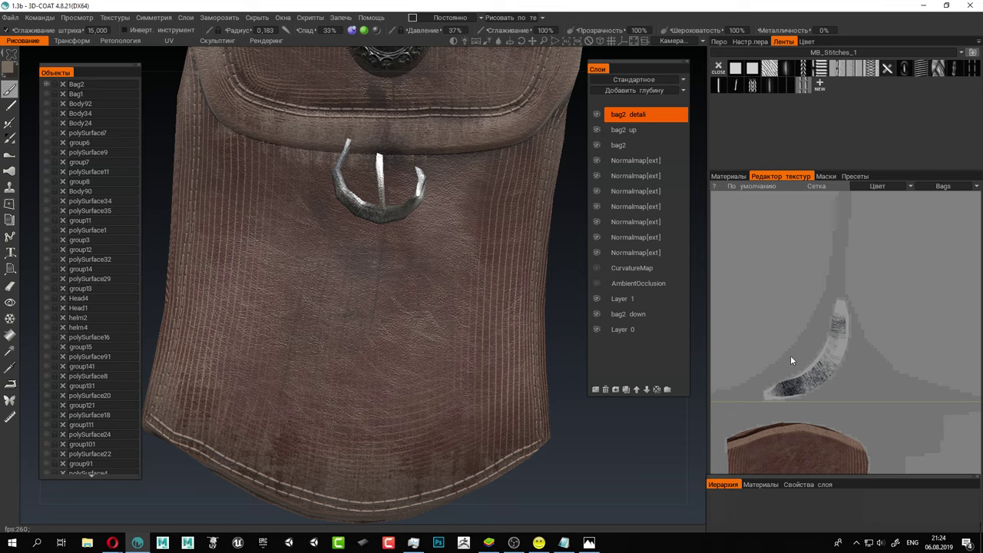
Show the mesh grid in the texture editor, try a brush stroke of radius 3.151 over the ring's island, and undo it.
left_click(824, 187)
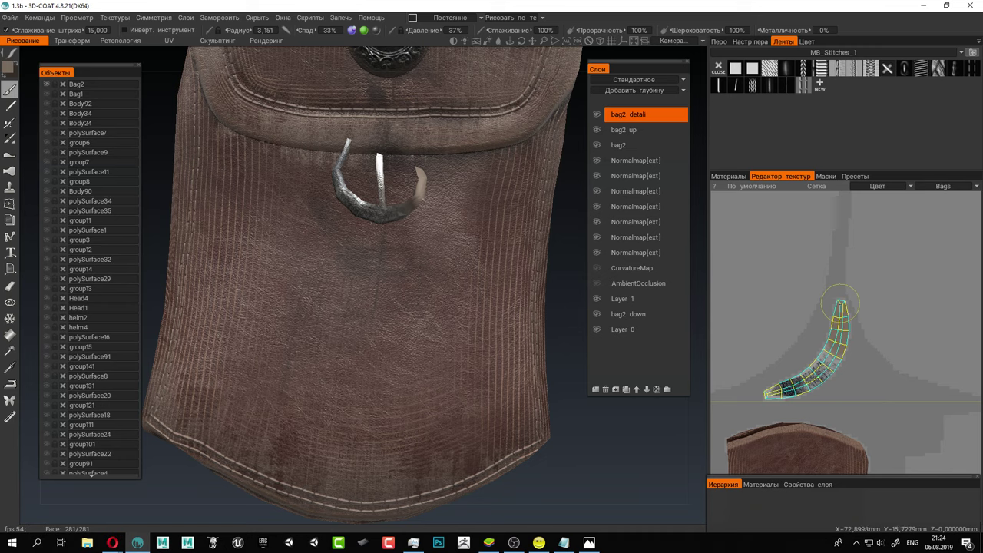
left_click_drag(840, 306, 839, 354)
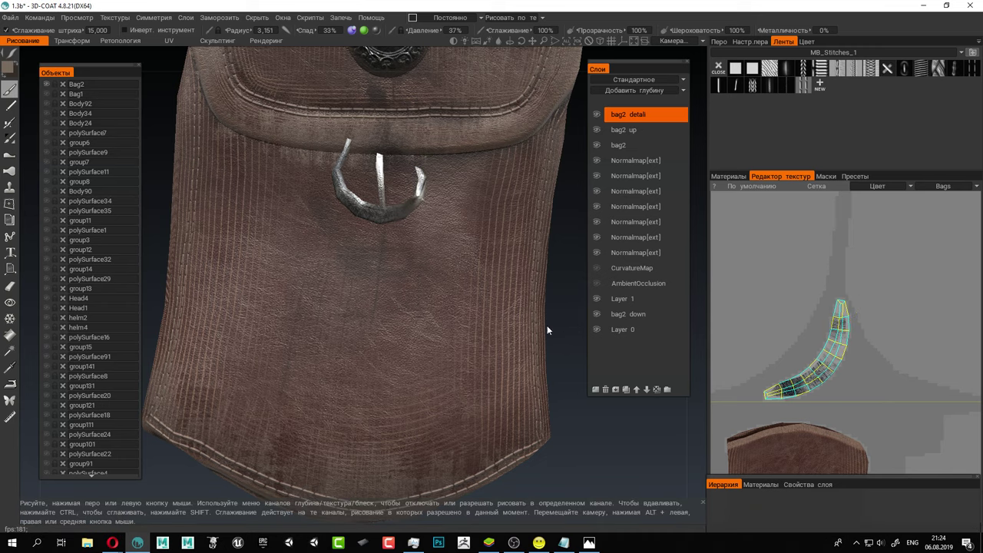
Hide the faces of the metal ring and its prong by brushing over their UV islands with the Hide tool.
left_click(10, 303)
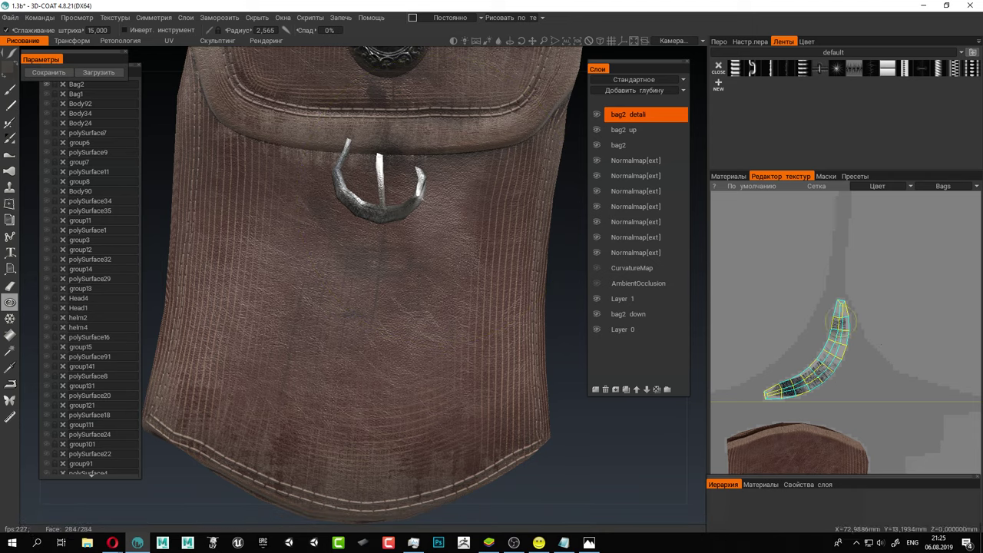
mouse_move(839, 309)
left_mouse_down()
mouse_move(836, 355)
mouse_move(814, 380)
mouse_move(777, 389)
left_mouse_up()
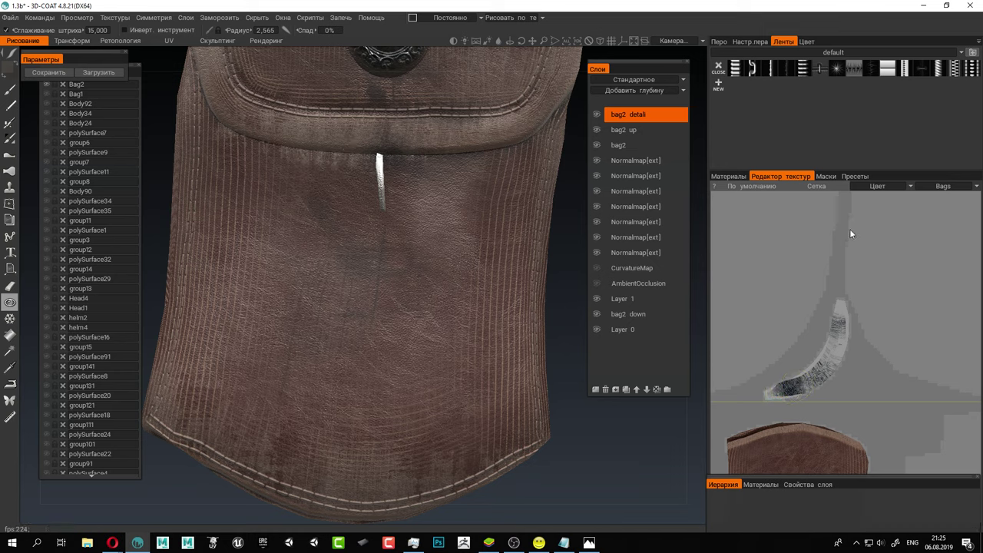
middle_click_drag(849, 229, 776, 477, "alt")
left_click_drag(821, 248, 819, 273)
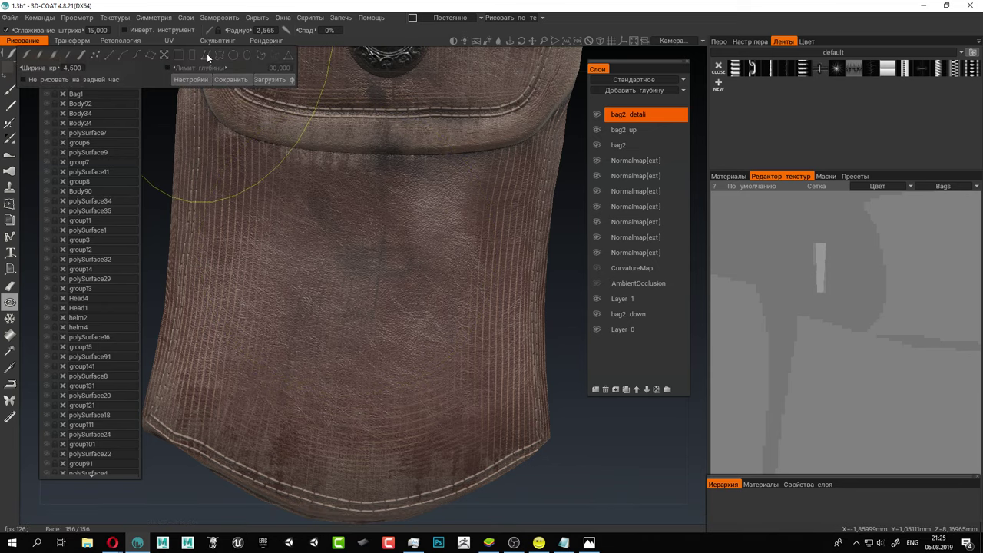
Engrave a closed strap-shaped outline with a tapered lower end below the flap, using depth only and a brush radius of 0.242.
left_click(206, 54)
left_click(8, 90)
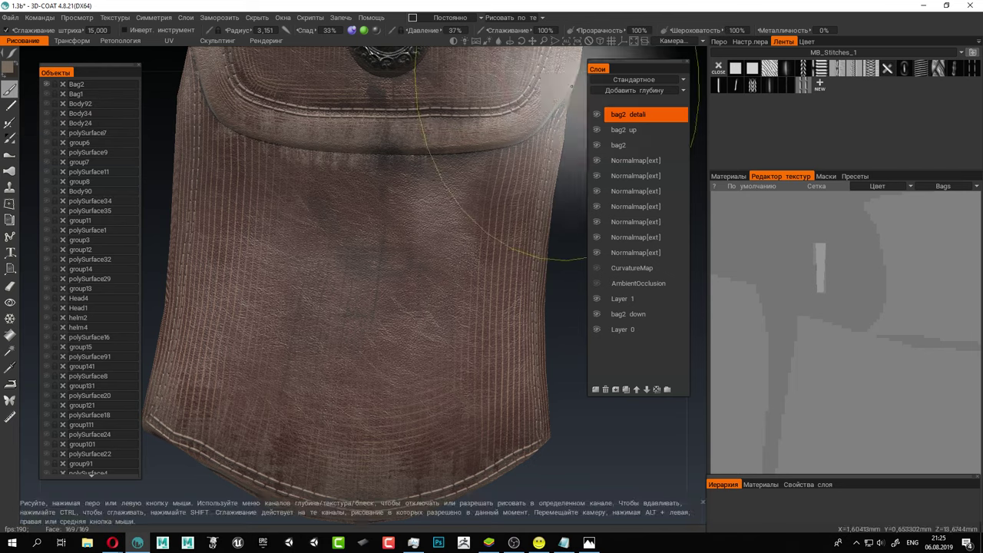
right_click_drag(386, 173, 220, 185)
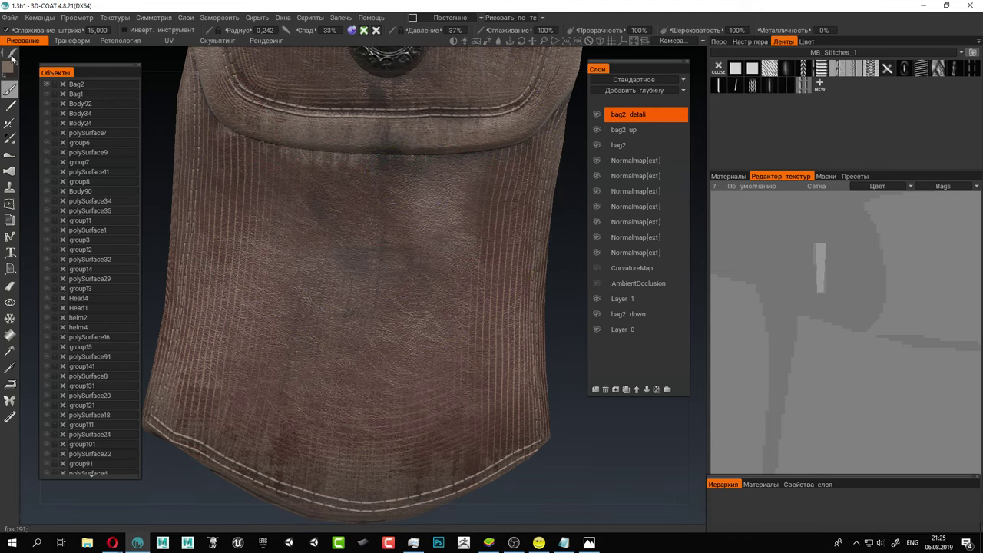
mouse_move(184, 60)
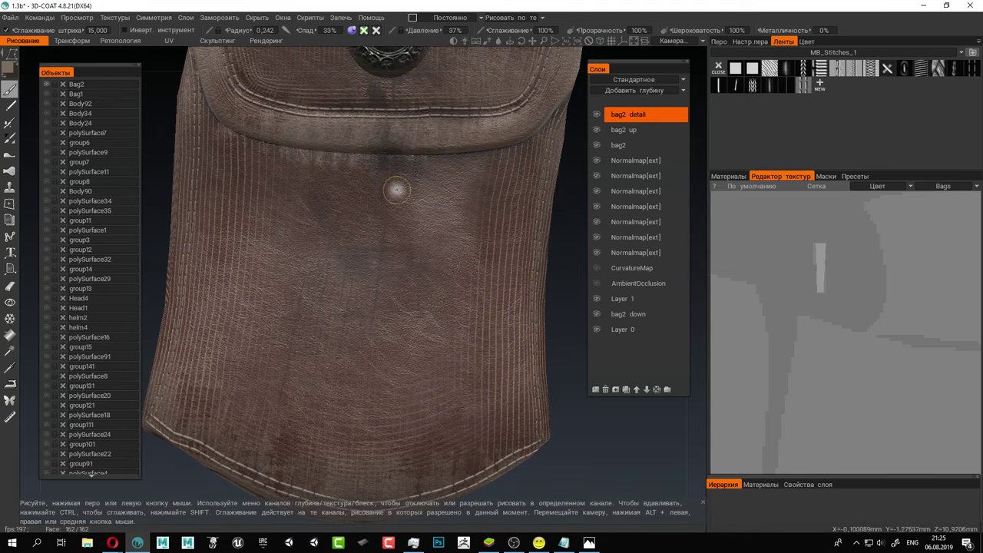
mouse_move(403, 156)
left_mouse_down()
mouse_move(389, 254)
mouse_move(398, 283)
mouse_move(377, 323)
mouse_move(335, 318)
mouse_move(319, 274)
mouse_move(329, 156)
mouse_move(426, 149)
mouse_move(403, 156)
left_mouse_up()
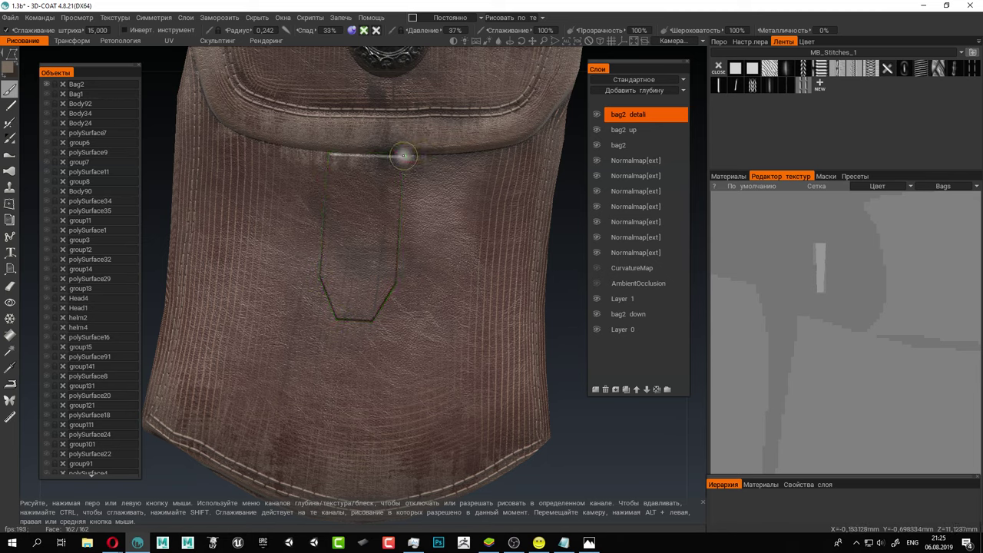
Examine the engraved strap outline below the flap up close and from different angles.
mouse_move(500, 254)
left_mouse_down("alt")
mouse_move(518, 274)
mouse_move(408, 268)
mouse_move(561, 281)
left_mouse_up("alt")
scroll(404, 189, "up", 3)
scroll(393, 191, "down", 1)
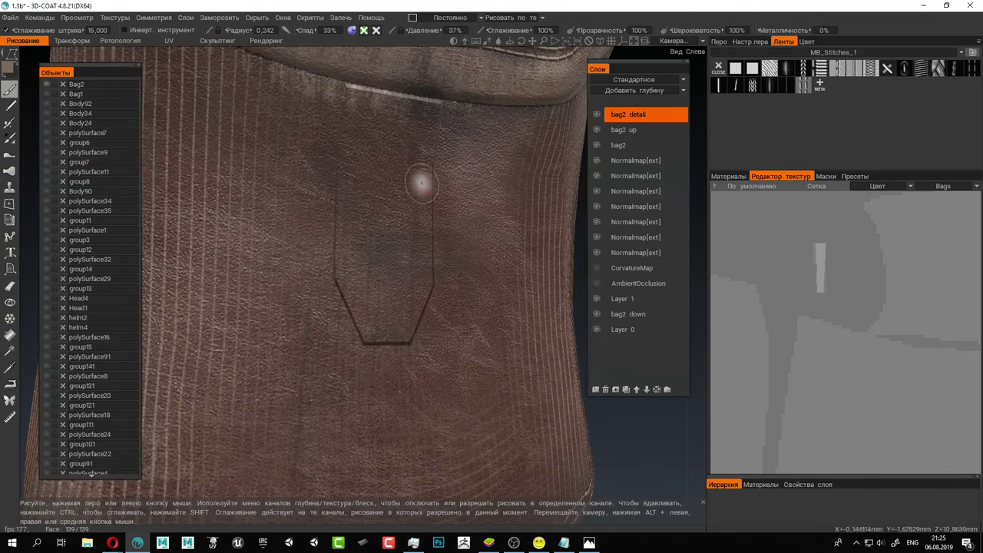
scroll(422, 183, "down", 1)
left_click_drag(422, 183, 452, 191, "alt")
middle_click_drag(451, 190, 435, 219, "alt")
mouse_move(435, 220)
left_mouse_down("alt")
mouse_move(408, 239)
mouse_move(444, 191)
mouse_move(438, 204)
left_mouse_up("alt")
scroll(452, 203, "up", 2)
scroll(469, 205, "down", 1)
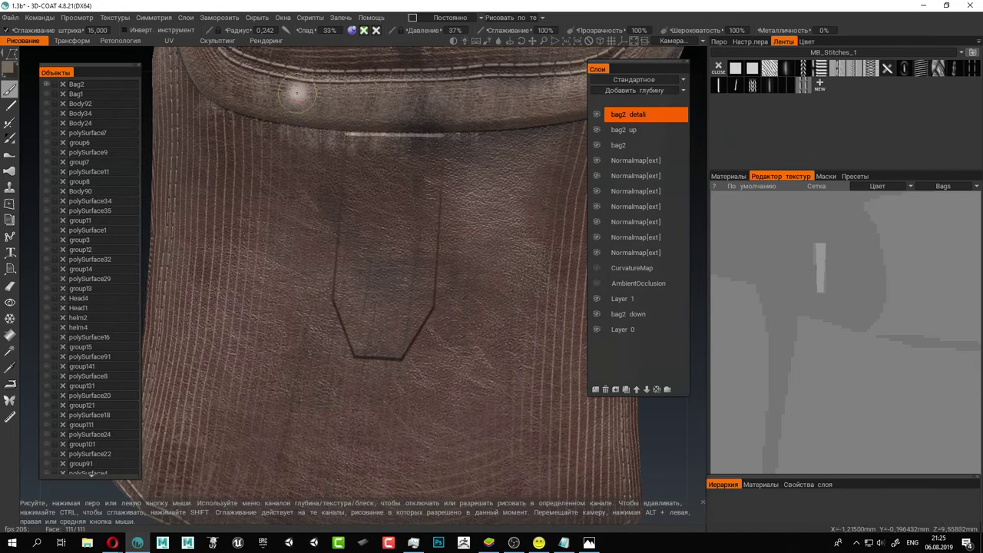
Choose the dark brown leather material from the dark knight set and enable painting of colour and gloss.
left_click(733, 177)
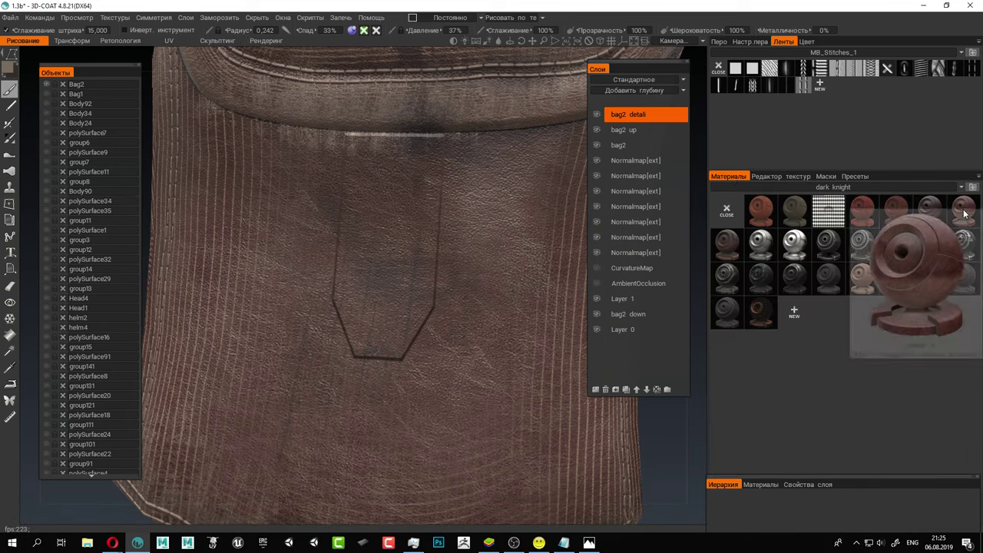
mouse_move(726, 244)
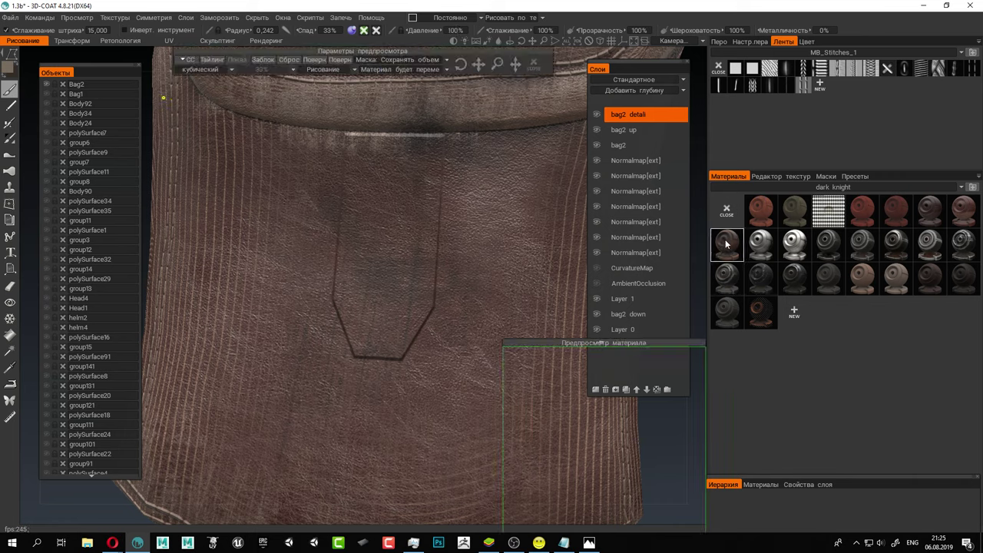
left_click_drag(548, 343, 355, 158)
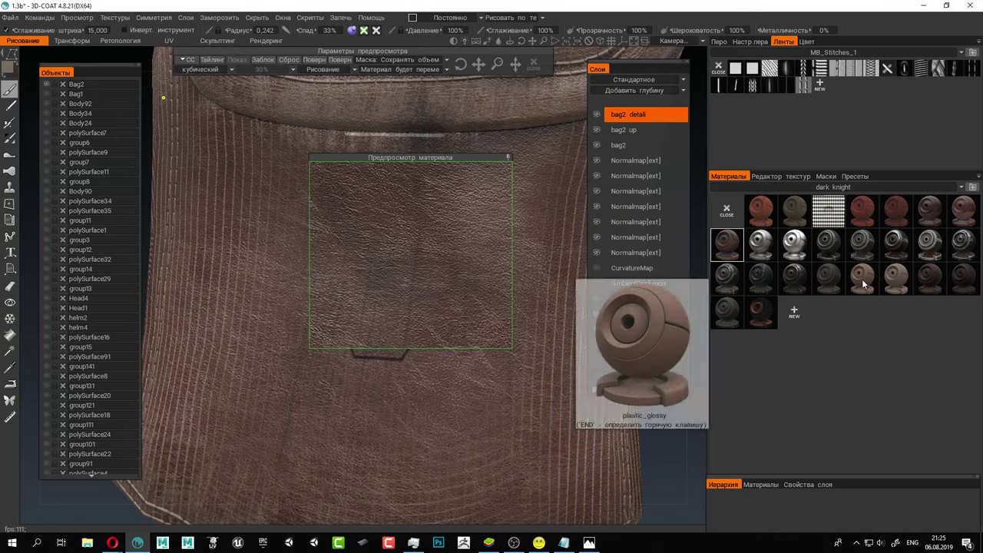
left_click(931, 281)
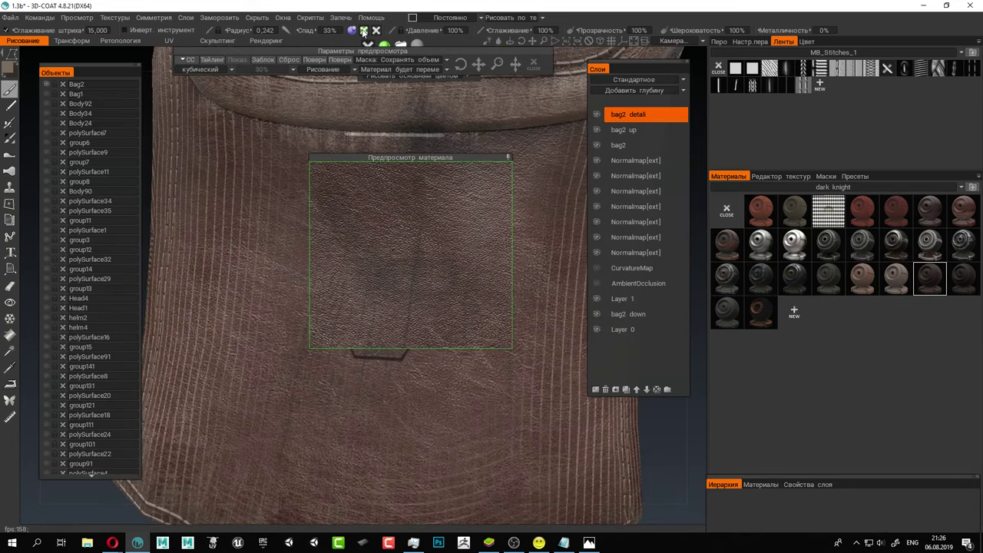
left_click(376, 32)
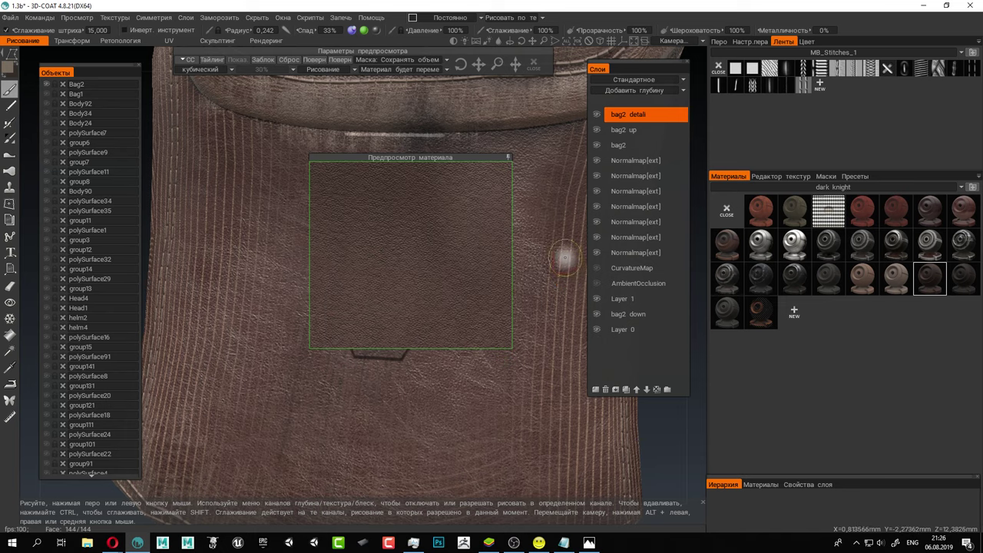
left_click_drag(446, 159, 878, 343)
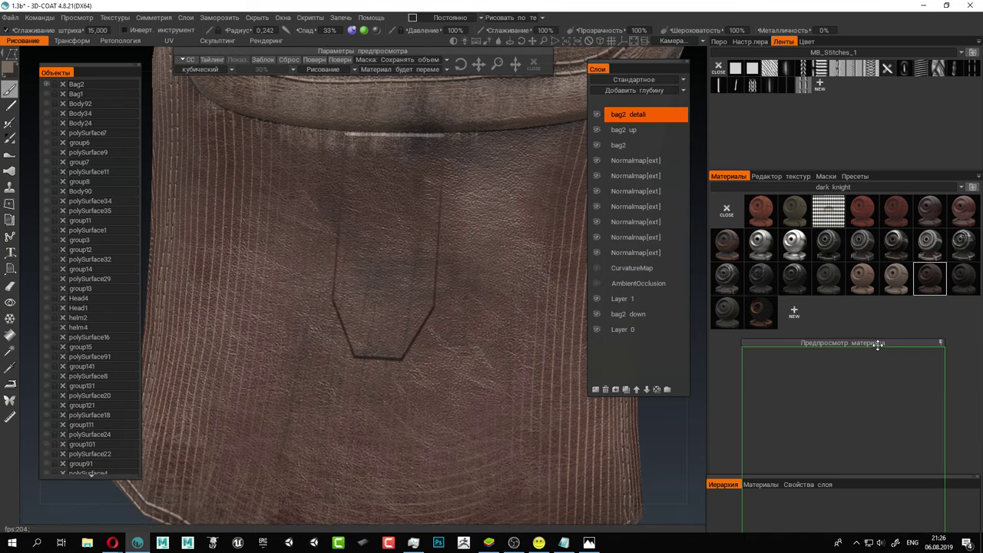
Paint the engraved strap's interior with the dark brown leather in freehand strokes, with depth off and colour and gloss on.
left_click(13, 54)
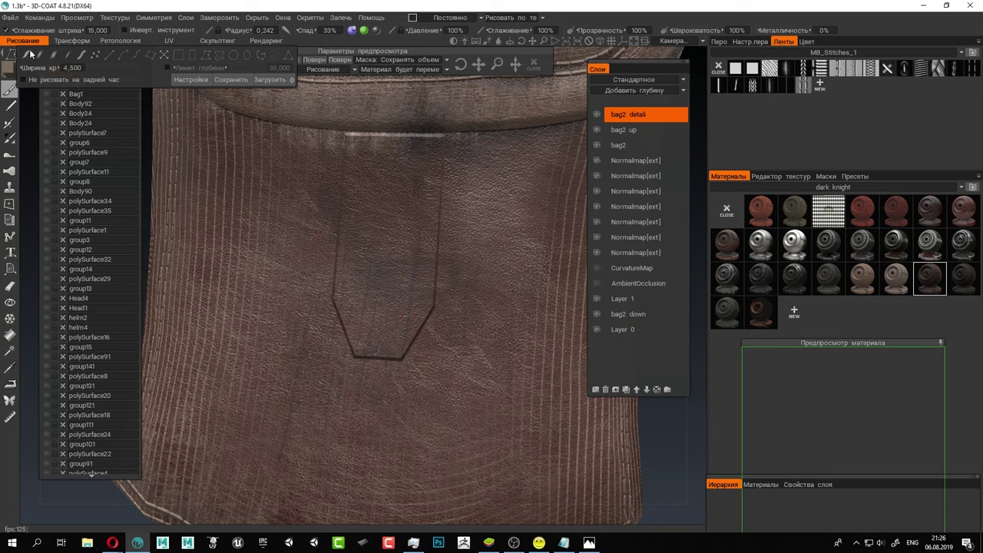
left_click(27, 57)
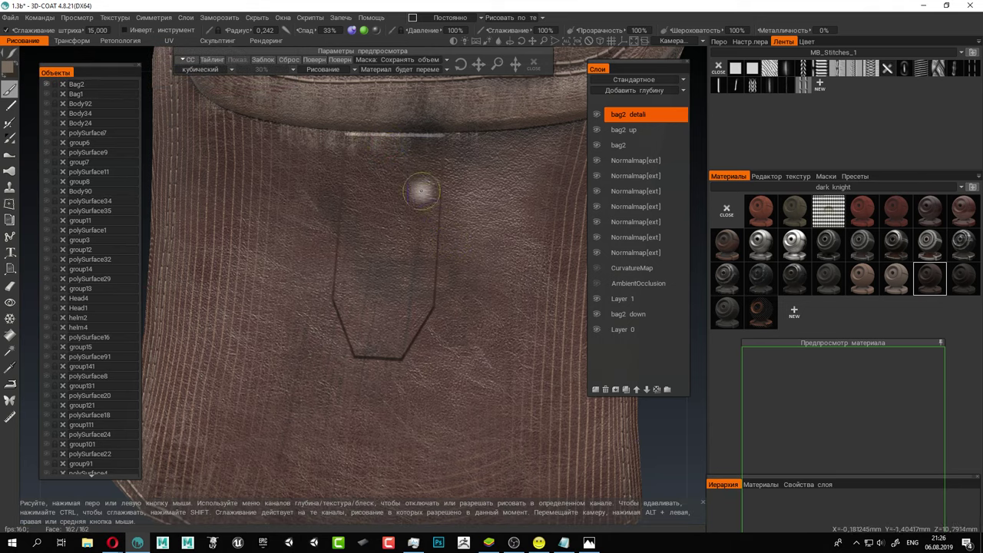
left_click(352, 31)
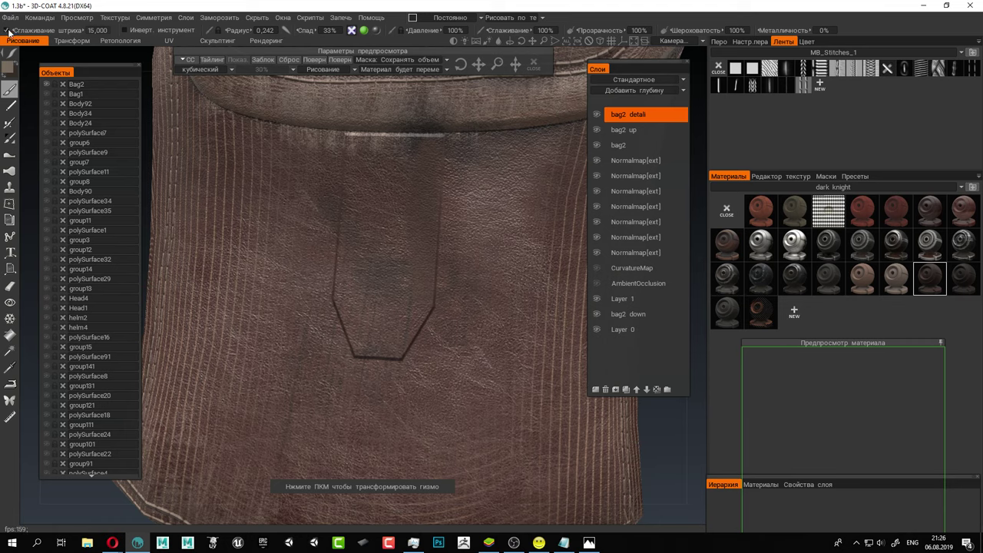
left_click(424, 296)
left_click_drag(424, 297, 405, 325)
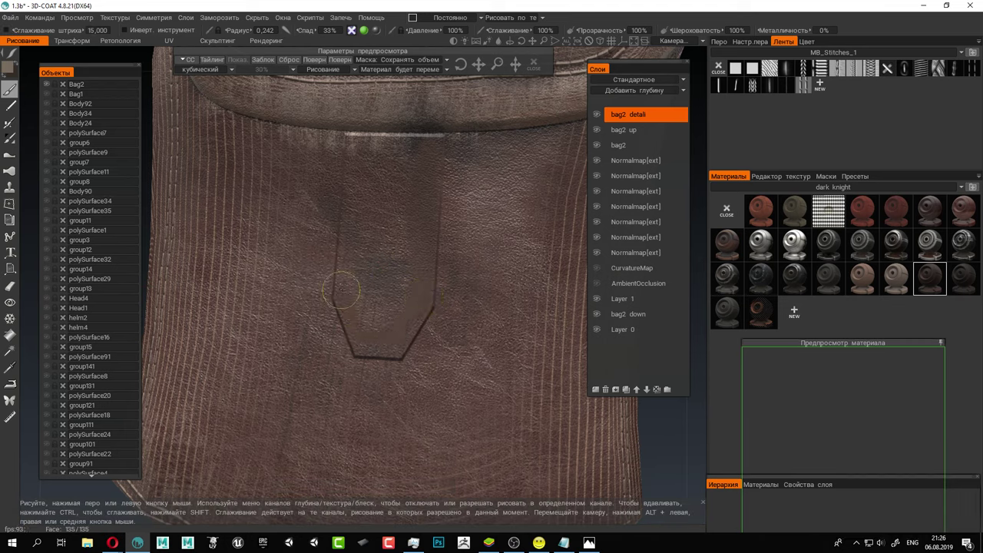
left_click_drag(353, 145, 425, 148)
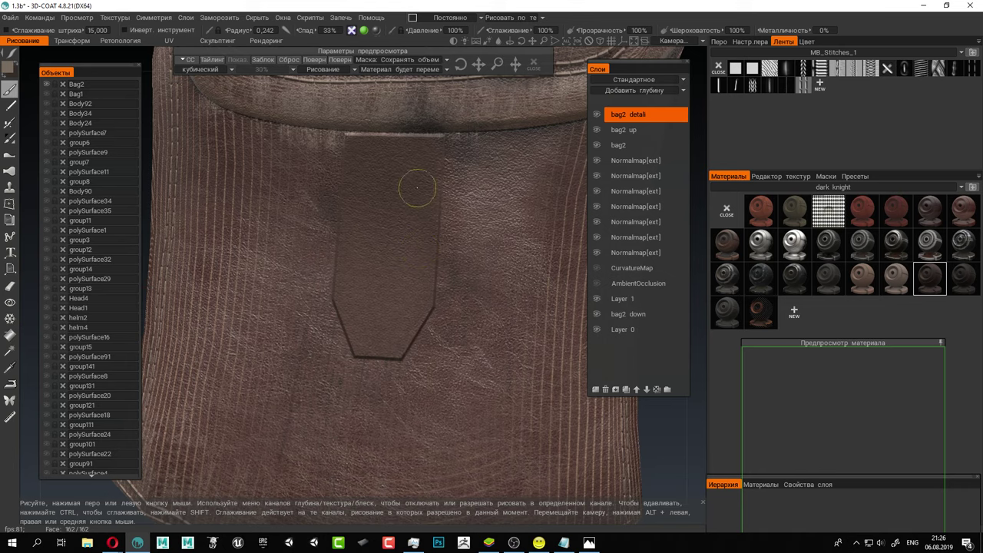
Unhide all faces of the bag and examine how the painted strap sits beneath the metal ring and prong.
right_click_drag(364, 155, 444, 244, "alt")
mouse_move(445, 244)
left_mouse_down("alt")
mouse_move(455, 247)
mouse_move(394, 234)
mouse_move(450, 254)
left_mouse_up("alt")
right_click_drag(450, 253, 425, 279, "alt")
left_click_drag(425, 279, 412, 260, "alt")
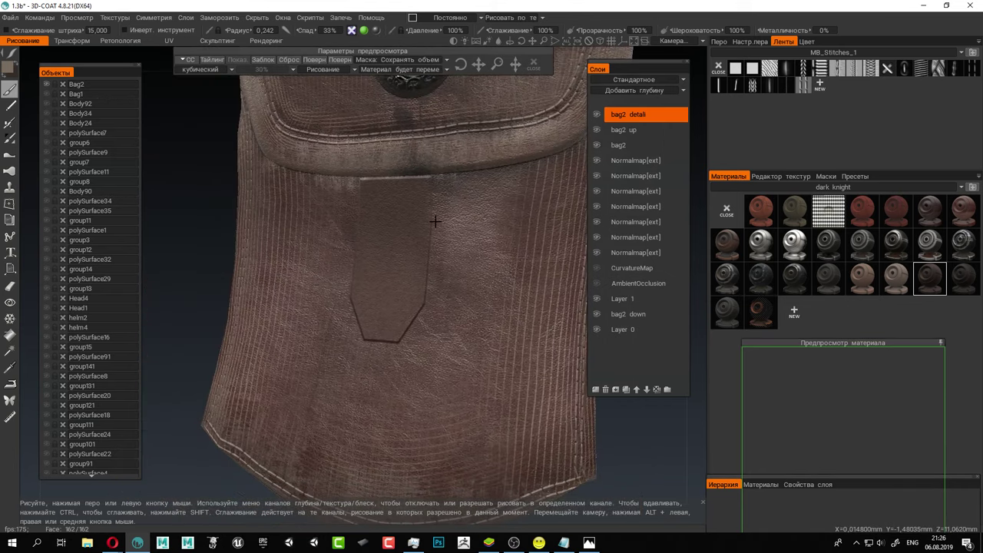
middle_click_drag(435, 221, 442, 254, "alt")
left_click(257, 17)
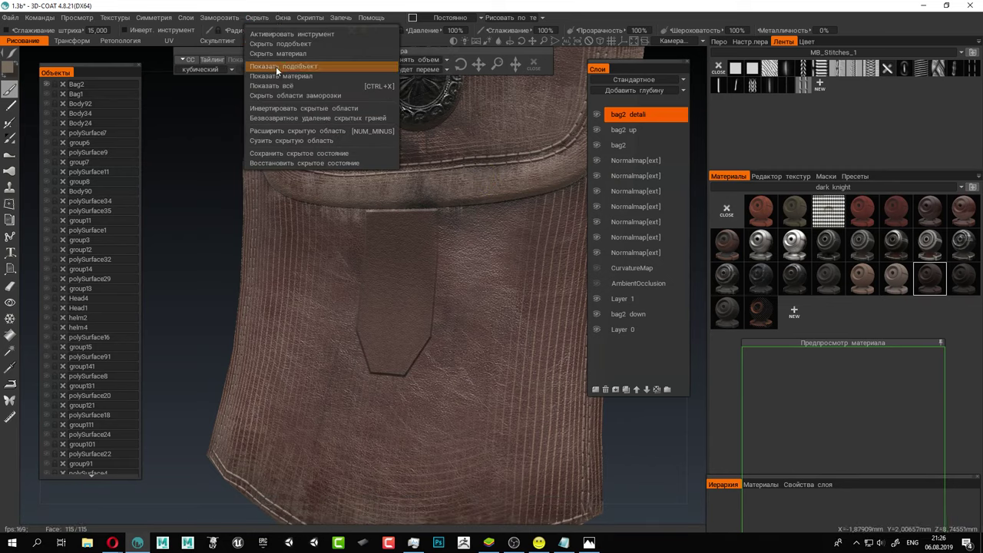
left_click(272, 86)
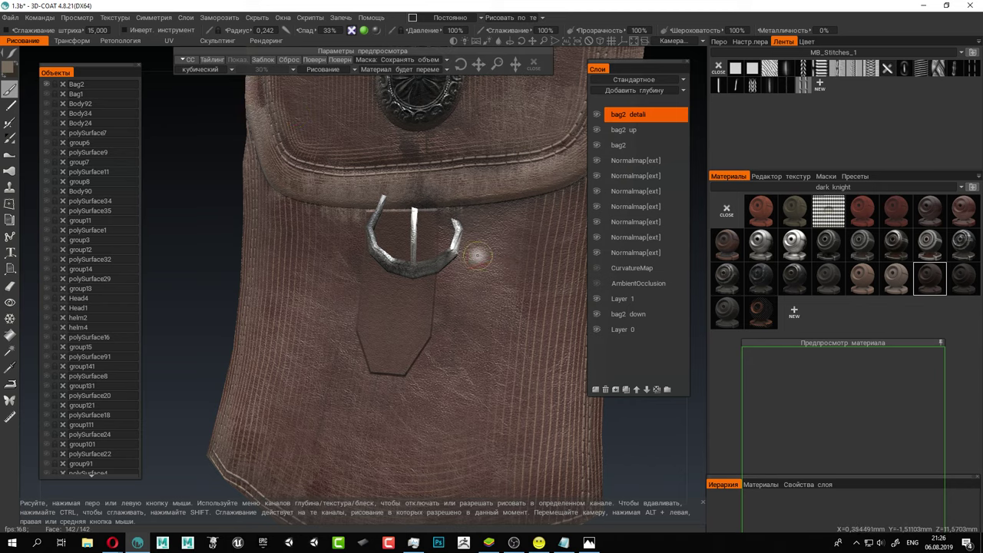
middle_click_drag(478, 255, 428, 243, "alt")
left_click_drag(428, 243, 396, 203, "alt")
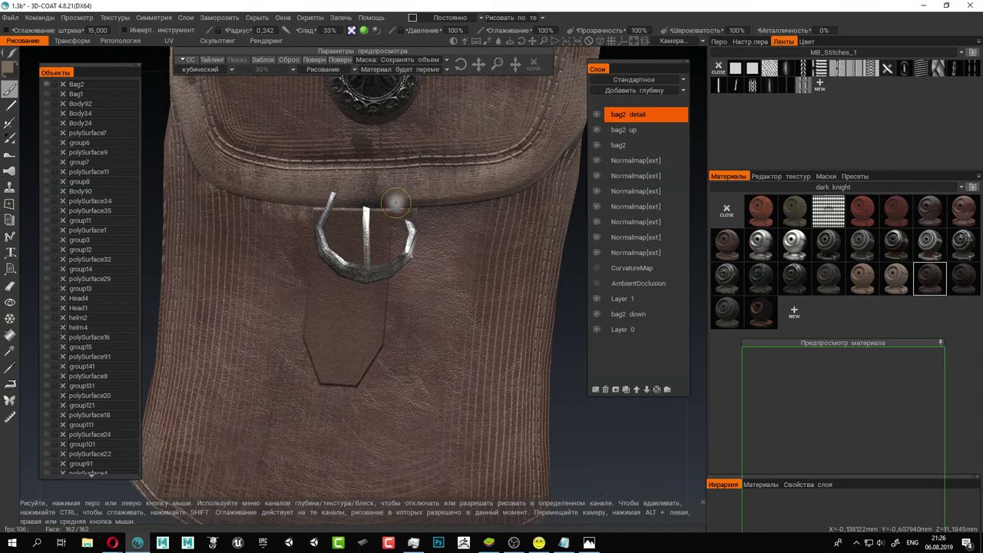
scroll(428, 263, "up", 3)
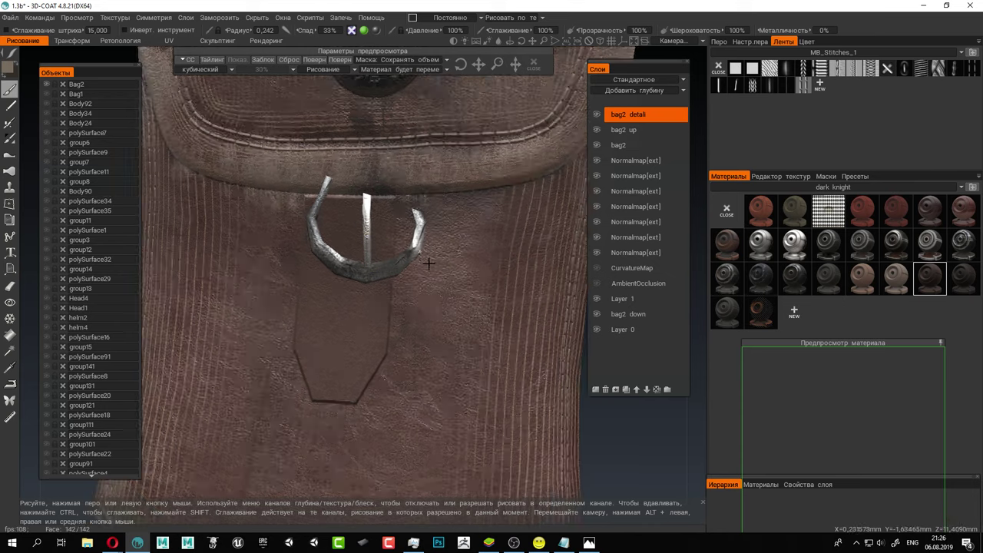
middle_click_drag(428, 261, 430, 244, "alt")
left_click_drag(430, 245, 435, 246, "alt")
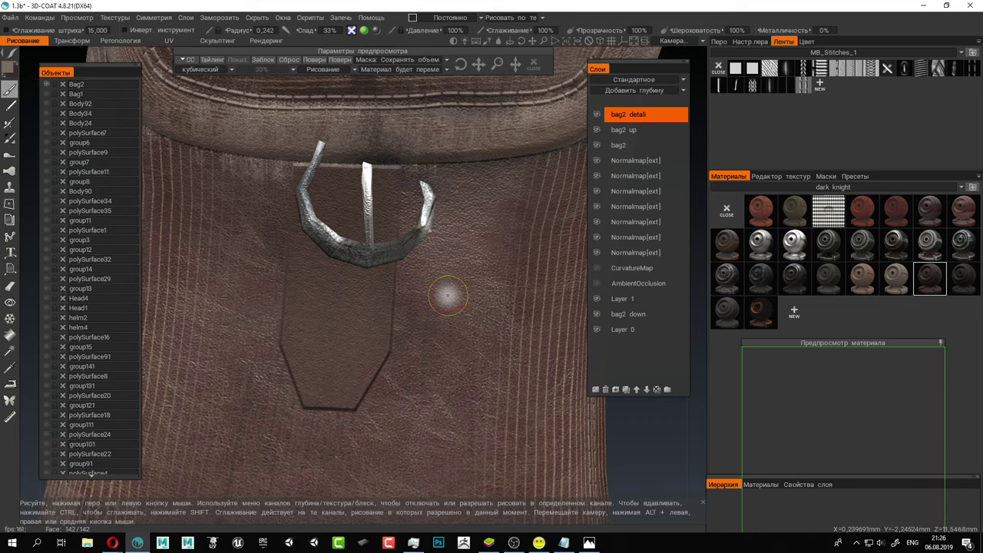
left_click_drag(431, 278, 439, 285, "alt")
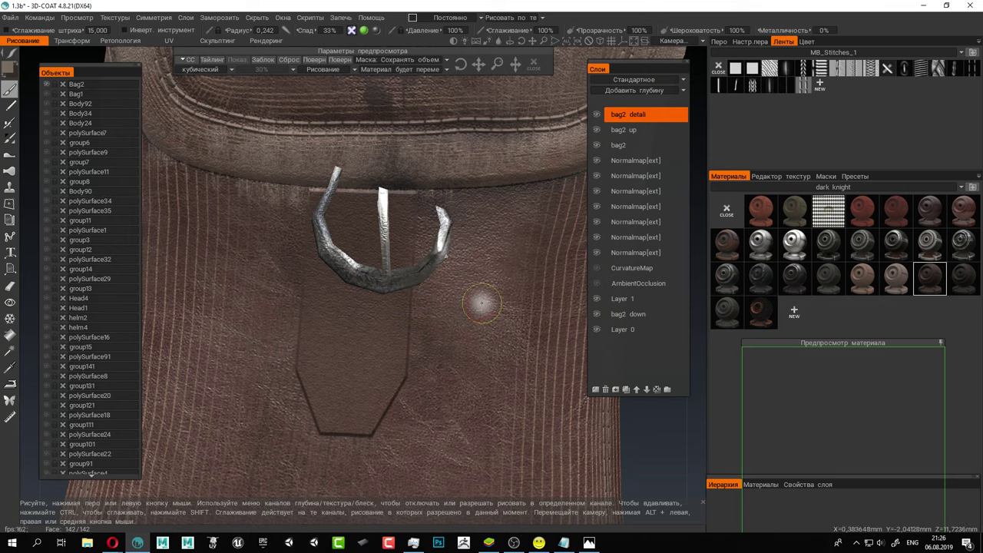
Undo the strap's leather and outline, and mark red reference dots below the flap near the ring's ends with a brush radius of 0.077.
key("ctrl+z")
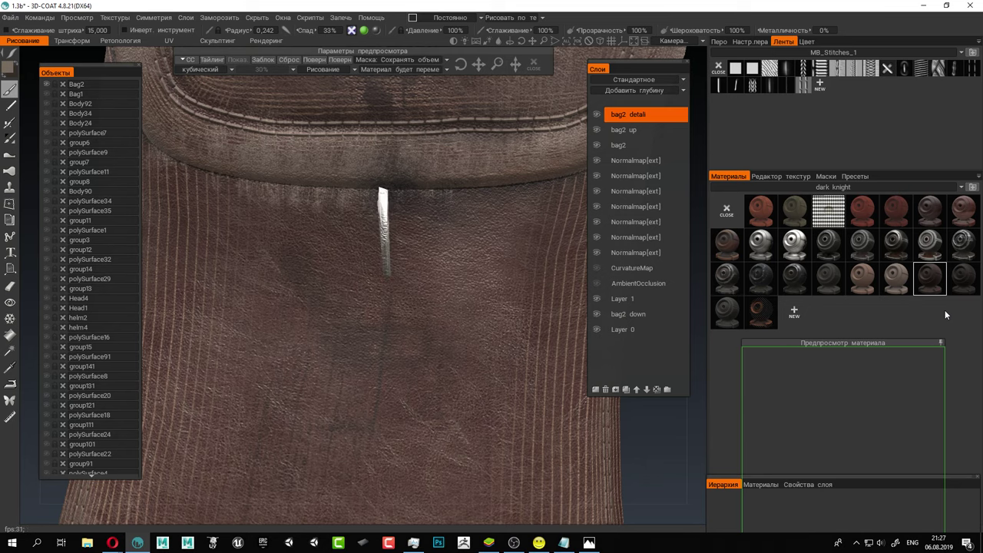
key("ctrl+z")
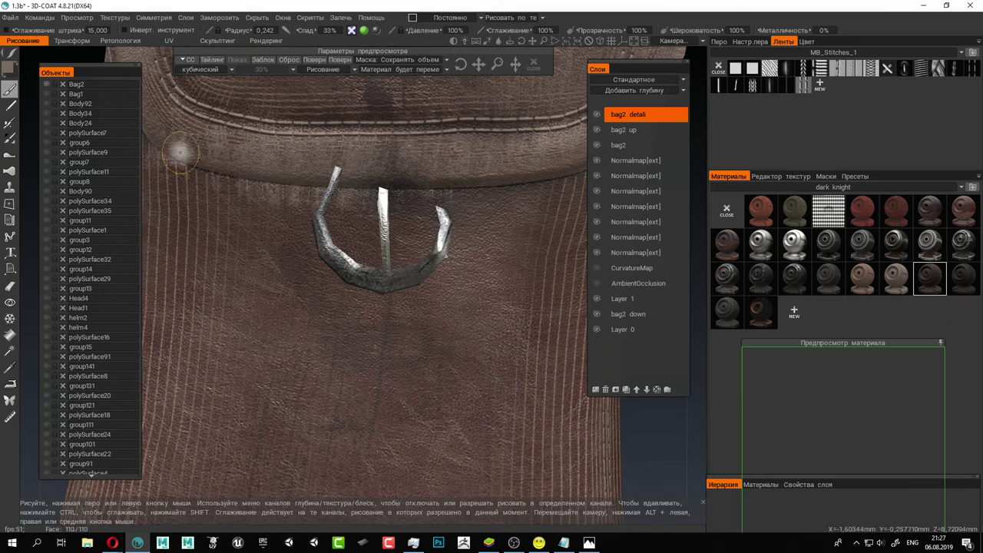
mouse_move(9, 67)
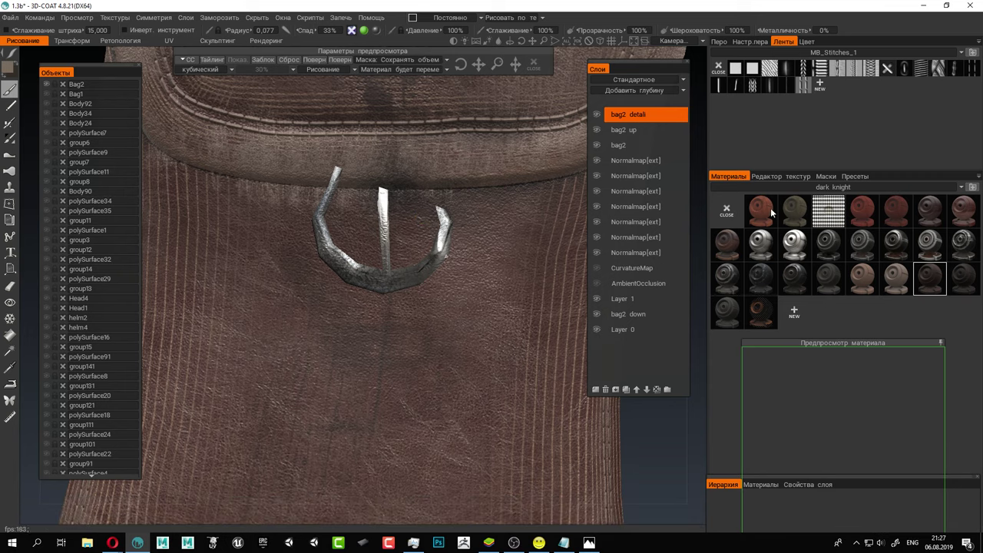
mouse_move(765, 212)
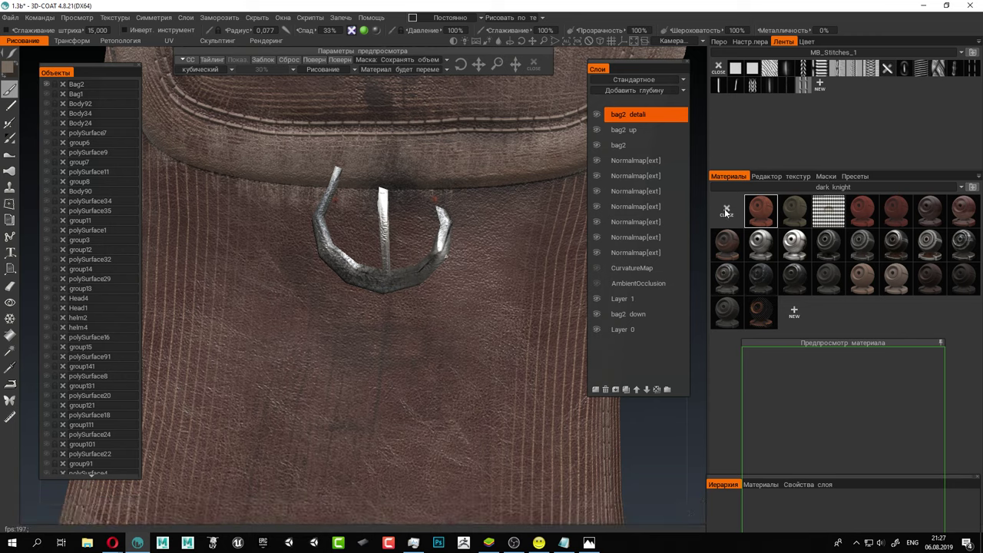
Hide the prong and the metal ring by brushing over their UV islands with the Hide tool.
left_click(788, 176)
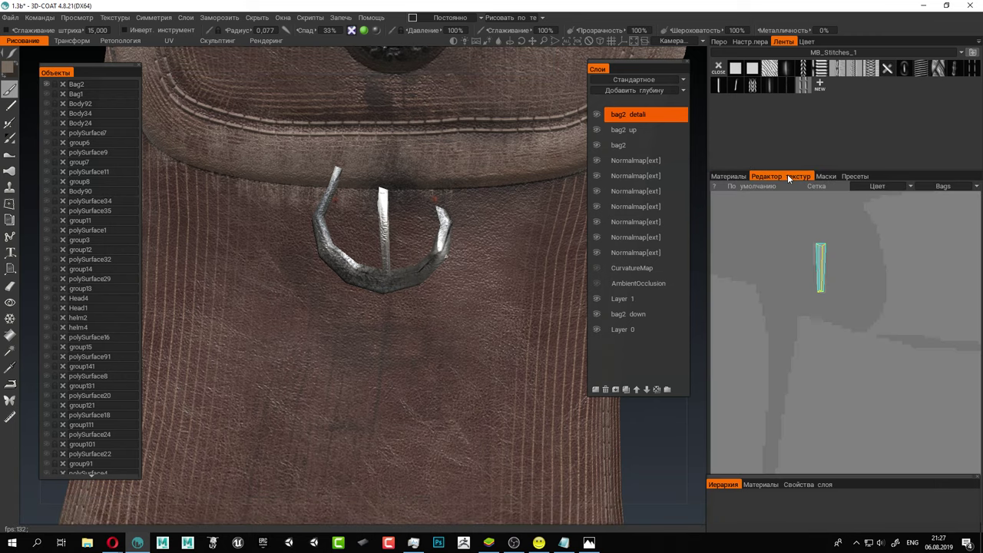
left_click(13, 303)
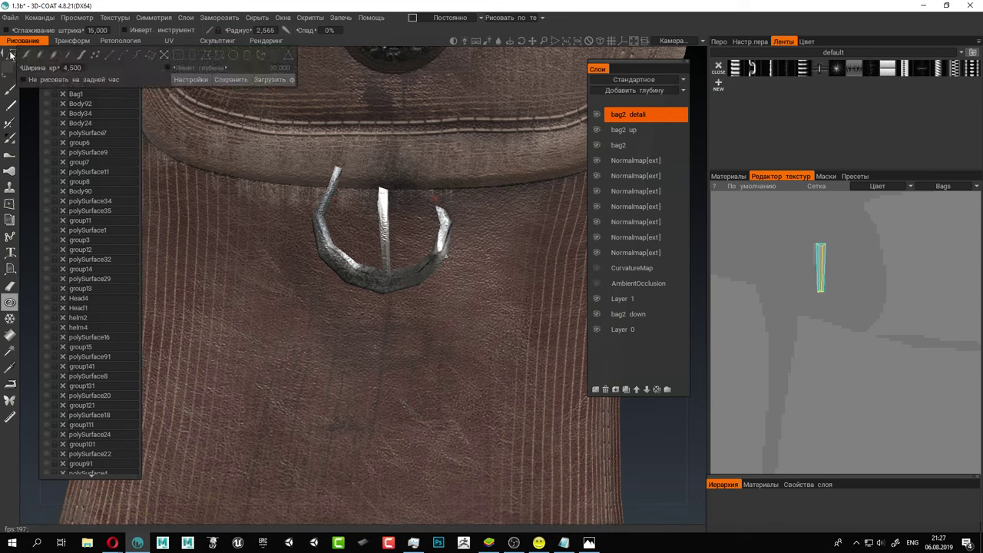
left_click(35, 59)
left_click(821, 268)
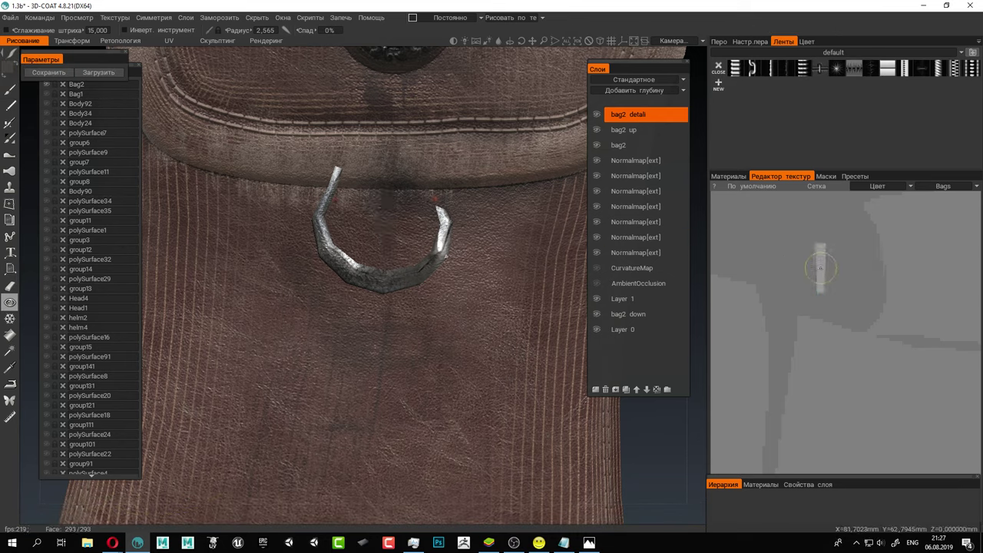
middle_click_drag(800, 320, 839, 183)
scroll(856, 334, "down", 3)
middle_click_drag(858, 336, 875, 200)
left_click_drag(837, 274, 793, 339)
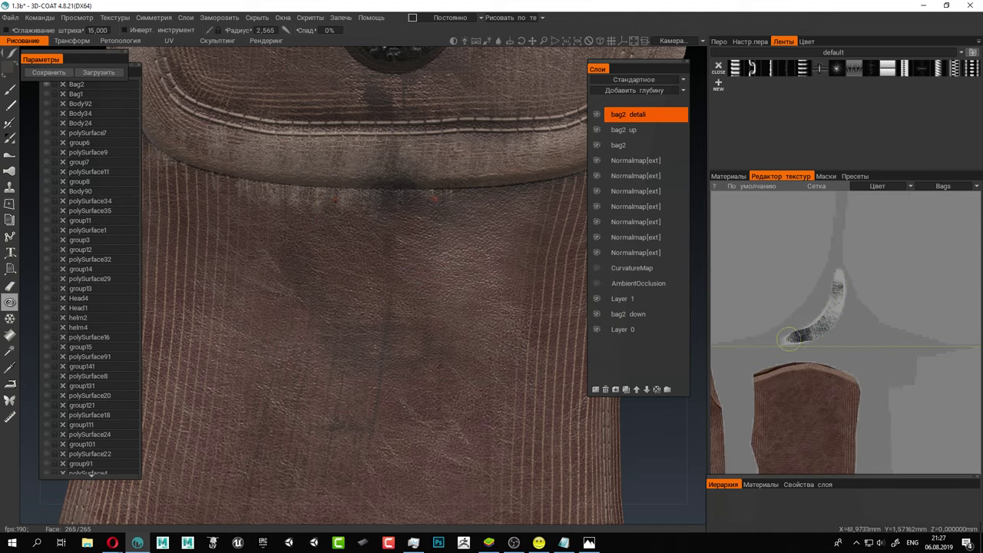
scroll(413, 189, "up", 2)
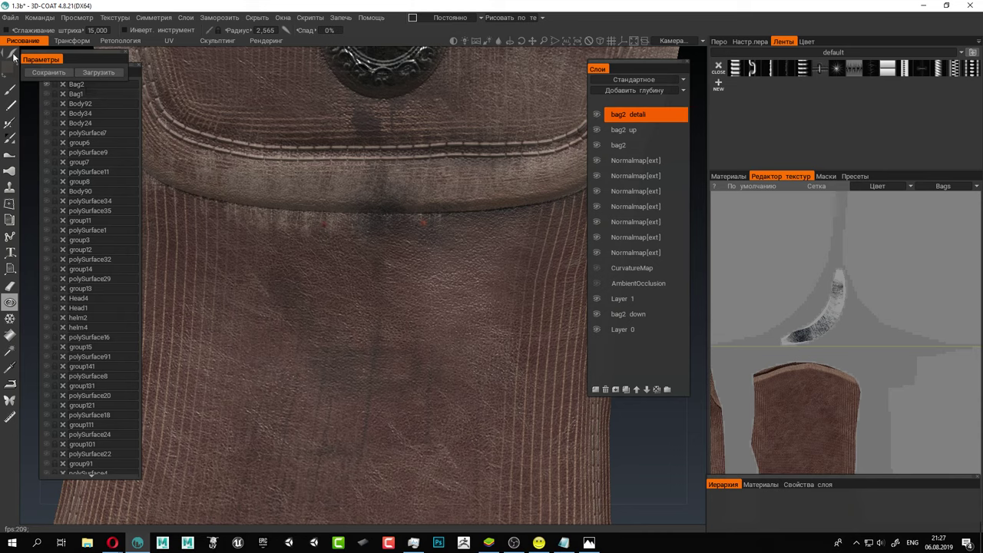
Engrave a closed strap outline with a tapered lower end between the red marks, using straight segments, depth only and a radius of 0.077.
mouse_move(11, 55)
left_click(207, 52)
left_click(24, 55)
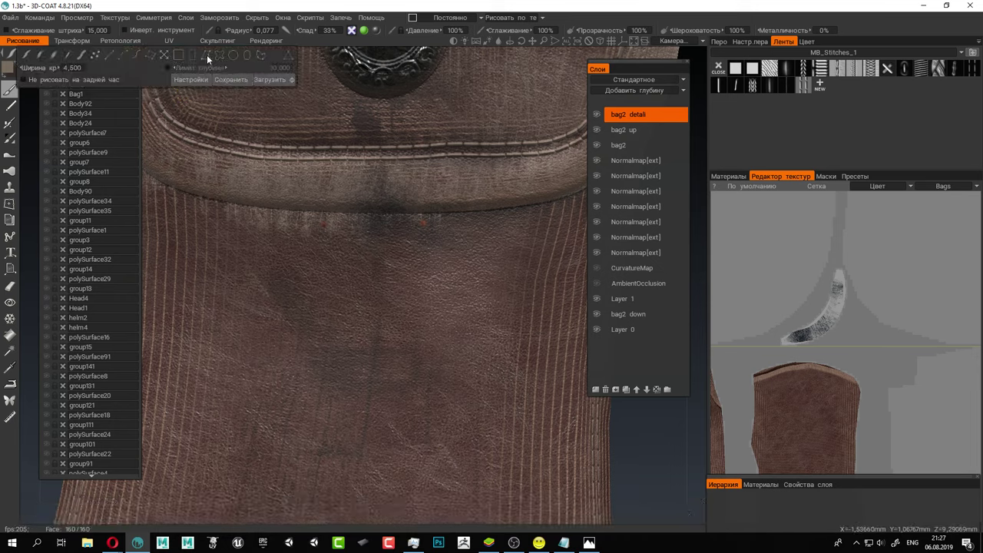
mouse_move(361, 32)
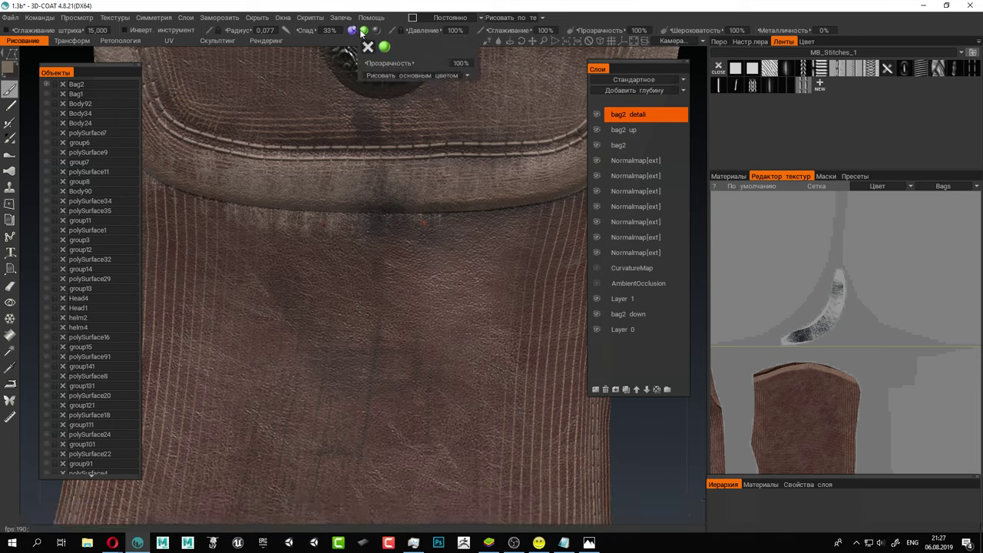
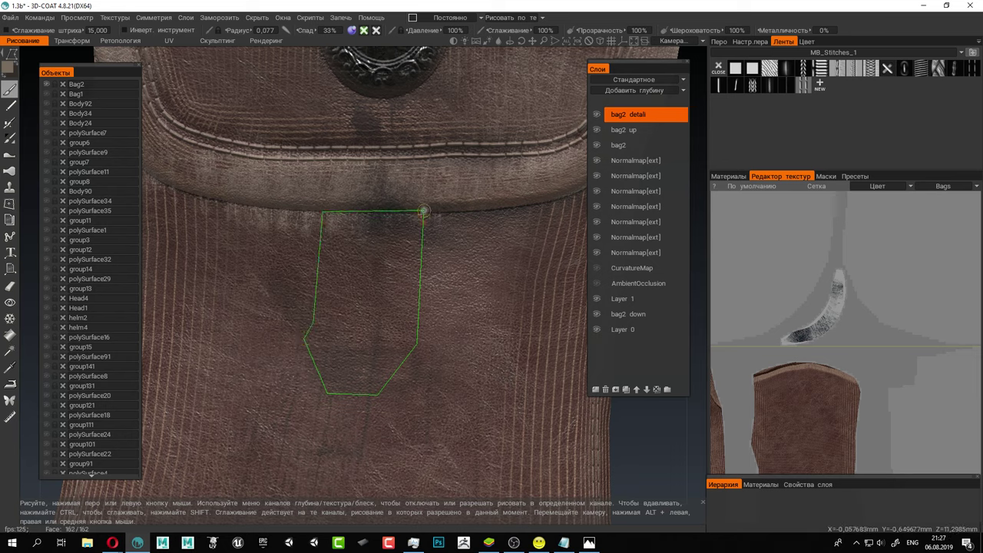
left_click(423, 212)
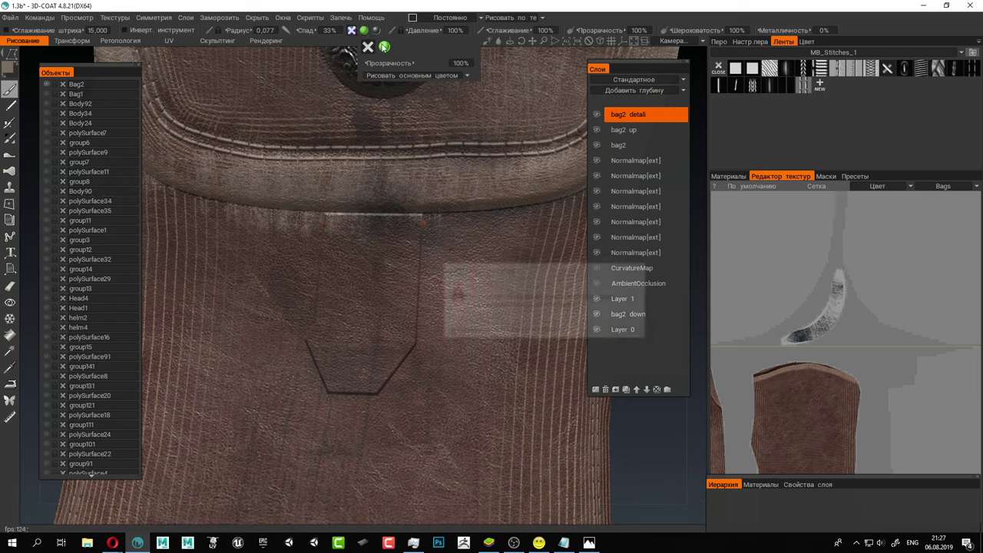
Fill the strap outline with the dark knight set's dark brown leather, painting without depth at a brush radius of 0.230.
left_click(727, 178)
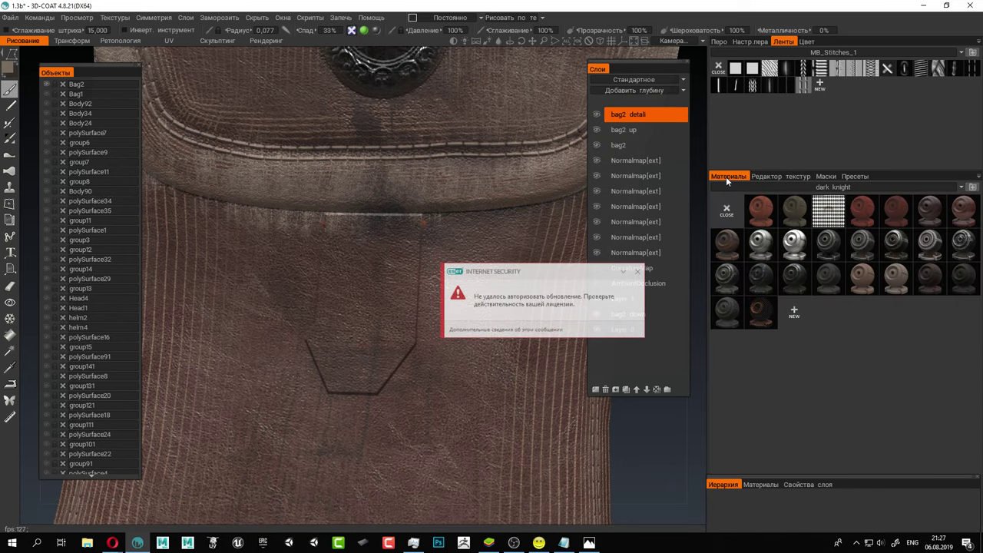
left_click(930, 278)
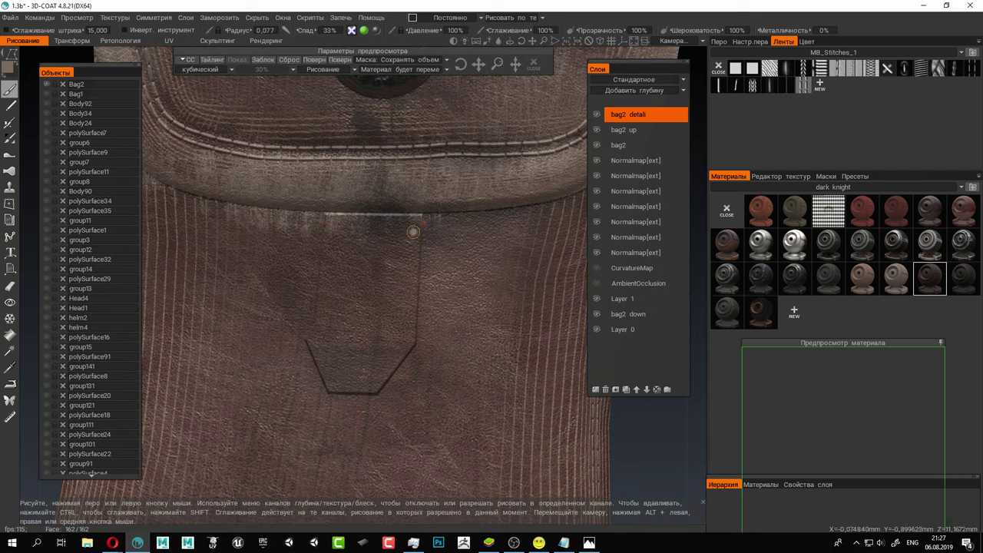
right_click_drag(377, 248, 408, 248)
left_click_drag(401, 231, 399, 285)
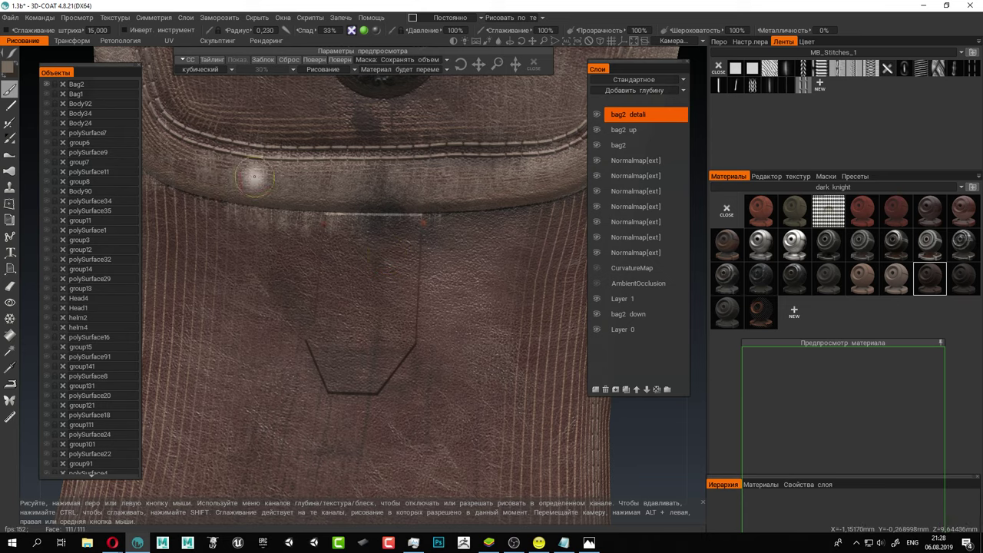
left_click(23, 80)
scroll(380, 300, "down", 5)
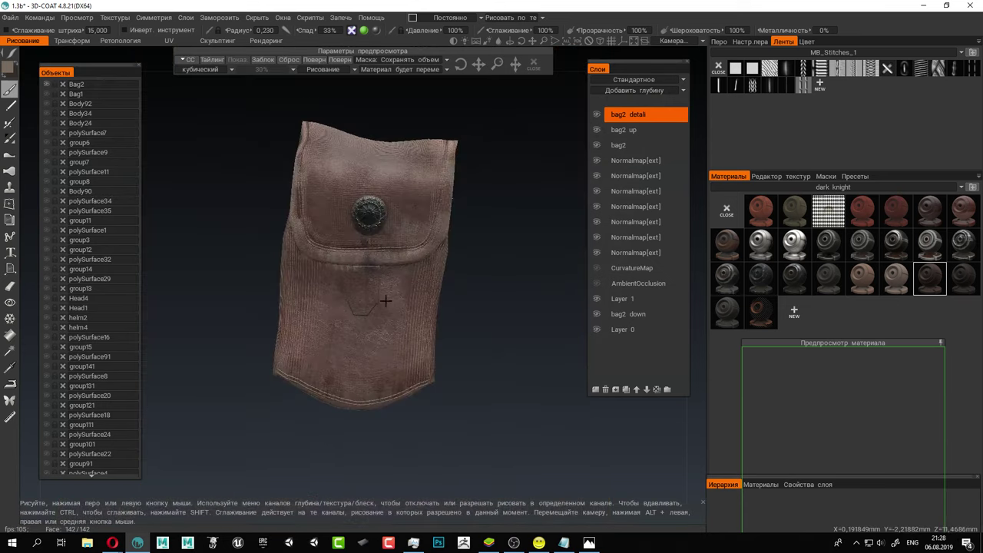
mouse_move(382, 299)
left_mouse_down("alt")
mouse_move(142, 276)
mouse_move(507, 307)
mouse_move(460, 299)
left_mouse_up("alt")
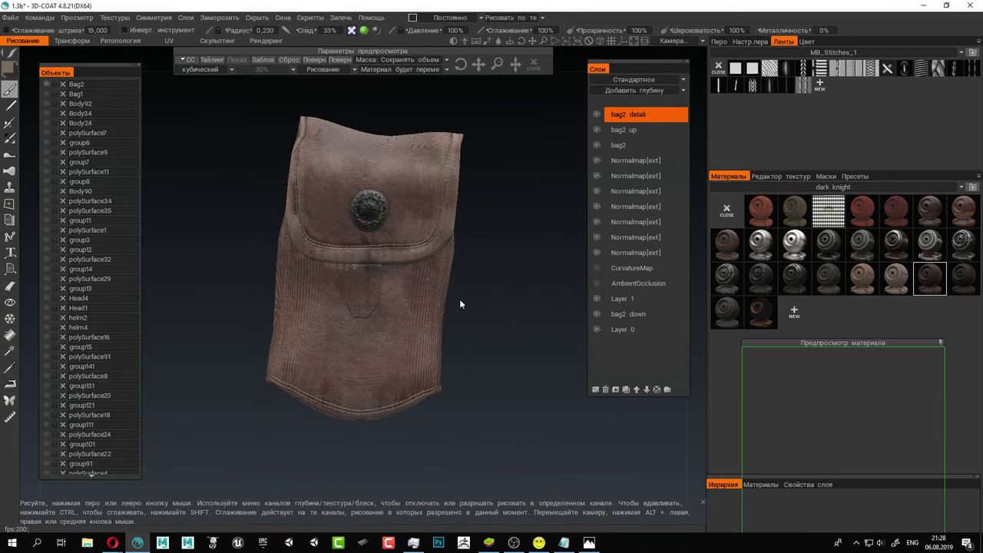
scroll(322, 265, "up", 6)
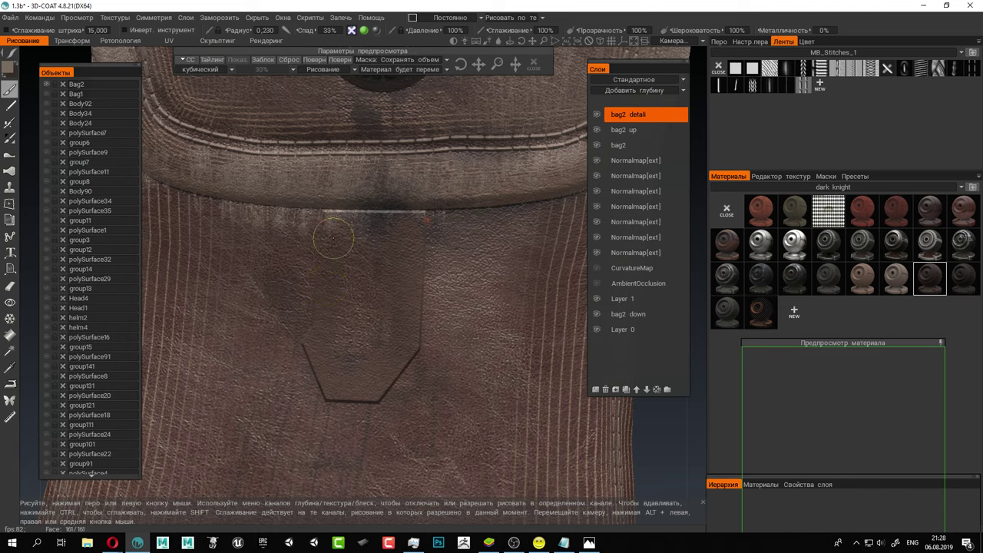
left_click_drag(333, 219, 405, 222)
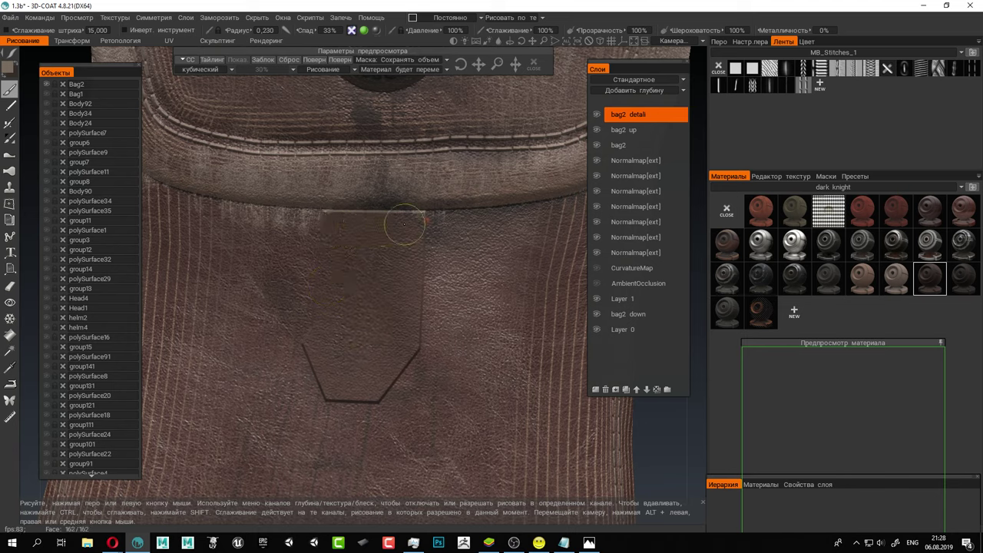
Unhide all faces to bring back the metal ring and prong, and view them over the painted strap.
left_click(219, 17)
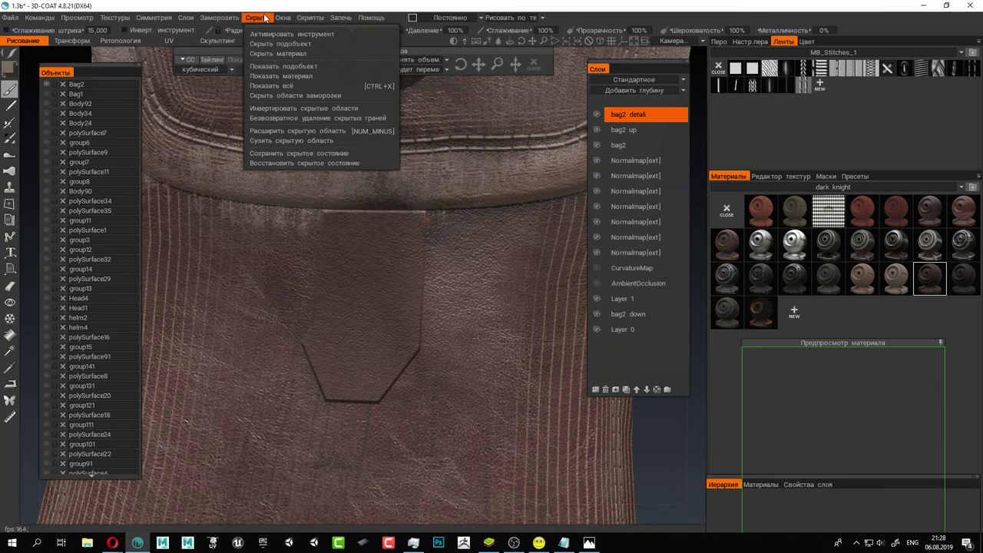
mouse_move(285, 19)
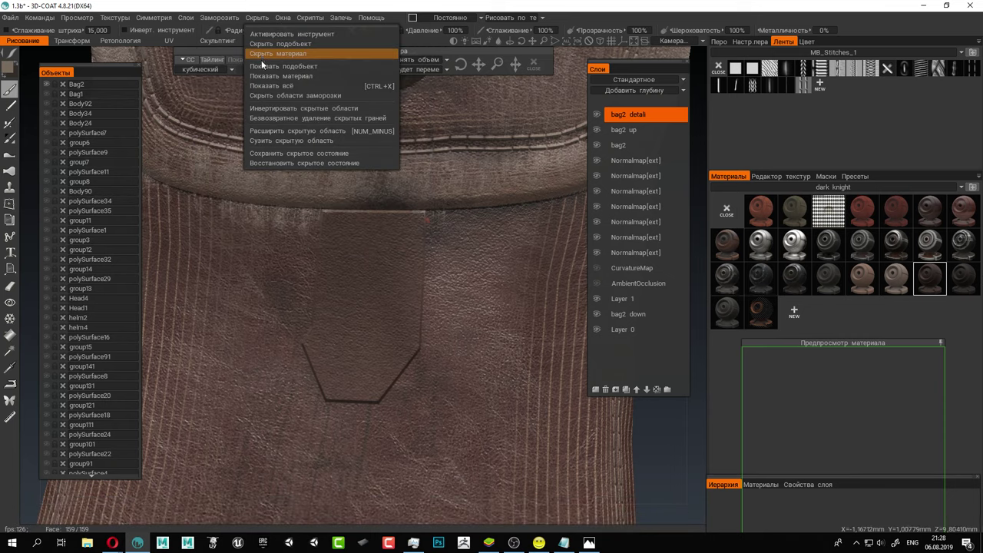
left_click(266, 87)
left_click_drag(481, 262, 474, 219, "alt")
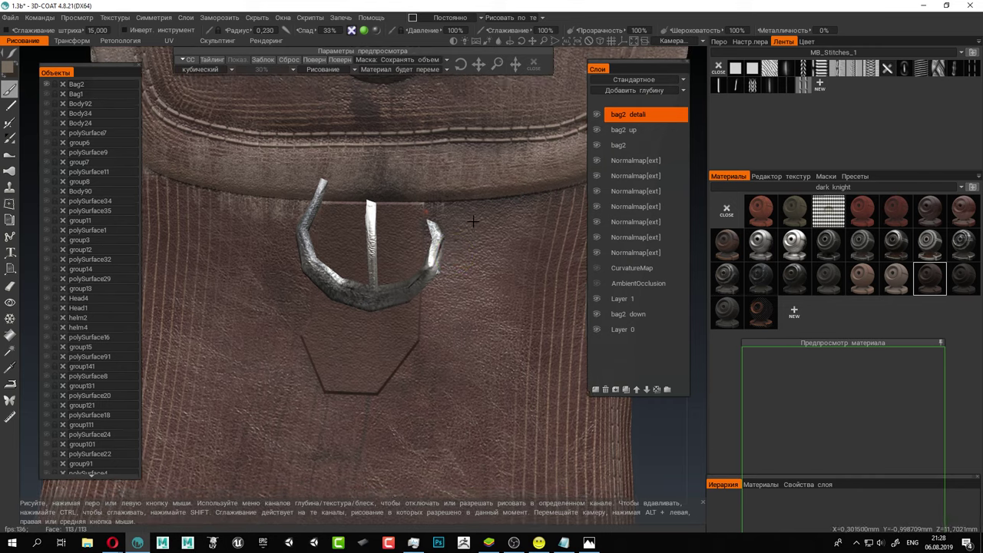
Select the dark knight set's light beige leather and a scratchy brush alpha, checking the leather's preview over the strap and ring.
right_click_drag(474, 220, 452, 230, "alt")
left_click_drag(451, 230, 433, 244, "alt")
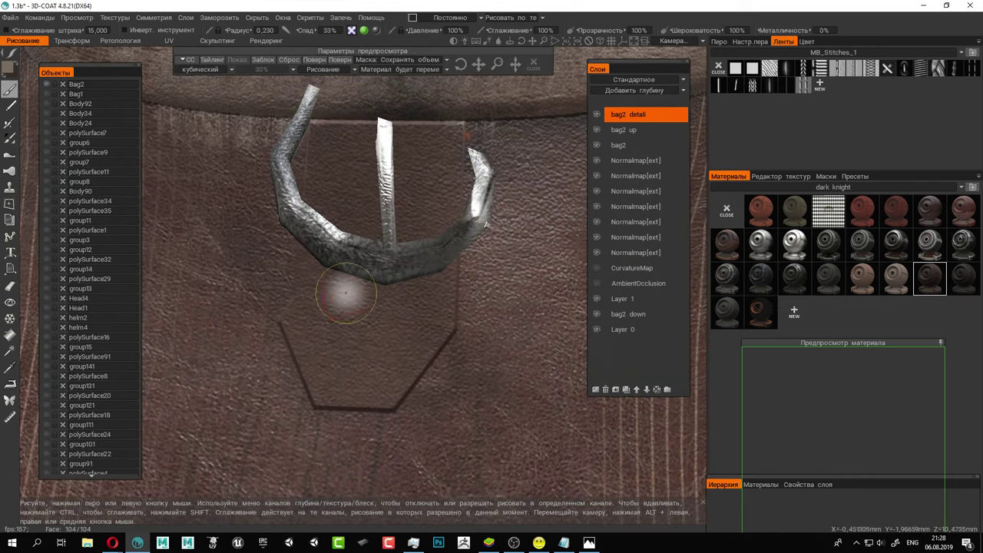
left_click(861, 277)
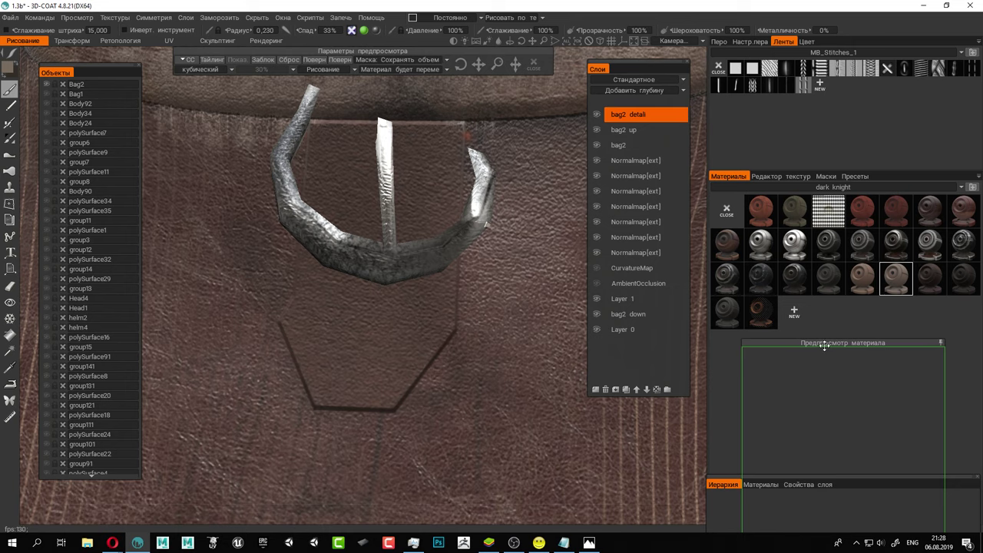
left_click_drag(823, 345, 384, 171)
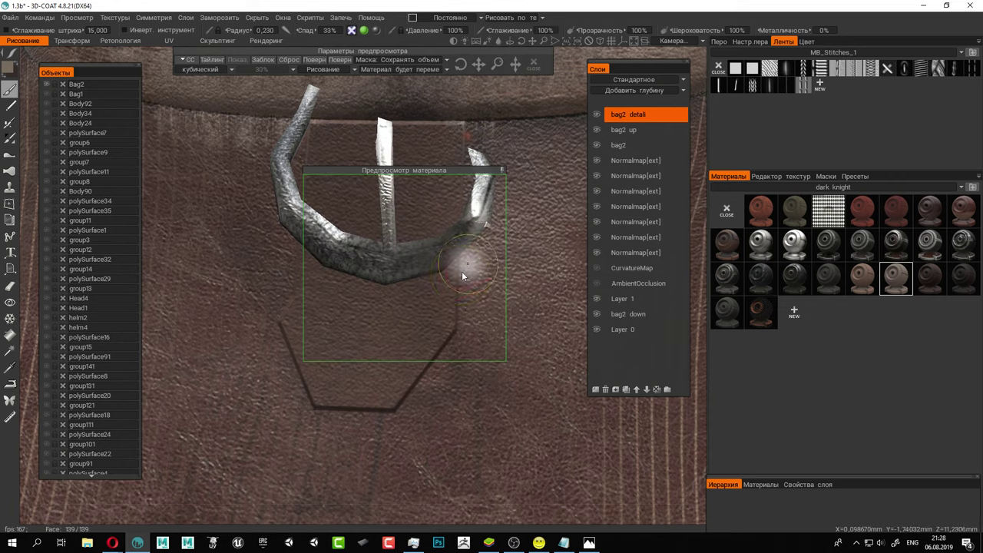
mouse_move(497, 66)
left_mouse_down()
mouse_move(513, 70)
mouse_move(497, 67)
left_mouse_up()
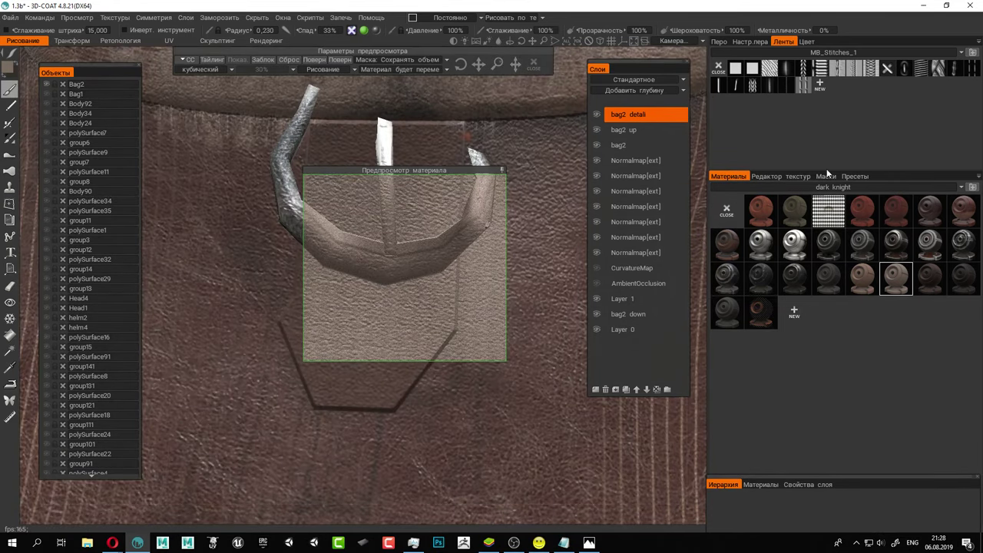
left_click(721, 43)
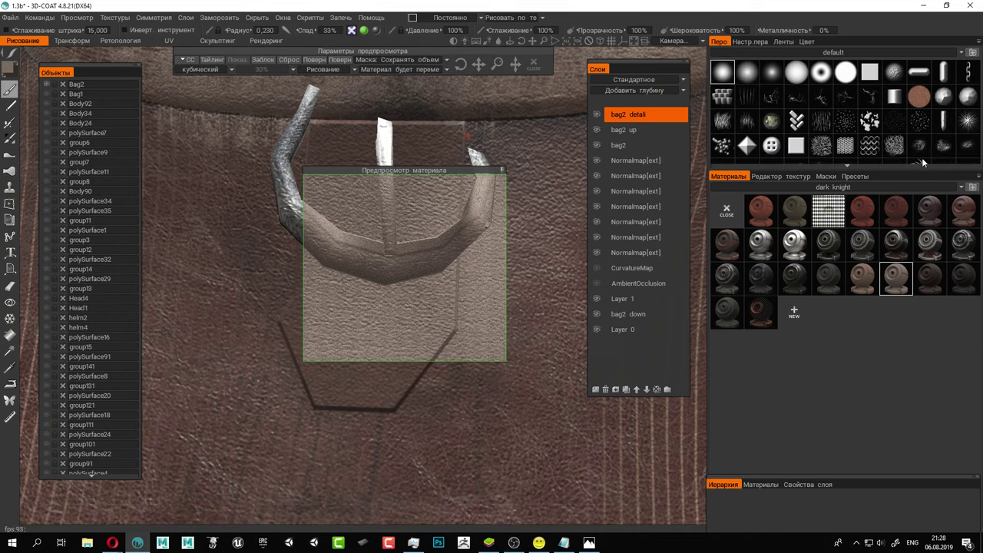
scroll(937, 138, "down", 2)
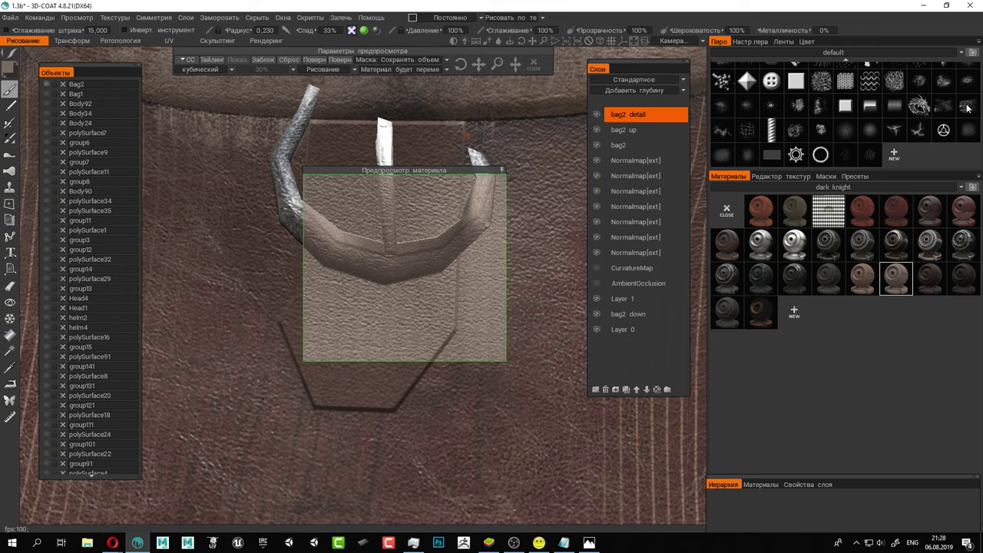
left_click(971, 108)
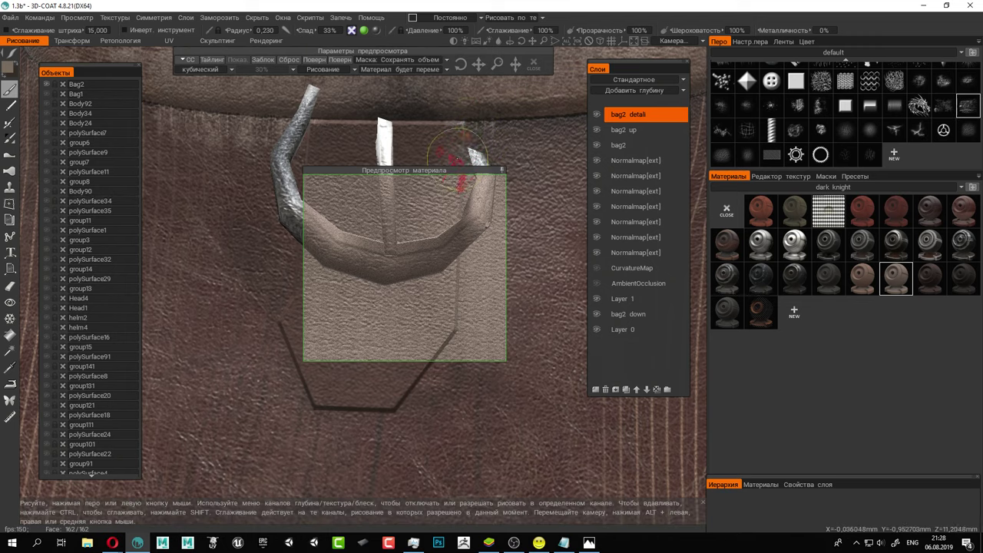
left_click_drag(443, 170, 820, 343)
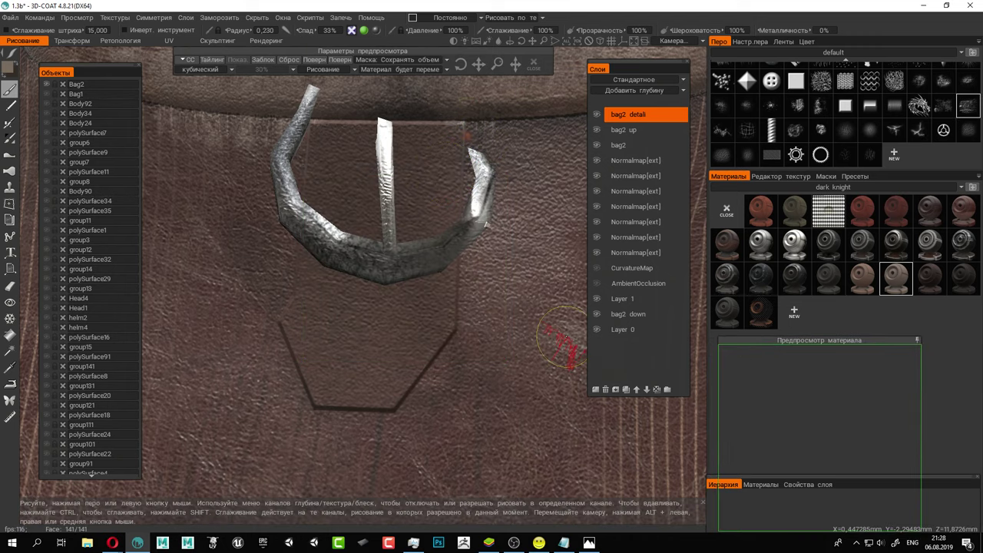
Paint light worn patches on the strap under the ring and along its slanted edge, without depth, at brush radii of 0.230 and 0.111.
mouse_move(434, 302)
left_mouse_down("alt")
mouse_move(434, 289)
mouse_move(461, 295)
mouse_move(459, 282)
left_mouse_up("alt")
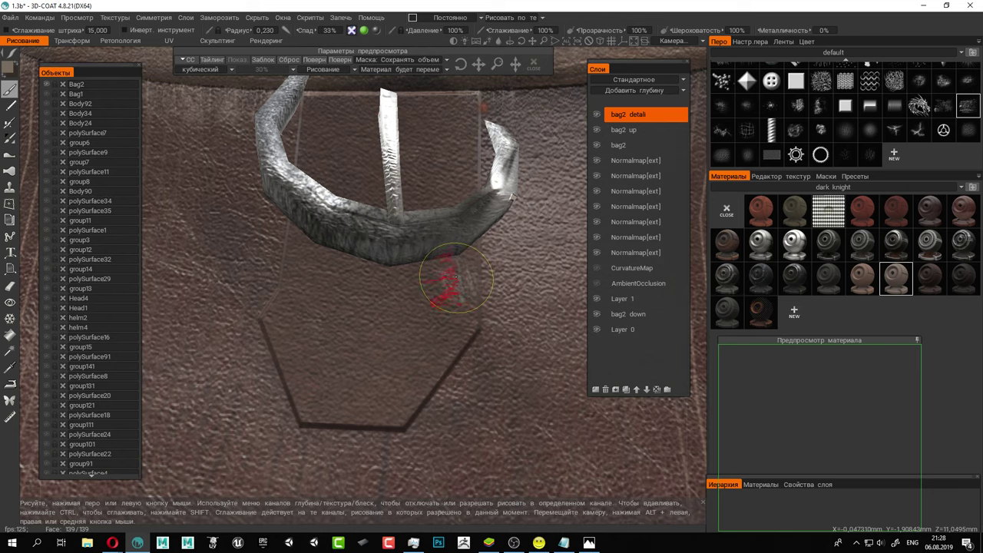
left_click_drag(462, 271, 420, 278)
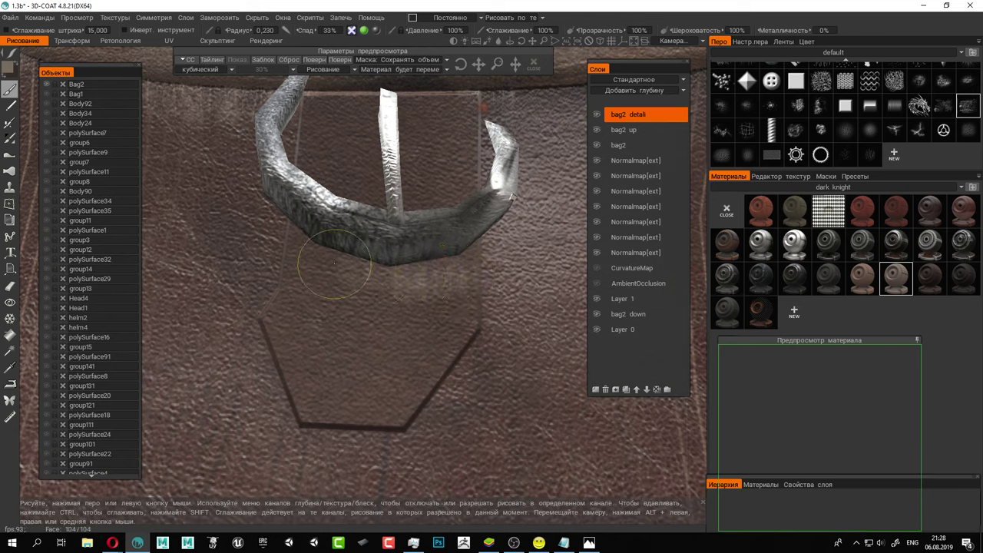
mouse_move(308, 247)
left_mouse_down()
mouse_move(297, 239)
mouse_move(314, 244)
left_mouse_up()
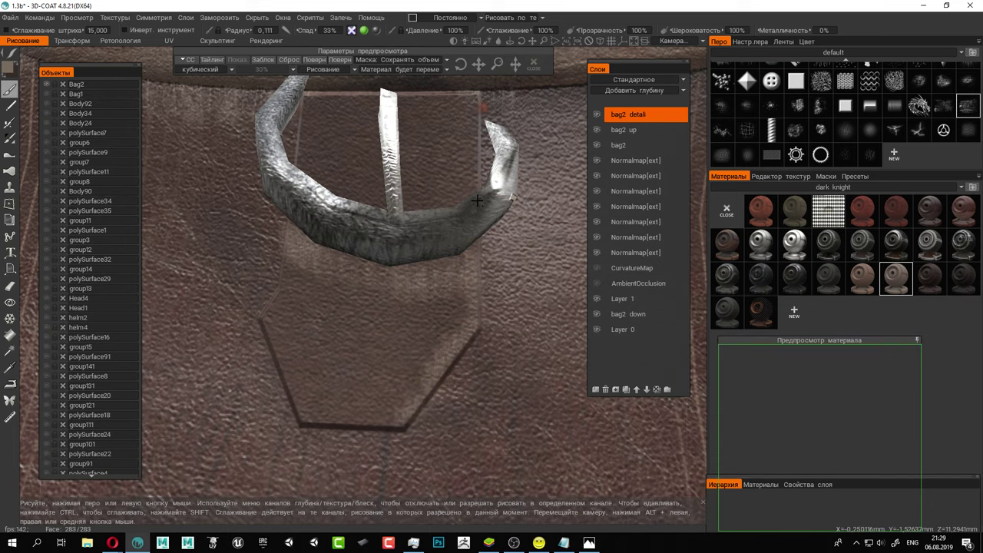
left_click_drag(477, 200, 452, 221, "alt")
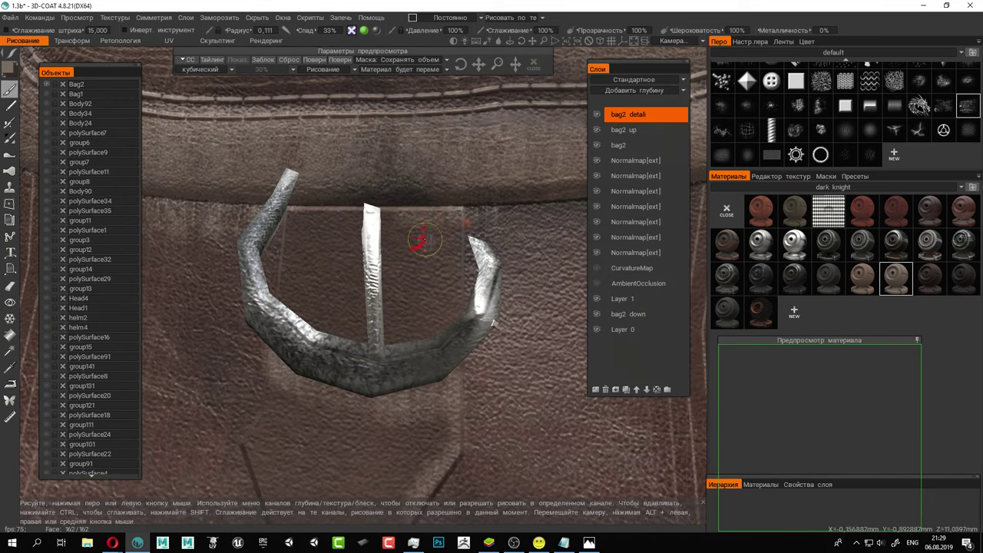
left_click_drag(388, 285, 389, 326)
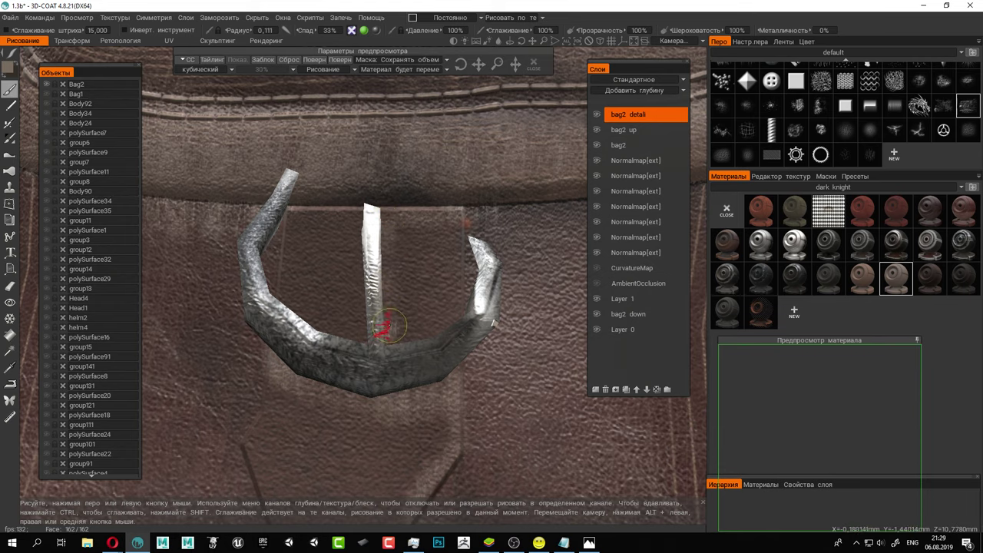
right_click_drag(403, 326, 435, 319)
right_click_drag(473, 402, 414, 381, "alt")
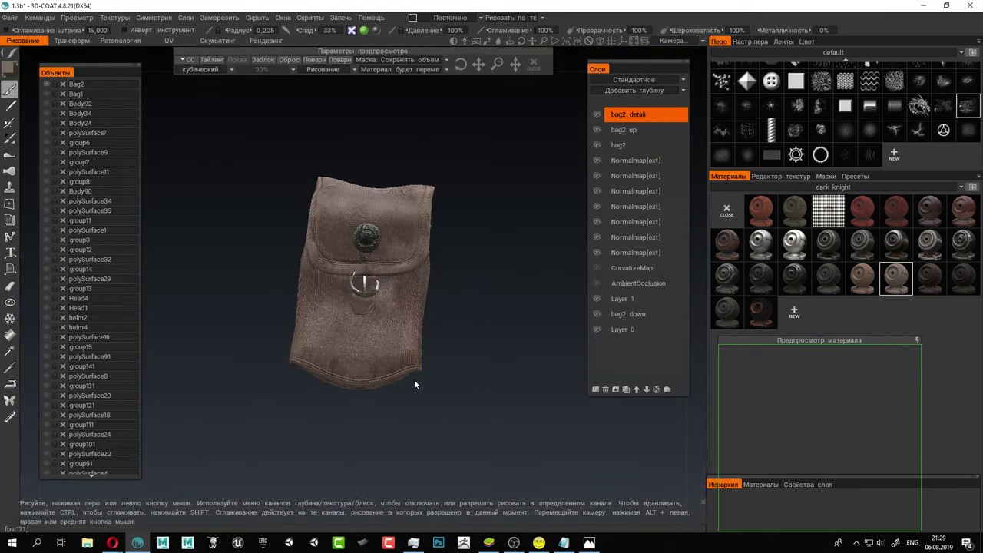
mouse_move(414, 381)
left_mouse_down("alt")
mouse_move(414, 400)
mouse_move(409, 383)
left_mouse_up("alt")
scroll(392, 307, "up", 8)
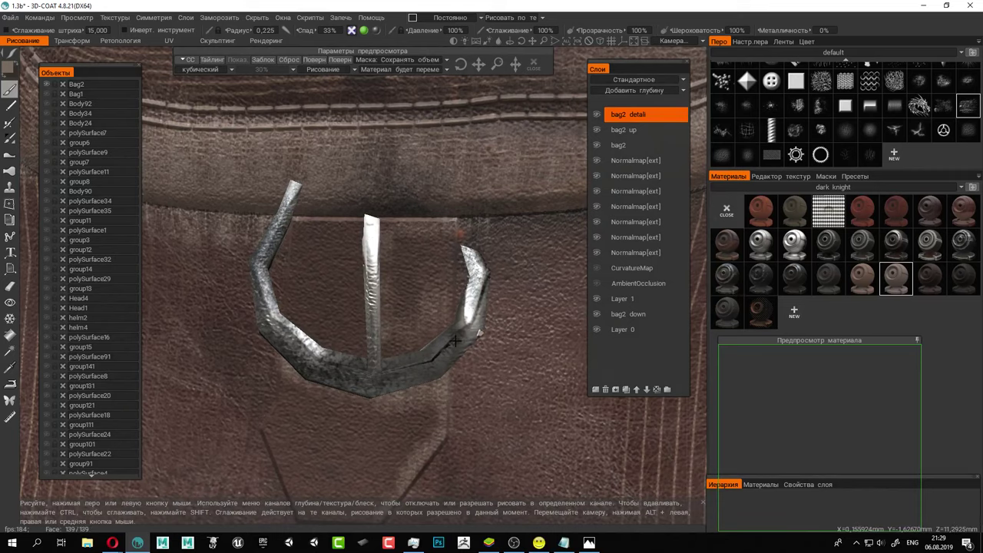
scroll(421, 304, "down", 4)
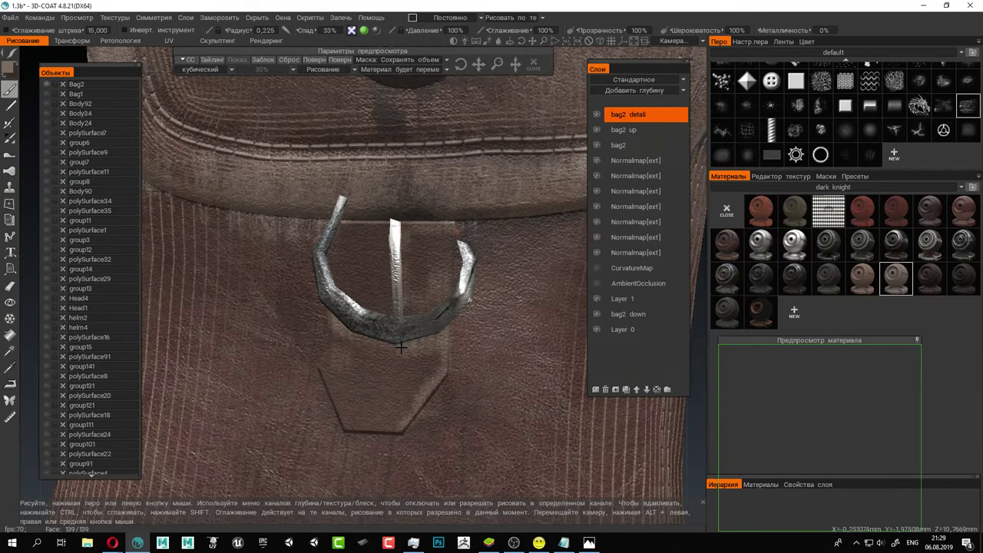
middle_click_drag(491, 368, 501, 314, "alt")
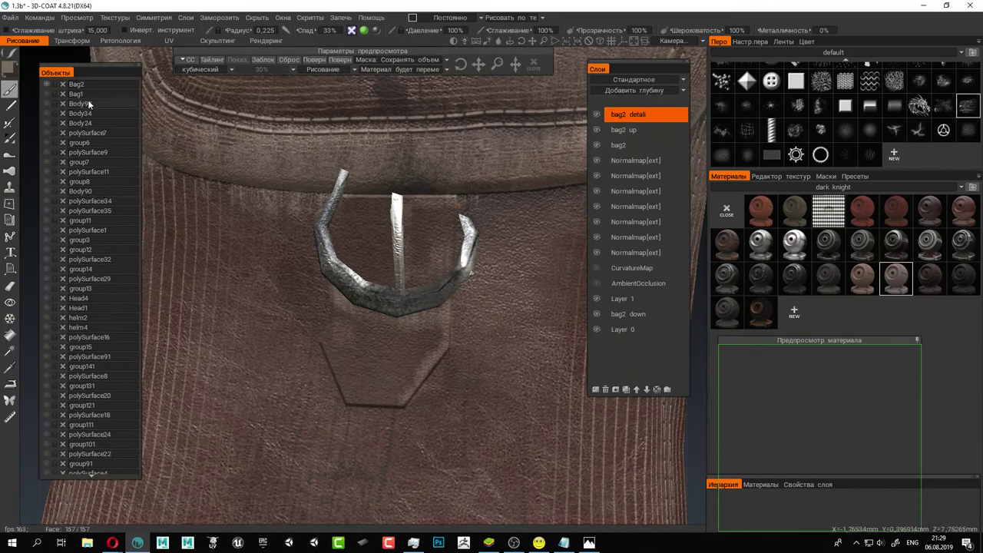
Engrave two round holes in the strap, below the ring and beside the prong, using the ball brush without material, depth only, radius 0.135.
mouse_move(10, 53)
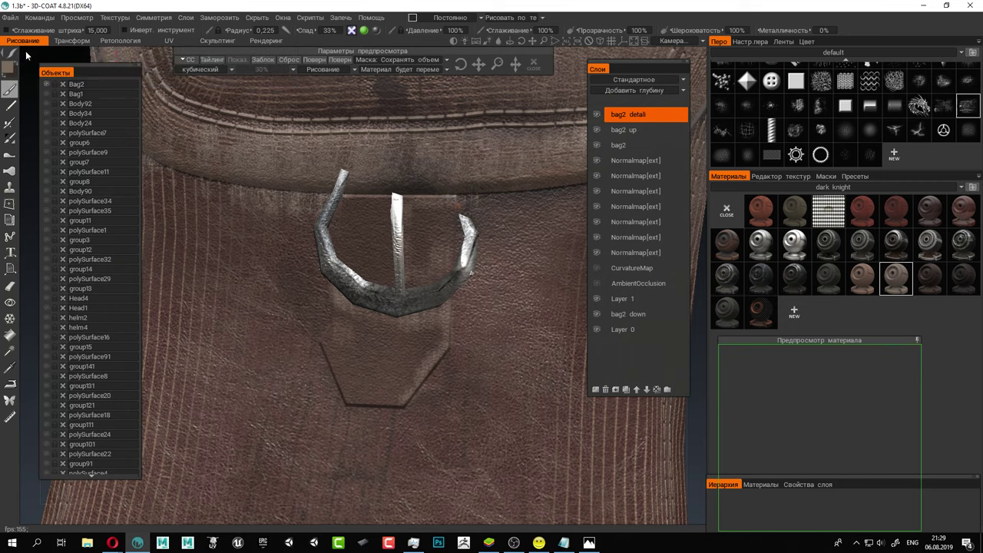
scroll(725, 98, "up", 2)
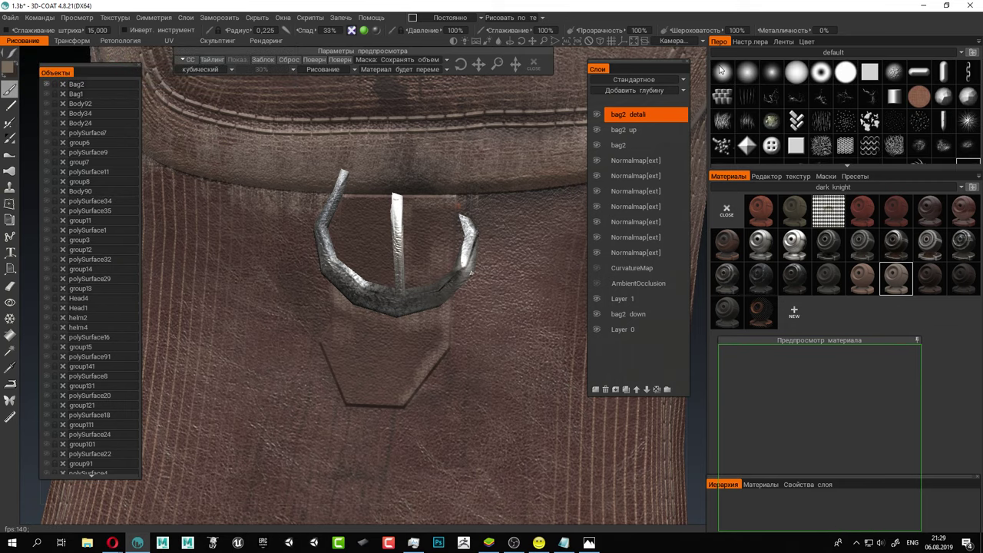
left_click(734, 207)
scroll(405, 339, "down", 5)
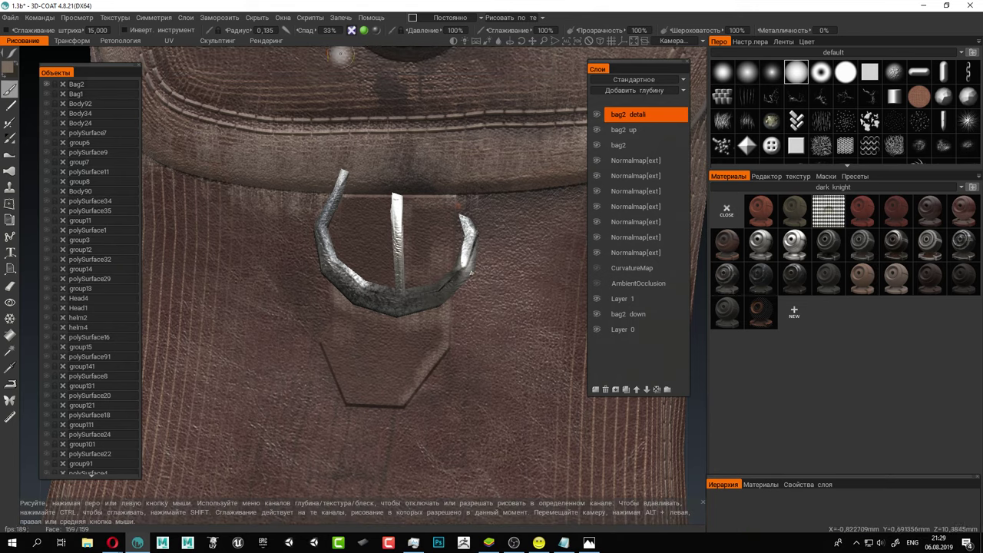
left_click(352, 30)
left_click(364, 30)
left_click(377, 30)
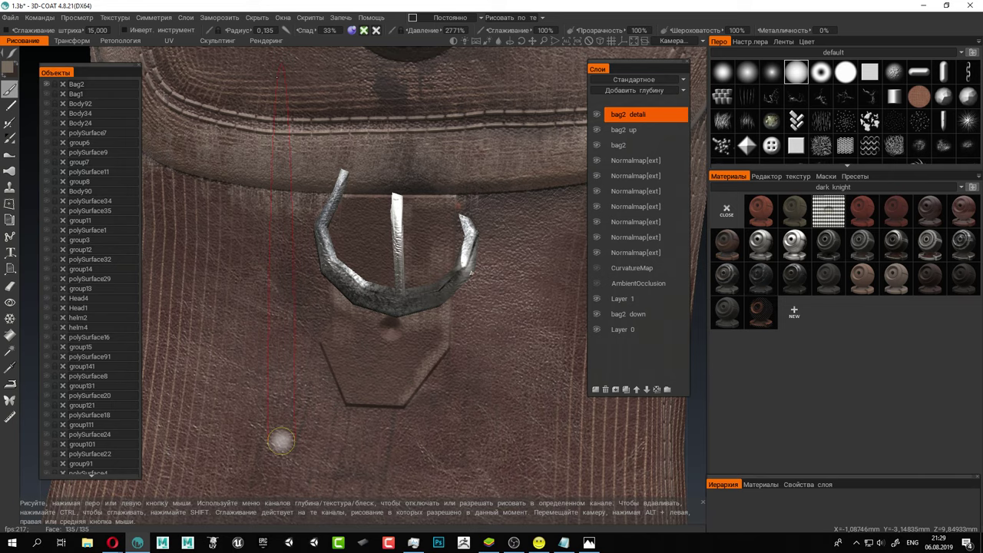
left_click(391, 330, "ctrl")
right_click_drag(395, 268, 413, 269, "alt")
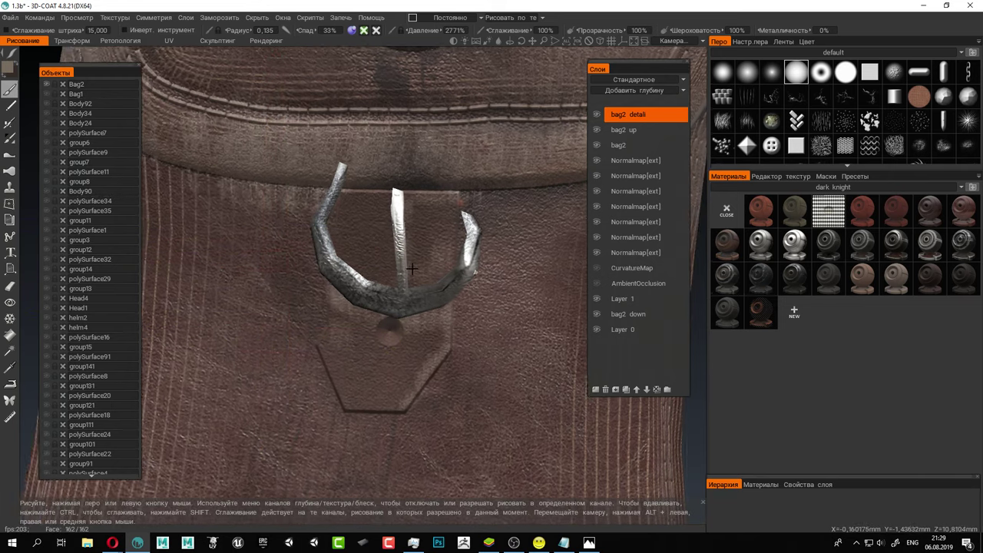
left_click_drag(411, 269, 412, 255, "alt")
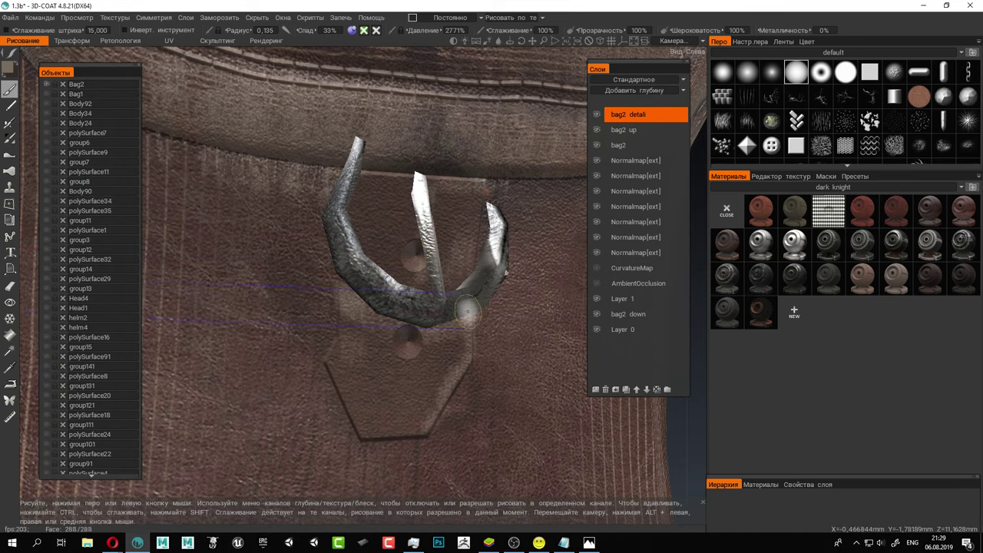
Darken the strap's two holes with the dark knight set's near-black material, painting without depth at brush radii of 0.135 and 0.115.
right_click_drag(520, 329, 485, 316, "alt")
left_click_drag(484, 315, 369, 308, "alt")
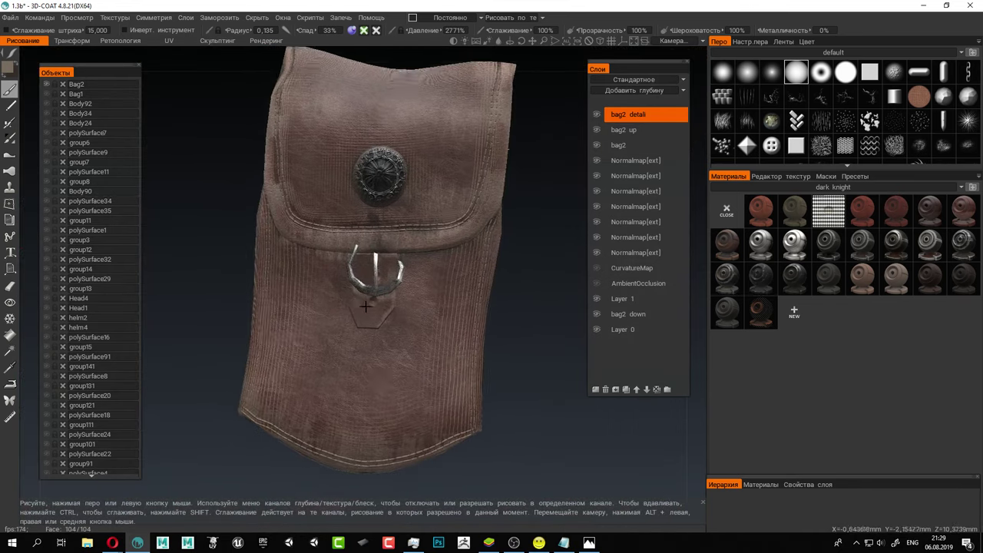
right_click_drag(369, 308, 411, 296, "alt")
left_click_drag(411, 295, 338, 242, "alt")
right_click_drag(338, 242, 353, 239, "alt")
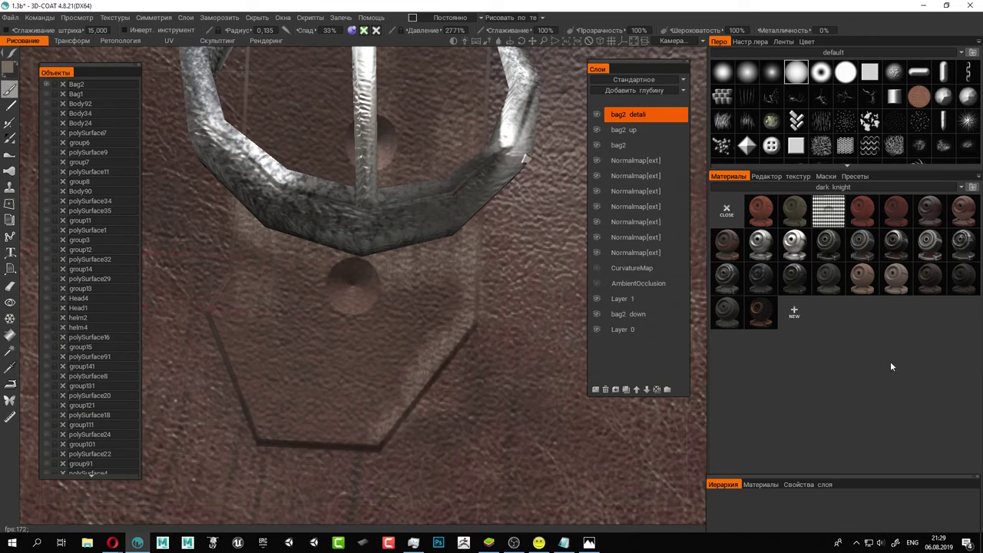
left_click(956, 281)
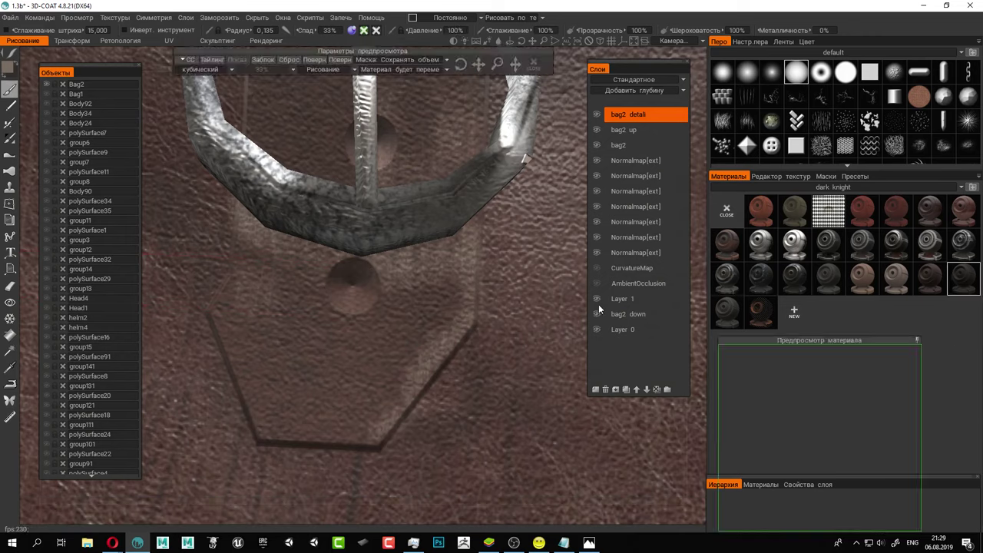
left_click(371, 17)
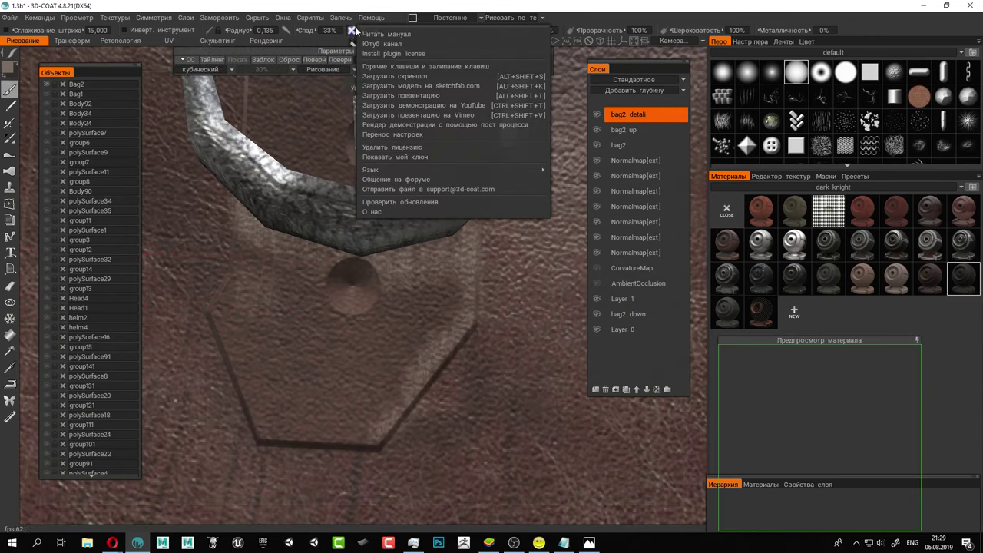
left_click(364, 32)
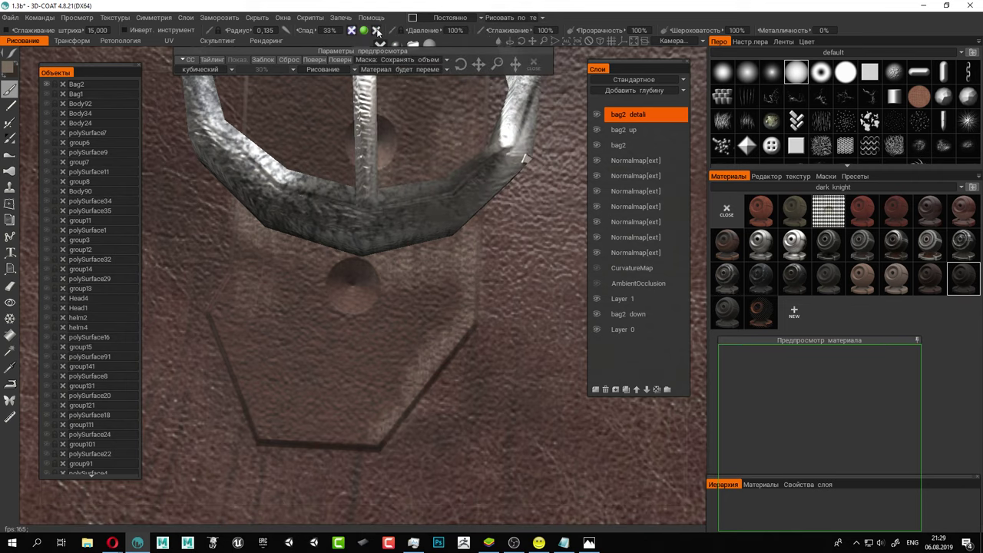
left_click(375, 31)
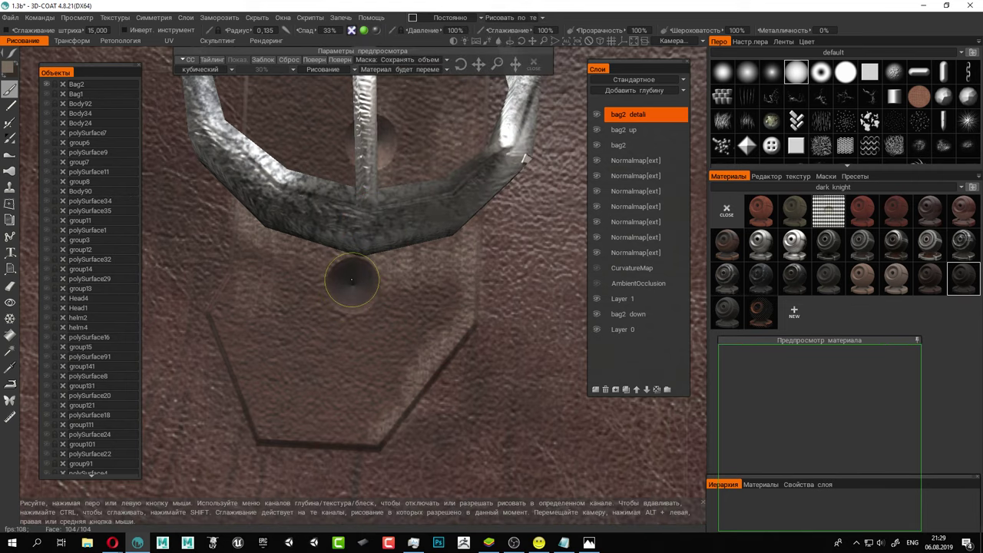
left_click_drag(390, 159, 381, 181, "alt")
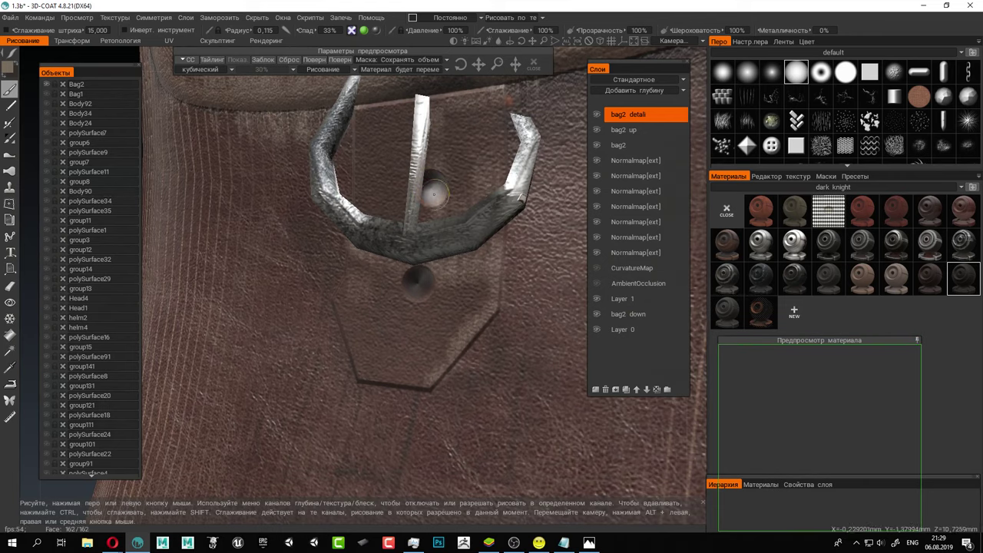
Switch to the rendering workspace and examine the whole pouch with its strap and ring under render lighting.
scroll(385, 318, "down", 5)
left_click_drag(386, 318, 491, 240, "alt")
scroll(499, 291, "down", 5)
left_click(269, 40)
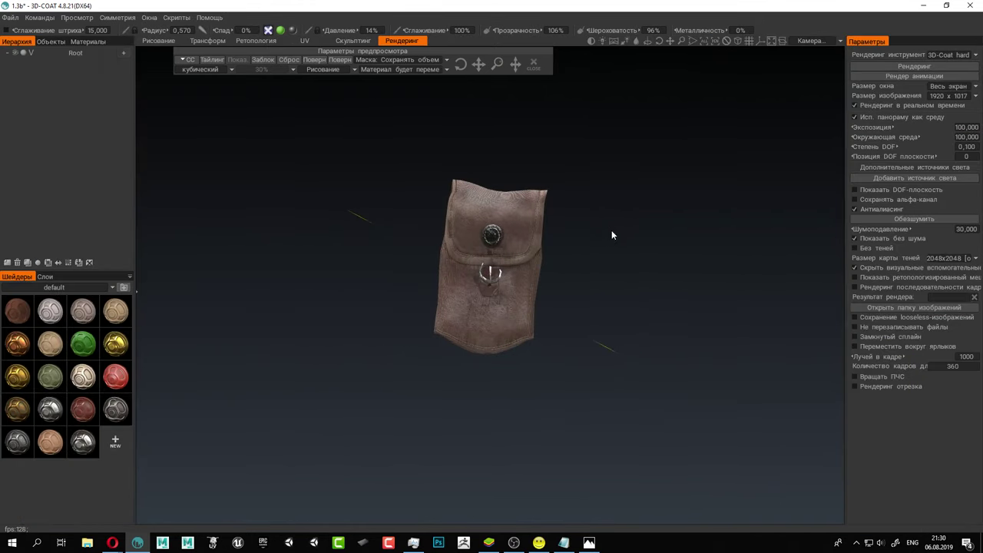
scroll(620, 233, "up", 4)
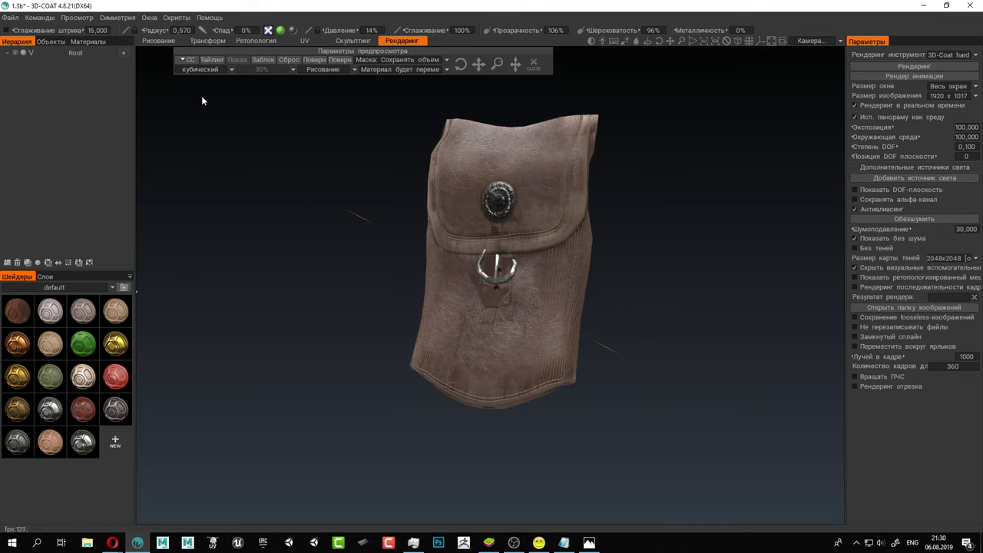
Return to the painting workspace and inspect the pouch's flap, buckle strap and lower stitched edge from several distances.
left_click(159, 41)
mouse_move(519, 265)
left_mouse_down("alt")
mouse_move(462, 265)
mouse_move(591, 276)
mouse_move(537, 291)
mouse_move(624, 288)
mouse_move(552, 295)
mouse_move(369, 235)
mouse_move(391, 241)
mouse_move(452, 225)
left_mouse_up("alt")
scroll(450, 261, "up", 6)
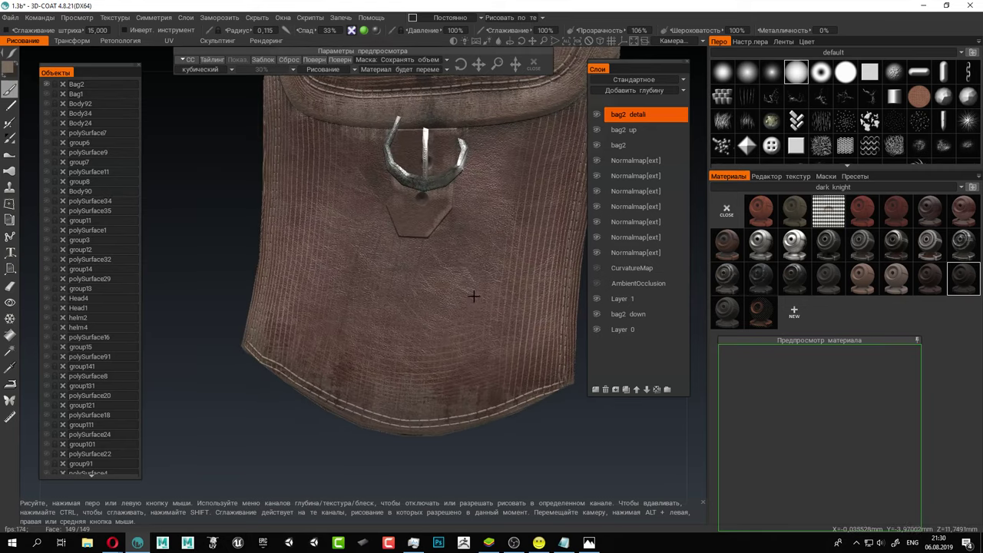
scroll(391, 325, "down", 4)
middle_click_drag(391, 324, 400, 435, "alt")
scroll(406, 329, "up", 3)
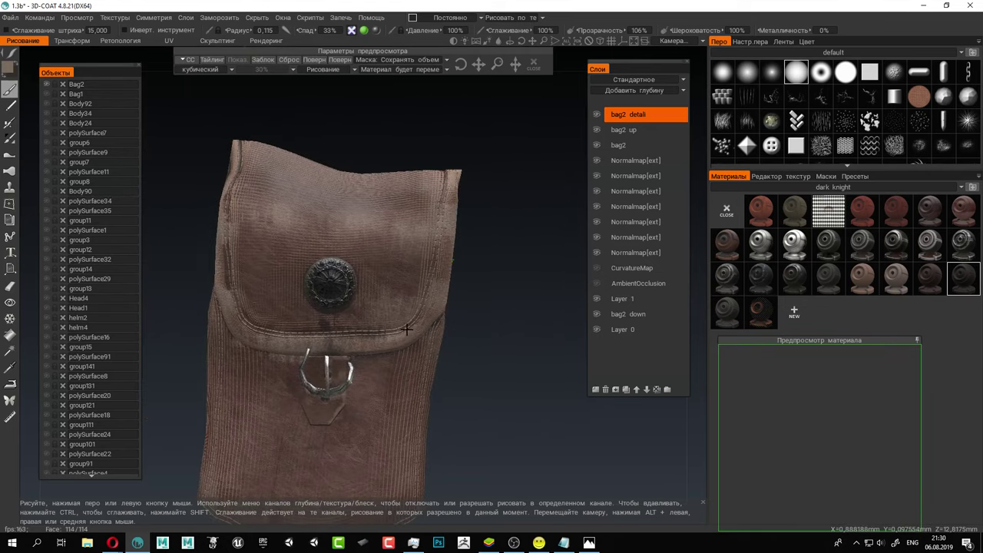
right_click_drag(372, 247, 388, 166, "alt")
middle_click_drag(419, 335, 441, 189, "alt")
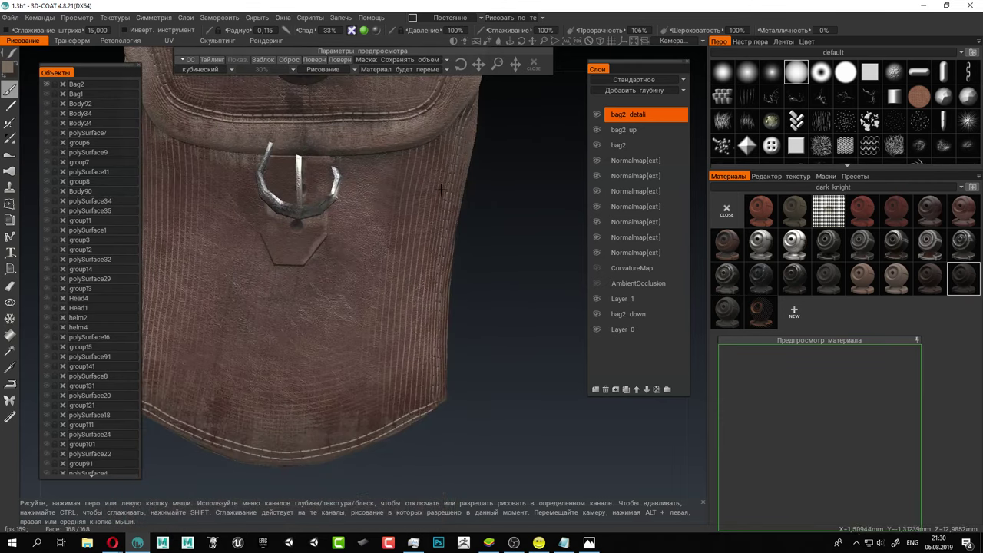
Load the ornaments2 brush set, choose the corner scroll ornament, and size it to radius 0.814 at a lower corner of the pouch.
right_click_drag(441, 189, 447, 298, "alt")
middle_click_drag(446, 298, 478, 250, "alt")
mouse_move(478, 251)
right_mouse_down("alt")
mouse_move(470, 259)
mouse_move(483, 268)
right_mouse_up("alt")
middle_click_drag(483, 268, 411, 258, "alt")
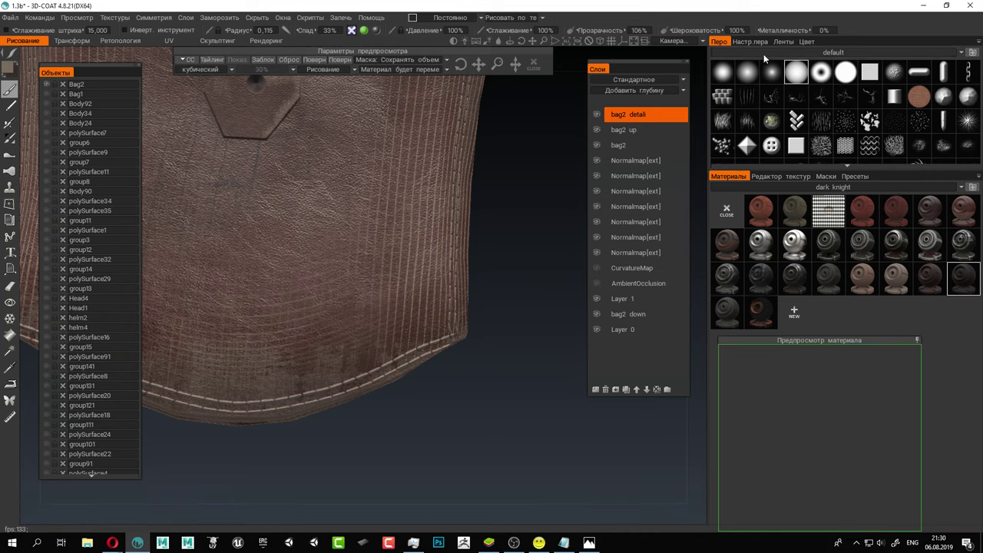
left_click(819, 53)
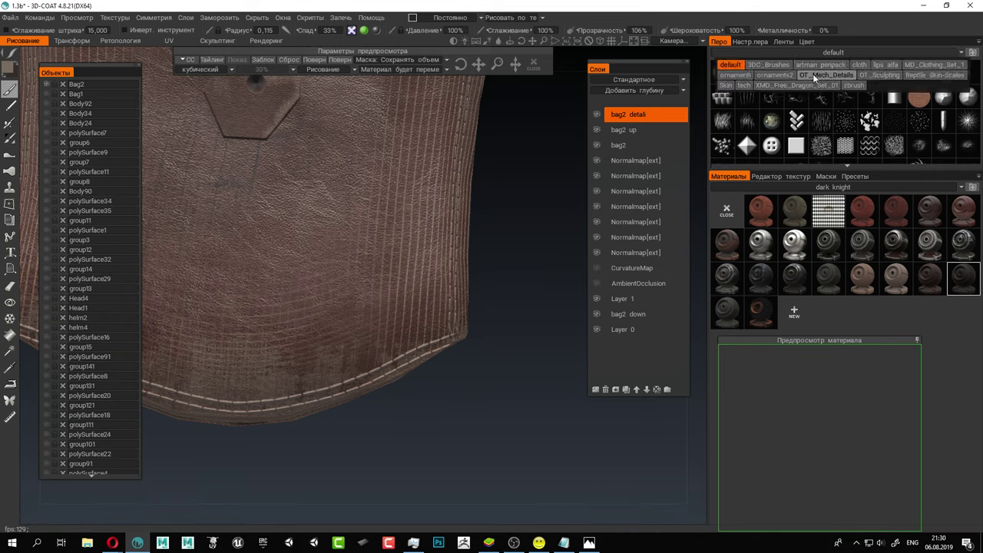
left_click(782, 78)
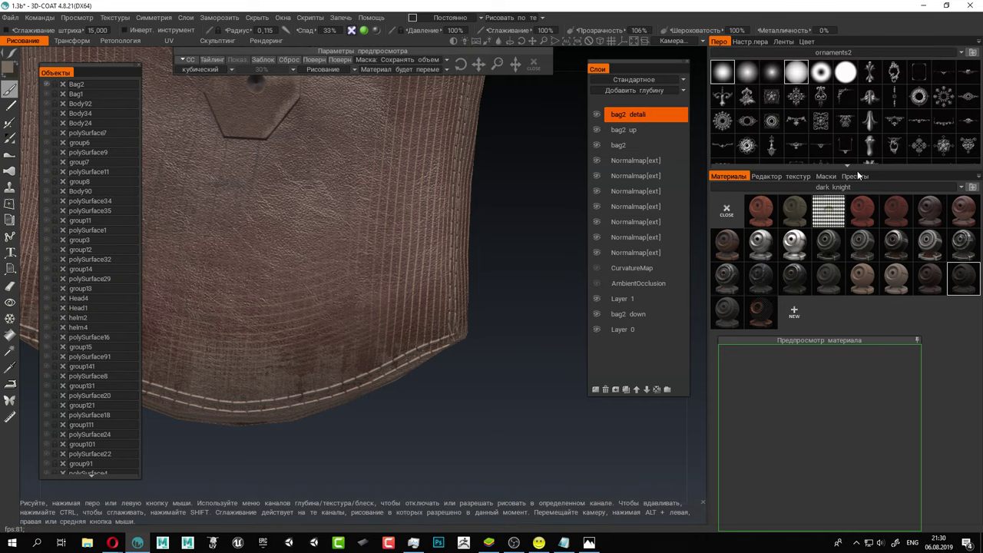
left_click_drag(855, 169, 854, 282)
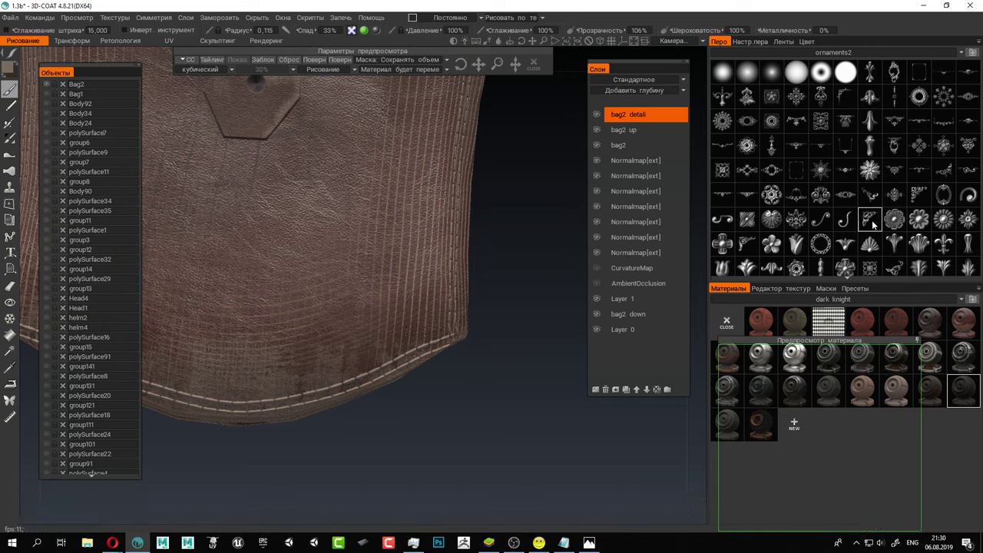
right_click_drag(435, 314, 450, 315)
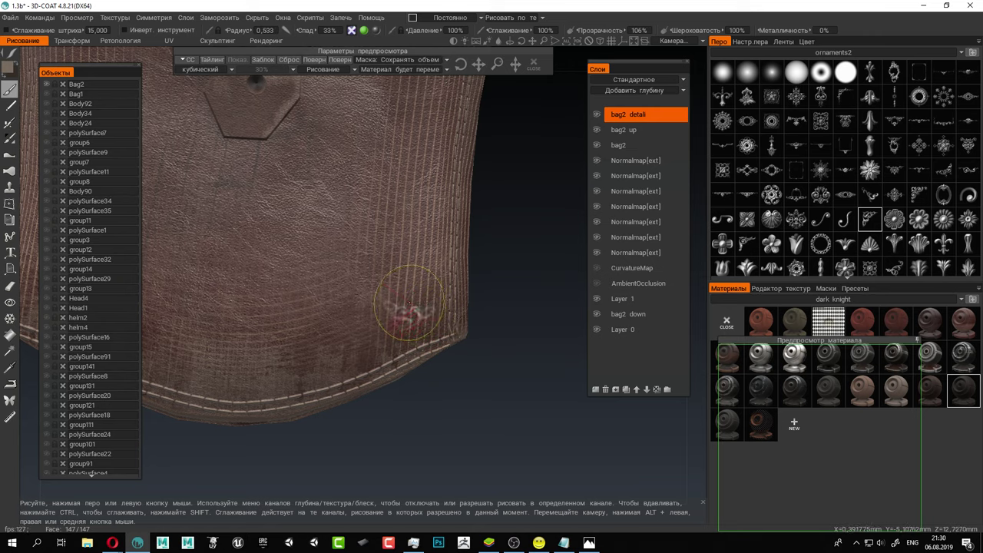
mouse_move(409, 305)
left_mouse_down()
mouse_move(422, 326)
mouse_move(422, 306)
left_mouse_up()
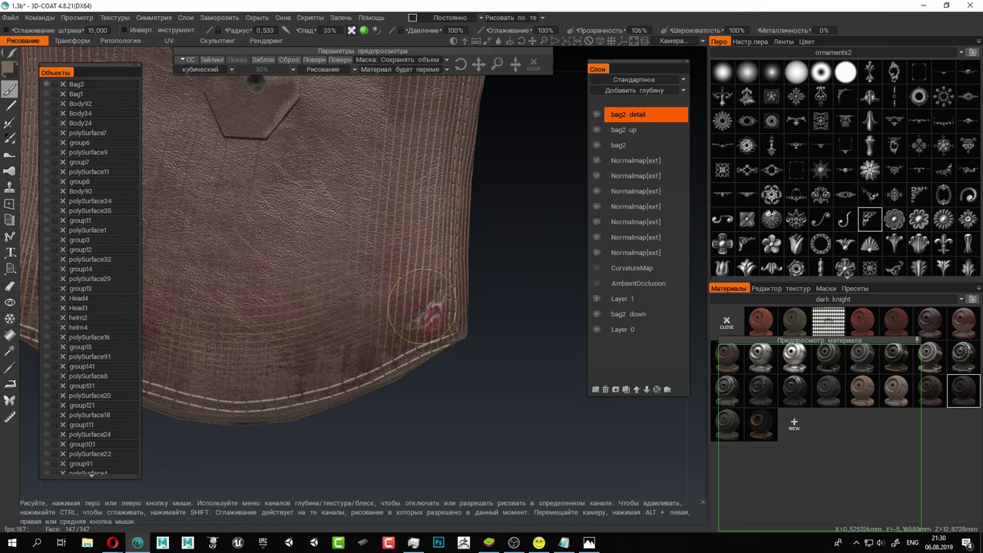
right_click_drag(415, 309, 434, 309)
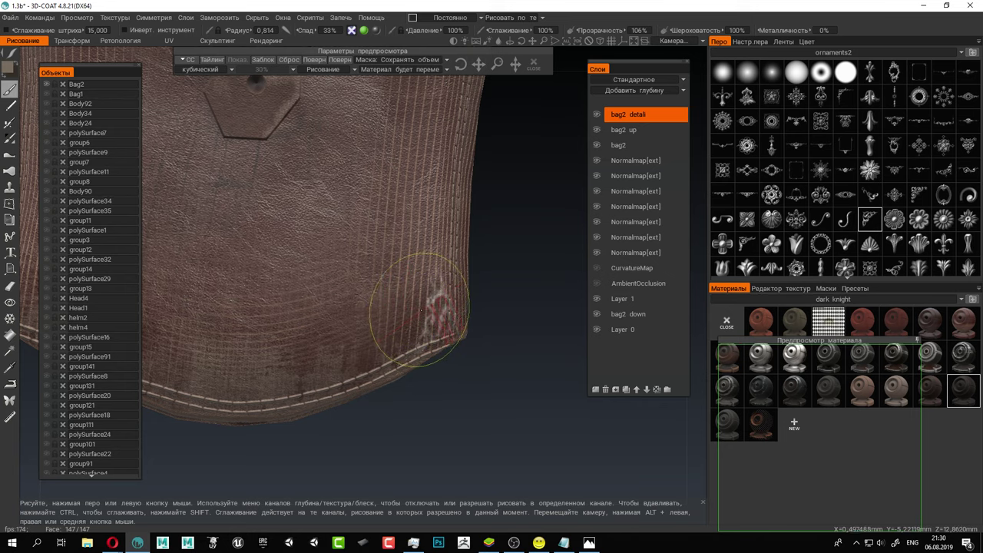
Set up a grey metallic brush without material: depth on, roughness 40%, metalness 87%, colour hue 70.548, saturation 7%, lightness 47%.
left_click(353, 31)
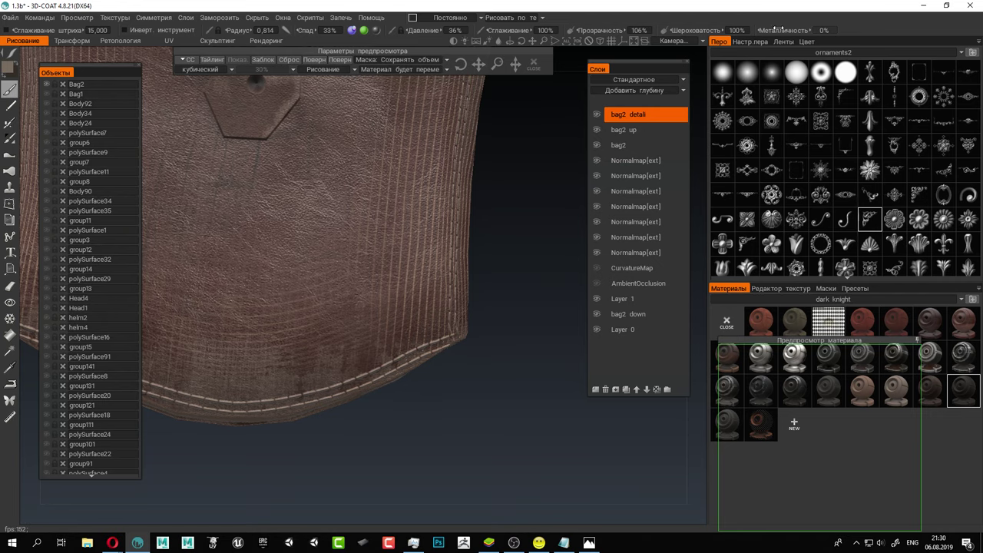
left_click(776, 30)
left_click_drag(637, 37, 639, 37)
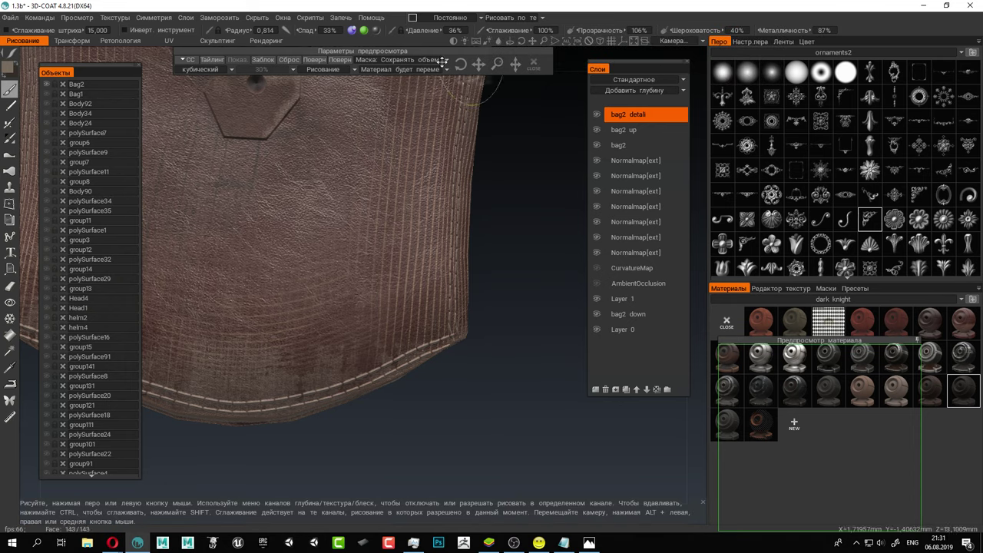
left_click(8, 69)
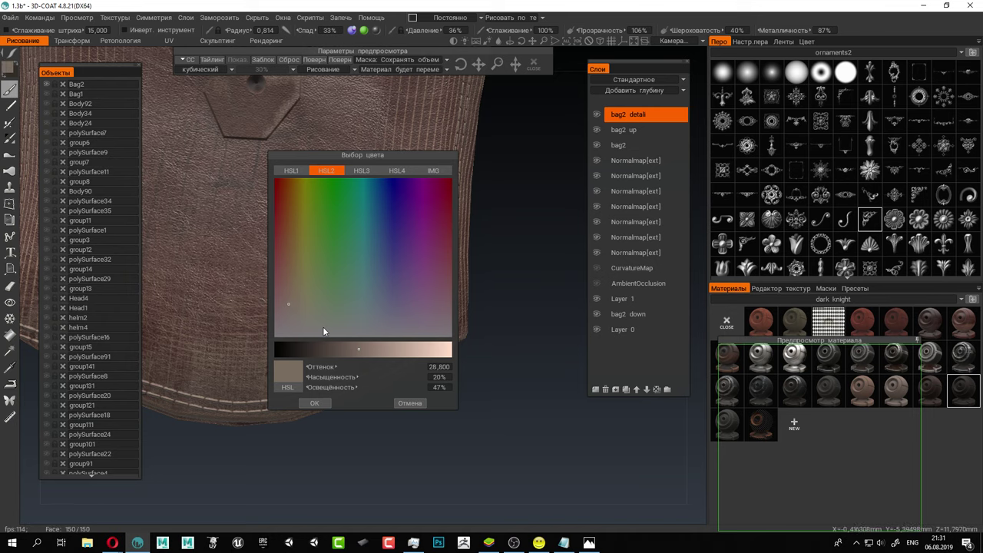
left_click(308, 328)
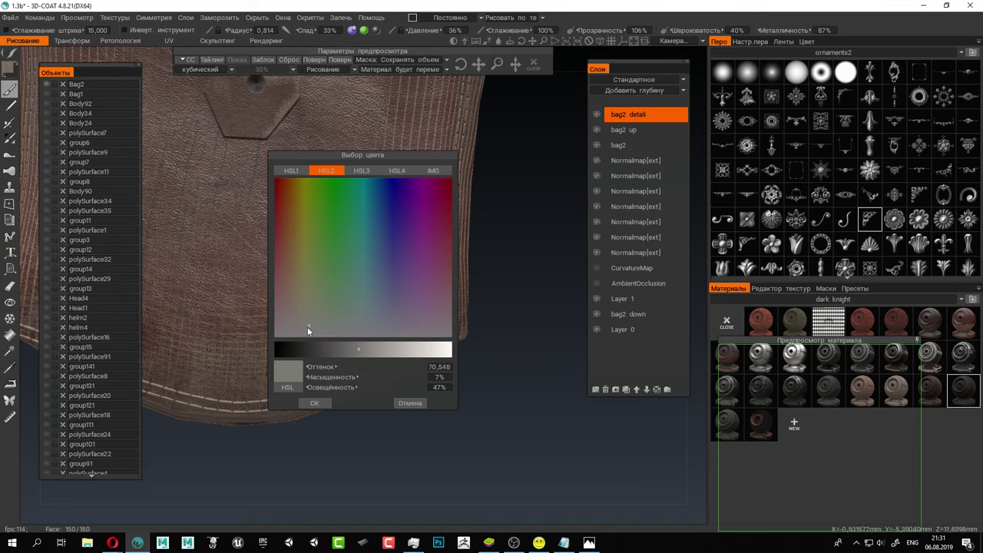
left_click(315, 403)
left_click(727, 322)
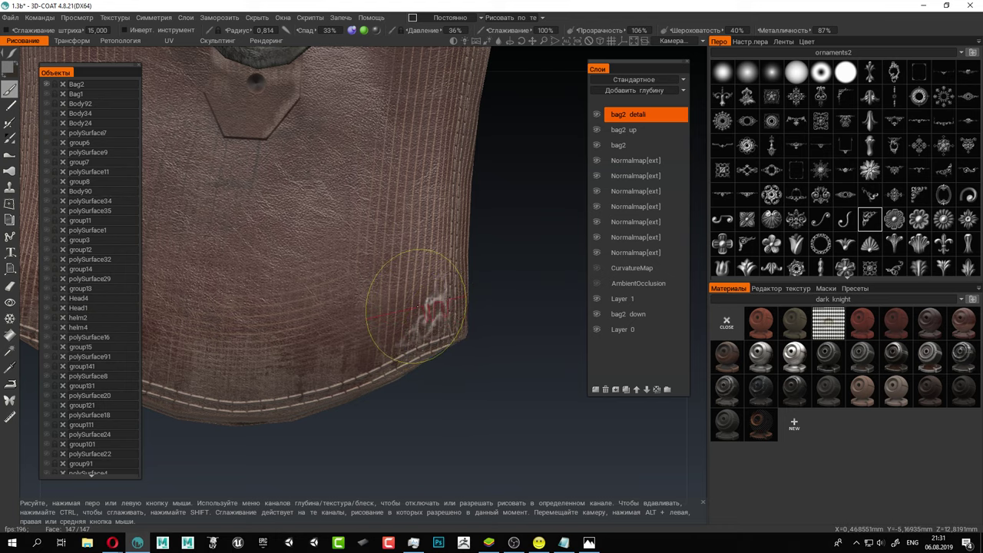
Stamp the corner scroll ornament into both lower corners of the pouch, just inside the stitched edge, at radius 0.814.
left_click_drag(418, 307, 417, 309)
left_click_drag(527, 397, 278, 287)
right_click_drag(276, 286, 305, 300, "alt")
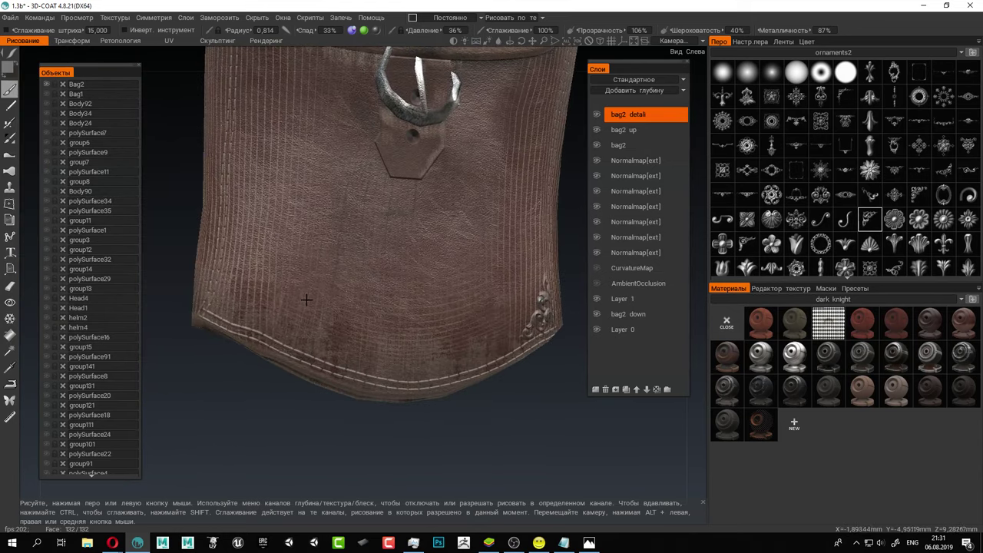
middle_click_drag(306, 301, 375, 316, "alt")
right_click_drag(374, 316, 396, 322, "alt")
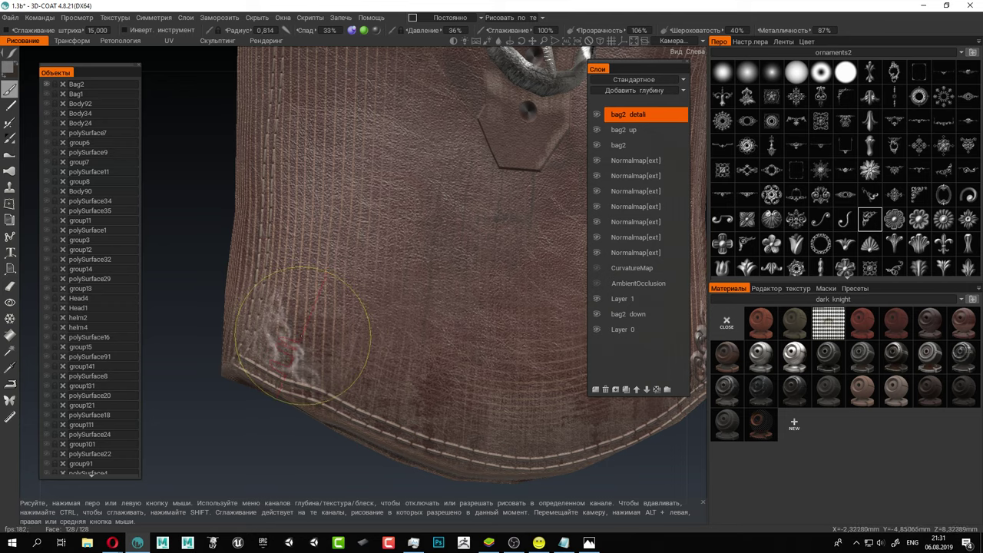
left_click(300, 338)
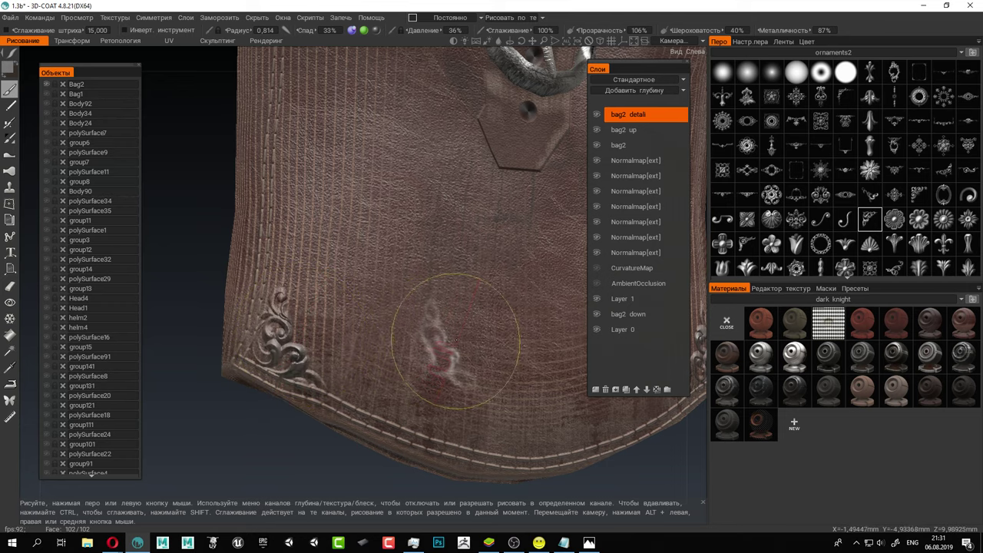
Try stamping a small scroll ornament at radius 0.401 on the strap's tip below the punched hole, and undo it.
scroll(450, 332, "down", 3)
middle_click_drag(450, 332, 421, 384, "alt")
left_click_drag(445, 307, 405, 260, "alt")
scroll(405, 260, "up", 6)
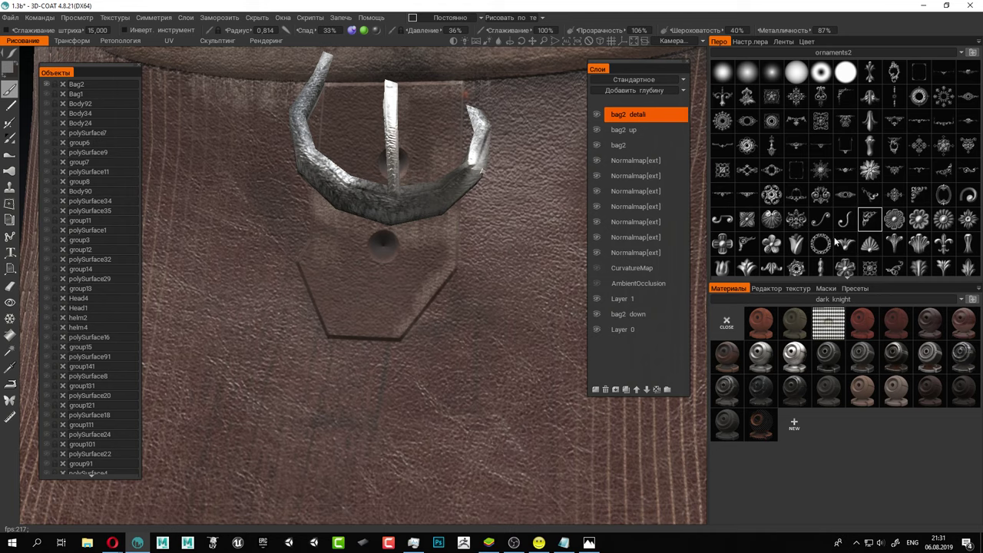
mouse_move(361, 284)
left_mouse_down()
mouse_move(362, 307)
mouse_move(376, 311)
left_mouse_up()
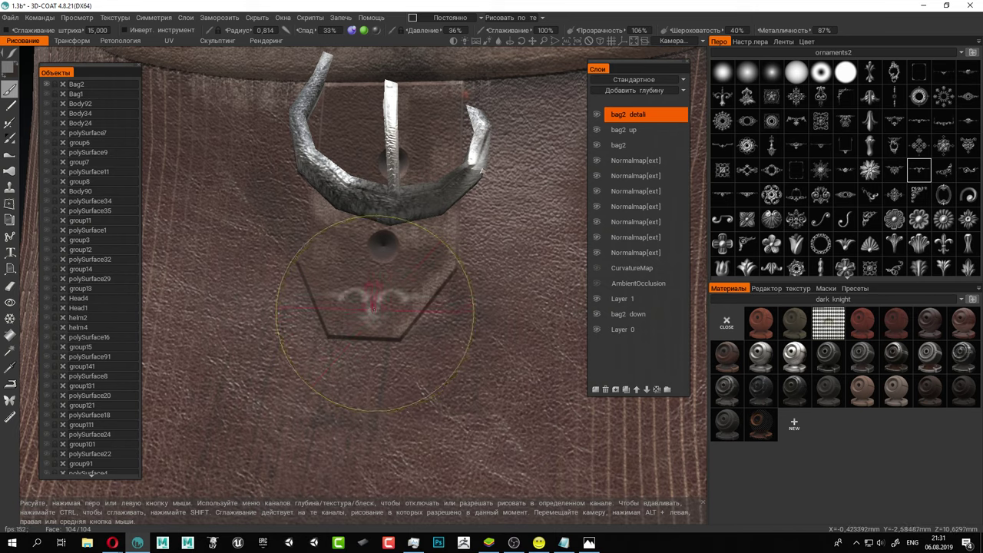
left_click_drag(382, 310, 381, 311)
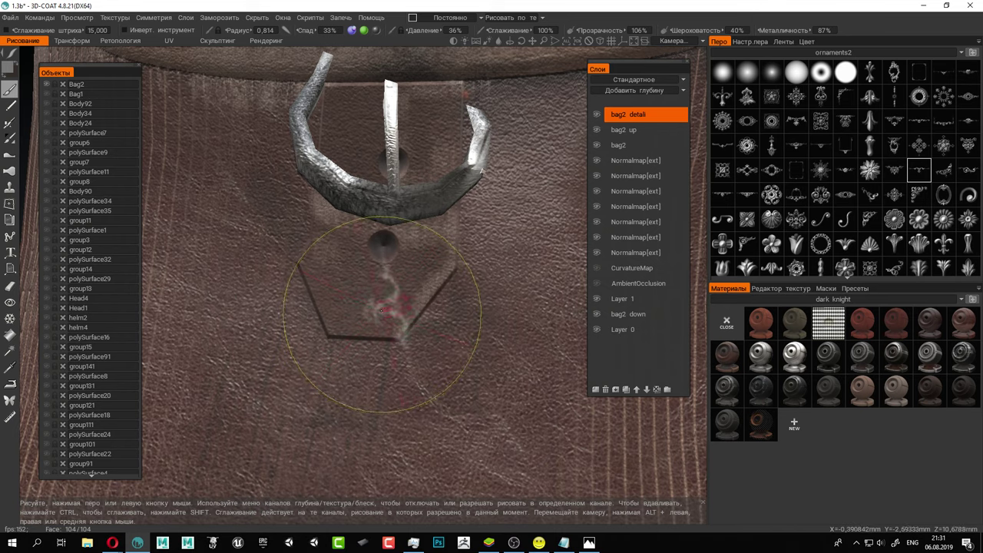
scroll(379, 303, "down", 4)
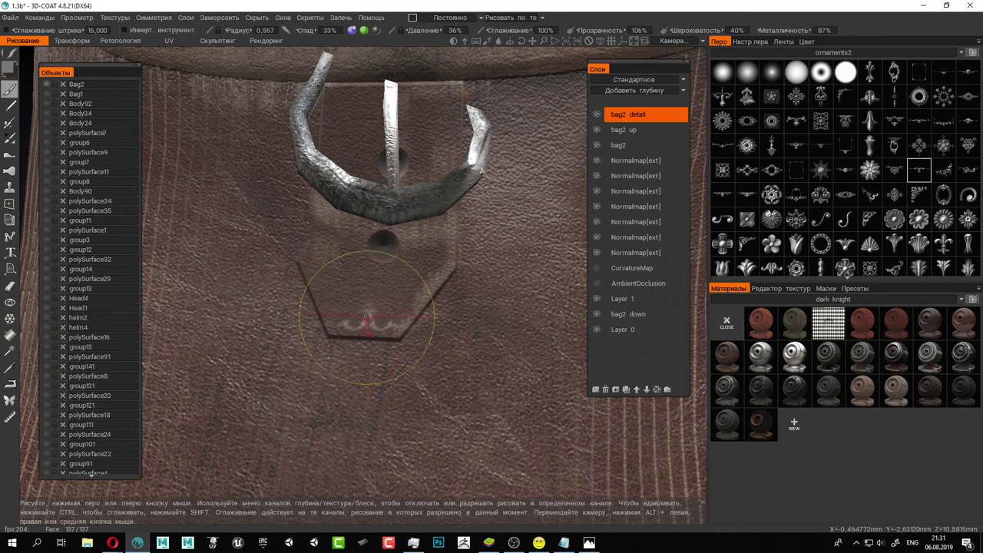
scroll(367, 317, "down", 5)
scroll(364, 322, "up", 1)
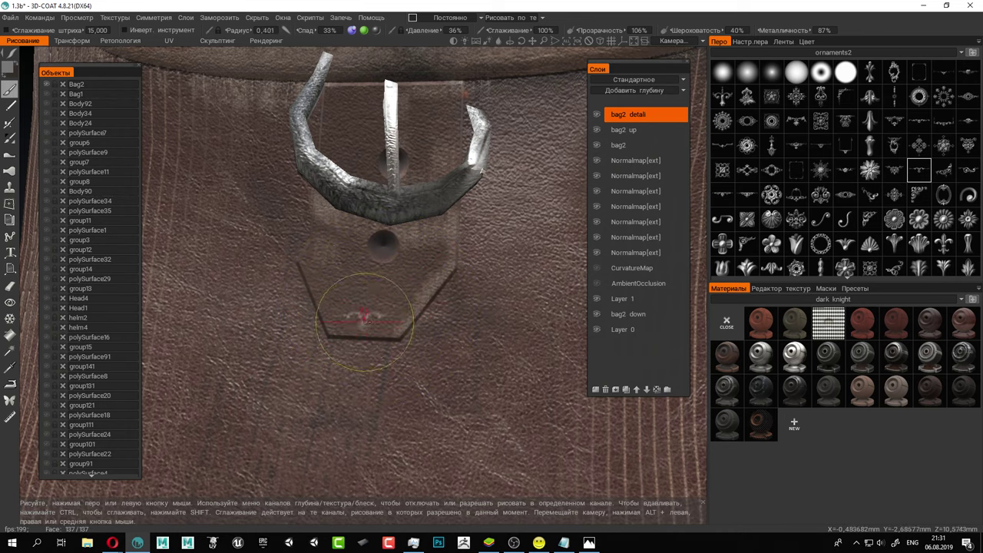
left_click_drag(365, 326, 366, 325)
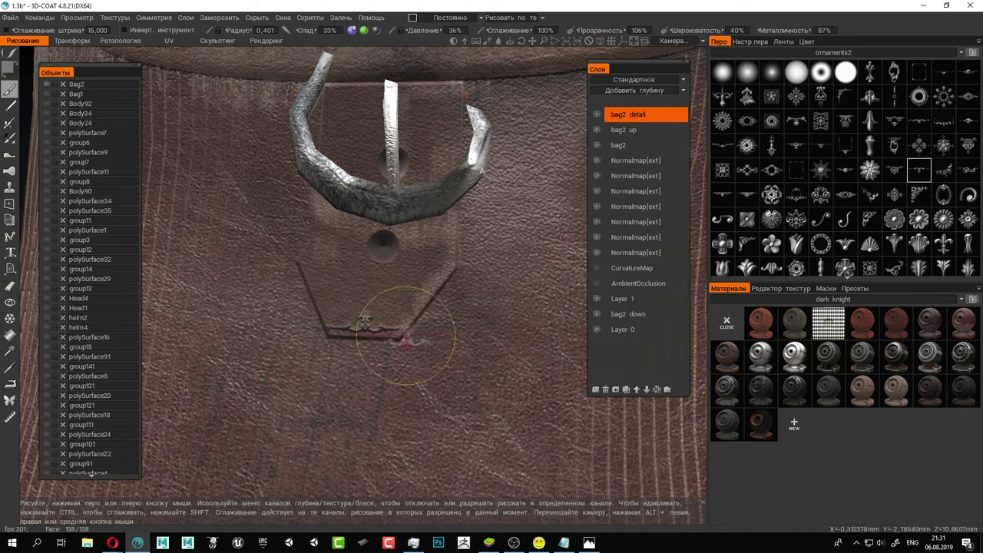
key("ctrl+z")
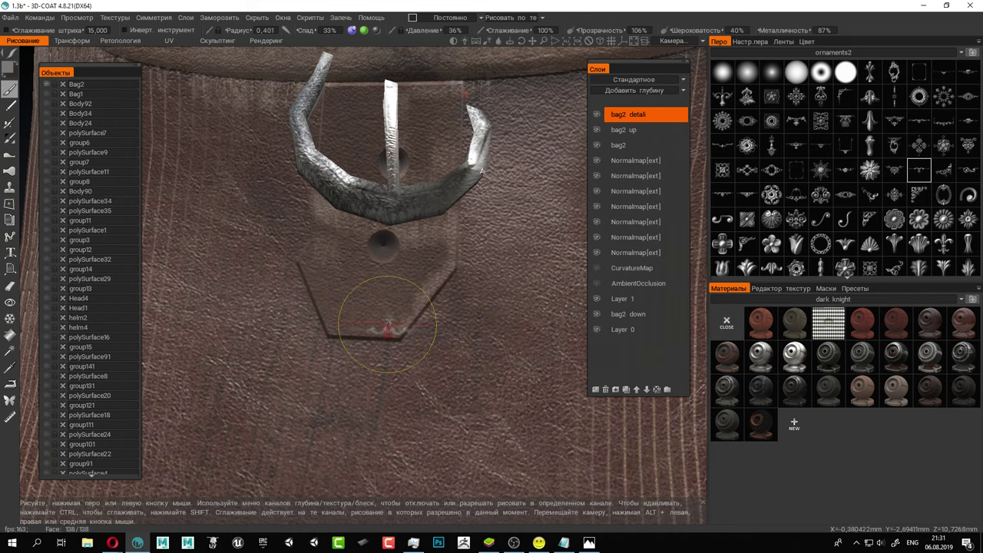
Stamp the crest ornament with side scrolls from ornaments2 onto the strap's tip at radius 0.458.
right_click_drag(388, 324, 362, 323, "alt")
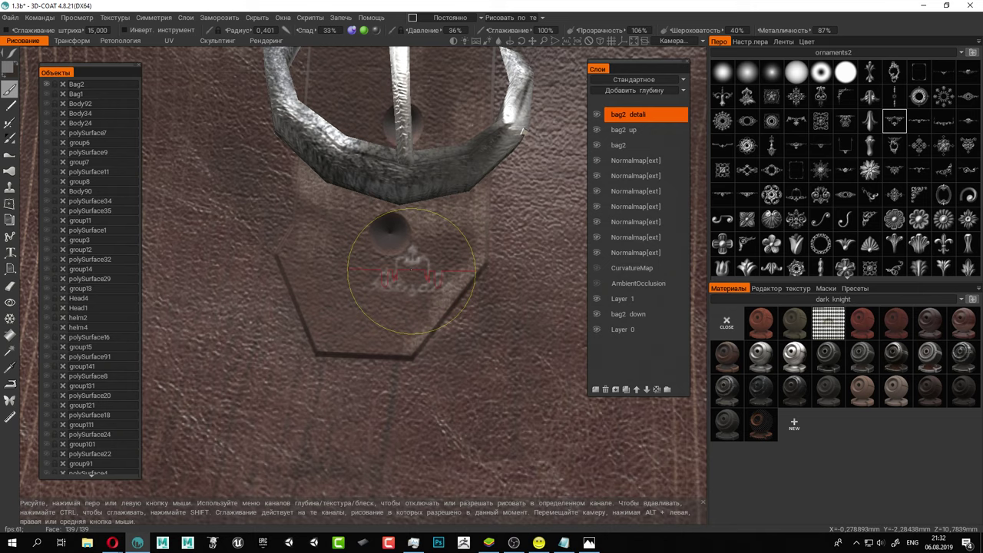
scroll(372, 317, "up", 3)
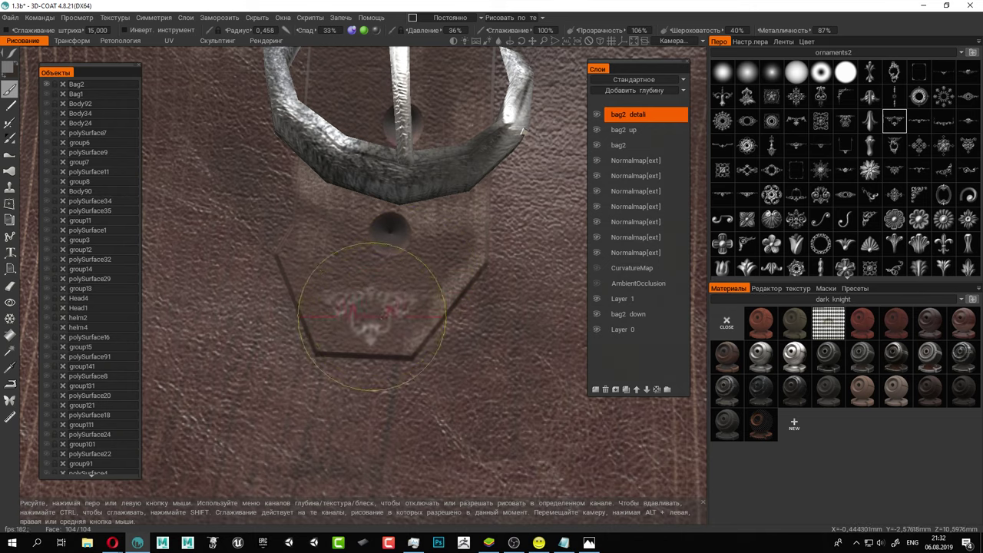
left_click(369, 322)
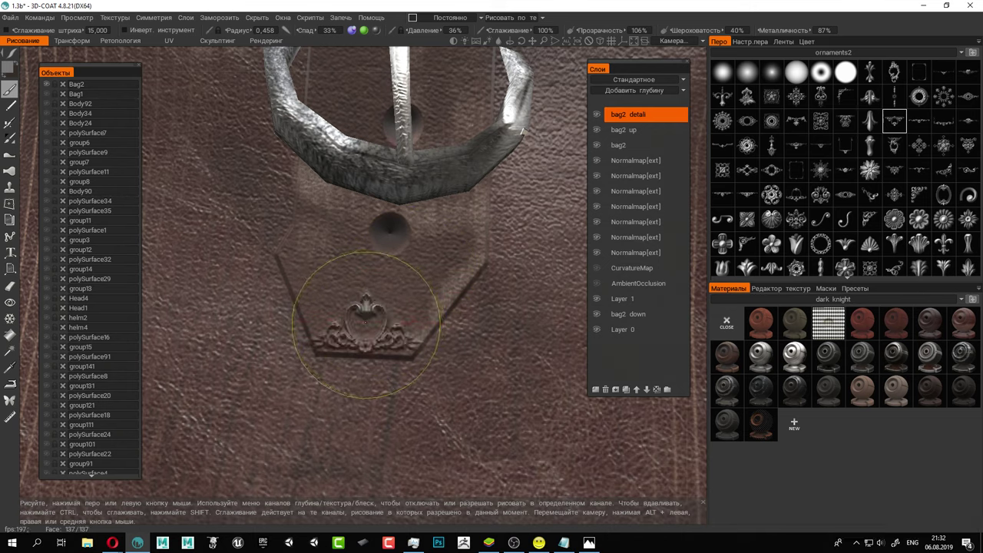
Examine the pouch from near and far, checking the stamped ornaments against the strap, ring and flap button.
right_click_drag(527, 351, 487, 333, "alt")
left_click_drag(487, 333, 422, 287, "alt")
middle_click_drag(422, 287, 431, 359, "alt")
right_click_drag(432, 360, 423, 282, "alt")
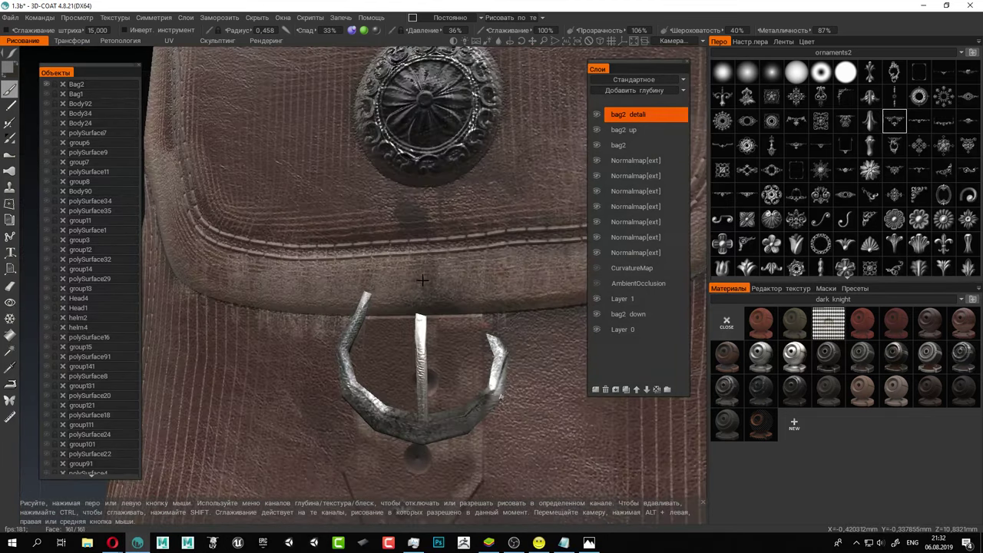
middle_click_drag(424, 281, 323, 233, "alt")
right_click_drag(323, 234, 332, 304, "alt")
left_click_drag(332, 304, 344, 252, "alt")
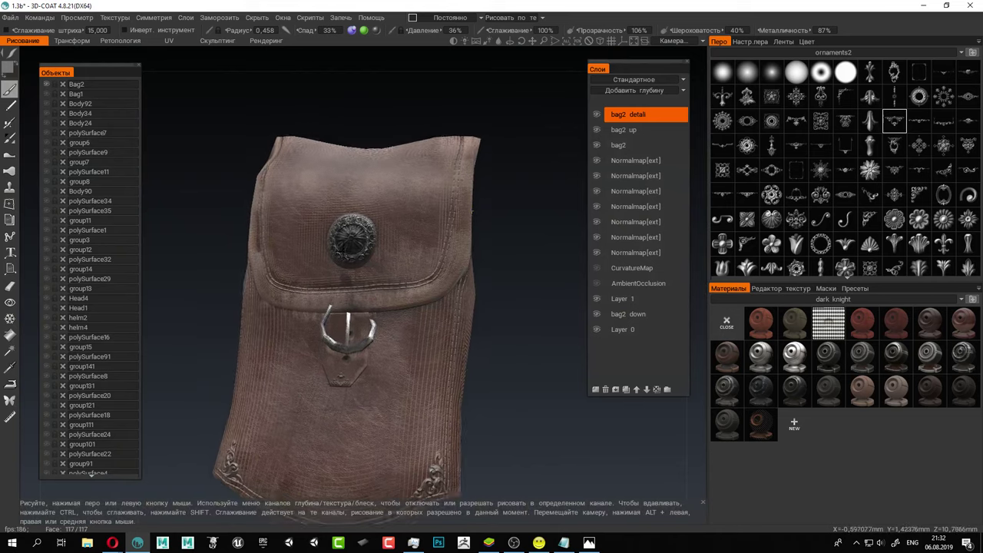
middle_click_drag(344, 252, 342, 294, "alt")
right_click_drag(343, 293, 332, 250, "alt")
left_click_drag(332, 250, 337, 267, "alt")
middle_click_drag(337, 267, 453, 283, "alt")
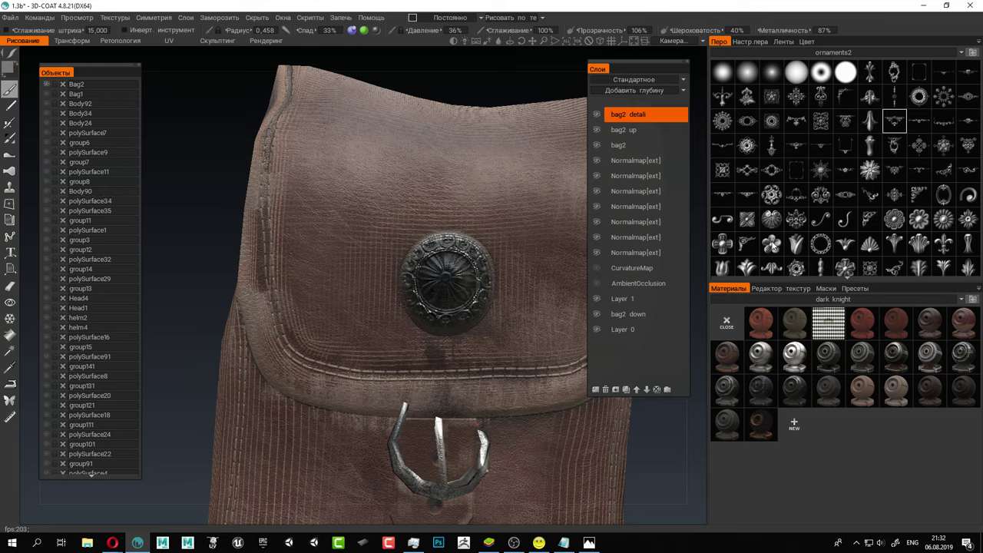
Stamp the petalled flower ornament on the flap directly above the round metal button at radius 0.567.
left_click(771, 246)
middle_click_drag(478, 162, 348, 266, "alt")
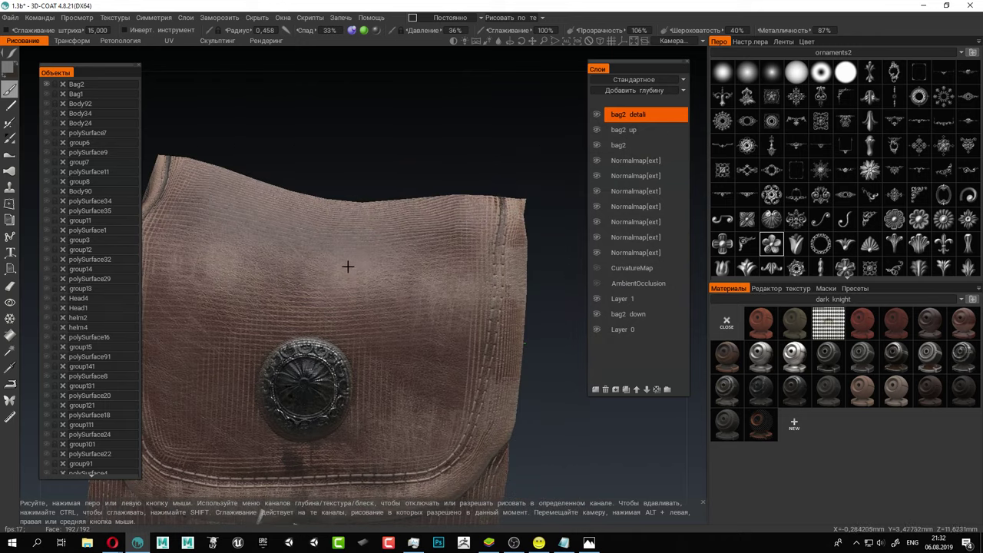
left_click_drag(350, 268, 406, 263, "alt")
middle_click_drag(406, 263, 437, 266, "alt")
left_click_drag(437, 266, 430, 266, "alt")
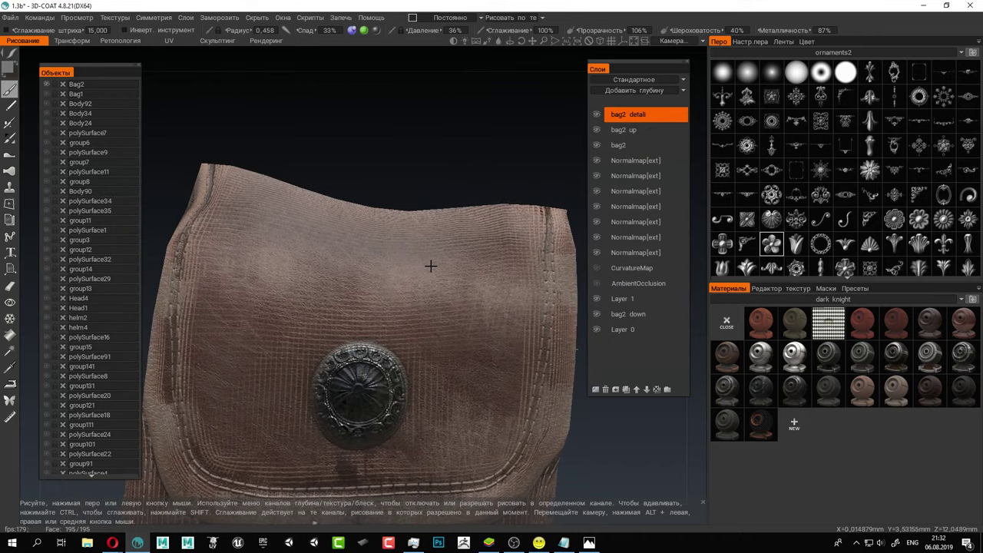
right_click_drag(431, 266, 434, 269, "alt")
scroll(365, 317, "up", 1)
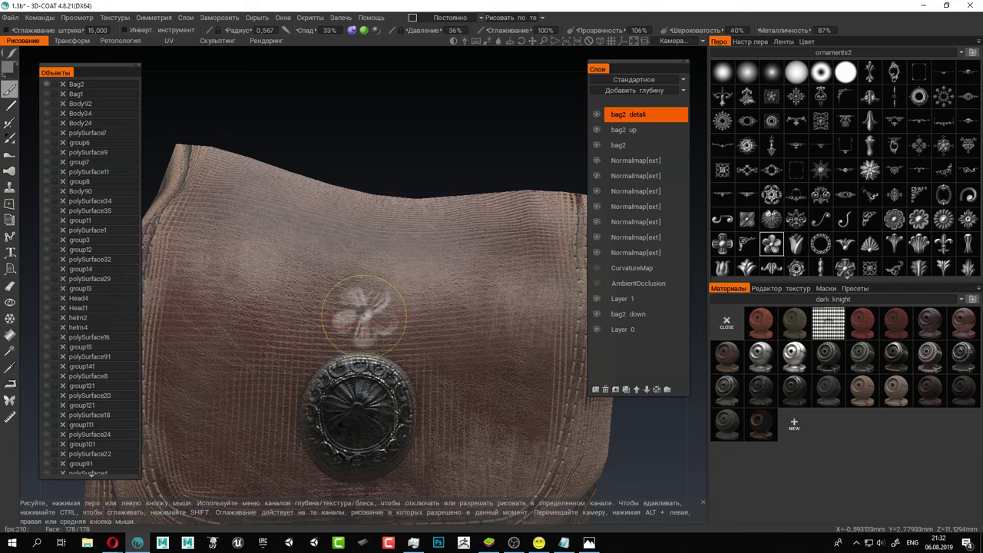
left_click(365, 317)
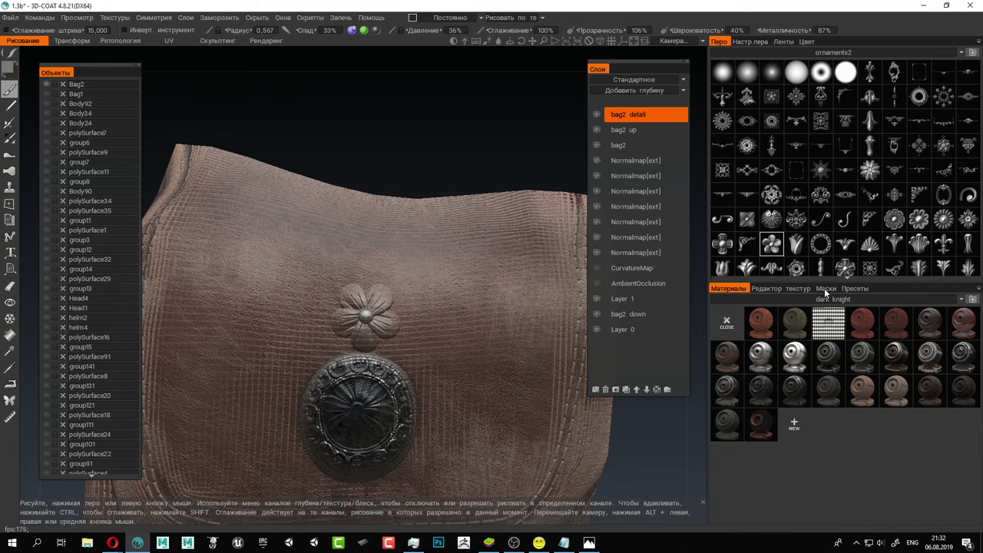
left_click(826, 289)
left_click(724, 299)
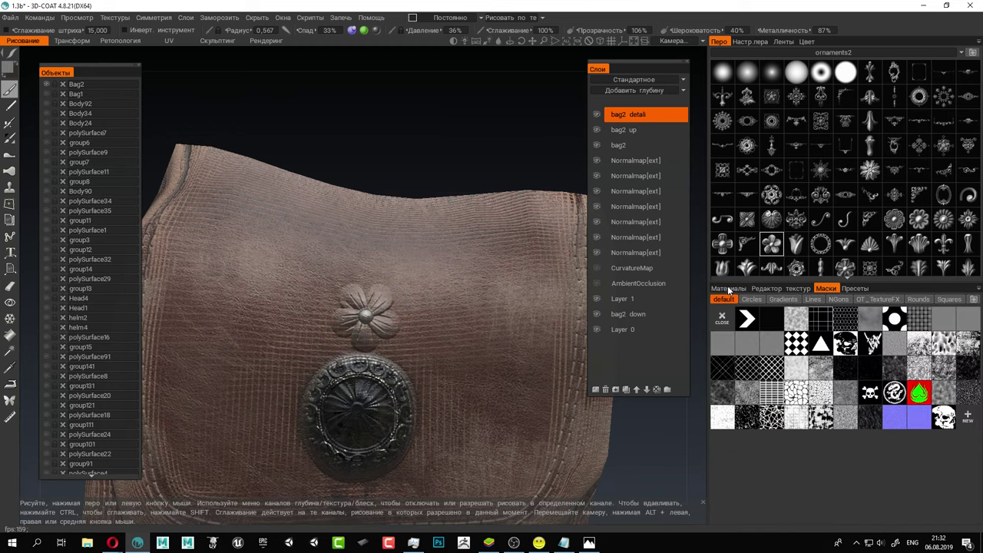
left_click(726, 289)
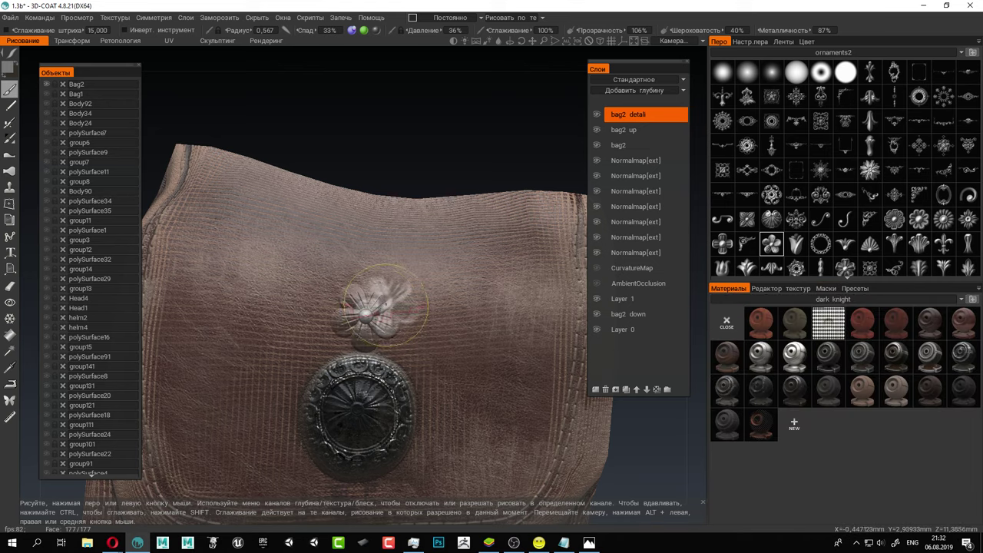
mouse_move(442, 331)
right_mouse_down("alt")
mouse_move(455, 281)
mouse_move(457, 300)
right_mouse_up("alt")
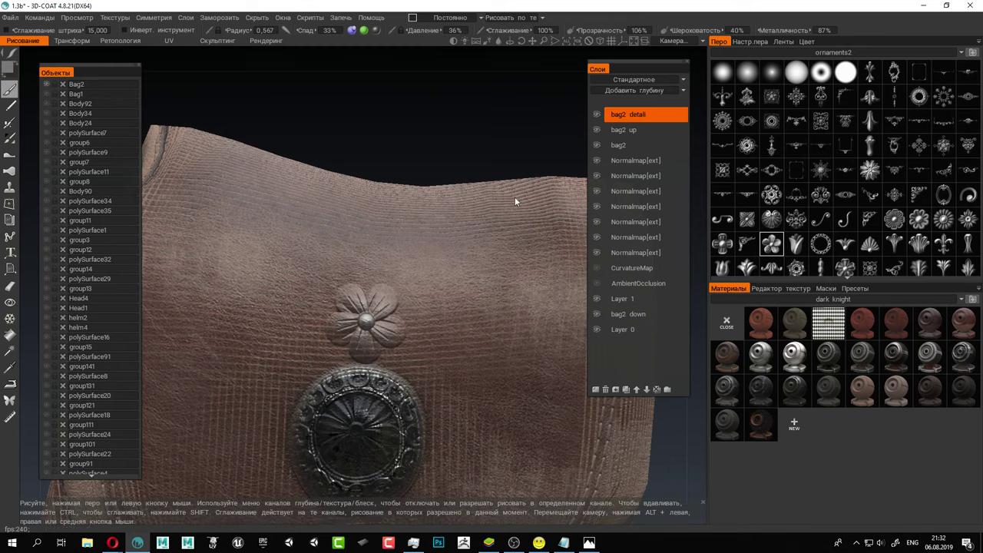
Examine the flower ornament on the flap up close, and view the whole pouch from a distance.
scroll(461, 361, "up", 5)
scroll(473, 373, "down", 2)
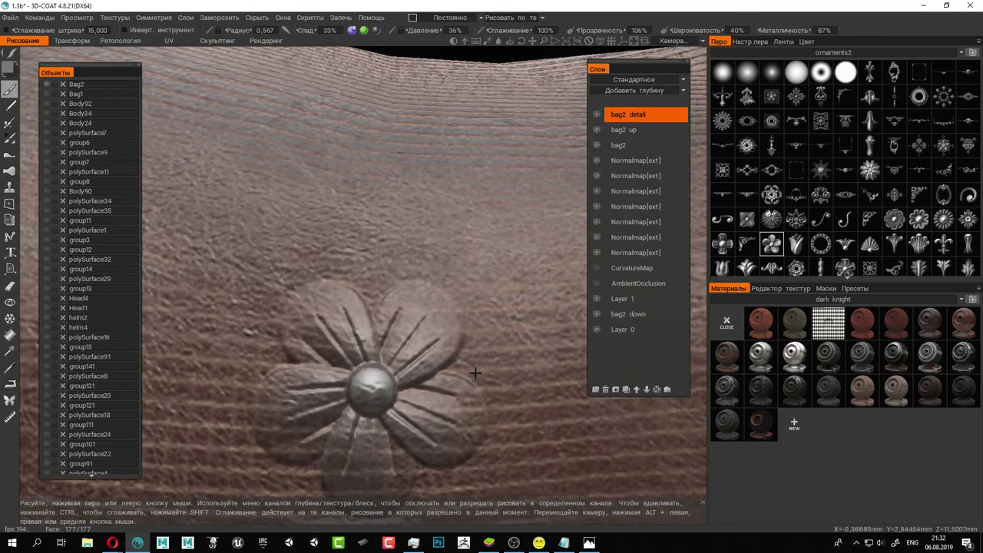
left_click_drag(473, 374, 467, 327, "alt")
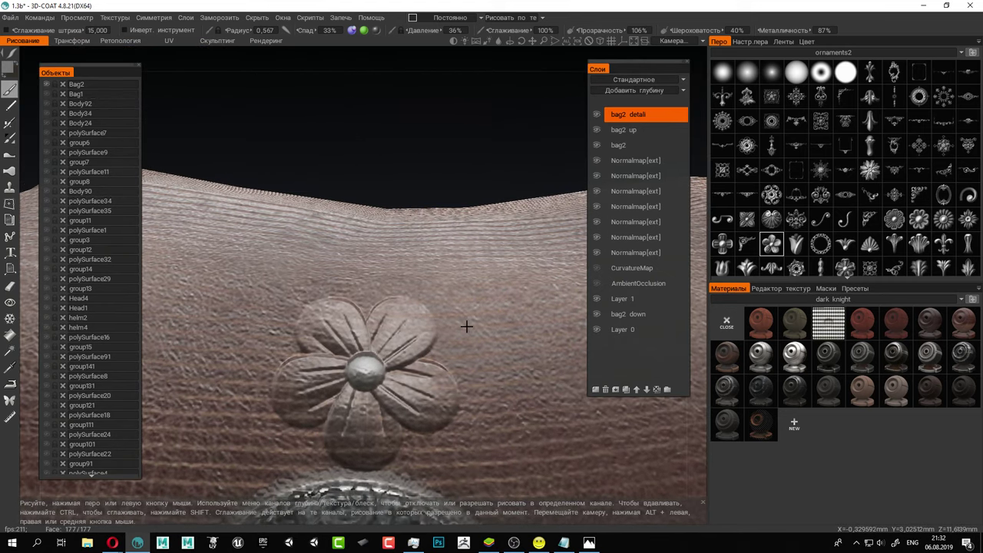
scroll(466, 354, "down", 10)
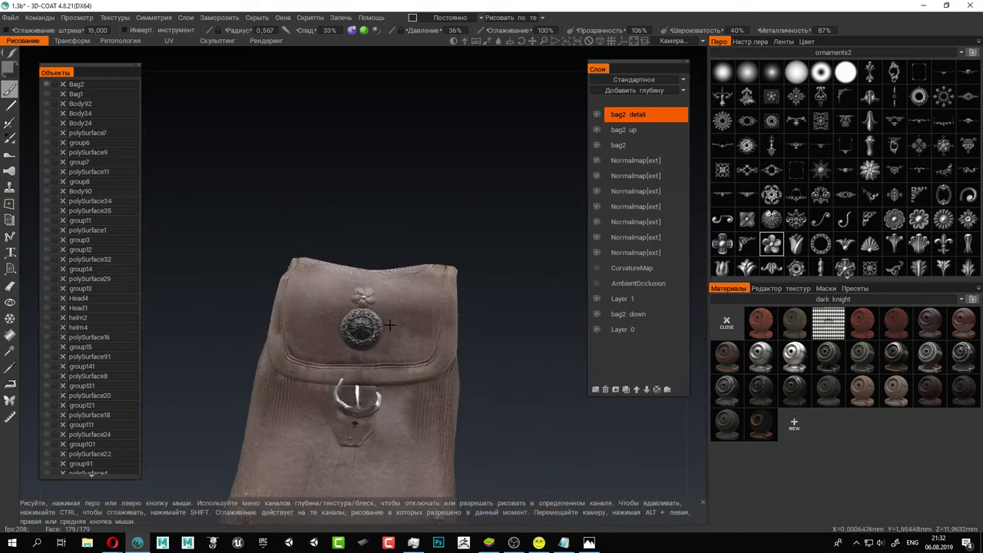
left_click_drag(444, 348, 451, 378, "alt")
Begin a model export and create a folder named Textures inside Crusader 1 for its output.
left_click(8, 20)
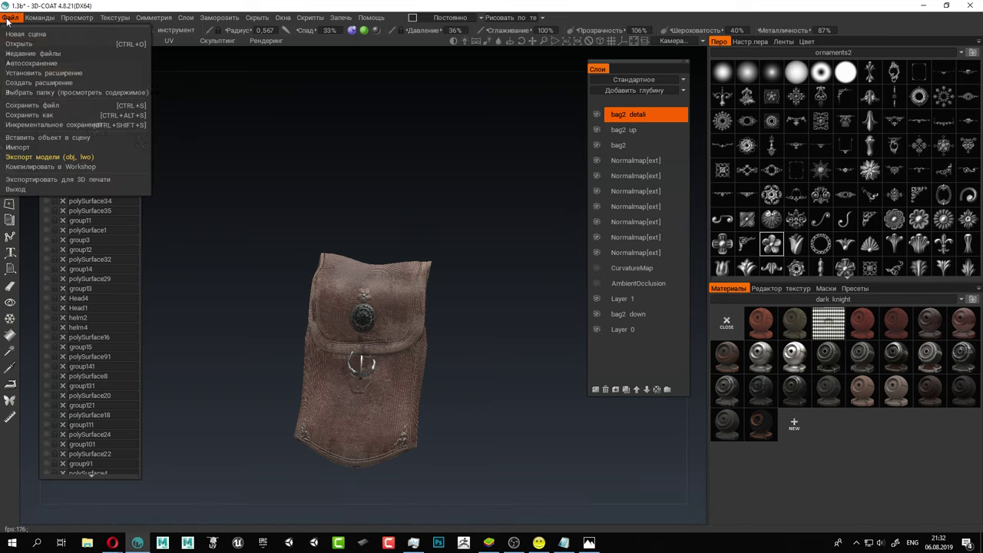
left_click(8, 20)
left_click(8, 18)
left_click(42, 157)
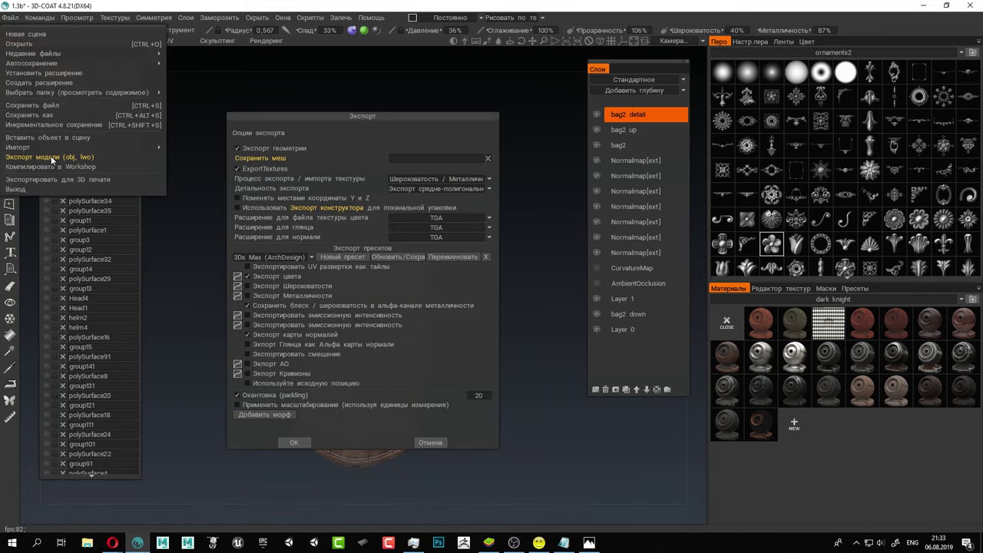
left_click(430, 157)
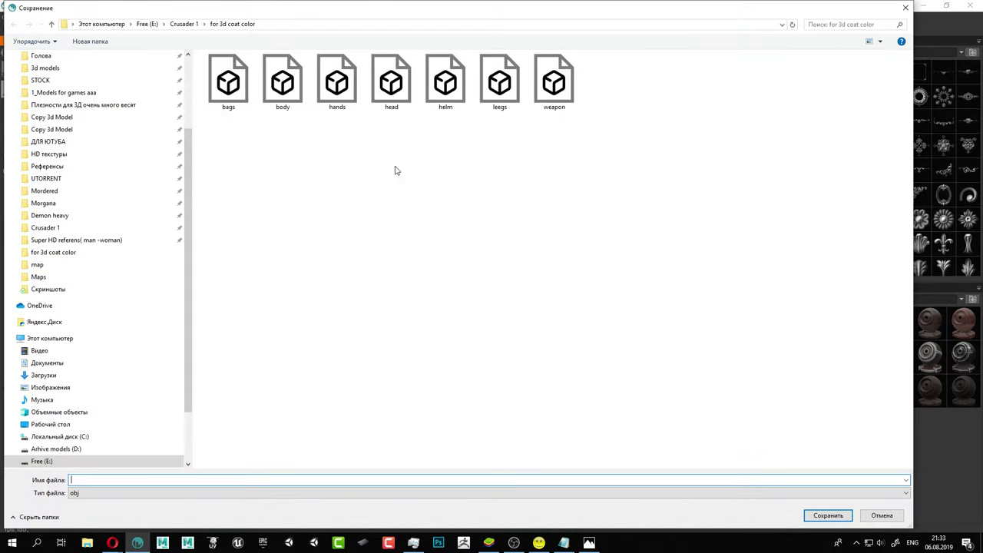
left_click(184, 23)
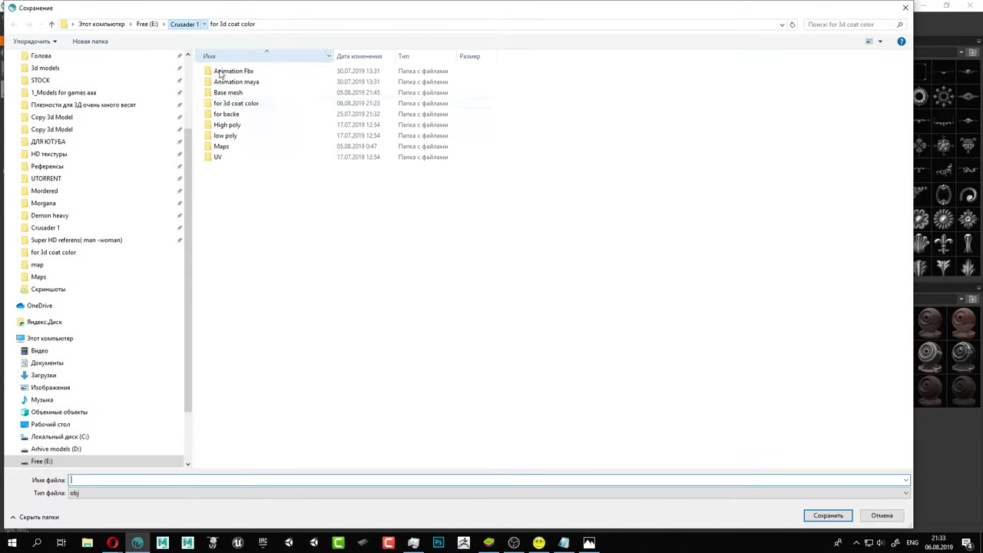
right_click(318, 249)
left_click(340, 245)
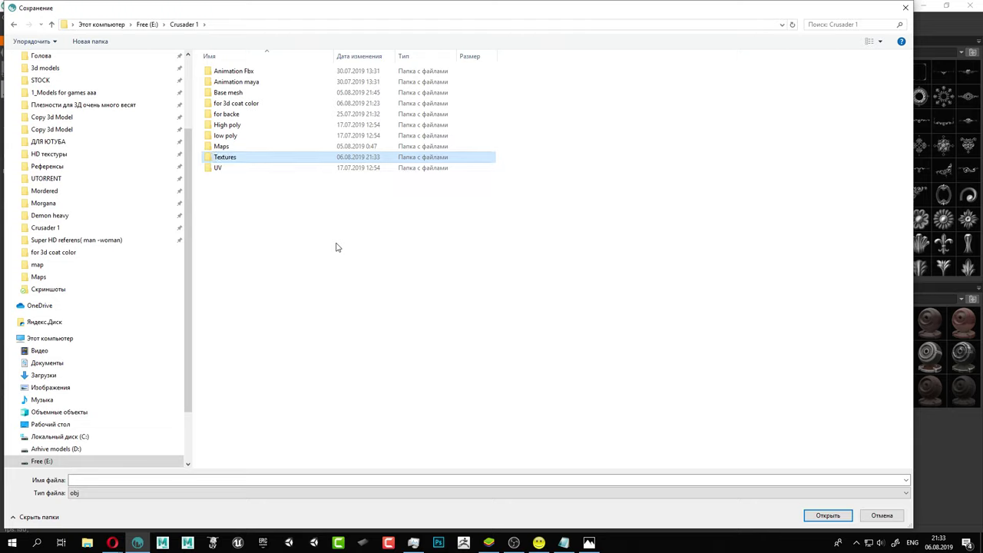
Set the export's mesh path to a file named 1 in the Textures folder, in obj format.
left_click(149, 480)
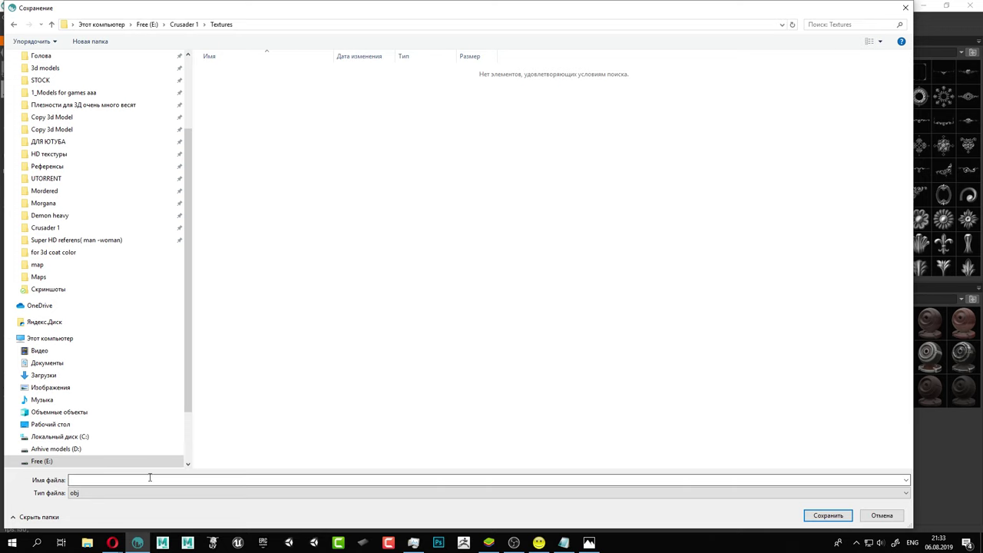
type("1")
left_click(826, 516)
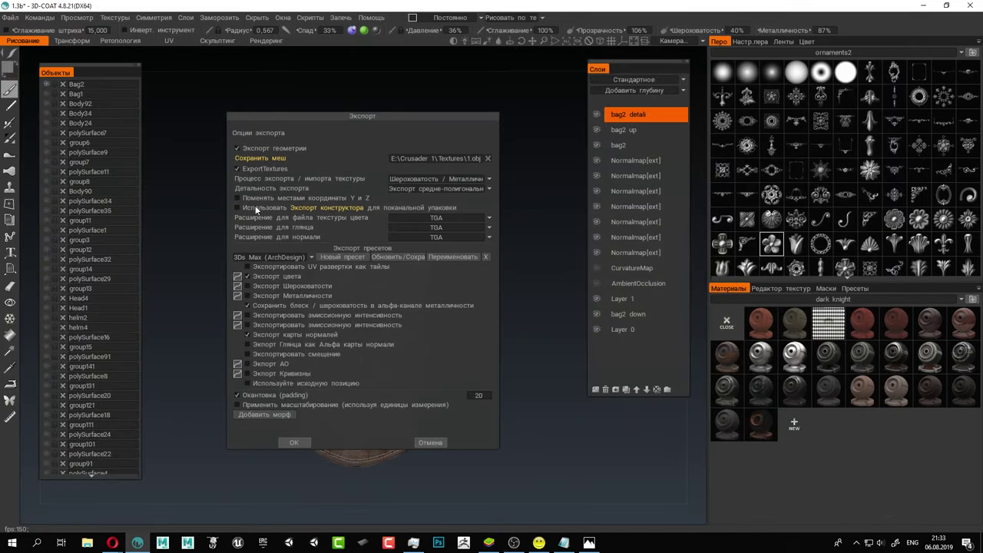
Export the textures with the Unity (Standard) preset and geometry export turned off.
left_click(312, 256)
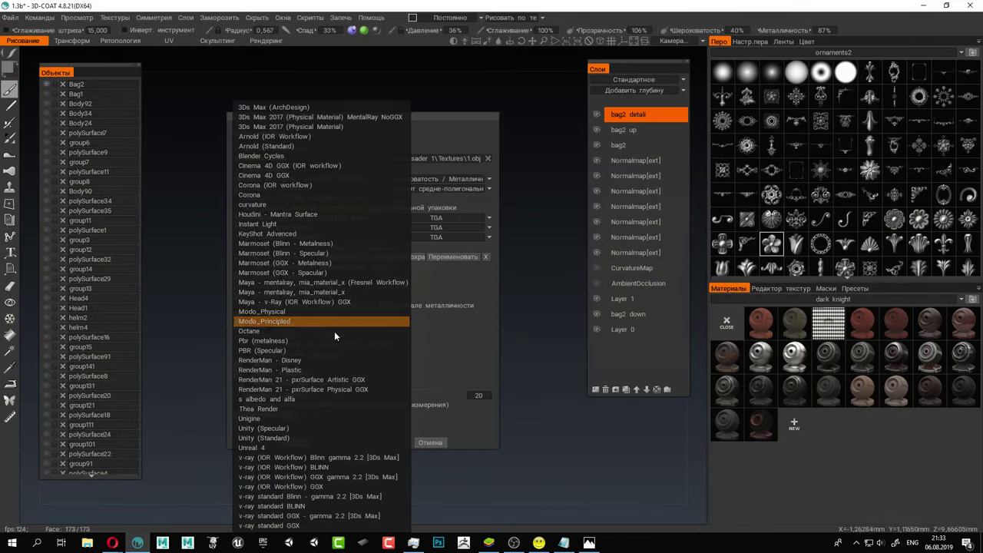
left_click(323, 437)
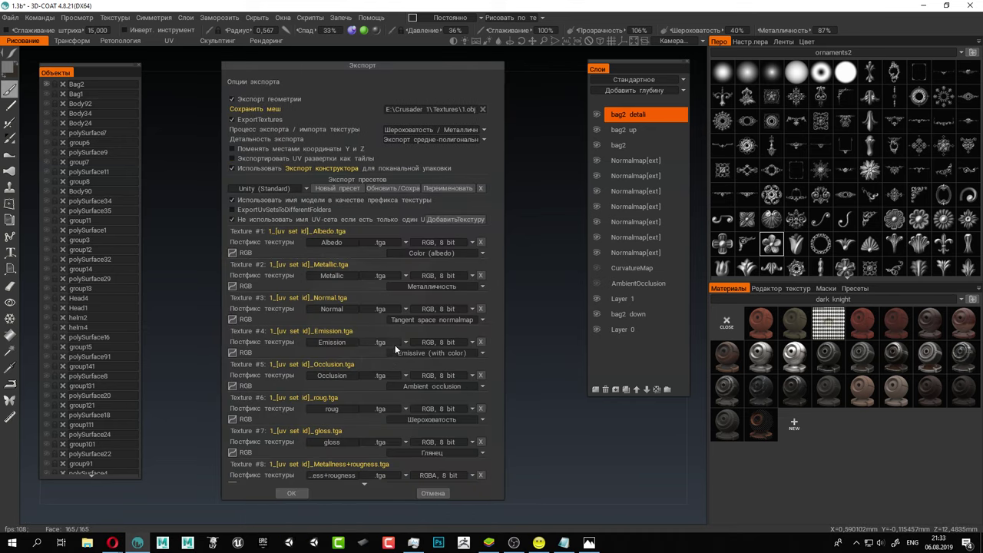
scroll(395, 345, "down", 4)
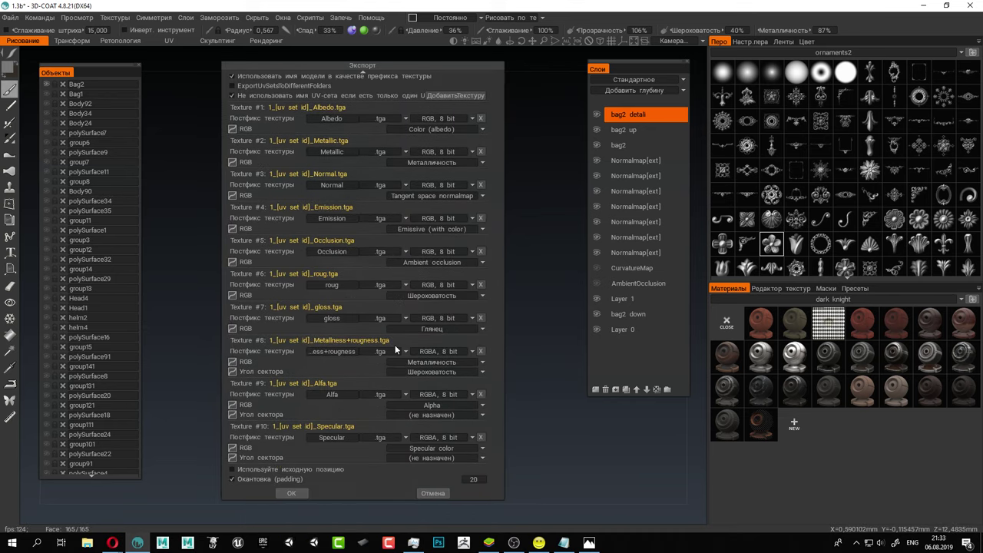
scroll(395, 350, "up", 4)
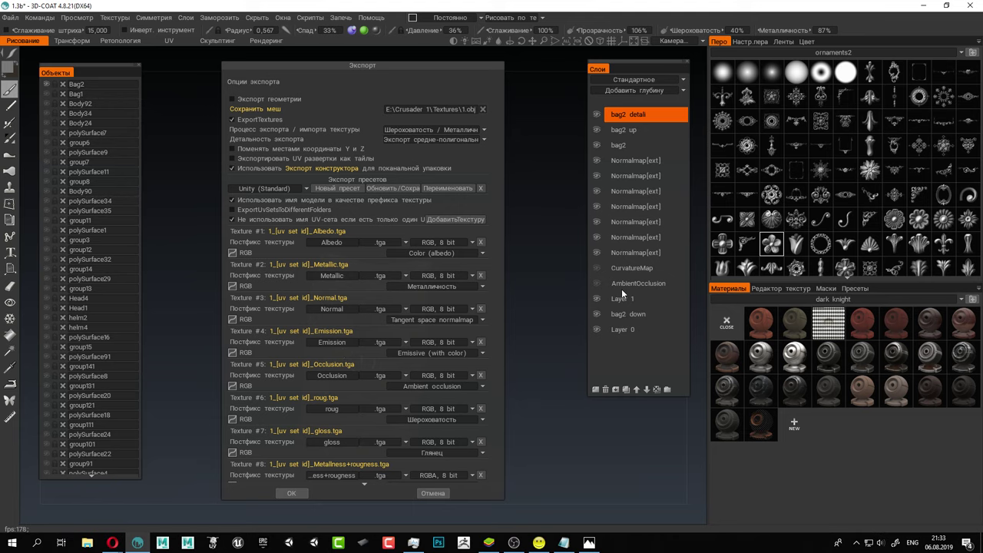
left_click(291, 493)
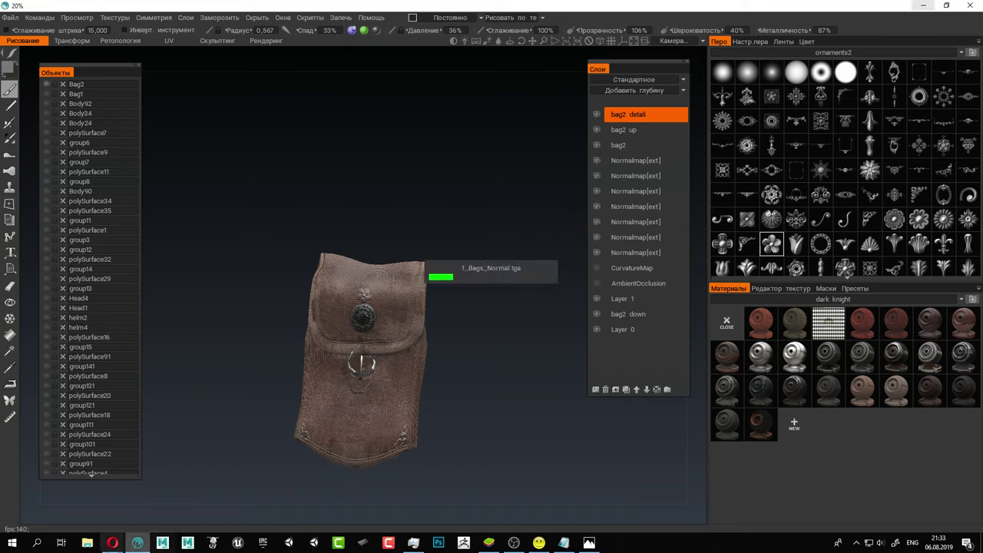
Launch Marmoset Toolbag 3 and allow it to run despite the unverified publisher.
left_click(11, 543)
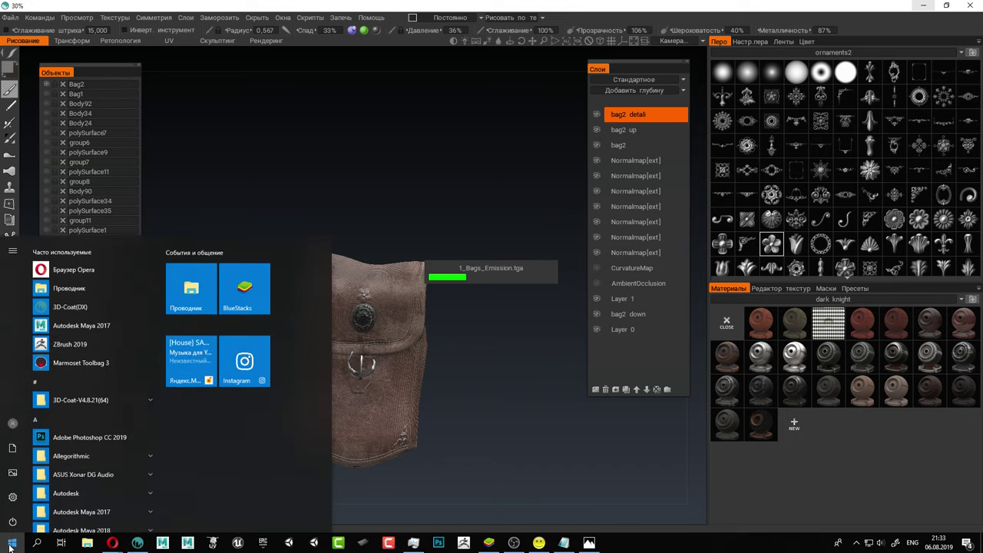
left_click(69, 357)
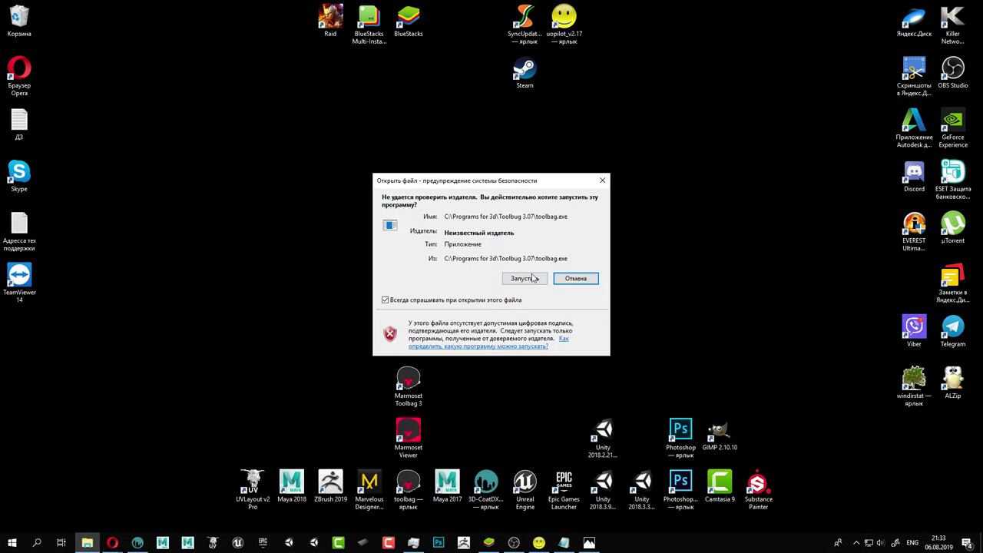
left_click(530, 279)
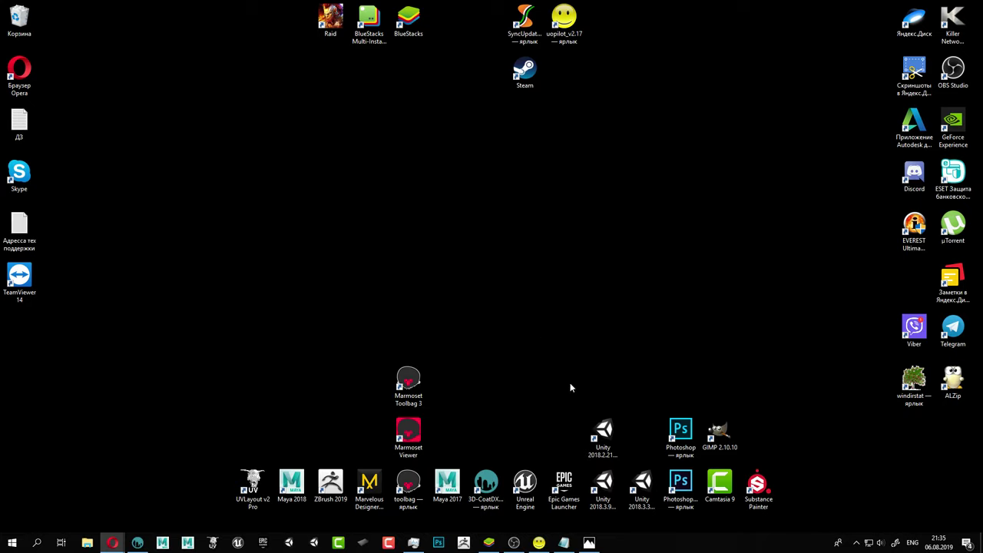
left_click(408, 376)
double_click(408, 376)
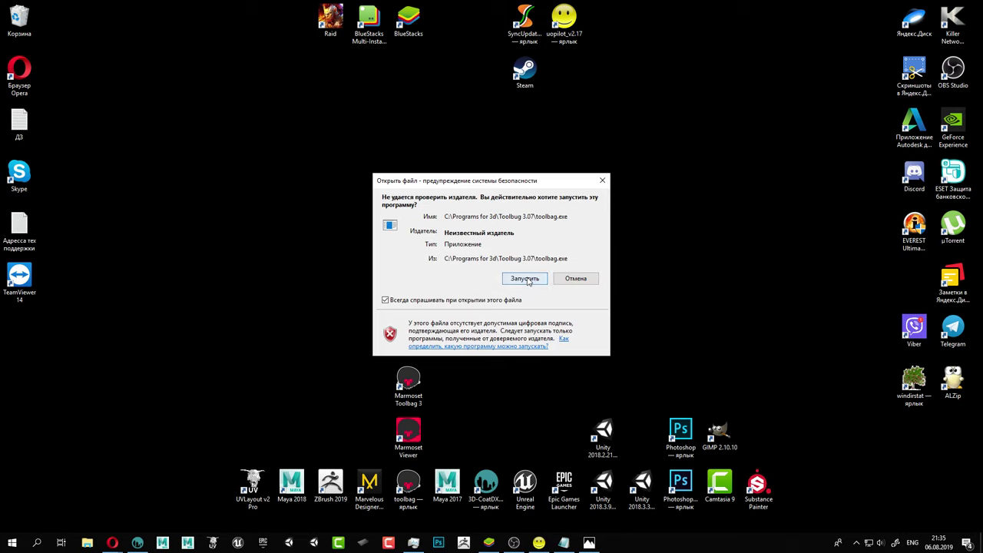
left_click(526, 277)
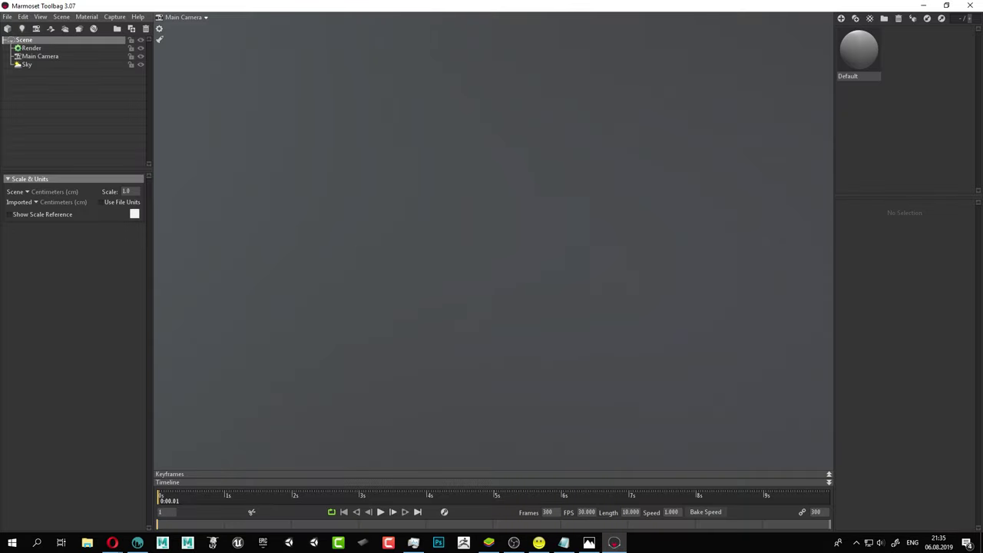
Bring up the file browser for opening a Toolbag scene.
left_click(7, 17)
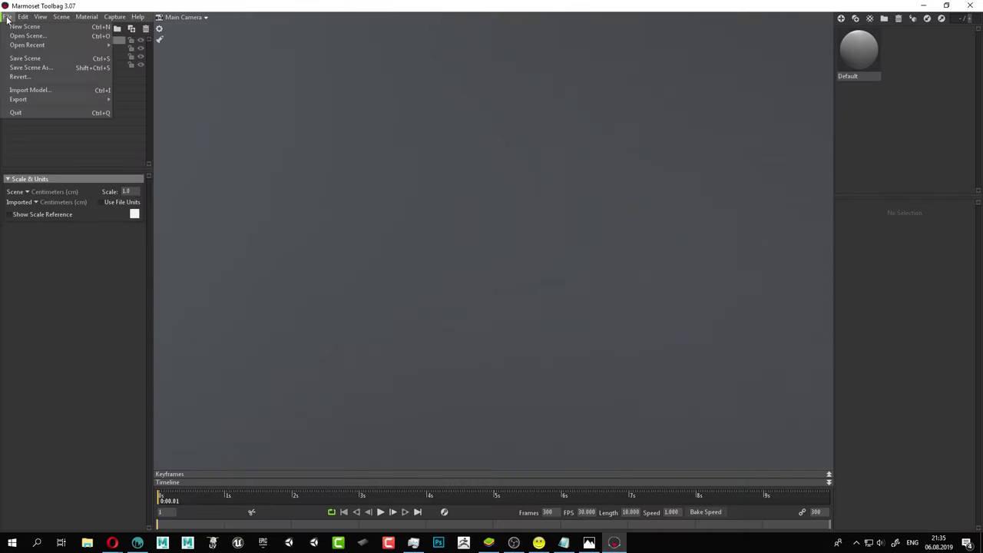
left_click(23, 37)
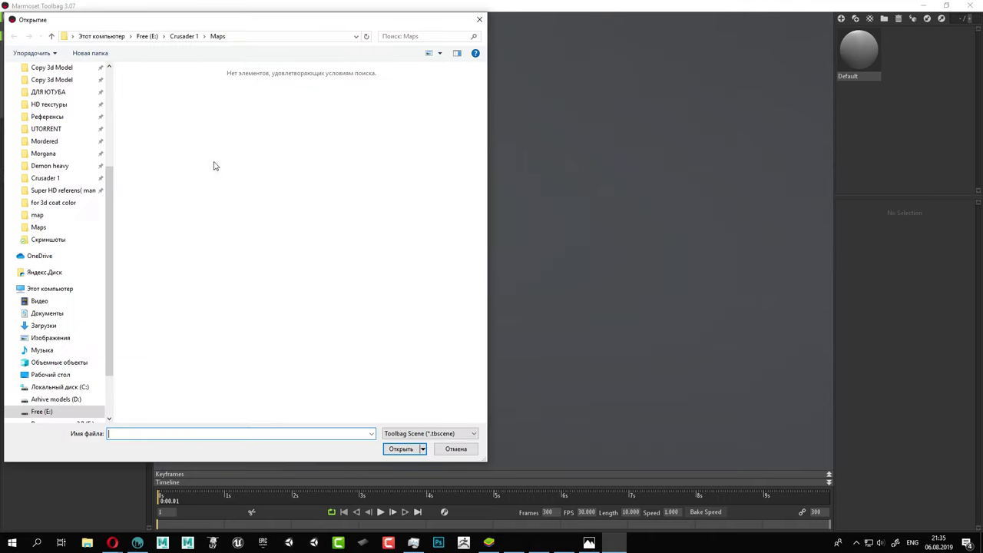
Create a folder named "Marmoset scene" inside the Crusader 1 folder and open it.
left_click(56, 178)
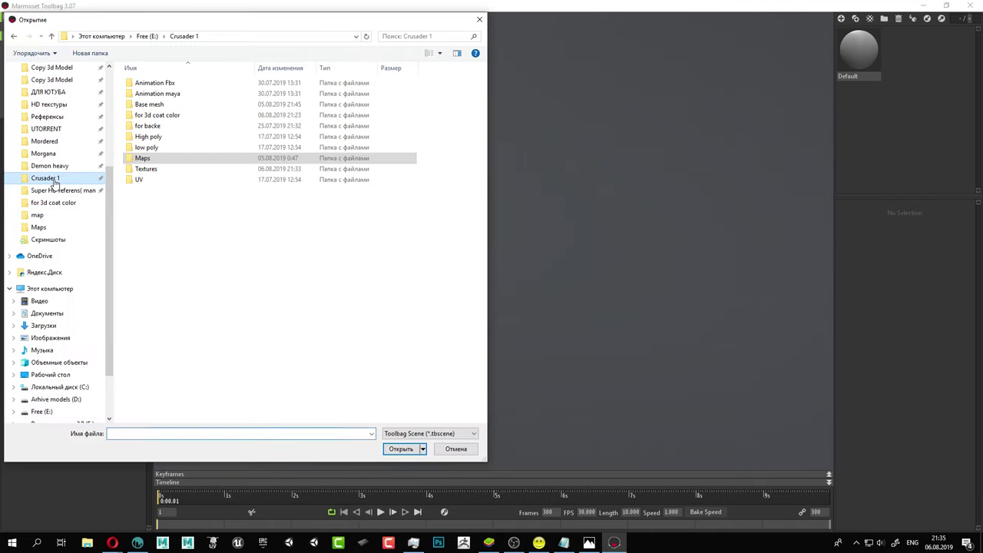
right_click(179, 237)
left_click(206, 241)
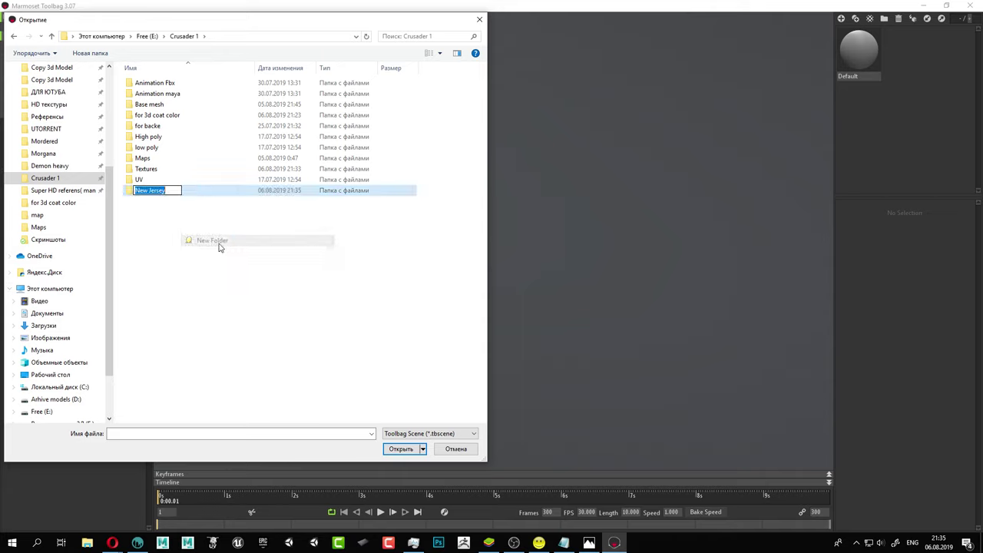
type("M")
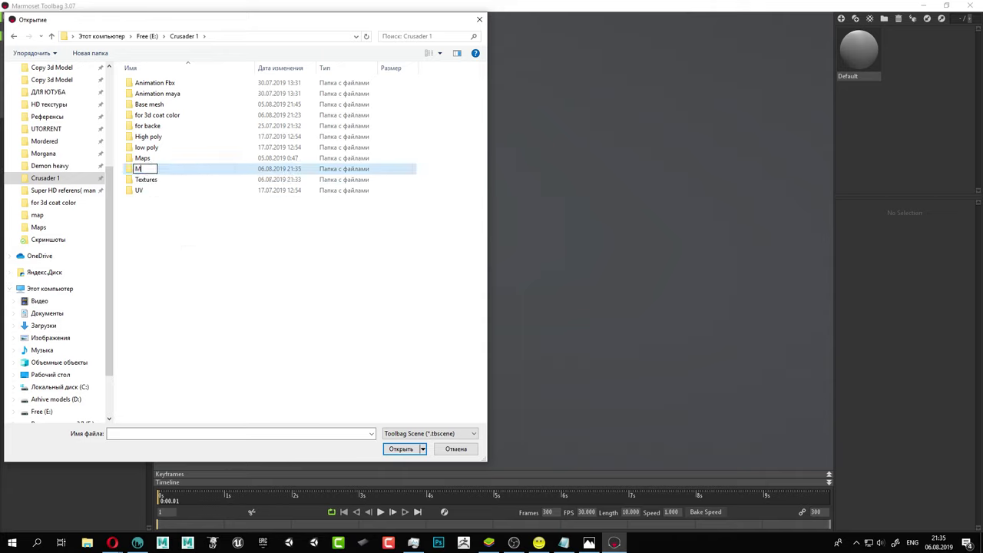
type("armoset scene")
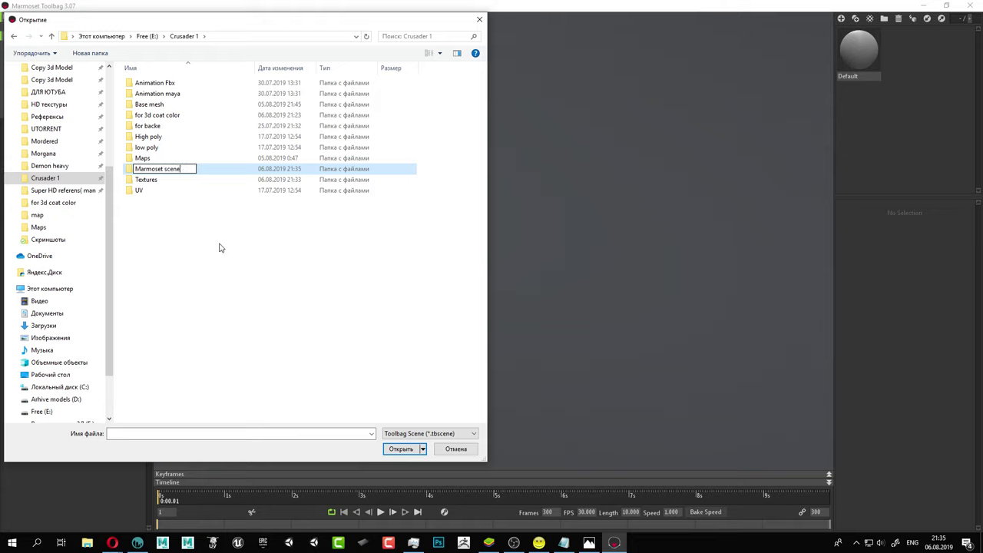
key("Return")
key("Return")
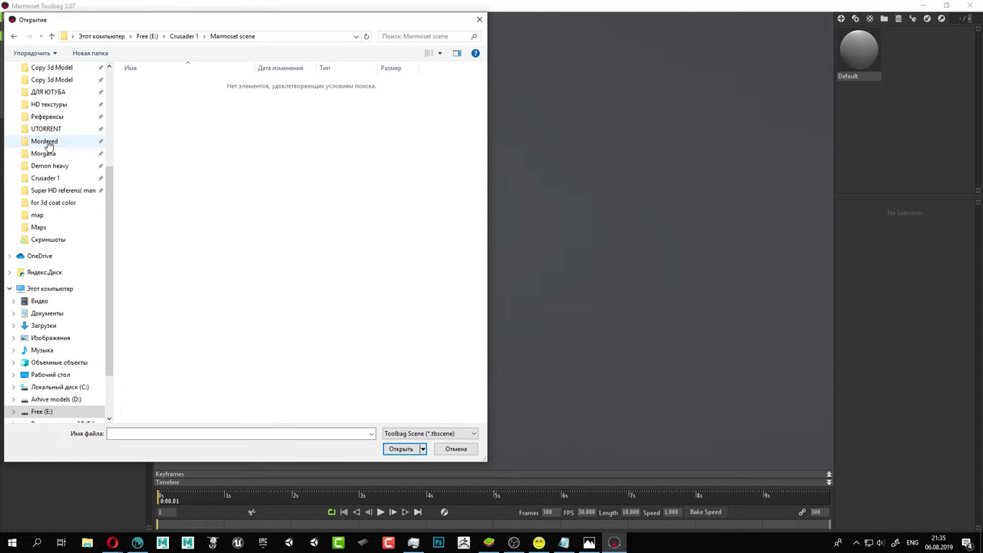
Open the scene file 1 from the Marmoset scene folder inside Morgana.
left_click(43, 154)
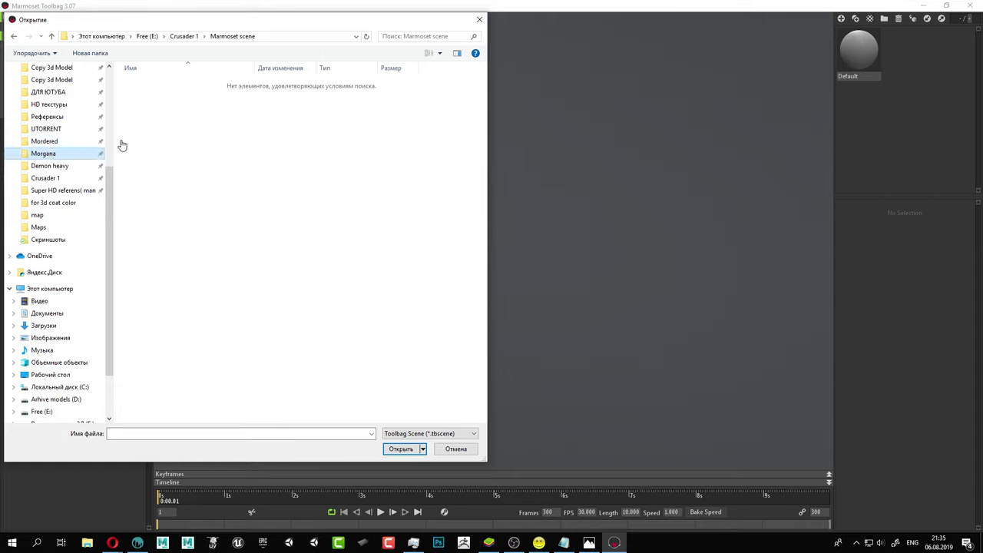
double_click(157, 147)
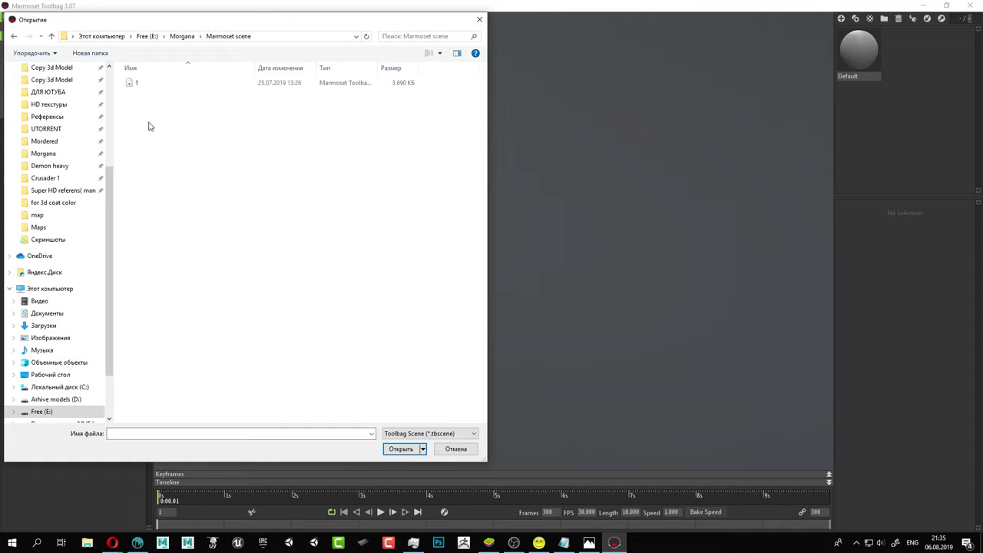
left_click(138, 84)
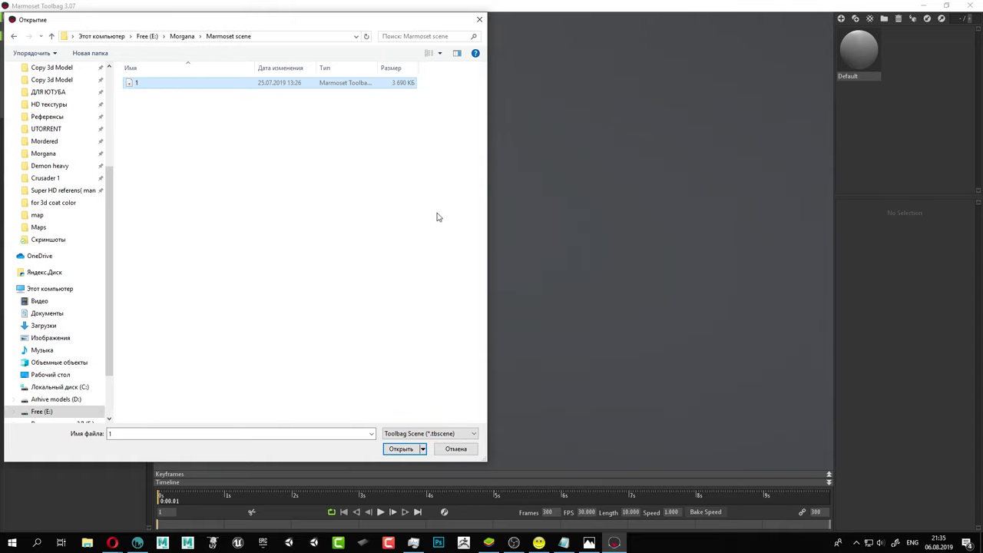
key("Return")
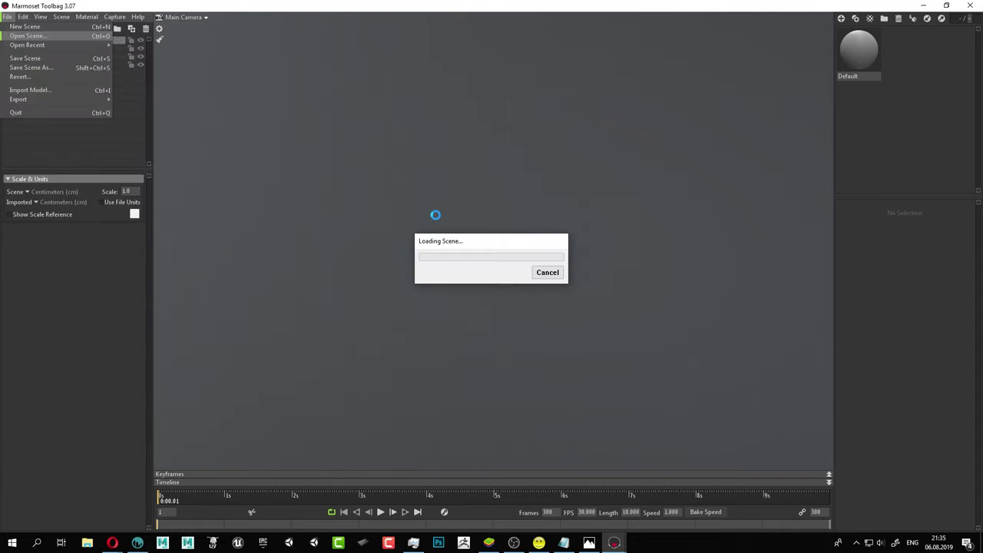
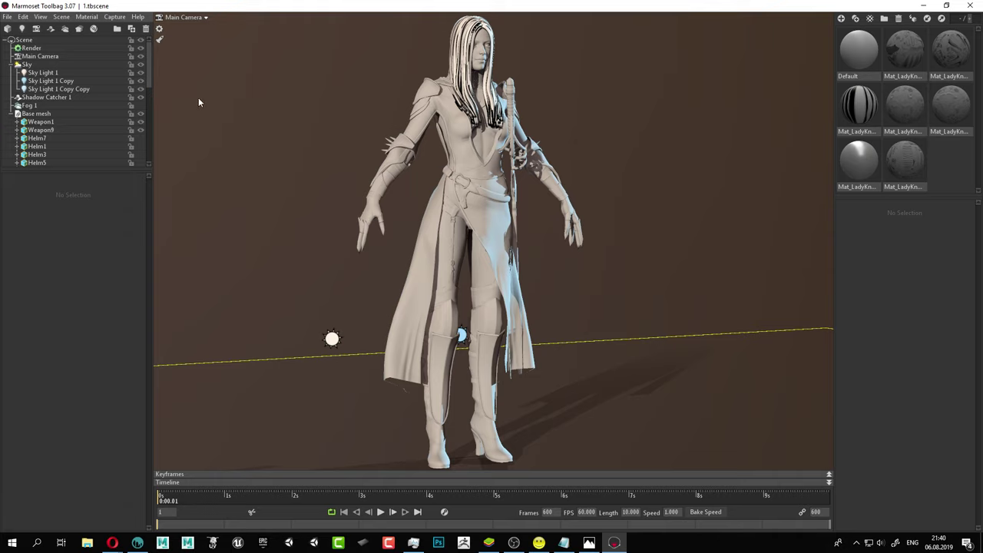
Delete the Base mesh model from the scene.
left_click(7, 17)
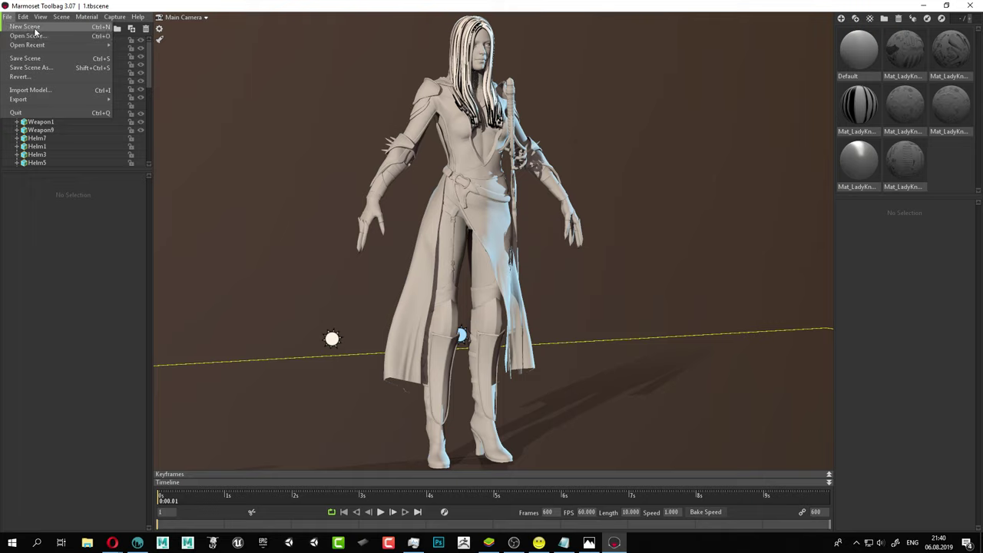
left_click(61, 241)
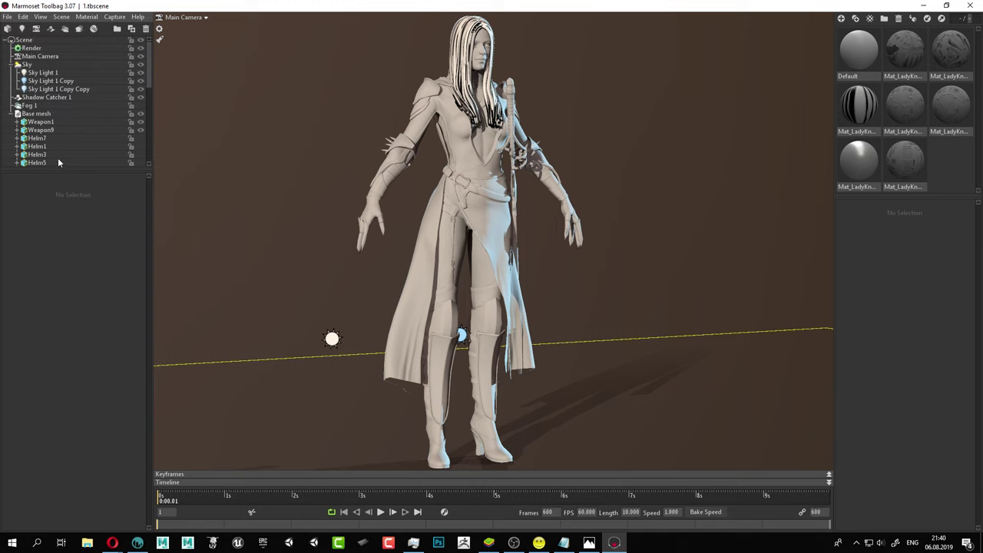
left_click(33, 114)
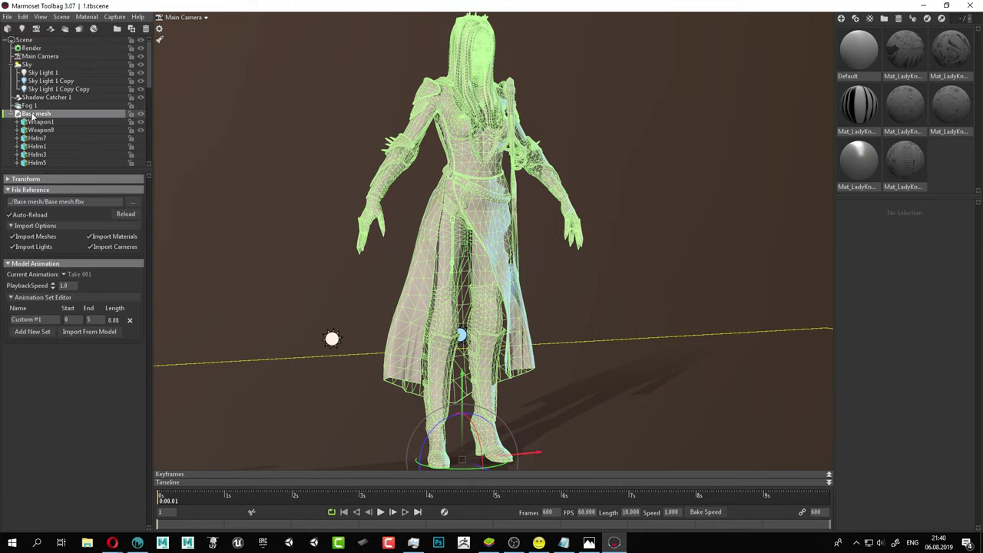
key("Delete")
Delete all the old materials from the material library, starting with Default.
left_click(859, 51)
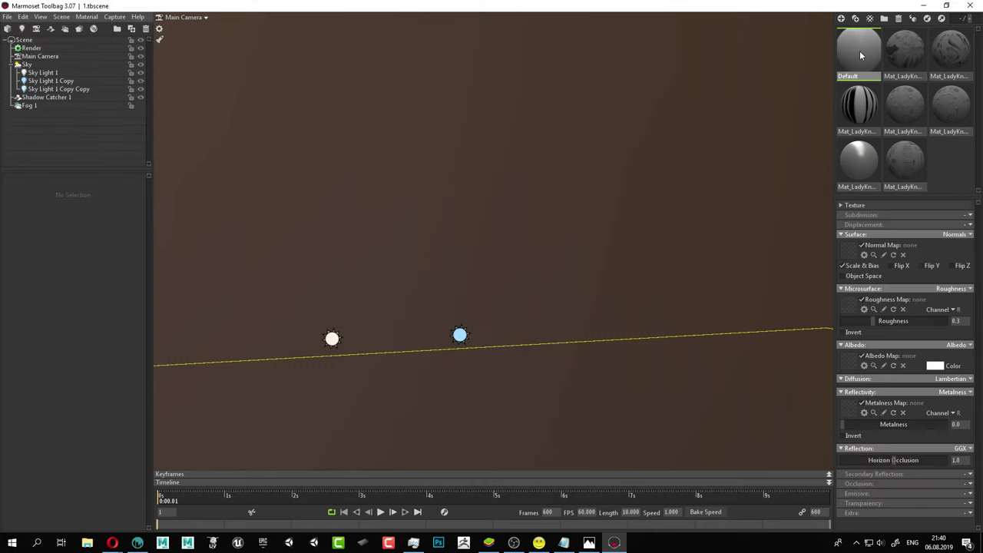
key("Delete")
key("Delete")
key("Delete")
key("Delete")
key("Delete")
key("Delete")
key("Delete")
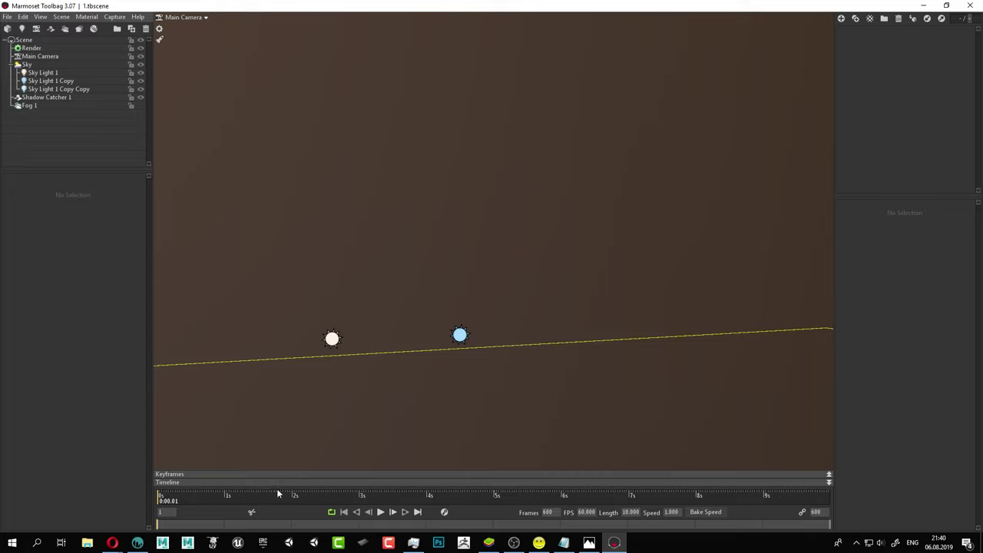
Import the Base mesh2 3D object from the Crusader 1 project's Base mesh folder into the Marmoset Toolbag scene.
left_click(88, 543)
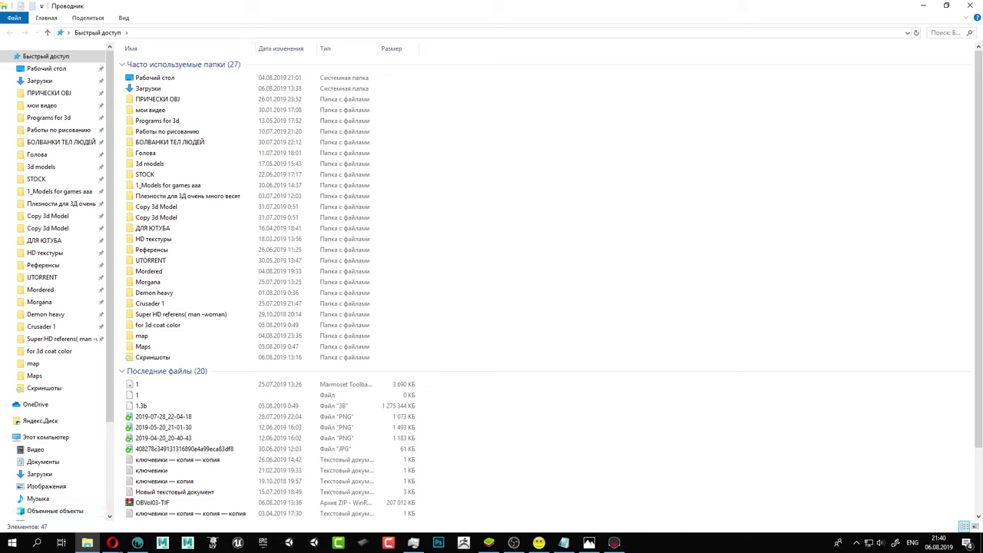
key("alt+Tab")
key("alt+Tab")
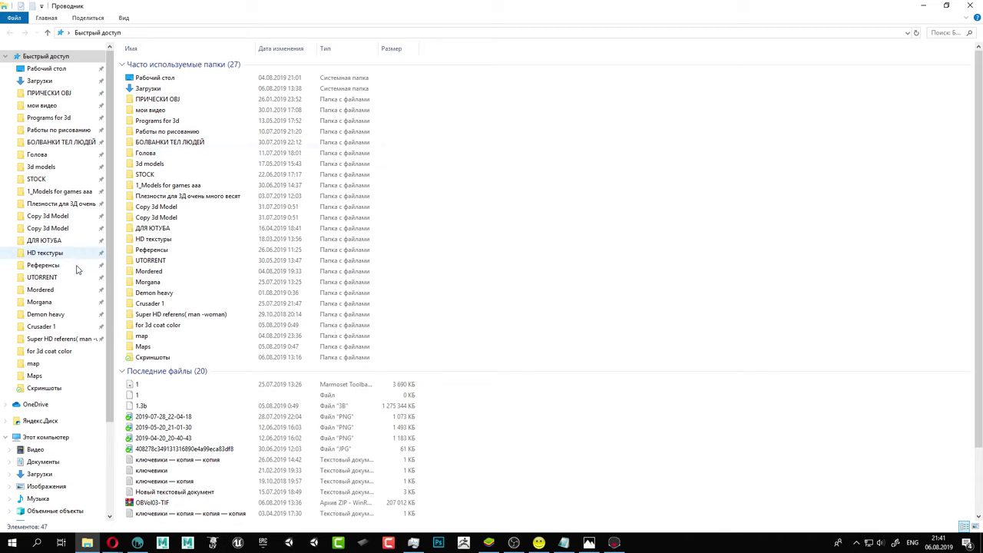
left_click(48, 328)
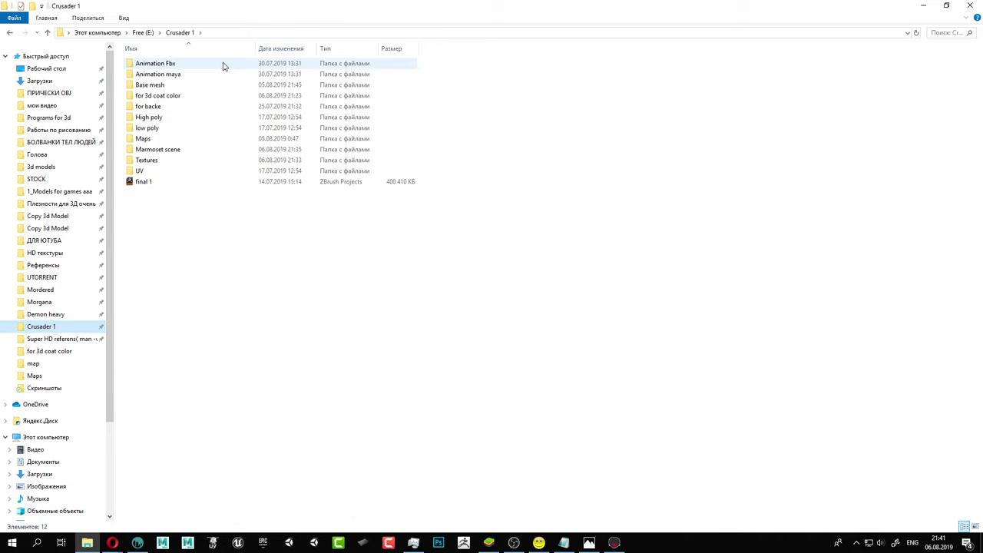
double_click(170, 87)
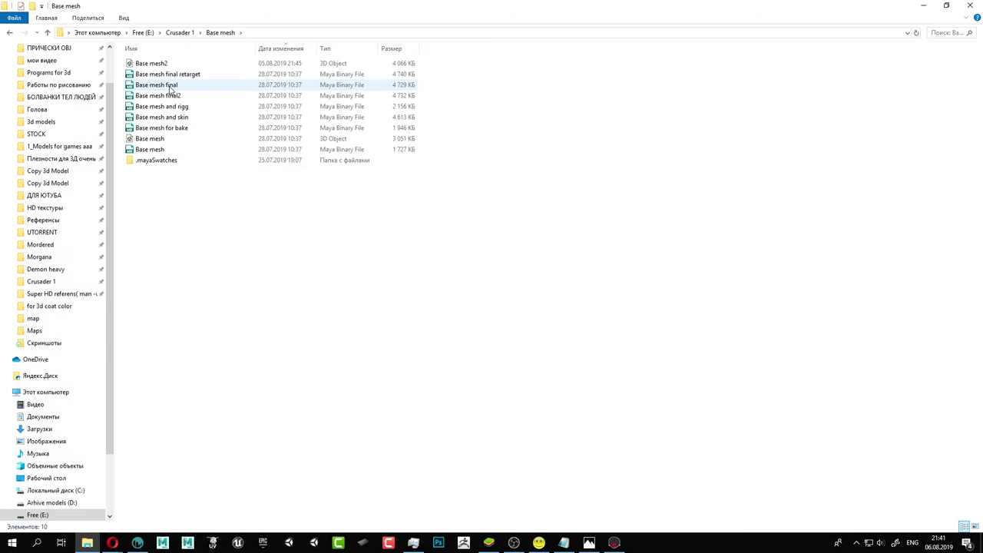
left_click(160, 65)
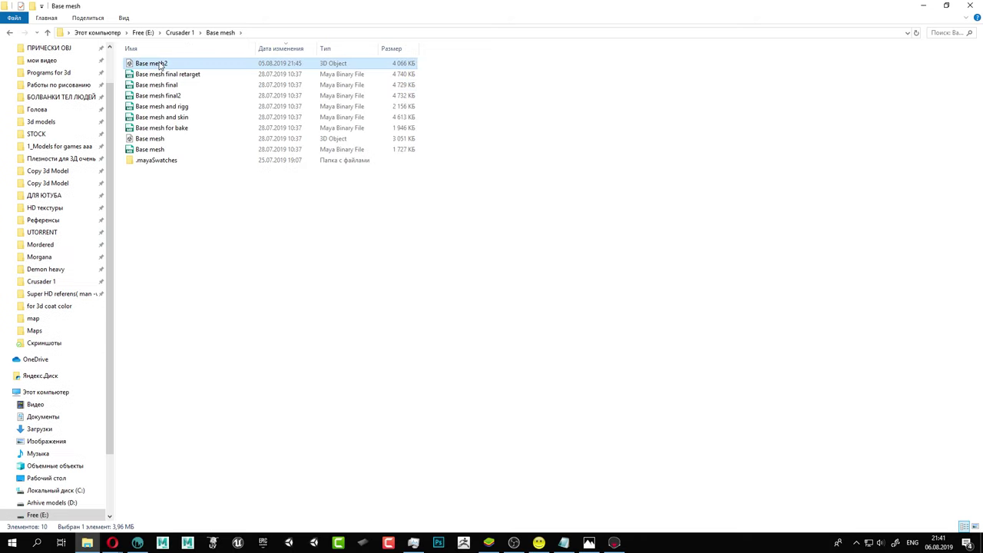
double_click(160, 64)
left_click(689, 7)
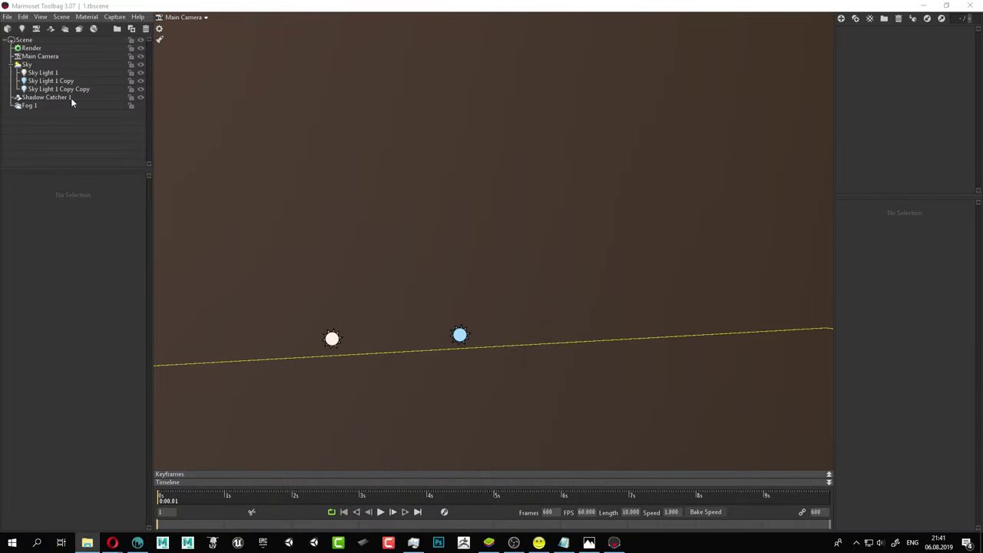
left_click_drag(71, 99, 516, 121)
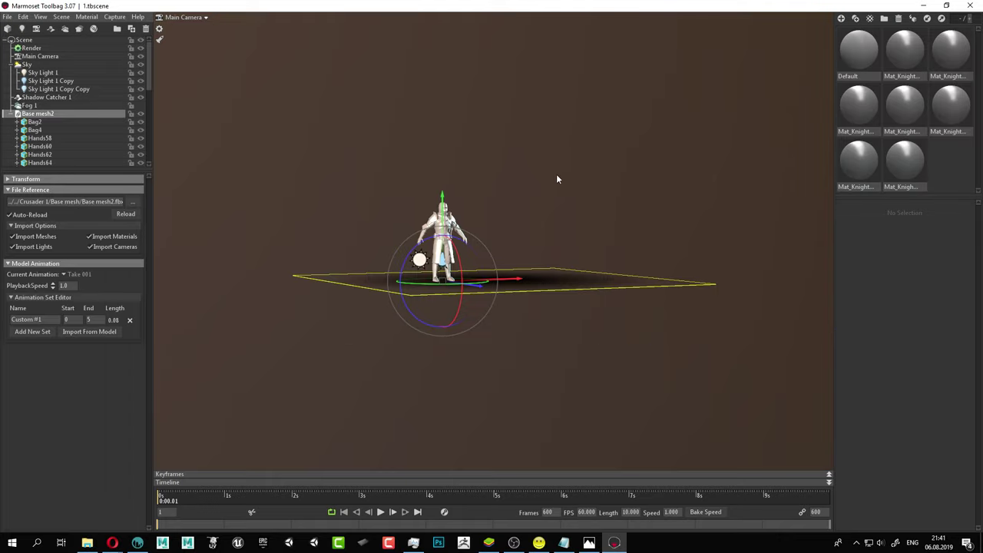
Show the materials as a named list and select the Mat_Knight1_Bags material.
scroll(521, 187, "up", 4)
left_click_drag(522, 186, 475, 212)
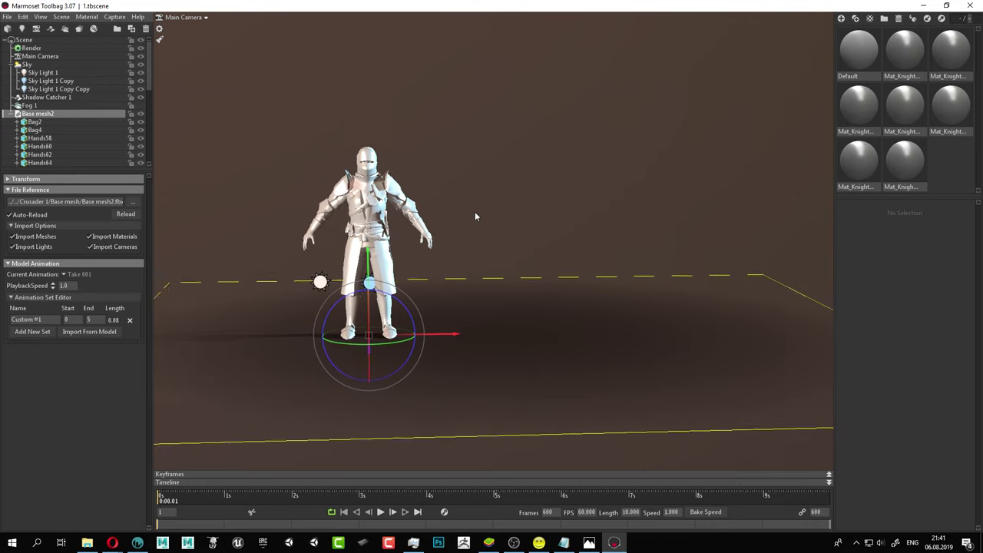
middle_click_drag(474, 212, 512, 198)
right_click_drag(511, 198, 631, 252)
middle_click_drag(631, 252, 633, 232)
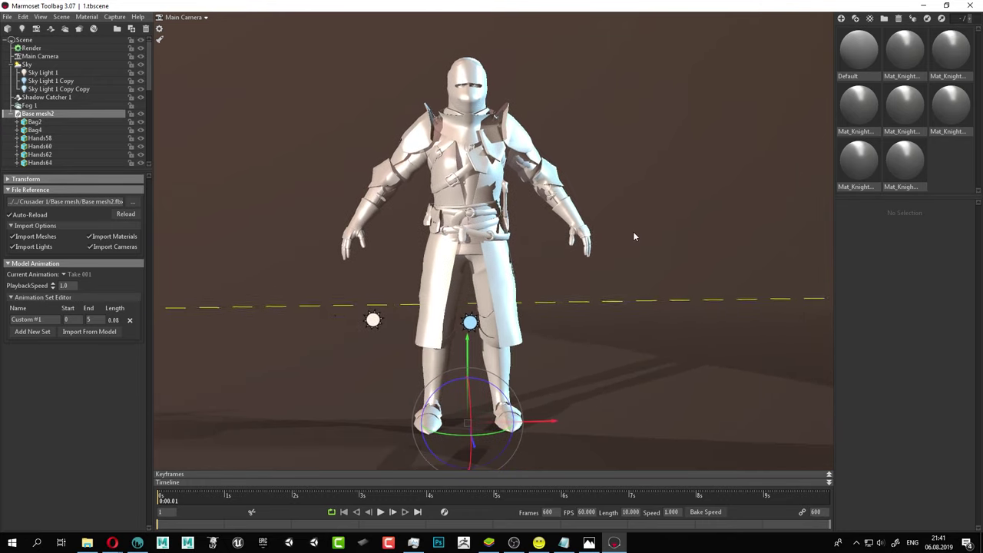
left_click(957, 19)
left_click(890, 41)
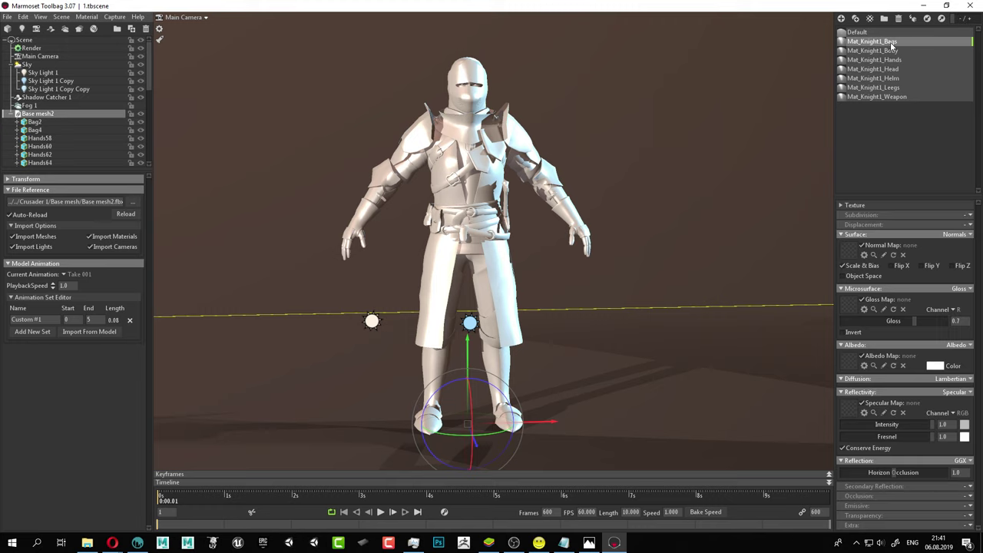
Enable Occlusion and switch reflectivity to Metalness for Mat_Knight1_Bags, with metalness and gloss at 1.0.
left_click(969, 497)
left_click(941, 519)
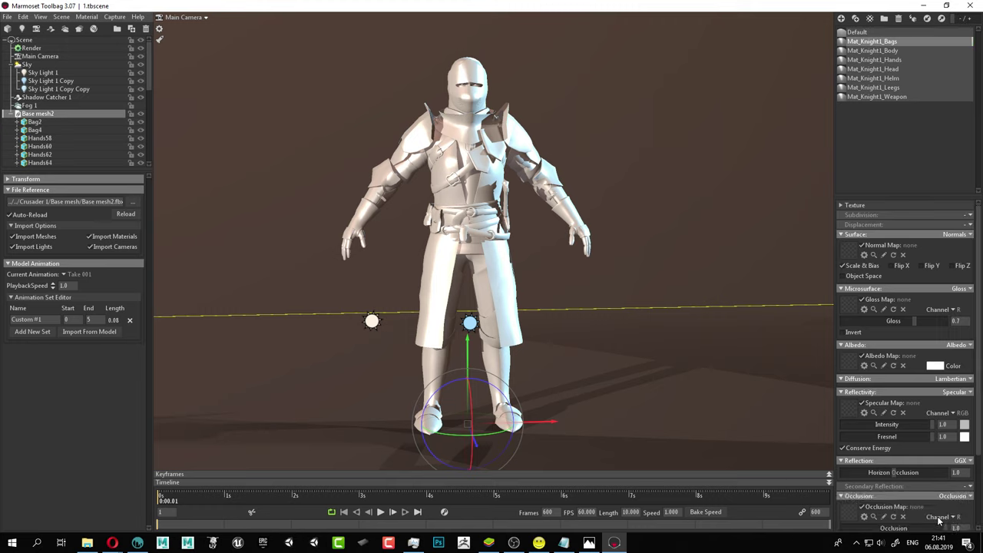
left_click(971, 394)
left_click(919, 424)
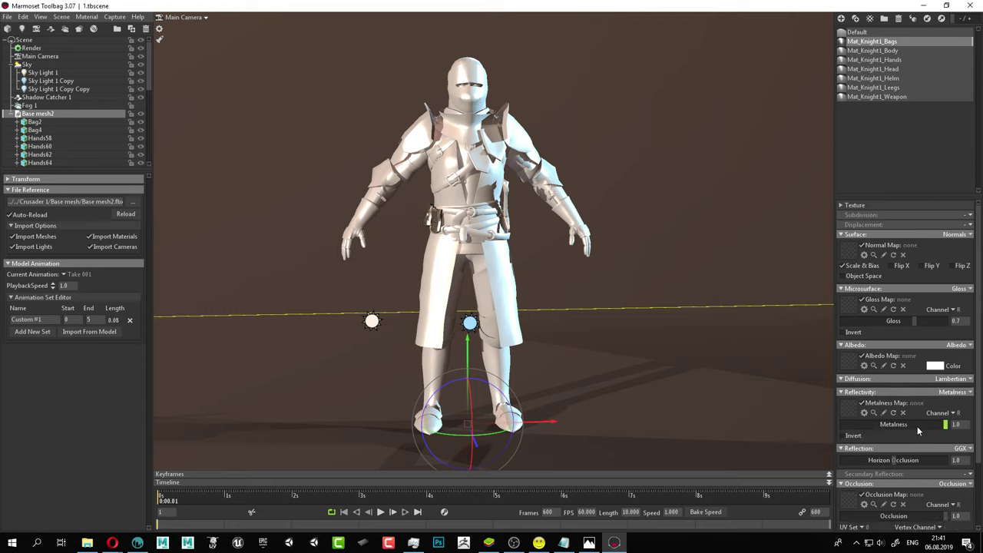
left_click_drag(925, 324, 966, 324)
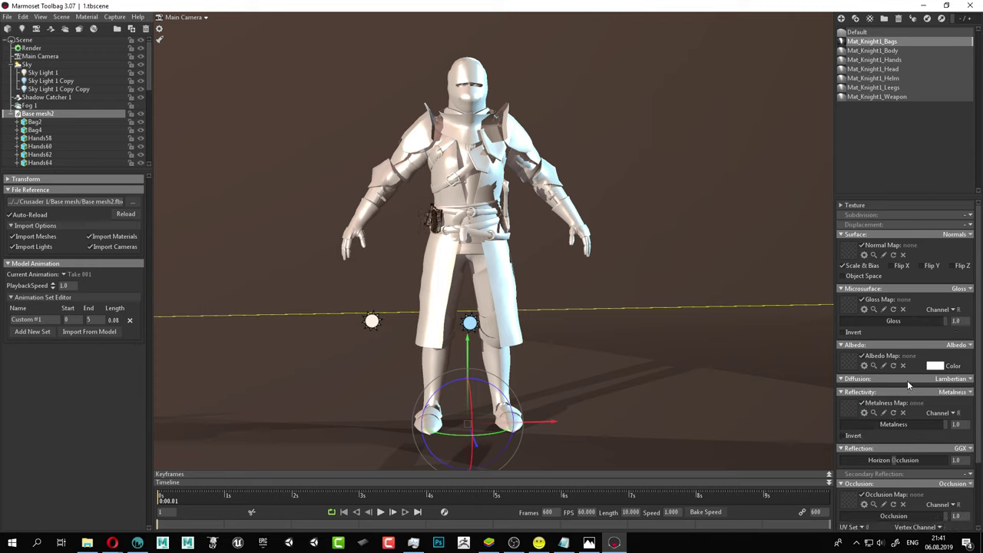
Assign the 1_Bags albedo, gloss, occlusion and metallic TGA textures to the matching maps of Mat_Knight1_Bags.
scroll(518, 305, "up", 3)
left_click_drag(507, 303, 554, 287, "alt")
middle_click_drag(514, 263, 543, 325, "alt")
scroll(545, 327, "up", 3)
left_click_drag(602, 325, 574, 317, "alt")
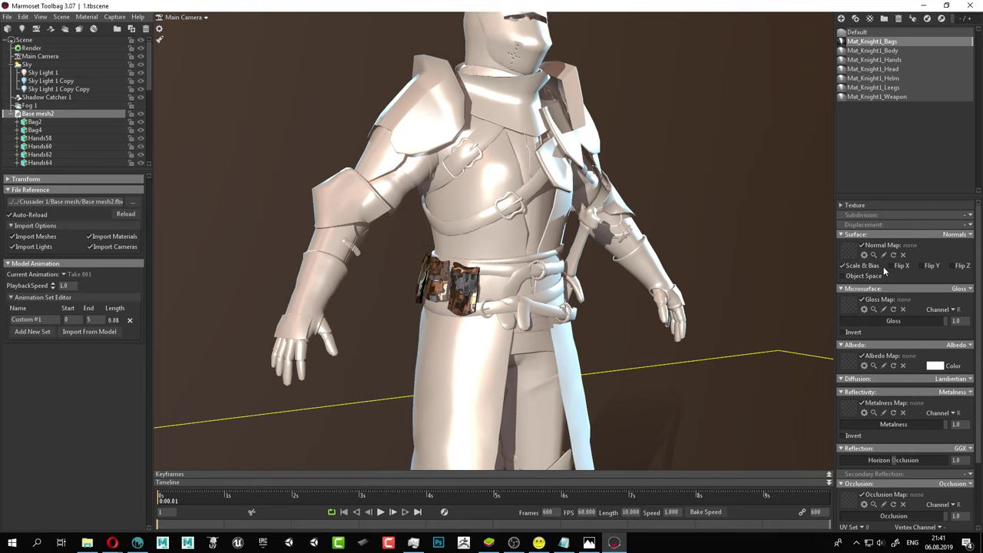
left_click(87, 543)
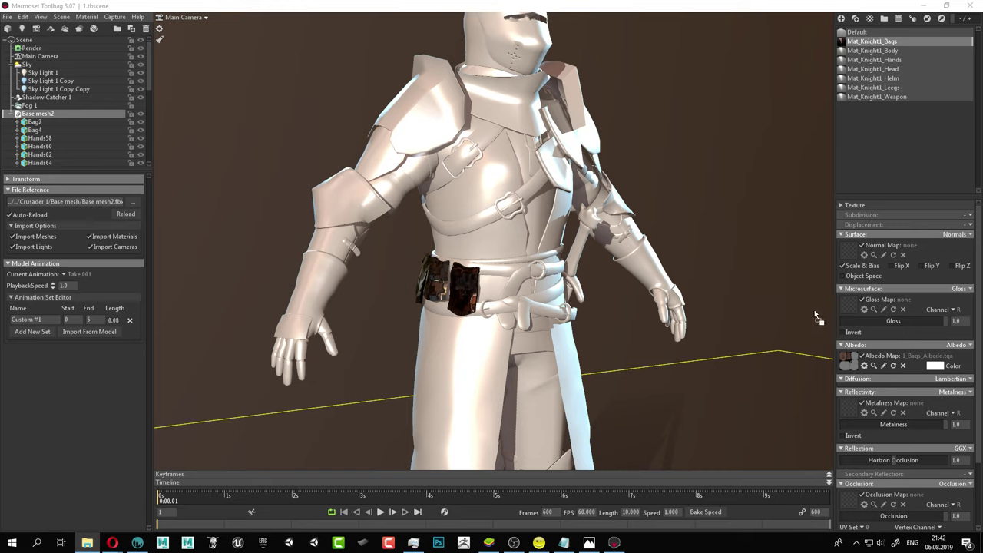
left_click_drag(815, 314, 847, 303)
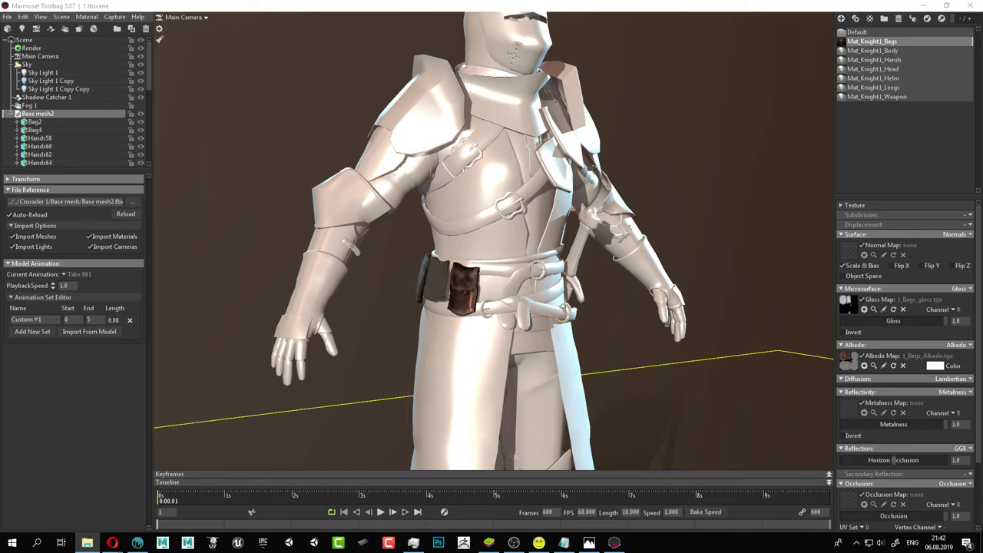
left_click_drag(871, 484, 845, 495)
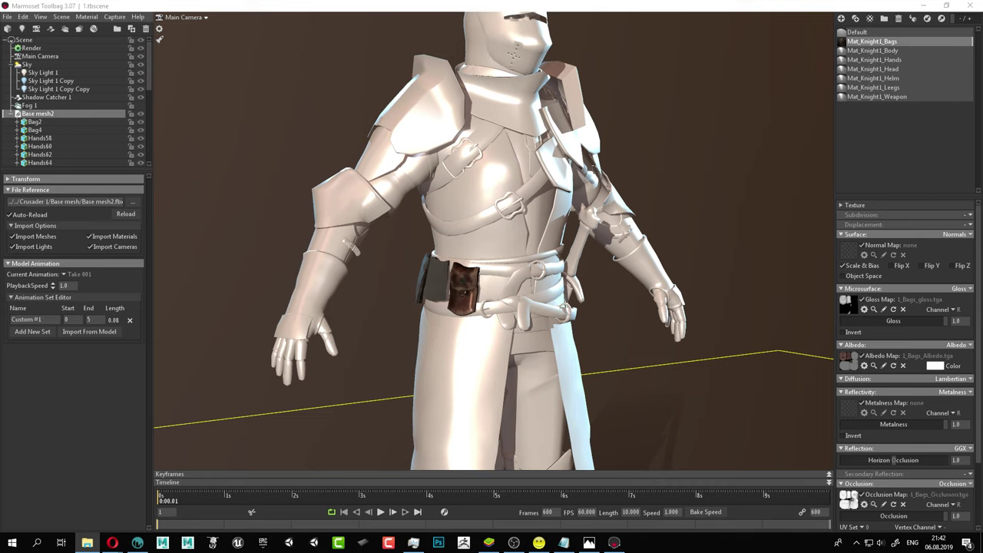
left_click_drag(872, 442, 848, 409)
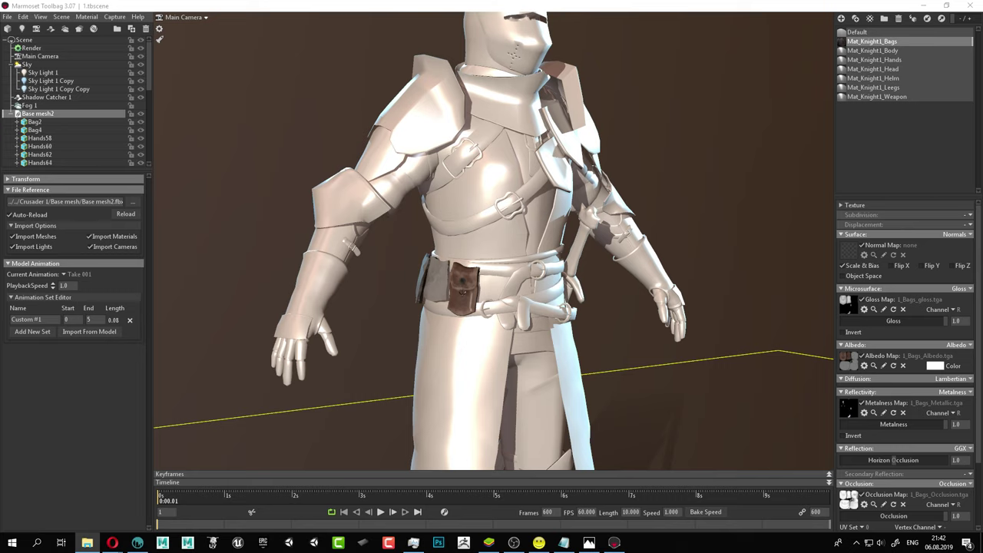
Assign 1_Bags_Normal.tga as the normal map of Mat_Knight1_Bags and accept its texture settings.
left_click_drag(361, 284, 850, 251)
left_click(864, 255)
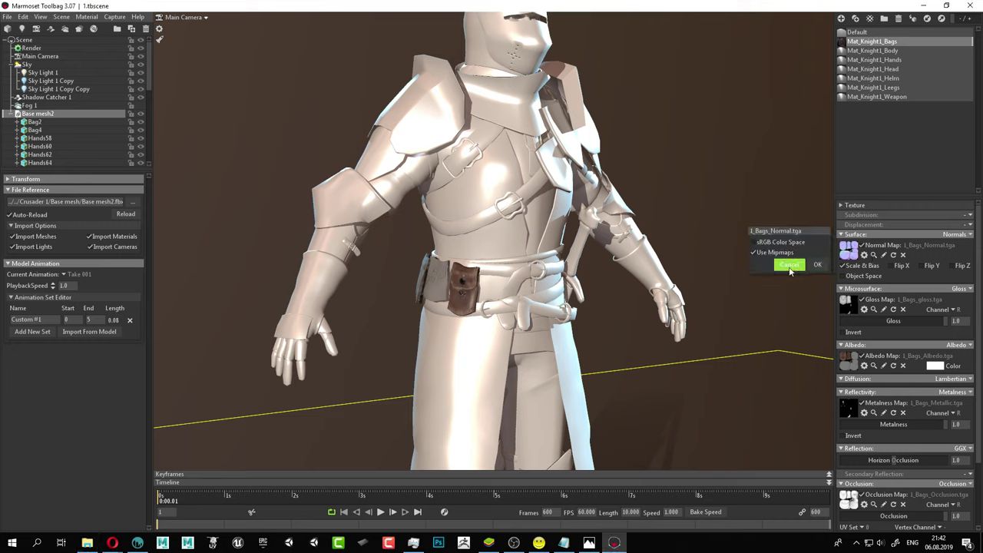
left_click(818, 264)
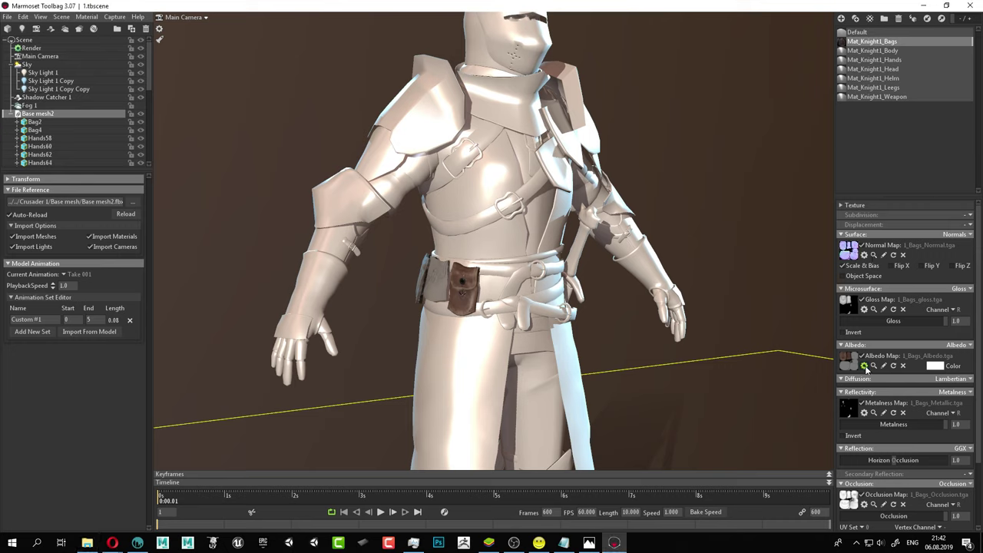
Toggle mipmap use for the 1_Bags_Albedo.tga texture of Mat_Knight1_Bags and accept its texture settings.
left_click(865, 366)
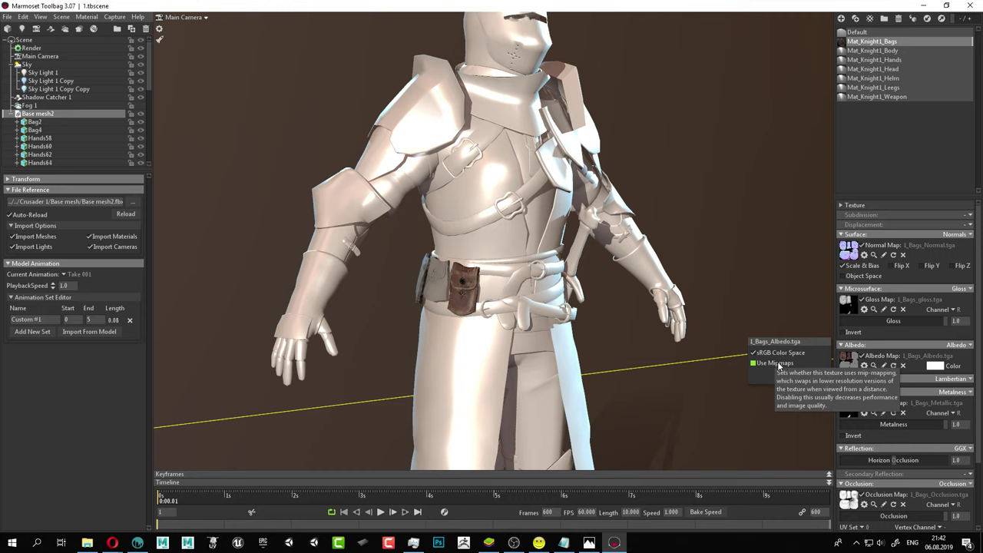
left_click(780, 363)
left_click(817, 375)
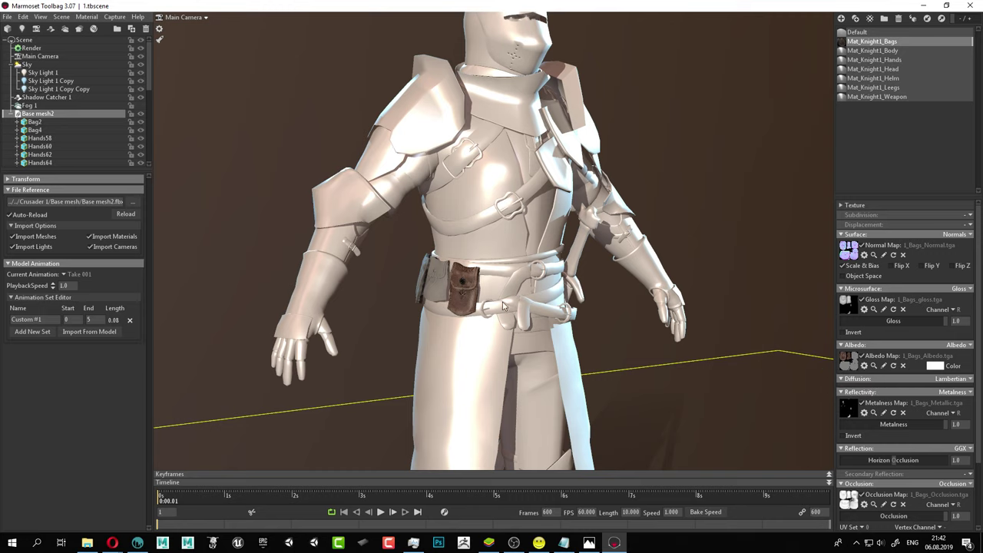
Inspect the textured belt bag on the knight, both up close and together with the rest of the body.
scroll(649, 358, "up", 3)
scroll(649, 358, "up", 6)
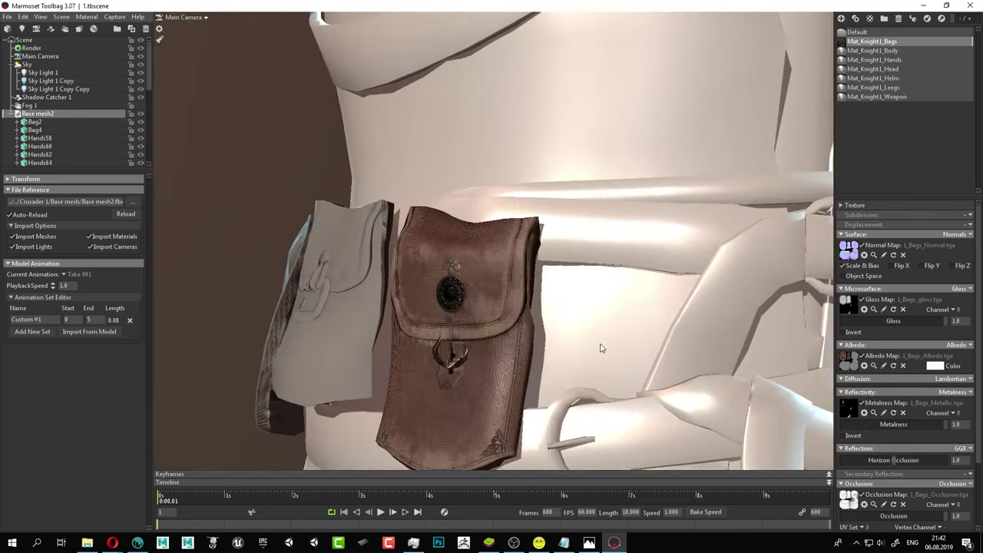
middle_click_drag(600, 348, 619, 331)
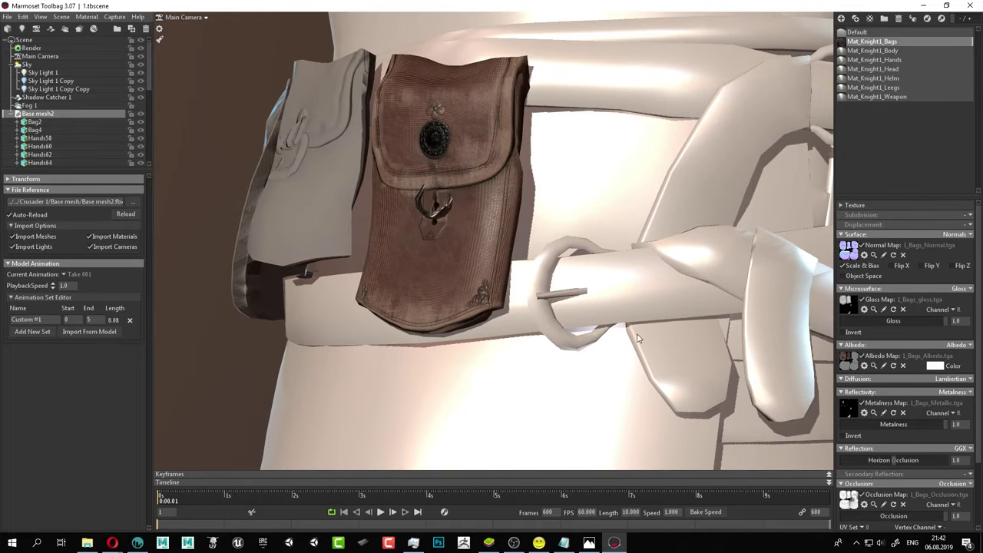
scroll(576, 310, "down", 3)
scroll(575, 307, "down", 3)
left_click_drag(575, 307, 503, 271)
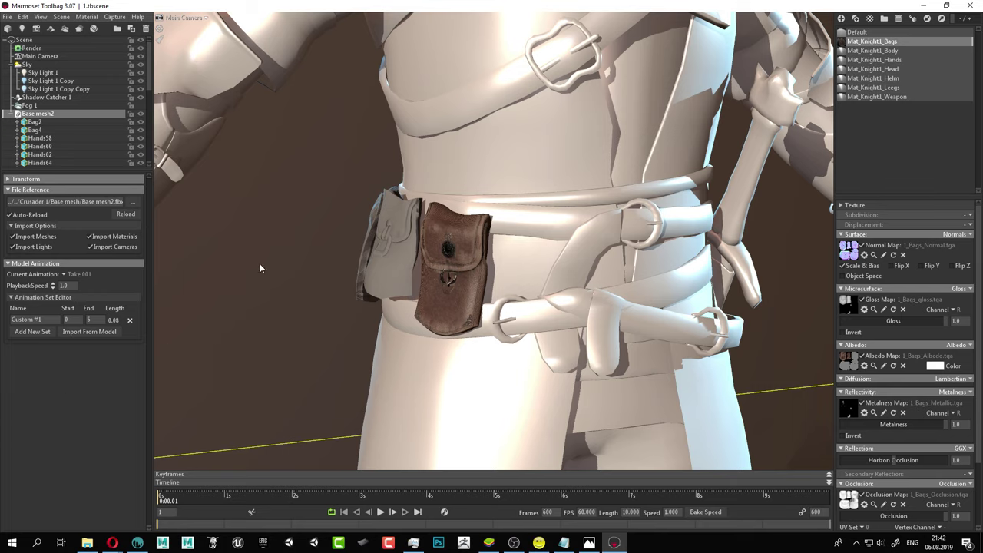
scroll(554, 298, "up", 5)
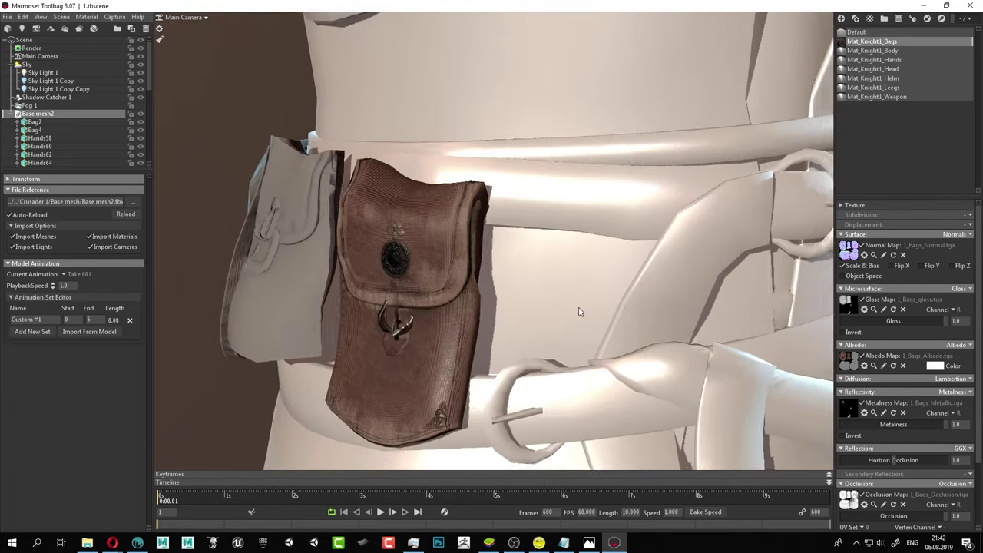
right_click_drag(580, 311, 334, 227)
left_click_drag(530, 281, 582, 283)
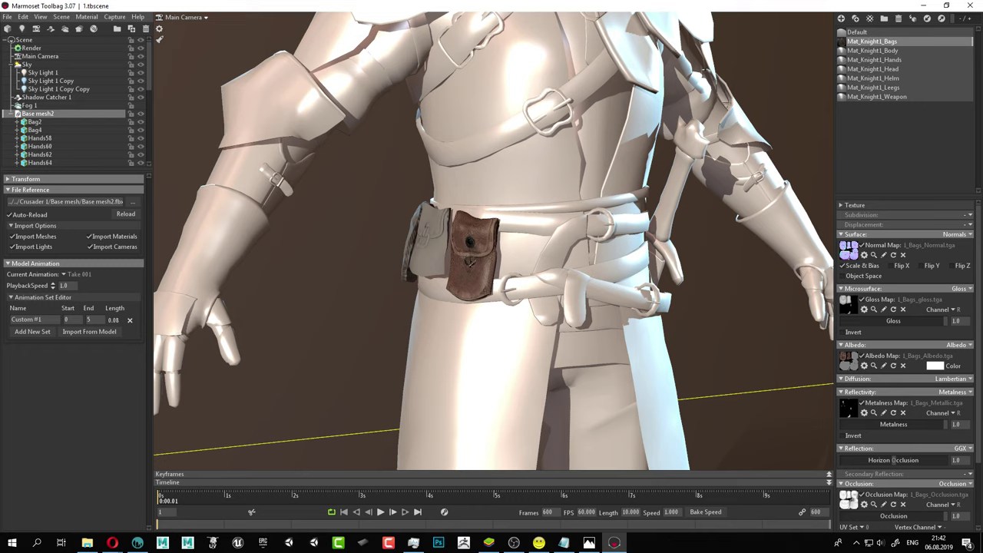
Examine the front bag's flower ornament, round medallion and buckle for how their metal reads against the leather.
key("alt+Tab")
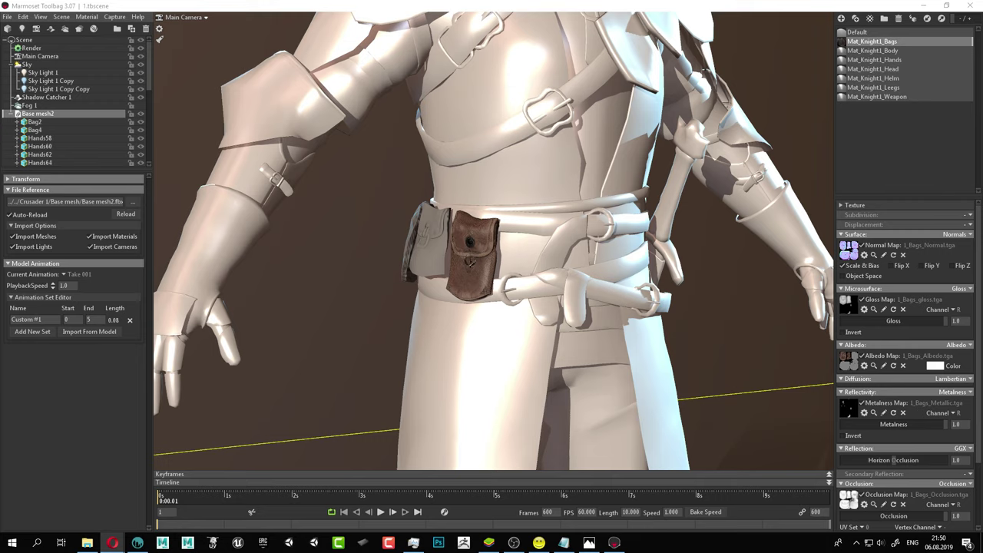
left_click_drag(448, 267, 419, 282)
scroll(419, 278, "down", 5)
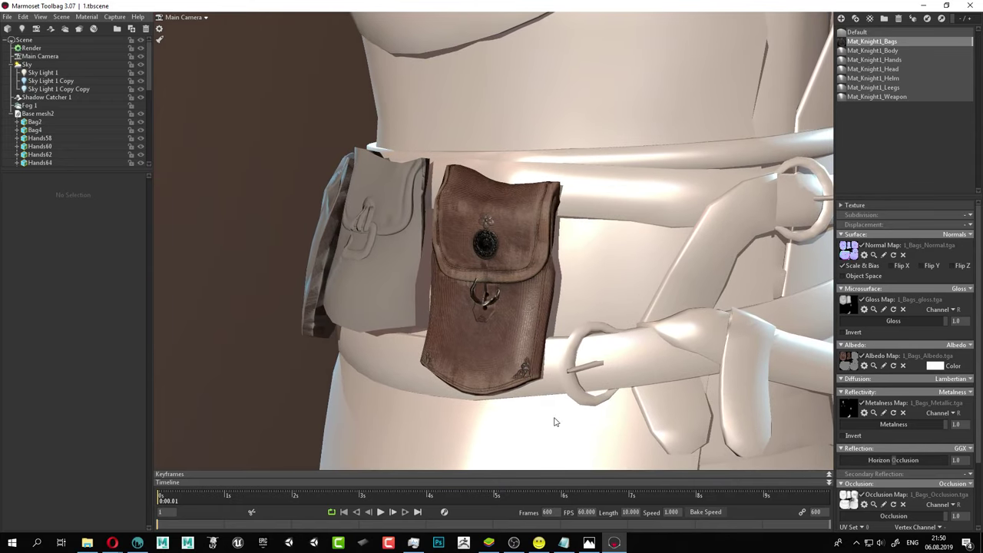
scroll(561, 338, "down", 2)
scroll(559, 339, "up", 3)
mouse_move(559, 339)
left_mouse_down()
mouse_move(582, 316)
mouse_move(566, 323)
mouse_move(567, 349)
left_mouse_up()
scroll(567, 353, "down", 2)
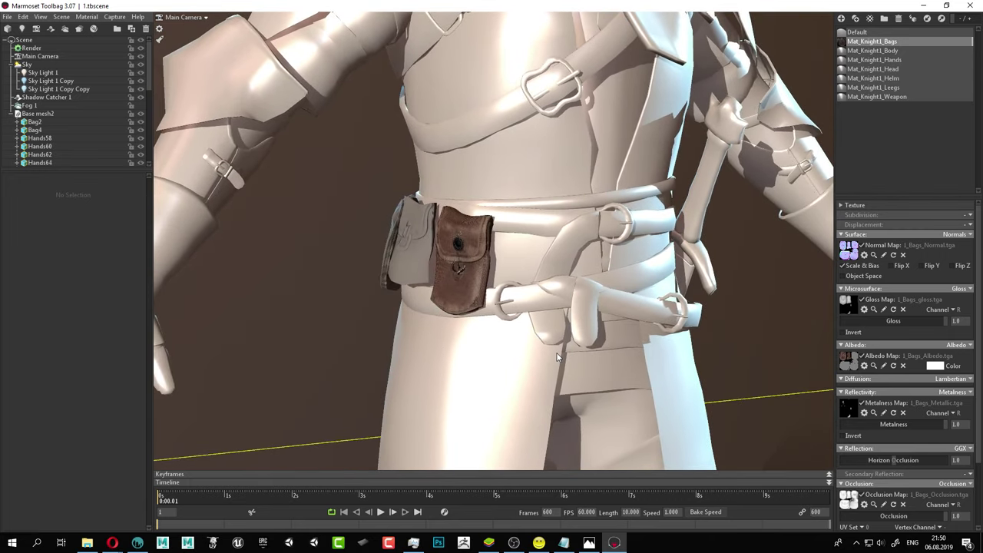
right_click_drag(458, 243, 672, 330)
scroll(739, 349, "down", 2)
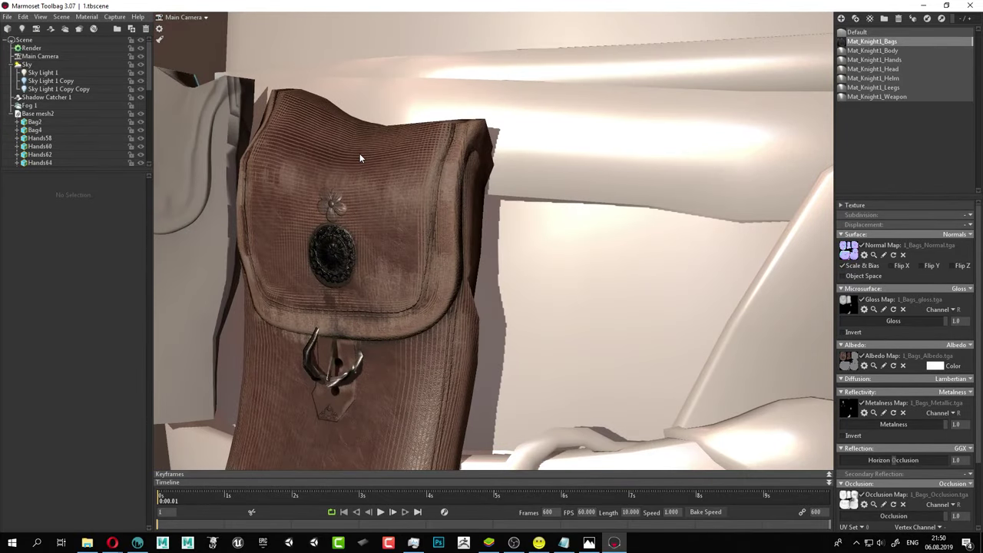
scroll(357, 146, "up", 4)
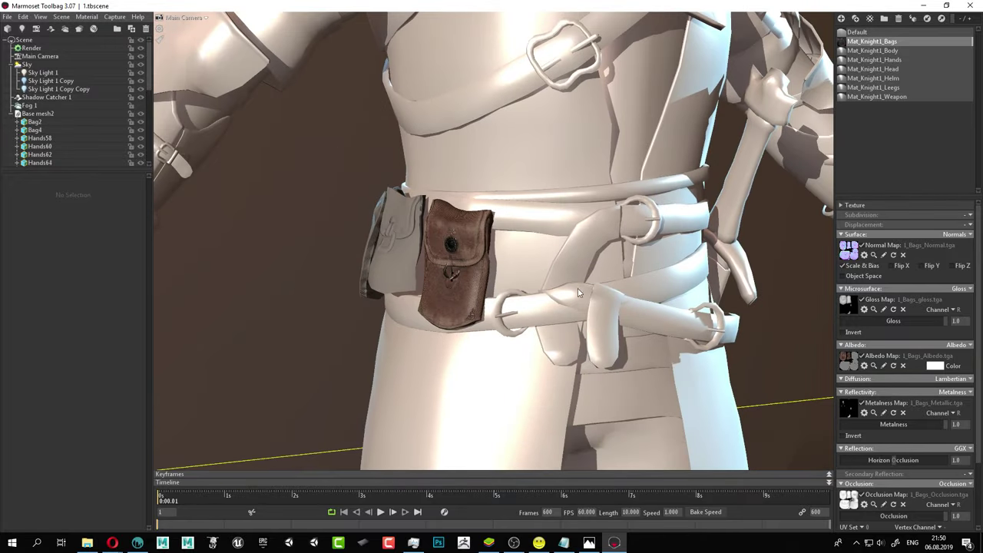
Switch to 3D-Coat and load the RealLife_Weath_Metals_1 material set for the flower ornament on the Bag2 flap.
left_click(137, 543)
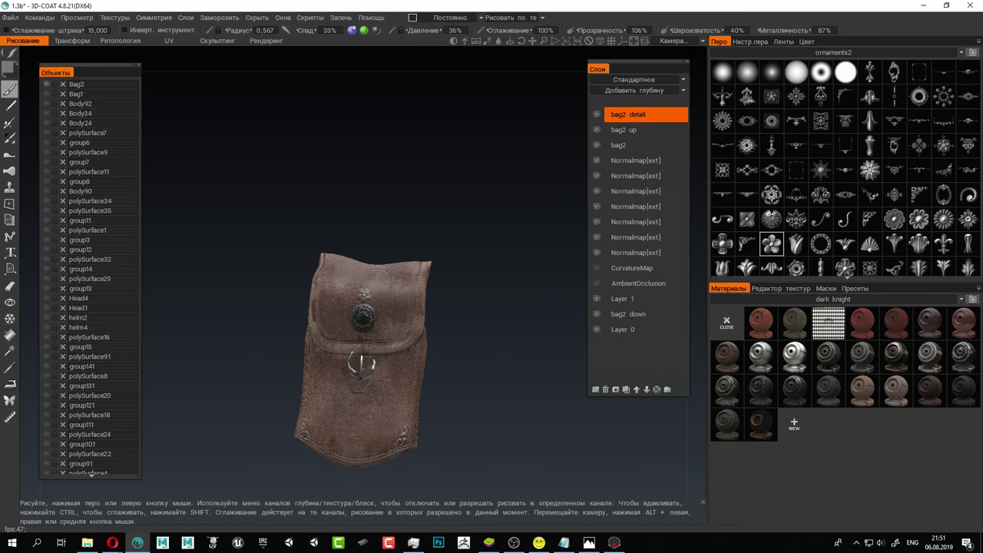
key("alt+Tab")
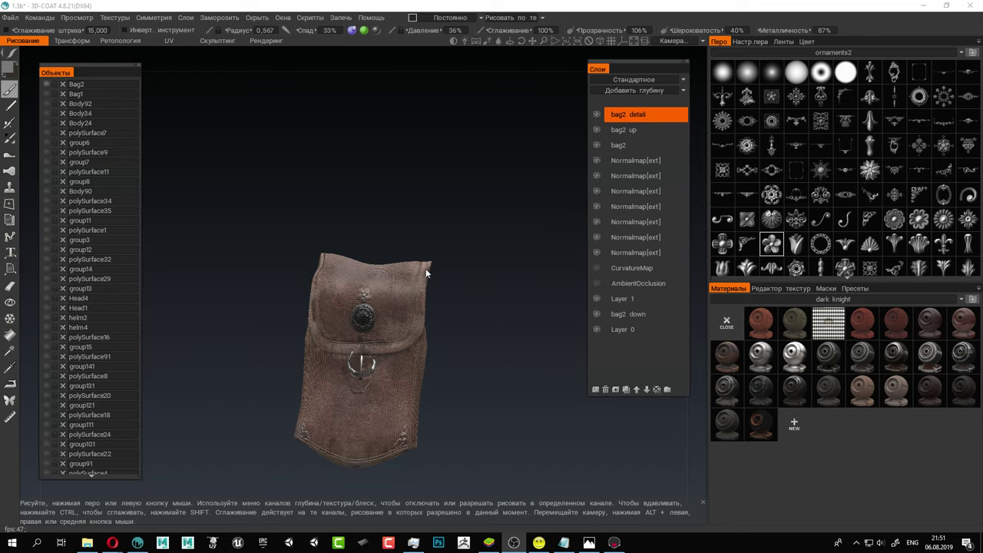
scroll(394, 270, "up", 5)
scroll(395, 270, "up", 6)
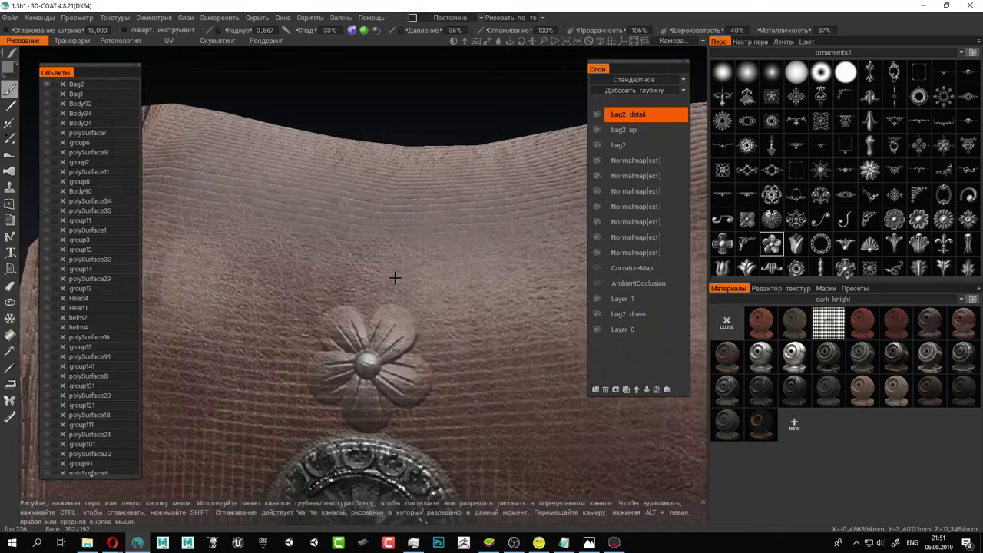
right_click_drag(351, 212, 371, 204, "alt")
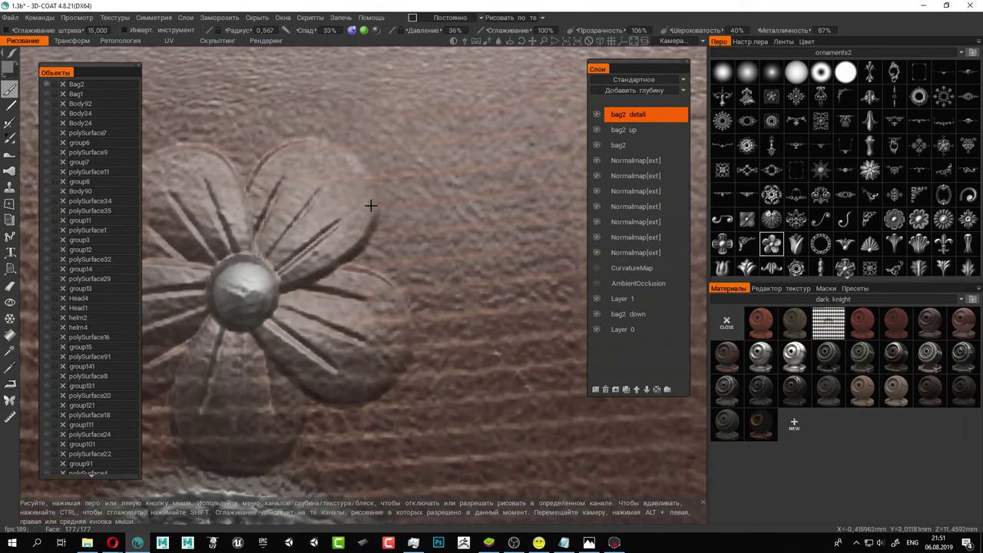
middle_click_drag(371, 204, 439, 215, "alt")
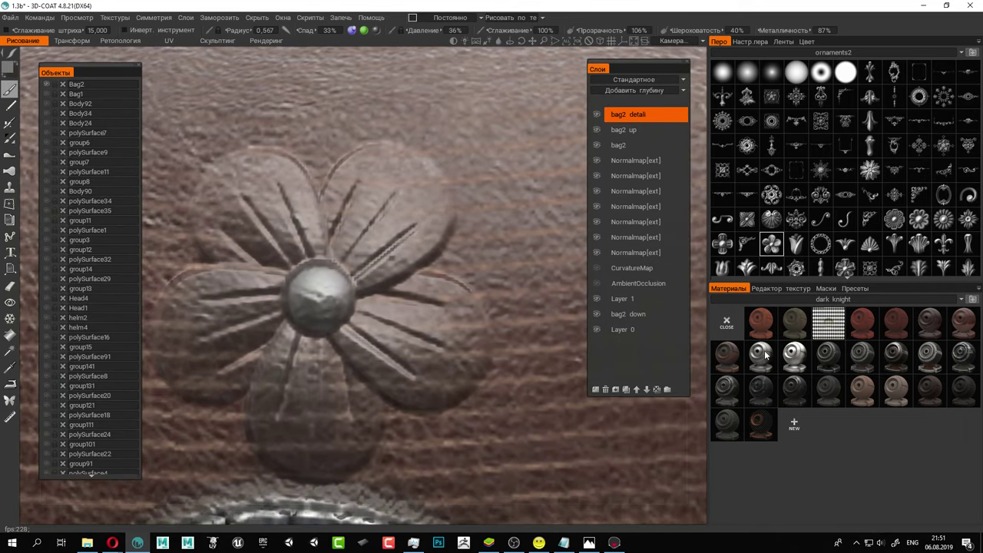
left_click(850, 299)
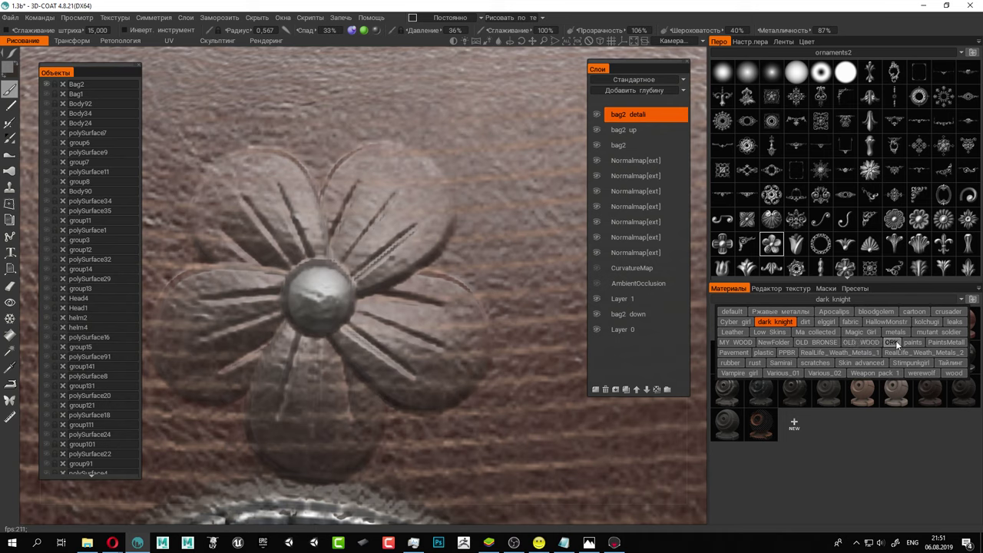
left_click(944, 343)
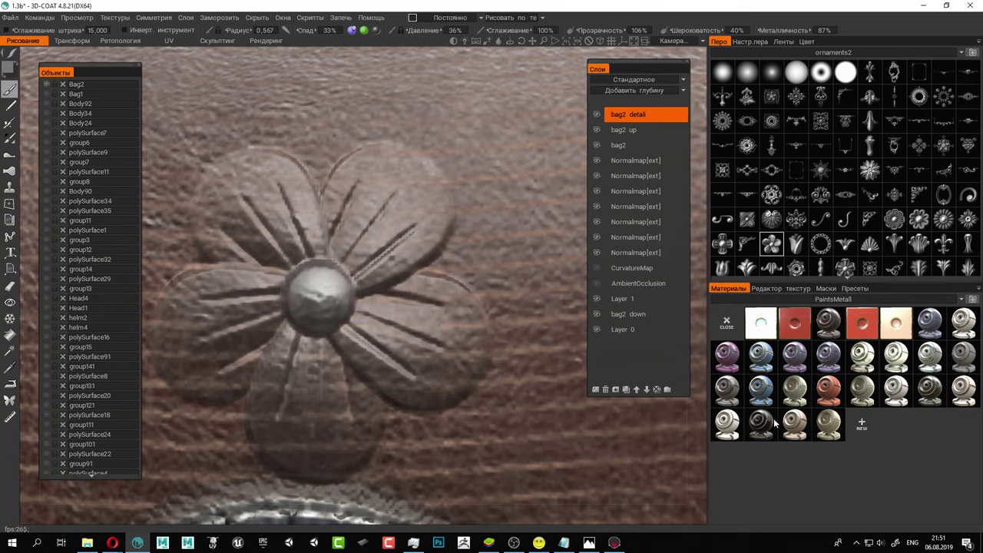
left_click(831, 299)
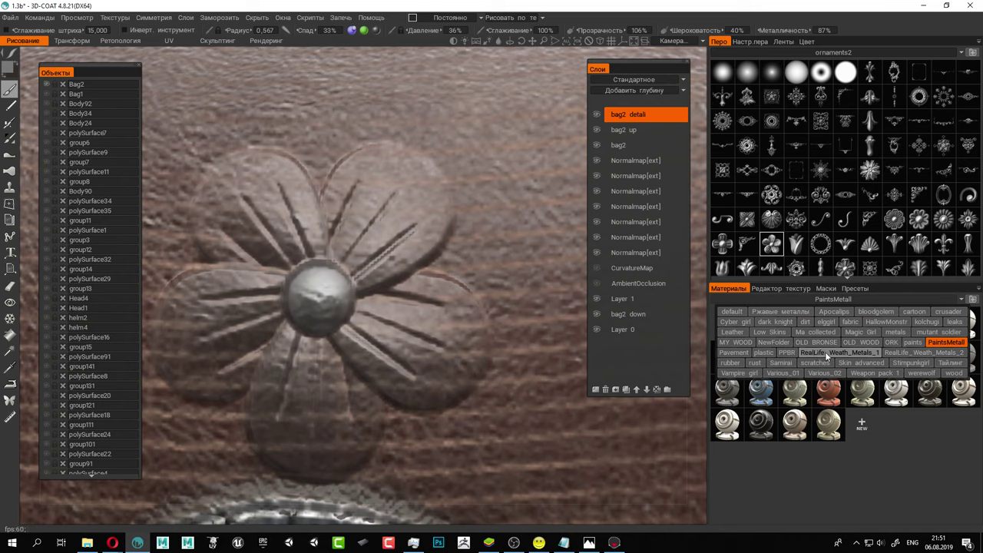
left_click(828, 355)
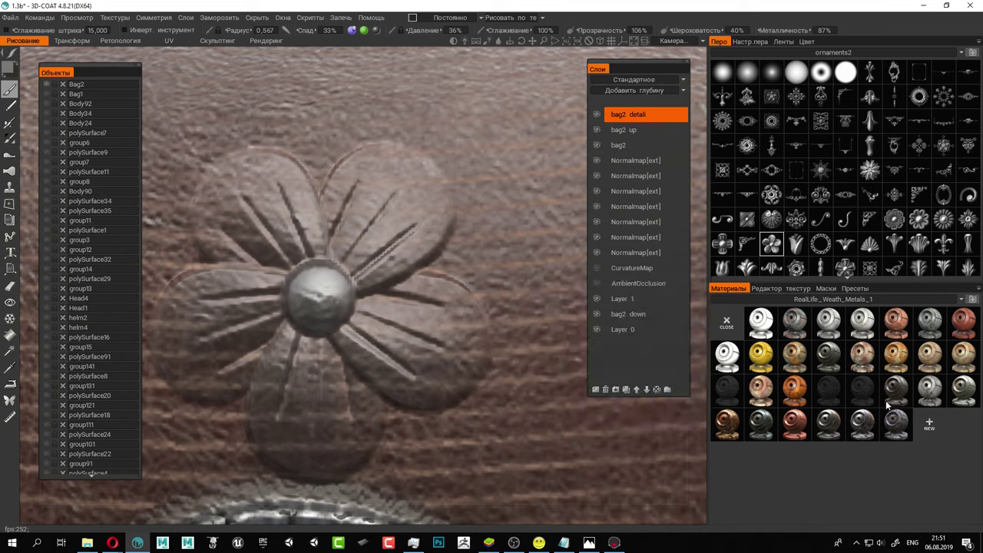
Choose a bright metal material and the soft round brush, set its radius to about 0.14, and disable depth painting.
mouse_move(836, 324)
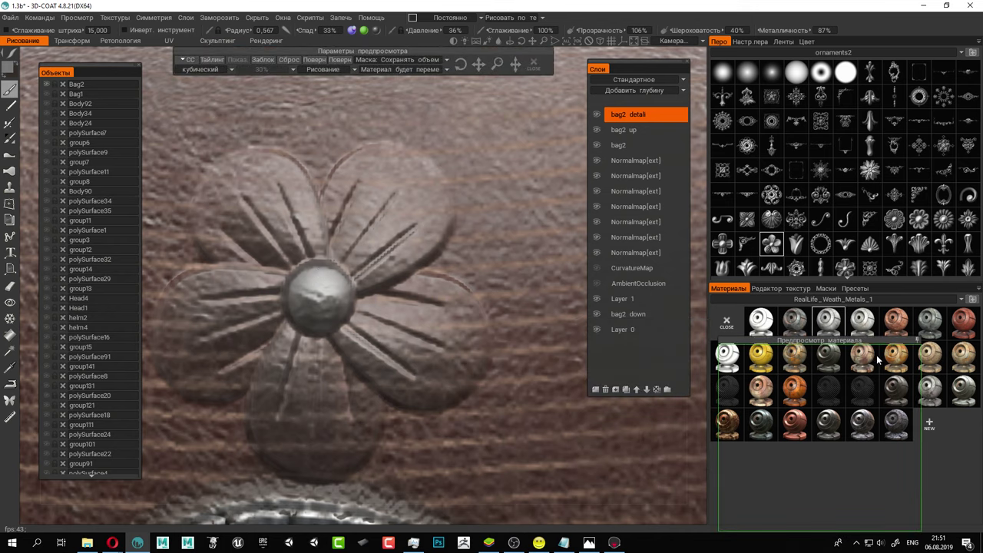
left_click(722, 72)
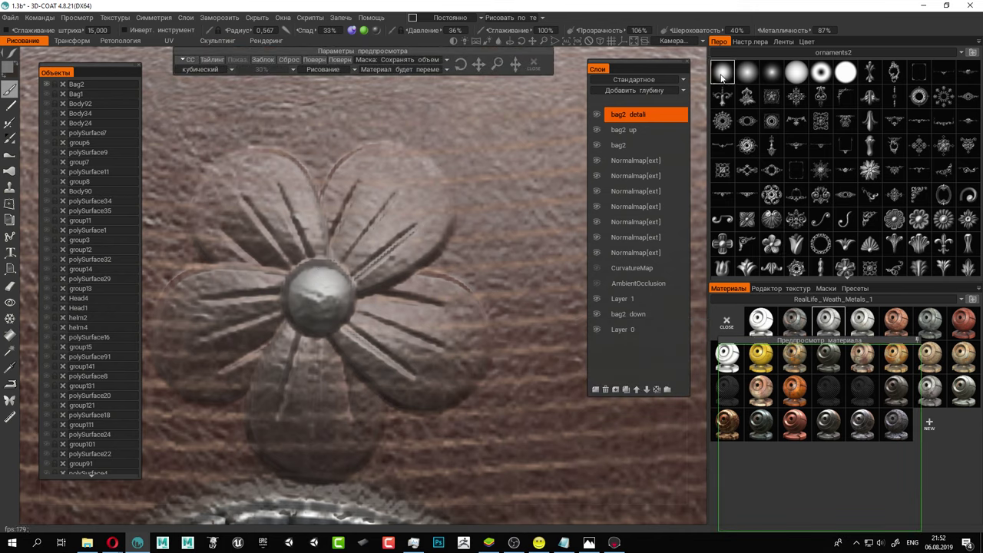
right_click_drag(265, 274, 149, 276)
left_click(352, 32)
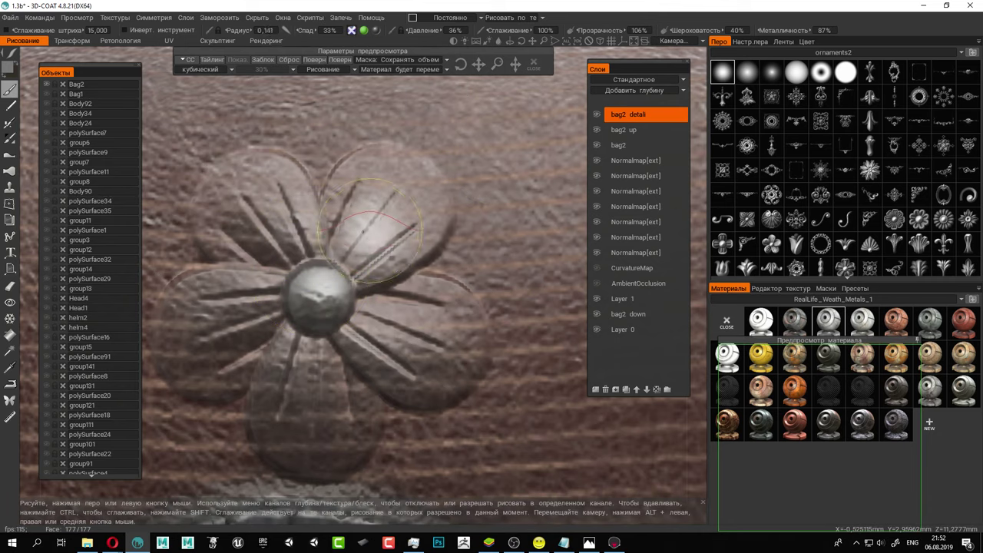
Try painting one petal of the flower ornament with the bright metal material.
mouse_move(352, 278)
left_mouse_down()
mouse_move(369, 222)
mouse_move(346, 203)
mouse_move(384, 157)
mouse_move(354, 263)
left_mouse_up()
scroll(398, 282, "down", 10)
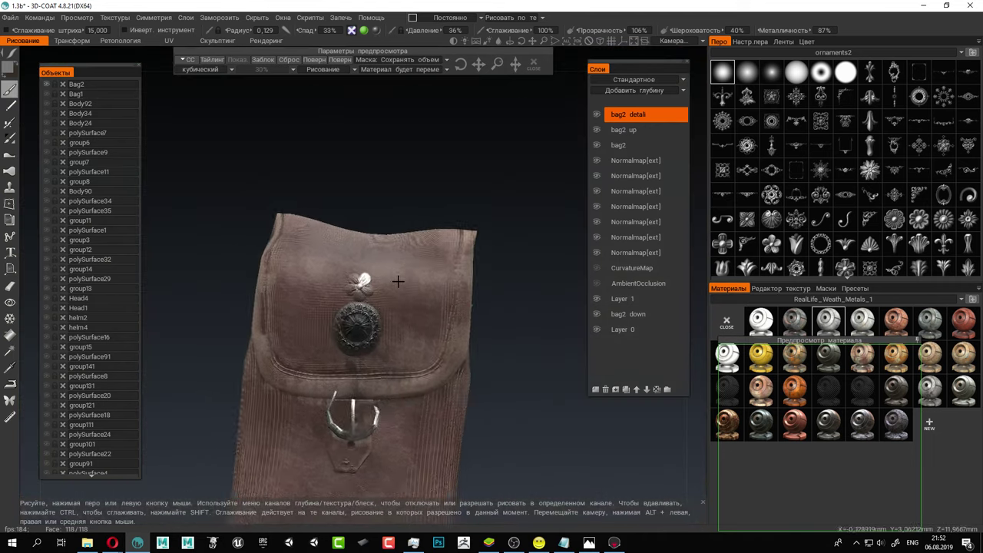
scroll(382, 270, "up", 3)
scroll(373, 270, "up", 10)
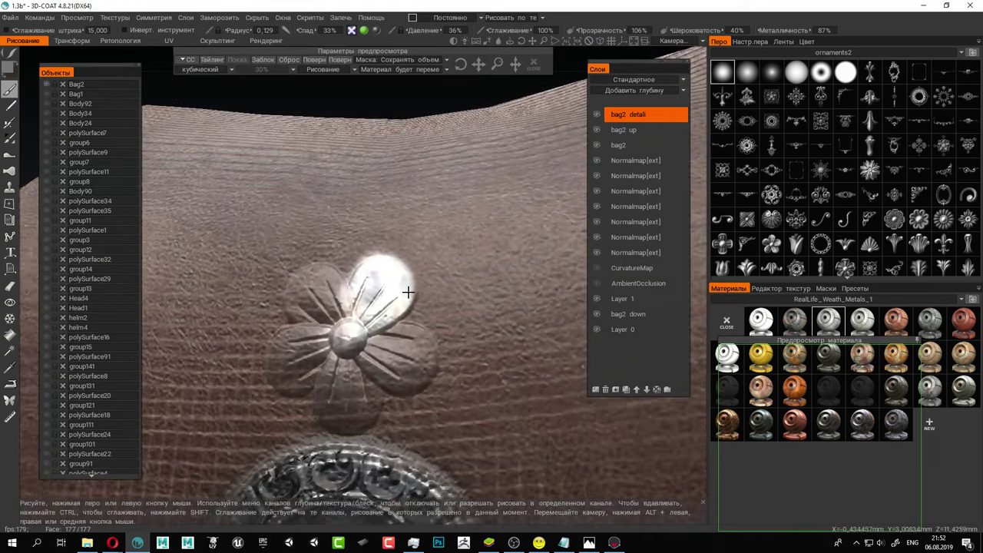
key("ctrl+z")
key("ctrl+z")
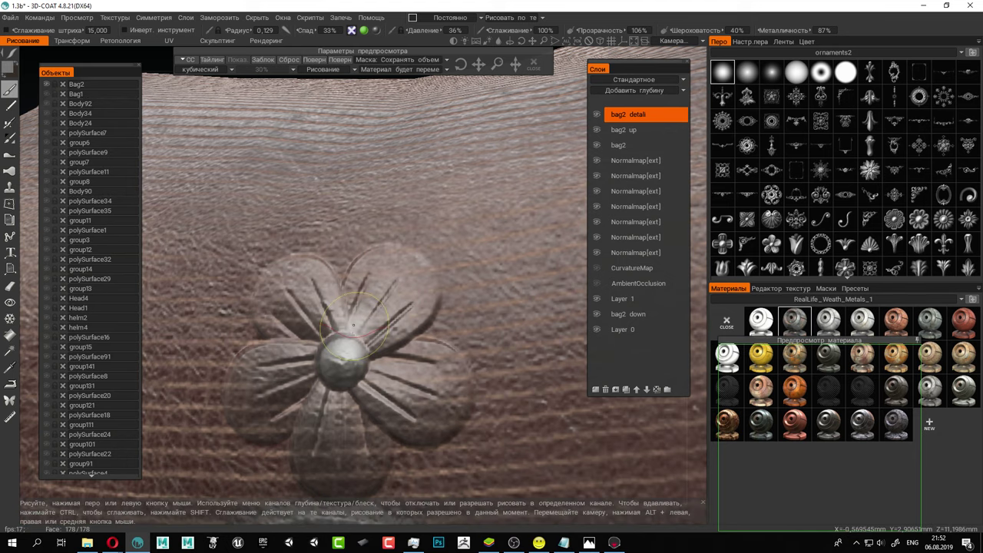
Paint all petals and the centre of the flap's flower ornament with the second metal of RealLife_Weath_Metals_1 at radius 0.129.
left_click_drag(367, 296, 401, 270)
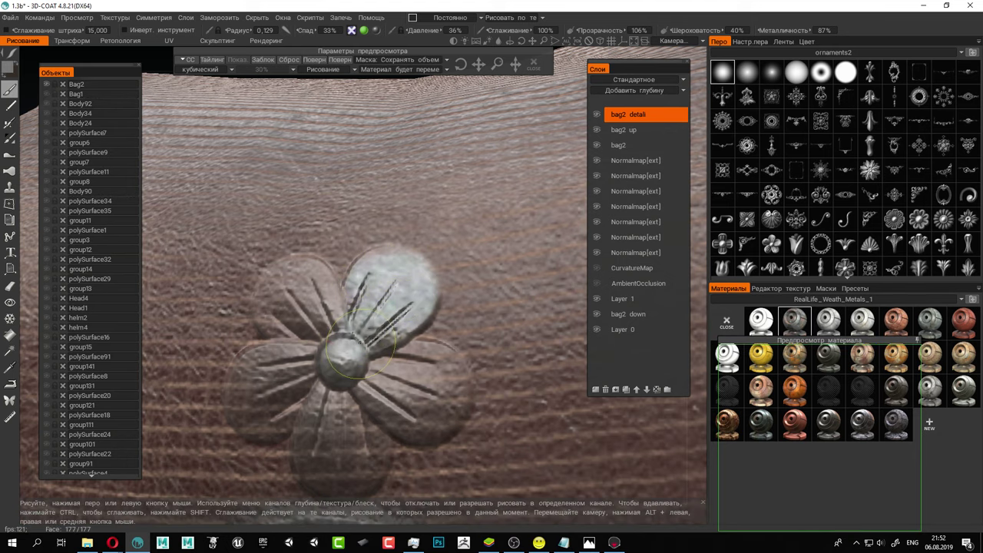
middle_click_drag(465, 331, 414, 239)
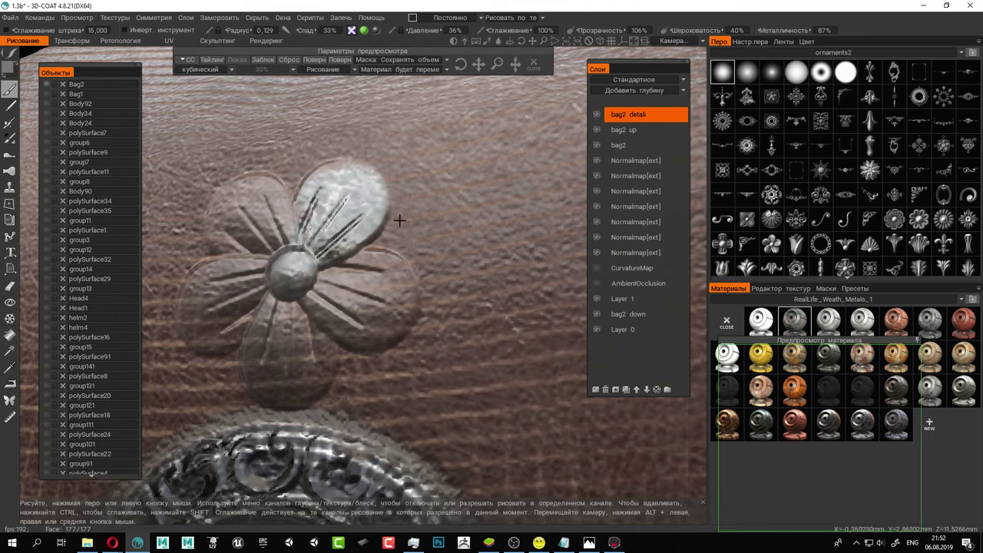
mouse_move(373, 244)
left_mouse_down()
mouse_move(338, 265)
mouse_move(380, 272)
mouse_move(361, 323)
mouse_move(280, 300)
mouse_move(307, 365)
mouse_move(271, 334)
mouse_move(278, 288)
left_mouse_up()
middle_click_drag(274, 279, 330, 282, "alt")
mouse_move(280, 328)
left_mouse_down()
mouse_move(307, 303)
mouse_move(254, 338)
mouse_move(257, 280)
mouse_move(323, 280)
mouse_move(326, 261)
mouse_move(281, 221)
mouse_move(326, 211)
left_mouse_up()
Paint the round medallion below the flower with the same metal, using a brush radius of 0.481.
mouse_move(327, 212)
right_mouse_down("alt")
mouse_move(435, 323)
mouse_move(426, 312)
right_mouse_up("alt")
left_click_drag(423, 270, 419, 130, "alt")
right_click_drag(414, 330, 400, 289, "alt")
scroll(349, 312, "down", 2)
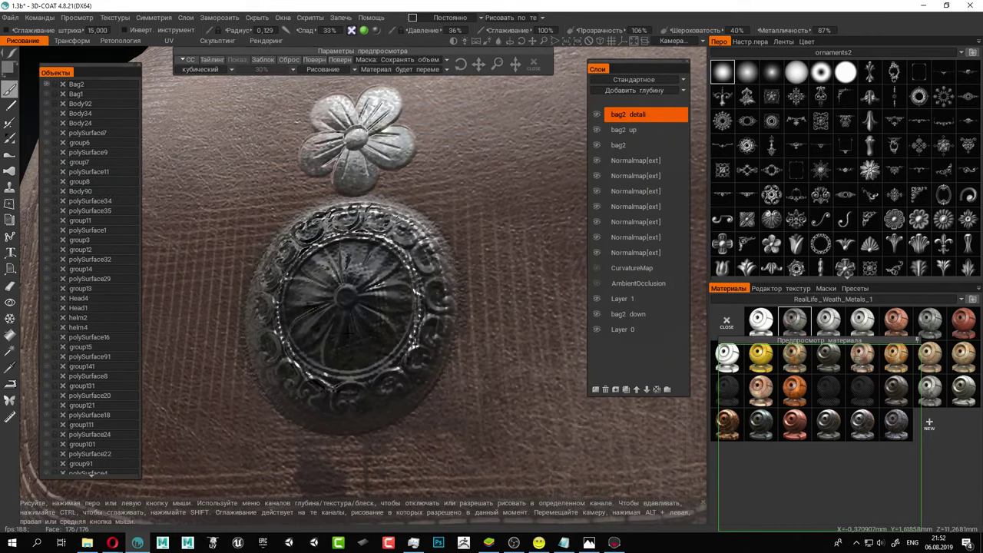
mouse_move(348, 333)
left_mouse_down("alt")
mouse_move(355, 292)
mouse_move(330, 278)
left_mouse_up("alt")
right_click_drag(329, 263, 375, 278)
mouse_move(392, 307)
left_mouse_down()
mouse_move(382, 311)
mouse_move(378, 240)
mouse_move(317, 222)
mouse_move(270, 286)
mouse_move(279, 338)
mouse_move(399, 335)
mouse_move(374, 333)
left_mouse_up()
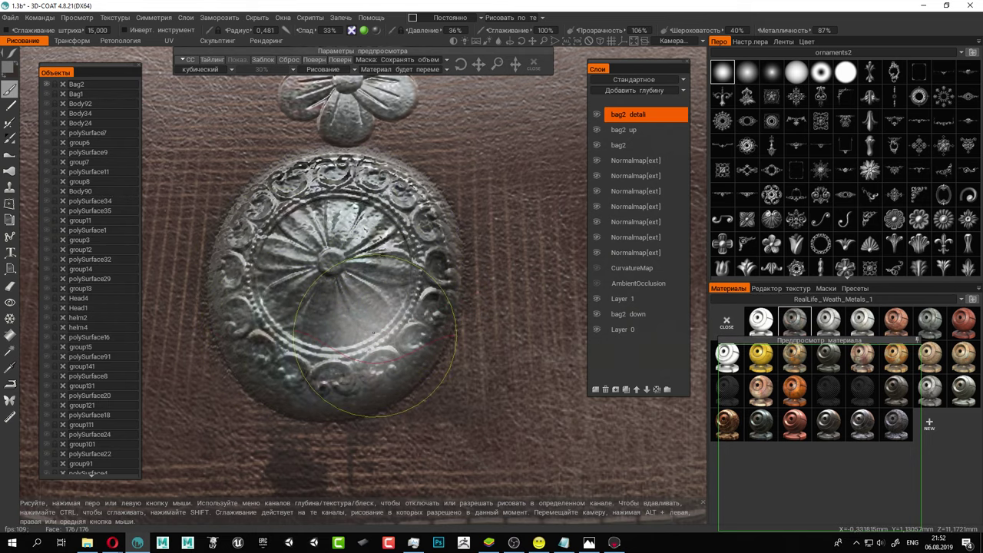
Paint the metal buckle ring below the flap with the same metal, using a brush radius of 0.217.
scroll(451, 330, "down", 6)
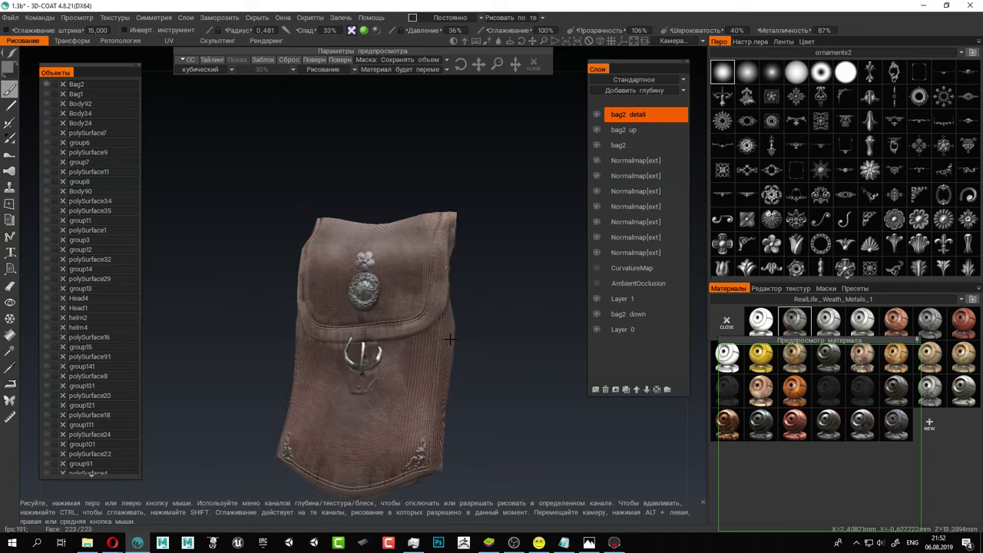
left_click_drag(450, 339, 266, 375, "alt")
scroll(362, 378, "up", 7)
scroll(361, 379, "down", 4)
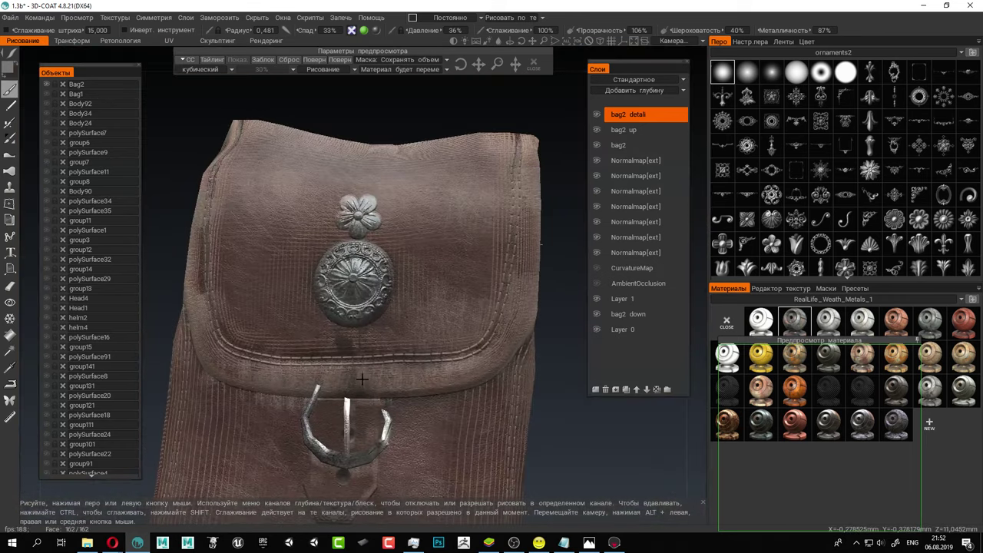
middle_click_drag(361, 380, 377, 219, "alt")
scroll(376, 222, "up", 5)
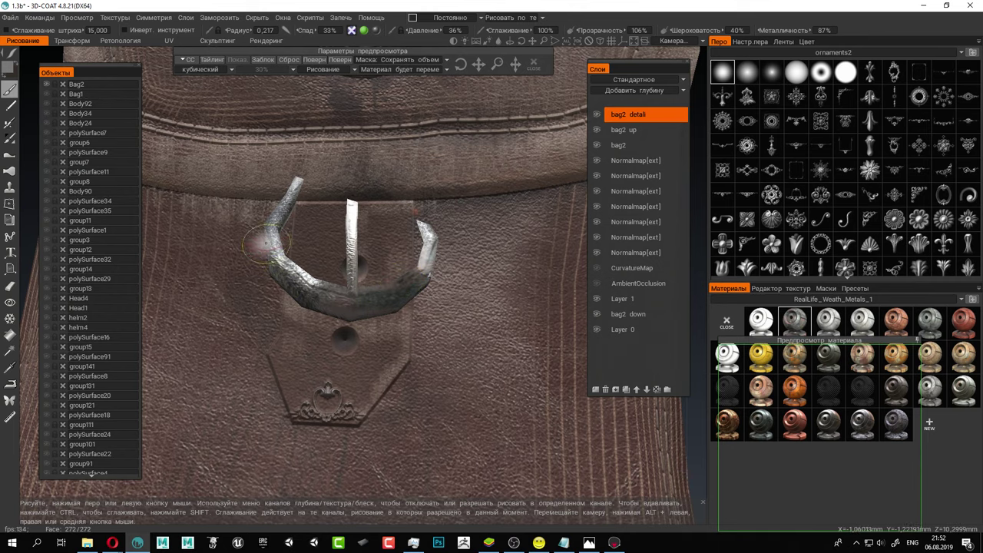
left_click_drag(265, 243, 311, 297)
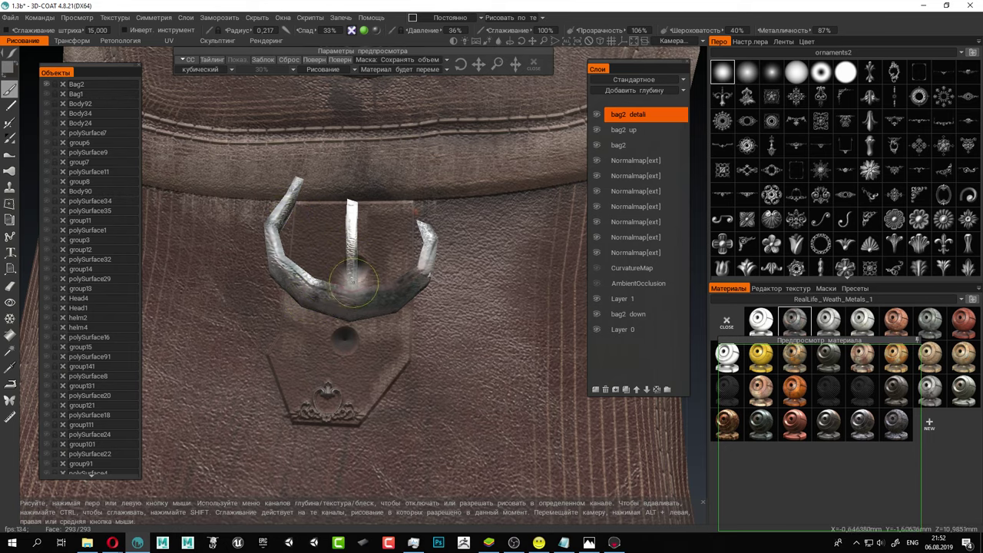
Switch the brush library to the default set and choose a scratchy alpha for the bag's corner ornament.
left_click_drag(445, 280, 435, 248, "alt")
middle_click_drag(469, 341, 422, 261, "alt")
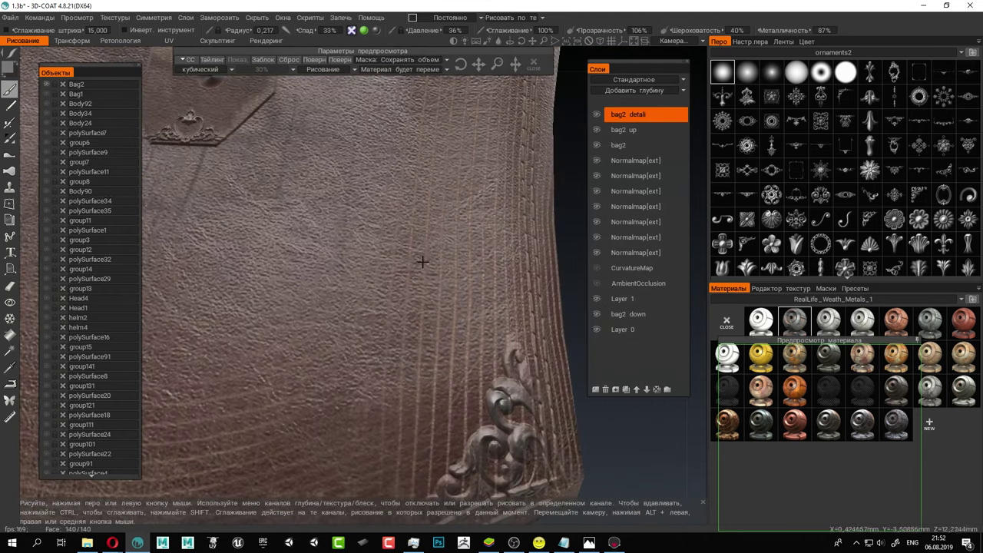
left_click_drag(422, 261, 398, 287, "alt")
right_click_drag(398, 287, 439, 270, "alt")
left_click_drag(439, 270, 404, 263, "alt")
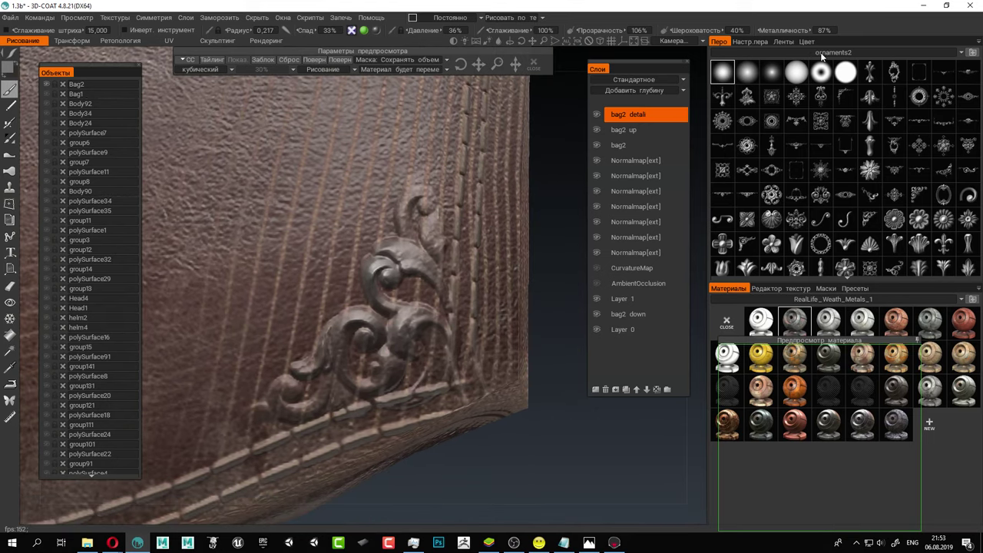
mouse_move(773, 50)
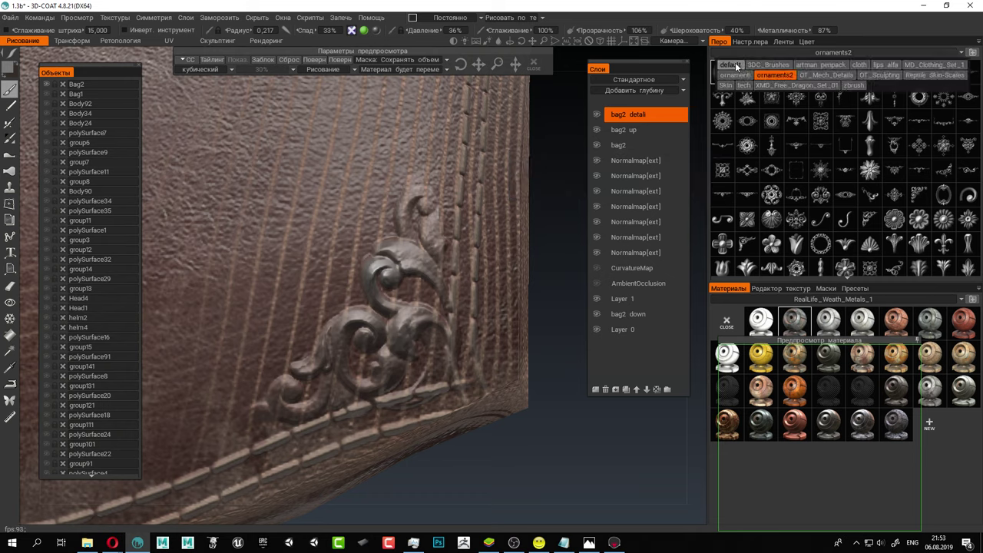
left_click(736, 66)
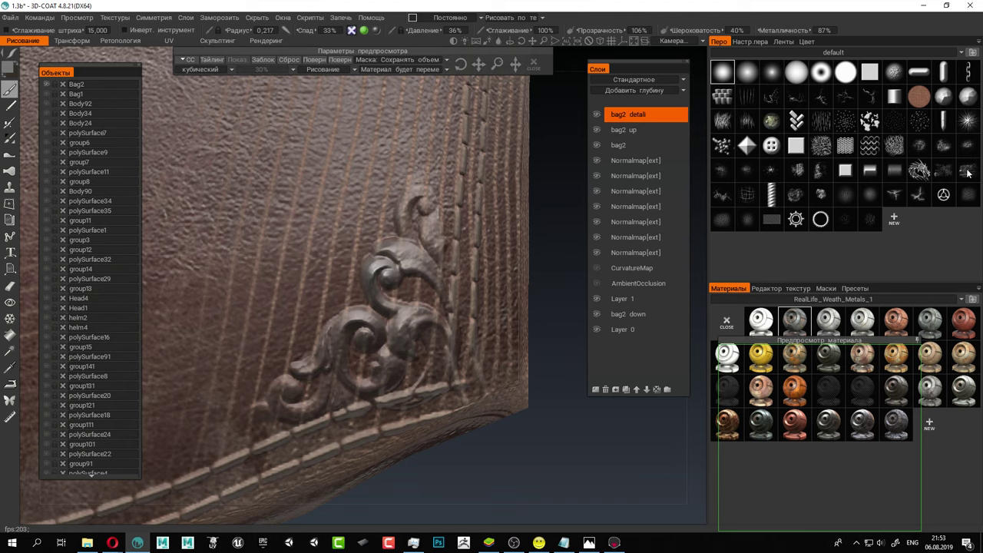
scroll(430, 268, "up", 5)
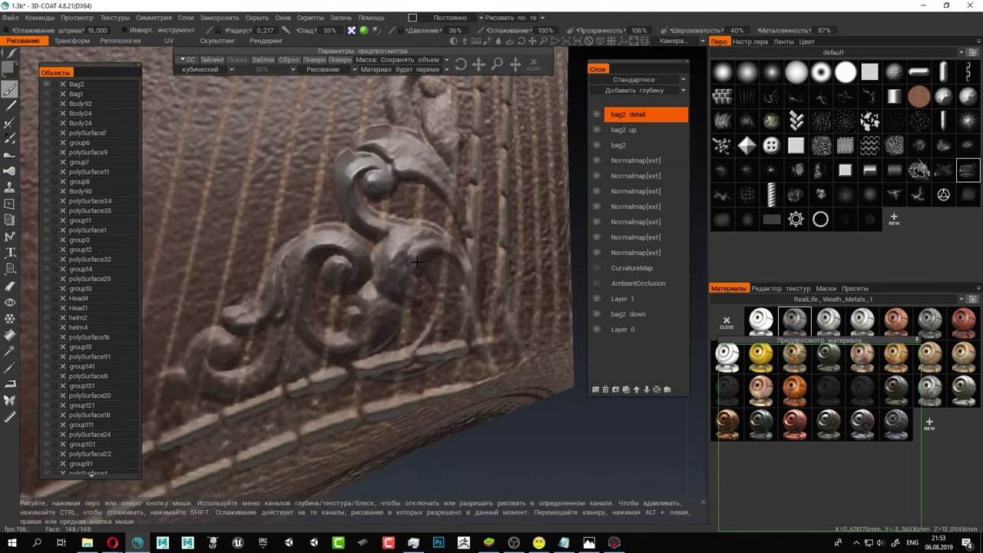
Paint the lower scrolls of the ornament in the bag's lower right corner with metal, at brush radius 0.105.
left_click_drag(417, 262, 459, 285, "alt")
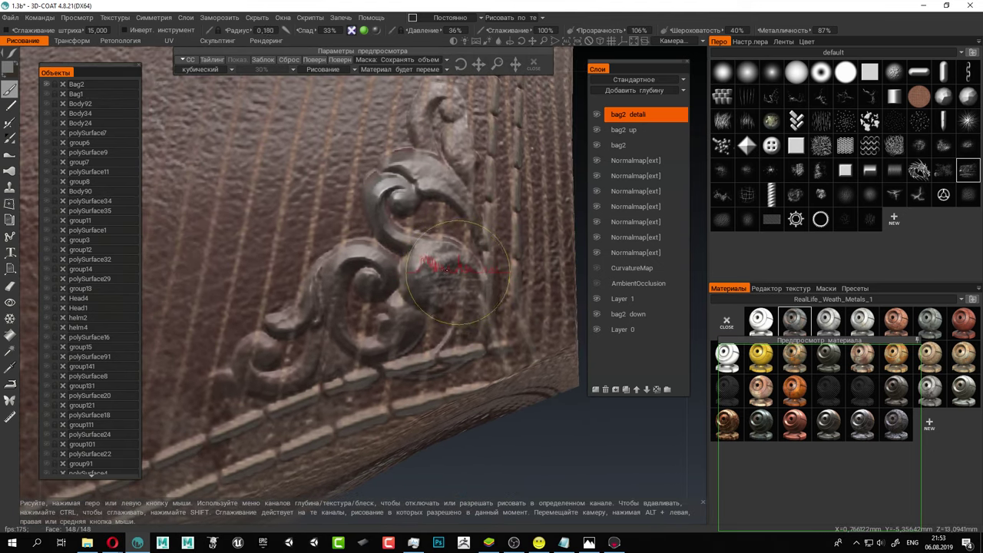
right_click_drag(446, 271, 436, 271)
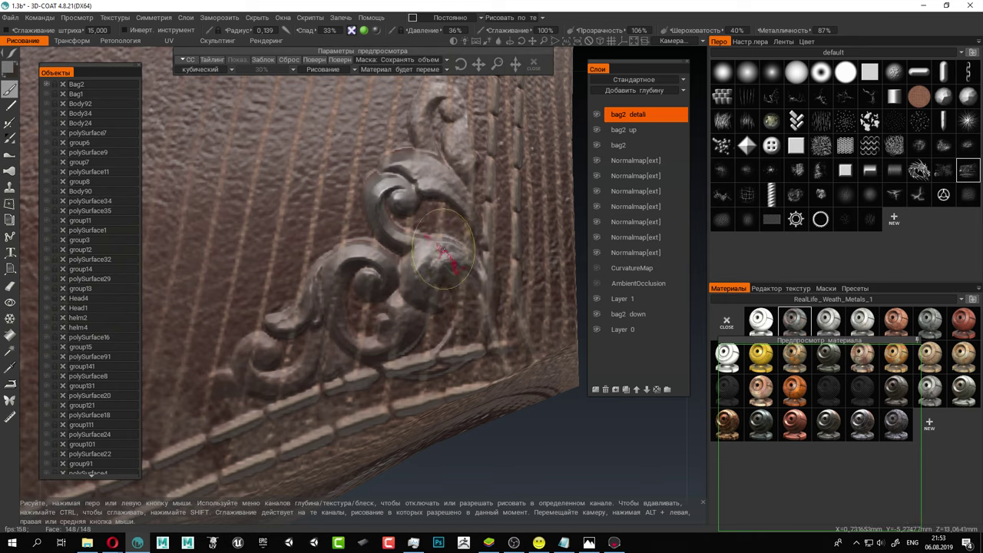
right_click_drag(419, 277, 410, 279)
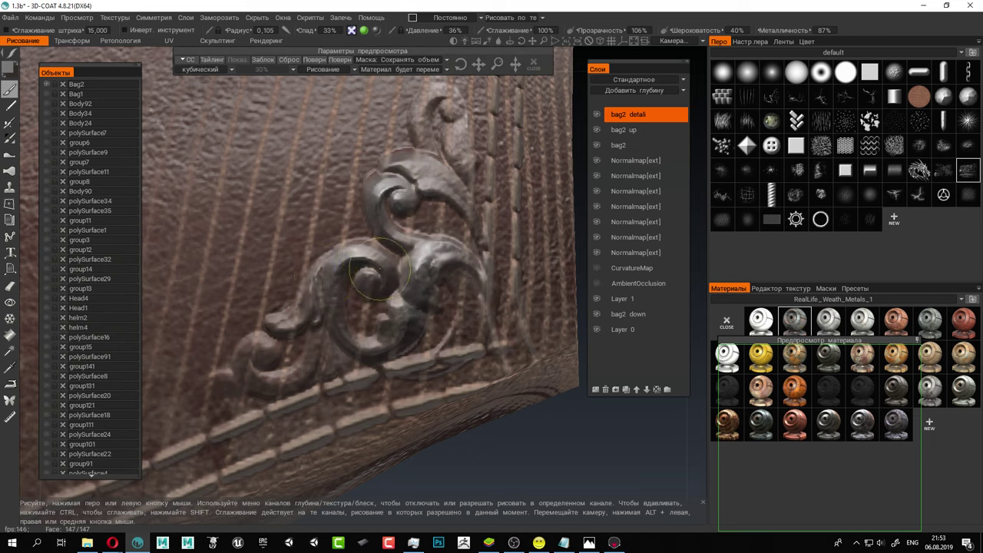
mouse_move(323, 278)
left_mouse_down()
mouse_move(296, 323)
mouse_move(272, 315)
mouse_move(284, 338)
mouse_move(316, 360)
mouse_move(263, 347)
left_mouse_up()
Paint the upper scrolls of the same corner ornament with the metal up to its tip.
left_click_drag(430, 231, 428, 242, "alt")
middle_click_drag(431, 238, 425, 303, "alt")
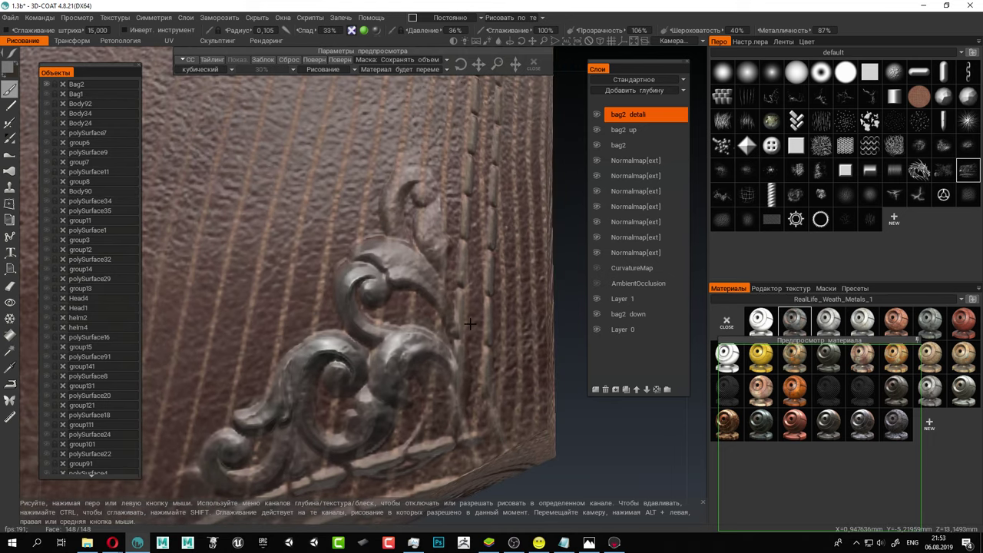
right_click_drag(471, 324, 461, 331, "alt")
left_click_drag(461, 330, 443, 324, "alt")
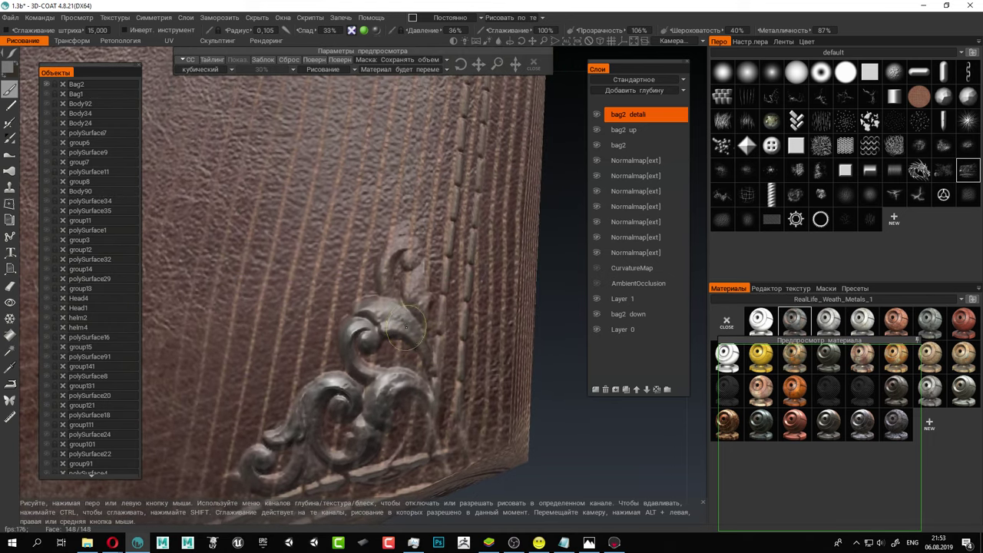
left_click_drag(384, 298, 395, 234)
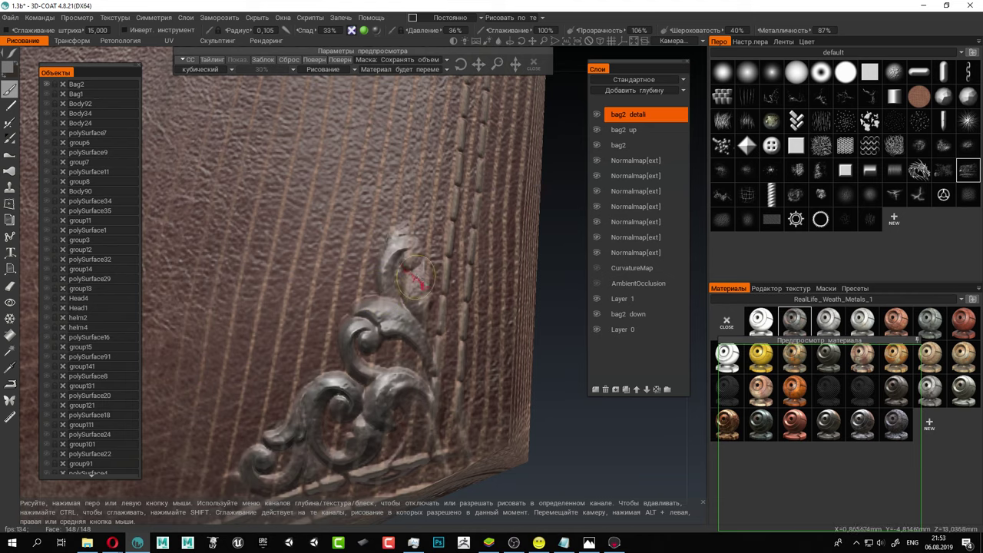
Paint the scroll ornament in the bag's lower left corner with the same metal and scratchy brush.
right_click_drag(431, 253, 308, 296, "alt")
middle_click_drag(277, 296, 402, 301, "alt")
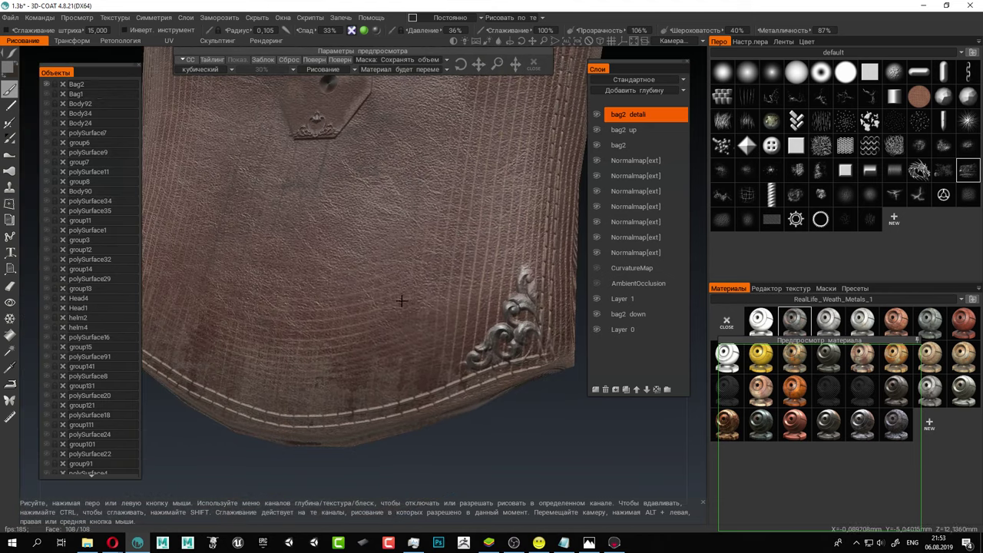
left_click_drag(402, 301, 345, 305, "alt")
middle_click_drag(345, 305, 369, 297, "alt")
left_click_drag(369, 297, 438, 302, "alt")
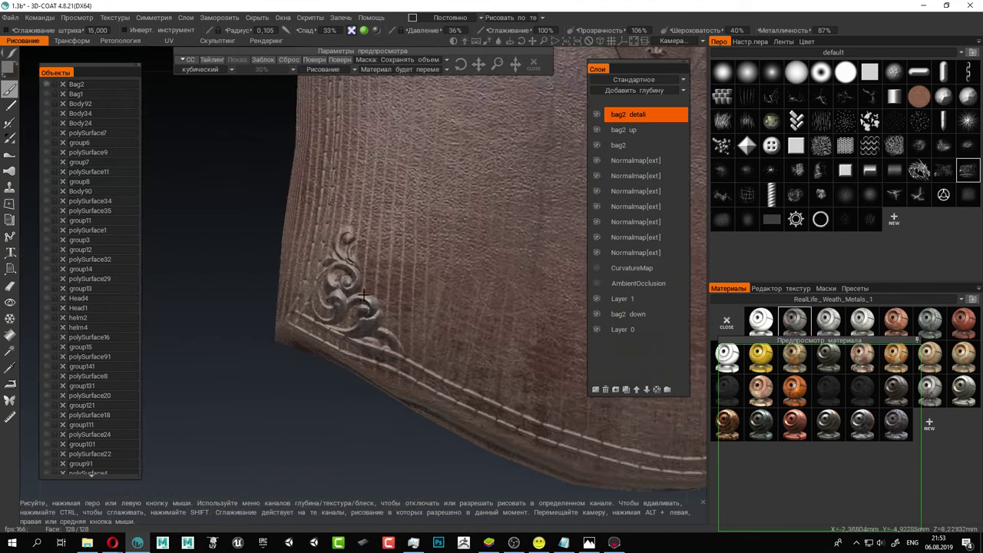
right_click_drag(368, 308, 461, 292, "alt")
left_click_drag(461, 292, 378, 307, "alt")
scroll(388, 314, "up", 3)
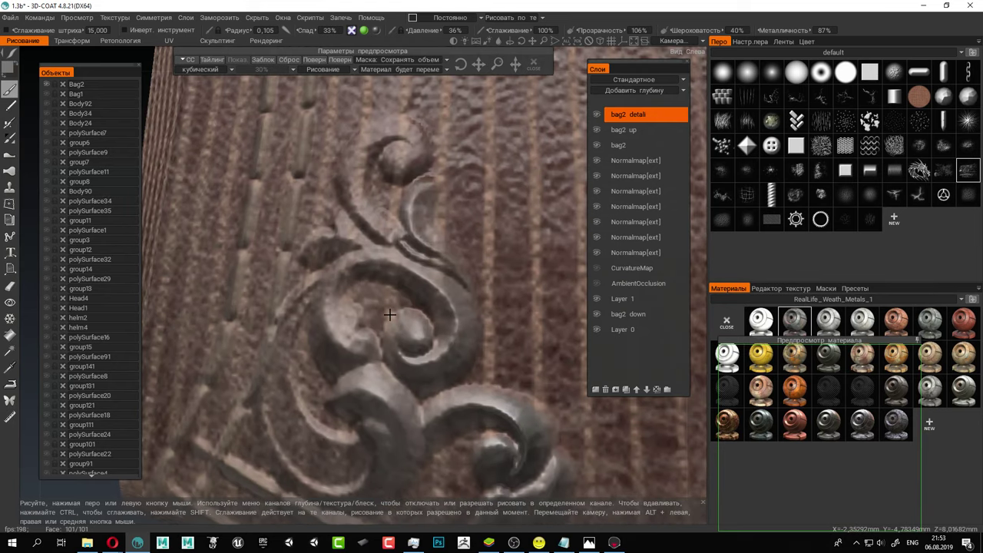
scroll(453, 339, "down", 4)
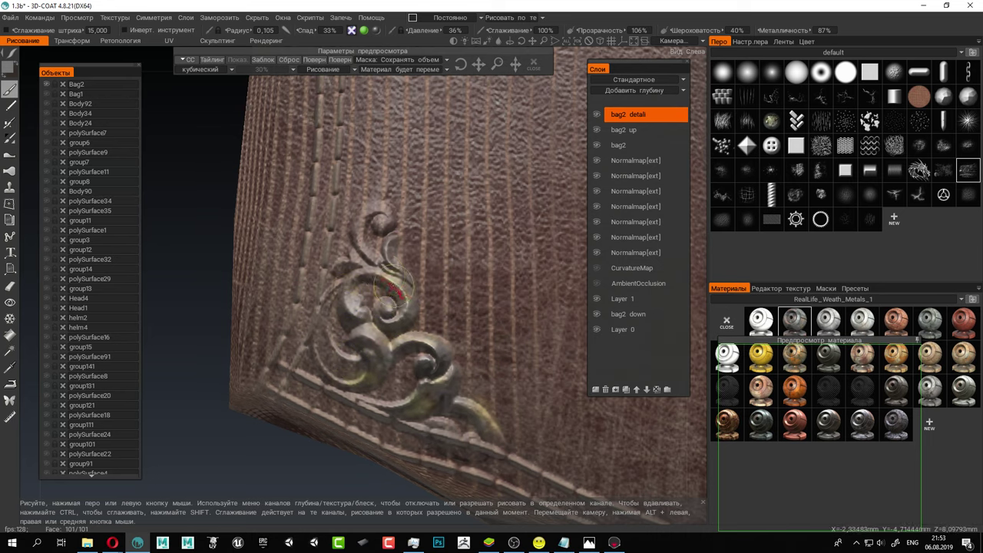
Examine the painted metal on the whole bag, including the corner ornaments, buckle, flower and medallion.
mouse_move(570, 383)
right_mouse_down("alt")
mouse_move(520, 397)
mouse_move(458, 356)
mouse_move(509, 379)
right_mouse_up("alt")
left_click_drag(509, 380, 465, 334, "alt")
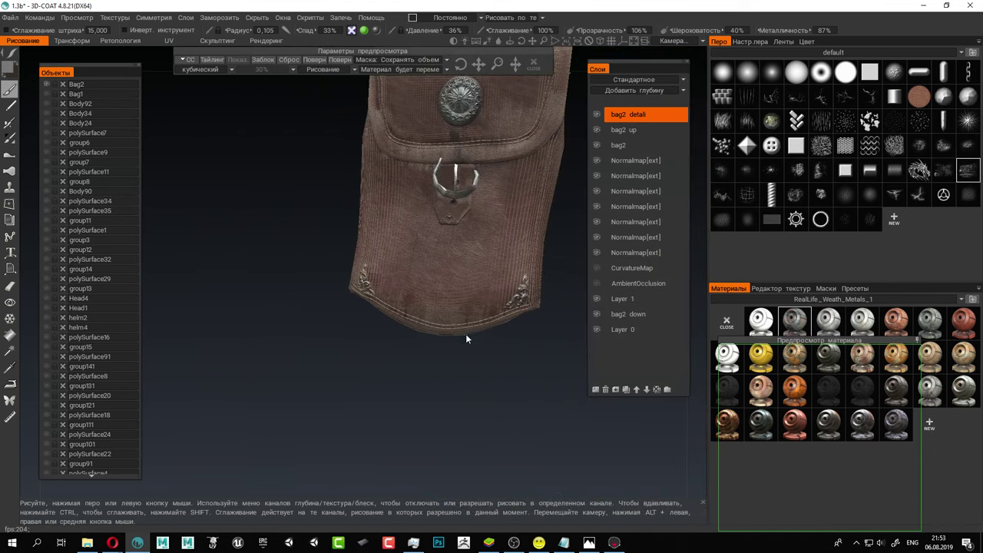
middle_click_drag(465, 230, 411, 338, "alt")
right_click_drag(368, 315, 415, 347, "alt")
scroll(416, 347, "down", 4)
scroll(398, 368, "up", 7)
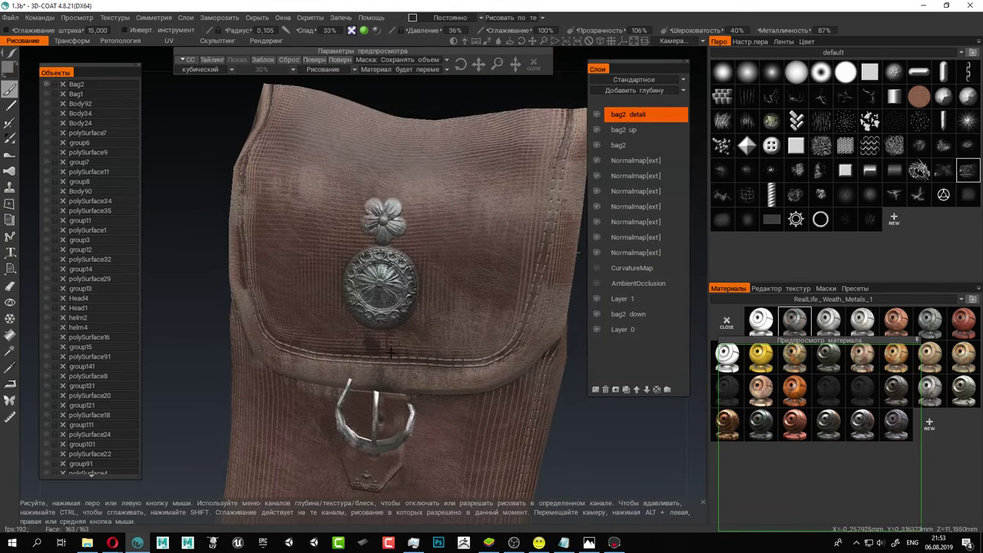
scroll(399, 368, "up", 2)
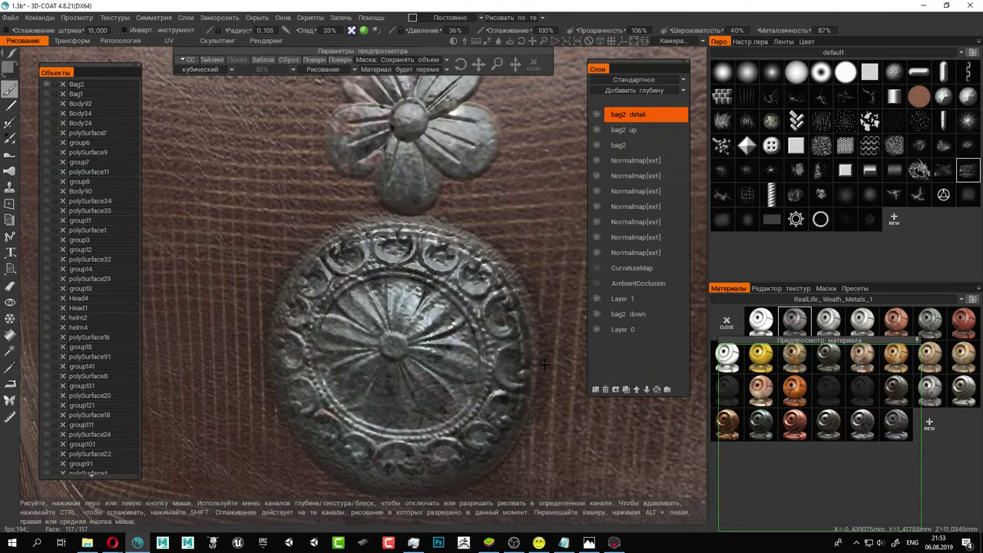
Duplicate the second metal of RealLife_Weath_Metals_1 and move the copy to the dark knight material folder.
right_click(799, 321)
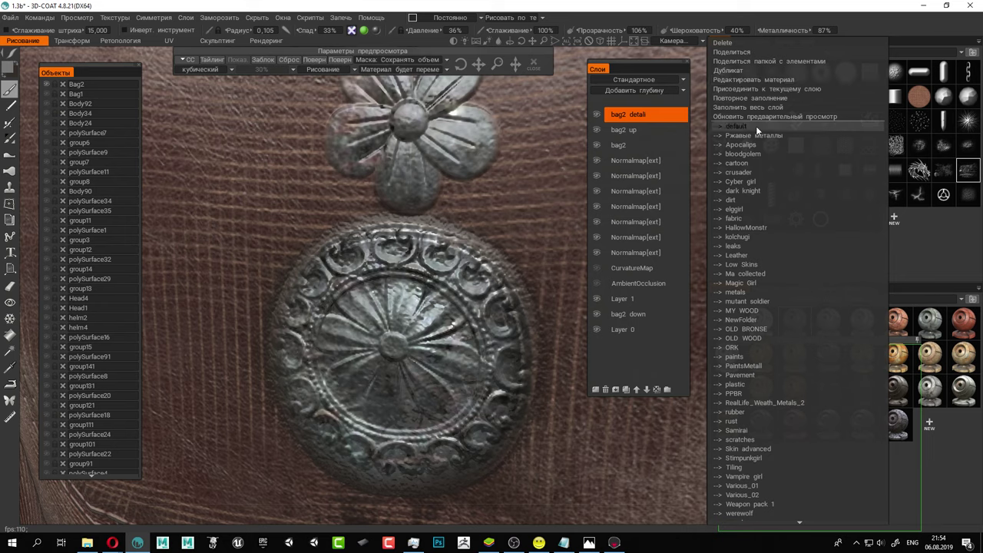
left_click(748, 74)
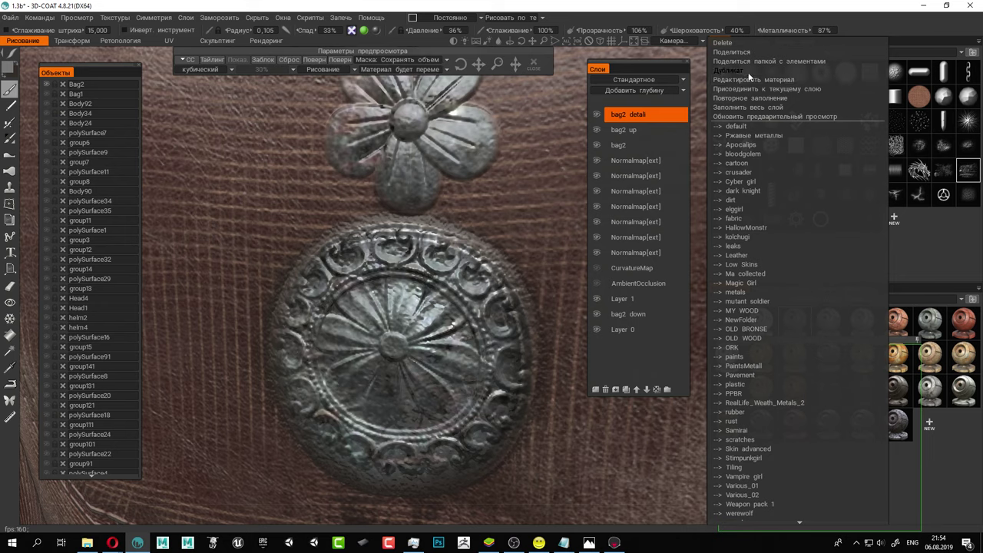
right_click(801, 320)
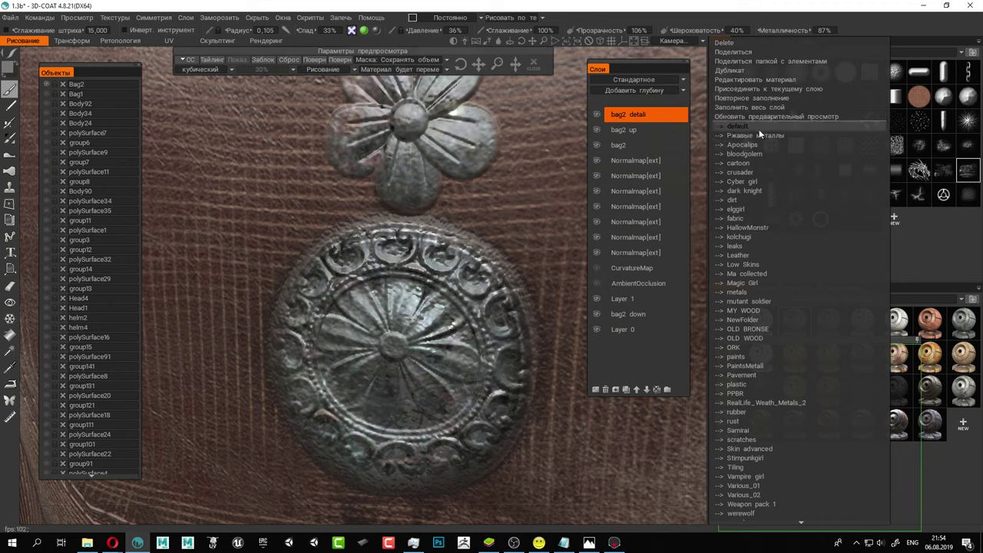
left_click(751, 191)
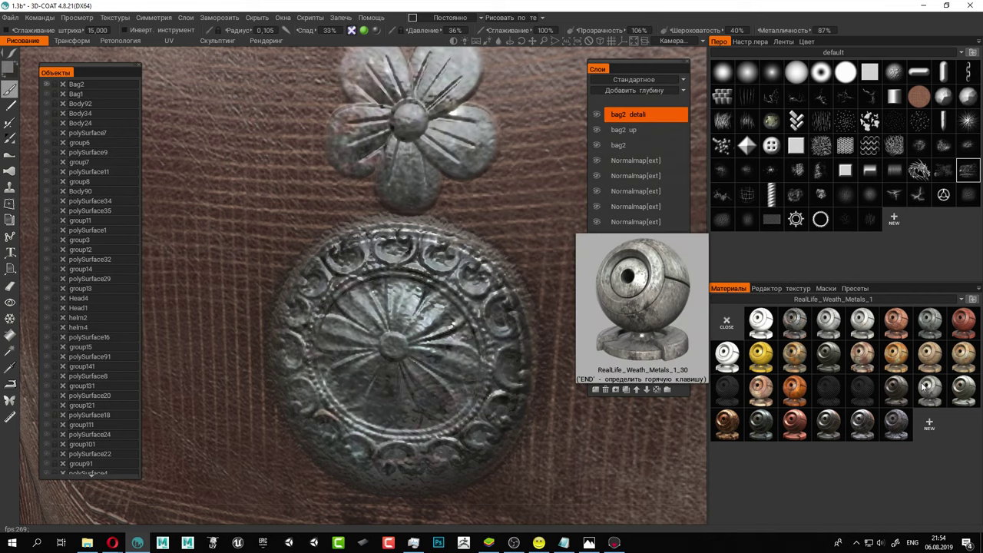
Choose the dark scratched metal, fifth in the last row of the set, and place the material preview clear of the medallion.
mouse_move(876, 431)
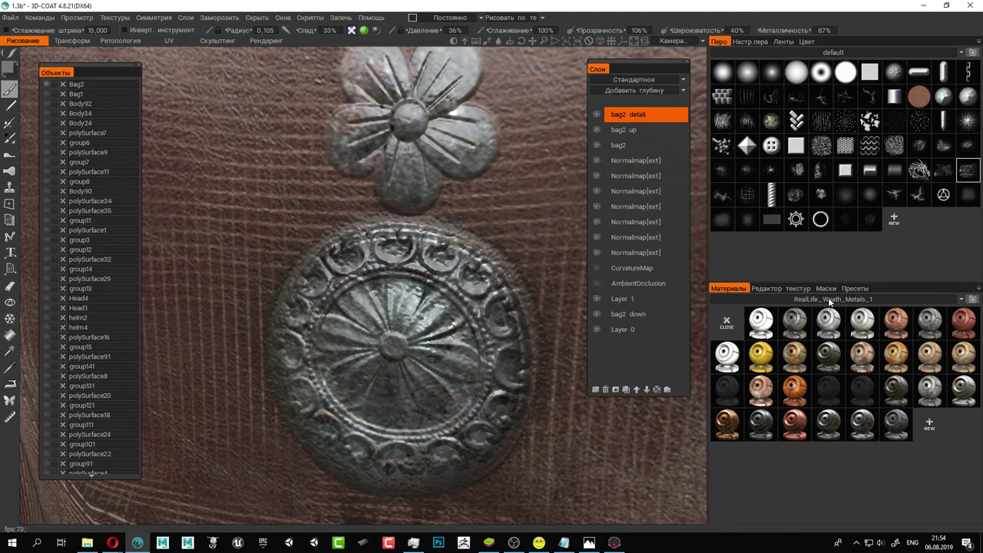
left_click(822, 312)
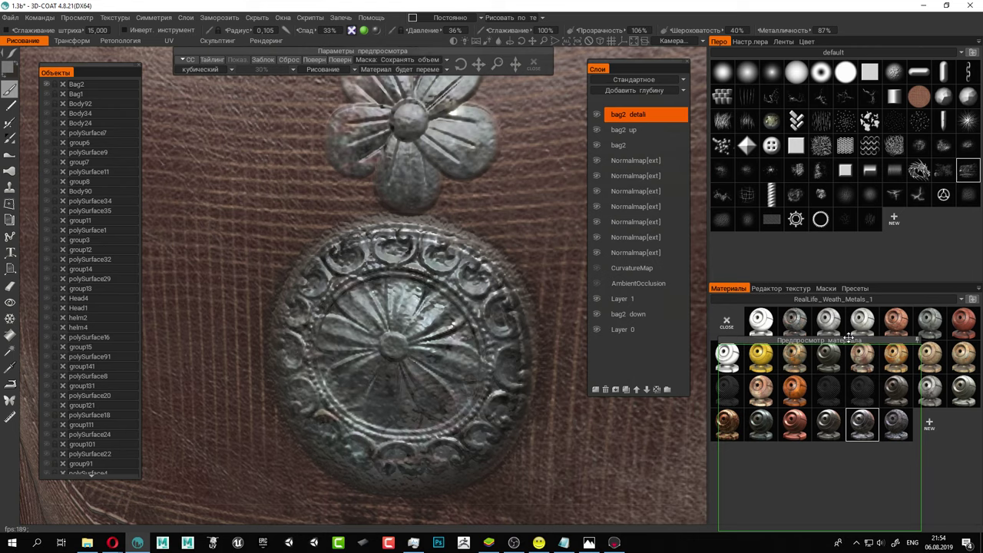
left_click_drag(849, 339, 471, 243)
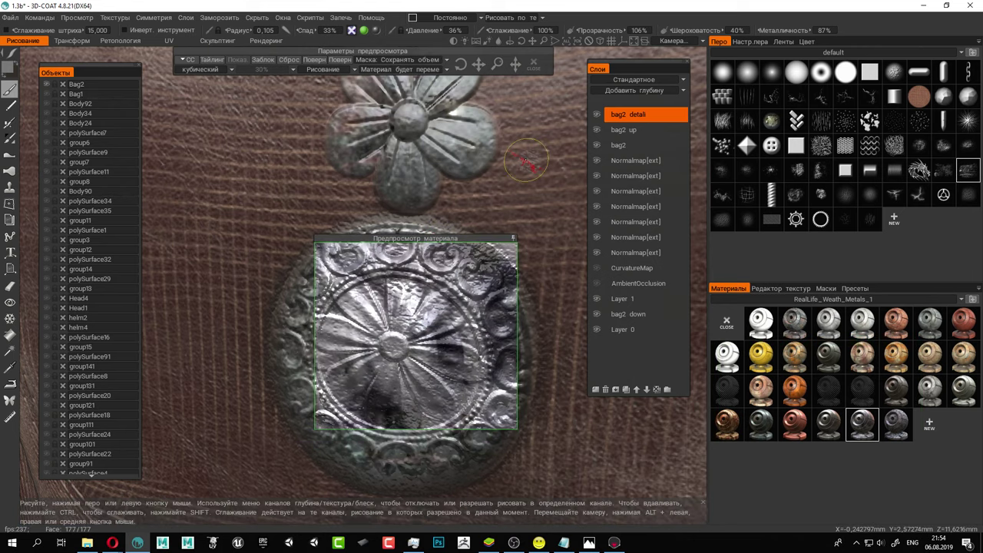
mouse_move(497, 64)
left_mouse_down()
mouse_move(522, 63)
mouse_move(497, 64)
left_mouse_up()
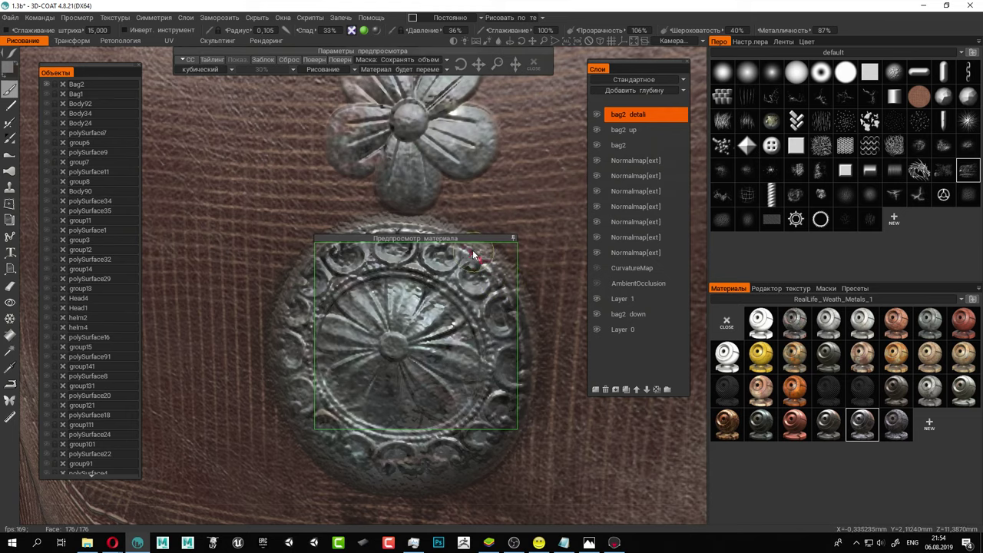
left_click_drag(470, 239, 291, 115)
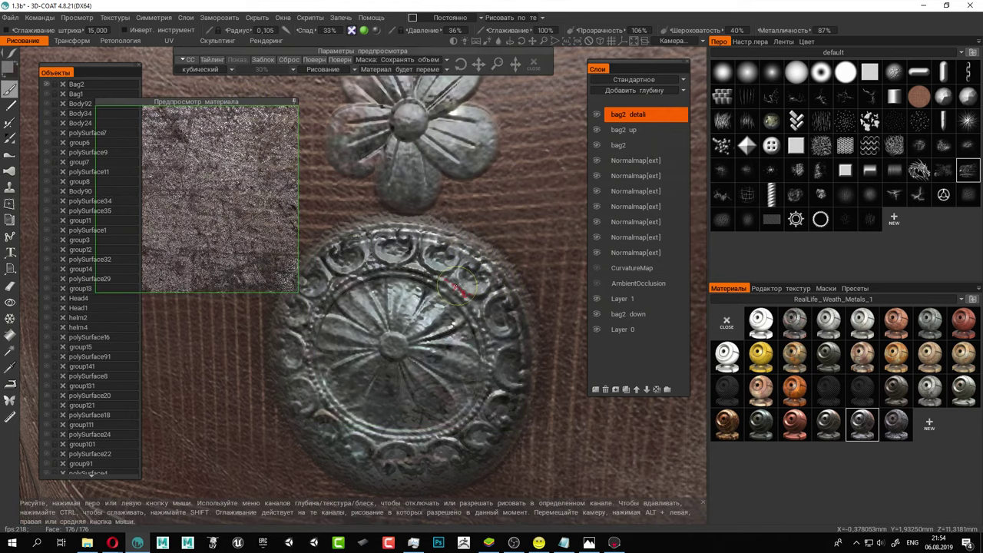
Paint the flower ornament's petals and center with the dark scratched metal at 87% opacity and a 0.081 brush radius.
mouse_move(457, 266)
left_mouse_down("alt")
mouse_move(464, 271)
mouse_move(427, 263)
left_mouse_up("alt")
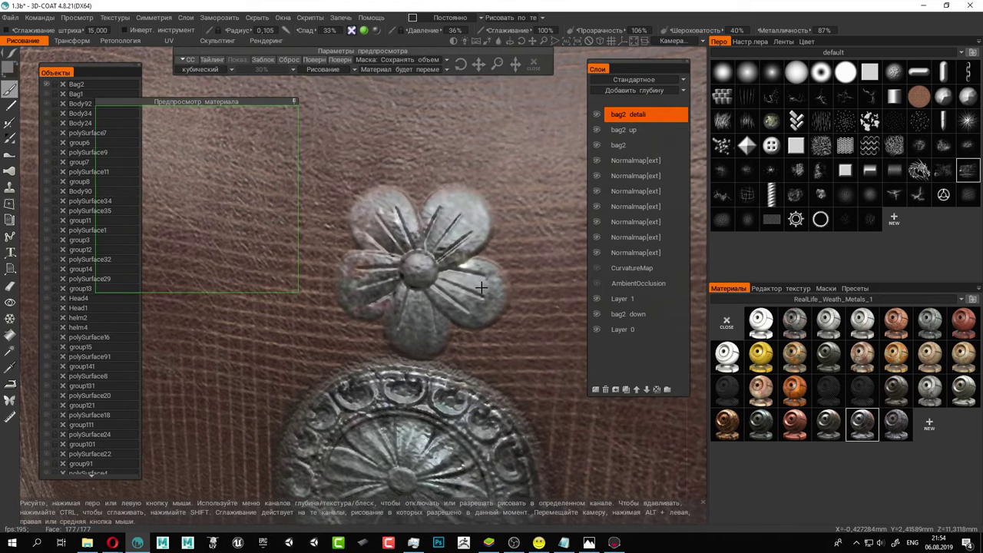
scroll(481, 287, "up", 3)
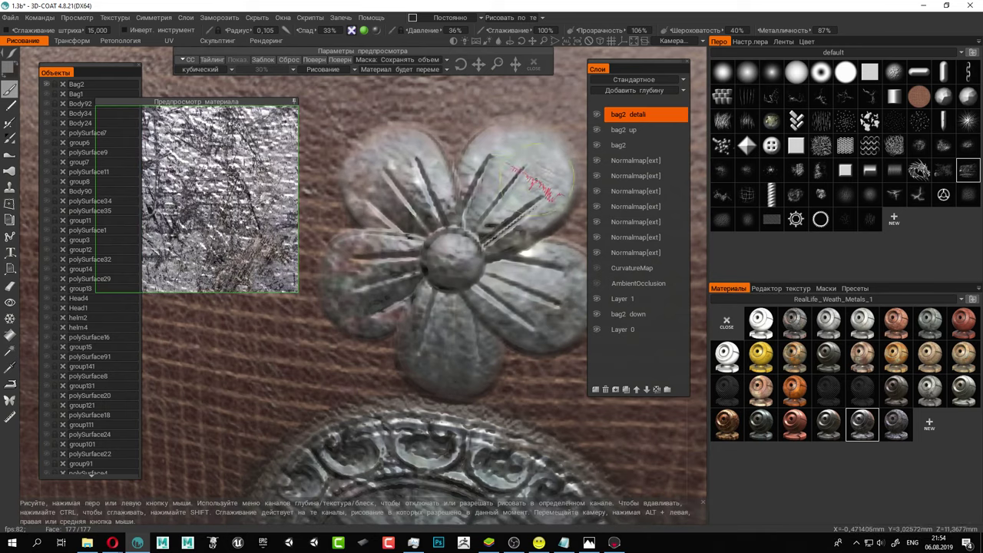
left_click_drag(592, 30, 589, 30)
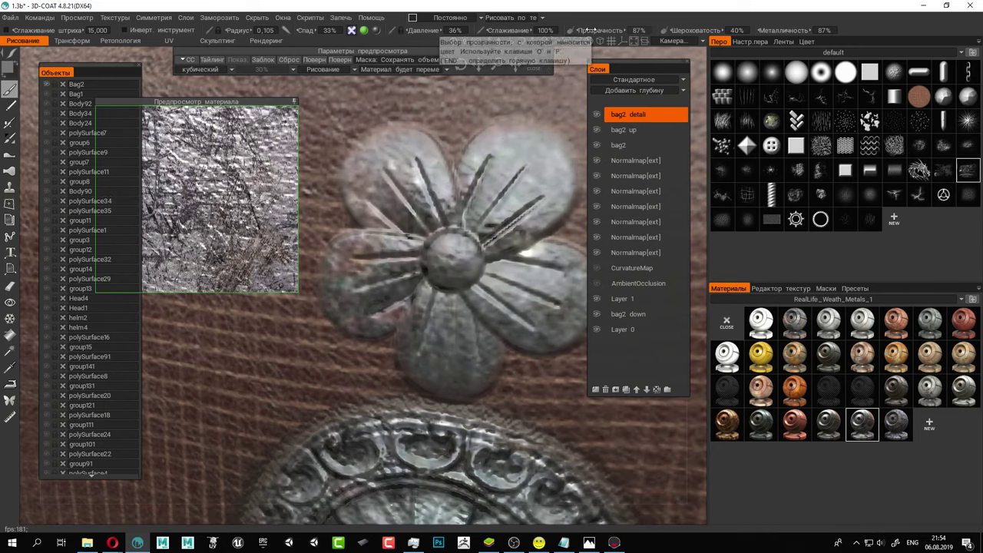
right_click_drag(477, 271, 467, 269)
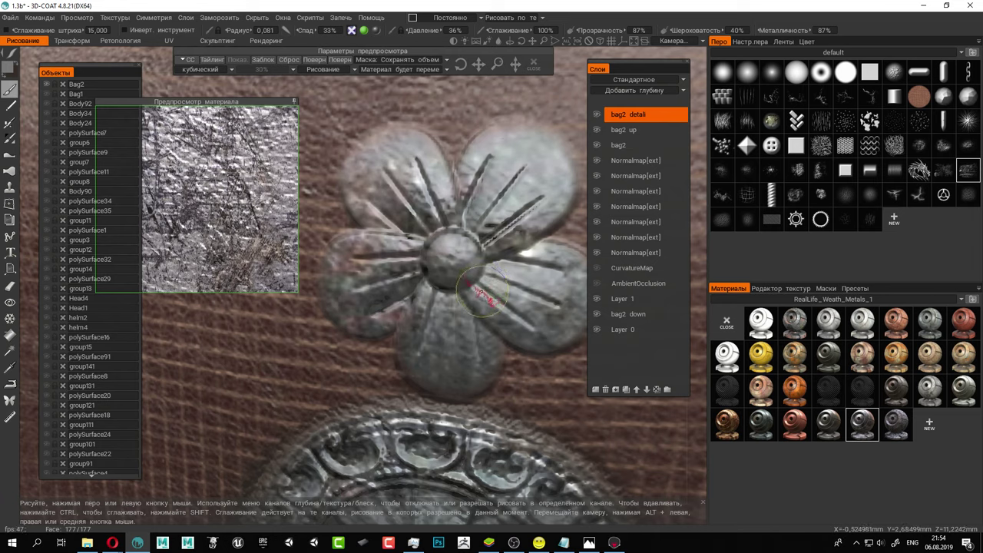
mouse_move(477, 288)
left_mouse_down()
mouse_move(467, 238)
mouse_move(445, 244)
left_mouse_up()
mouse_move(503, 234)
left_mouse_down()
mouse_move(552, 222)
mouse_move(526, 227)
mouse_move(517, 198)
left_mouse_up()
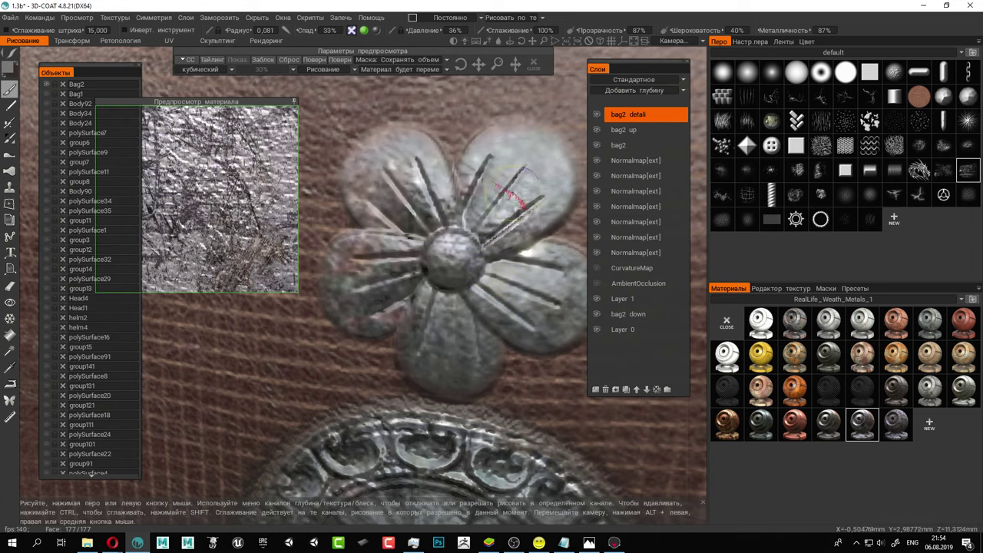
left_click_drag(468, 301, 443, 346)
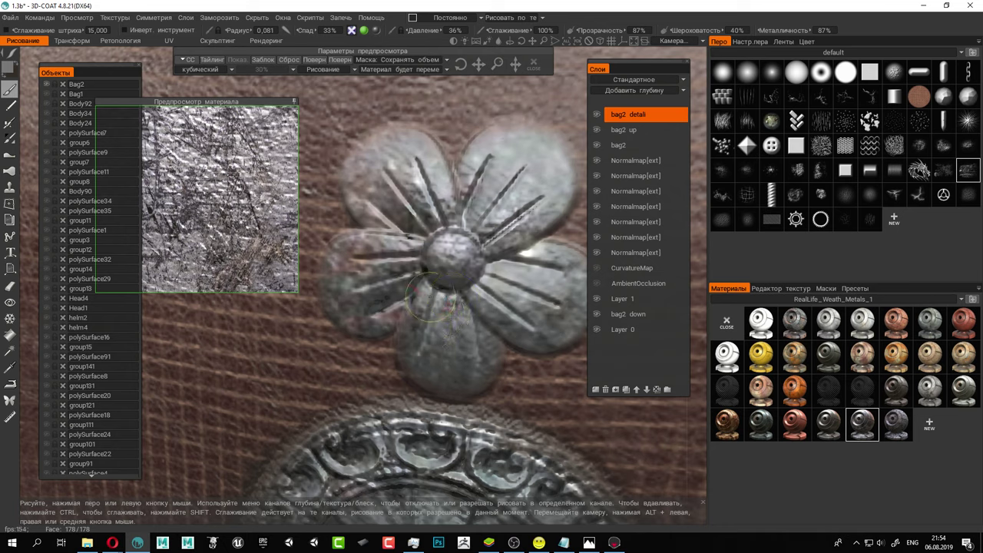
left_click_drag(431, 297, 371, 285)
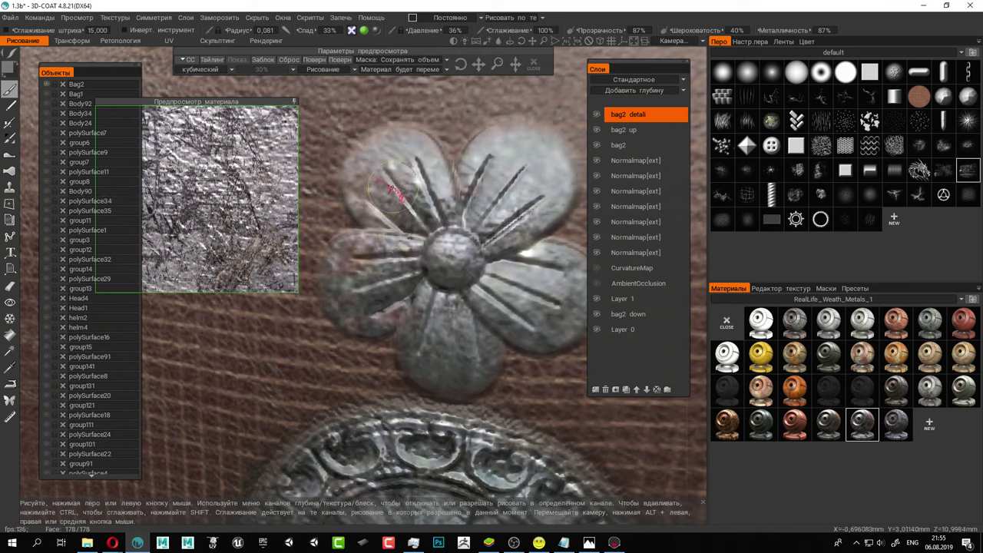
mouse_move(519, 289)
left_mouse_down()
mouse_move(553, 301)
mouse_move(505, 315)
left_mouse_up()
middle_click_drag(509, 291, 448, 262, "alt")
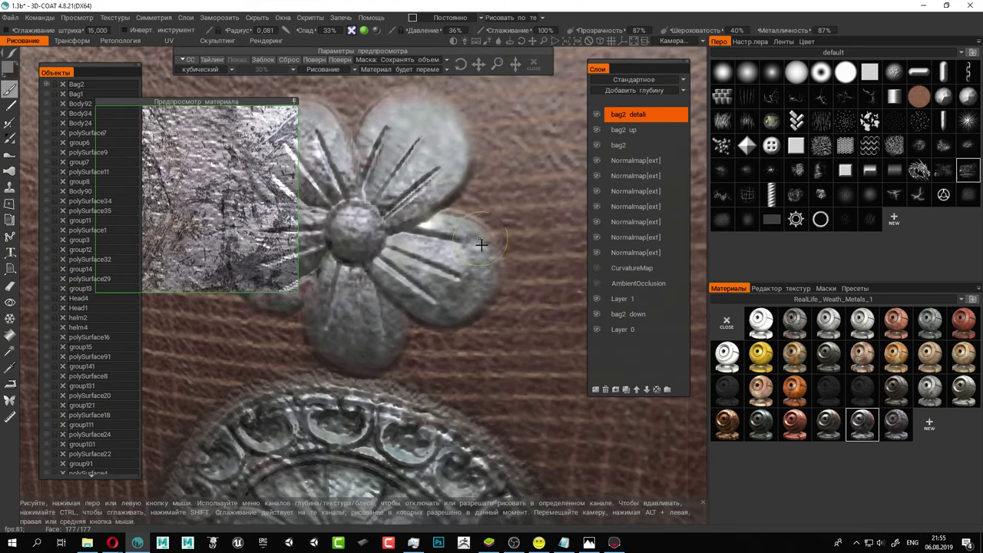
scroll(410, 259, "down", 4)
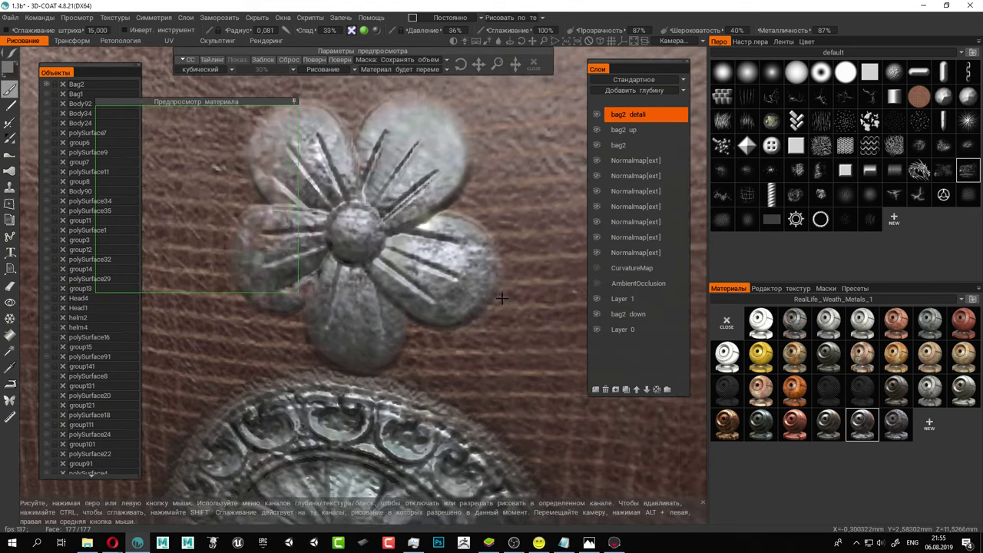
Paint the round medallion's petals and ornate rim with the same dark scratched metal using a 0.273 brush radius.
middle_click_drag(514, 192, 528, 160)
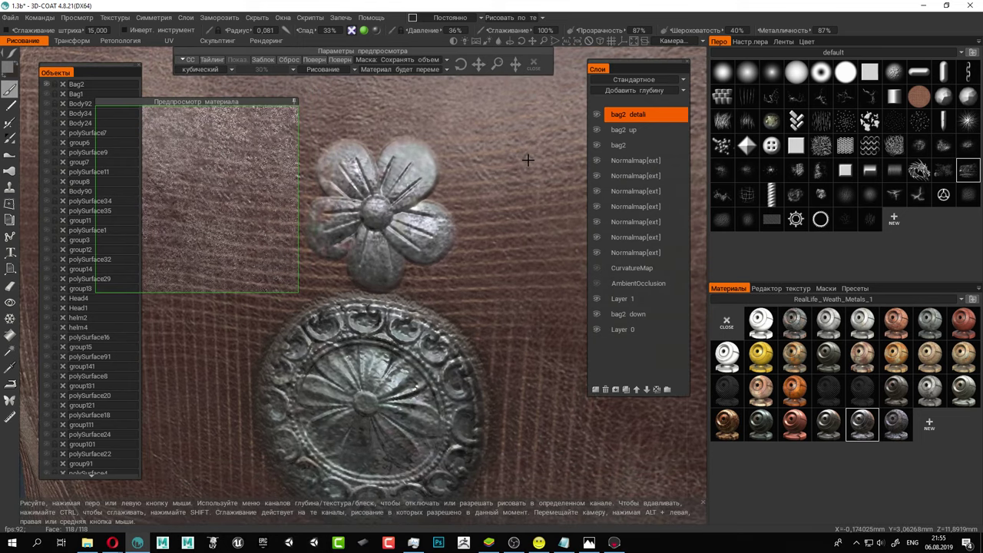
middle_click_drag(361, 421, 403, 267)
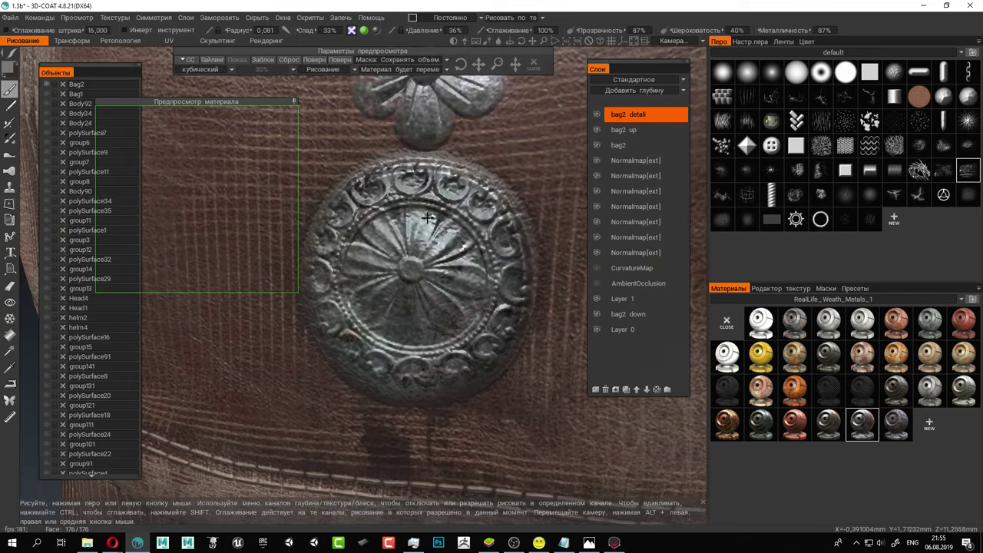
scroll(460, 256, "up", 3)
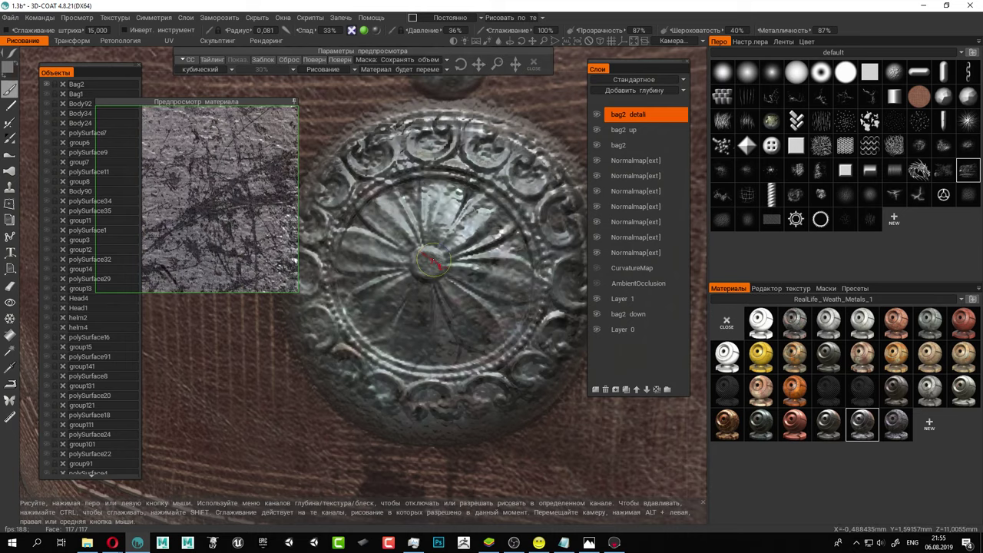
right_click_drag(453, 263, 495, 286)
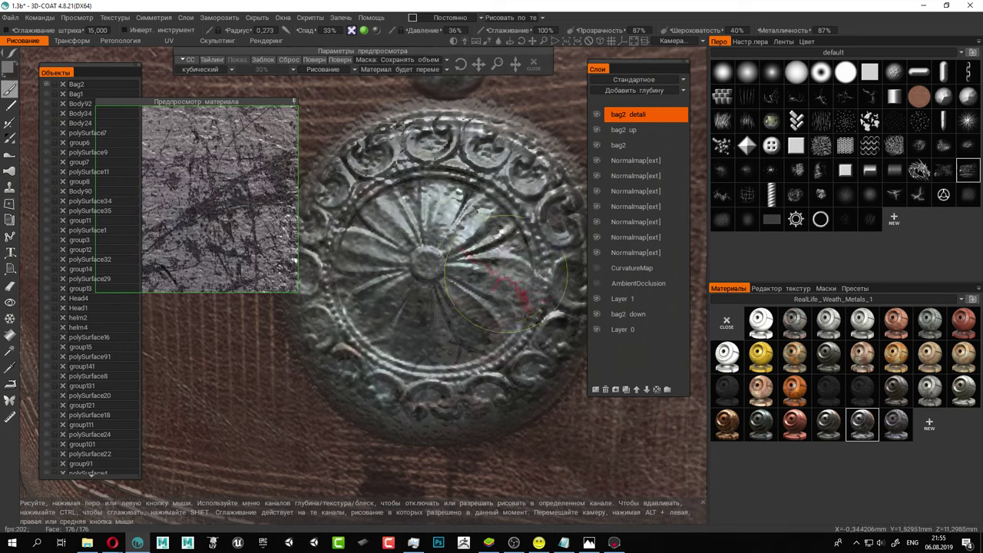
middle_click_drag(495, 288, 449, 281)
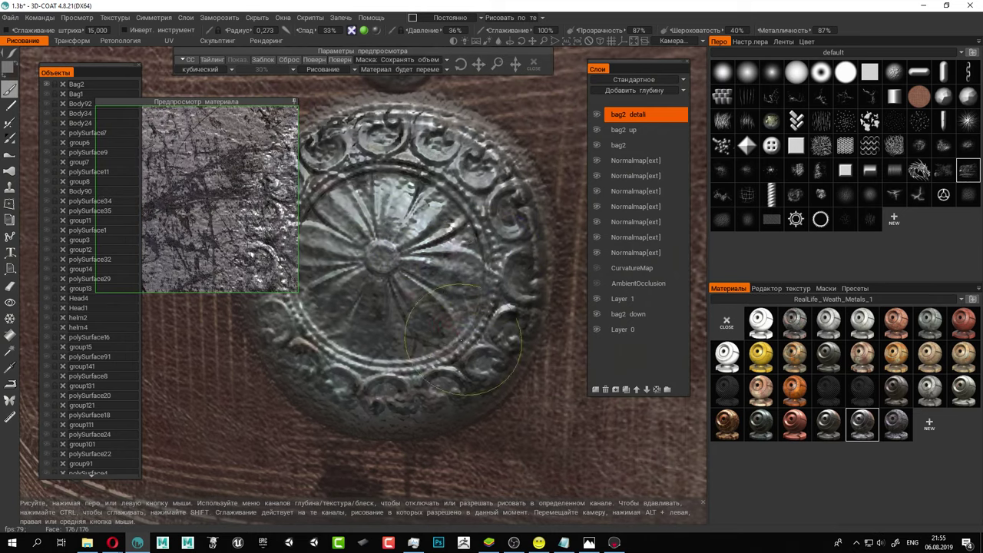
scroll(431, 384, "down", 3)
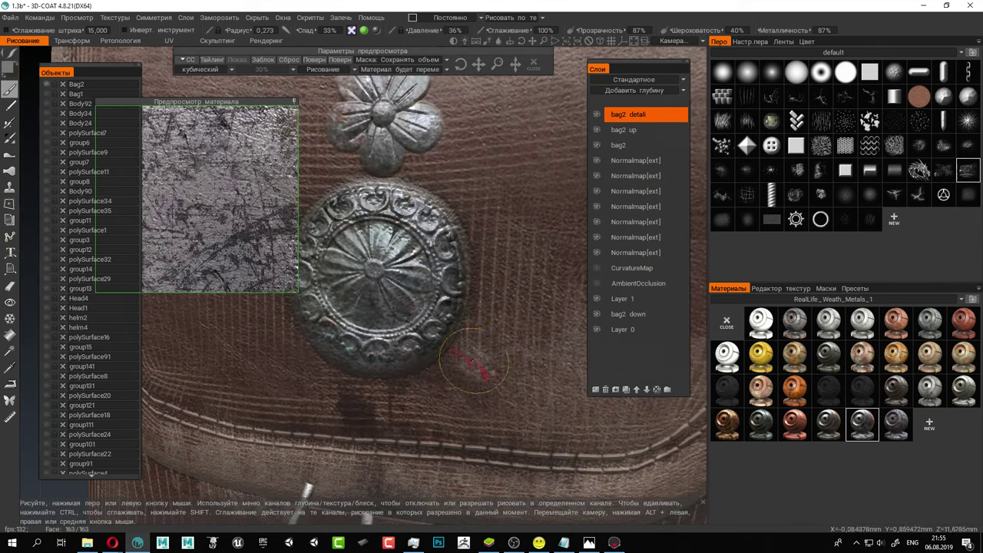
middle_click_drag(439, 301, 451, 313, "alt")
scroll(409, 290, "up", 1)
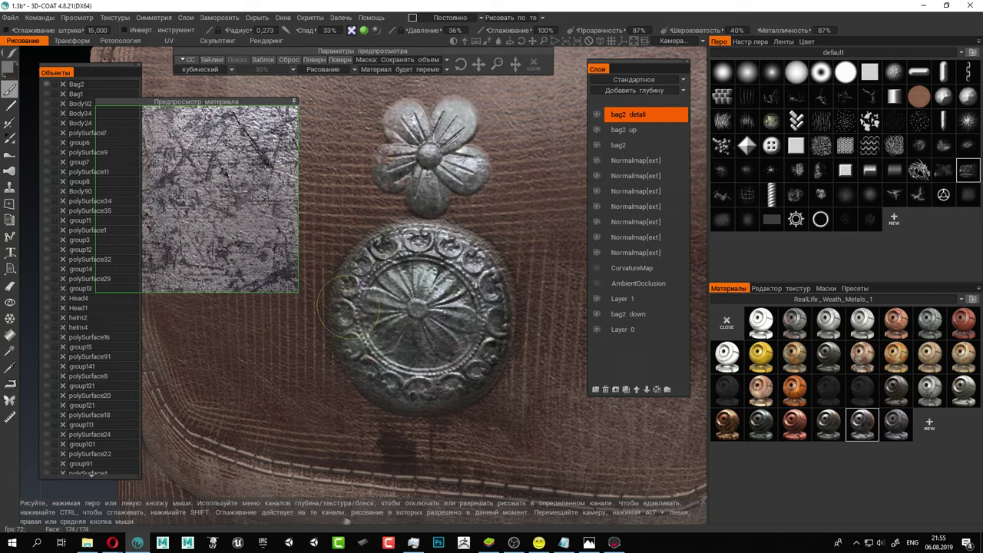
Duplicate the dark scratched metal in RealLife_Weath_Metals_1 and move the copy to the dark knight material folder.
right_click(863, 423)
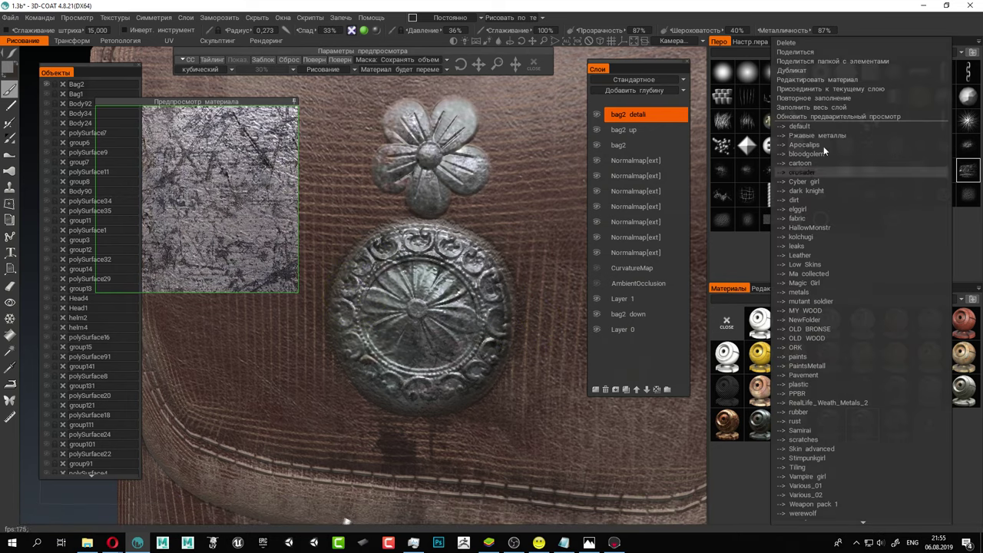
left_click(814, 72)
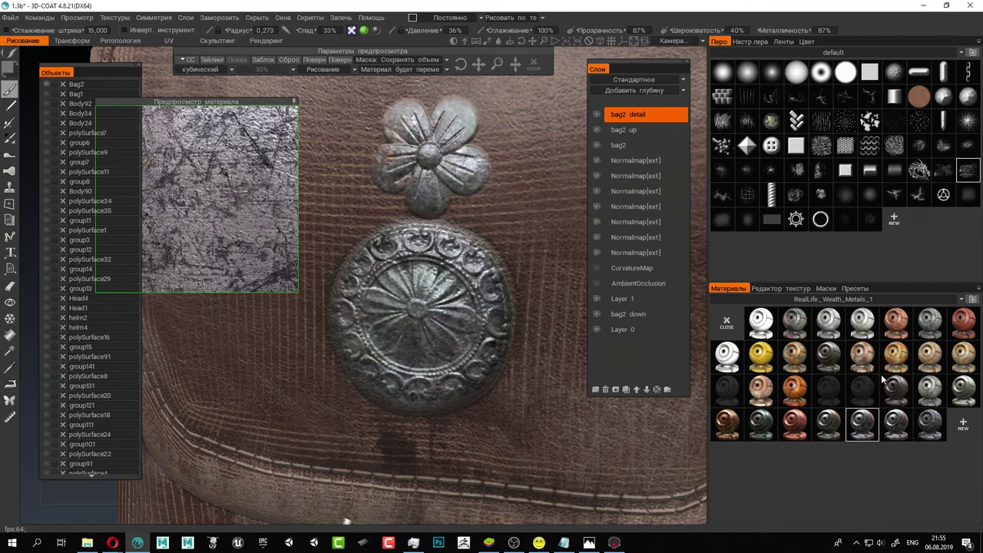
right_click(864, 425)
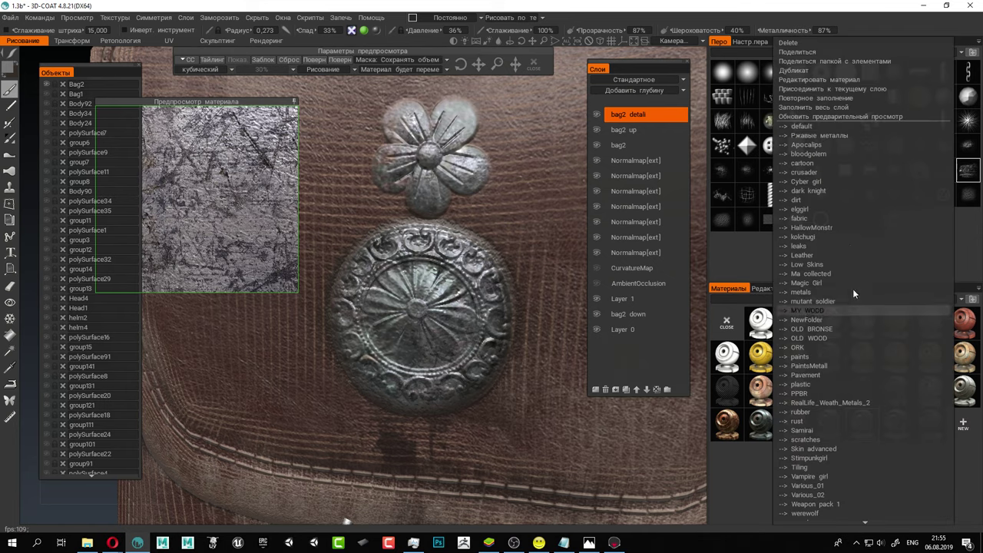
left_click(816, 190)
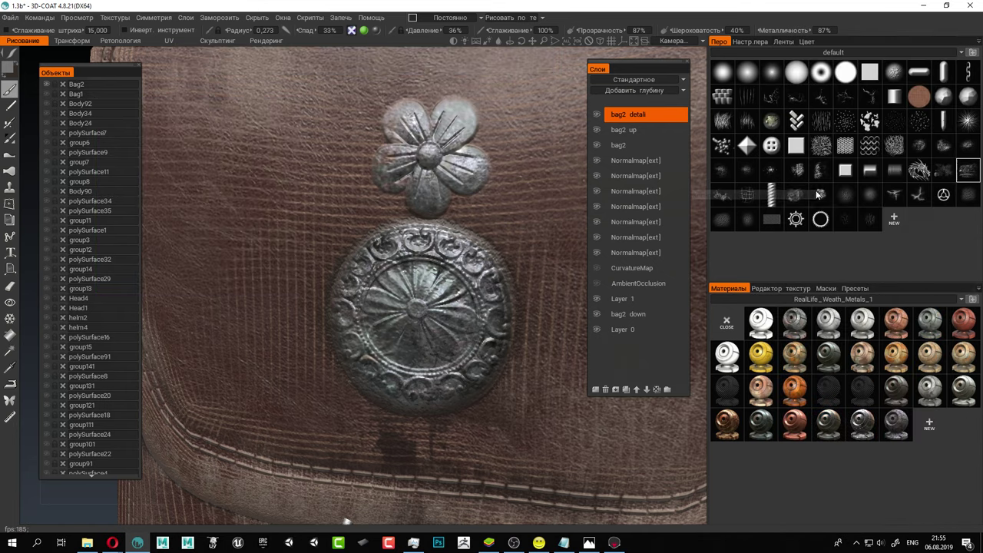
Open the dark knight material set and choose its last material, the dark rusty metal.
left_click(813, 298)
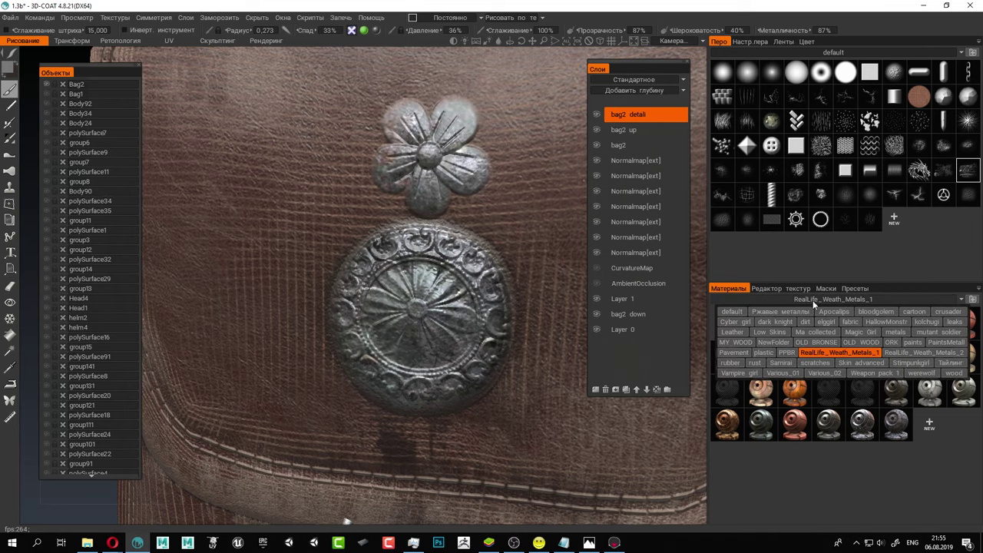
left_click(774, 323)
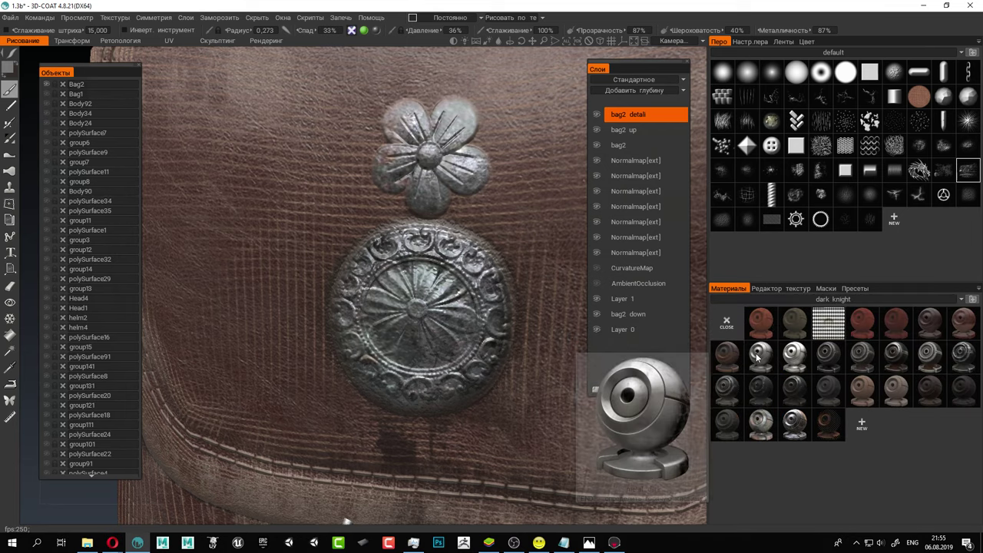
mouse_move(797, 357)
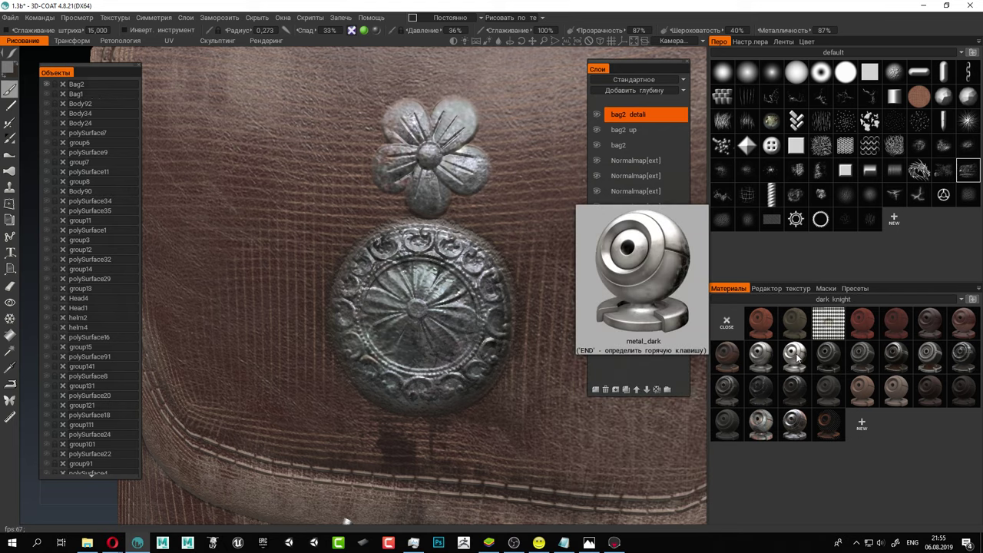
left_click(797, 357)
scroll(497, 360, "up", 2)
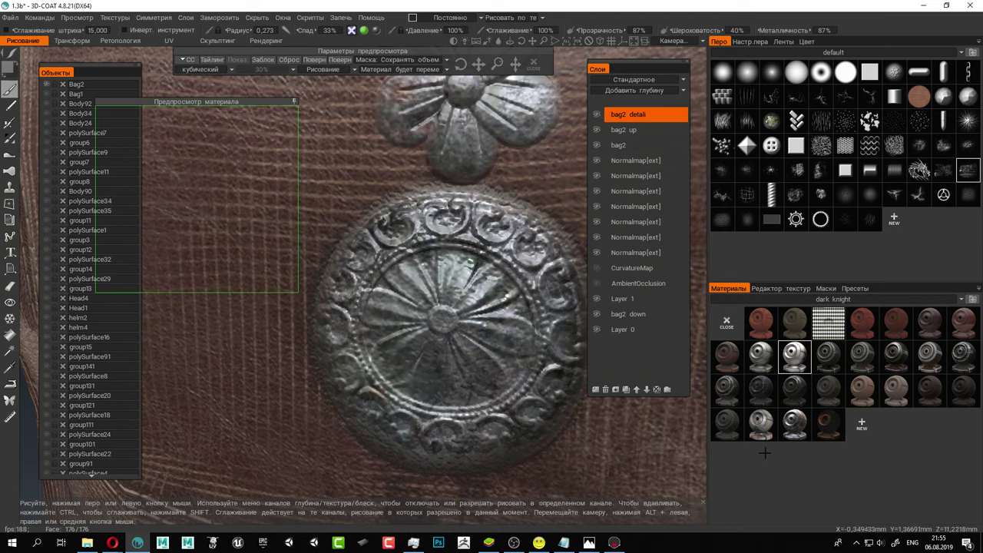
left_click(831, 435)
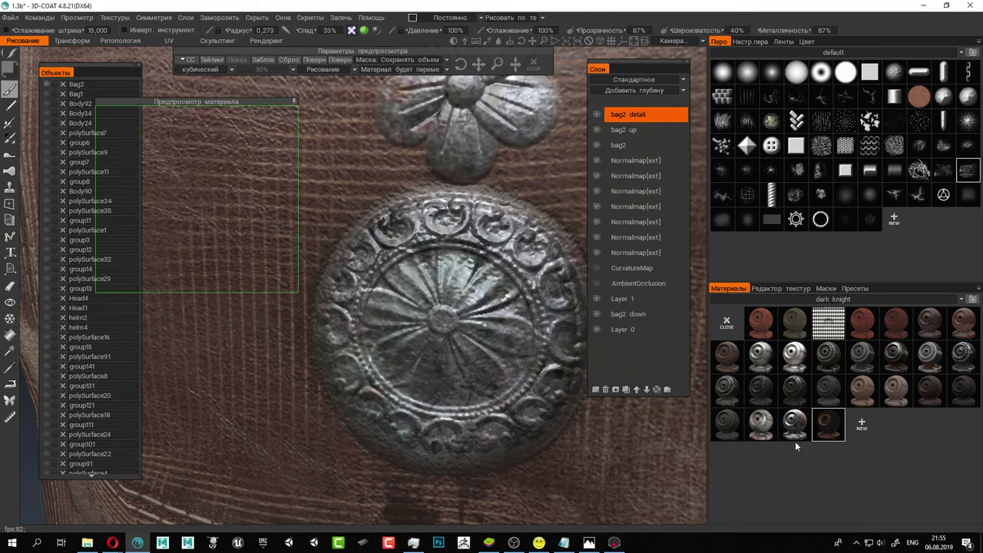
Paint rust spots along the medallion's lower rim and inner ring, reducing the brush radius to 0.158 and 0.101.
left_click_drag(513, 428, 401, 430)
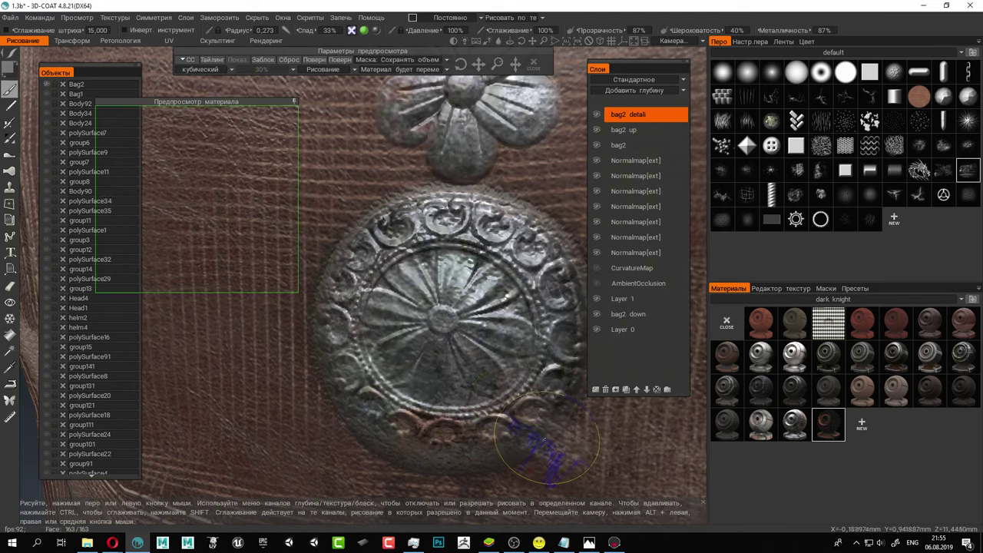
key("ctrl+z")
middle_click_drag(537, 442, 444, 375, "alt")
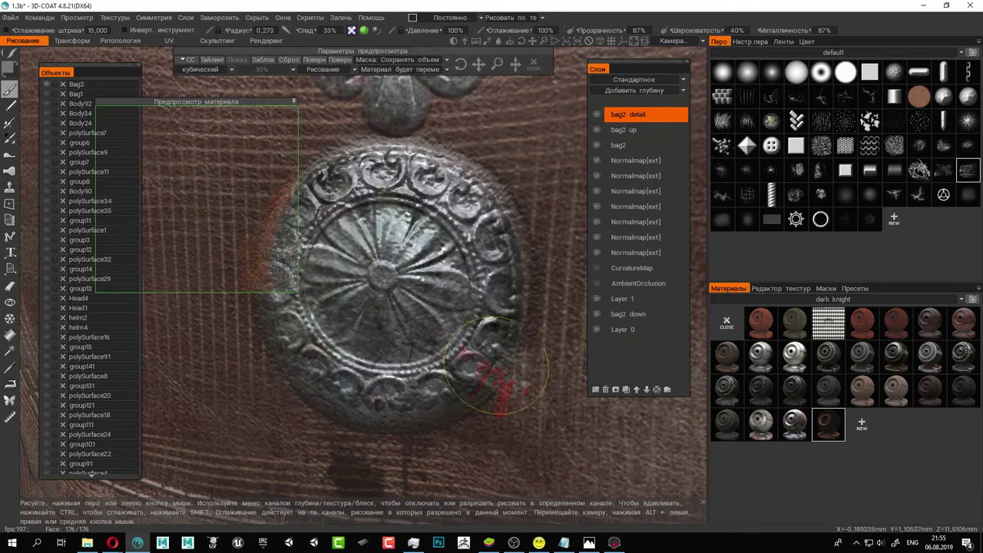
key("bracketleft")
key("bracketleft")
key("bracketleft")
left_click_drag(471, 369, 491, 372)
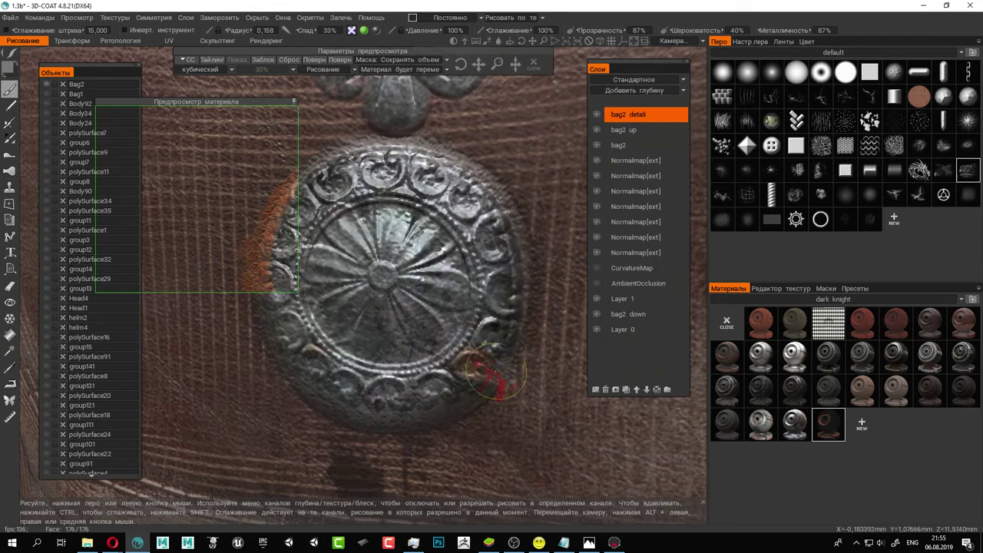
scroll(461, 326, "down", 2)
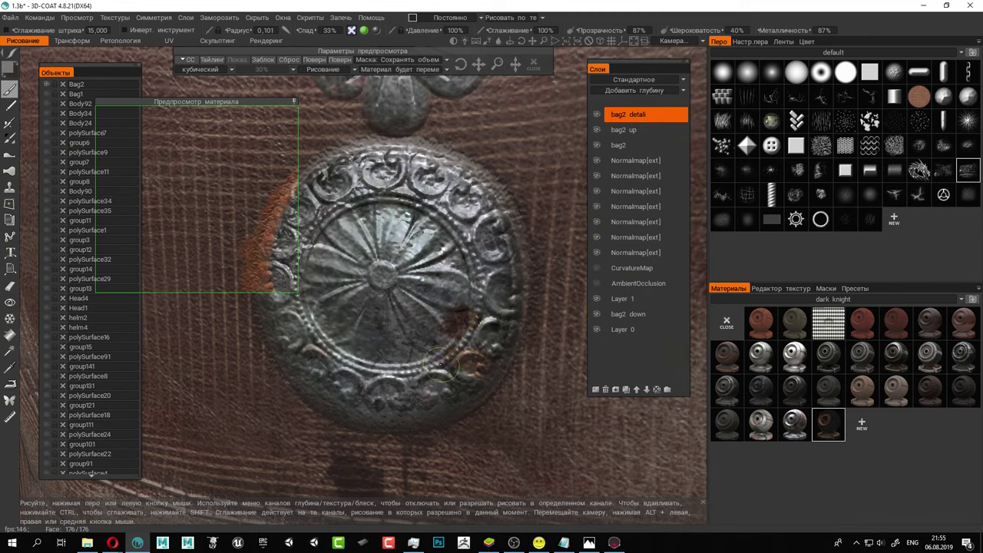
left_click_drag(372, 376, 429, 368)
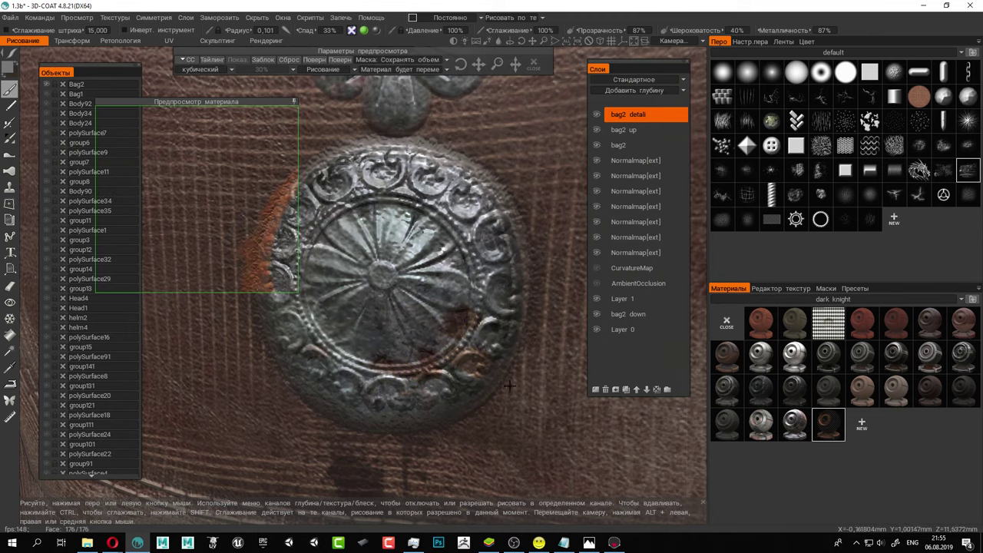
Choose the first brush in the sixth row, set its radius to 0.496 and dab rust on the medallion's lower edge.
right_click_drag(509, 385, 492, 346, "alt")
left_click_drag(492, 345, 503, 323, "alt")
right_click_drag(346, 319, 396, 314, "alt")
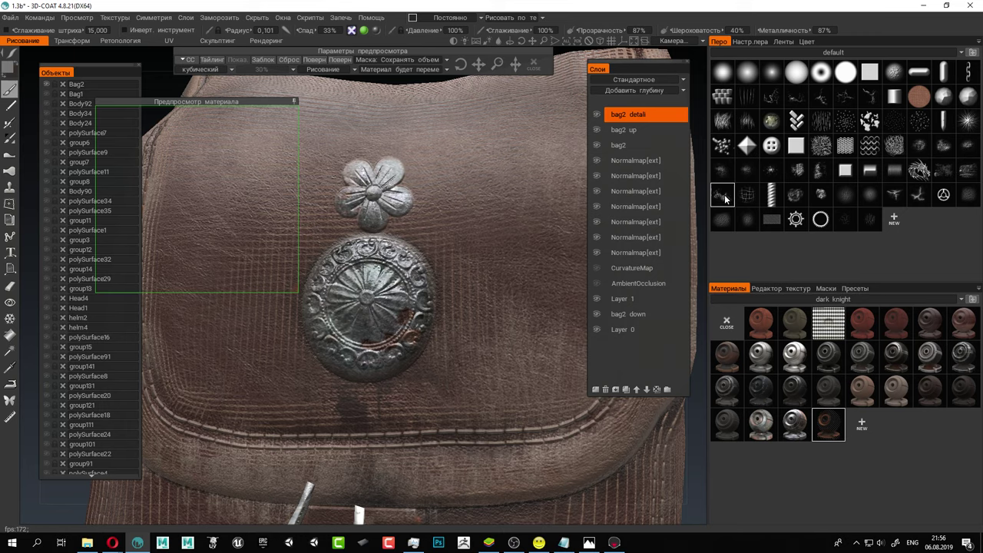
right_click_drag(351, 354, 372, 363)
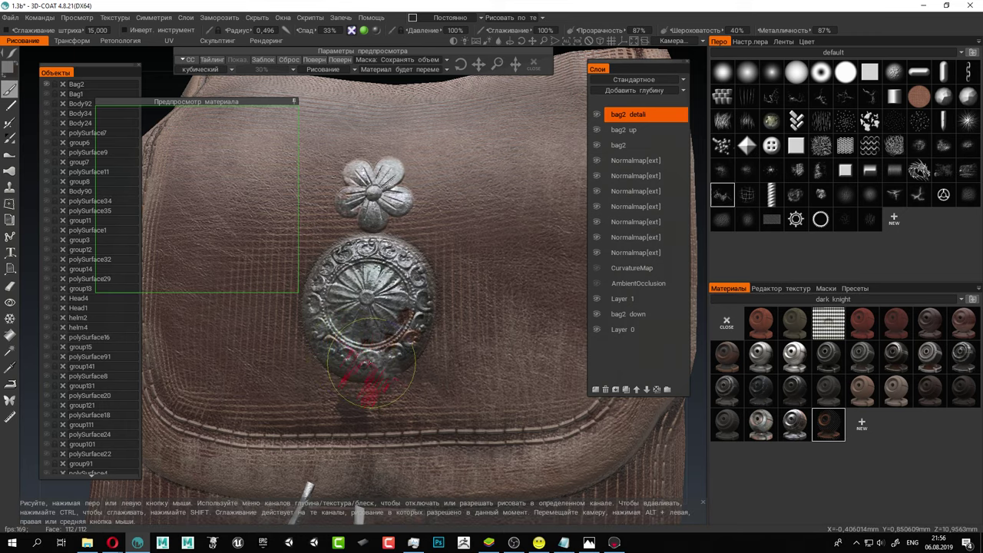
left_click(339, 328)
Dab the same rusty metal on the bag's buckle with the 0.496 radius brush and check the whole bag.
right_click_drag(530, 395, 492, 389, "alt")
middle_click_drag(488, 361, 492, 261, "alt")
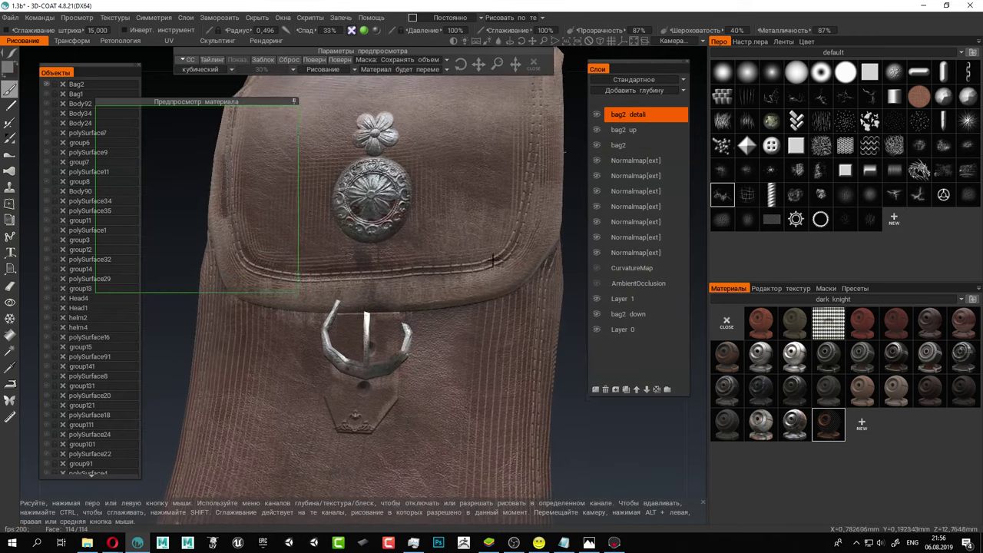
right_click_drag(493, 260, 407, 338, "alt")
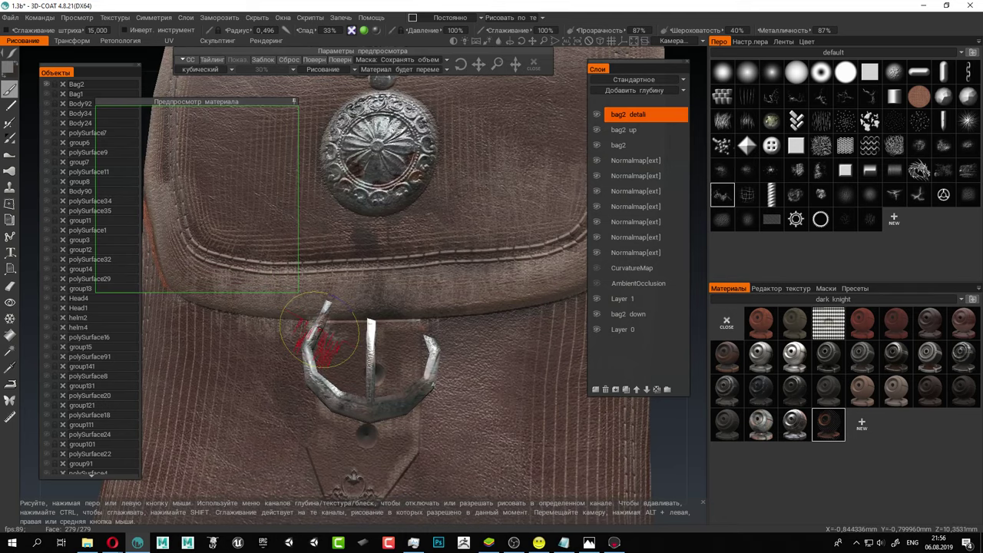
left_click(308, 348)
right_click_drag(372, 392, 451, 413, "alt")
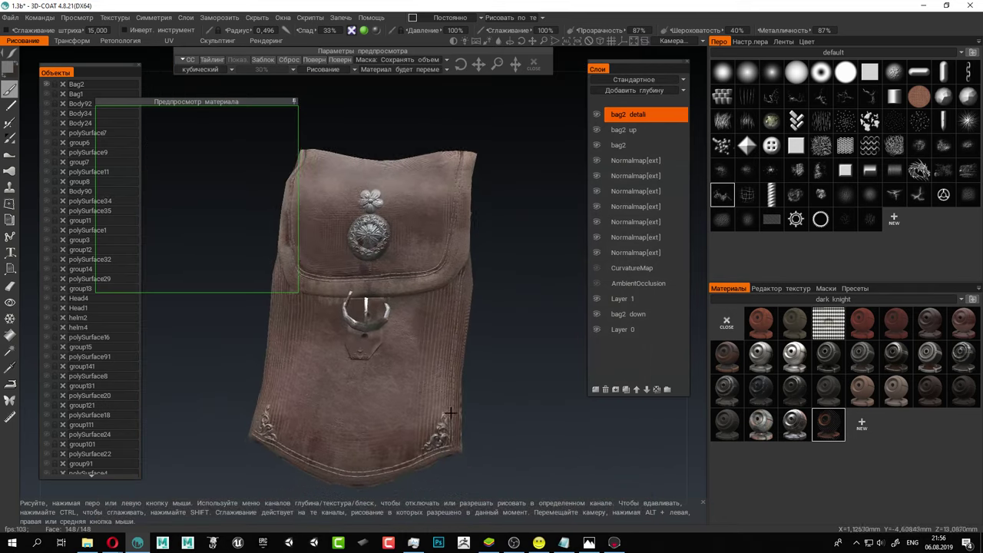
Dab dark rusty metal on the carved ornaments at both lower corners of the bag with the 0.496 radius brush.
left_click_drag(450, 413, 478, 418, "alt")
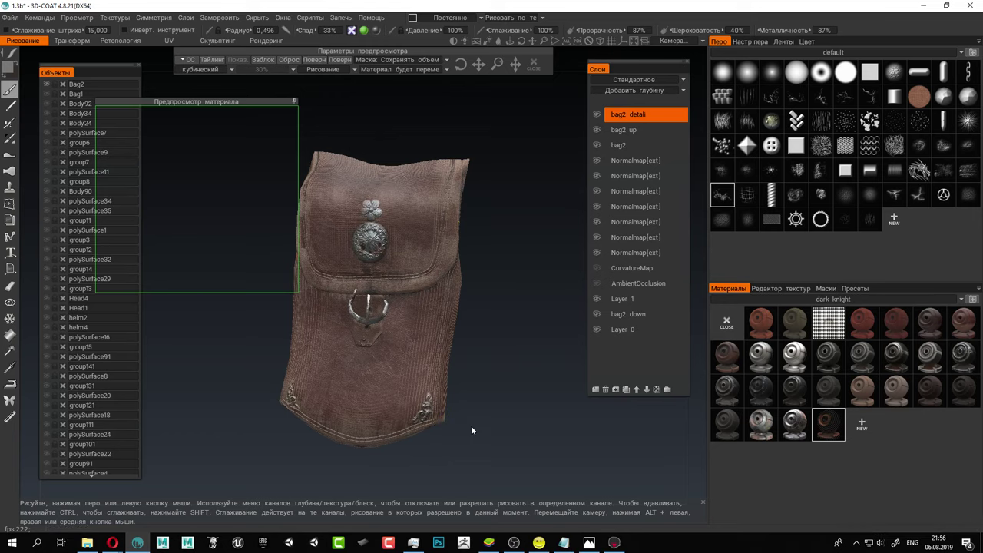
middle_click_drag(472, 430, 437, 343, "alt")
right_click_drag(436, 344, 435, 396, "alt")
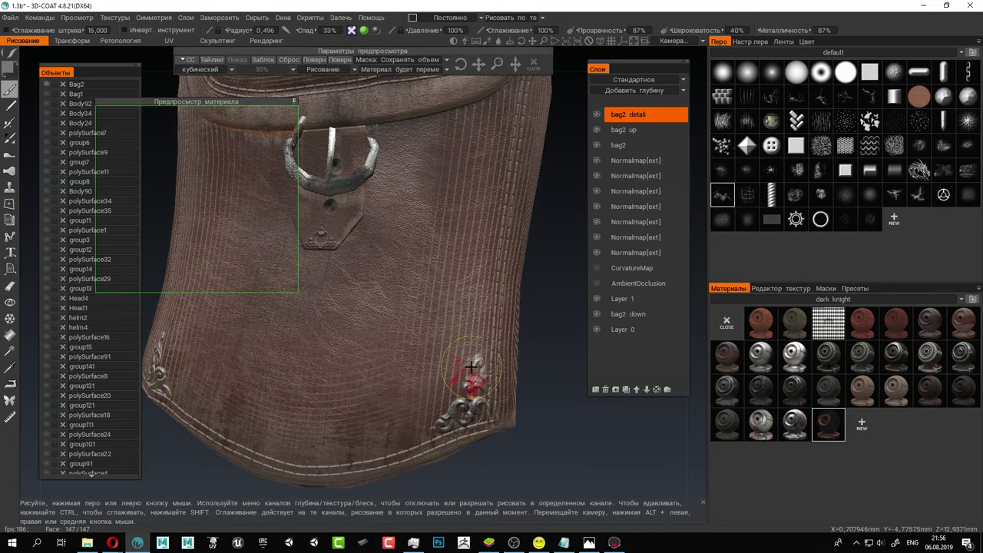
left_click_drag(467, 404, 457, 415)
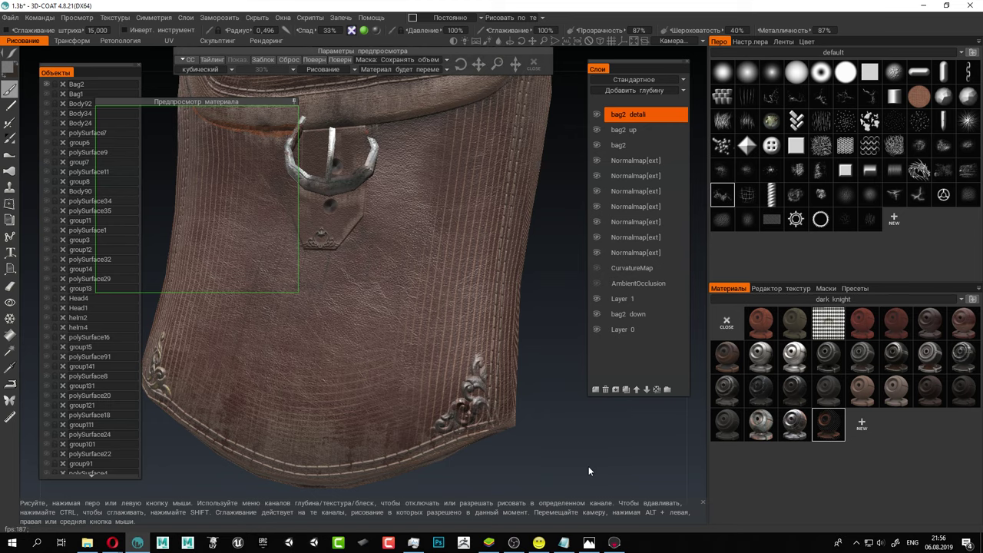
right_click_drag(549, 443, 443, 386, "alt")
middle_click_drag(443, 385, 509, 413, "alt")
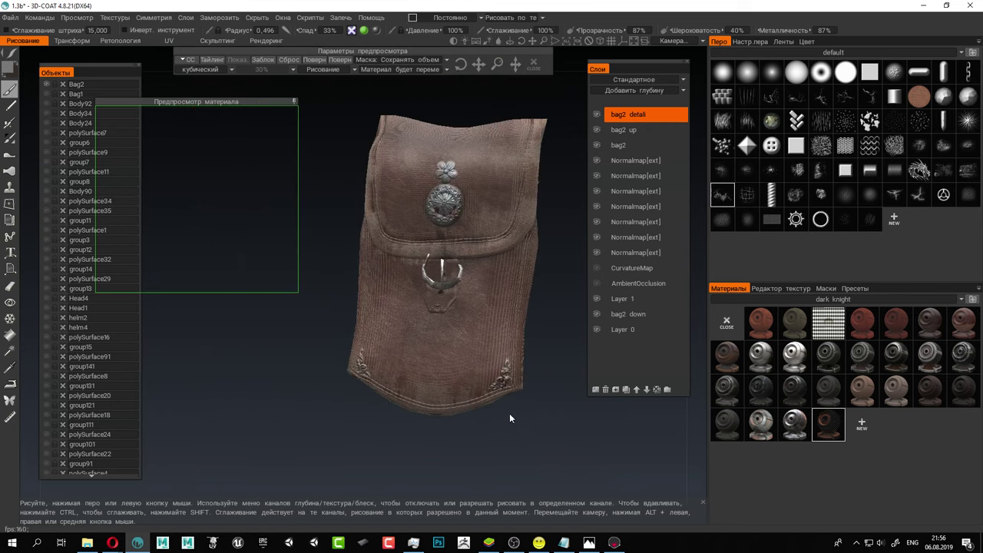
left_click_drag(509, 413, 402, 387, "alt")
right_click_drag(402, 387, 402, 411, "alt")
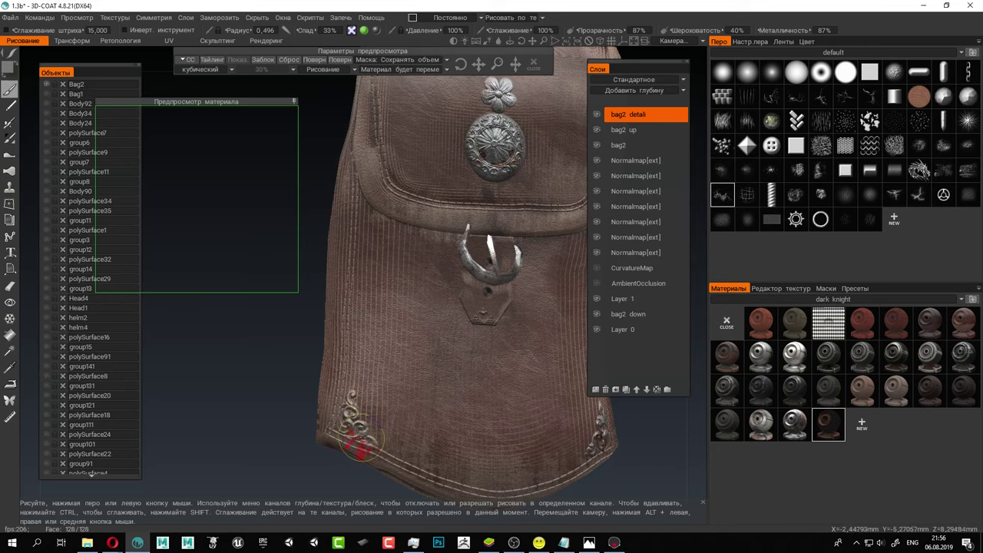
Reduce the brush radius to 0.212, dab rust on the metal flower and check the whole bag.
middle_click_drag(485, 376, 418, 487, "alt")
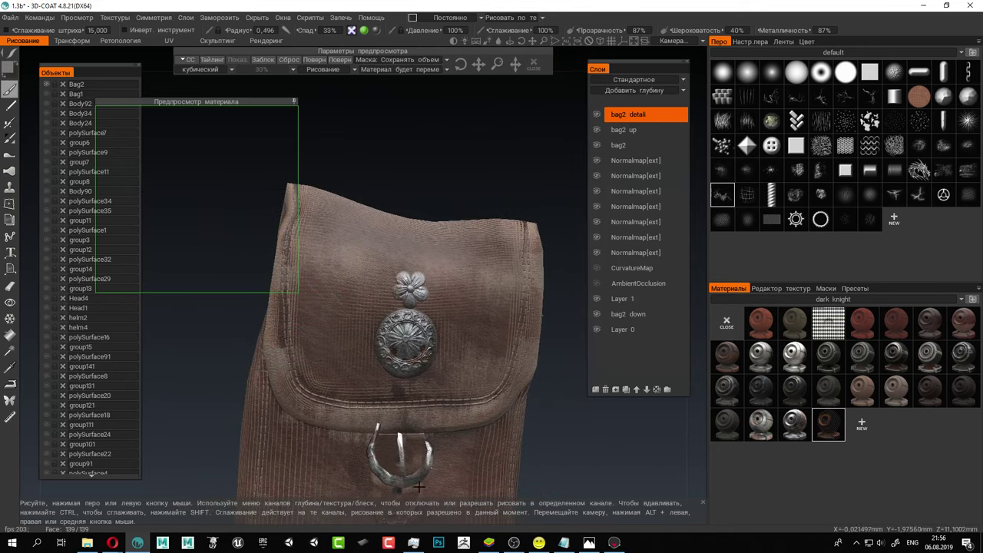
right_click_drag(377, 376, 437, 399, "alt")
left_click_drag(438, 400, 388, 387, "alt")
scroll(384, 363, "up", 3)
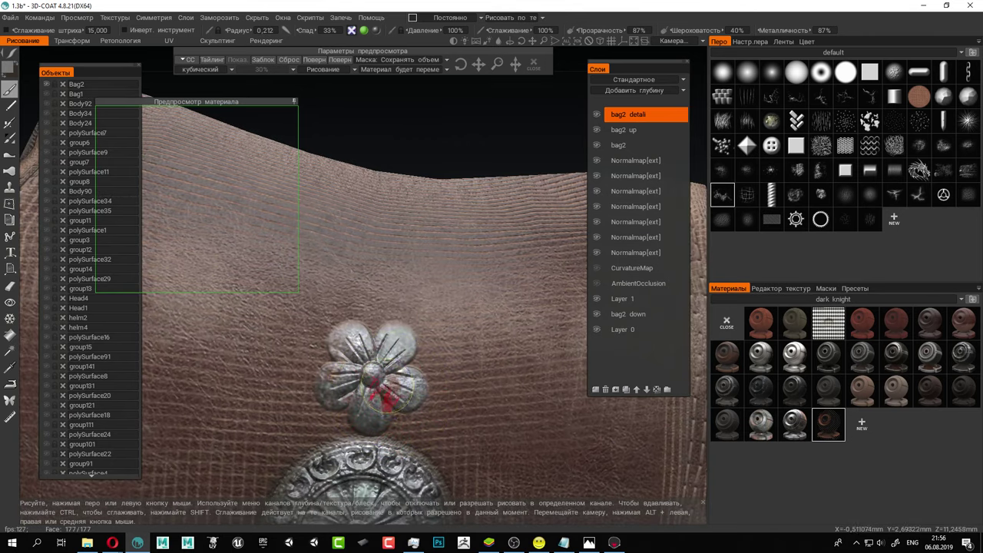
right_click_drag(516, 403, 479, 386, "alt")
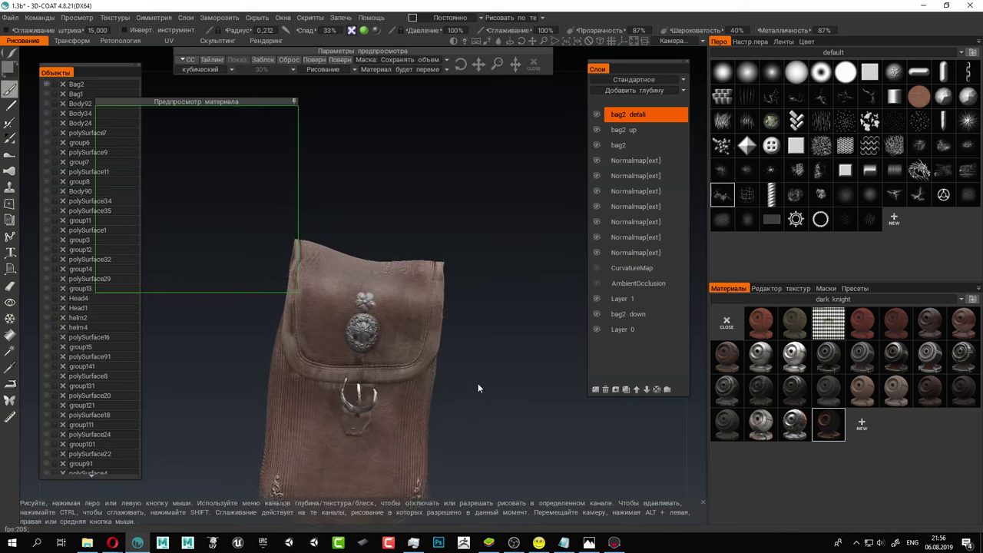
mouse_move(479, 387)
left_mouse_down("alt")
mouse_move(464, 382)
mouse_move(472, 376)
left_mouse_up("alt")
middle_click_drag(473, 376, 501, 310, "alt")
left_click_drag(500, 314, 431, 254)
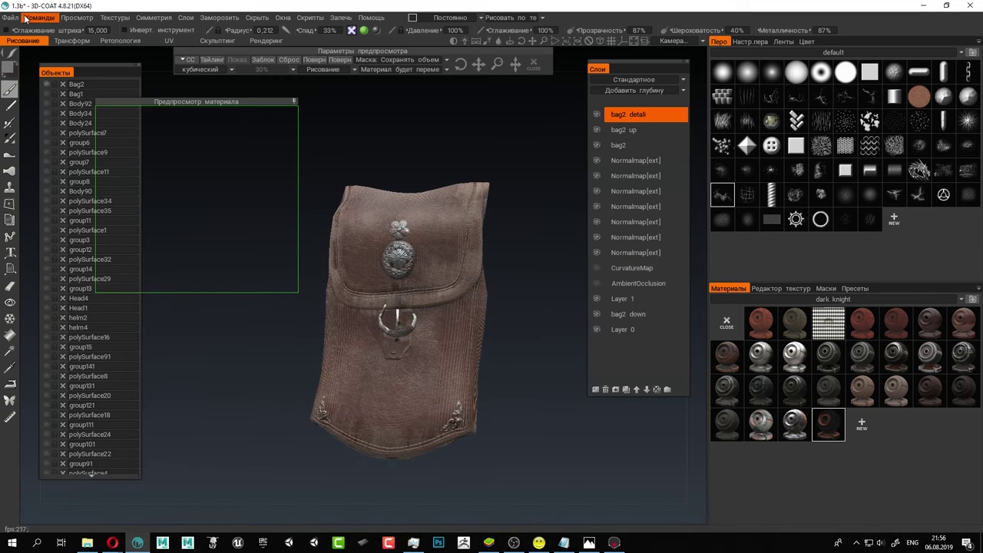
Export the model together with its textures.
left_click(10, 17)
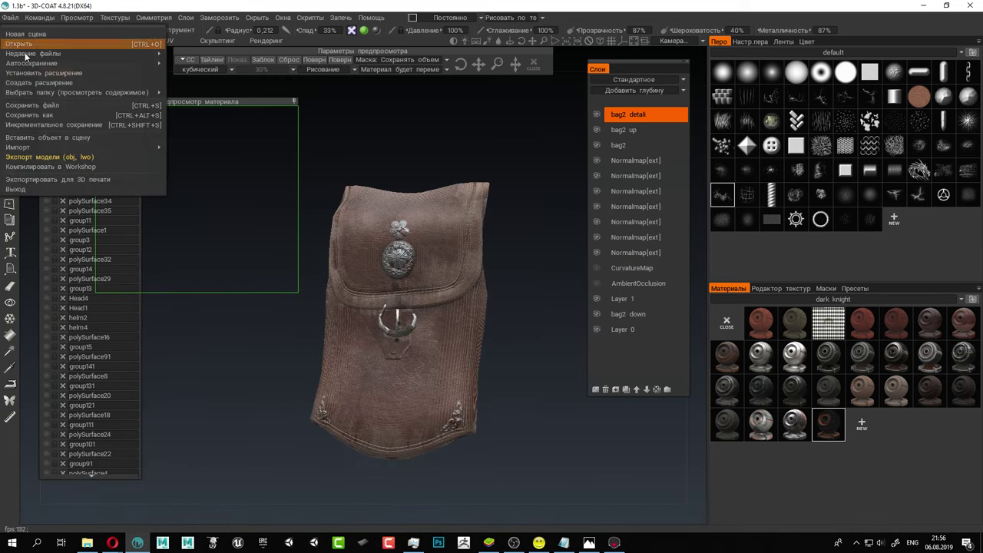
left_click(35, 159)
left_click(291, 493)
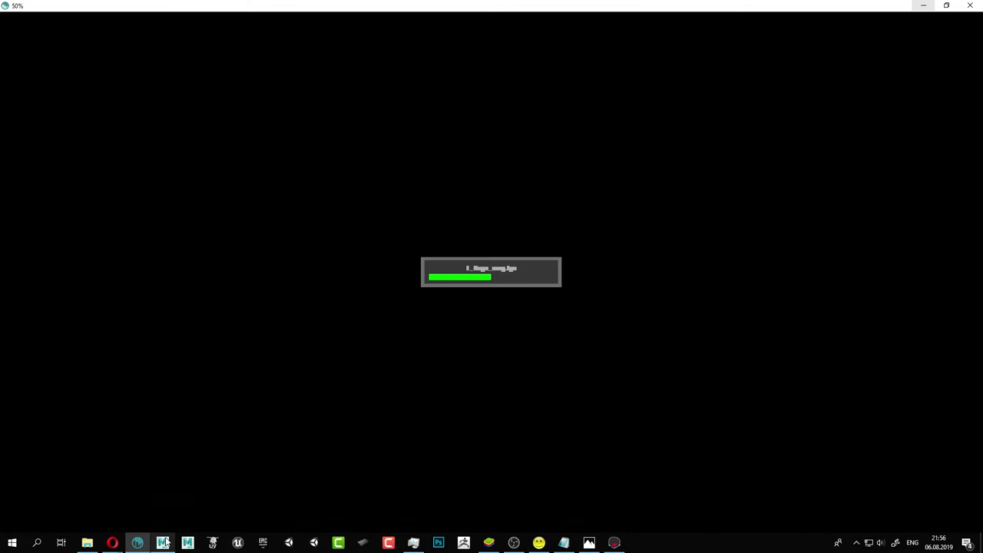
Launch Maya 2017 and start a new, empty Marmoset Toolbag 3.07 session, allowing the unverified program to run.
left_click(165, 543)
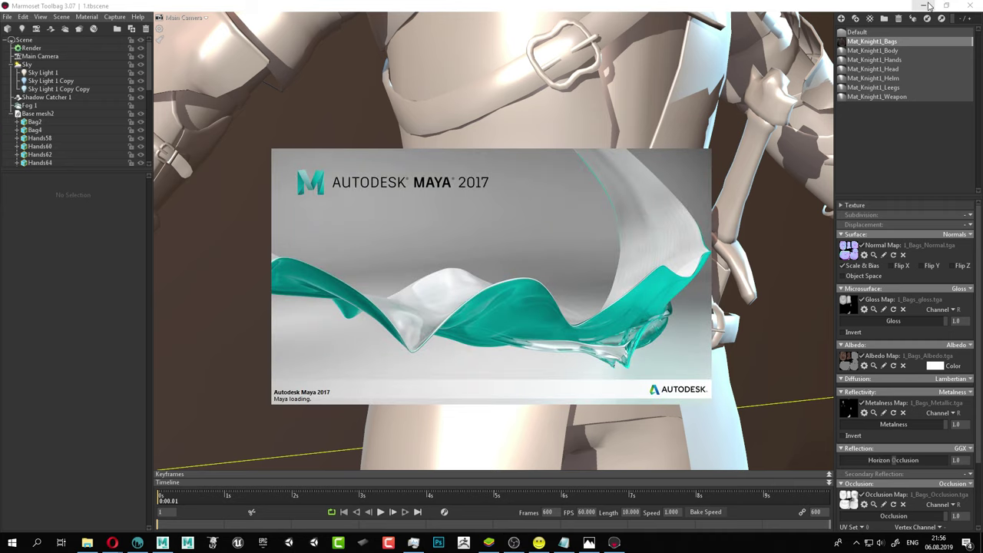
left_click(926, 6)
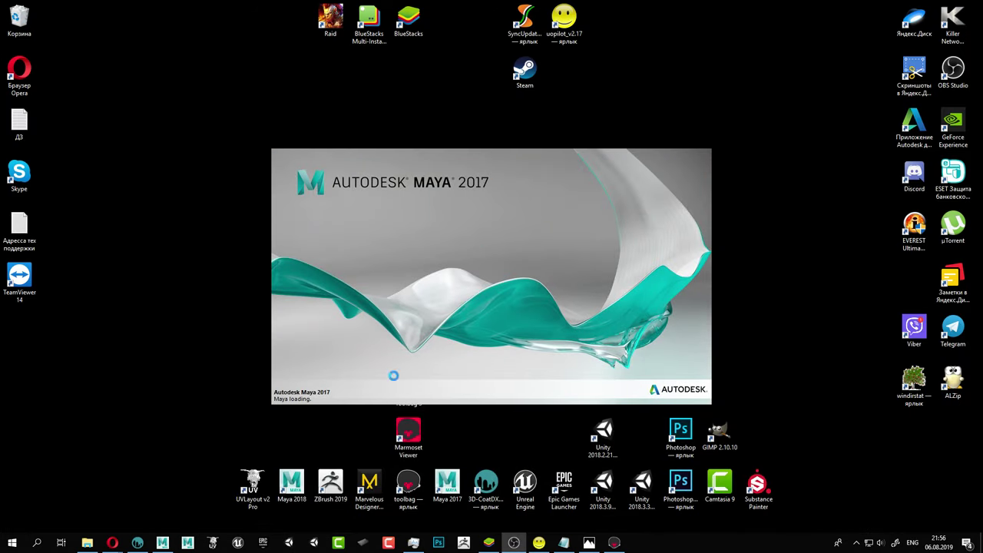
double_click(415, 408)
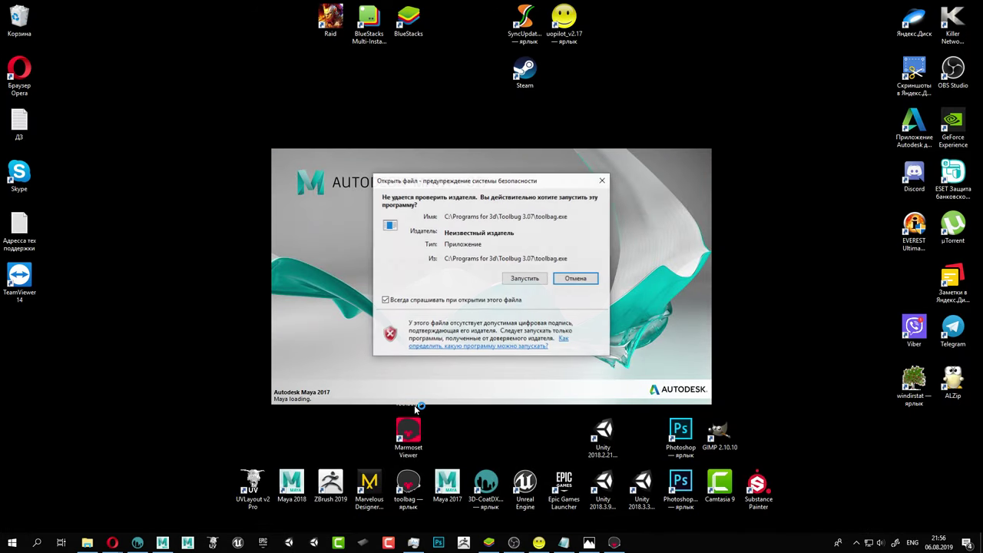
left_click(524, 278)
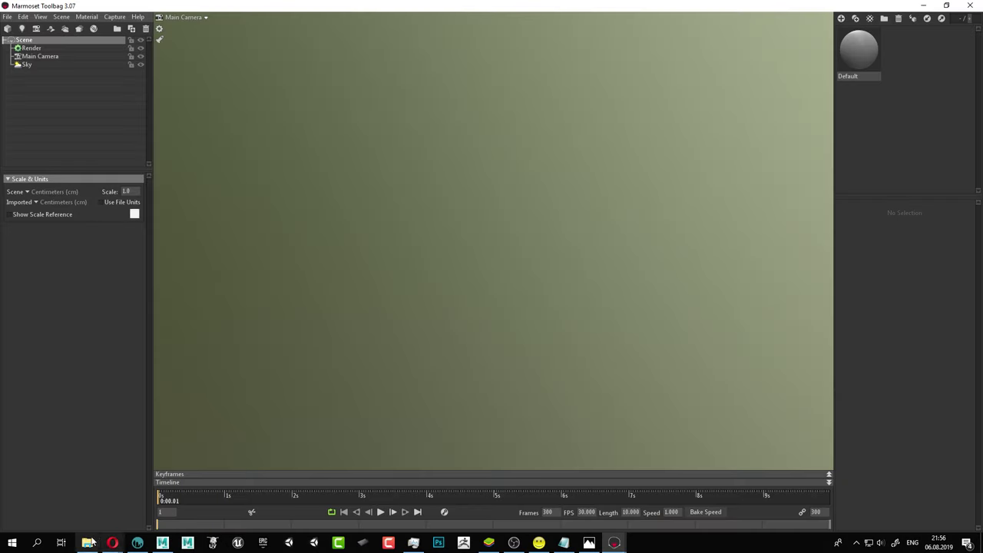
Open the marmoset_toolbag_3 scene from the longhair folder in ПРИЧЕСКИ OBJ > готовые сборки.
left_click(88, 542)
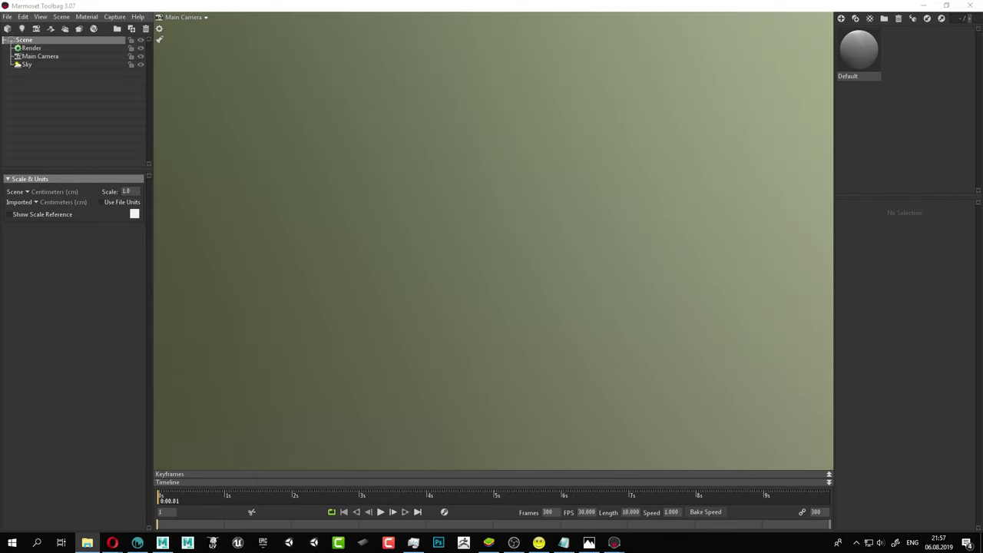
scroll(190, 112, "up", 5)
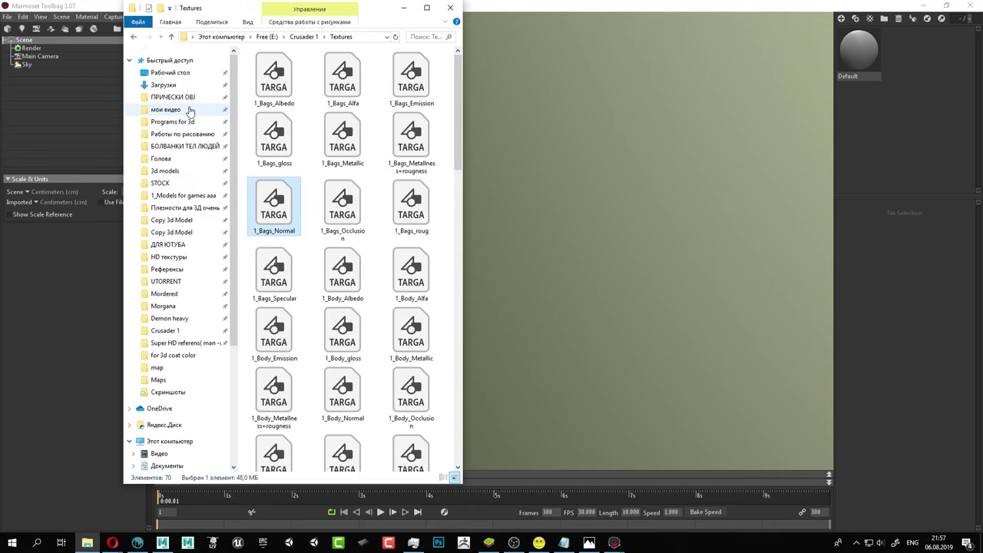
left_click(174, 98)
double_click(281, 91)
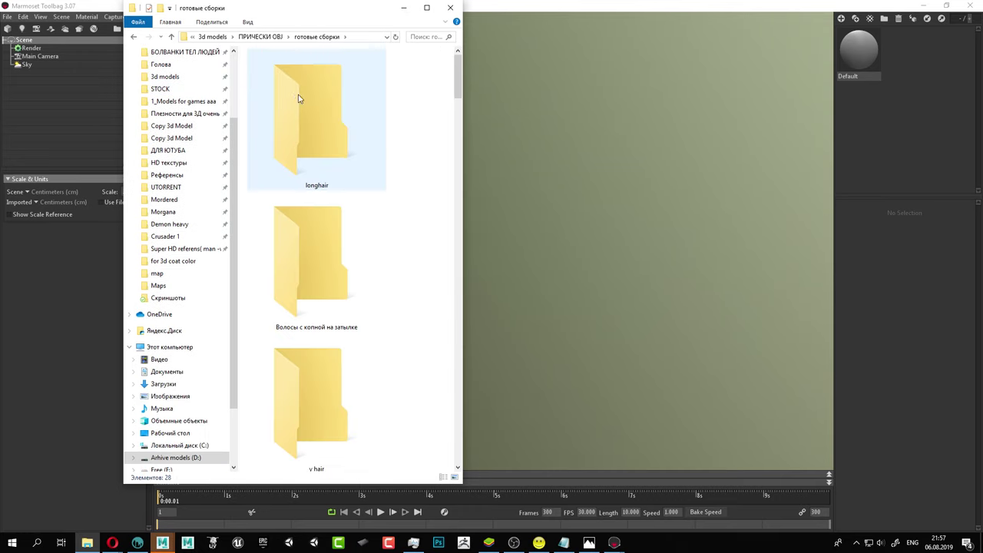
double_click(311, 123)
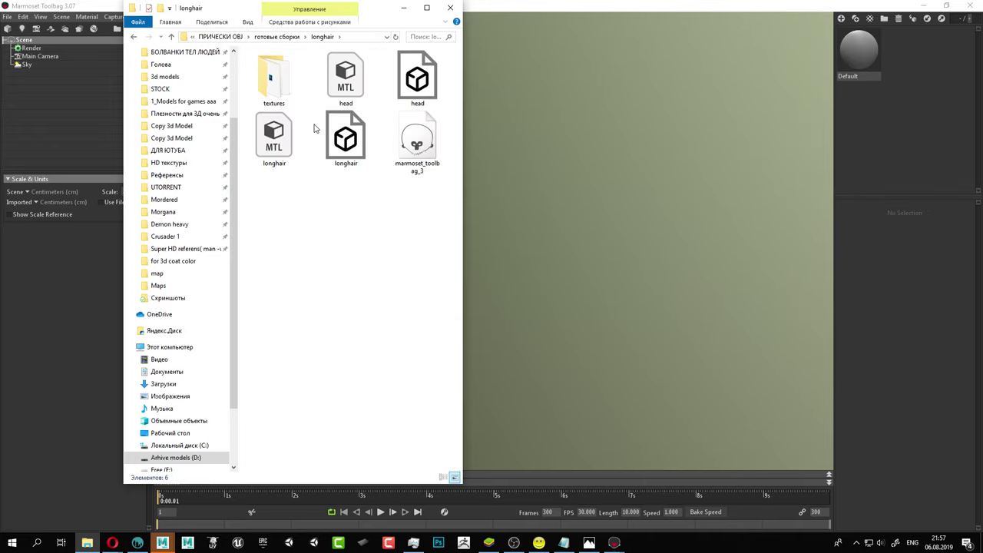
double_click(418, 141)
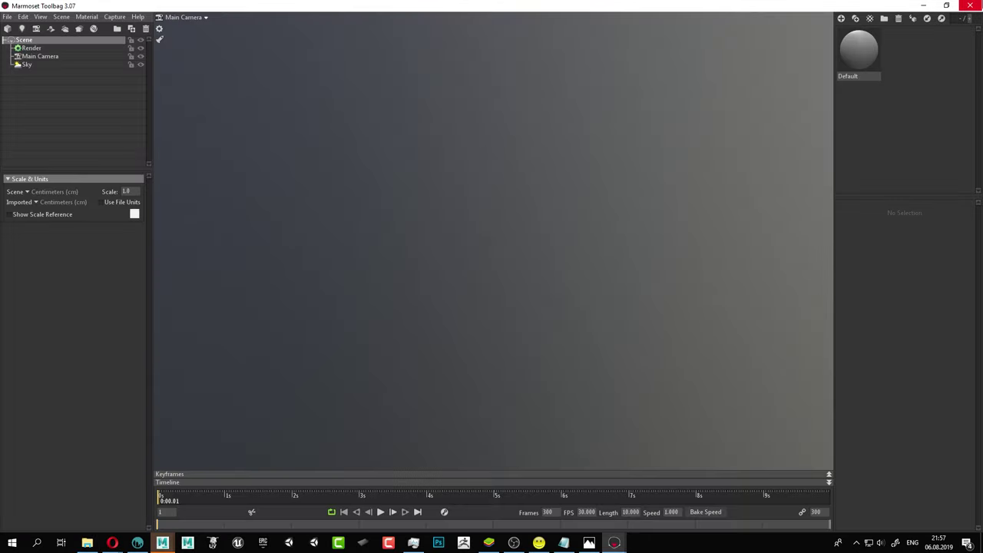
left_click(978, 4)
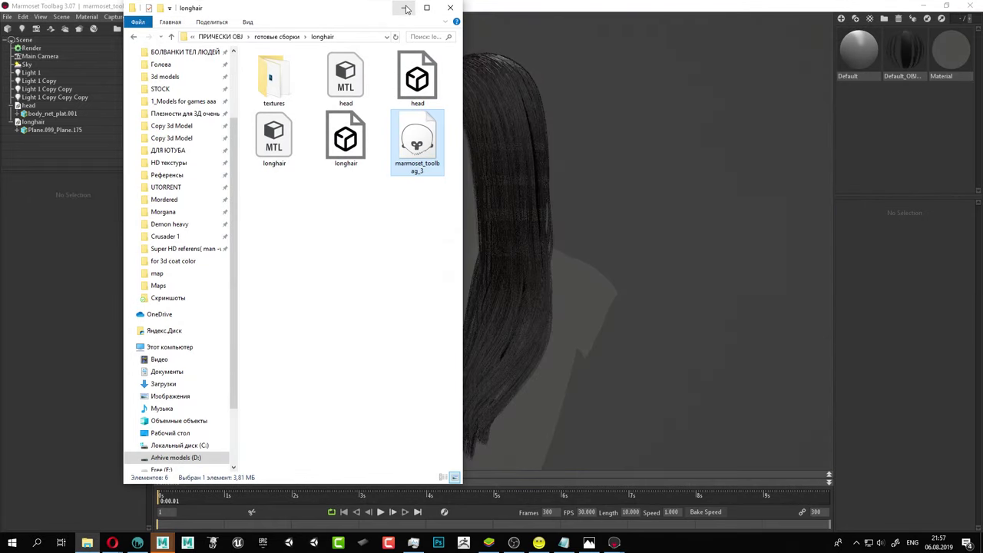
left_click(404, 8)
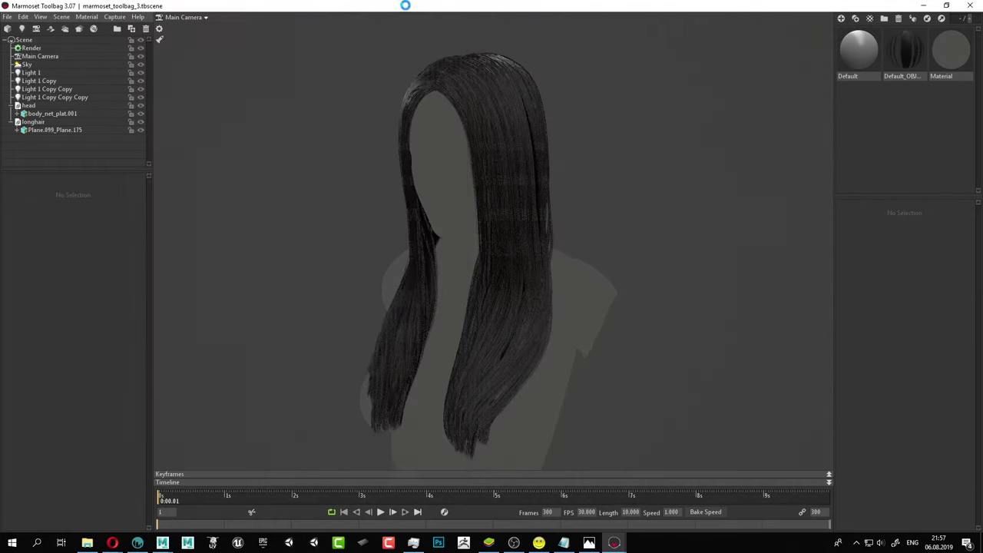
Apply the Default material to the head and bust model.
left_click_drag(614, 158, 656, 172)
right_click_drag(656, 171, 761, 244)
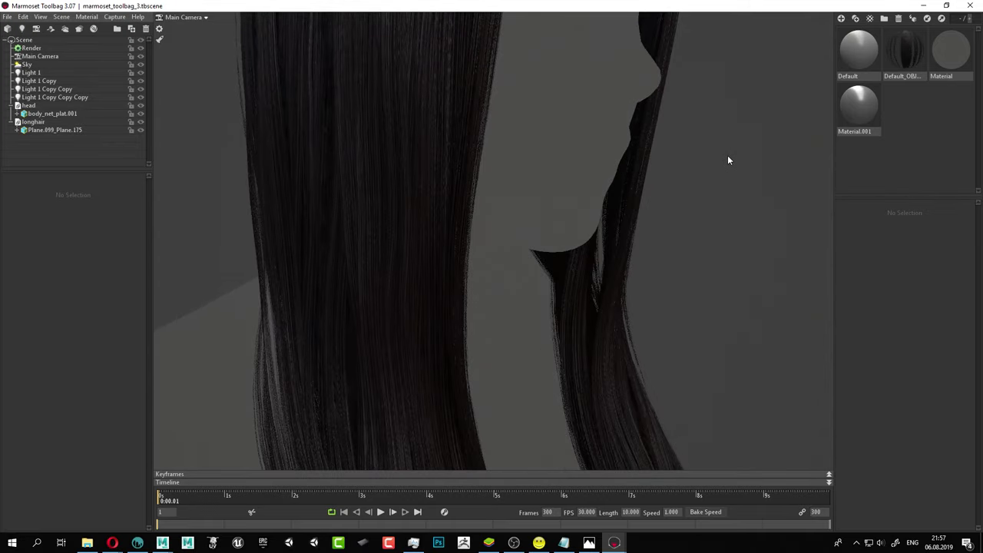
left_click_drag(728, 161, 769, 215)
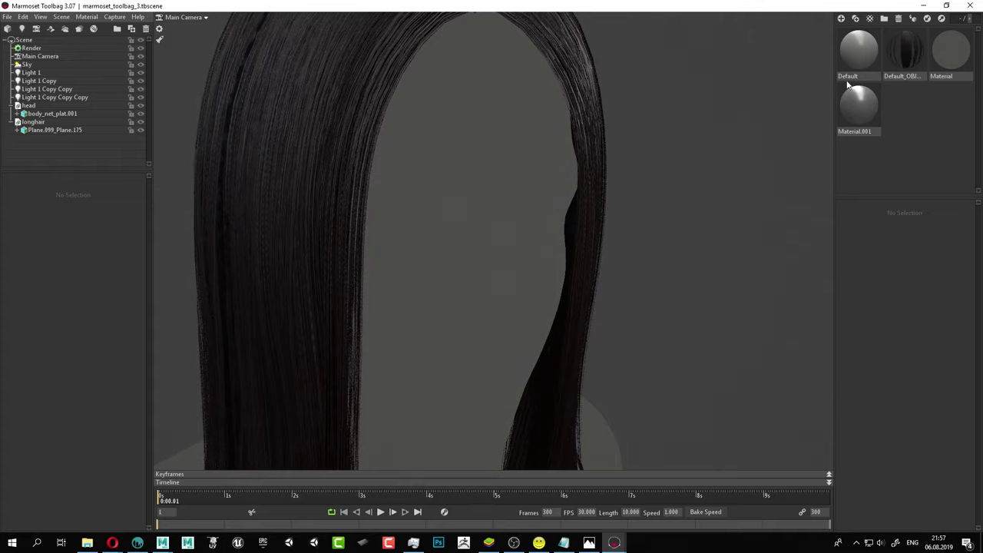
mouse_move(848, 86)
left_mouse_down()
mouse_move(597, 170)
mouse_move(473, 198)
left_mouse_up()
right_click_drag(706, 355, 613, 302)
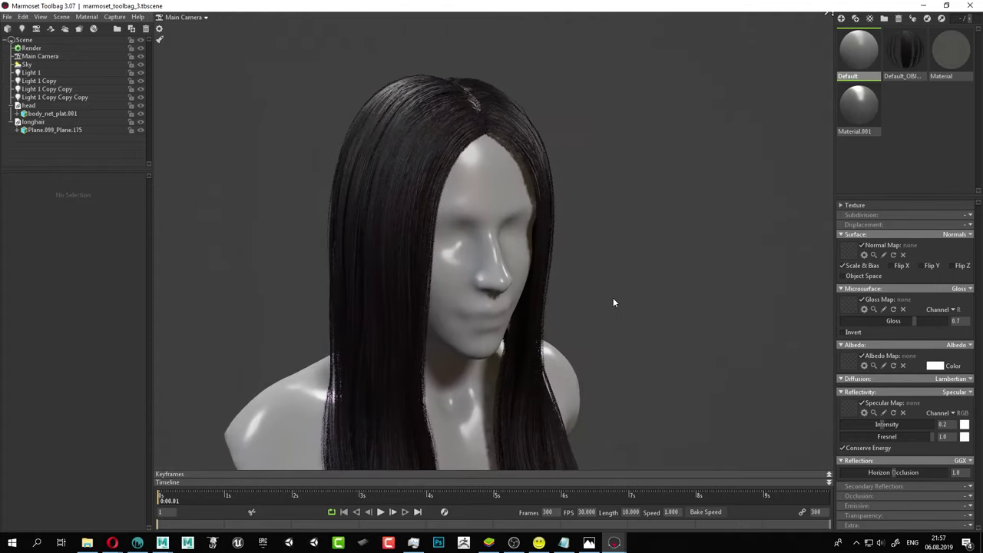
Select the long hair mesh and examine it from the side and front.
left_click_drag(613, 302, 553, 182)
left_click(554, 182)
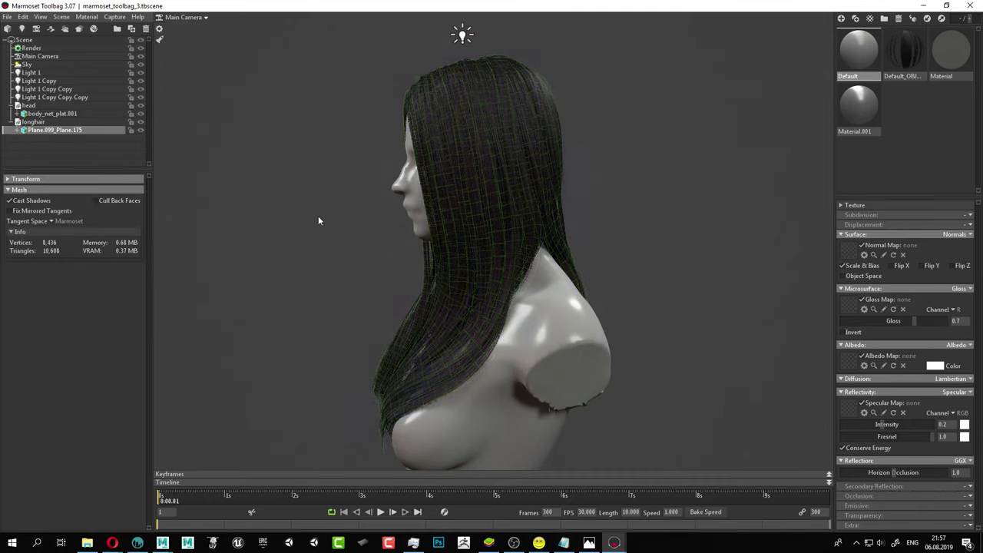
left_click_drag(469, 274, 522, 288)
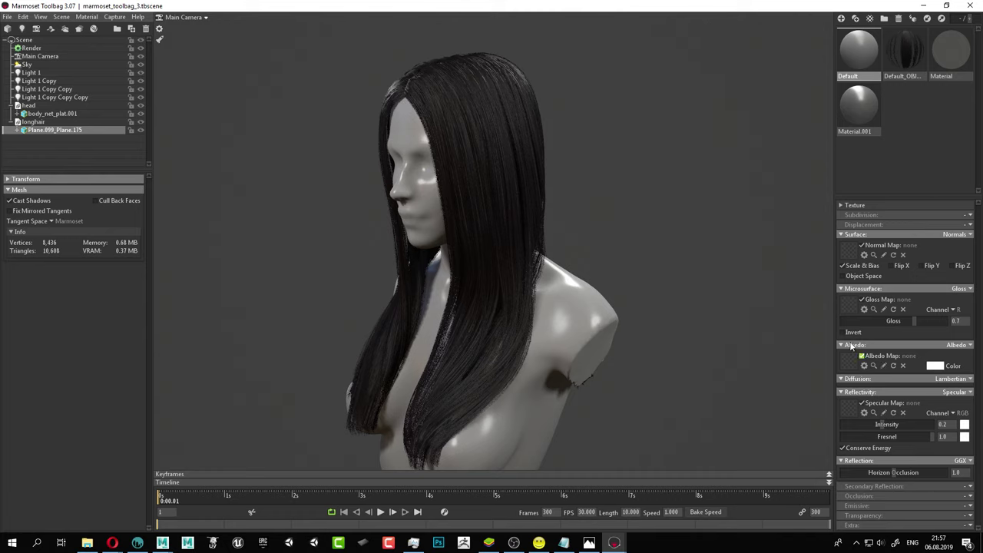
Select the hair material and preview its albedo map of hair strands.
left_click(907, 53)
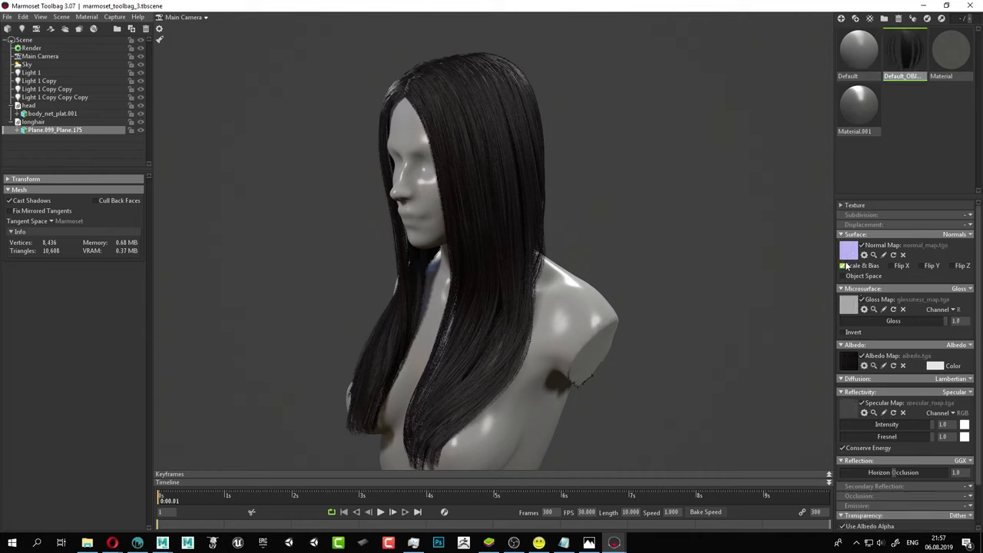
left_click(844, 266)
left_click(875, 368)
left_click(873, 367)
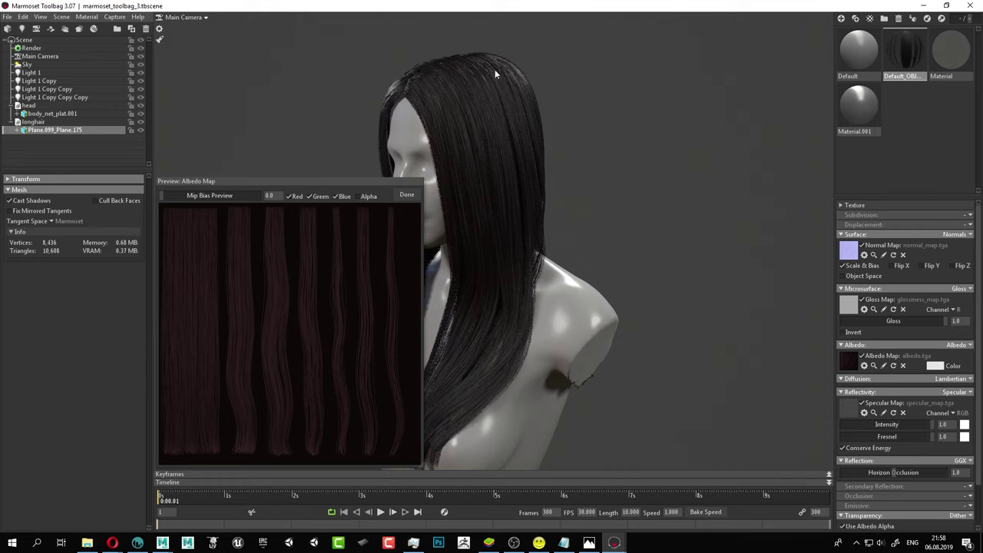
left_click(409, 197)
Turn on wireframe display in the render settings and examine the polygon strips of the hair around the bust.
left_click_drag(430, 198, 776, 213)
right_click_drag(485, 181, 626, 224)
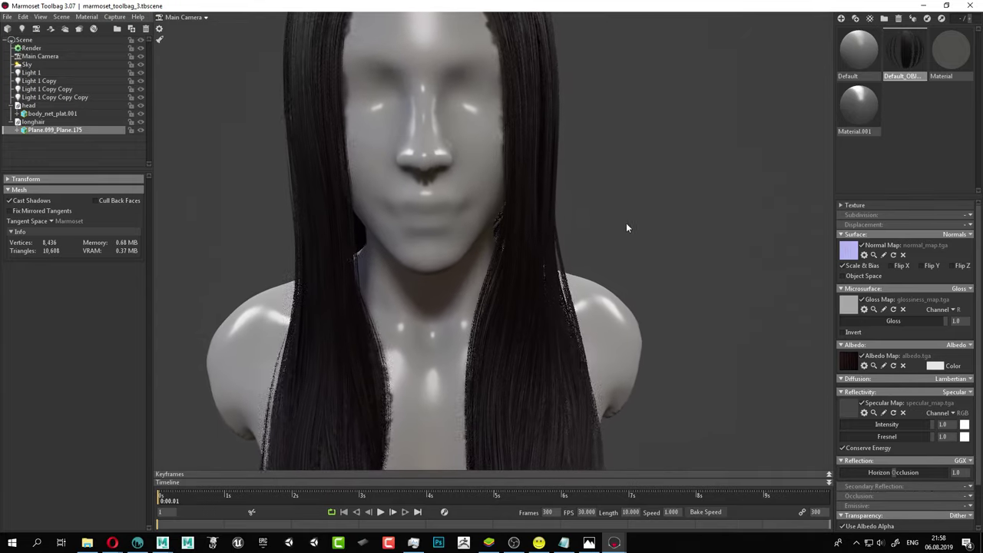
left_click_drag(626, 228, 356, 173)
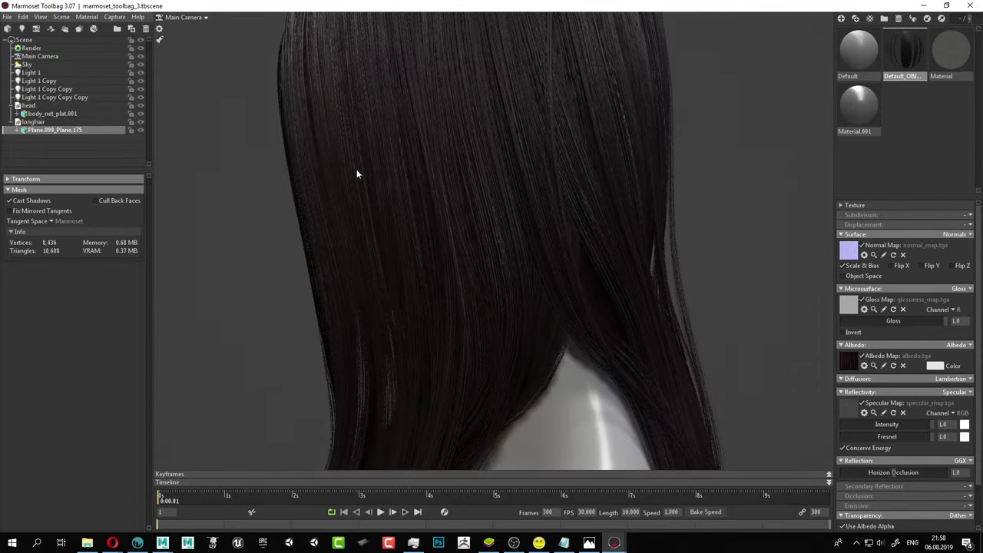
left_click(31, 48)
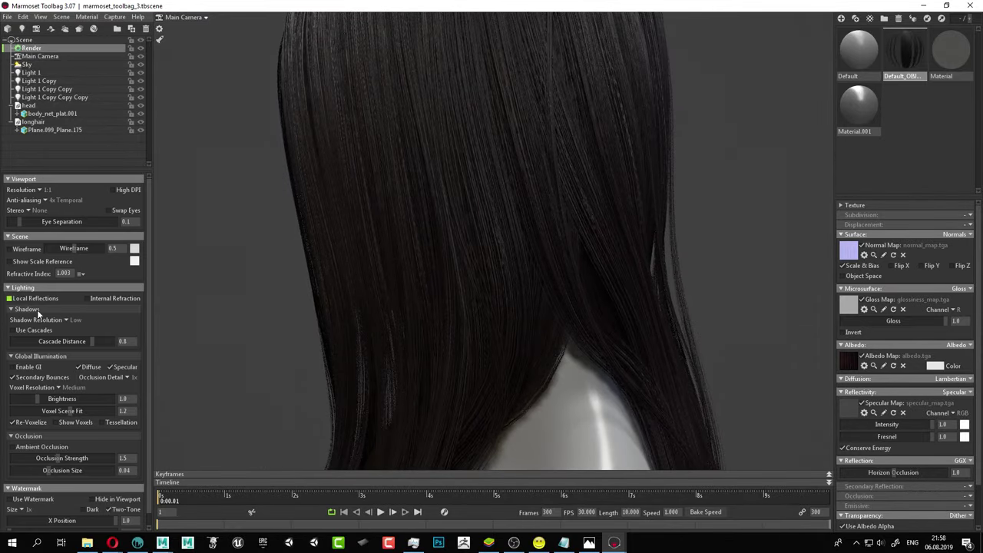
left_click(9, 249)
left_click_drag(619, 318, 384, 58)
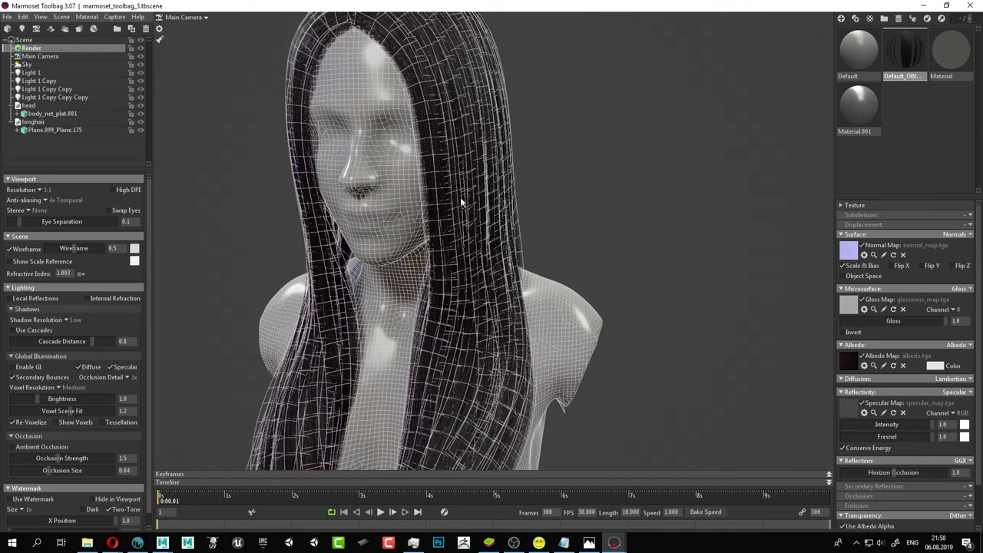
left_click_drag(611, 201, 572, 198)
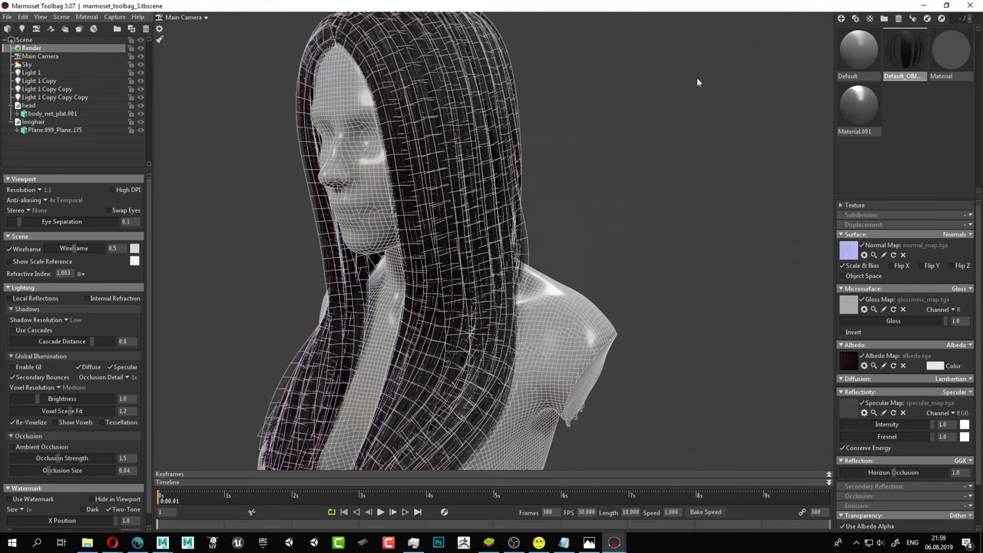
left_click(697, 78)
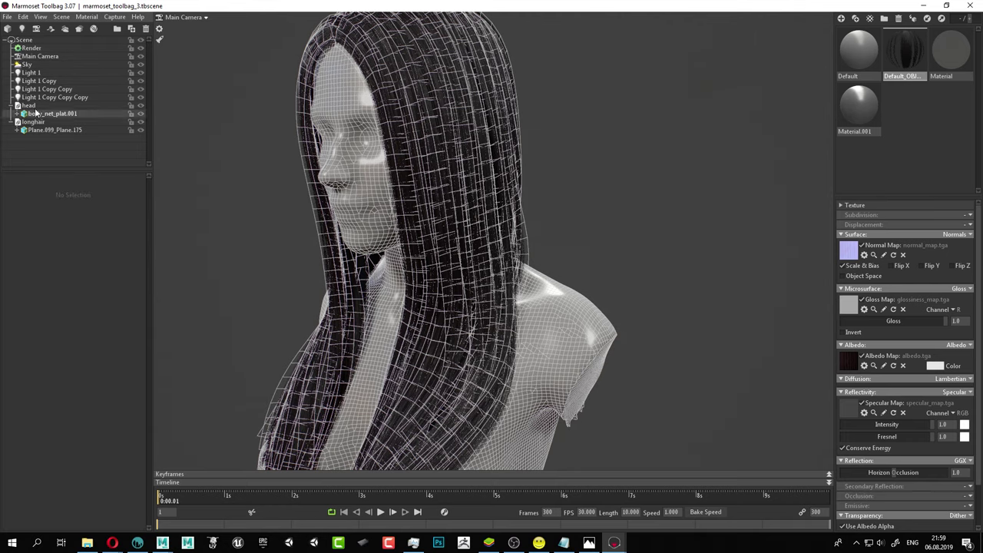
Turn off wireframe display in the render settings and examine the long hair from the front.
left_click(42, 106)
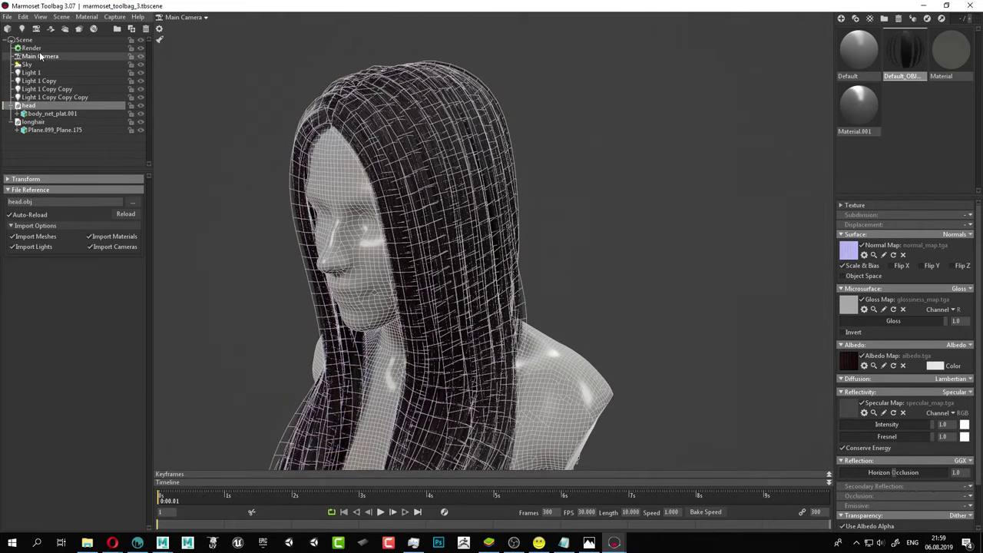
left_click(32, 47)
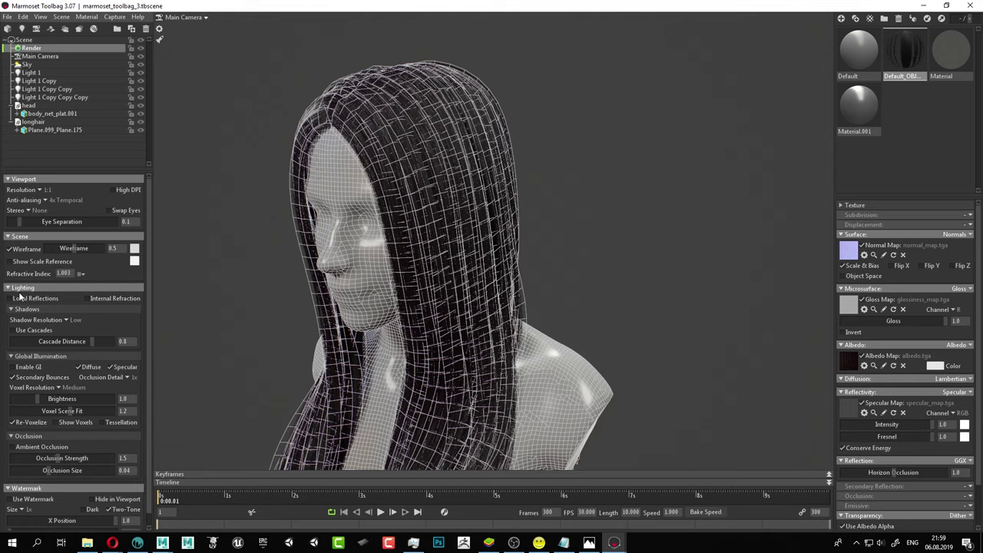
left_click(9, 249)
left_click_drag(616, 228, 743, 205)
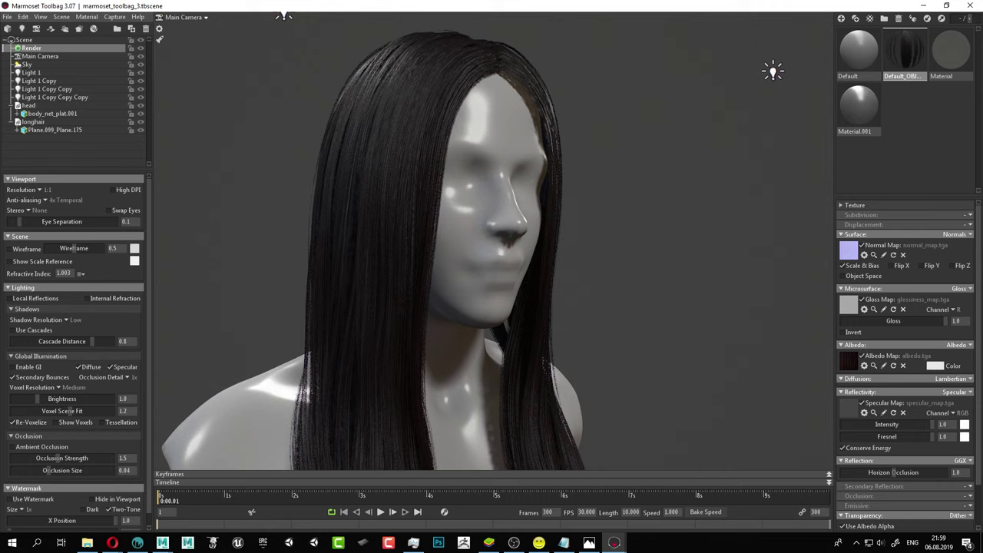
key("alt+Tab")
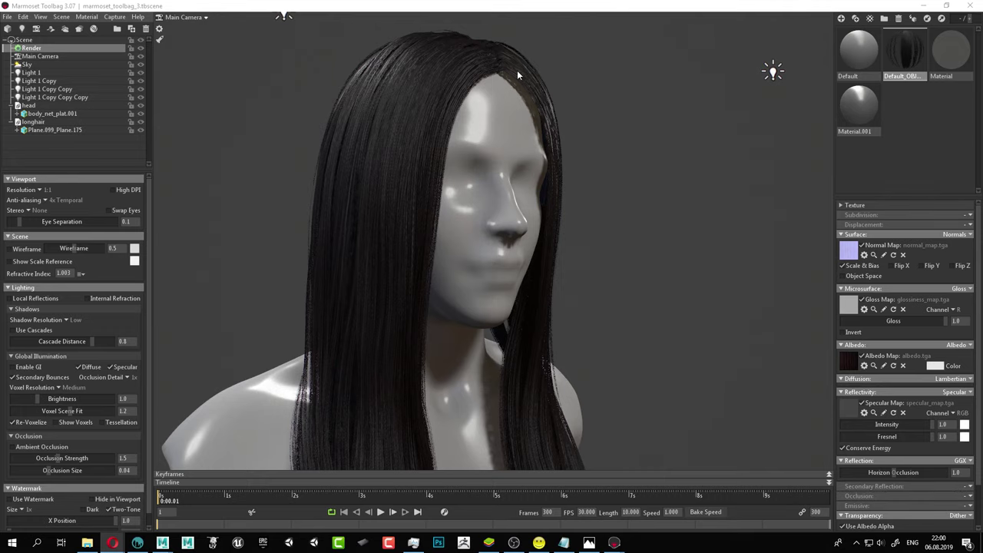
left_click_drag(675, 131, 639, 147)
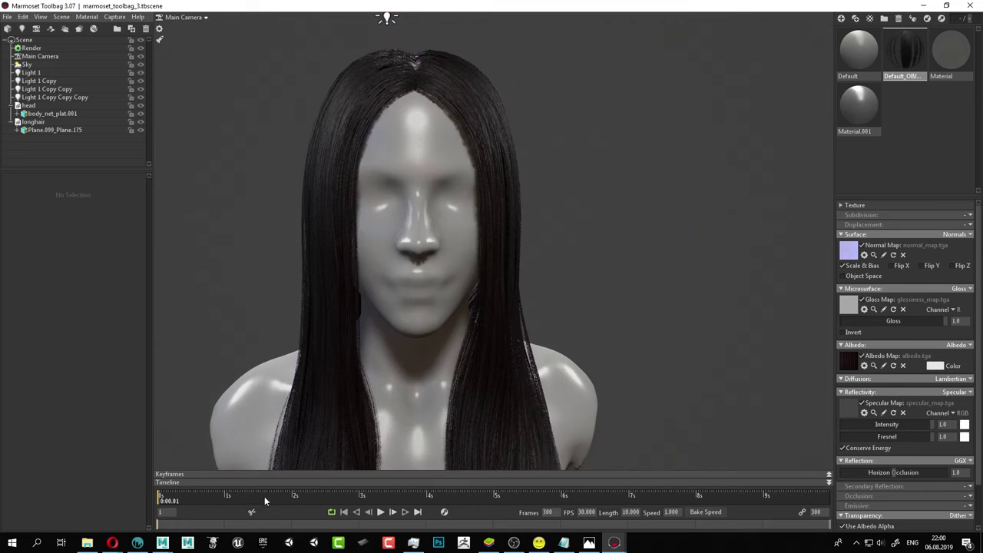
Browse the готовые сборки folder of ready-made hair models in File Explorer and open the hairstyle folder.
left_click(87, 543)
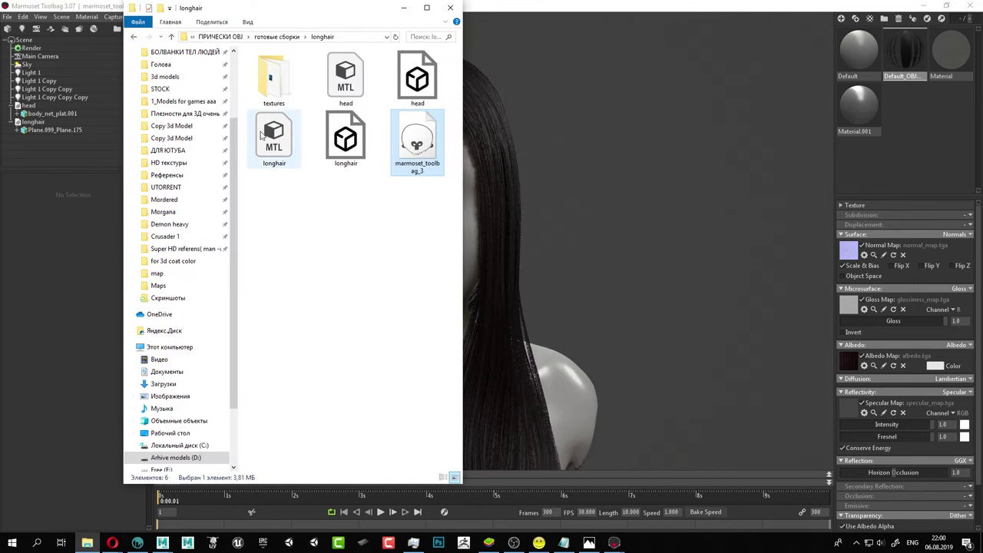
left_click(277, 37)
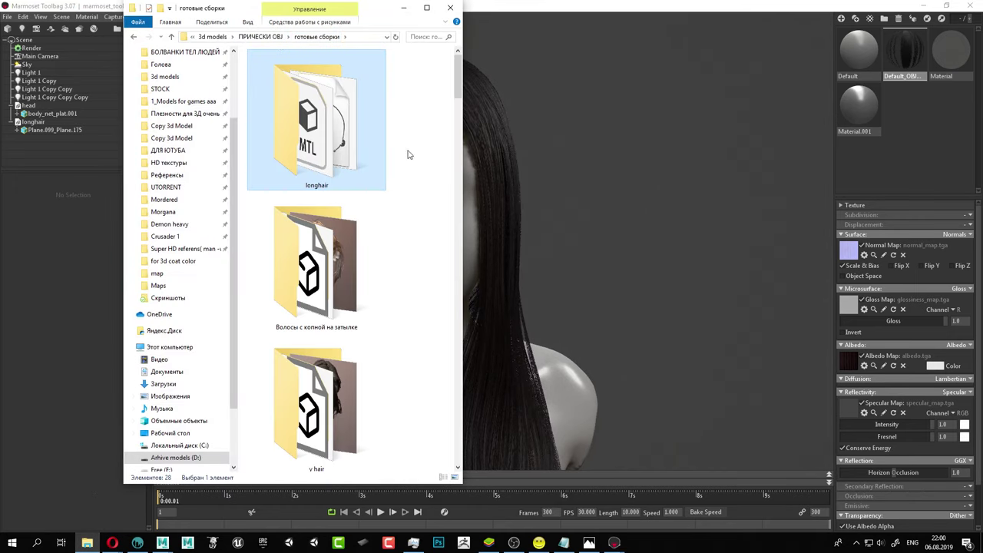
left_click(431, 8)
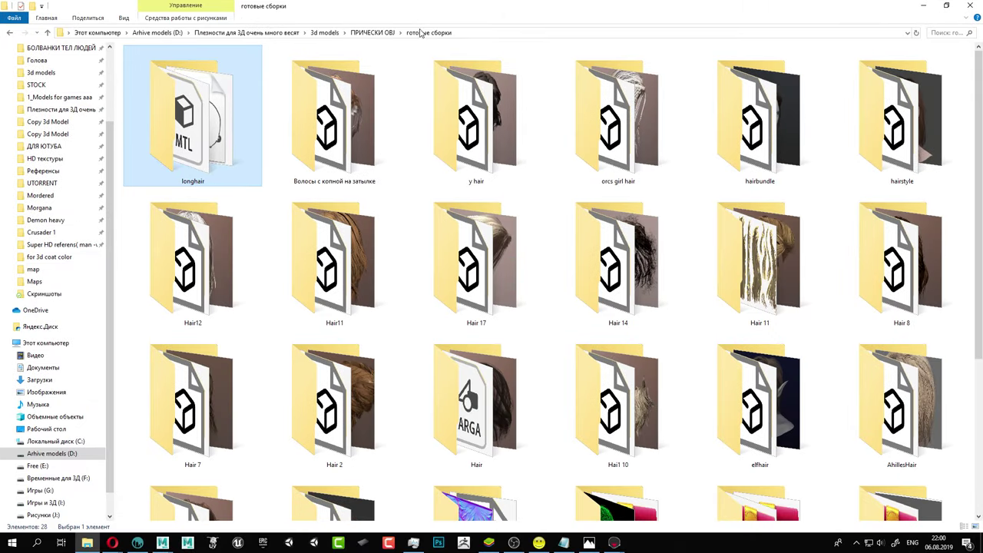
scroll(502, 346, "down", 3)
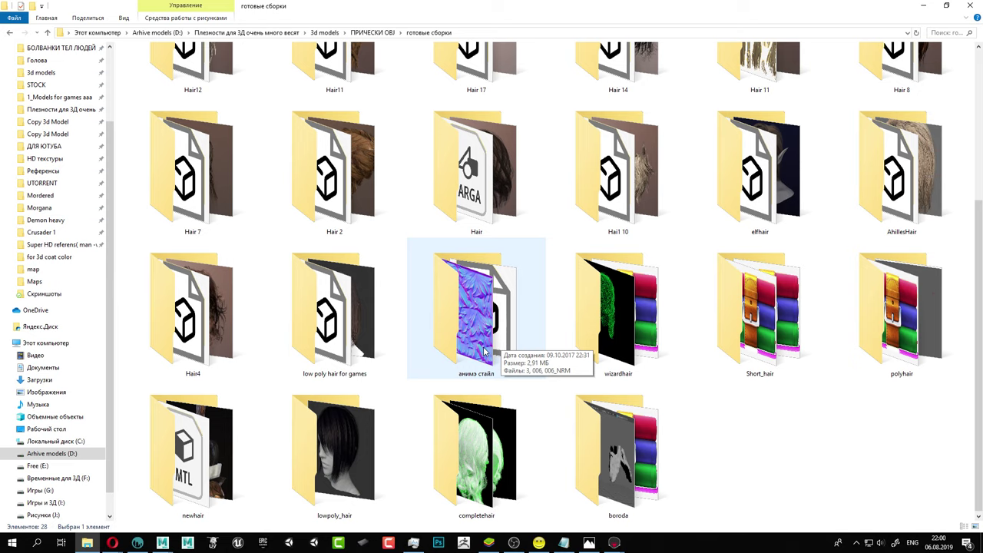
scroll(484, 351, "up", 5)
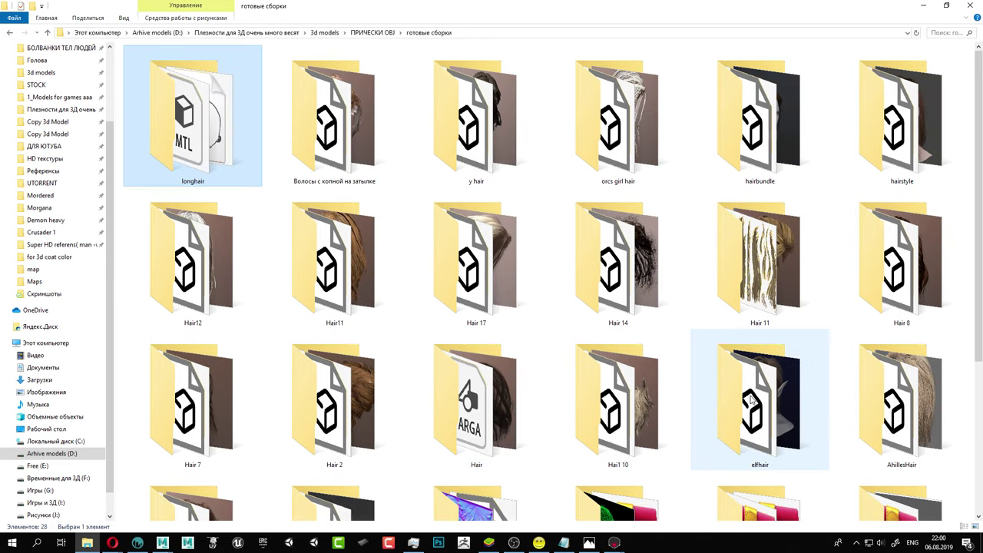
double_click(912, 126)
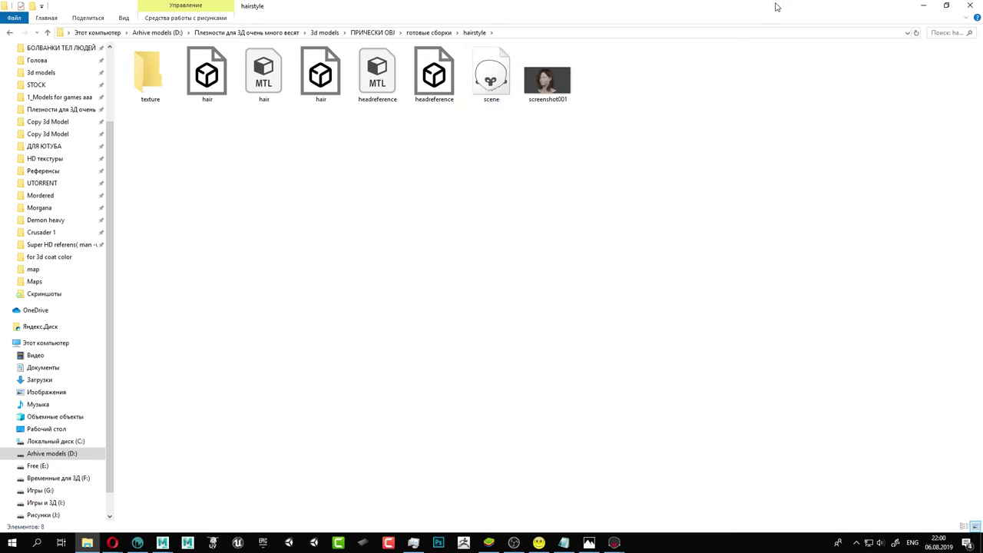
Load the hairstyle folder's scene file into Marmoset Toolbag, discarding the current scene's changes and declining to locate the missing norm.PSD.
left_click_drag(774, 6, 0, 153)
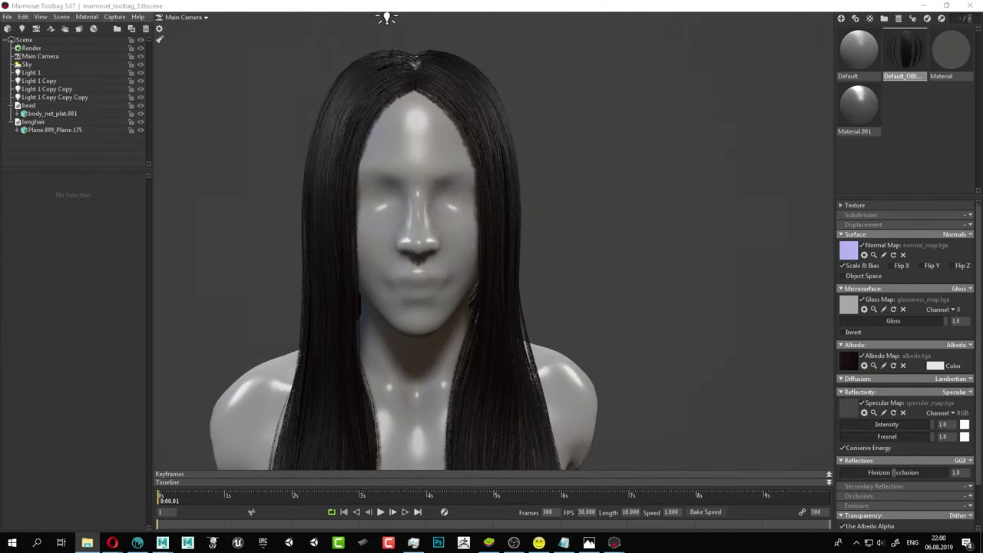
left_click_drag(676, 223, 676, 223)
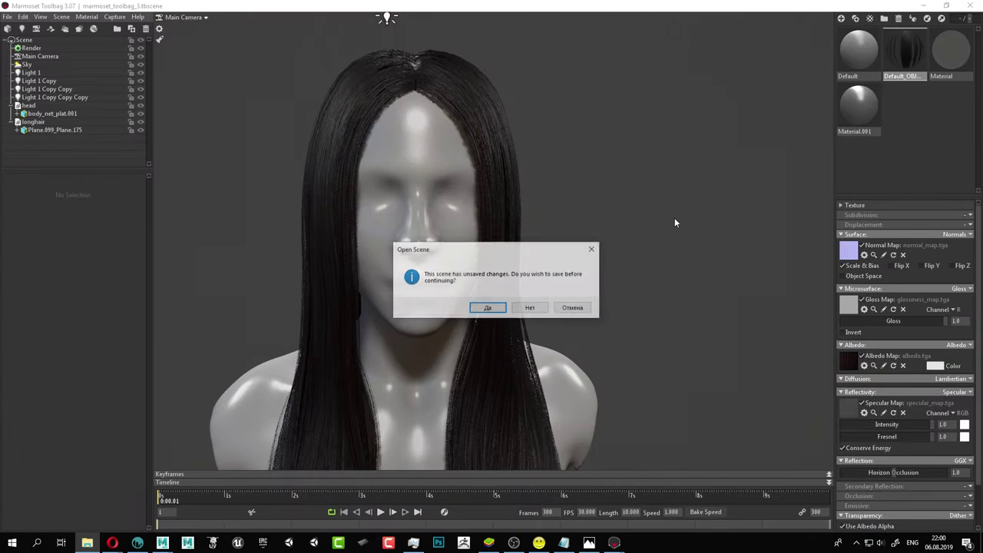
left_click(535, 309)
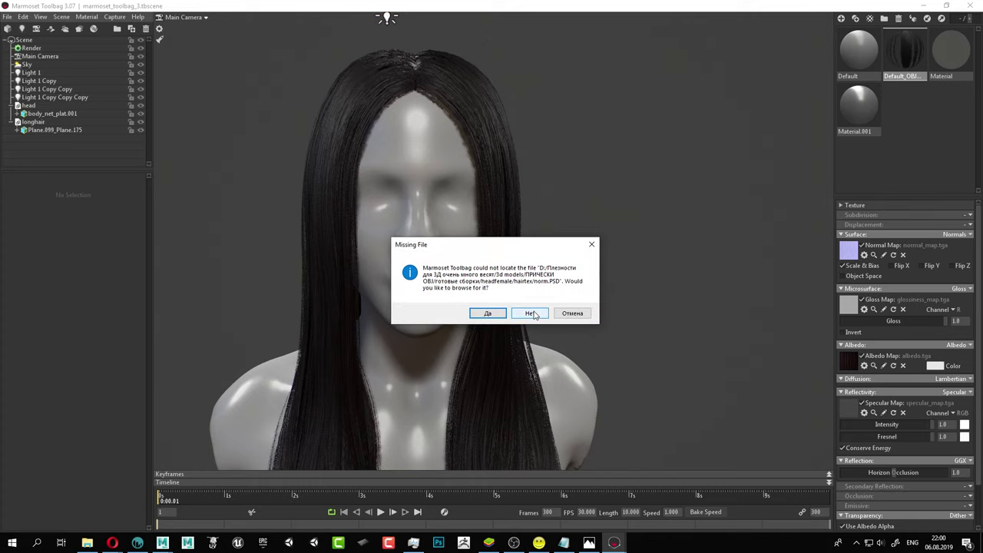
left_click(533, 314)
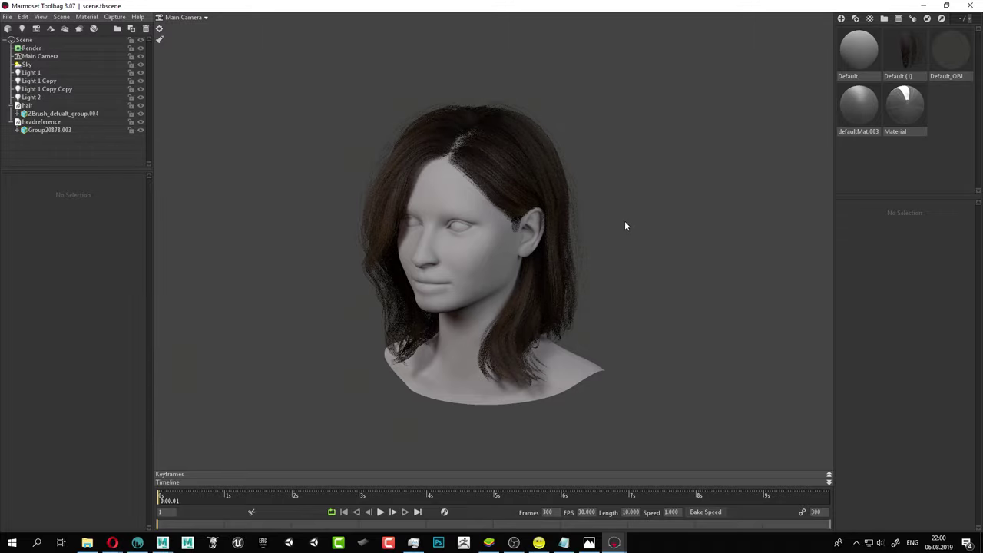
Examine the shoulder-length hair and its strand detail up close from both sides of the face and the front.
left_click_drag(635, 219, 730, 204, "alt")
right_click_drag(676, 209, 780, 265, "alt")
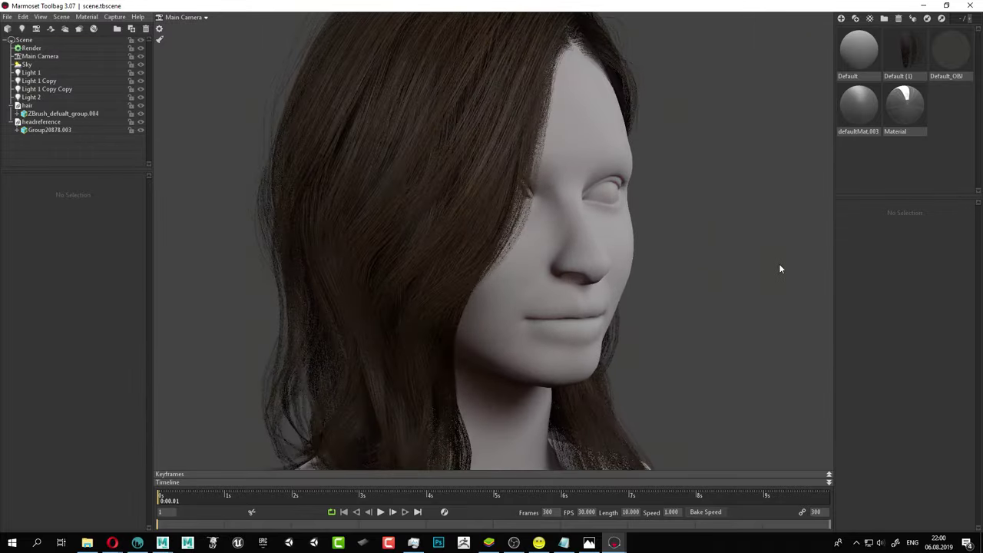
left_click_drag(759, 263, 673, 263)
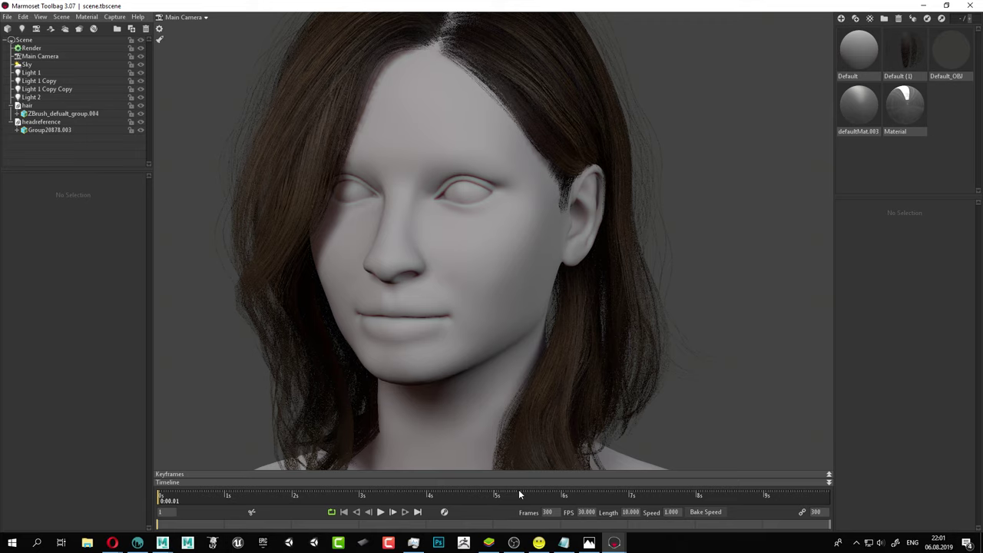
left_click_drag(433, 340, 471, 335)
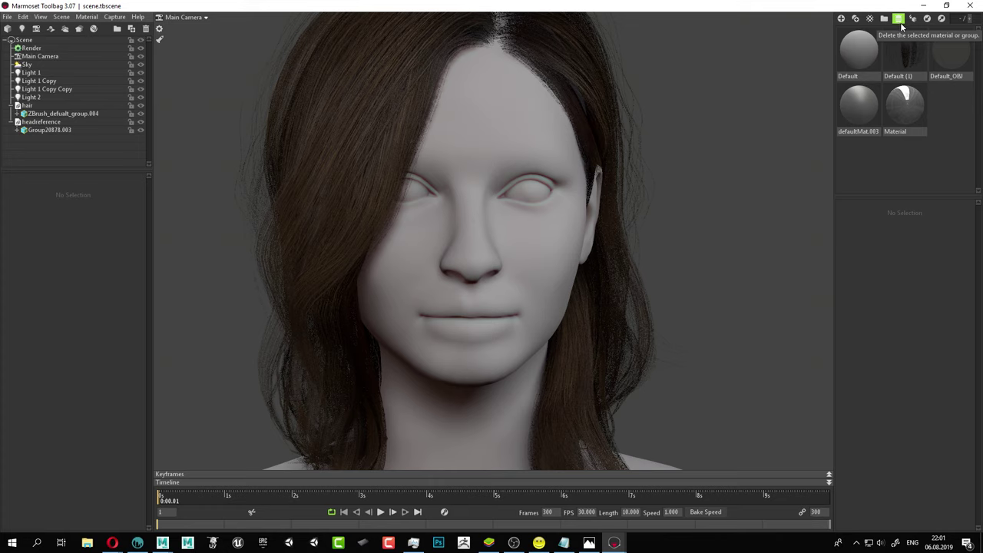
Quit Marmoset Toolbag without saving the scene, and close the empty Maya scene to return to the desktop.
left_click(971, 7)
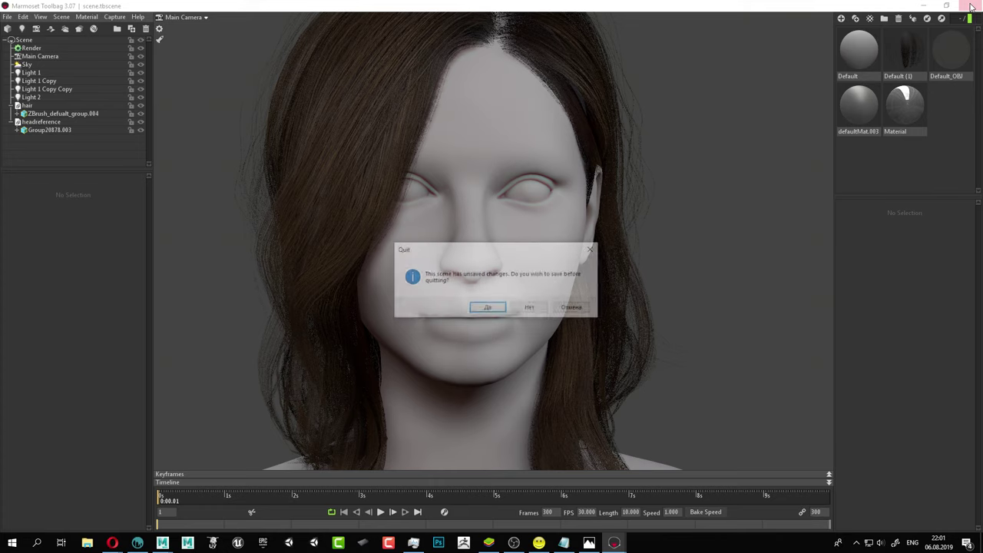
left_click(530, 307)
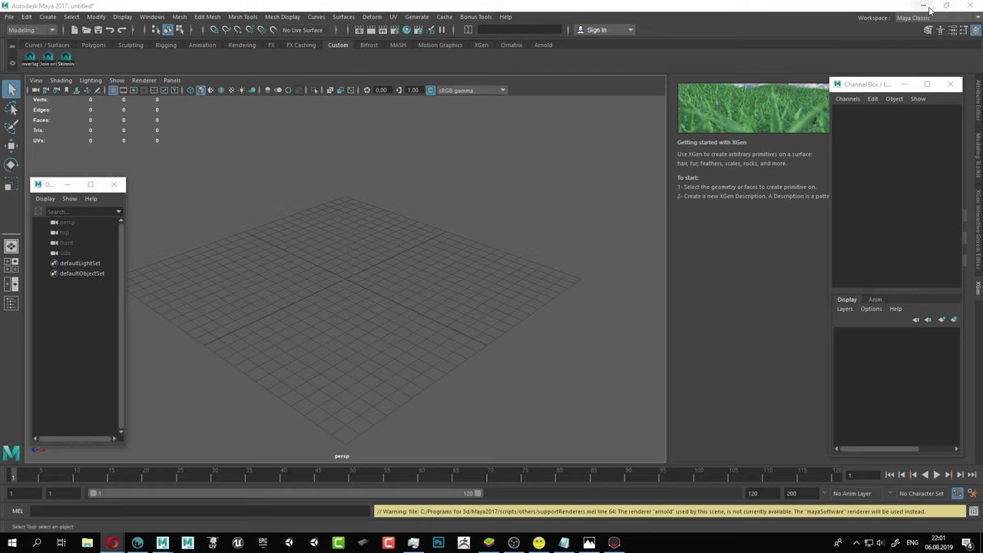
left_click(969, 5)
left_click(494, 276)
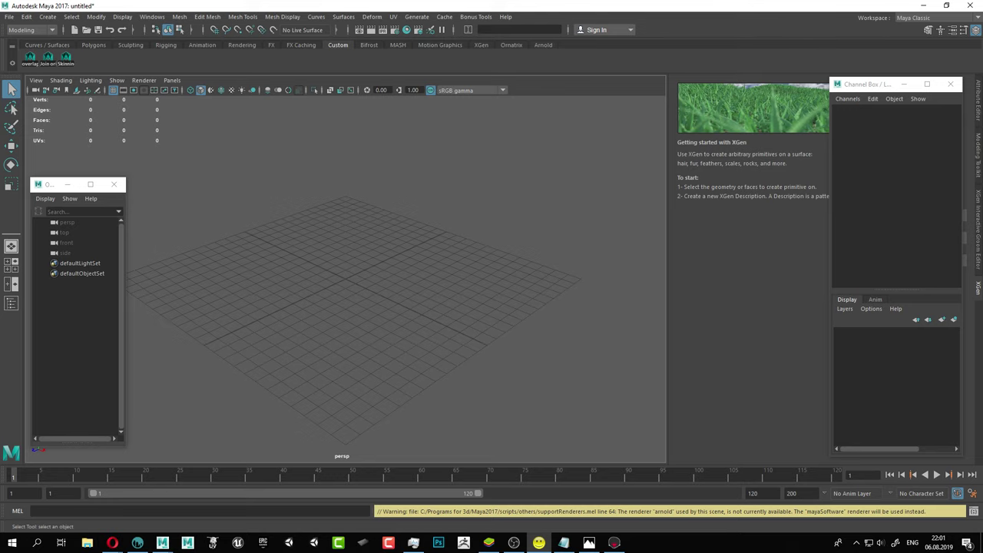
key("super+d")
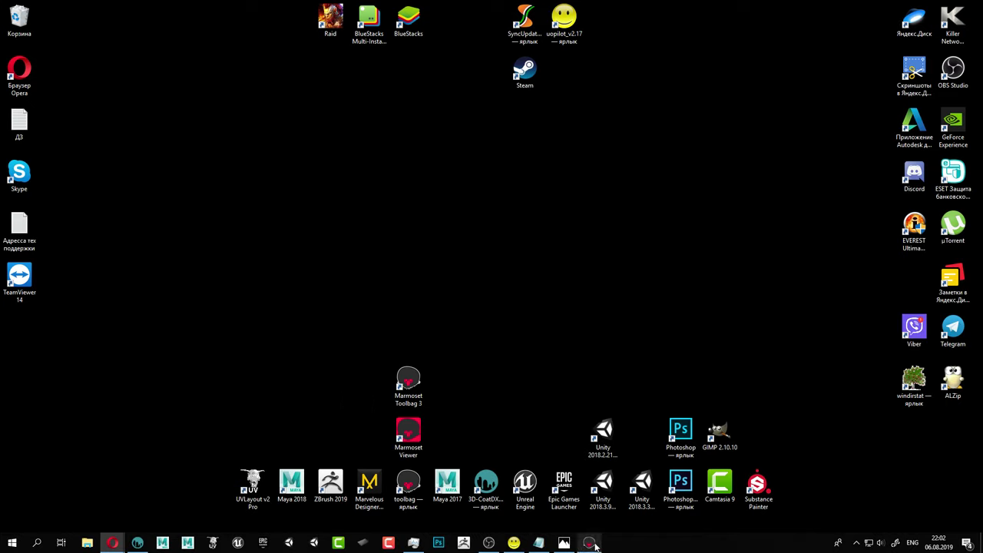
Switch to 3D-Coat, move the material preview over the objects list, and save the current 1.3b file.
left_click(143, 543)
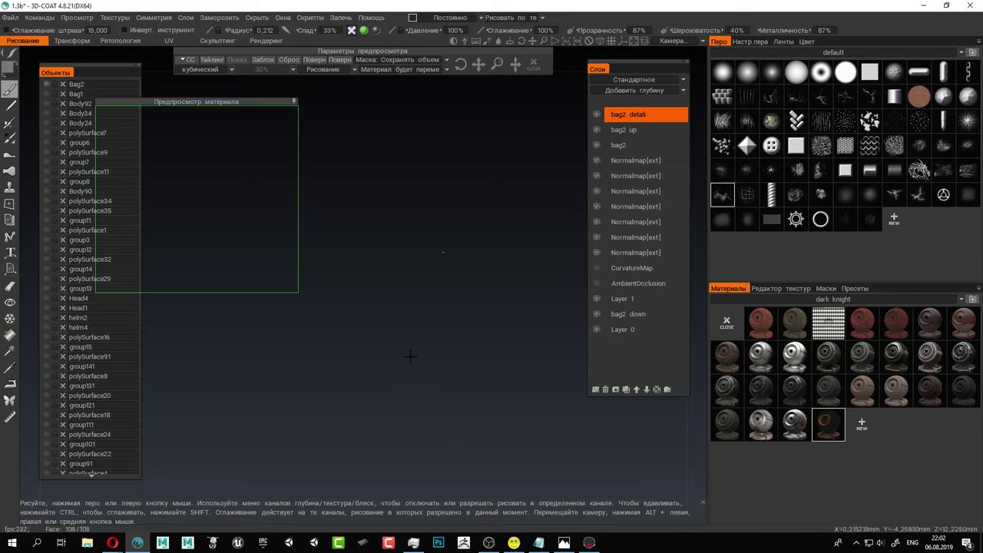
left_click_drag(241, 101, 540, 387)
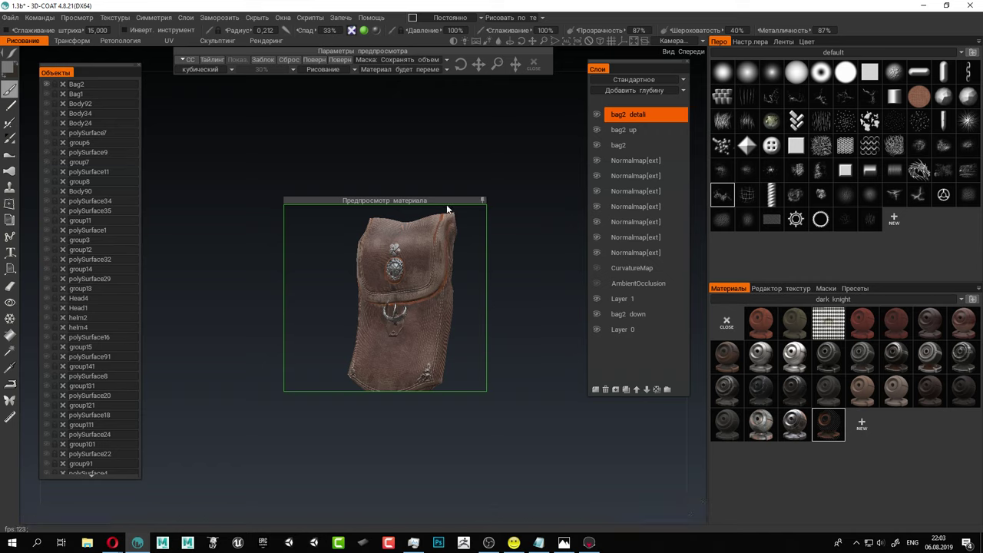
left_click_drag(439, 201, 208, 115)
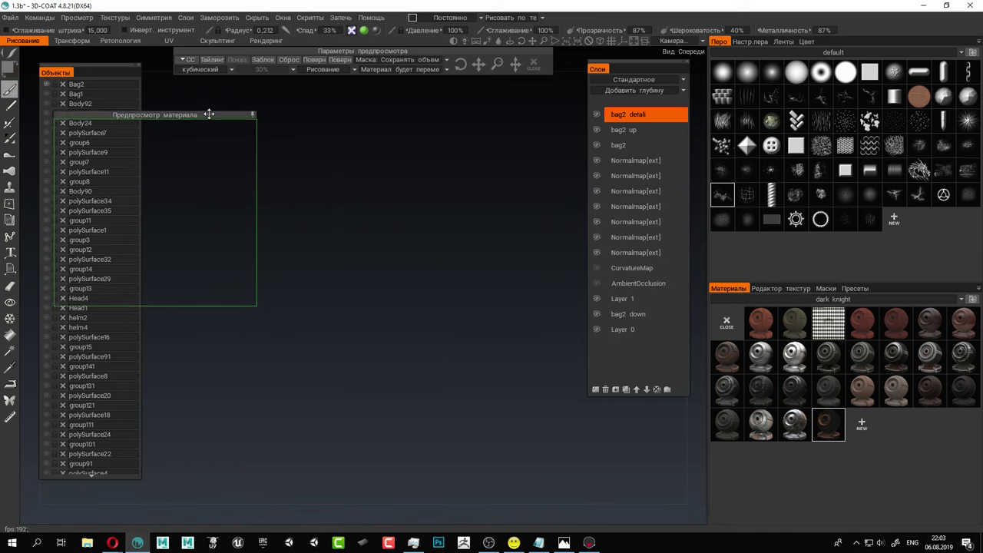
left_click(10, 17)
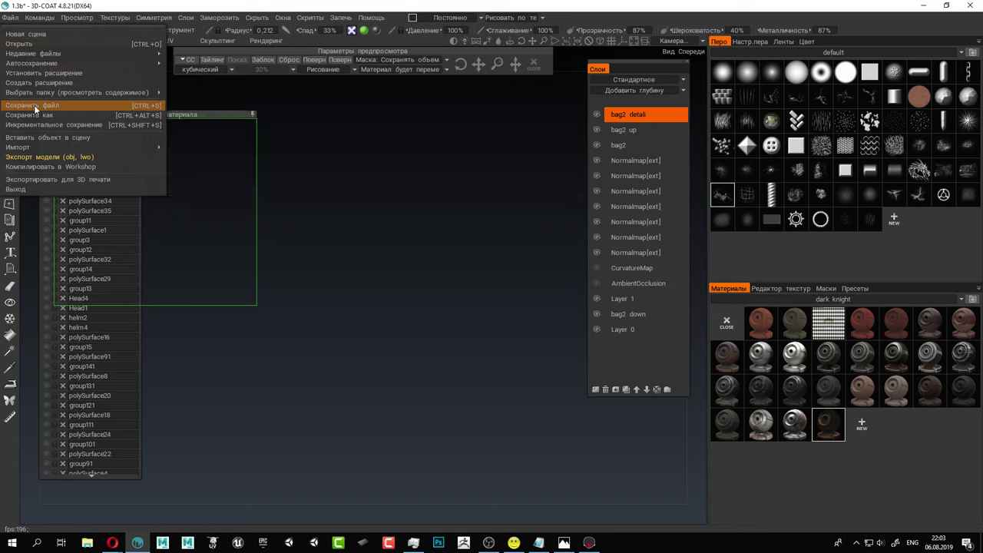
left_click(35, 107)
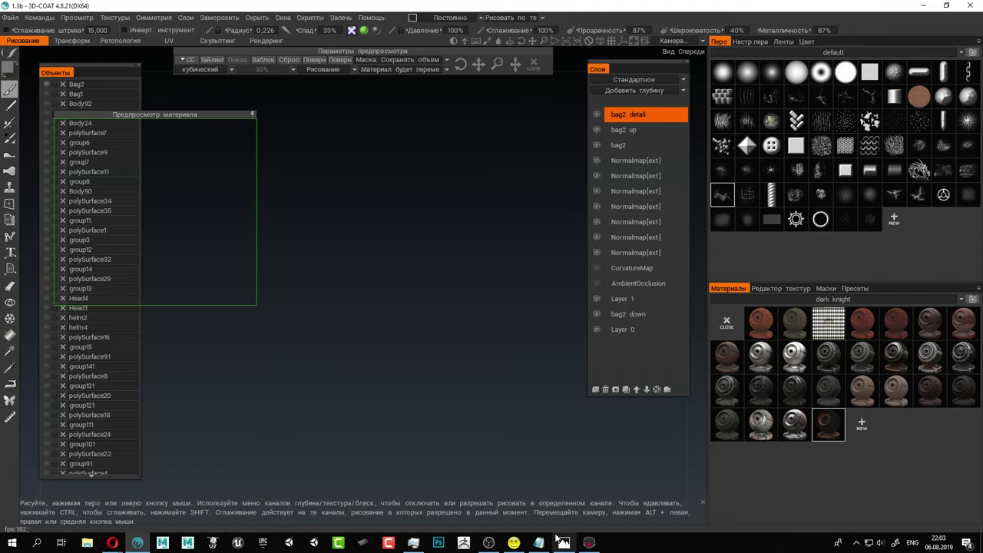
Switch to the browser window with Render4_sm.png, enlarge it, and examine the armoured character render from head to feet.
mouse_move(564, 544)
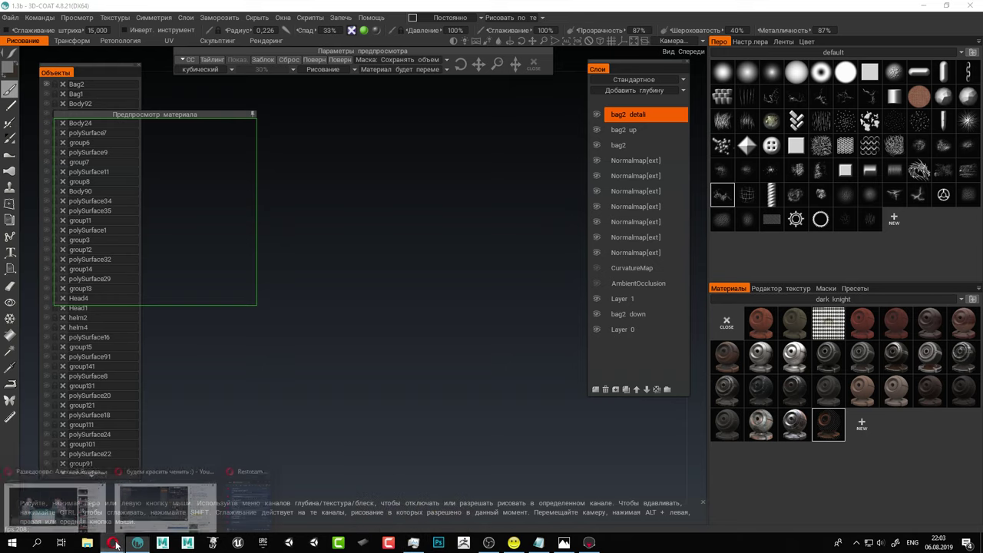
mouse_move(113, 544)
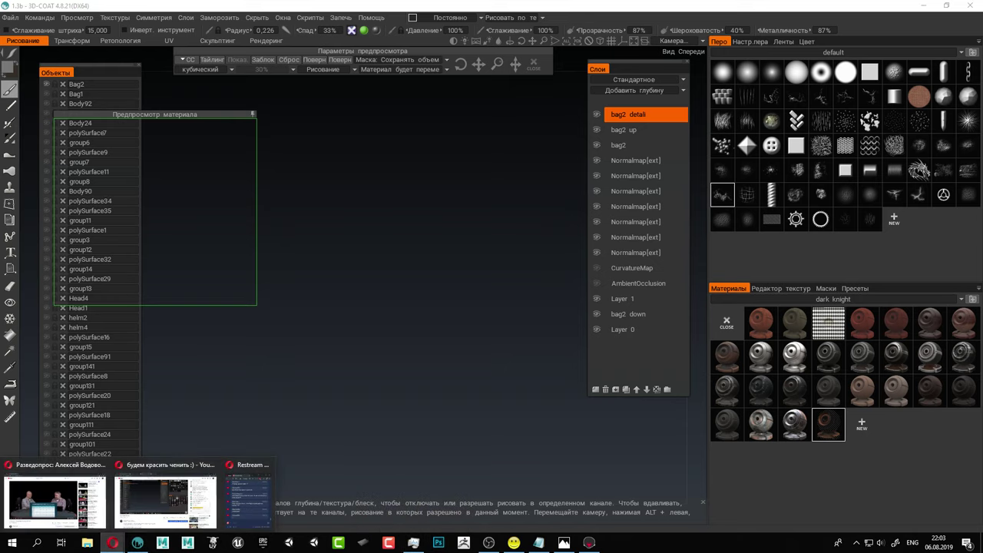
key("alt+Tab")
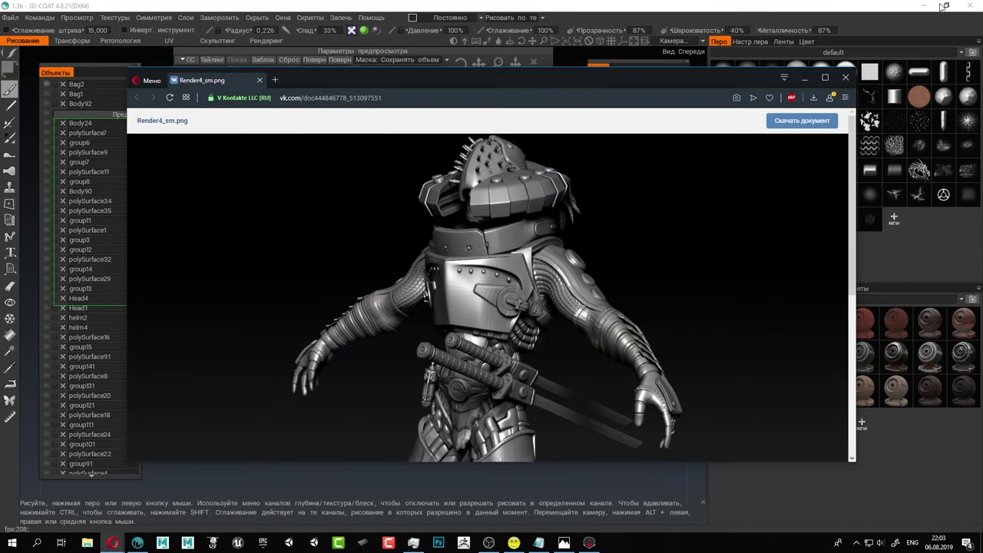
left_click(975, 5)
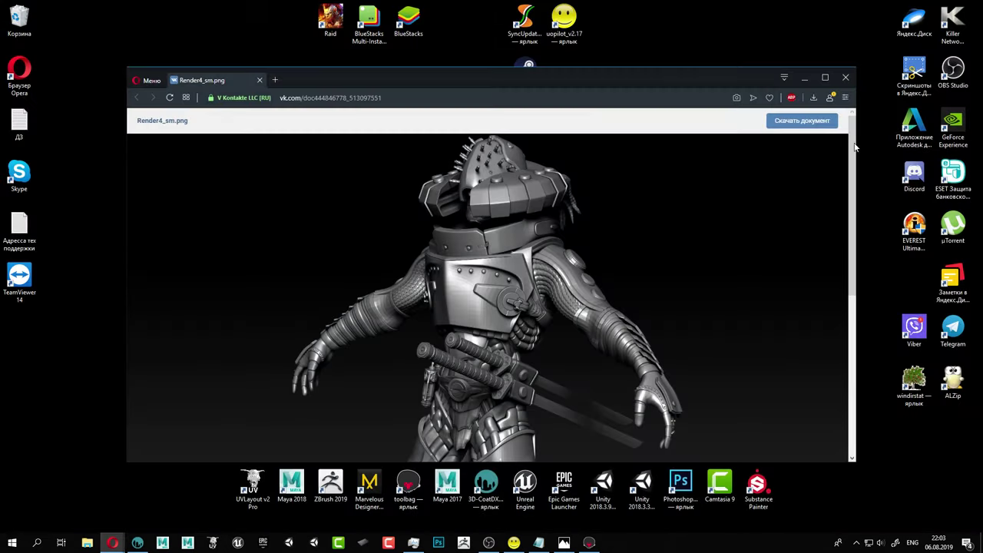
left_click(825, 78)
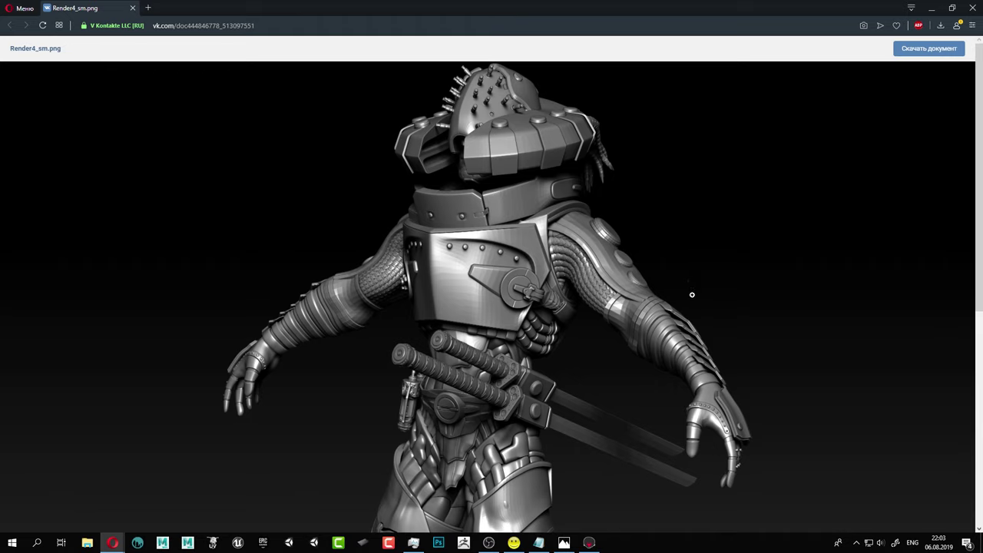
scroll(691, 231, "down", 4)
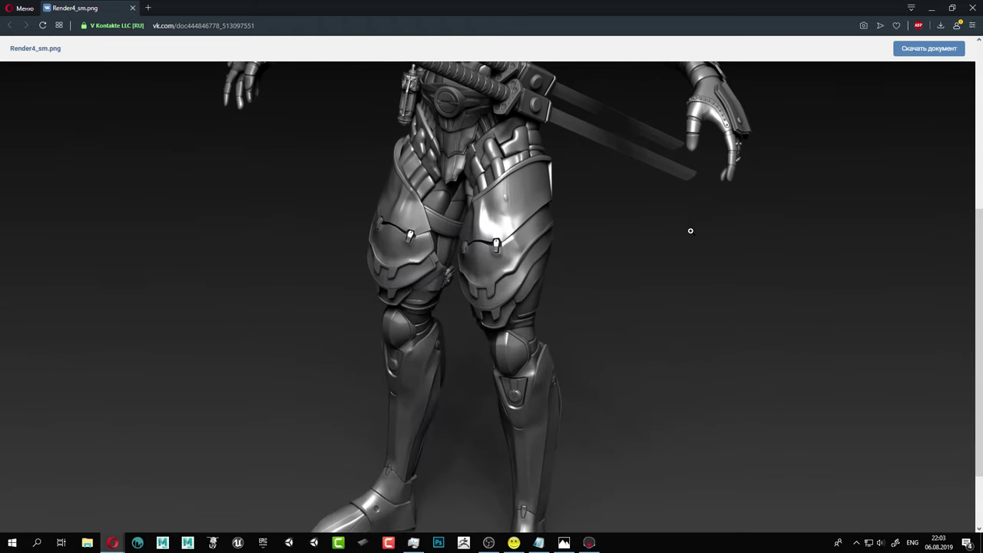
scroll(690, 230, "down", 1)
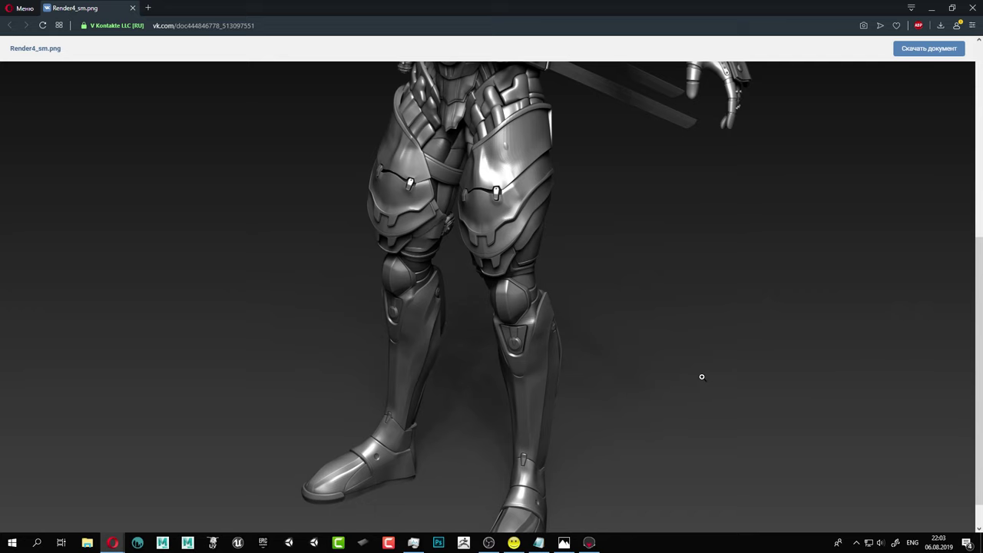
scroll(702, 376, "up", 4)
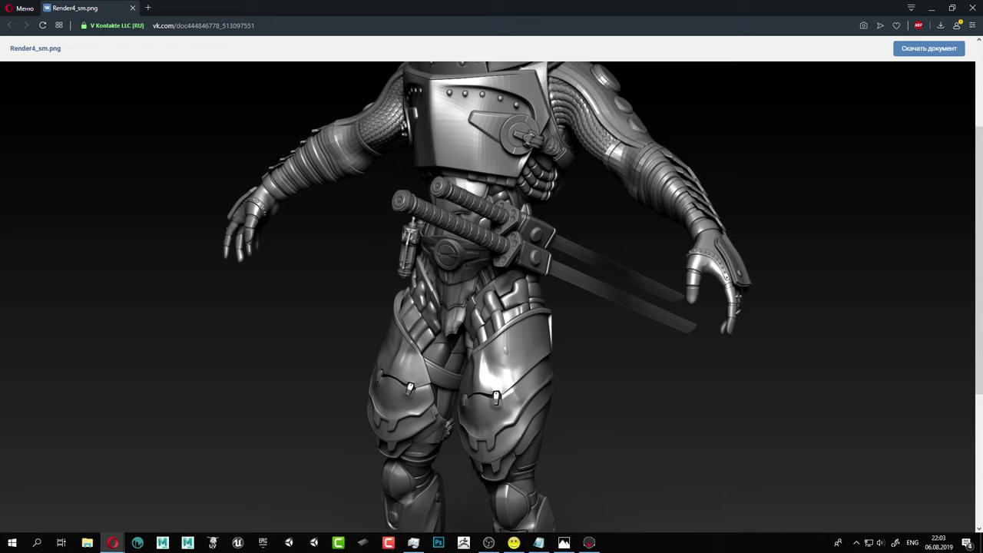
View the character render up to the helmet, minimize the browser window, and start 3D-Coat.
scroll(376, 297, "up", 2)
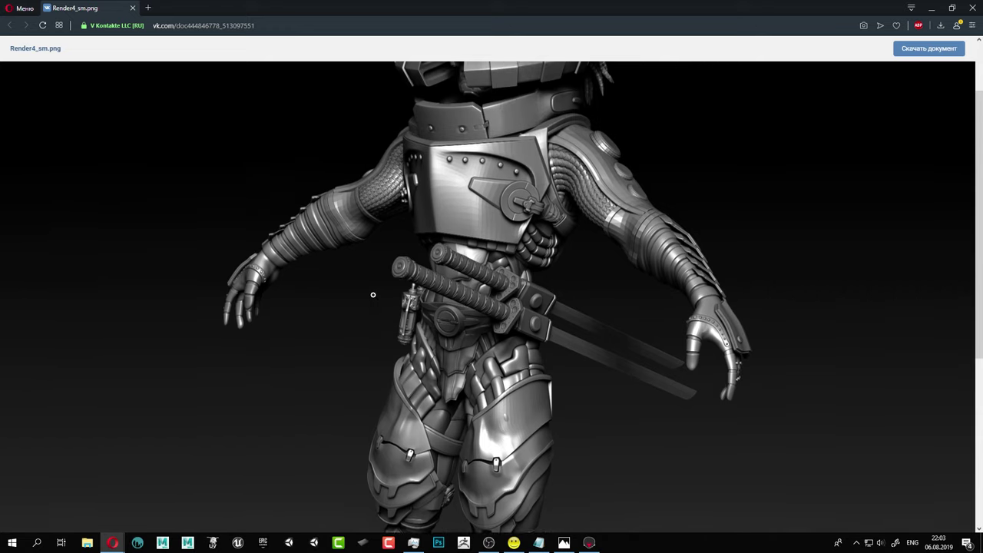
scroll(377, 297, "up", 1)
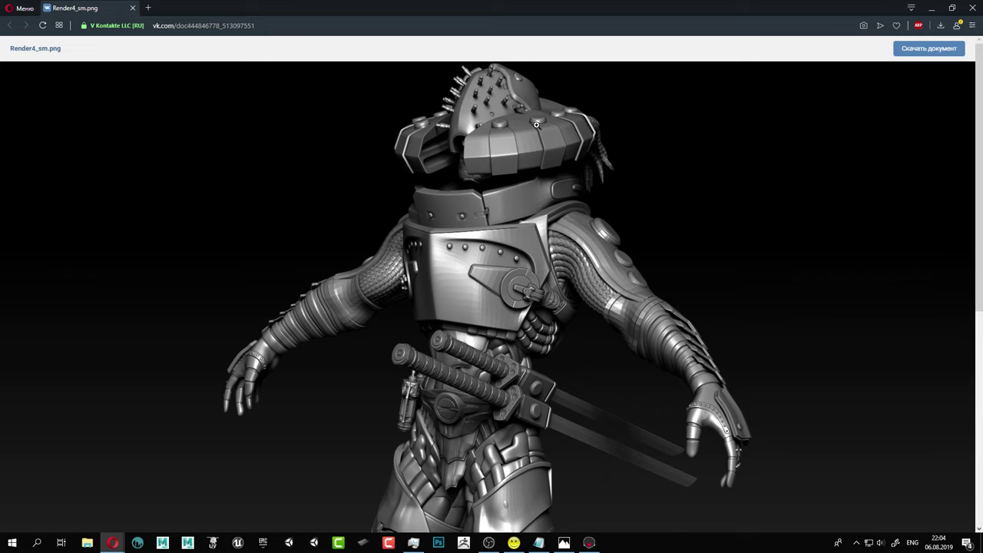
left_click(931, 8)
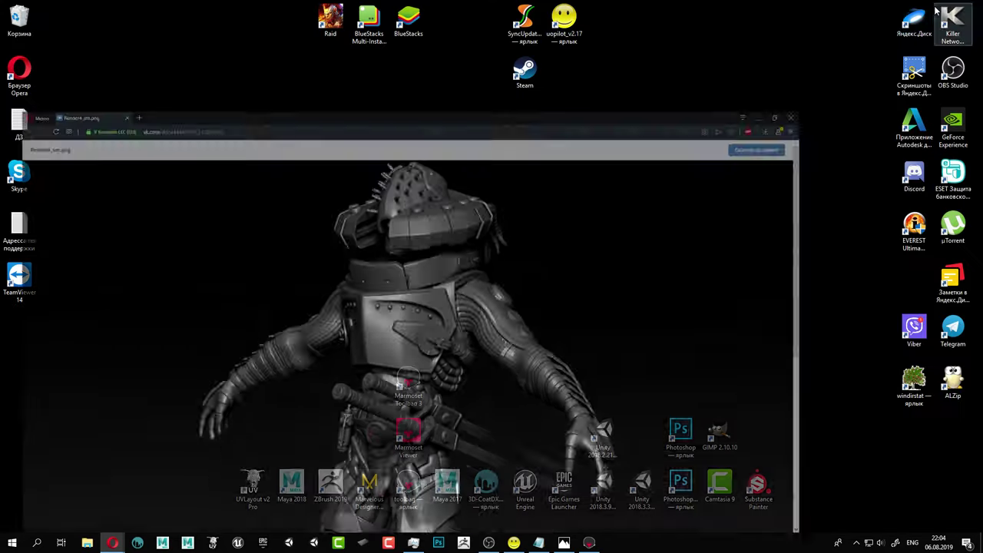
left_click(138, 543)
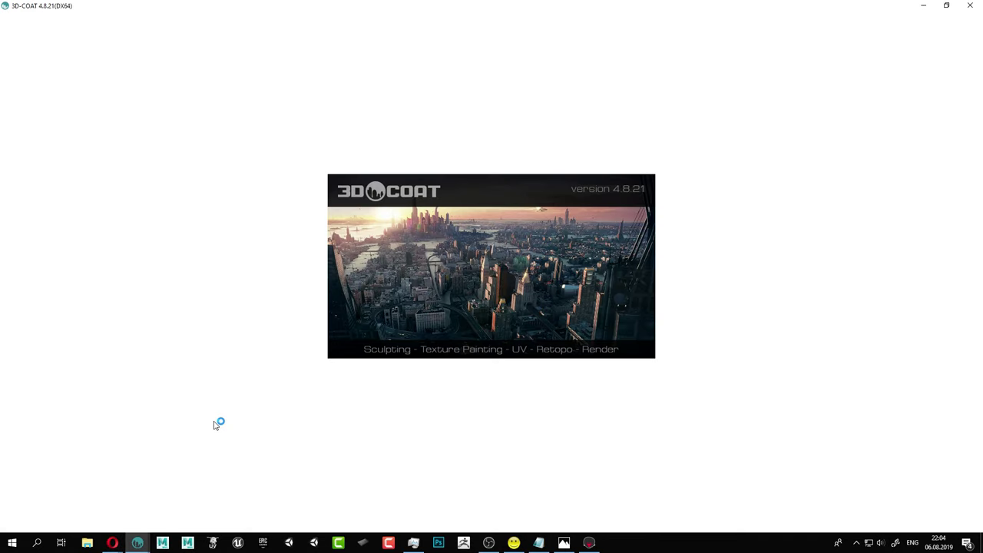
Switch to Marmoset Toolbag and examine the brown leather bag's flap, medallion and clasp up close, and its fit on the belt.
left_click(590, 542)
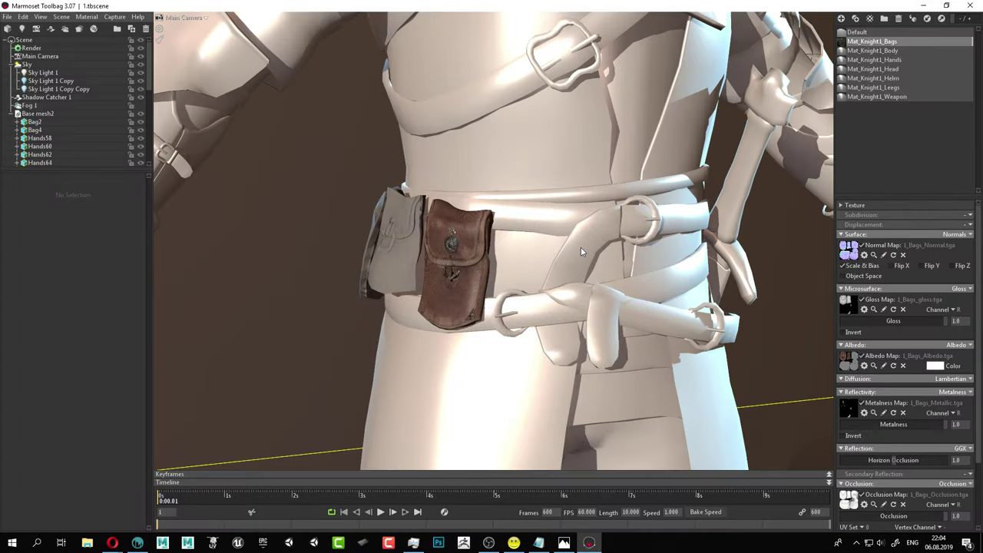
mouse_move(581, 248)
left_mouse_down("alt")
mouse_move(573, 244)
mouse_move(599, 244)
left_mouse_up("alt")
right_click_drag(455, 220, 713, 316, "alt")
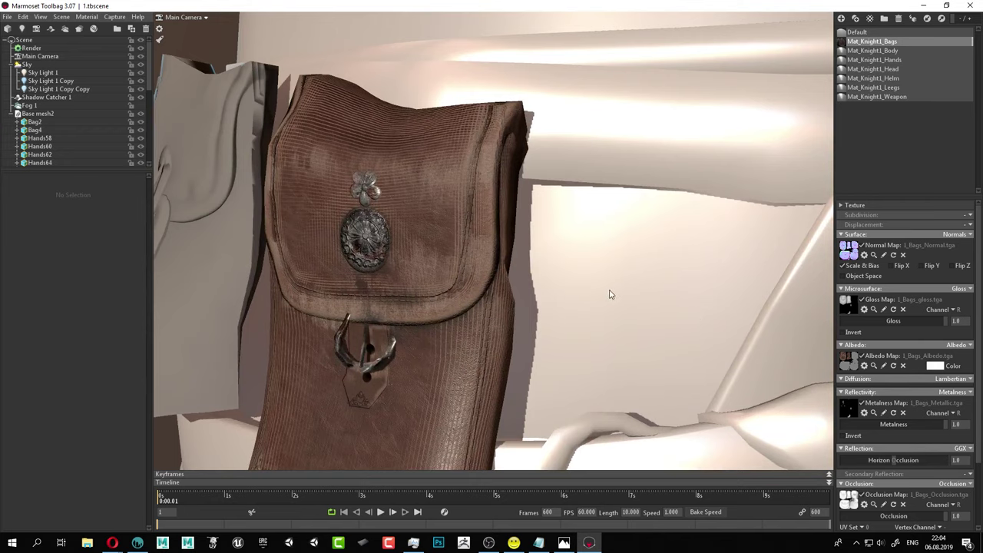
middle_click_drag(515, 295, 623, 286, "alt")
left_click_drag(623, 286, 622, 281, "alt")
middle_click_drag(662, 321, 615, 274, "alt")
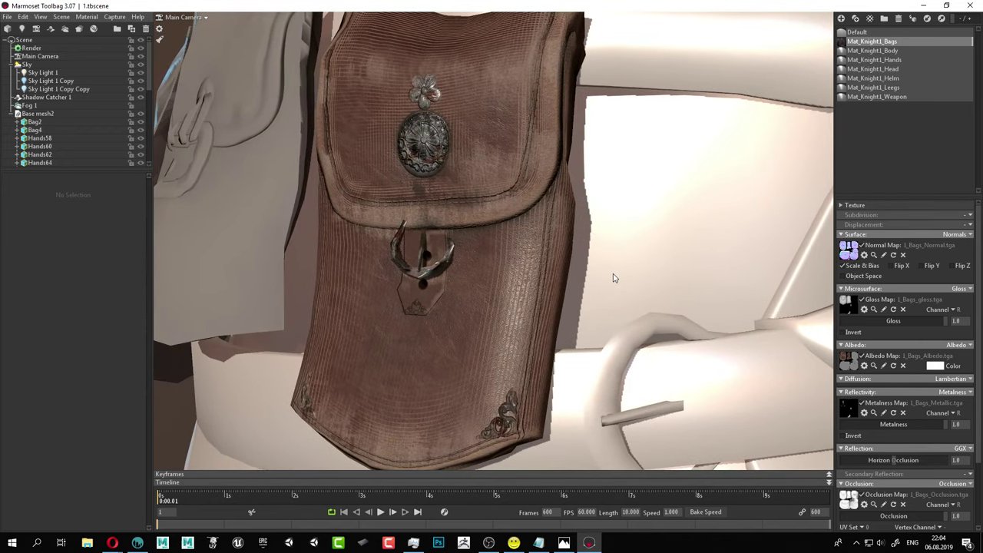
right_click_drag(651, 278, 434, 193, "alt")
mouse_move(661, 223)
left_mouse_down("alt")
mouse_move(633, 228)
mouse_move(659, 229)
left_mouse_up("alt")
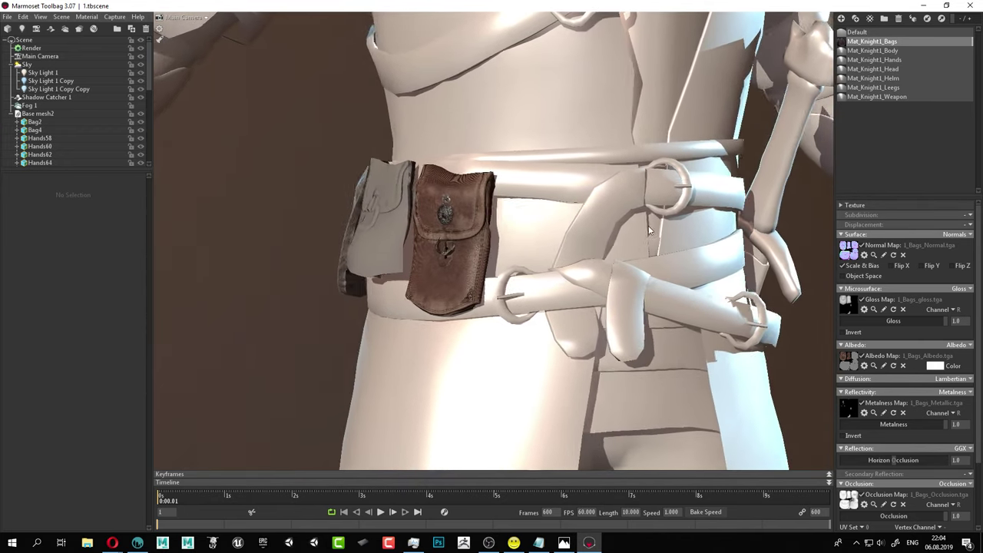
Examine the corner ornament and the edge stitching on the lower part of the brown bag.
right_click_drag(515, 202, 625, 259, "alt")
middle_click_drag(626, 259, 594, 267, "alt")
right_click_drag(594, 267, 640, 281, "alt")
middle_click_drag(641, 282, 632, 273, "alt")
right_click_drag(607, 269, 631, 290, "alt")
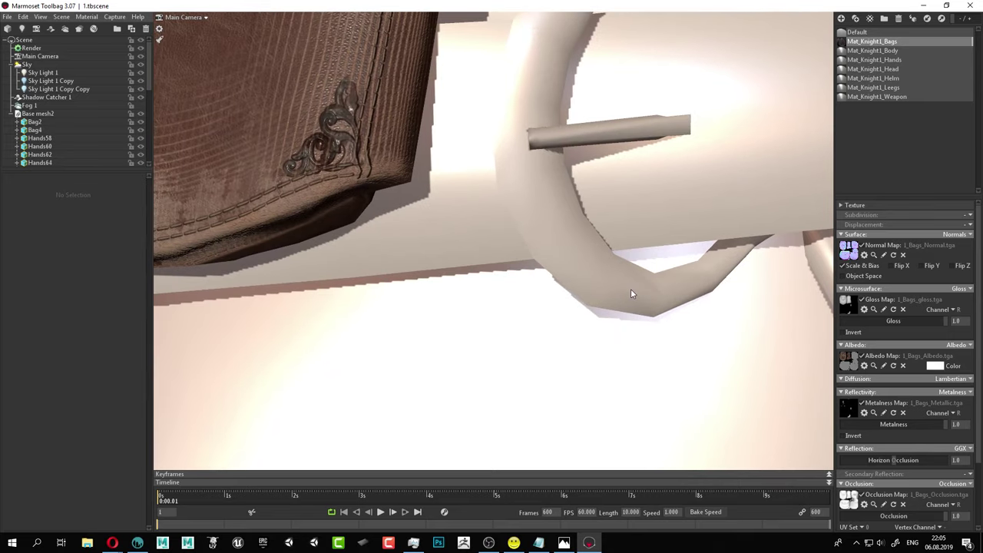
middle_click_drag(633, 289, 637, 296, "alt")
scroll(602, 283, "up", 2)
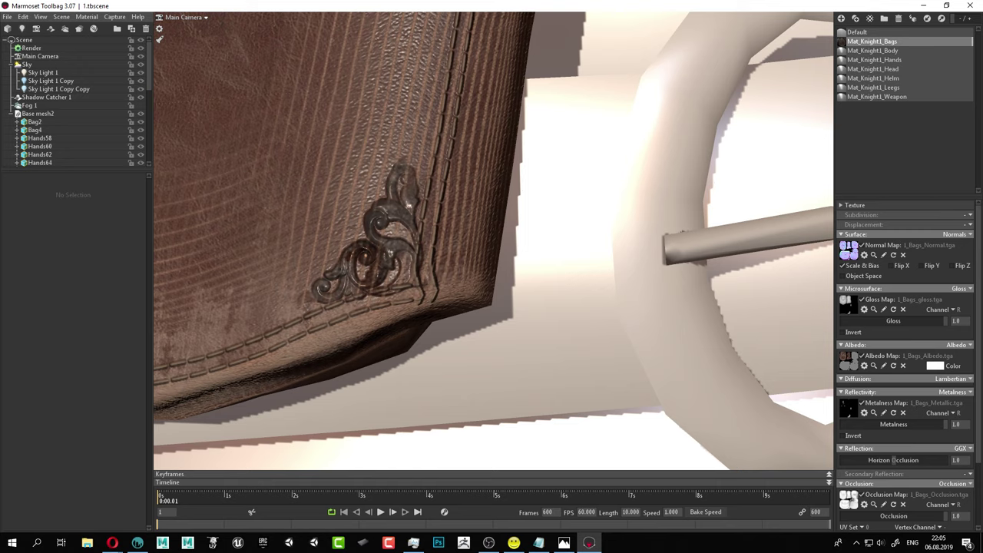
Check the Mat_Knight1_Bags material's metalness setting at 1.0, and preview its albedo and gloss maps.
left_click(862, 408)
left_click(863, 409)
left_click(862, 408)
left_click(863, 409)
mouse_move(945, 428)
left_mouse_down()
mouse_move(843, 424)
mouse_move(980, 433)
left_mouse_up()
left_click(875, 366)
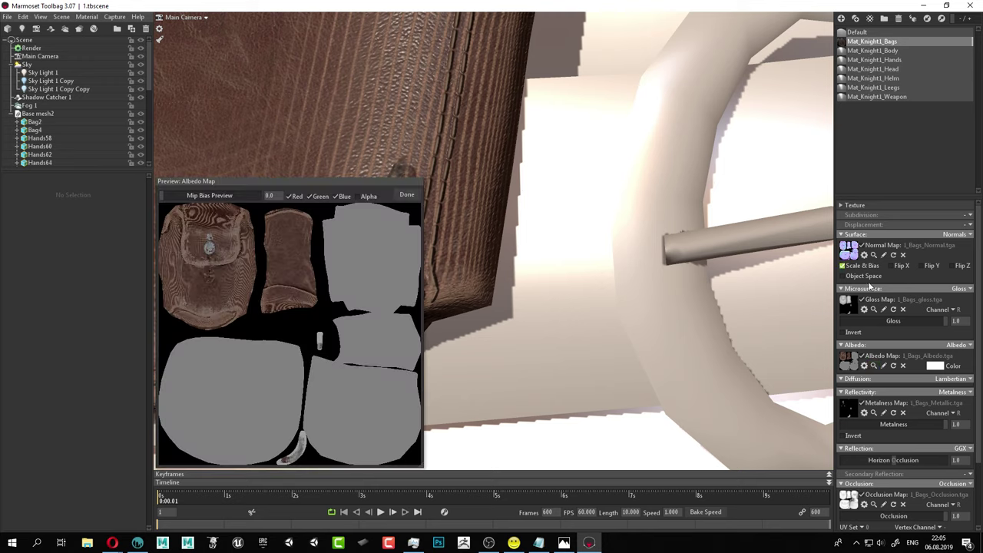
left_click(874, 310)
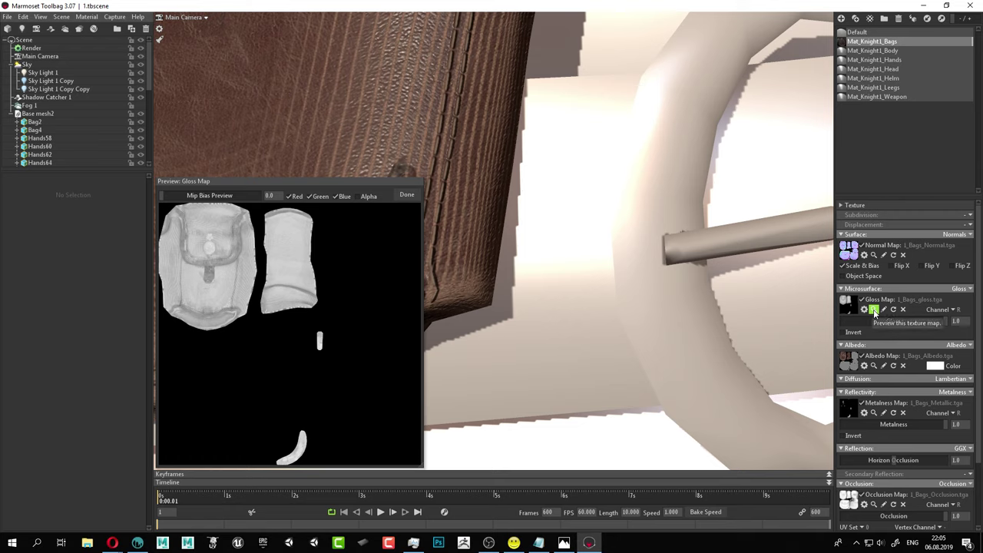
left_click(407, 197)
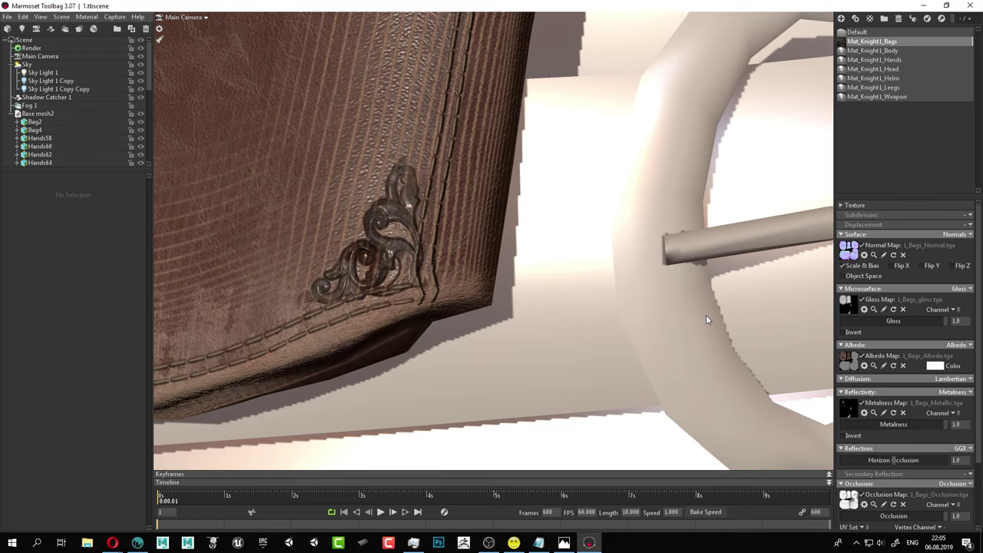
Examine the whole brown bag from the front and in context at the knight's waist.
left_click_drag(707, 316, 516, 207)
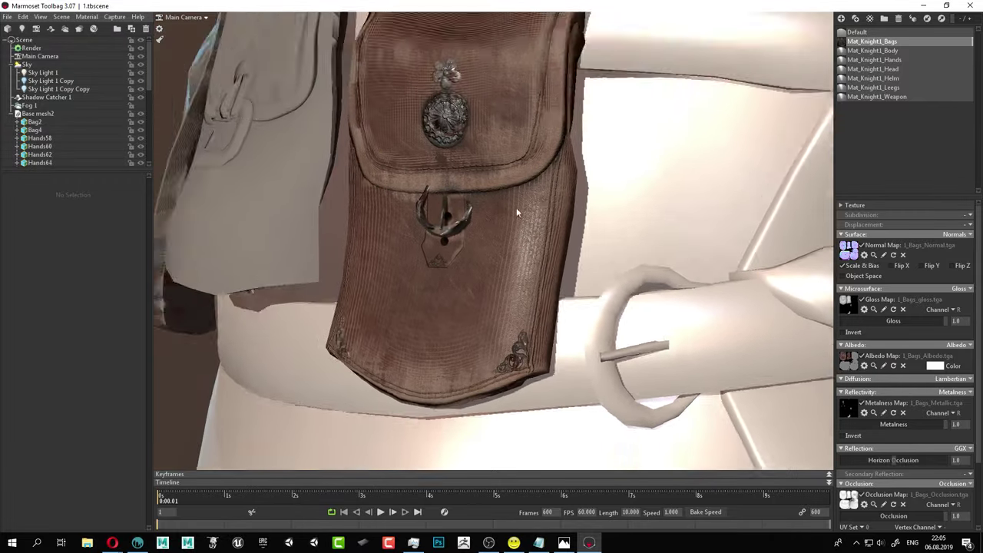
middle_click_drag(516, 212, 512, 202)
scroll(485, 161, "down", 6)
left_click_drag(484, 161, 510, 196)
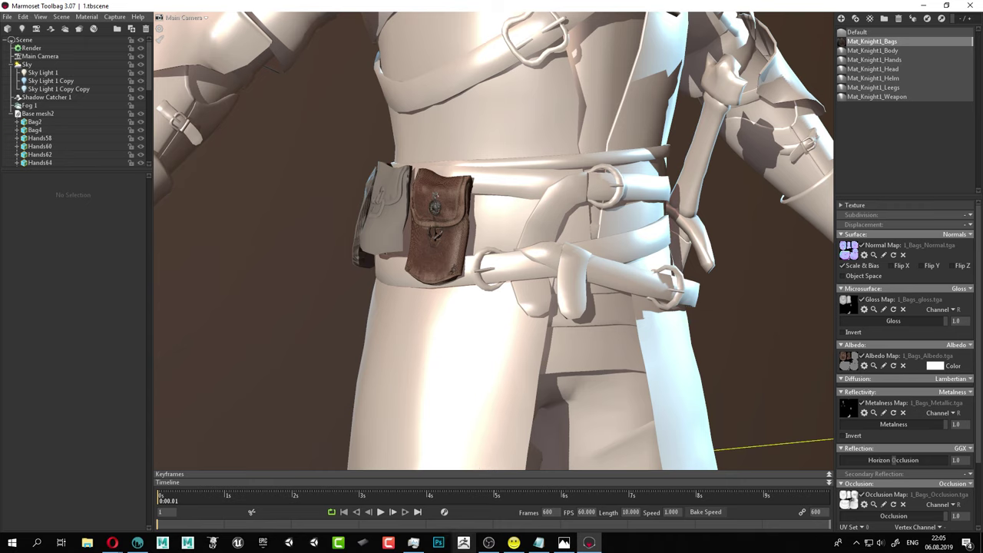
Switch to 3D-Coat and open the 1.3b file from the for 3d coat color folder.
mouse_move(140, 543)
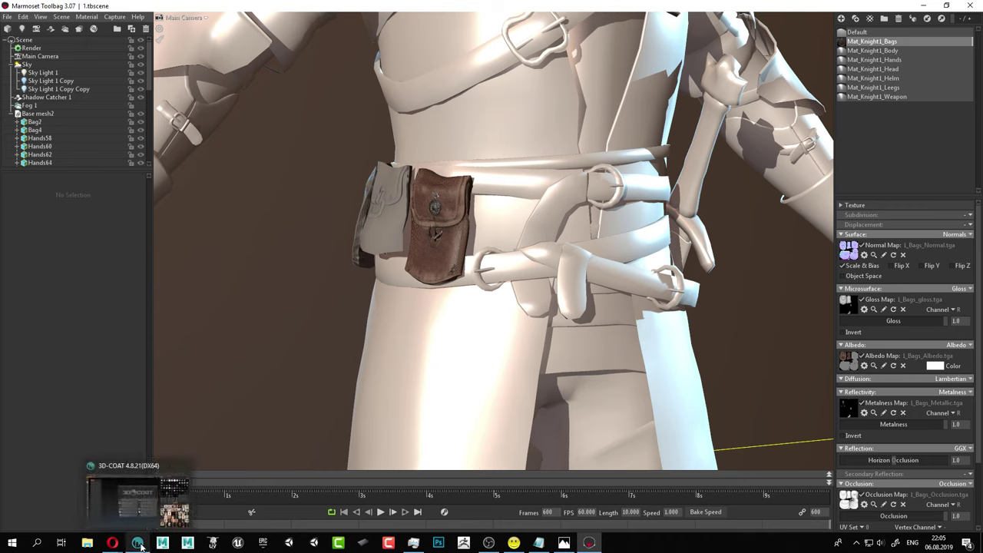
left_click(139, 543)
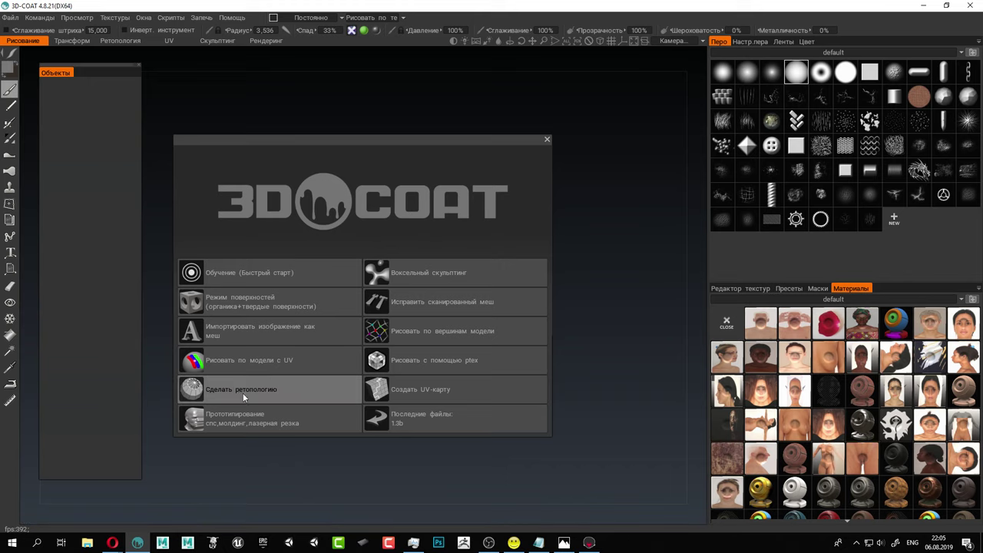
left_click(11, 17)
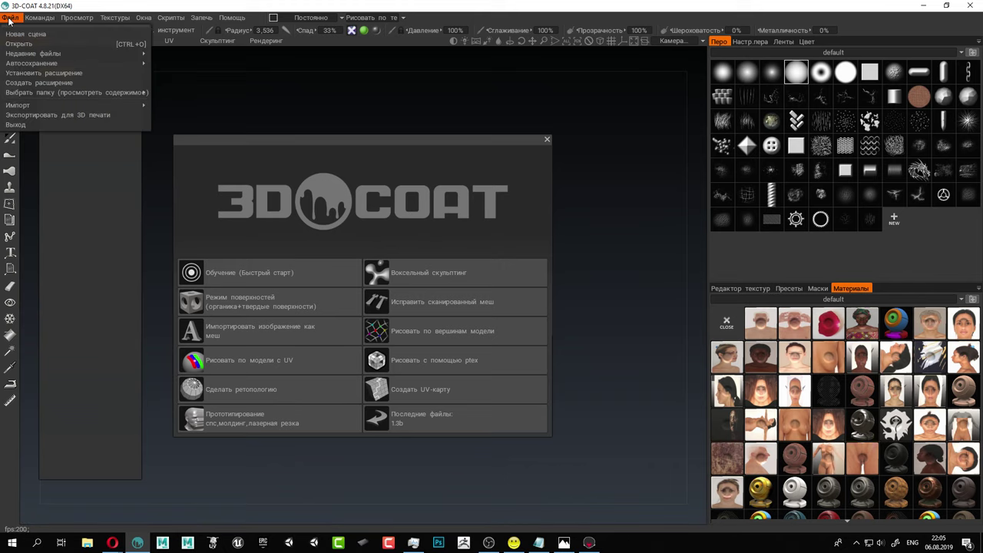
left_click(39, 43)
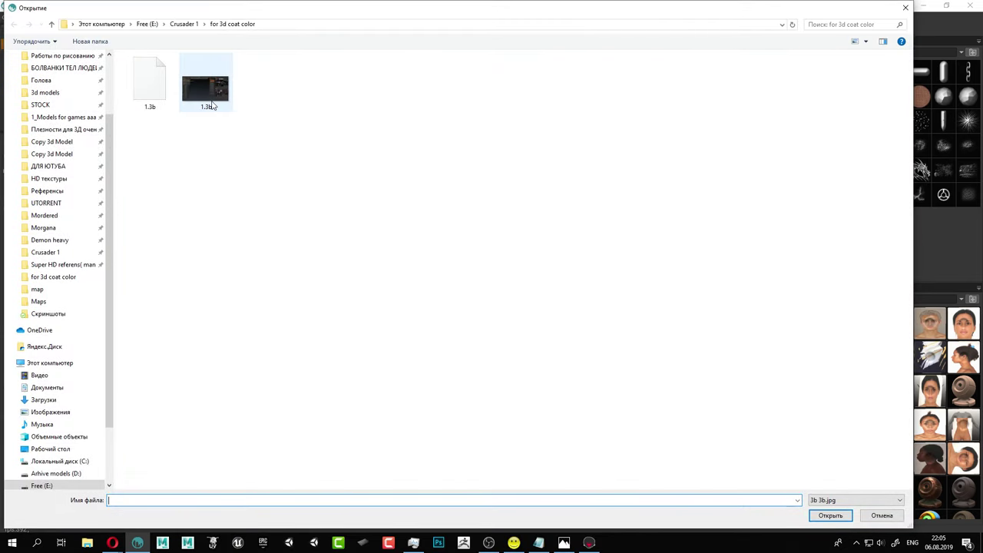
double_click(144, 87)
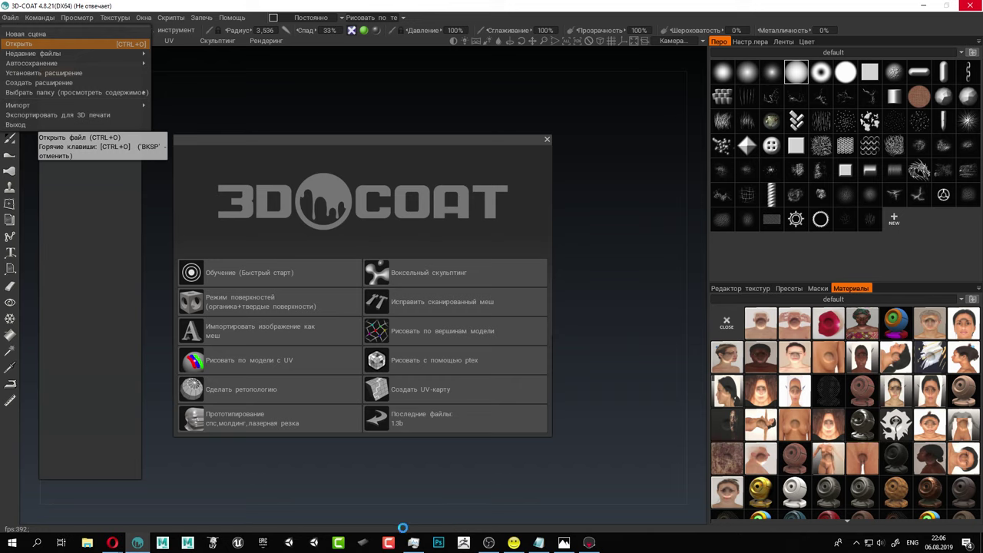
Switch to Marmoset Toolbag, select Sky Light 1, and rotate the sky lighting around the full knight.
left_click(590, 543)
right_click_drag(722, 332, 553, 250, "alt")
left_click_drag(553, 249, 586, 285, "alt")
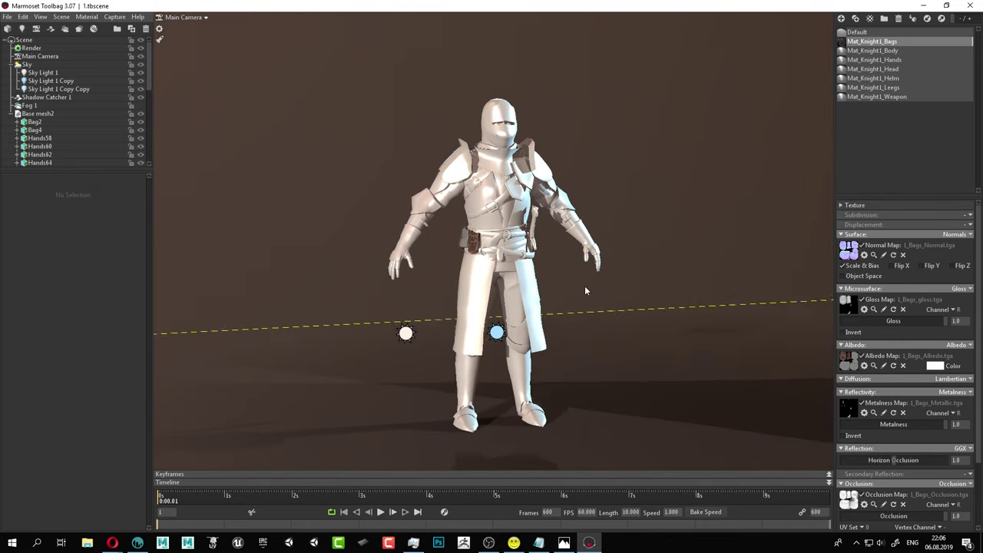
left_click(405, 333)
left_click_drag(539, 361, 614, 341, "shift")
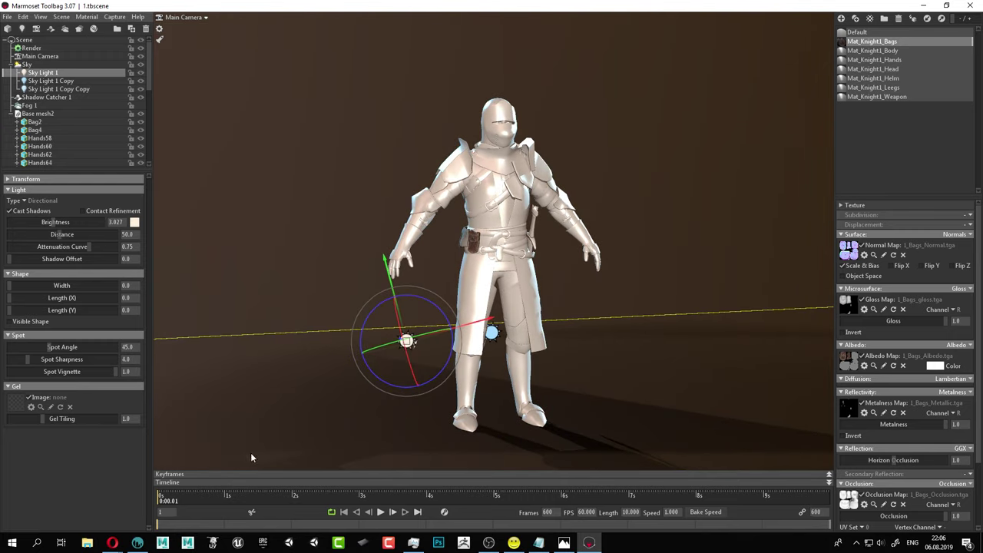
left_click(162, 545)
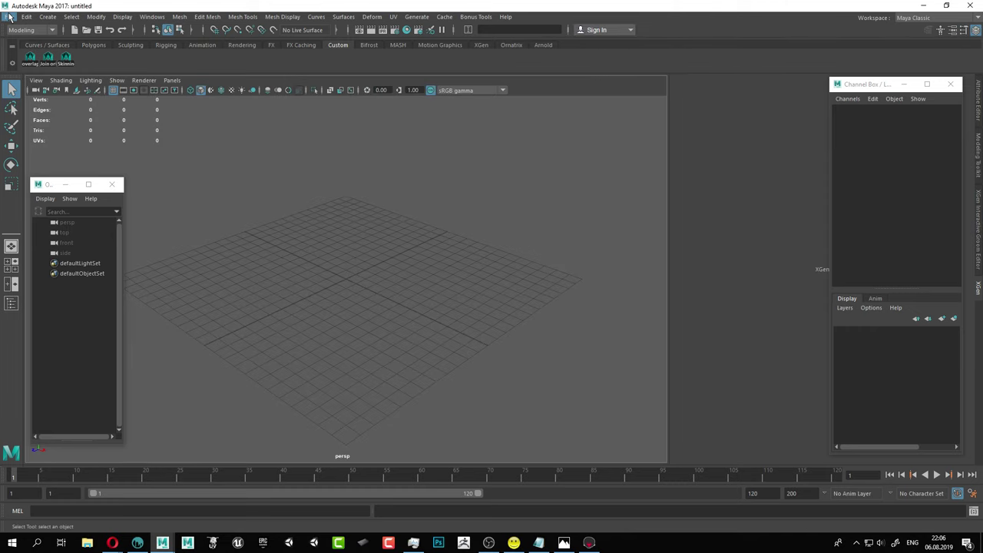
left_click(9, 17)
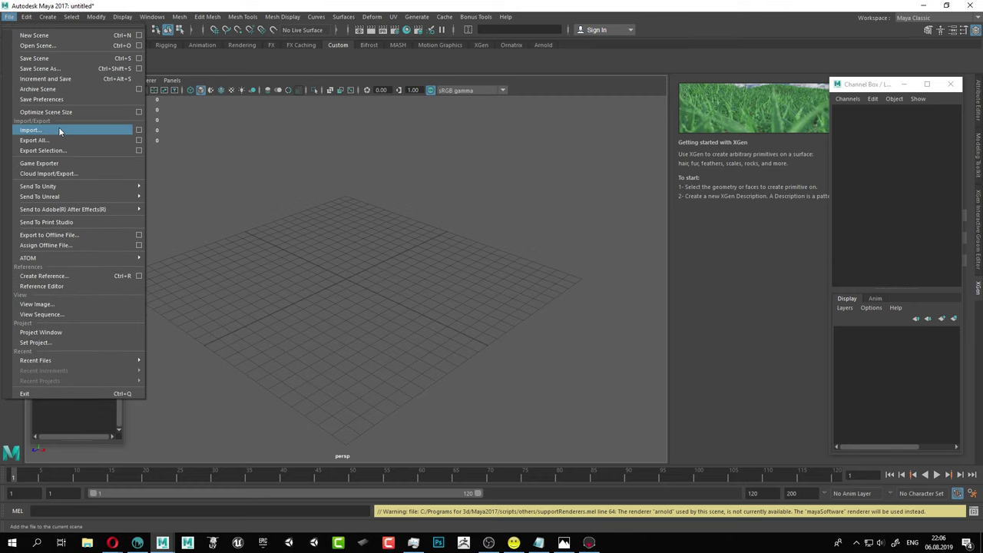
left_click(36, 45)
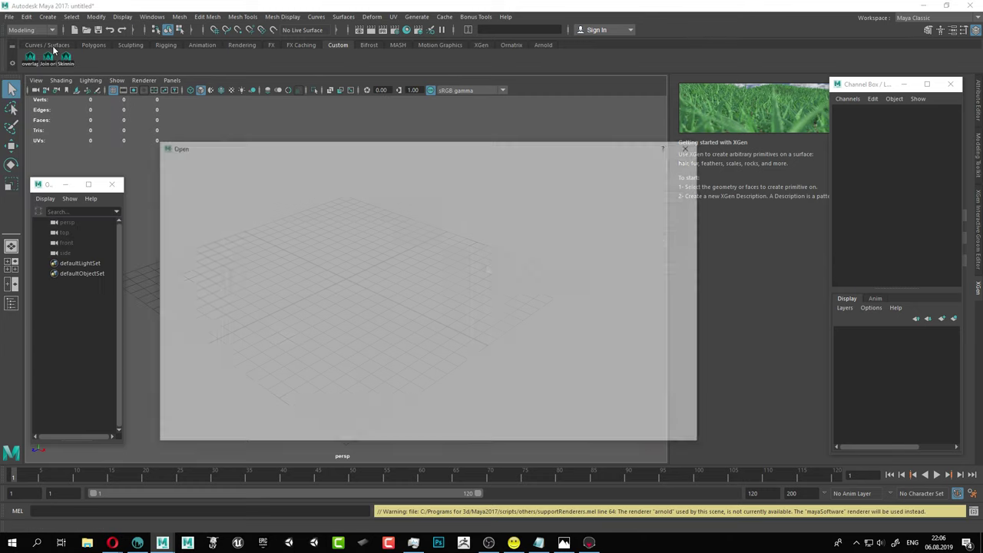
left_click(183, 255)
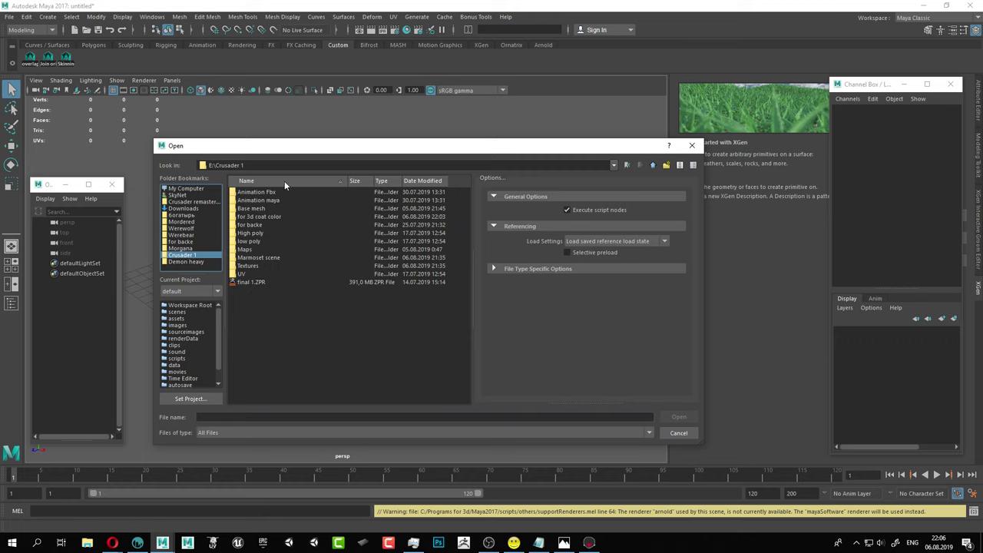
double_click(267, 201)
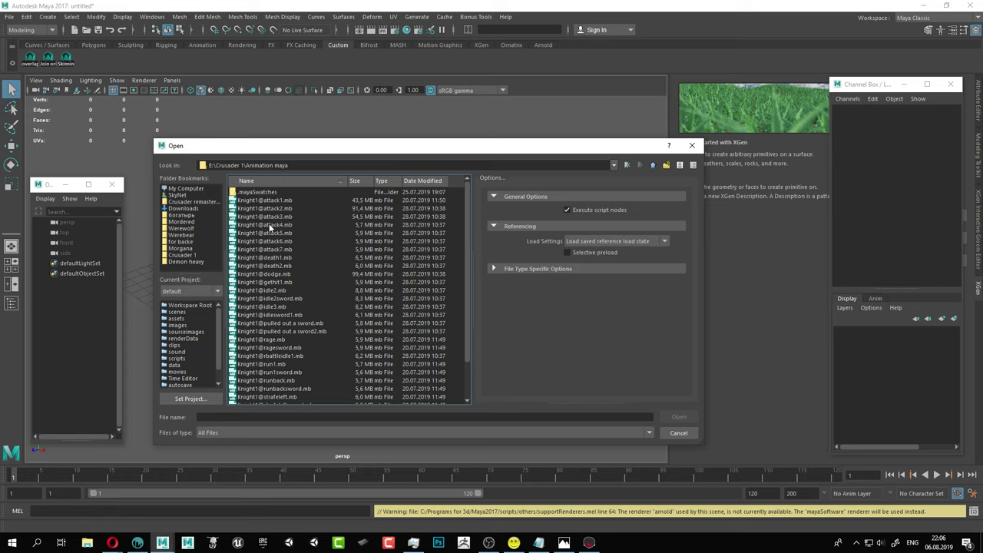
double_click(270, 226)
left_click(490, 276)
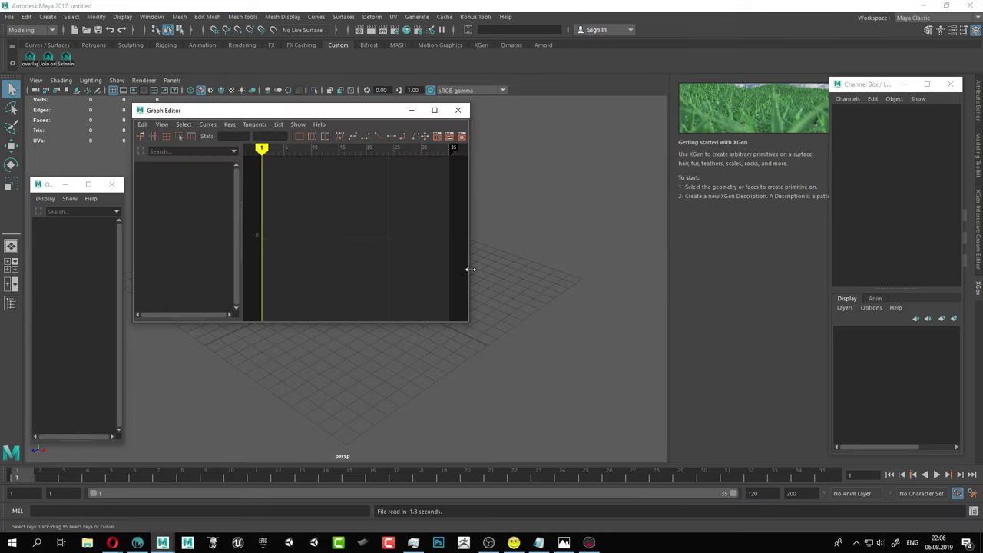
Close the Graph Editor and play the knight's sword attack animation briefly.
left_click(458, 110)
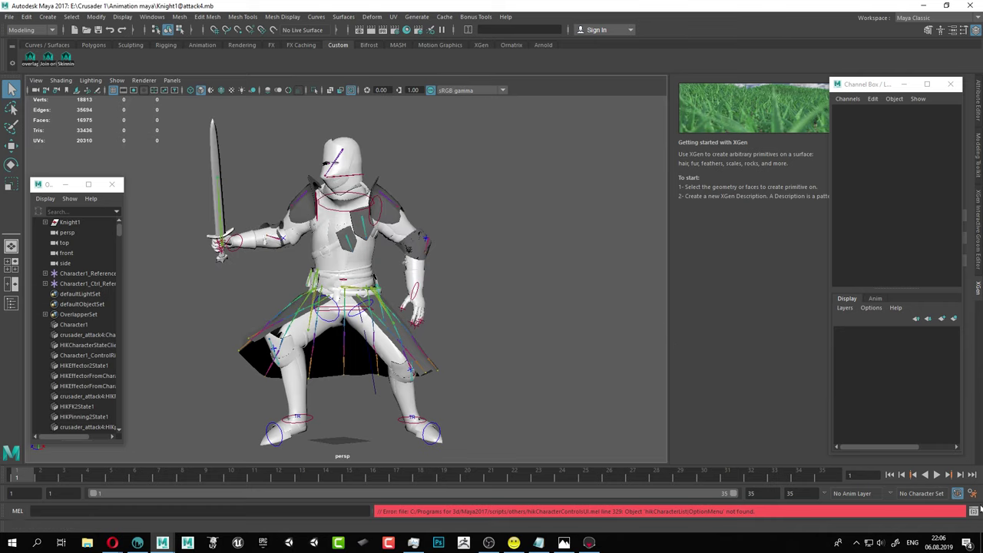
left_click(937, 476)
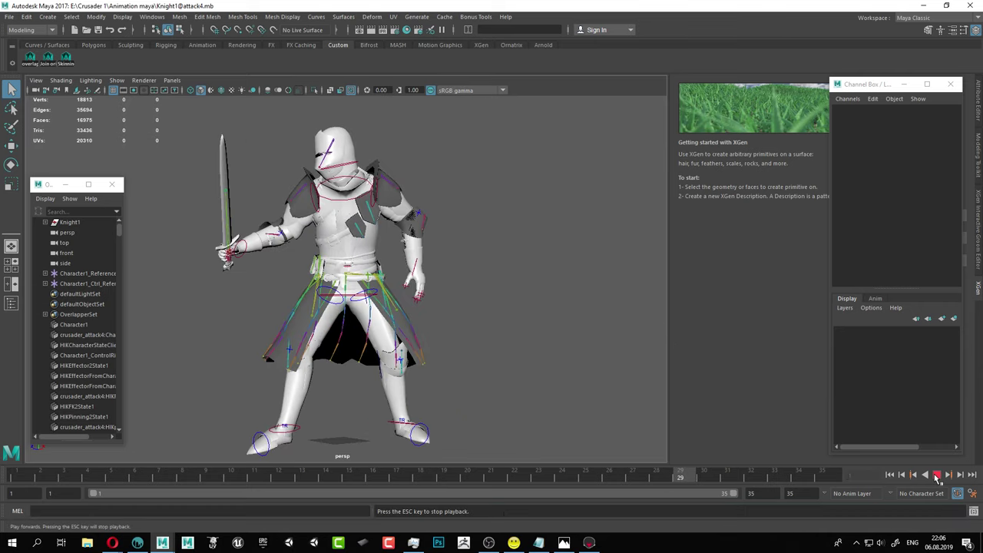
left_click(937, 476)
Export the entire scene as FBX over Krusder.fbx in the Downloads folder, with Triangulate enabled.
left_click(9, 16)
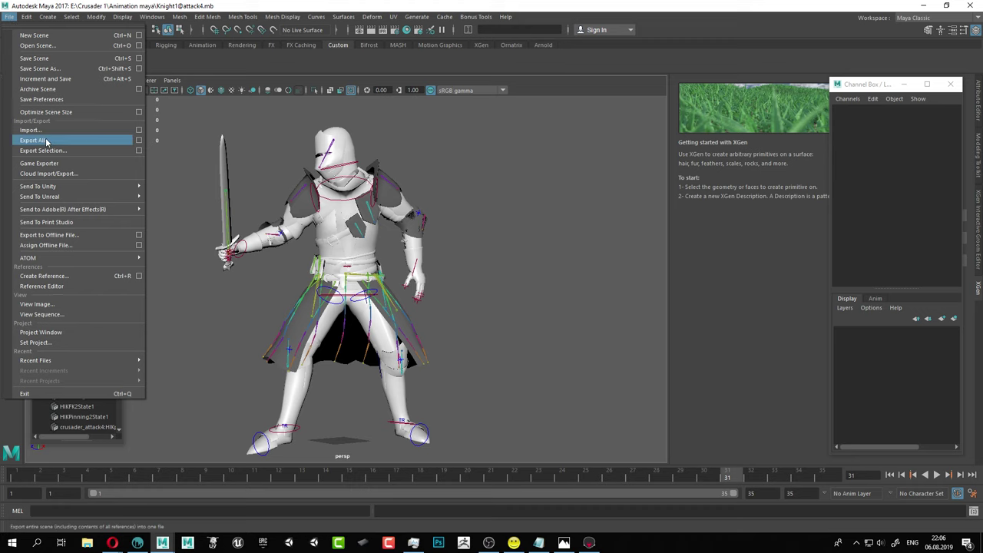
left_click(32, 140)
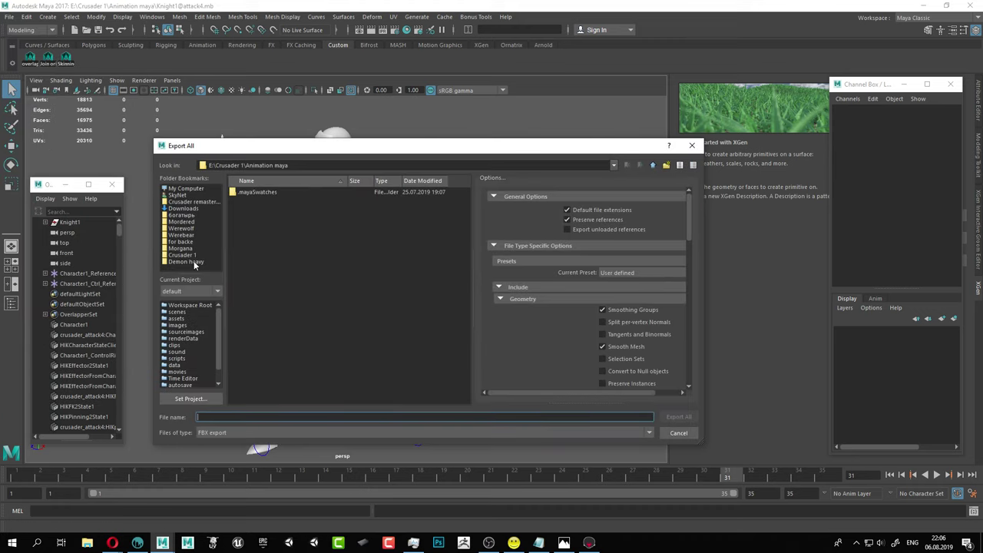
left_click(183, 208)
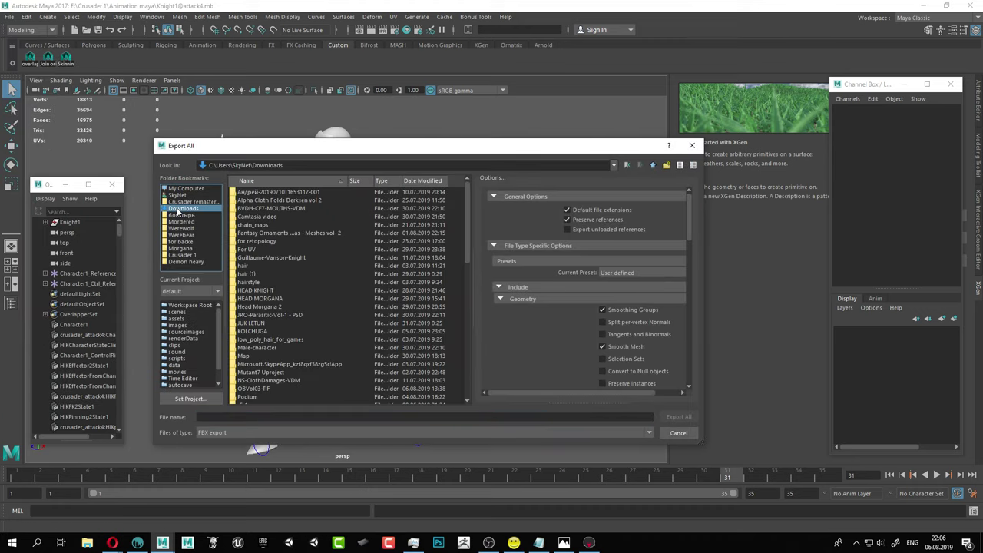
scroll(284, 333, "down", 10)
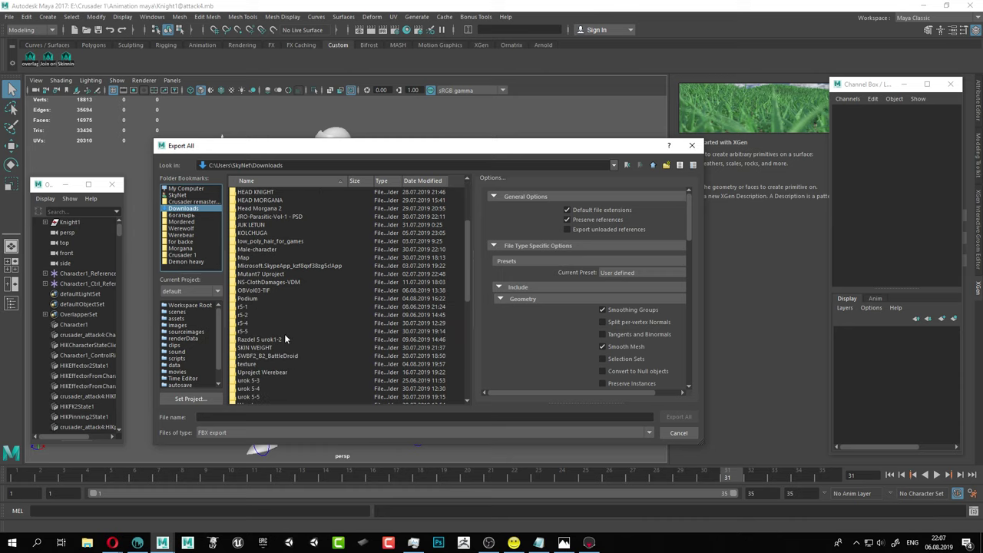
left_click(267, 333)
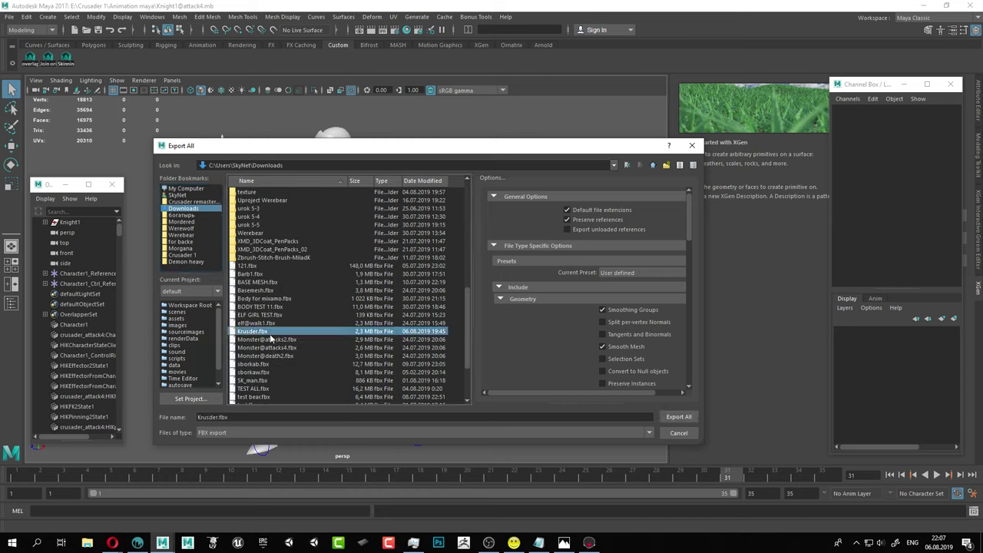
scroll(652, 358, "down", 3)
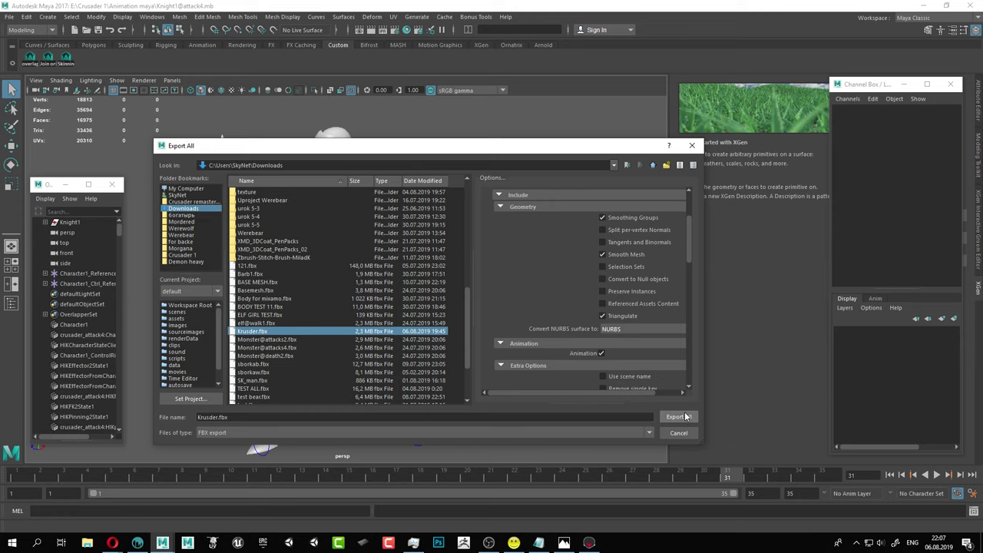
left_click(622, 317)
left_click(671, 416)
left_click(407, 311)
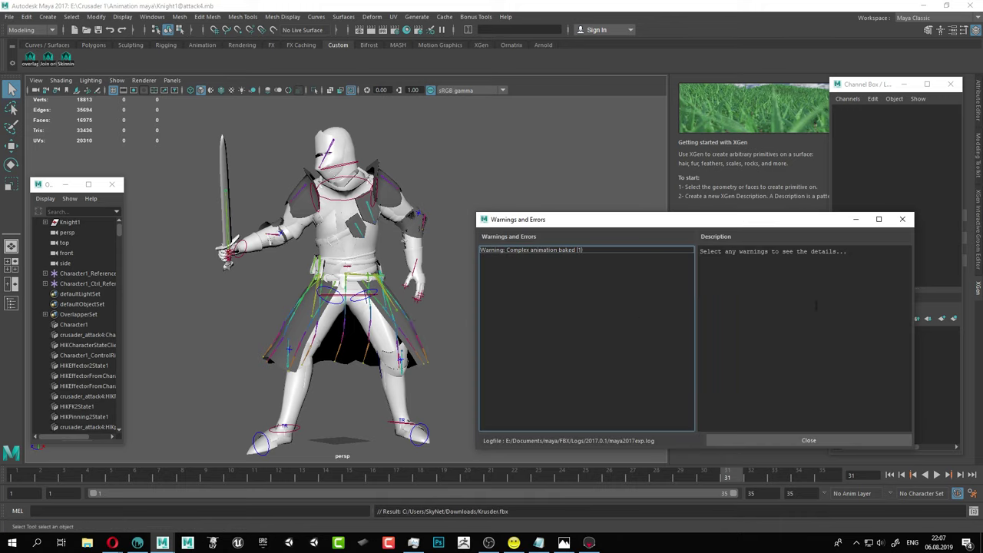
left_click(839, 439)
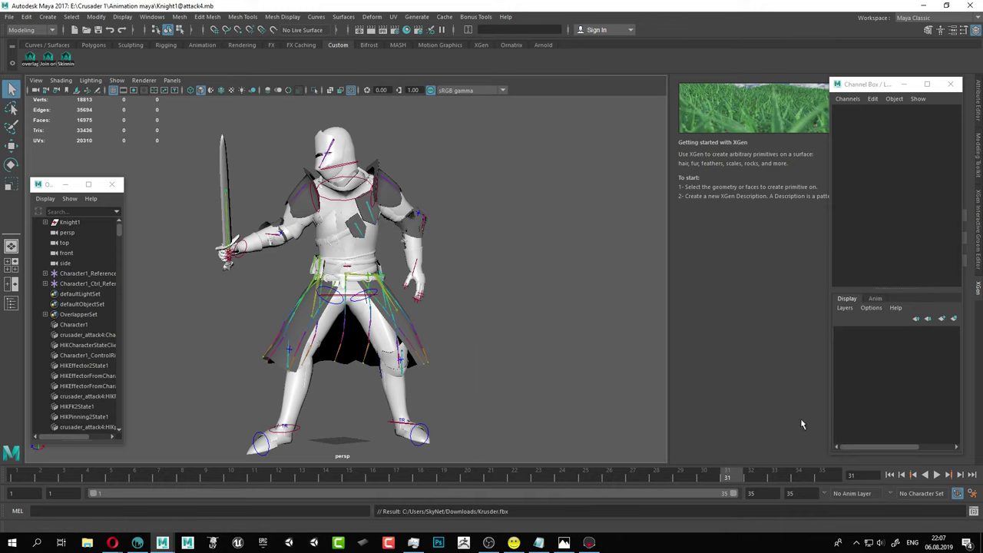
Switch to Marmoset Toolbag, import Krusder.fbx from Downloads, and move the imported knight sideways away from the original knight.
left_click(589, 543)
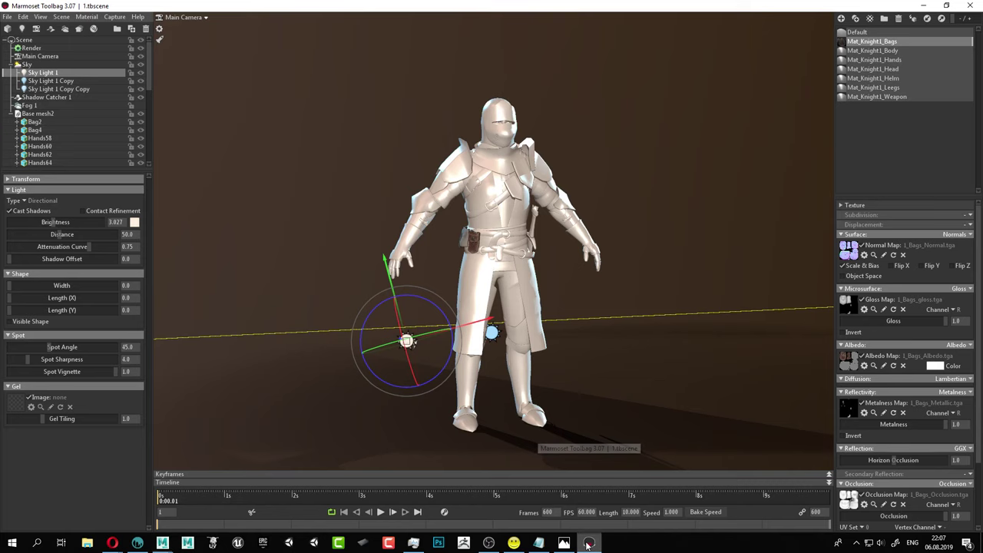
left_click(95, 544)
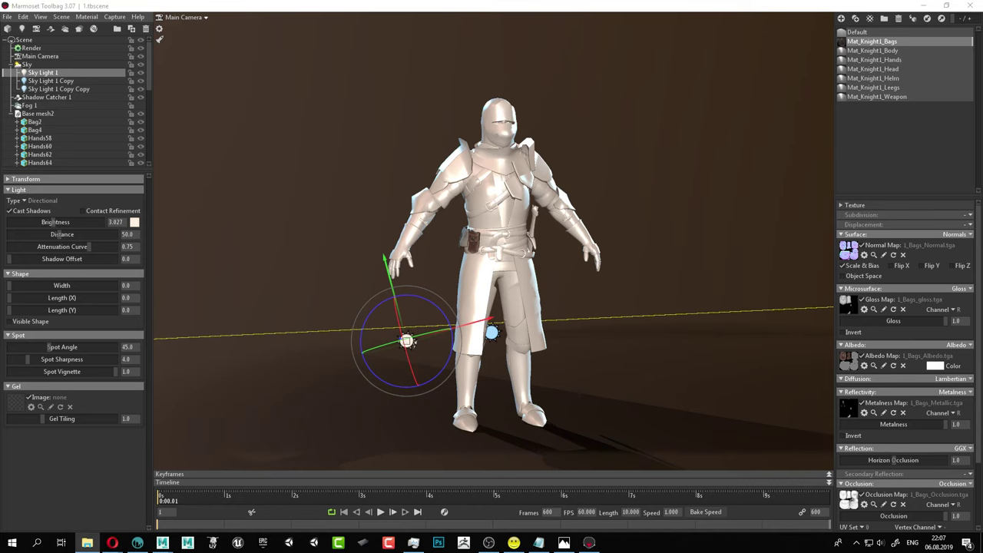
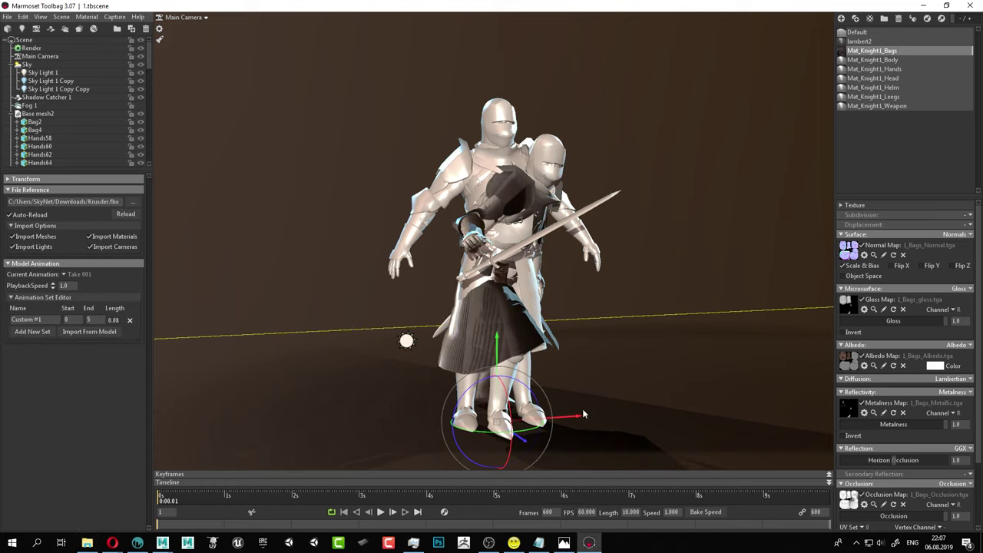
left_click_drag(583, 415, 772, 382)
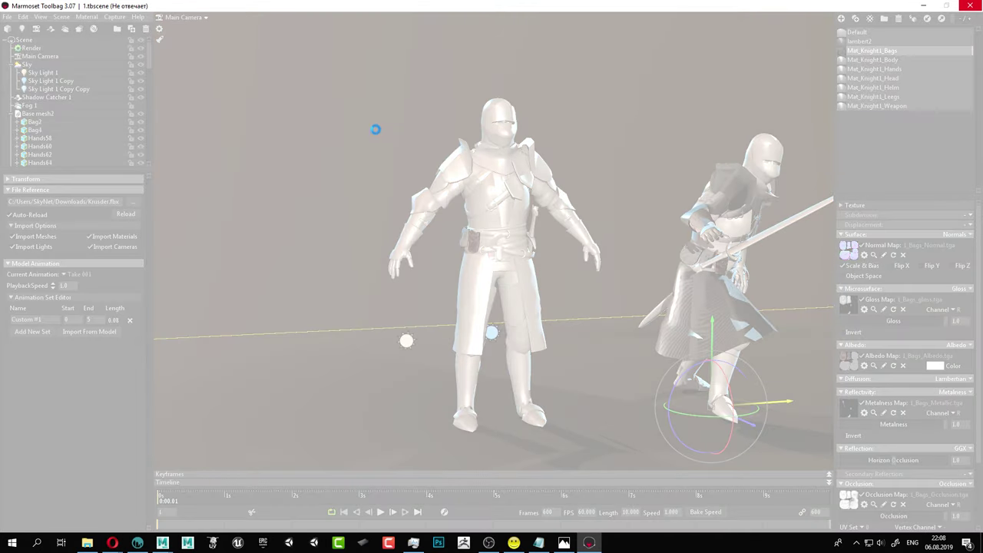
Switch to 3D-Coat and examine the front of Bag2 up close, from the flap ornament down to the buckle.
left_click(138, 543)
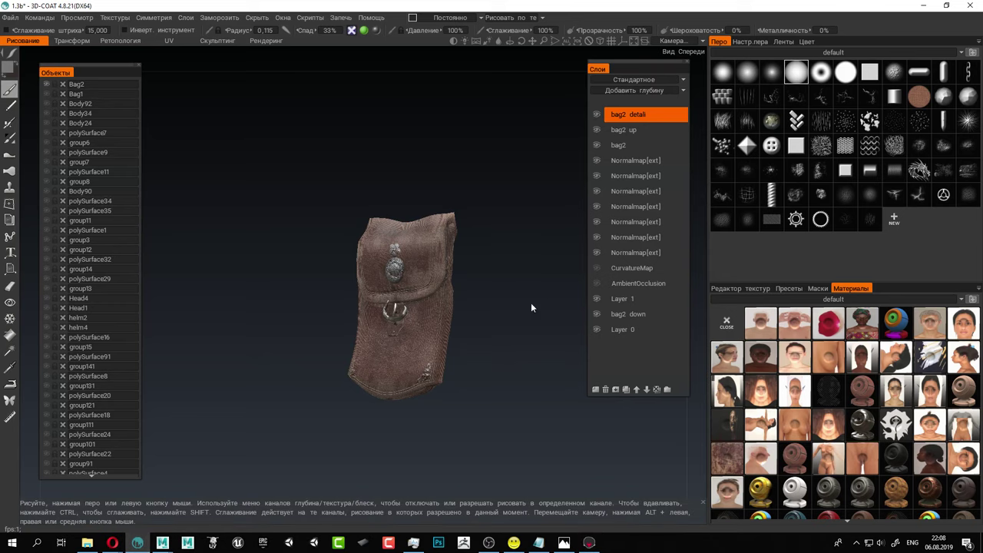
left_click_drag(531, 304, 507, 277, "alt")
middle_click_drag(507, 276, 468, 315, "alt")
right_click_drag(435, 318, 460, 327, "alt")
middle_click_drag(460, 327, 419, 279, "alt")
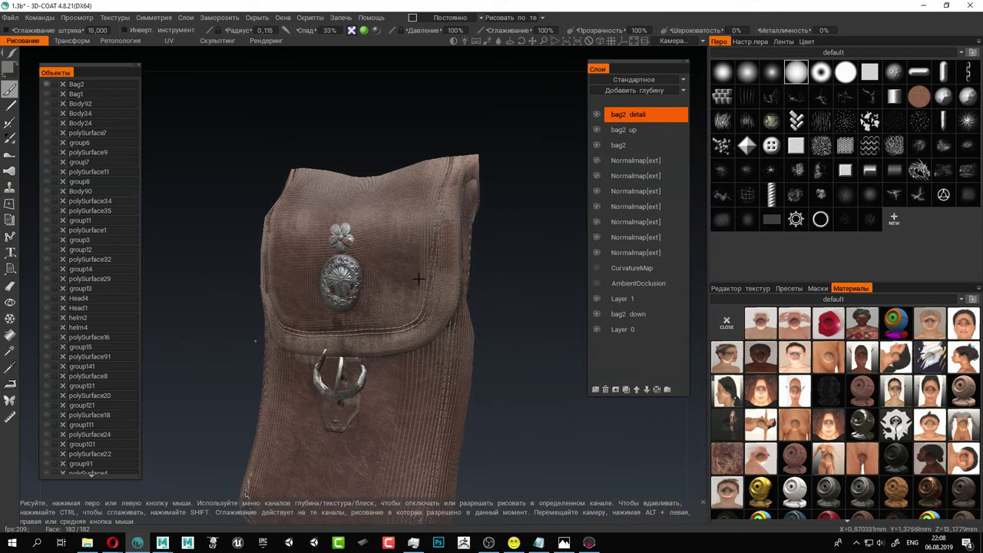
left_click_drag(419, 279, 392, 278, "alt")
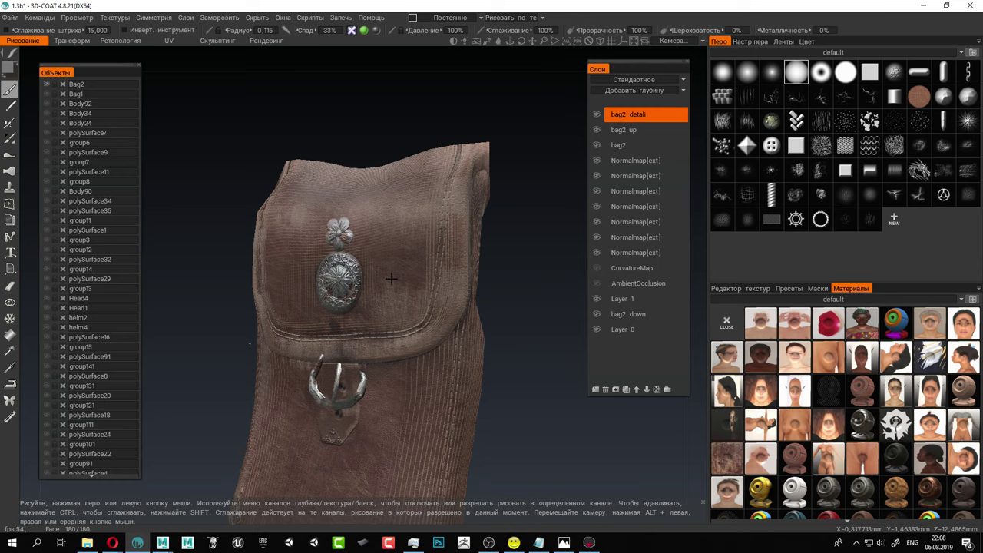
left_click_drag(391, 278, 326, 256, "alt")
middle_click_drag(326, 257, 373, 264, "alt")
mouse_move(373, 263)
right_mouse_down("alt")
mouse_move(404, 279)
mouse_move(387, 269)
right_mouse_up("alt")
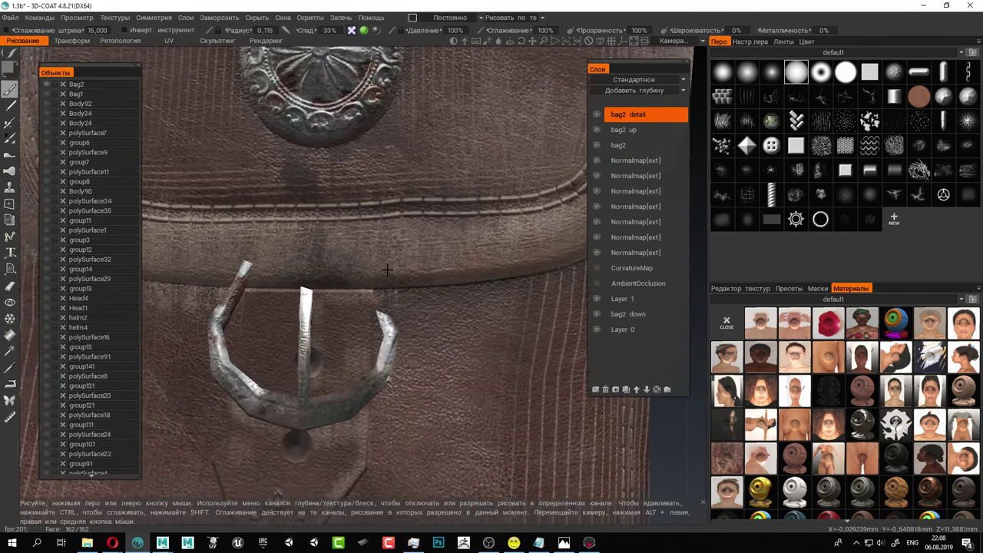
middle_click_drag(387, 270, 437, 187, "alt")
right_click_drag(437, 186, 476, 301, "alt")
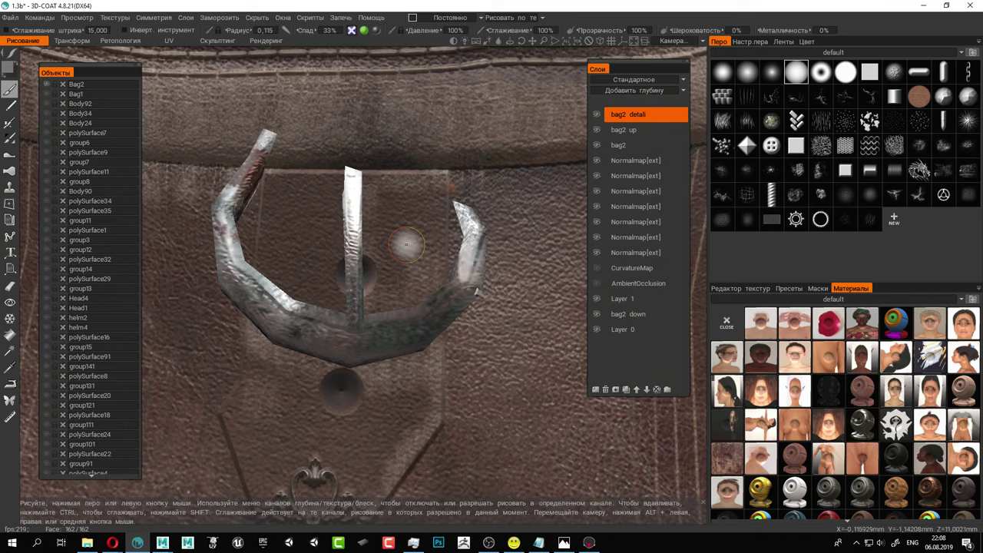
Paint the leather strap around the buckle with a grunge brush and a light brown material from the dark knight set.
left_click(968, 170)
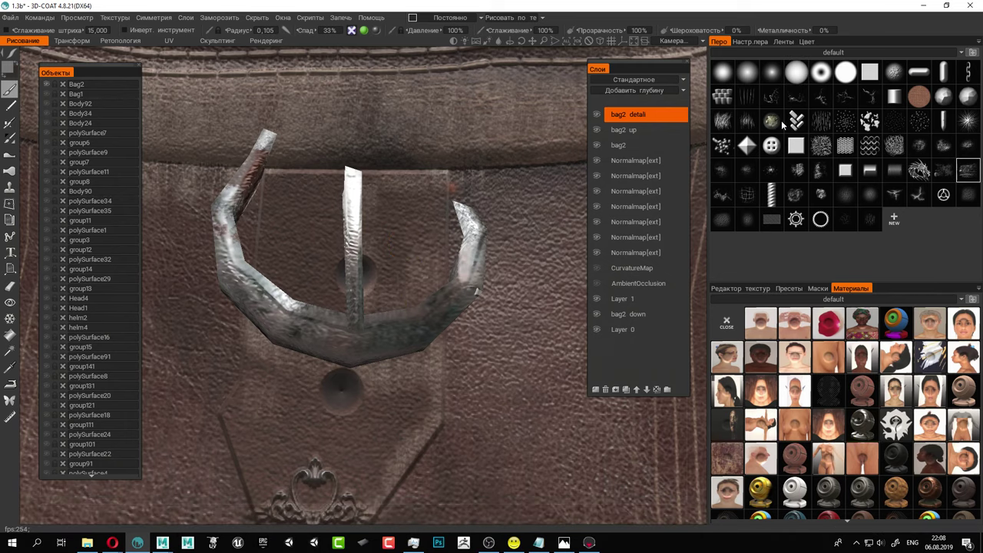
mouse_move(815, 53)
mouse_move(795, 300)
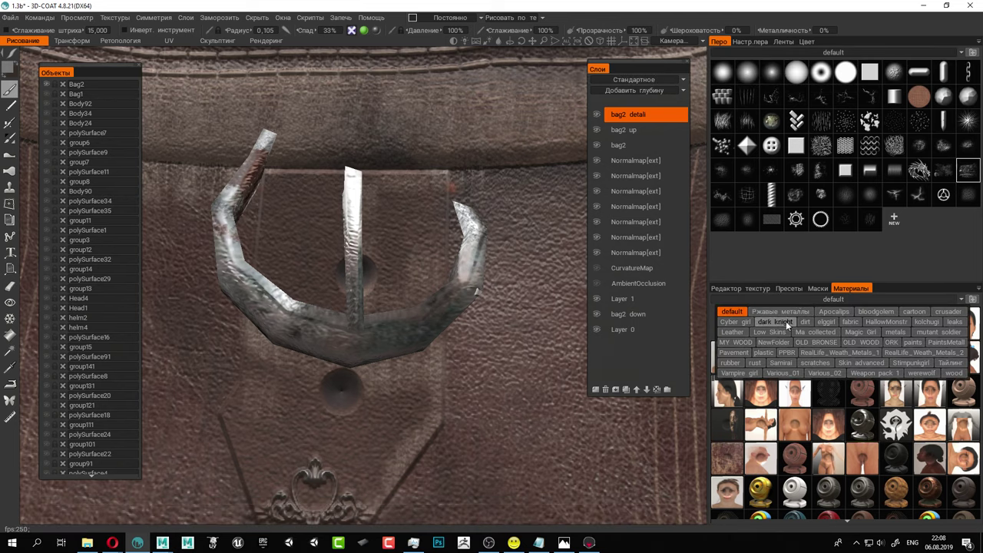
left_click(786, 321)
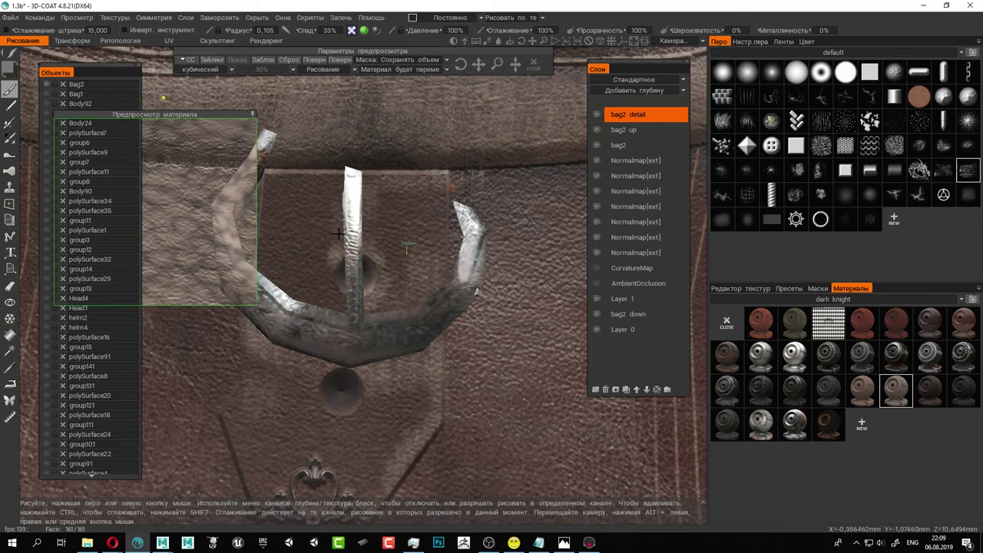
middle_click_drag(333, 206, 402, 193, "alt")
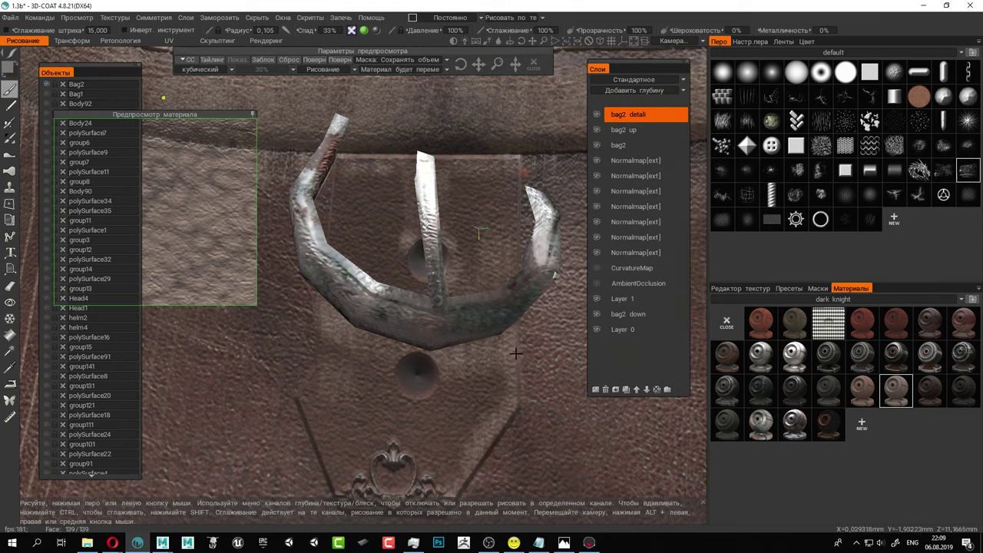
middle_click_drag(441, 405, 443, 340, "alt")
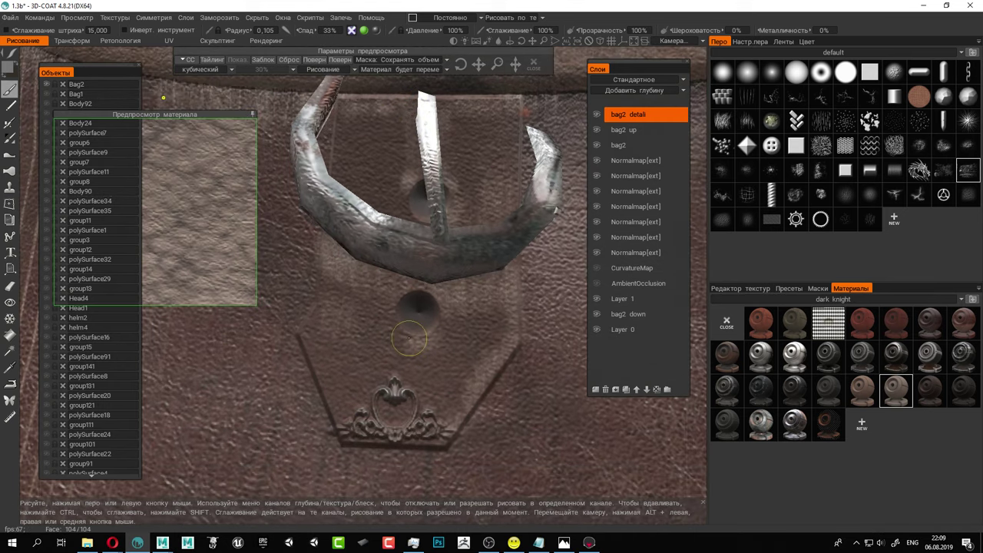
left_click_drag(442, 335, 474, 313, "alt")
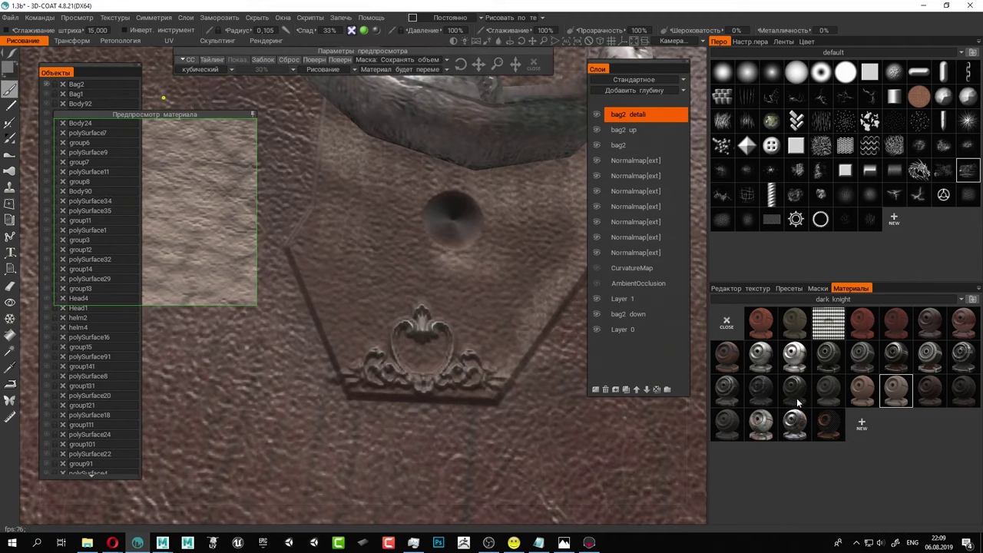
Paint the ornament in the bag's lower right corner with a silver metal material from the dark knight set.
left_click(761, 356)
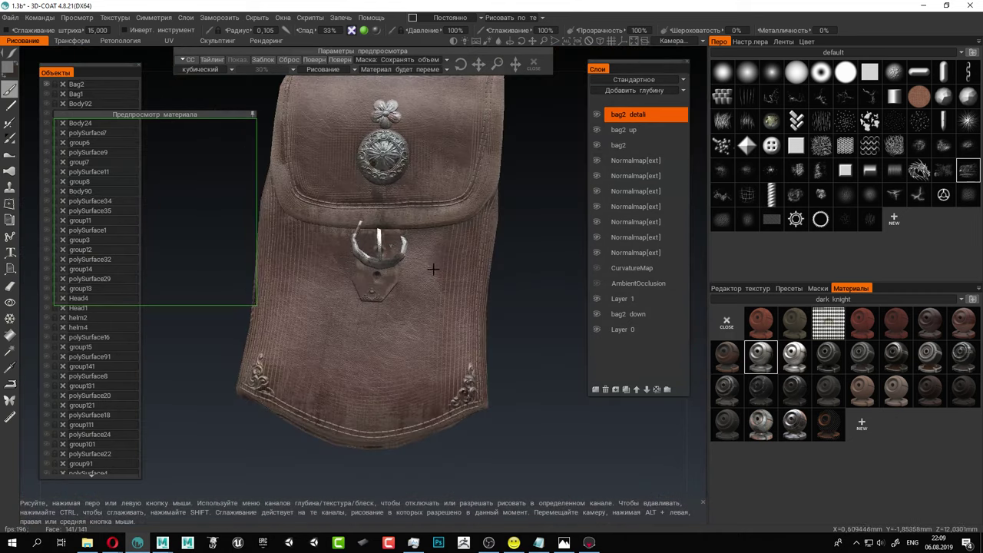
middle_click_drag(433, 269, 374, 189, "alt")
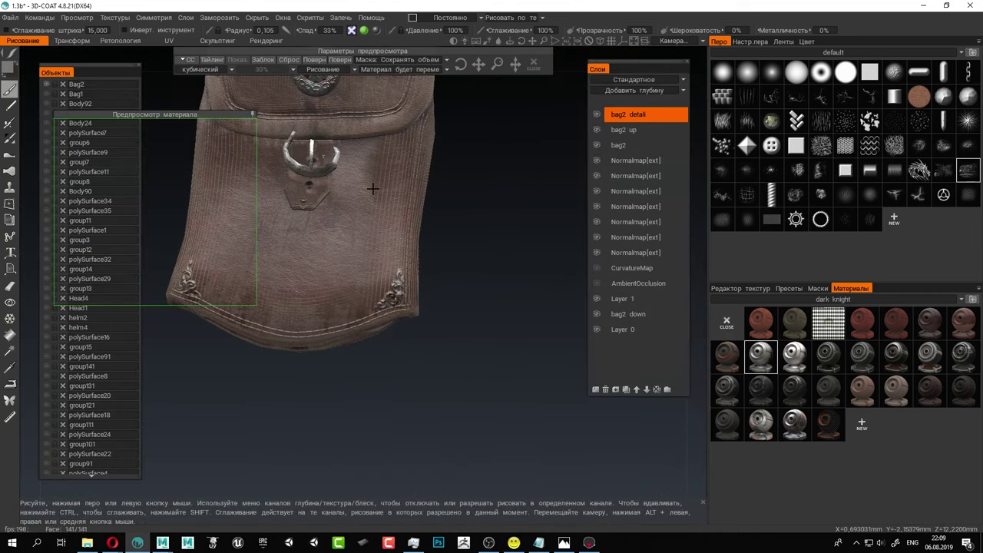
right_click_drag(427, 240, 464, 267, "alt")
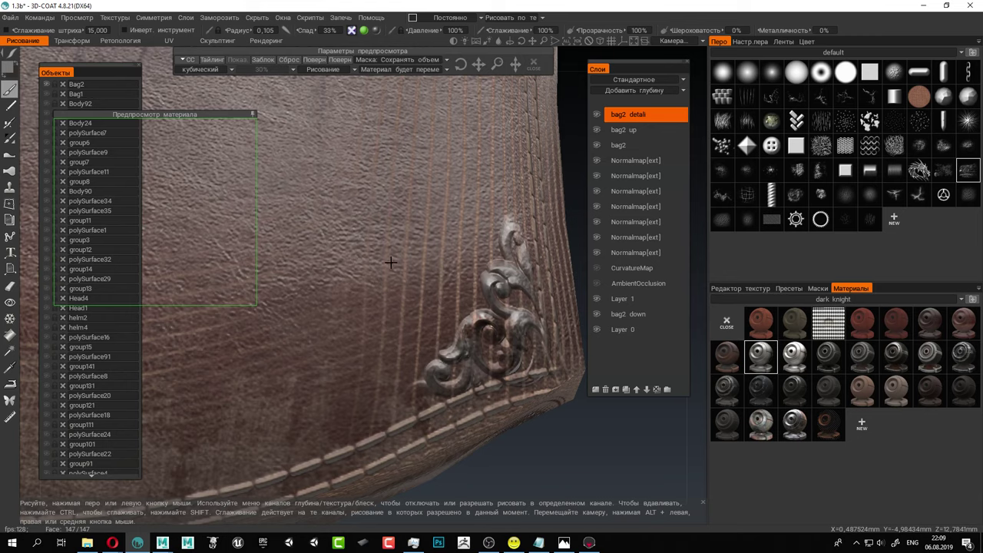
left_click_drag(391, 263, 358, 266, "alt")
right_click_drag(474, 286, 477, 288, "alt")
scroll(477, 287, "up", 1)
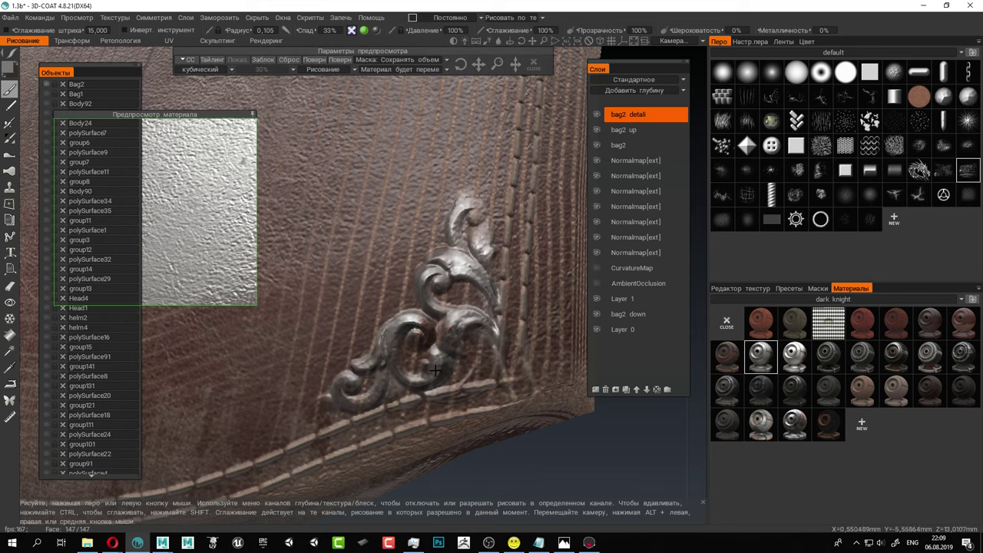
Paint the scroll ornament in the bag's lower left corner with the silver metal, using a brush radius of 0.064.
scroll(395, 382, "down", 4)
right_click_drag(457, 391, 554, 410)
right_click_drag(350, 403, 181, 432)
right_click_drag(250, 434, 212, 456)
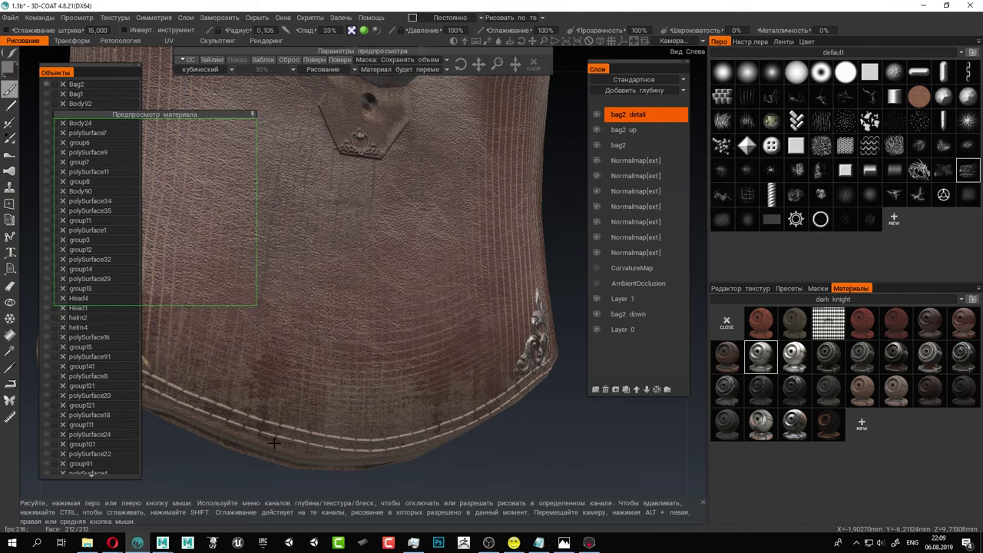
right_click_drag(274, 442, 470, 446)
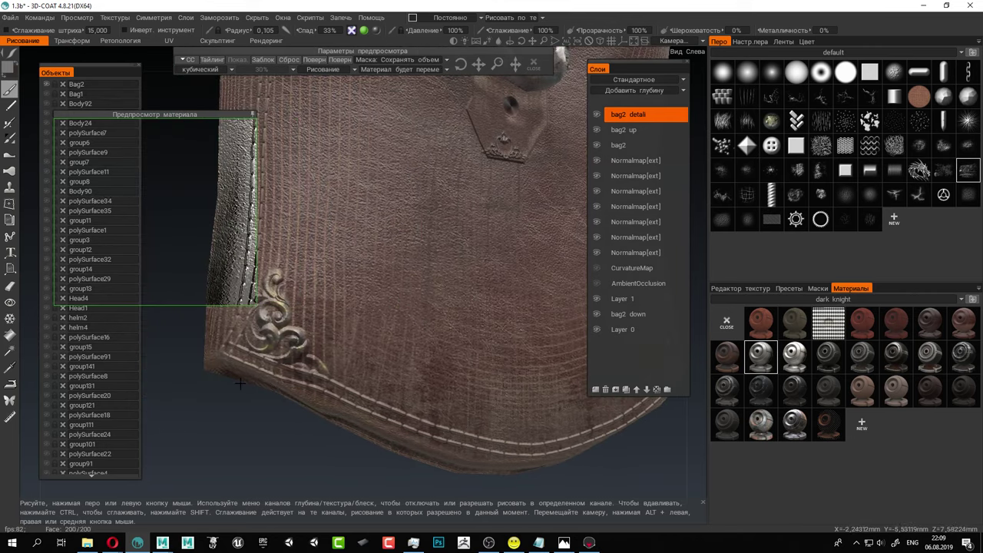
right_click_drag(240, 383, 257, 417)
mouse_move(352, 397)
middle_mouse_down("alt")
mouse_move(441, 390)
mouse_move(627, 340)
middle_mouse_up("alt")
scroll(539, 442, "down", 4)
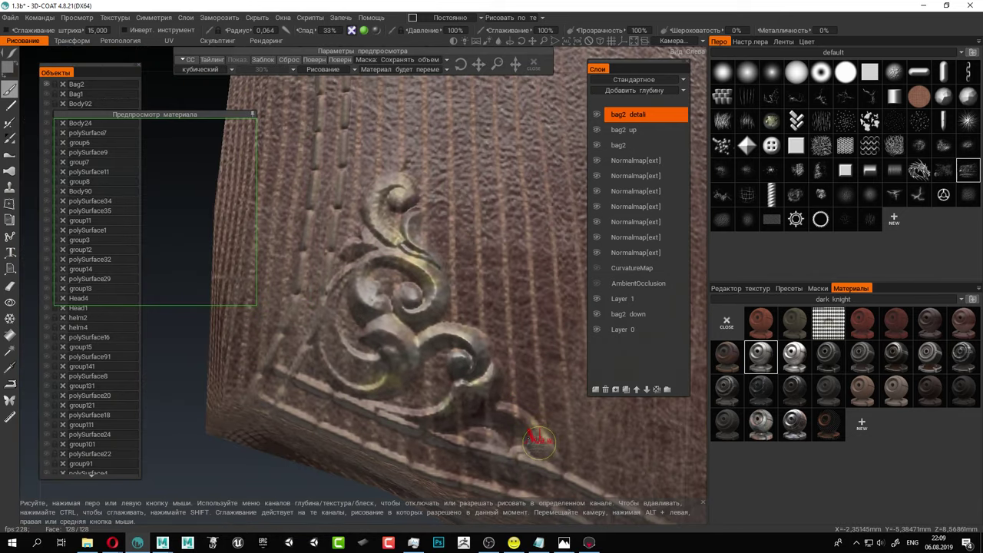
mouse_move(545, 449)
left_mouse_down()
mouse_move(497, 407)
mouse_move(489, 380)
mouse_move(436, 422)
mouse_move(379, 408)
mouse_move(438, 413)
left_mouse_up()
mouse_move(499, 388)
left_mouse_down()
mouse_move(484, 405)
mouse_move(490, 376)
mouse_move(479, 354)
mouse_move(405, 353)
mouse_move(361, 336)
left_mouse_up()
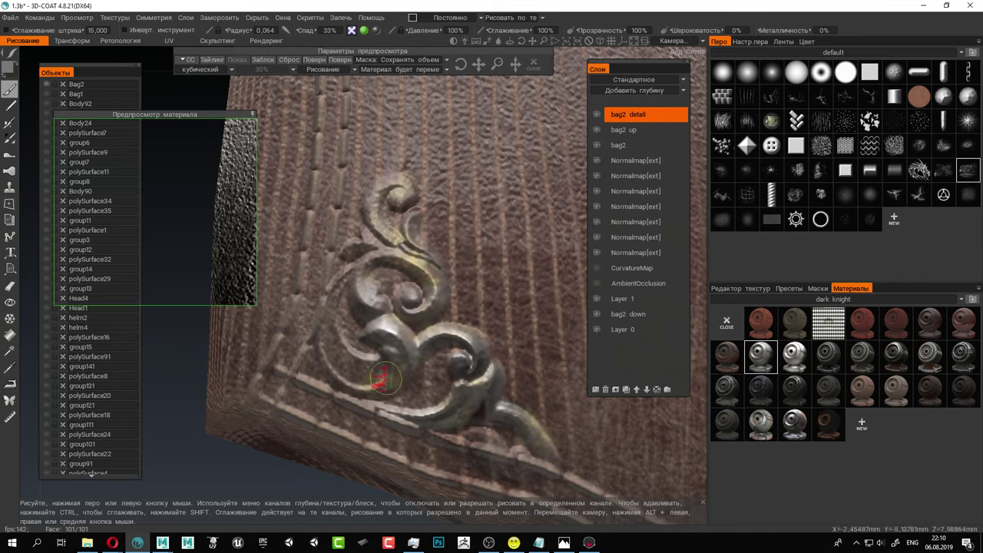
mouse_move(382, 376)
left_mouse_down()
mouse_move(378, 388)
mouse_move(312, 350)
mouse_move(390, 361)
left_mouse_up()
mouse_move(371, 272)
left_mouse_down()
mouse_move(368, 322)
mouse_move(377, 259)
mouse_move(432, 269)
left_mouse_up()
mouse_move(401, 187)
left_mouse_down()
mouse_move(377, 202)
mouse_move(396, 244)
left_mouse_up()
Paint the upper part of the crest ornament at the buckle strap's tip with the silver metal, using a brush radius of 0.032.
scroll(486, 262, "down", 8)
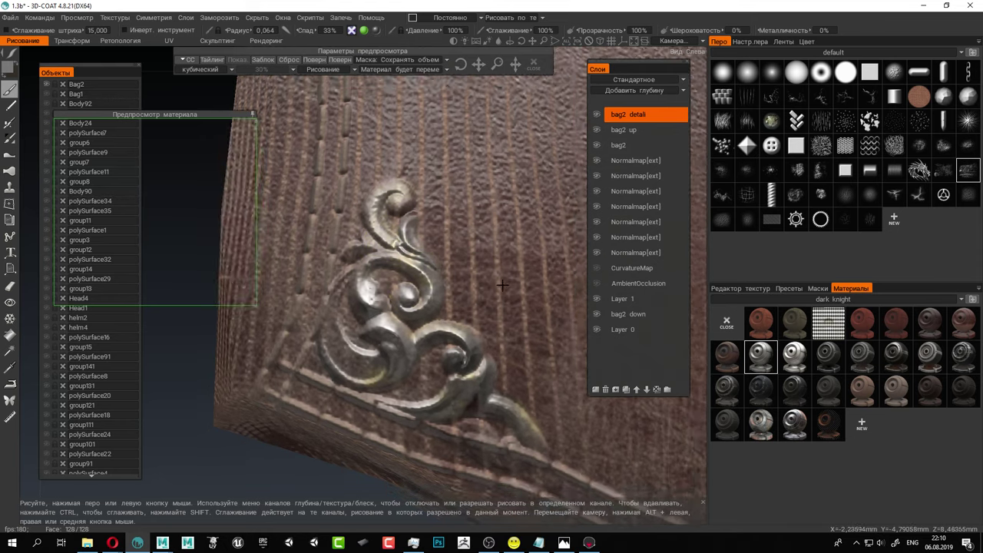
middle_click_drag(481, 259, 388, 380, "alt")
left_click_drag(389, 380, 417, 368, "alt")
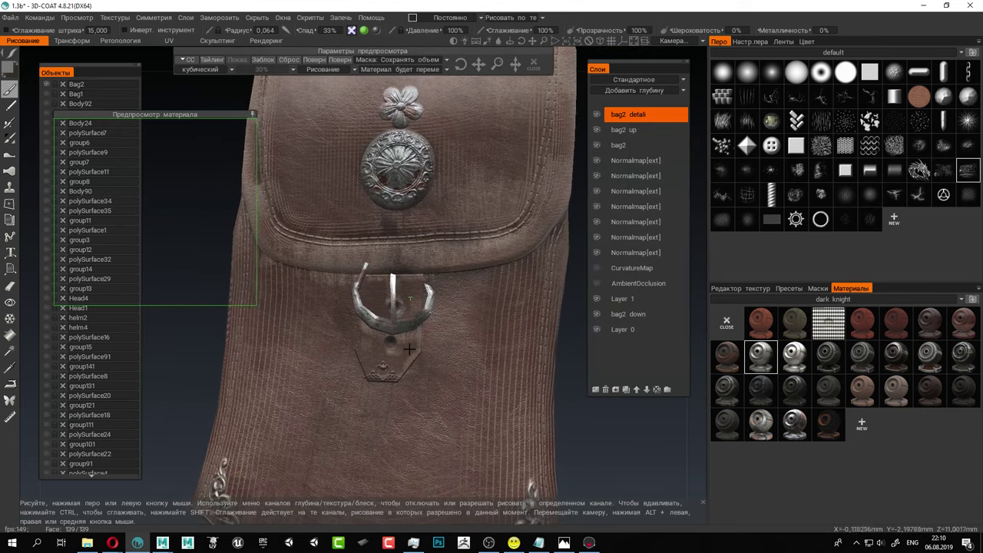
middle_click_drag(417, 368, 417, 321, "alt")
scroll(434, 331, "up", 6)
scroll(434, 332, "up", 3)
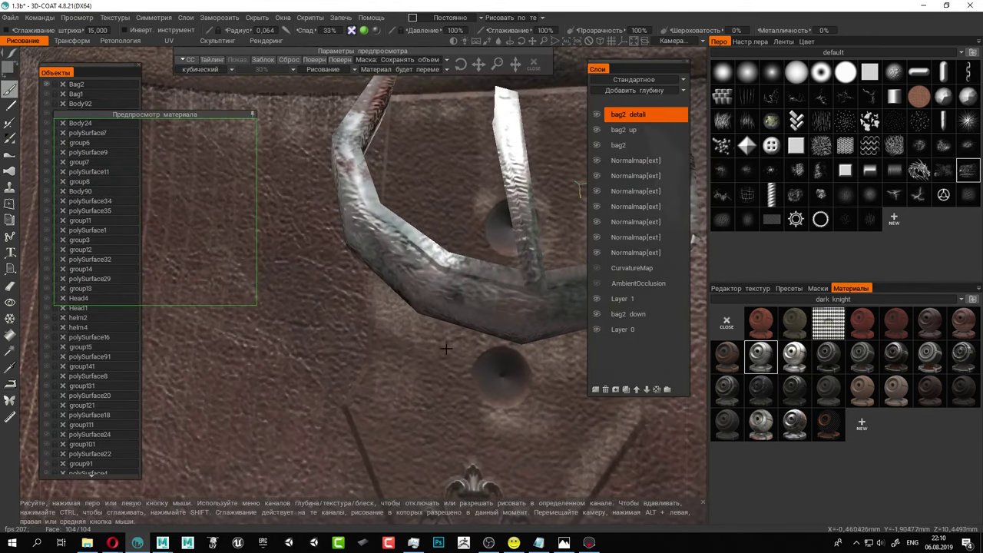
right_click_drag(415, 315, 314, 184)
middle_click_drag(363, 261, 309, 112, "alt")
scroll(399, 240, "up", 4)
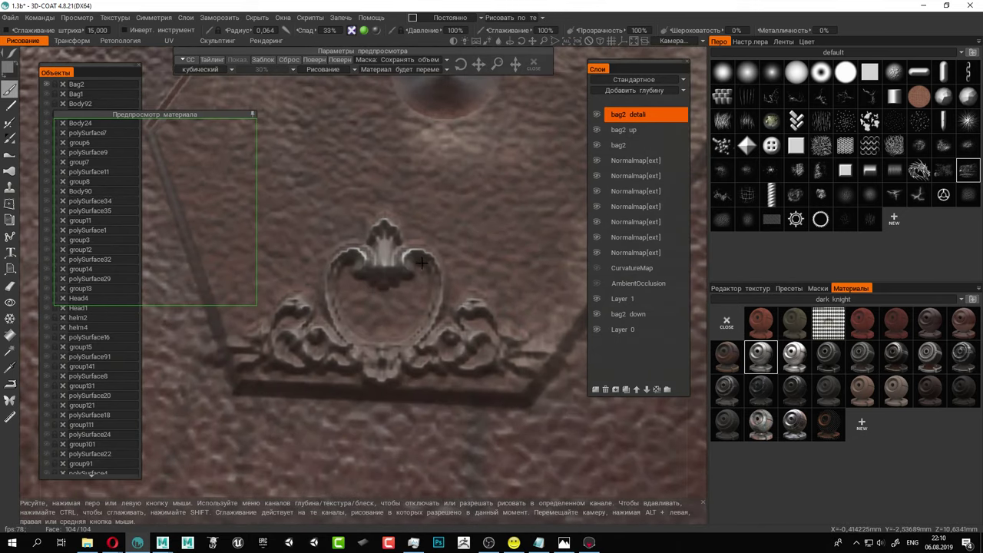
mouse_move(433, 265)
left_mouse_down()
mouse_move(383, 273)
mouse_move(378, 253)
mouse_move(392, 246)
mouse_move(391, 227)
left_mouse_up()
key("bracketleft")
mouse_move(400, 281)
left_mouse_down()
mouse_move(417, 268)
mouse_move(402, 259)
left_mouse_up()
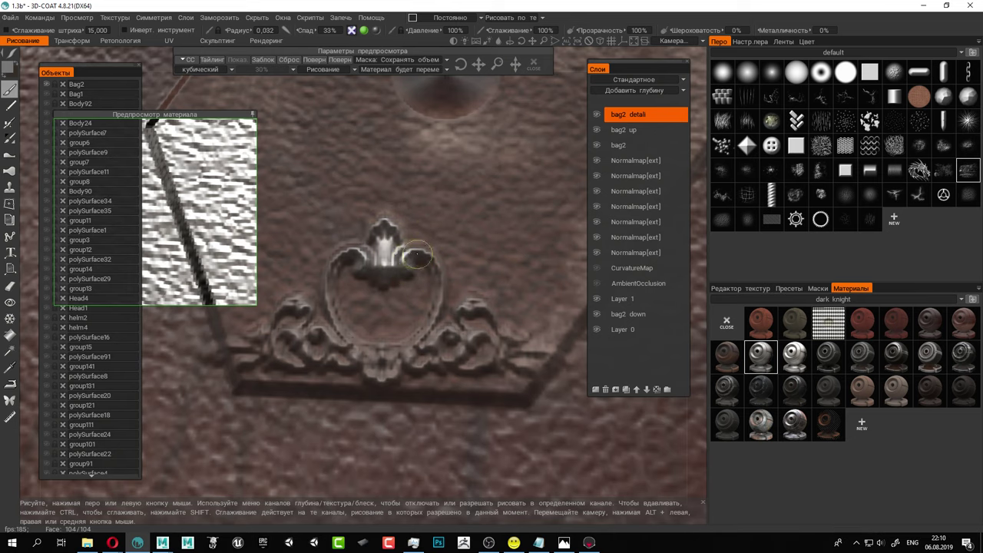
Paint the crest's outline and the scrolls on both sides of its base with the silver metal.
left_click_drag(433, 308, 432, 317)
mouse_move(450, 279)
left_mouse_down()
mouse_move(408, 351)
mouse_move(379, 376)
mouse_move(329, 290)
mouse_move(330, 260)
mouse_move(338, 334)
mouse_move(268, 358)
mouse_move(232, 336)
left_mouse_up()
left_click_drag(289, 307, 298, 303)
mouse_move(451, 327)
left_mouse_down()
mouse_move(432, 343)
mouse_move(476, 342)
mouse_move(440, 363)
left_mouse_up()
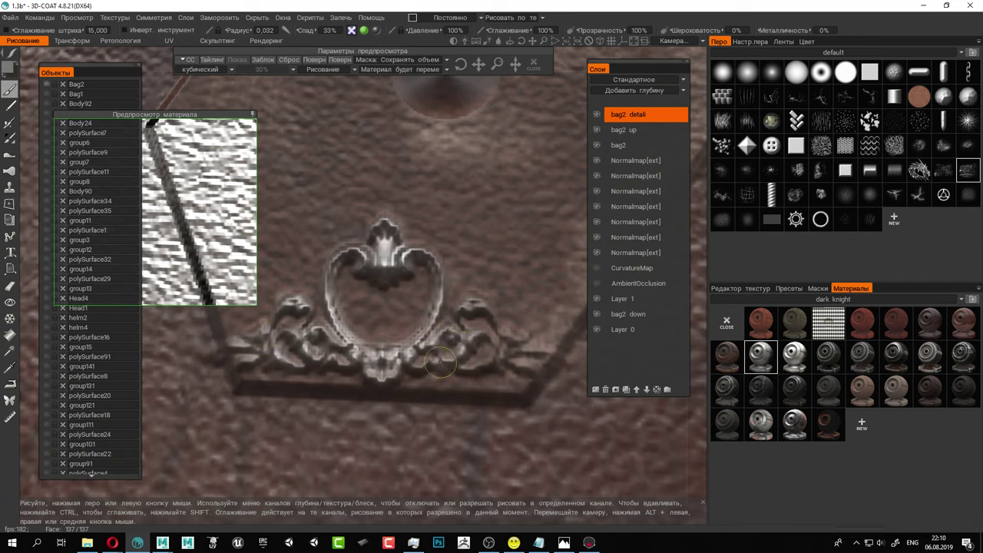
mouse_move(462, 323)
left_mouse_down()
mouse_move(531, 355)
mouse_move(510, 369)
mouse_move(476, 366)
left_mouse_up()
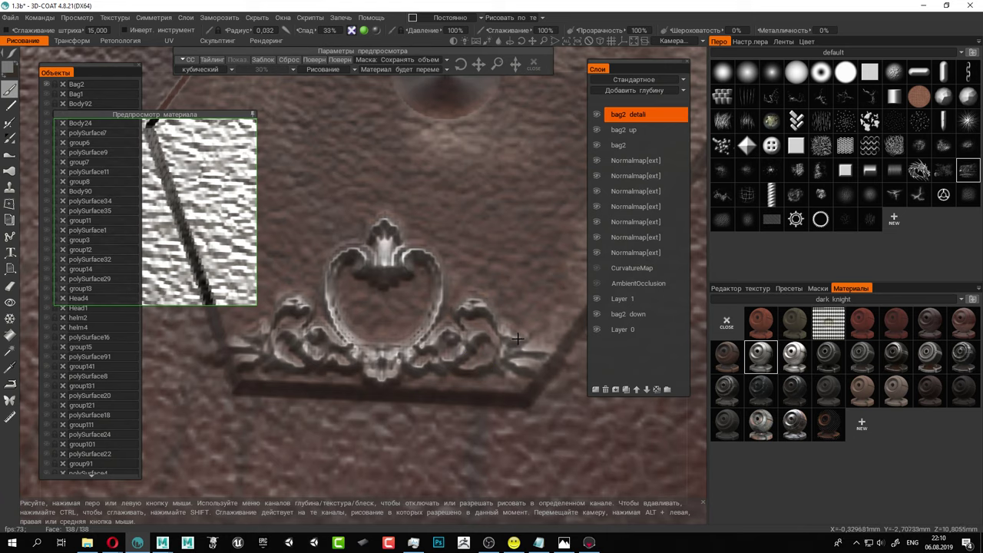
Paint over the petals of the flower ornament on the Bag2 flap with the silver metal, using a brush radius of 0.097.
right_click_drag(517, 339, 335, 298, "alt")
left_click_drag(428, 258, 464, 276, "alt")
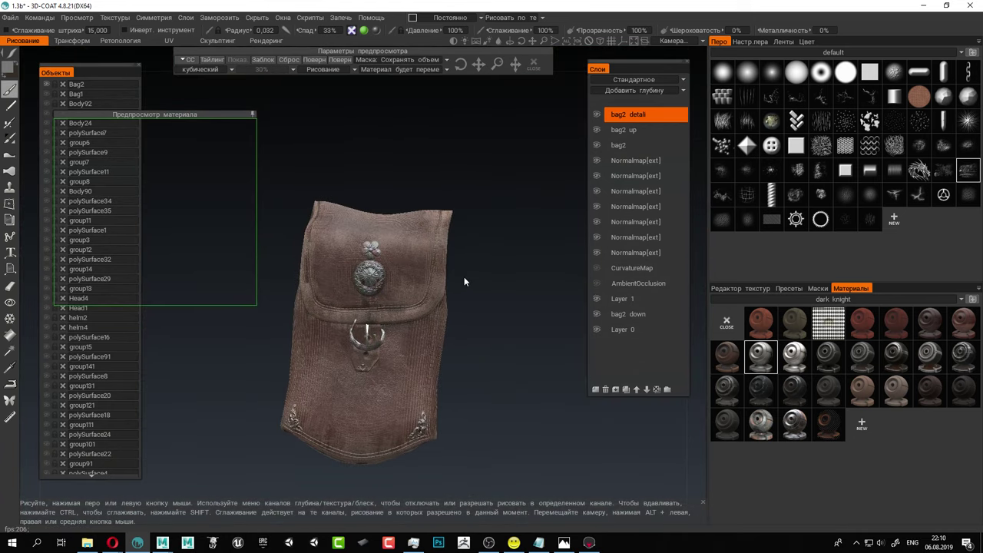
scroll(450, 223, "up", 8)
scroll(465, 204, "up", 10)
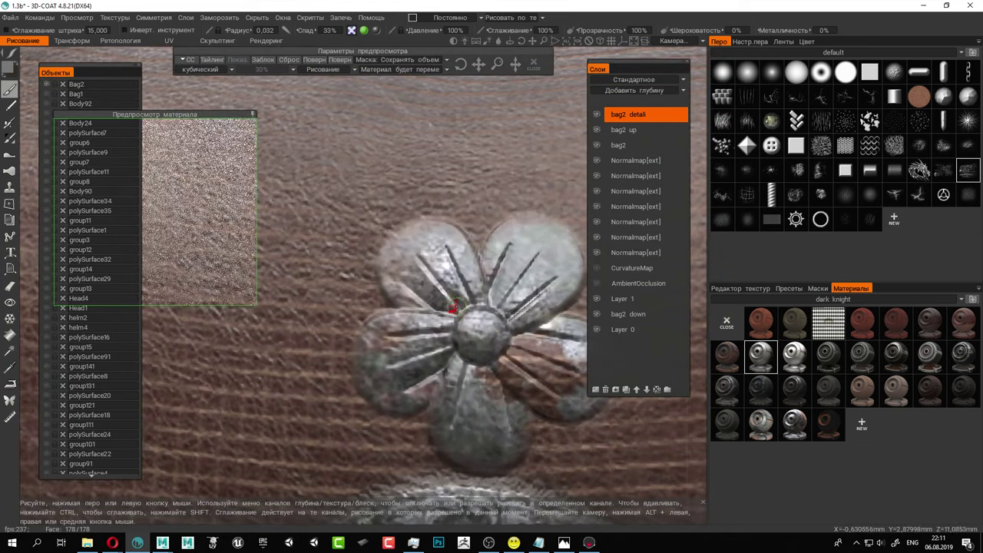
right_click_drag(481, 341, 501, 343)
mouse_move(499, 343)
left_mouse_down()
mouse_move(473, 347)
mouse_move(477, 407)
mouse_move(494, 398)
left_mouse_up()
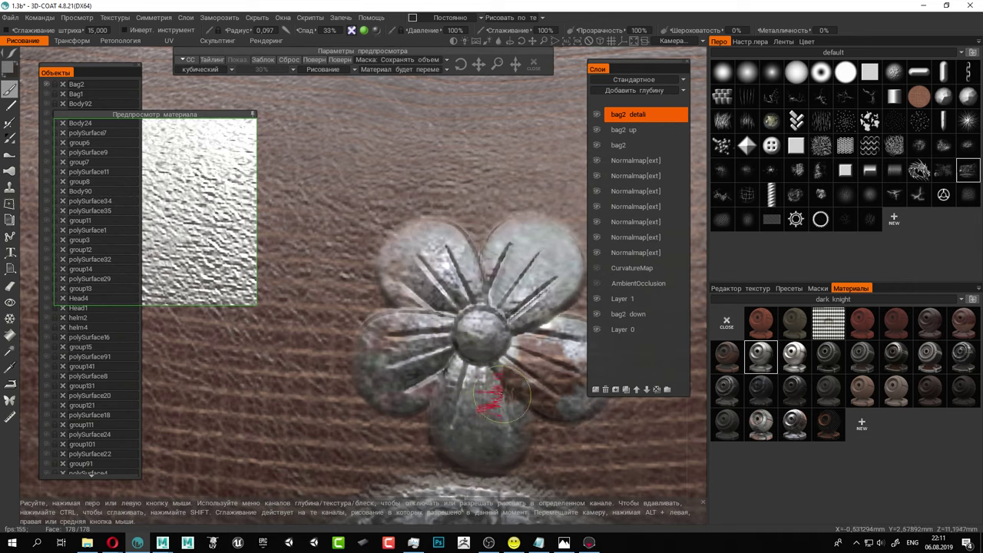
mouse_move(567, 350)
left_mouse_down()
mouse_move(547, 351)
mouse_move(553, 338)
left_mouse_up()
mouse_move(550, 269)
left_mouse_down()
mouse_move(545, 291)
mouse_move(537, 255)
mouse_move(505, 267)
mouse_move(543, 272)
mouse_move(518, 289)
left_mouse_up()
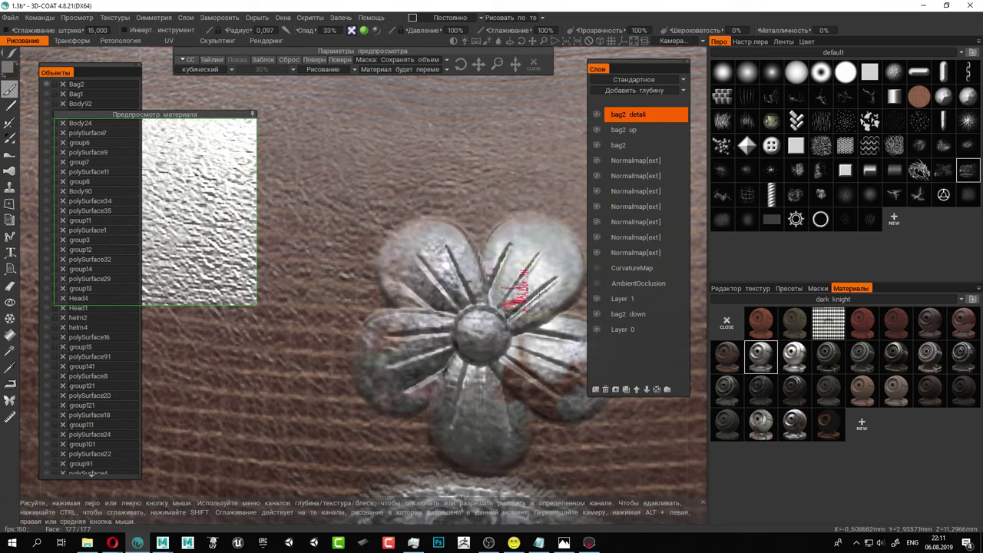
mouse_move(449, 256)
left_mouse_down()
mouse_move(462, 260)
mouse_move(401, 286)
mouse_move(379, 265)
mouse_move(395, 331)
mouse_move(382, 338)
mouse_move(406, 345)
mouse_move(427, 375)
mouse_move(474, 329)
mouse_move(458, 332)
mouse_move(465, 315)
mouse_move(440, 300)
mouse_move(455, 320)
mouse_move(413, 311)
mouse_move(440, 254)
left_mouse_up()
Paint the upper right corner of the Bag2 flap with a light brown leather material, using a brush radius of 0.383.
scroll(463, 340, "down", 10)
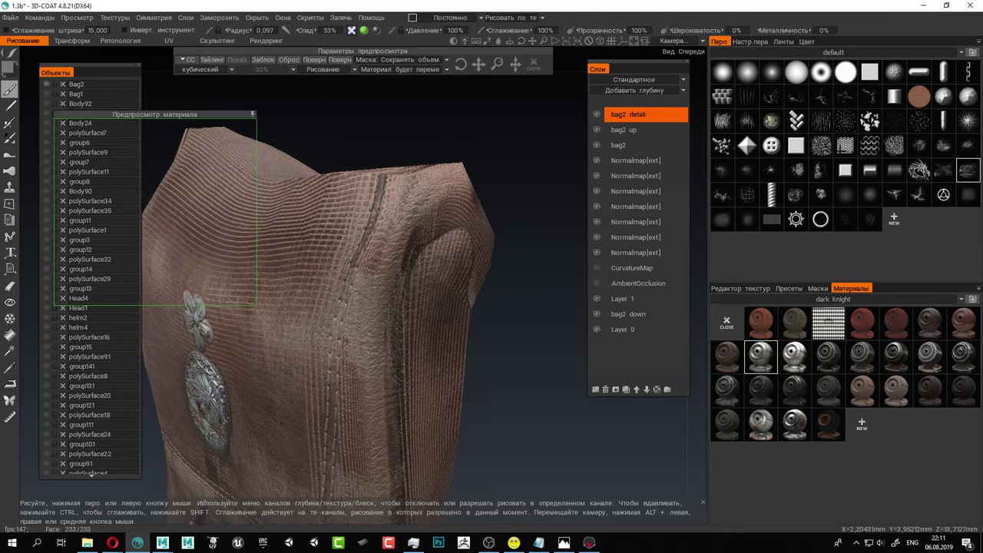
left_click(892, 393)
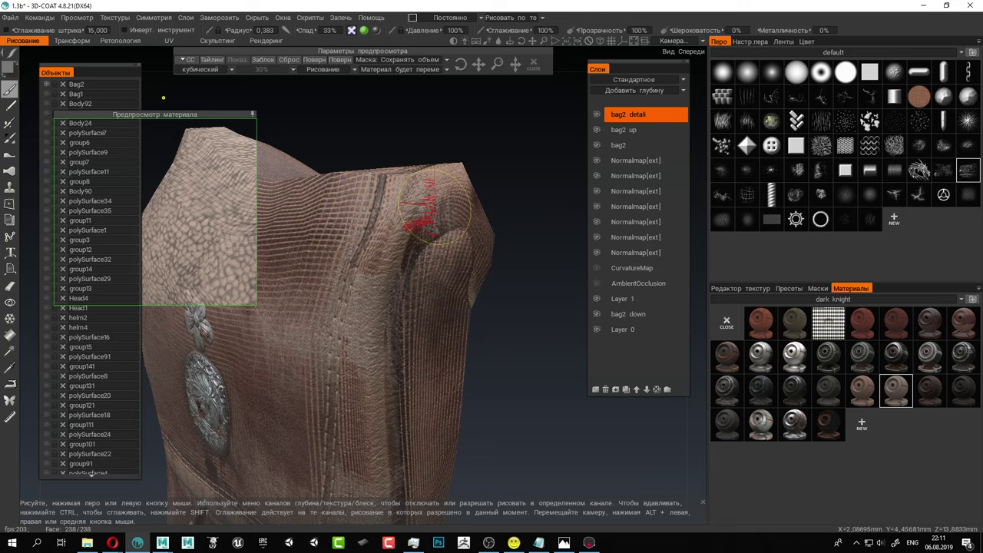
mouse_move(436, 212)
left_mouse_down()
mouse_move(421, 206)
mouse_move(438, 206)
left_mouse_up()
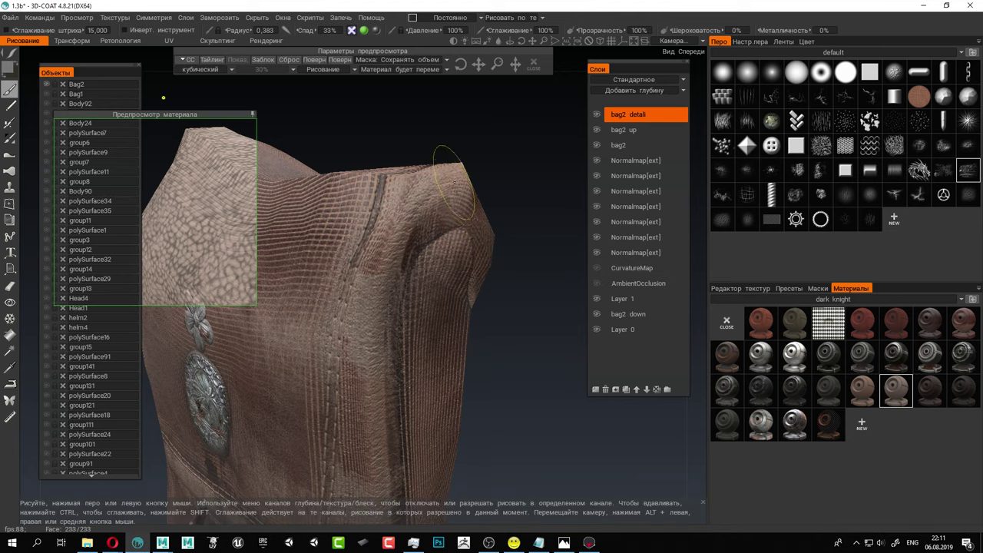
right_click_drag(410, 250, 389, 251)
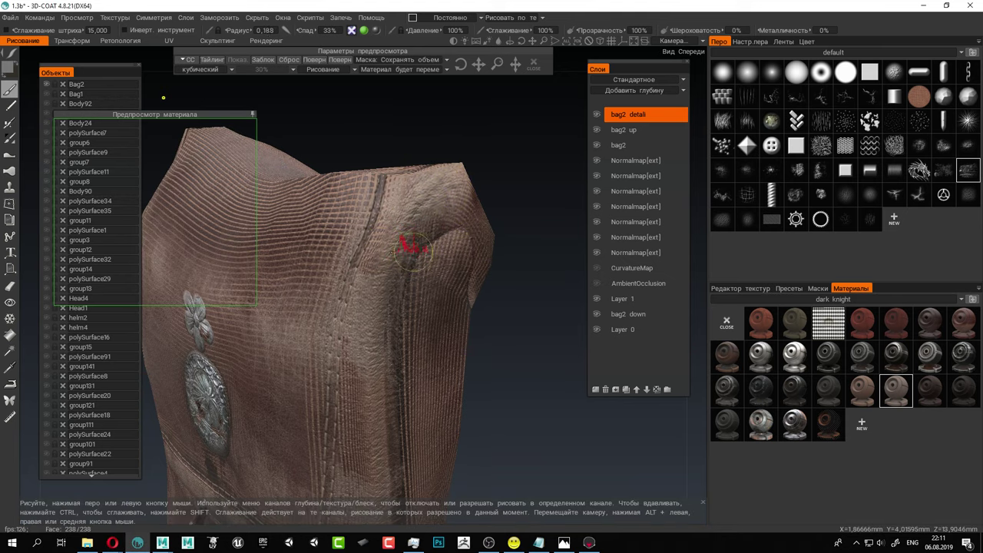
Paint the flap's right side and lower corner with the light brown leather, using a brush radius of 0.475.
left_click_drag(410, 252, 399, 190, "alt")
right_click_drag(431, 238, 368, 254, "alt")
left_click_drag(369, 254, 359, 278, "alt")
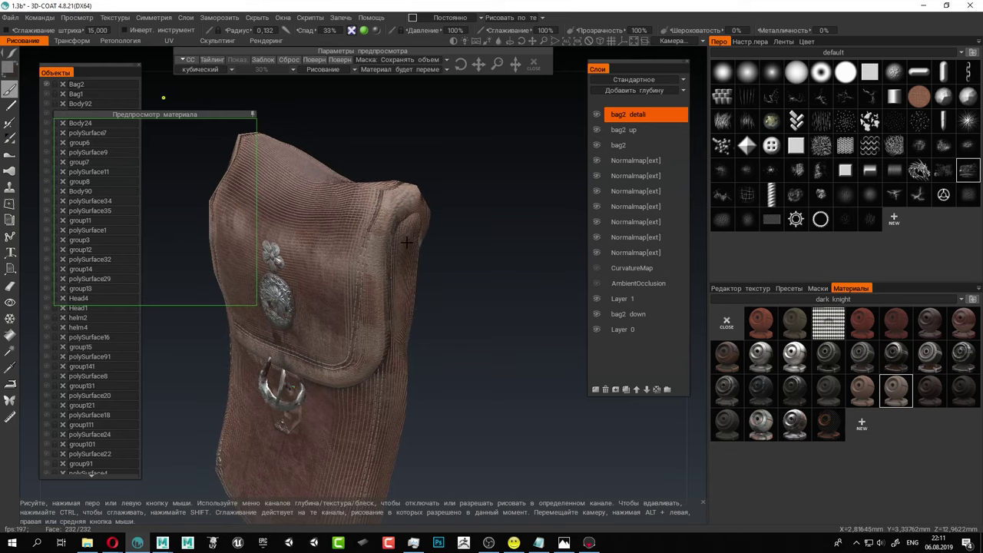
right_click_drag(359, 278, 420, 255, "alt")
right_click_drag(365, 332, 389, 335)
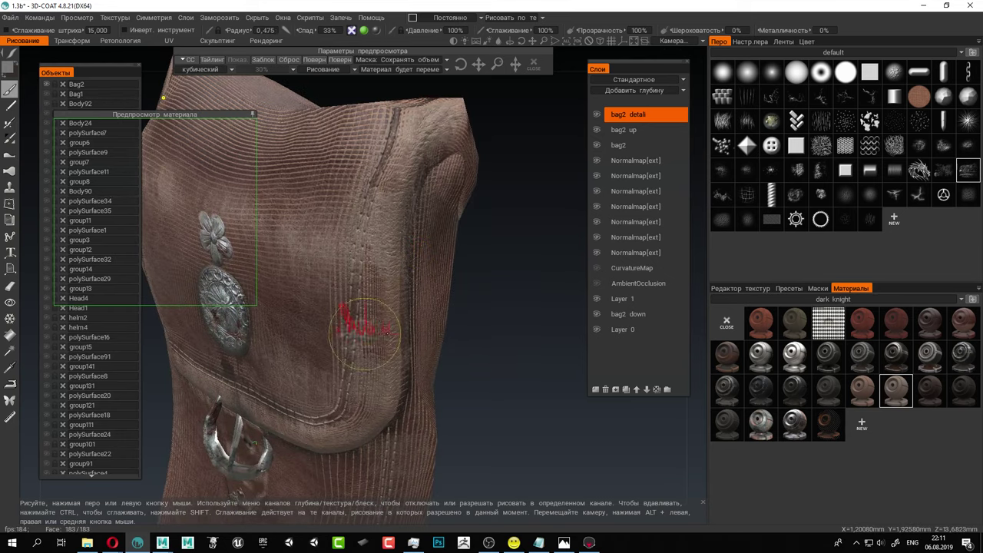
mouse_move(397, 347)
left_mouse_down()
mouse_move(374, 419)
mouse_move(377, 410)
left_mouse_up()
Examine the textured Bag2 from the front, the side and above.
right_click_drag(484, 346, 452, 371, "alt")
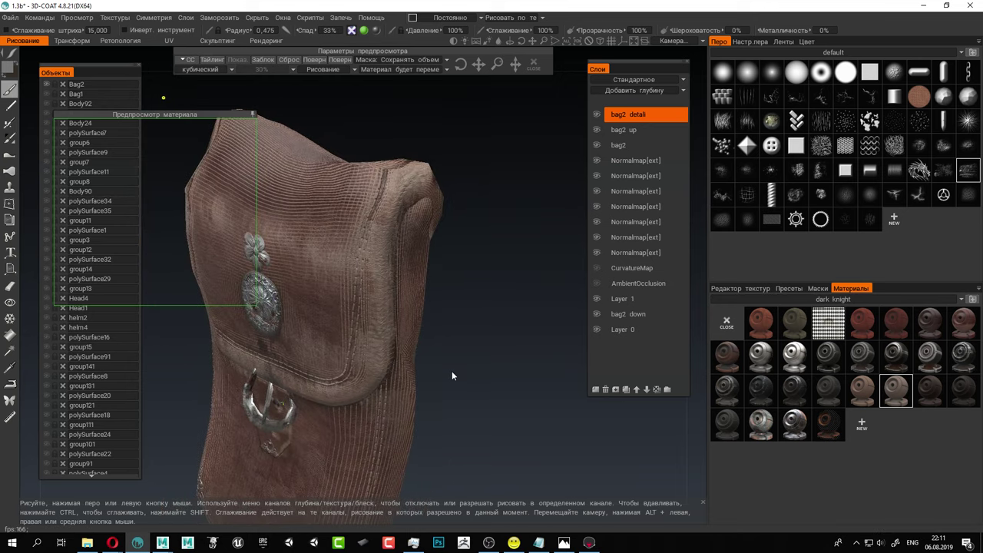
mouse_move(452, 371)
left_mouse_down("alt")
mouse_move(513, 330)
mouse_move(483, 291)
mouse_move(527, 329)
mouse_move(489, 338)
mouse_move(467, 294)
mouse_move(408, 297)
mouse_move(369, 326)
left_mouse_up("alt")
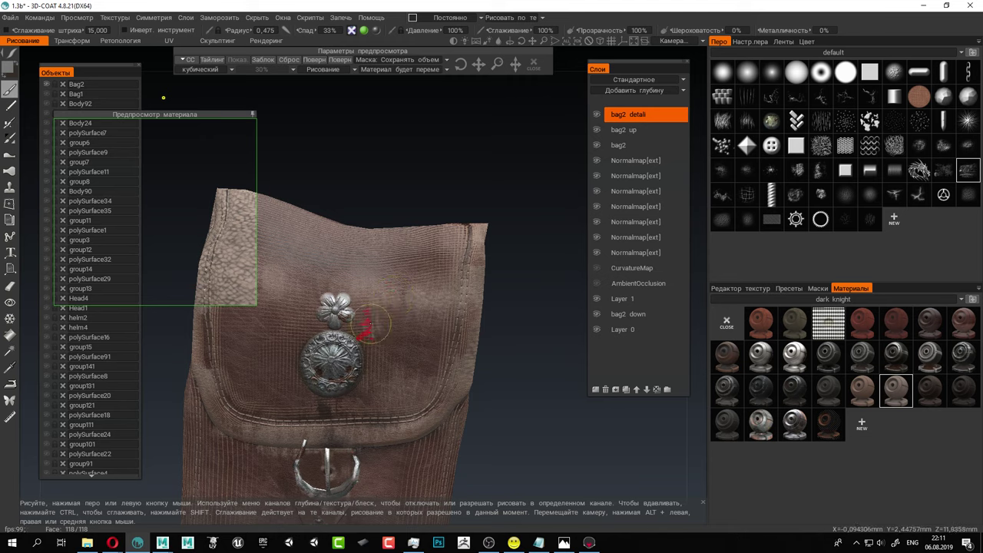
mouse_move(524, 372)
right_mouse_down("alt")
mouse_move(509, 386)
mouse_move(494, 383)
right_mouse_up("alt")
middle_click_drag(494, 377, 505, 320, "alt")
mouse_move(504, 324)
left_mouse_down("alt")
mouse_move(524, 305)
mouse_move(565, 306)
mouse_move(470, 339)
mouse_move(367, 275)
mouse_move(367, 319)
mouse_move(378, 327)
left_mouse_up("alt")
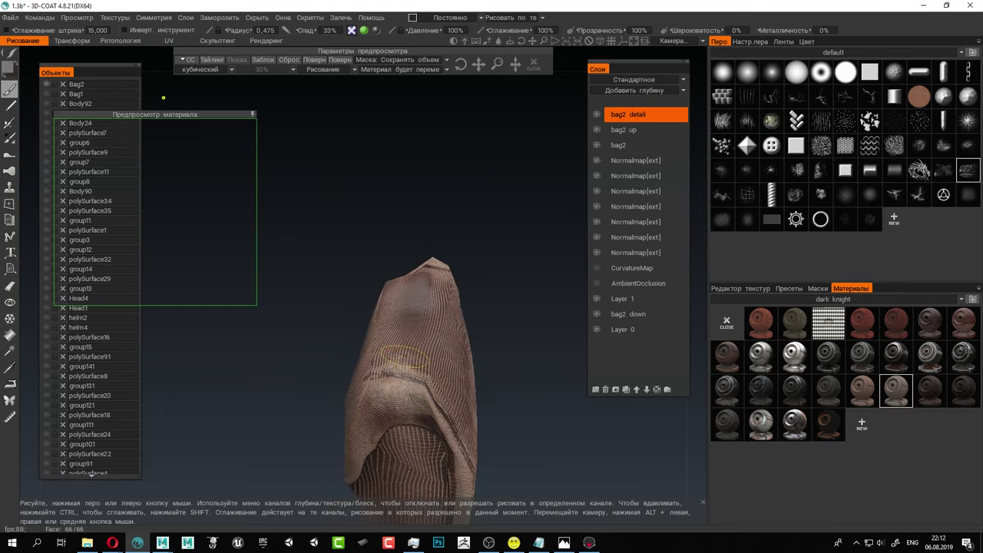
mouse_move(421, 361)
left_mouse_down("alt")
mouse_move(411, 377)
mouse_move(423, 340)
left_mouse_up("alt")
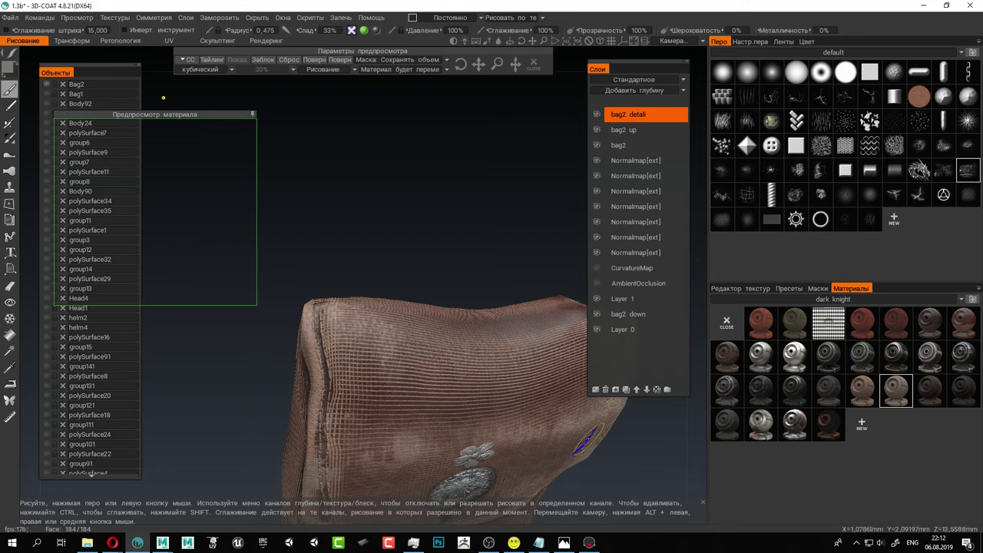
left_click_drag(555, 421, 462, 298, "alt")
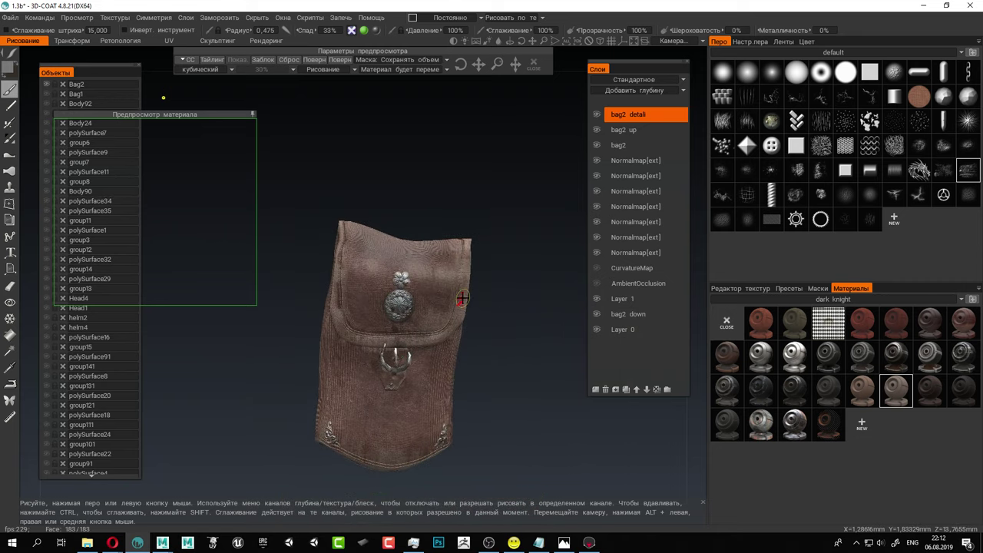
Show Bag1 and Body92, hide Bag2, then shrink the material preview and move it off the object list.
left_click(47, 93)
left_click(45, 102)
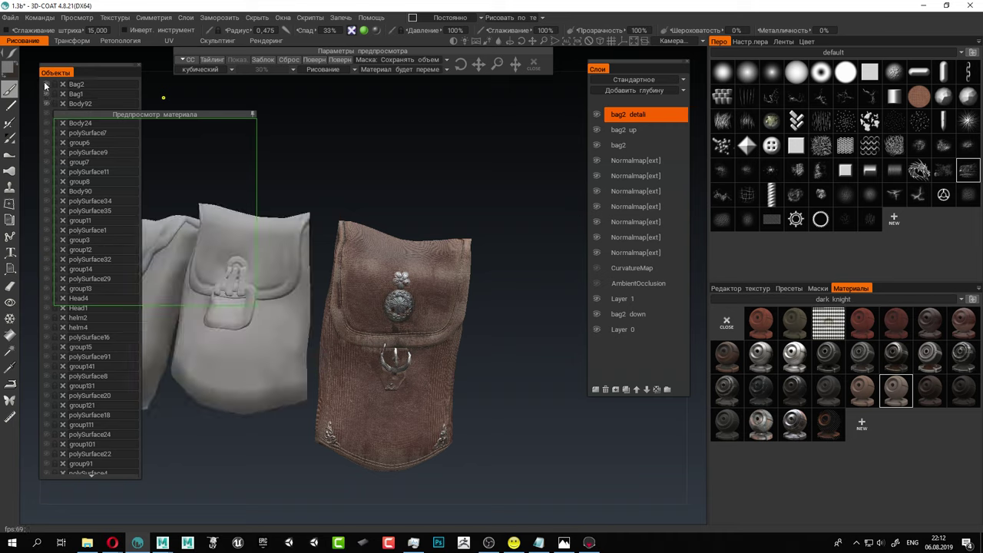
left_click(46, 83)
left_click_drag(445, 338, 489, 341, "alt")
left_click_drag(395, 334, 463, 345, "alt")
right_click_drag(463, 345, 400, 318, "alt")
middle_click_drag(399, 319, 445, 297, "alt")
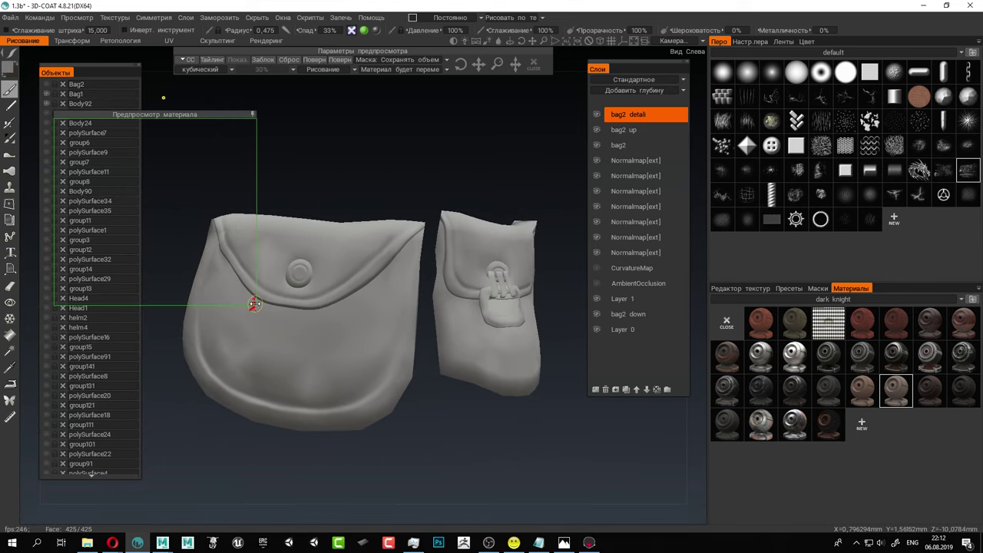
left_click_drag(256, 304, 196, 227)
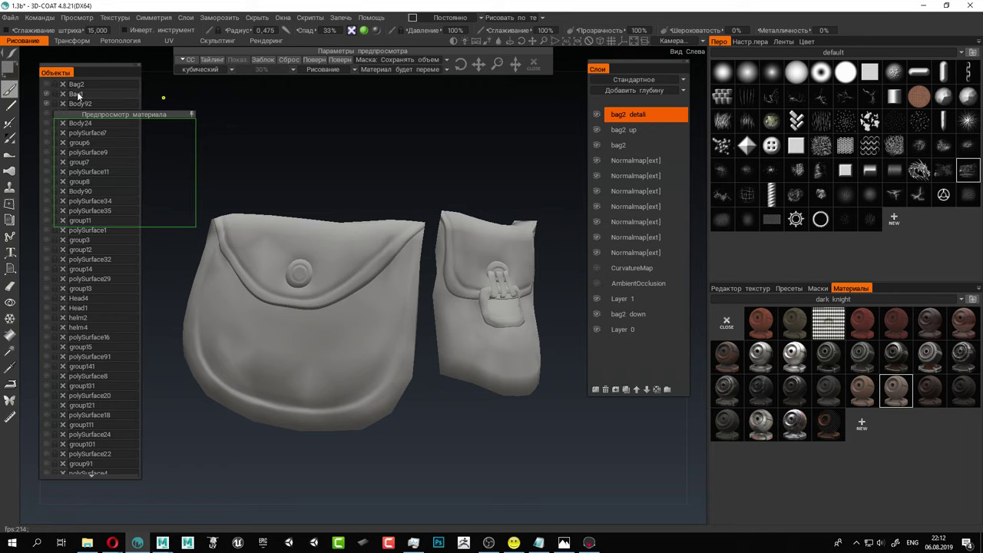
left_click_drag(104, 114, 306, 92)
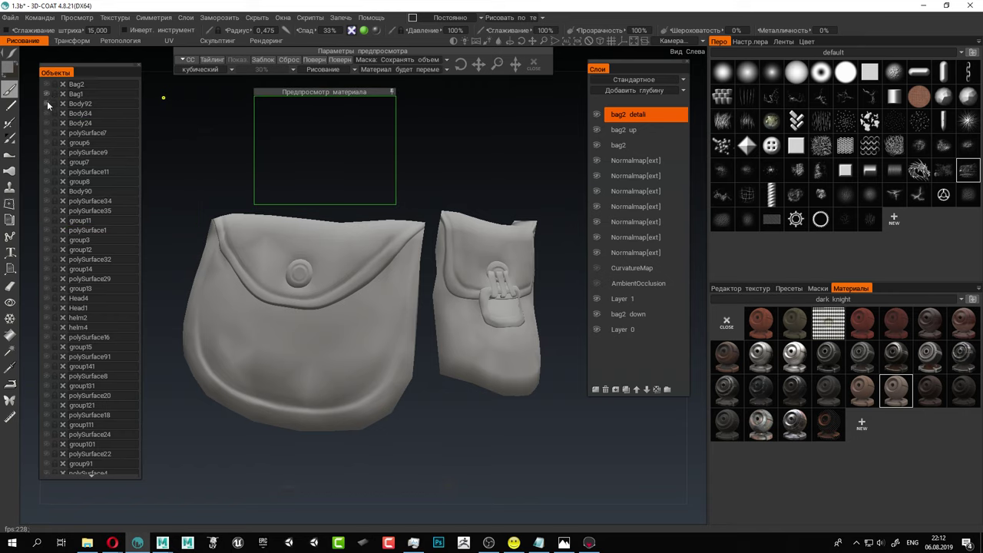
Add a new paint layer above bag2 detali and name it bag1.
left_click(595, 390)
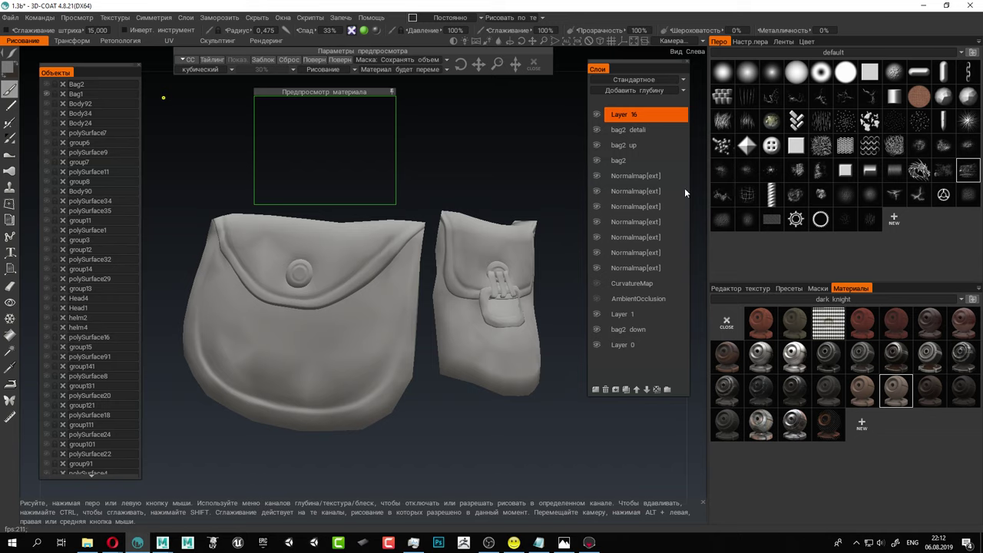
double_click(626, 114)
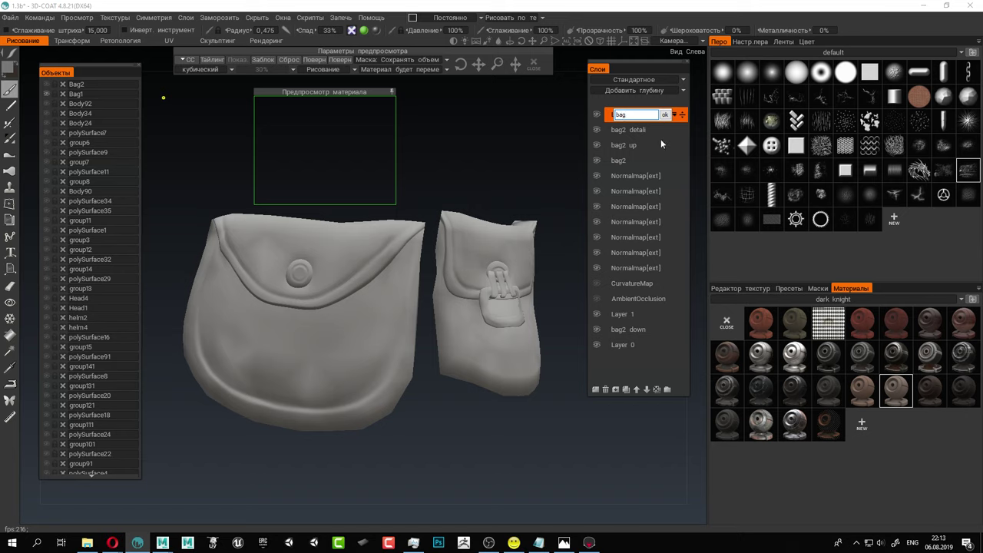
left_click(664, 115)
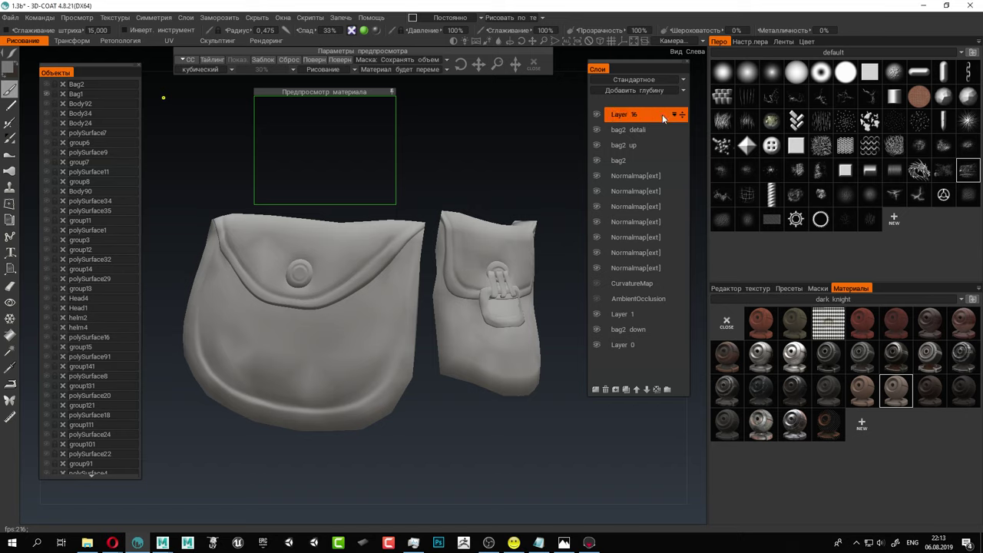
left_click(646, 237)
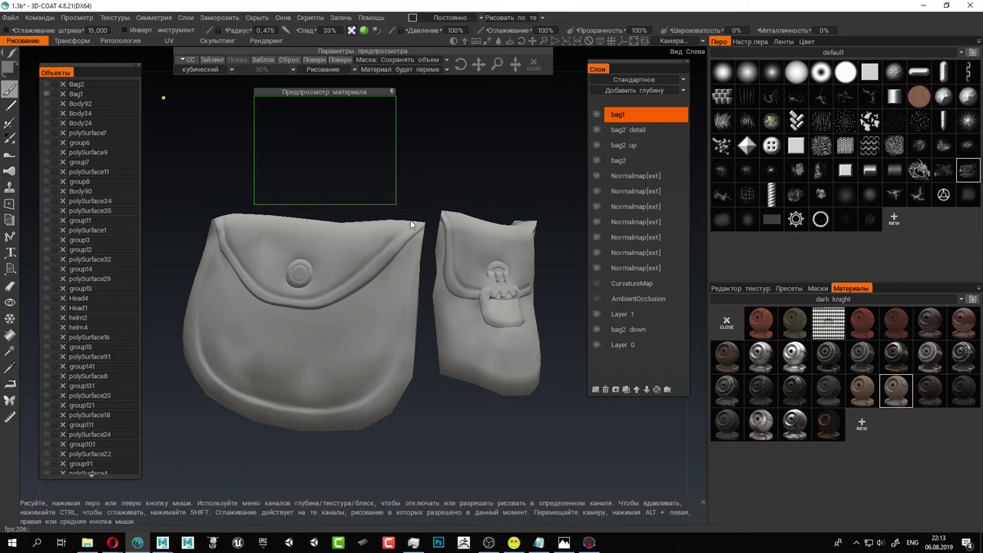
Switch the brush set to ornaments2 and choose a small triangular scroll ornament as the brush for Bag1.
left_click_drag(534, 194, 464, 185, "alt")
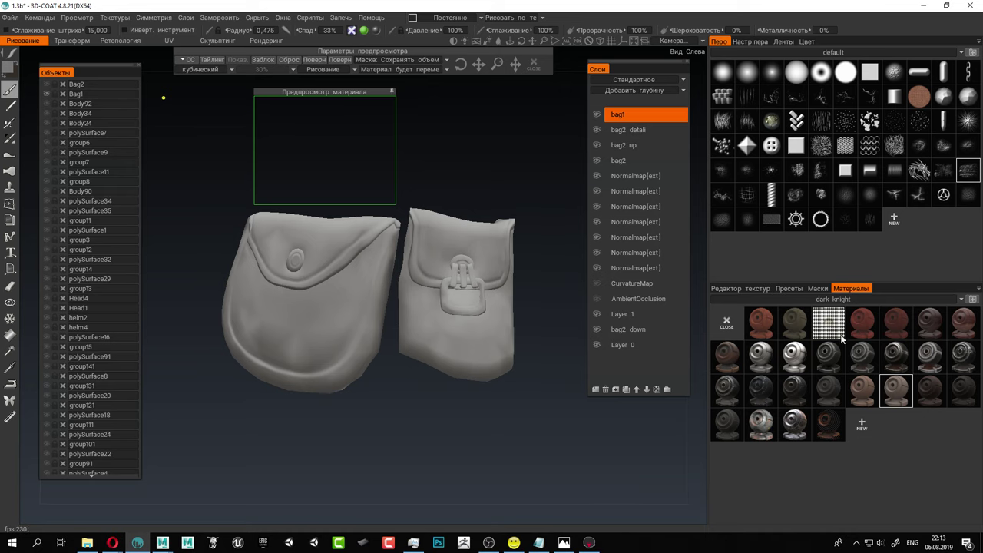
mouse_move(823, 93)
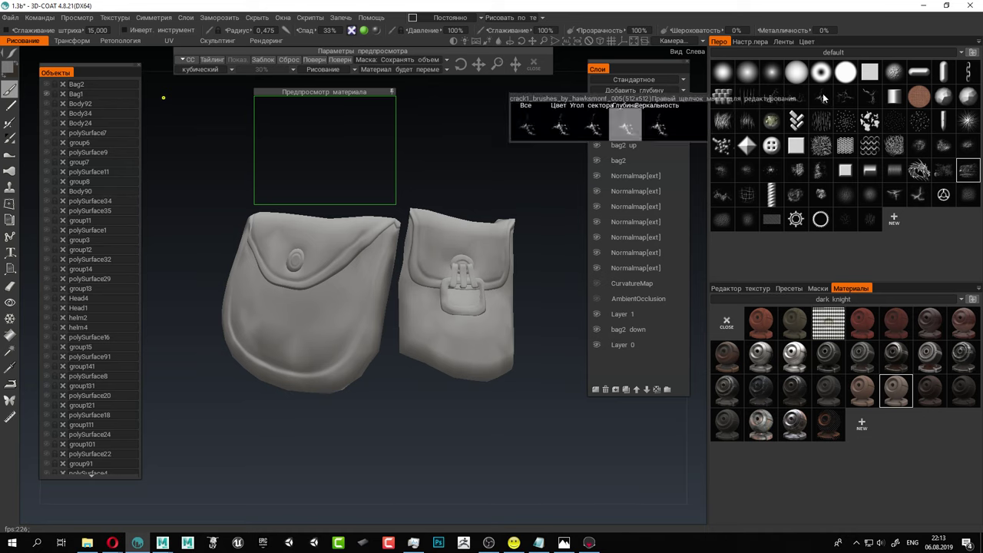
left_click(828, 51)
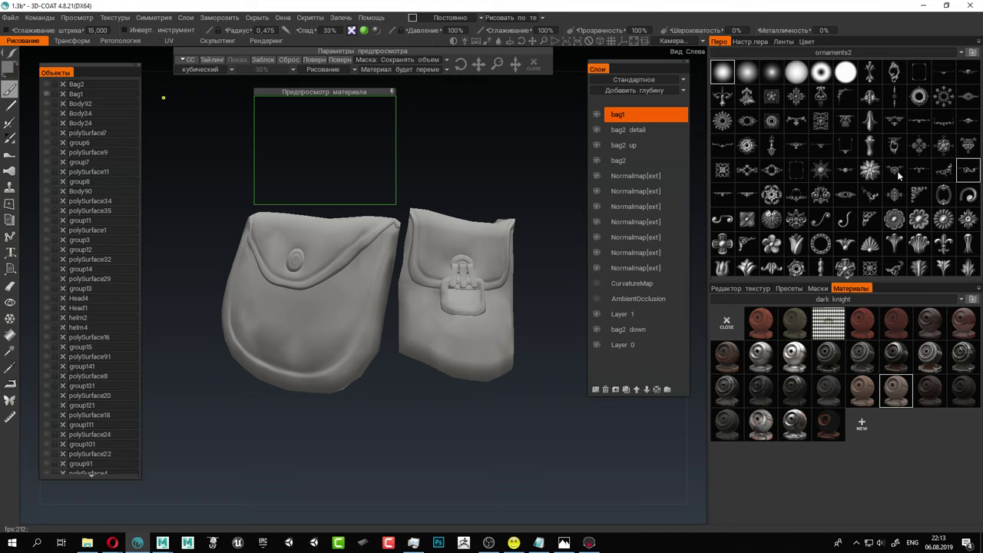
mouse_move(891, 165)
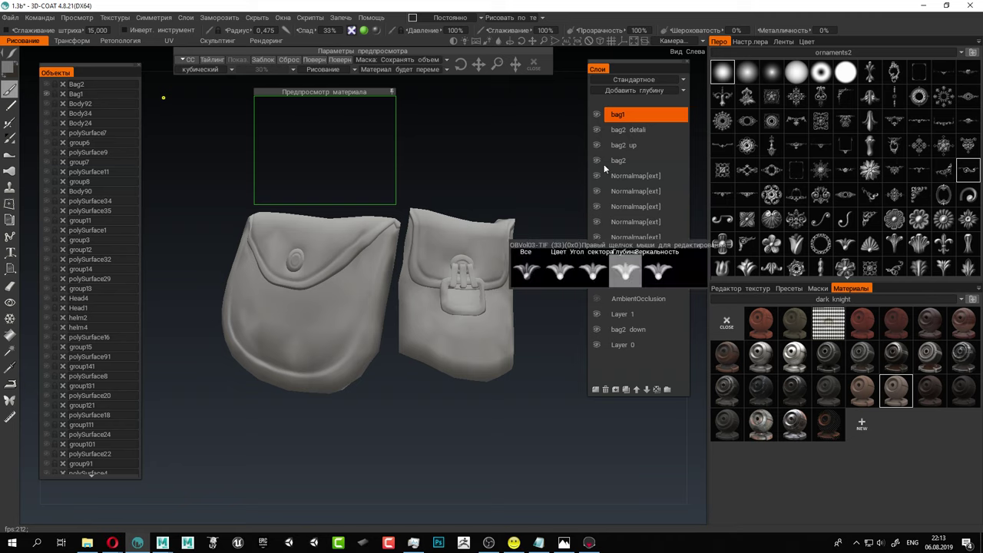
left_click(895, 169)
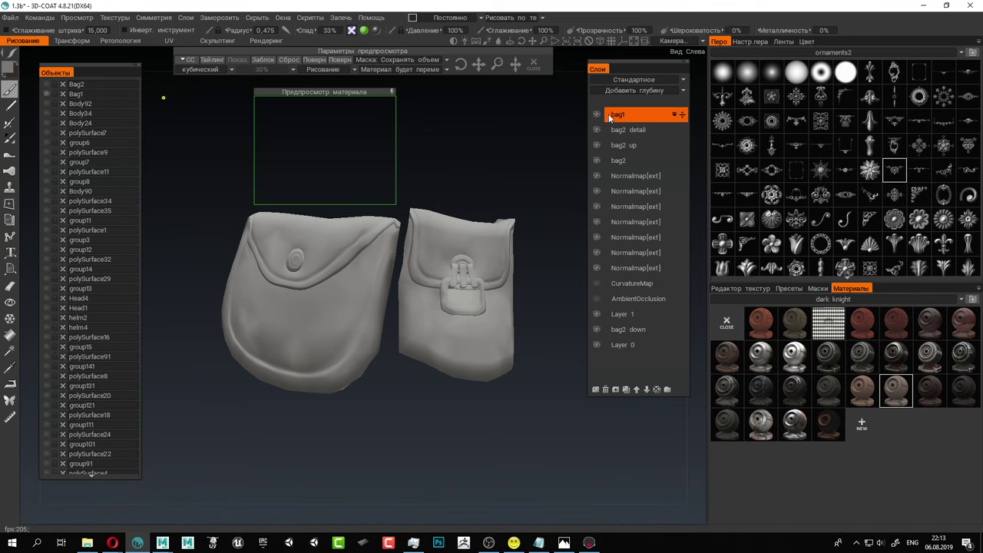
Choose the Leather_3 material for Bag1 and place the material preview over the flap of the wider bag.
mouse_move(510, 384)
left_mouse_down()
mouse_move(488, 385)
mouse_move(506, 386)
left_mouse_up()
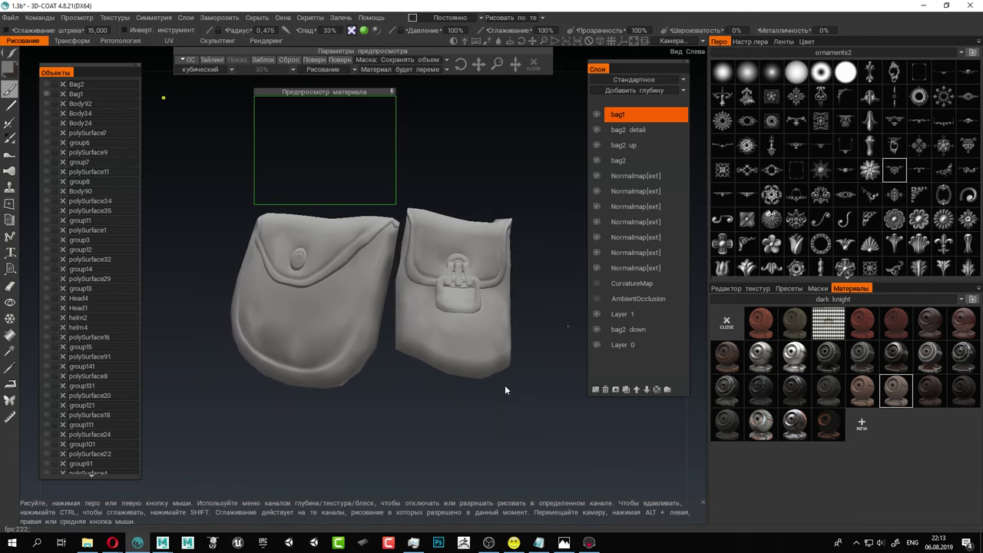
right_click_drag(505, 387, 492, 282, "alt")
middle_click_drag(491, 281, 481, 313, "alt")
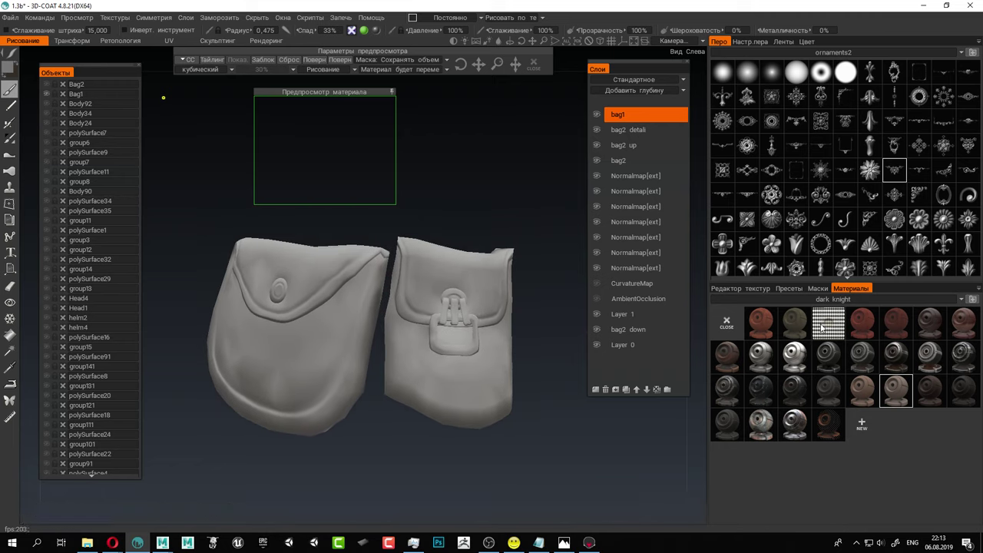
mouse_move(970, 327)
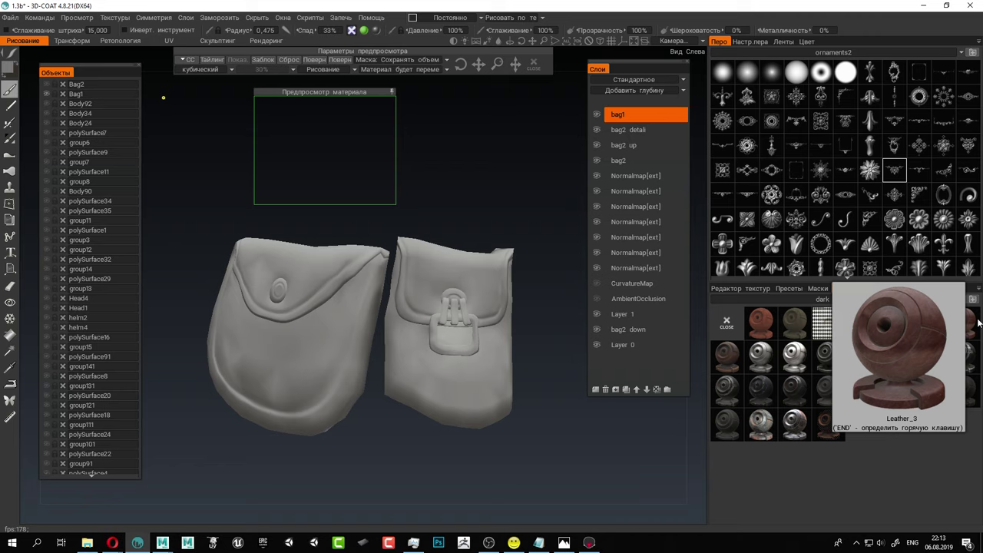
left_click_drag(337, 93, 329, 255)
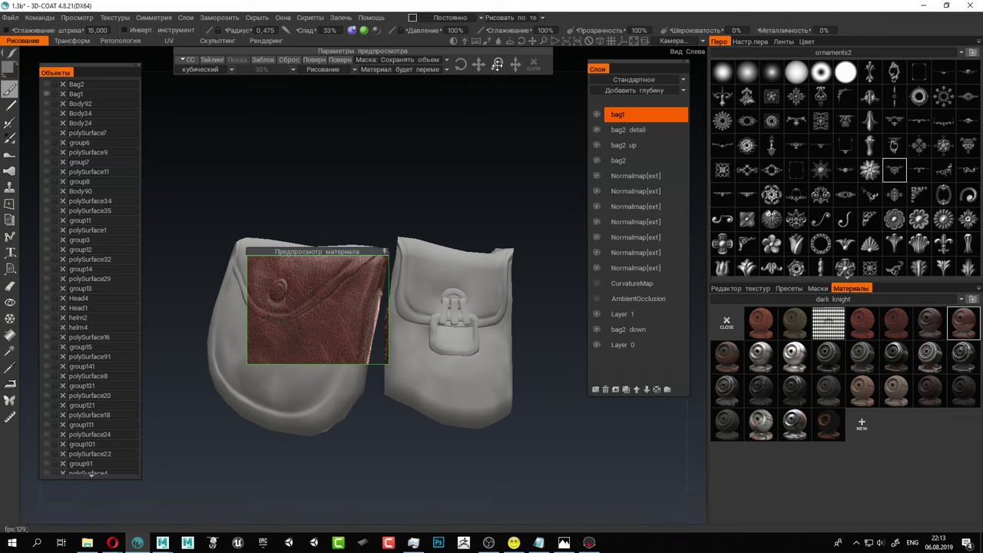
Adjust the scale of the Leather_3 texture on the bags and set the brush depth to 943%.
left_click_drag(498, 65, 515, 66)
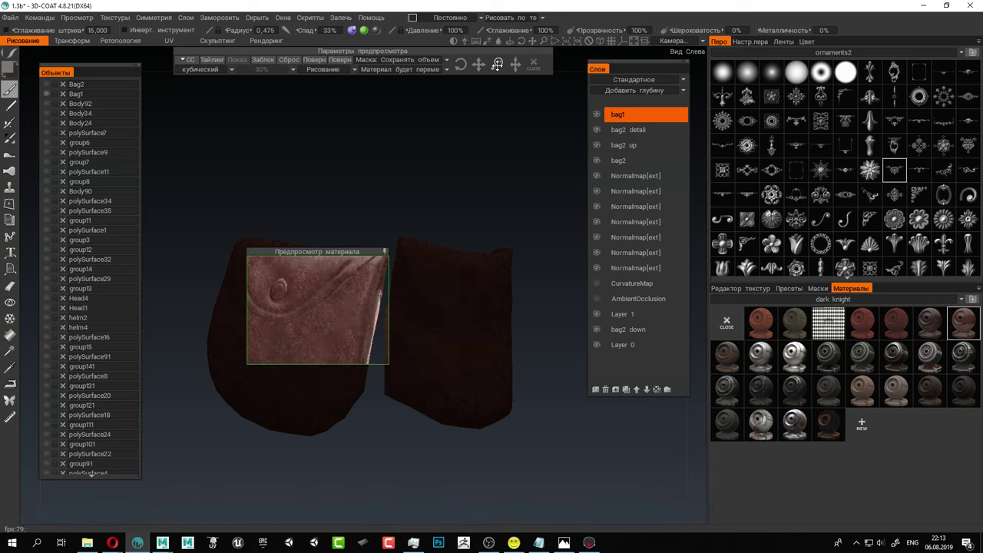
middle_click_drag(381, 214, 404, 209, "alt")
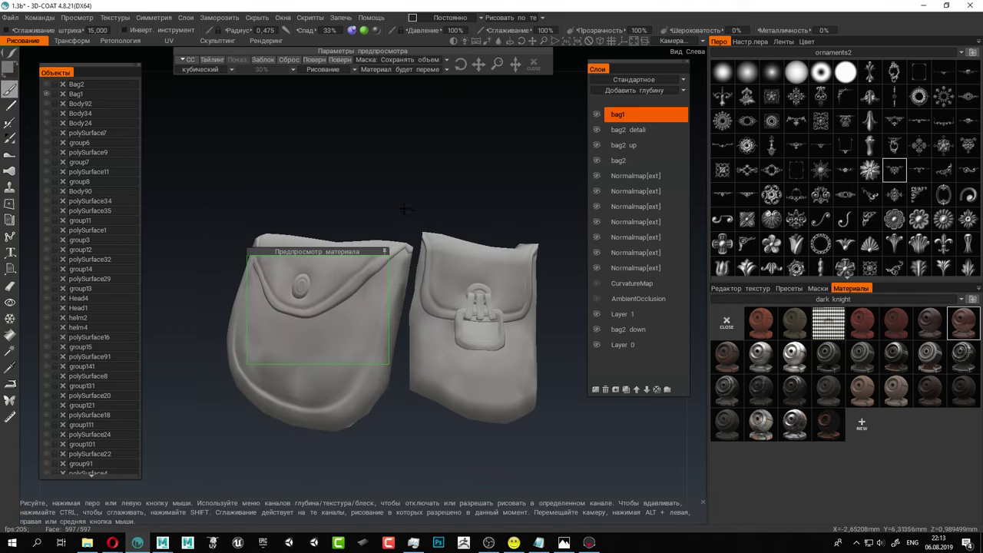
scroll(403, 208, "up", 5)
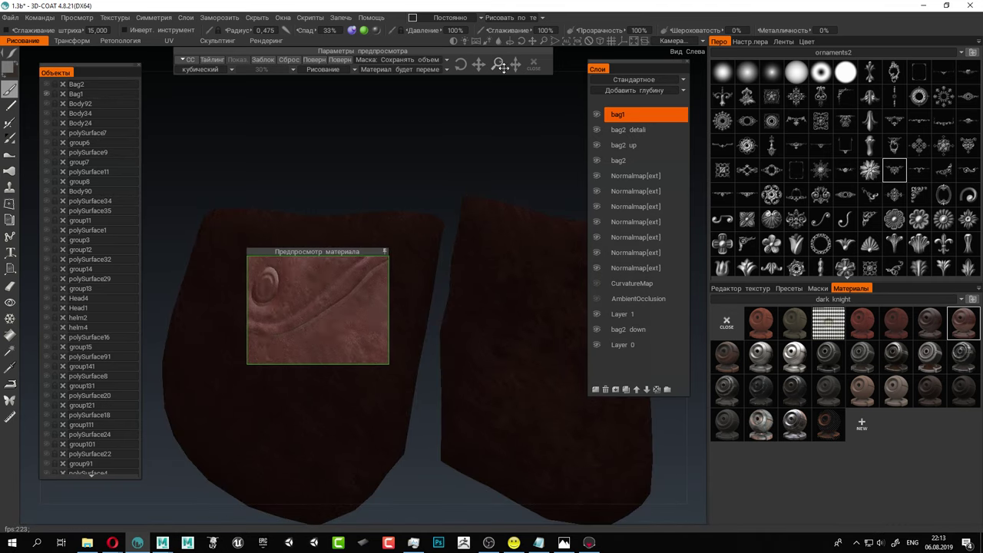
left_click_drag(500, 66, 498, 65)
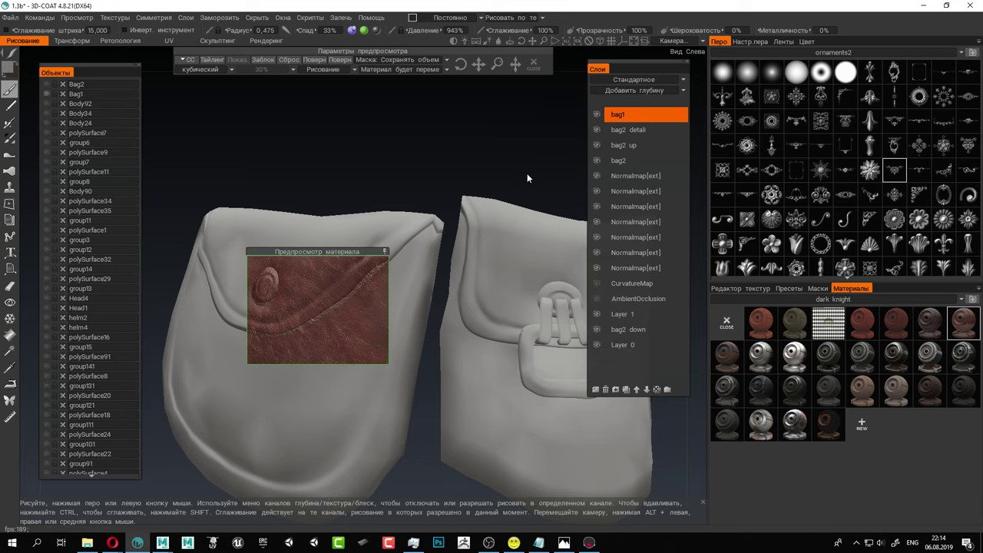
left_click_drag(527, 177, 381, 85)
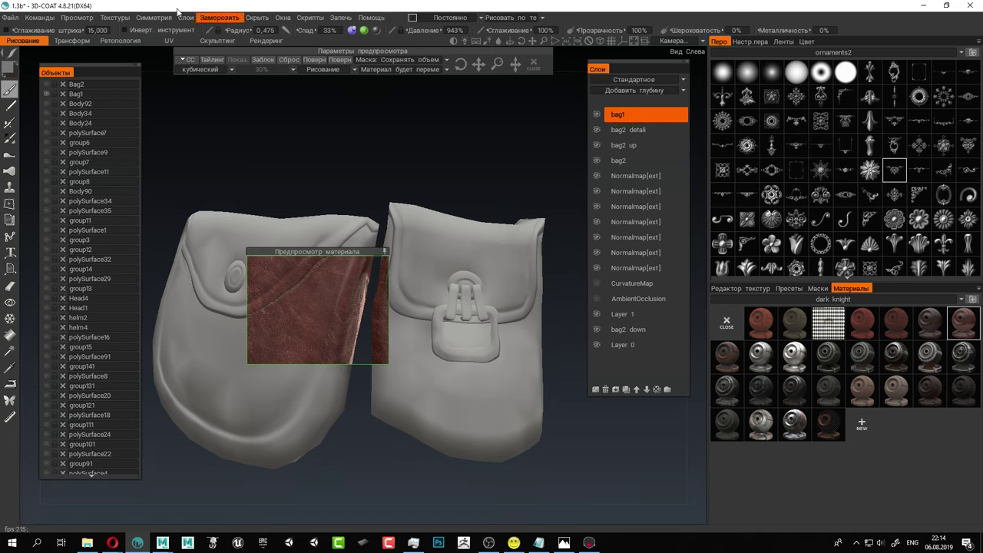
Save the scene and fill the entire bag1 layer with the Leather_3 material.
left_click(10, 17)
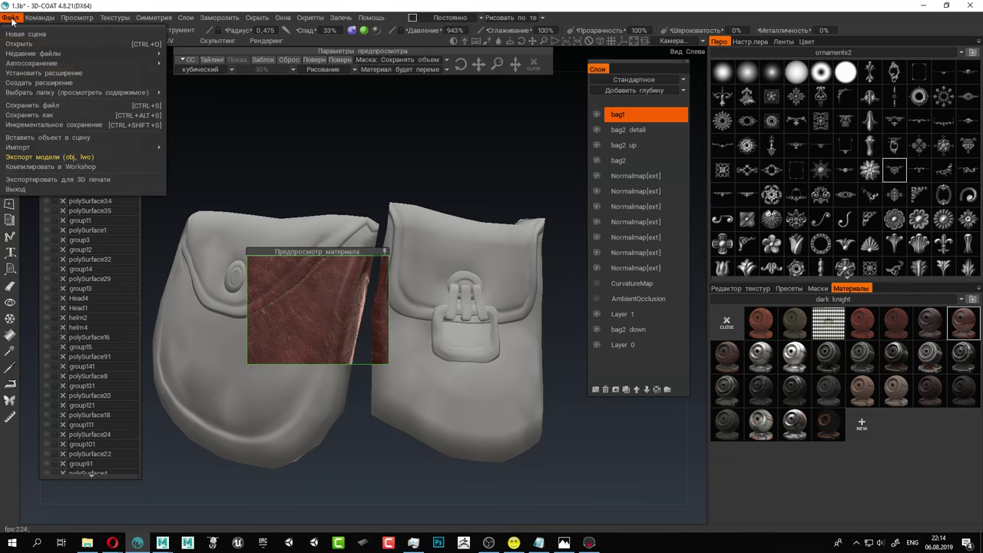
left_click(35, 105)
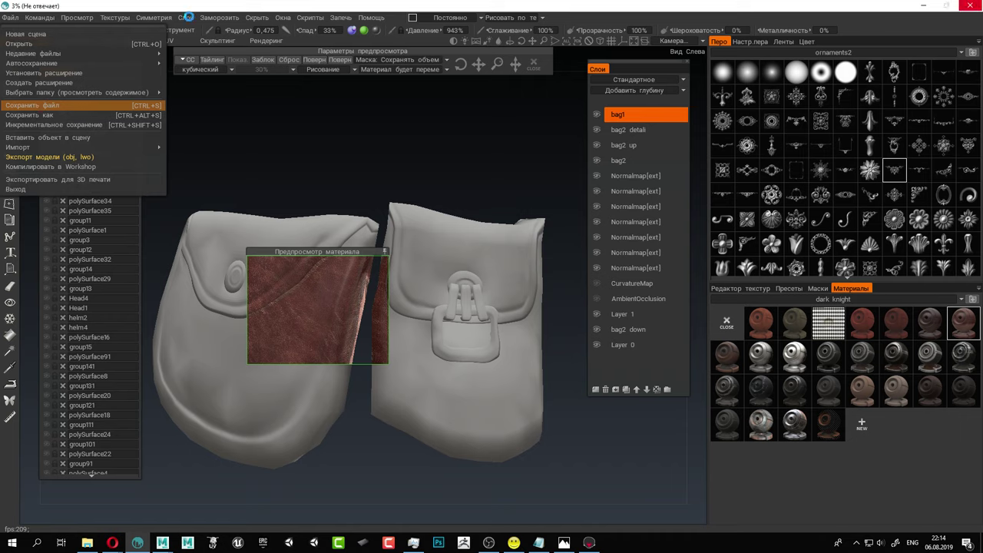
left_click(187, 16)
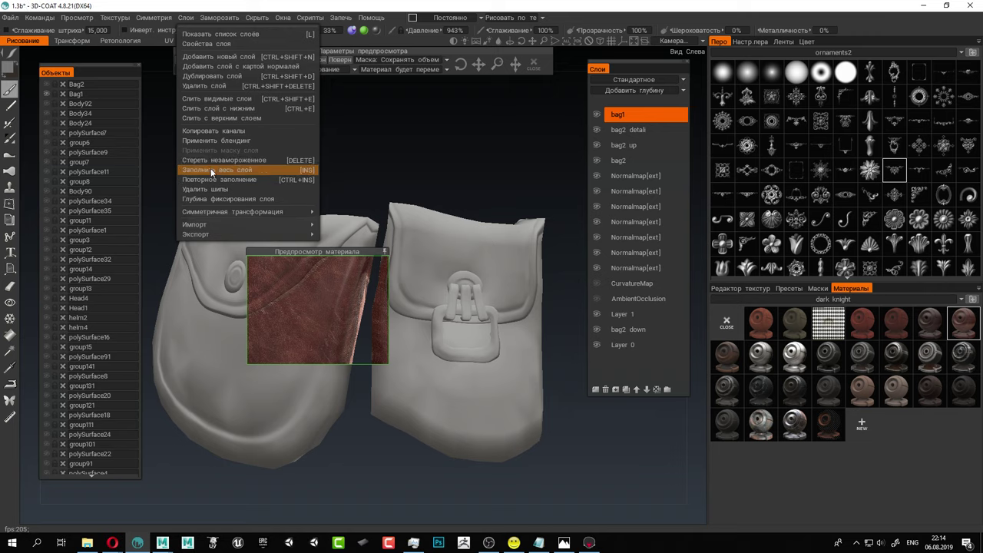
left_click(212, 172)
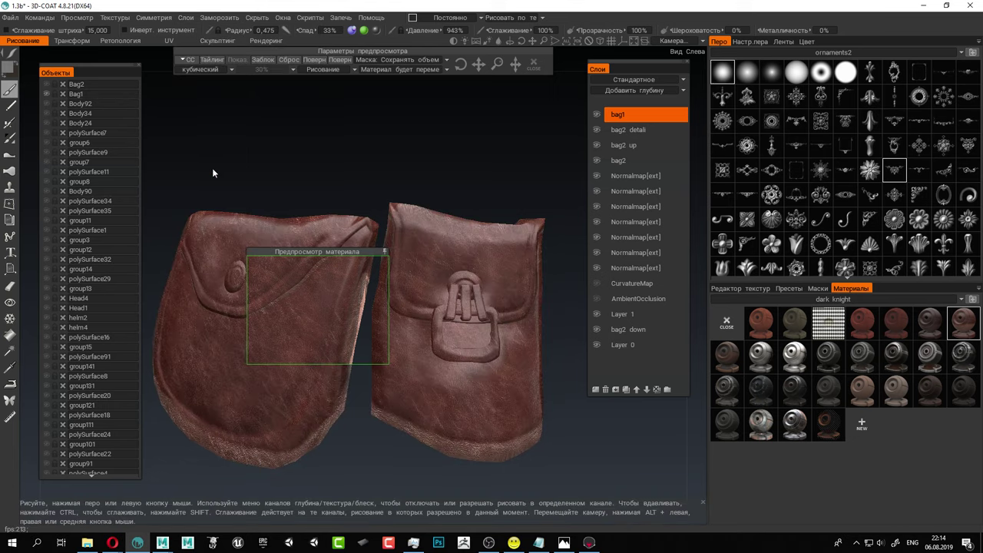
Try two scratched metal materials in the preview over the narrower bag's clasp, rescaling the texture and lowering the depth to 18%.
middle_click_drag(537, 186, 421, 166, "alt")
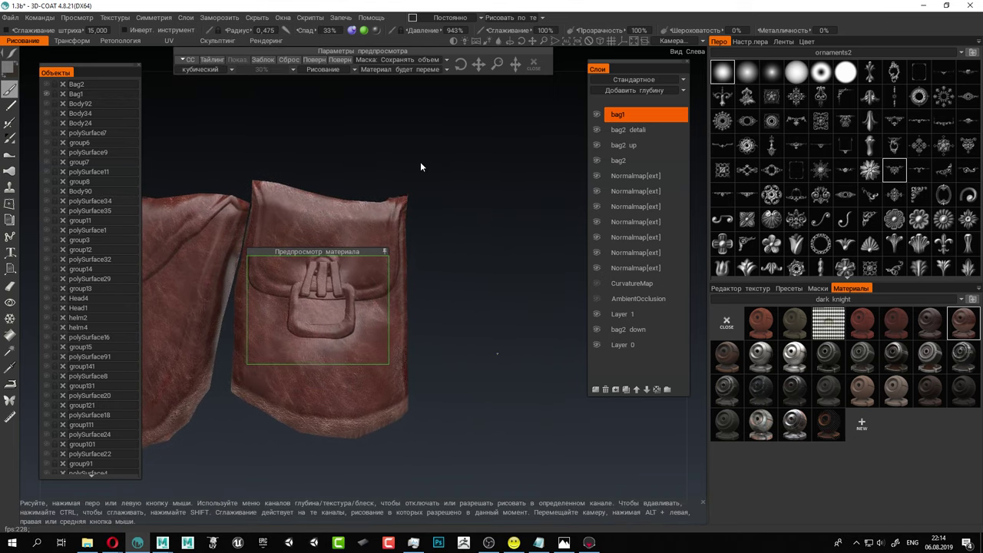
right_click_drag(395, 161, 446, 192, "alt")
scroll(446, 192, "down", 6)
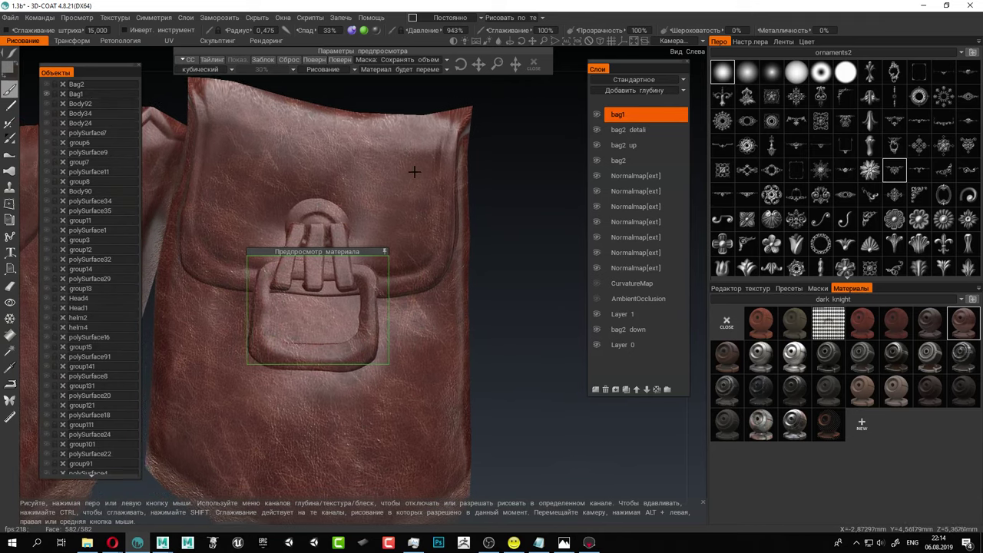
left_click(635, 237)
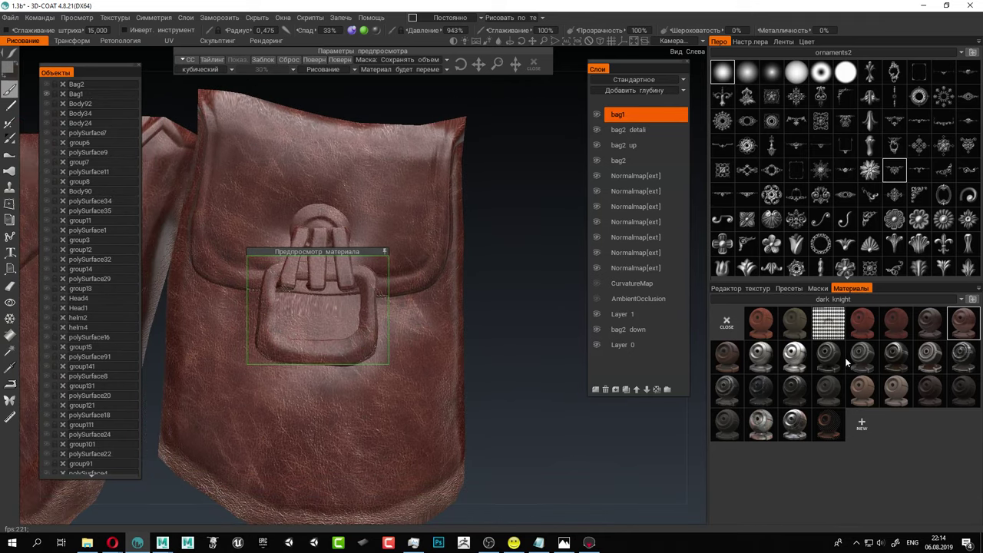
mouse_move(785, 352)
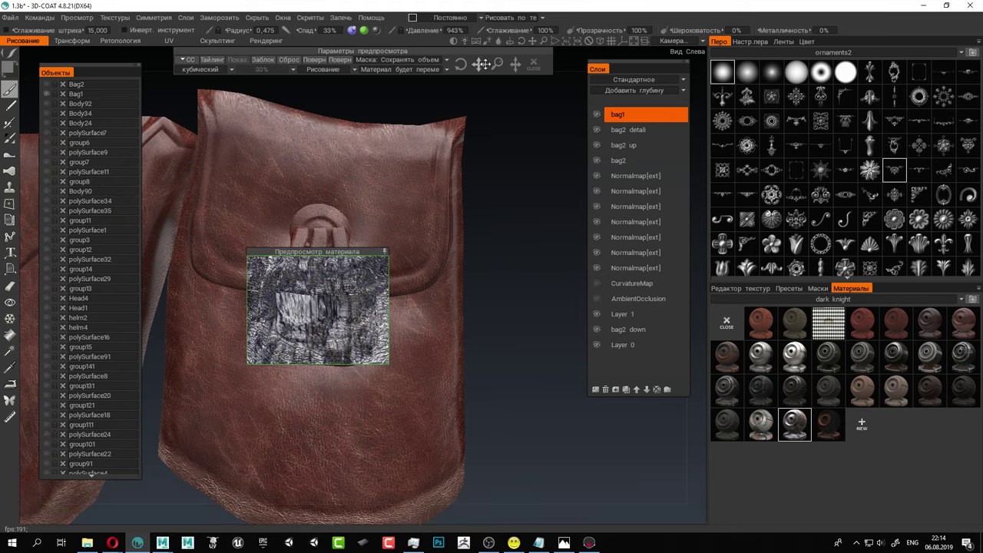
left_click_drag(499, 66, 478, 68)
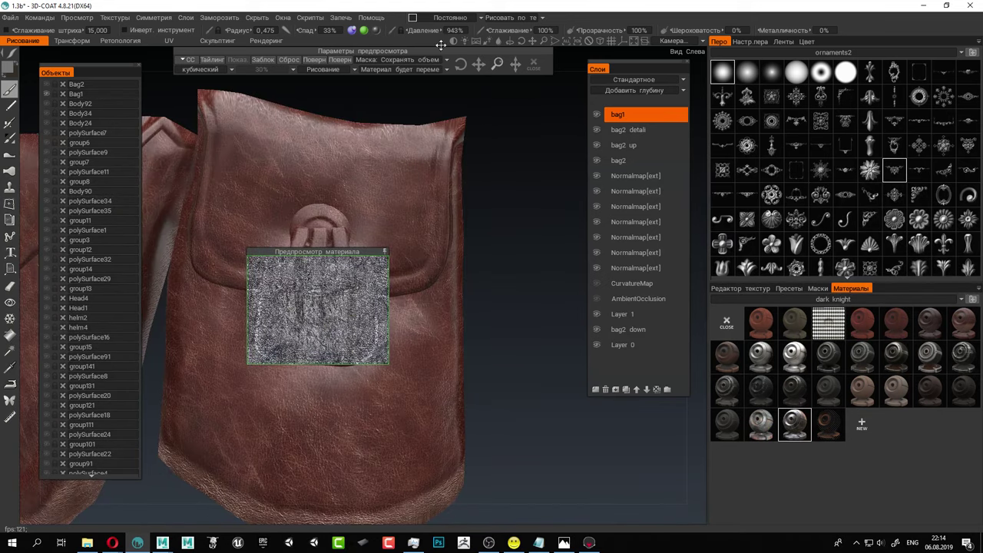
left_click_drag(424, 30, 388, 29)
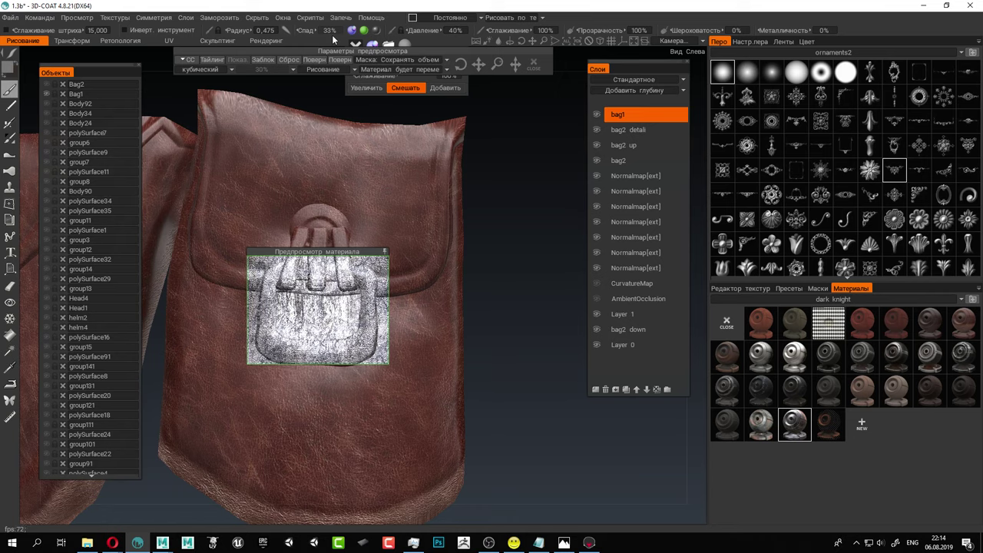
right_click_drag(369, 211, 392, 258, "alt")
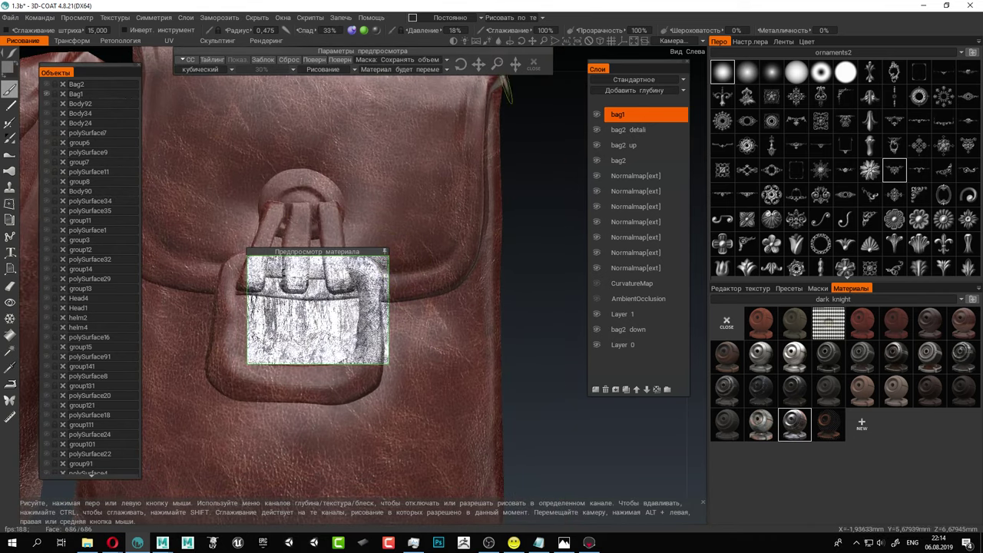
mouse_move(497, 65)
left_mouse_down()
mouse_move(508, 74)
mouse_move(502, 65)
mouse_move(512, 64)
left_mouse_up()
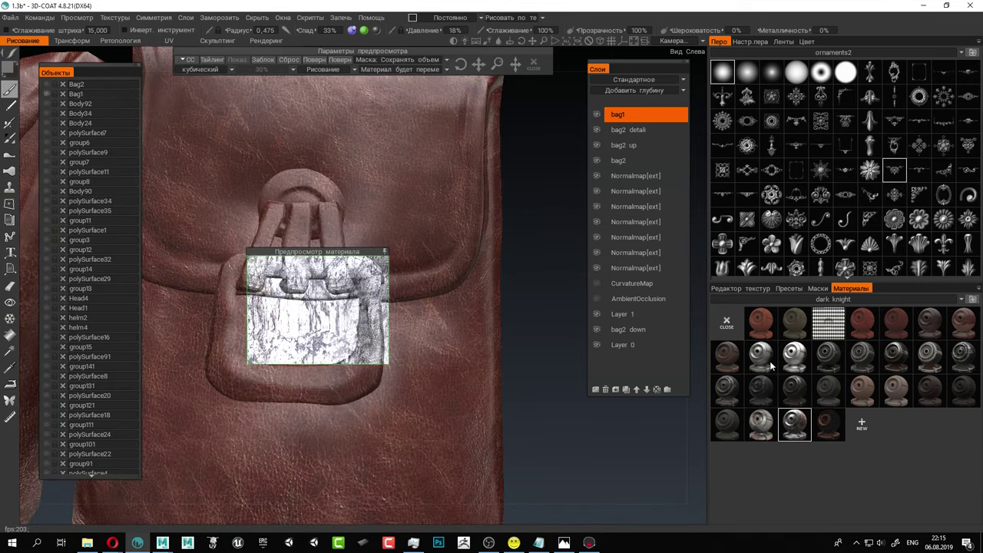
left_click(764, 421)
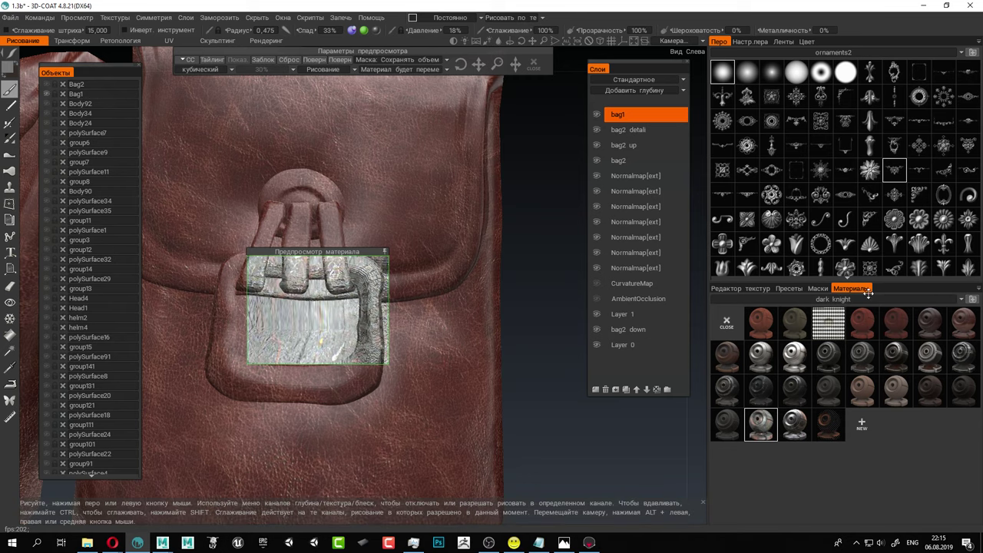
Choose the bright smooth metal material with 100% depth and move the material preview clear of the narrower bag's clasp.
left_click(765, 352)
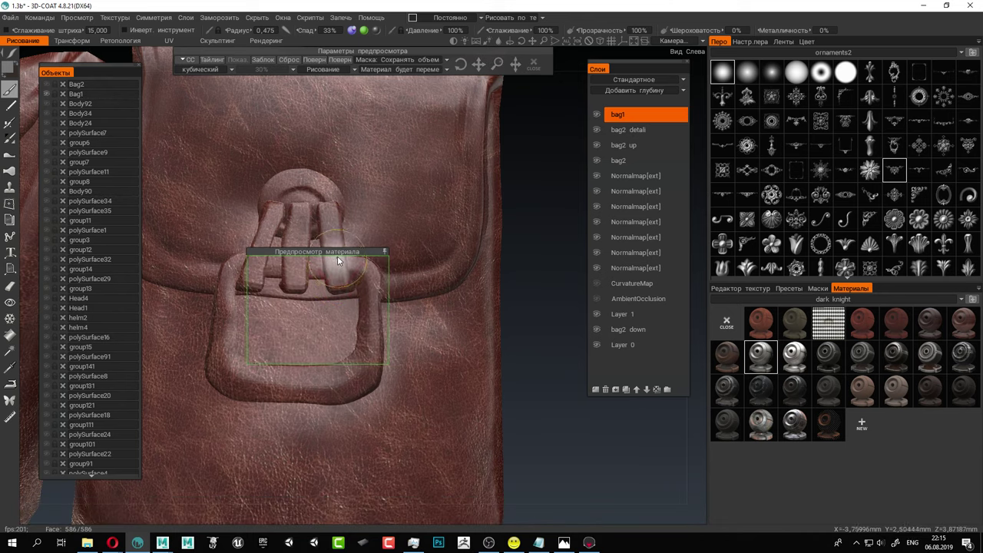
left_click_drag(338, 252, 637, 405)
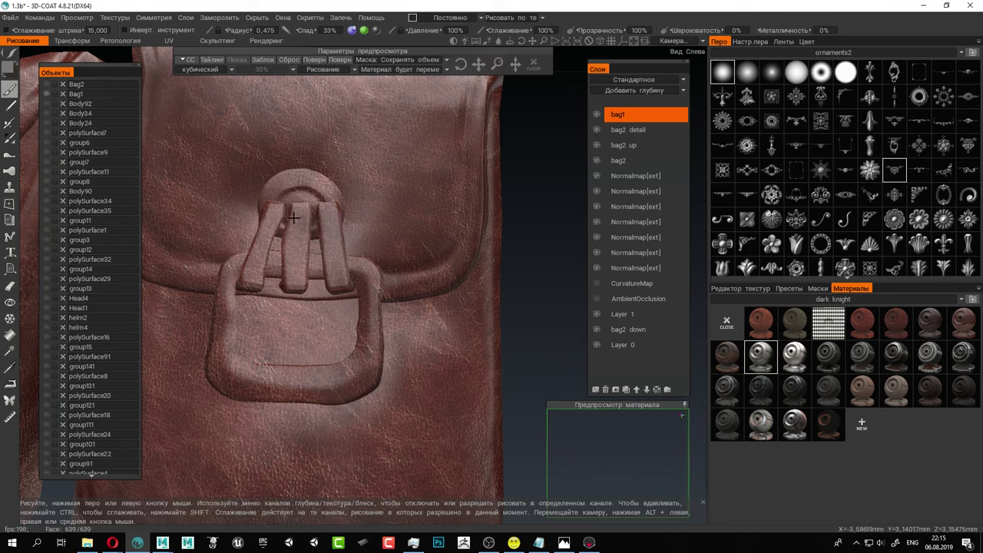
right_click_drag(311, 225, 288, 230, "alt")
middle_click_drag(289, 229, 293, 260, "alt")
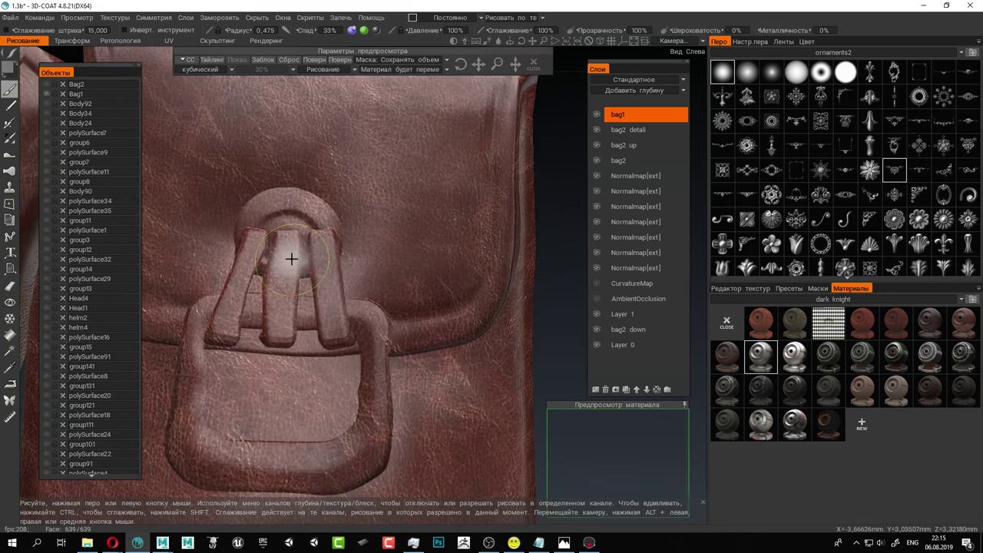
Turn off depth painting and paint the clasp's round plate and upper prongs with metal using a 0.268 brush radius.
left_click(280, 225)
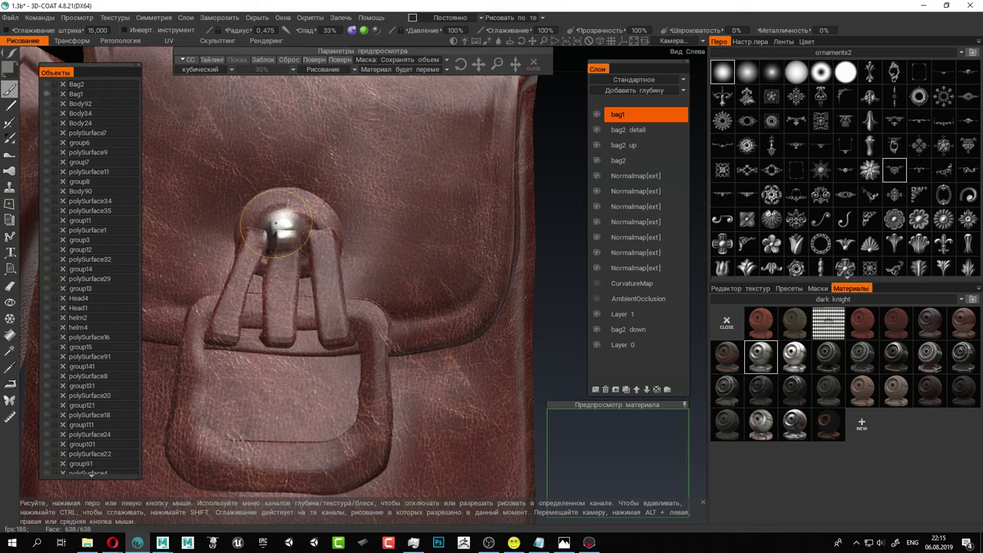
key("ctrl+z")
left_click(353, 33)
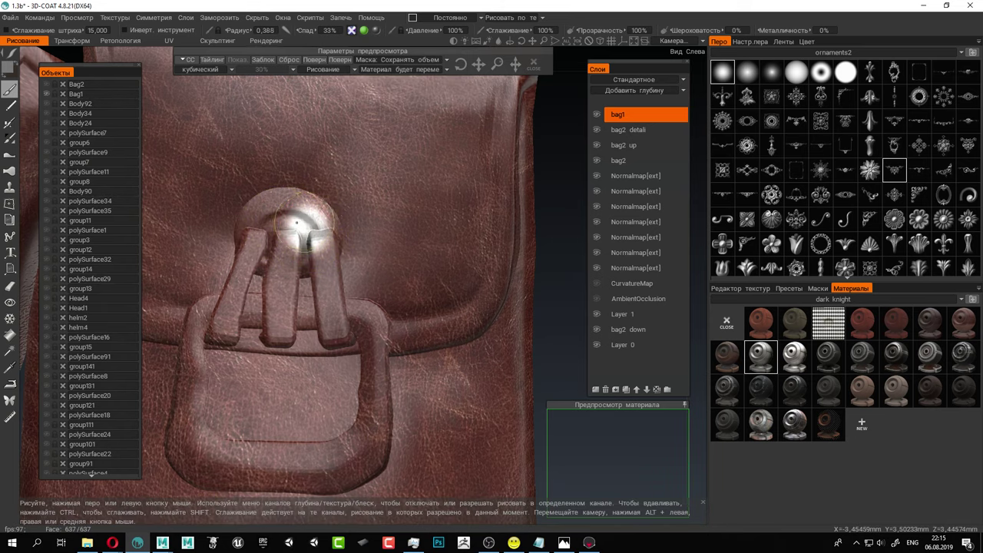
scroll(287, 205, "up", 4)
middle_click_drag(290, 210, 311, 235, "alt")
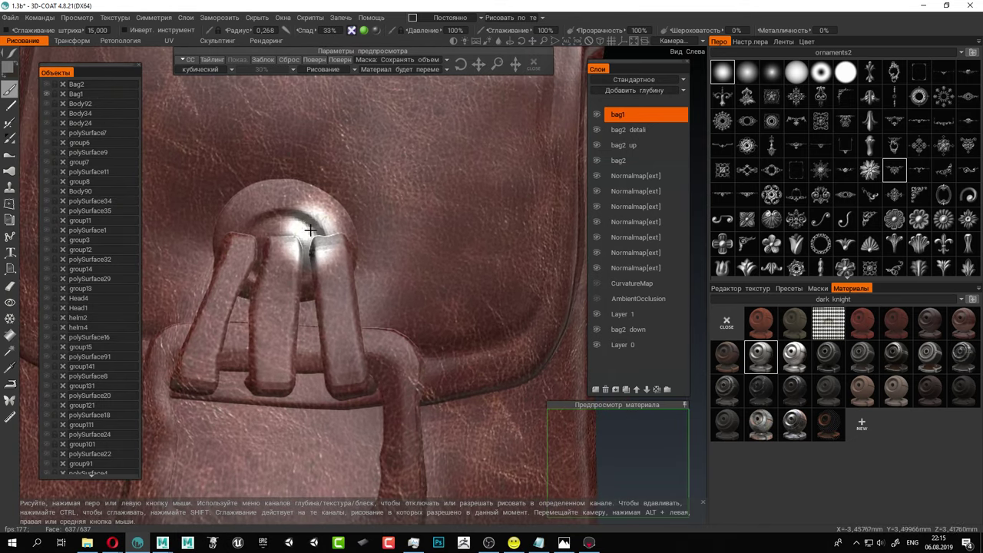
mouse_move(314, 240)
left_mouse_down()
mouse_move(332, 269)
mouse_move(335, 243)
mouse_move(304, 192)
mouse_move(277, 184)
mouse_move(250, 196)
mouse_move(222, 265)
mouse_move(261, 253)
mouse_move(269, 219)
mouse_move(311, 292)
mouse_move(234, 273)
mouse_move(268, 284)
mouse_move(286, 276)
left_mouse_up()
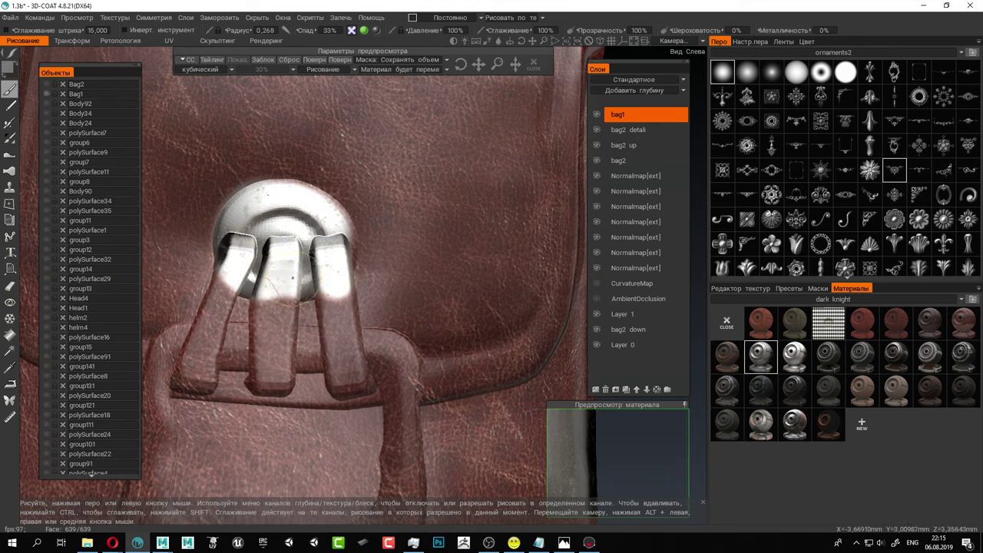
Try to paint the lower part of the clasp's middle prong with metal at the 0.268 brush radius.
scroll(285, 276, "down", 3)
middle_click_drag(285, 276, 297, 257, "alt")
scroll(298, 256, "up", 2)
scroll(298, 257, "down", 1)
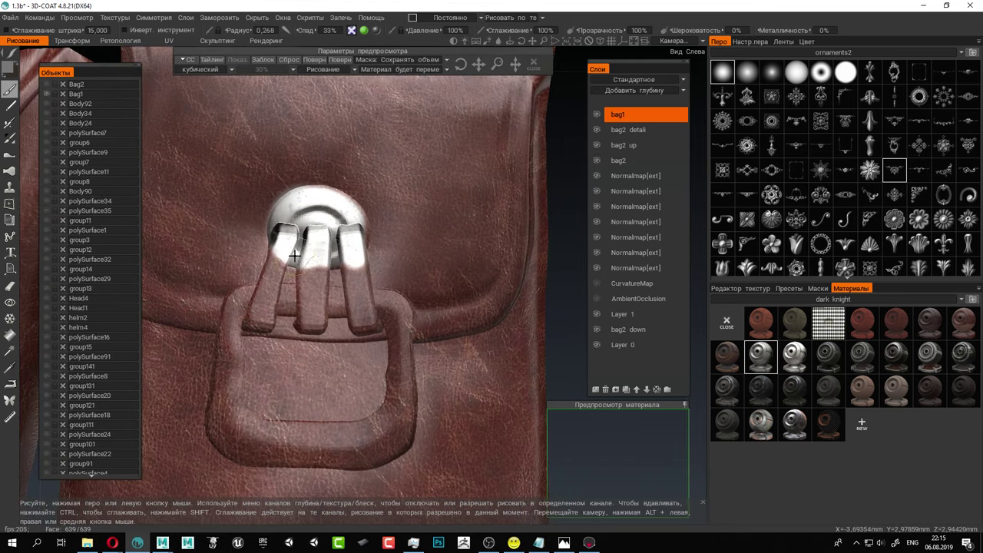
left_click_drag(316, 278, 318, 322)
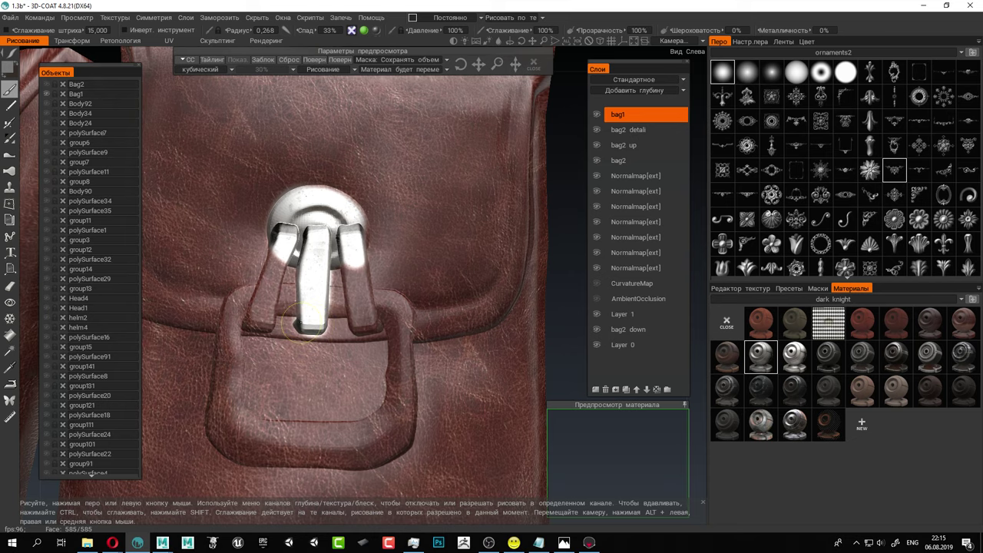
key("ctrl+z")
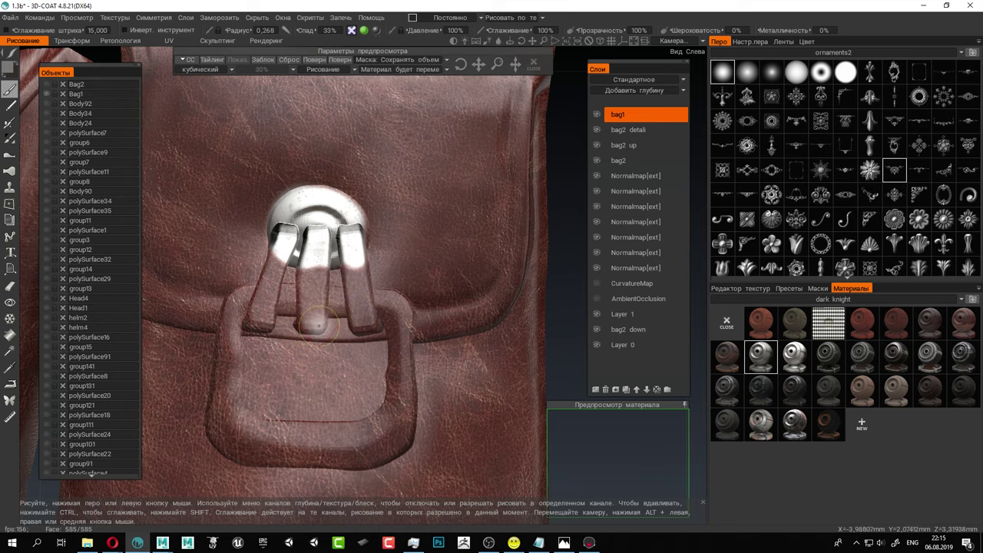
Paint the clasp's three prongs and the buckle bar behind them with metal, reducing the brush radius from 0.207 to 0.166.
scroll(311, 328, "up", 2)
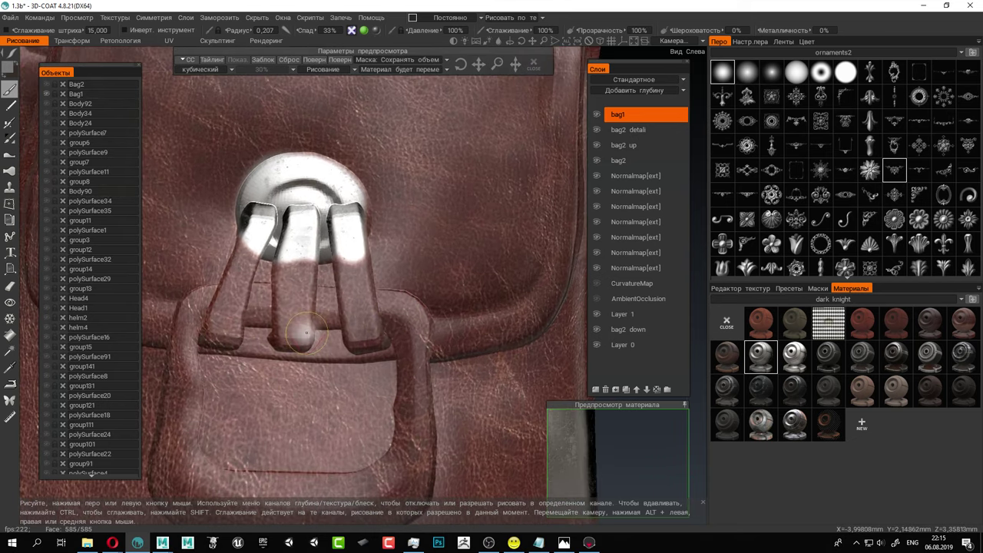
mouse_move(303, 337)
left_mouse_down()
mouse_move(278, 338)
mouse_move(285, 269)
mouse_move(299, 286)
left_mouse_up()
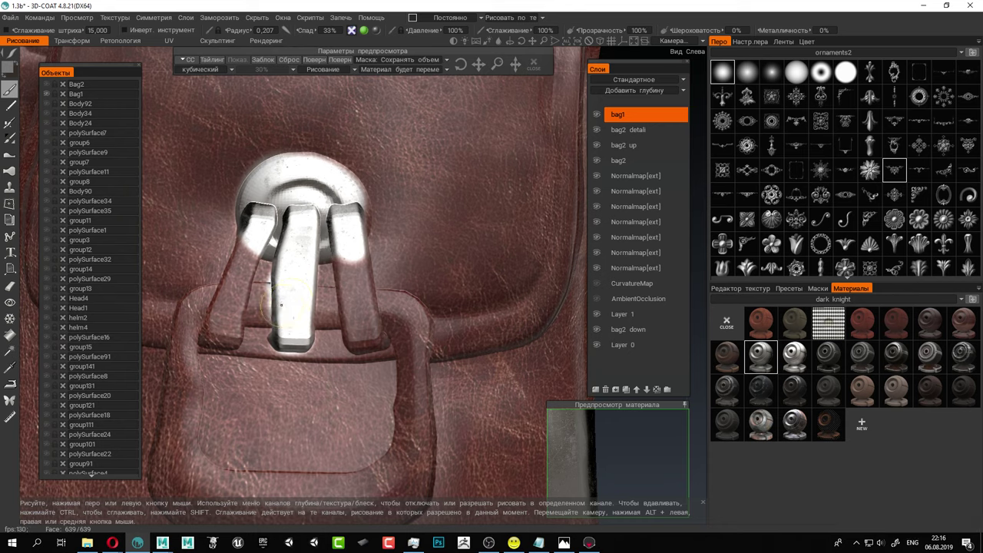
mouse_move(270, 305)
left_mouse_down()
mouse_move(224, 301)
mouse_move(242, 259)
mouse_move(231, 299)
mouse_move(252, 265)
mouse_move(233, 322)
left_mouse_up()
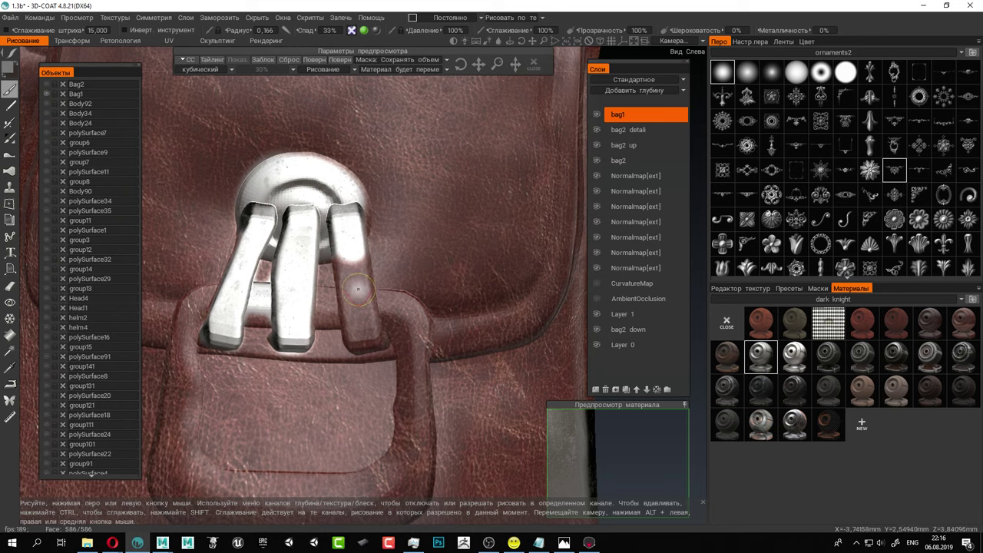
left_click_drag(348, 312, 260, 314)
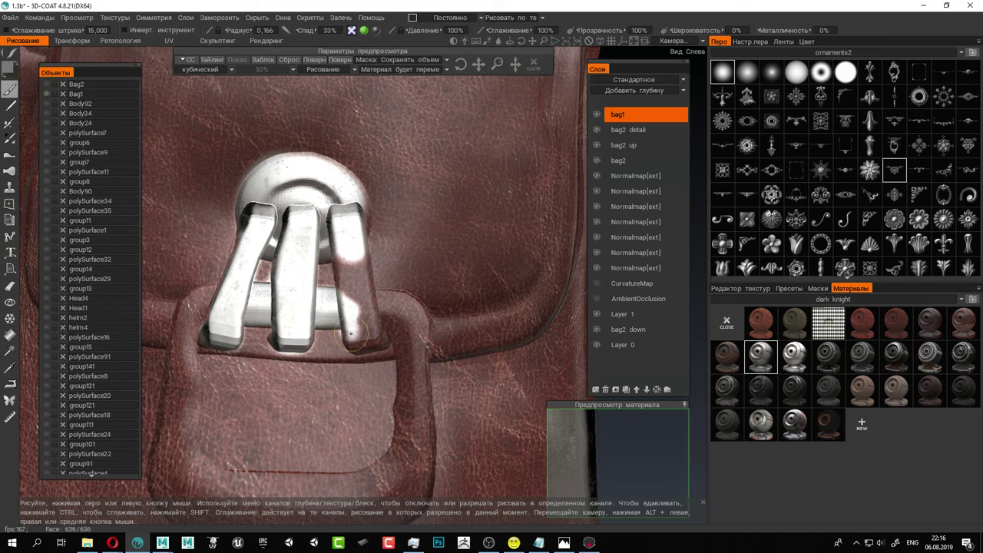
mouse_move(351, 333)
left_mouse_down()
mouse_move(372, 337)
mouse_move(345, 264)
left_mouse_up()
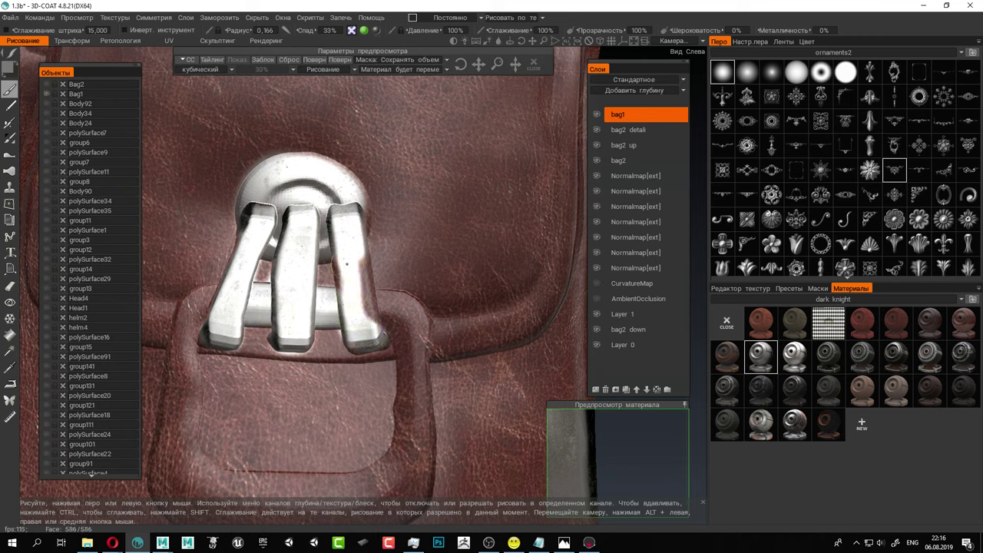
left_click_drag(376, 316, 369, 257)
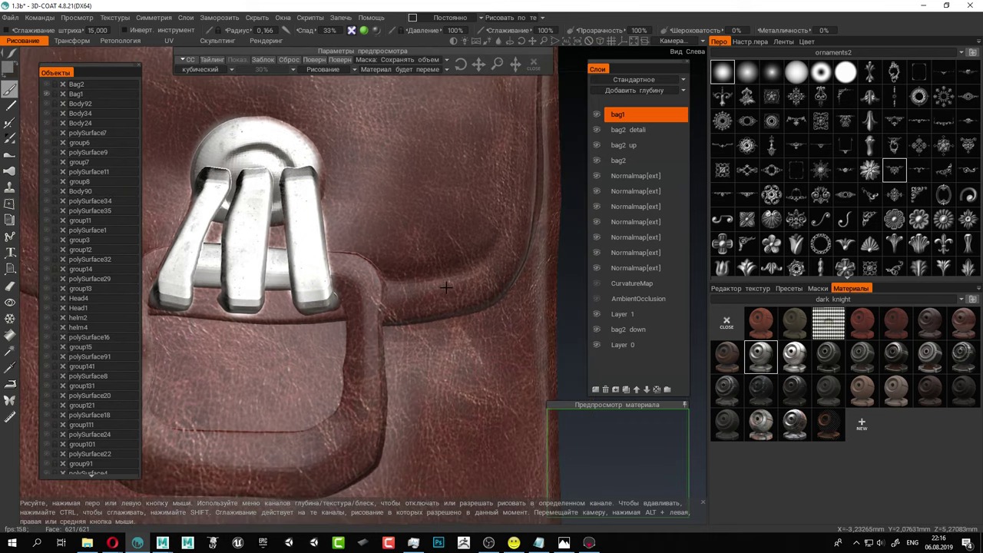
Paint the buckle frame's upper-right corner and right side with metal using a 0.218 brush radius.
left_click_drag(446, 287, 486, 245, "alt")
scroll(470, 238, "down", 8)
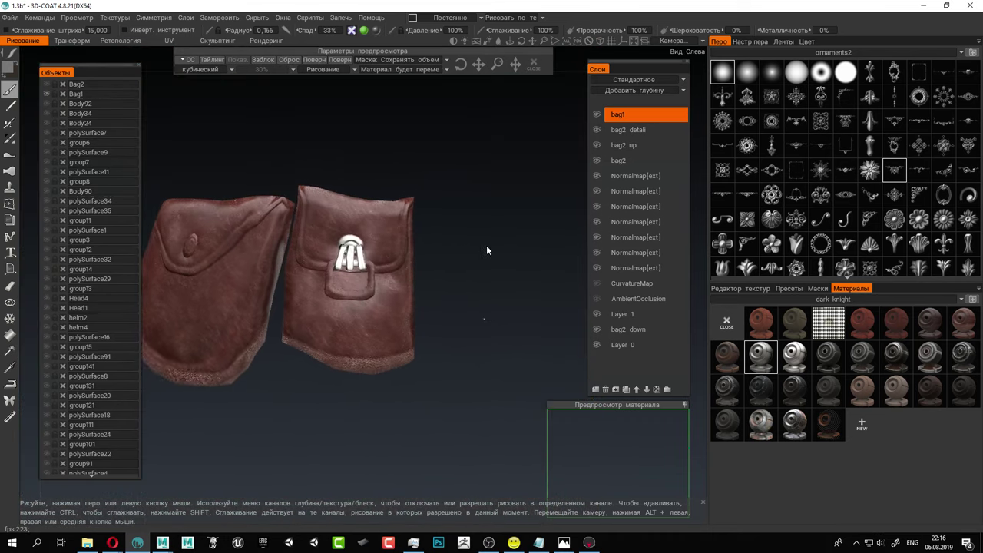
scroll(398, 240, "up", 8)
middle_click_drag(398, 241, 392, 303, "alt")
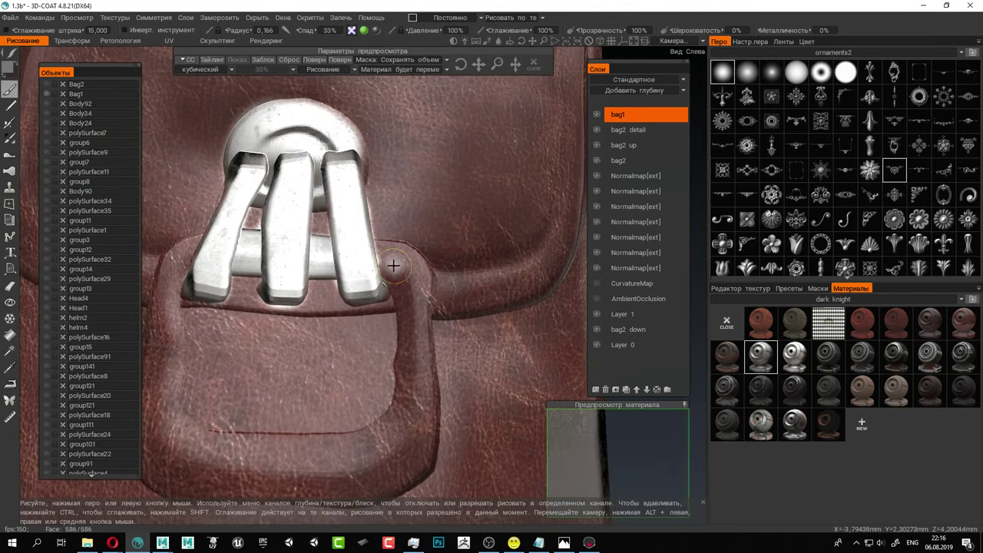
left_click_drag(395, 266, 390, 261)
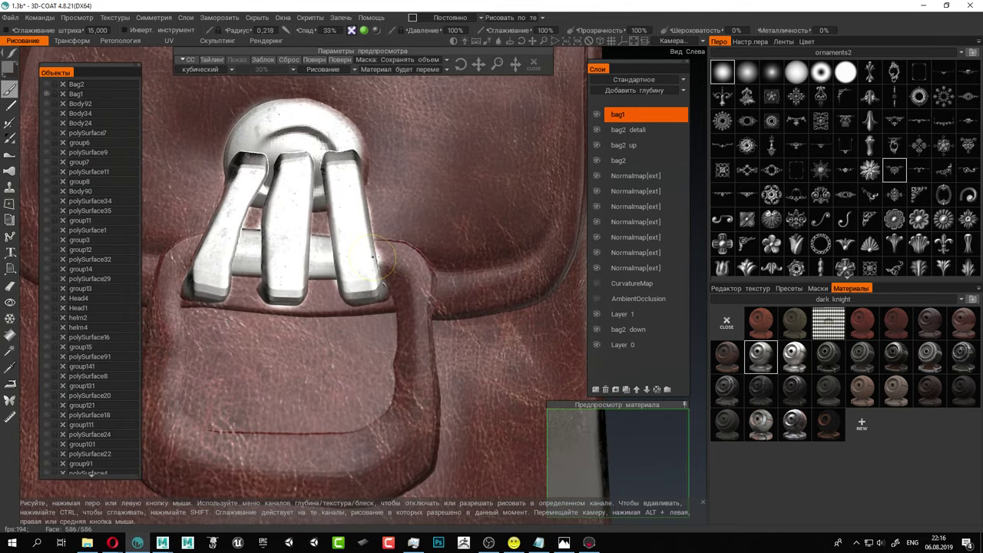
mouse_move(421, 278)
left_mouse_down()
mouse_move(417, 268)
mouse_move(421, 385)
mouse_move(417, 315)
mouse_move(417, 385)
mouse_move(402, 290)
left_mouse_up()
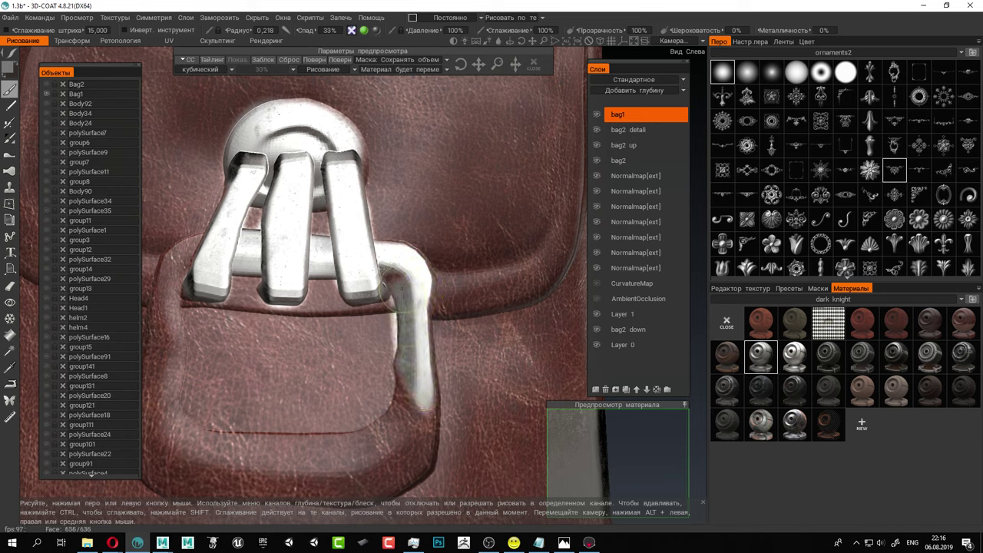
middle_click_drag(425, 374, 412, 211, "alt")
mouse_move(402, 227)
left_mouse_down()
mouse_move(384, 269)
mouse_move(392, 219)
mouse_move(394, 295)
mouse_move(404, 288)
left_mouse_up()
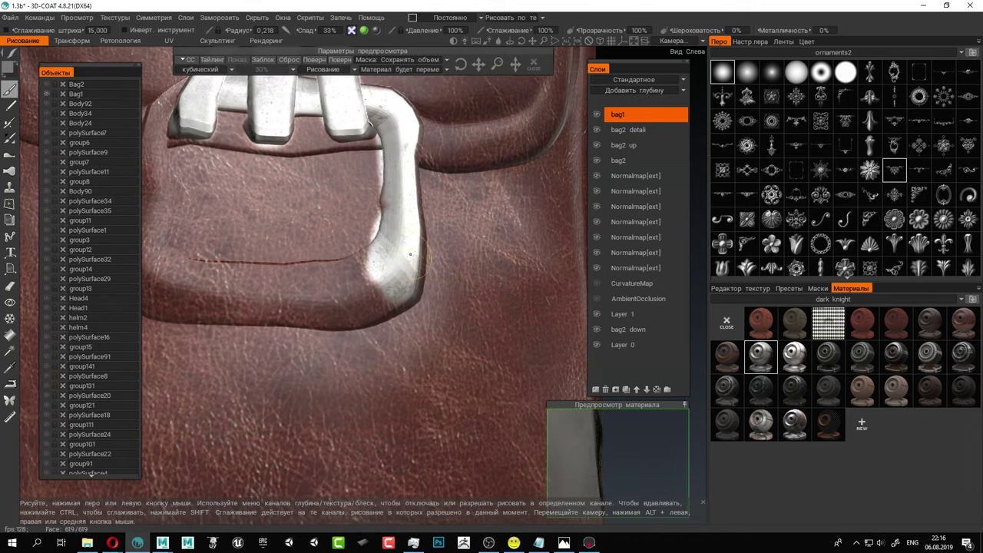
Paint the buckle frame's bottom edge, left side and remaining corners with metal at the 0.218 brush radius.
mouse_move(411, 255)
left_mouse_down()
mouse_move(361, 296)
mouse_move(173, 308)
mouse_move(364, 302)
mouse_move(350, 310)
left_mouse_up()
left_click_drag(291, 308, 250, 308)
middle_click_drag(270, 296, 389, 295, "alt")
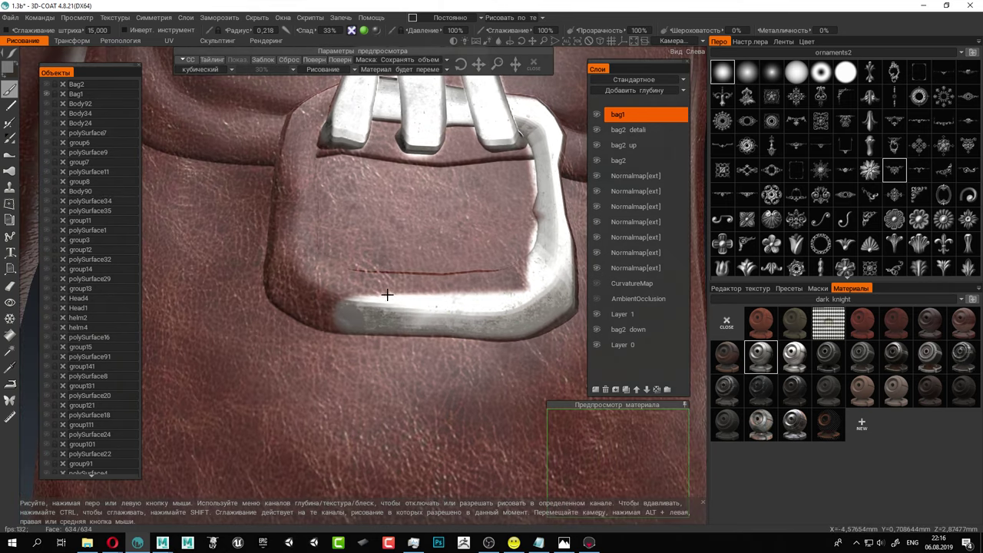
mouse_move(532, 288)
left_mouse_down()
mouse_move(311, 289)
mouse_move(415, 277)
mouse_move(450, 285)
mouse_move(303, 270)
mouse_move(291, 235)
mouse_move(303, 142)
mouse_move(292, 246)
mouse_move(302, 216)
left_mouse_up()
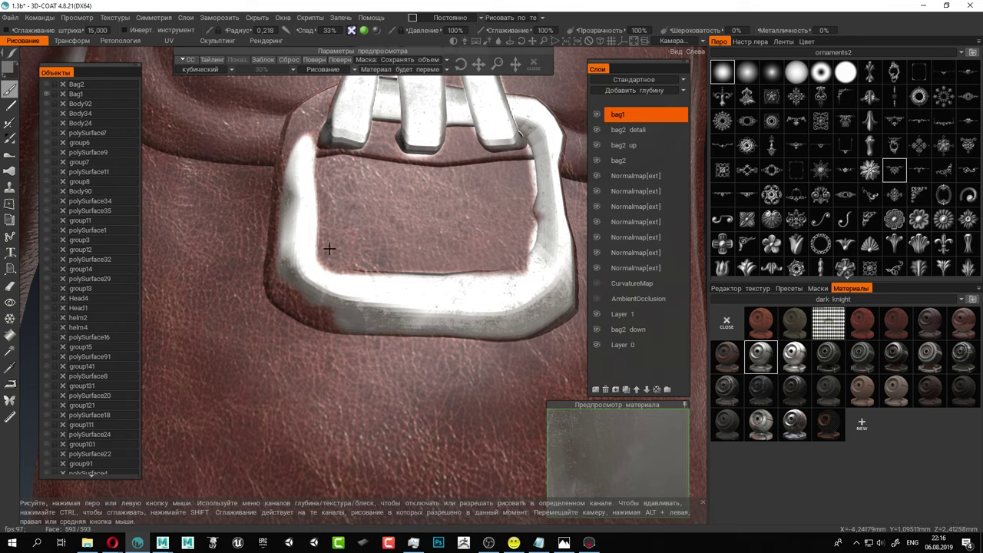
mouse_move(325, 255)
left_mouse_down("alt")
mouse_move(311, 325)
mouse_move(302, 319)
left_mouse_up("alt")
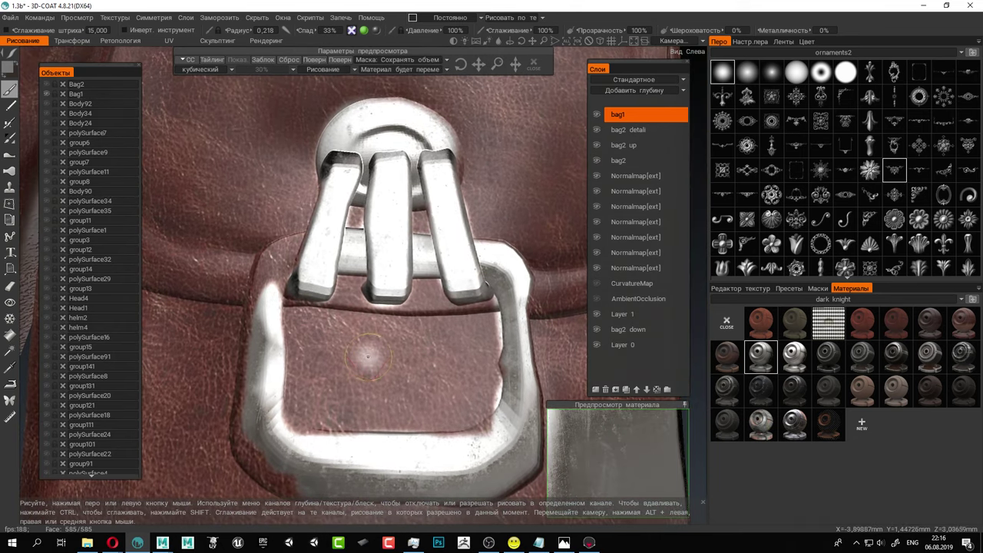
middle_click_drag(367, 358, 361, 338, "alt")
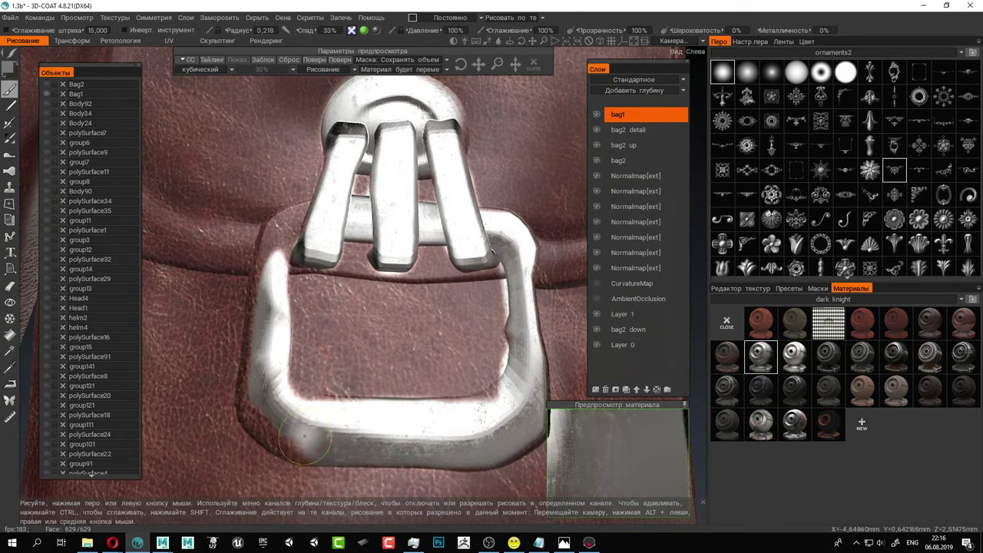
mouse_move(275, 437)
left_mouse_down()
mouse_move(252, 409)
mouse_move(258, 287)
mouse_move(275, 223)
mouse_move(298, 206)
mouse_move(267, 248)
mouse_move(286, 258)
left_mouse_up()
Paint the round button on the wider bag's flap with metal using a 0.410 brush radius.
scroll(286, 260, "down", 6)
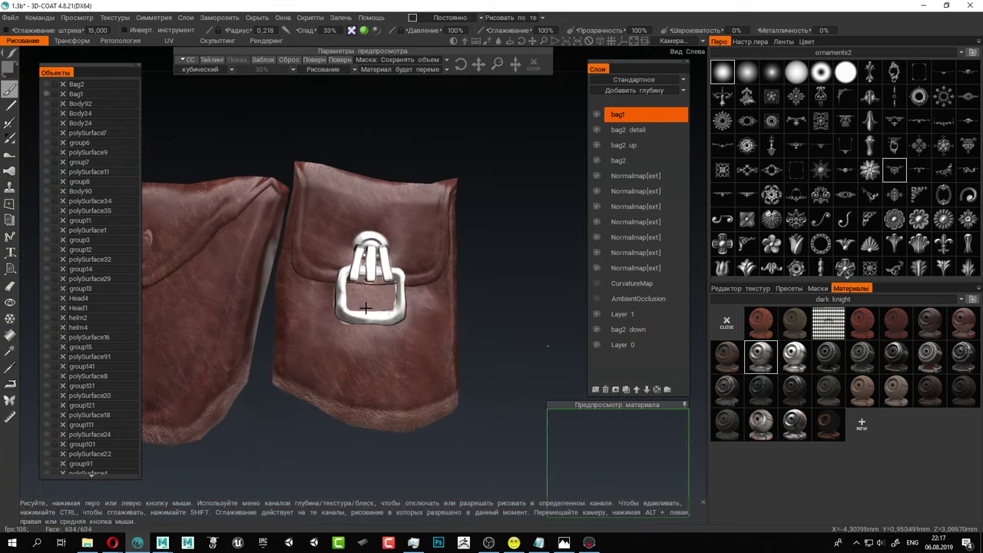
mouse_move(259, 307)
left_mouse_down("alt")
mouse_move(441, 311)
mouse_move(406, 275)
mouse_move(421, 280)
left_mouse_up("alt")
scroll(387, 264, "up", 4)
scroll(430, 279, "down", 3)
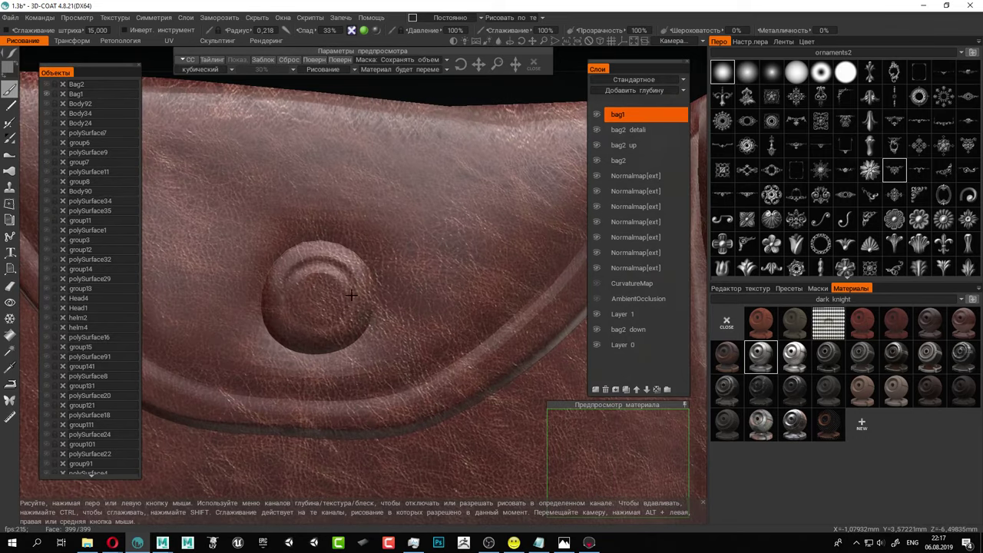
right_click_drag(342, 317, 355, 316)
mouse_move(342, 315)
left_mouse_down()
mouse_move(365, 322)
mouse_move(300, 347)
mouse_move(272, 301)
mouse_move(315, 252)
mouse_move(353, 292)
mouse_move(307, 323)
mouse_move(361, 307)
mouse_move(307, 263)
left_mouse_up()
right_click_drag(372, 372, 445, 350, "alt")
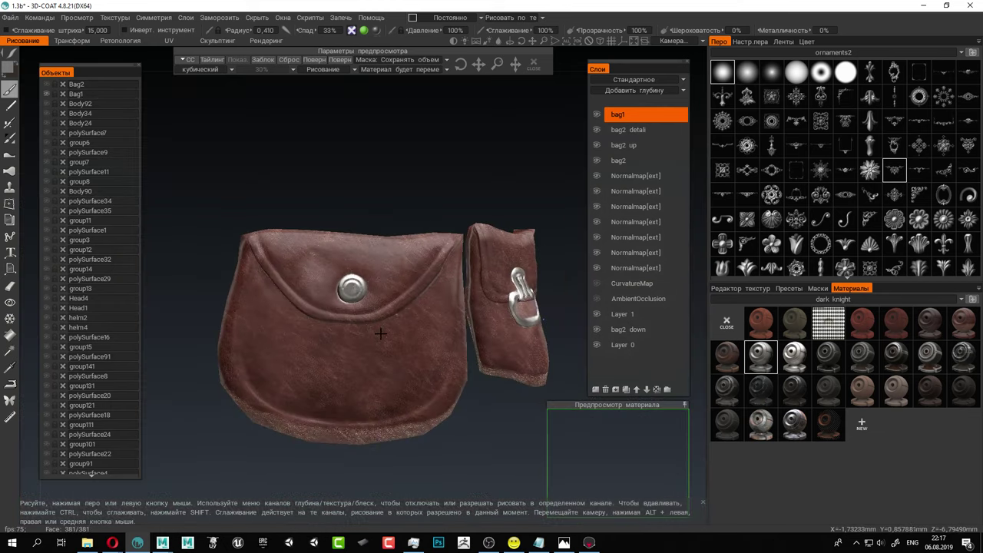
Add a new layer above bag1 and name it "bag up".
mouse_move(446, 350)
left_mouse_down("alt")
mouse_move(372, 344)
mouse_move(396, 317)
left_mouse_up("alt")
scroll(372, 348, "up", 5)
middle_click_drag(396, 317, 445, 241, "alt")
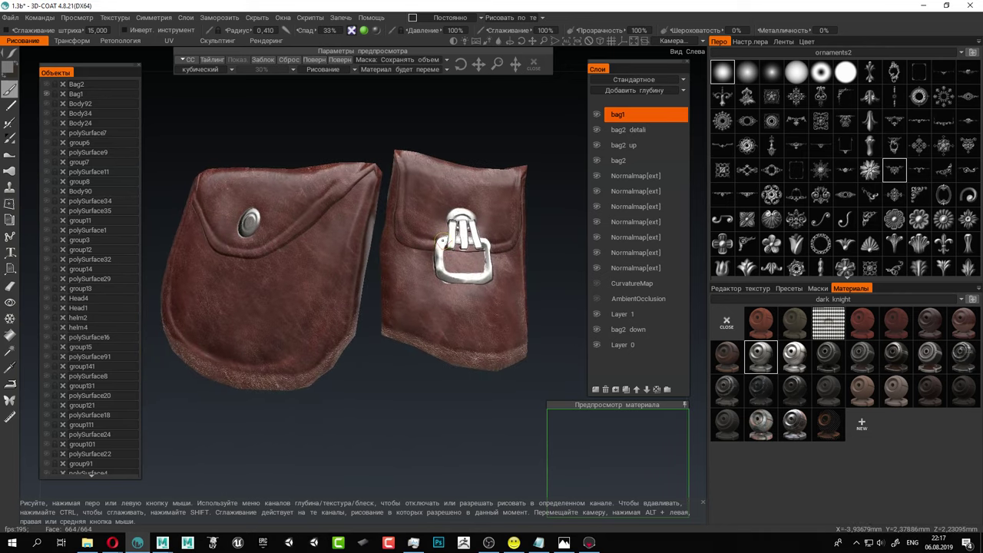
left_click_drag(523, 215, 493, 223, "alt")
middle_click_drag(493, 222, 476, 309, "alt")
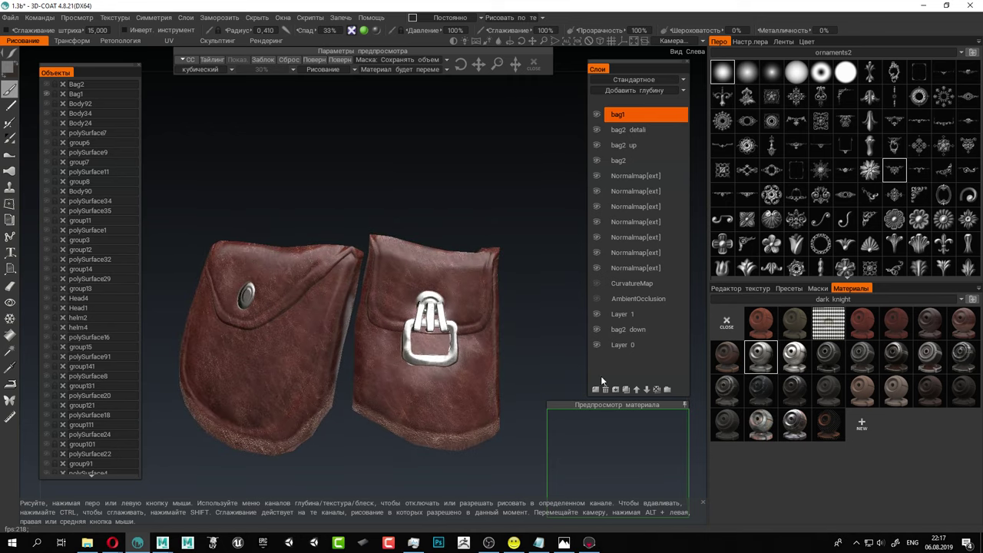
left_click(596, 391)
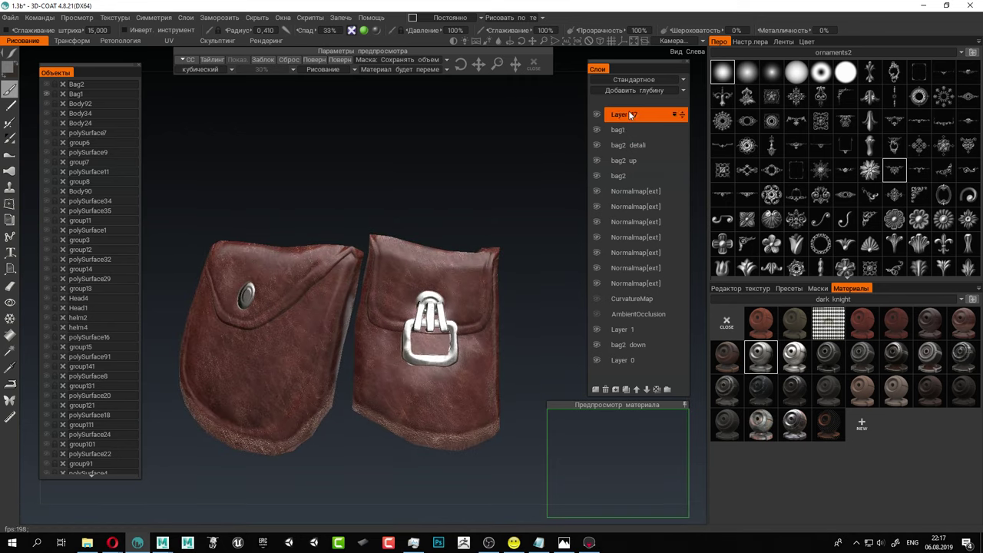
double_click(630, 114)
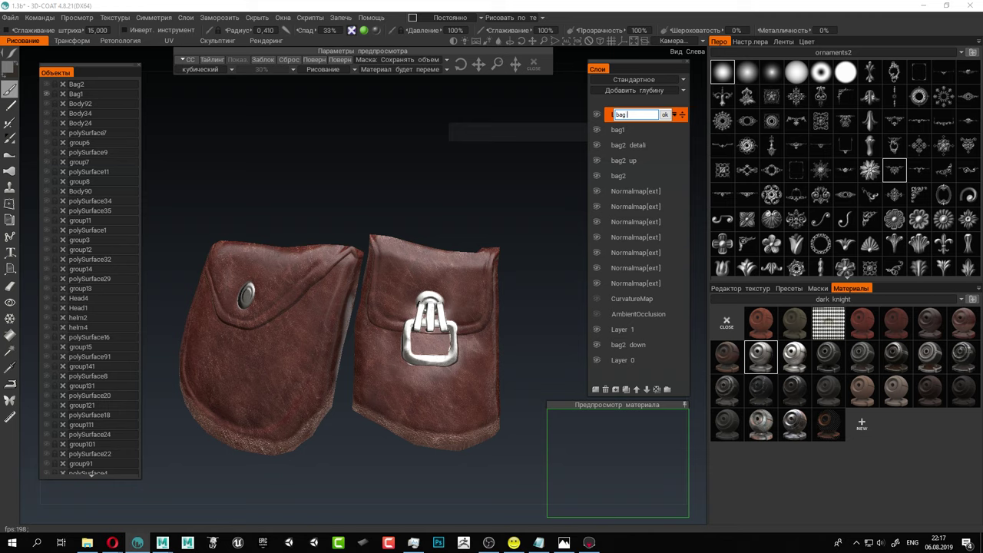
type("bag up")
key("Return")
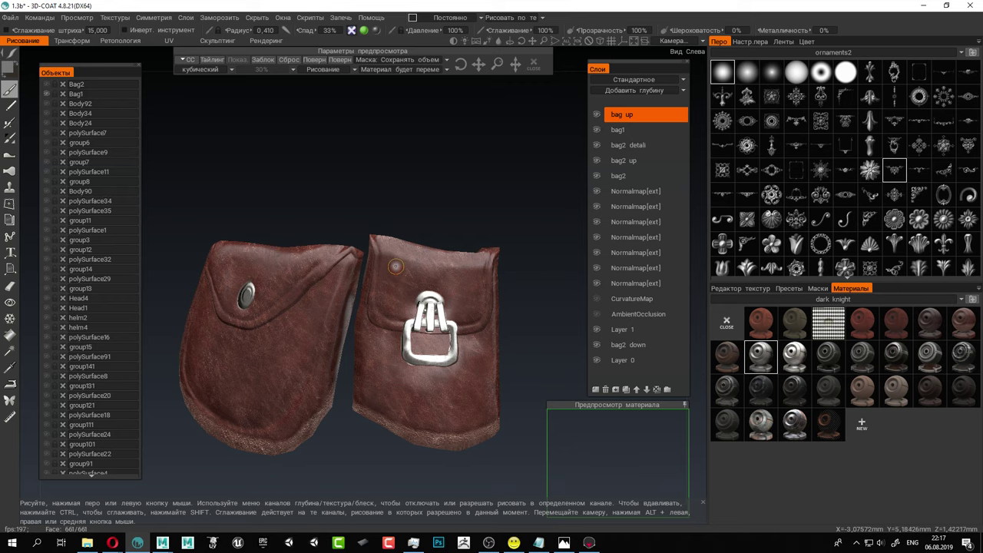
Choose the light brown leather material, preview it over the narrower bag's flap and scale its texture down.
middle_click_drag(396, 266, 385, 227, "alt")
right_click_drag(385, 227, 393, 231, "alt")
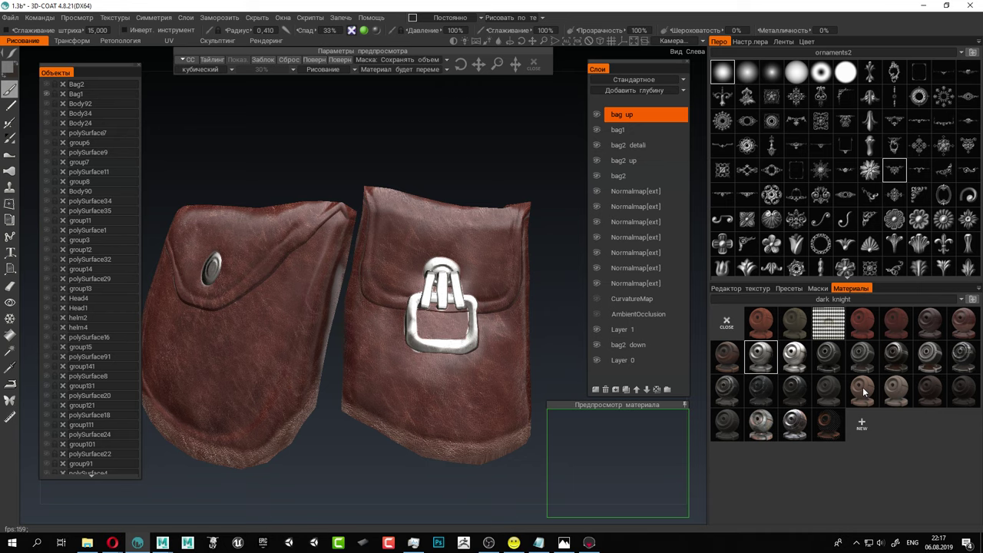
mouse_move(926, 328)
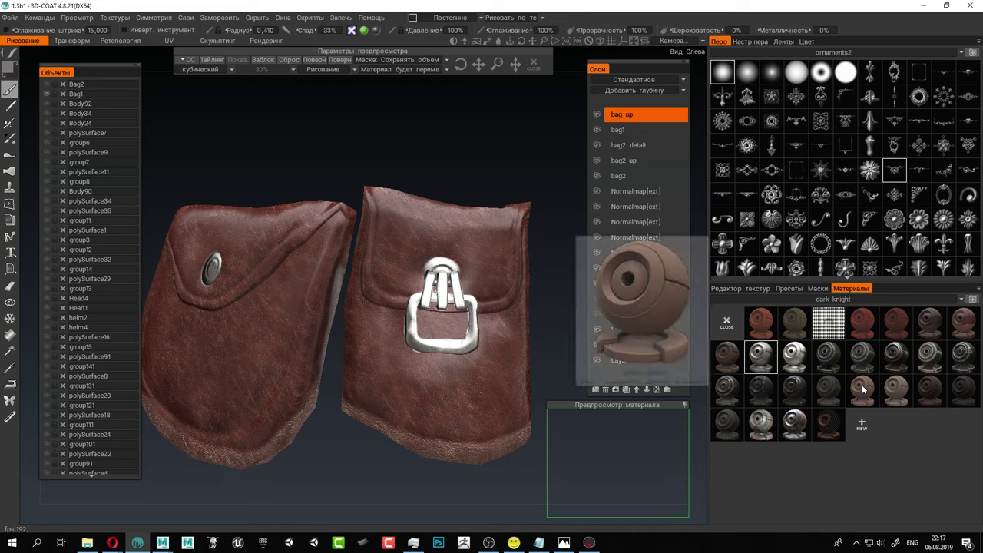
left_click(862, 390)
left_click_drag(587, 404, 376, 197)
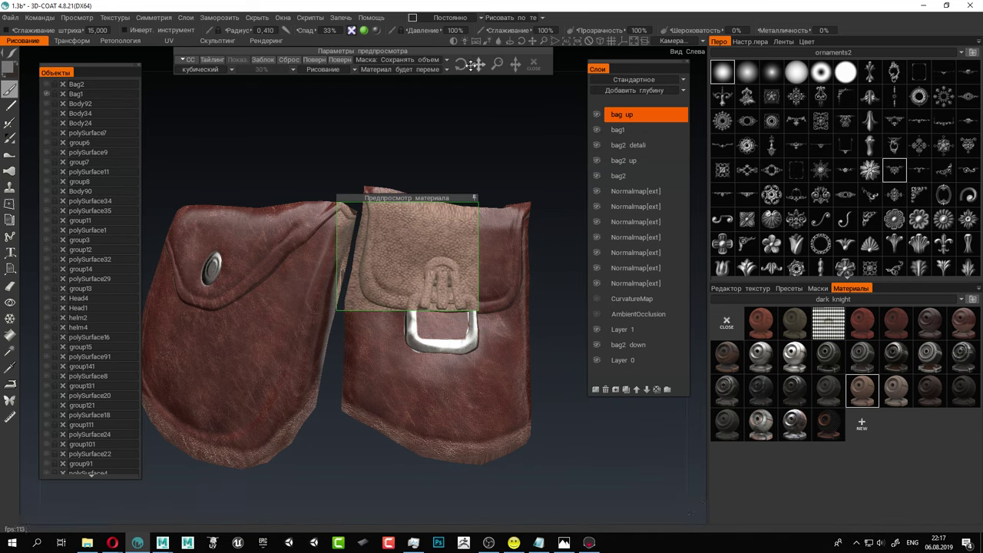
left_click_drag(497, 62, 374, 19)
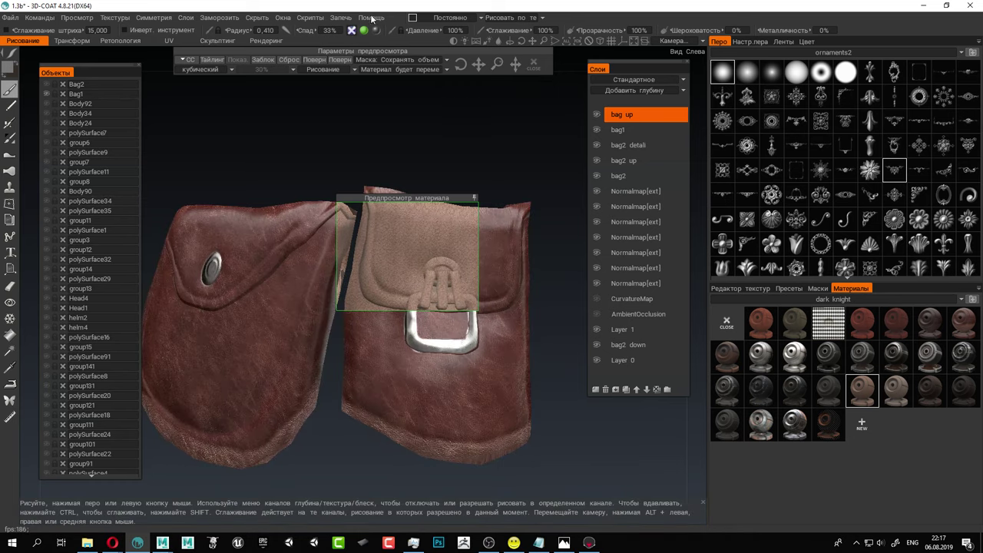
Set the painting condition to favour convex areas ("Больше на выпук…") and move the material preview over the narrower bag's clasp.
left_click(453, 17)
left_click(448, 49)
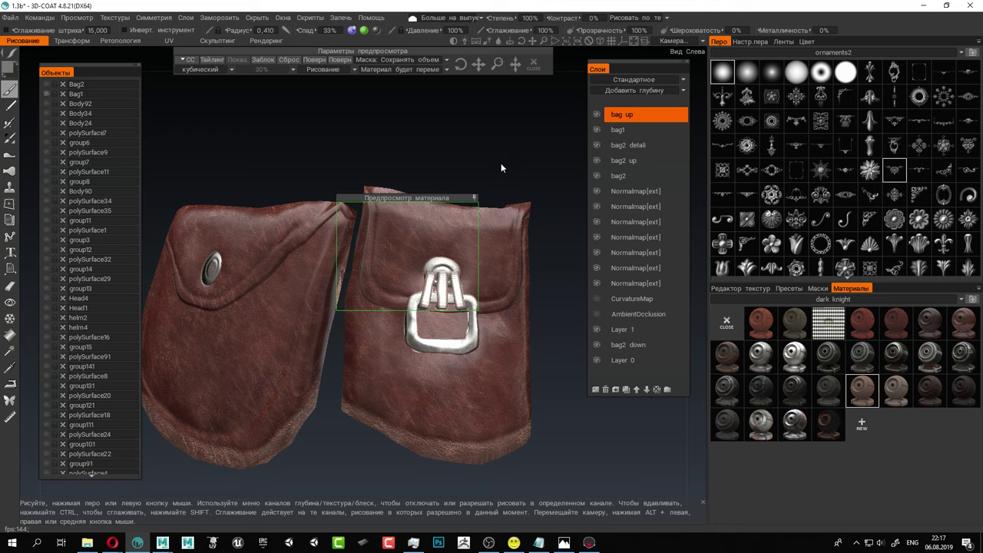
left_click_drag(434, 197, 498, 226)
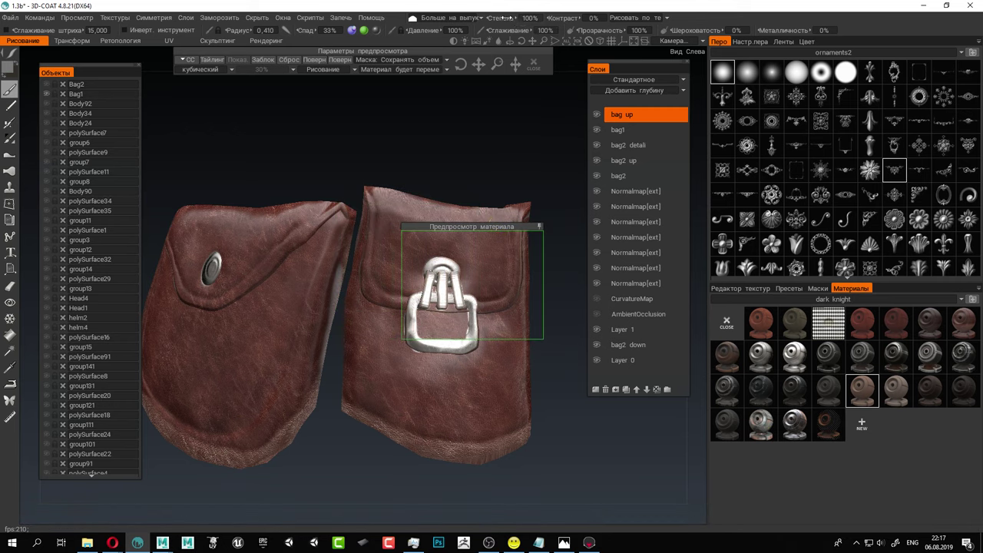
Set the convexity condition's degree to 192% and fill the whole bag up layer with the selected material.
mouse_move(506, 18)
left_mouse_down()
mouse_move(493, 20)
mouse_move(542, 29)
mouse_move(521, 29)
mouse_move(530, 30)
left_mouse_up()
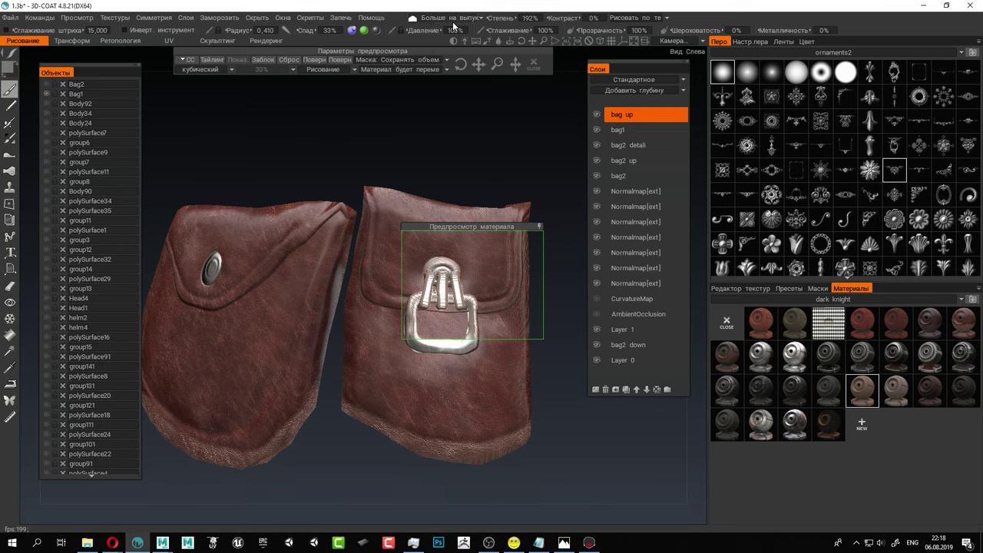
mouse_move(198, 18)
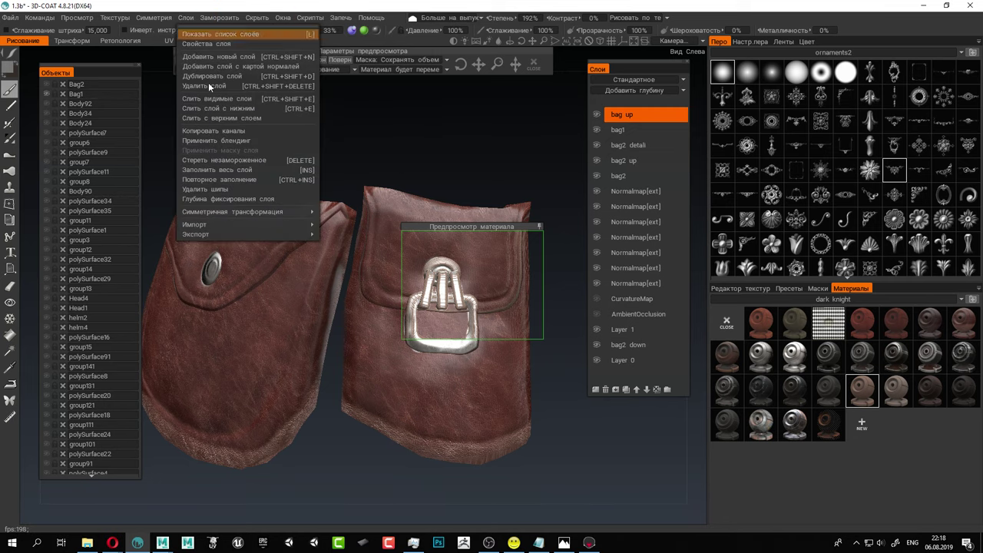
left_click(199, 173)
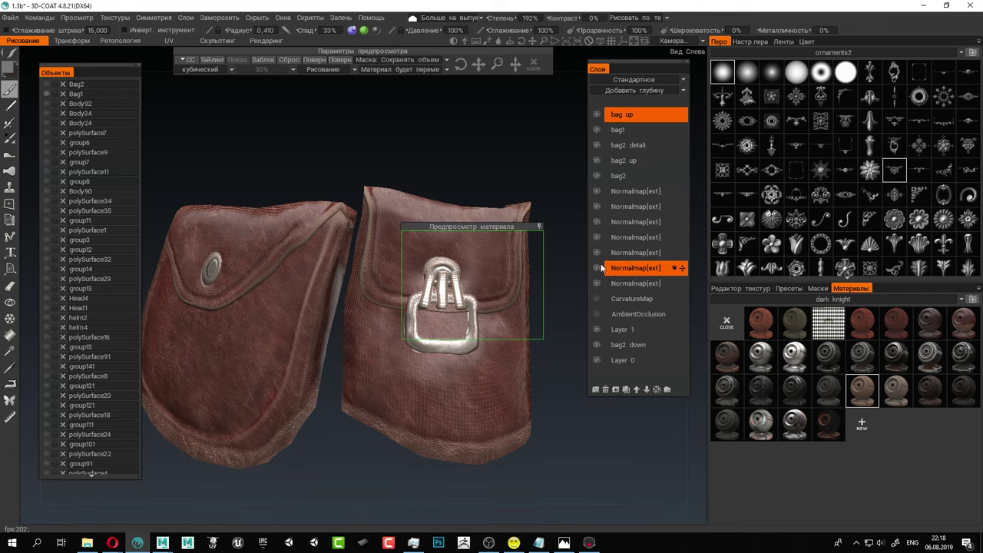
Erase the bag up layer's material from the buckle's round plate and prongs, using a soft eraser with radius 0,255.
mouse_move(495, 180)
middle_mouse_down("alt")
mouse_move(453, 153)
mouse_move(386, 153)
middle_mouse_up("alt")
right_click_drag(386, 153, 417, 179, "alt")
left_click_drag(462, 233, 611, 425)
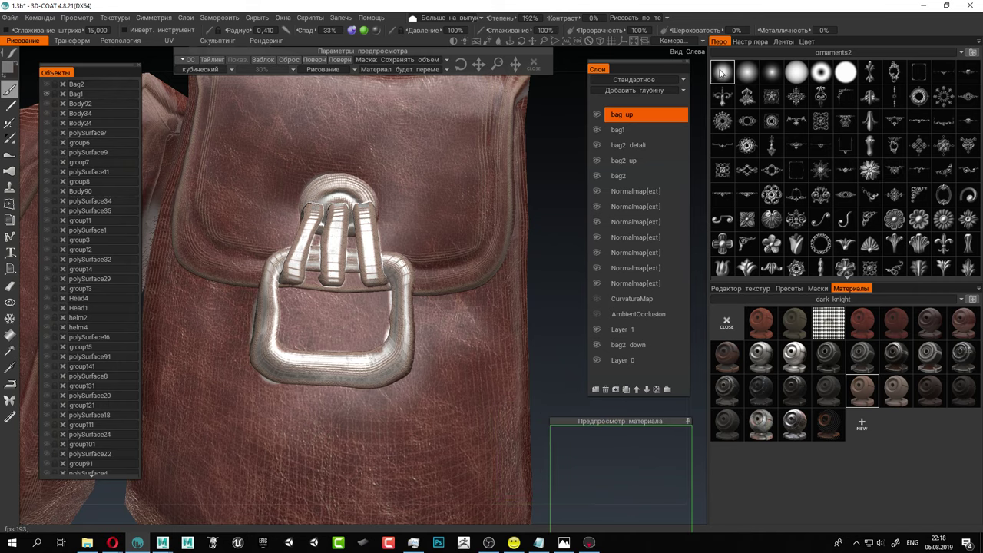
left_click(722, 72)
key("ctrl")
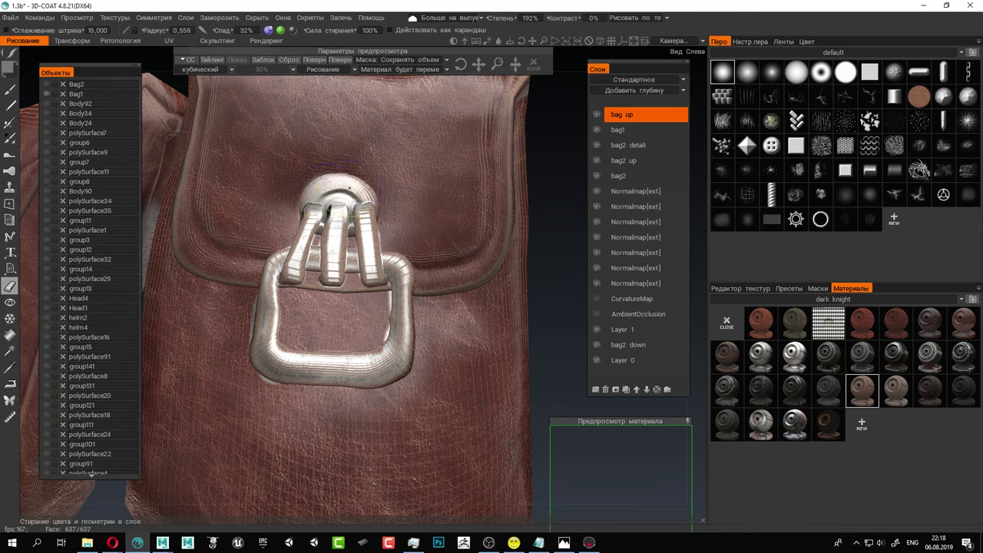
scroll(318, 215, "down", 8)
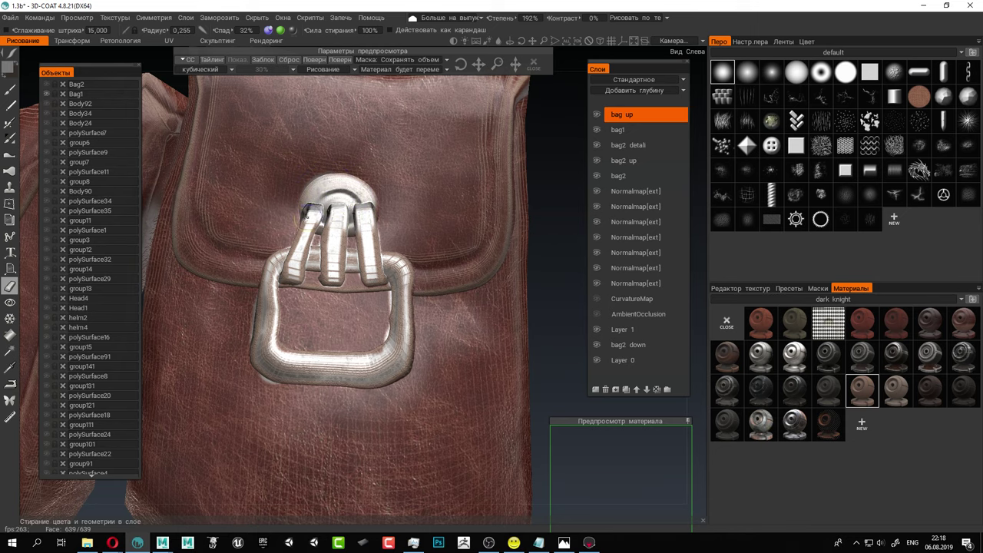
mouse_move(308, 217)
left_mouse_down()
mouse_move(301, 263)
mouse_move(313, 258)
left_mouse_up()
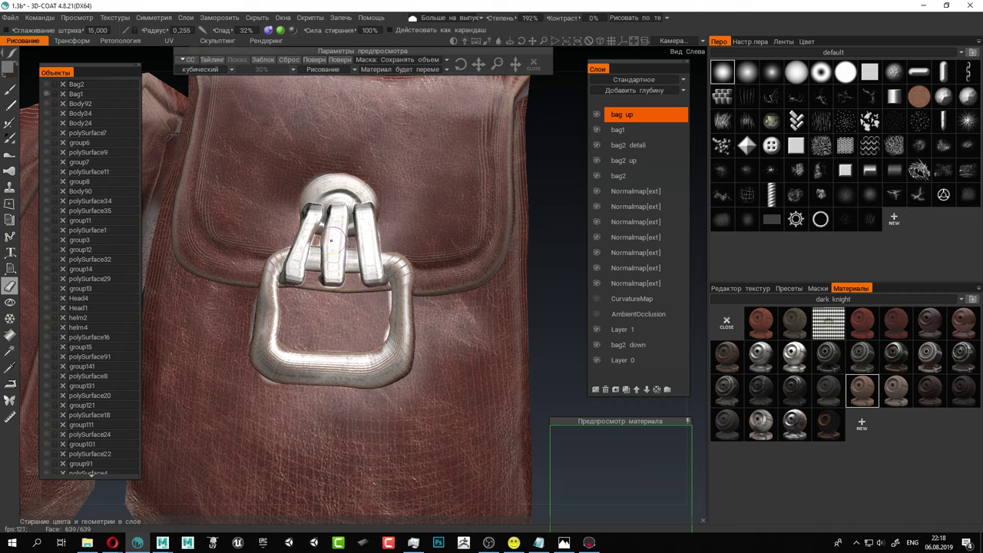
Erase the bag up layer's material from the buckle's rectangular ring with an eraser radius of 0,324.
scroll(370, 266, "up", 3)
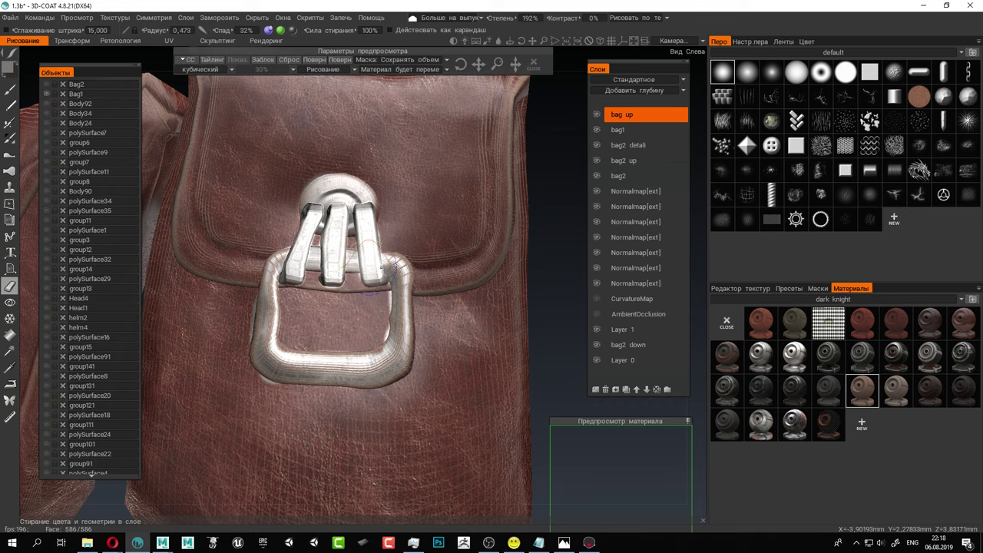
right_click_drag(380, 266, 370, 267)
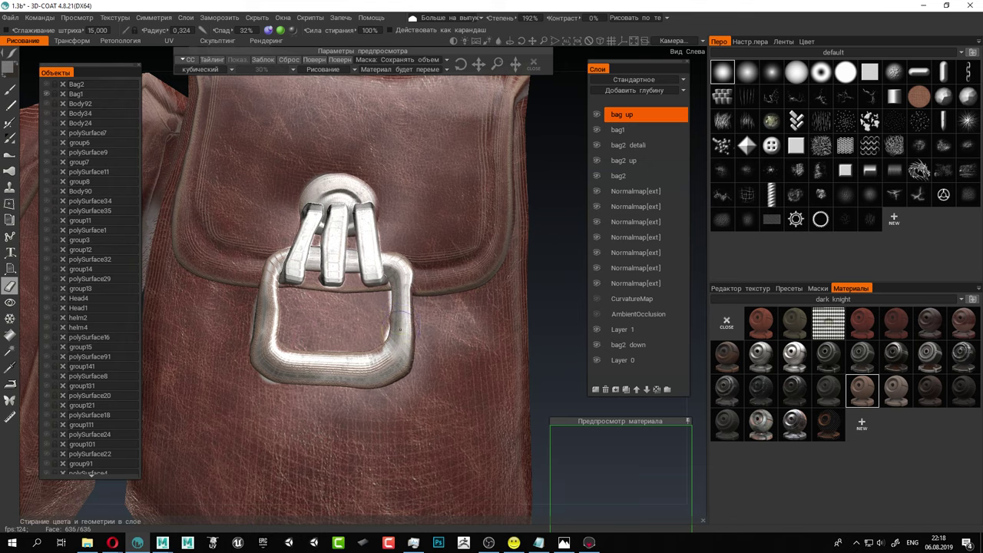
mouse_move(397, 329)
left_mouse_down()
mouse_move(369, 367)
mouse_move(257, 356)
mouse_move(269, 289)
left_mouse_up()
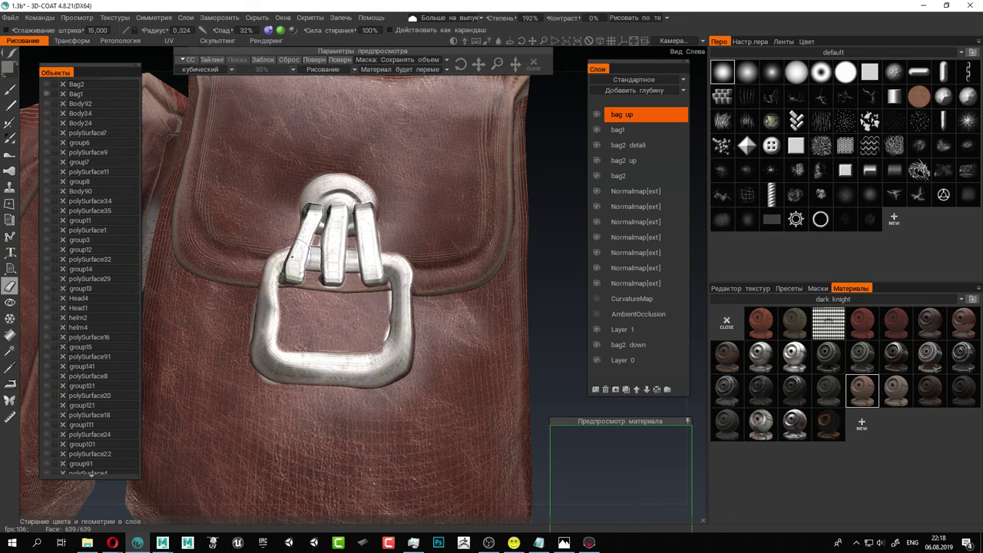
Erase the bag up layer's material from the round metal button on the wider bag's flap.
right_click_drag(476, 313, 418, 296, "alt")
mouse_move(419, 295)
left_mouse_down("alt")
mouse_move(399, 278)
mouse_move(419, 270)
mouse_move(422, 283)
mouse_move(432, 268)
mouse_move(504, 278)
left_mouse_up("alt")
middle_click_drag(346, 261, 516, 269, "alt")
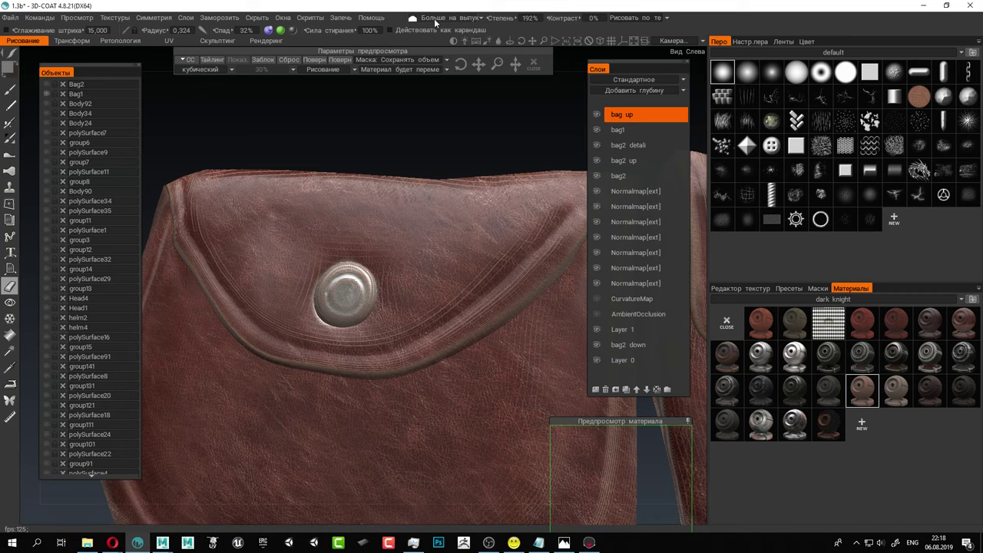
scroll(377, 264, "up", 4)
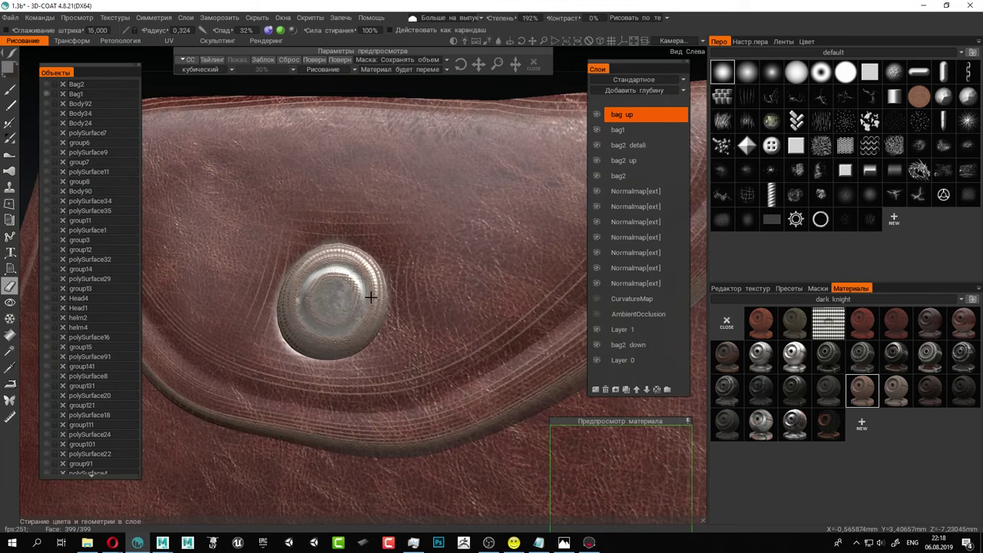
mouse_move(361, 301)
left_mouse_down()
mouse_move(312, 331)
mouse_move(306, 265)
mouse_move(367, 280)
mouse_move(303, 281)
left_mouse_up()
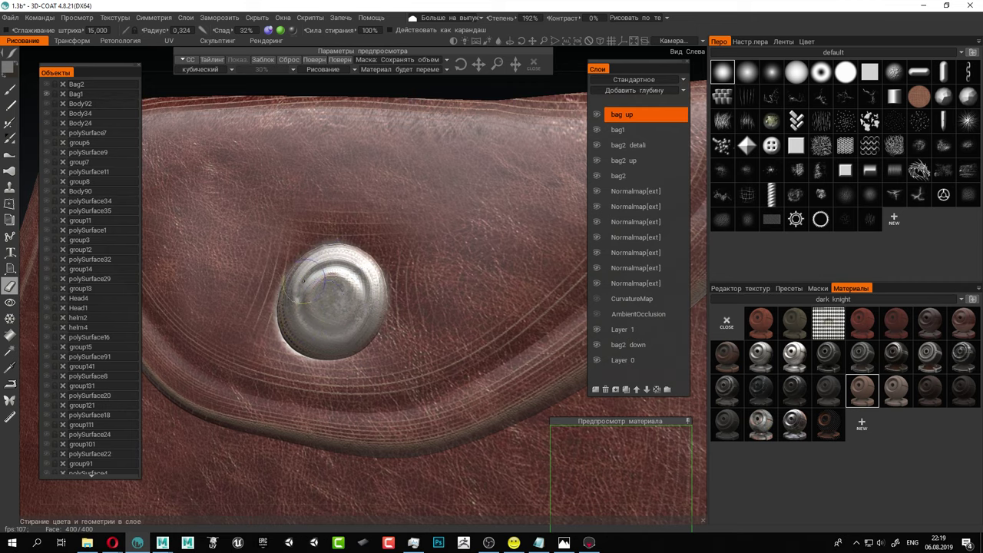
left_click_drag(312, 330, 284, 305)
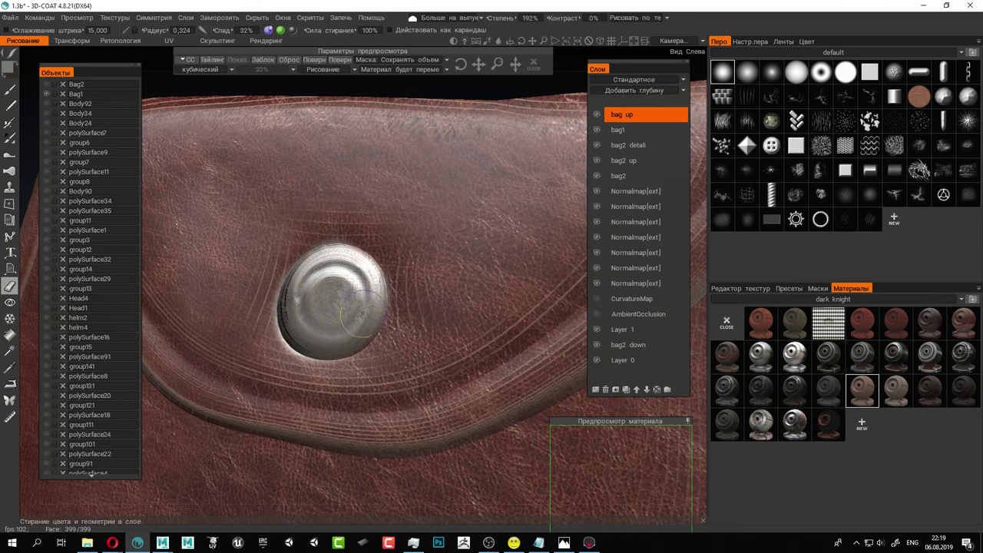
Choose a dark brown material from the dark knight set and add a layer named "bag down".
scroll(430, 321, "down", 6)
middle_click_drag(465, 292, 307, 247, "alt")
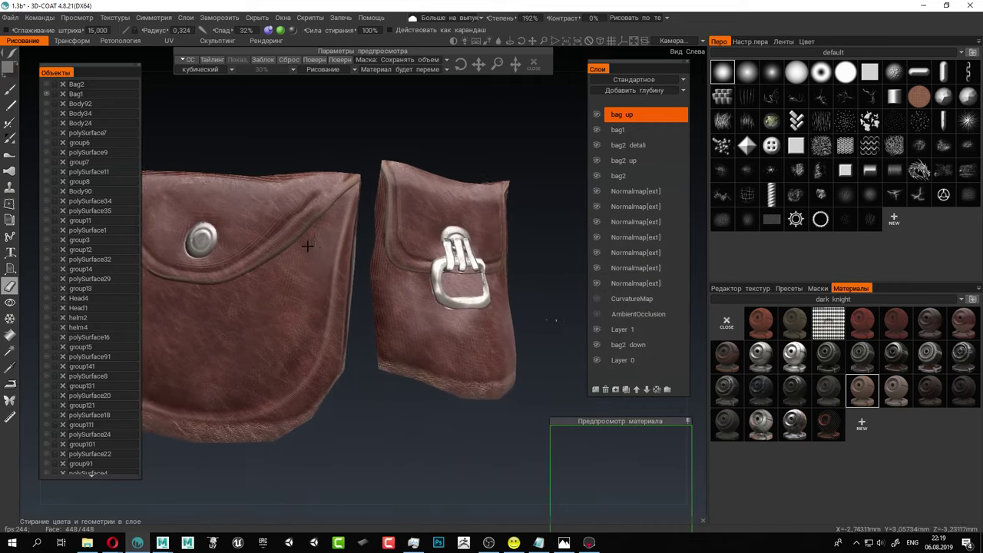
left_click_drag(307, 248, 340, 278, "alt")
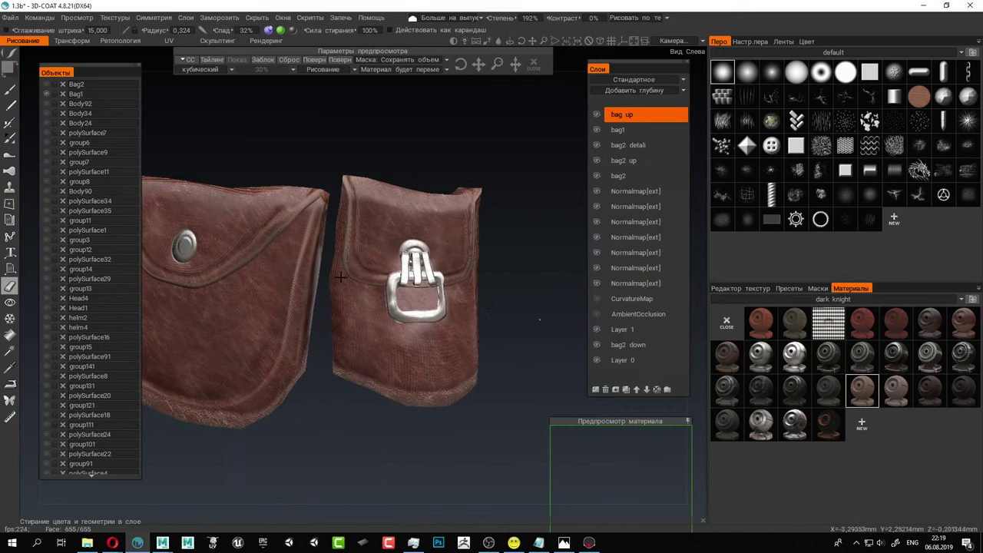
left_click(915, 321)
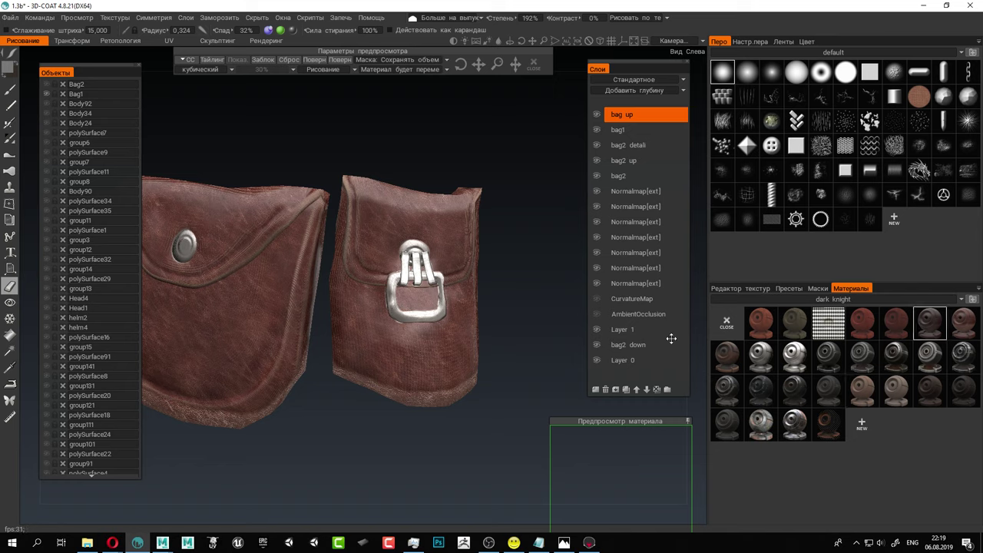
left_click(595, 389)
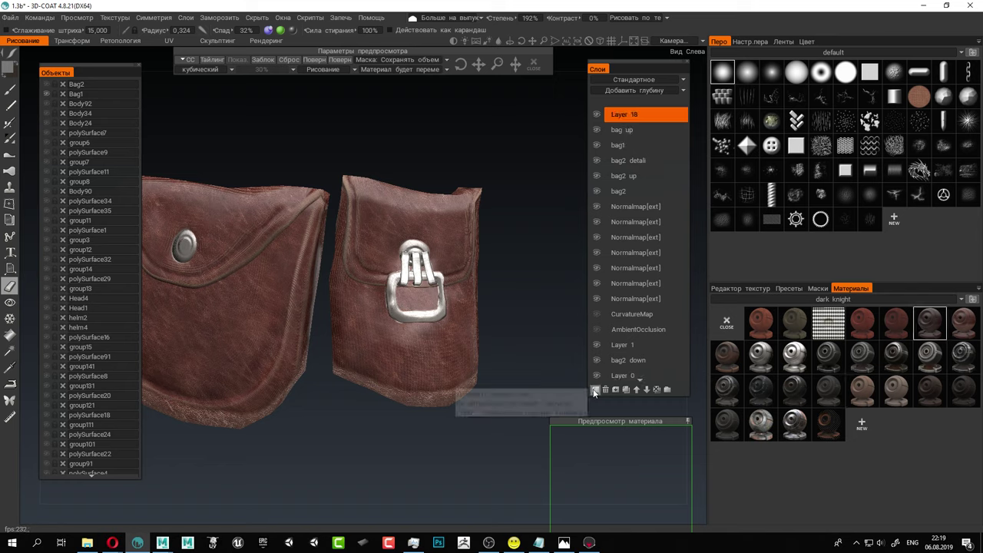
double_click(637, 113)
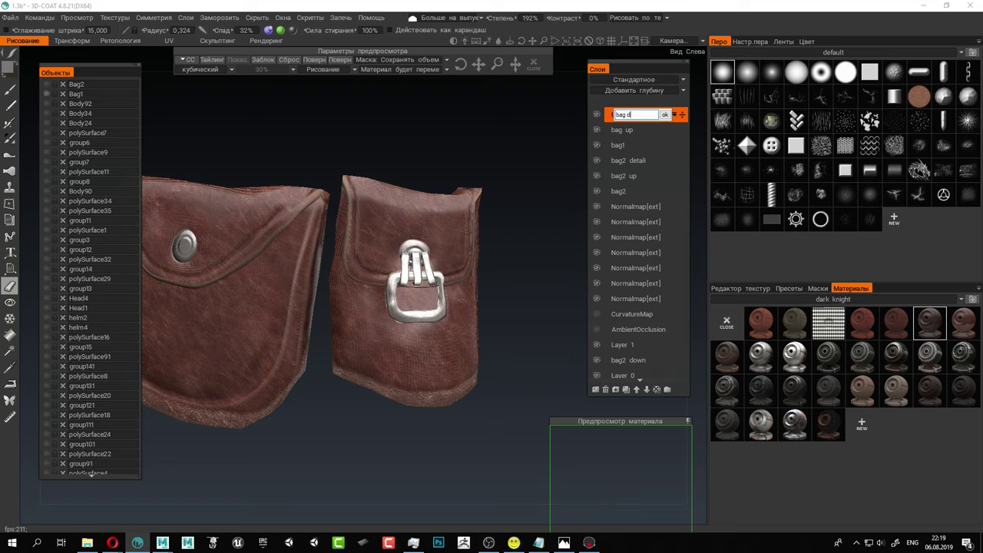
type("bag down")
key("Return")
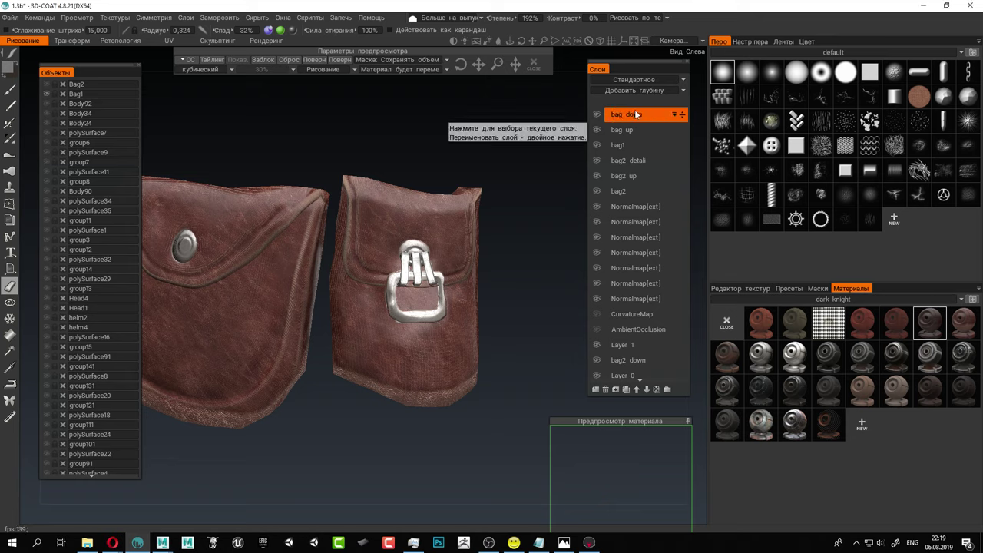
Set the painting condition to "Больше на впадинах" (more in cavities) with a degree of 400%.
left_click_drag(590, 422, 300, 165)
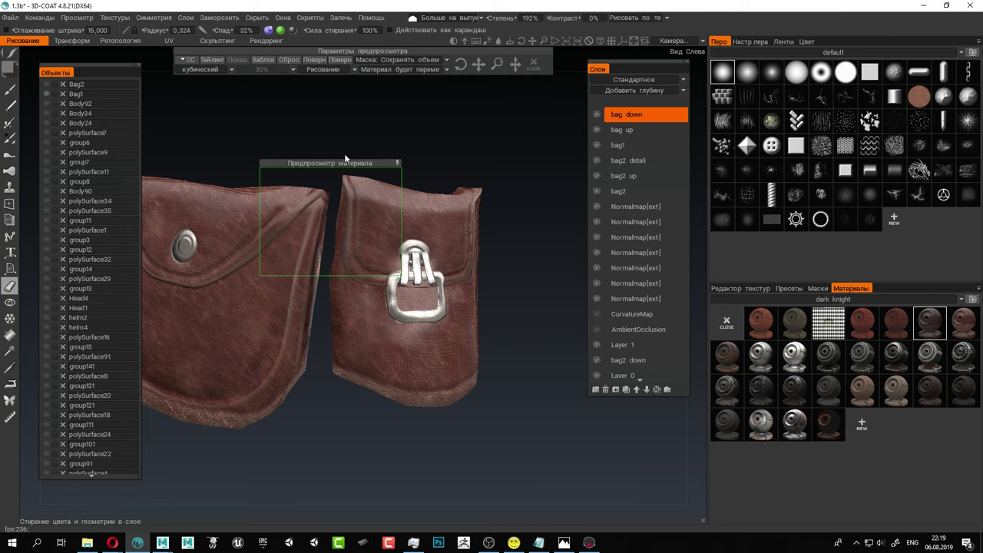
left_click_drag(341, 162, 334, 157)
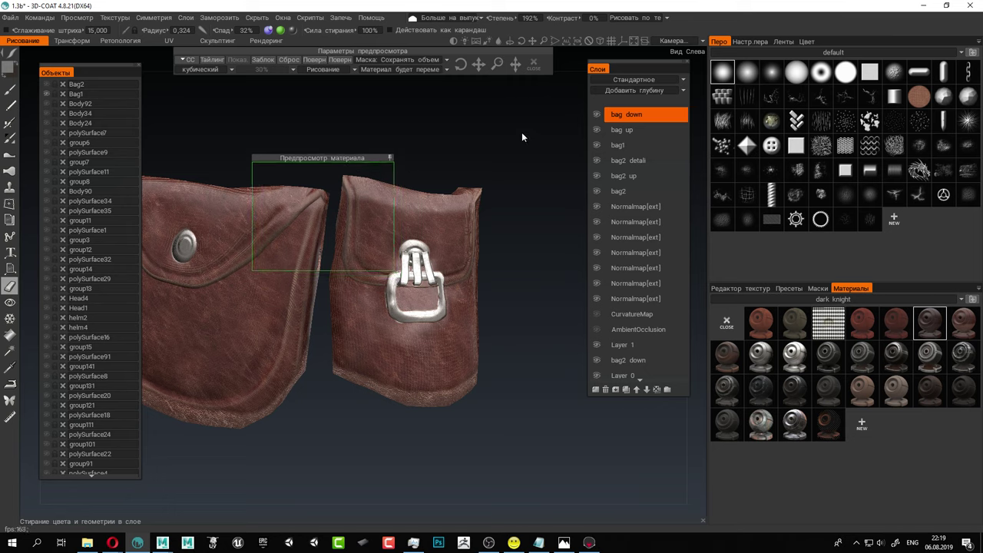
left_click(438, 19)
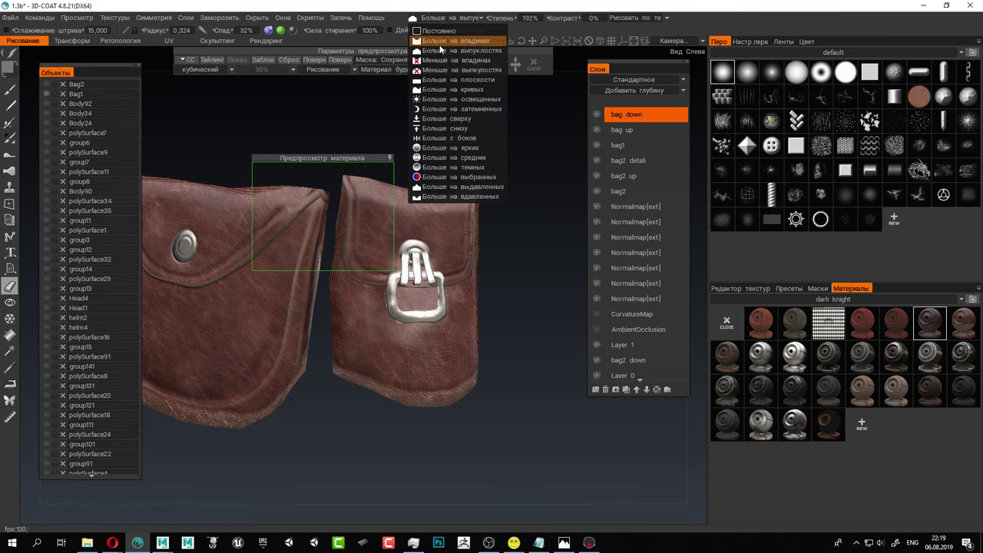
left_click(438, 43)
left_click(438, 20)
left_click(441, 45)
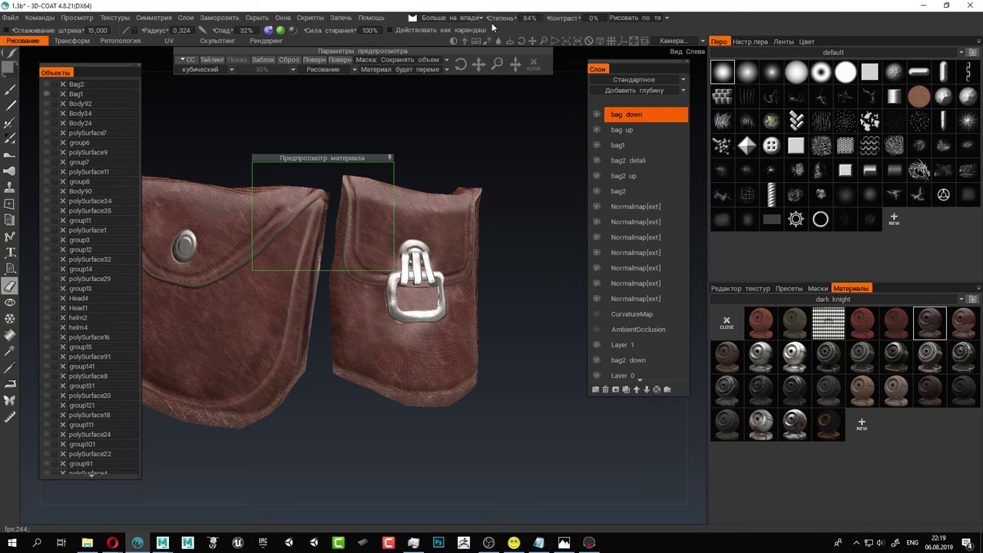
left_click_drag(594, 32, 478, 27)
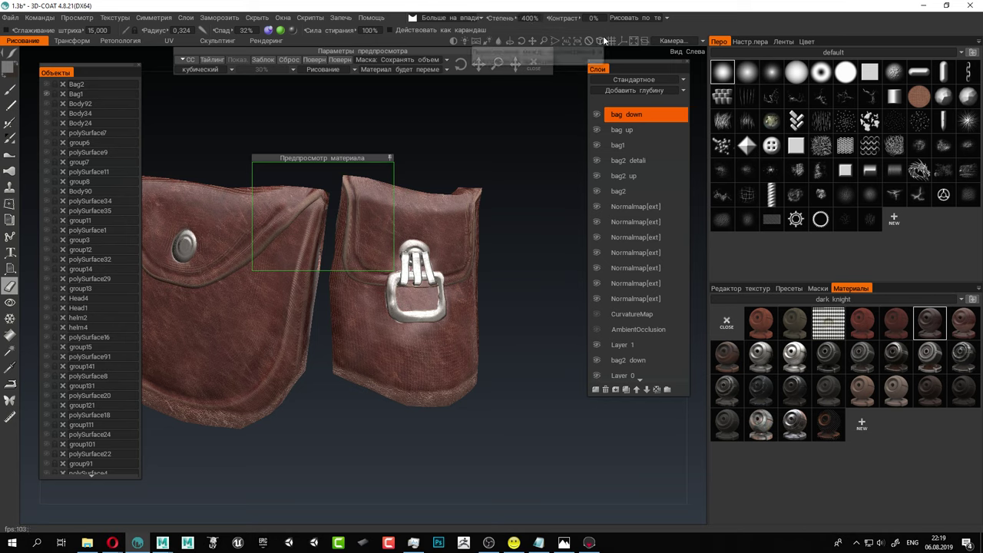
Place the material preview over the buckled bag and set the condition's contrast to 8%.
left_click_drag(371, 162, 432, 238)
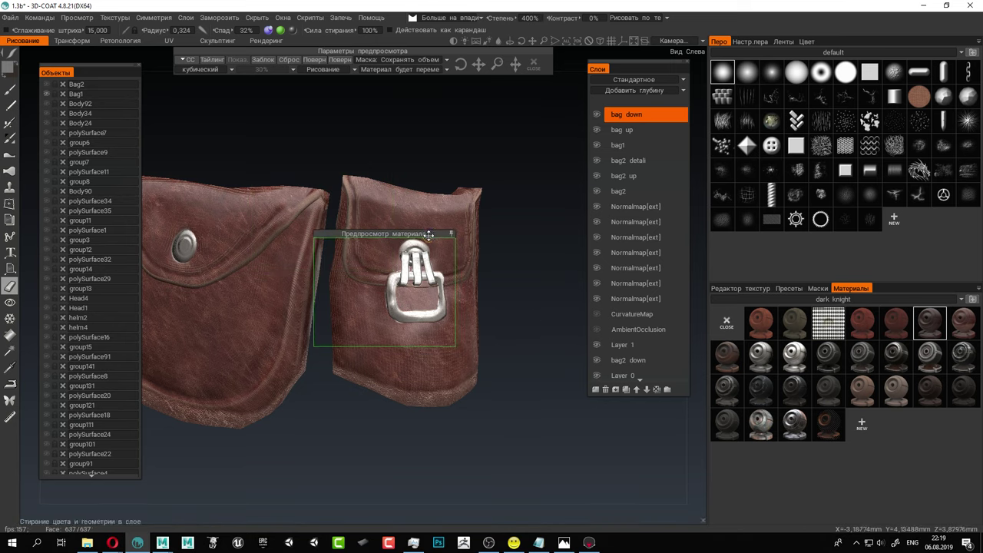
mouse_move(505, 271)
right_mouse_down()
mouse_move(533, 257)
mouse_move(522, 263)
right_mouse_up()
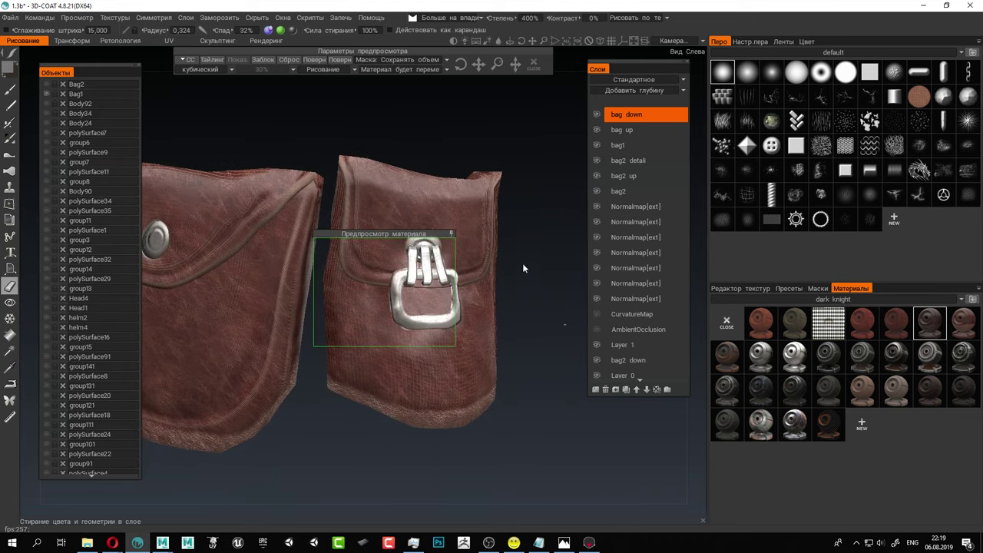
middle_click_drag(504, 264, 472, 282)
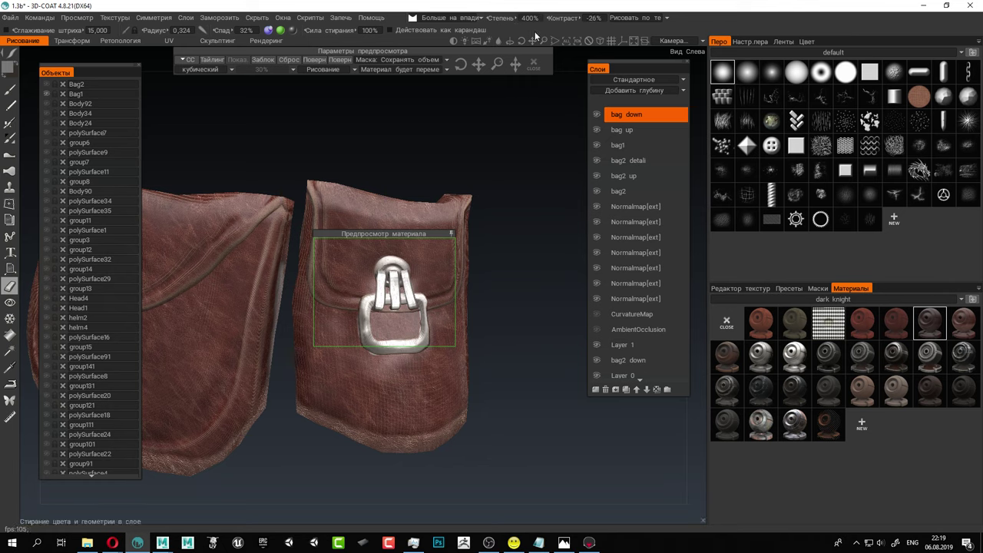
left_click_drag(557, 31, 552, 32)
left_click_drag(501, 17, 628, 36)
left_click_drag(601, 32, 626, 35)
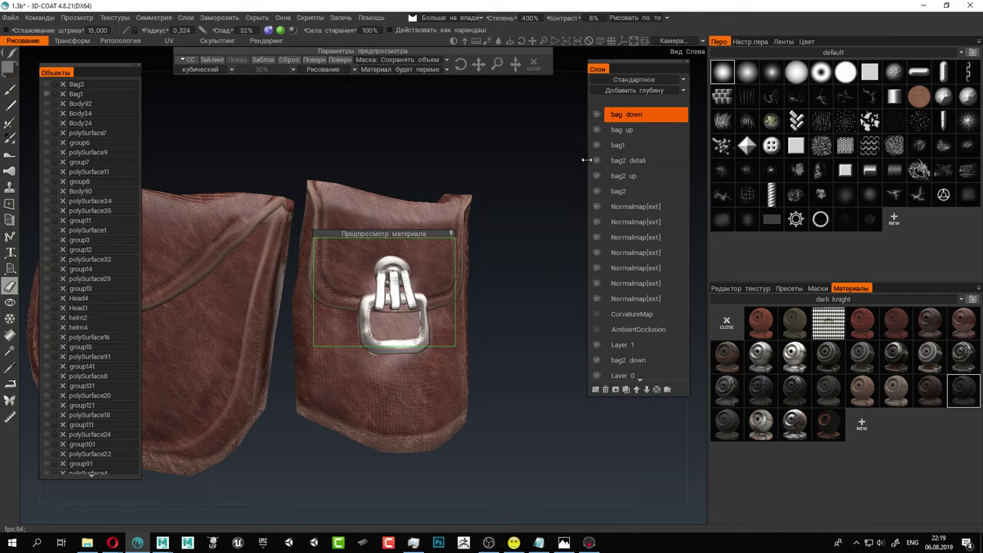
Adjust the material preview's scale and position over the buckle and set the condition's degree to 146%.
mouse_move(494, 63)
left_mouse_down()
mouse_move(511, 68)
mouse_move(498, 62)
left_mouse_up()
mouse_move(526, 38)
left_mouse_down()
mouse_move(419, 35)
mouse_move(516, 48)
left_mouse_up()
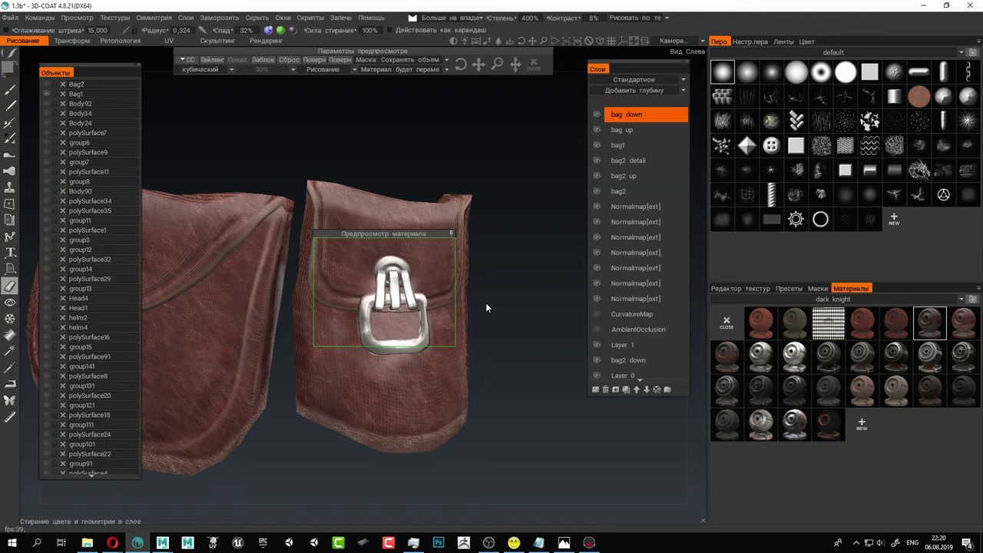
left_click(498, 63)
left_click_drag(415, 233, 574, 408)
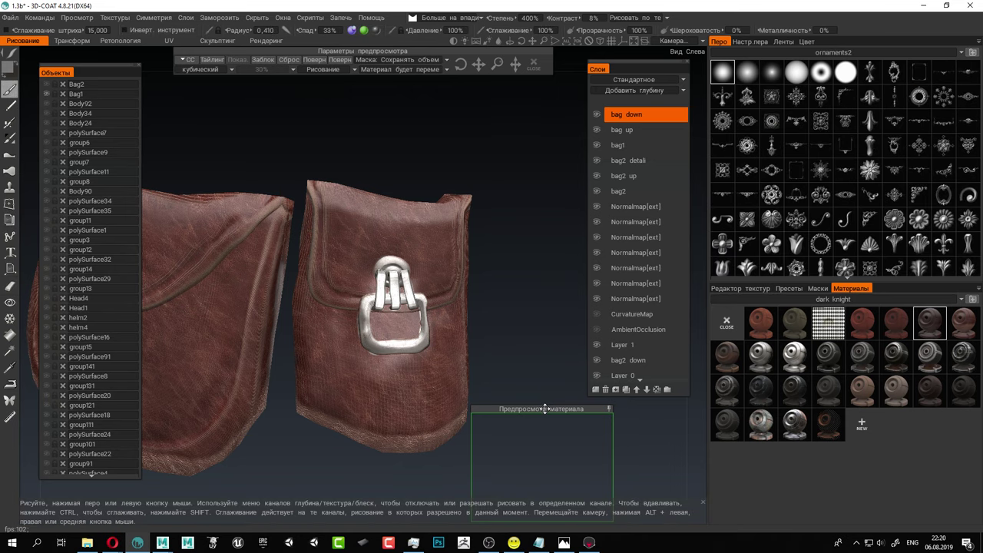
mouse_move(545, 408)
left_mouse_down()
mouse_move(453, 268)
mouse_move(417, 231)
left_mouse_up()
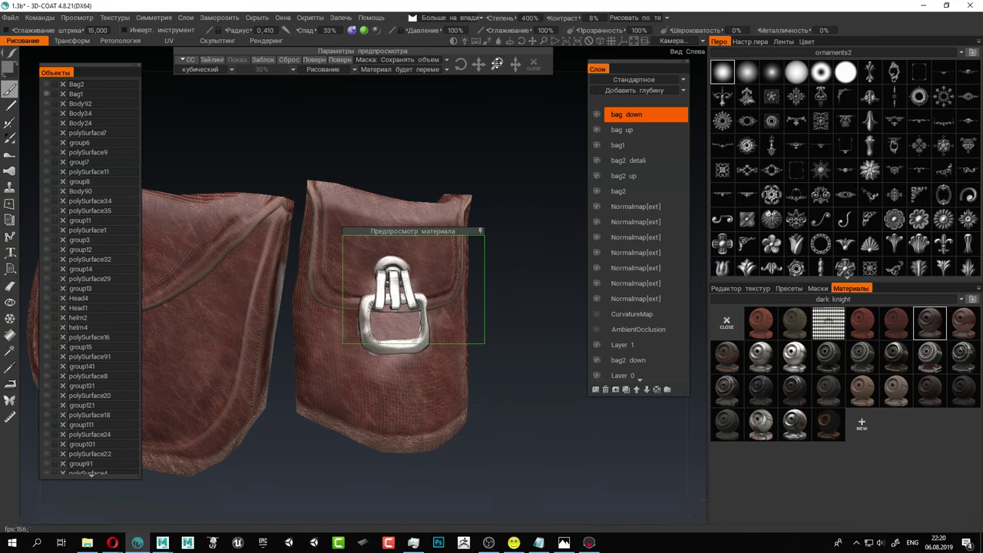
left_click_drag(497, 64, 497, 64)
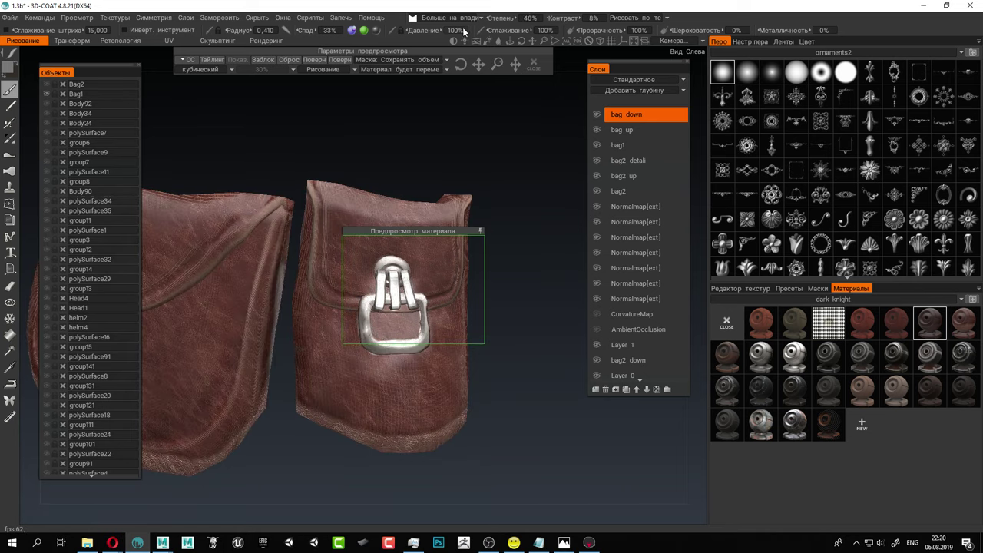
left_click_drag(463, 32, 482, 40)
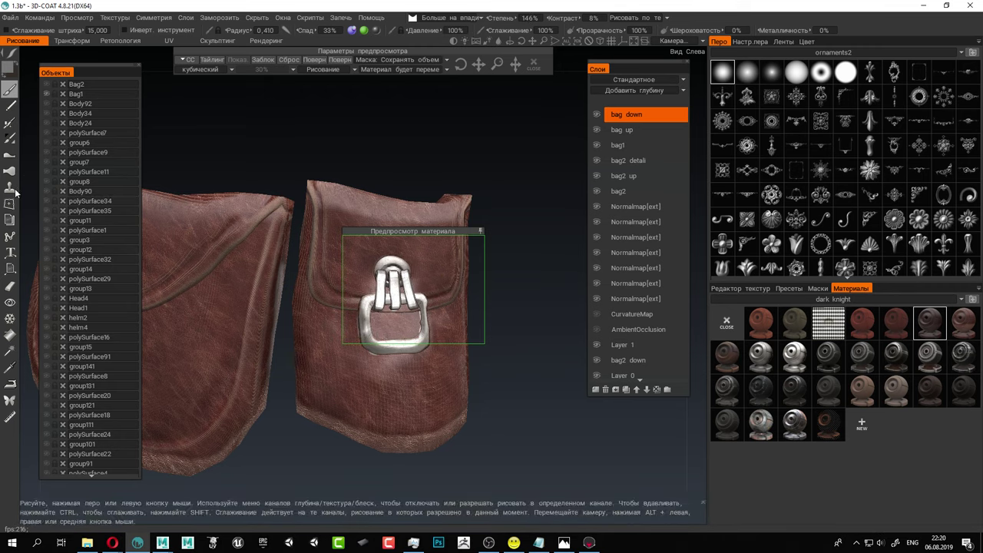
Fill the two bags with the dark brown cavity material using the Fill tool with "Разница цветов" (color difference) enabled.
left_click(10, 336)
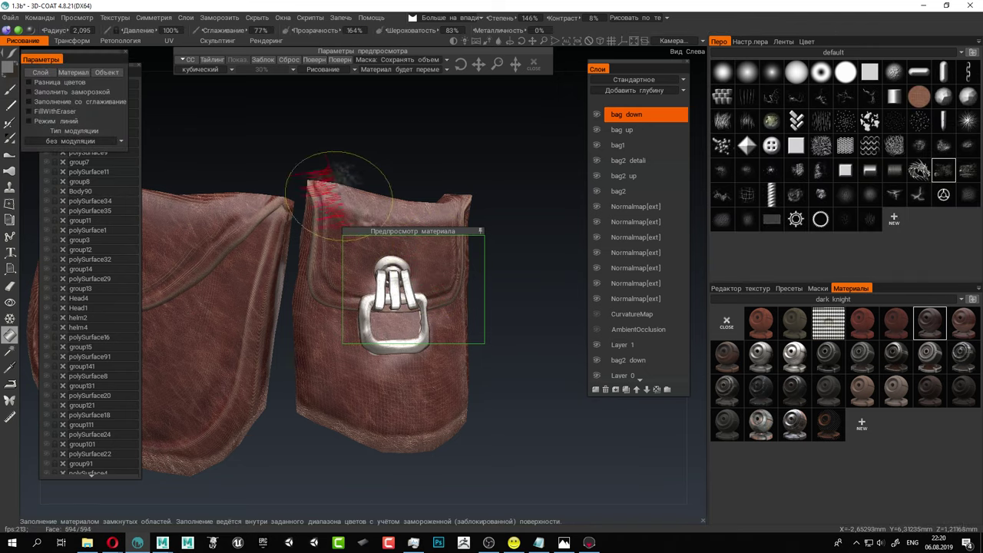
left_click(45, 83)
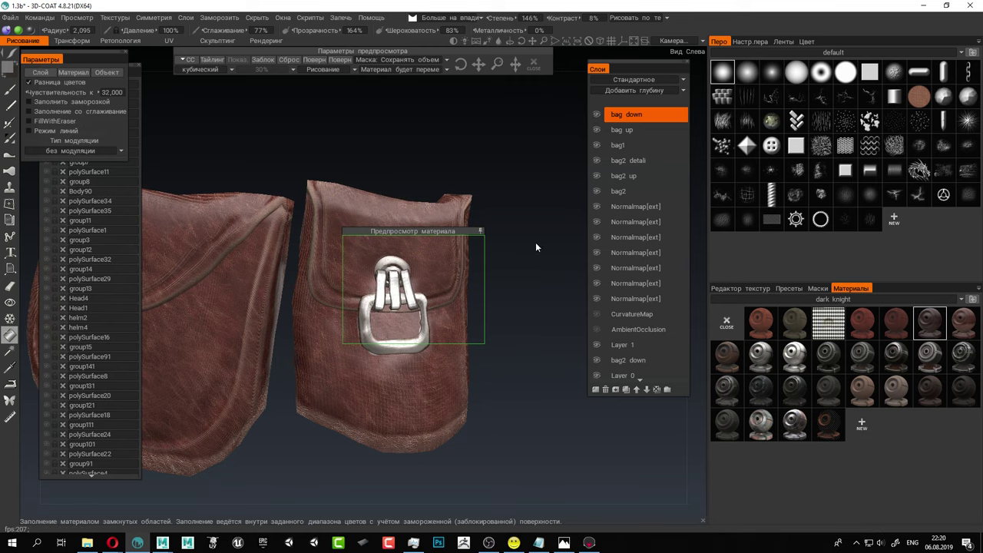
left_click_drag(451, 230, 562, 400)
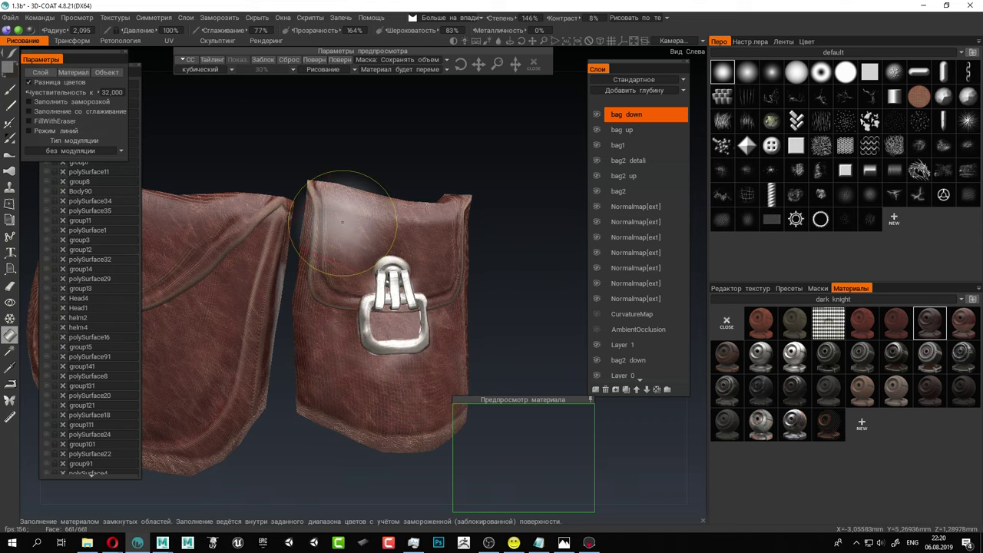
middle_click_drag(265, 347, 426, 294, "alt")
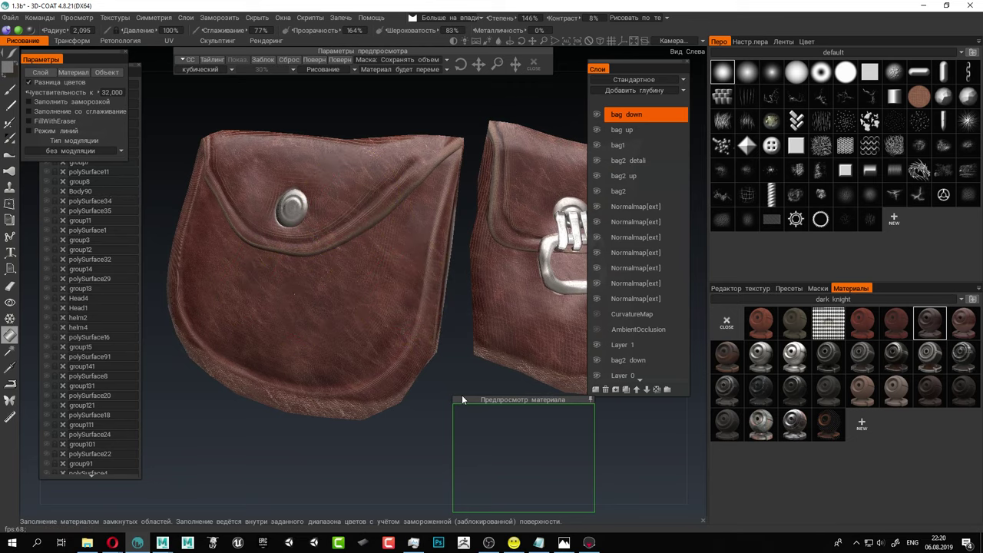
middle_click_drag(430, 325, 286, 305, "alt")
left_click_drag(452, 294, 448, 259, "alt")
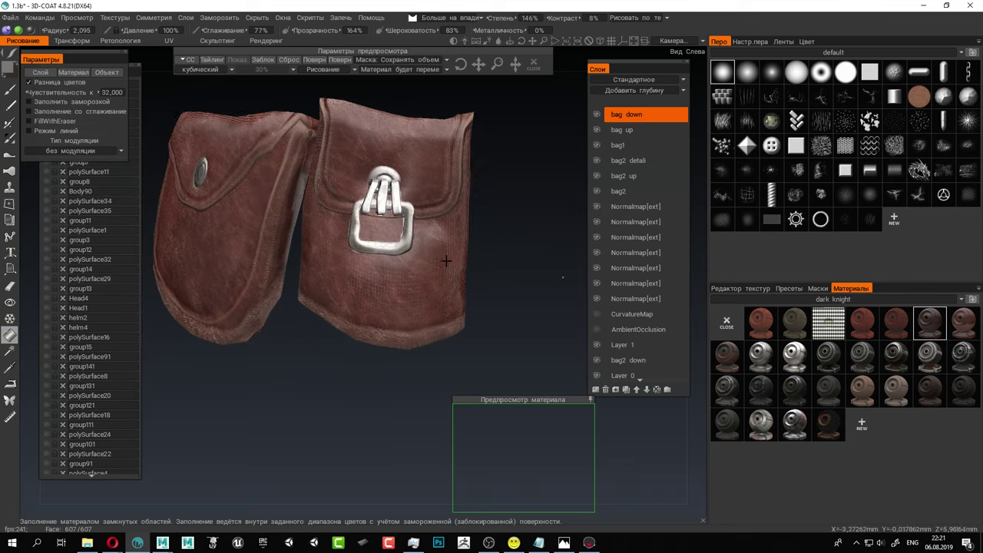
right_click_drag(448, 259, 456, 232, "alt")
middle_click_drag(456, 232, 425, 318, "alt")
left_click_drag(425, 318, 449, 298, "alt")
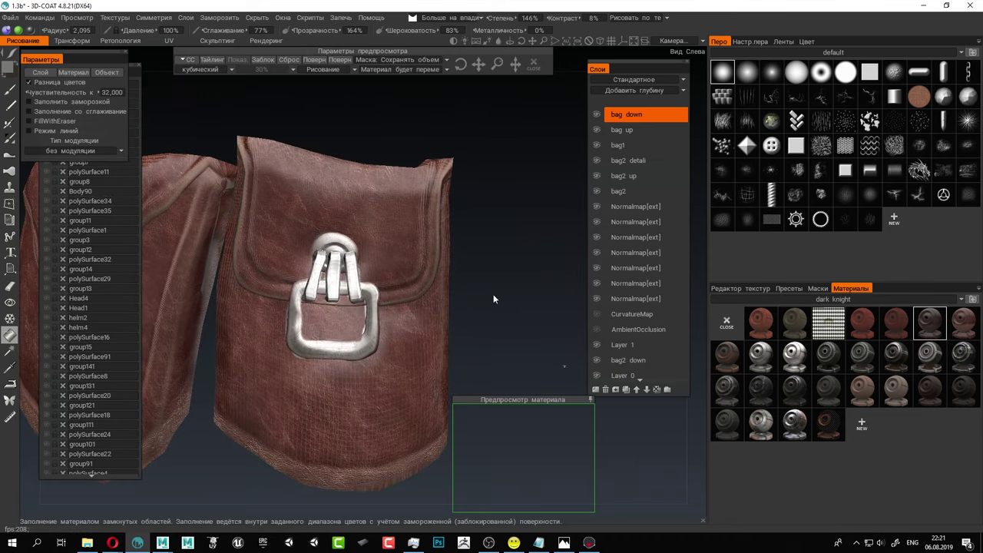
right_click_drag(494, 294, 499, 313, "alt")
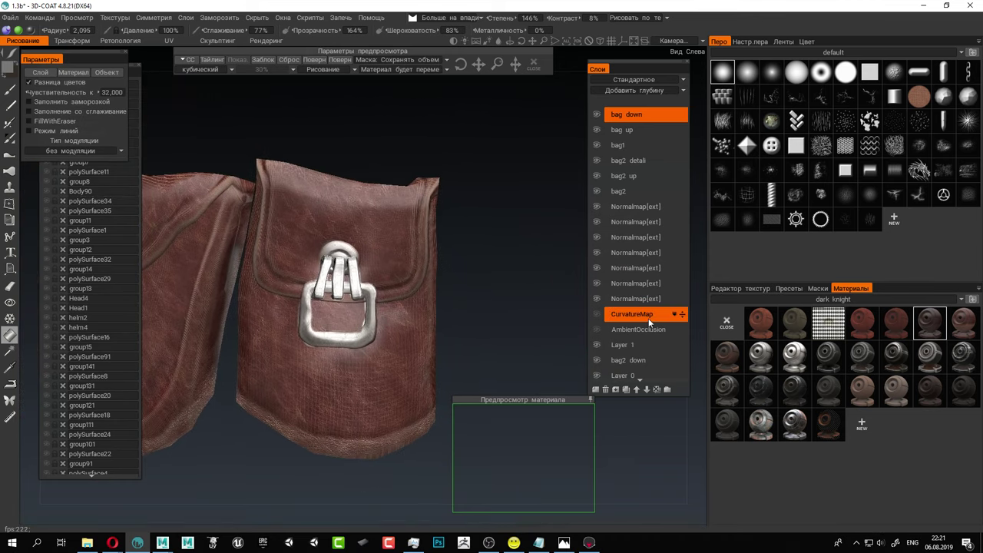
Choose a light beige leather material with the condition "Постоянно" (always) and fit its masked preview over the buckled bag.
left_click(894, 391)
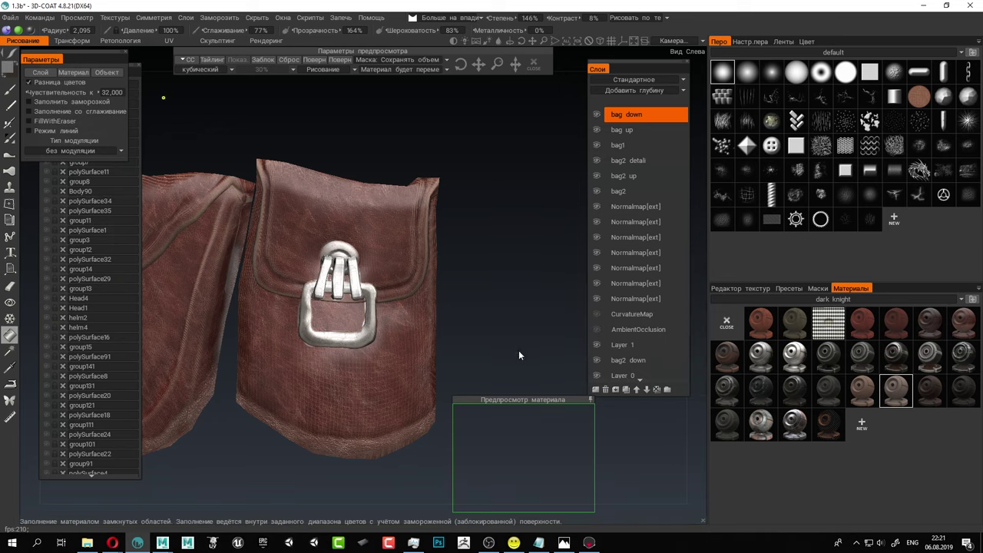
left_click(438, 18)
left_click(432, 32)
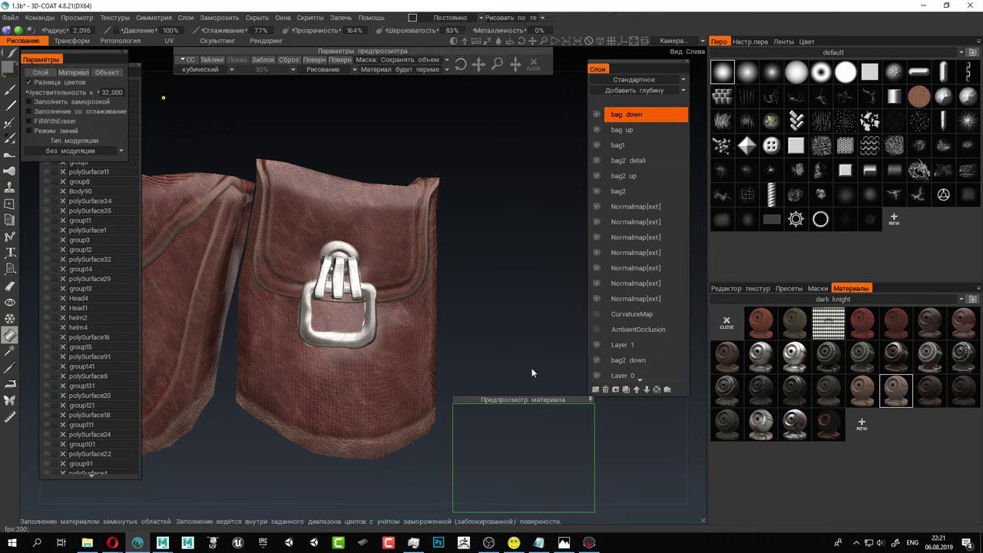
left_click_drag(527, 396, 373, 263)
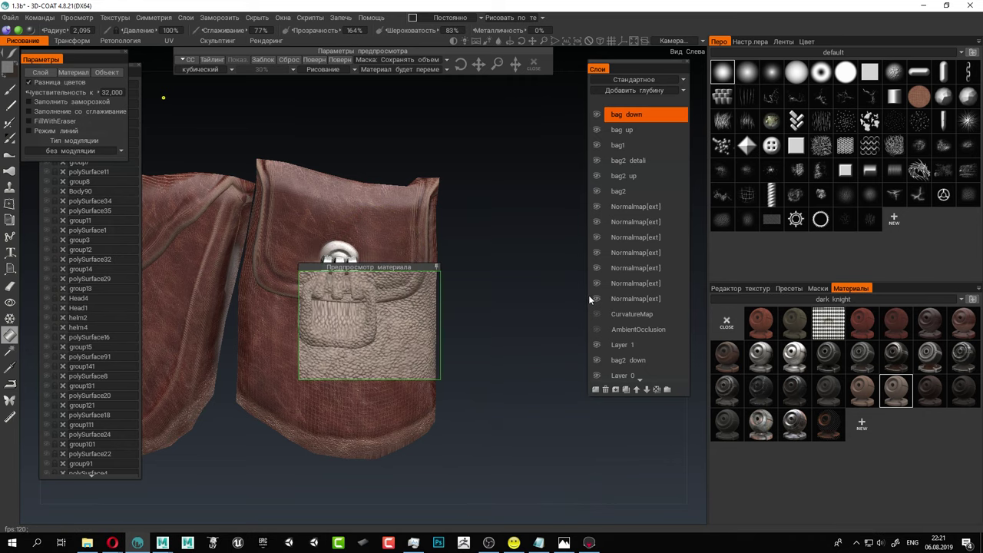
mouse_move(497, 64)
left_mouse_down()
mouse_move(507, 65)
mouse_move(497, 62)
left_mouse_up()
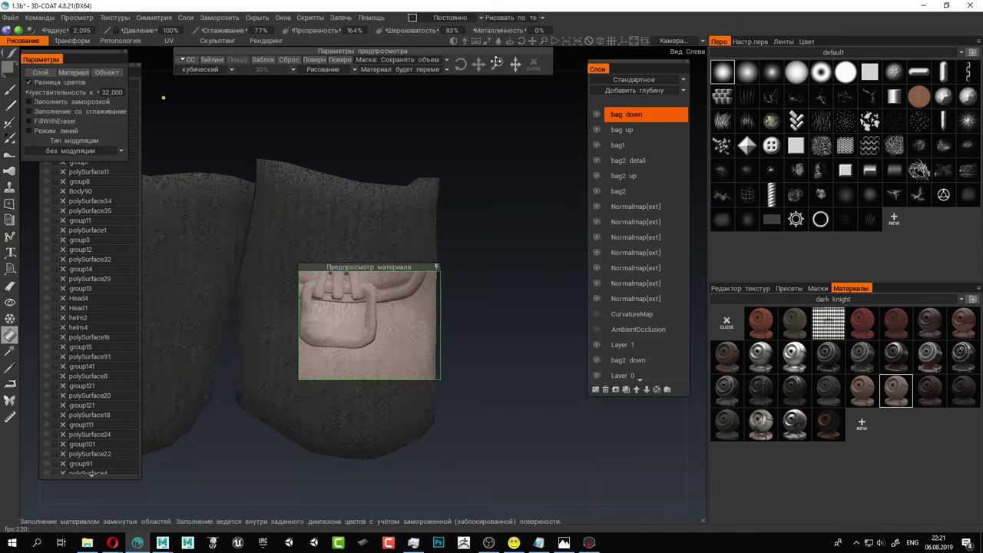
left_click(816, 288)
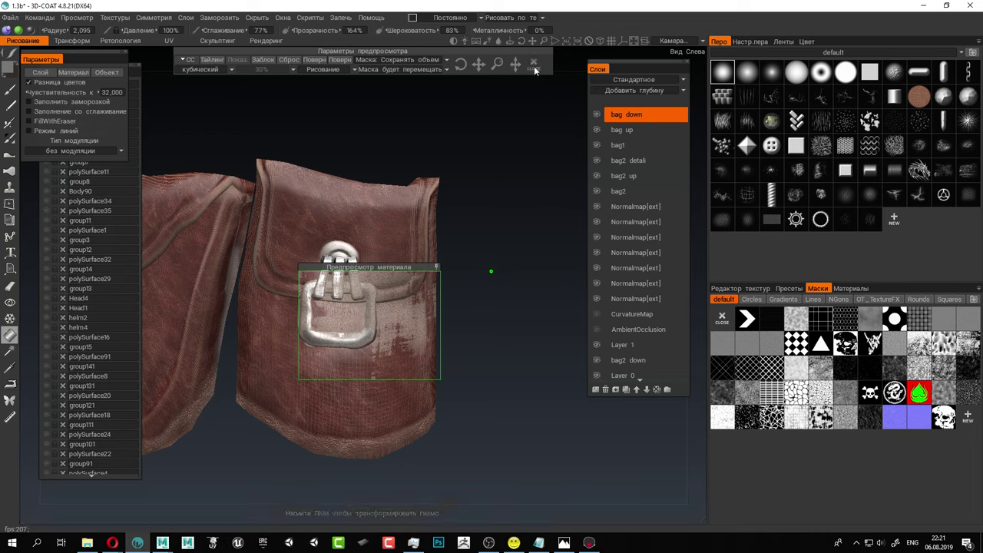
Try filling the buckled bag with the masked beige material, and undo the fill.
left_click_drag(442, 250, 410, 259)
key("ctrl+z")
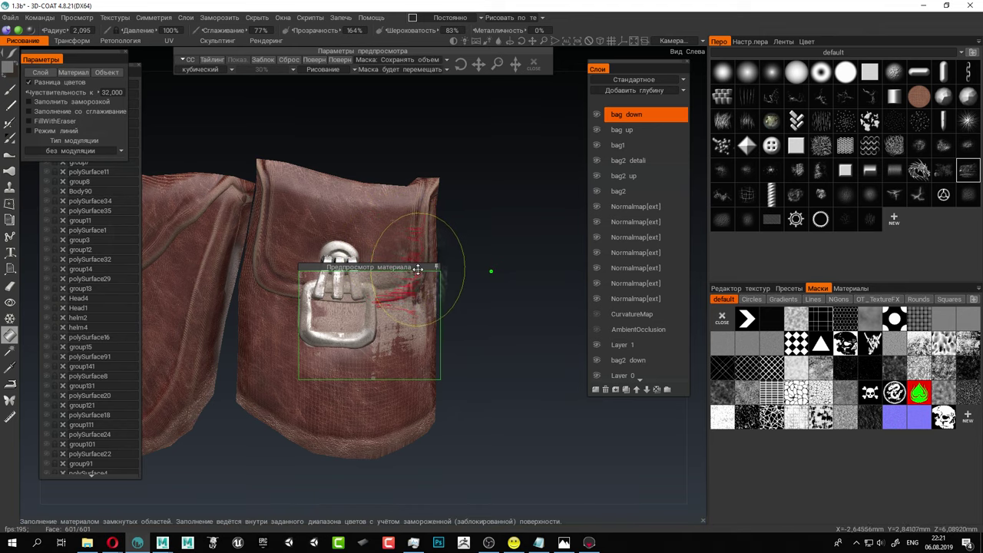
left_click_drag(408, 267, 538, 397)
right_click_drag(422, 265, 406, 268)
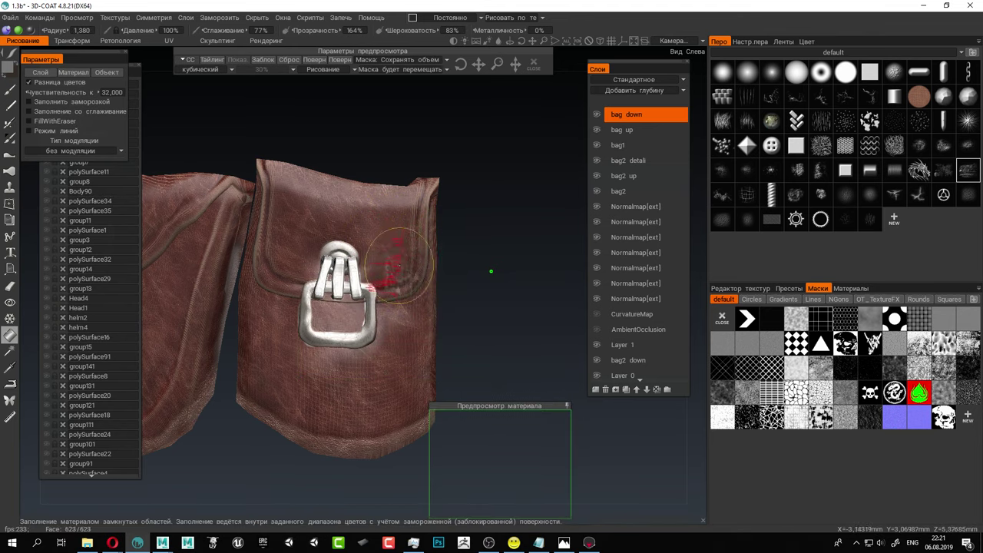
left_click(409, 229)
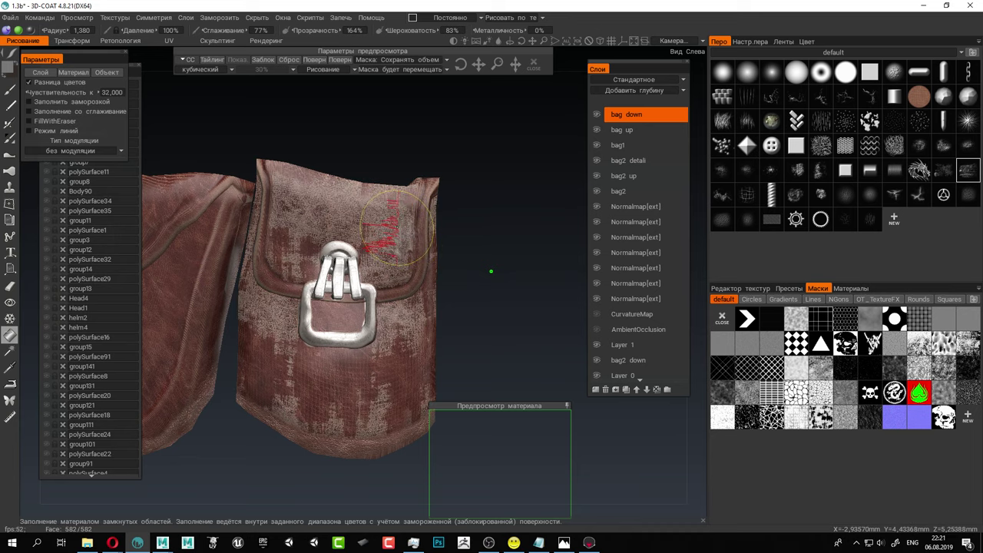
key("ctrl+z")
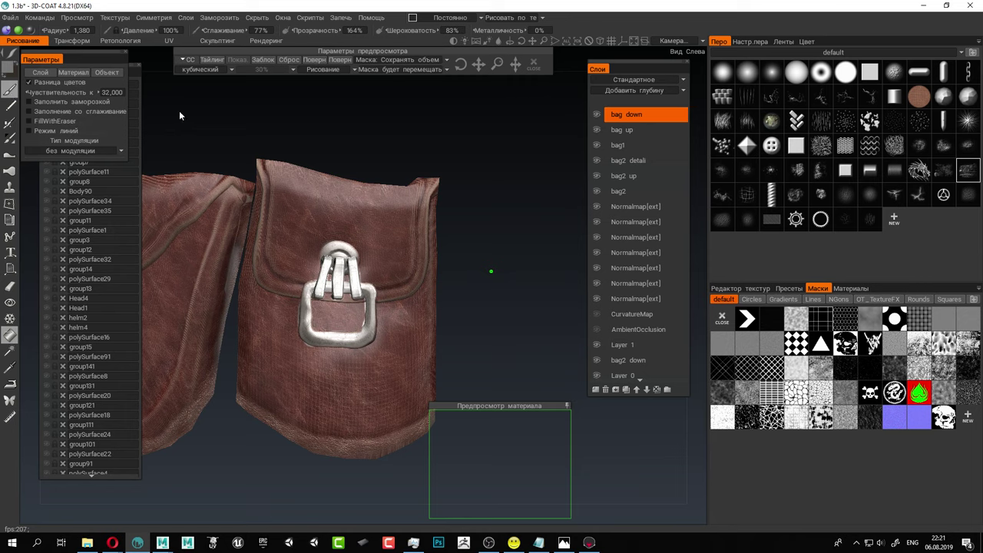
Switch to the Brush with the scratchy alpha from the default set and set "Прозрачность" (transparency) to 86%.
key("b")
left_click(758, 50)
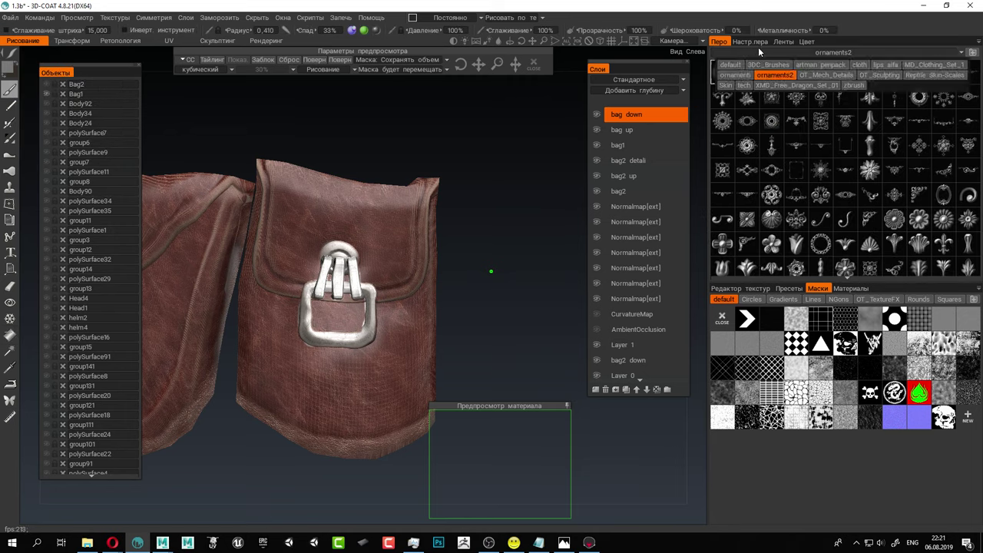
left_click(732, 66)
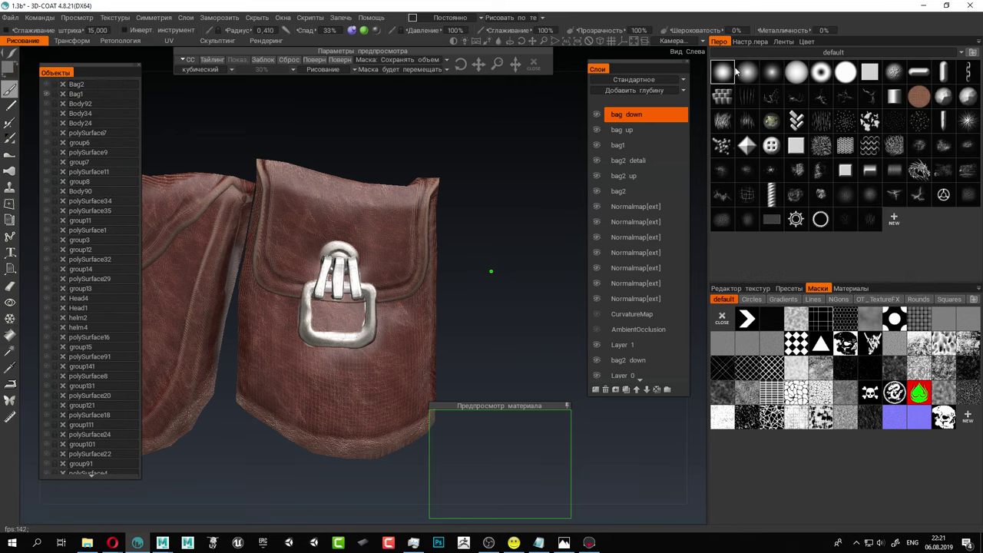
left_click(968, 172)
scroll(490, 271, "up", 3)
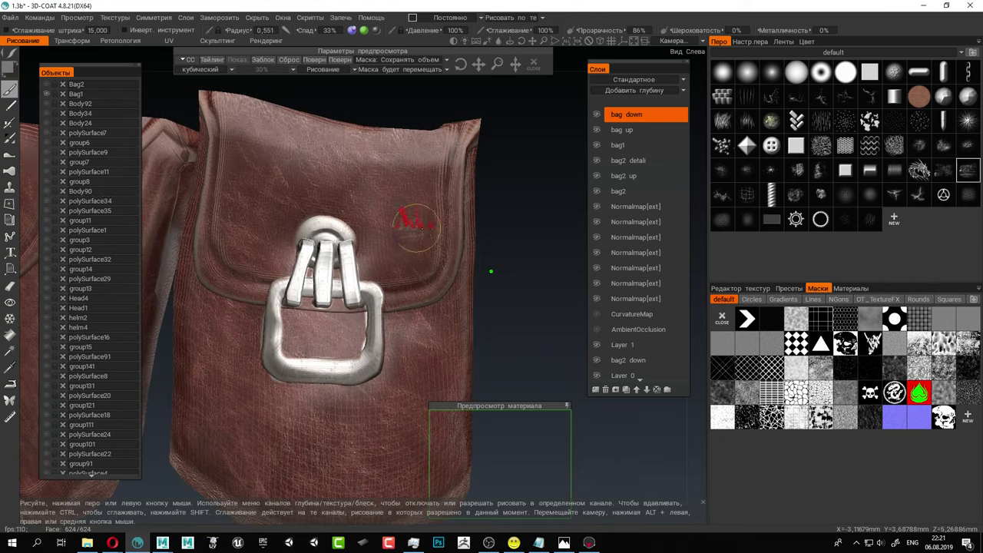
Paint light wear on the right side of the buckled bag's flap with a brush radius of 0.606.
mouse_move(421, 228)
right_mouse_down()
mouse_move(451, 228)
mouse_move(435, 225)
right_mouse_up()
left_click_drag(436, 258, 440, 252)
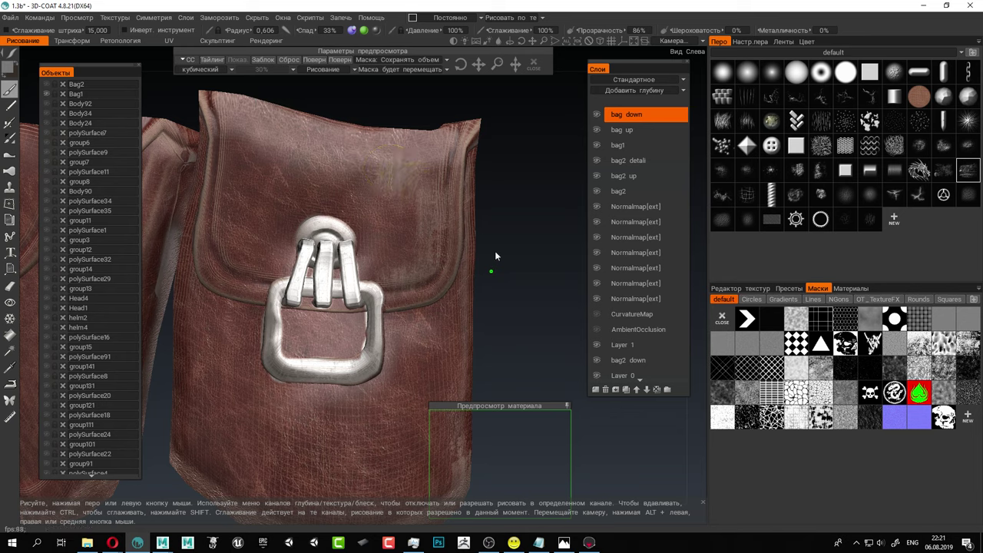
middle_click_drag(510, 253, 493, 226)
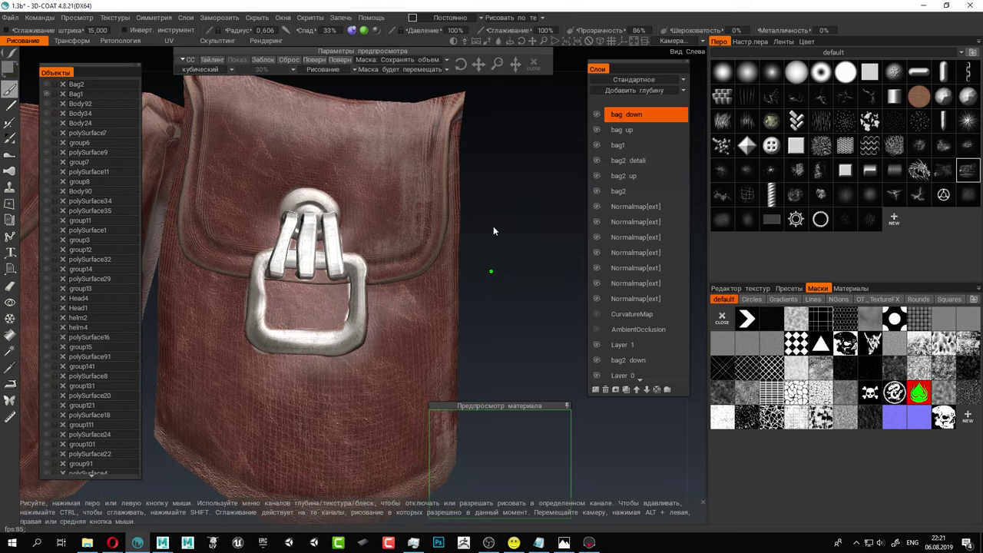
middle_click_drag(501, 261, 534, 208)
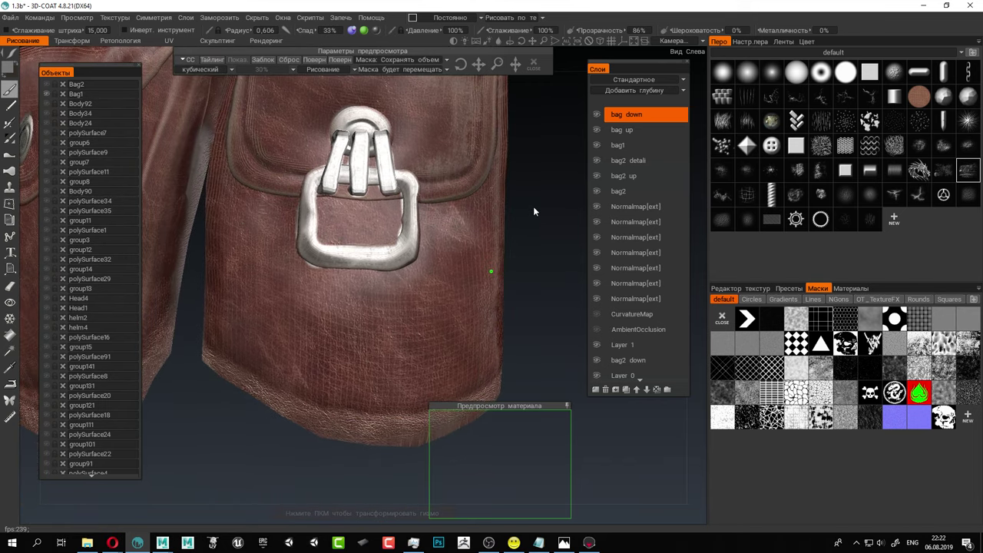
Undo the last wear stroke and repaint the left side of the buckled bag's flap with a brush radius of 0.895.
left_click_drag(535, 210, 525, 206, "alt")
middle_click_drag(463, 170, 411, 168, "alt")
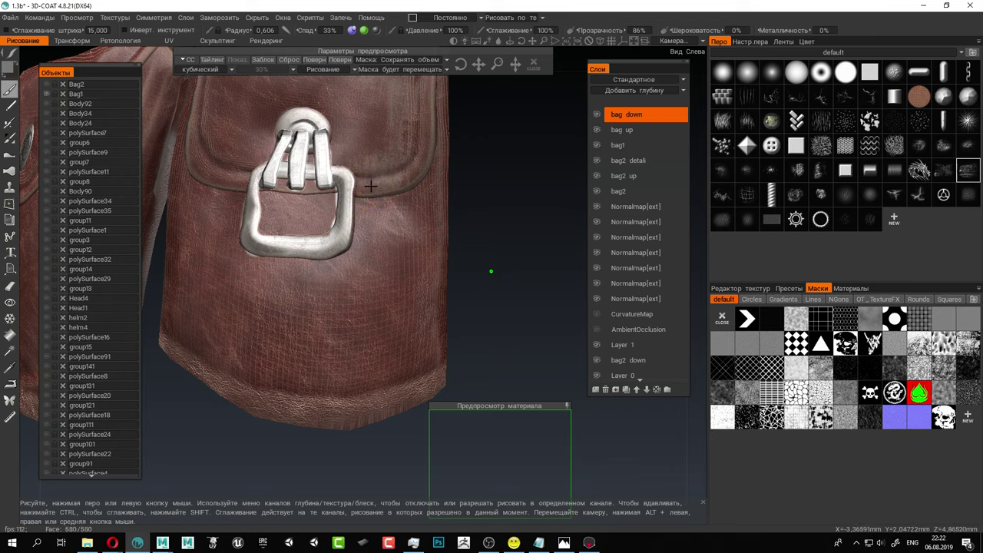
left_click_drag(371, 186, 433, 205, "alt")
right_click_drag(432, 205, 469, 192, "alt")
mouse_move(469, 192)
middle_mouse_down("alt")
mouse_move(463, 252)
mouse_move(484, 287)
middle_mouse_up("alt")
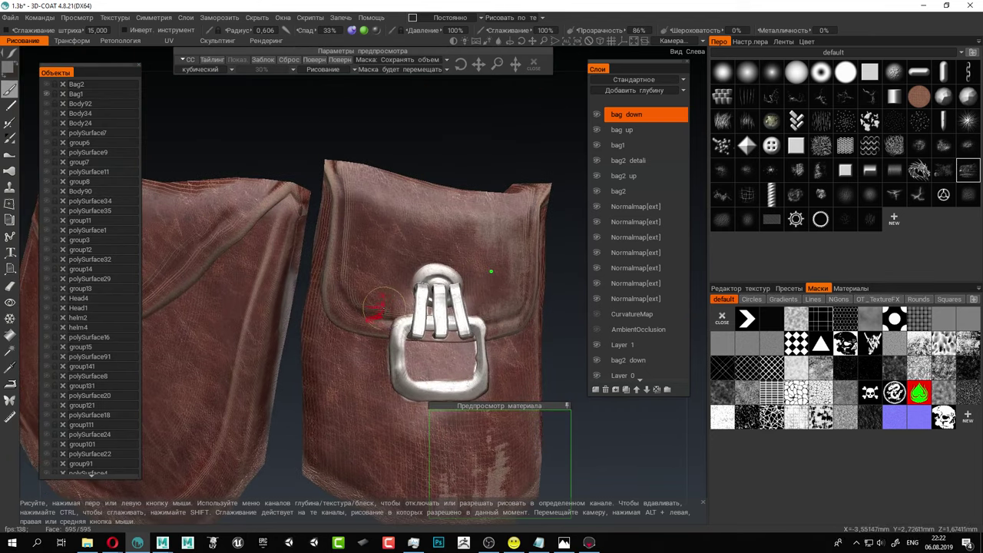
key("ctrl+z")
scroll(372, 302, "up", 4)
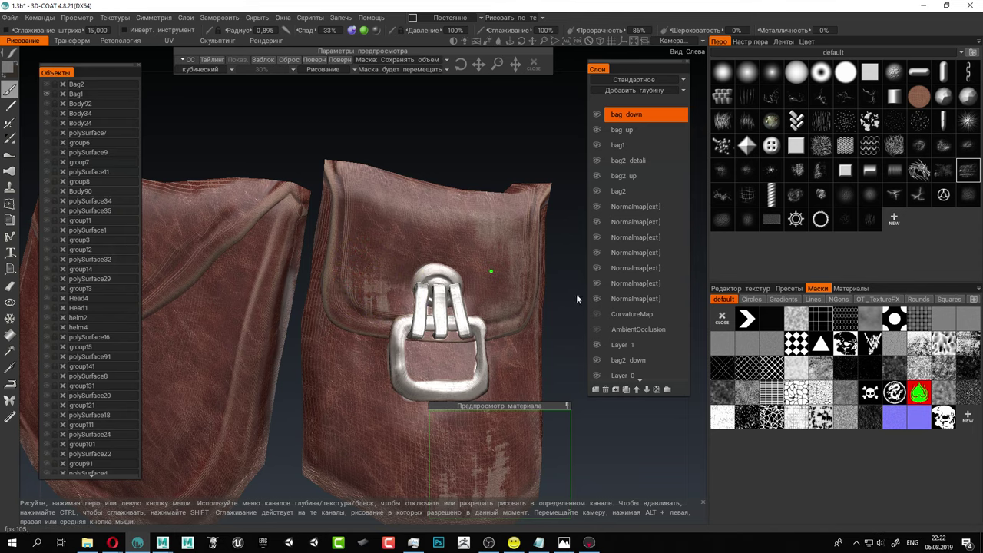
Paint light wear down the buckled bag's left side below the flap and along its bottom edge, using brush radii 0.460 and 0.873.
middle_click_drag(401, 451, 355, 378, "alt")
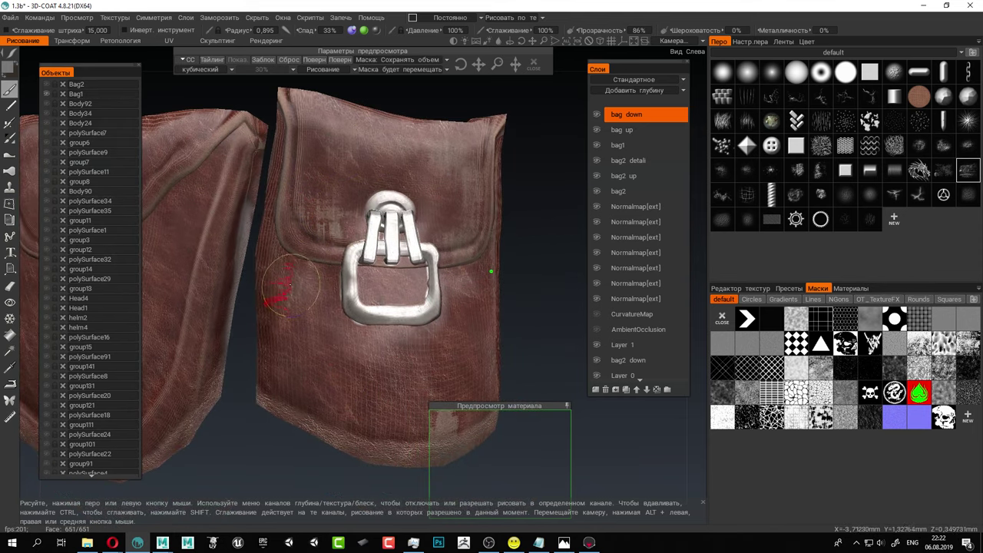
left_click_drag(310, 280, 321, 279)
right_click_drag(321, 280, 286, 258)
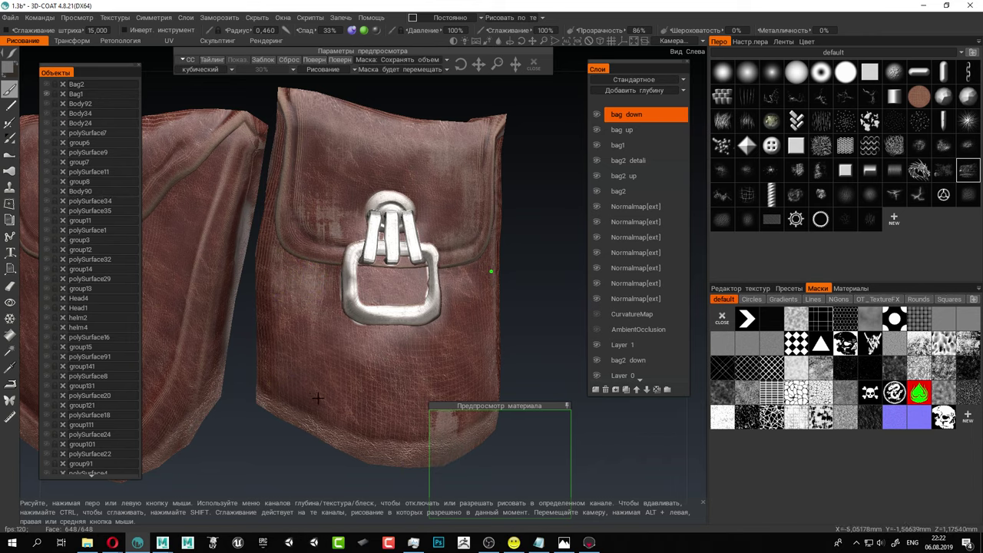
middle_click_drag(318, 398, 281, 334, "alt")
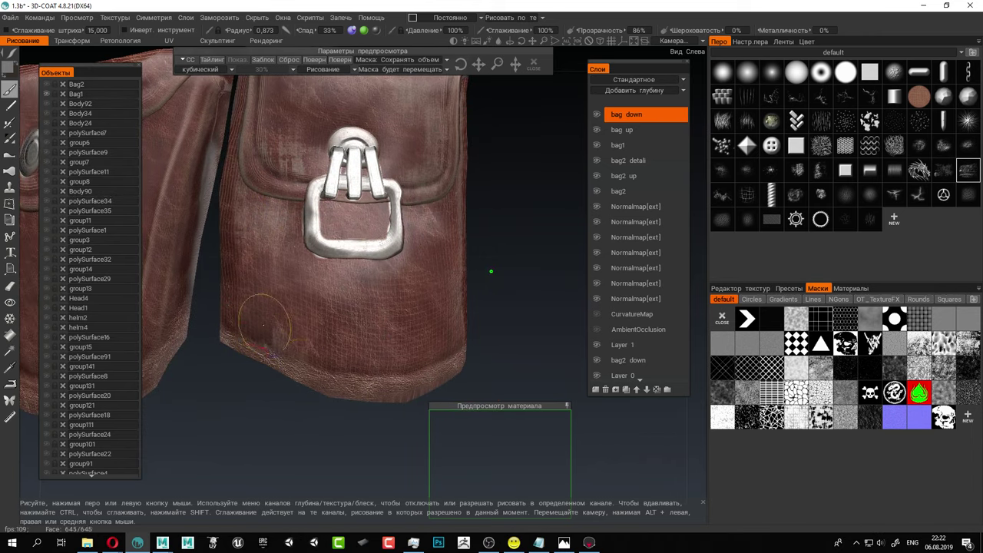
mouse_move(264, 327)
left_mouse_down()
mouse_move(349, 381)
mouse_move(430, 367)
left_mouse_up()
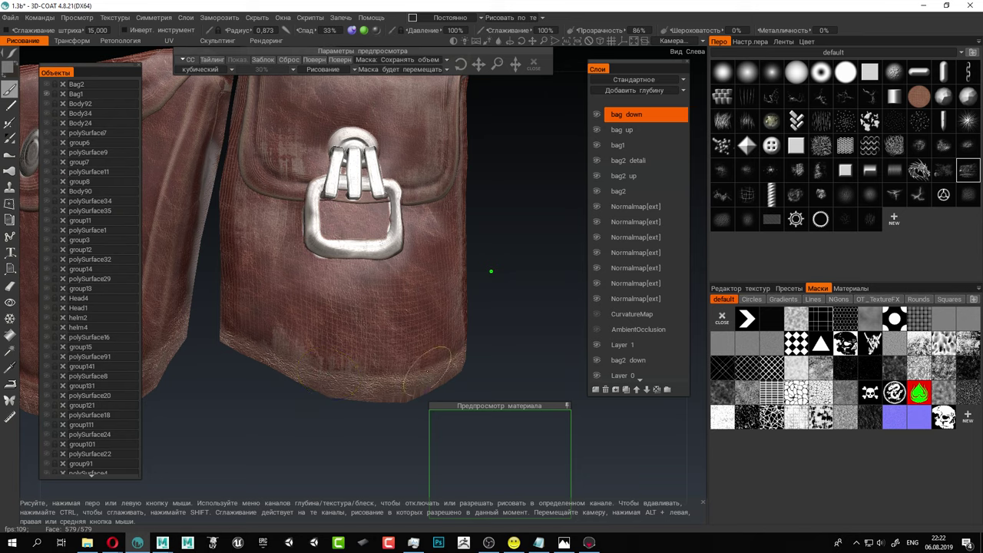
left_click_drag(419, 353, 399, 325)
Try painting wear near the right edge of the buttoned bag, and undo the strokes.
mouse_move(473, 320)
left_mouse_down()
mouse_move(450, 313)
mouse_move(515, 305)
mouse_move(438, 260)
mouse_move(456, 261)
mouse_move(387, 271)
mouse_move(408, 292)
mouse_move(430, 292)
mouse_move(460, 240)
mouse_move(446, 341)
left_mouse_up()
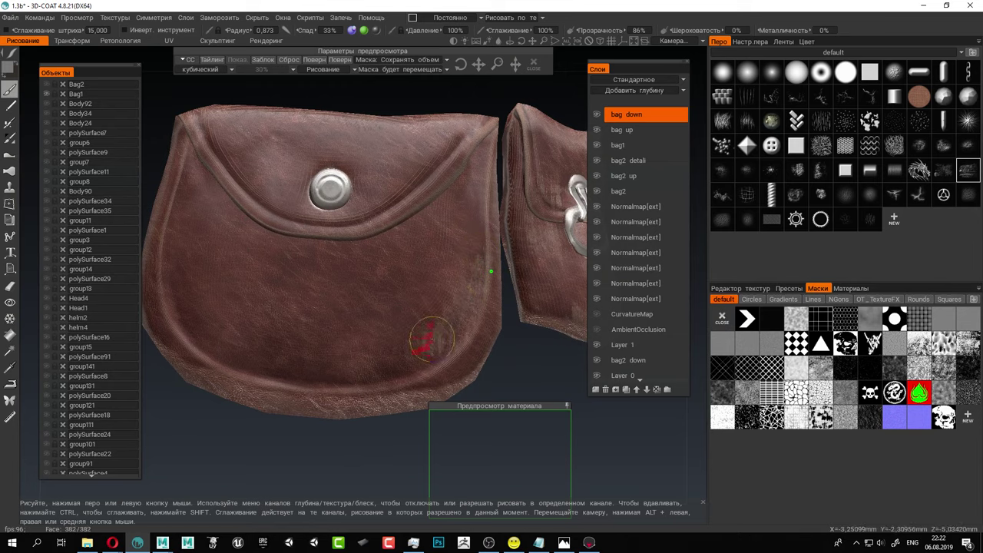
key("ctrl+z")
key("ctrl+z")
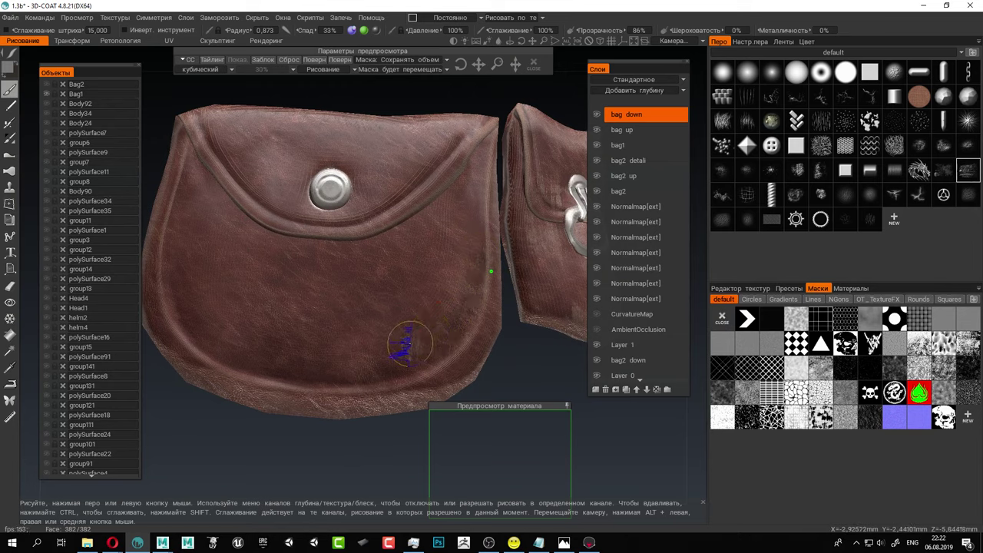
Paint light scratchy wear across the lower part of the buttoned bag with brush radii 3.196 and 1.690.
right_click_drag(404, 336, 399, 322)
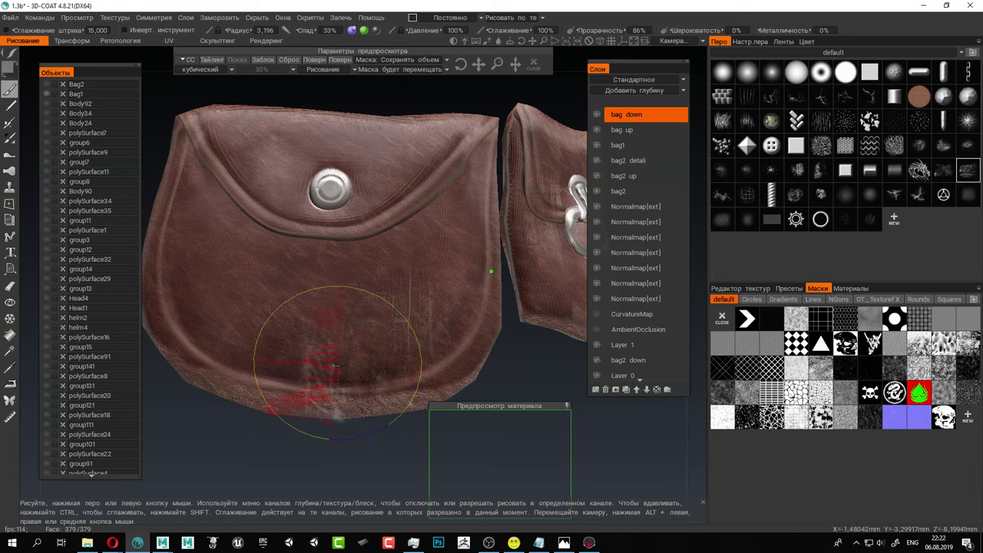
mouse_move(333, 376)
left_mouse_down()
mouse_move(384, 369)
mouse_move(258, 378)
left_mouse_up()
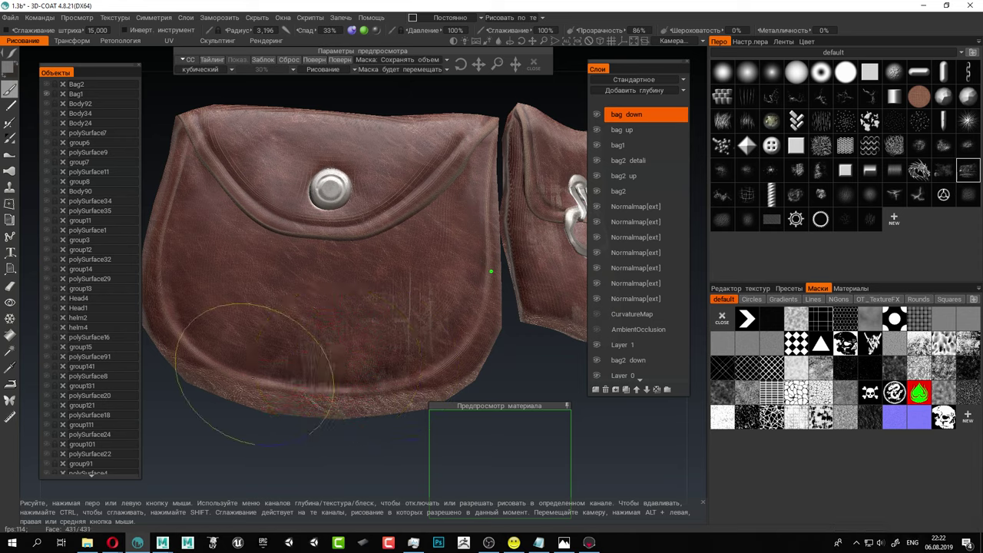
right_click_drag(307, 345, 268, 346)
mouse_move(188, 318)
left_mouse_down()
mouse_move(216, 328)
mouse_move(181, 315)
mouse_move(192, 340)
left_mouse_up()
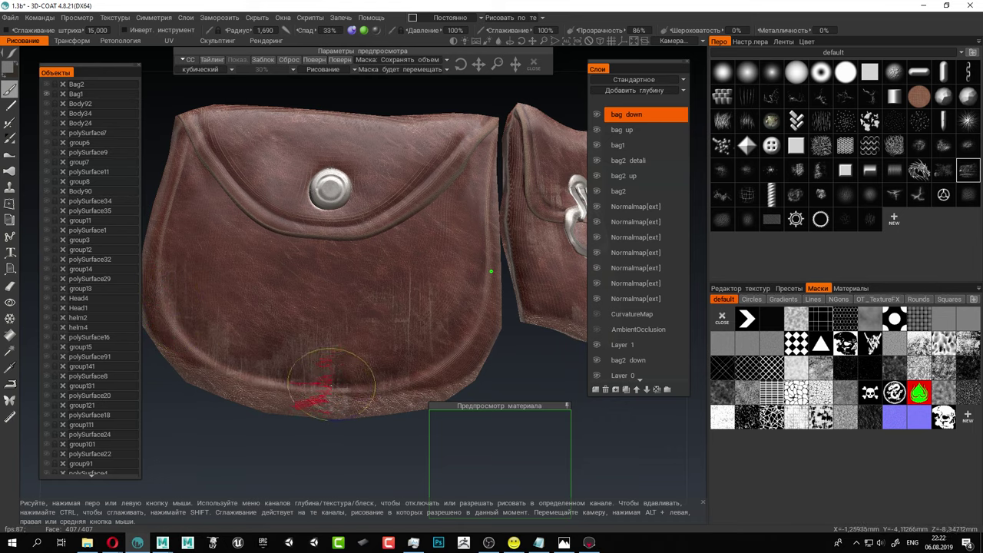
mouse_move(364, 338)
left_mouse_down()
mouse_move(364, 352)
mouse_move(386, 351)
left_mouse_up()
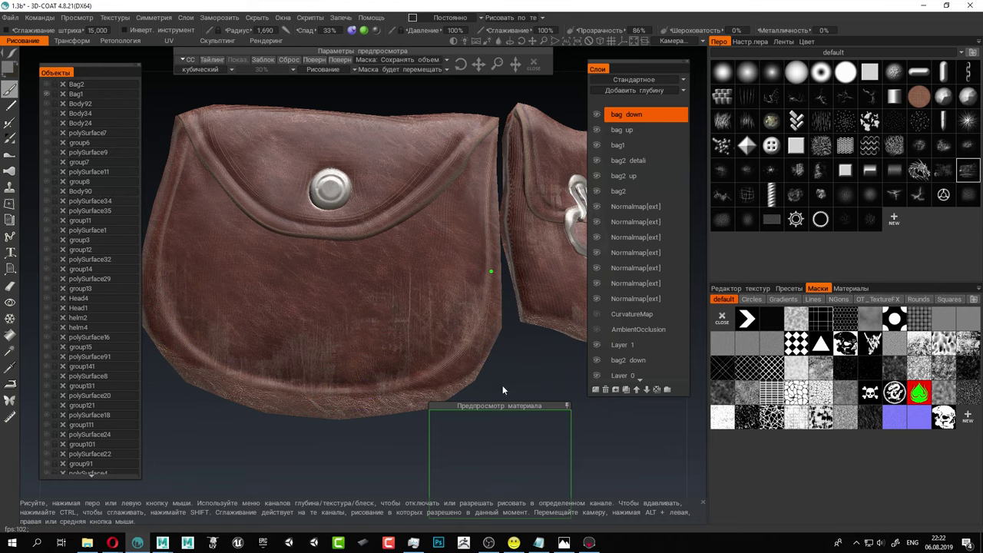
Paint scratchy wear along the right side of the buttoned bag's flap edge with a brush radius of 0.955.
right_click_drag(503, 384, 495, 299)
mouse_move(495, 300)
left_mouse_down()
mouse_move(421, 342)
mouse_move(451, 314)
left_mouse_up()
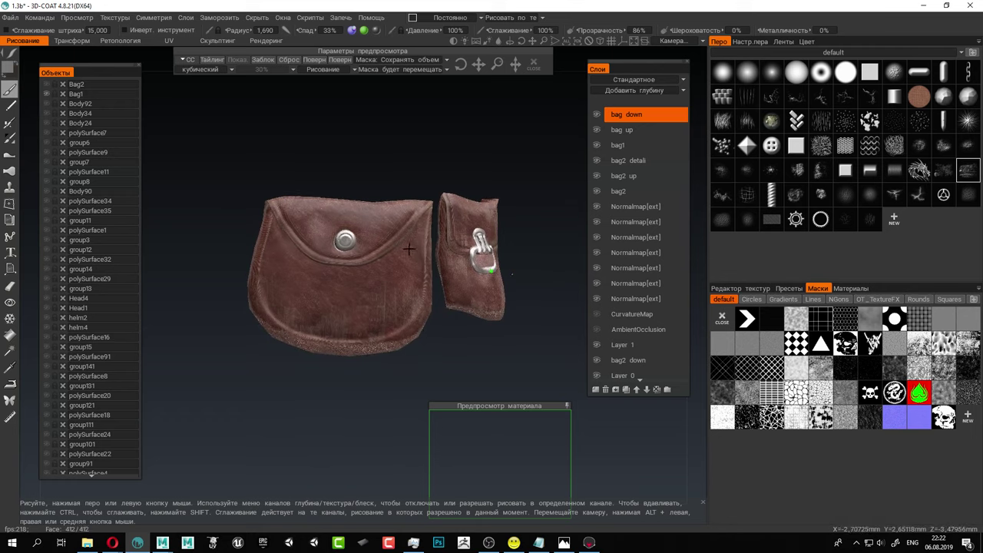
scroll(407, 253, "up", 6)
right_click_drag(393, 248, 399, 253, "alt")
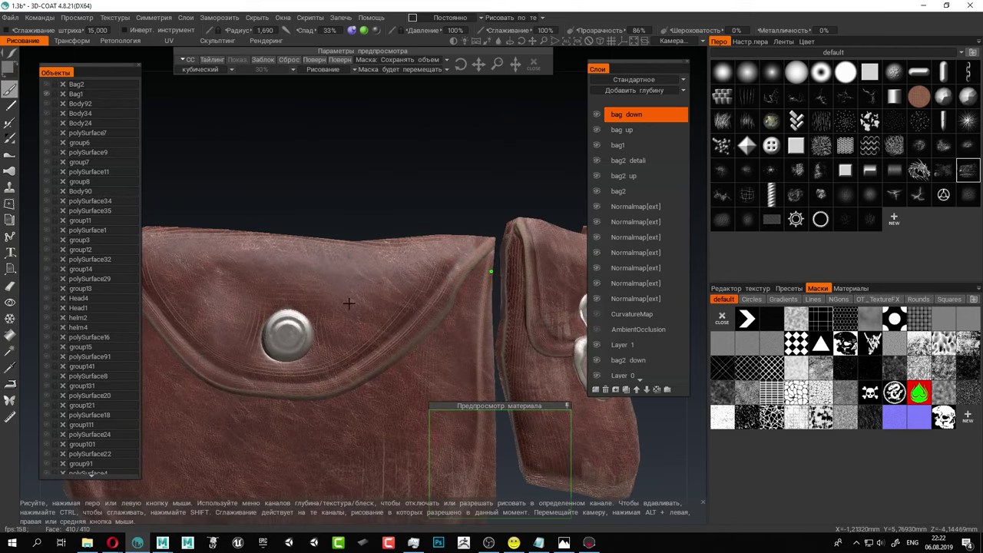
mouse_move(334, 359)
left_mouse_down()
mouse_move(372, 315)
mouse_move(401, 342)
left_mouse_up()
right_click_drag(369, 338, 363, 338)
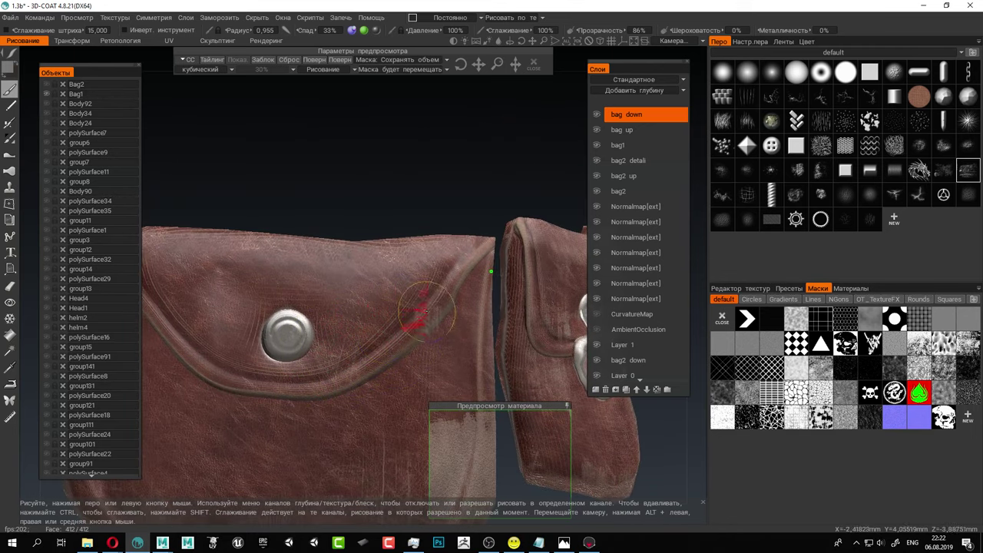
mouse_move(437, 303)
left_mouse_down()
mouse_move(372, 354)
mouse_move(384, 354)
left_mouse_up()
left_click_drag(435, 335, 374, 388)
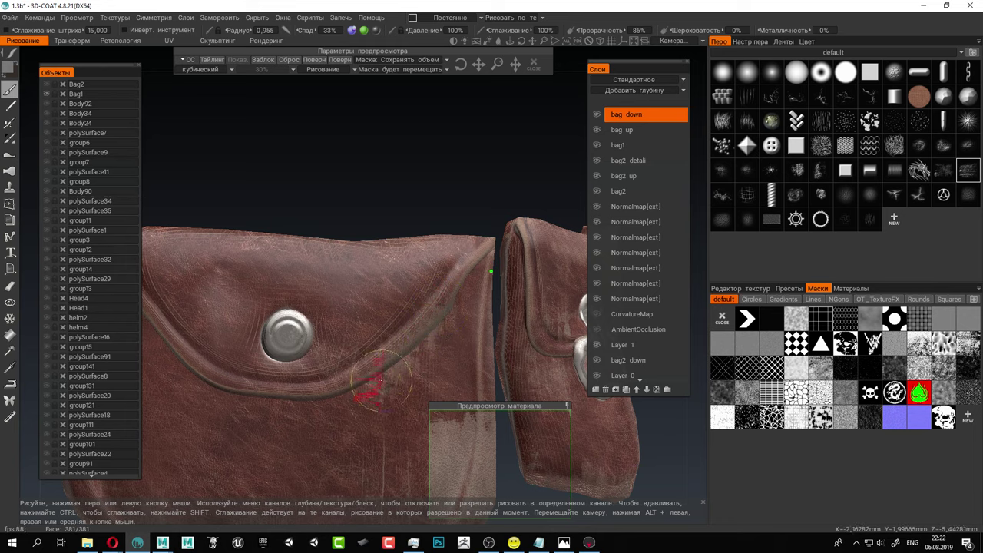
Paint scratchy wear just beneath the buttoned bag's flap, below the button, with brush radii 0.955 and 1.529.
middle_click_drag(380, 393, 409, 305, "alt")
mouse_move(399, 296)
left_mouse_down()
mouse_move(309, 319)
mouse_move(329, 321)
left_mouse_up()
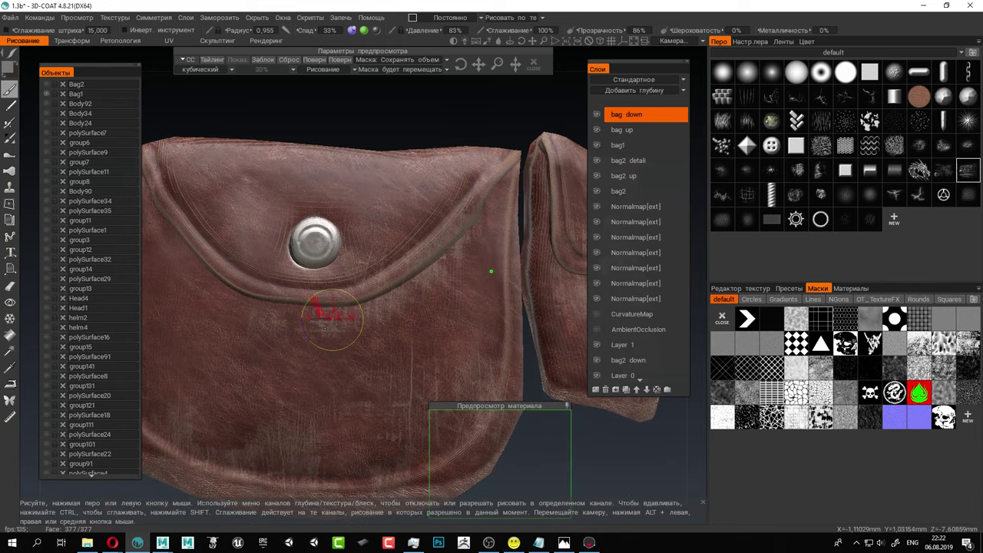
mouse_move(333, 320)
right_mouse_down()
mouse_move(344, 331)
mouse_move(345, 307)
right_mouse_up()
right_click_drag(322, 272, 330, 256)
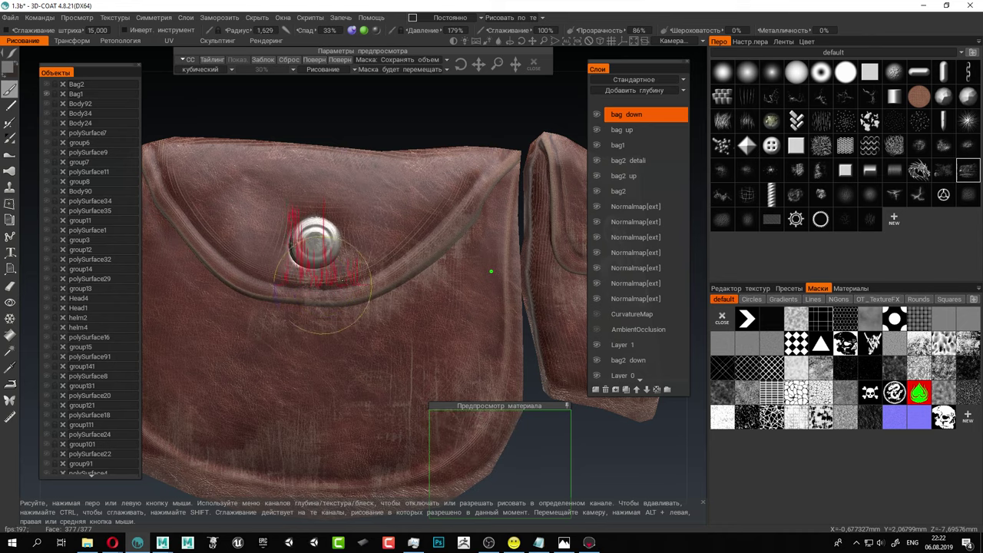
Paint scratchy wear down the left side of the buttoned bag with brush radii 1.705 and 0.992.
middle_click_drag(248, 310, 323, 334, "alt")
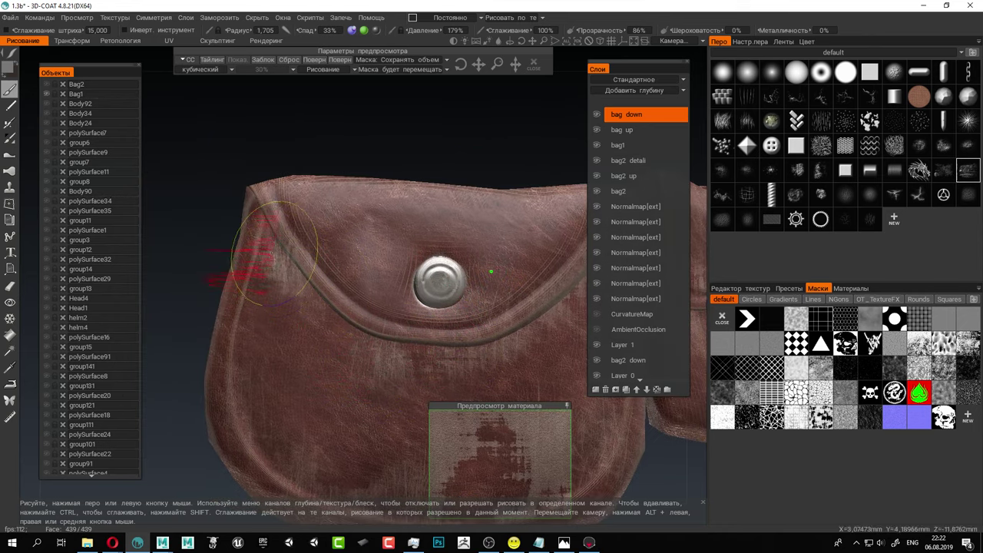
right_click_drag(266, 291, 249, 292)
mouse_move(234, 302)
left_mouse_down()
mouse_move(236, 391)
mouse_move(253, 419)
left_mouse_up()
left_click_drag(246, 366, 273, 422)
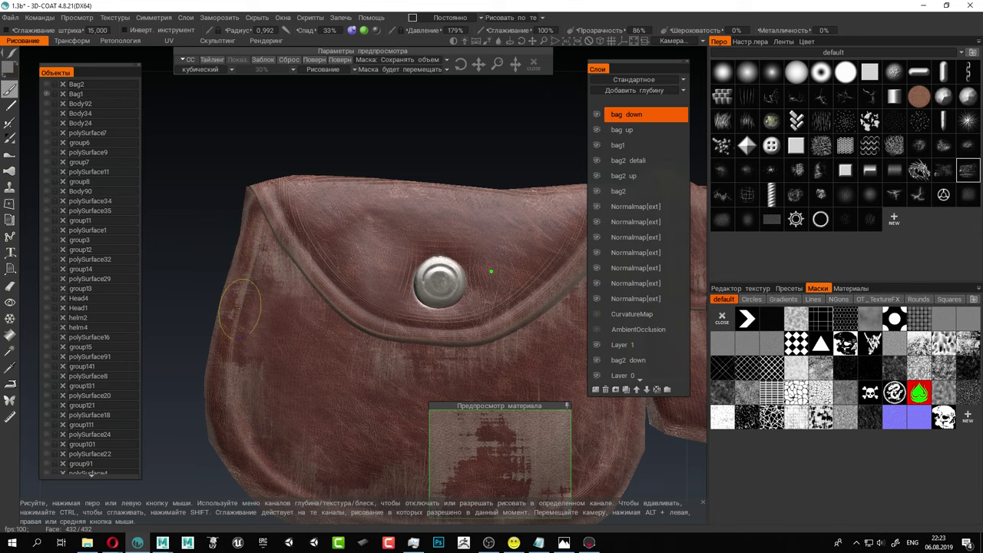
Try a wear stroke on the flap edge below the button after checking both bags, and undo it.
right_click_drag(407, 328, 338, 347, "alt")
left_click_drag(503, 286, 442, 274, "alt")
middle_click_drag(441, 273, 333, 279, "alt")
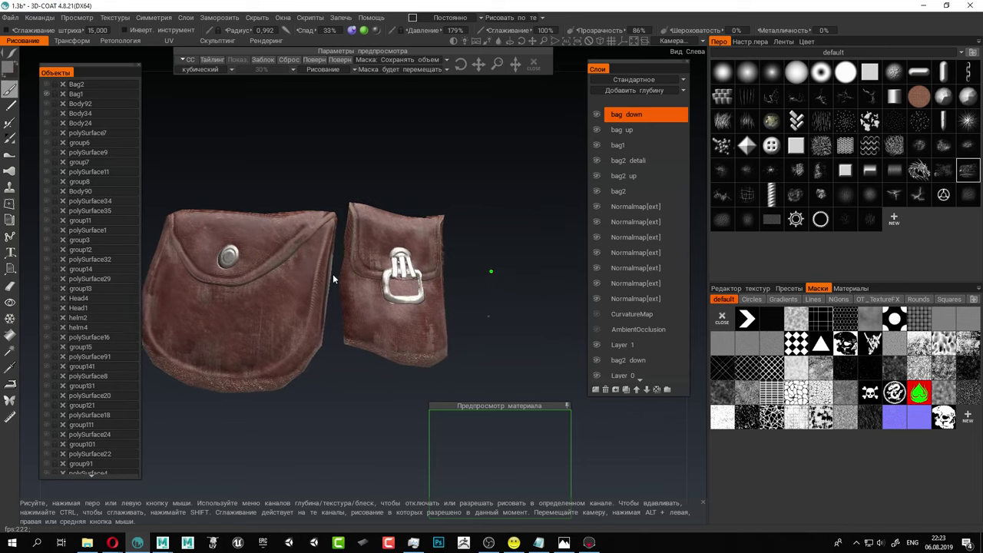
left_click_drag(333, 274, 430, 290, "alt")
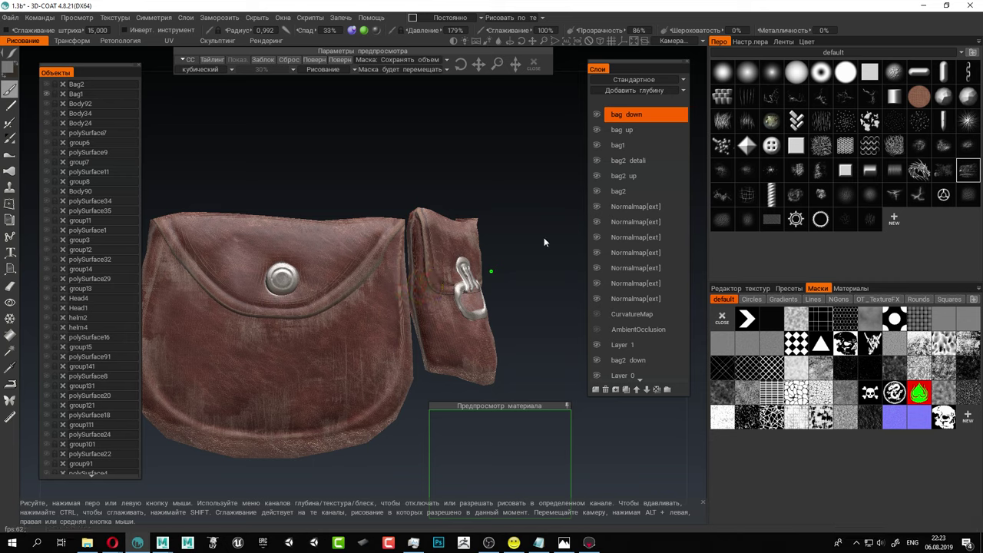
left_click_drag(260, 302, 234, 323)
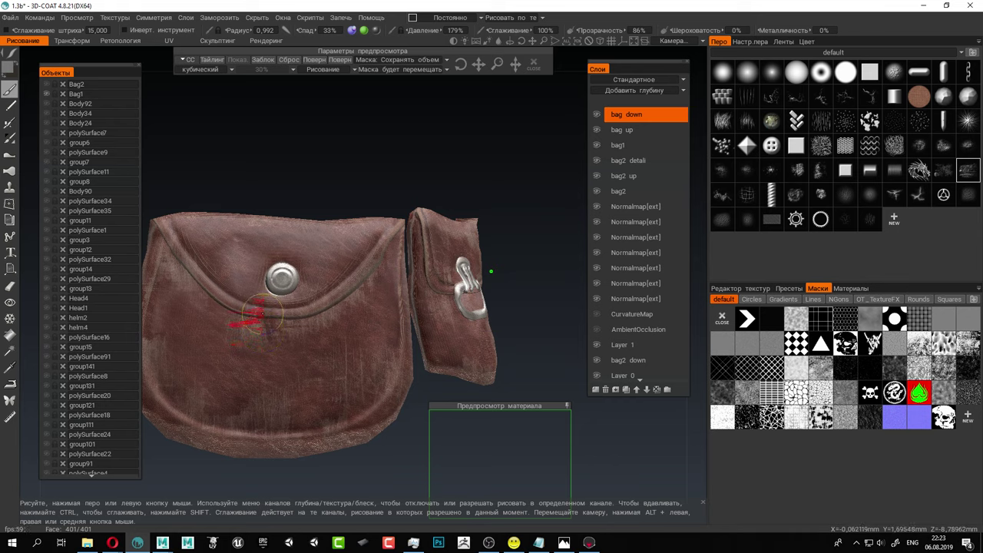
key("ctrl+z")
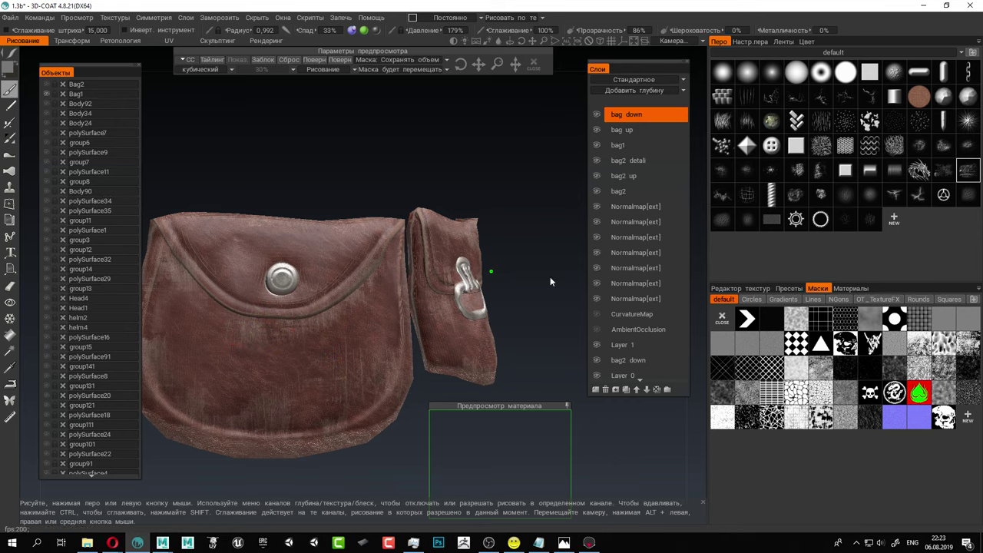
Add a new layer above the bag down layer and name it "bag1 detail".
mouse_move(746, 179)
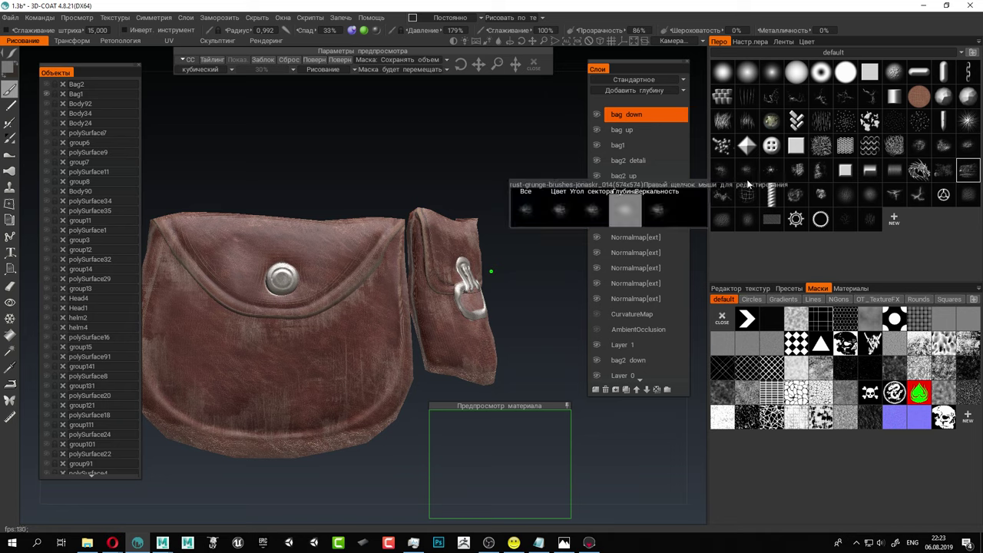
left_click(598, 390)
double_click(631, 116)
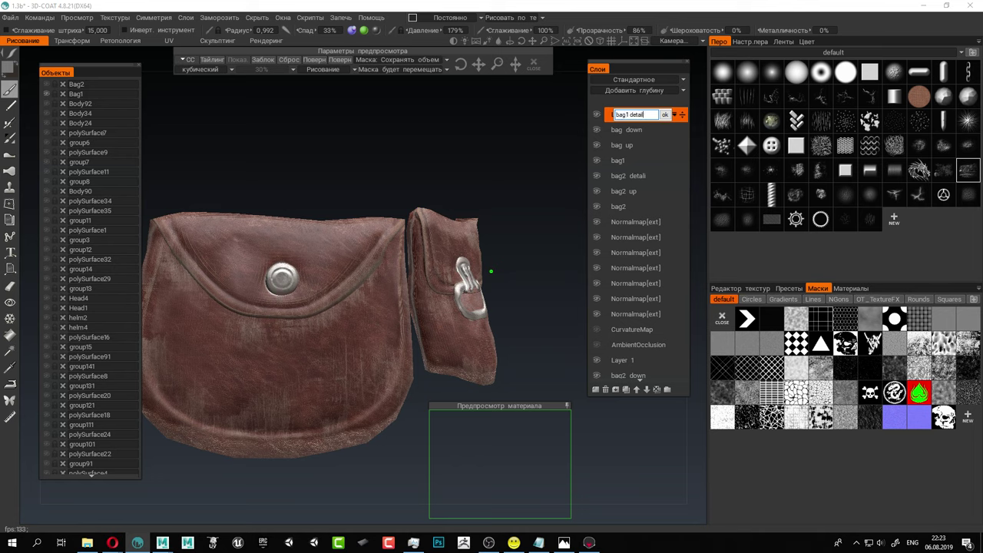
type("bag1 detail")
key("Return")
Choose the round flower ornament from the ornaments2 brush set and fit it to the button with radius 0.874.
scroll(339, 300, "up", 5)
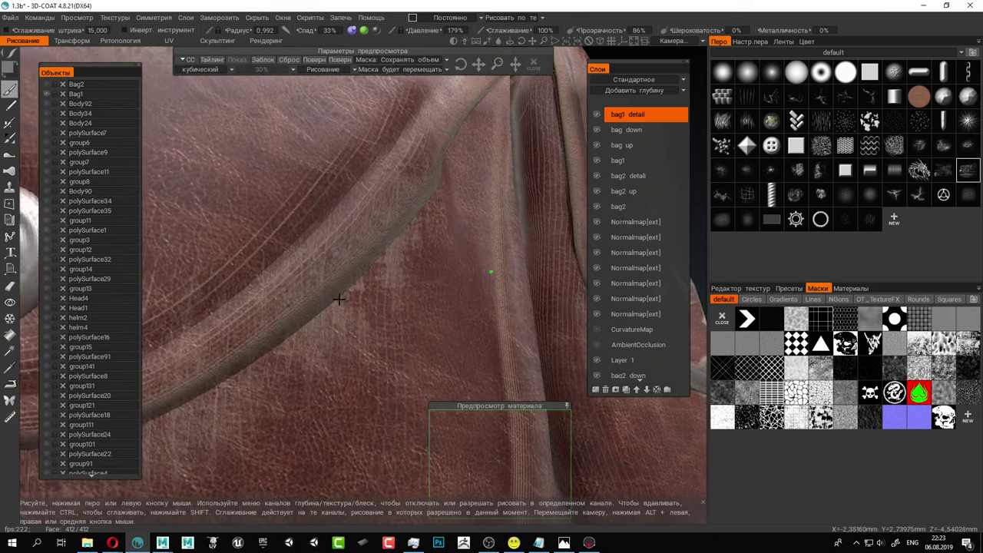
left_click_drag(338, 300, 369, 251, "alt")
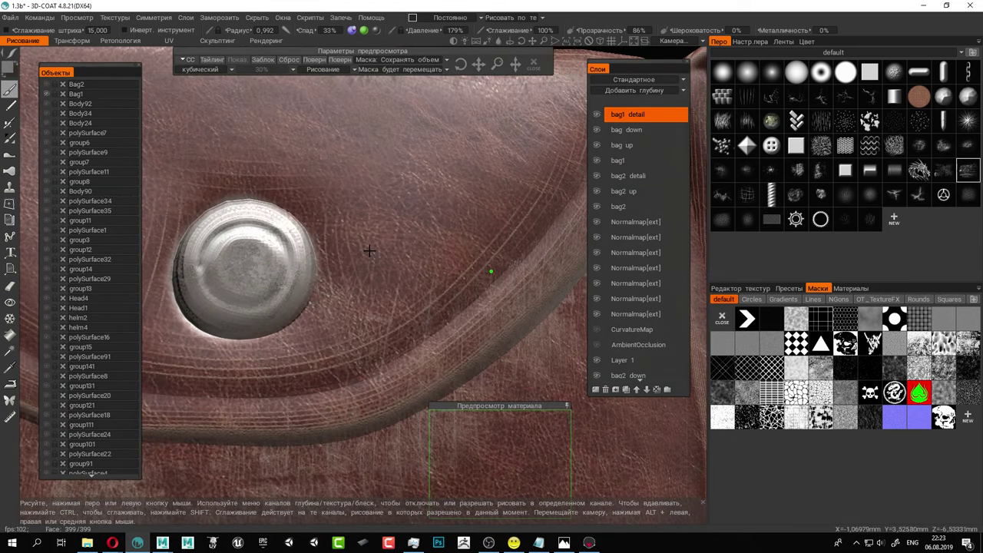
left_click(834, 56)
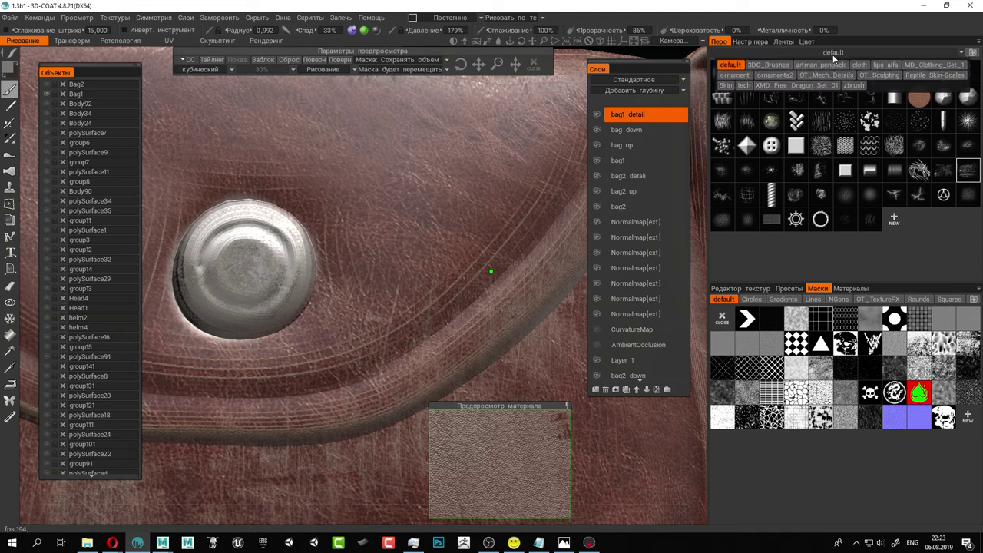
left_click(776, 75)
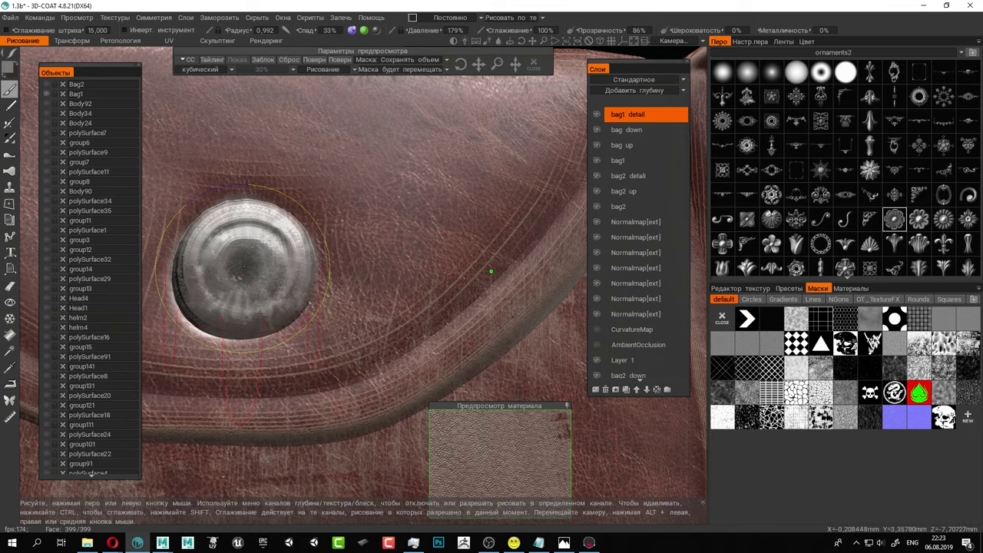
right_click_drag(247, 259, 237, 259)
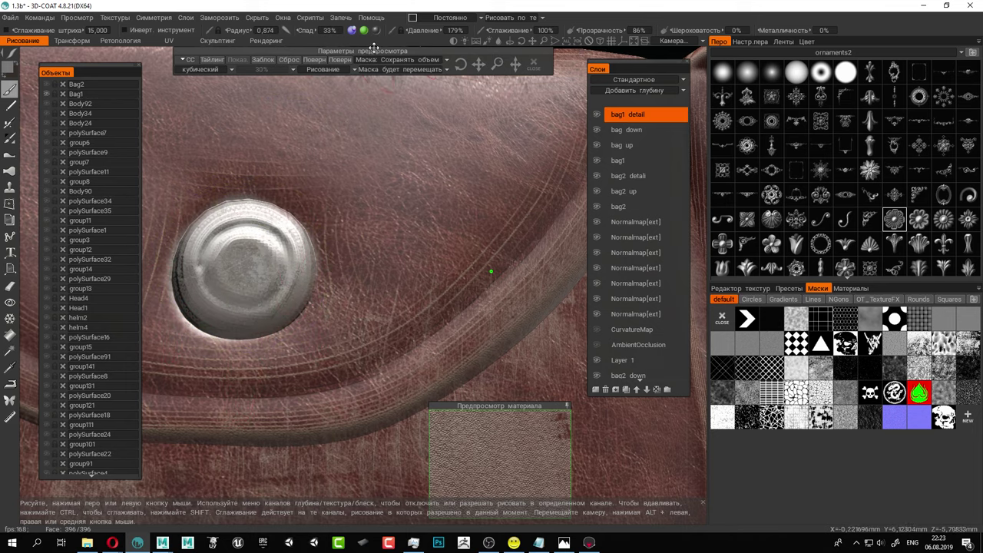
Set the brush to 100% metalness, 45% roughness and 100% opacity, and turn off the active material.
left_click_drag(858, 35, 910, 34)
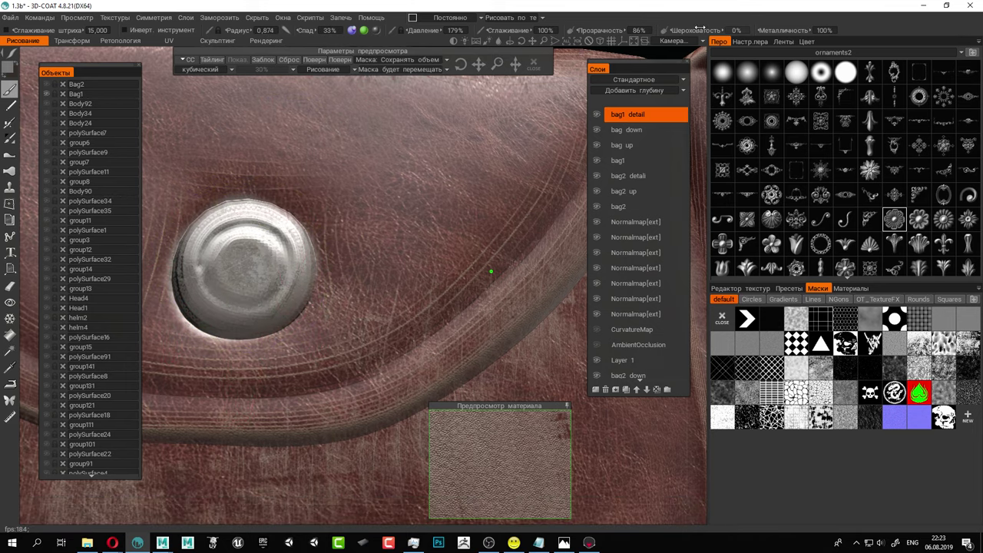
left_click_drag(671, 33, 685, 30)
left_click_drag(601, 31, 637, 31)
left_click(849, 289)
left_click(727, 323)
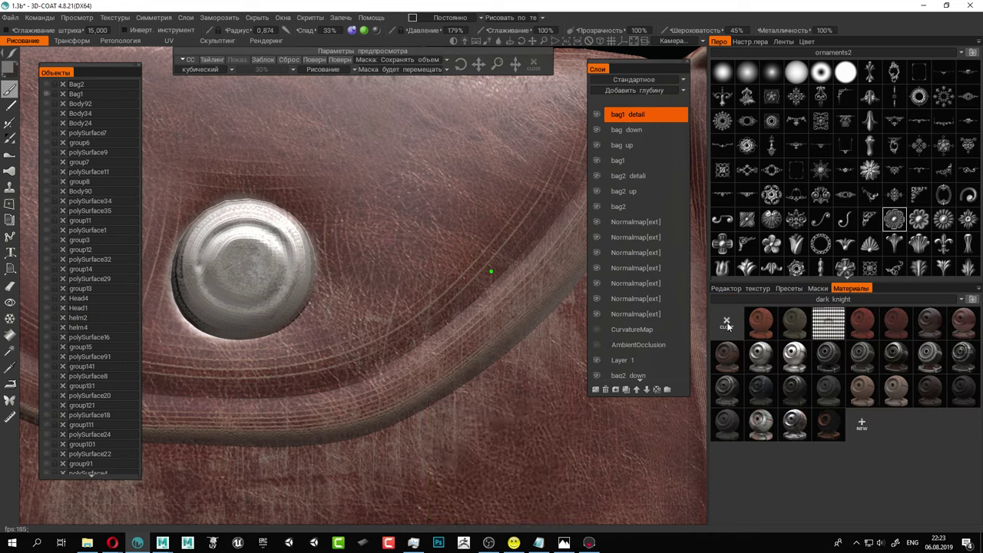
Try stamping the flower ornament on the button at 179% pressure, inspect it from several angles, and undo it.
left_click(245, 269)
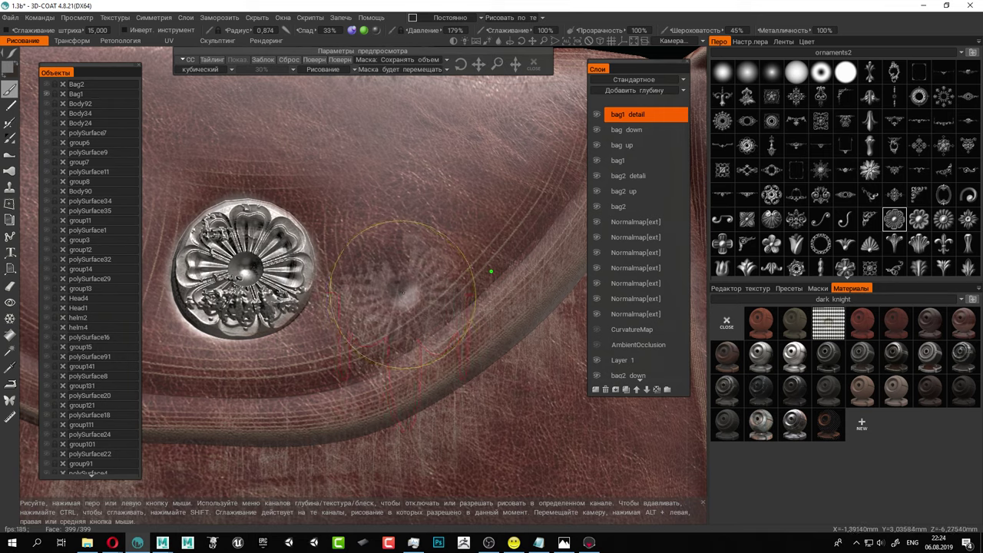
key("ctrl+z")
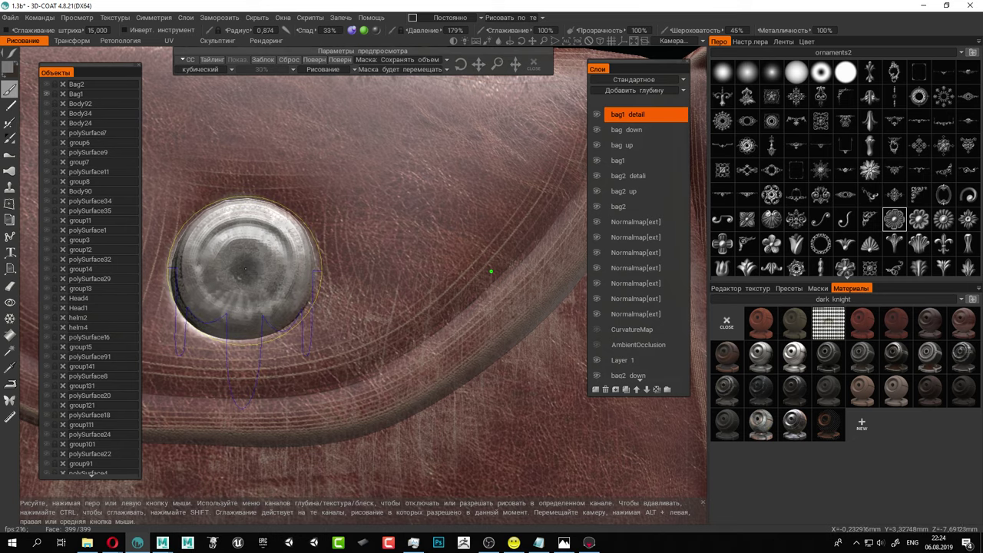
left_click(245, 269)
scroll(455, 310, "down", 5)
scroll(455, 310, "down", 3)
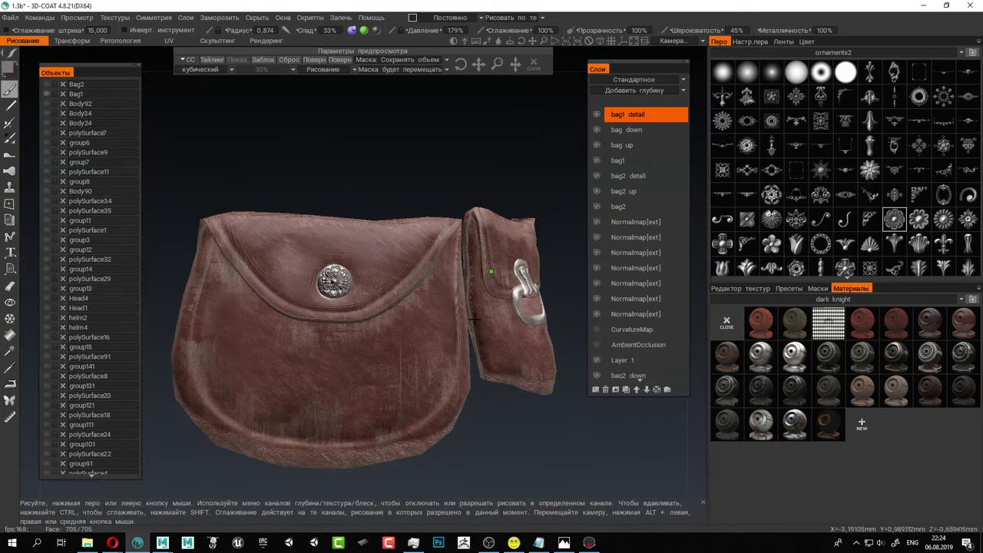
left_click_drag(455, 311, 489, 321, "alt")
scroll(490, 321, "up", 5)
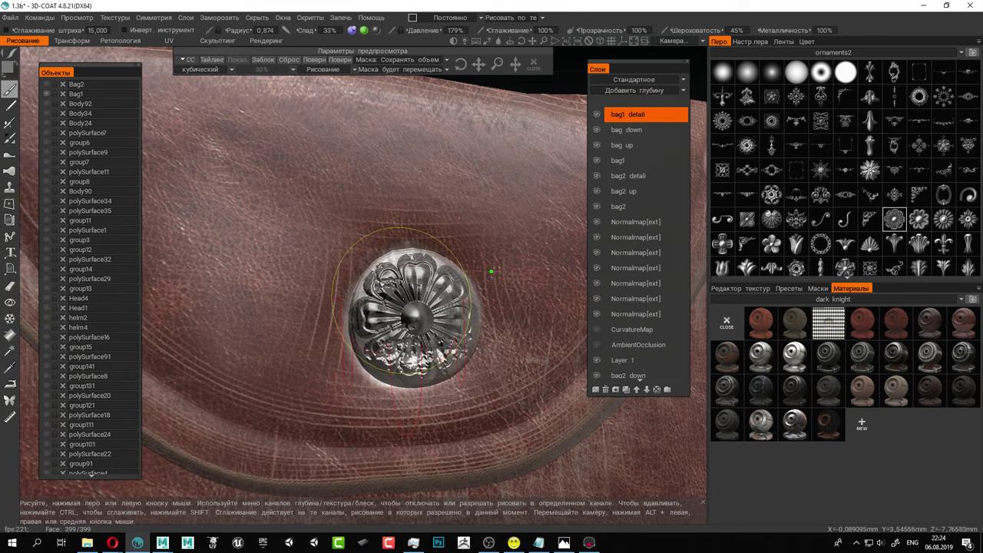
scroll(402, 301, "down", 2)
mouse_move(402, 300)
left_mouse_down("alt")
mouse_move(432, 252)
mouse_move(394, 251)
left_mouse_up("alt")
scroll(411, 245, "up", 4)
key("ctrl+z")
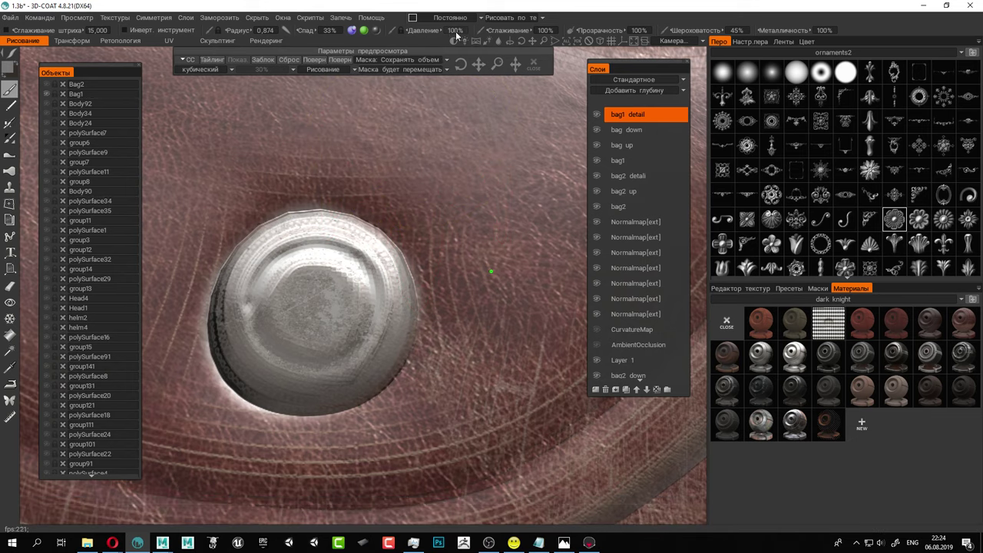
Set the brush pressure to 67%, stamp the flower ornament centred on the button, and save the scene.
left_click_drag(424, 31, 421, 31)
left_click(314, 302)
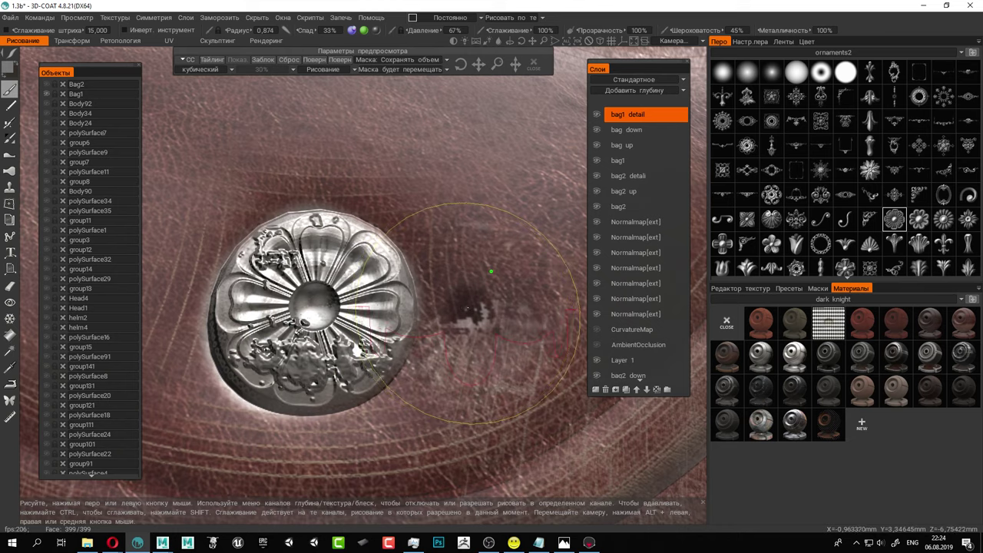
key("ctrl+s")
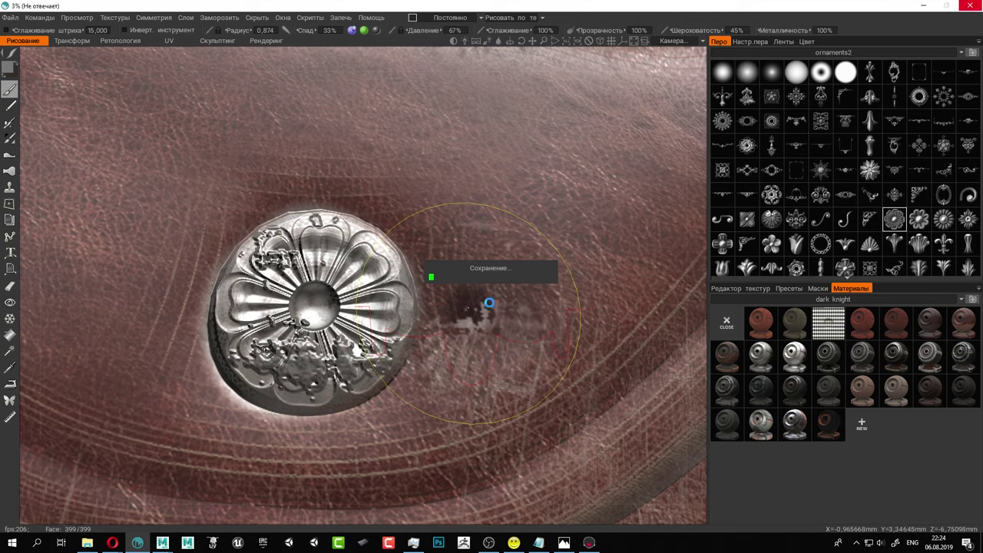
Try stamping the flower ornament on the round top plate of the second bag's buckle with radius 0.668, and undo it.
right_click_drag(489, 303, 408, 269, "alt")
left_click_drag(408, 268, 375, 260, "alt")
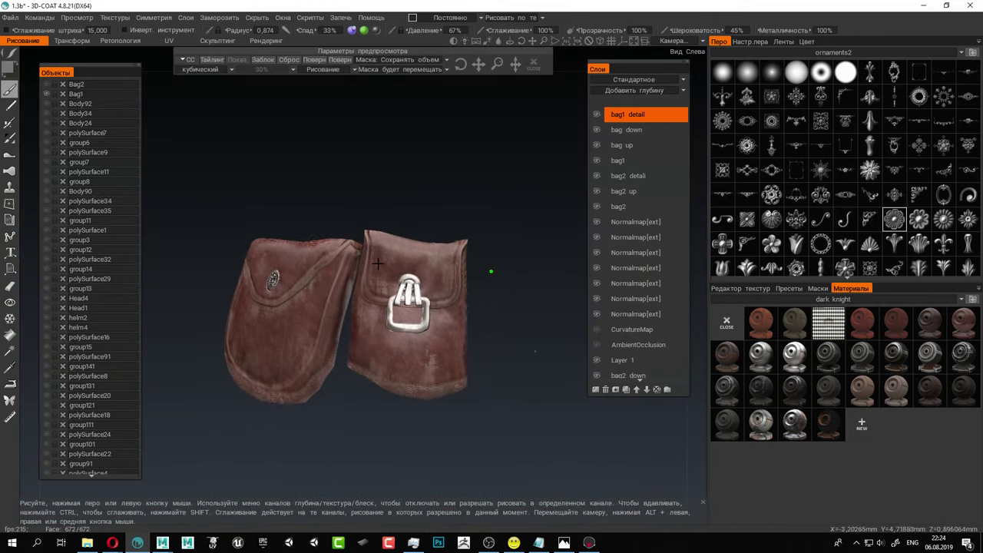
right_click_drag(375, 260, 441, 292, "alt")
middle_click_drag(441, 292, 332, 280, "alt")
left_click_drag(332, 281, 307, 277, "alt")
scroll(307, 275, "up", 8)
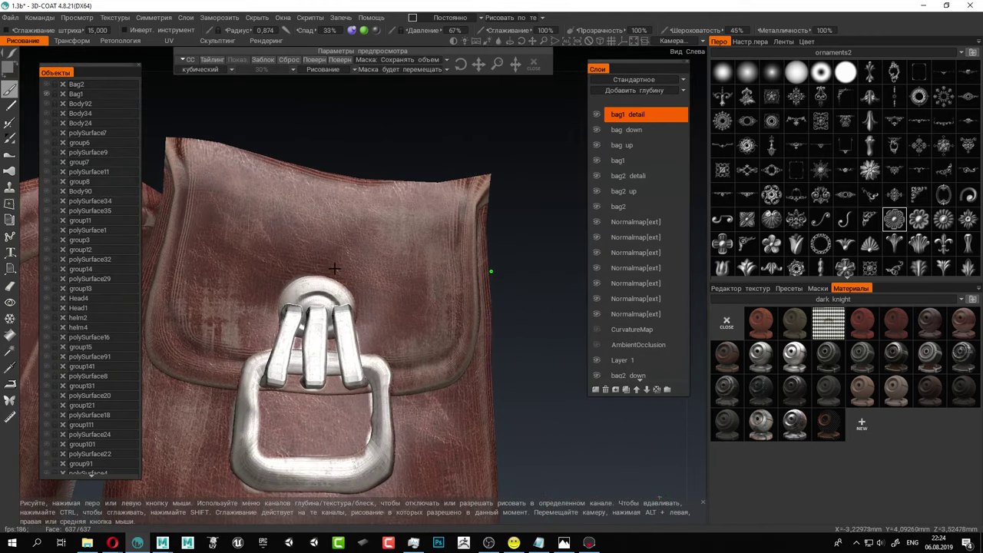
right_click_drag(330, 266, 310, 268)
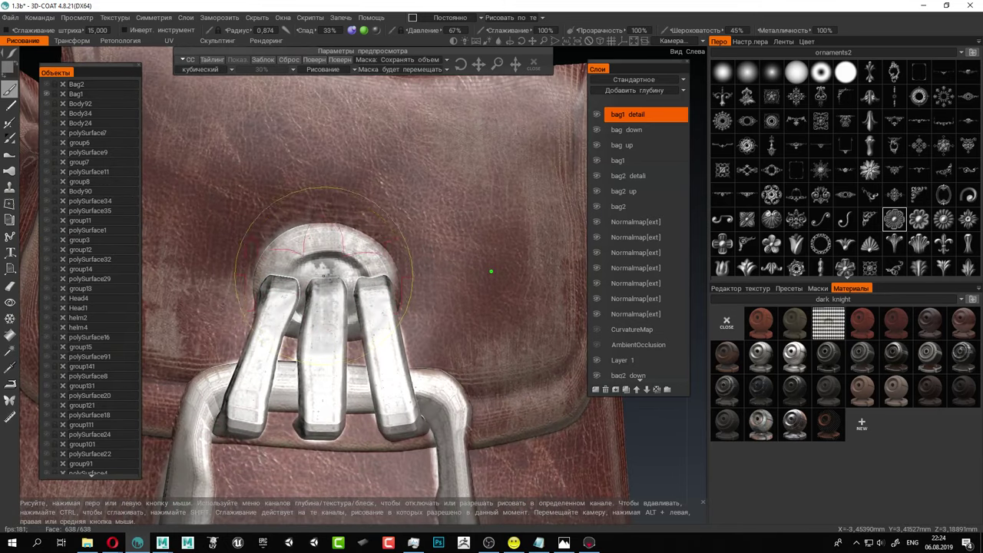
left_click(322, 277)
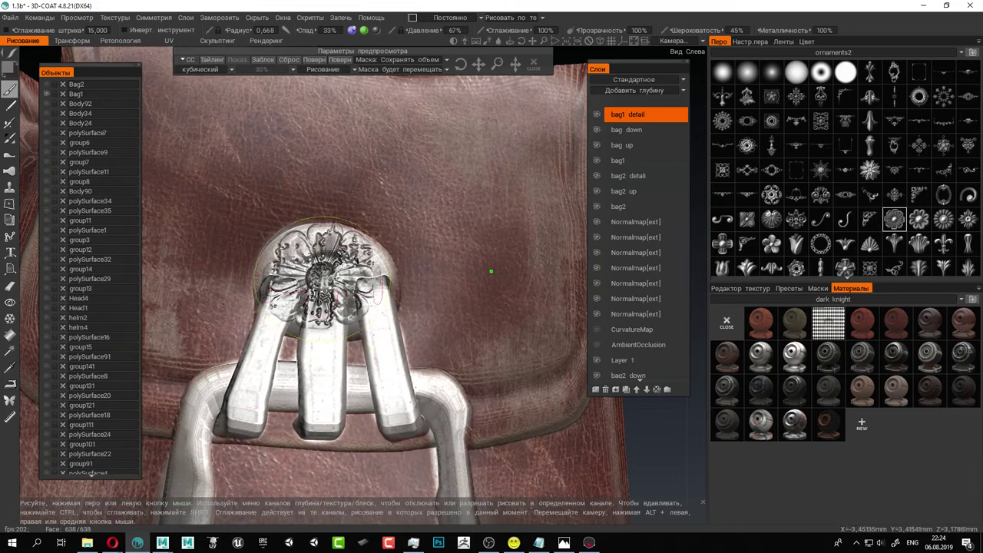
key("ctrl+z")
Choose the narrow vertical ornament and try stamping it on the buckle's middle prong.
middle_click_drag(476, 295, 444, 233, "alt")
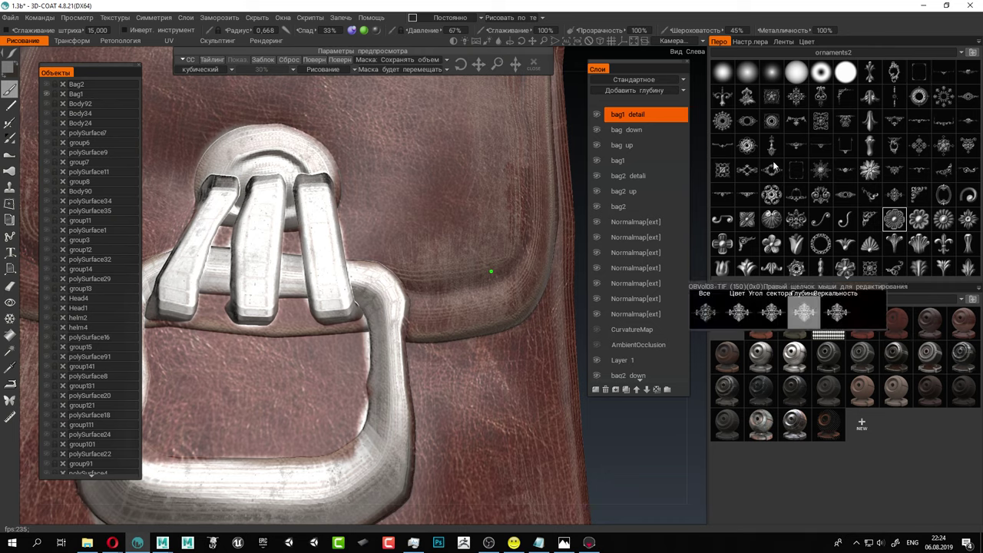
left_click(894, 96)
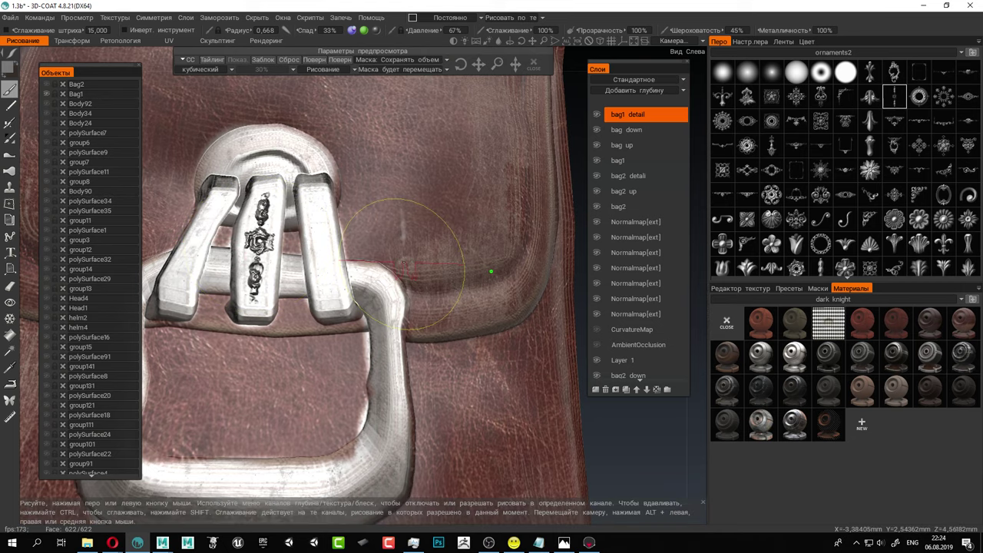
scroll(435, 277, "down", 3)
scroll(435, 276, "up", 3)
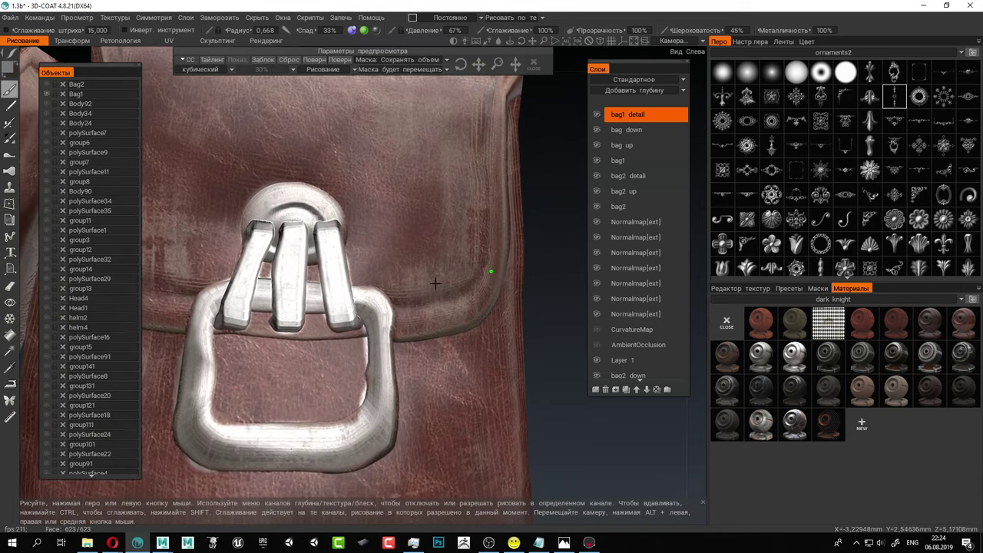
Try stamping the narrow vertical ornament on the buckle's middle prong with brush radius 0.947, and undo it.
scroll(286, 286, "up", 2)
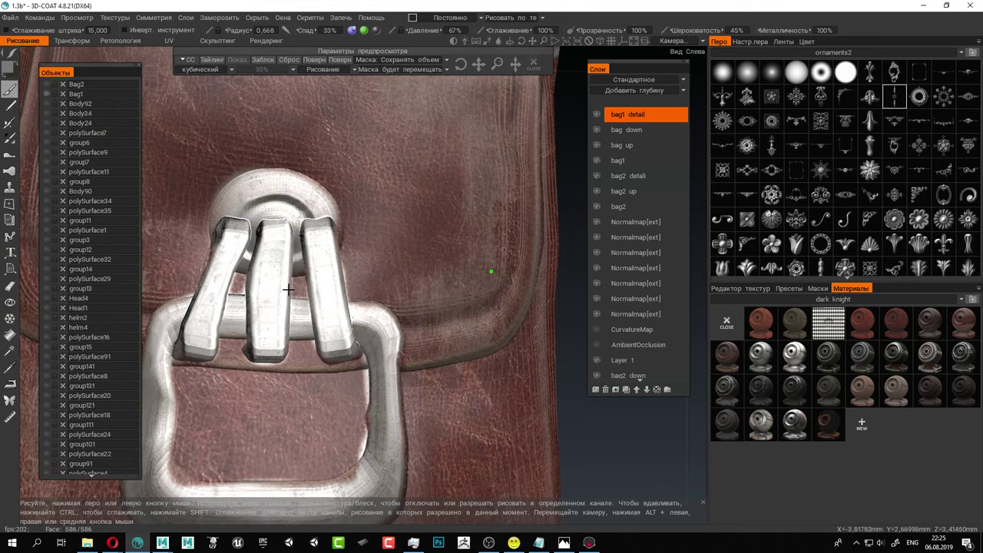
left_click_drag(289, 289, 322, 289, "alt")
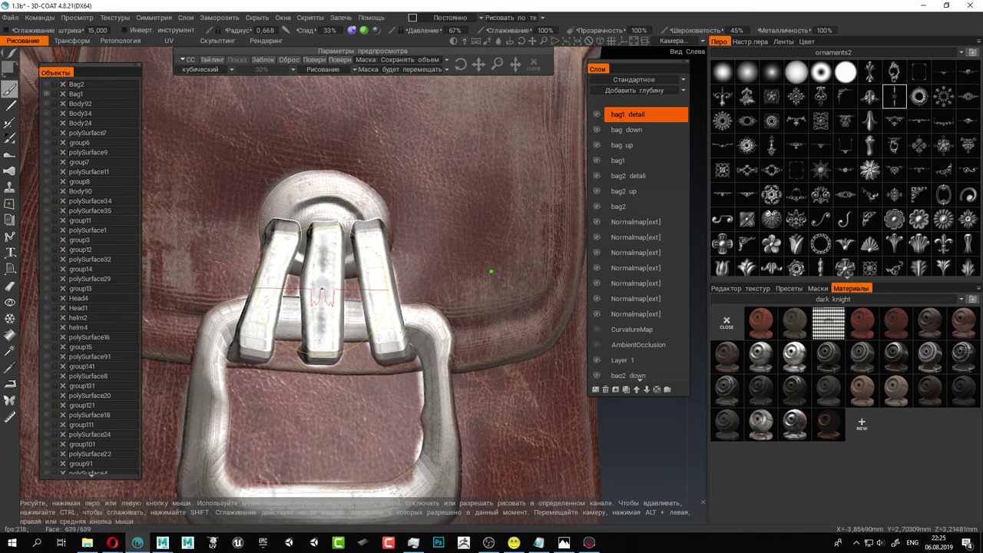
right_click_drag(321, 287, 327, 290, "alt")
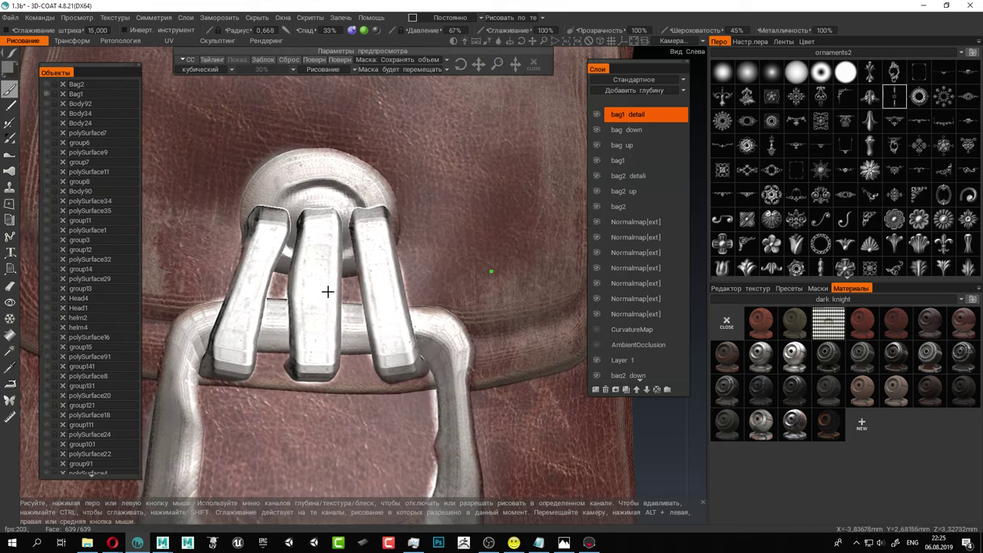
middle_click_drag(328, 290, 328, 298, "alt")
scroll(331, 294, "up", 5)
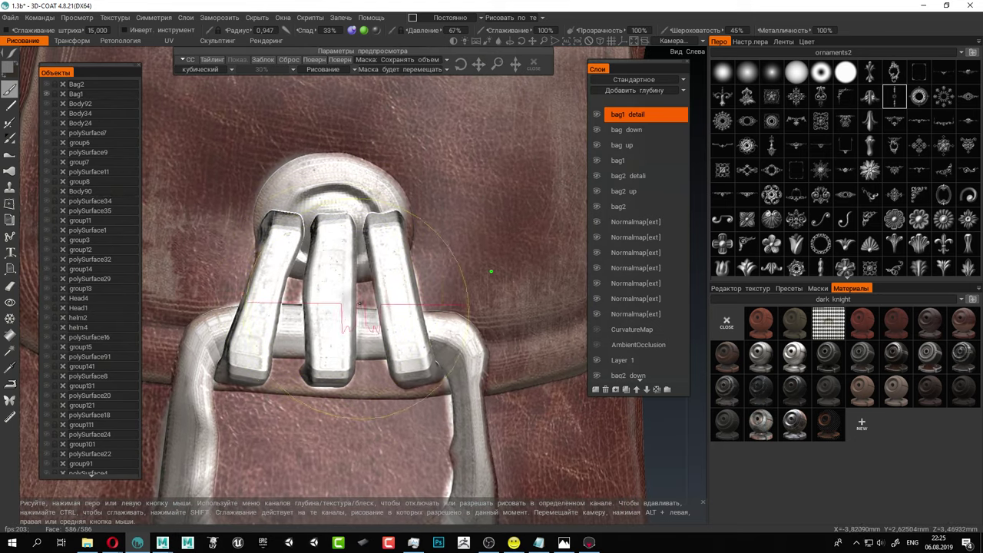
left_click(331, 295)
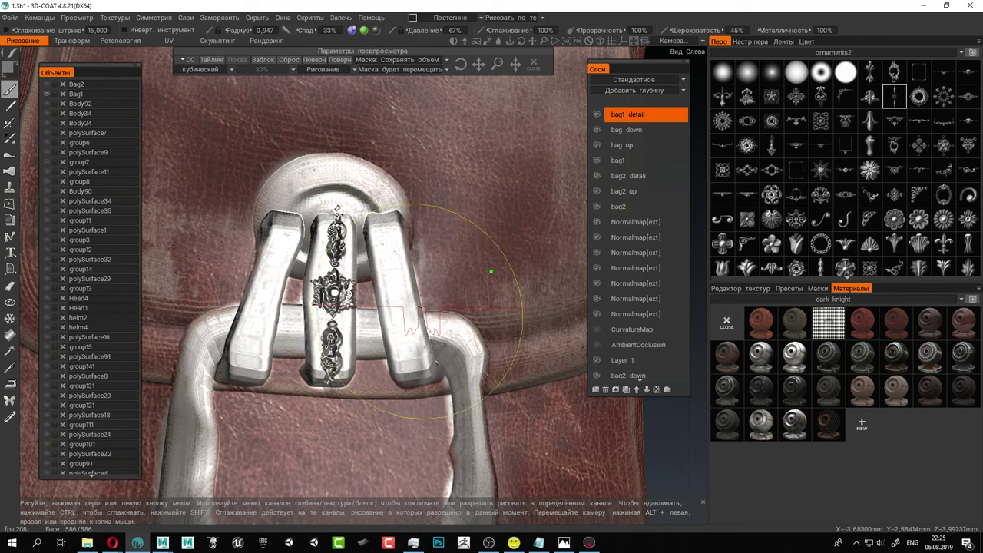
key("ctrl+z")
Stamp the narrow vertical ornament along all three buckle prongs with brush radius 0.836, redoing the left prong's stamp to centre it.
scroll(332, 297, "down", 2)
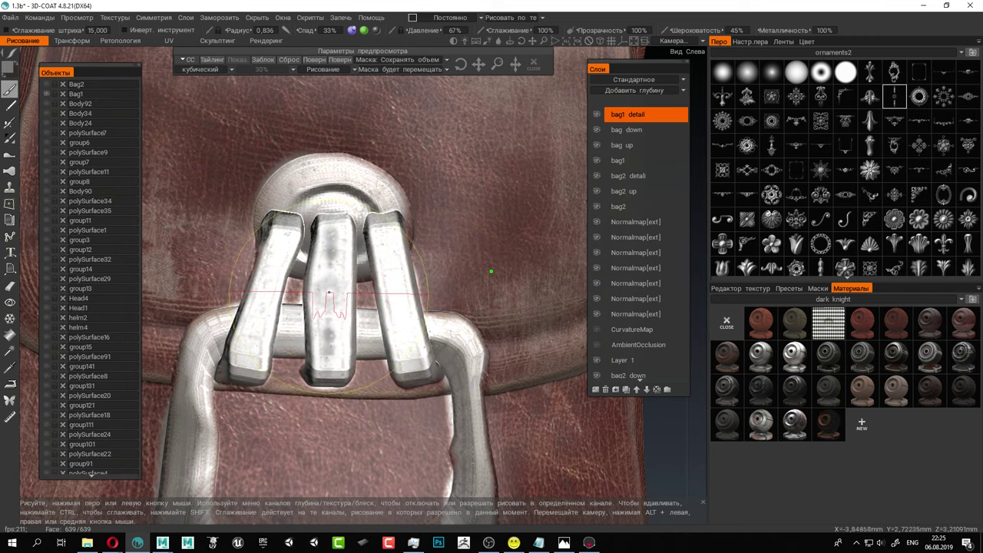
left_click(334, 297)
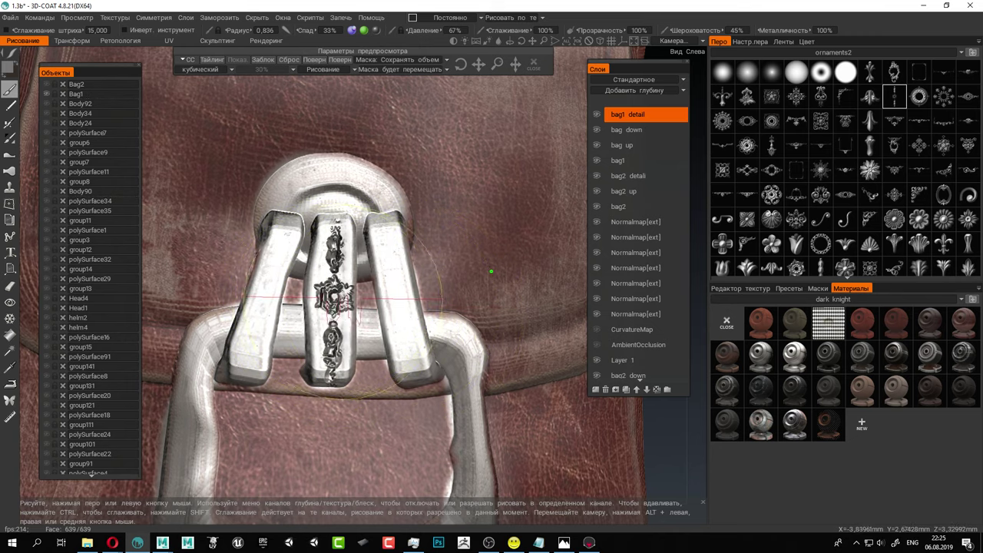
left_click_drag(414, 291, 444, 291, "alt")
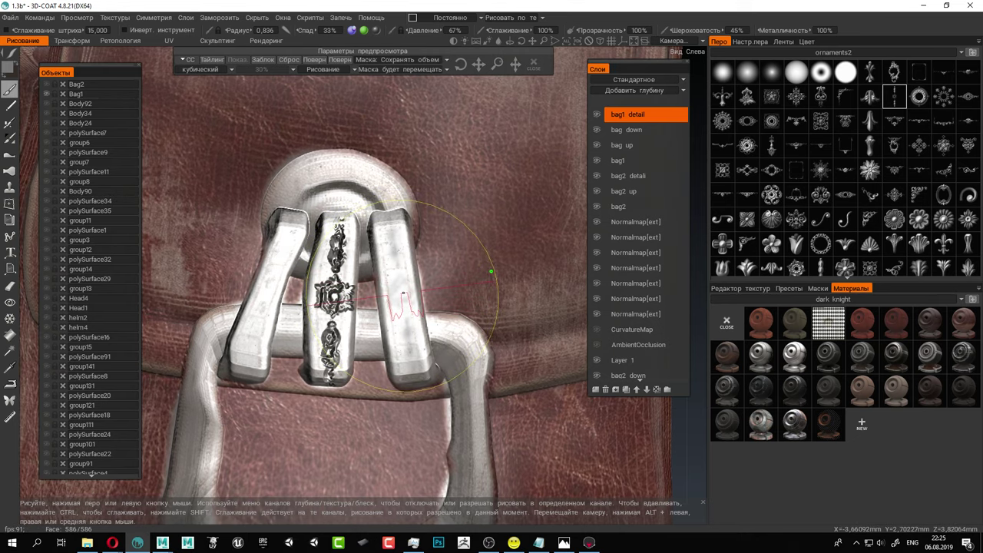
left_click(401, 295)
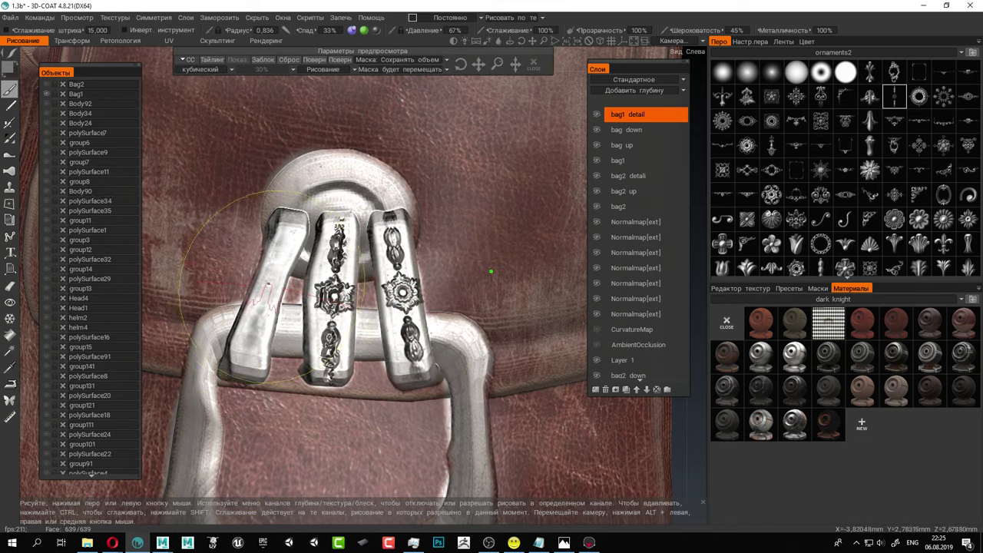
left_click(268, 288)
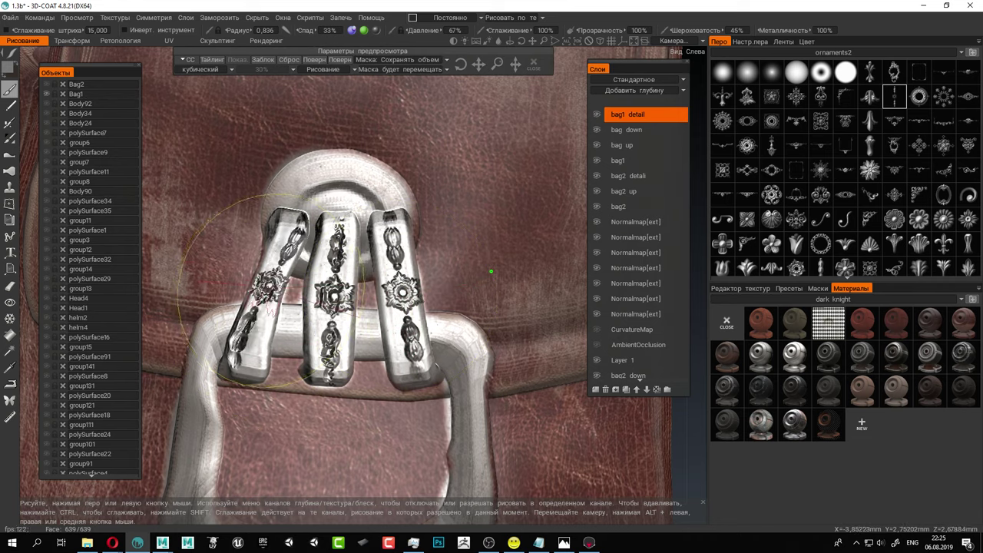
key("ctrl+z")
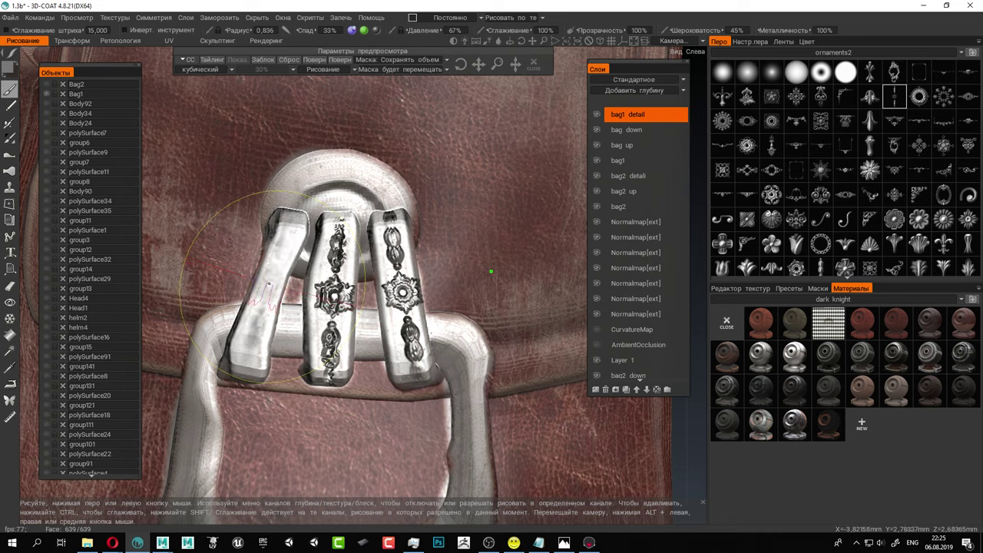
left_click(268, 288)
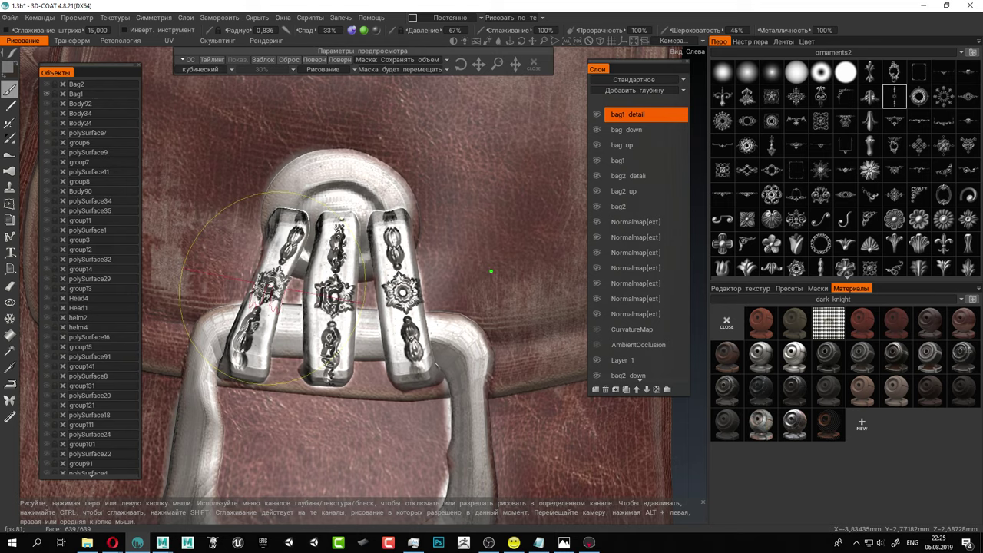
key("ctrl+z")
left_click(272, 288)
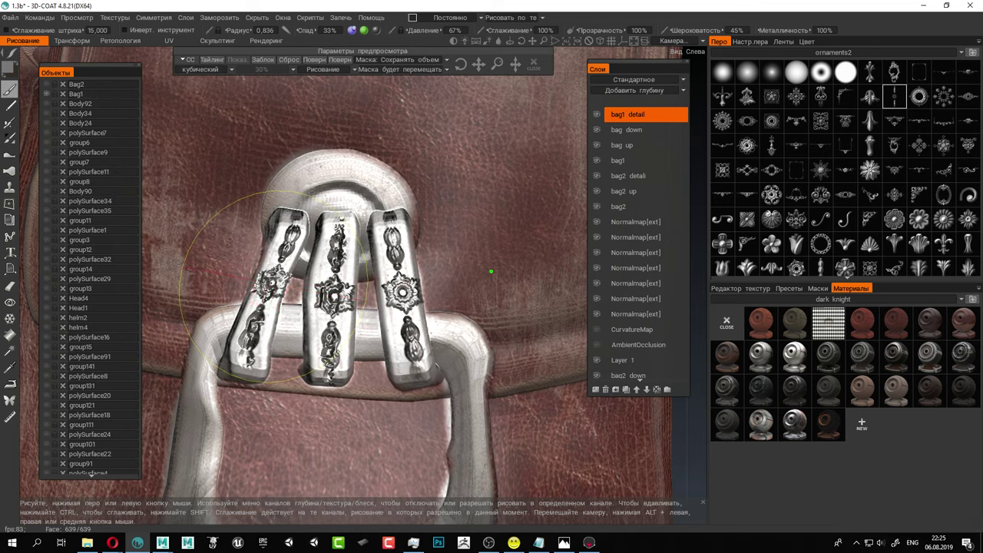
Inspect the ornamented prongs on the whole bag and up close, and undo their stamps.
right_click_drag(473, 326, 459, 295, "alt")
mouse_move(468, 303)
left_mouse_down("alt")
mouse_move(438, 310)
mouse_move(510, 314)
mouse_move(463, 308)
left_mouse_up("alt")
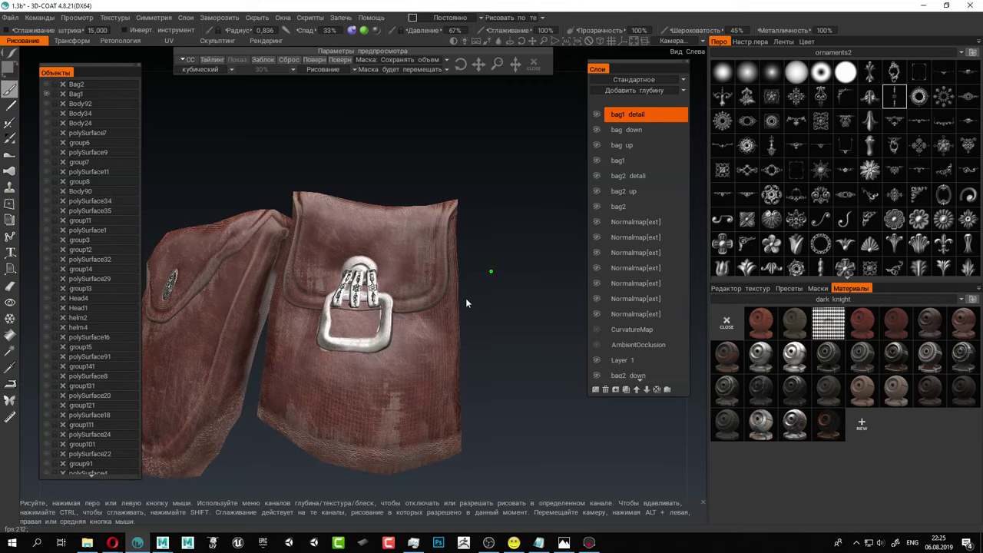
right_click_drag(343, 267, 425, 288)
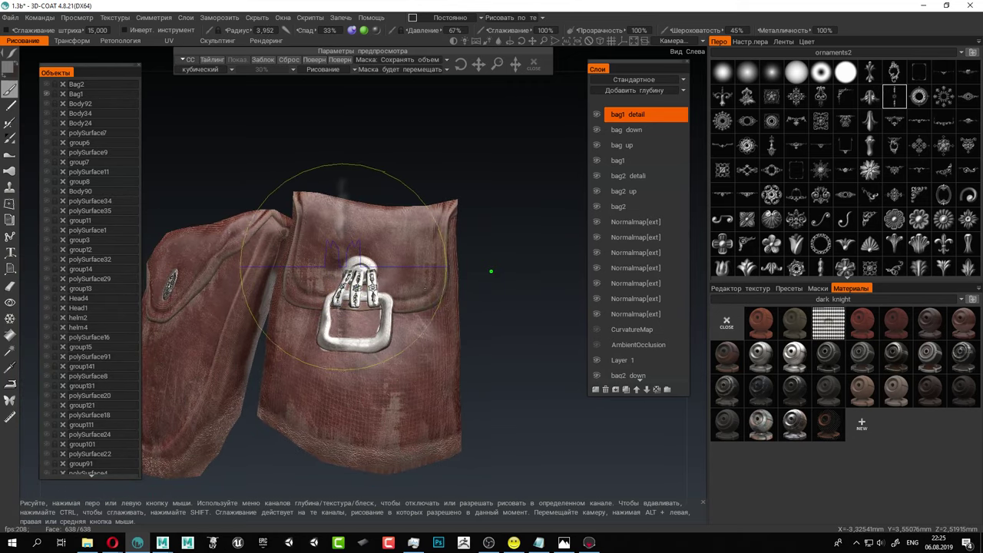
scroll(425, 288, "up", 5)
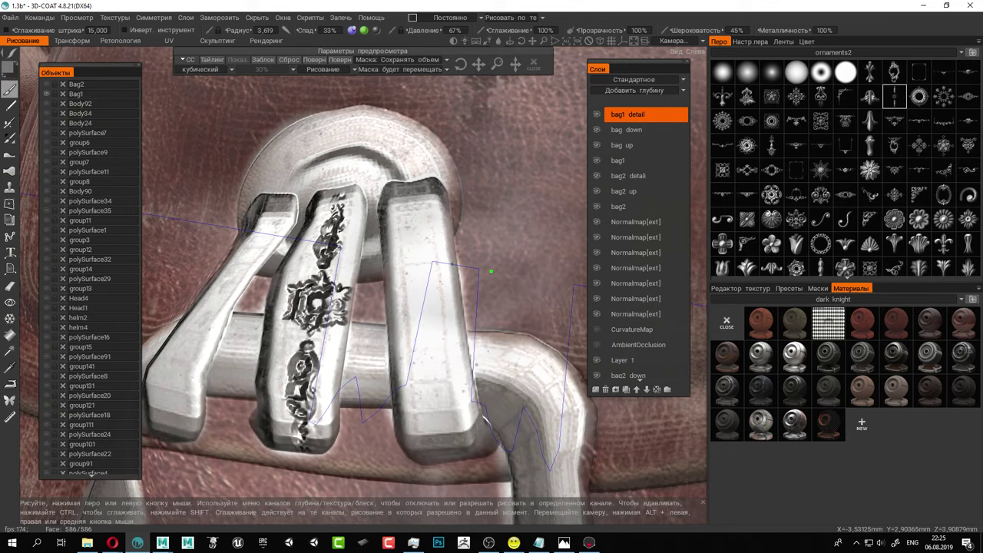
key("ctrl+z")
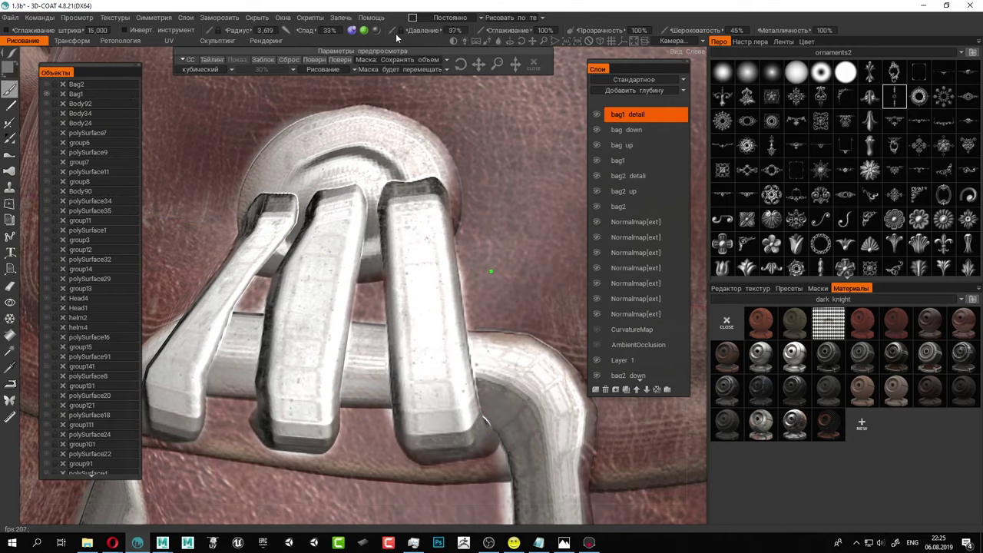
Try stamping the branching scroll ornament on the middle prong at 28% pressure with radius 0.747, and undo it.
scroll(357, 222, "down", 3)
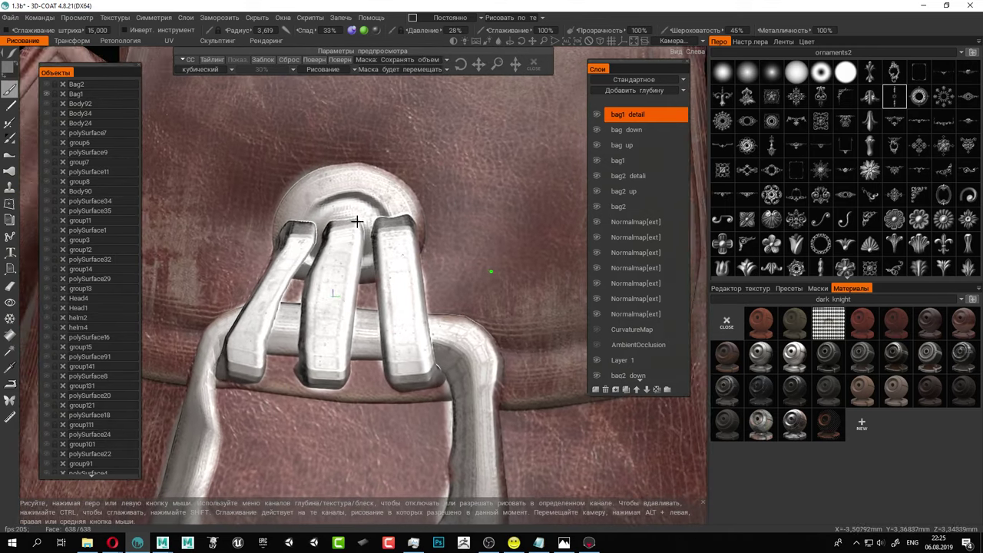
left_click_drag(358, 222, 339, 216, "alt")
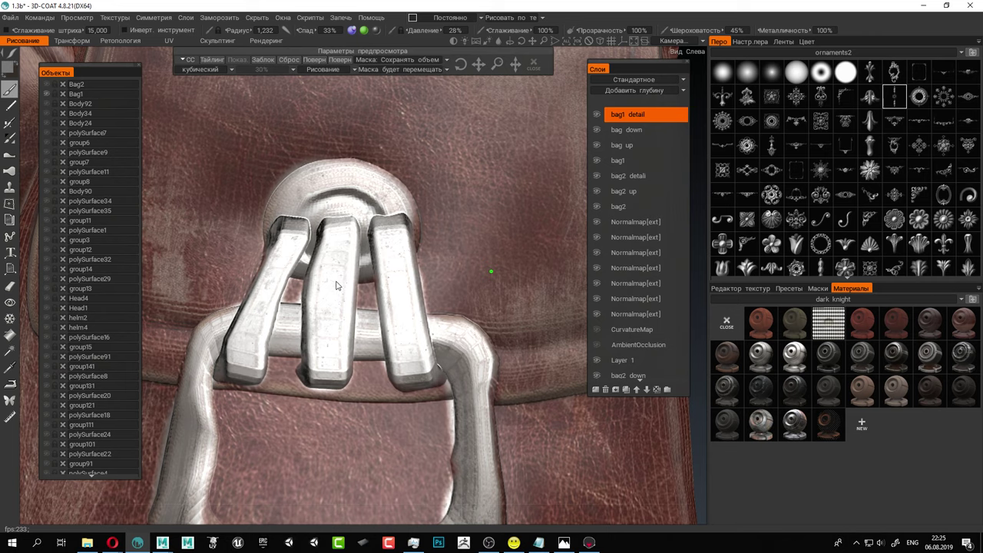
left_click(773, 146)
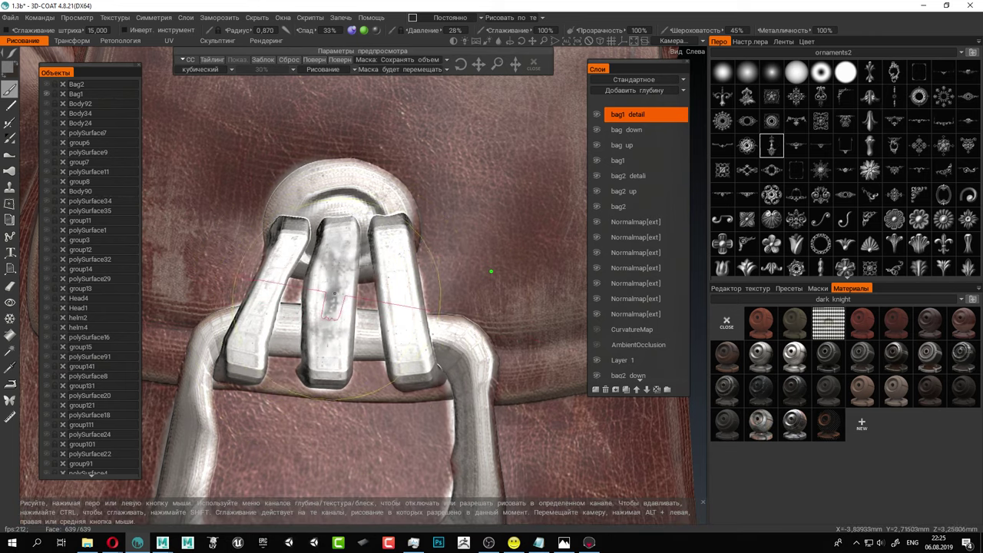
scroll(334, 293, "down", 3)
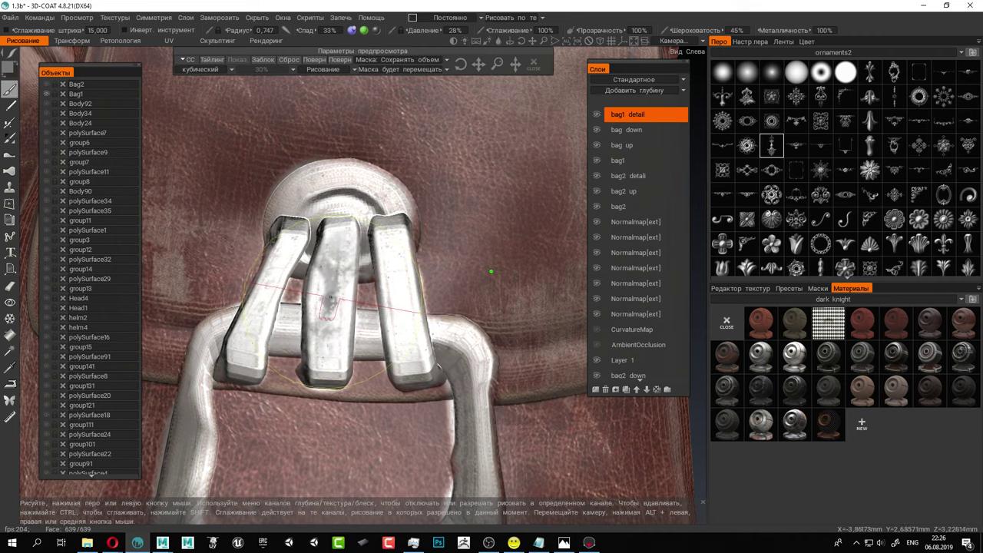
left_click(335, 295)
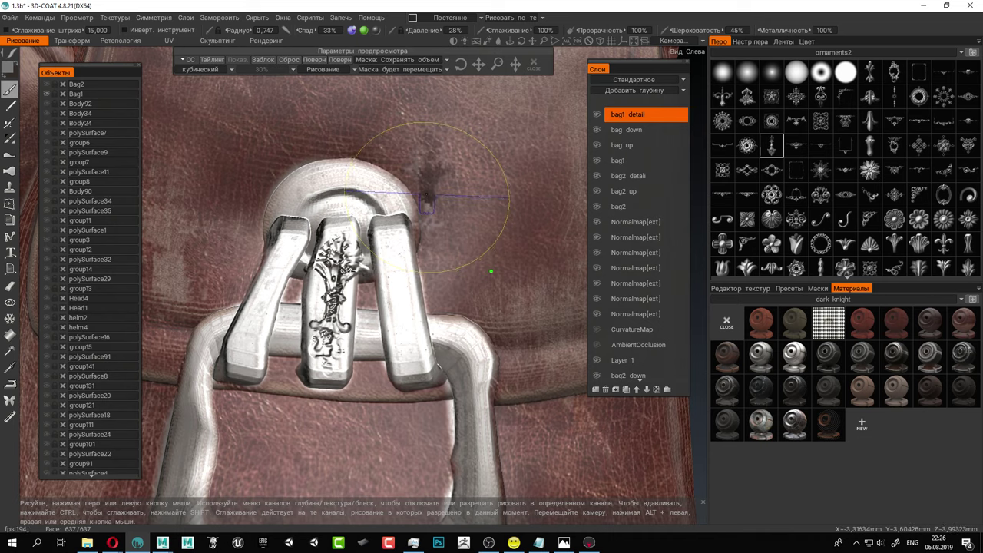
key("ctrl+z")
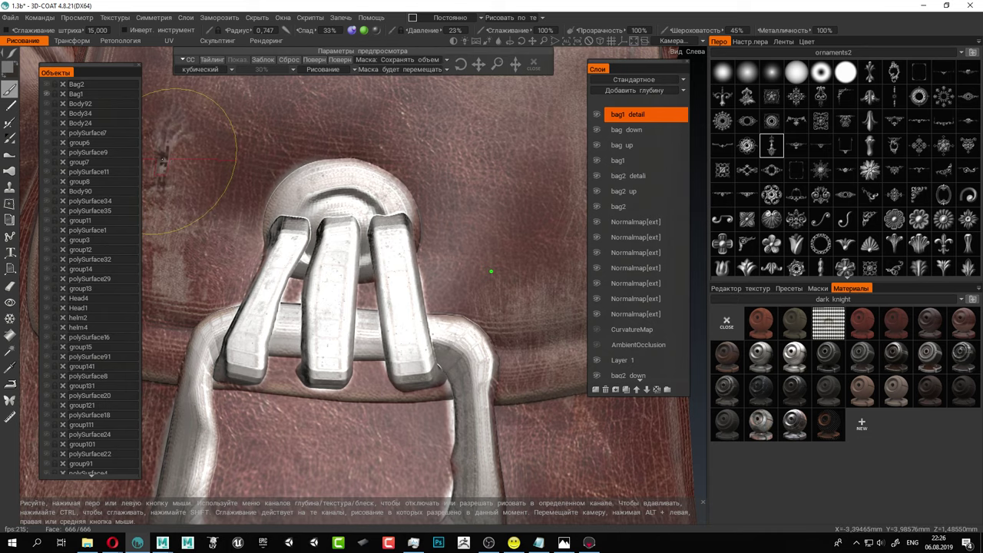
Limit the brush to depth by disabling colour and gloss, try the scroll ornament on the right prong at 23% pressure, and undo it.
left_click(372, 18)
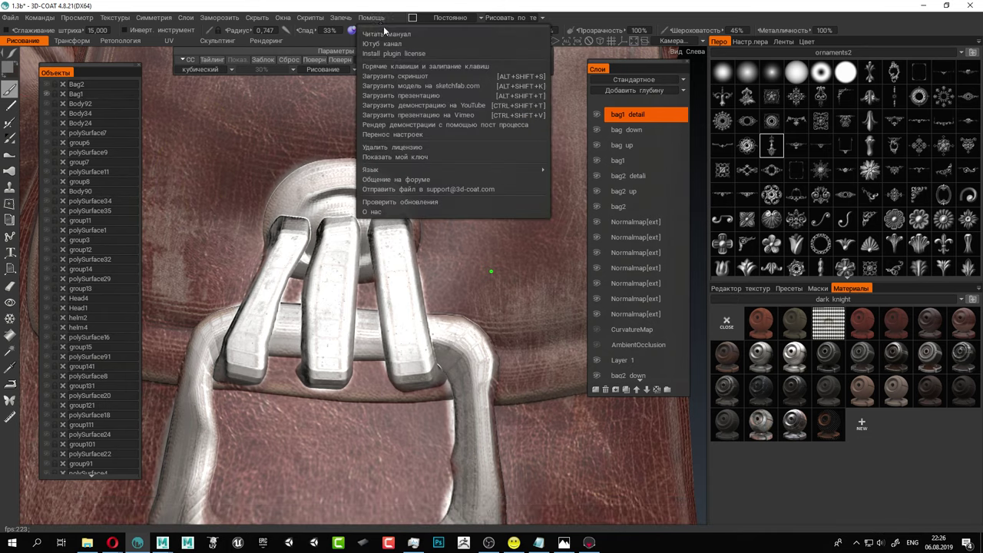
left_click(522, 4)
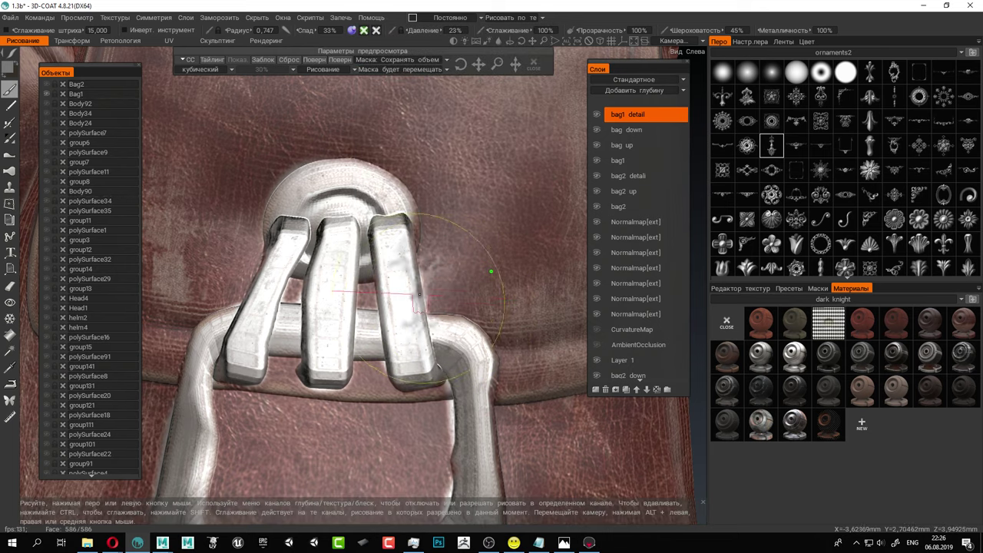
left_click(405, 287)
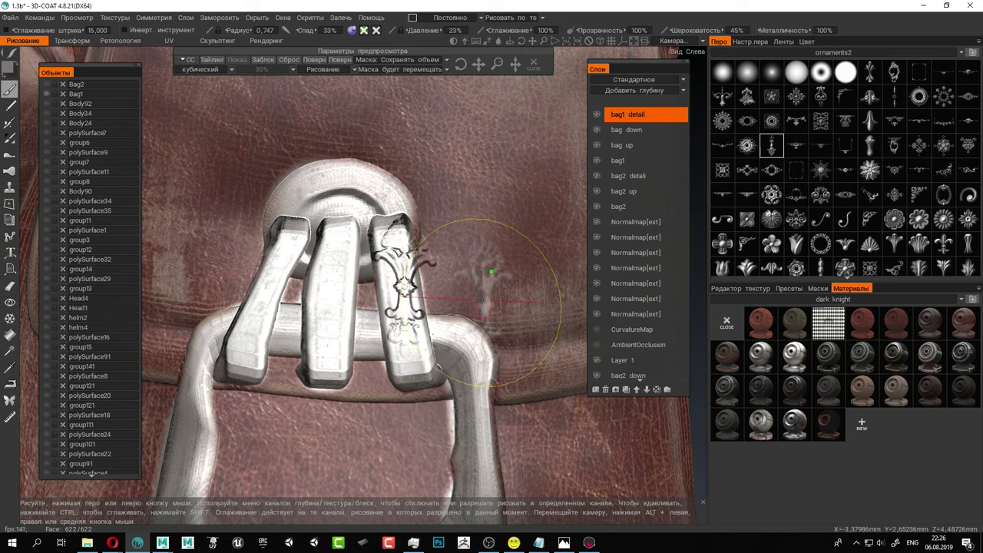
key("ctrl+z")
Stamp the scroll ornament as depth only on the right, middle and left prongs at 13% pressure with radius 0.747.
mouse_move(401, 288)
right_mouse_down()
mouse_move(333, 294)
mouse_move(399, 292)
right_mouse_up()
key("0")
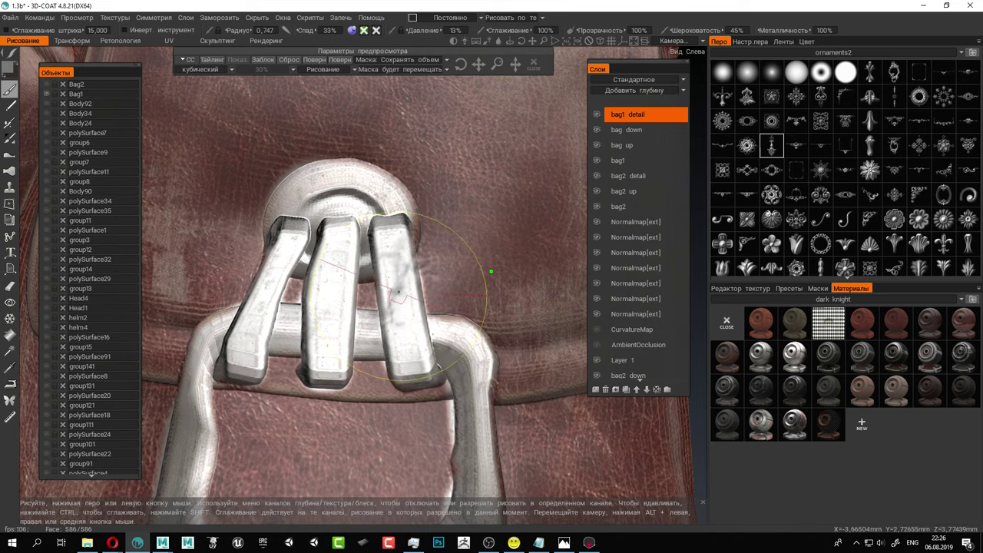
key("0")
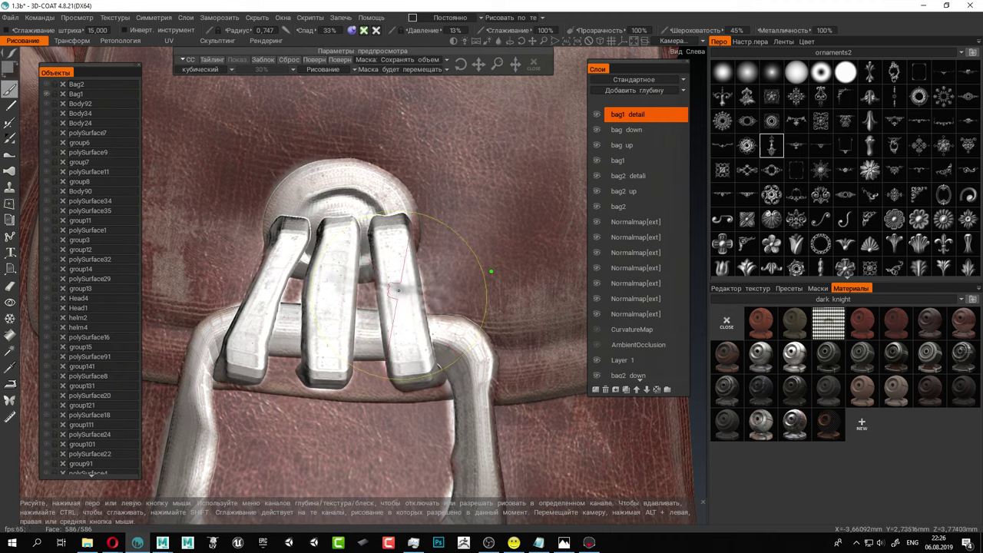
key("0")
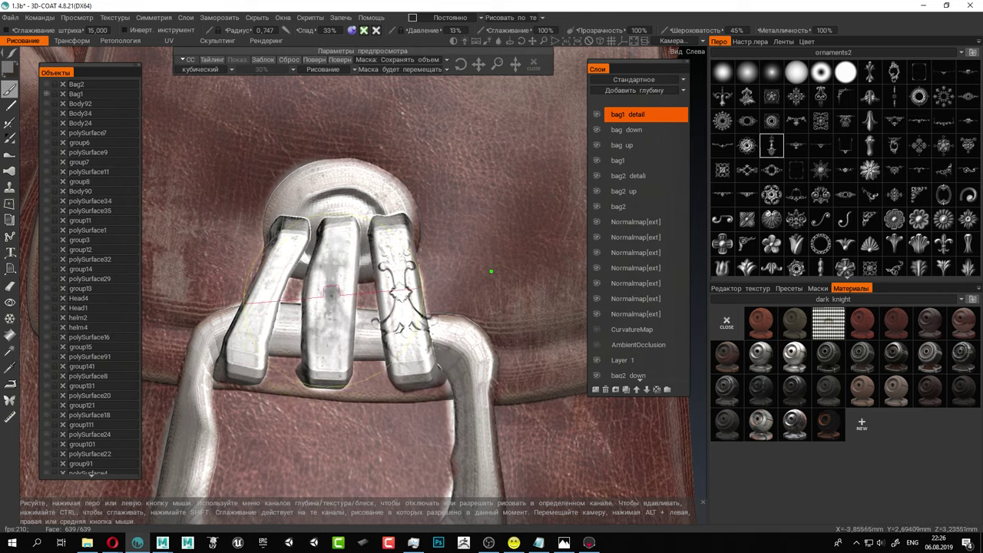
left_click(334, 300)
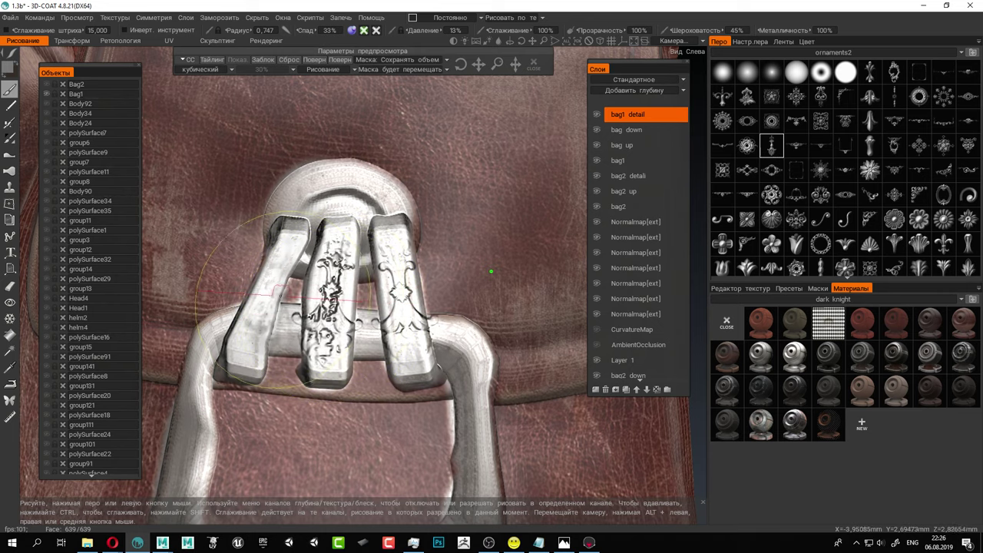
left_click(271, 290)
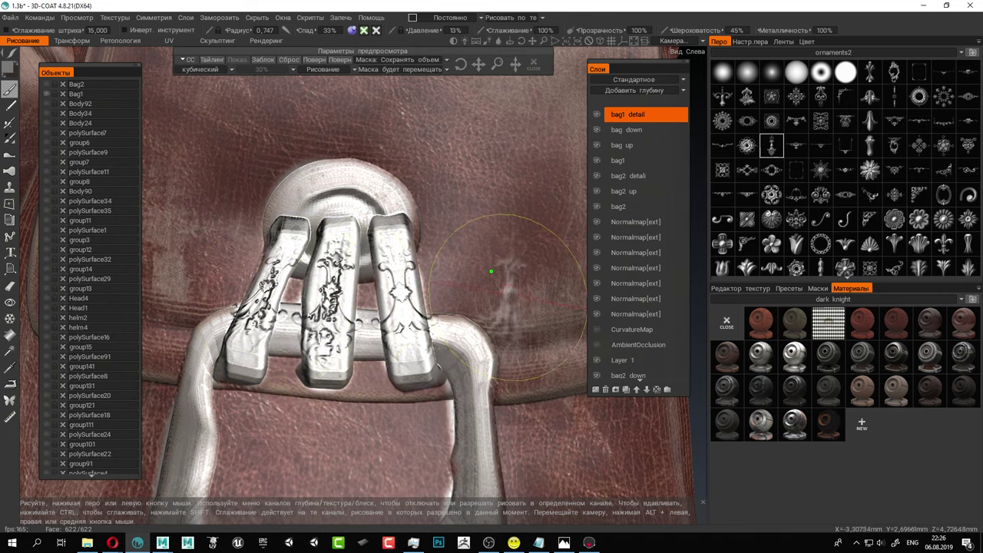
Check the depth-only ornaments from farther away and undo their stamps on the three prongs.
right_click_drag(510, 292, 466, 269, "alt")
scroll(465, 267, "up", 10)
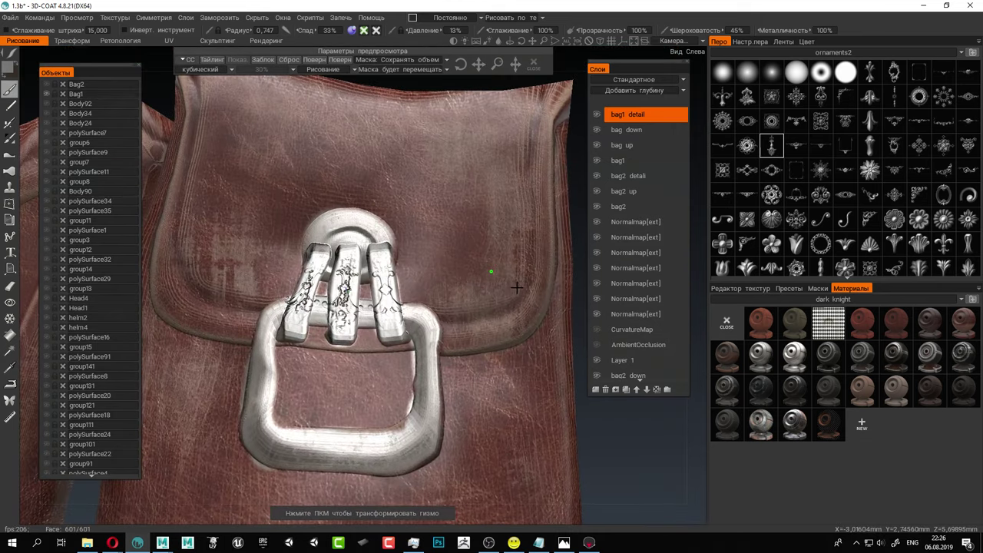
scroll(449, 257, "up", 6)
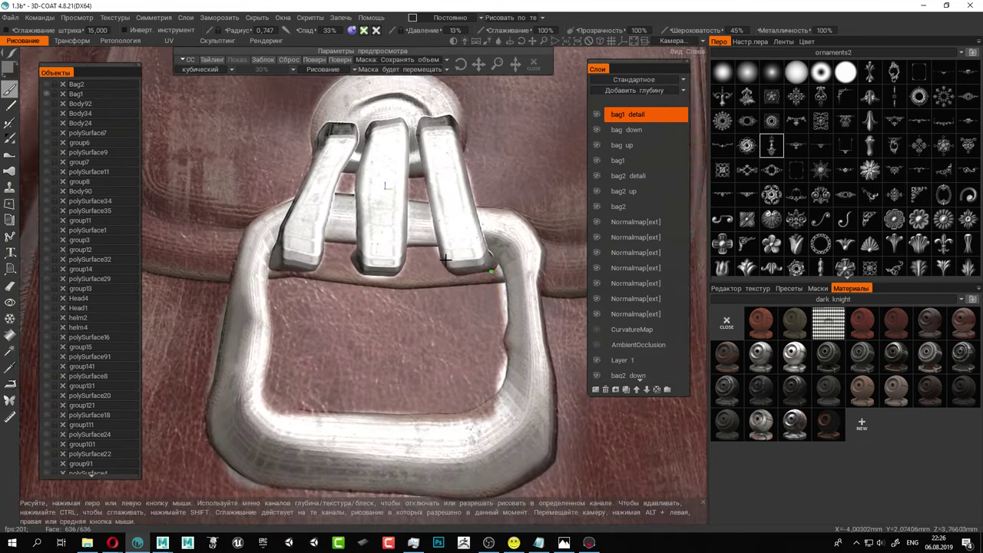
Switch to the soft round brush with radius 0.180, re-enable colour and gloss painting, and set the pressure to 100%.
left_click_drag(445, 260, 417, 268, "alt")
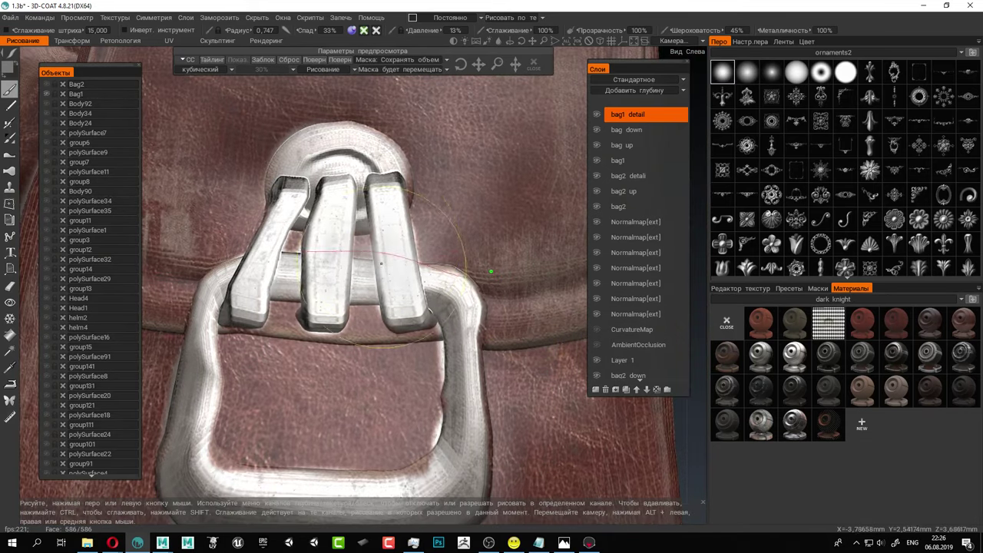
right_click_drag(384, 202, 321, 195)
right_click_drag(435, 156, 400, 61, "alt")
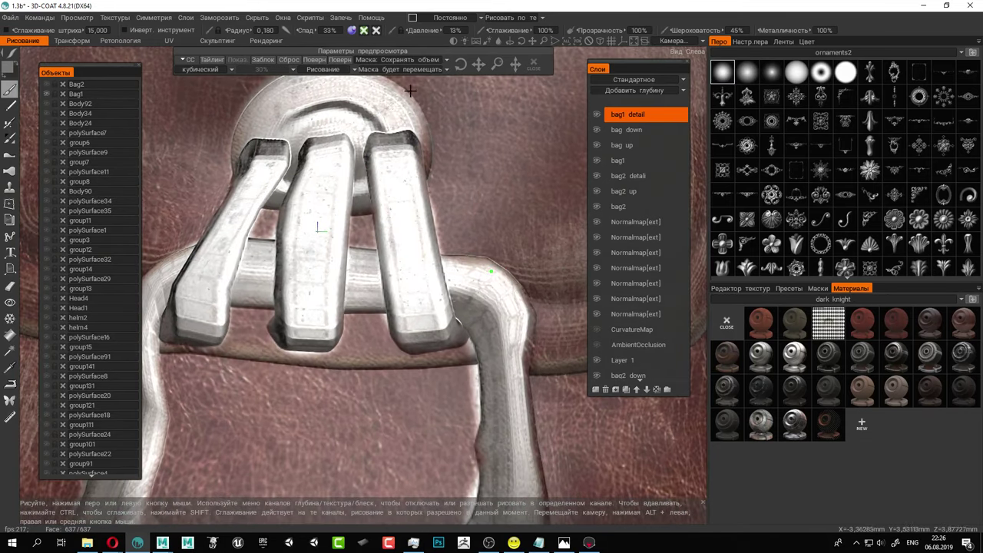
middle_click_drag(450, 182, 426, 271, "alt")
right_click_drag(412, 263, 407, 188, "alt")
left_click(364, 32)
left_click(377, 31)
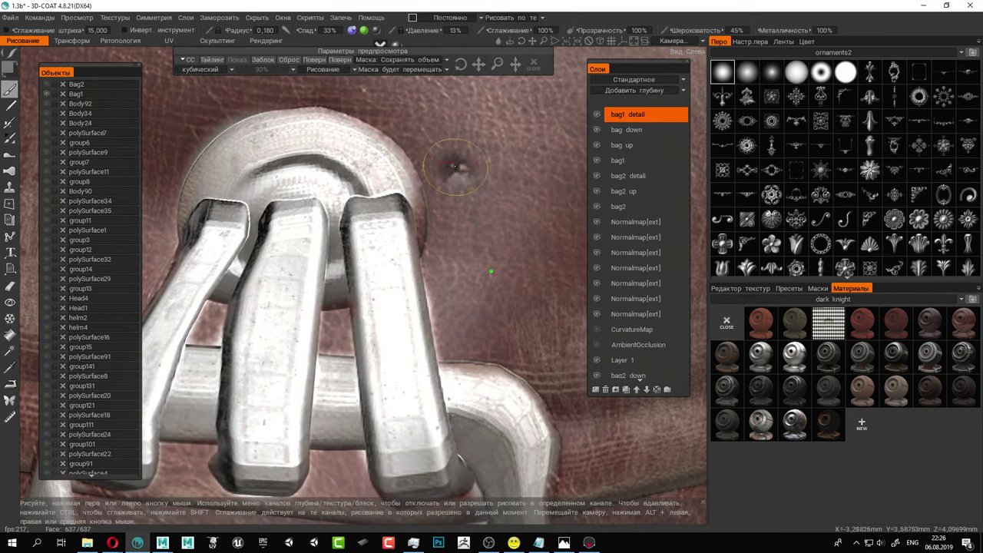
left_click_drag(423, 31, 503, 47)
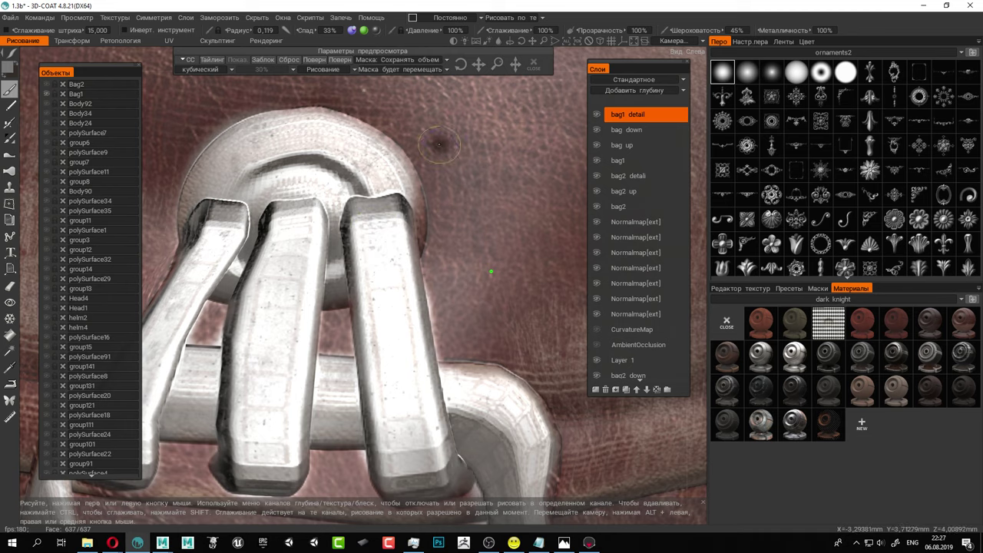
Try stamping round rivets on the right and middle prongs at 830% pressure, using radius 0.119 with smaller 0.072 centres.
right_click_drag(386, 239, 391, 230)
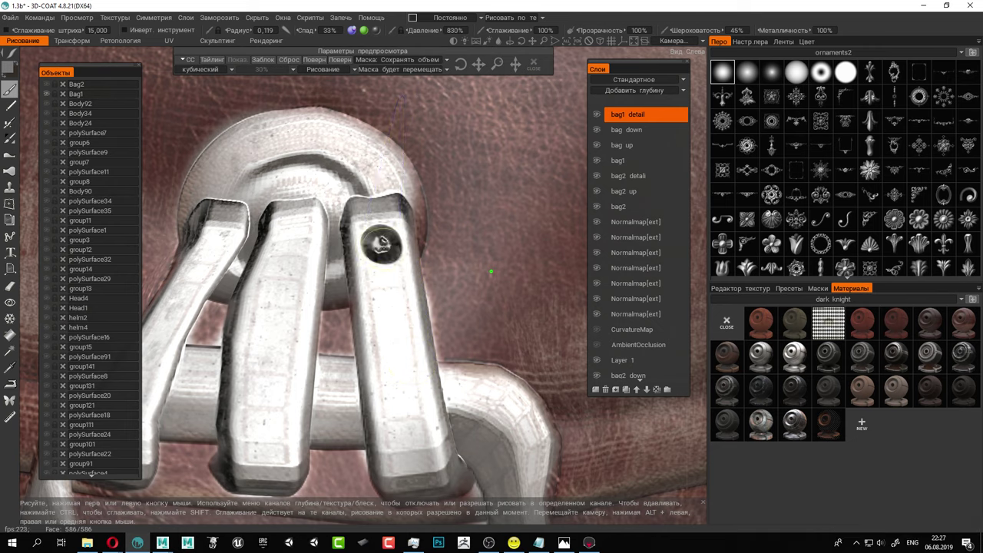
left_click(382, 245)
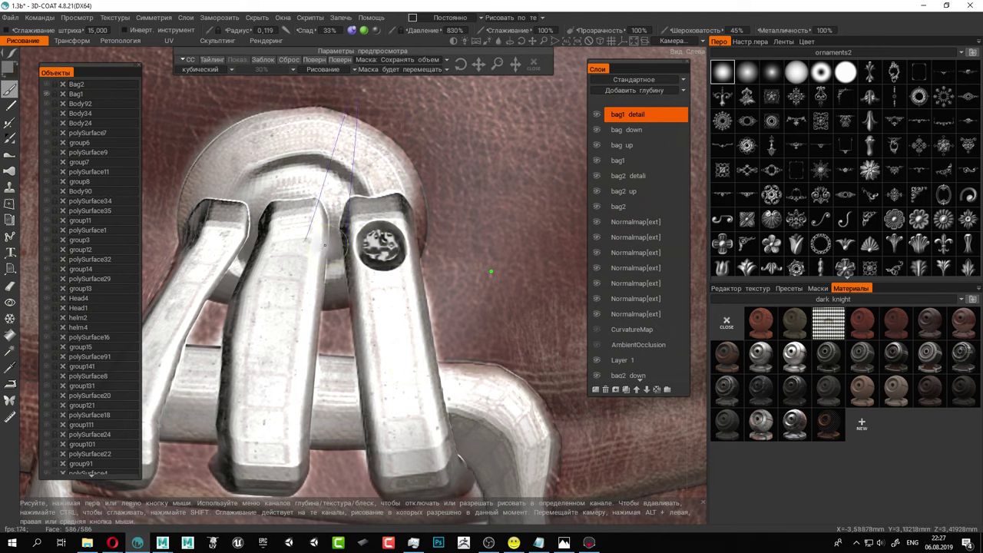
mouse_move(382, 244)
left_mouse_down("alt")
mouse_move(389, 288)
mouse_move(381, 256)
left_mouse_up("alt")
right_click_drag(381, 257, 370, 256)
left_click(384, 251)
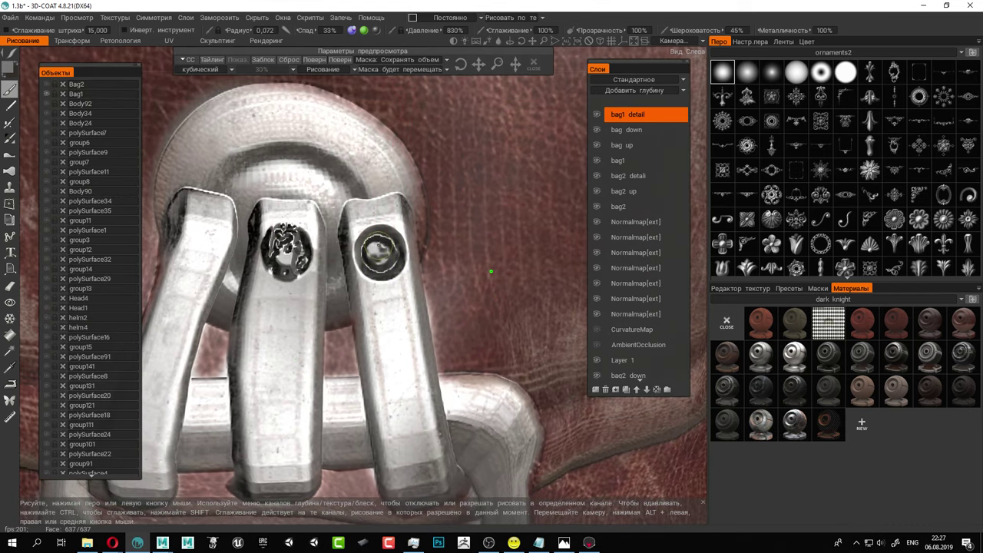
left_click(286, 248)
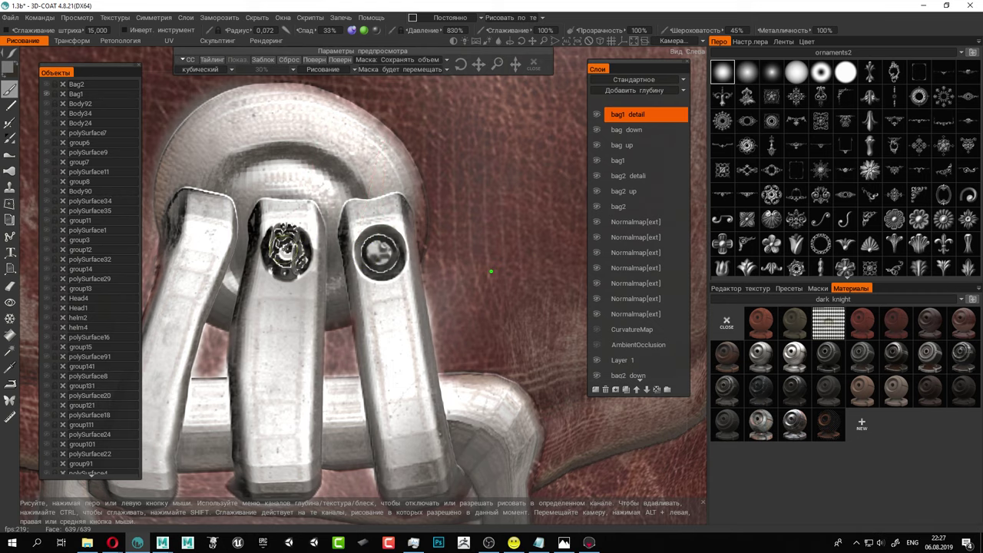
Check the rivet stamps from farther away and undo them on the right and middle prongs.
right_click_drag(366, 255, 350, 225, "alt")
left_click_drag(350, 225, 350, 224, "alt")
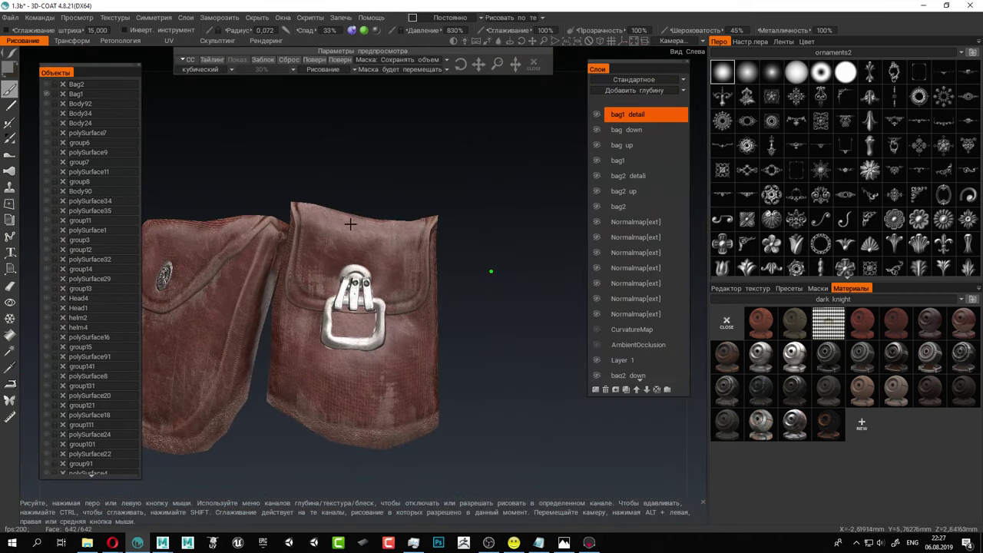
right_click_drag(350, 225, 410, 276, "alt")
key("ctrl+z")
key("ctrl+z")
key("ctrl+z")
key("ctrl+z")
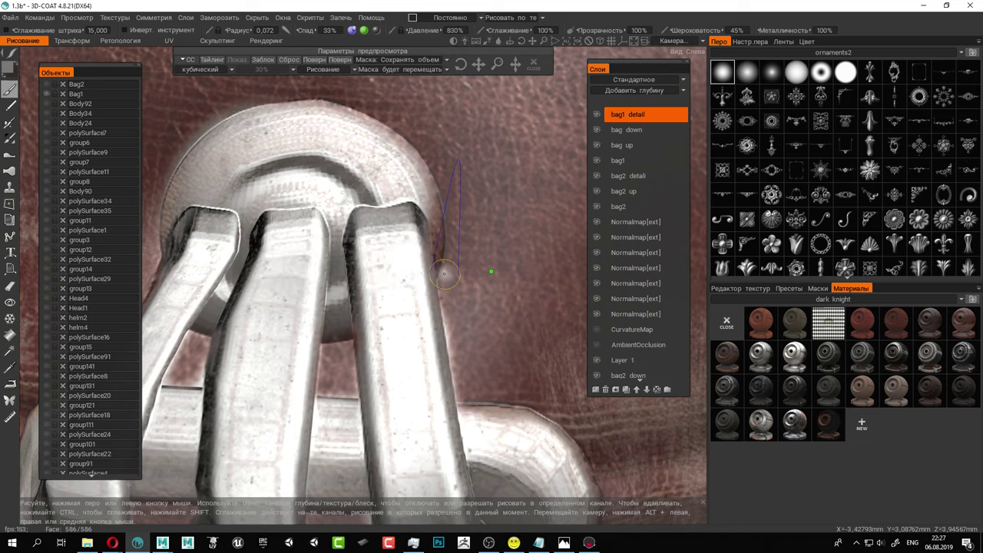
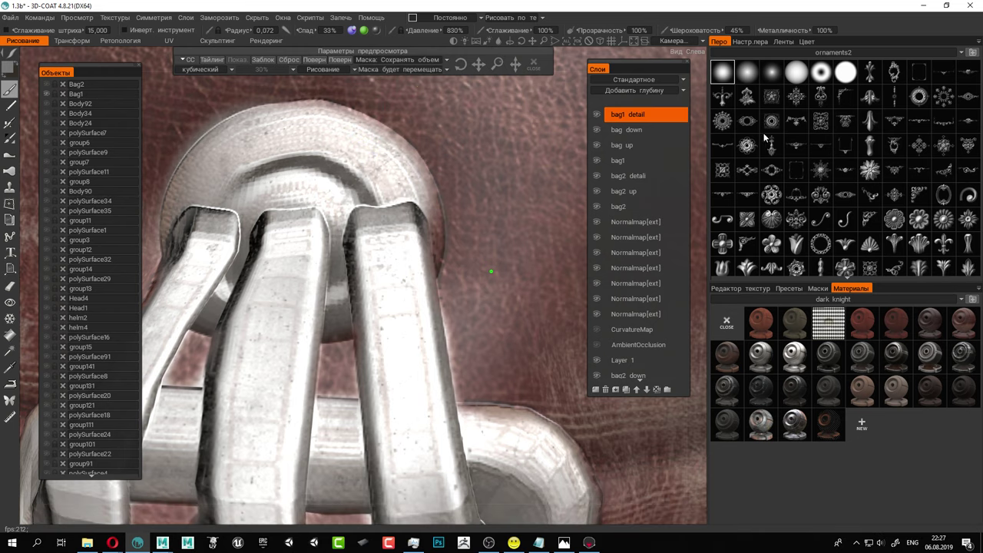
Limit the brush to depth by disabling colour and gloss, and stamp a ring on the right prong's upper end at 100% pressure with radius 0.072.
left_click(365, 31)
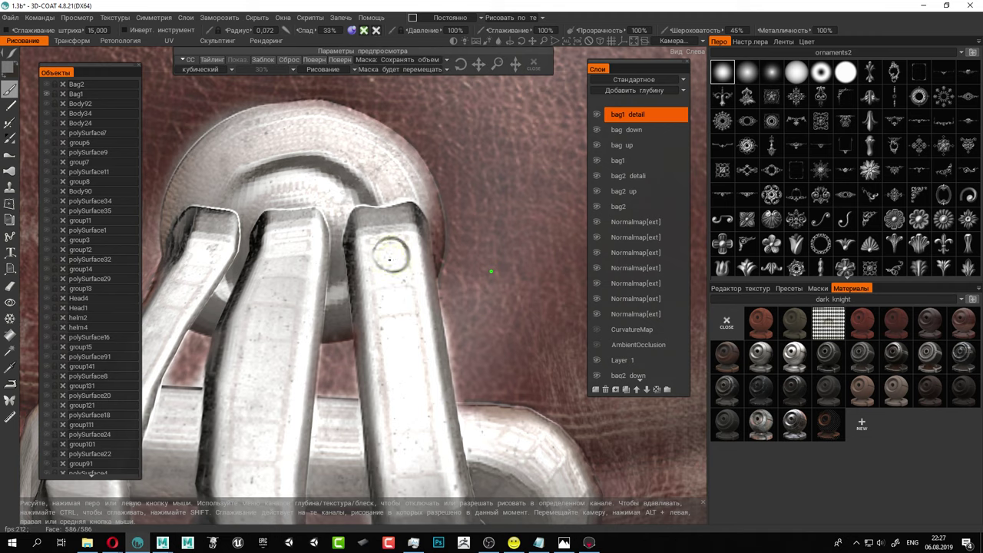
left_click(393, 254)
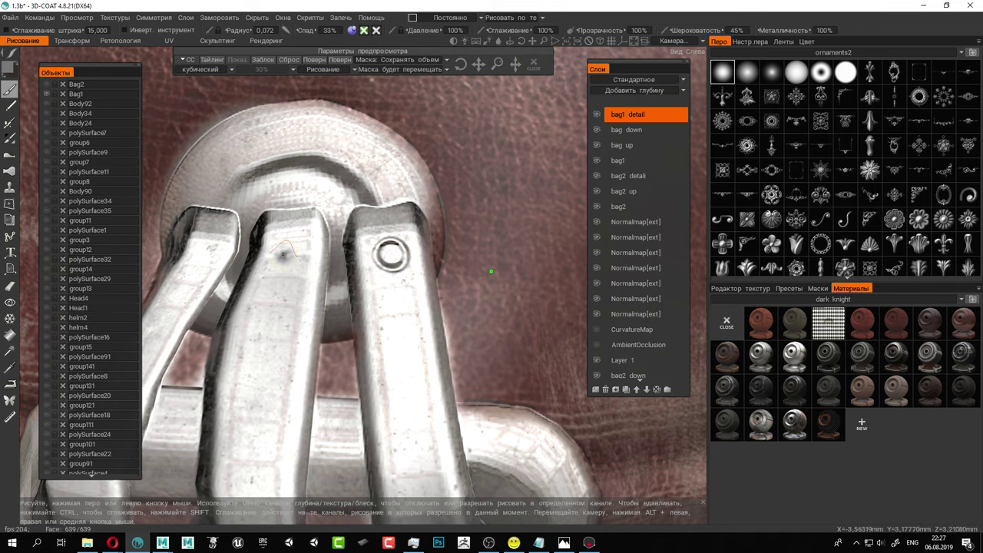
Try stamping the same depth-only ring on the middle prong's upper end, and undo it.
mouse_move(290, 251)
left_mouse_down()
mouse_move(345, 263)
mouse_move(339, 252)
left_mouse_up()
right_click_drag(339, 252, 346, 279, "alt")
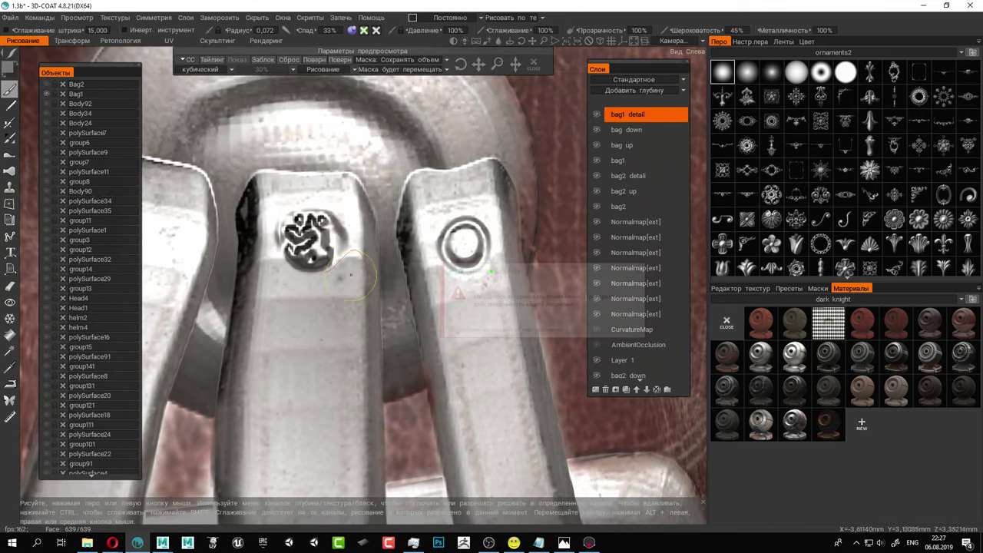
key("ctrl+z")
Try the middle prong's rivet stamp with painting on back-facing areas allowed, dismissing the antivirus notification.
mouse_move(9, 50)
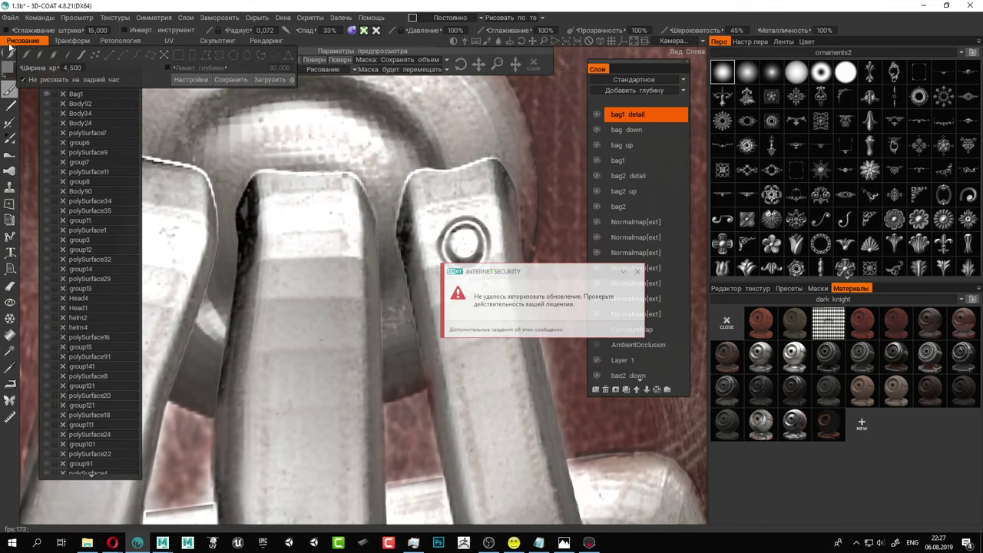
left_click(23, 81)
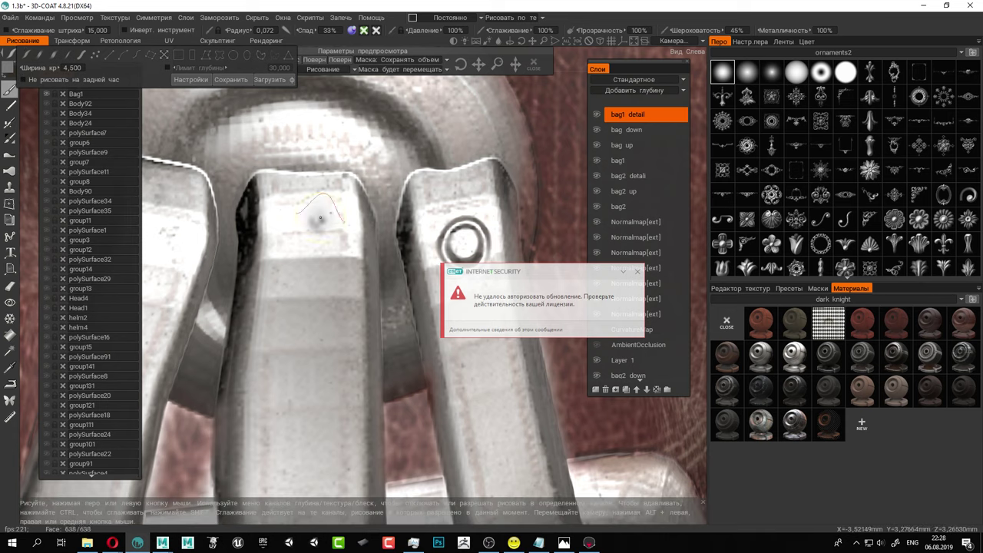
left_click(637, 272)
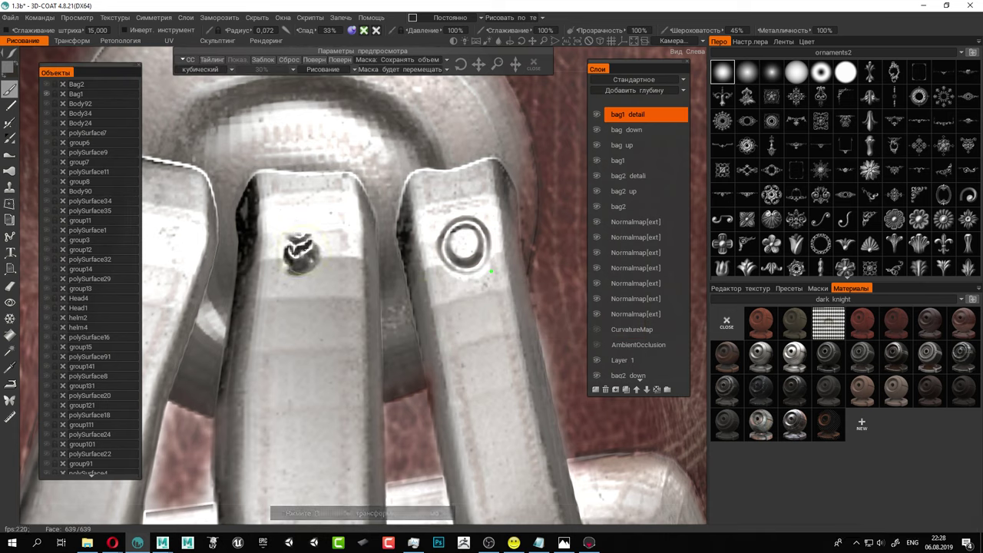
Turn the back-face painting restriction back on, try depth strokes along the middle prong, and undo them.
mouse_move(10, 55)
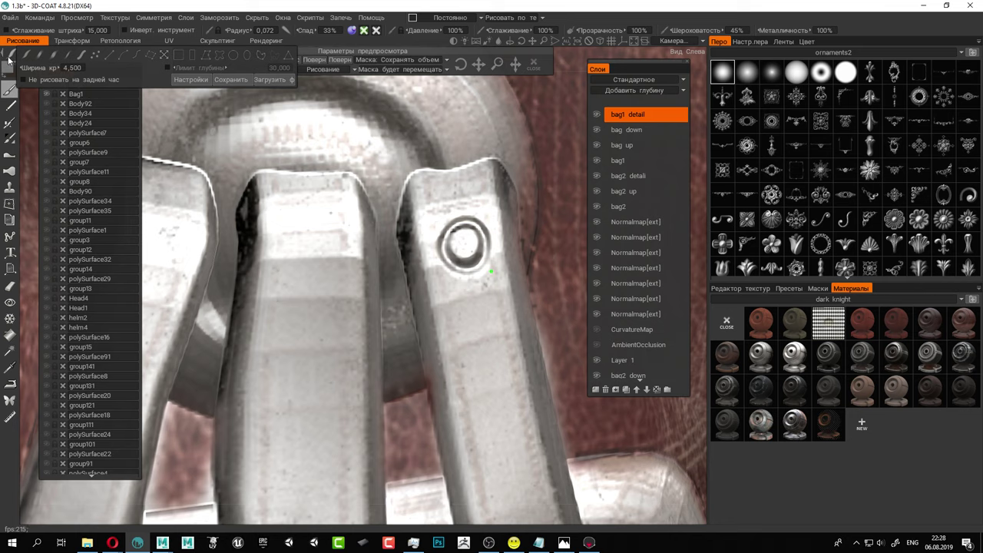
left_click(23, 81)
mouse_move(326, 230)
left_mouse_down()
mouse_move(310, 235)
mouse_move(318, 245)
left_mouse_up()
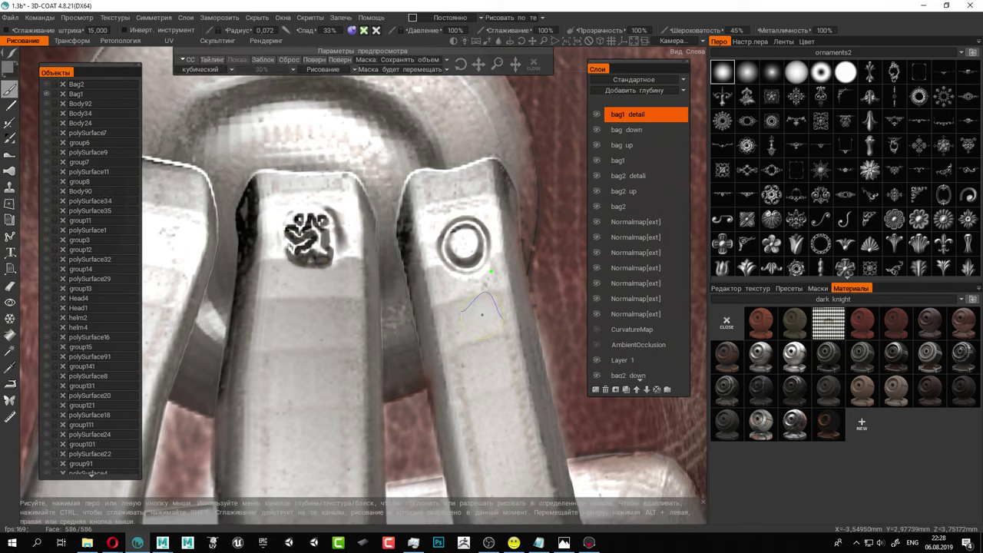
mouse_move(307, 284)
left_mouse_down()
mouse_move(309, 434)
mouse_move(353, 265)
mouse_move(309, 261)
mouse_move(269, 384)
mouse_move(266, 289)
left_mouse_up()
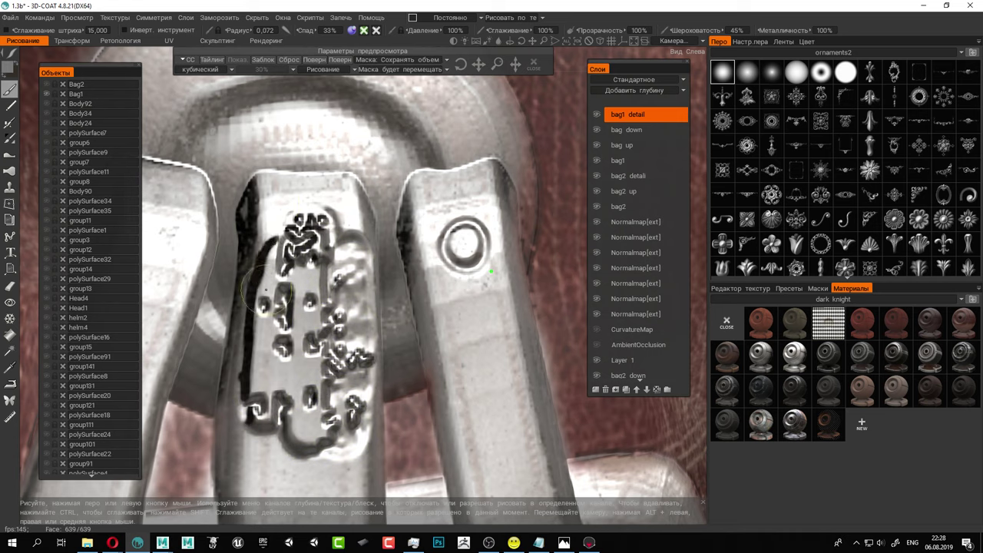
key("ctrl+z")
key("ctrl+z")
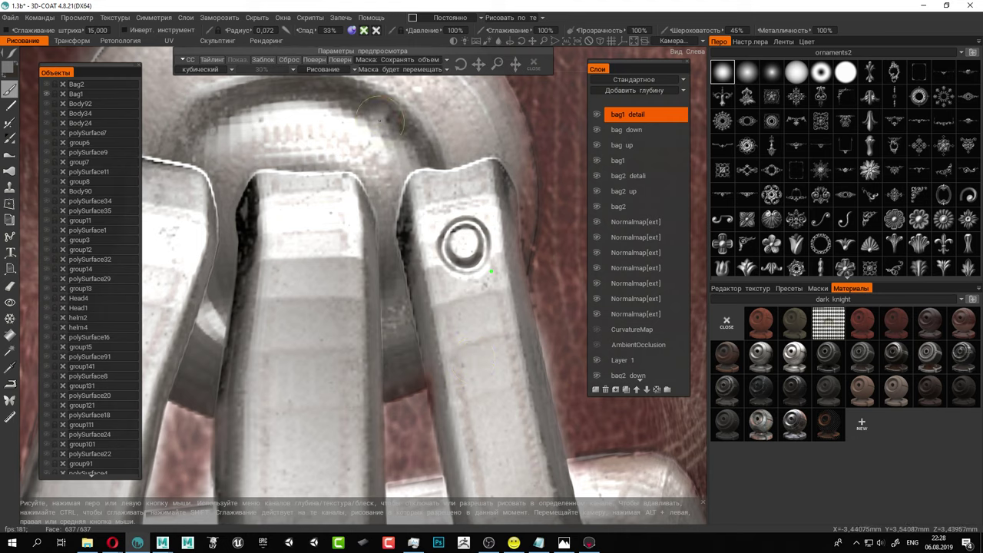
Stamp a depth-only ringed rivet on the left prong's upper end with radius 0.072, undoing and repeating unsatisfactory stamps.
middle_click_drag(254, 285, 398, 306, "alt")
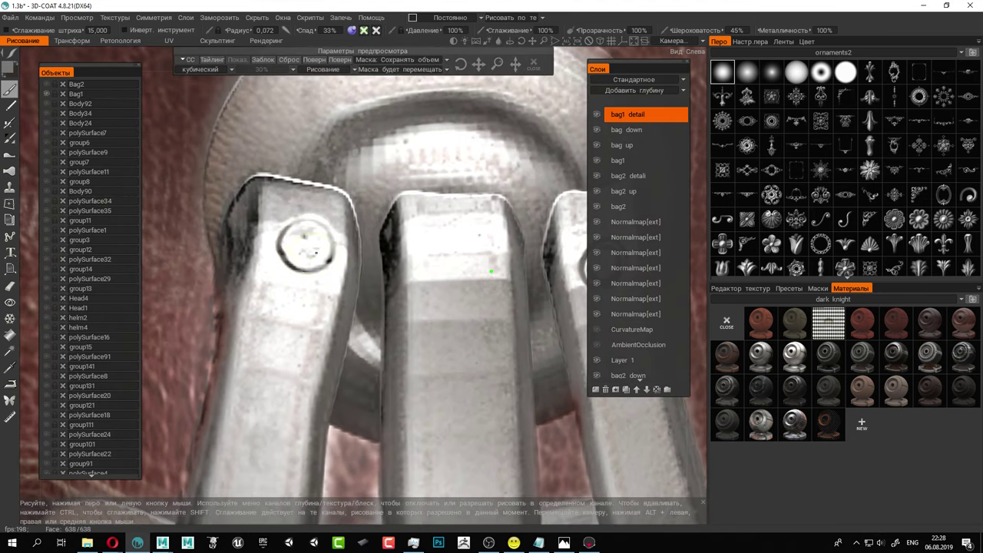
key("ctrl+z")
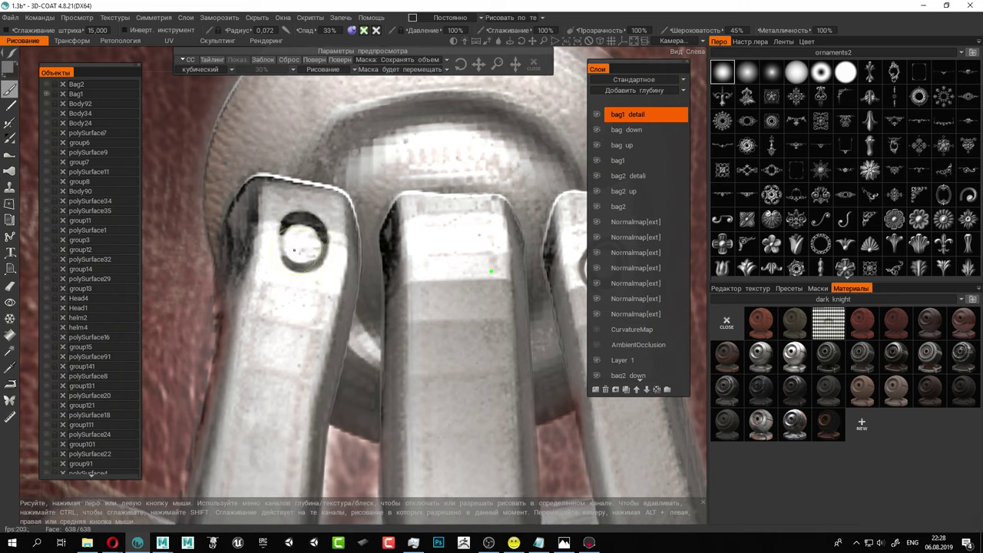
key("ctrl+z")
mouse_move(290, 244)
left_mouse_down()
mouse_move(304, 261)
mouse_move(319, 255)
mouse_move(295, 248)
left_mouse_up()
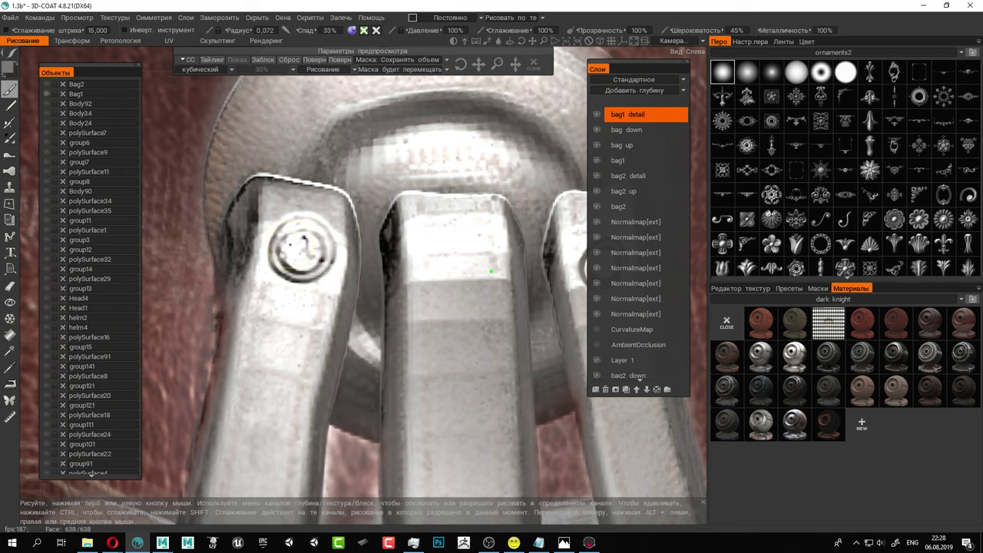
Stamp depth-only rivets with radius 0.072 on the lower ends of the right and left prongs.
scroll(401, 308, "down", 6)
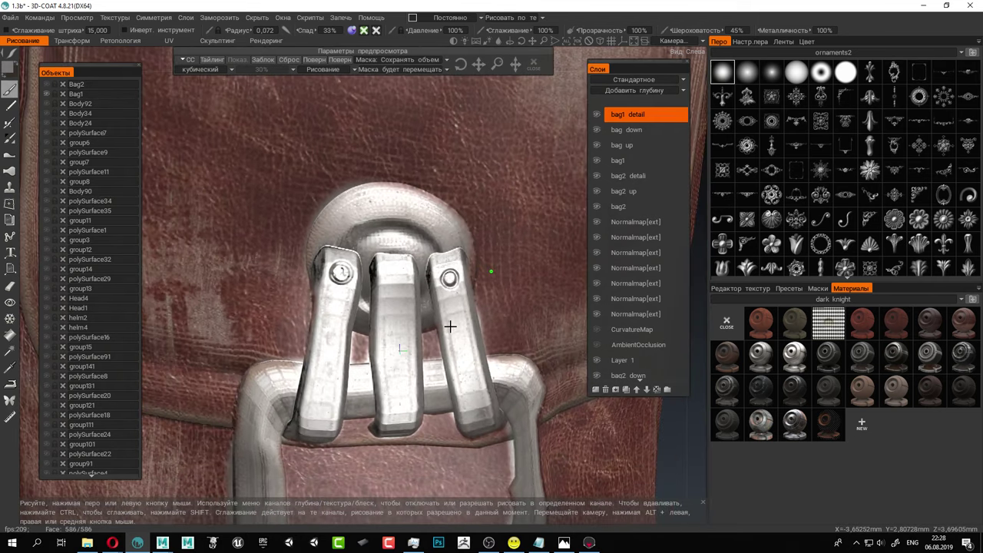
scroll(441, 231, "up", 5)
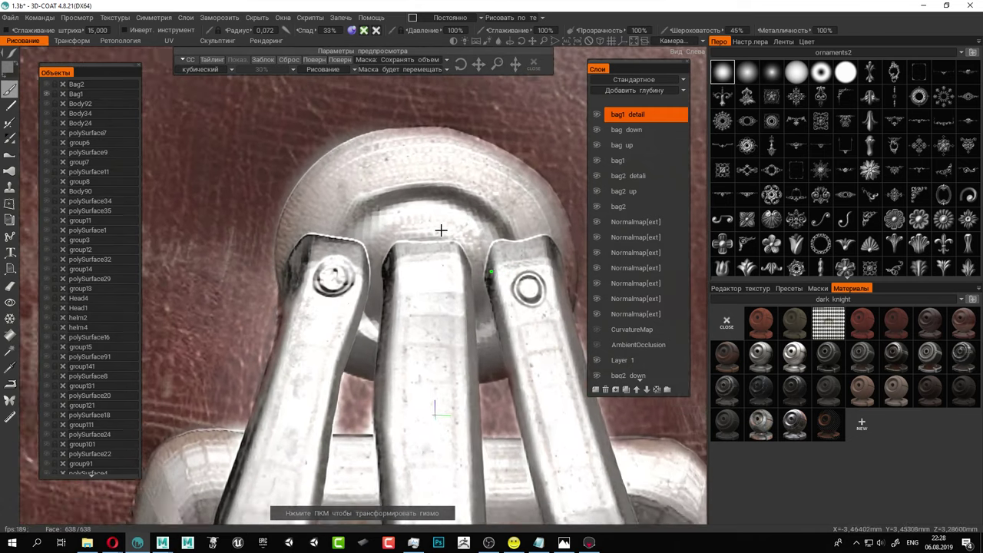
scroll(441, 230, "up", 2)
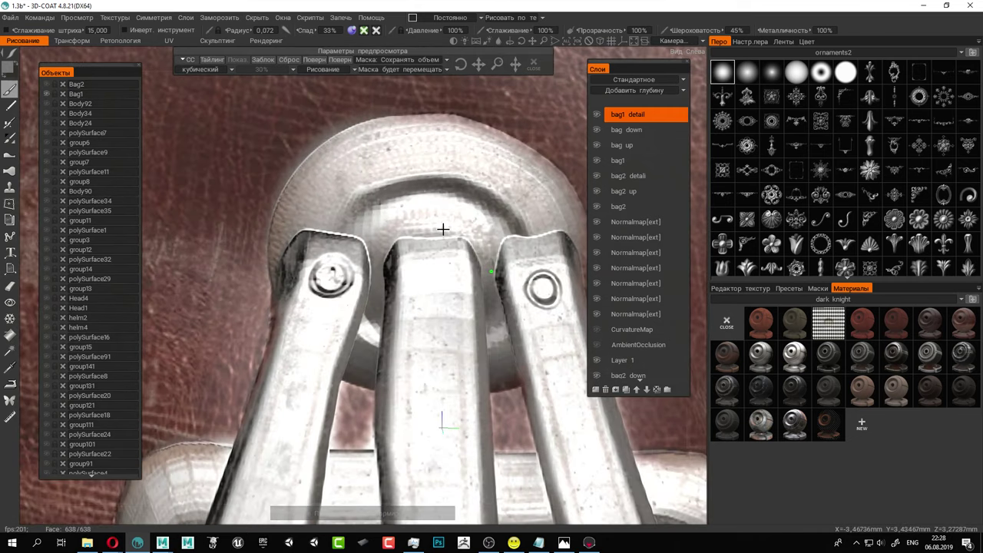
mouse_move(440, 229)
middle_mouse_down("alt")
mouse_move(394, 274)
mouse_move(373, 157)
middle_mouse_up("alt")
scroll(377, 182, "down", 3)
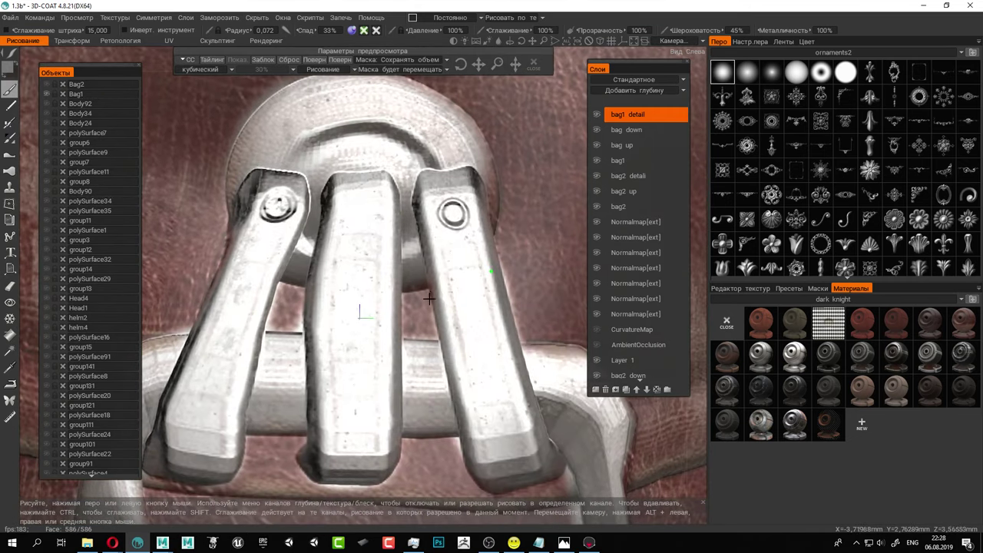
middle_click_drag(429, 298, 318, 203, "alt")
left_click(452, 331)
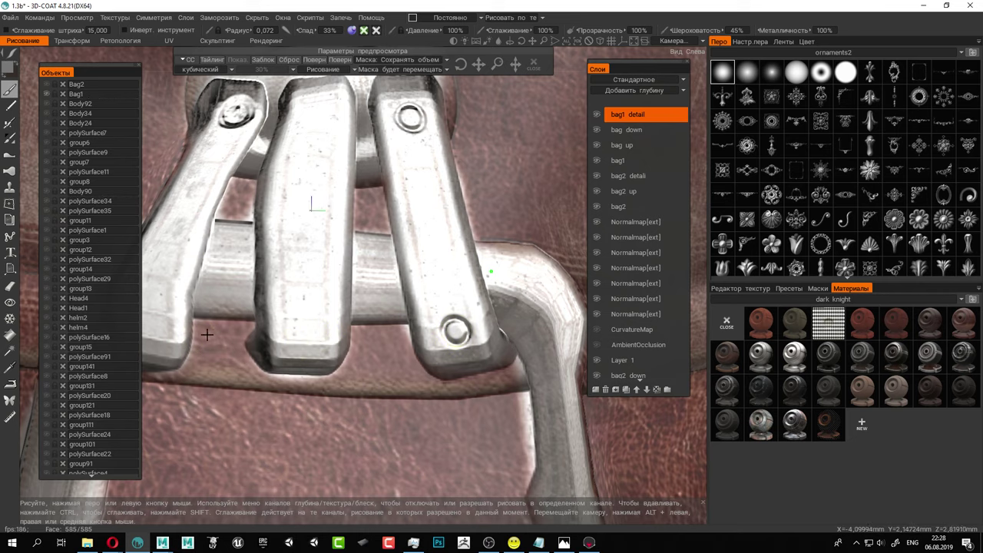
left_click_drag(201, 338, 255, 326, "alt")
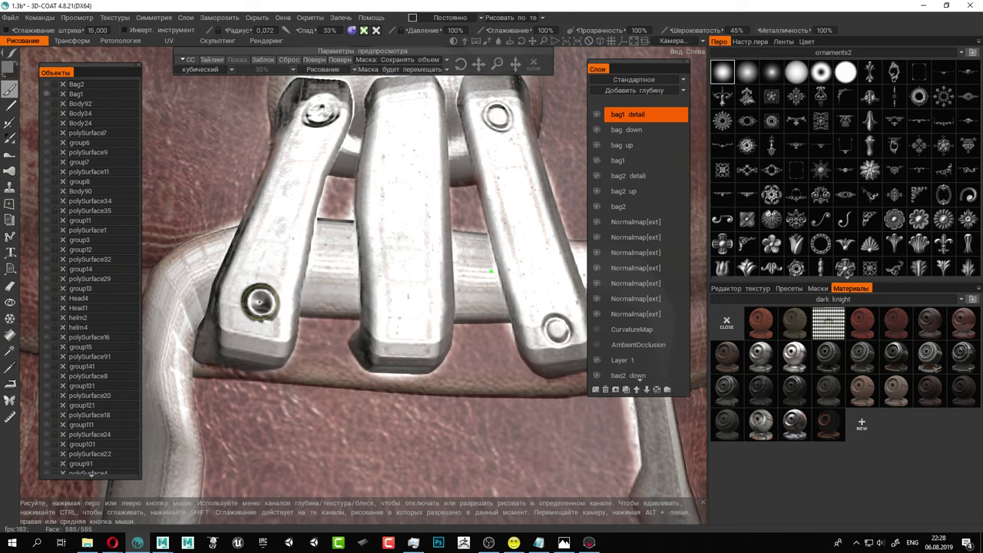
left_click(260, 302)
Examine the rivets on the outer prongs and the buckle frame from several angles and distances.
right_click_drag(381, 348, 449, 322, "alt")
left_click_drag(449, 323, 491, 339, "alt")
left_click_drag(392, 324, 424, 336, "alt")
middle_click_drag(424, 336, 519, 324, "alt")
right_click_drag(519, 324, 520, 352, "alt")
middle_click_drag(520, 351, 507, 353, "alt")
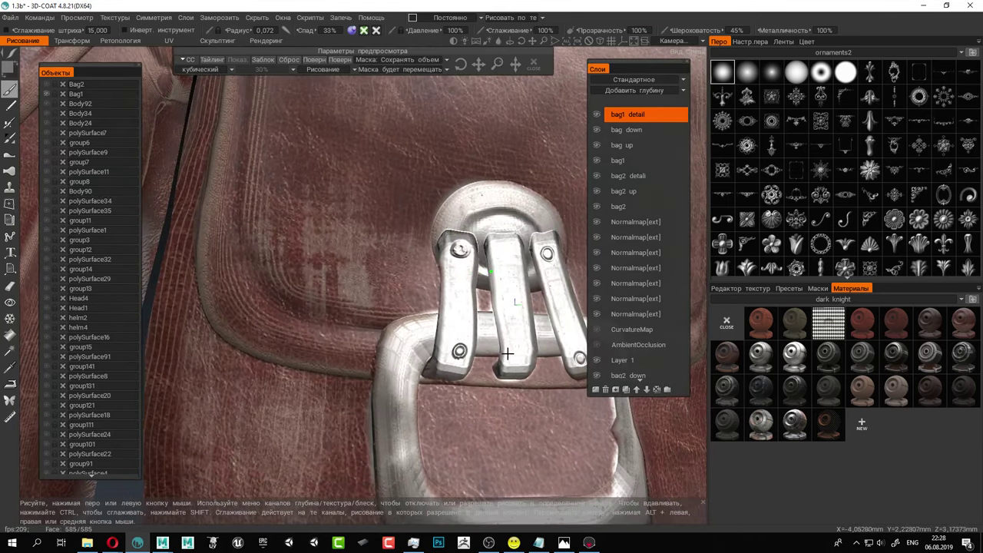
middle_click_drag(455, 333, 347, 318, "alt")
right_click_drag(346, 318, 365, 337, "alt")
middle_click_drag(364, 336, 370, 211, "alt")
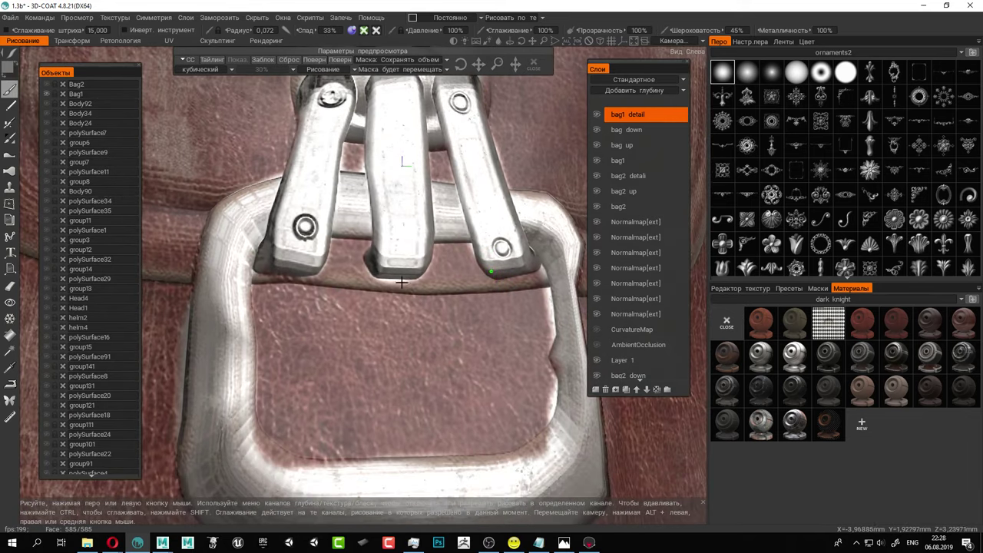
Replace the ornaments2 brush set with the default brush set.
scroll(401, 283, "down", 3)
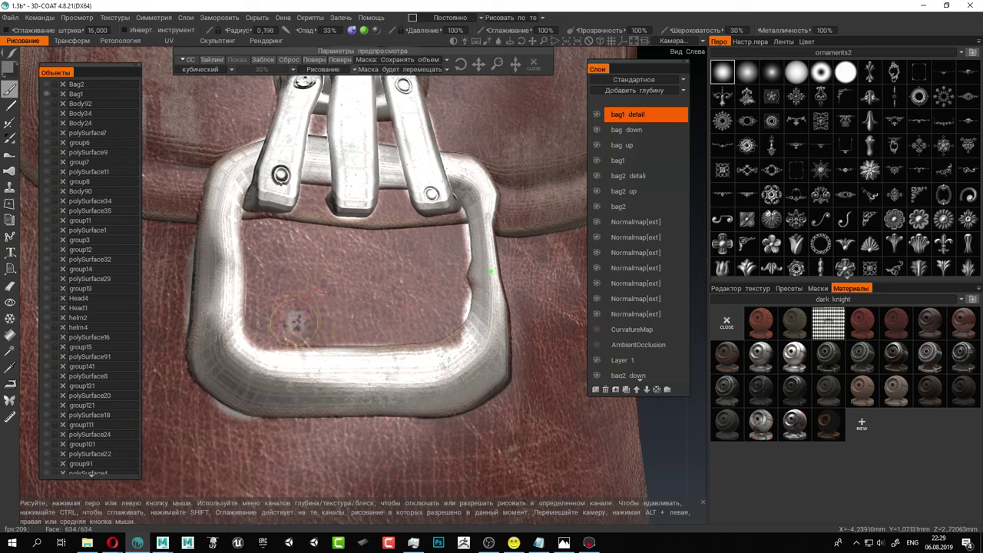
left_click(749, 55)
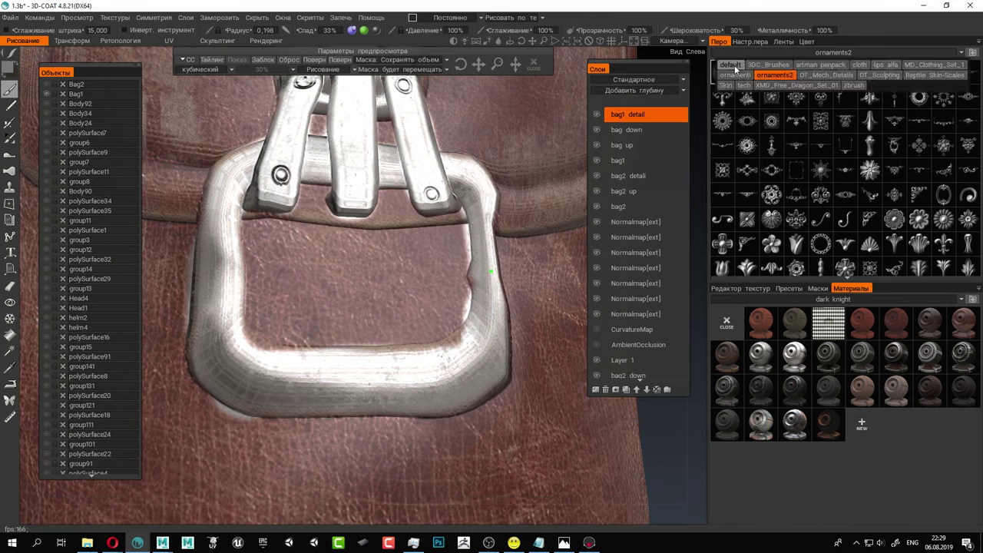
left_click(731, 66)
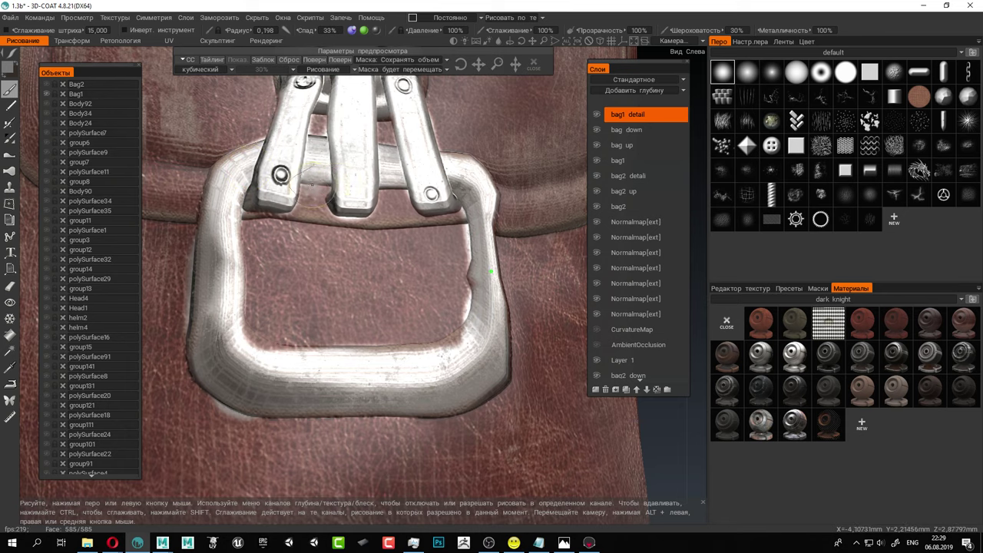
Clear the active mask and build up a rivet on the leather in the buckle opening's lower-left corner with radii 0.198 and 0.147.
left_click(821, 291)
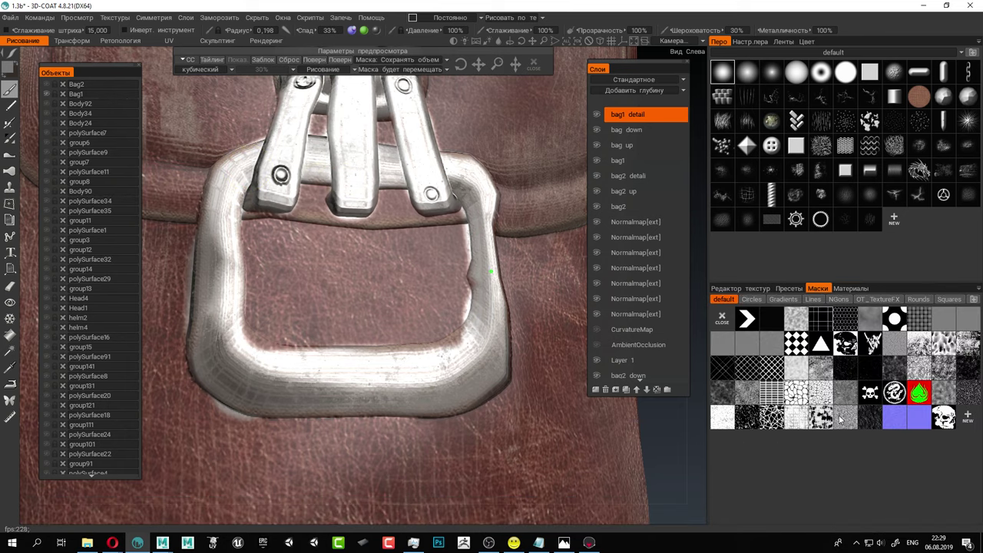
left_click(720, 317)
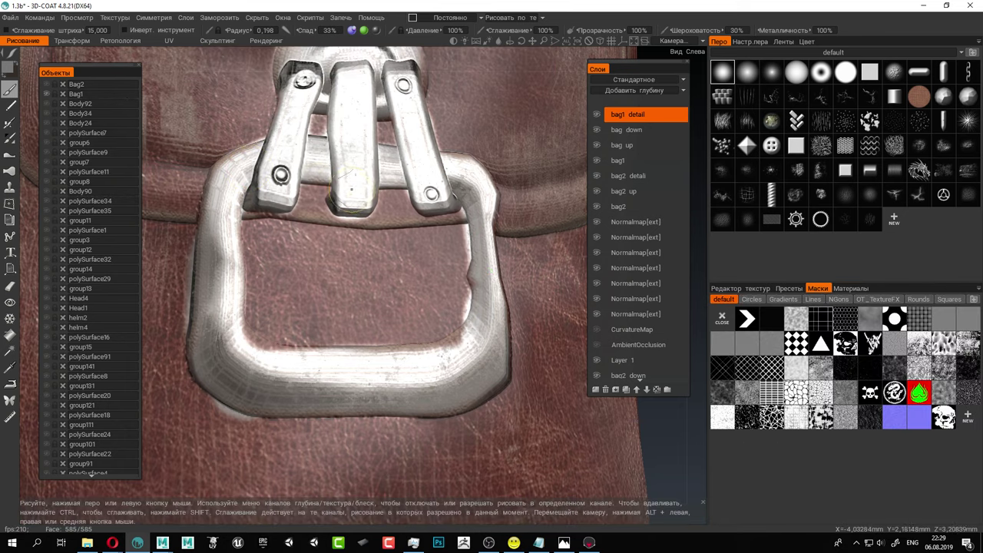
left_click(282, 328)
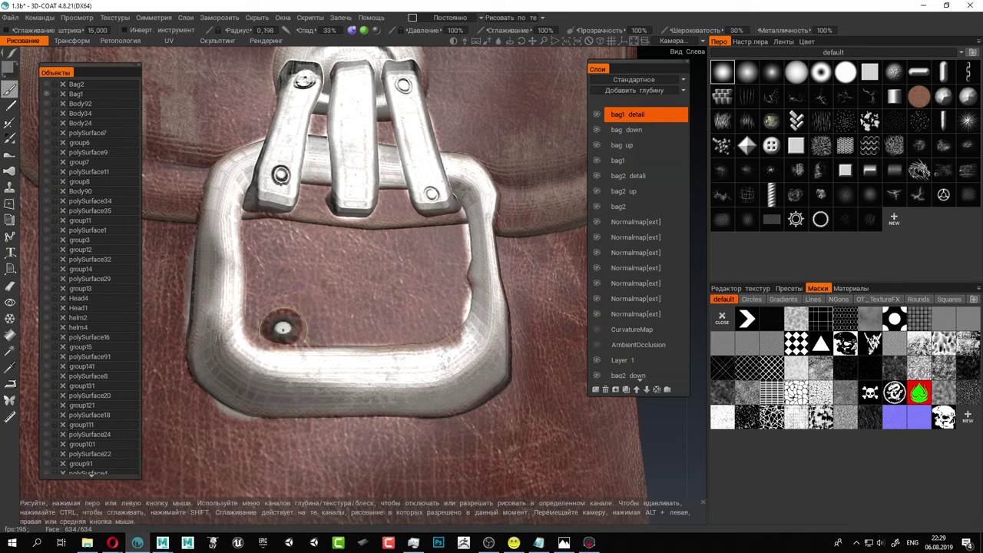
key("ctrl+z")
left_click(278, 328)
left_click(278, 327)
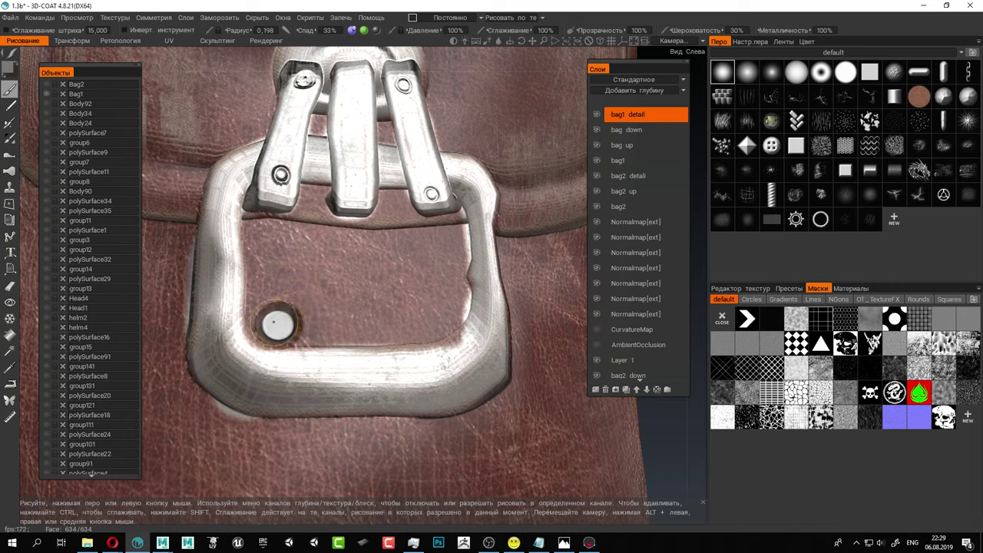
left_click(278, 327)
left_click(277, 326)
right_click_drag(281, 325, 274, 324)
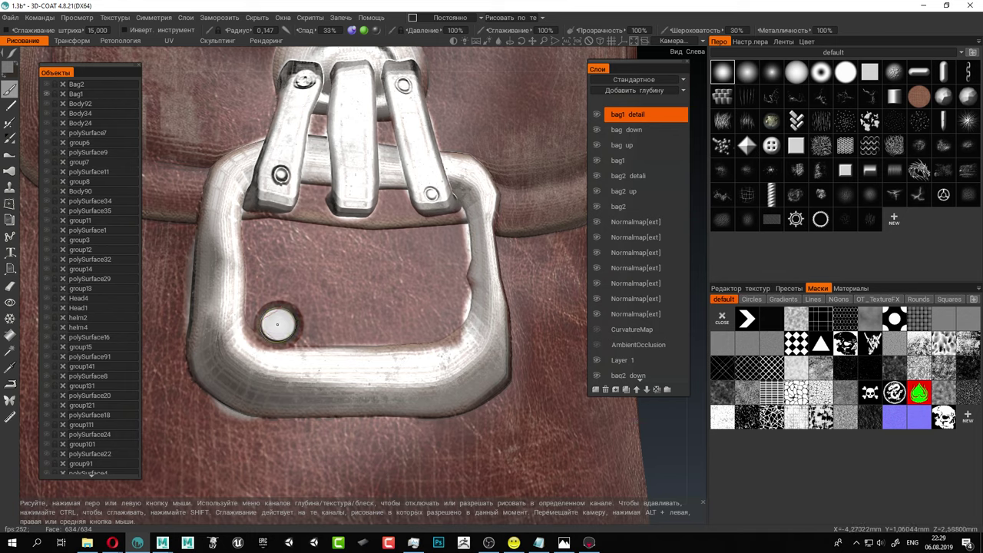
left_click(277, 326)
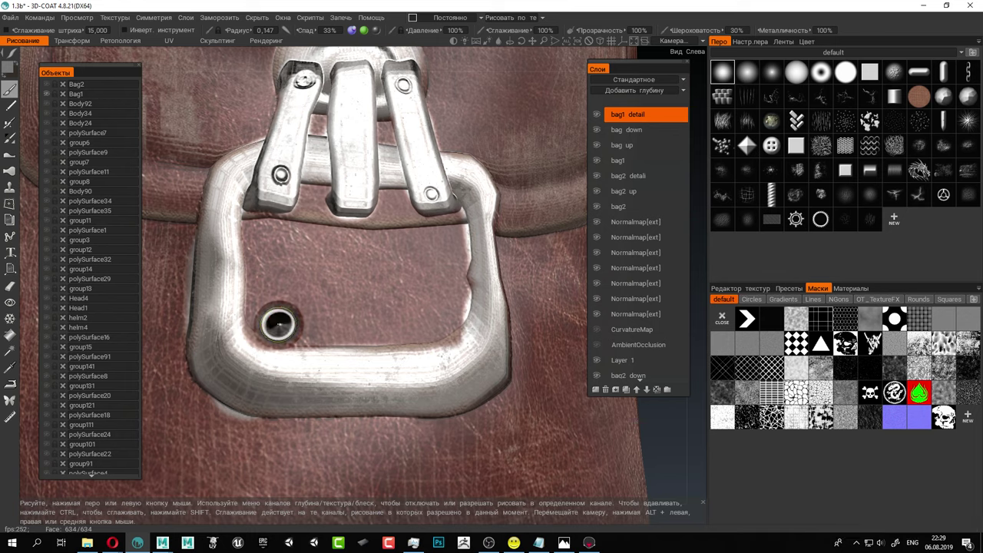
Stamp a matching rivet with radius 0.147 on the leather in the buckle opening's lower-right corner.
left_click(415, 324)
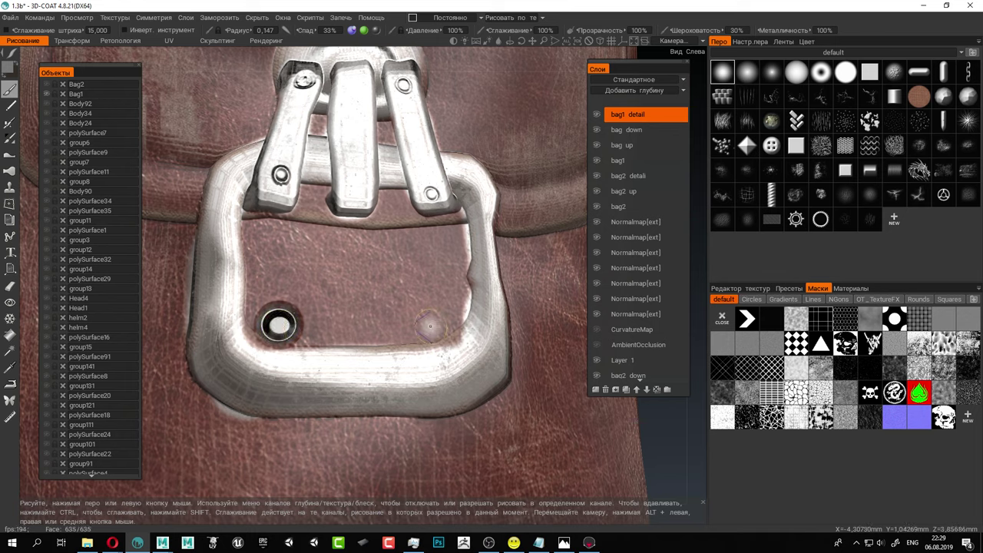
left_click(428, 326)
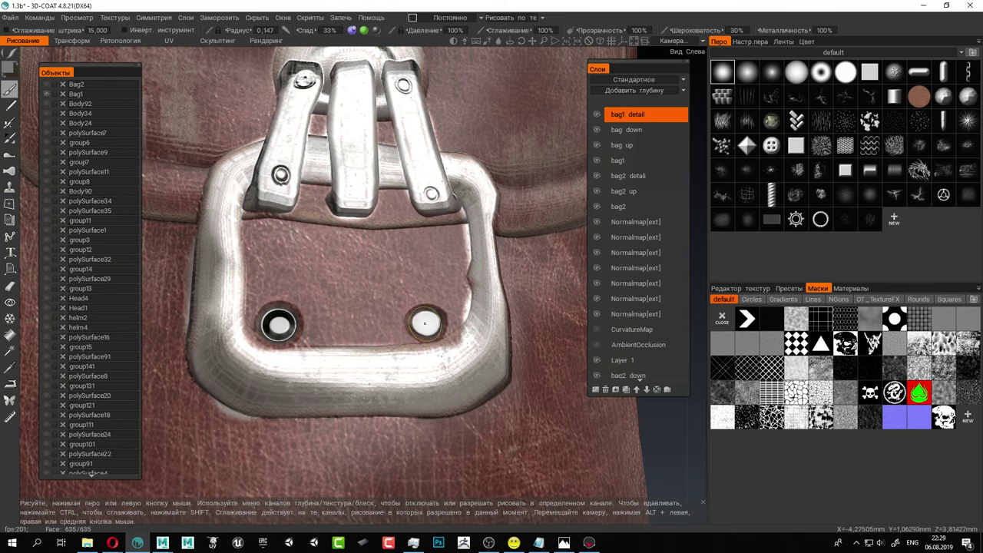
scroll(518, 346, "down", 6)
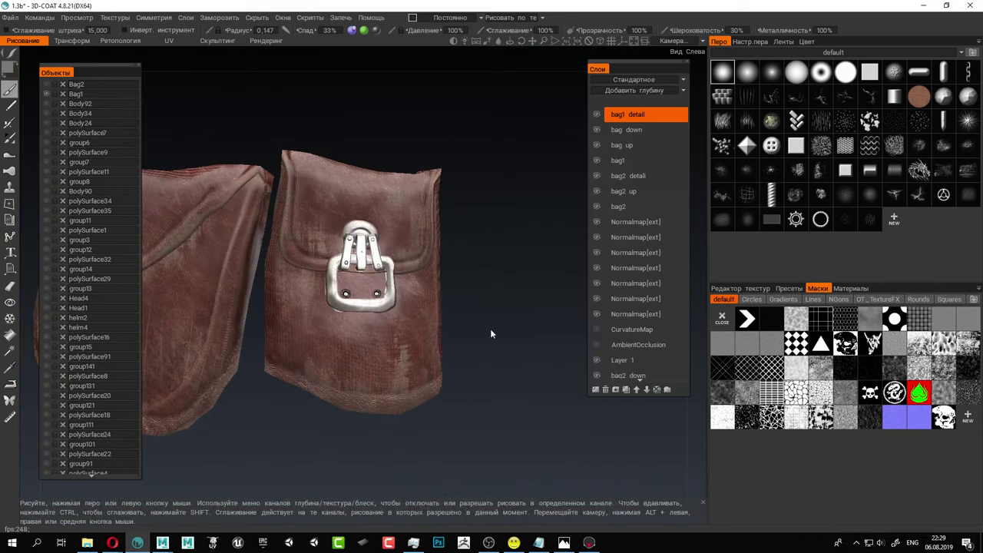
left_click_drag(490, 328, 462, 318)
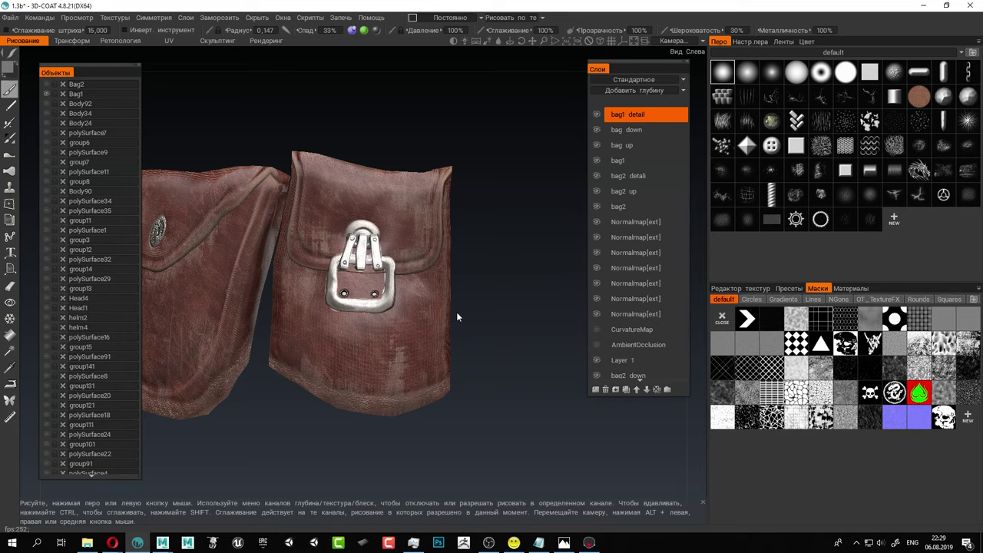
Stamp depth-only ringed rivets on the lower and upper ends of the buckle's middle prong, using radius 0.061 at the lower end.
scroll(456, 317, "up", 8)
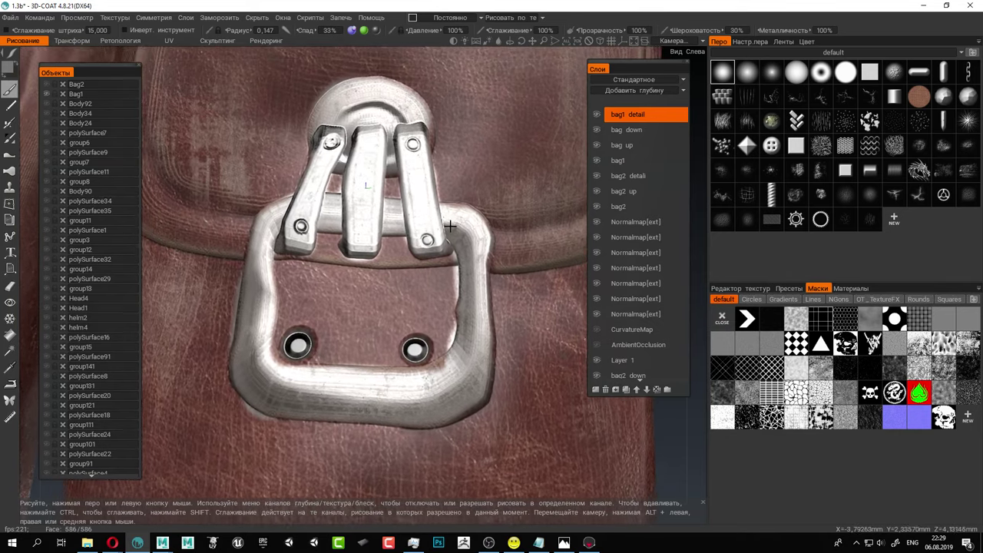
scroll(449, 225, "up", 5)
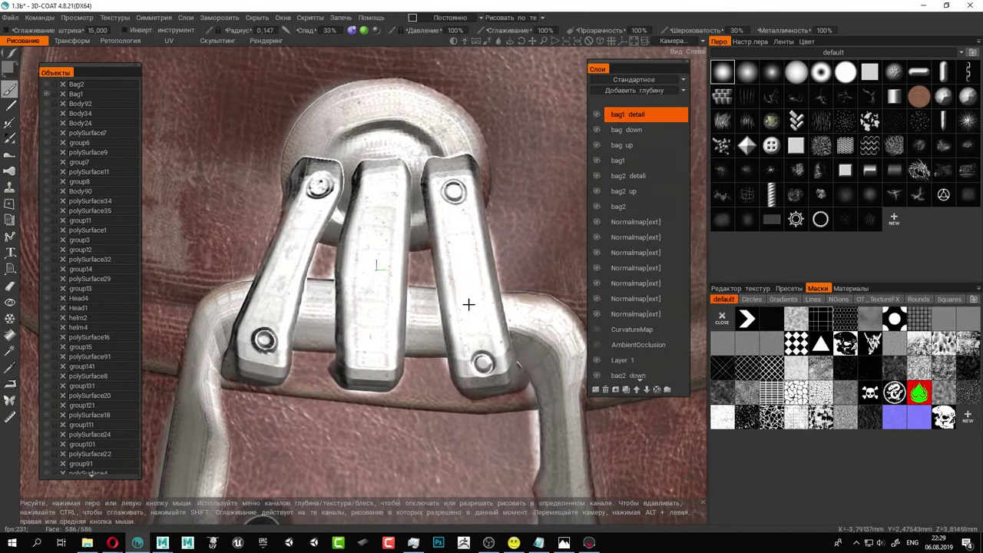
scroll(400, 268, "up", 5)
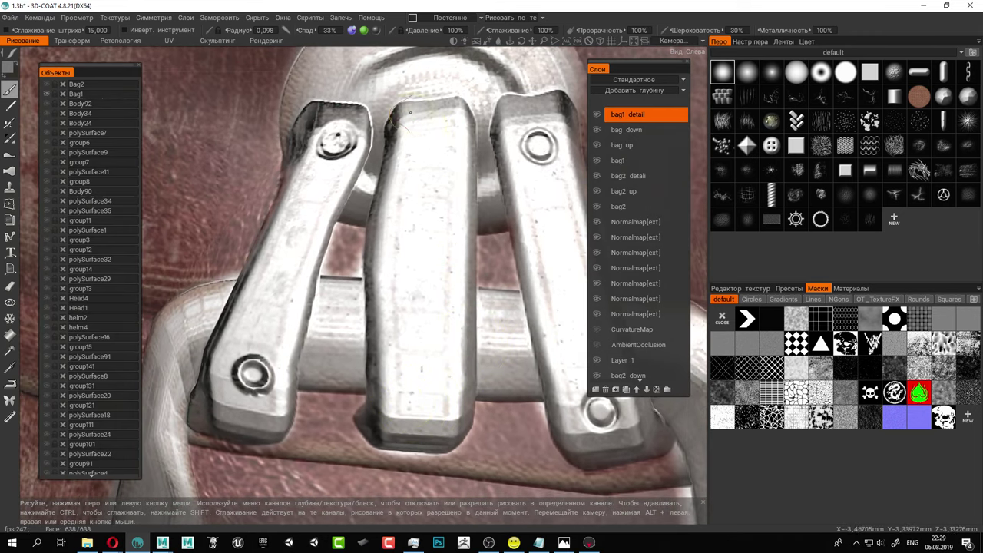
left_click(377, 29)
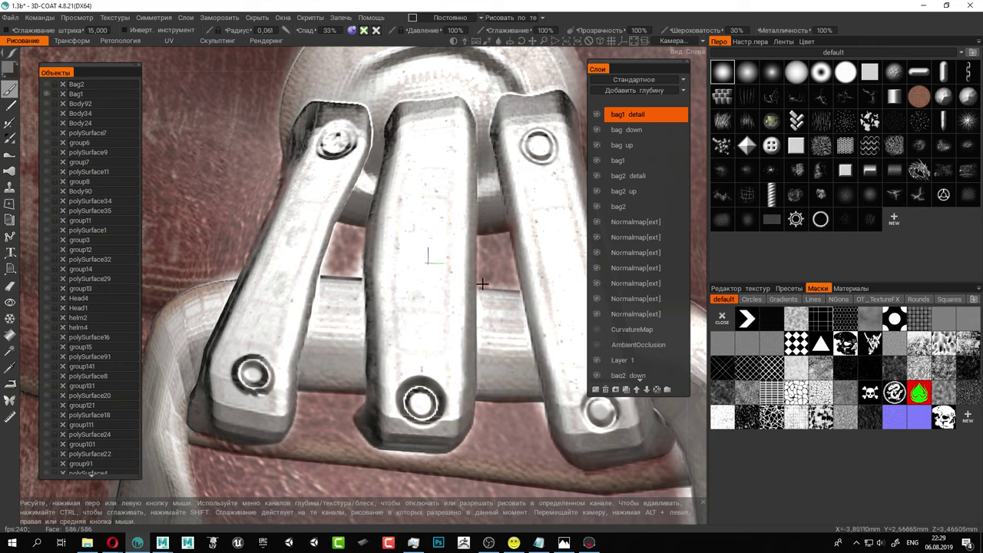
middle_click_drag(471, 181, 467, 246, "alt")
left_click_drag(467, 246, 462, 285, "alt")
middle_click_drag(464, 183, 441, 245, "alt")
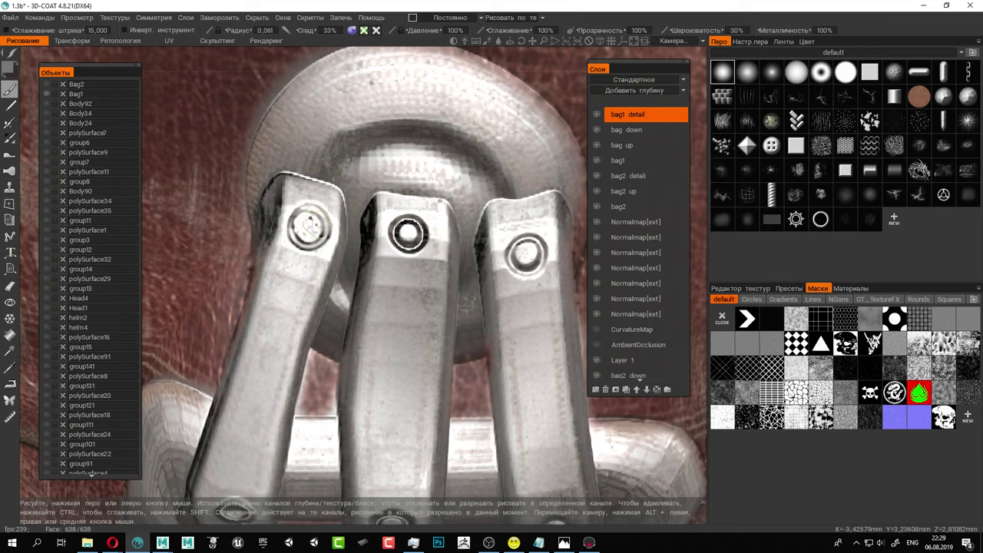
Choose the dark leather material and a scratchy brush alpha, re-enable color and gloss painting, and keep the material preview below the buckle.
scroll(433, 281, "down", 10)
left_click_drag(405, 265, 462, 247, "alt")
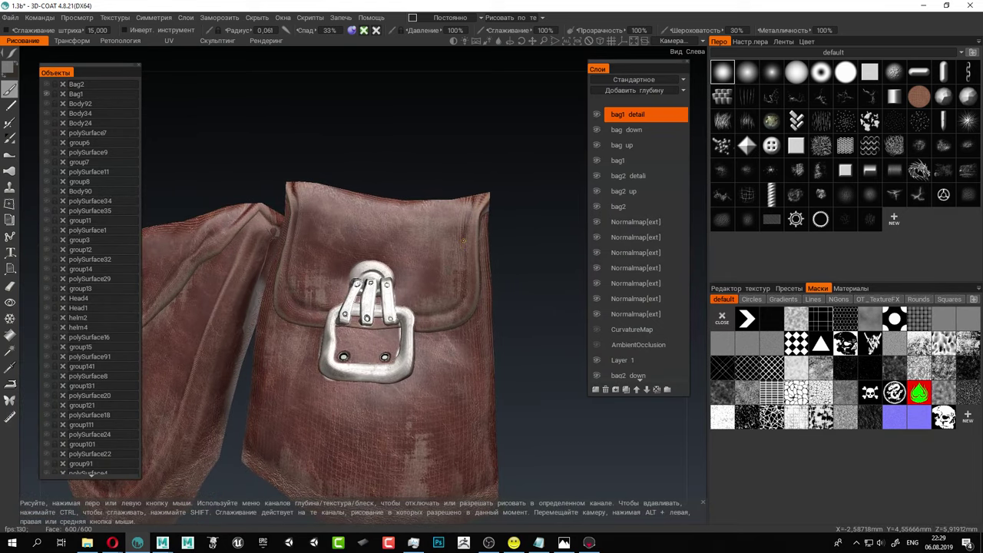
middle_click_drag(446, 336, 377, 163, "alt")
scroll(399, 185, "down", 4)
scroll(462, 261, "up", 3)
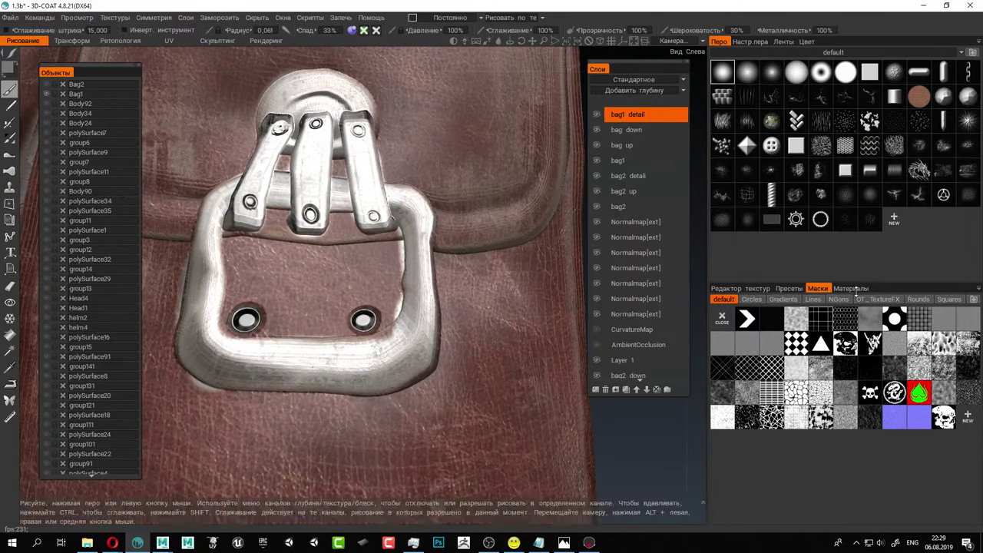
left_click(852, 289)
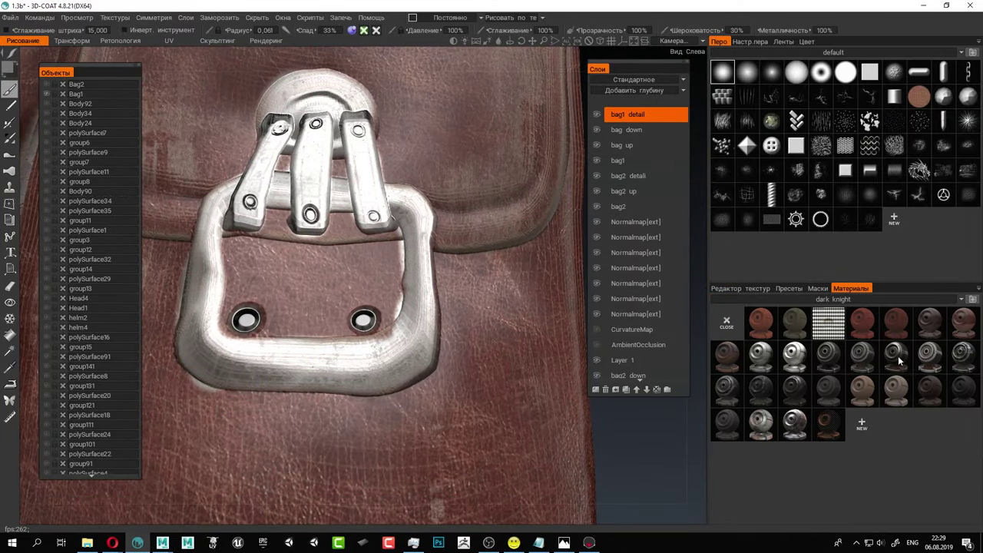
left_click(965, 394)
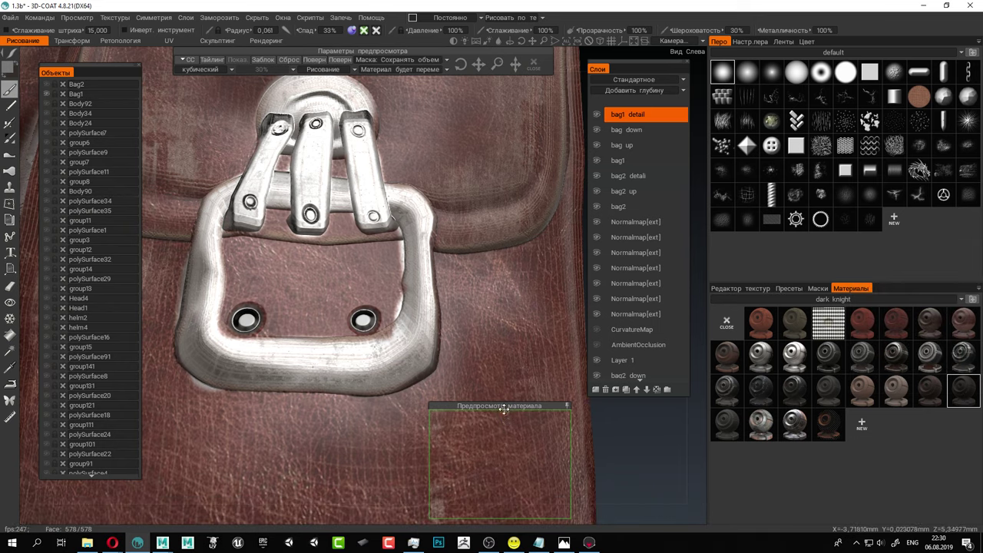
left_click_drag(504, 409, 383, 230)
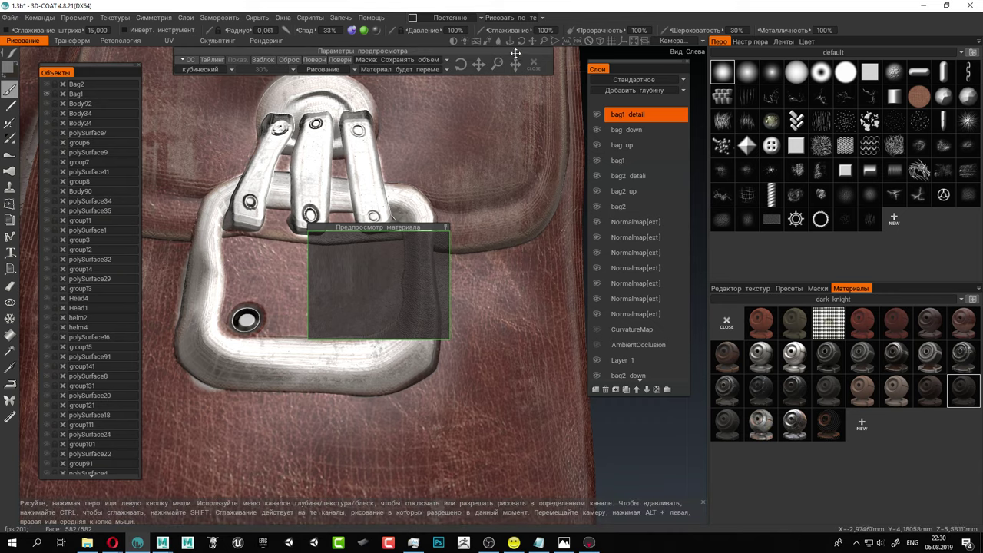
left_click(966, 172)
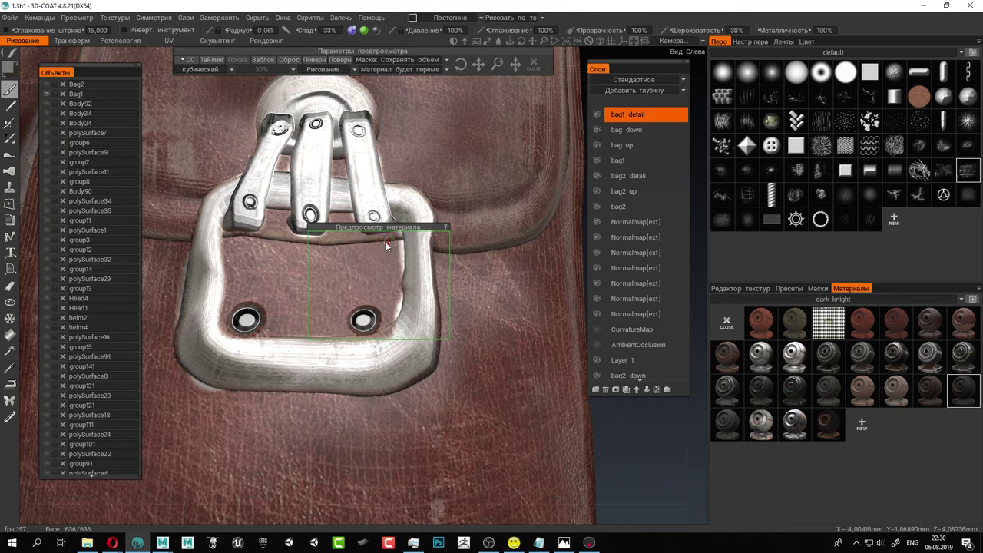
left_click_drag(410, 224, 534, 400)
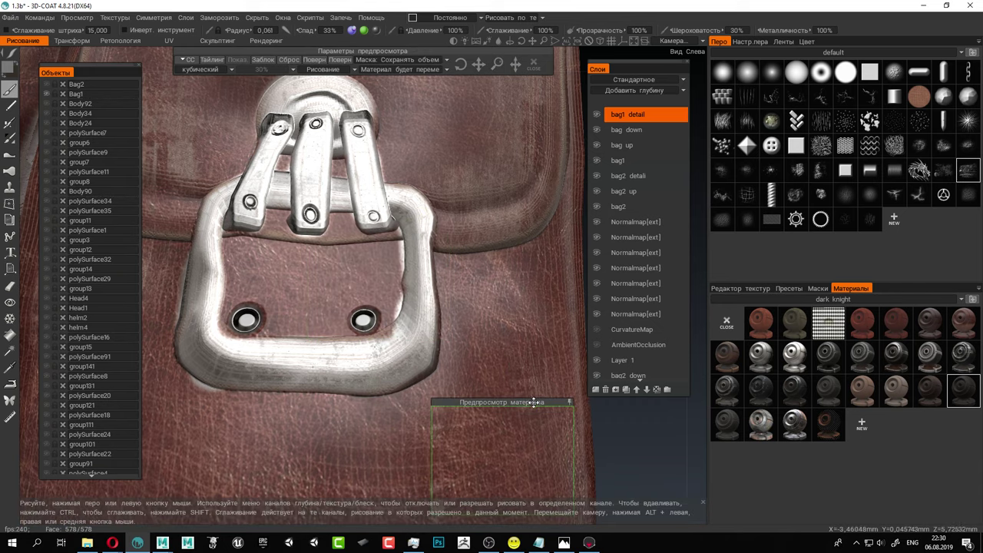
Paint dark shading with radius 0.326 on the leather beside the buckle frame and under the flap edge.
right_click_drag(429, 267, 460, 265, "alt")
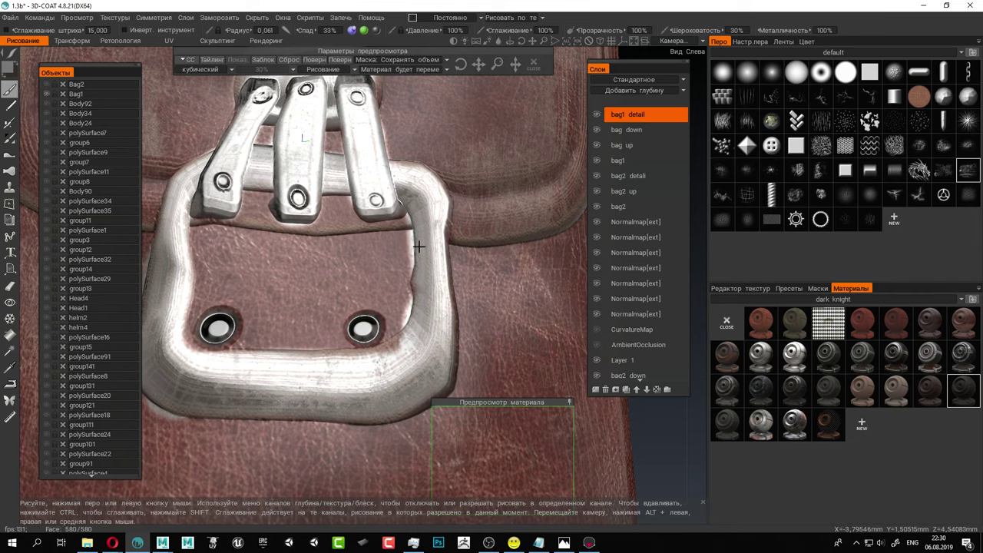
middle_click_drag(418, 247, 281, 246, "alt")
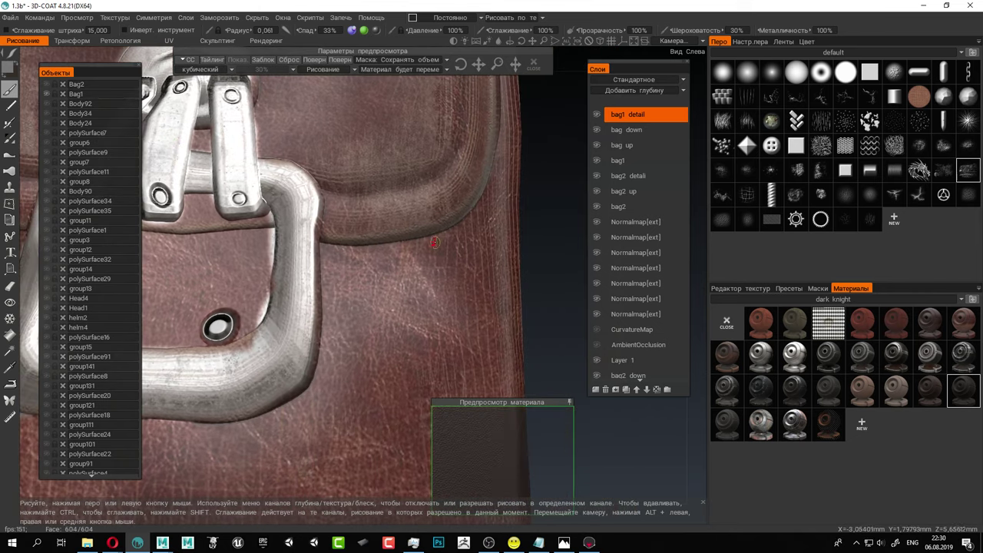
right_click_drag(439, 246, 465, 248)
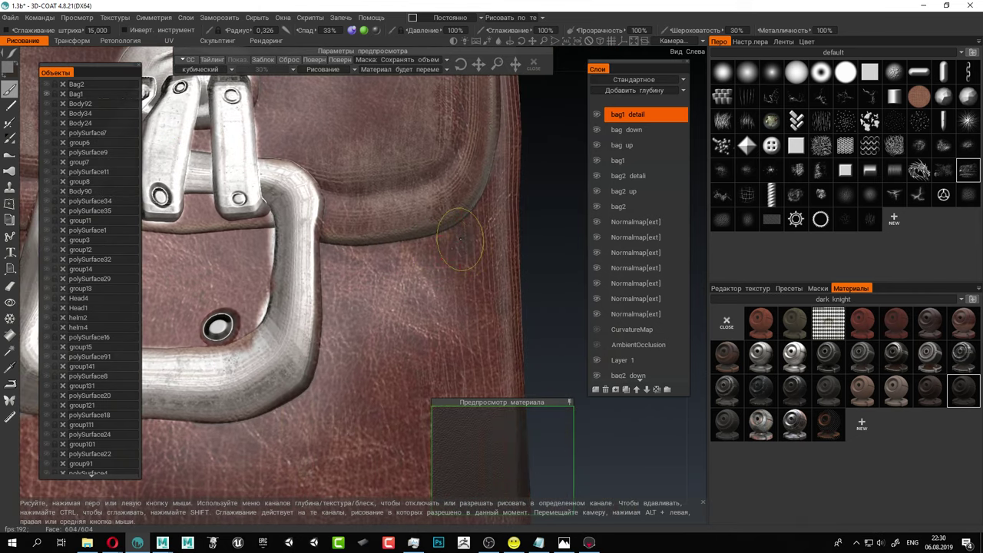
left_click_drag(336, 258, 332, 280)
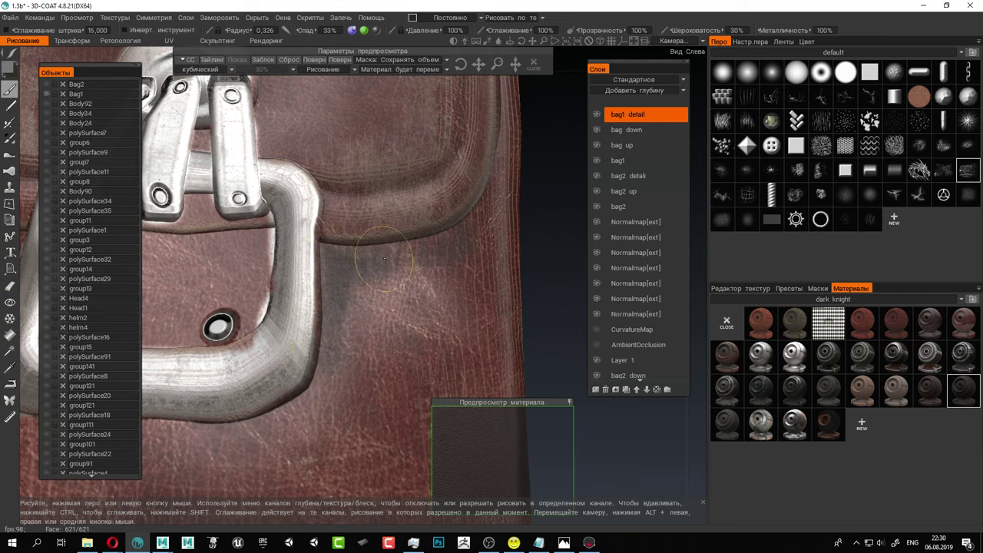
middle_click_drag(306, 297, 408, 257, "alt")
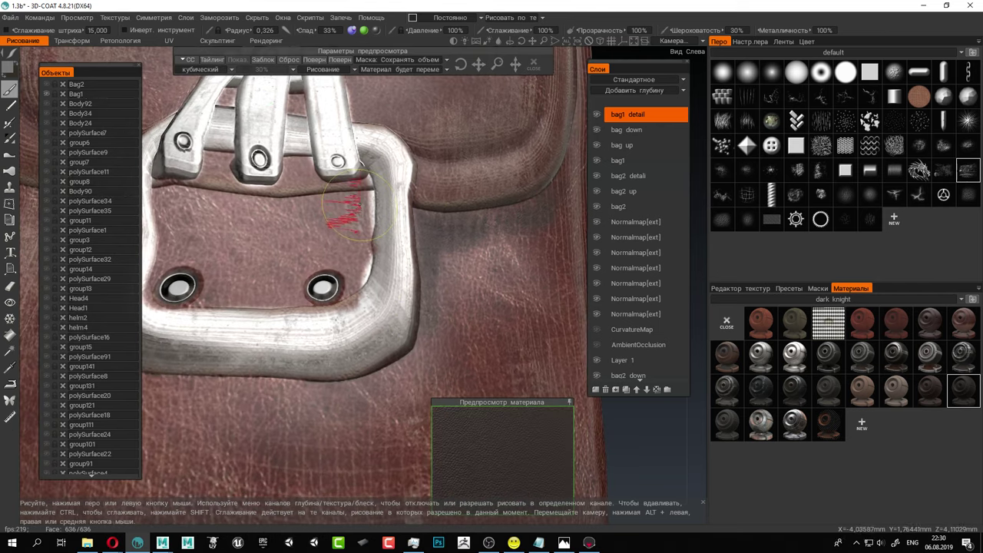
Reduce the brush radius to 0.160 and paint dark shading inside the buckle opening, along the flap edge and between the prongs.
left_click_drag(344, 212, 356, 210)
right_click_drag(357, 211, 354, 205)
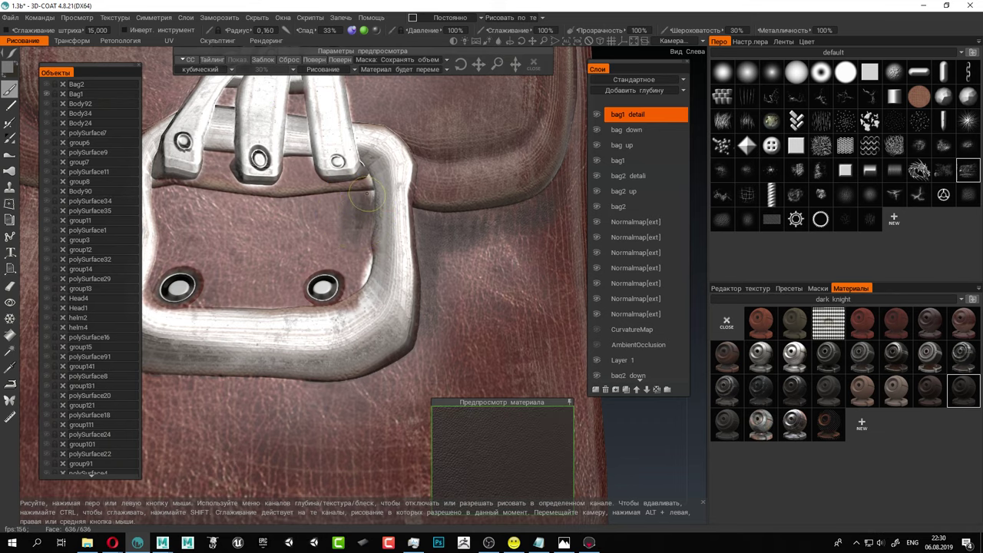
mouse_move(359, 268)
left_mouse_down()
mouse_move(345, 288)
mouse_move(331, 287)
left_mouse_up()
middle_click_drag(276, 261, 421, 305, "alt")
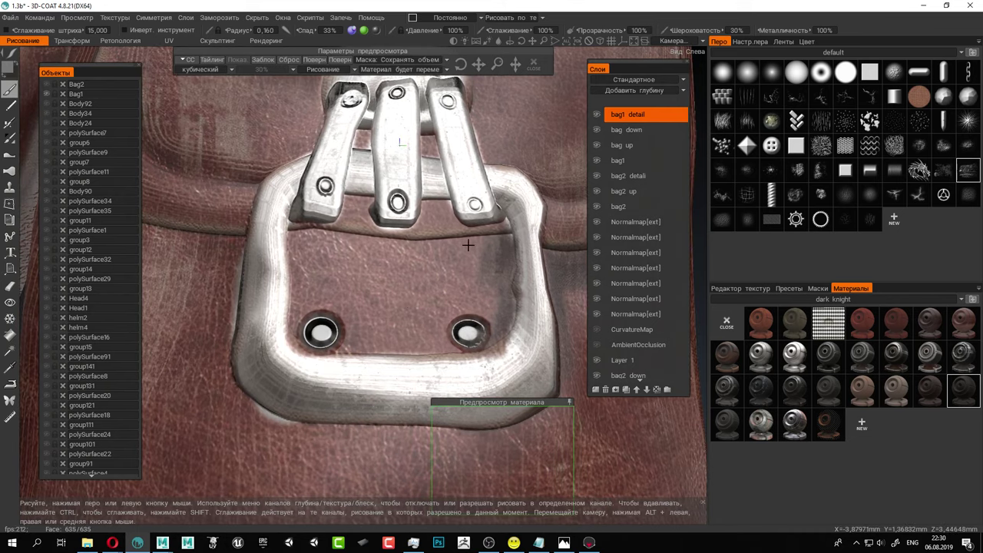
mouse_move(486, 245)
left_mouse_down()
mouse_move(365, 246)
mouse_move(463, 246)
left_mouse_up()
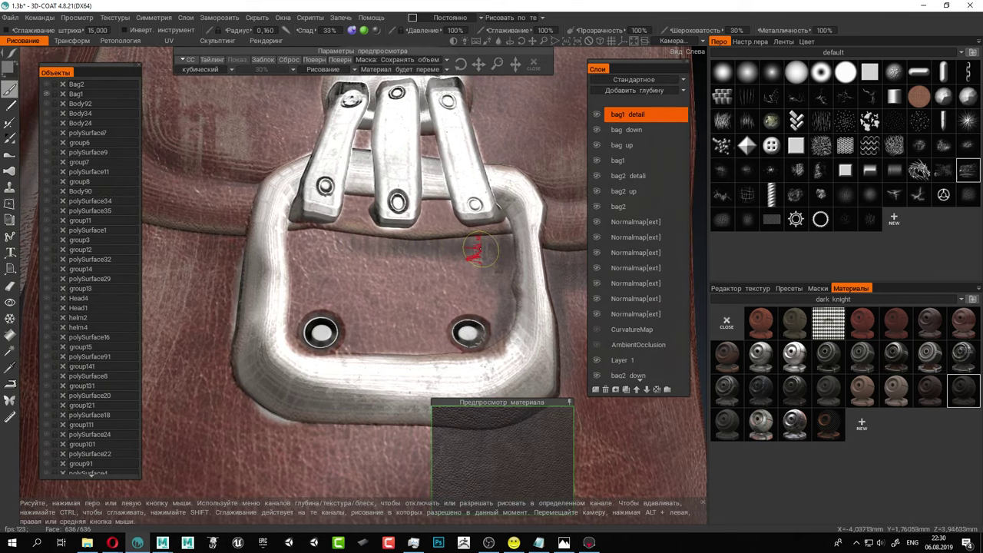
left_click_drag(390, 245, 300, 242)
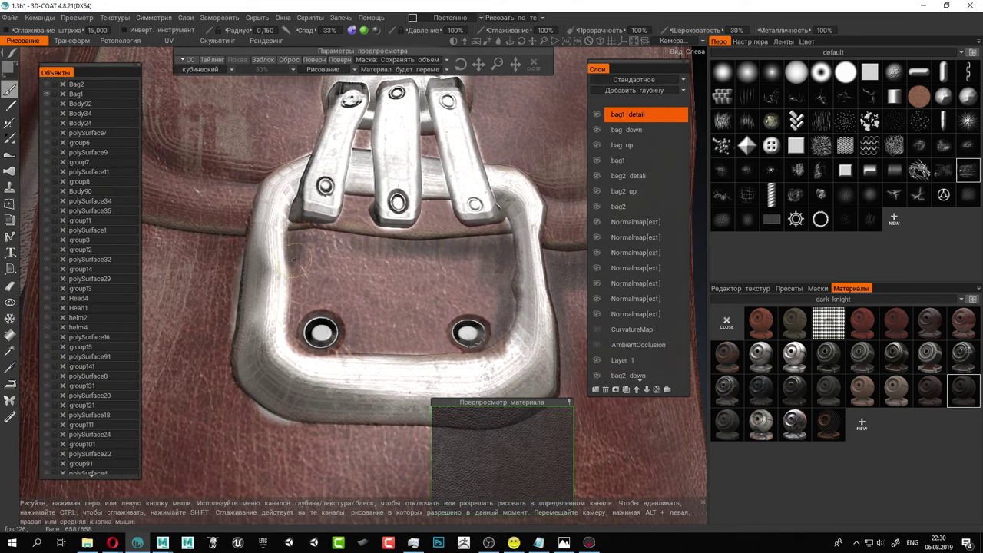
left_click_drag(348, 185, 358, 201)
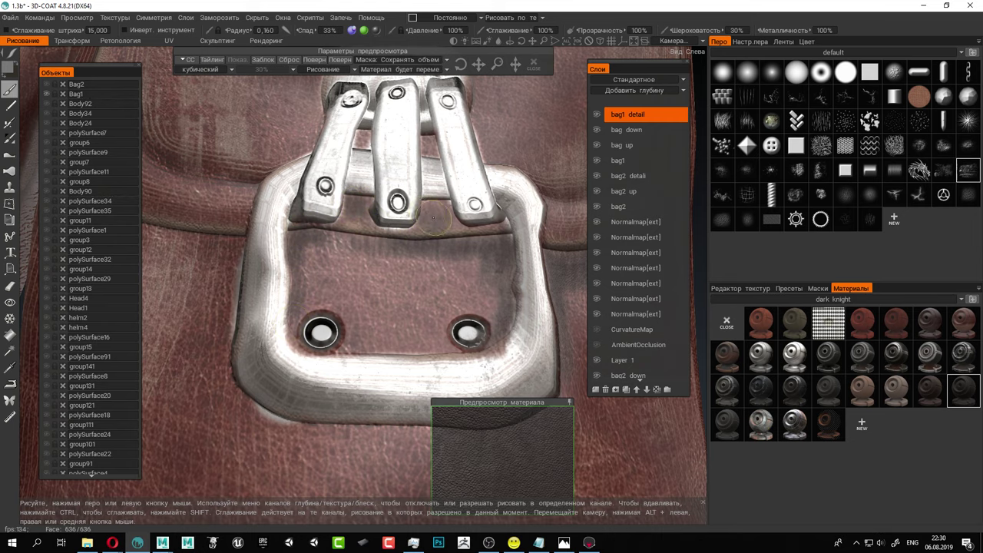
Paint dark shading with radius 0.590 along the flap edge of the bag with the round medallion.
scroll(499, 271, "down", 8)
left_click_drag(499, 275, 453, 256, "alt")
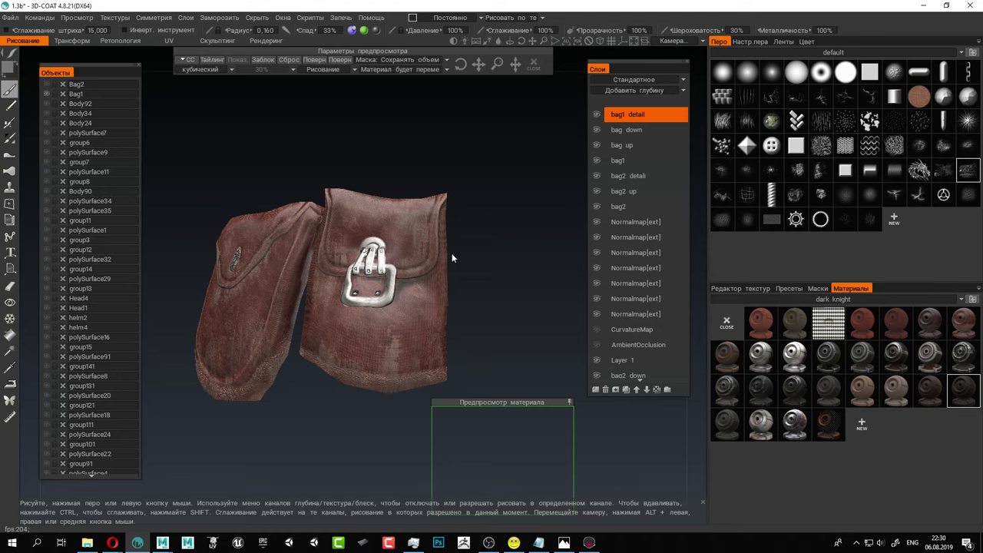
left_click_drag(297, 219, 361, 221, "alt")
right_click_drag(361, 221, 329, 193)
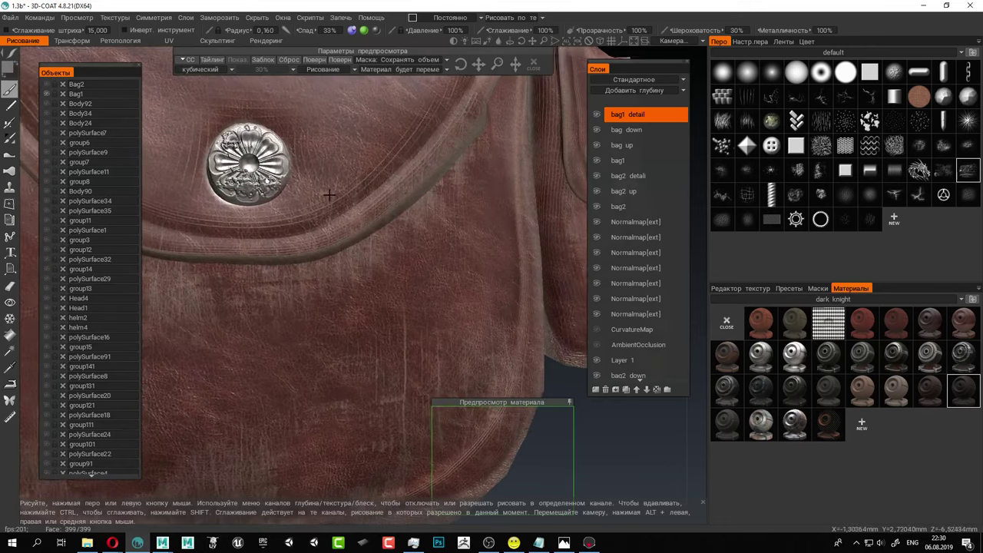
middle_click_drag(329, 193, 310, 242, "alt")
mouse_move(358, 239)
right_mouse_down("alt")
mouse_move(340, 230)
mouse_move(386, 248)
mouse_move(441, 215)
mouse_move(471, 213)
right_mouse_up("alt")
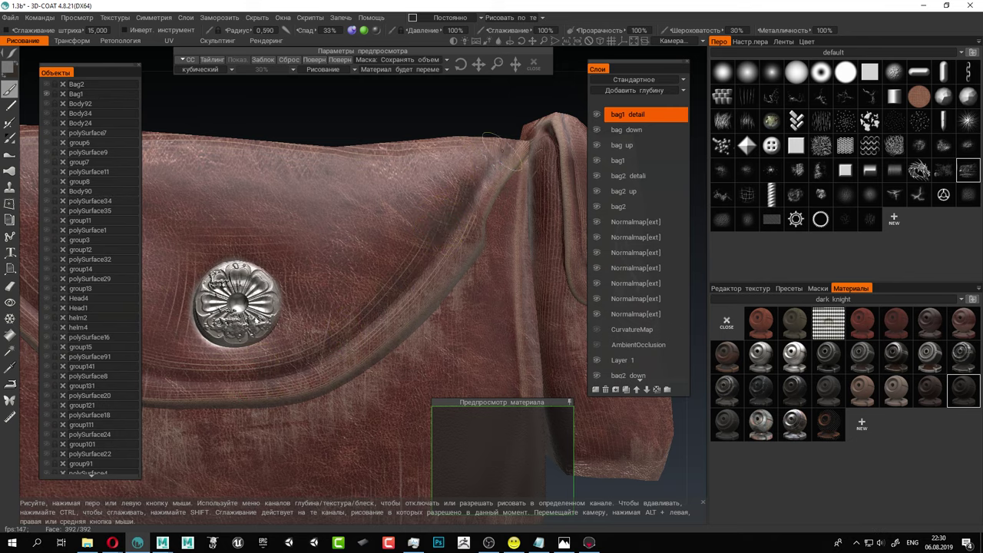
middle_click_drag(319, 277, 518, 154, "alt")
middle_click_drag(390, 193, 347, 287, "alt")
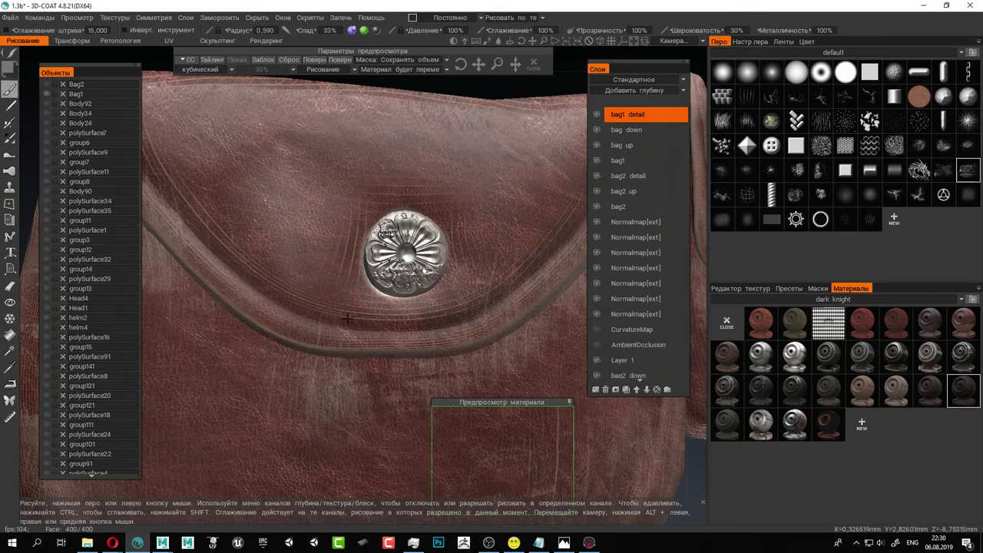
Set the brush radius to 0.439 and paint dark shading around the medallion and across the lower part of the flap.
right_click_drag(347, 319, 336, 326)
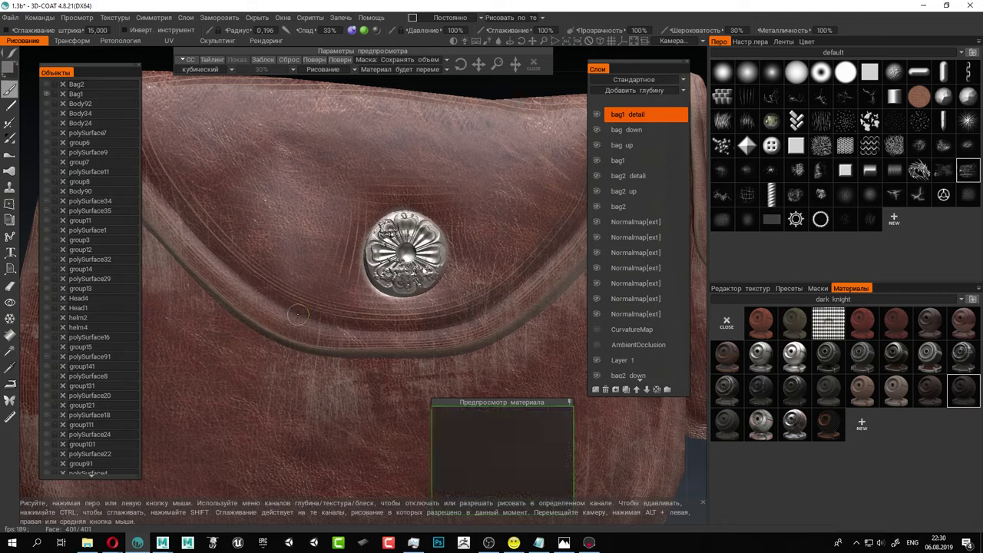
mouse_move(426, 321)
right_mouse_down()
mouse_move(382, 292)
mouse_move(405, 303)
right_mouse_up()
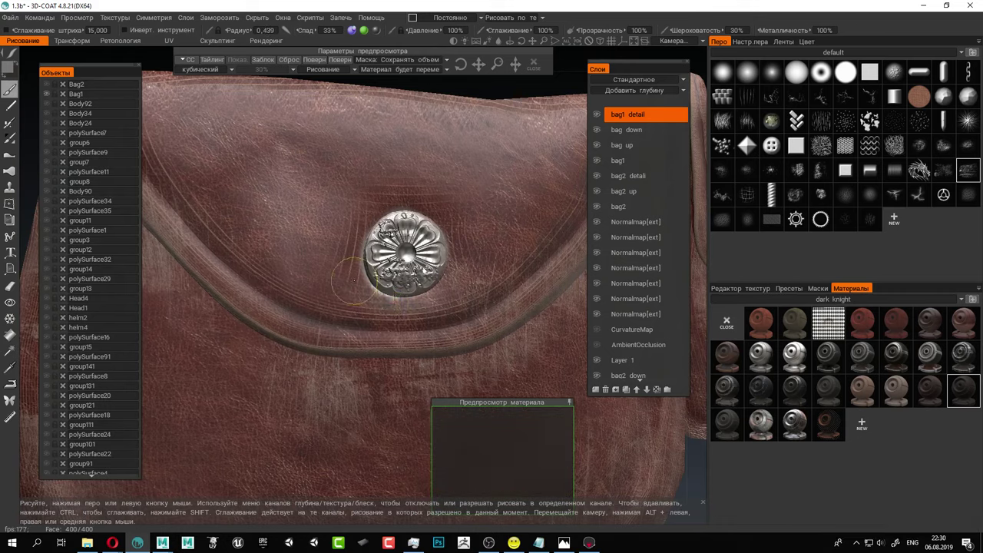
mouse_move(352, 262)
left_mouse_down("alt")
mouse_move(307, 228)
mouse_move(229, 200)
left_mouse_up("alt")
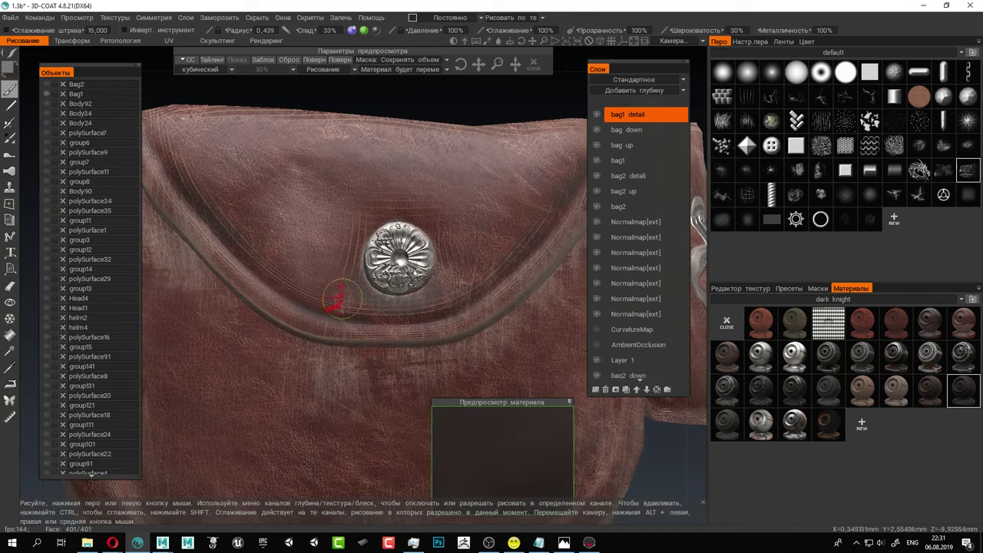
Set the brush radius to 1.292 and paint dark scratchy shading along the bottom edge of the medallion bag, undoing the misplaced stroke.
right_click_drag(344, 301, 323, 230, "alt")
middle_click_drag(356, 274, 282, 173, "alt")
left_click_drag(403, 246, 375, 225, "alt")
right_click_drag(376, 225, 354, 278, "alt")
left_click_drag(354, 277, 370, 240, "alt")
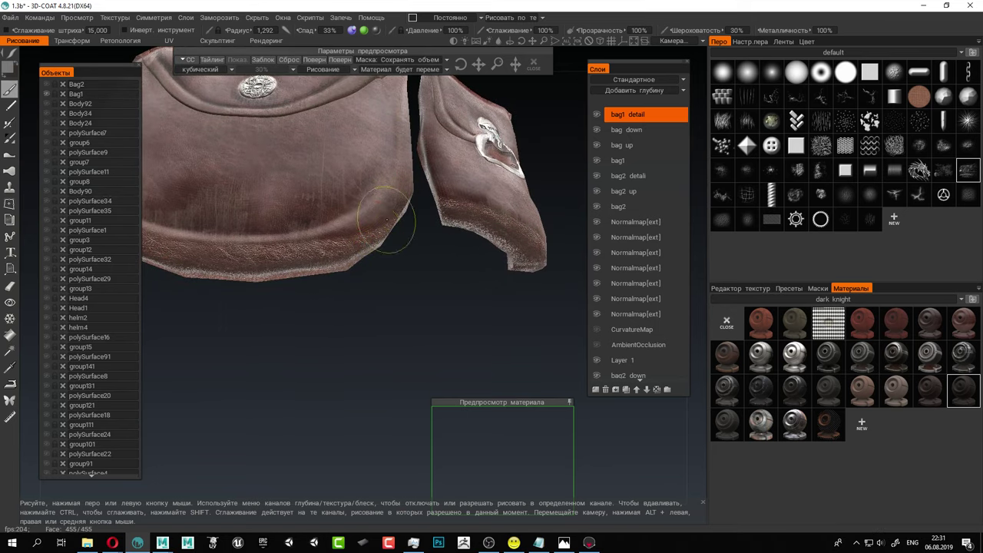
middle_click_drag(241, 262, 357, 279, "alt")
key("ctrl+z")
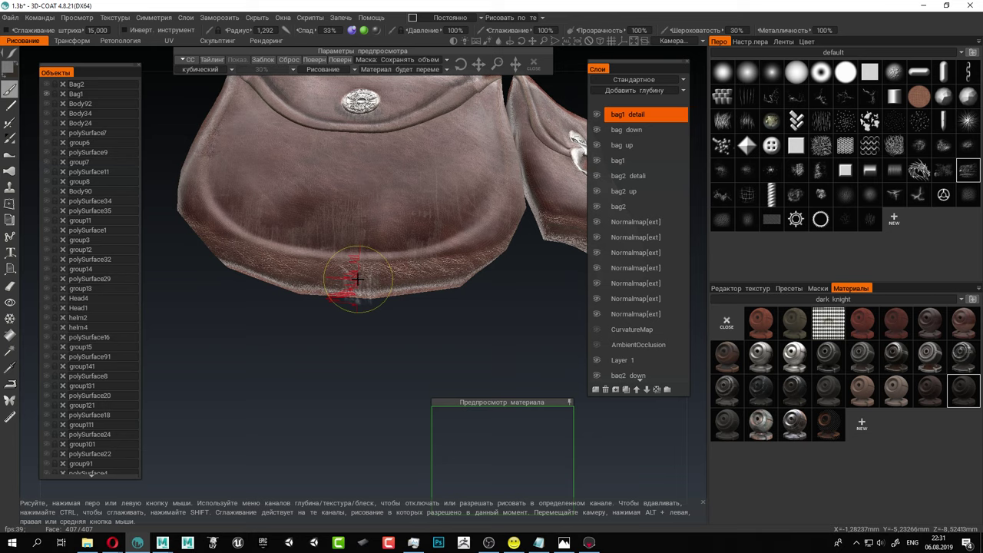
mouse_move(330, 274)
left_mouse_down("alt")
mouse_move(269, 320)
mouse_move(286, 302)
mouse_move(387, 284)
left_mouse_up("alt")
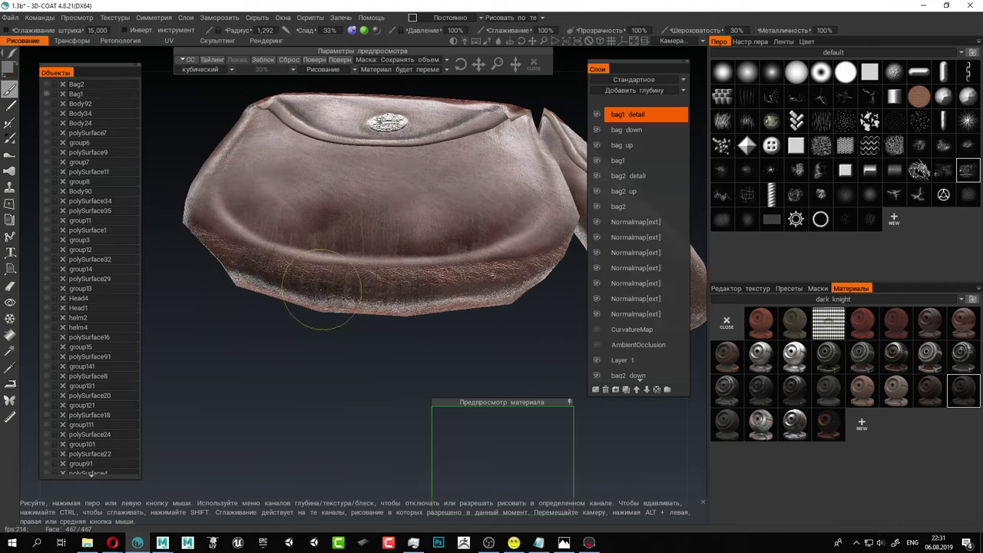
Reduce the brush radius to 0.489 and paint dark shading under the curved flap edge of the medallion bag.
mouse_move(304, 304)
left_mouse_down("alt")
mouse_move(237, 268)
mouse_move(256, 259)
left_mouse_up("alt")
middle_click_drag(256, 255, 246, 292, "alt")
right_click_drag(246, 292, 222, 269, "alt")
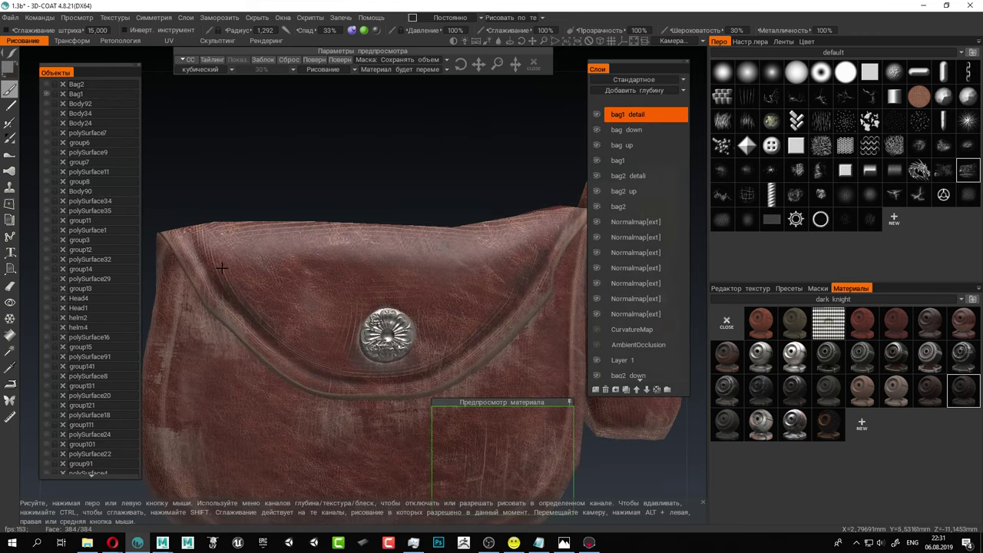
middle_click_drag(323, 270, 389, 268, "alt")
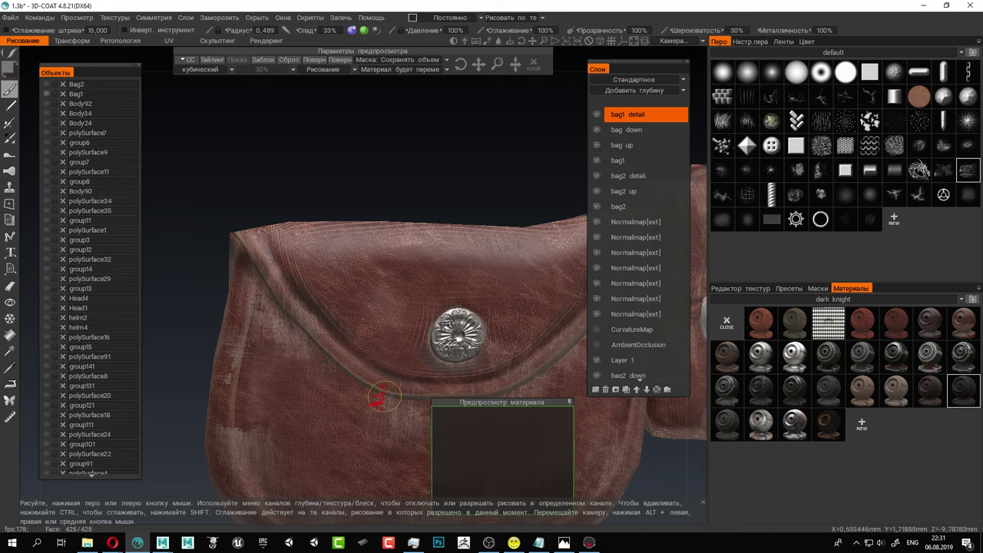
Enlarge the brush radius to 2.249 and shade the lower front of the buckle bag.
right_click_drag(447, 345, 430, 376, "alt")
left_click_drag(538, 307, 508, 265, "alt")
middle_click_drag(508, 262, 436, 254, "alt")
right_click_drag(436, 254, 497, 285, "alt")
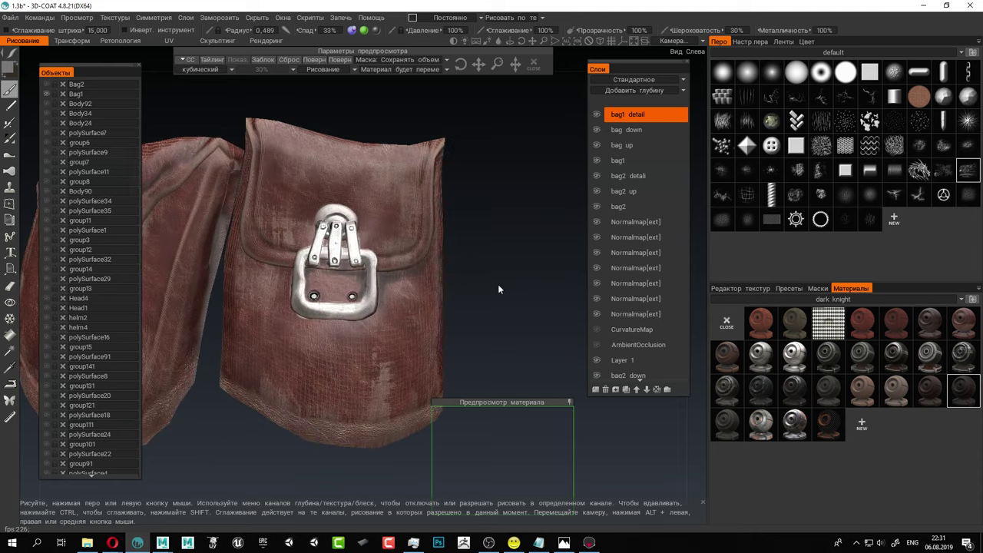
left_click_drag(498, 285, 505, 271, "alt")
middle_click_drag(505, 271, 439, 235, "alt")
left_click_drag(438, 238, 458, 241, "alt")
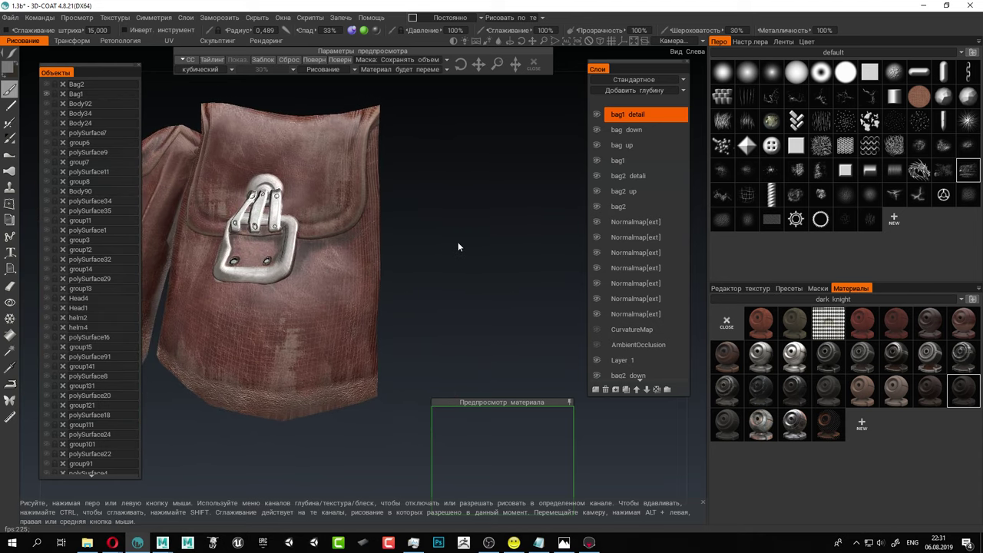
right_click_drag(326, 322, 385, 323)
left_click_drag(499, 330, 445, 305, "alt")
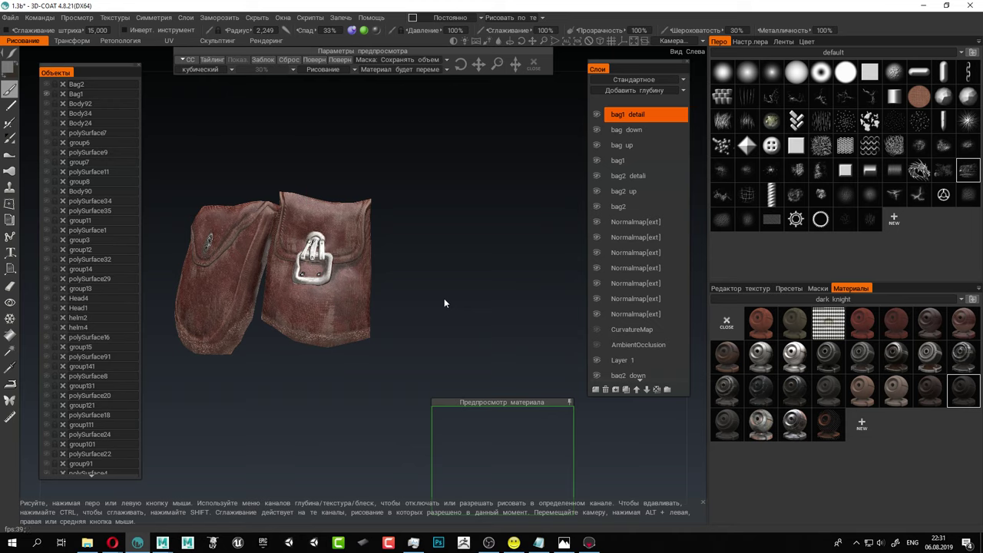
Reduce the brush radius to 0.666 for the top of the buckle bag's narrow side.
left_click_drag(265, 218, 338, 216, "alt")
scroll(317, 208, "up", 5)
middle_click_drag(338, 216, 407, 299, "alt")
scroll(361, 239, "up", 5)
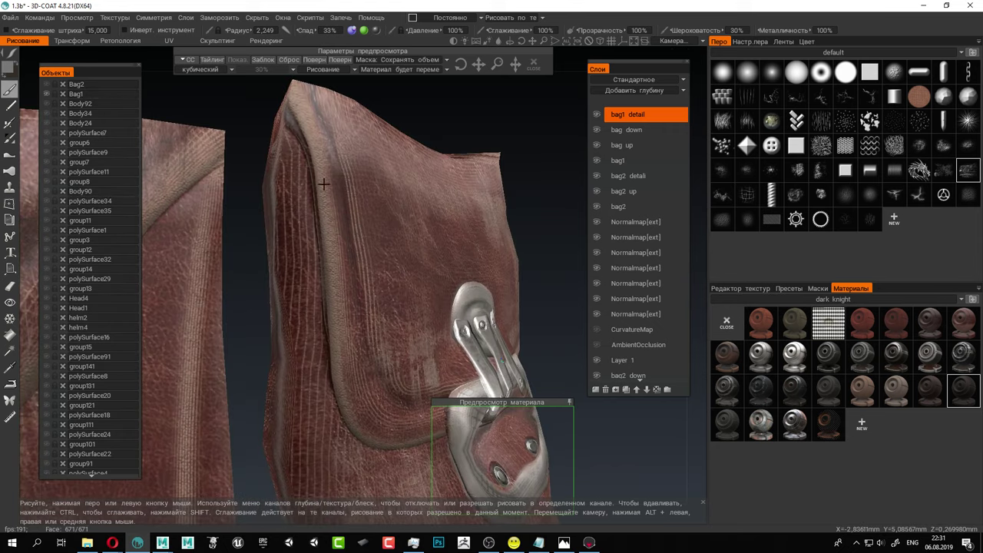
mouse_move(324, 184)
left_mouse_down("alt")
mouse_move(364, 199)
mouse_move(384, 159)
left_mouse_up("alt")
scroll(364, 200, "down", 5)
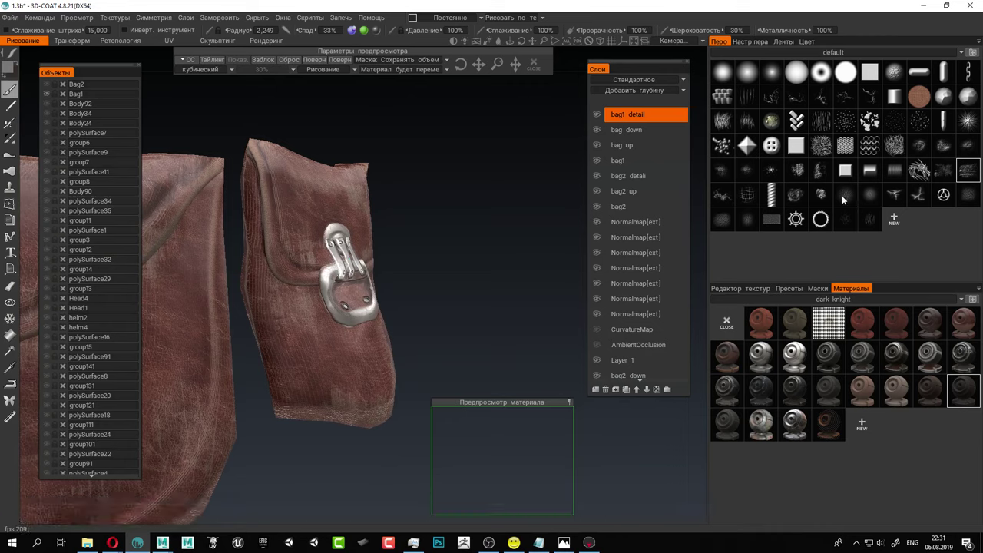
mouse_move(382, 90)
left_mouse_down("alt")
mouse_move(429, 99)
mouse_move(355, 113)
mouse_move(410, 151)
left_mouse_up("alt")
middle_click_drag(411, 152, 460, 262, "alt")
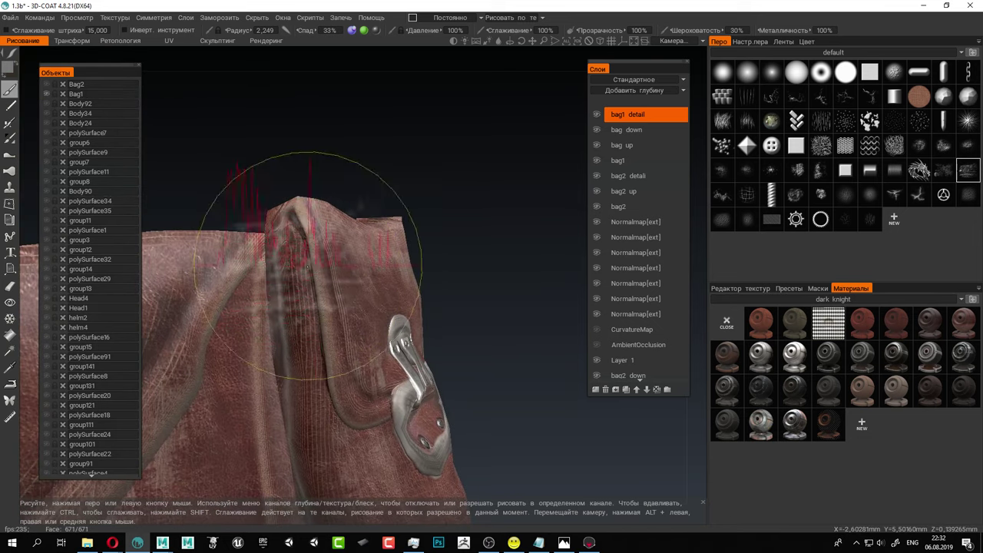
right_click_drag(307, 249, 236, 256)
Try dark strokes on the top of the buckle bag's narrow side, with the pressure lowered to 28%.
left_click_drag(289, 242, 311, 282)
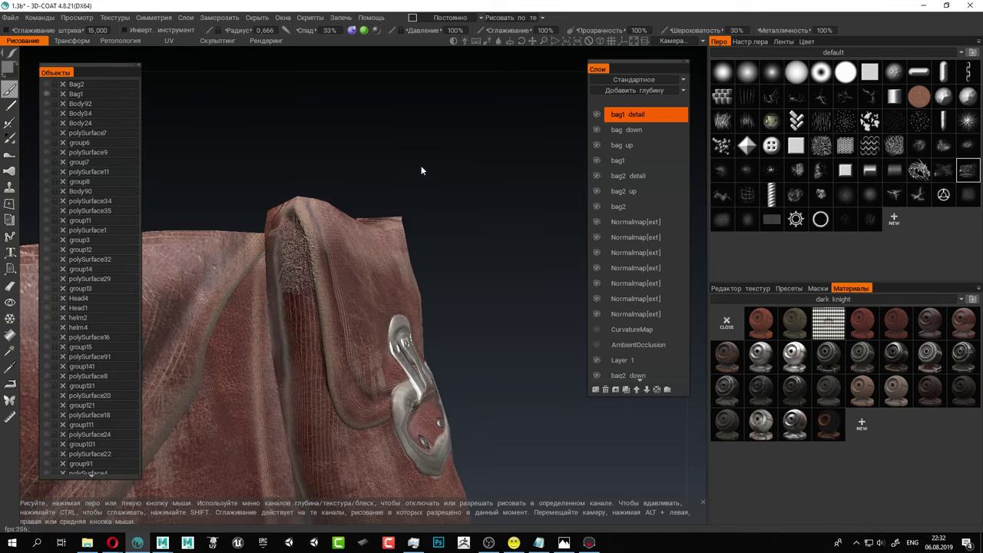
key("ctrl+z")
mouse_move(353, 32)
left_click(375, 64)
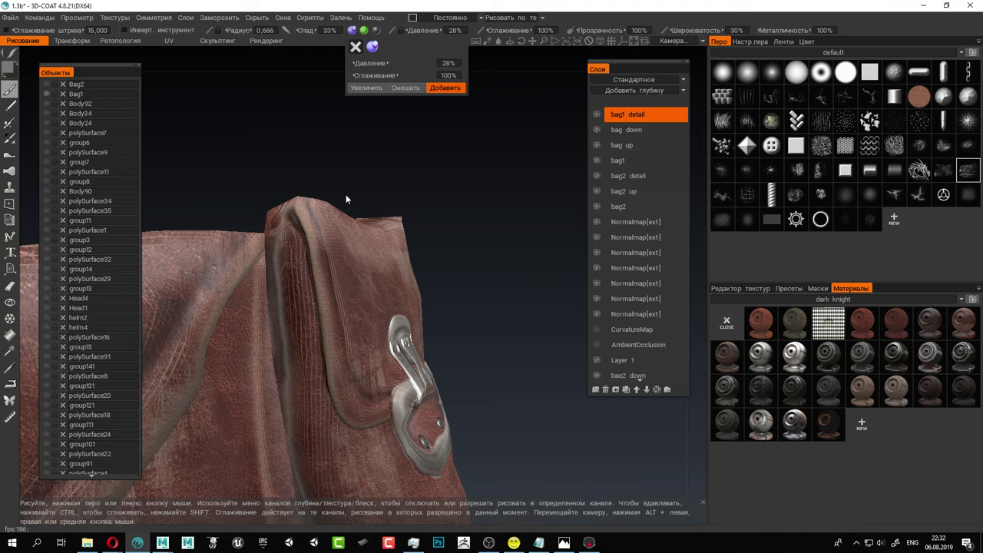
mouse_move(306, 253)
left_mouse_down()
mouse_move(290, 245)
mouse_move(291, 271)
left_mouse_up()
key("ctrl+z")
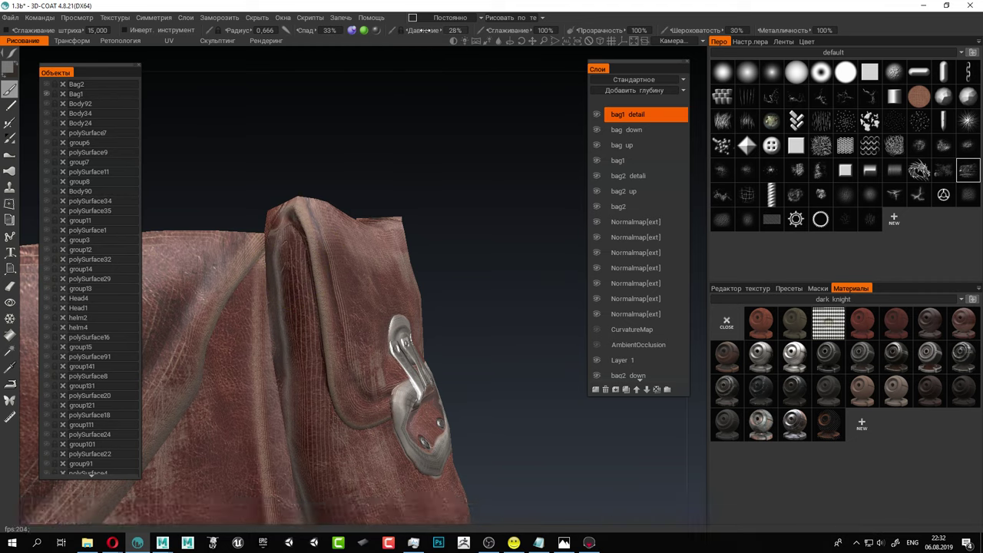
Lower the brush pressure to 9% and paint dark shading at the top of the buckle bag's narrow side.
left_click_drag(408, 32, 406, 32)
mouse_move(301, 246)
left_mouse_down()
mouse_move(297, 293)
mouse_move(289, 278)
left_mouse_up()
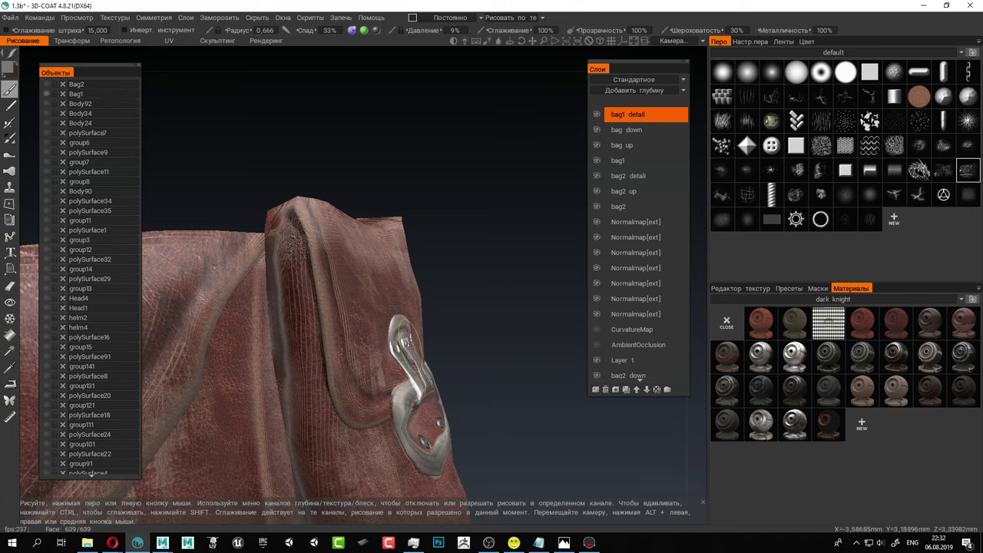
Set the brush radius to 1.464 and try a dark stroke over the pale worn patch on the buckle bag's lower front.
left_click_drag(413, 352, 330, 326, "alt")
middle_click_drag(435, 317, 432, 215, "alt")
left_click_drag(432, 215, 437, 257, "alt")
middle_click_drag(437, 257, 374, 184, "alt")
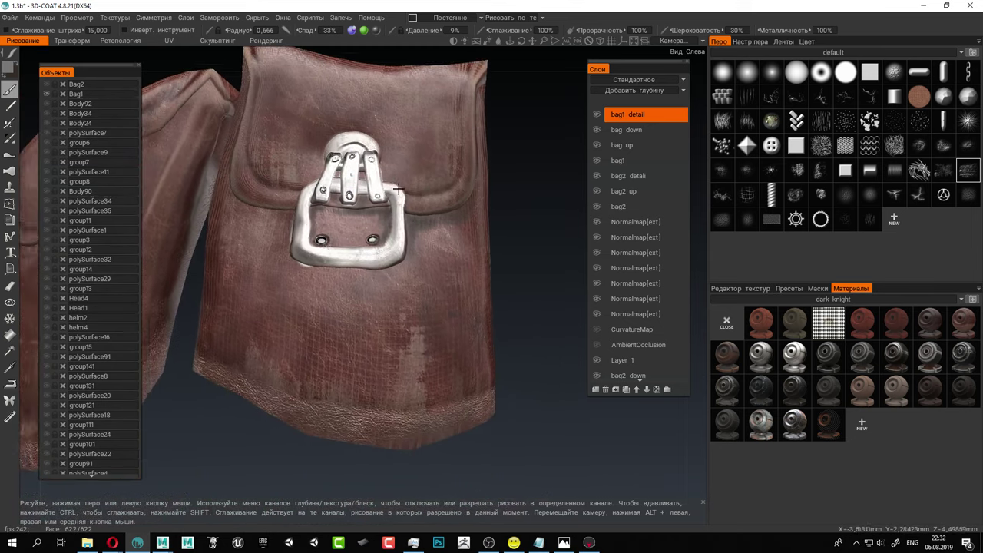
mouse_move(423, 257)
right_mouse_down("alt")
mouse_move(459, 295)
mouse_move(422, 253)
mouse_move(443, 286)
right_mouse_up("alt")
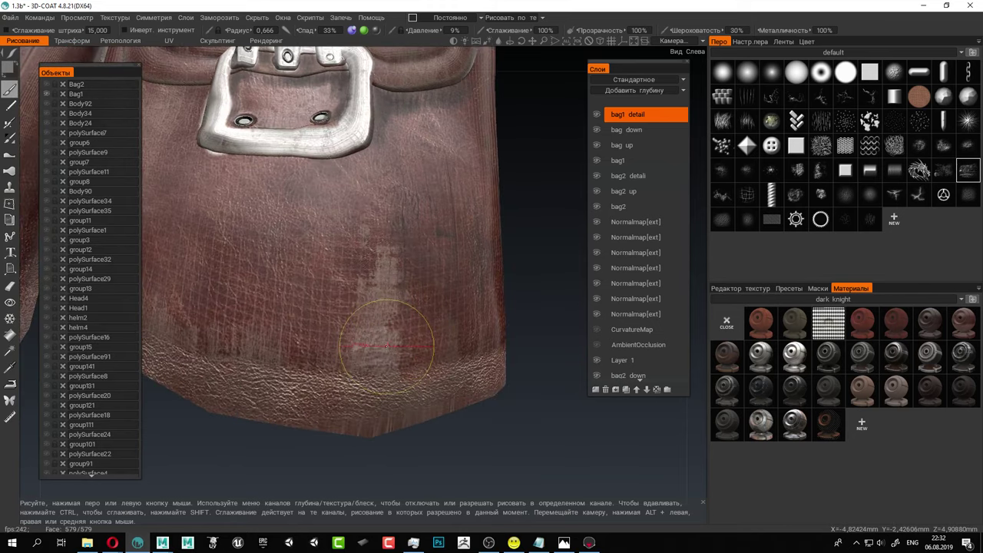
right_click_drag(387, 347, 427, 348)
left_click_drag(387, 347, 411, 345)
key("ctrl+z")
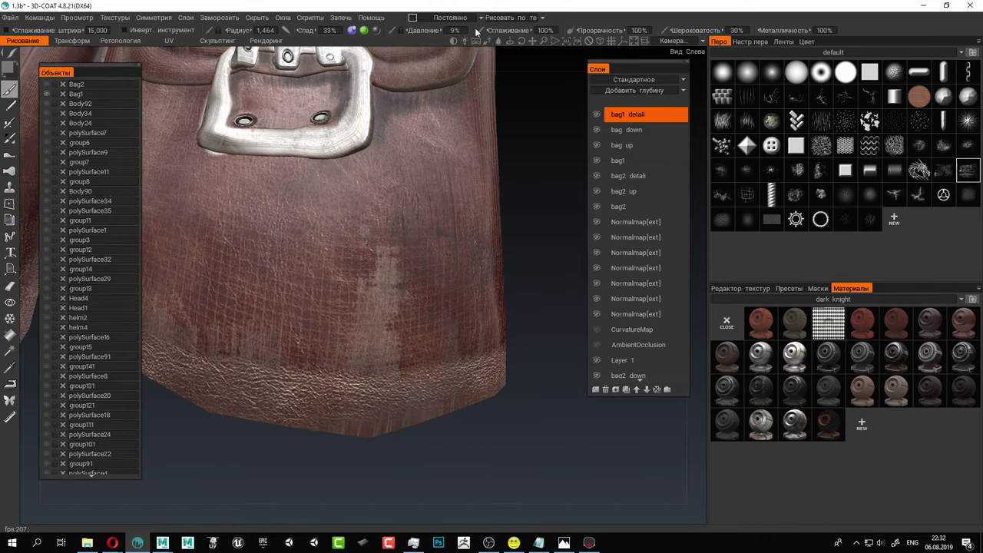
Disable depth painting, set roughness to 90%, metalness to 0% and pressure to 18%, and brush over the buckle bag's lower front.
left_click(352, 30)
left_click_drag(703, 30, 754, 30)
left_click_drag(418, 340, 413, 355)
key("ctrl+z")
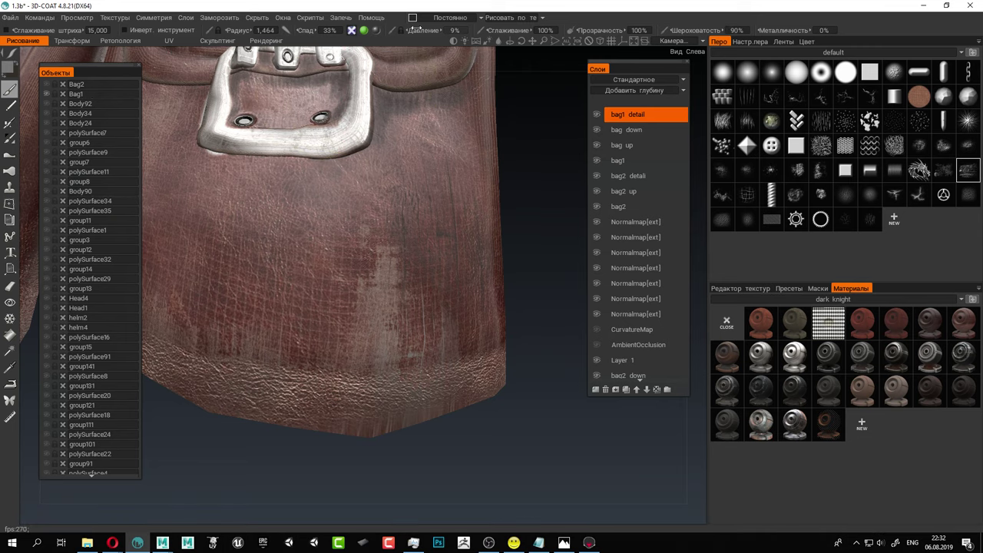
mouse_move(461, 295)
left_mouse_down()
mouse_move(457, 346)
mouse_move(434, 363)
left_mouse_up()
Examine the buckle bag's front, flap top and side, and set the brush radius to 0.743.
right_click_drag(493, 406, 375, 357, "alt")
left_click_drag(374, 358, 454, 316, "alt")
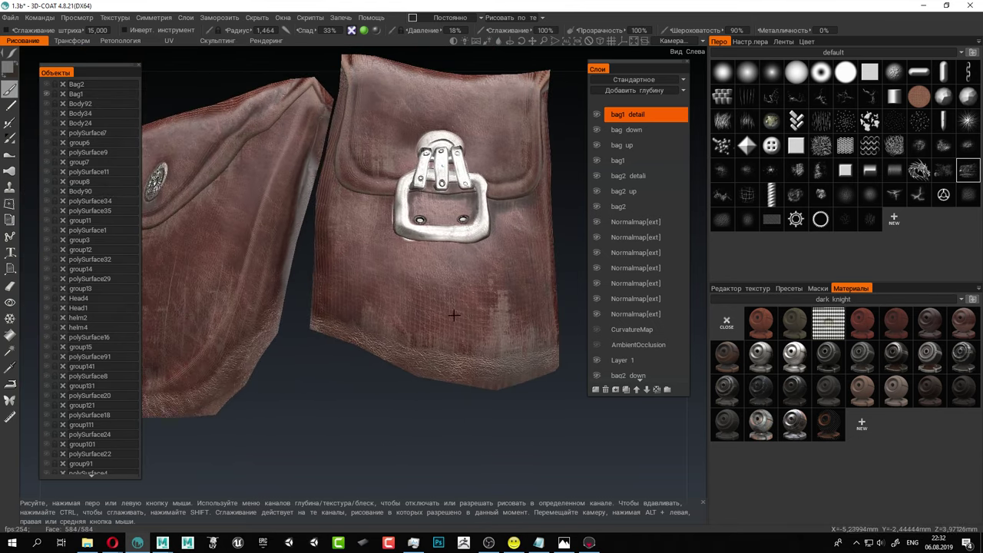
middle_click_drag(454, 315, 378, 338, "alt")
right_click_drag(377, 338, 476, 206, "alt")
middle_click_drag(476, 206, 387, 268, "alt")
left_click_drag(386, 268, 406, 313, "alt")
right_click_drag(452, 278, 422, 202, "alt")
left_click_drag(422, 202, 422, 216, "alt")
right_click_drag(422, 216, 432, 225, "alt")
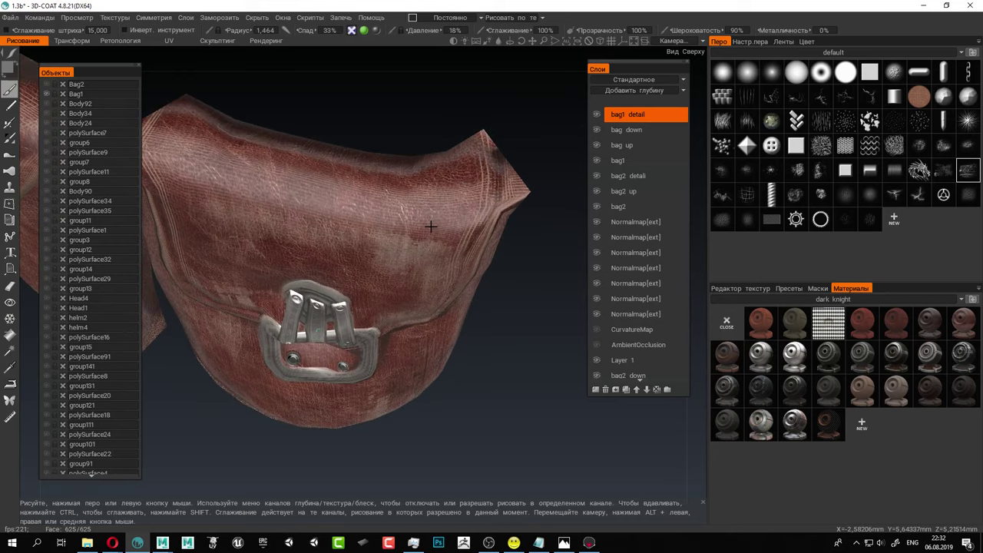
mouse_move(432, 225)
left_mouse_down("alt")
mouse_move(446, 254)
mouse_move(480, 263)
mouse_move(409, 273)
mouse_move(299, 251)
left_mouse_up("alt")
left_click_drag(533, 213, 377, 202)
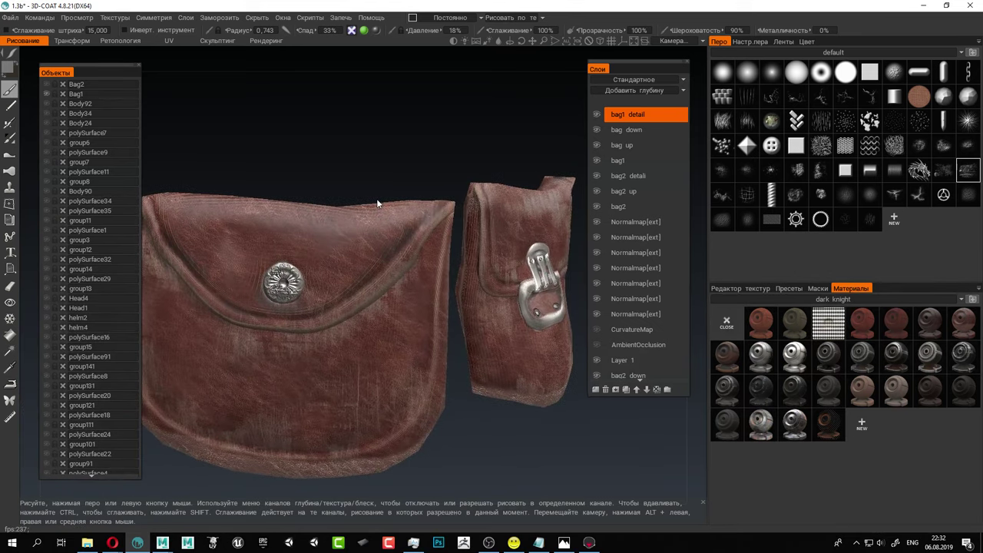
Check the shading and wear on the fronts of both bags.
right_click_drag(377, 202, 392, 212, "alt")
left_click_drag(440, 199, 351, 263)
left_click_drag(417, 286, 421, 278)
right_click_drag(421, 279, 393, 280, "alt")
middle_click_drag(393, 280, 362, 218, "alt")
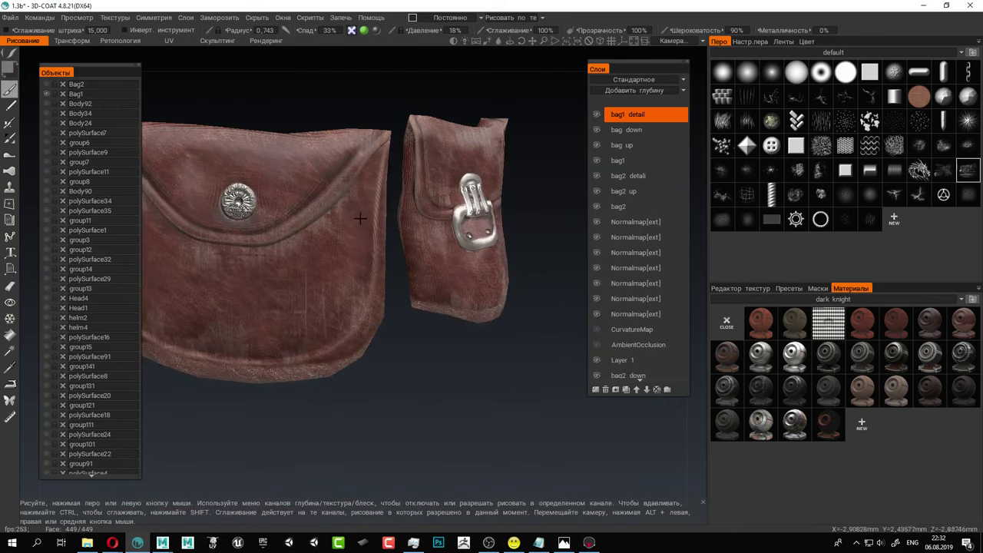
left_click_drag(362, 218, 390, 225, "alt")
scroll(388, 230, "up", 6)
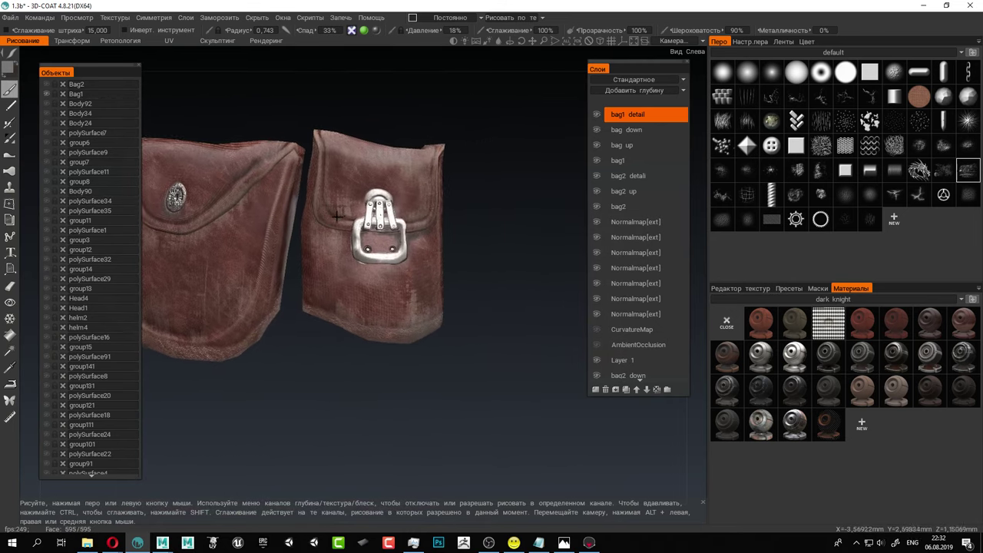
Choose a worn metal material and a scratchy brush, set pressure to 65% and radius to 0.234, and scuff the buckle frame's upper corner.
left_click_drag(379, 289, 347, 326, "alt")
right_click_drag(347, 327, 392, 321, "alt")
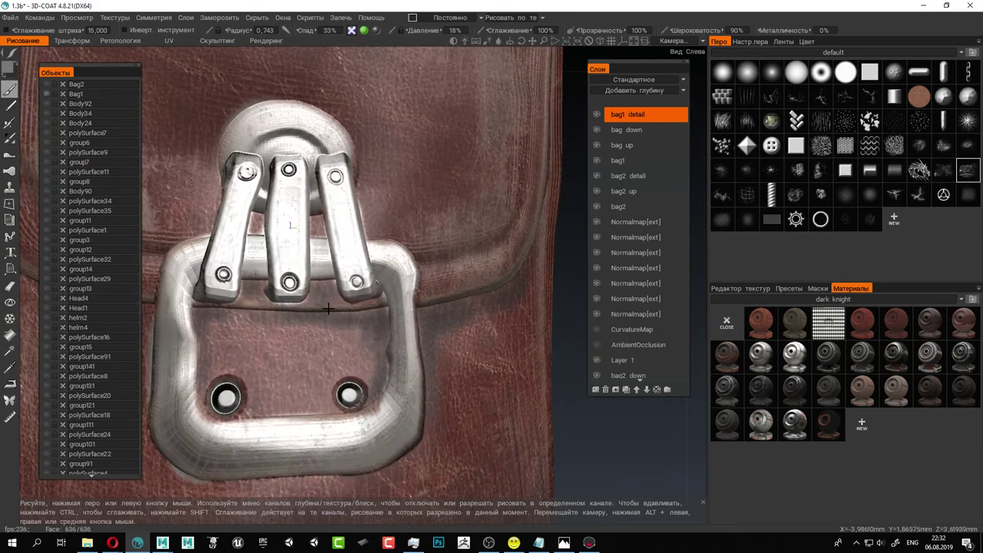
middle_click_drag(392, 321, 475, 298, "alt")
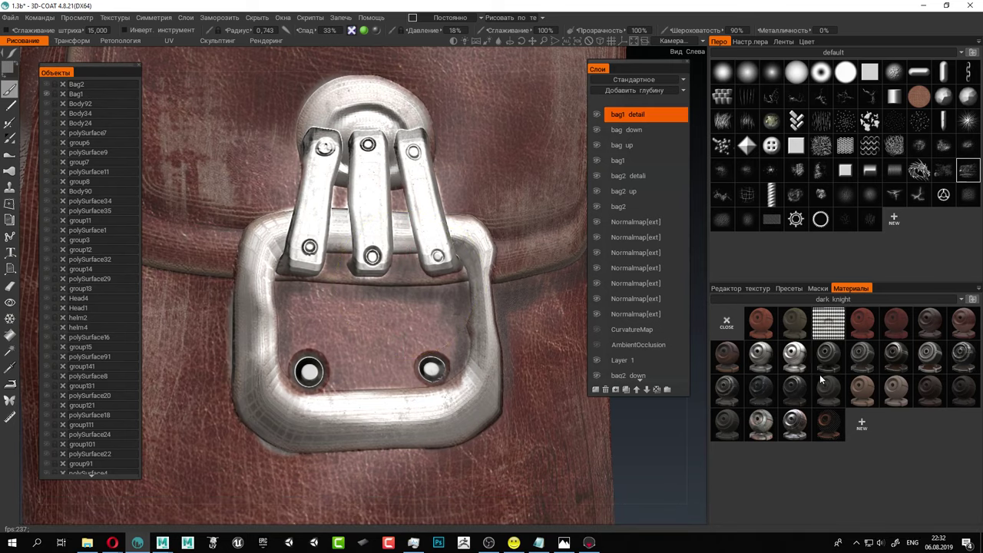
left_click(861, 357)
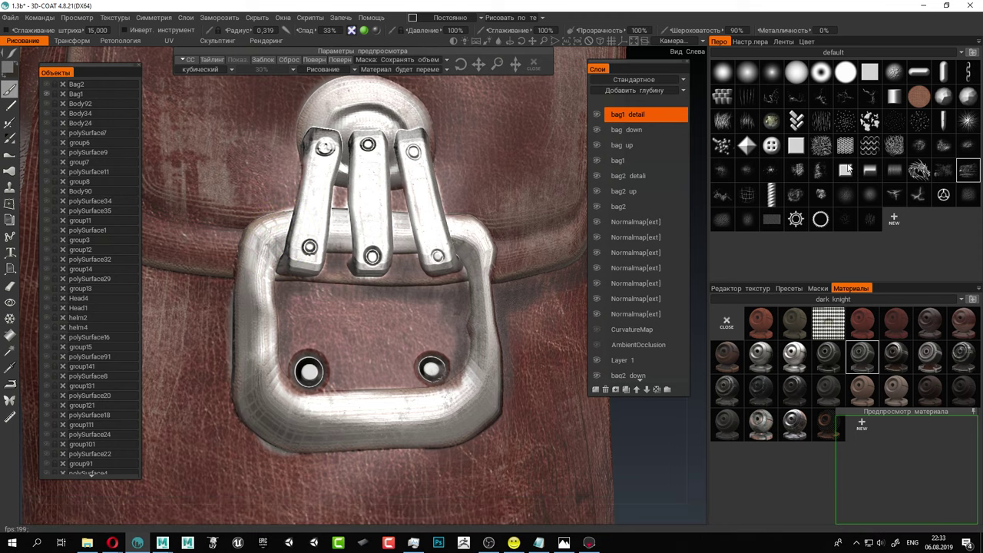
left_click(820, 170)
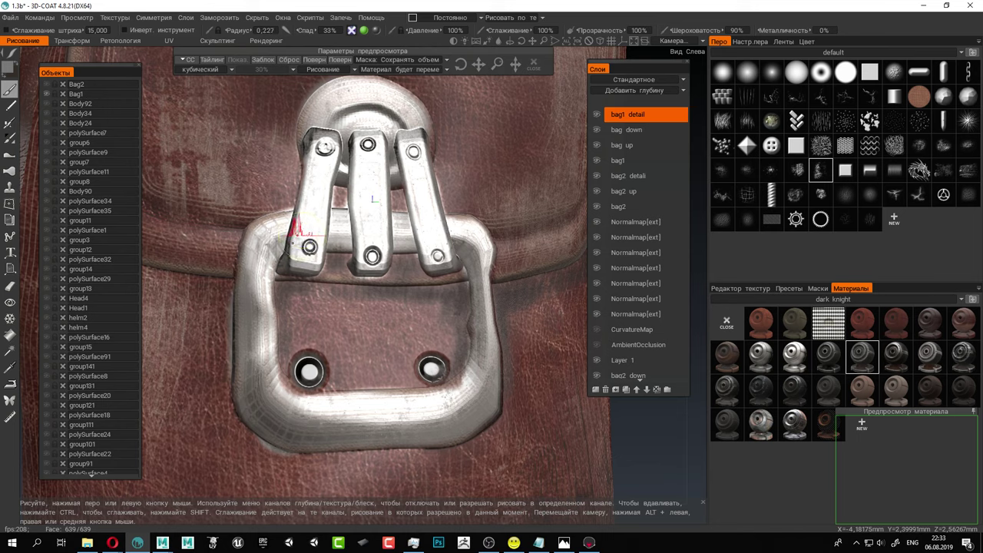
mouse_move(278, 253)
left_mouse_down()
mouse_move(257, 285)
mouse_move(259, 274)
mouse_move(269, 285)
left_mouse_up()
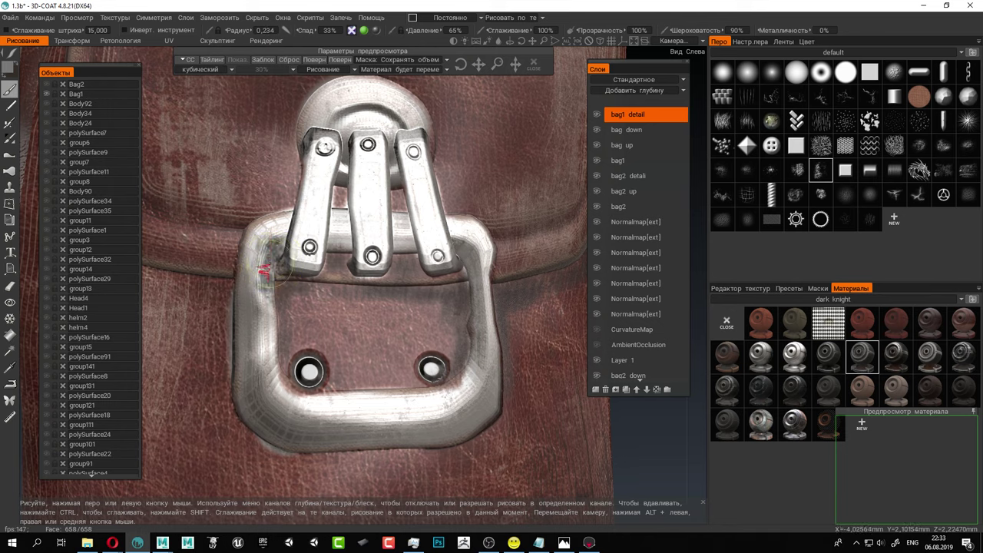
left_click_drag(264, 270, 278, 345)
key("ctrl+z")
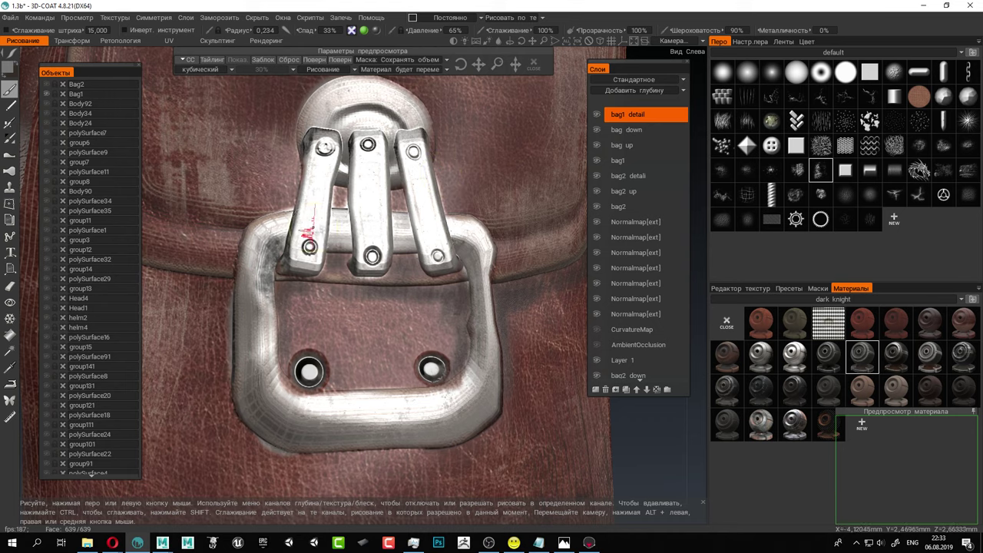
Scuff the buckle's metal straps and round top plate with the worn metal material.
mouse_move(304, 227)
left_mouse_down()
mouse_move(293, 226)
mouse_move(299, 171)
mouse_move(333, 115)
mouse_move(366, 105)
left_mouse_up()
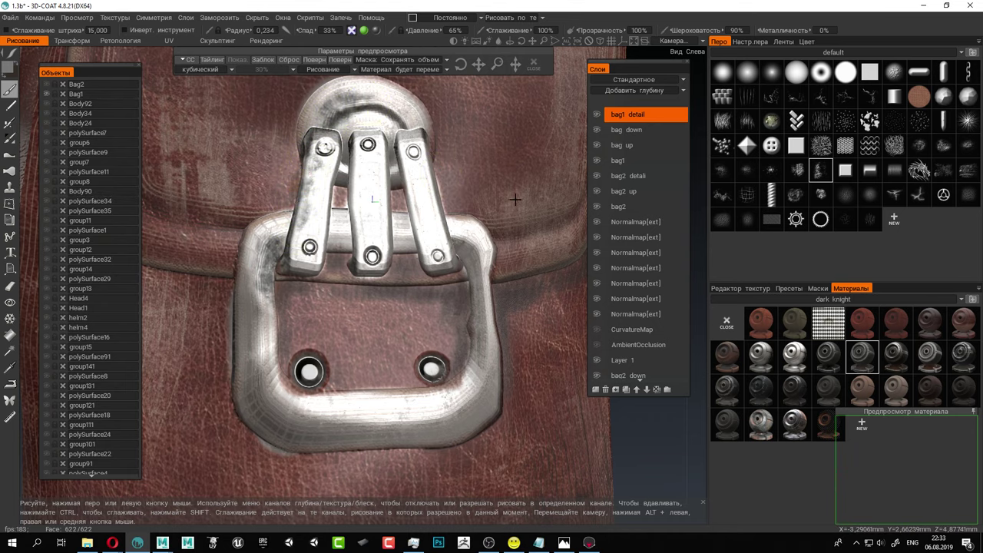
scroll(514, 199, "down", 5)
mouse_move(505, 192)
left_mouse_down("alt")
mouse_move(445, 188)
mouse_move(474, 167)
mouse_move(510, 170)
mouse_move(490, 181)
mouse_move(493, 194)
left_mouse_up("alt")
scroll(421, 254, "up", 6)
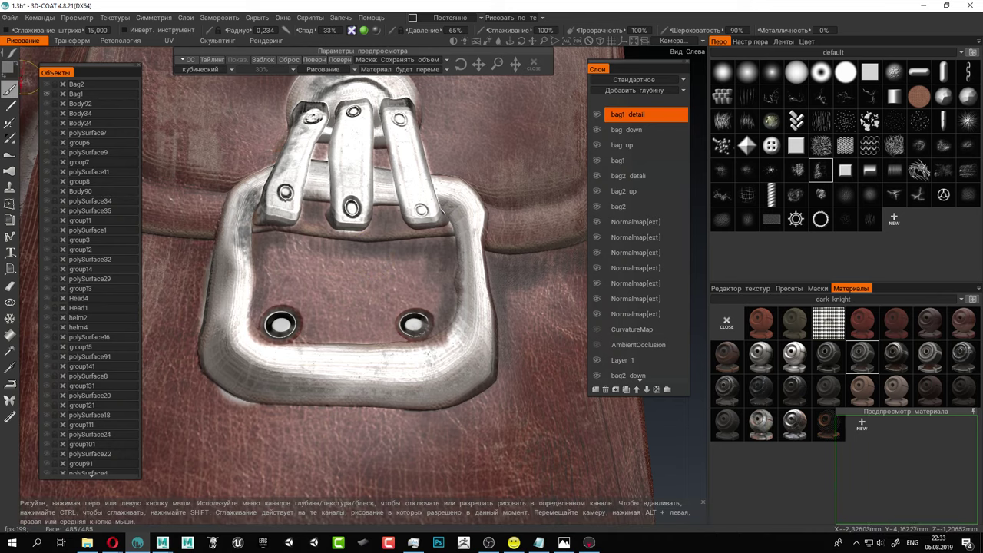
Engrave a groove around the buckle frame using a soft round depth brush without material, radius 0.118, roughness 42% and metalness 100%.
left_click(725, 74)
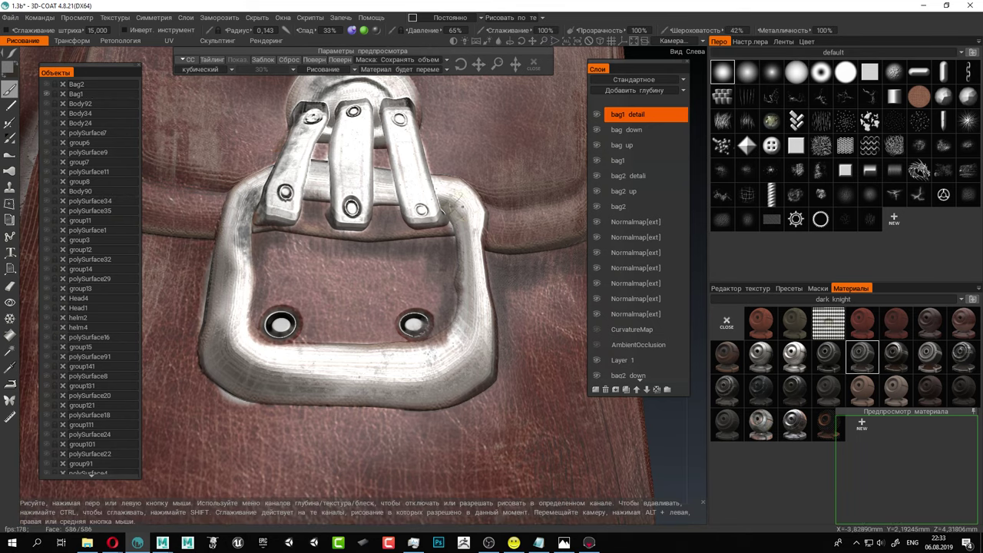
left_click_drag(441, 189, 447, 191)
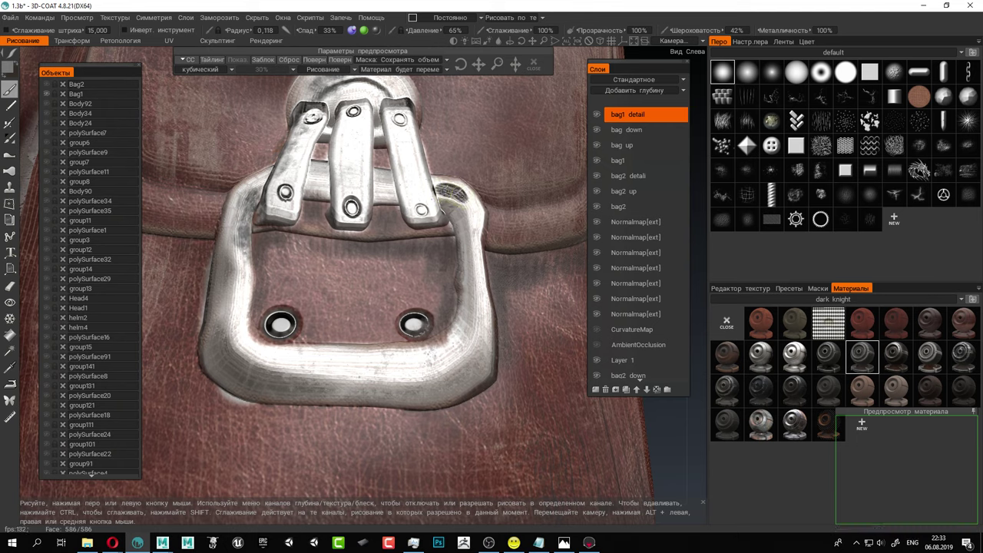
left_click(727, 322)
key("ctrl+z")
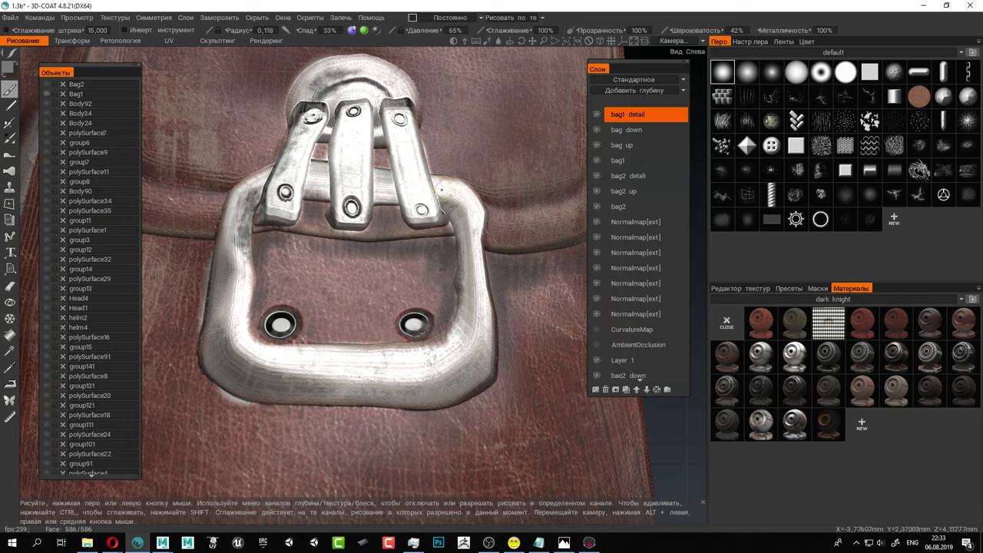
mouse_move(442, 189)
left_mouse_down()
mouse_move(453, 194)
mouse_move(464, 230)
mouse_move(467, 355)
mouse_move(441, 369)
mouse_move(370, 375)
mouse_move(270, 375)
mouse_move(234, 361)
mouse_move(234, 245)
mouse_move(265, 185)
mouse_move(388, 186)
left_mouse_up()
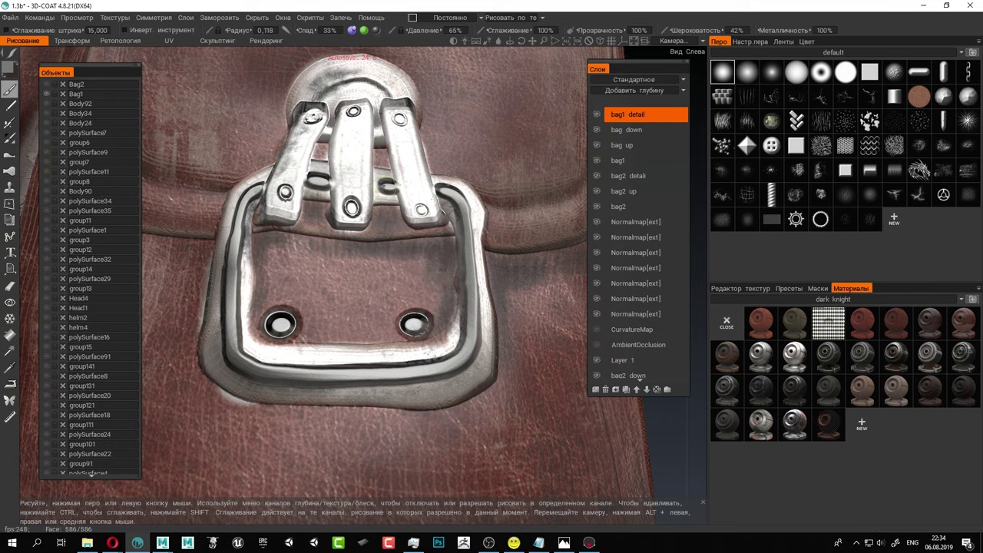
Examine the engraved buckle frame up close and check how it looks against the flap and the whole bag.
scroll(530, 238, "down", 8)
left_click_drag(543, 258, 558, 291, "alt")
scroll(461, 278, "up", 5)
scroll(458, 287, "up", 6)
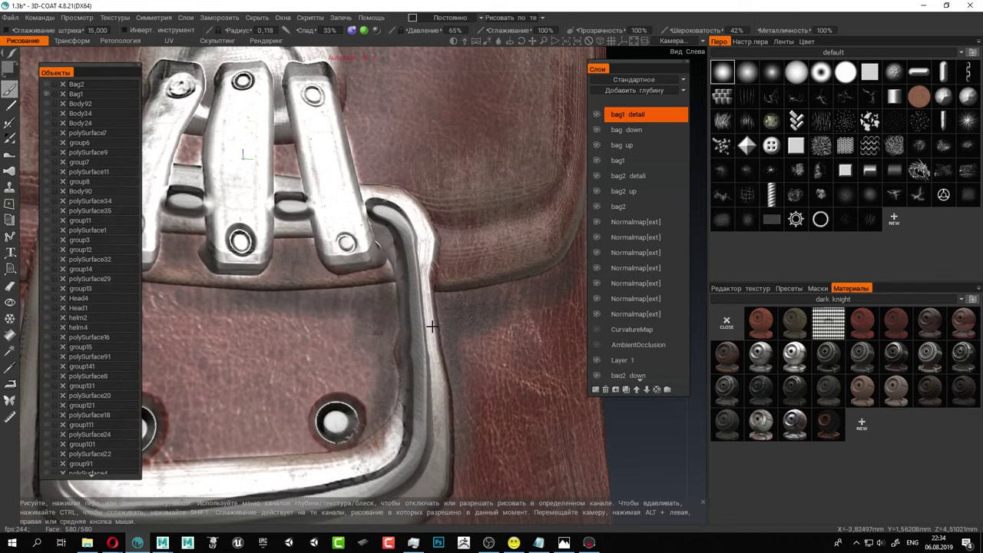
scroll(432, 326, "up", 1)
middle_click_drag(413, 252, 408, 312, "alt")
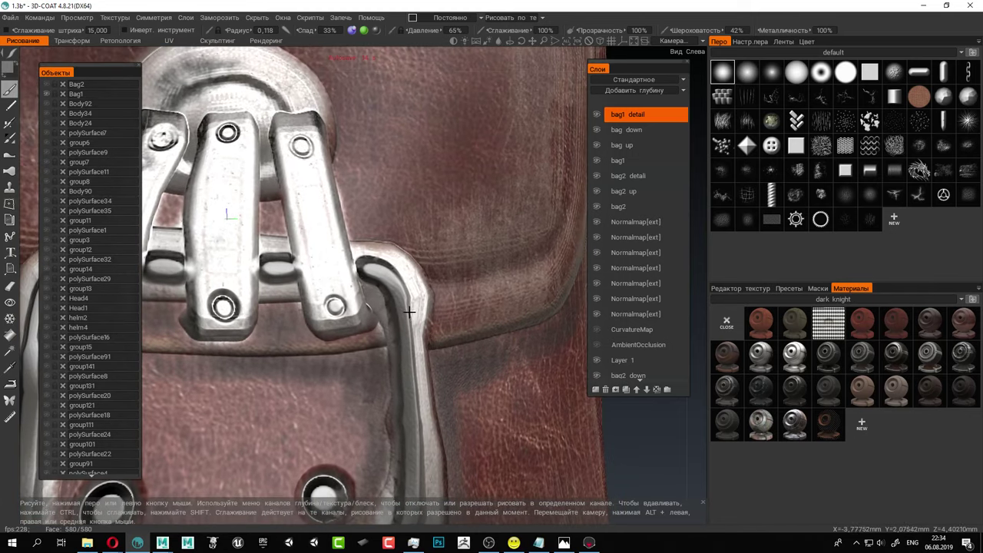
scroll(415, 304, "up", 2)
left_click_drag(443, 282, 467, 292, "alt")
scroll(461, 286, "down", 8)
left_click_drag(420, 243, 461, 266, "alt")
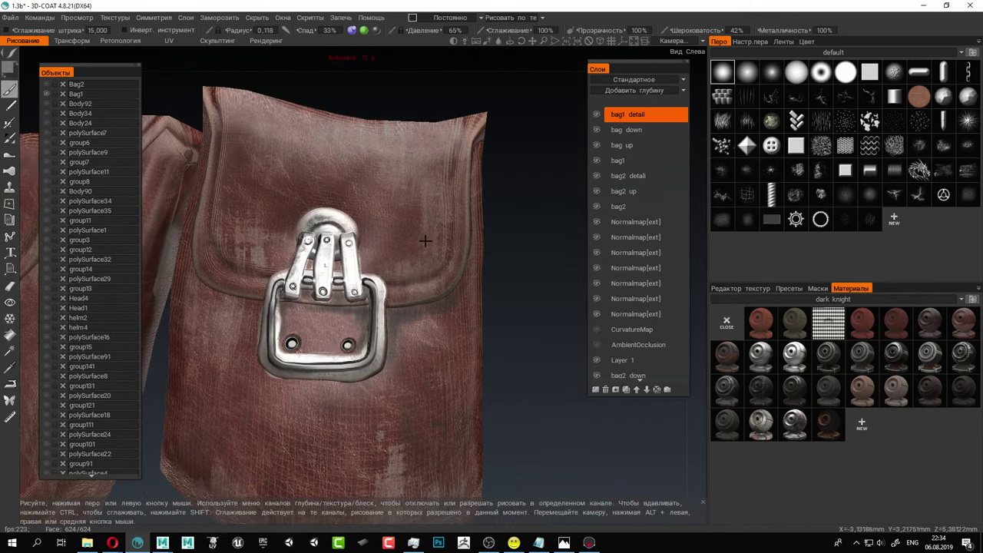
middle_click_drag(463, 267, 421, 174, "alt")
left_click_drag(421, 174, 473, 288, "alt")
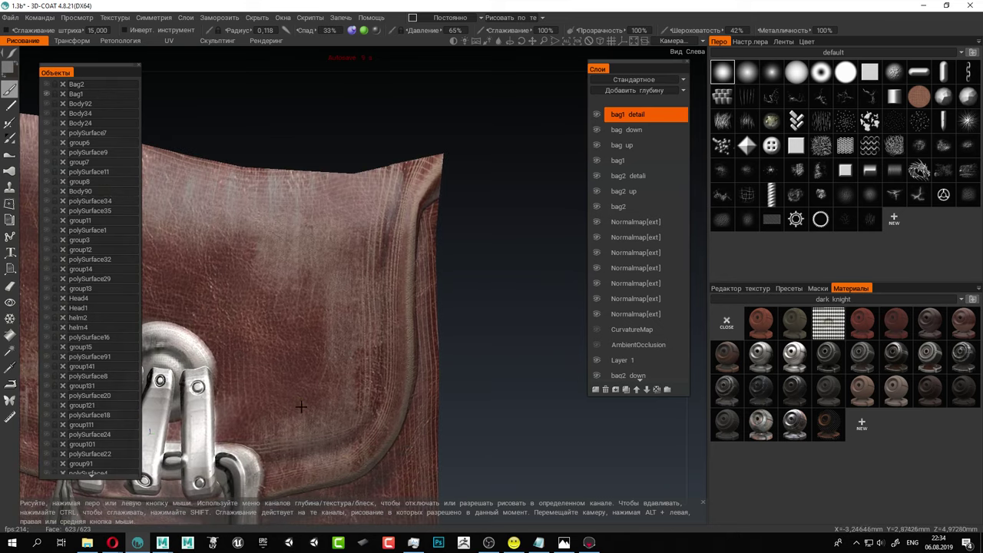
Set the brush radius to 0.064, add small round rivets in the recesses along the frame's upper bar, and save the file.
middle_click_drag(301, 404, 429, 295, "alt")
scroll(402, 305, "up", 4)
scroll(386, 387, "down", 5)
left_click_drag(380, 380, 389, 381)
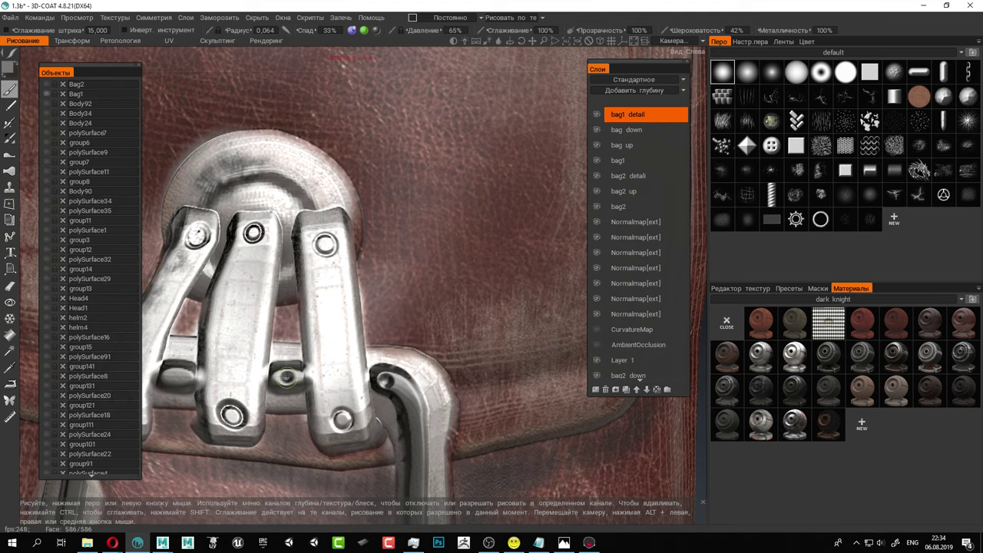
left_click_drag(184, 375, 416, 369)
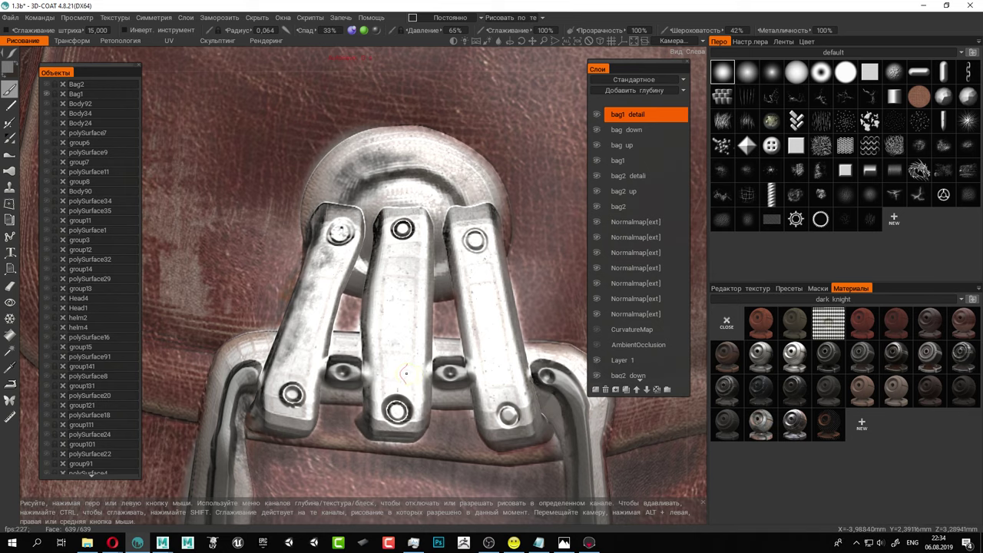
key("ctrl+s")
Add round rivets to the buckle frame's lower corners and dot the rivet centres with a 0.032 radius brush.
middle_click_drag(394, 373, 406, 175, "alt")
middle_click_drag(547, 395, 533, 328, "alt")
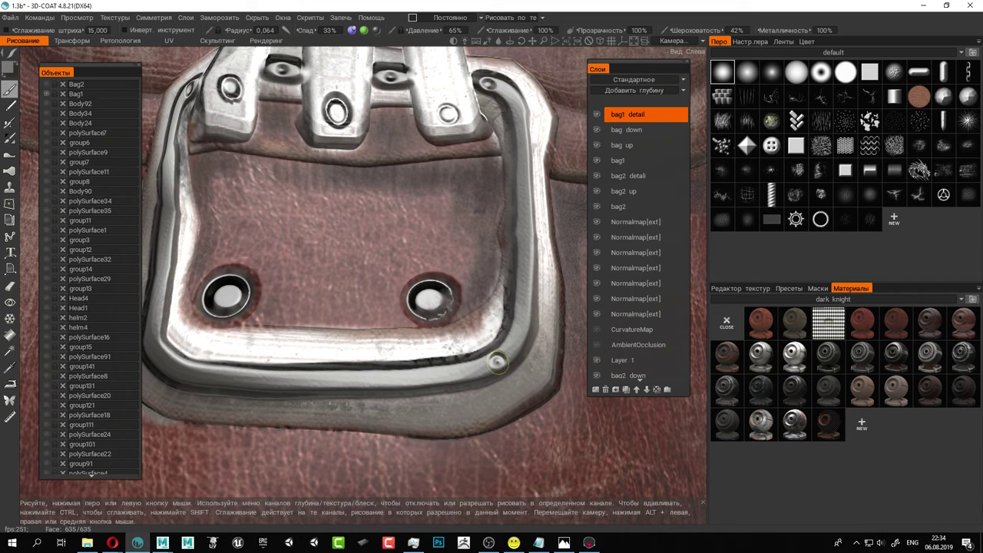
middle_click_drag(528, 253, 523, 352, "alt")
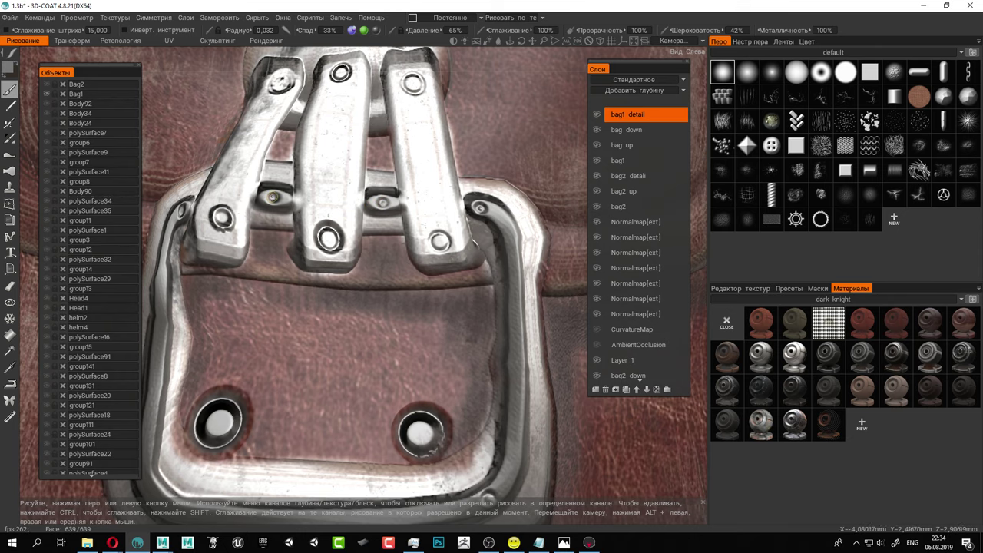
left_click_drag(320, 313, 391, 299, "alt")
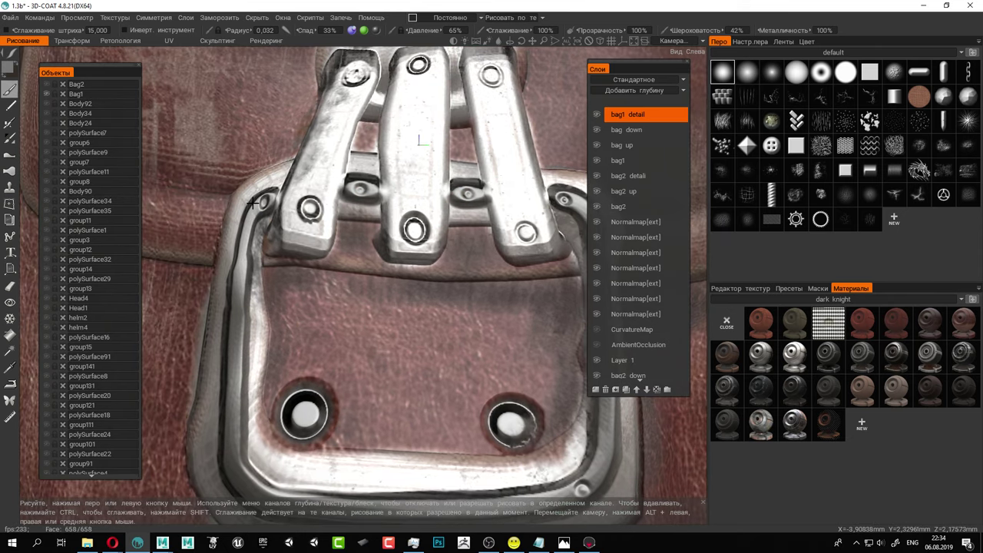
left_click_drag(253, 202, 268, 209, "alt")
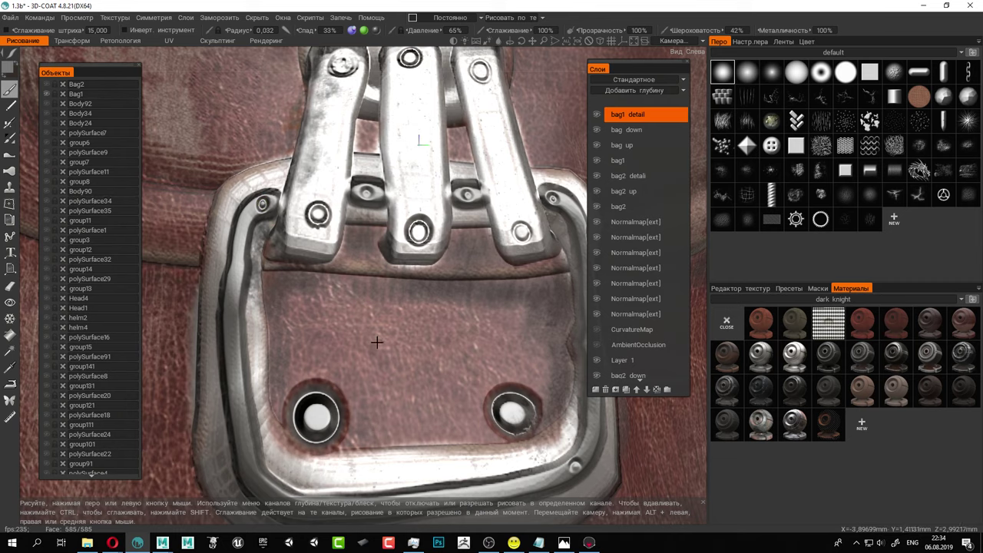
left_click_drag(377, 342, 366, 227, "alt")
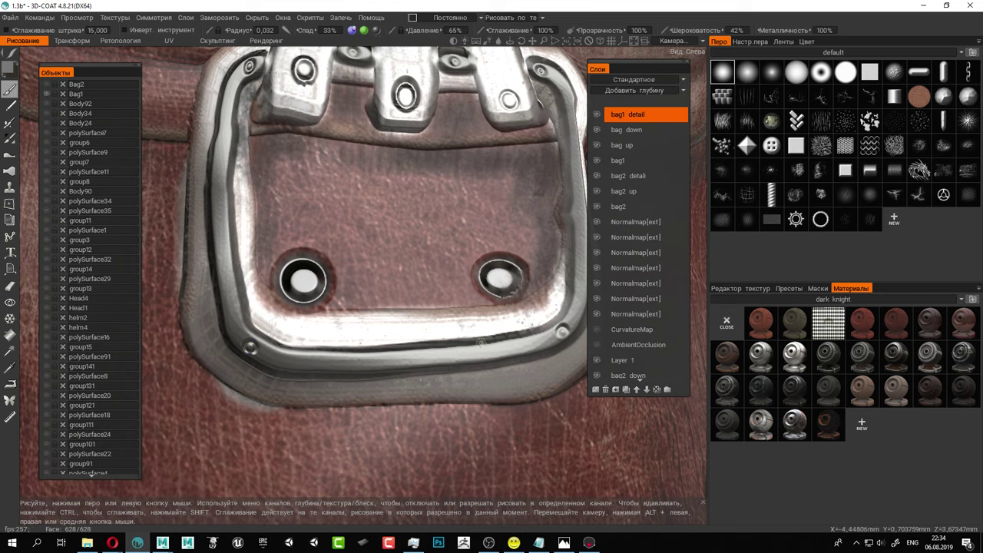
right_click_drag(481, 343, 434, 308, "alt")
left_click_drag(434, 307, 498, 231, "alt")
middle_click_drag(498, 230, 459, 306, "alt")
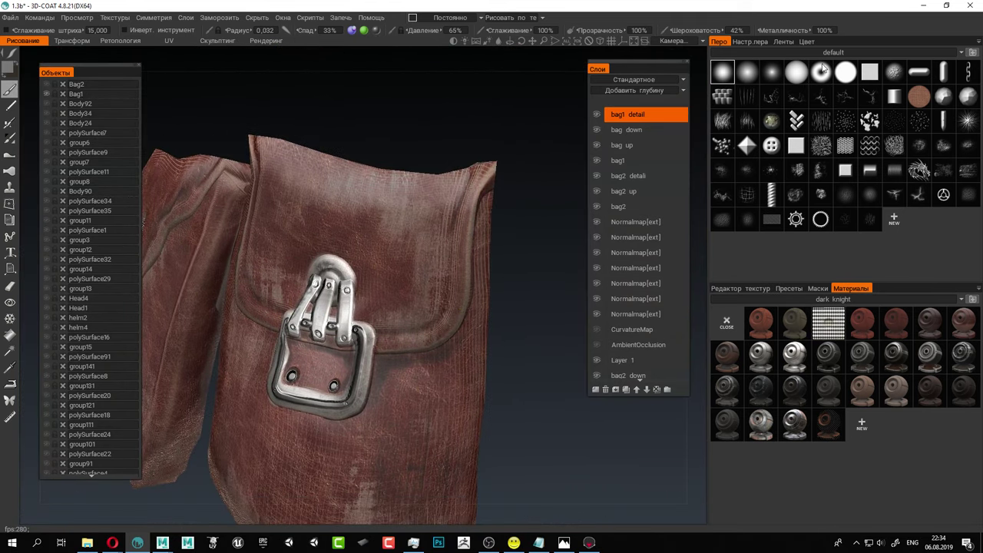
Show the MB_Stitches_1 strips and set the paint colour to hue 36.311, saturation 12% and lightness 47%.
left_click(800, 49)
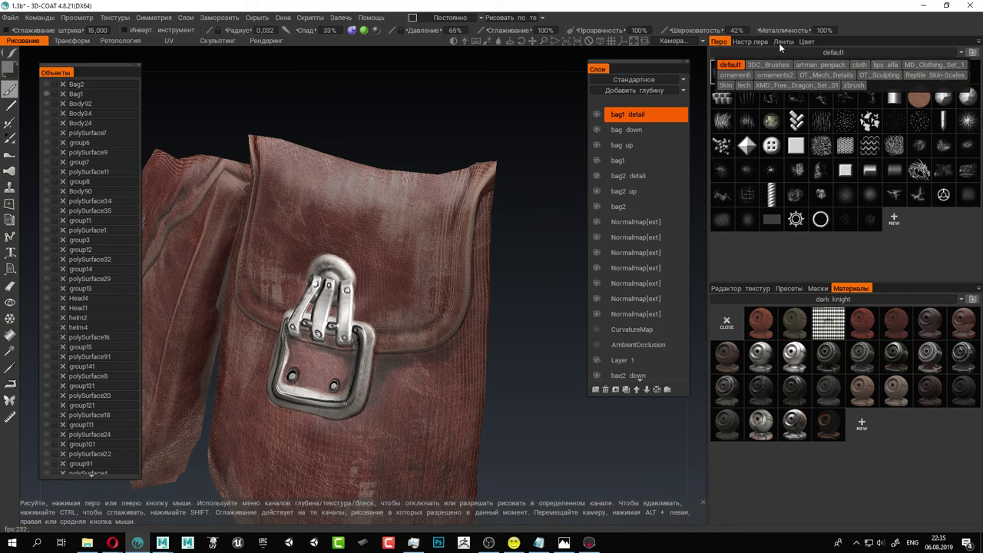
left_click(781, 42)
mouse_move(972, 69)
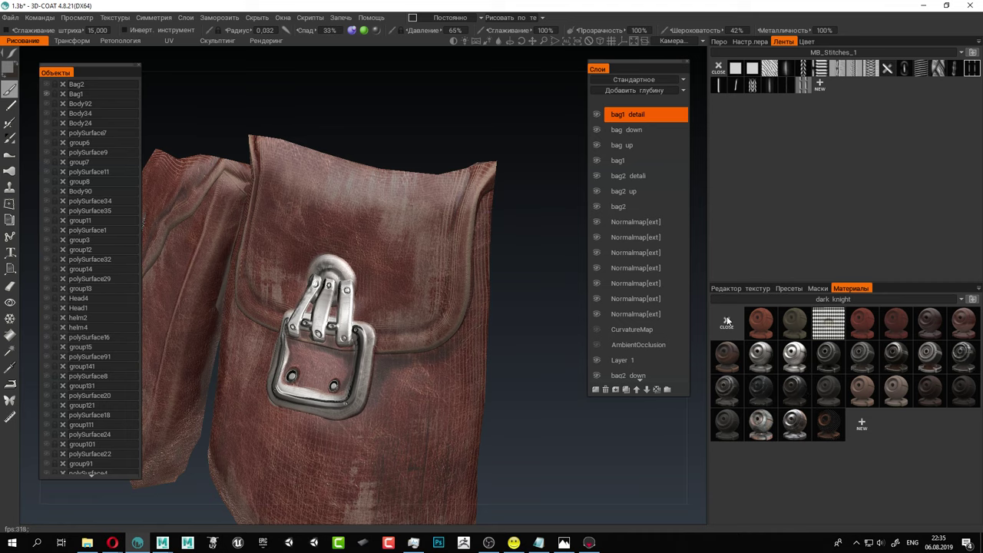
left_click(10, 70)
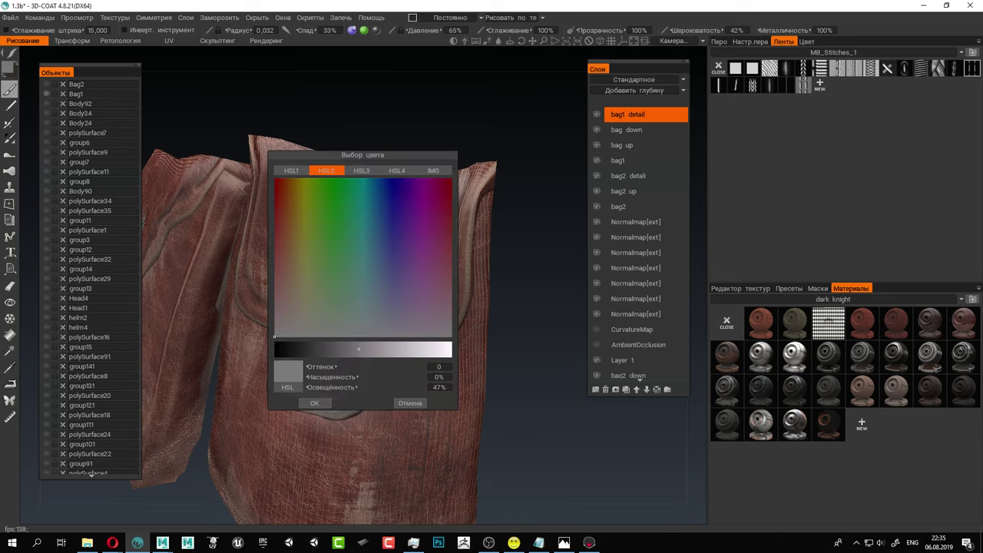
left_click(292, 317)
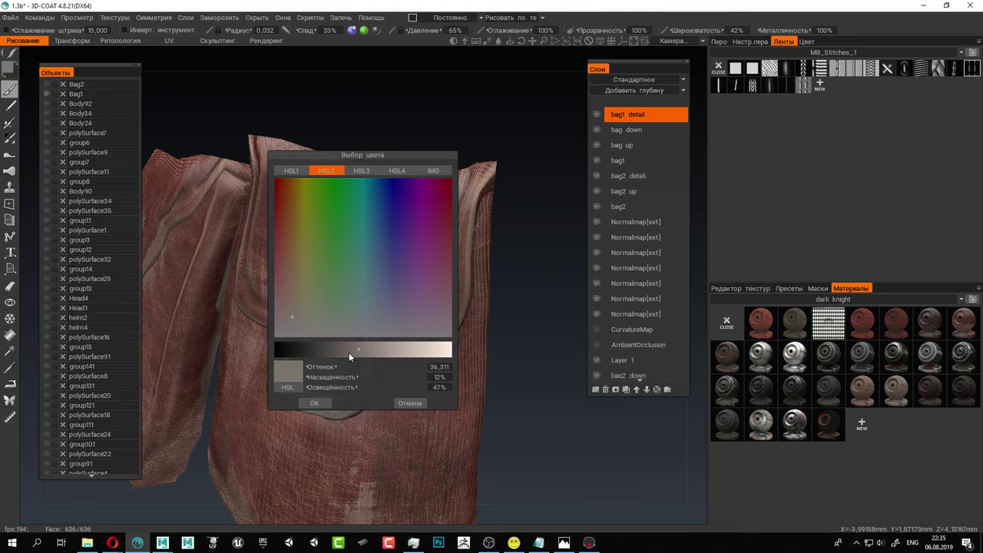
left_click(313, 400)
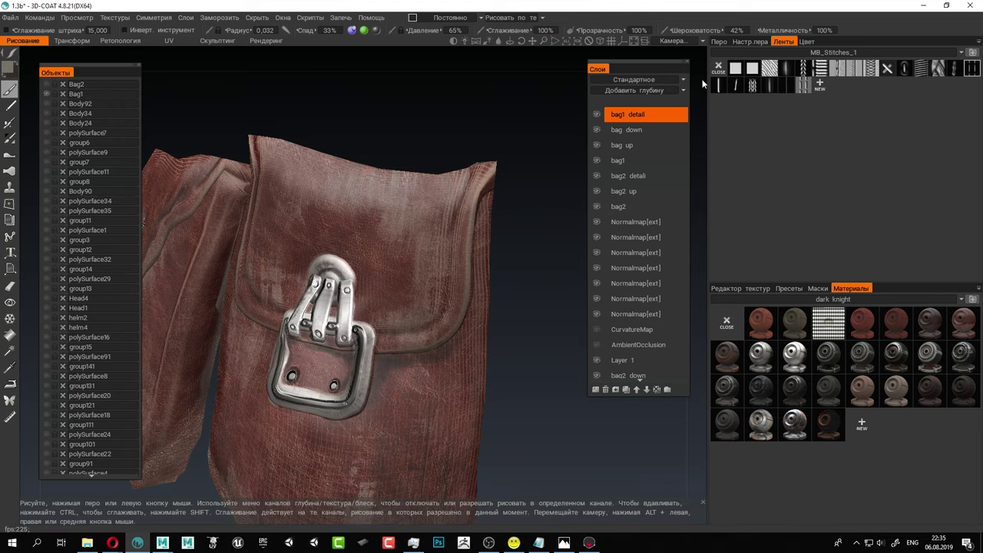
Enable stroke smoothing, set radius 0.216, roughness 100% and metalness 0%, and run a stitch strip along the flap's right edge to the buckle.
scroll(476, 186, "up", 2)
left_click_drag(477, 187, 517, 150, "alt")
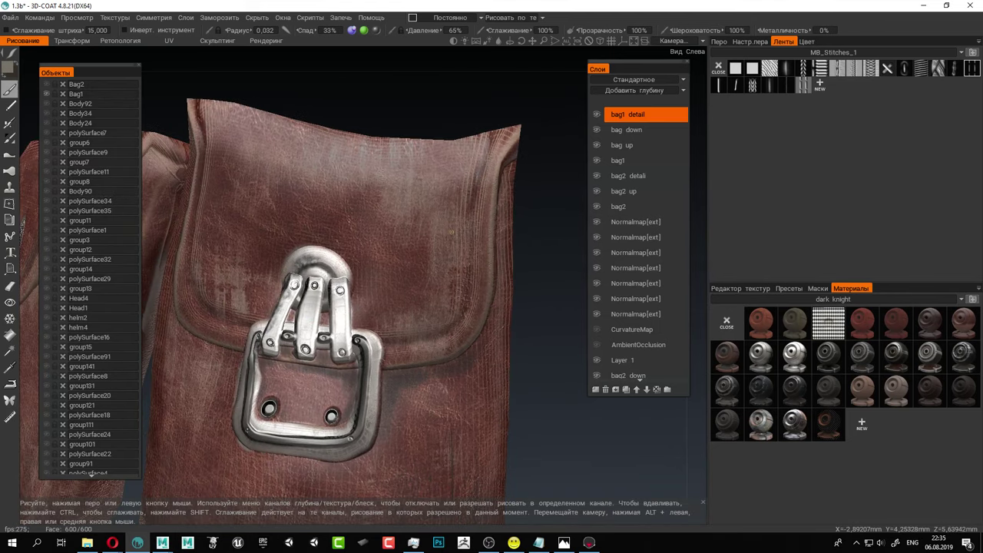
right_click_drag(455, 232, 473, 230)
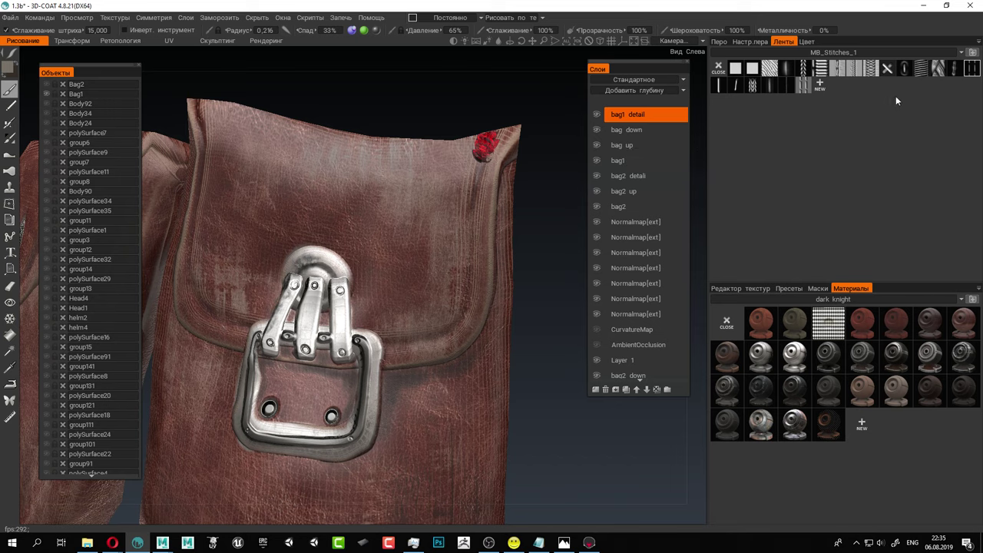
left_click(972, 69)
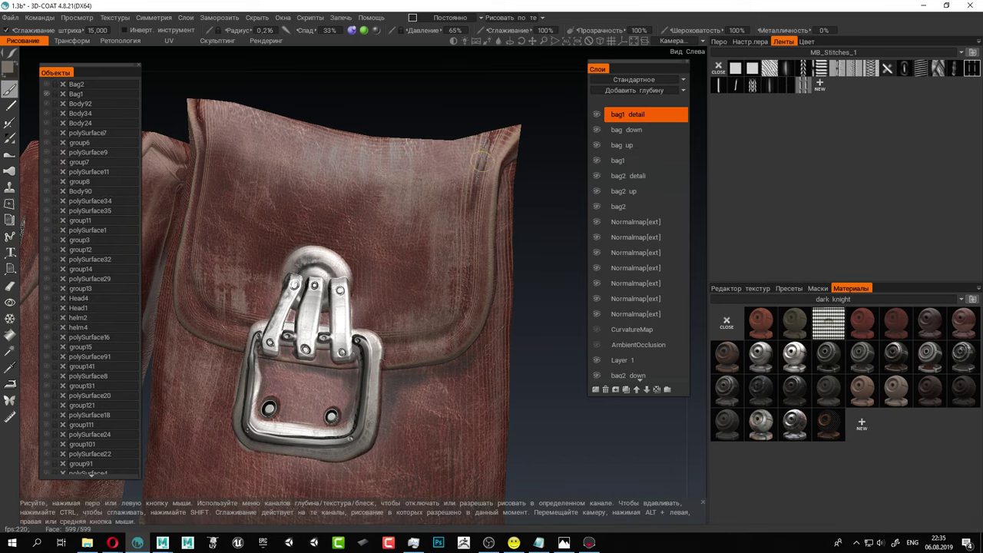
left_click_drag(479, 178, 477, 252)
mouse_move(474, 293)
left_mouse_down()
mouse_move(470, 309)
mouse_move(413, 342)
left_mouse_up()
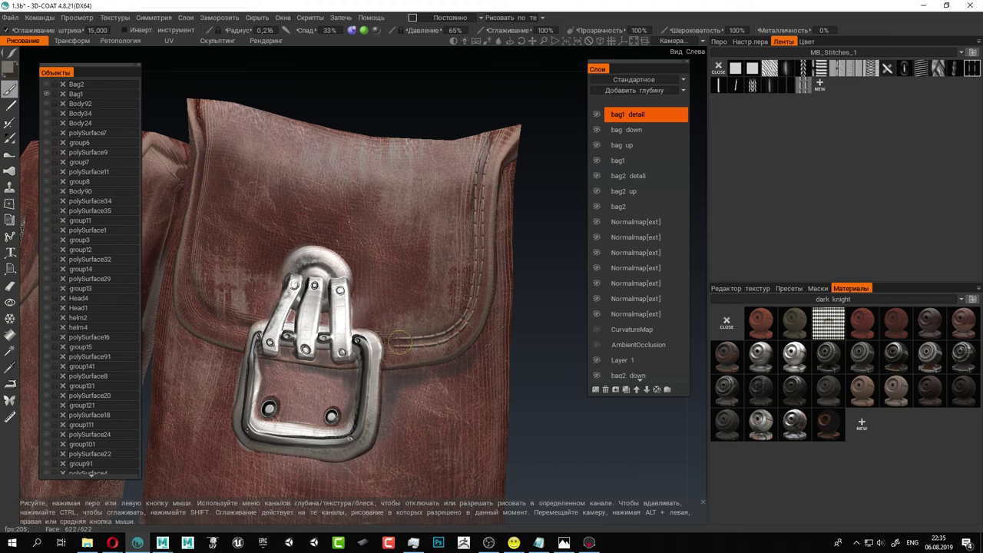
Run a stitch strip along the left edge of the buckled bag's flap, from the upper corner down to the buckle.
middle_click_drag(350, 156, 415, 174, "alt")
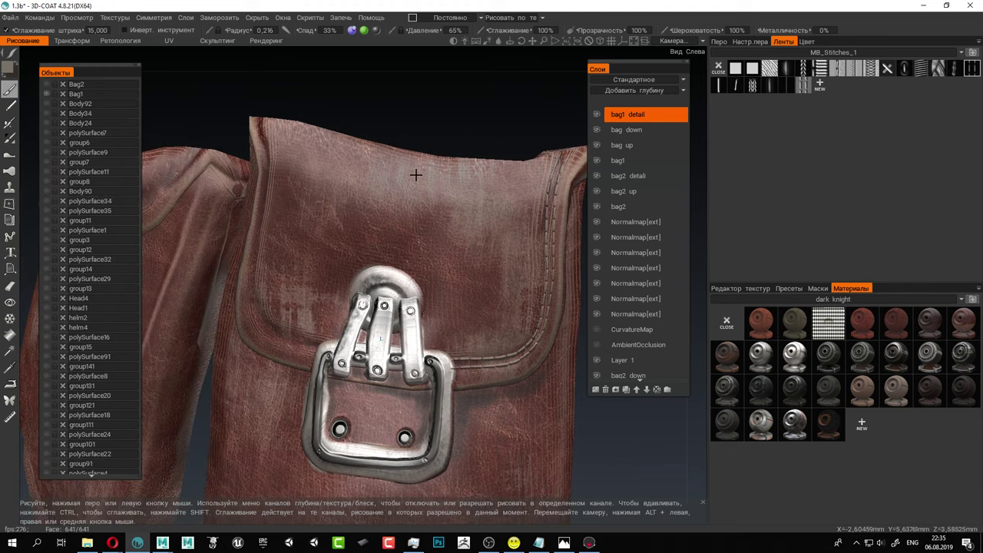
mouse_move(376, 185)
left_mouse_down("alt")
mouse_move(384, 197)
mouse_move(441, 197)
mouse_move(425, 167)
mouse_move(438, 182)
mouse_move(469, 191)
mouse_move(468, 179)
left_mouse_up("alt")
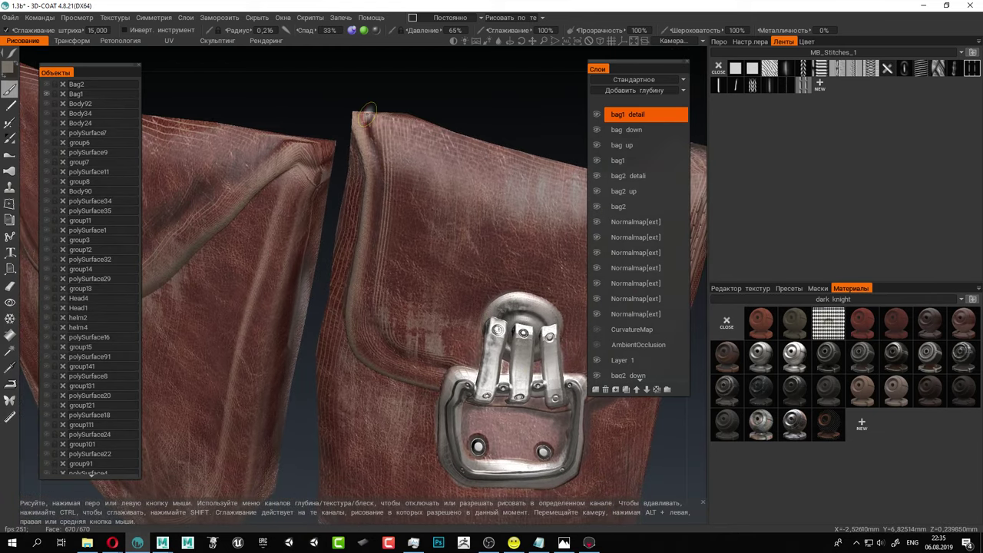
left_click_drag(377, 144, 382, 187)
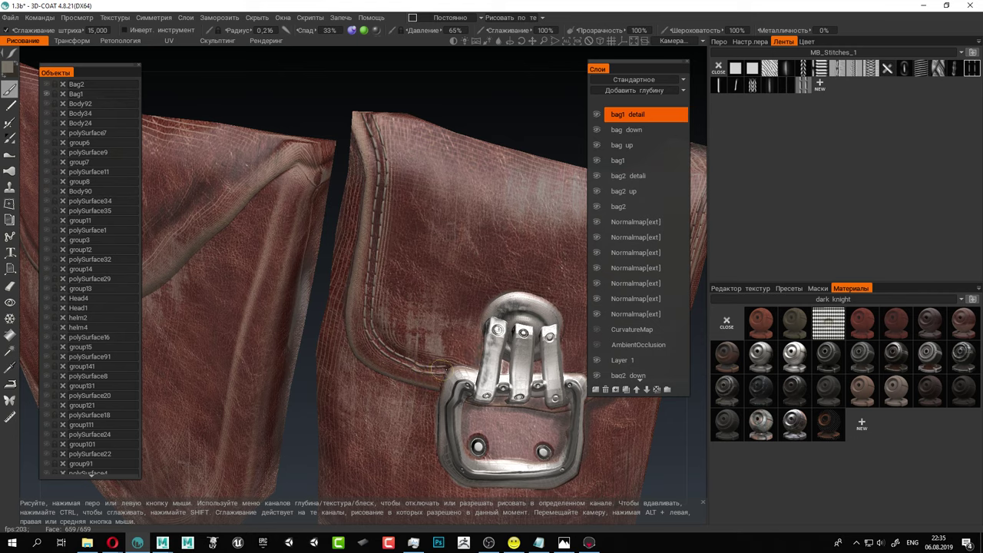
left_click(10, 16)
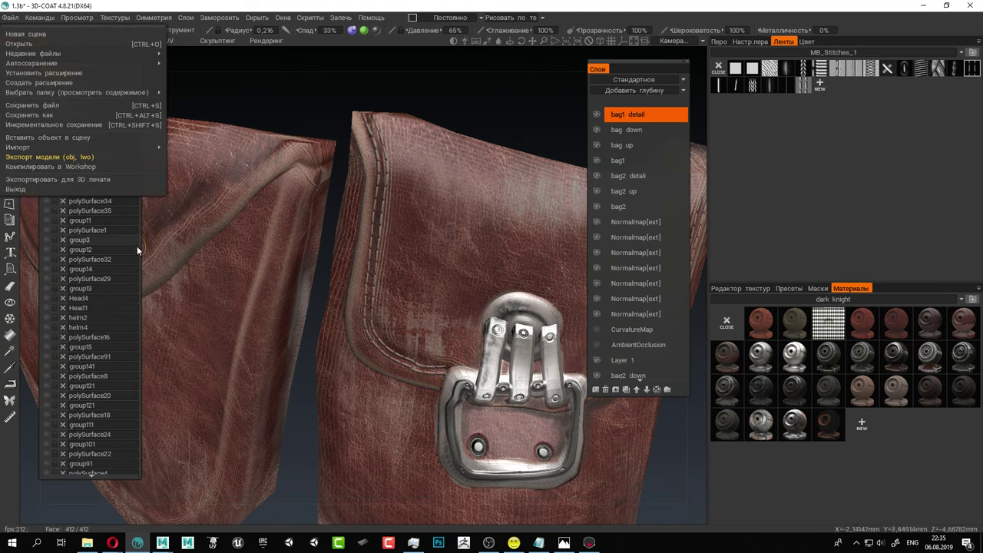
left_click(54, 155)
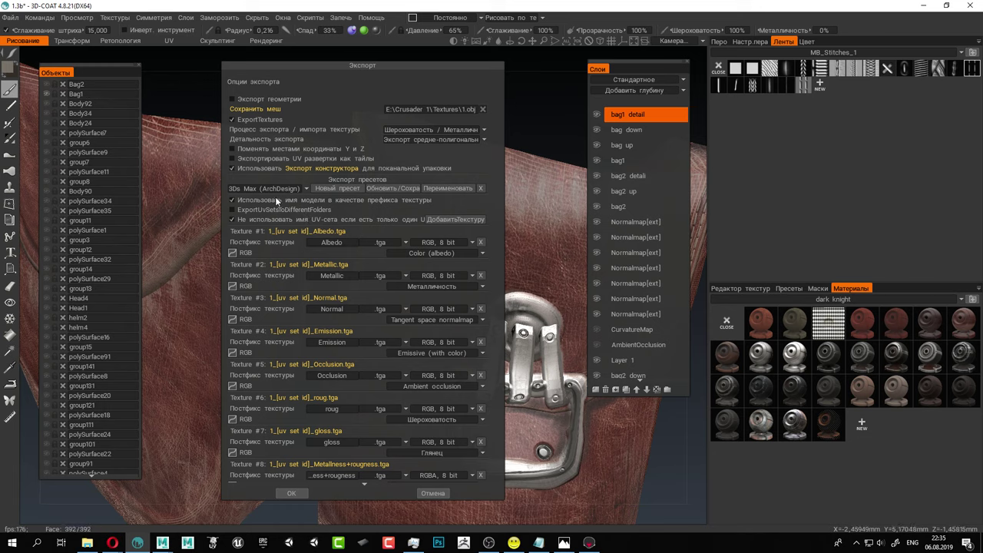
left_click(306, 188)
left_click(435, 492)
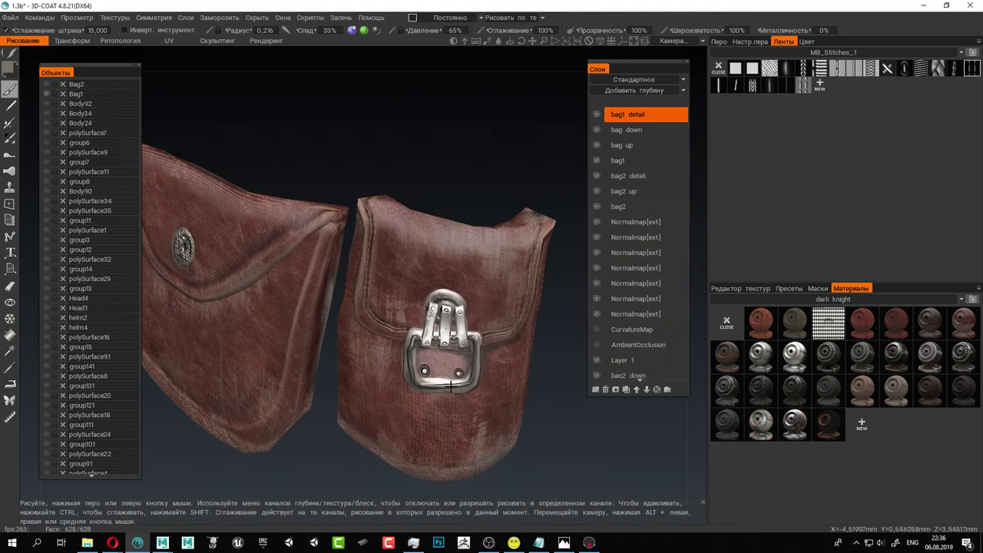
Run a stitch strip along the buckled bag's lower hem, across the front and around both sides.
left_click_drag(451, 386, 364, 330, "alt")
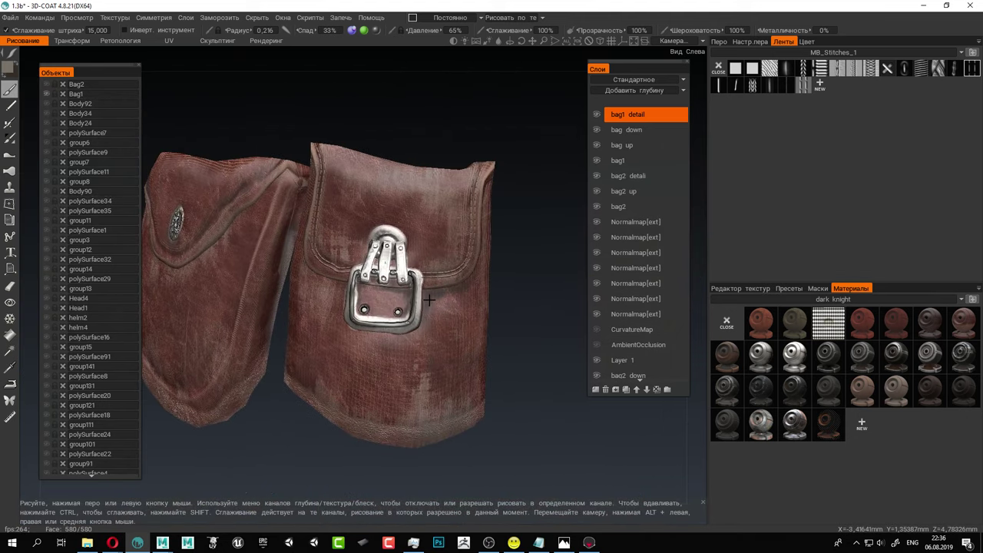
left_click_drag(534, 331, 477, 298, "alt")
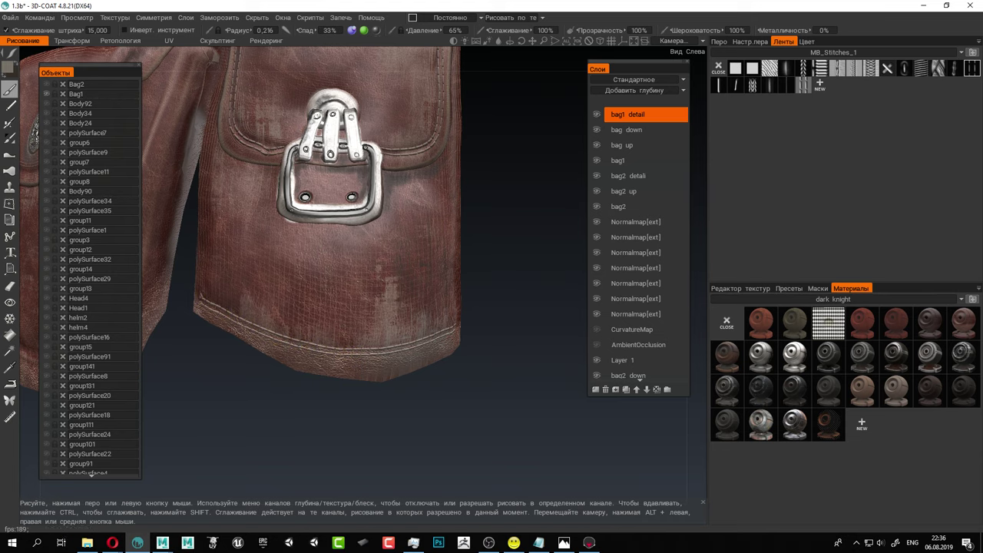
mouse_move(282, 356)
left_mouse_down("alt")
mouse_move(349, 359)
mouse_move(339, 350)
left_mouse_up("alt")
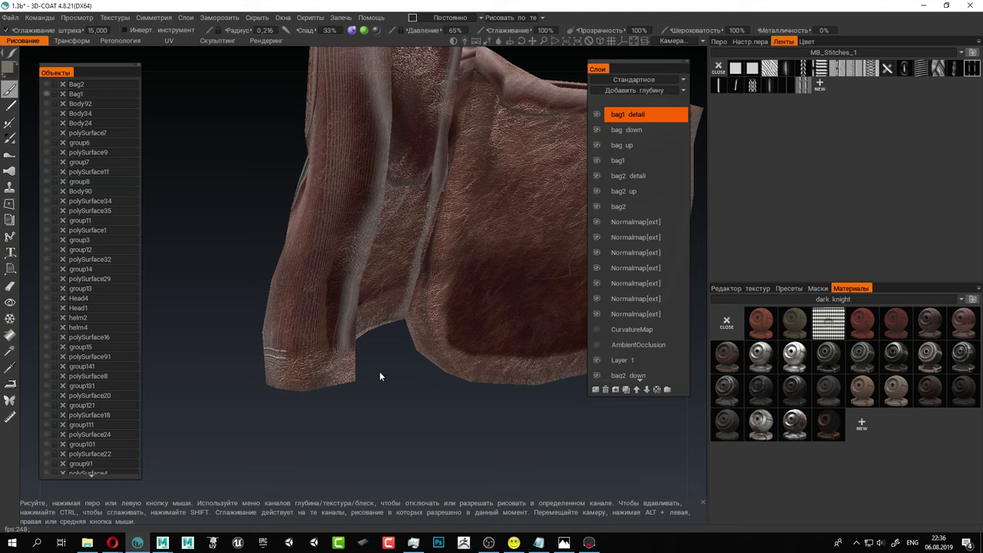
mouse_move(380, 371)
left_mouse_down("alt")
mouse_move(373, 367)
mouse_move(397, 356)
left_mouse_up("alt")
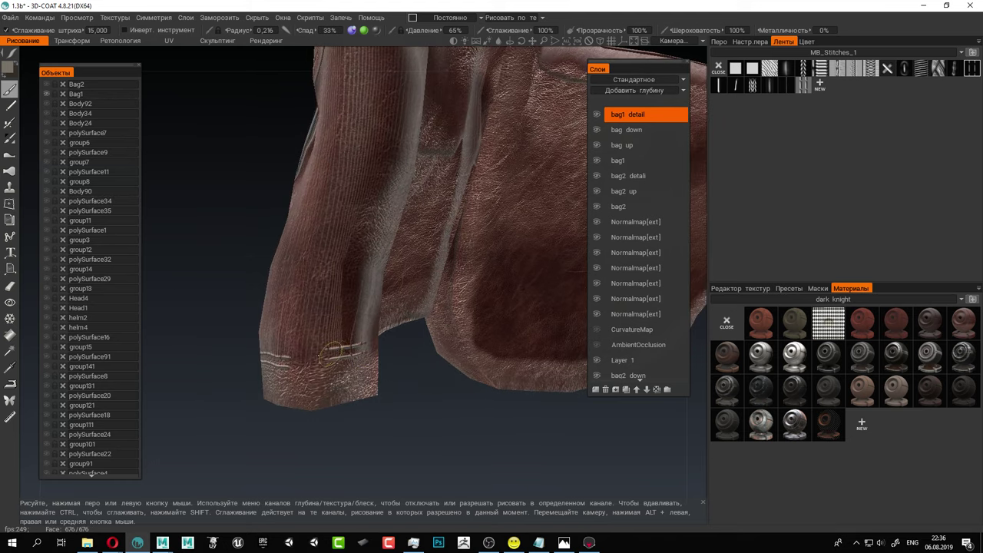
left_click_drag(330, 353, 309, 358)
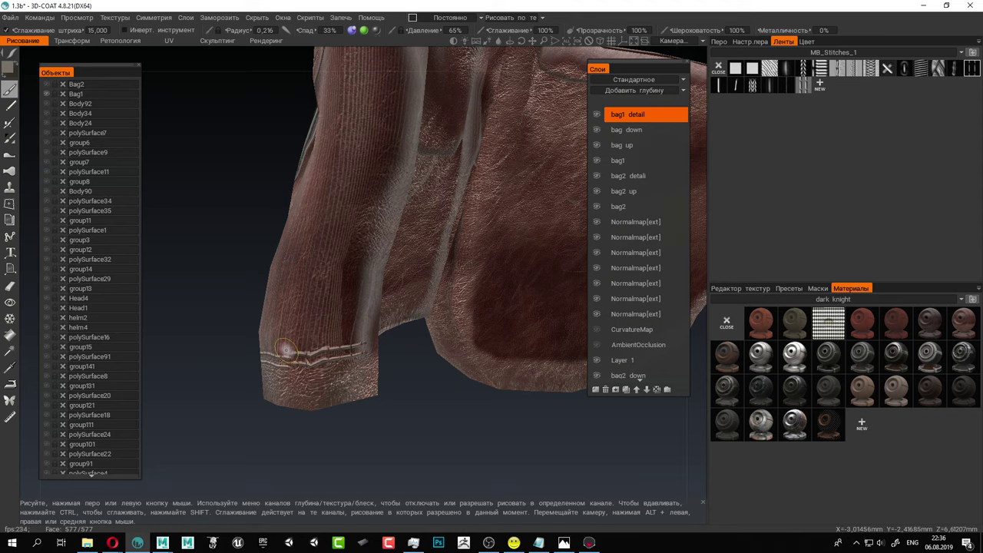
left_click_drag(295, 371, 570, 370, "alt")
left_click_drag(261, 346, 324, 345, "alt")
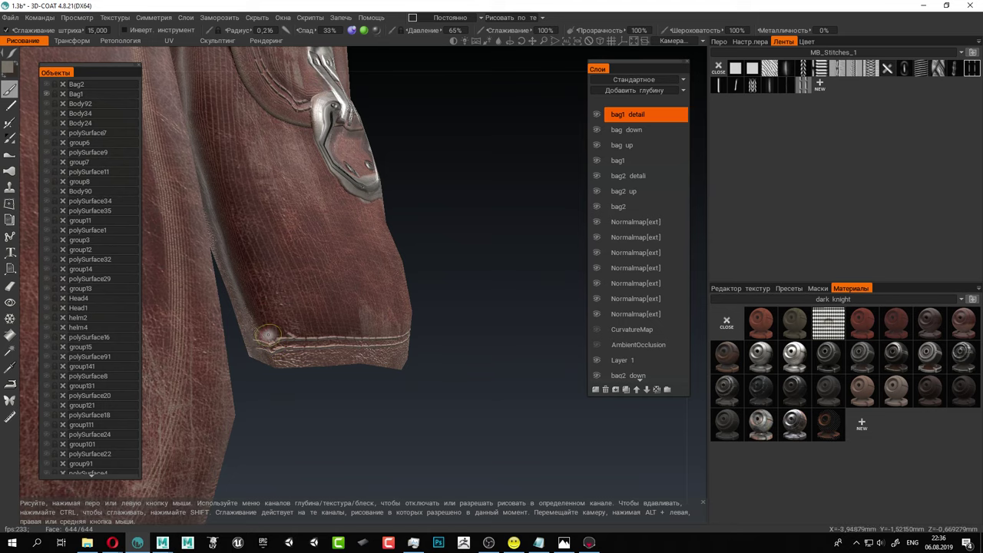
Stitch the right side of the round-button bag's flap down towards the button, undoing the misplaced stroke.
left_click_drag(258, 344, 408, 364, "alt")
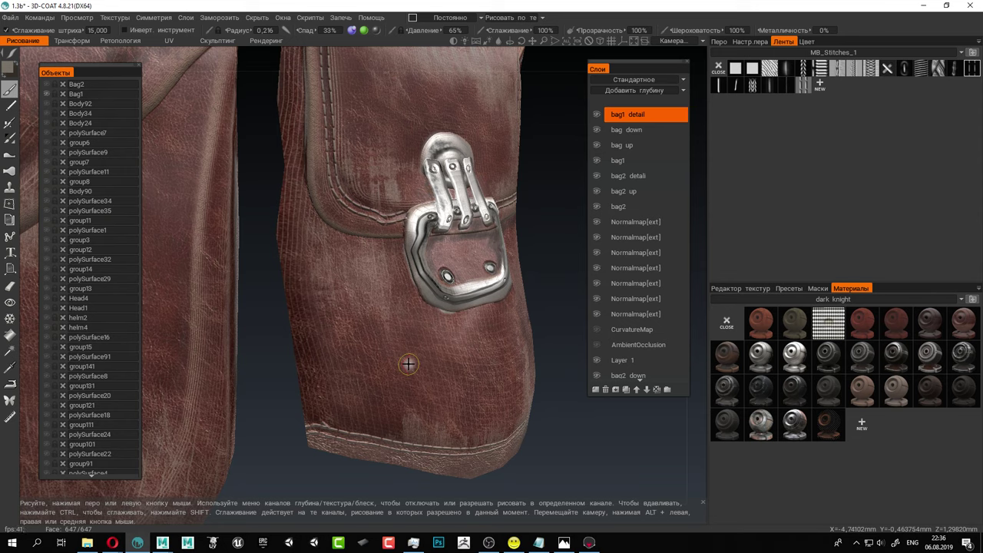
right_click_drag(464, 335, 443, 329, "alt")
left_click_drag(442, 329, 467, 279, "alt")
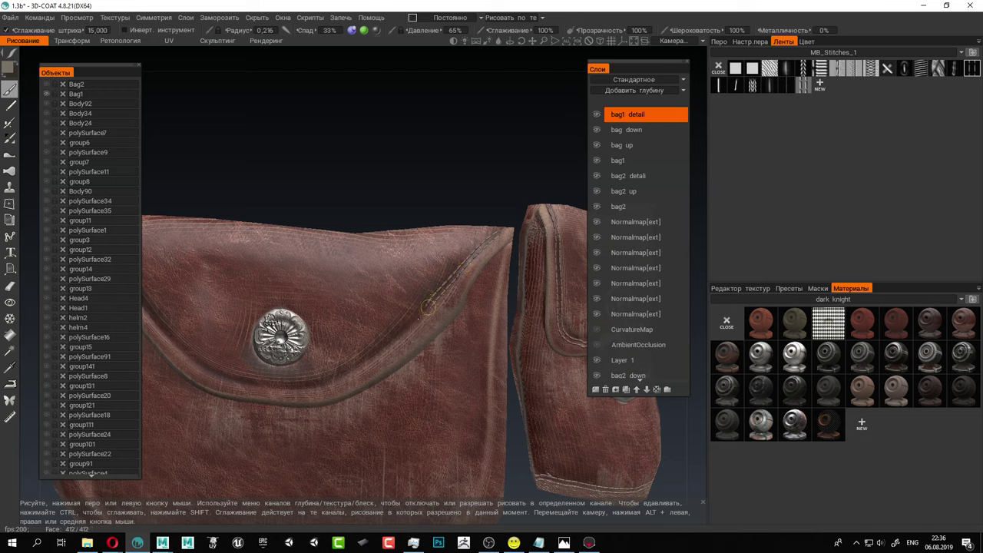
left_click_drag(392, 349, 382, 354)
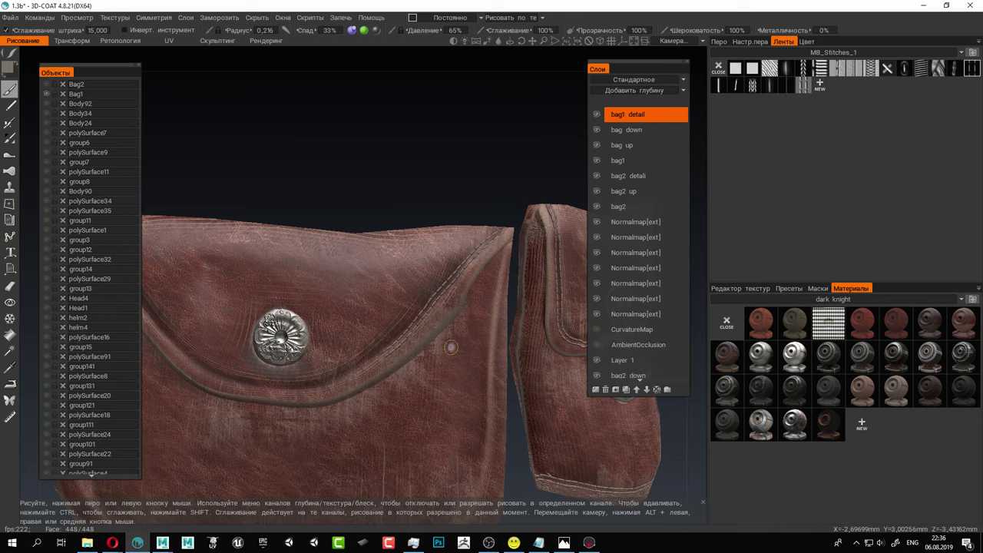
key("ctrl+z")
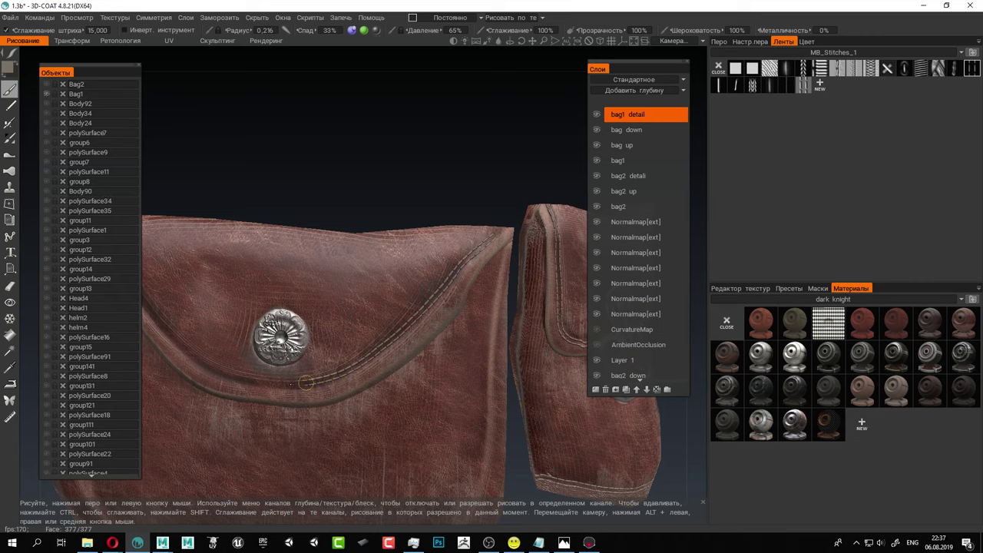
Continue the stitch strip from below the round button up the left side of the flap to its corner.
middle_click_drag(264, 383, 409, 381, "alt")
left_click_drag(313, 298, 338, 315, "alt")
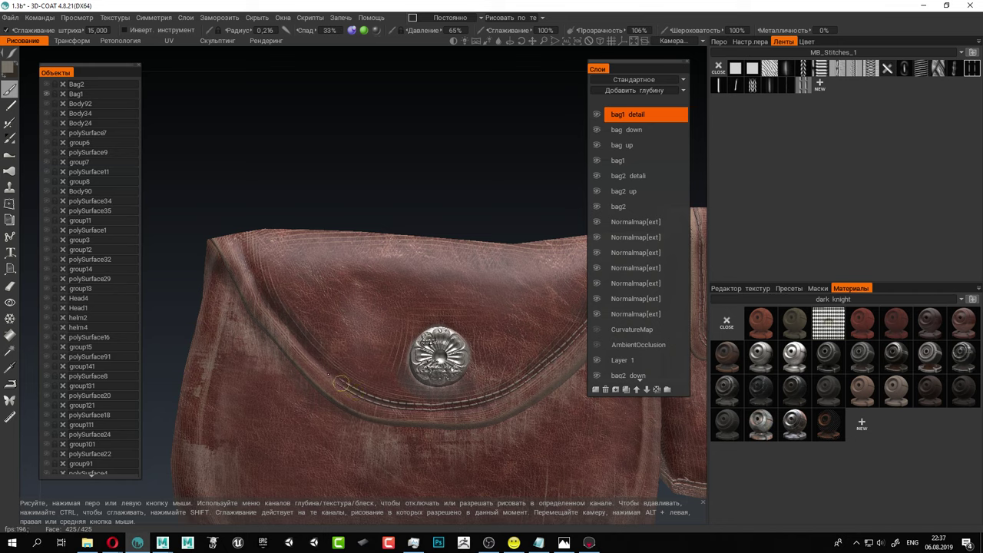
left_click_drag(301, 342, 249, 261)
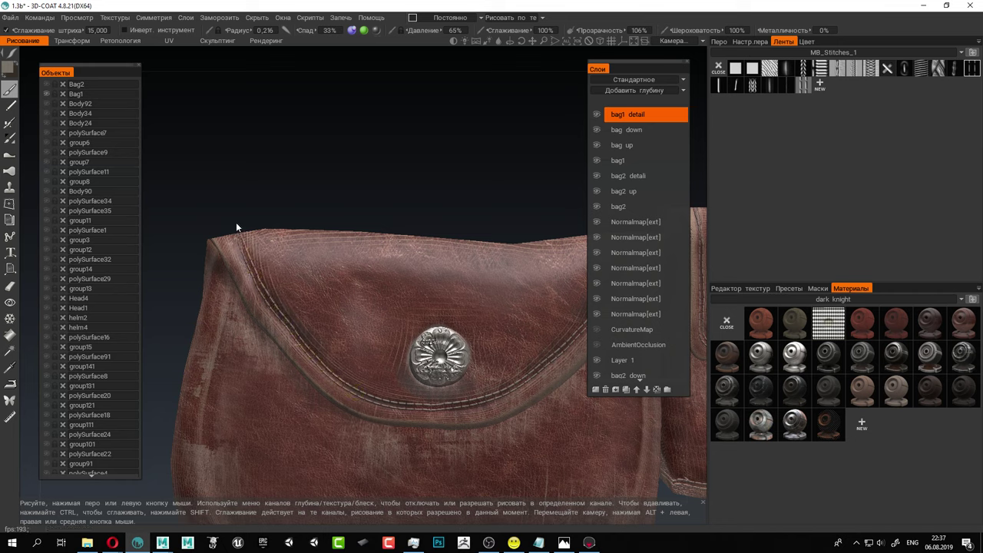
Run a stitch strip around the outer border of the round-button bag's body, along its sides and curved bottom.
left_click_drag(375, 216, 386, 234)
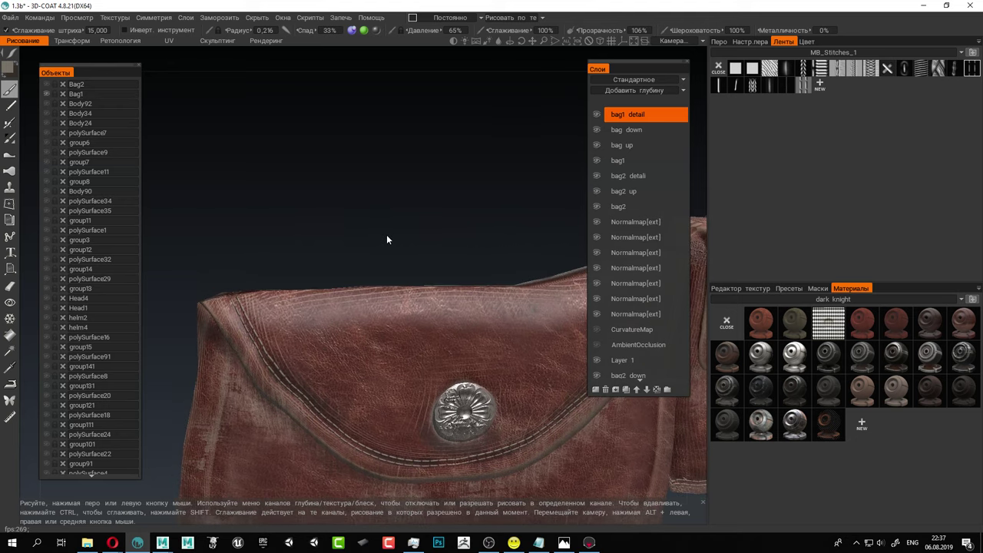
left_click_drag(331, 248, 514, 313)
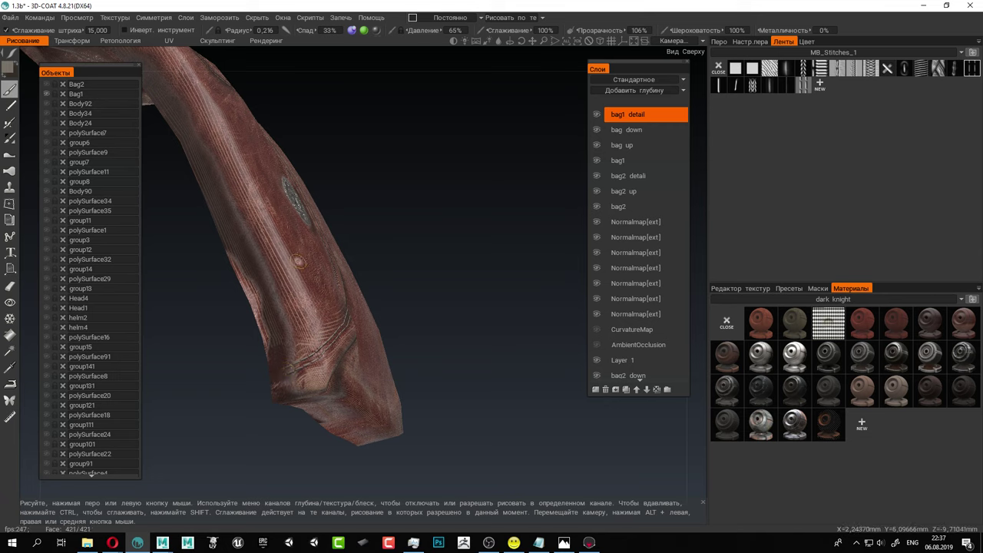
mouse_move(286, 371)
left_mouse_down("alt")
mouse_move(465, 396)
mouse_move(350, 204)
mouse_move(306, 235)
mouse_move(441, 271)
left_mouse_up("alt")
scroll(308, 251, "down", 5)
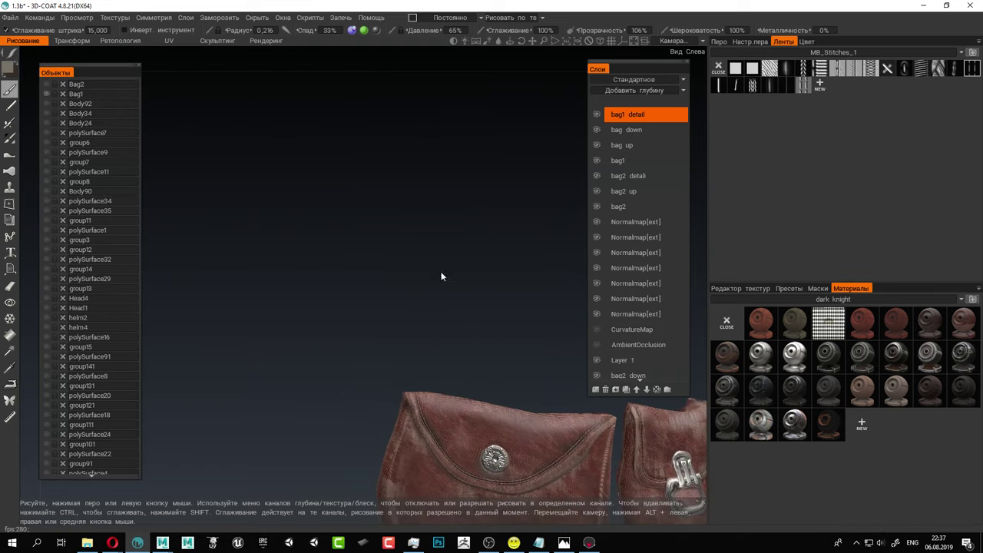
middle_click_drag(441, 272, 424, 186, "alt")
mouse_move(425, 191)
left_mouse_down("alt")
mouse_move(353, 164)
mouse_move(422, 141)
mouse_move(453, 156)
mouse_move(373, 200)
mouse_move(345, 180)
mouse_move(417, 184)
mouse_move(415, 143)
mouse_move(428, 188)
left_mouse_up("alt")
scroll(427, 188, "up", 2)
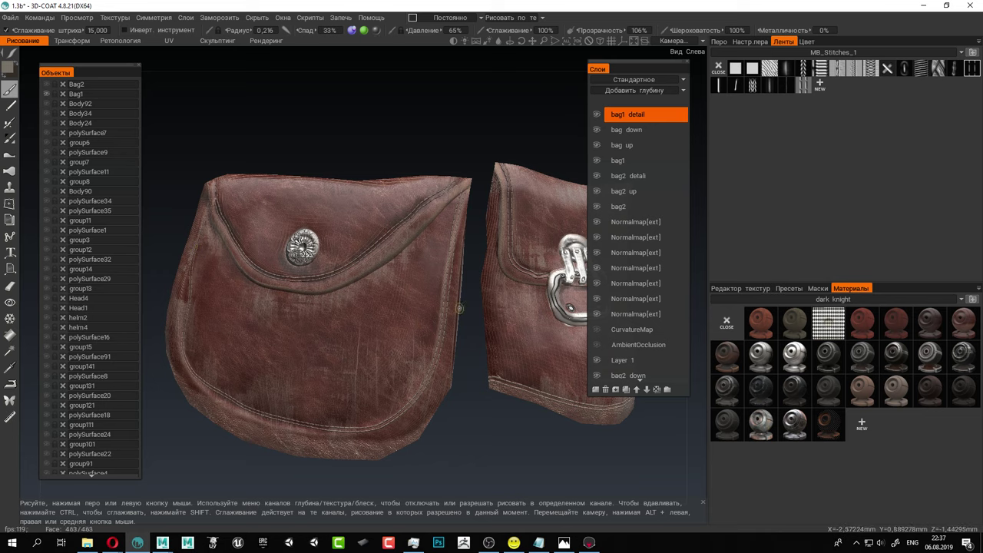
Switch from strips to the ornaments2 brush set and choose the OBVol03-TIF (64) ornament.
scroll(443, 346, "down", 2)
left_click_drag(443, 345, 392, 286)
middle_click_drag(428, 284, 316, 268, "alt")
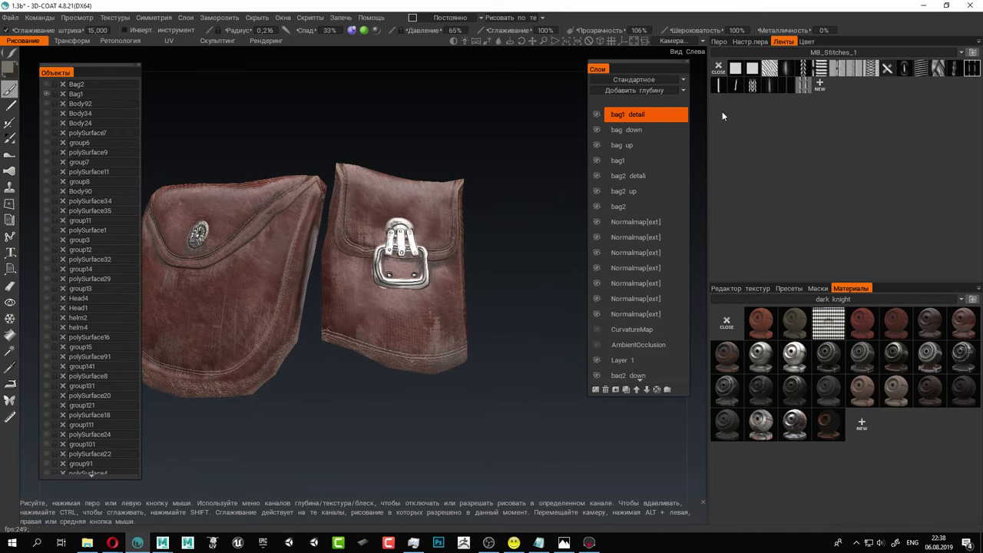
left_click(834, 52)
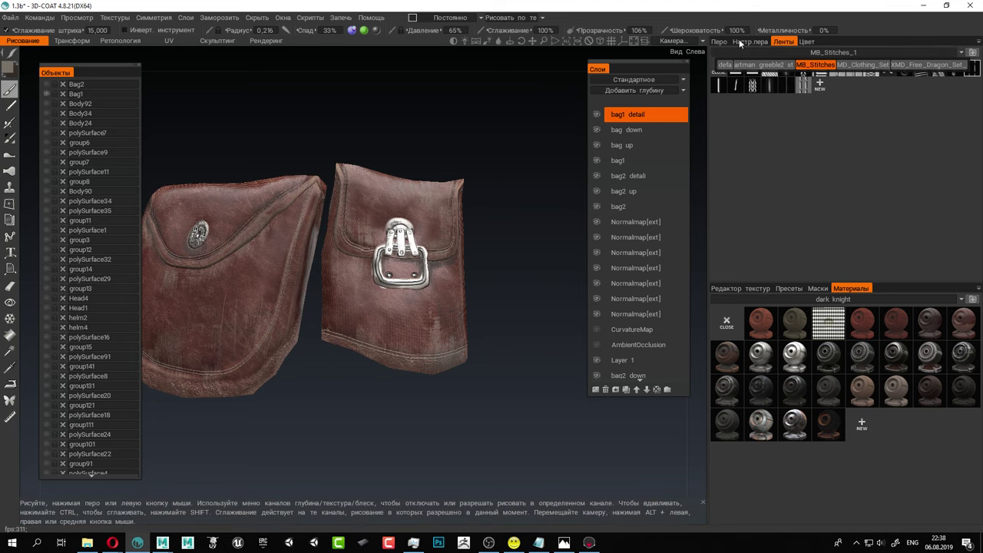
left_click(722, 42)
left_click(807, 52)
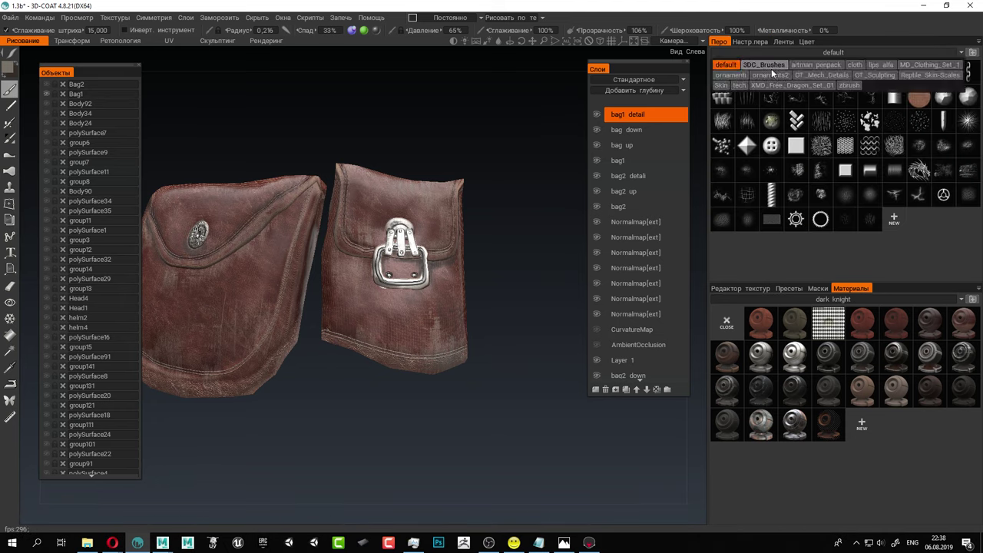
left_click(767, 77)
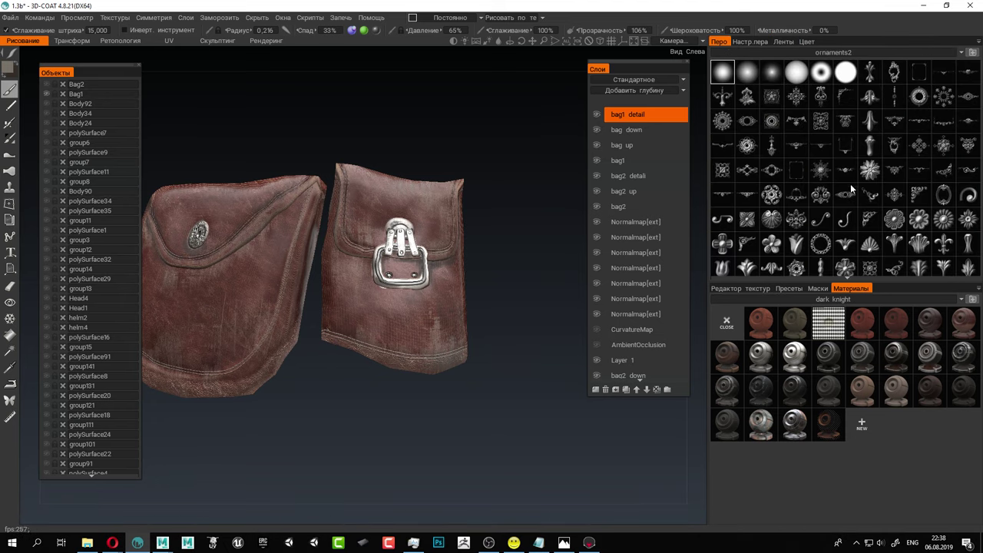
scroll(850, 185, "down", 3)
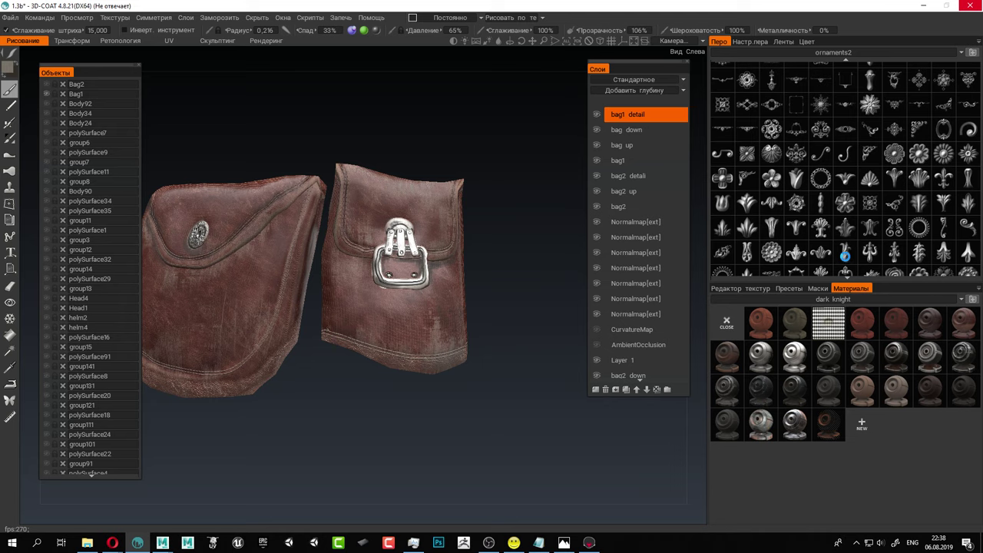
scroll(864, 219, "down", 1)
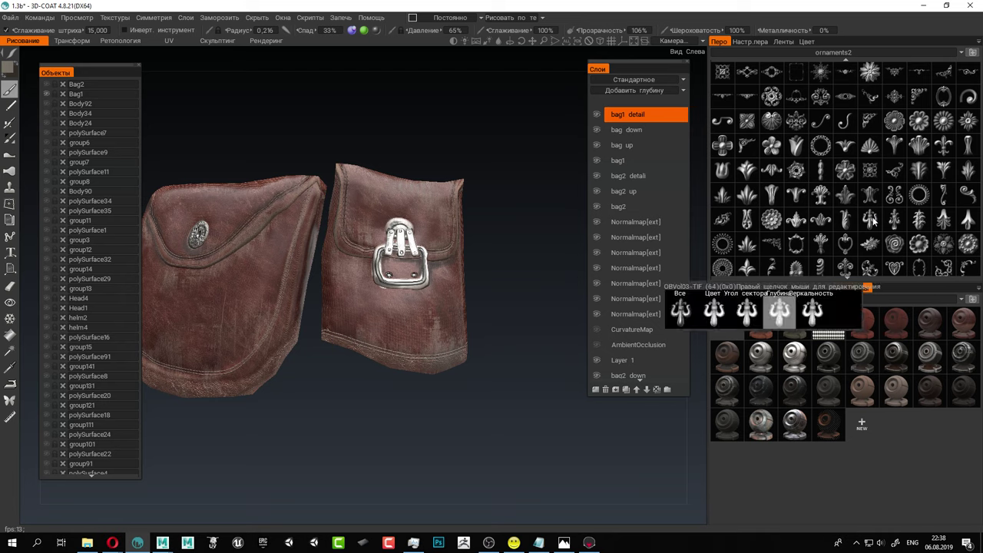
scroll(891, 215, "down", 2)
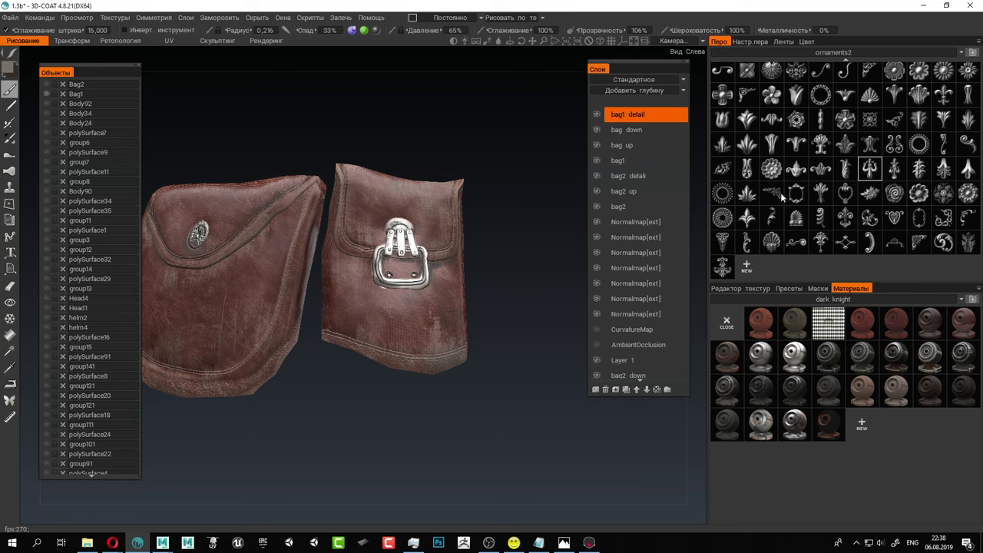
mouse_move(773, 189)
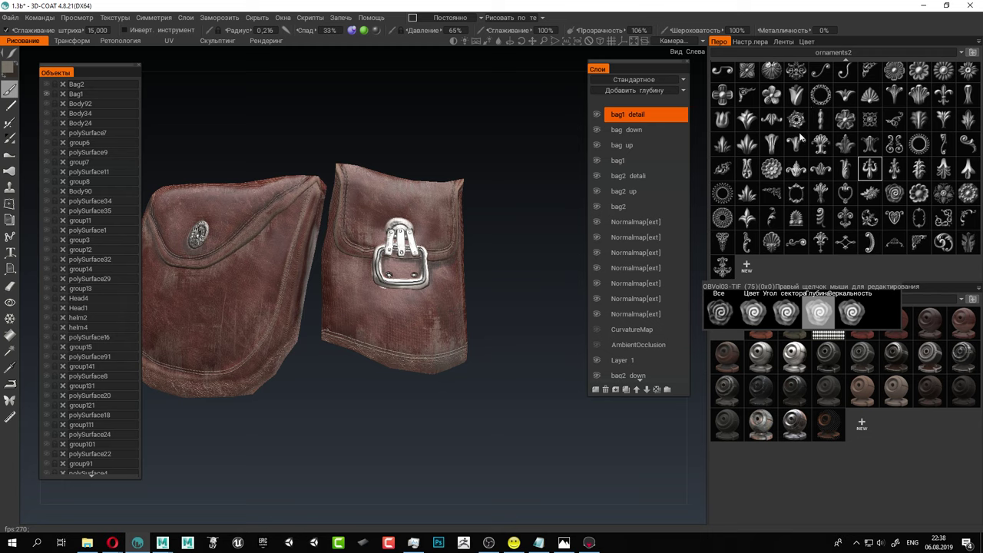
scroll(766, 115, "up", 3)
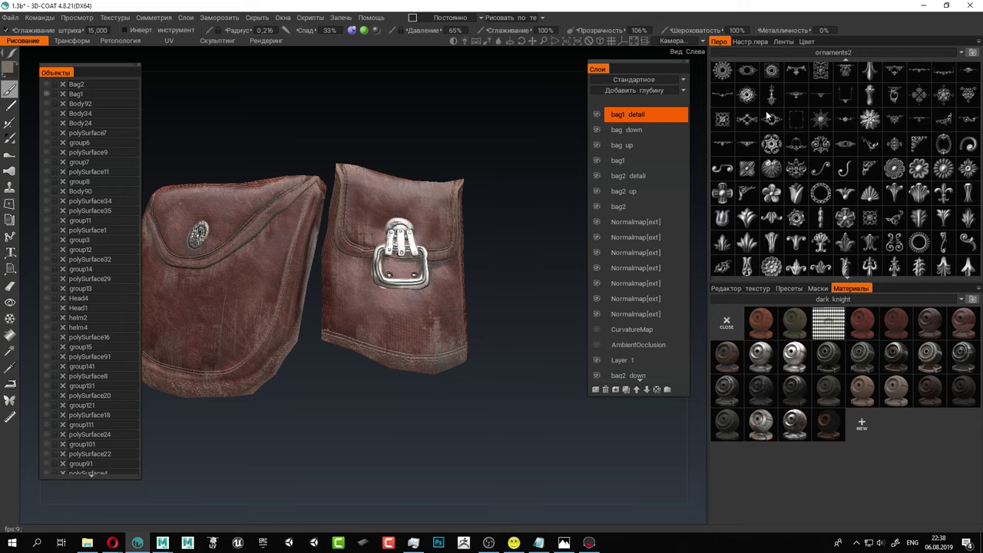
scroll(766, 111, "up", 2)
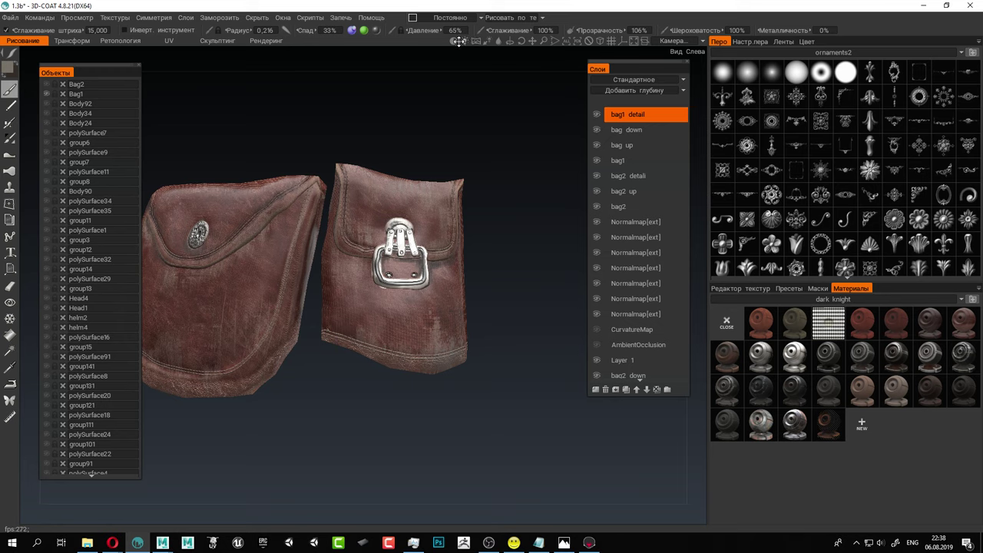
Set the brush pressure to 33%, roughness to 42% and metalness to 100%.
left_click_drag(411, 30, 399, 33)
left_click(784, 30)
left_click_drag(701, 31, 648, 34)
Enlarge the brush radius to 1.341 for stamping the ornament on the buckled bag's lower right corner.
middle_click_drag(531, 176, 511, 113, "alt")
right_click_drag(459, 185, 514, 222, "alt")
right_click_drag(240, 204, 299, 205)
middle_click_drag(417, 185, 337, 264, "alt")
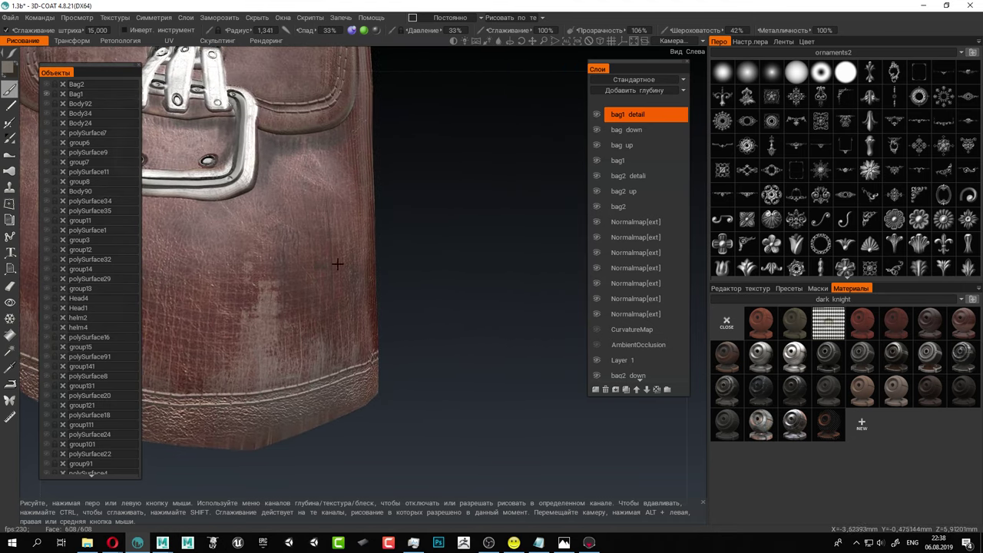
mouse_move(338, 263)
left_mouse_down()
mouse_move(318, 275)
mouse_move(337, 308)
mouse_move(340, 296)
mouse_move(334, 307)
mouse_move(344, 301)
left_mouse_up()
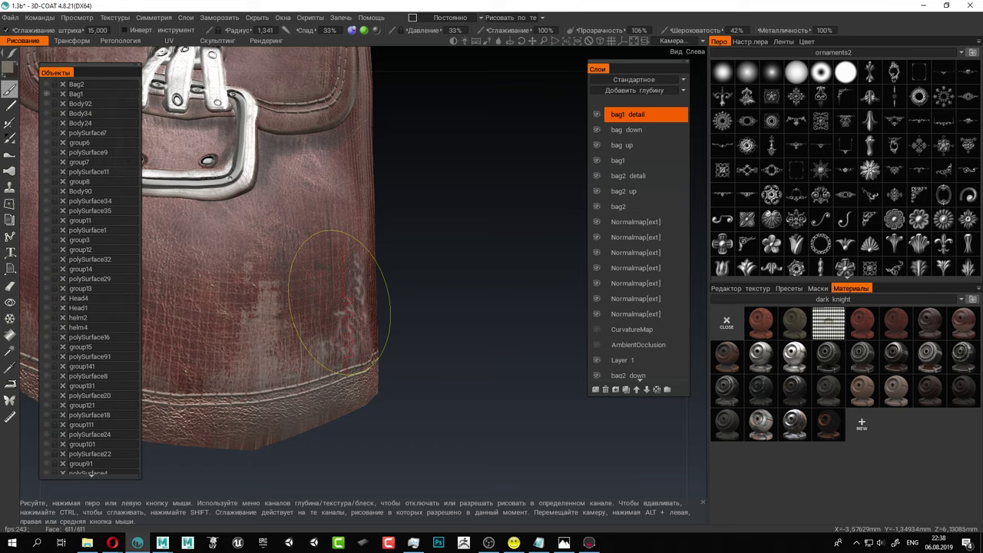
mouse_move(441, 299)
left_mouse_down()
mouse_move(420, 299)
mouse_move(467, 285)
left_mouse_up()
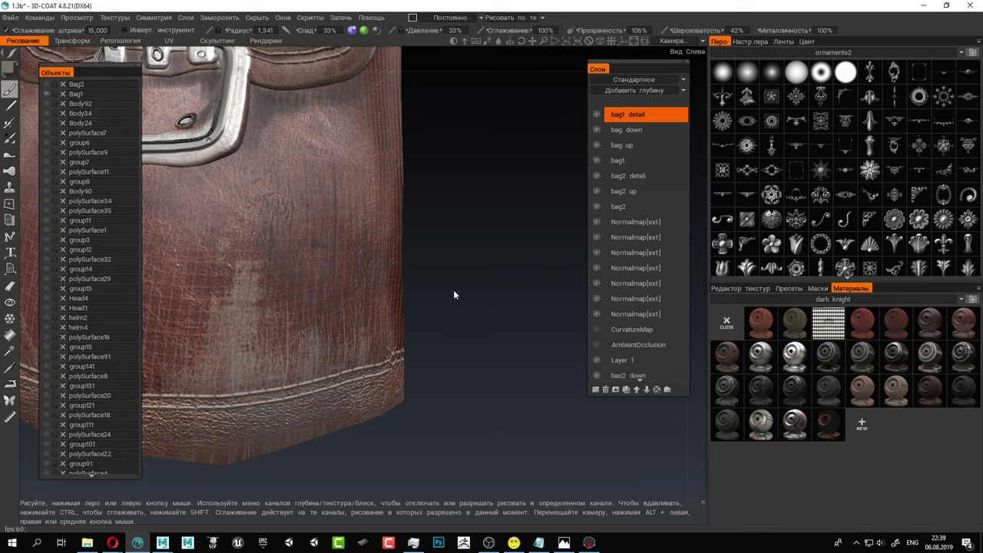
mouse_move(453, 291)
left_mouse_down()
mouse_move(384, 307)
mouse_move(355, 294)
left_mouse_up()
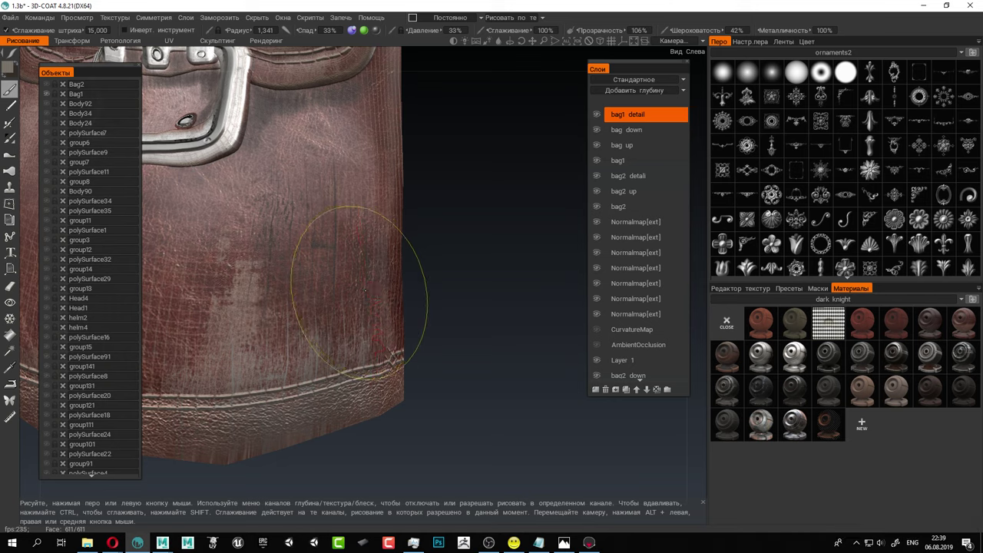
left_click(332, 249)
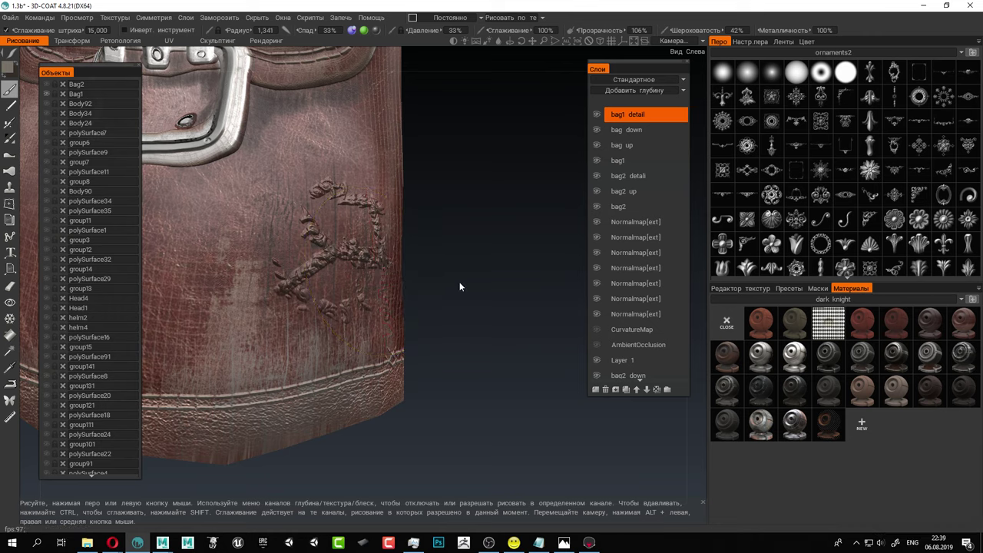
key("ctrl+z")
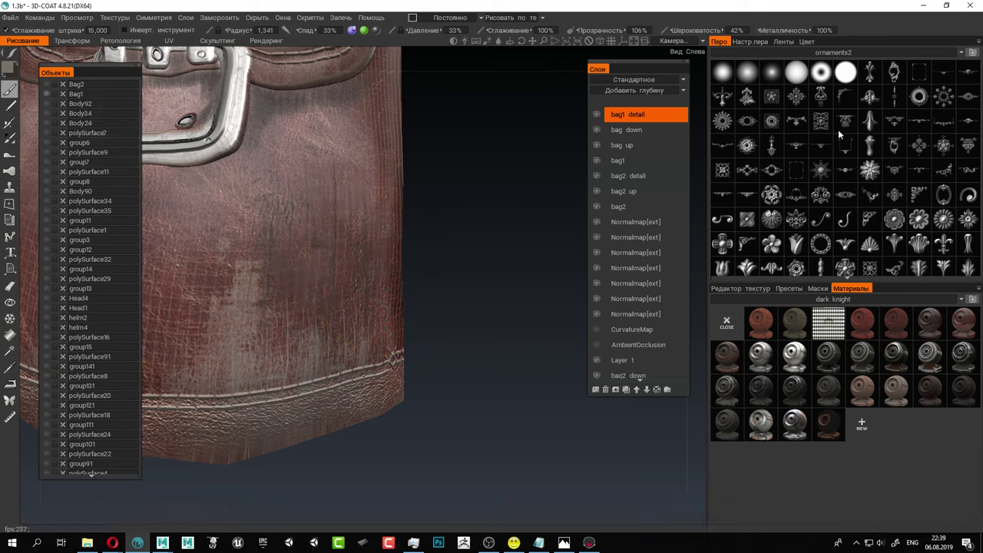
Turn off the stitch strip and stamp the scroll ornament in the lower right corner of the buckled bag's body.
left_click(783, 42)
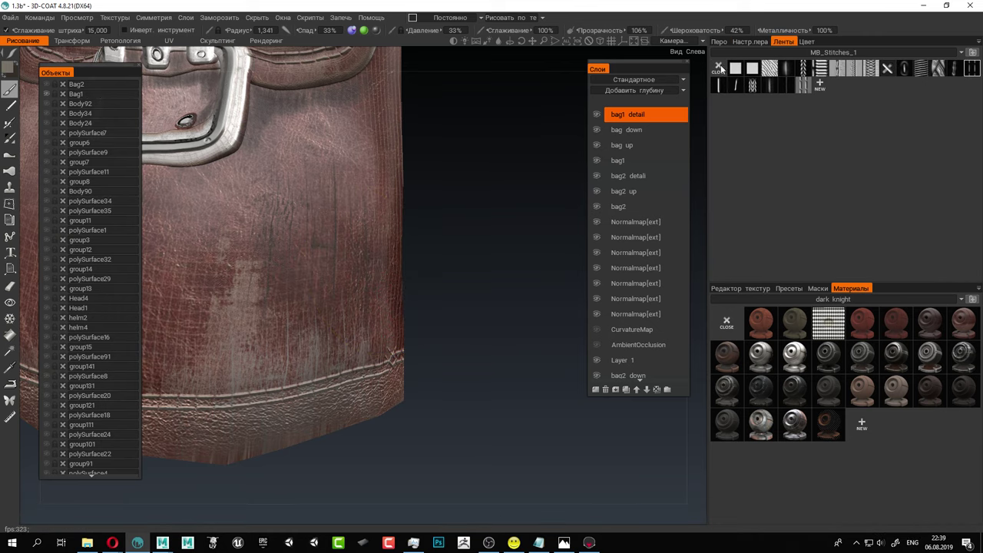
left_click(721, 42)
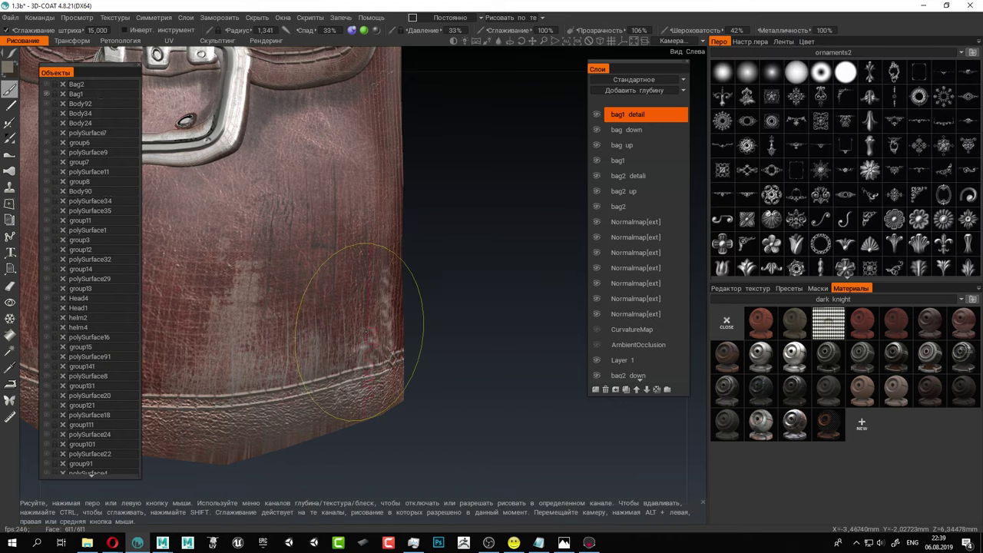
left_click(369, 296)
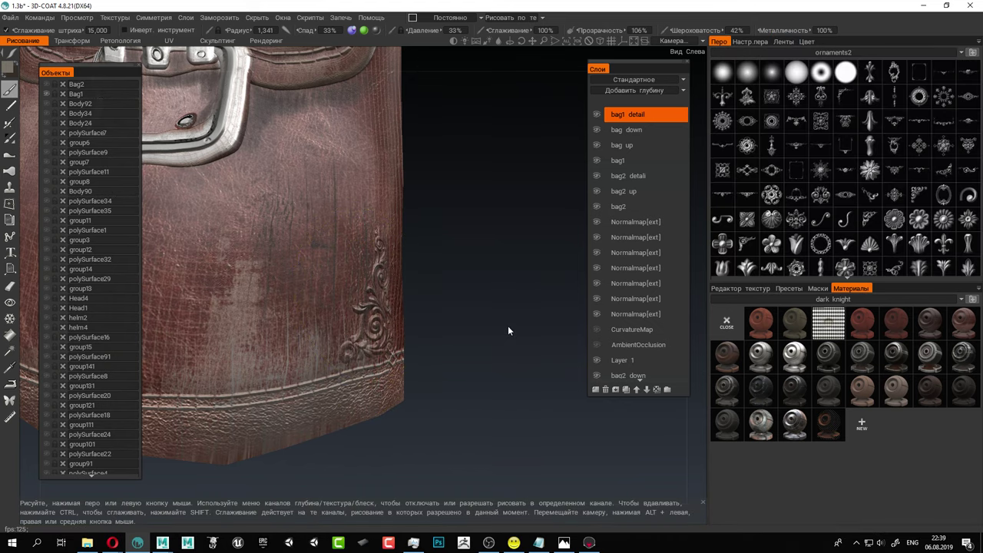
Rotate the scroll ornament to fit the opposite lower corner of the buckled bag and stamp it above the border stitching.
right_click_drag(508, 331, 478, 328)
left_click_drag(478, 328, 452, 331)
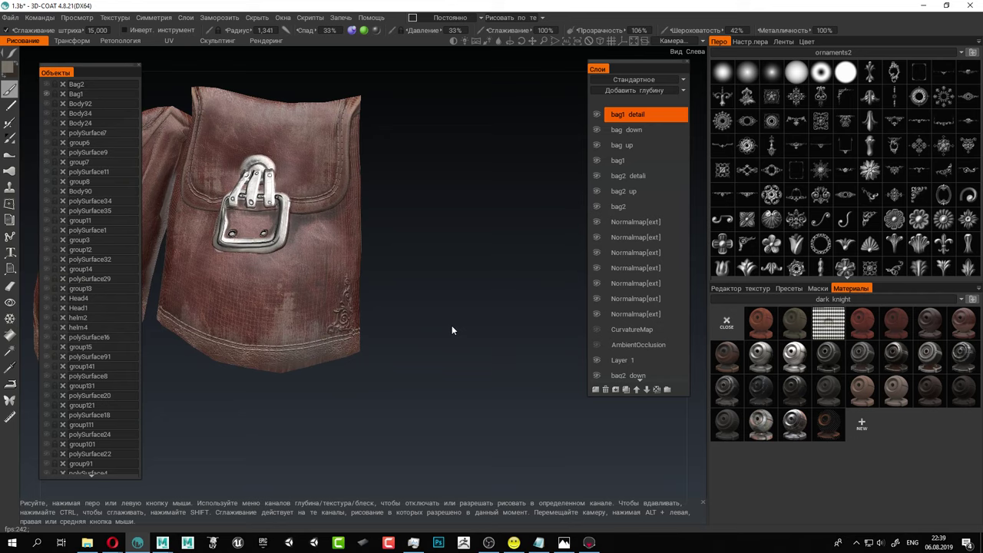
scroll(451, 330, "up", 5)
scroll(432, 333, "down", 3)
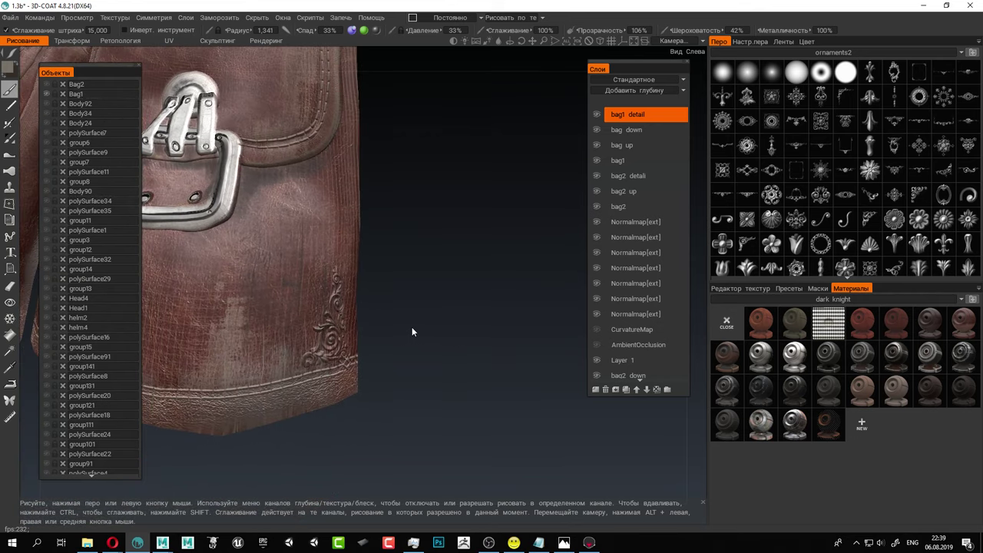
scroll(412, 332, "down", 3)
left_click_drag(412, 332, 470, 334)
left_click_drag(334, 323, 325, 325, "alt")
scroll(327, 332, "up", 4)
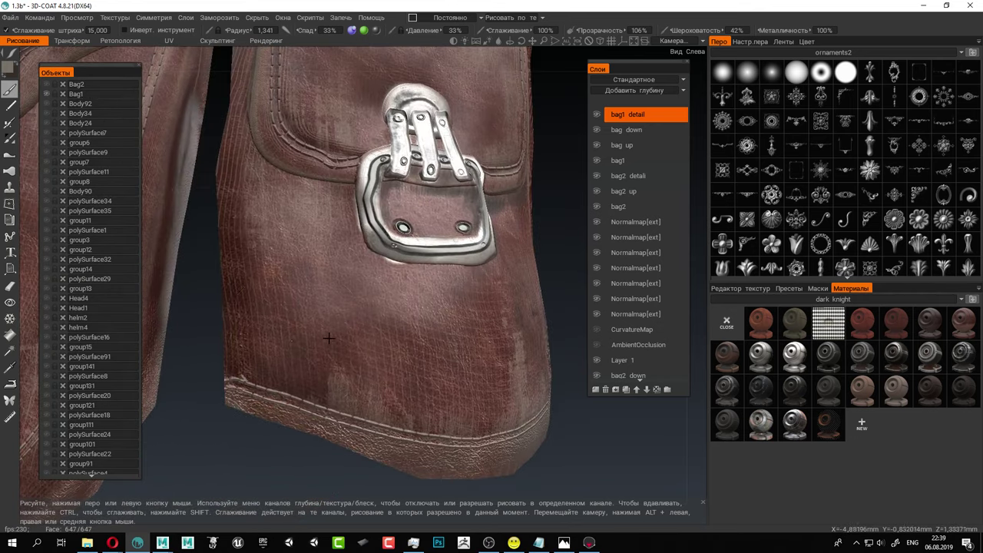
left_click(262, 325)
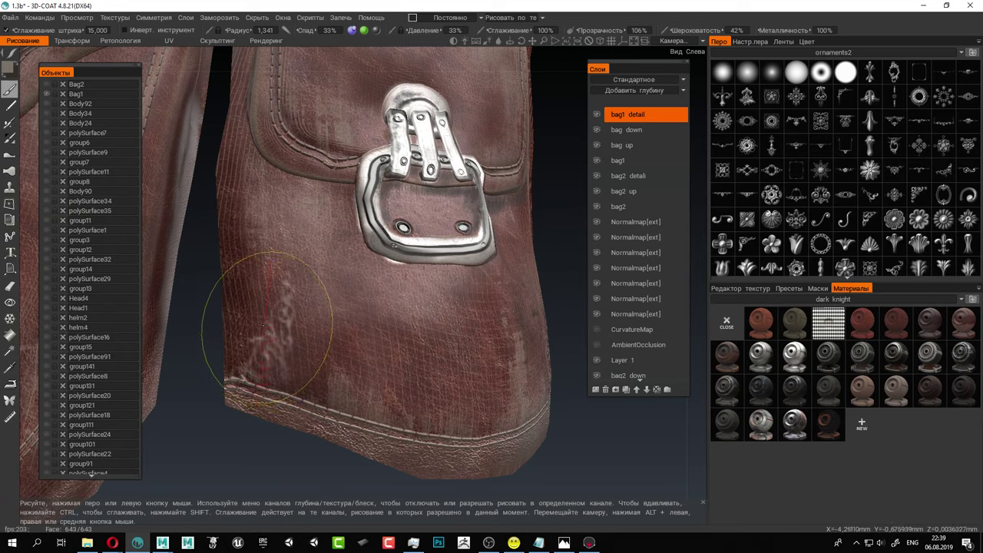
key("0")
key("0")
key("0")
key("0")
key("0")
key("0")
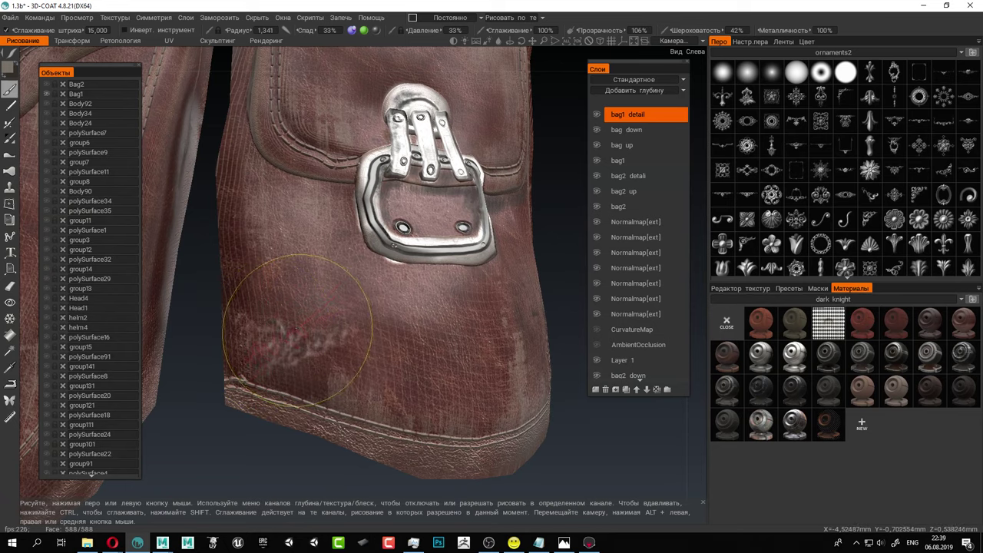
left_click_drag(297, 329, 301, 358)
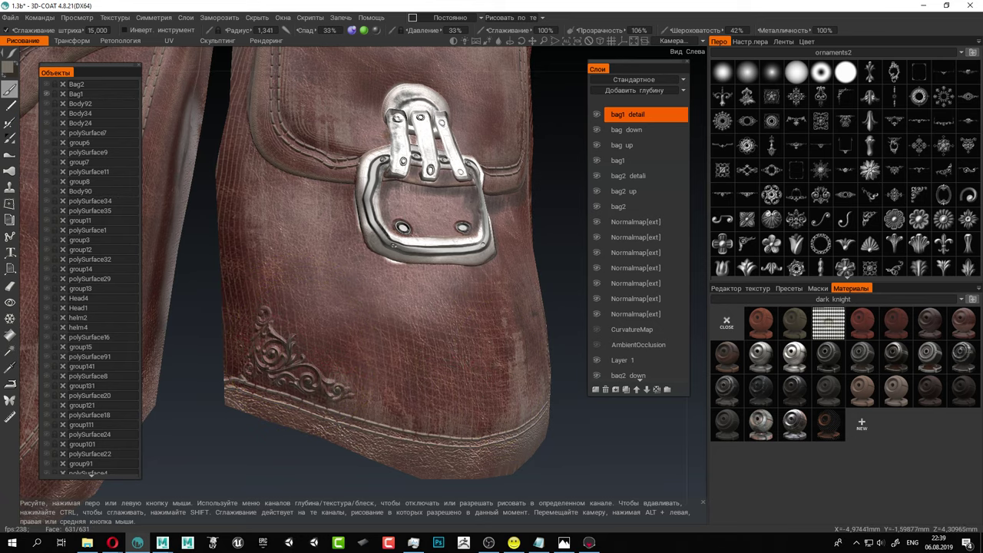
Choose the OBVol03-TIF (41) rosette ornament and reduce the brush radius to 0.786 to fit the buckle's round plate.
left_click_drag(523, 345, 479, 367, "alt")
right_click_drag(479, 367, 440, 291, "alt")
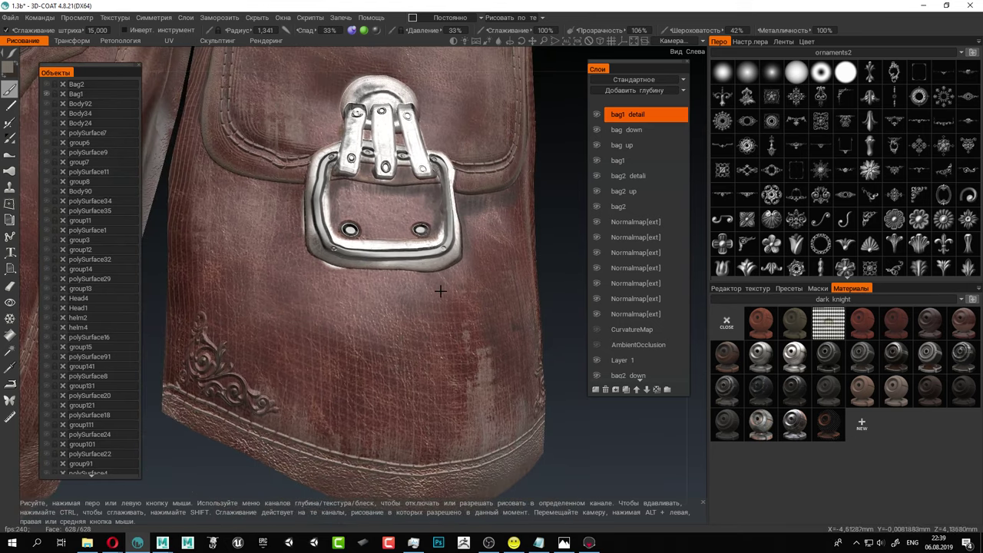
middle_click_drag(440, 291, 445, 347, "alt")
right_click_drag(448, 363, 451, 356, "alt")
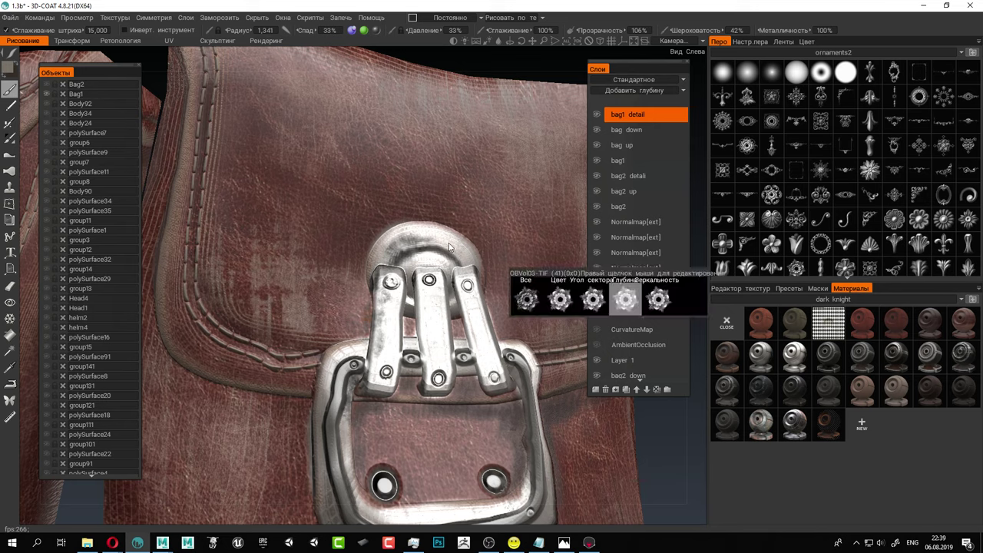
left_click(797, 267)
right_click_drag(447, 246, 425, 255)
left_click(428, 262)
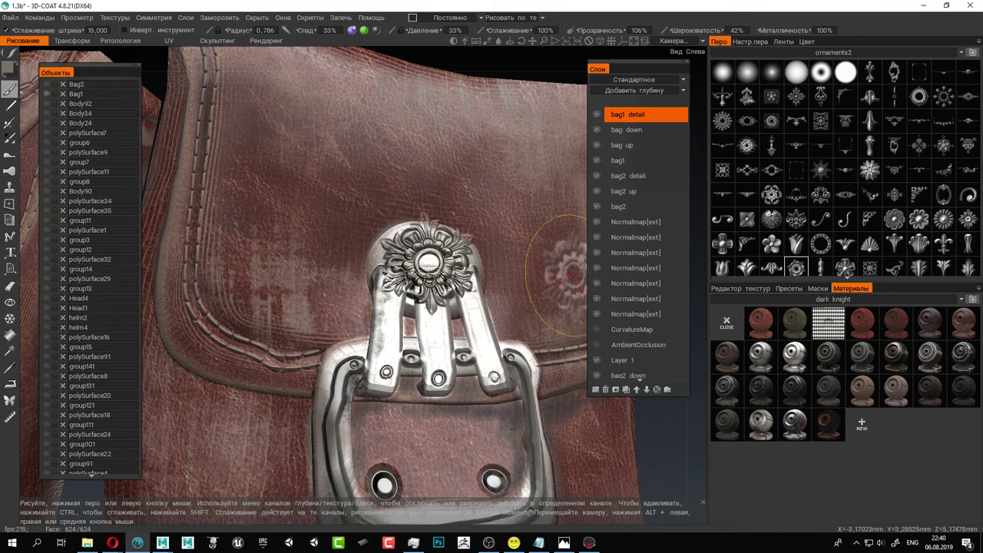
left_click_drag(584, 275, 533, 274, "alt")
key("ctrl+z")
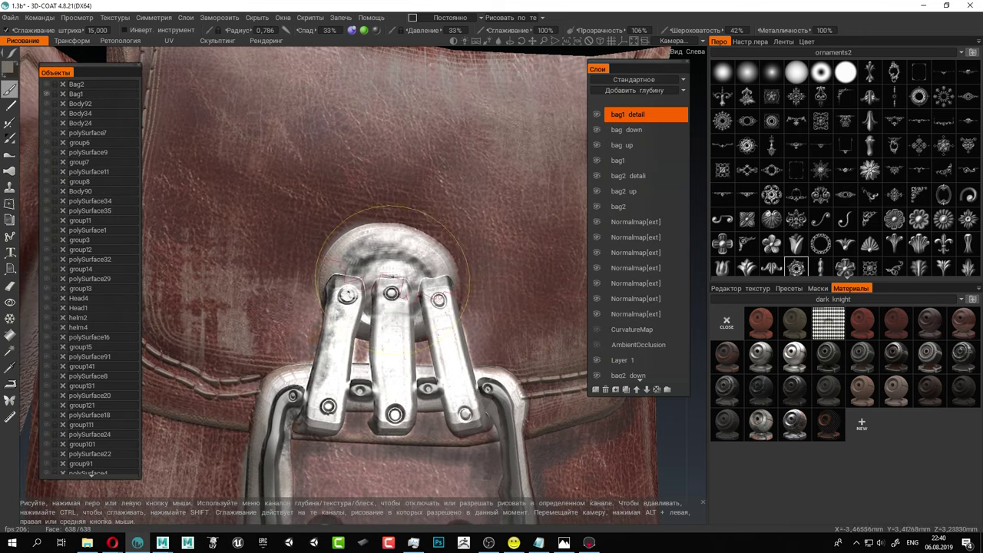
Stamp the rosette on the round plate at the top of the buckle, facing it straight on.
left_click(388, 282)
scroll(470, 274, "down", 5)
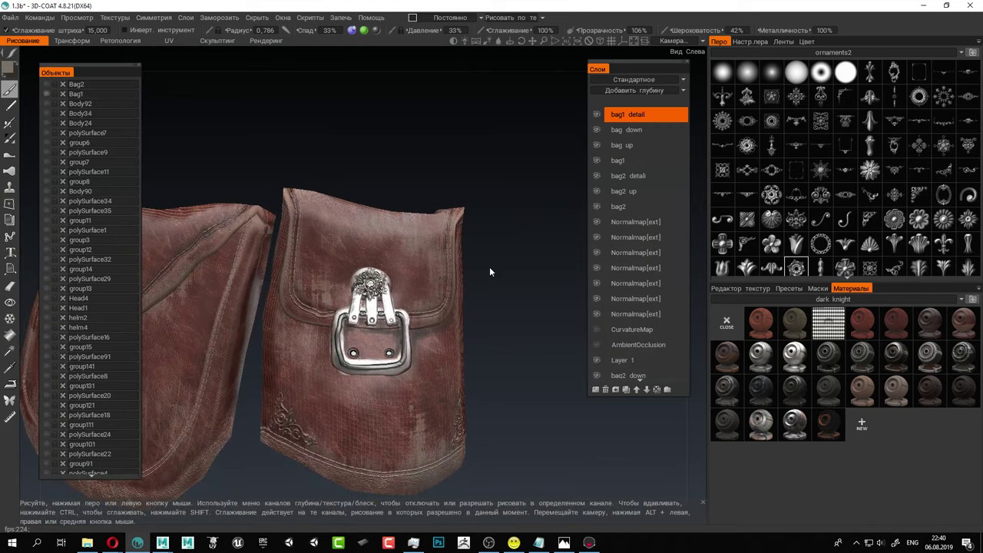
mouse_move(489, 266)
left_mouse_down("alt")
mouse_move(466, 263)
mouse_move(503, 261)
left_mouse_up("alt")
middle_click_drag(503, 261, 533, 197, "alt")
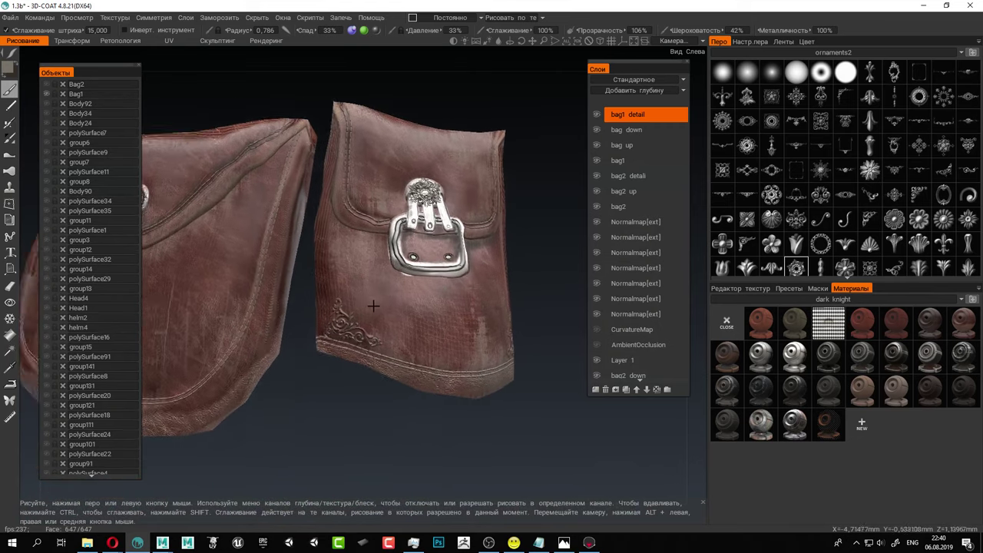
Choose a silver metal material from the dark knight set and a grungy brush from the default set for the lower left ornament.
scroll(373, 305, "up", 5)
left_click_drag(408, 316, 418, 272, "alt")
middle_click_drag(417, 272, 437, 207, "alt")
scroll(430, 223, "up", 4)
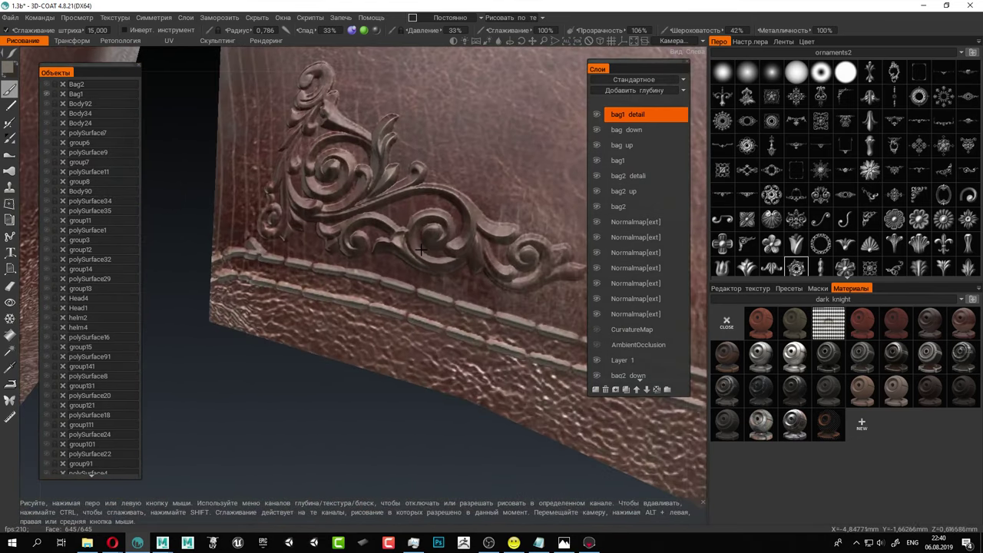
left_click_drag(430, 230, 408, 268, "alt")
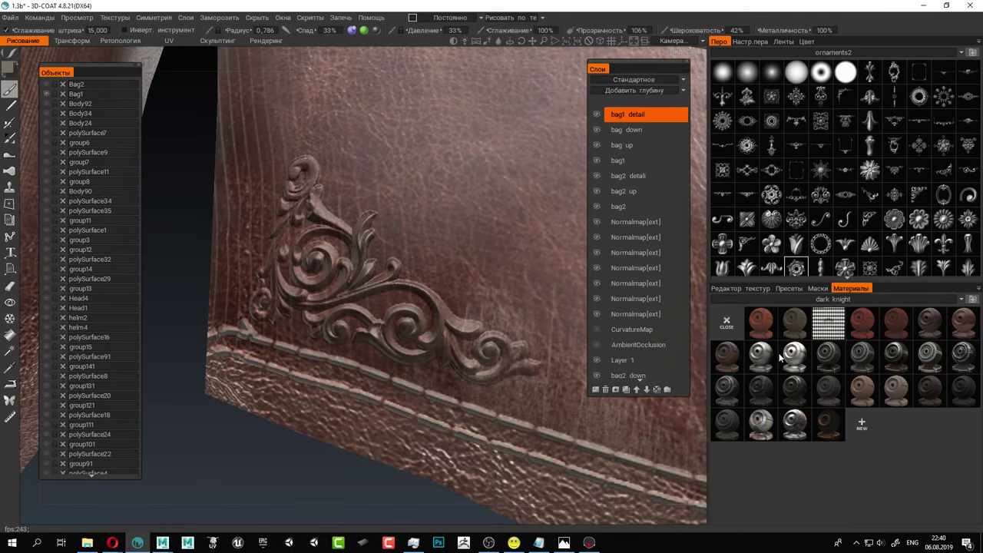
left_click(764, 353)
left_click(774, 53)
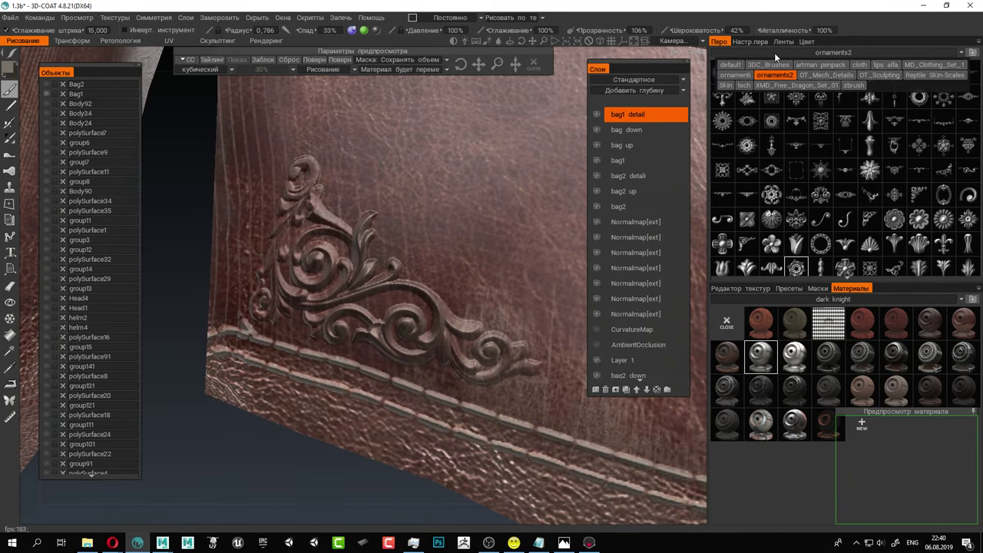
left_click(735, 68)
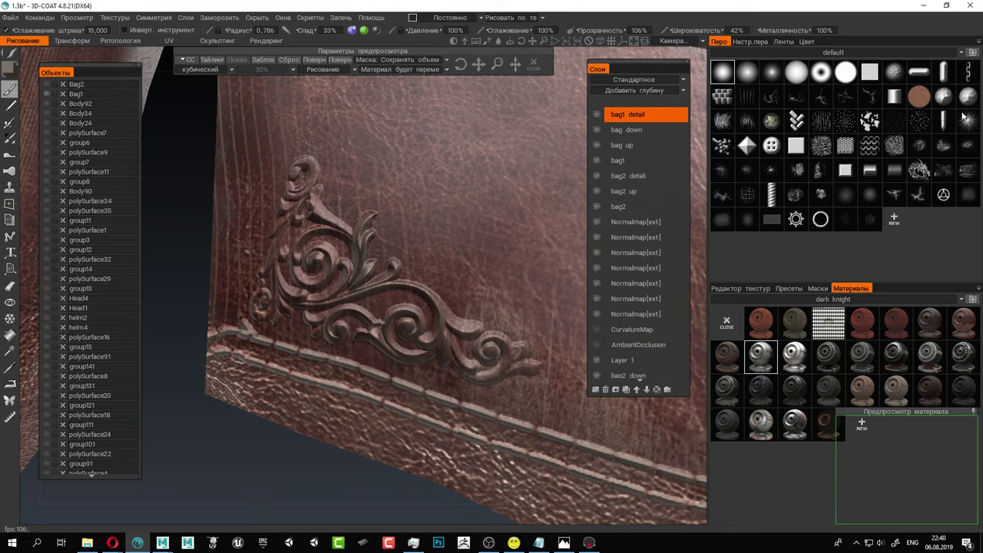
left_click(968, 173)
scroll(529, 375, "down", 3)
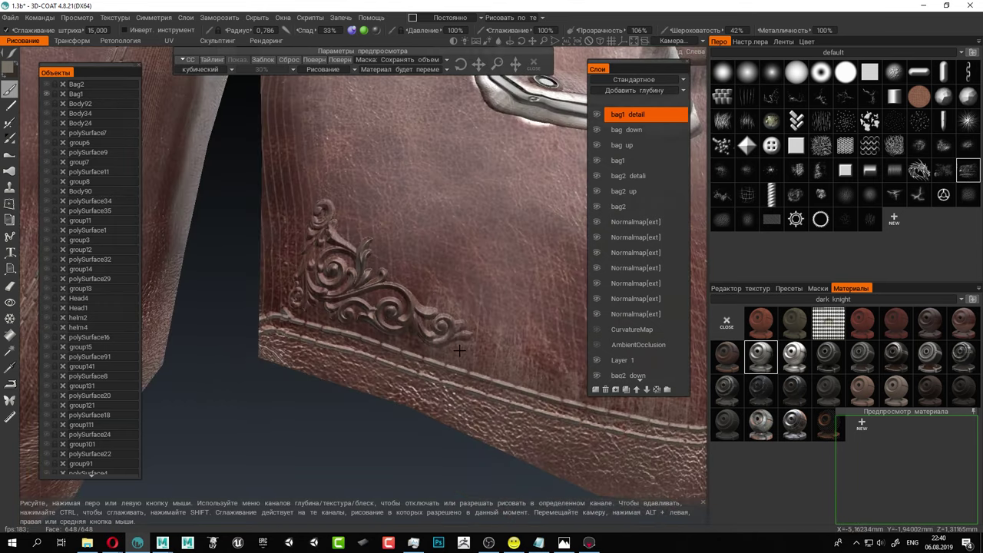
scroll(530, 374, "up", 4)
Reduce the brush radius to 0.109 and turn off painting in the depth channel, undoing the trial stroke on the ornament's tip.
mouse_move(530, 374)
right_mouse_down()
mouse_move(399, 382)
mouse_move(498, 382)
right_mouse_up()
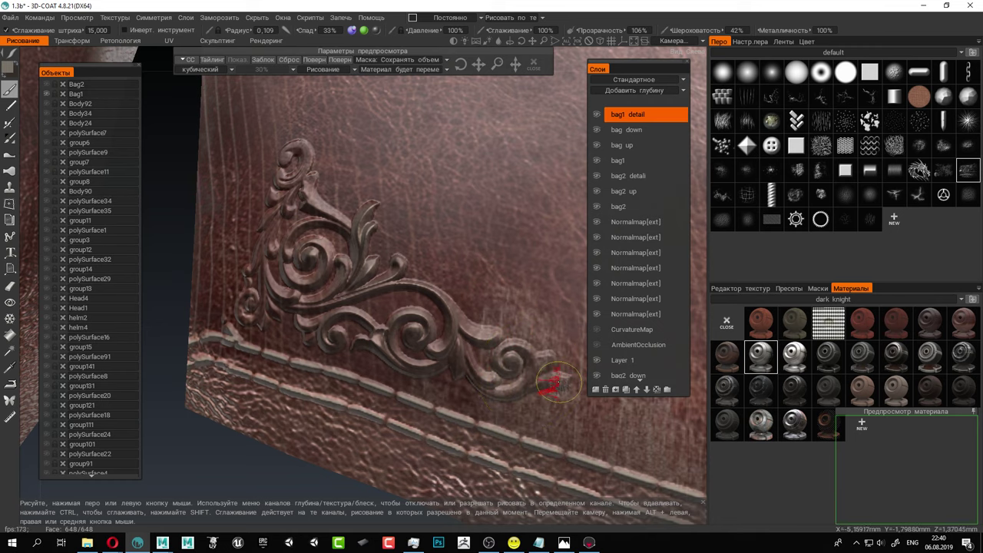
left_click_drag(542, 378, 527, 379)
key("ctrl+z")
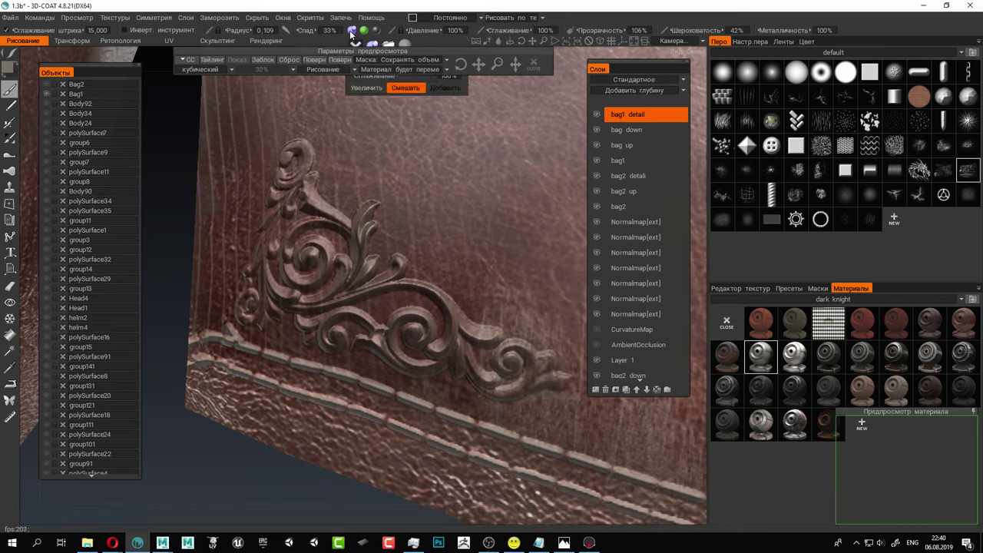
left_click(353, 31)
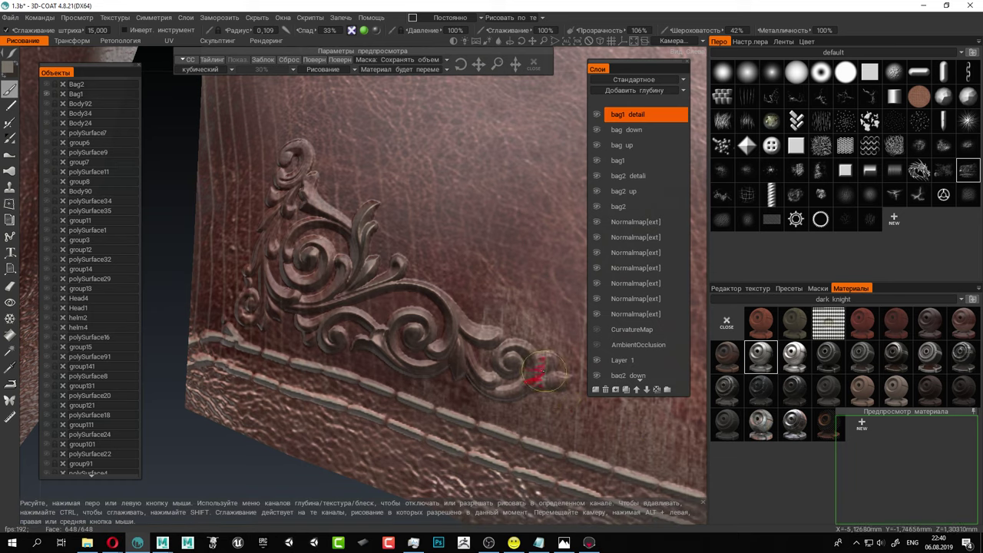
Reduce the brush radius to 0.078 and paint silver metal over the lower left ornament's tail, lower scrolls and upright leaf.
mouse_move(544, 371)
left_mouse_down()
mouse_move(564, 366)
mouse_move(558, 373)
left_mouse_up()
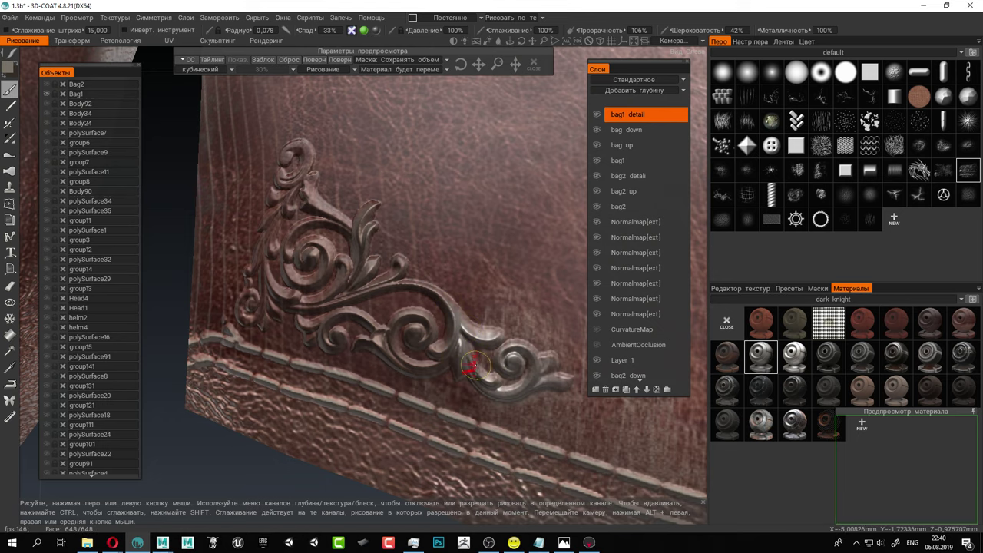
left_click_drag(456, 365, 435, 370, "alt")
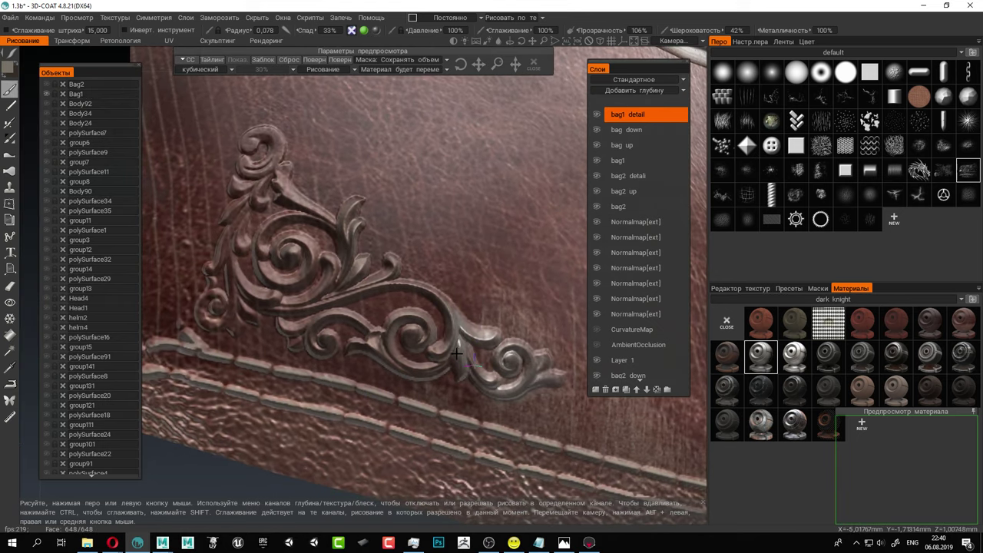
right_click_drag(435, 370, 469, 366, "alt")
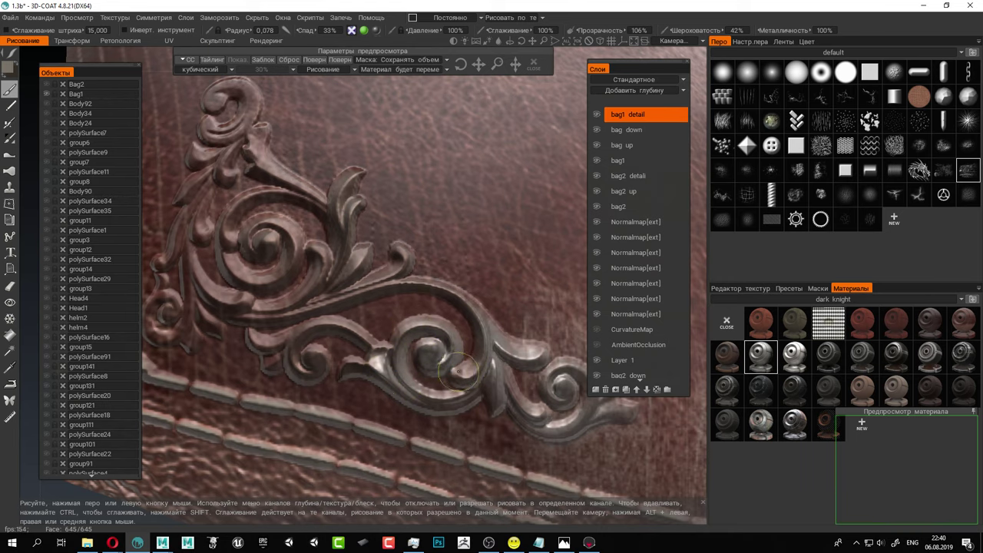
left_click_drag(464, 375, 513, 363, "alt")
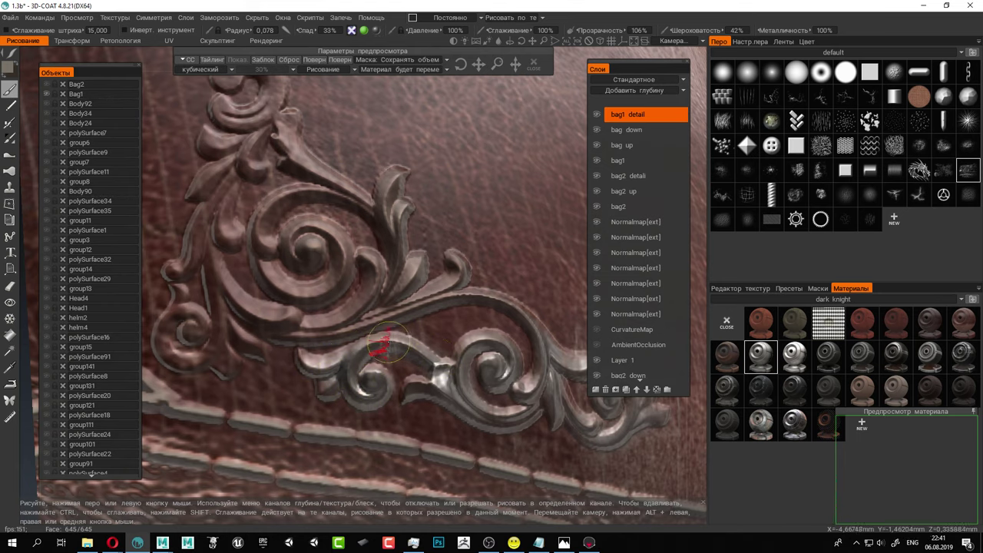
mouse_move(389, 343)
left_mouse_down("alt")
mouse_move(454, 338)
mouse_move(510, 317)
left_mouse_up("alt")
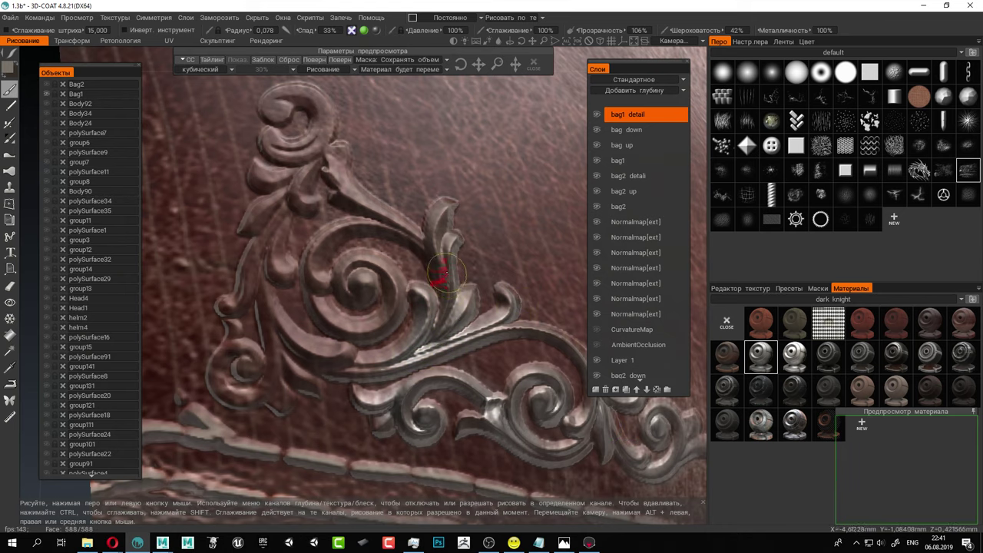
mouse_move(540, 353)
left_mouse_down("alt")
mouse_move(498, 326)
mouse_move(504, 348)
left_mouse_up("alt")
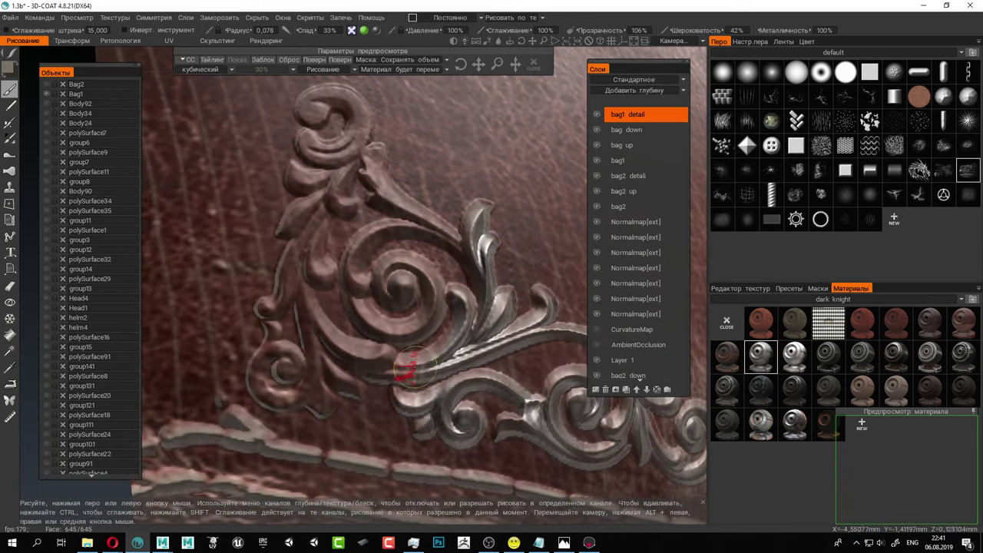
Paint silver metal over the lower left ornament's central spiral, outer leaves and upper curl.
mouse_move(367, 366)
left_mouse_down()
mouse_move(305, 298)
mouse_move(262, 321)
mouse_move(310, 391)
left_mouse_up()
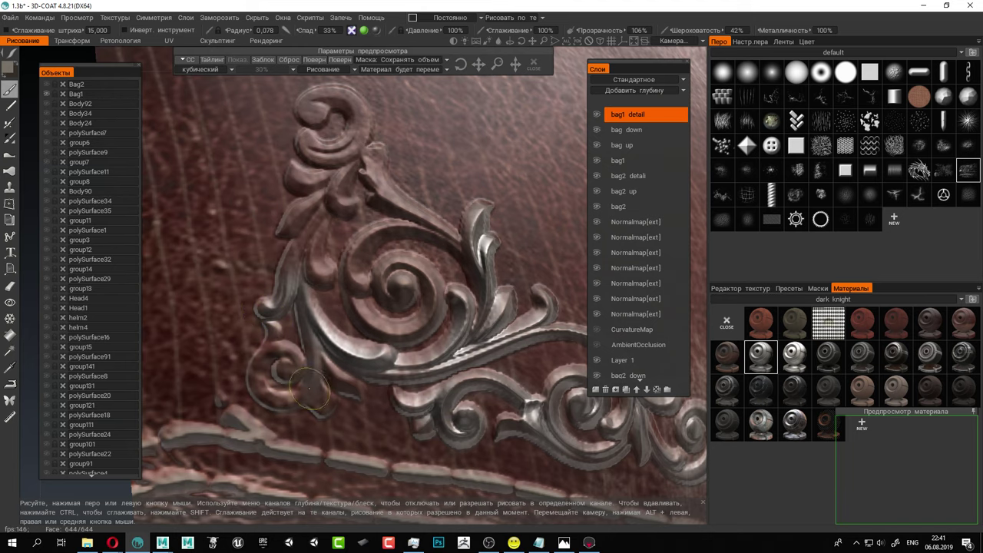
mouse_move(319, 358)
left_mouse_down()
mouse_move(330, 373)
mouse_move(303, 396)
mouse_move(265, 361)
mouse_move(267, 382)
left_mouse_up()
middle_click_drag(366, 273, 330, 354, "alt")
mouse_move(368, 367)
left_mouse_down()
mouse_move(382, 358)
mouse_move(361, 373)
mouse_move(373, 354)
mouse_move(407, 407)
mouse_move(341, 418)
mouse_move(318, 336)
mouse_move(315, 346)
mouse_move(412, 325)
mouse_move(325, 268)
mouse_move(433, 331)
left_mouse_up()
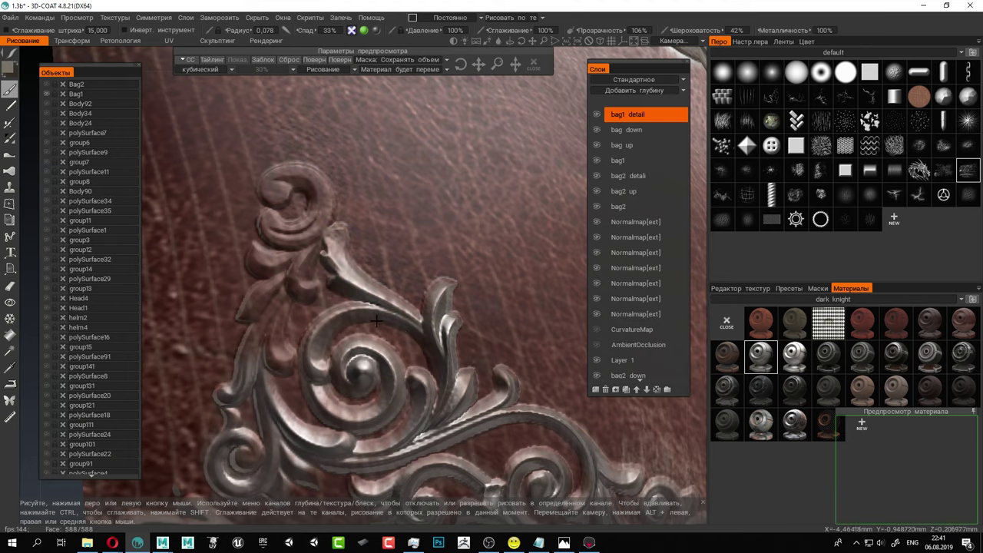
middle_click_drag(377, 321, 415, 355, "alt")
mouse_move(316, 398)
left_mouse_down()
mouse_move(324, 319)
mouse_move(315, 385)
mouse_move(290, 341)
mouse_move(350, 269)
mouse_move(295, 296)
mouse_move(354, 288)
mouse_move(370, 267)
mouse_move(315, 265)
mouse_move(343, 261)
mouse_move(334, 196)
mouse_move(304, 230)
mouse_move(311, 221)
mouse_move(359, 227)
mouse_move(359, 283)
left_mouse_up()
right_click_drag(444, 290, 384, 269, "alt")
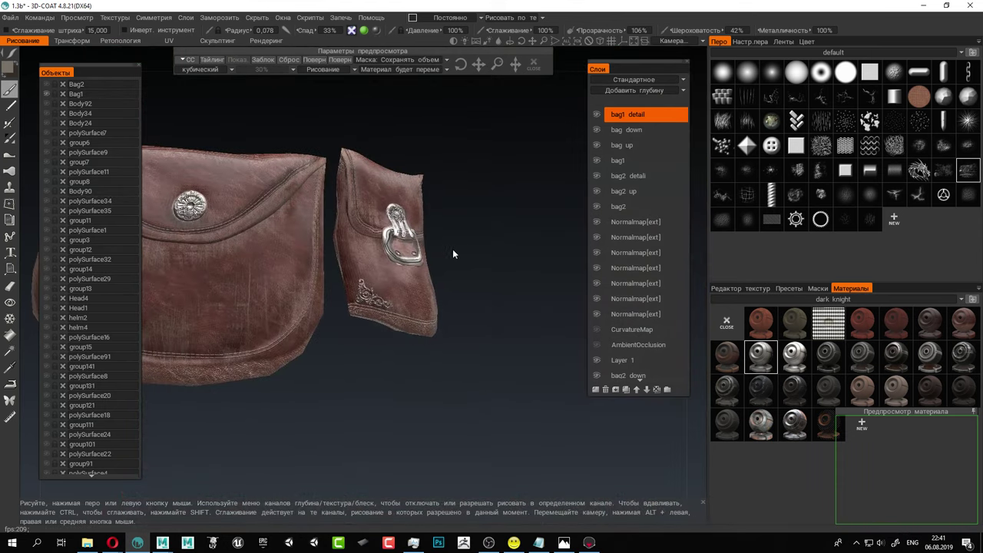
Paint the lower scrolls, leaves and central spiral of the small bag's lower right corner ornament with silver metal.
left_click_drag(454, 250, 370, 265, "alt")
middle_click_drag(461, 247, 334, 258, "alt")
right_click_drag(333, 258, 395, 292, "alt")
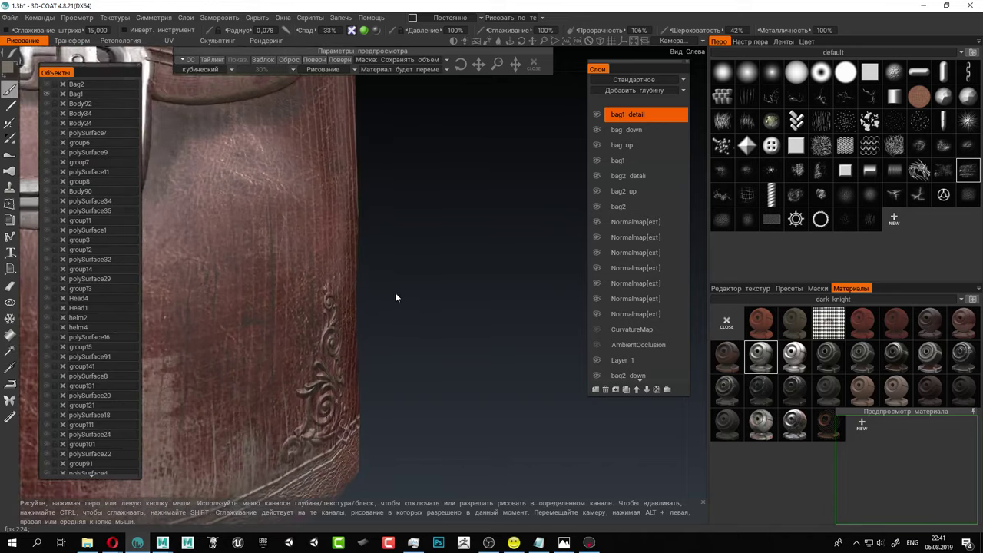
middle_click_drag(395, 292, 484, 205, "alt")
right_click_drag(485, 206, 515, 254, "alt")
middle_click_drag(434, 277, 457, 183, "alt")
scroll(456, 182, "up", 1)
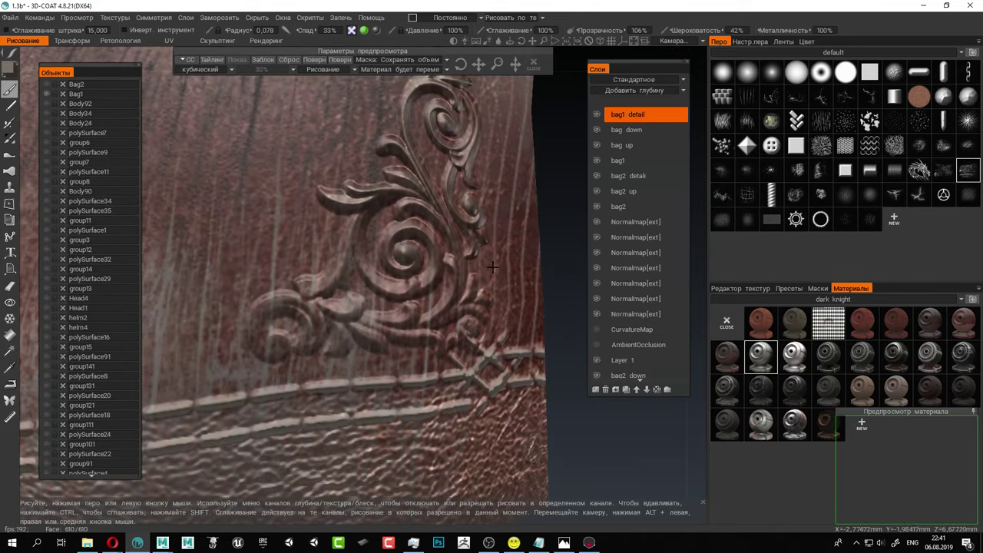
scroll(421, 292, "up", 2)
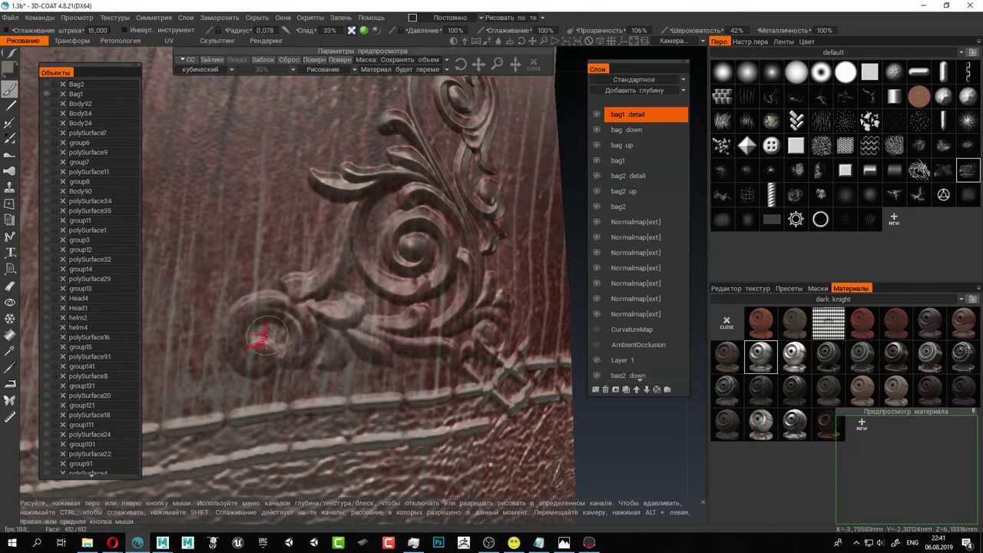
mouse_move(262, 363)
left_mouse_down()
mouse_move(263, 294)
mouse_move(263, 307)
mouse_move(304, 323)
mouse_move(294, 362)
left_mouse_up()
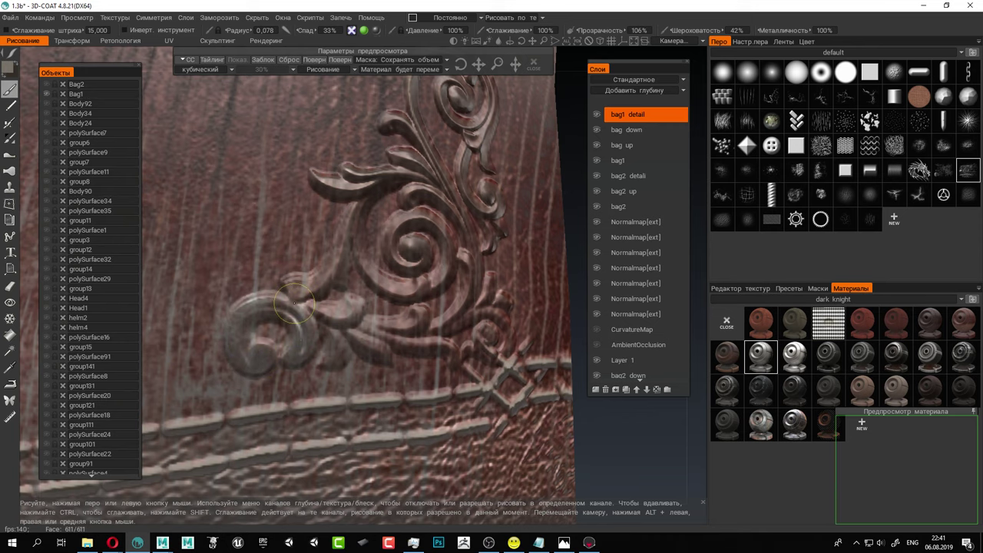
mouse_move(294, 304)
left_mouse_down()
mouse_move(335, 249)
mouse_move(345, 193)
mouse_move(334, 352)
mouse_move(382, 341)
mouse_move(434, 347)
mouse_move(398, 331)
left_mouse_up()
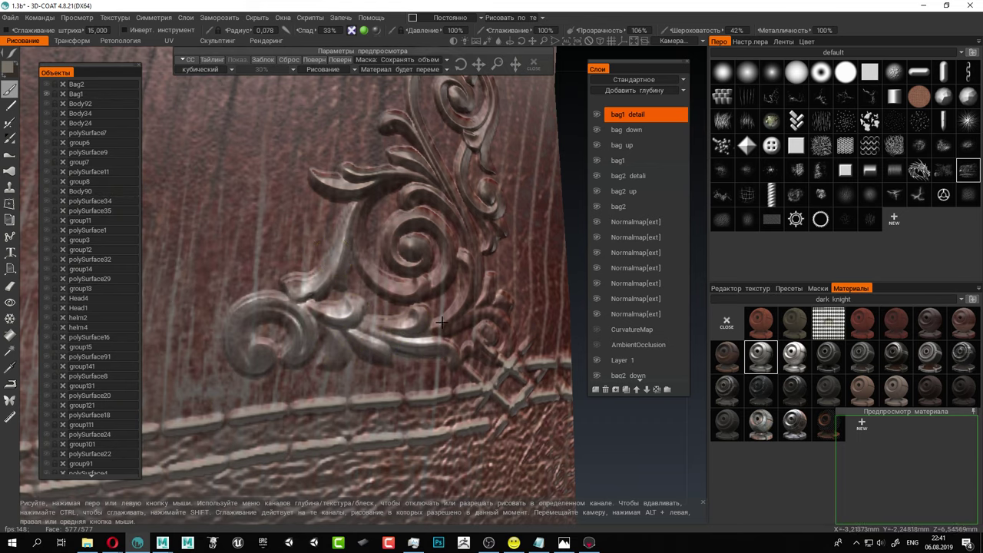
mouse_move(401, 330)
right_mouse_down("alt")
mouse_move(461, 332)
mouse_move(422, 333)
right_mouse_up("alt")
left_click_drag(379, 346, 386, 338)
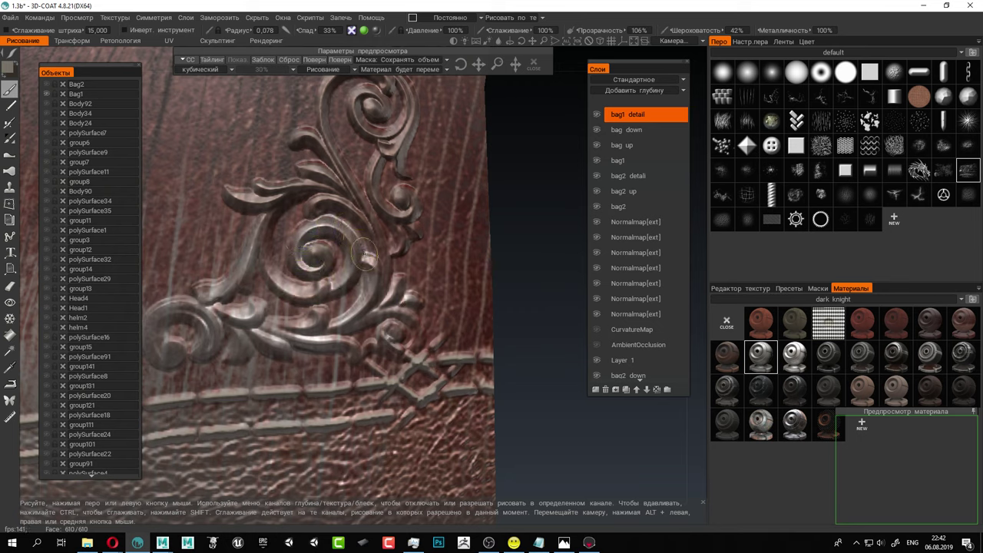
Paint silver metal over the upper scrolls and tip of the lower right corner ornament.
middle_click_drag(358, 225, 402, 381, "alt")
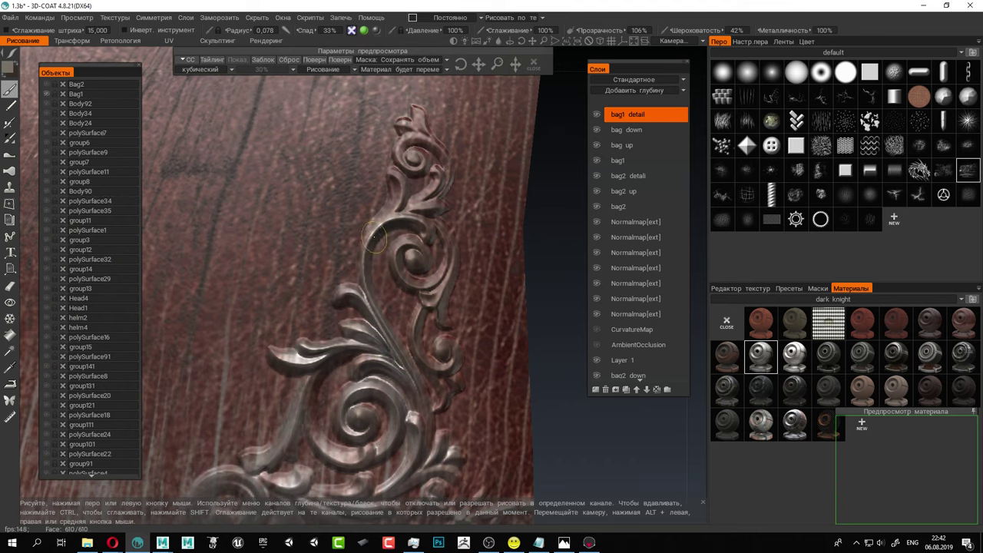
mouse_move(374, 239)
left_mouse_down()
mouse_move(401, 222)
mouse_move(391, 207)
mouse_move(376, 263)
left_mouse_up()
mouse_move(375, 265)
left_mouse_down()
mouse_move(352, 287)
mouse_move(383, 323)
mouse_move(369, 393)
mouse_move(396, 422)
mouse_move(411, 386)
mouse_move(395, 391)
left_mouse_up()
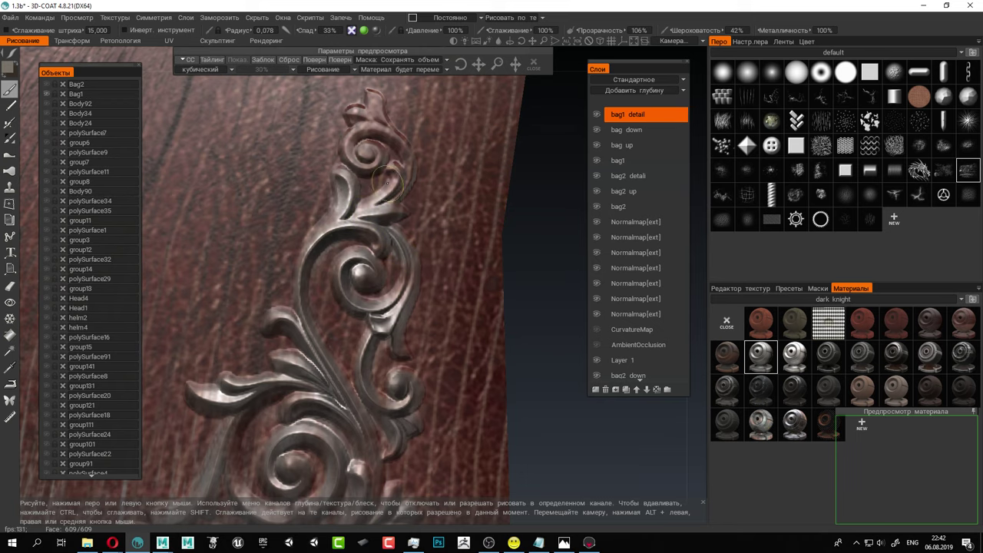
middle_click_drag(402, 162, 402, 293, "alt")
mouse_move(404, 223)
left_mouse_down()
mouse_move(397, 280)
mouse_move(371, 256)
mouse_move(375, 221)
mouse_move(350, 279)
mouse_move(360, 286)
left_mouse_up()
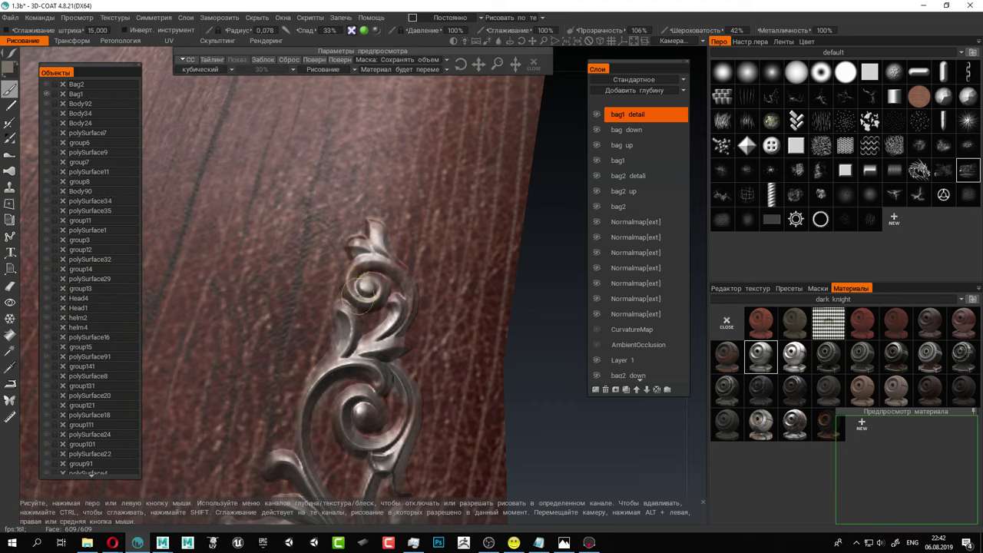
Choose the dark rusty material from the dark knight set and paint rust onto the buckle's rosette and prongs, reducing the brush radius to 0.103.
scroll(430, 292, "down", 5)
left_click_drag(452, 304, 480, 252)
scroll(480, 252, "up", 10)
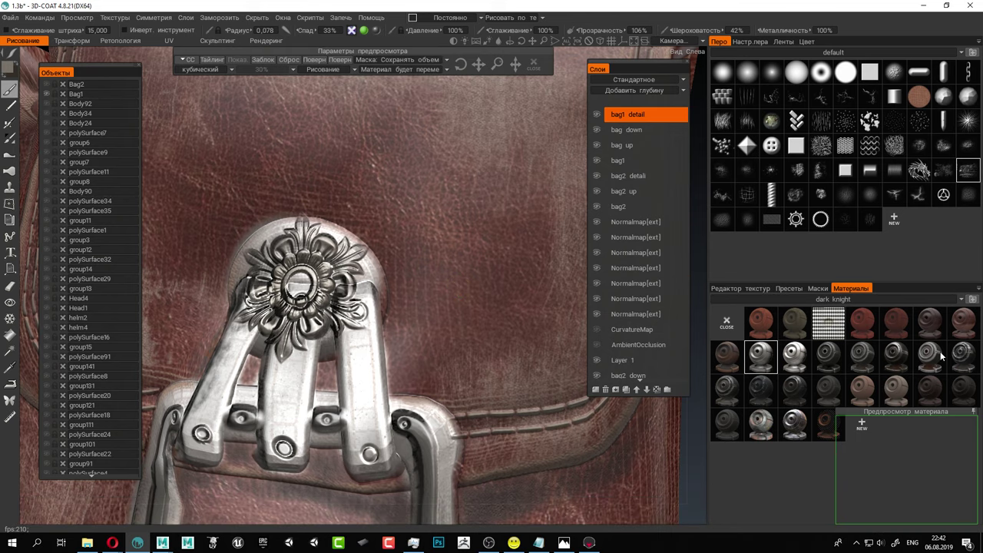
left_click(828, 427)
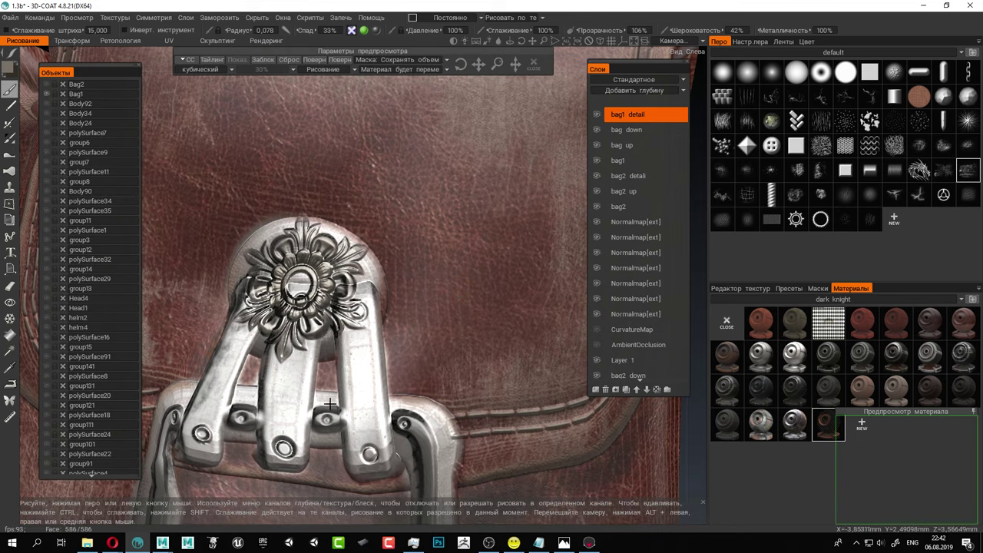
scroll(341, 397, "up", 3)
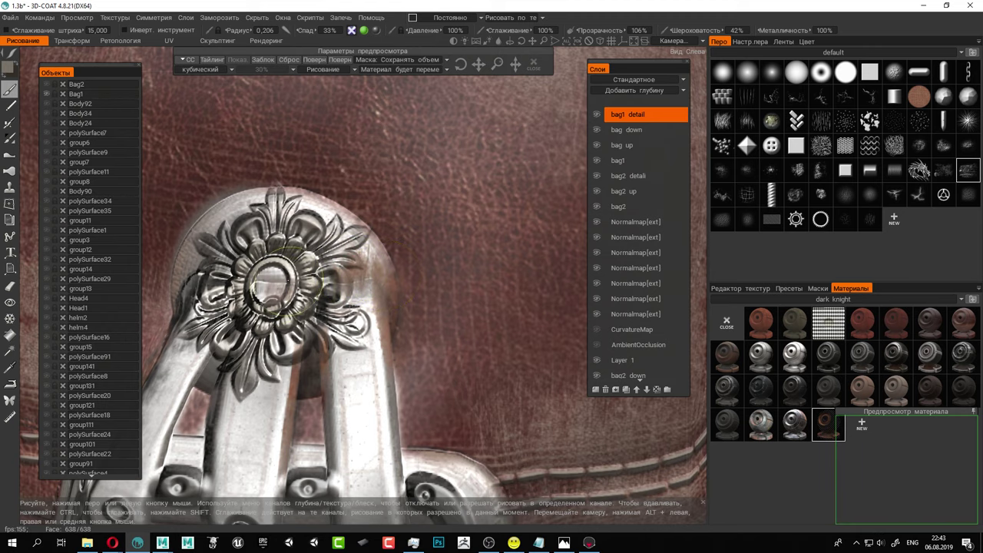
right_click_drag(284, 292, 269, 293)
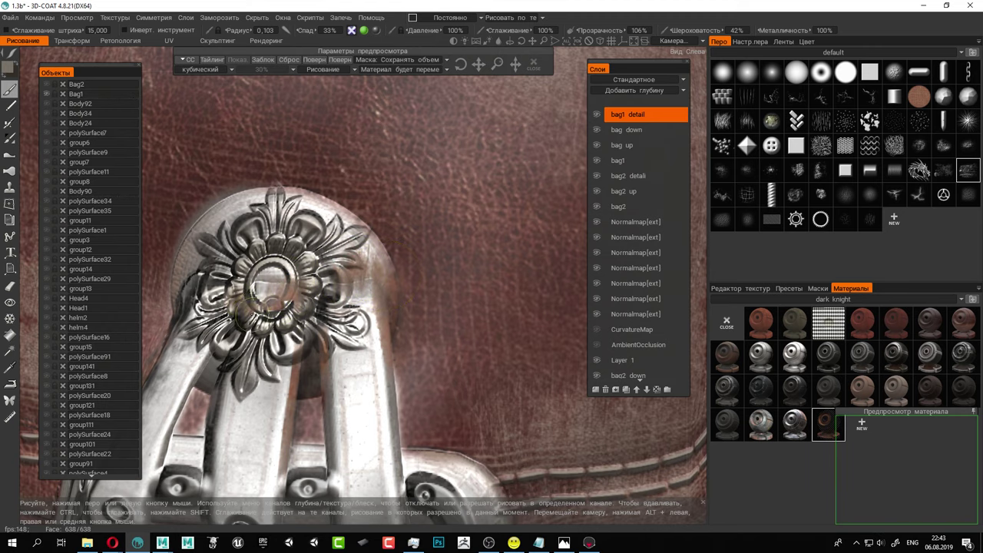
middle_click_drag(259, 333, 282, 278, "alt")
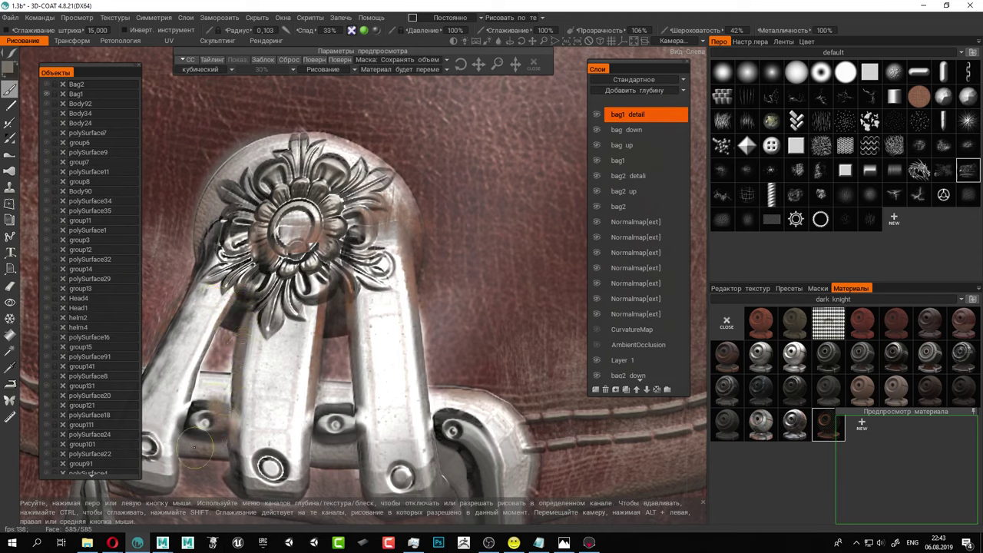
Add rust to the two rivets inside the buckle frame on the small bag.
right_click_drag(401, 469, 372, 415, "alt")
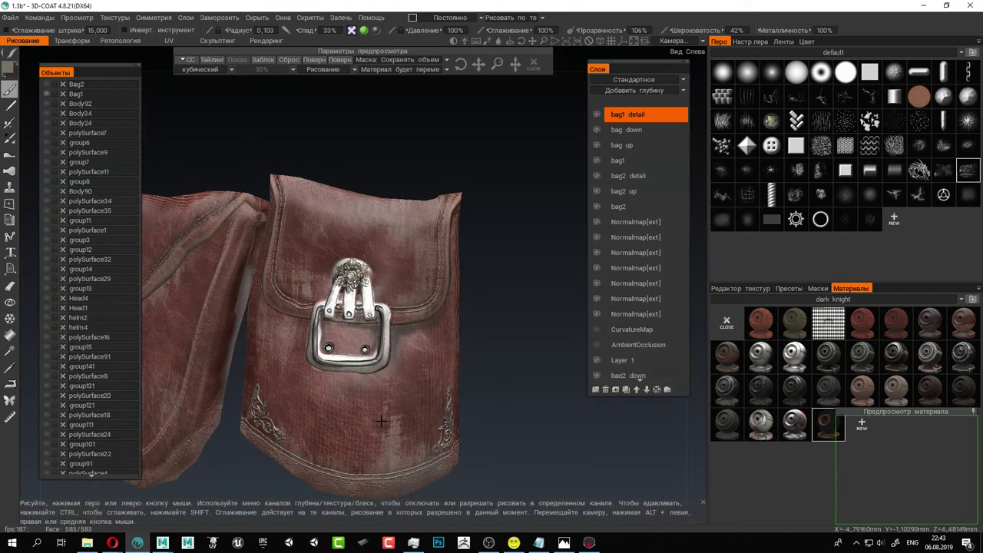
left_click_drag(372, 414, 407, 372, "alt")
right_click_drag(408, 372, 391, 364, "alt")
left_click_drag(392, 365, 366, 397, "alt")
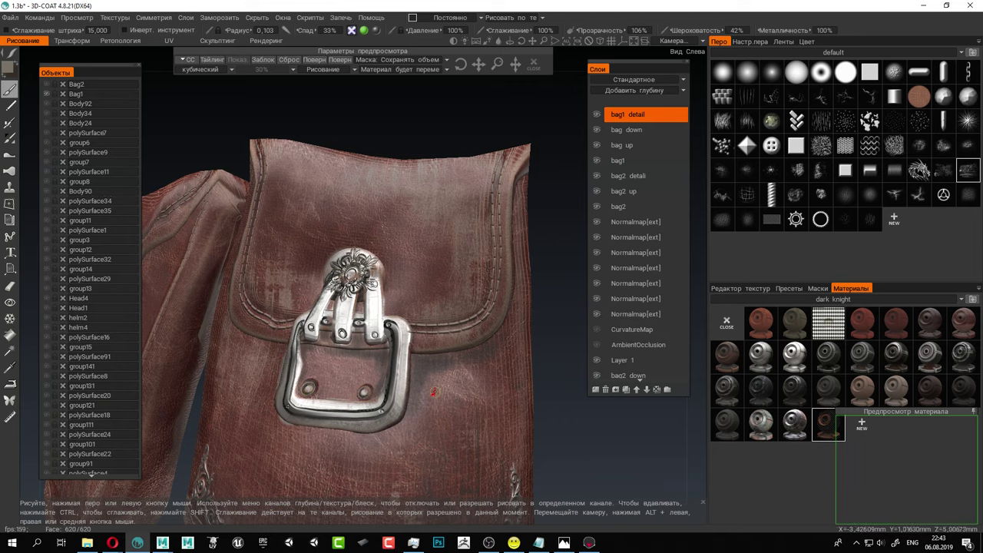
middle_click_drag(370, 398, 386, 346, "alt")
Paint rust around the rim of the round flower button on the large bag's flap, using a brush radius of 0.152.
left_click_drag(342, 351, 378, 357, "alt")
mouse_move(470, 360)
left_mouse_down("alt")
mouse_move(478, 362)
mouse_move(336, 331)
mouse_move(437, 328)
left_mouse_up("alt")
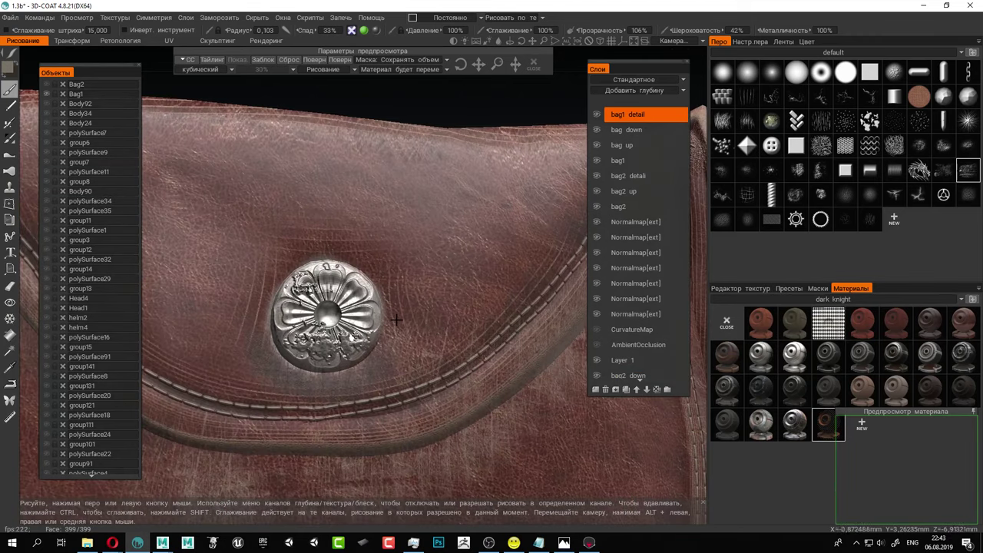
right_click_drag(397, 320, 406, 325, "alt")
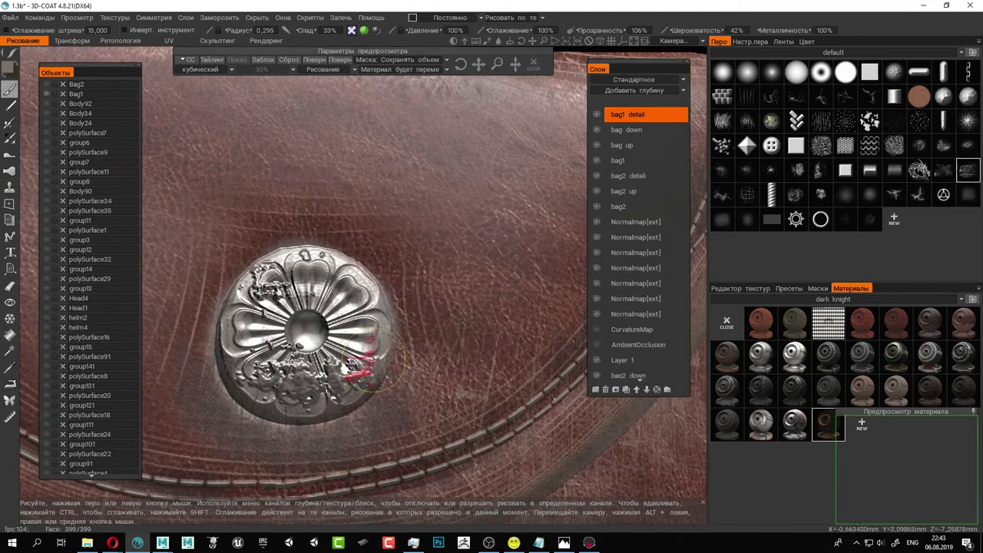
left_click_drag(361, 368, 355, 373)
left_click_drag(261, 406, 273, 396)
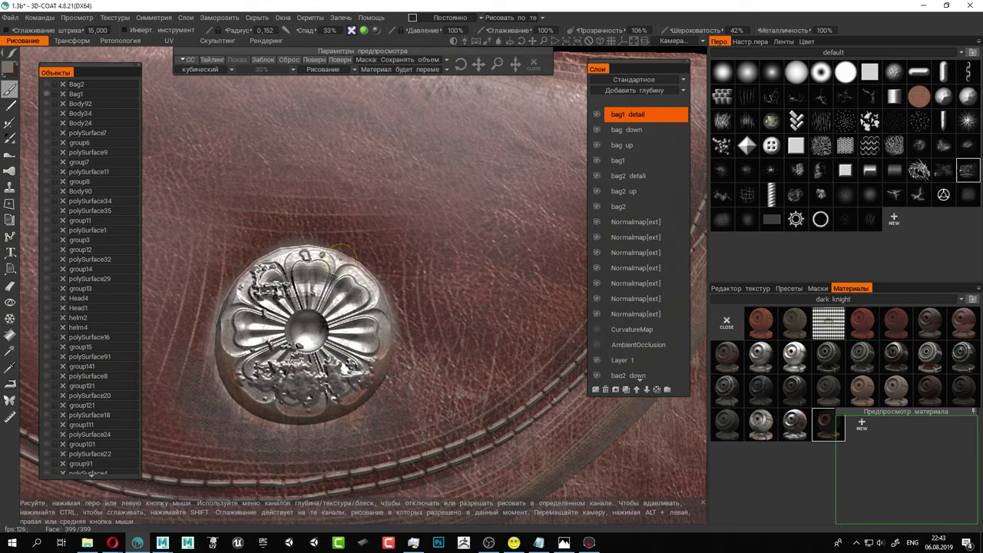
scroll(469, 358, "up", 3)
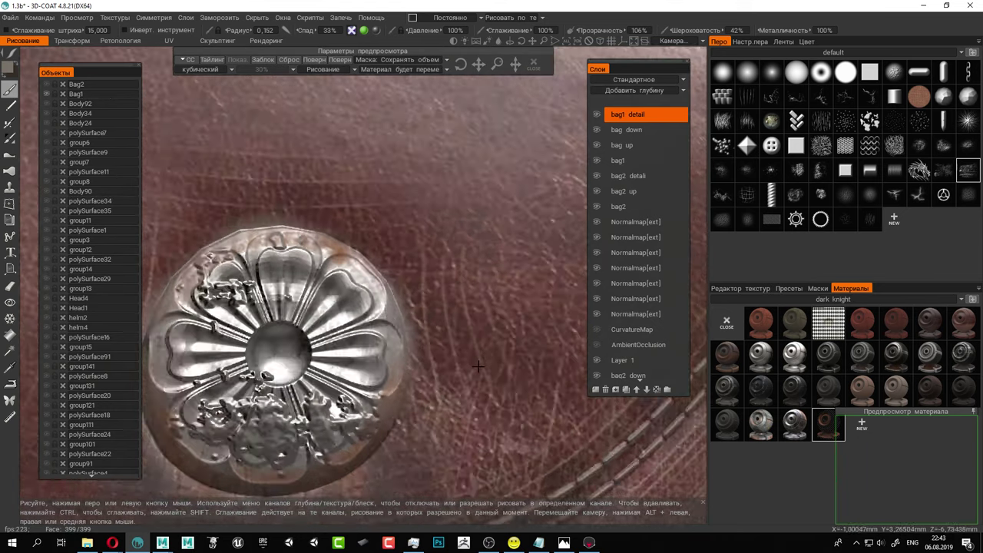
scroll(478, 367, "up", 2)
scroll(399, 307, "up", 2)
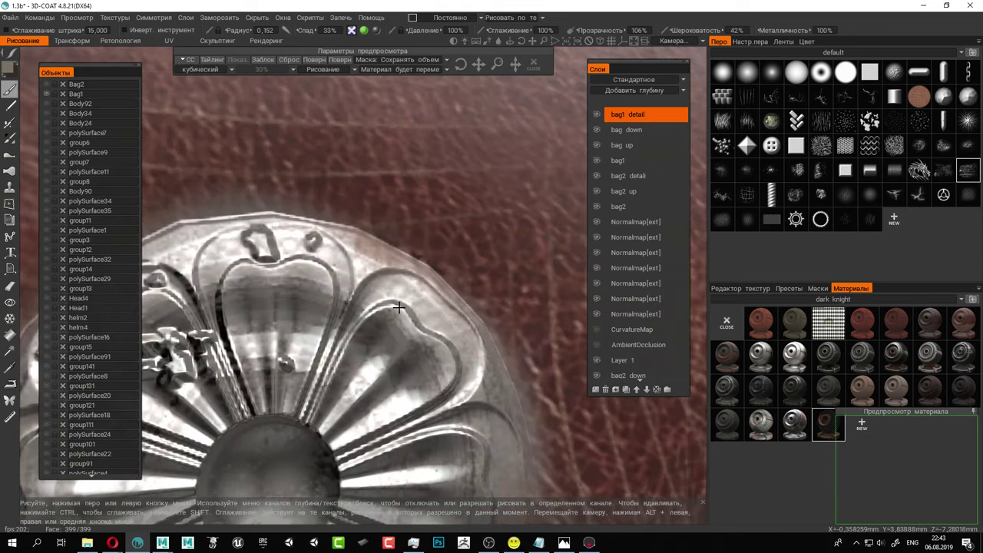
scroll(399, 307, "down", 6)
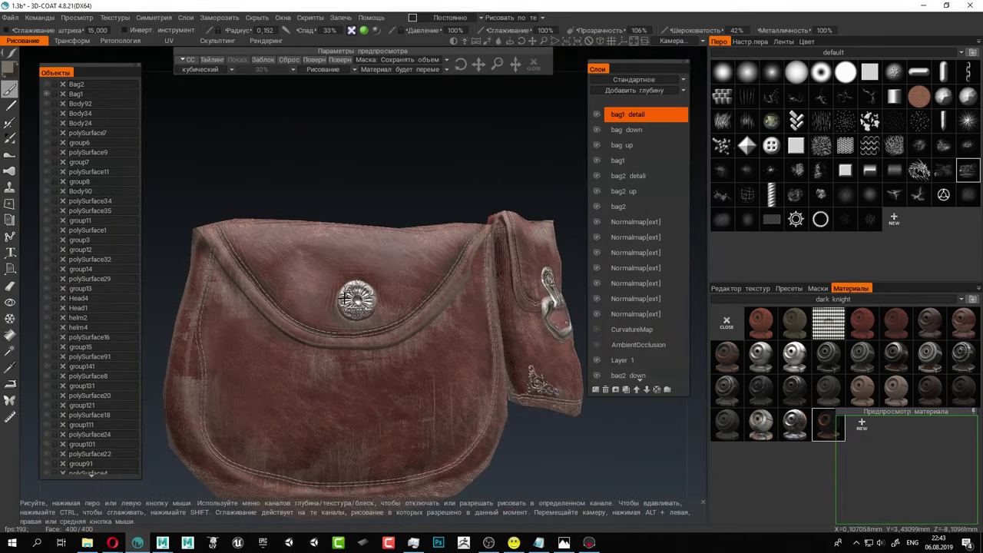
middle_click_drag(411, 353, 384, 272, "alt")
left_click_drag(384, 273, 340, 279, "alt")
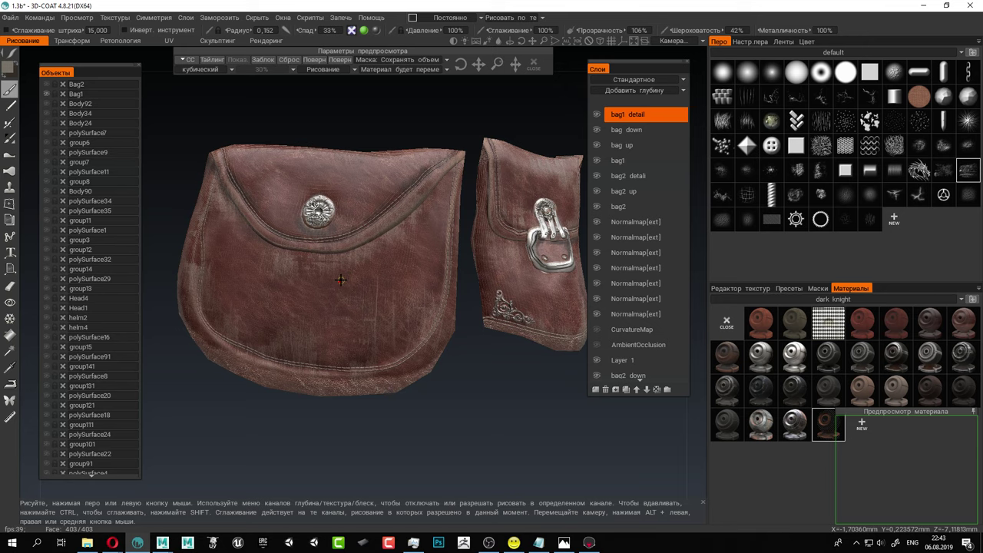
key("XF86AudioLowerVolume")
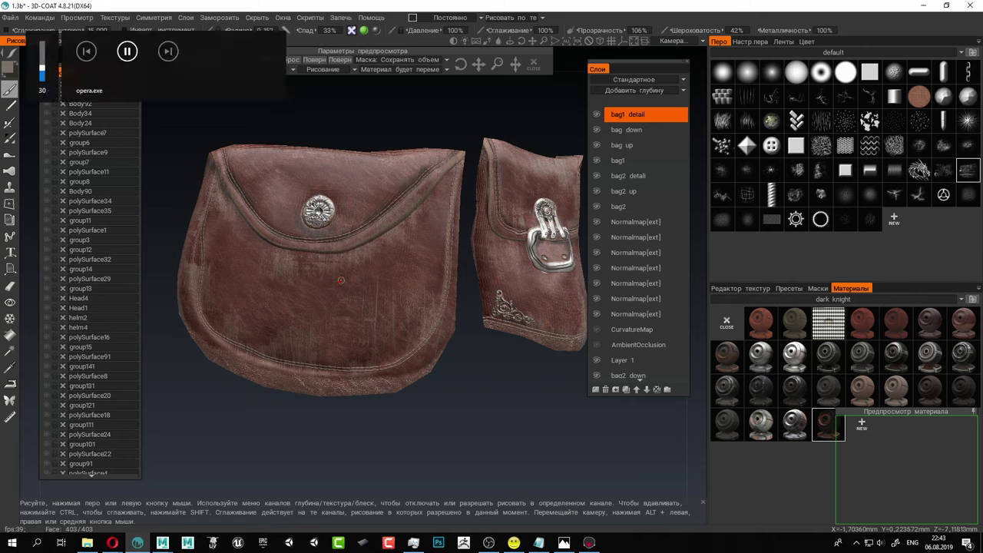
key("XF86AudioRaiseVolume")
key("XF86AudioRaiseVolume")
key("XF86AudioRaiseVolume")
key("XF86AudioRaiseVolume")
key("XF86AudioRaiseVolume")
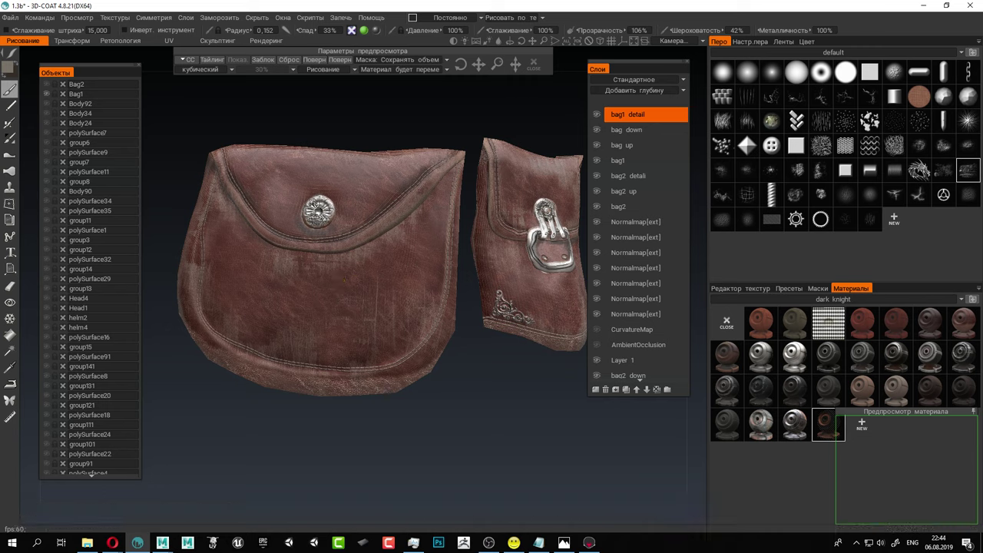
key("alt+Tab")
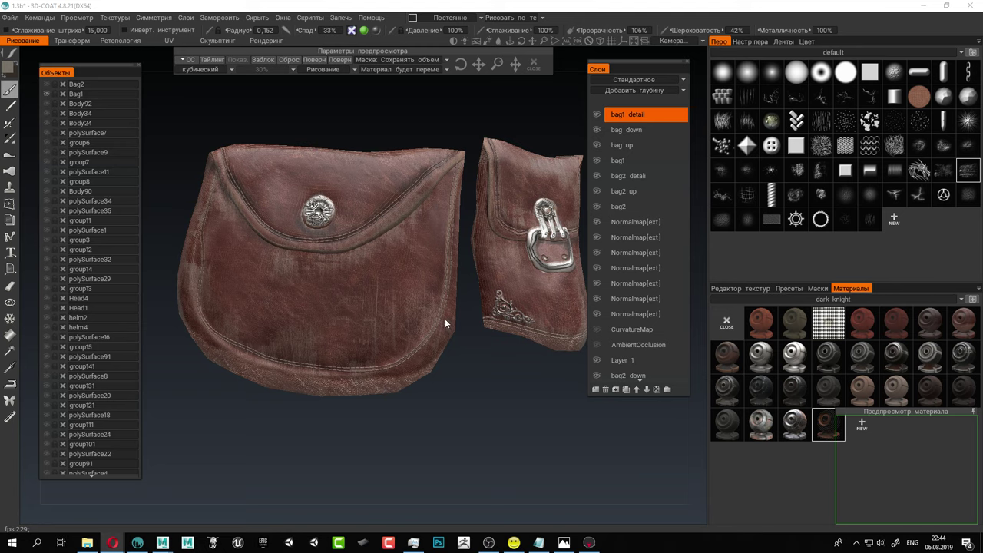
left_click_drag(445, 325, 433, 348, "alt")
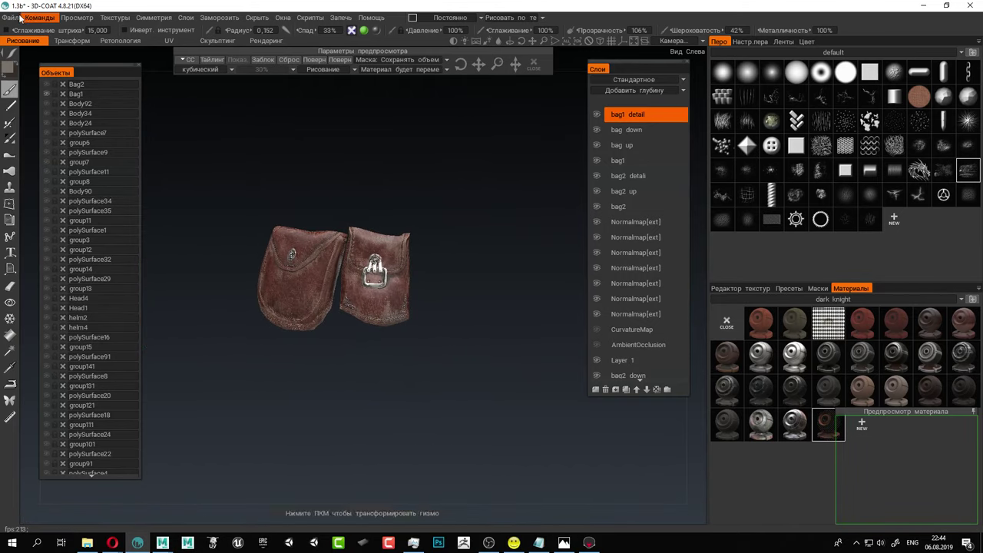
Export the model's textures without geometry, using the Unity (Standard) preset.
left_click(12, 17)
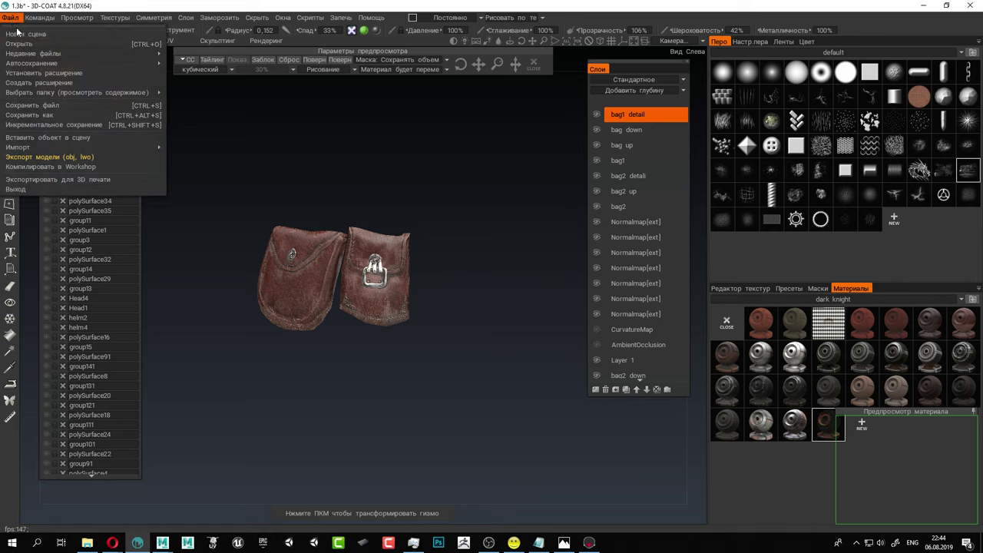
left_click(59, 157)
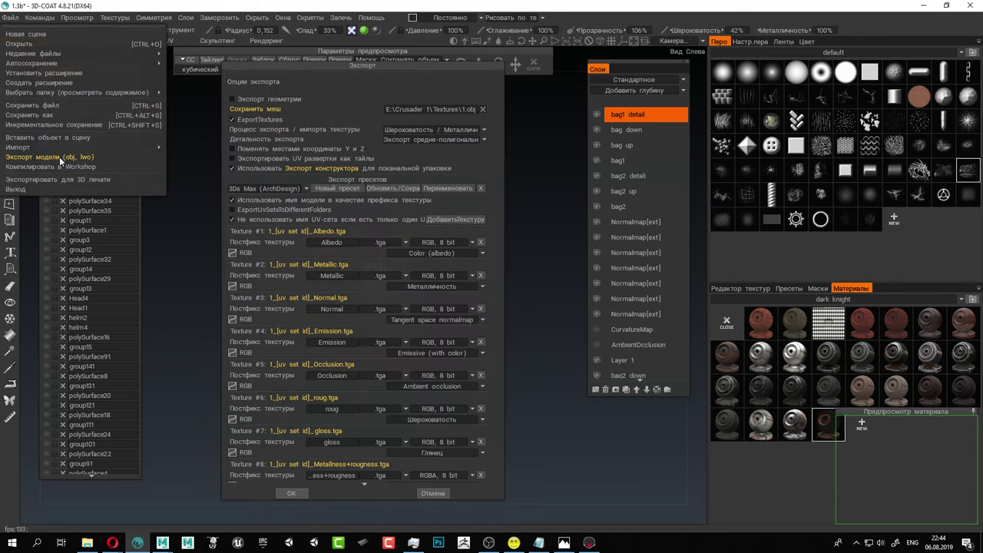
left_click(306, 187)
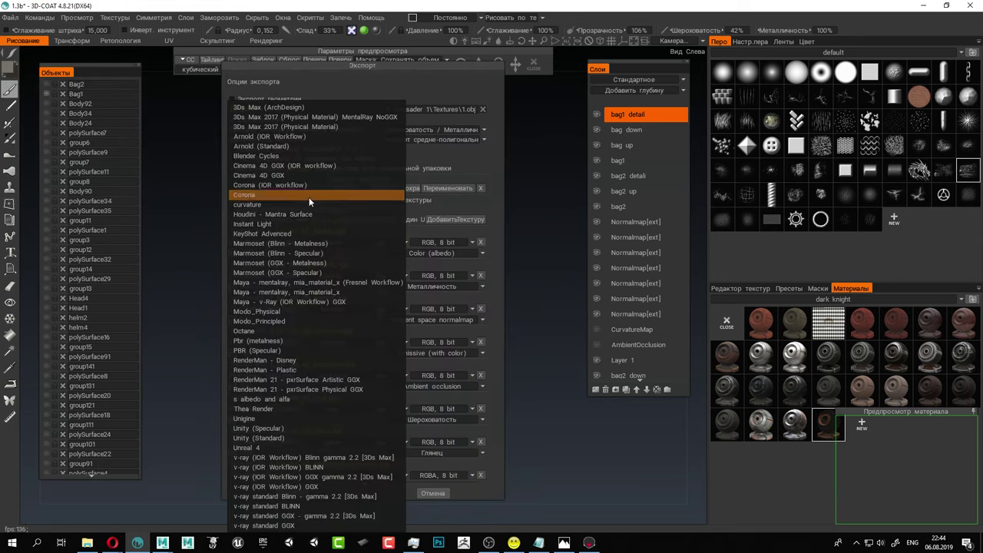
left_click(275, 401)
key("Return")
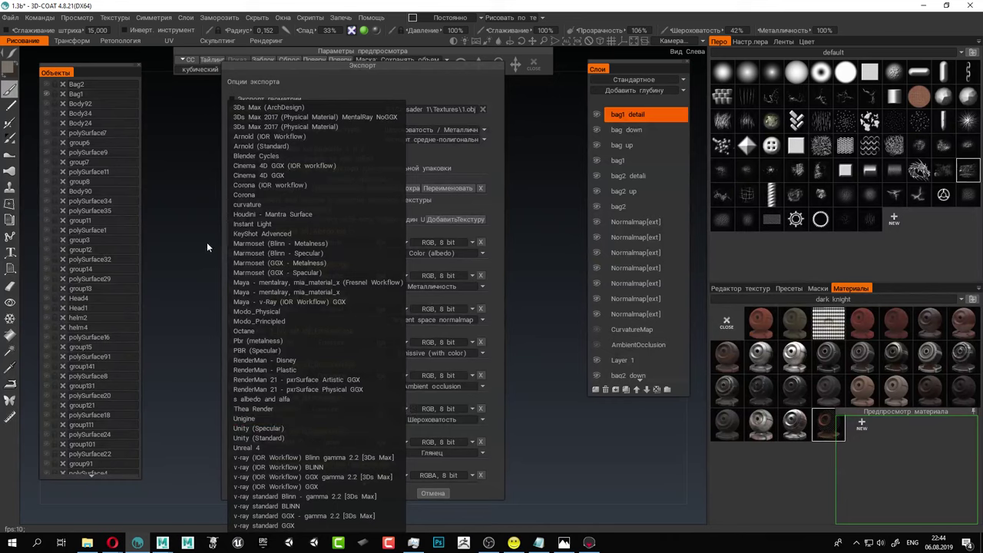
left_click(278, 438)
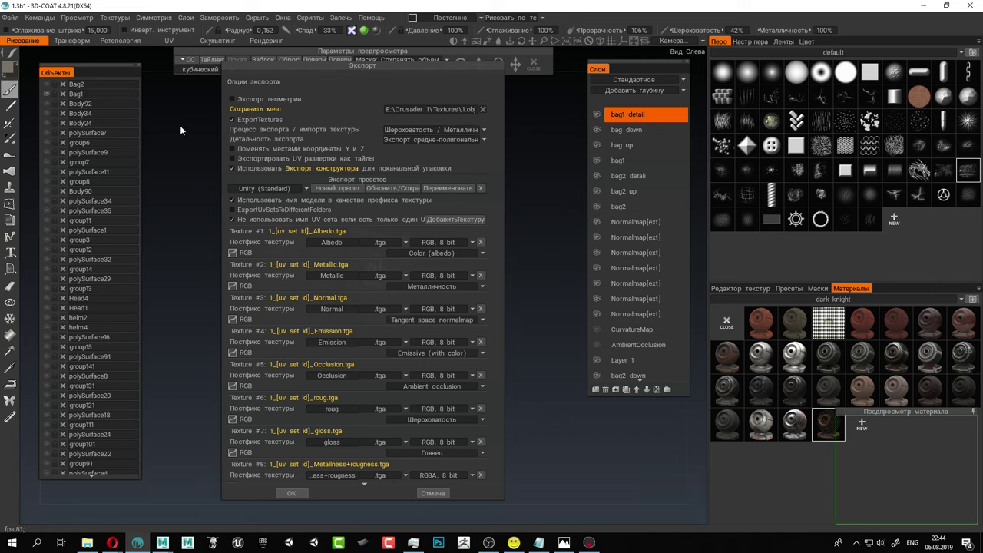
scroll(327, 442, "down", 3)
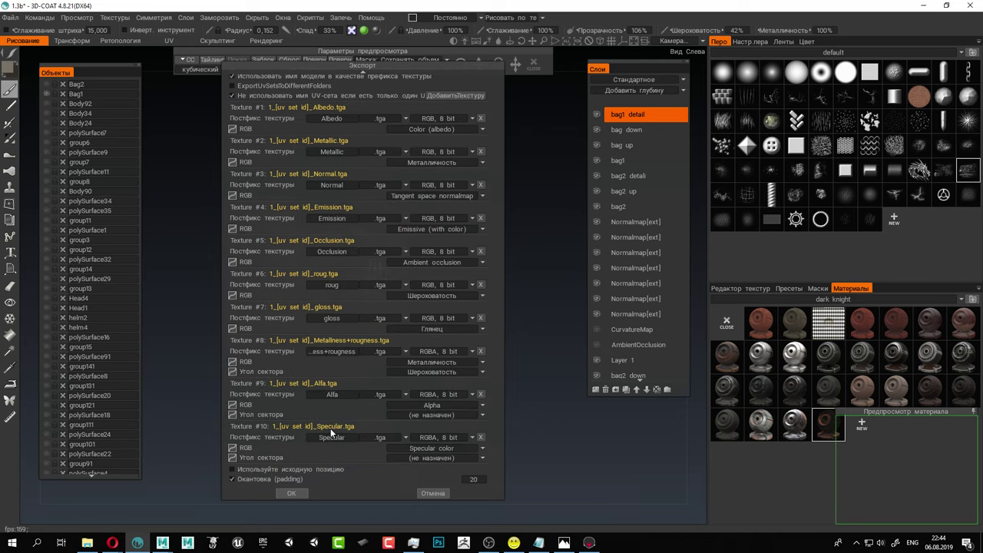
scroll(331, 432, "up", 3)
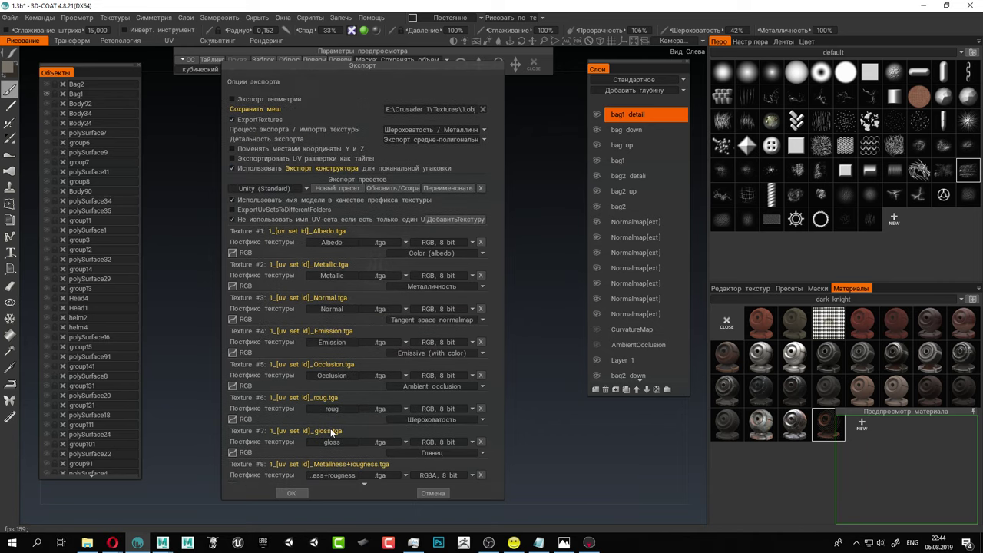
left_click(298, 494)
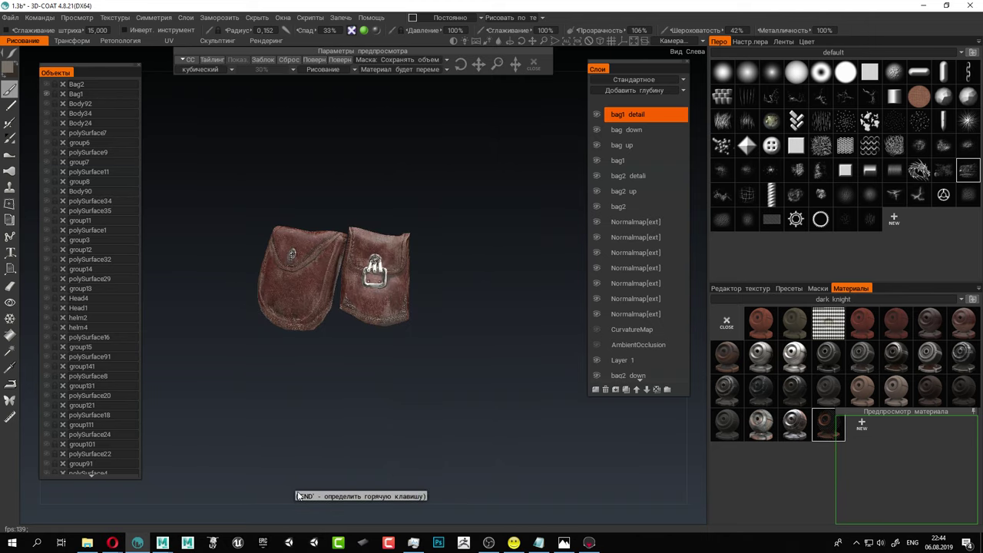
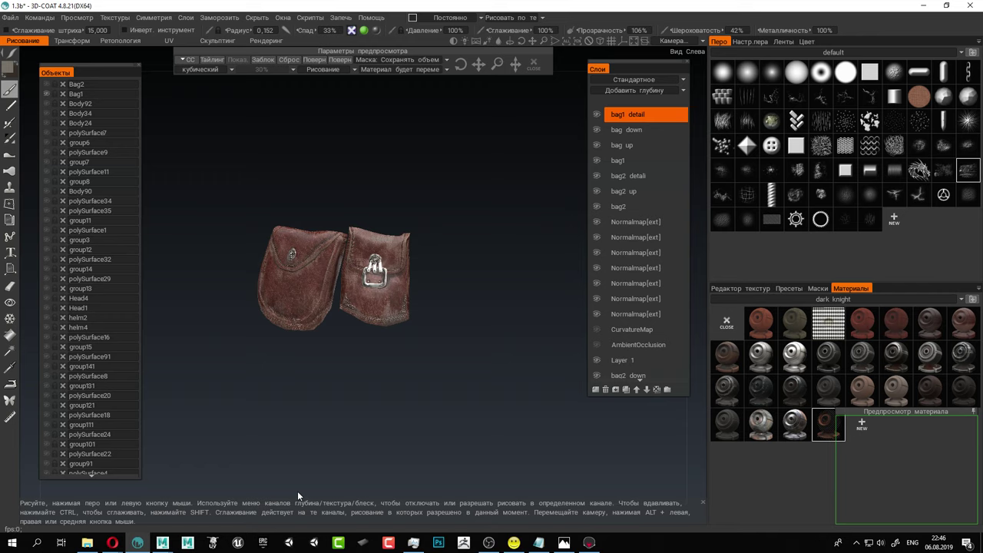
Switch to Marmoset Toolbag and examine the textured belt bags on both knight models.
mouse_move(468, 371)
left_mouse_down()
mouse_move(492, 370)
mouse_move(482, 372)
left_mouse_up()
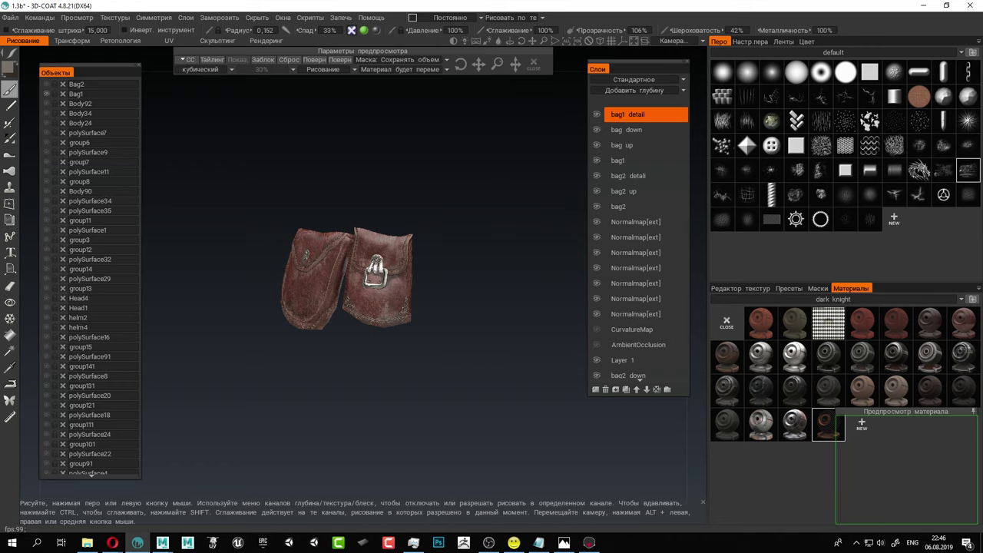
left_click(589, 542)
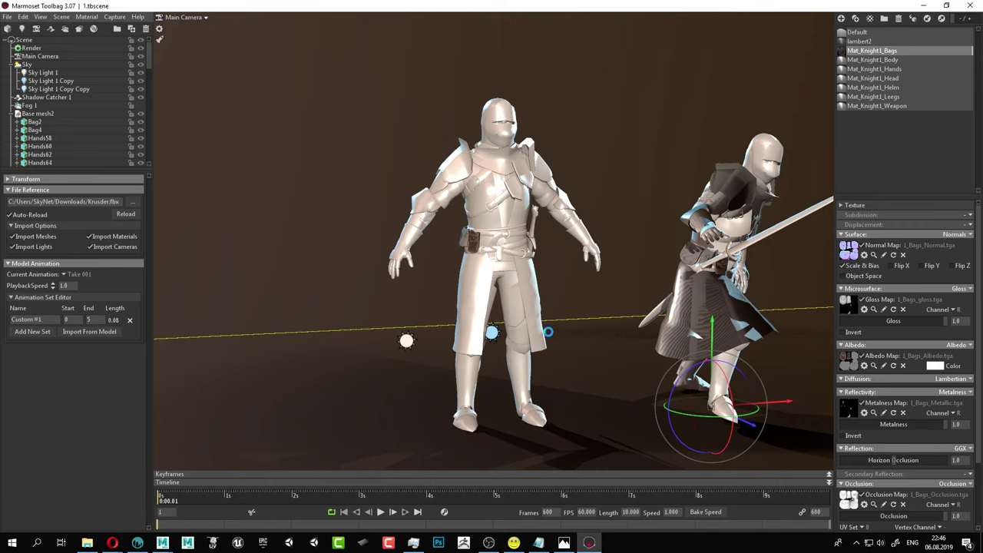
scroll(625, 243, "up", 6)
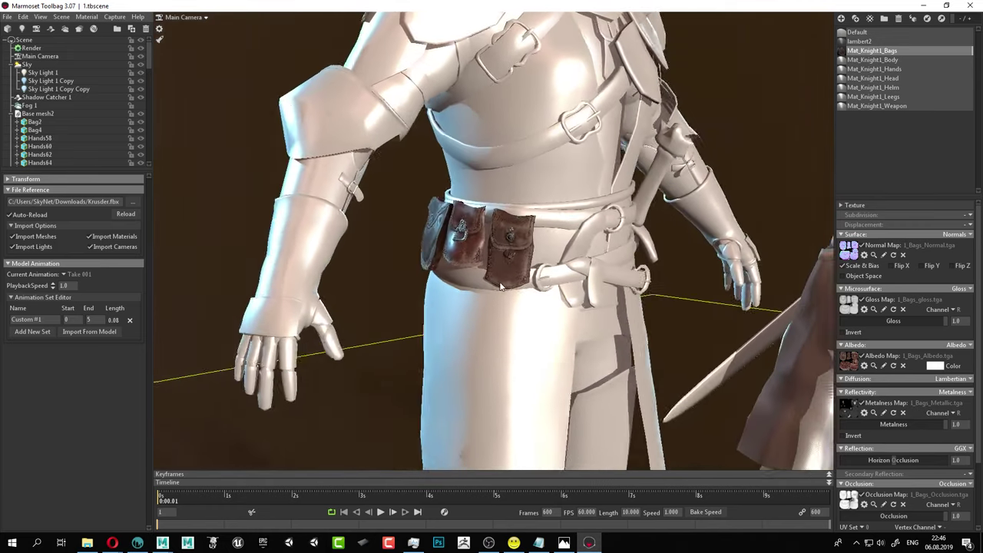
left_click_drag(501, 287, 513, 282, "alt")
right_click_drag(513, 282, 645, 321, "alt")
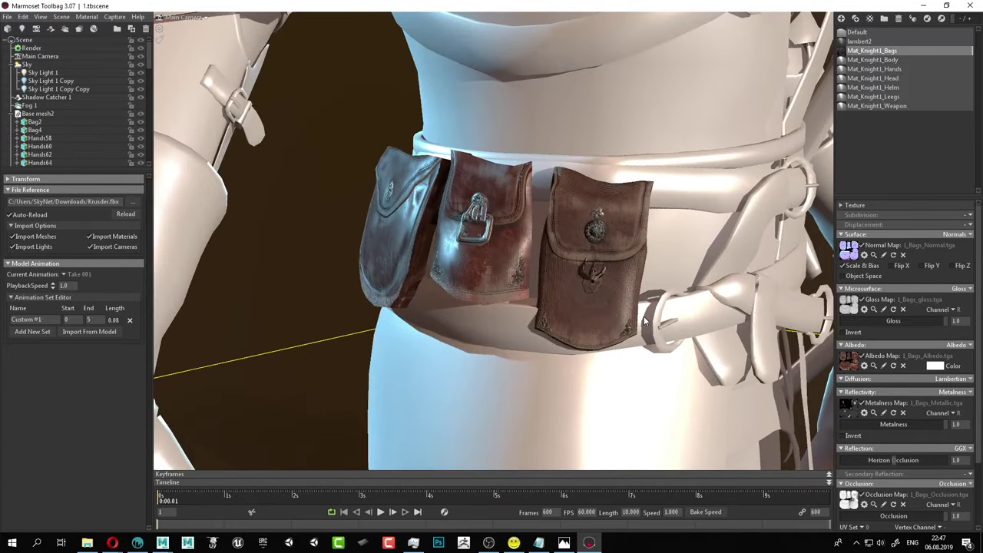
left_click_drag(633, 311, 503, 301)
right_click_drag(503, 301, 145, 187)
left_click_drag(572, 261, 595, 259)
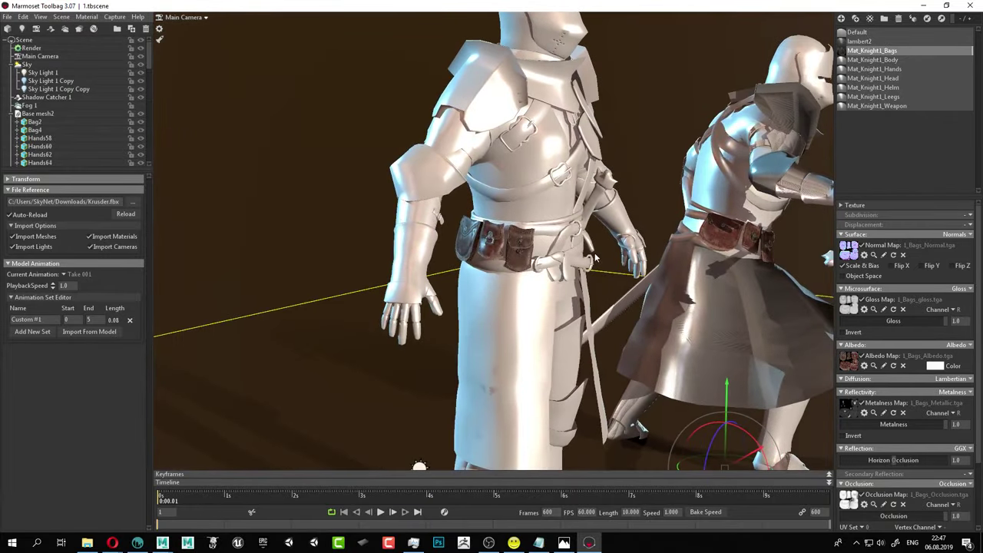
left_click_drag(796, 260, 571, 302)
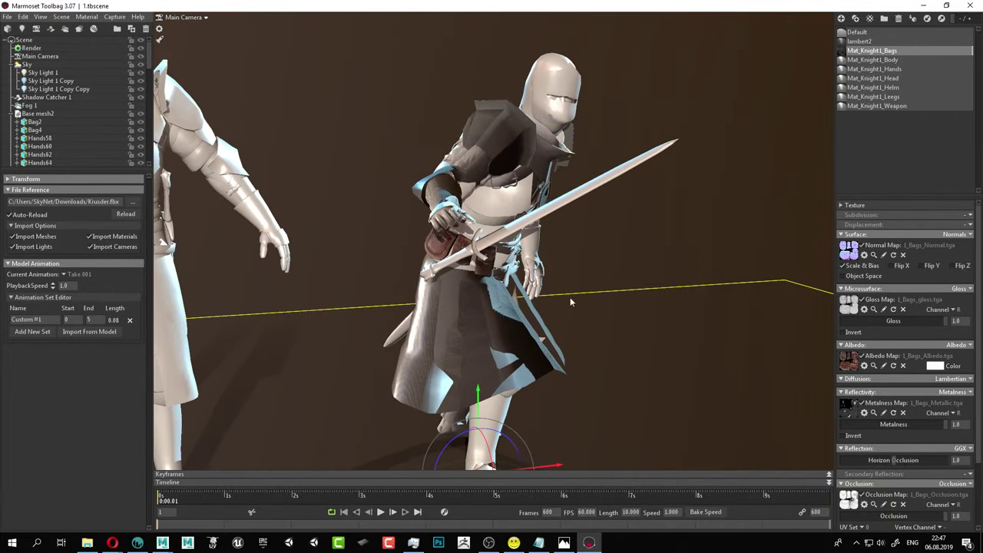
Play the scene animation and inspect the bags on the moving knight and on the standing knight from several angles.
left_click(393, 511)
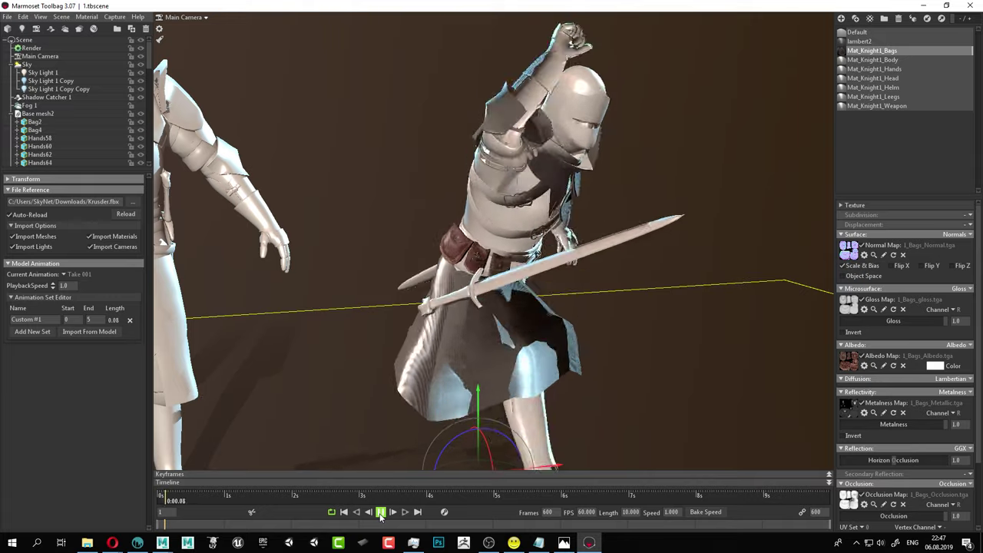
left_click_drag(553, 372, 633, 373)
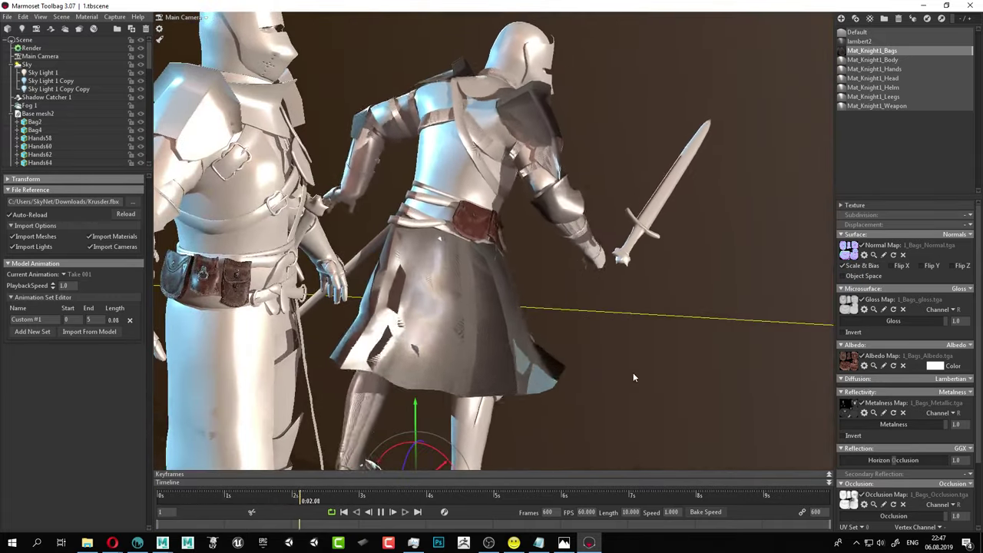
right_click_drag(622, 309, 643, 330)
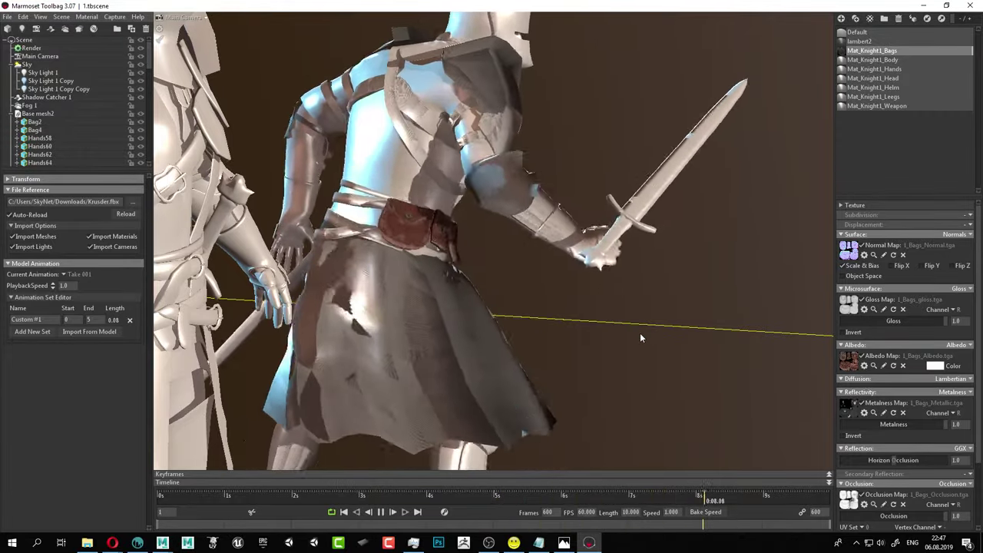
right_click_drag(640, 336, 726, 371)
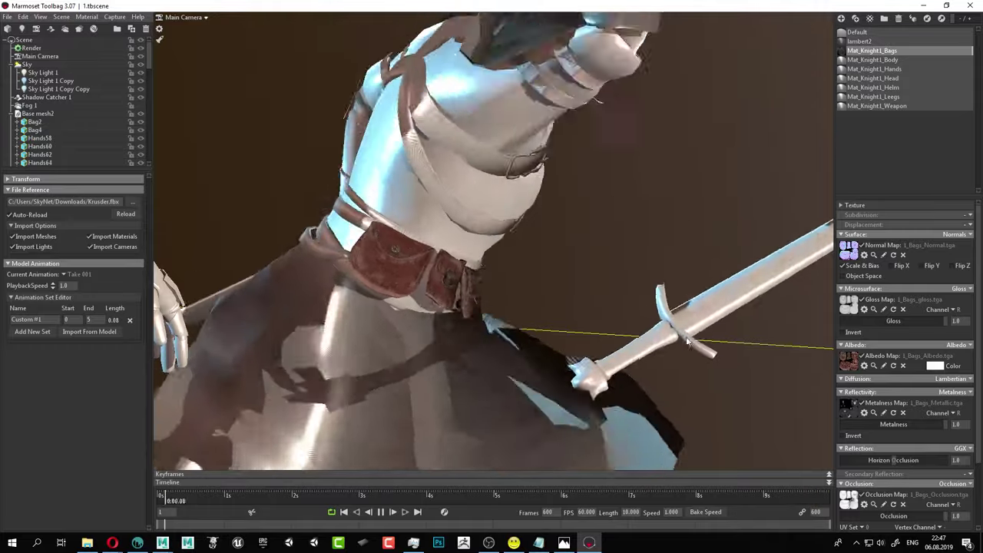
left_click_drag(725, 370, 617, 304)
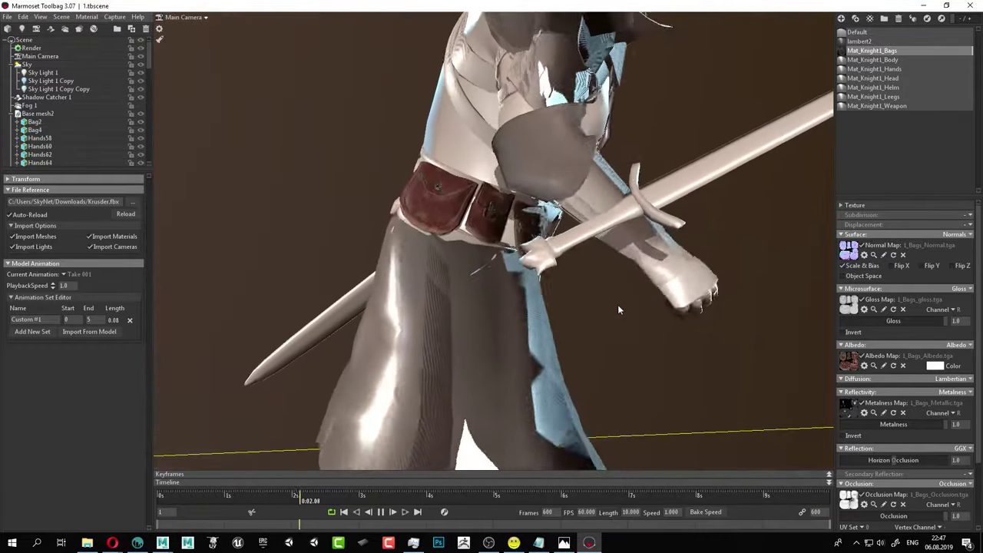
right_click_drag(617, 304, 273, 215)
middle_click_drag(272, 215, 496, 242)
left_click_drag(497, 242, 614, 260)
right_click_drag(615, 259, 678, 309)
left_click_drag(677, 309, 667, 271)
right_click_drag(667, 270, 638, 286)
left_click_drag(638, 285, 470, 279)
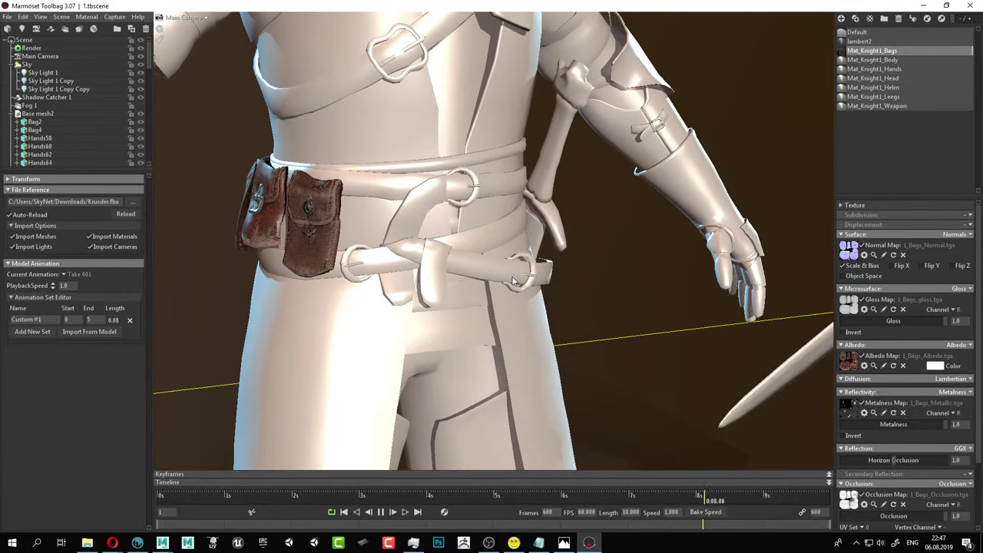
Delete the animated Krusder model from the scene, leaving Base mesh2.
left_click(10, 113)
double_click(29, 123)
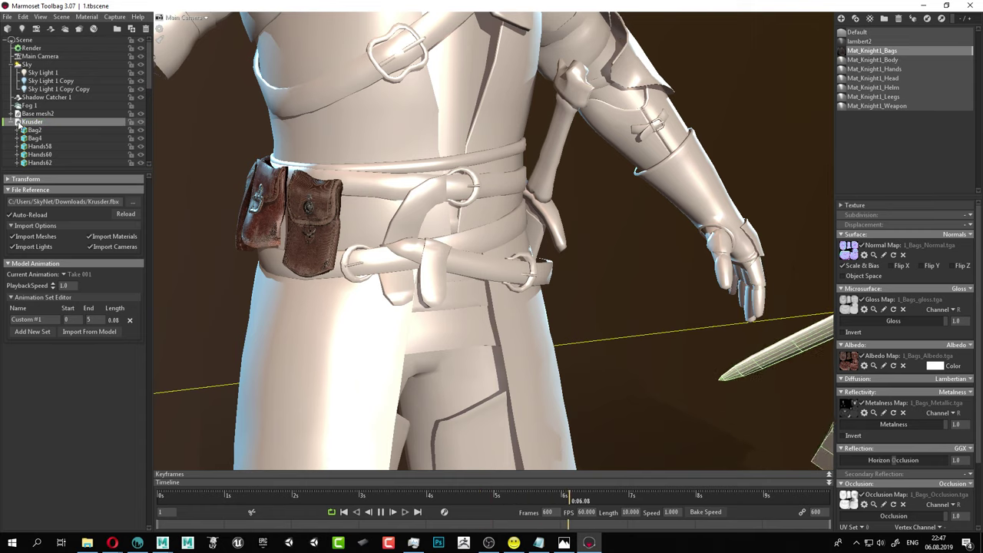
key("Delete")
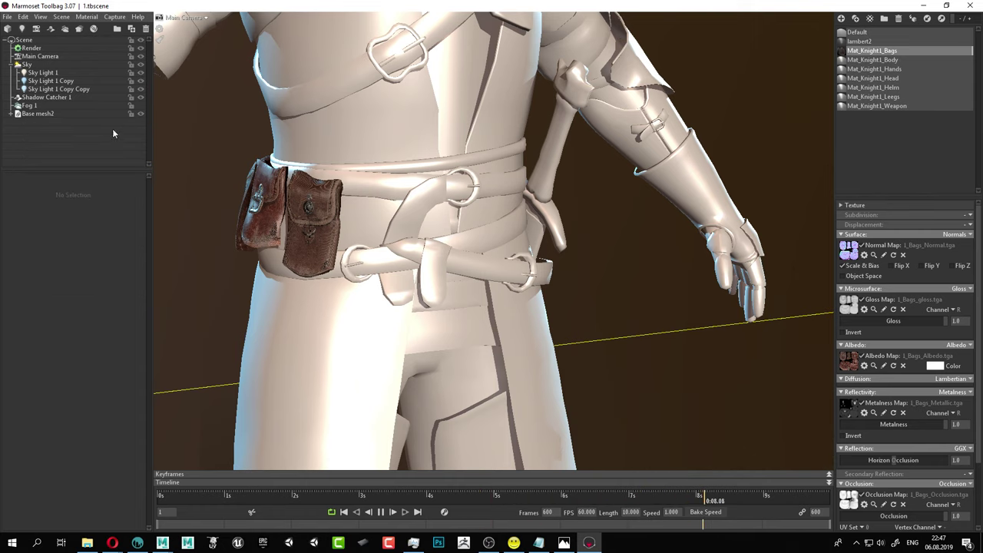
Switch back to 3D-Coat and isolate the Body92 object in place of the bags.
left_click(138, 543)
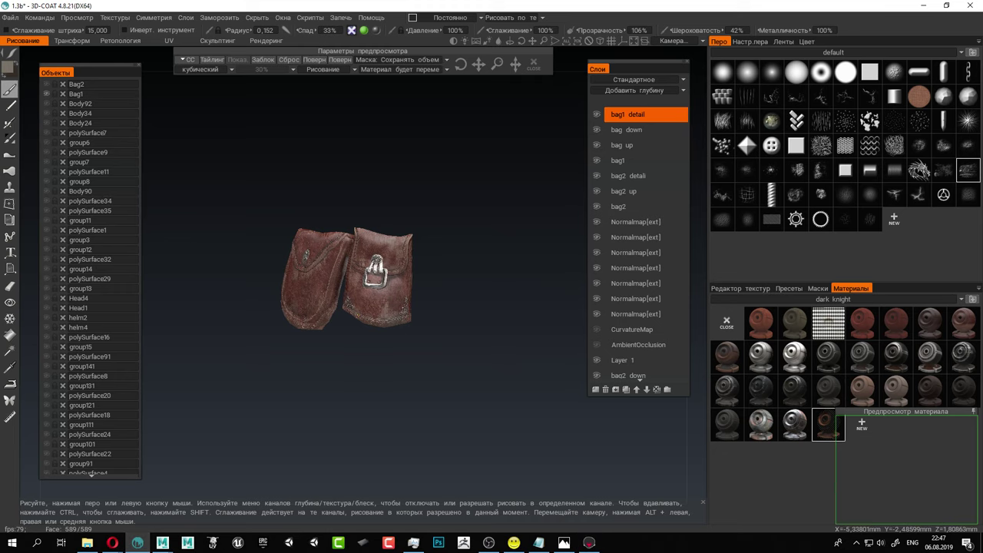
left_click(46, 103)
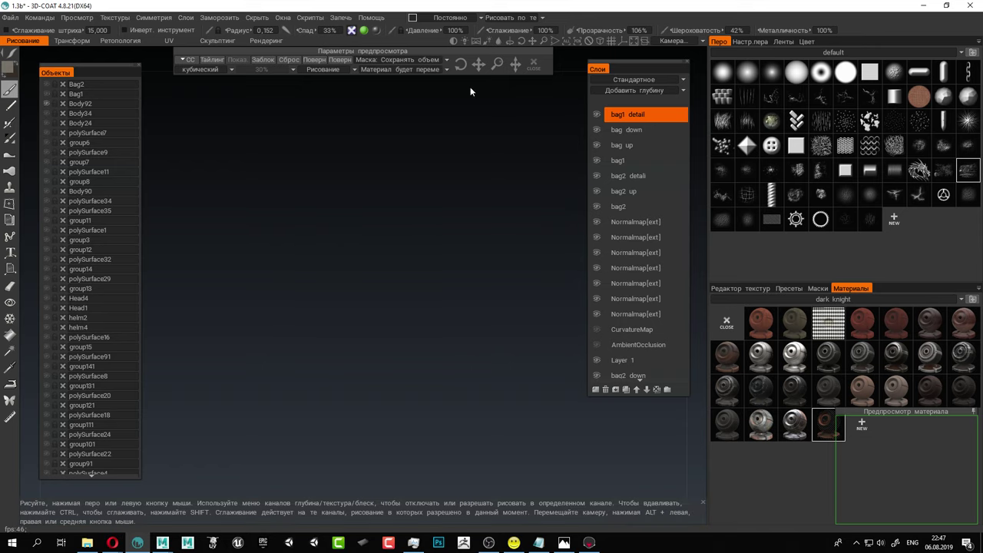
left_click(567, 43)
left_click_drag(411, 160, 515, 244, "alt")
middle_click_drag(411, 137, 420, 211, "alt")
left_click_drag(420, 212, 562, 391)
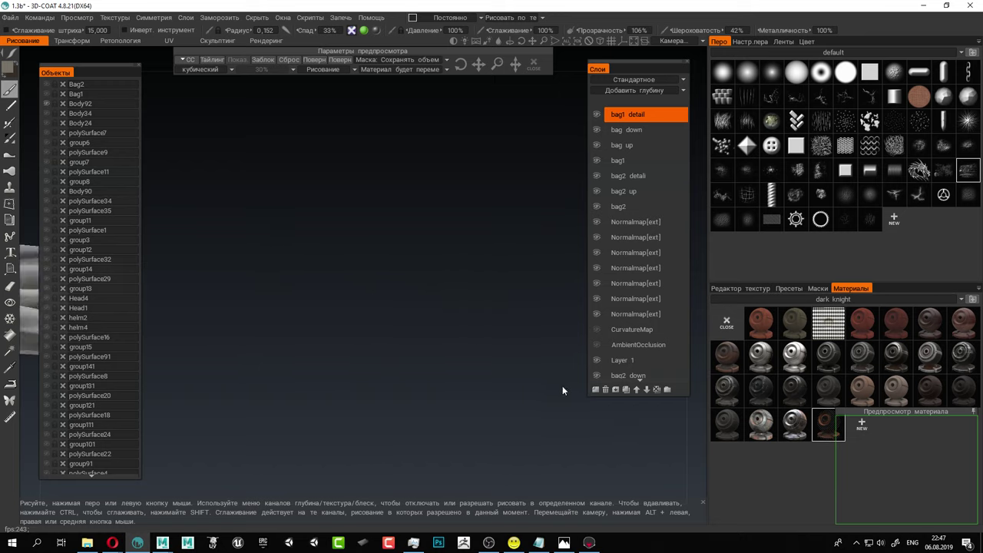
left_click_drag(349, 280, 439, 308)
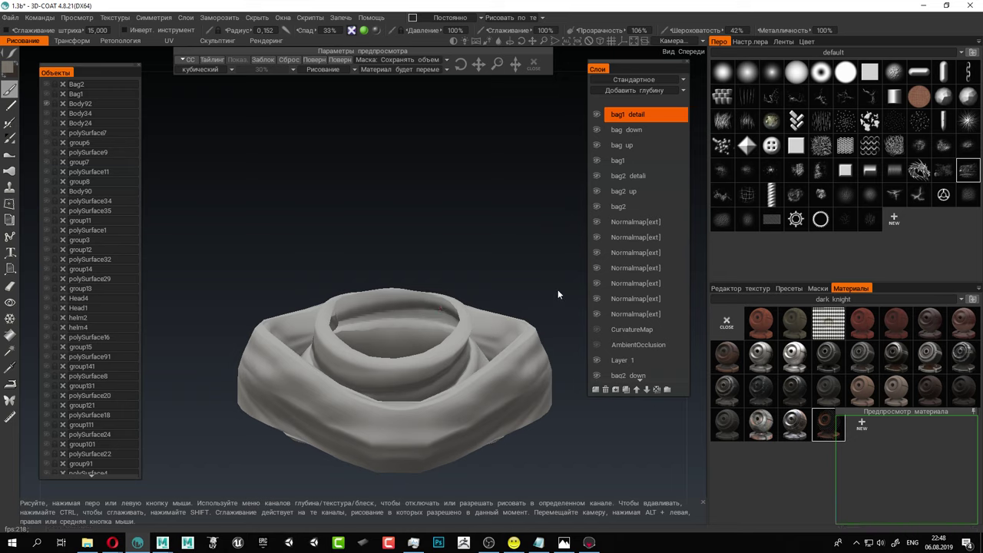
Add a new paint layer above bag1 detail and name it body92.
left_click(595, 390)
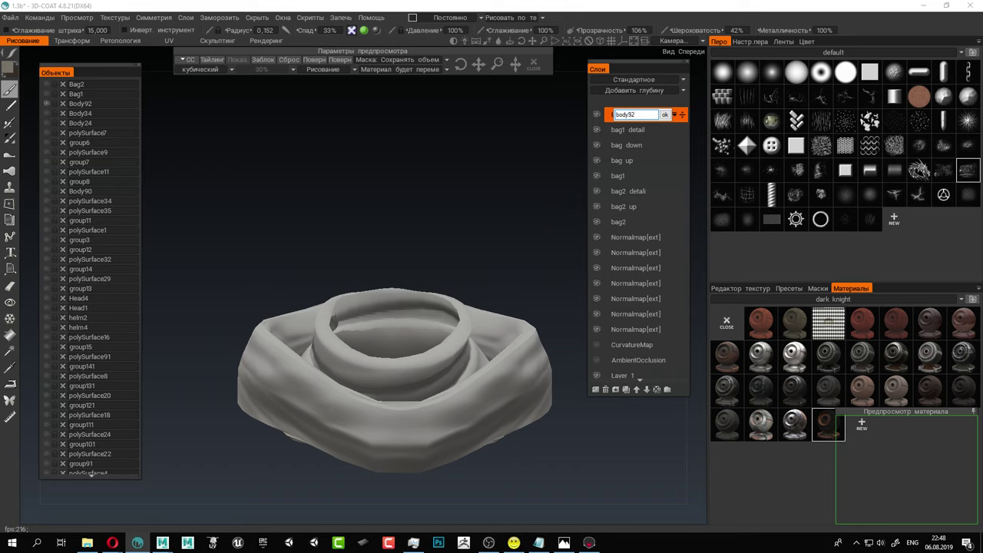
key("Return")
left_click_drag(628, 115, 615, 387)
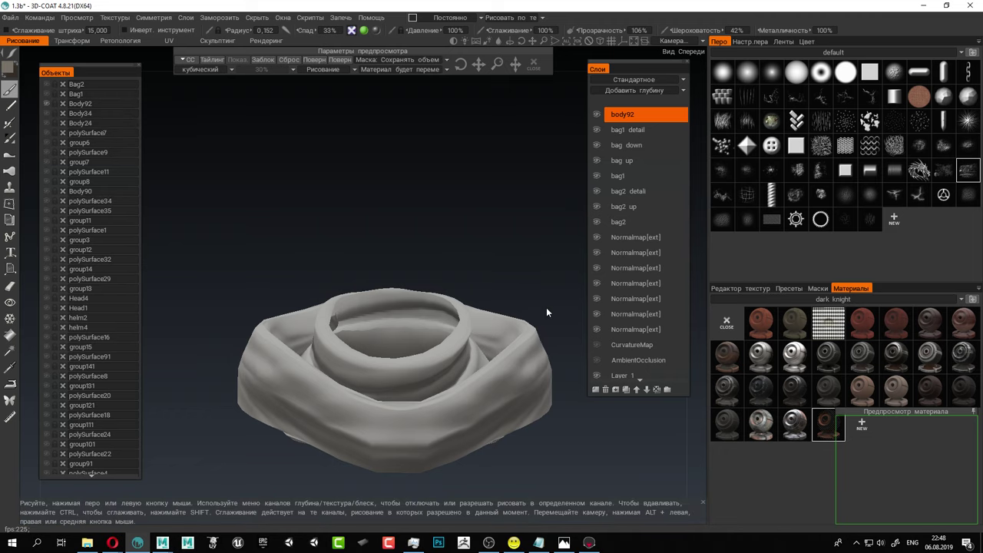
Show the whole knight to check where Body92 sits, and isolate the Body92 collar again.
left_click(44, 104, "alt")
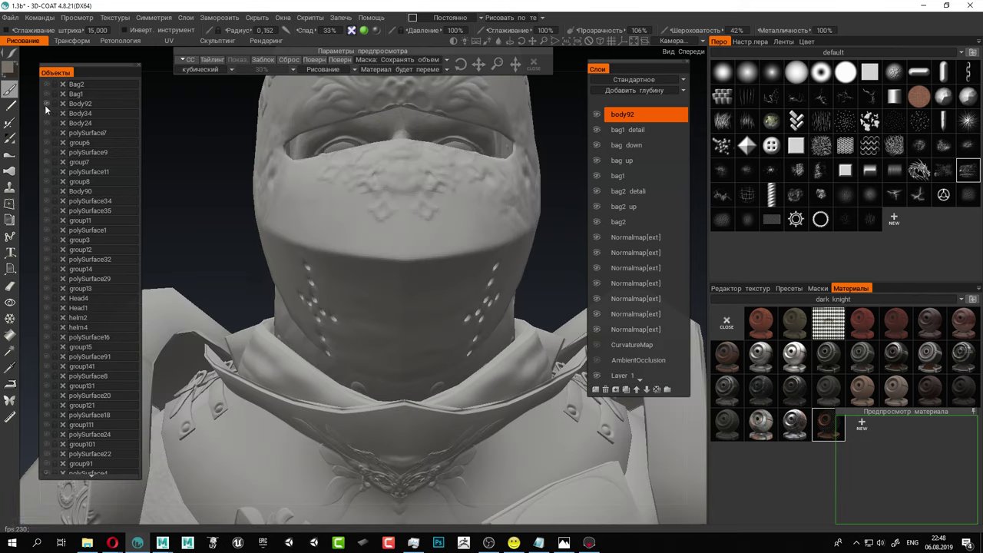
left_click(46, 104, "alt")
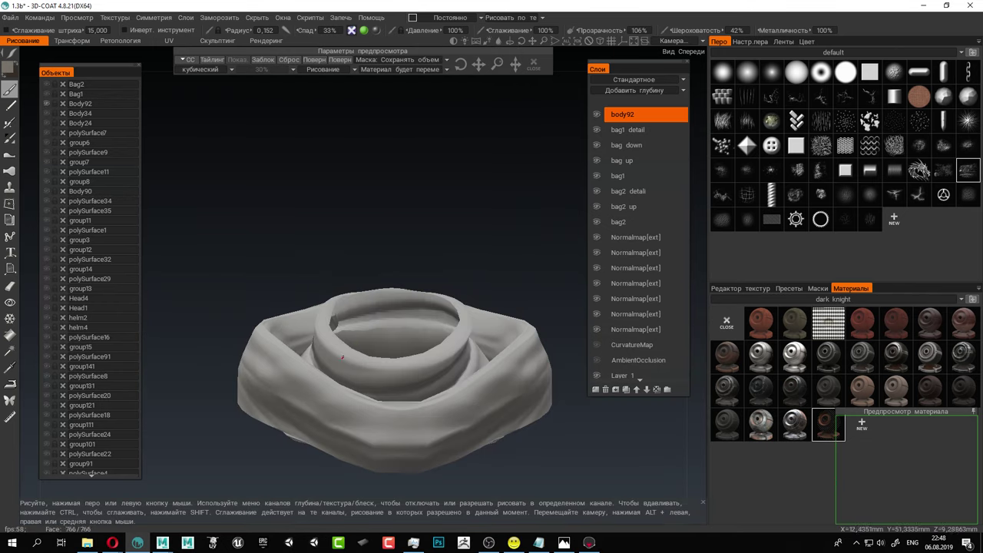
left_click_drag(448, 376, 456, 330, "alt")
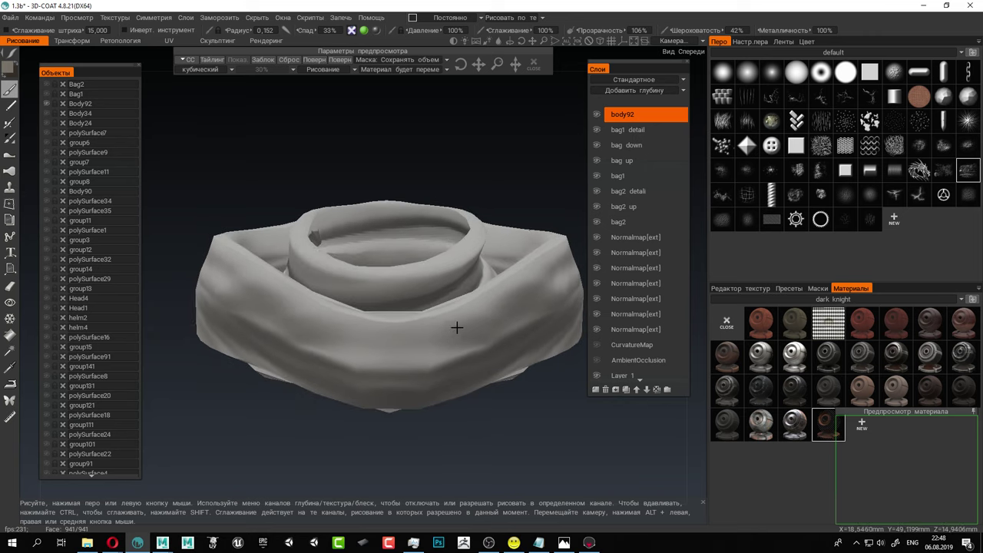
Preview the second kolchugi material on the collar, enable depth painting and adjust the material's tiling scale.
left_click(863, 300)
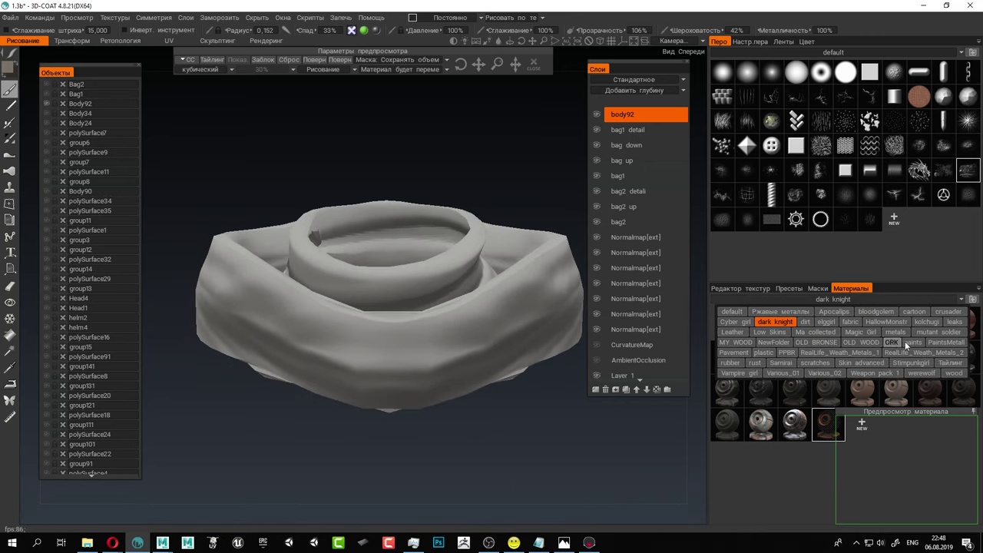
left_click(928, 322)
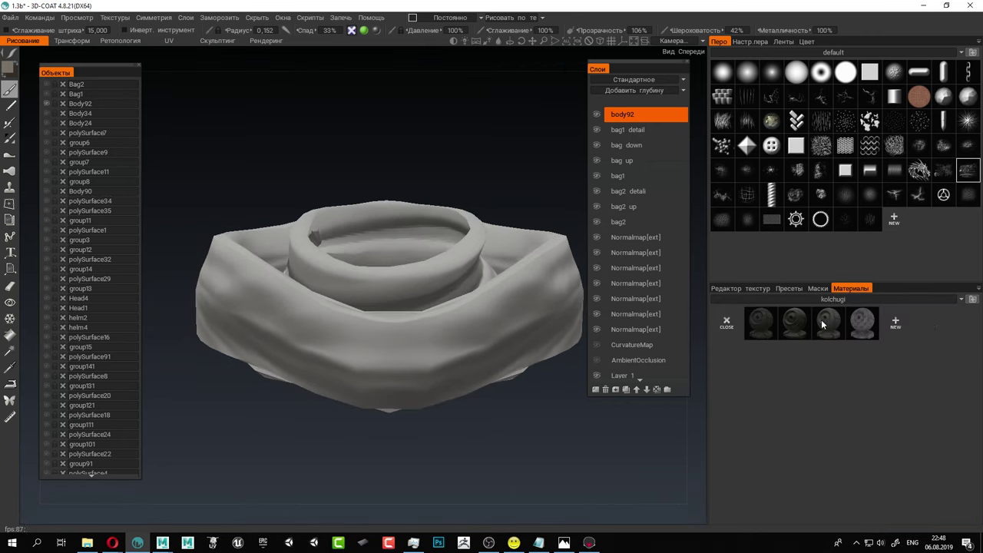
left_click(797, 324)
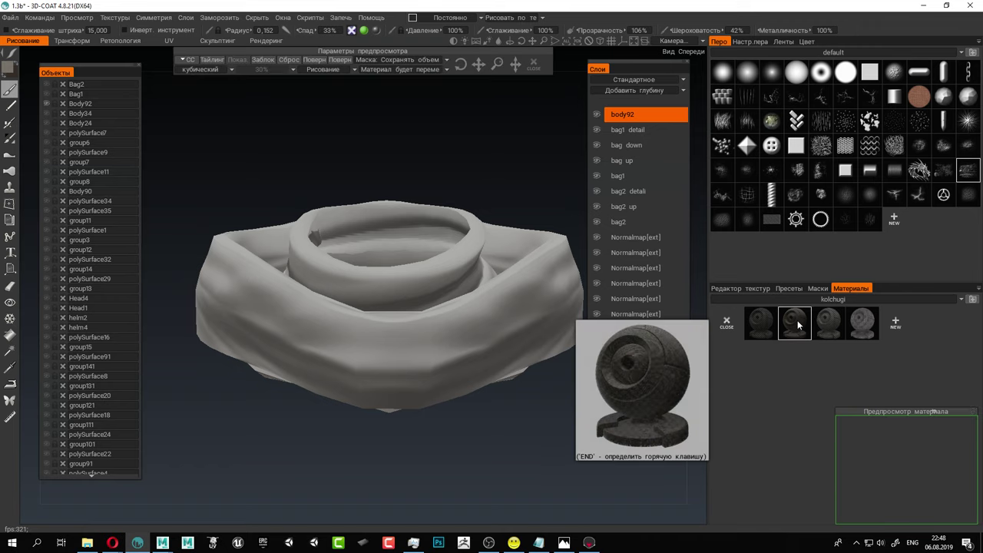
left_click_drag(919, 411, 305, 239)
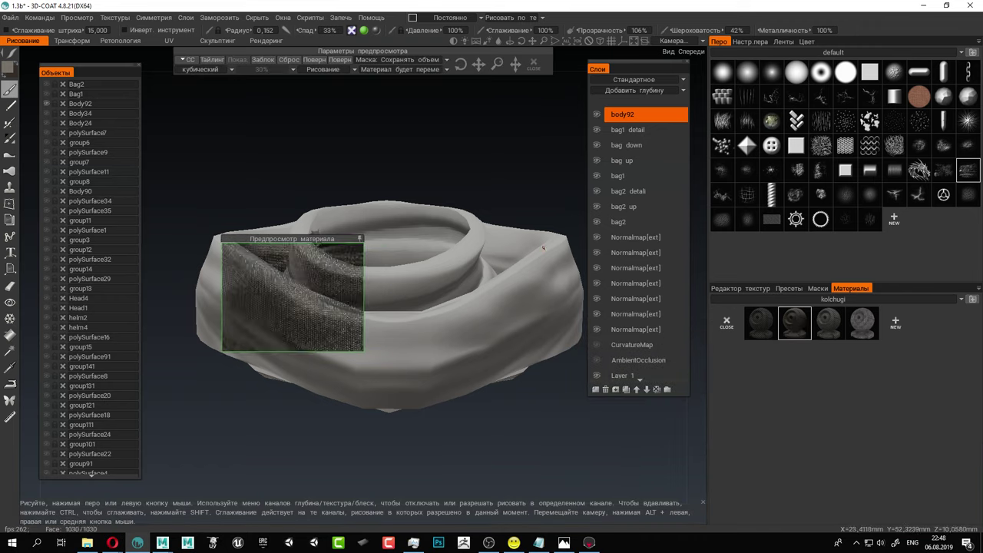
left_click(353, 32)
left_click_drag(499, 65, 498, 65)
scroll(400, 365, "up", 5)
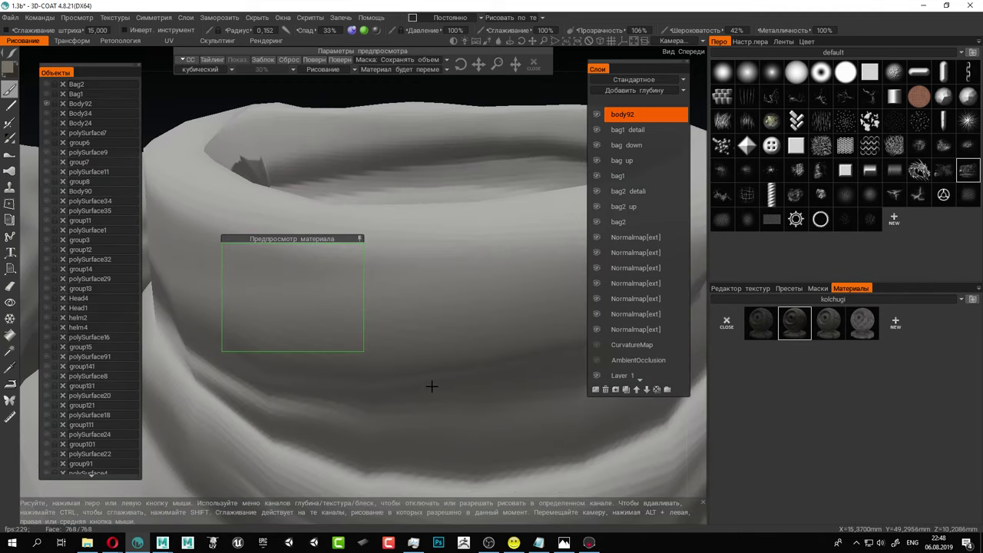
Switch to the third kolchugi chainmail material and adjust its tiling scale using the material preview over the collar.
left_click(833, 322)
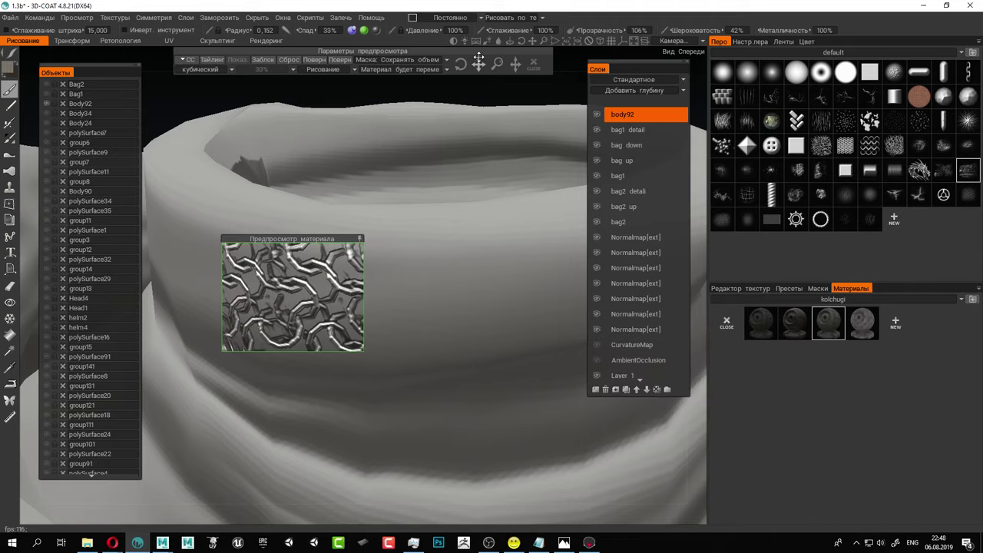
mouse_move(497, 64)
left_mouse_down()
mouse_move(523, 78)
mouse_move(498, 65)
left_mouse_up()
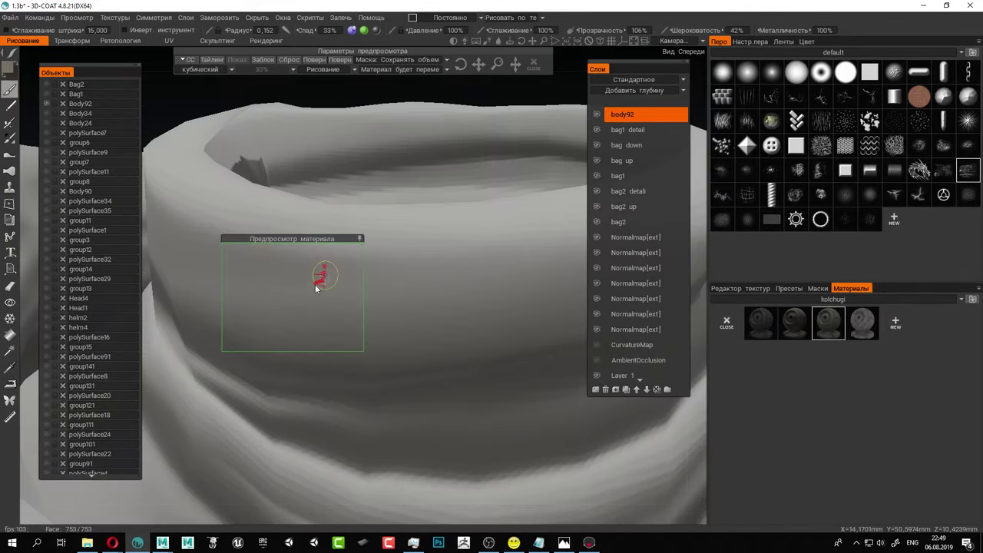
scroll(315, 307, "down", 5)
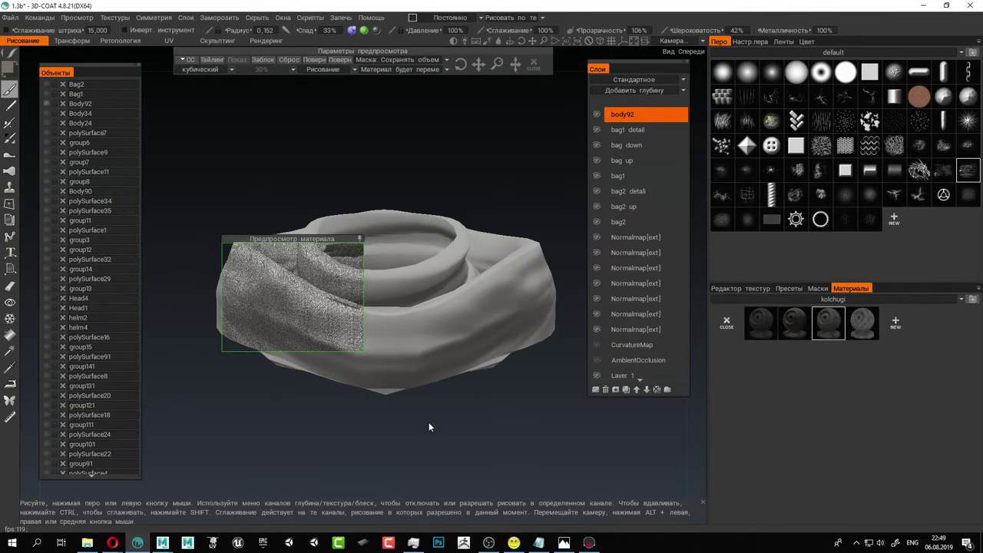
scroll(442, 384, "up", 5)
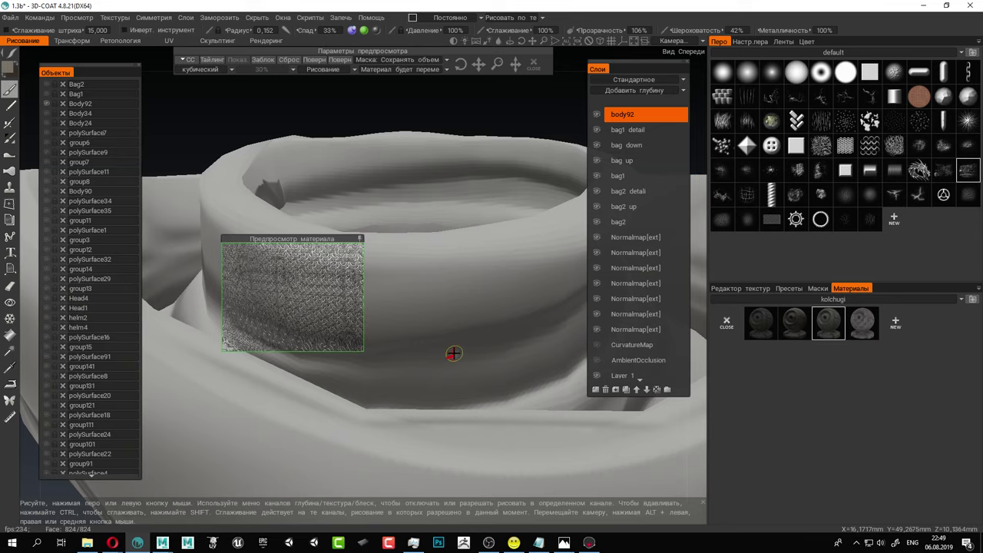
left_click_drag(499, 68, 501, 70)
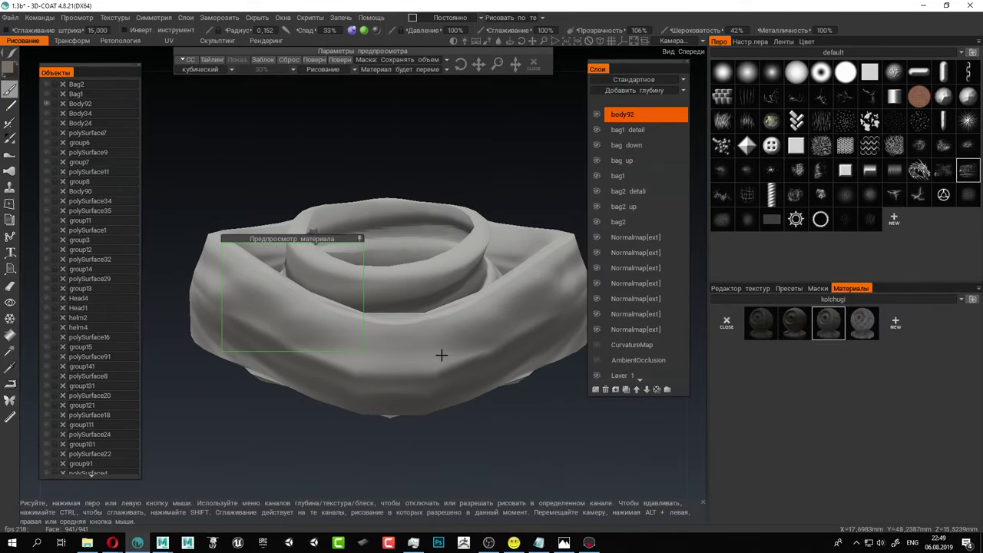
left_click_drag(324, 240, 391, 309)
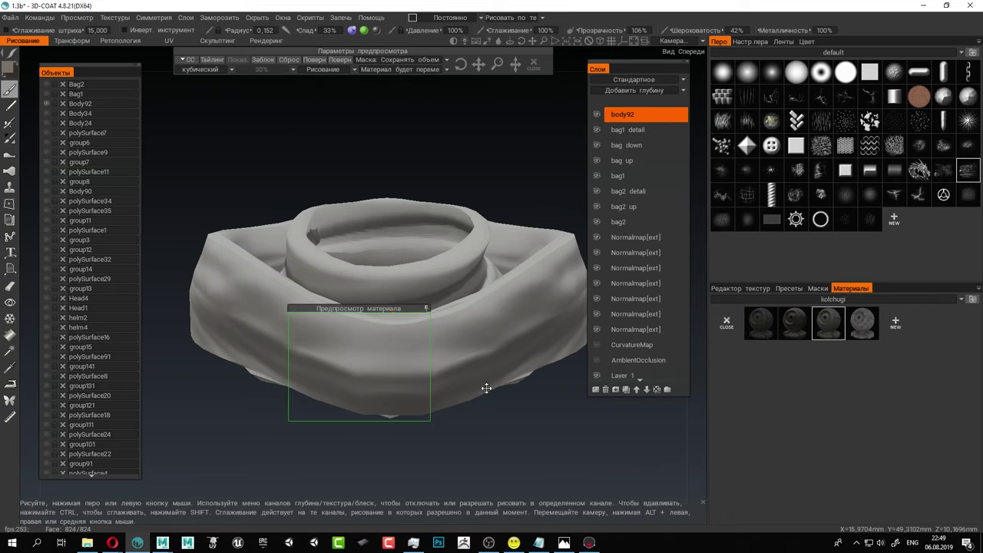
right_click_drag(469, 334, 503, 346, "alt")
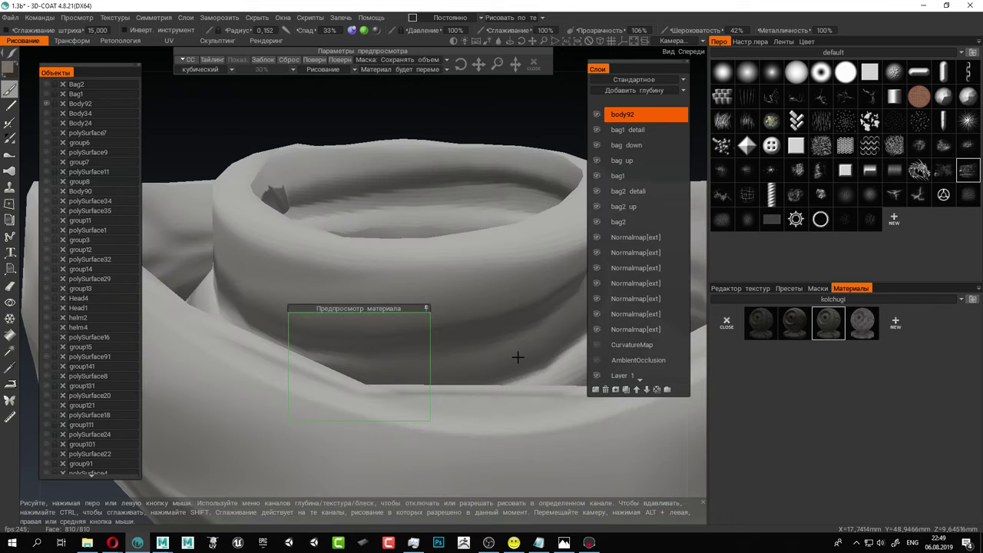
left_click_drag(498, 266, 492, 230, "alt")
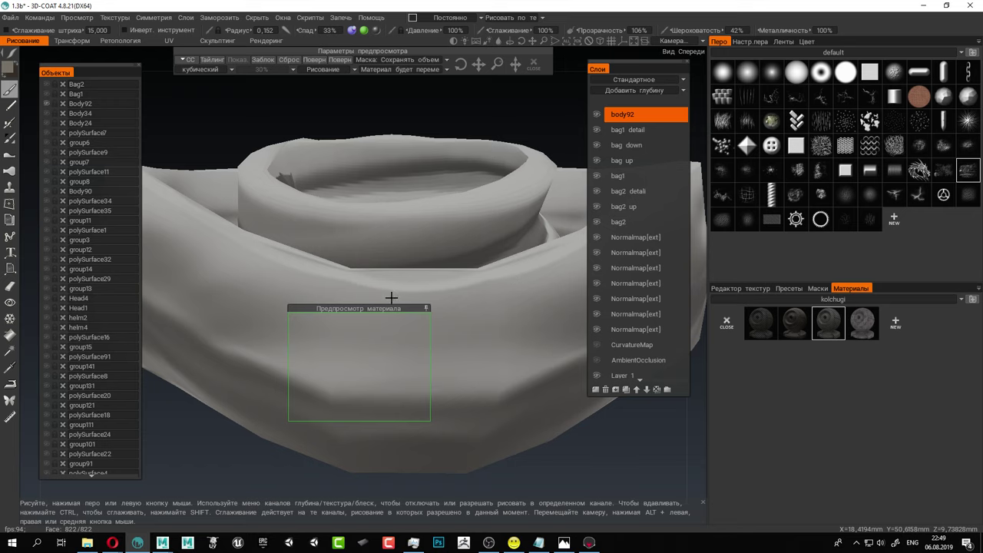
Paint a chainmail test patch across the collar's front with the soft round brush at radius 0.729.
left_click_drag(391, 308, 191, 417)
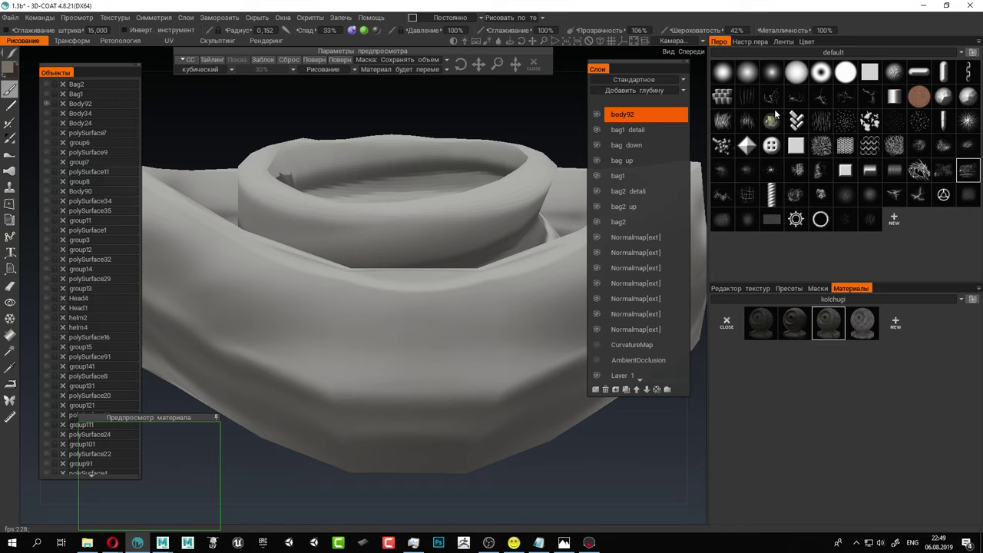
scroll(374, 335, "up", 8)
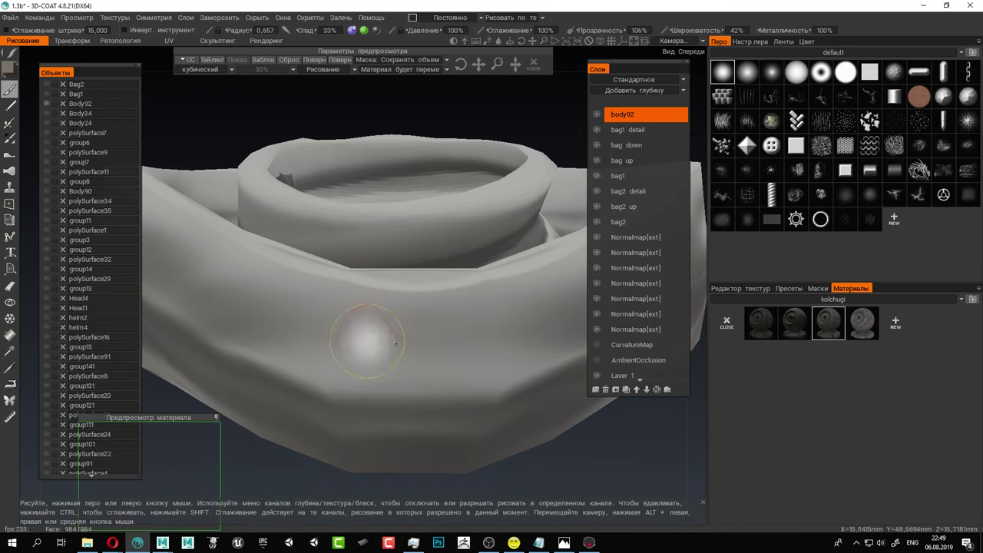
mouse_move(520, 339)
left_mouse_down()
mouse_move(265, 309)
mouse_move(530, 285)
mouse_move(538, 369)
mouse_move(253, 369)
mouse_move(522, 448)
mouse_move(366, 426)
left_mouse_up()
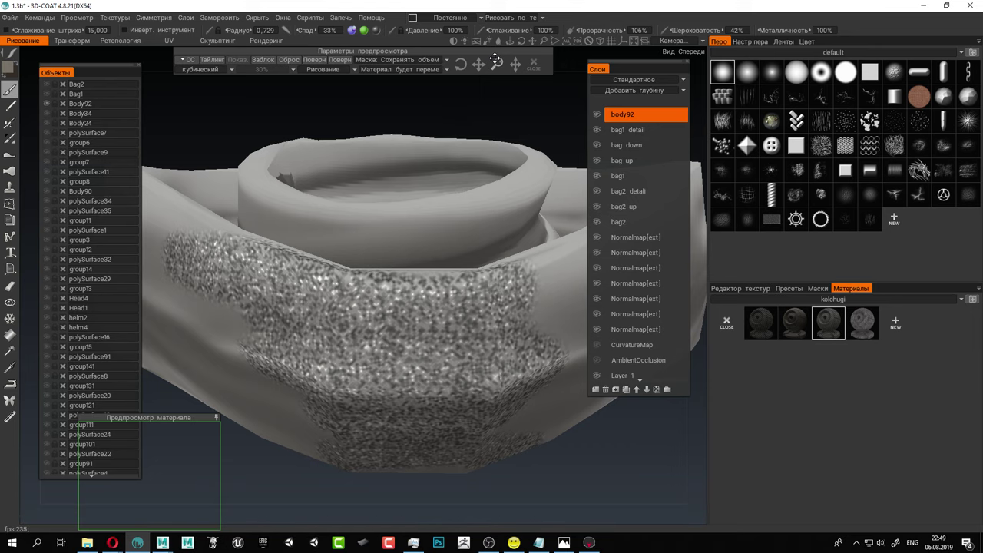
Enlarge the chainmail tiling and paint over the collar's front fold and inner ring with the pressure at 736%.
left_click_drag(498, 64, 500, 66)
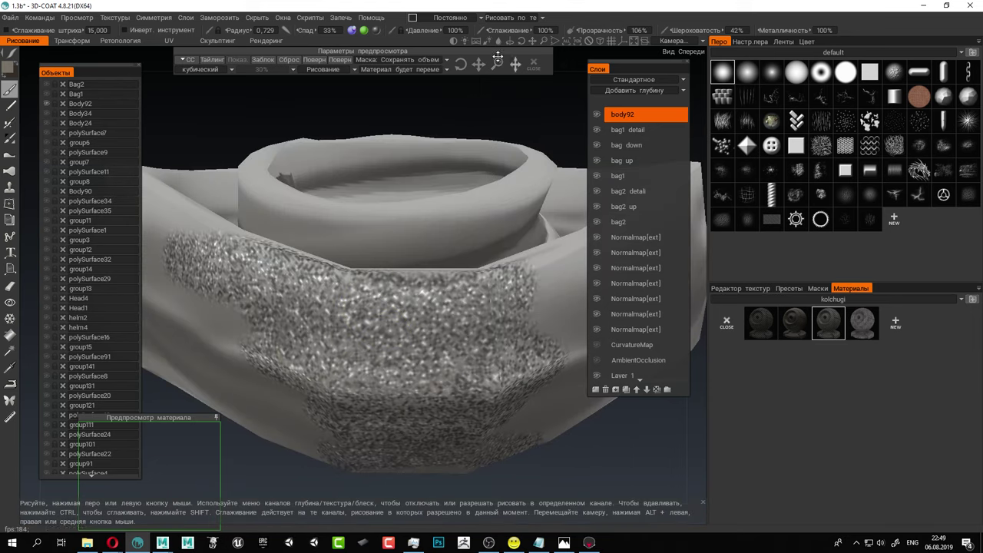
mouse_move(492, 369)
left_mouse_down()
mouse_move(437, 331)
mouse_move(338, 338)
left_mouse_up()
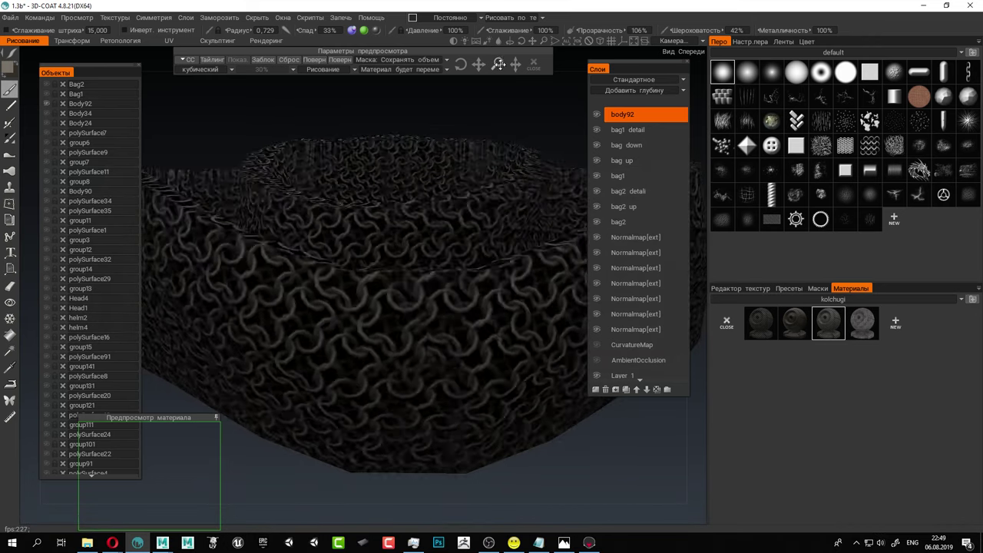
mouse_move(420, 331)
left_mouse_down()
mouse_move(326, 332)
mouse_move(484, 315)
mouse_move(369, 281)
mouse_move(523, 301)
mouse_move(246, 253)
mouse_move(253, 223)
mouse_move(484, 207)
mouse_move(519, 248)
mouse_move(426, 279)
mouse_move(408, 361)
mouse_move(459, 335)
mouse_move(384, 284)
left_mouse_up()
Inspect the painted chainmail from a distance and undo the test strokes on the collar.
scroll(384, 308, "down", 8)
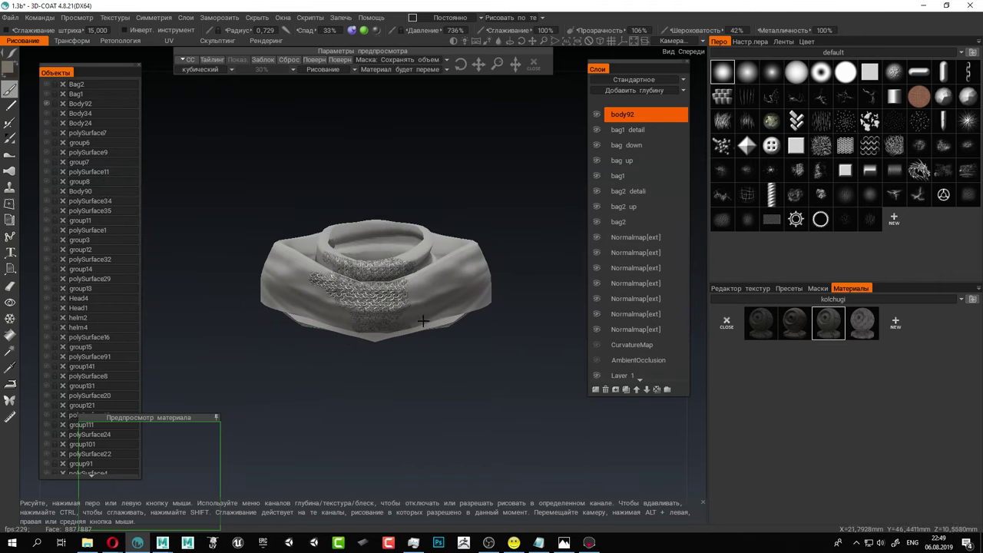
mouse_move(424, 321)
left_mouse_down("alt")
mouse_move(492, 319)
mouse_move(485, 285)
left_mouse_up("alt")
right_click_drag(421, 271, 452, 303, "alt")
left_click_drag(452, 303, 444, 310, "alt")
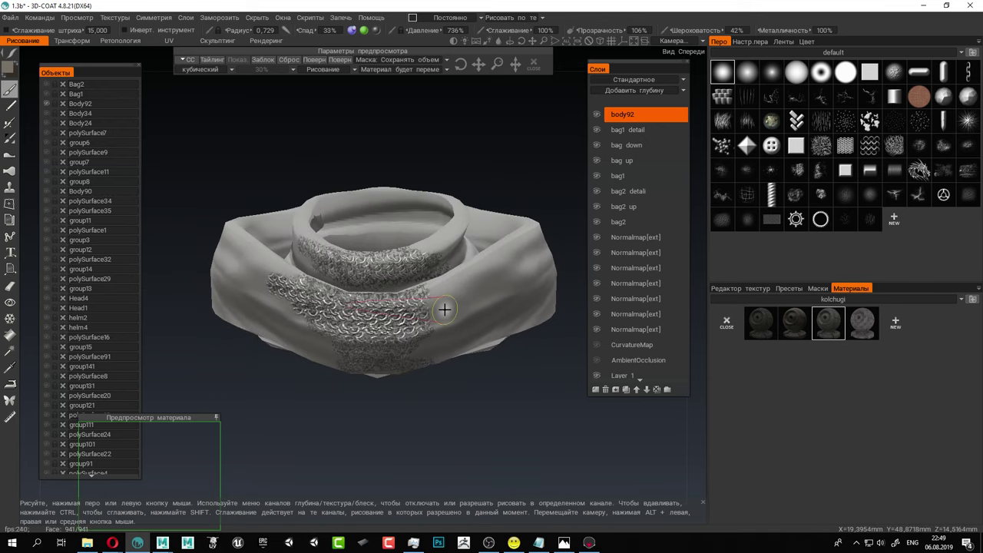
key("ctrl+z")
key("ctrl+z")
key("ctrl+z")
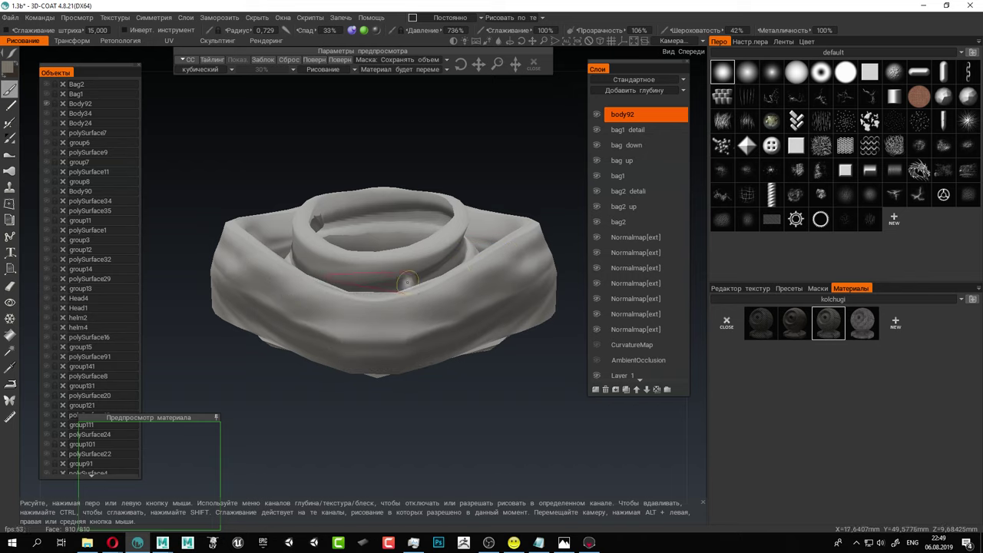
Choose the olive burlap fabric from the dark knight materials, preview it on the collar and reduce its tiling scale.
left_click(752, 300)
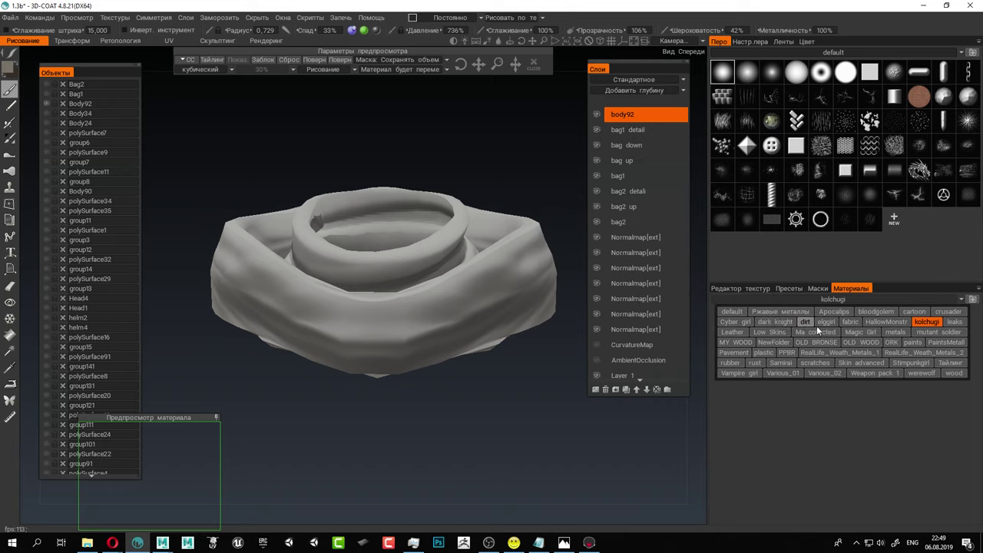
left_click(777, 322)
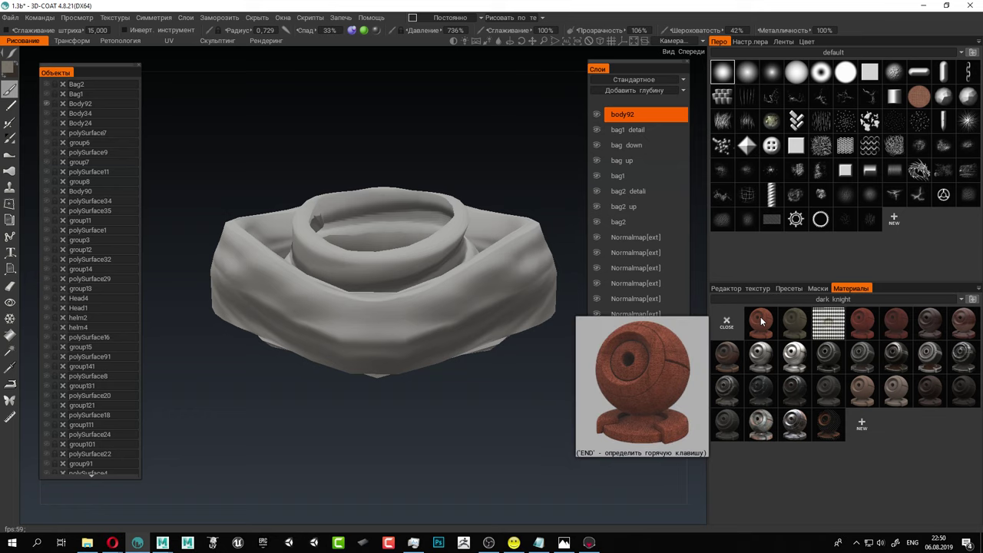
left_click(761, 321)
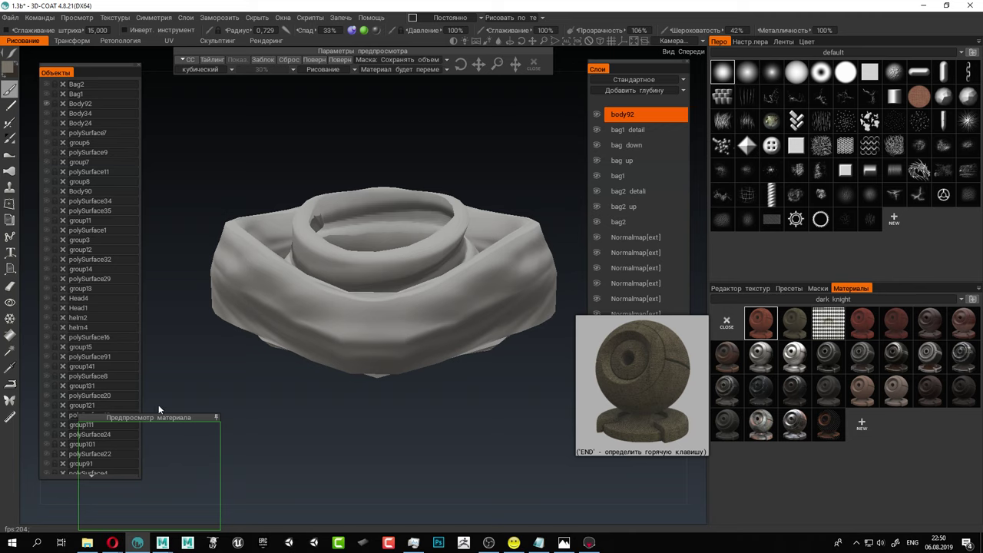
left_click_drag(174, 417, 354, 231)
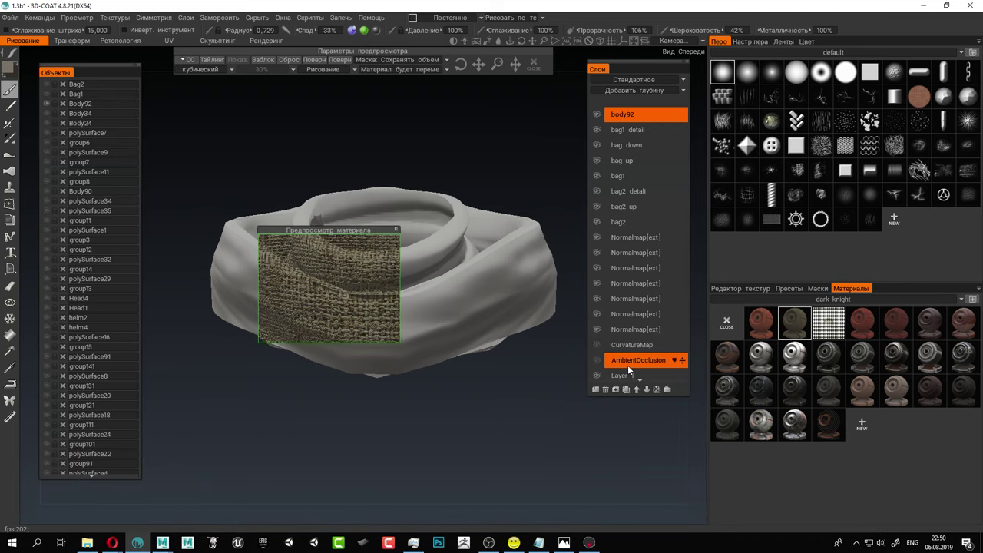
left_click_drag(498, 62, 498, 61)
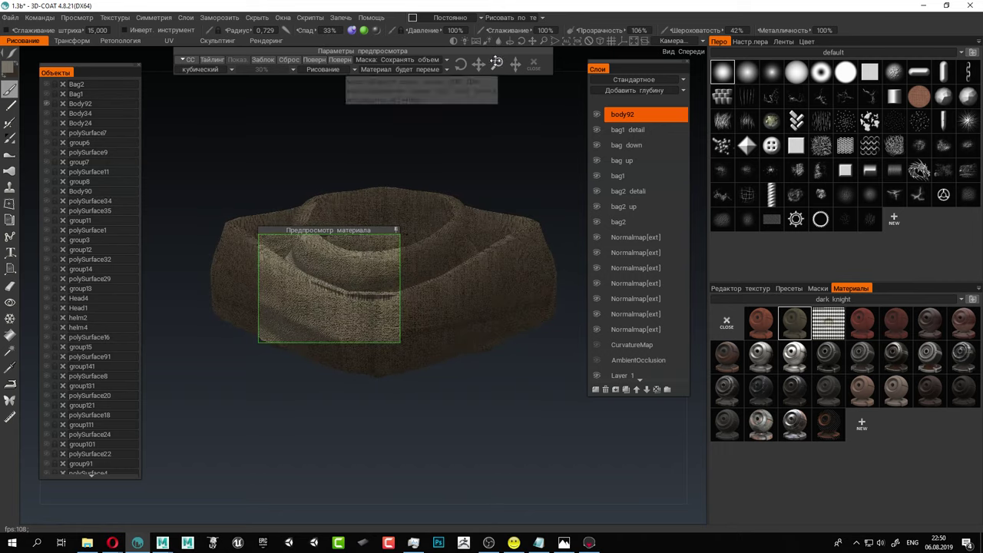
Test-paint the burlap on the collar's front, and fill the entire body92 layer with it.
left_click_drag(367, 230, 392, 421)
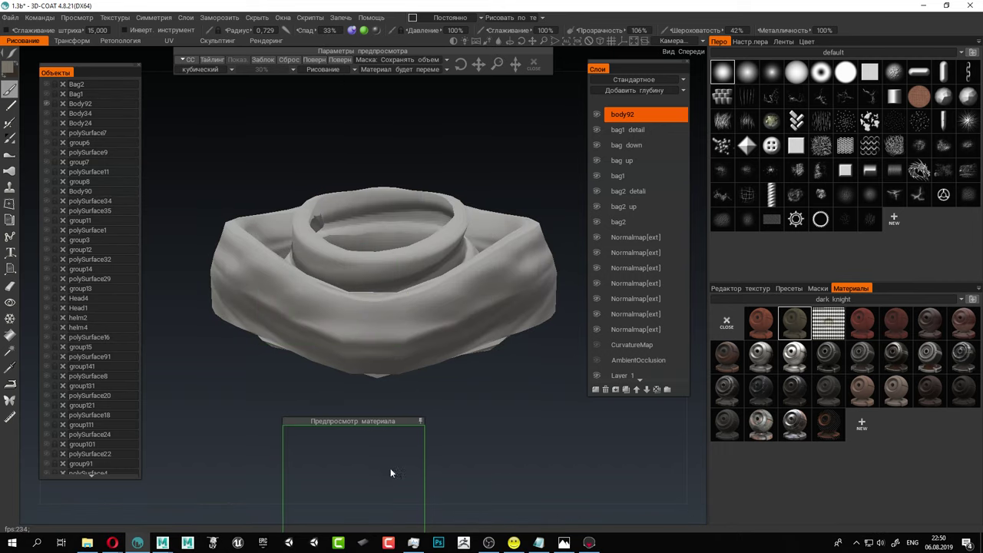
mouse_move(388, 330)
left_mouse_down()
mouse_move(468, 295)
mouse_move(299, 331)
mouse_move(431, 341)
left_mouse_up()
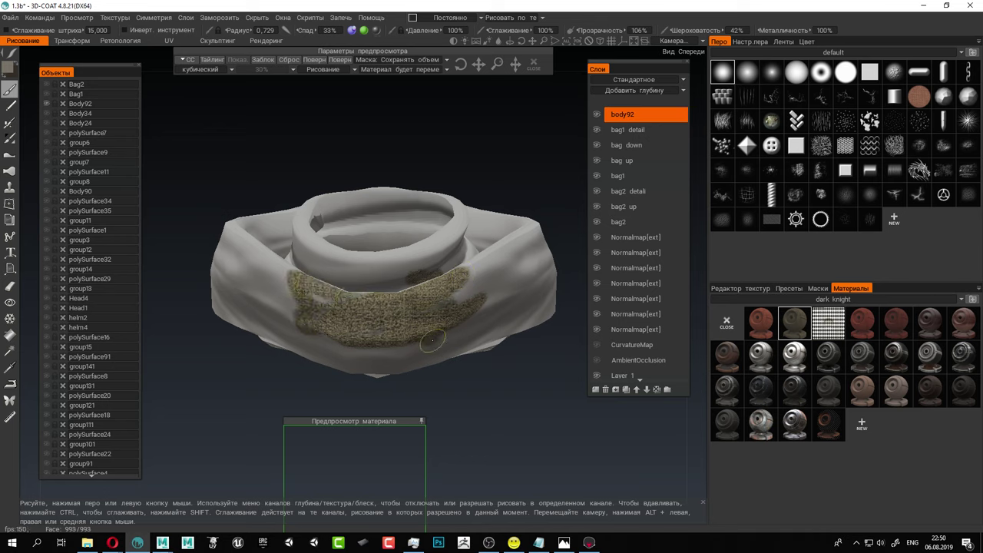
left_click(184, 18)
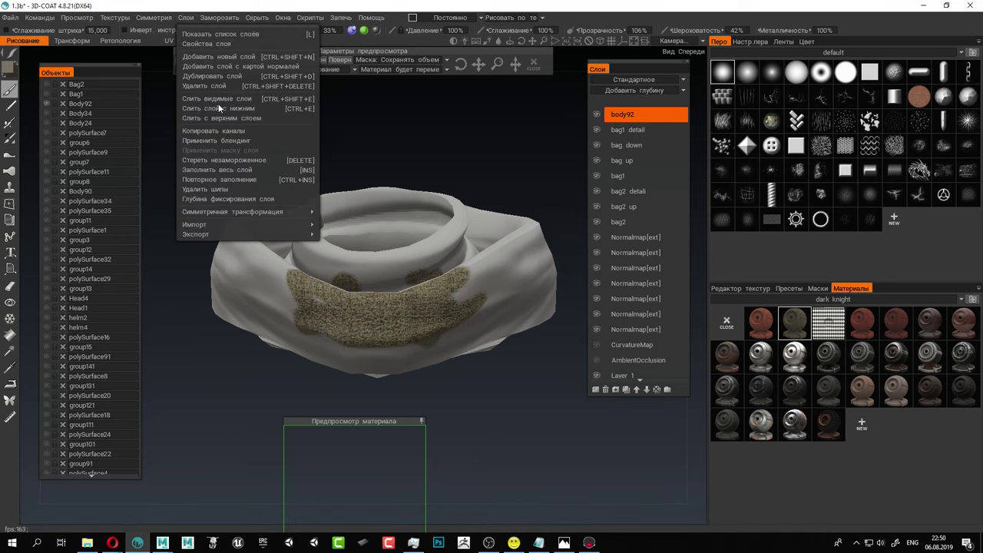
left_click(220, 171)
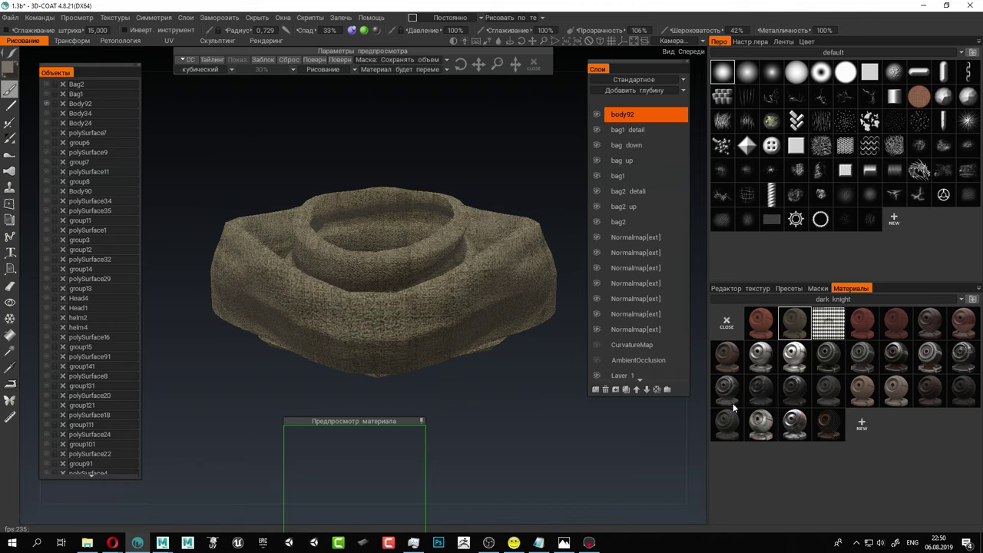
Choose the first chainmail from the kolchugi materials, preview it on the collar's front and reduce its tiling scale.
left_click(810, 301)
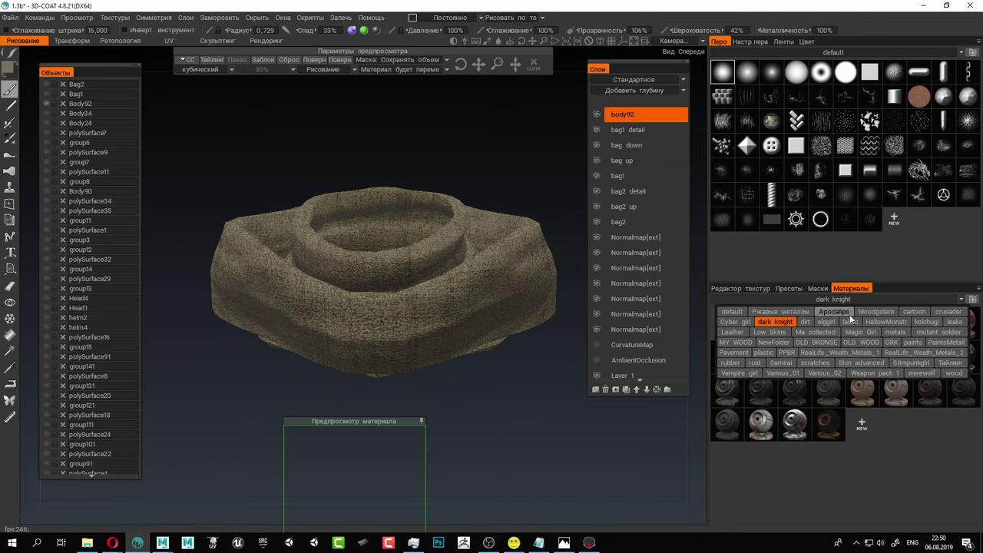
left_click(933, 322)
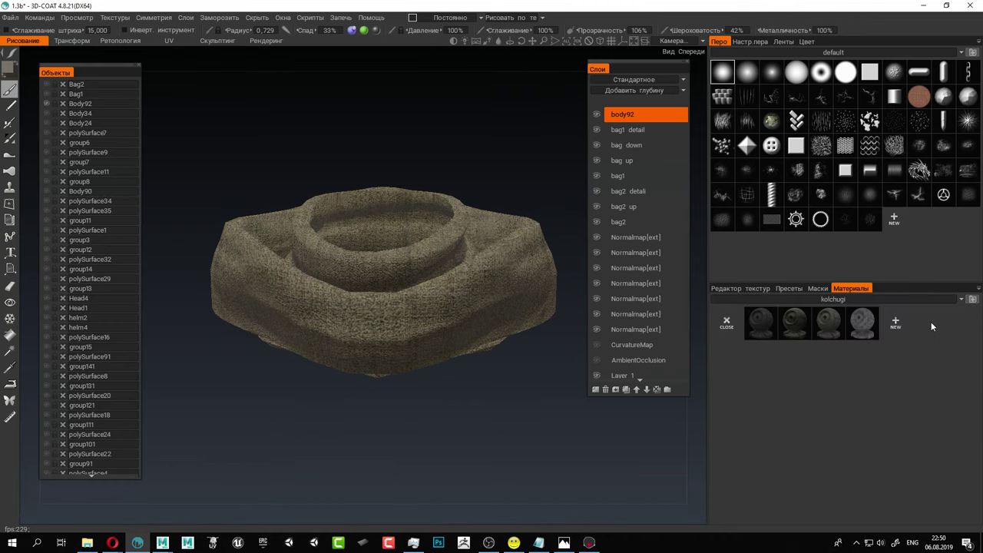
left_click(762, 324)
left_click_drag(374, 421, 386, 261)
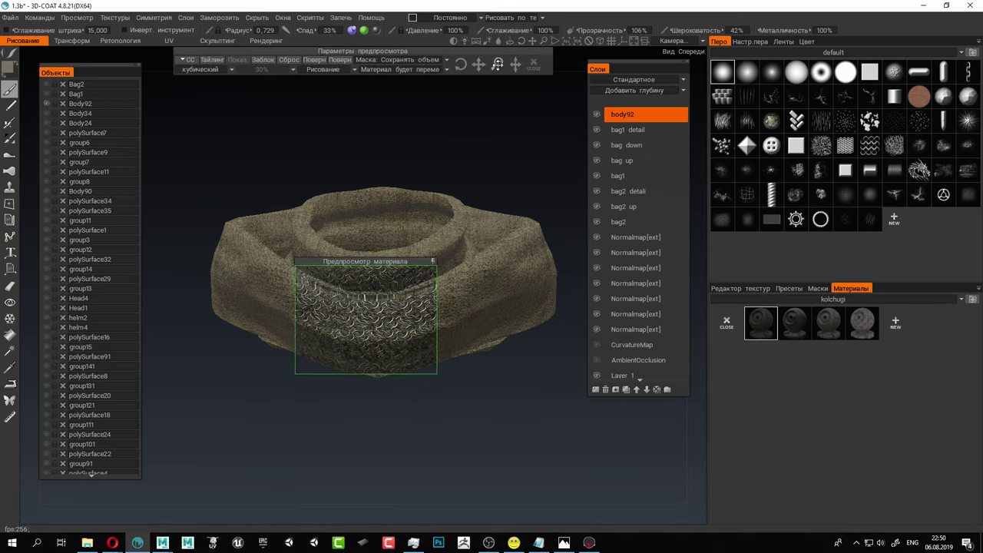
left_click_drag(498, 64, 498, 64)
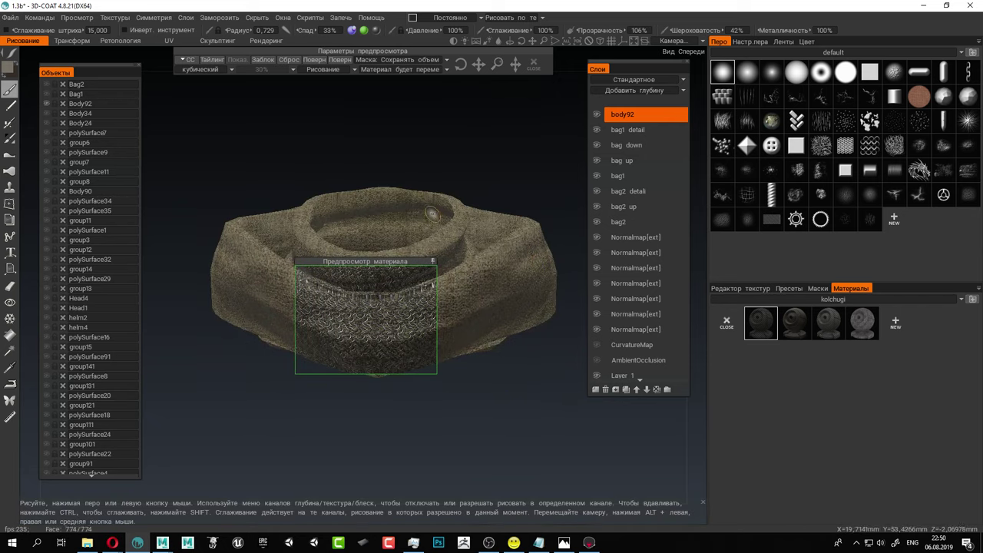
Raise the pressure to 1800%, fill the whole collar with the chainmail using a freehand lasso, and undo the fill.
right_click_drag(480, 328, 492, 127)
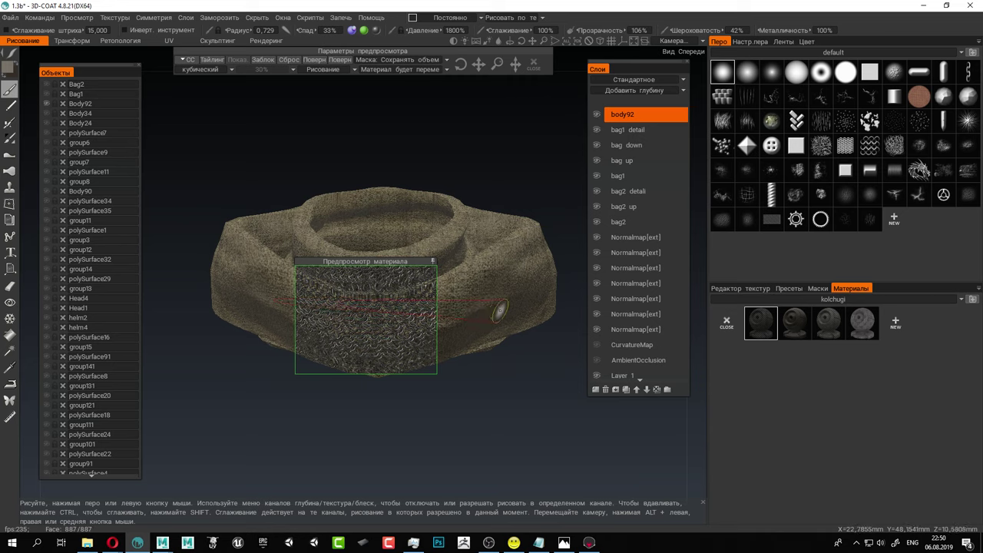
left_click_drag(382, 262, 356, 421)
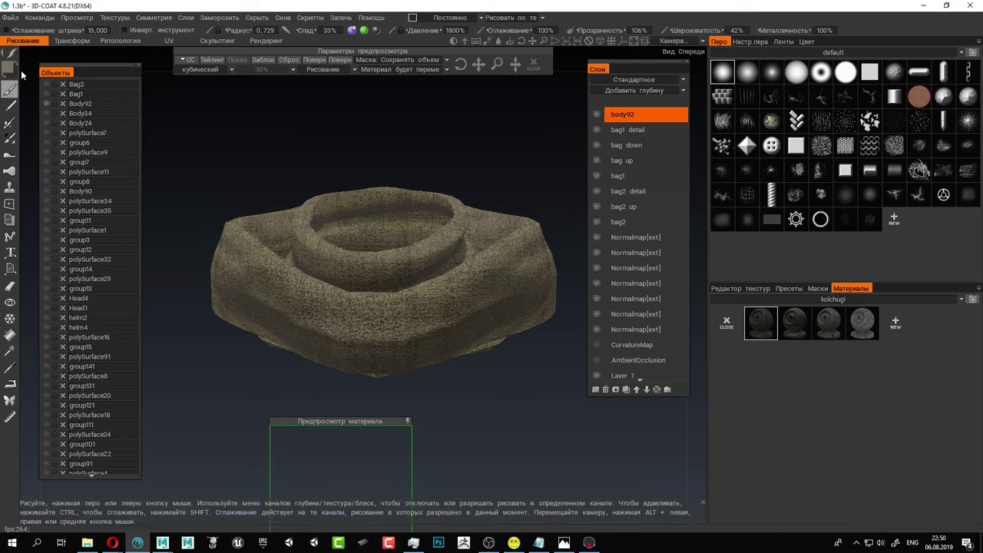
mouse_move(23, 57)
left_click(220, 56)
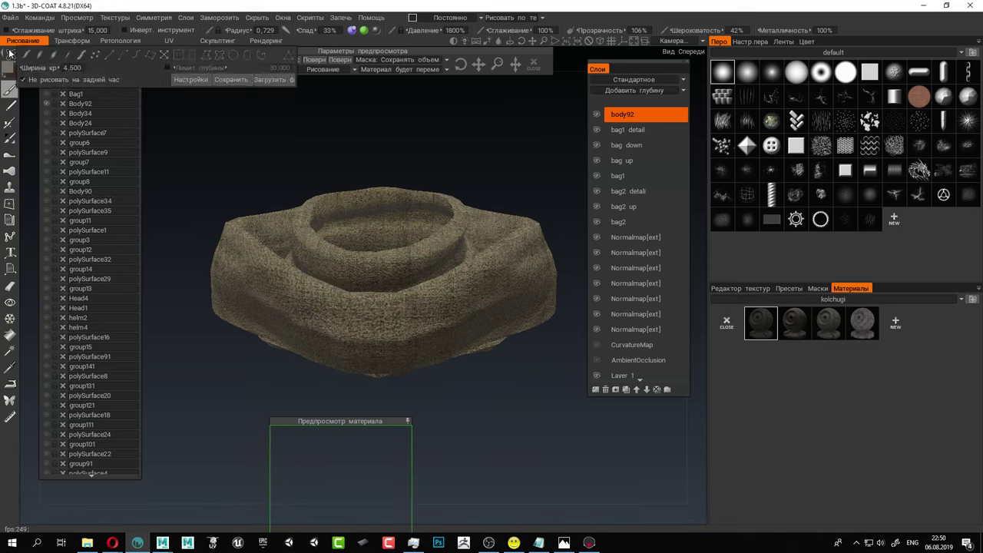
left_click_drag(536, 134, 547, 379)
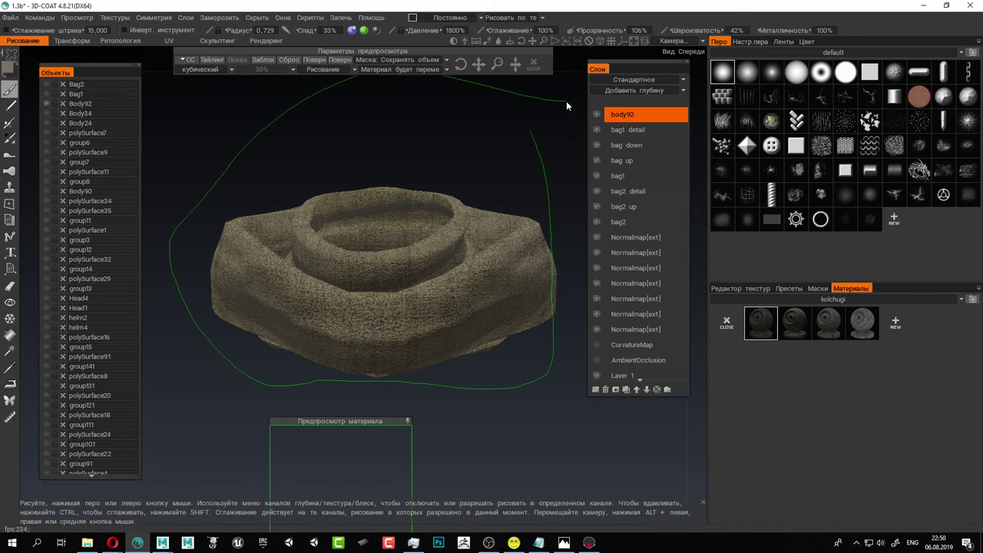
left_click_drag(566, 101, 566, 101)
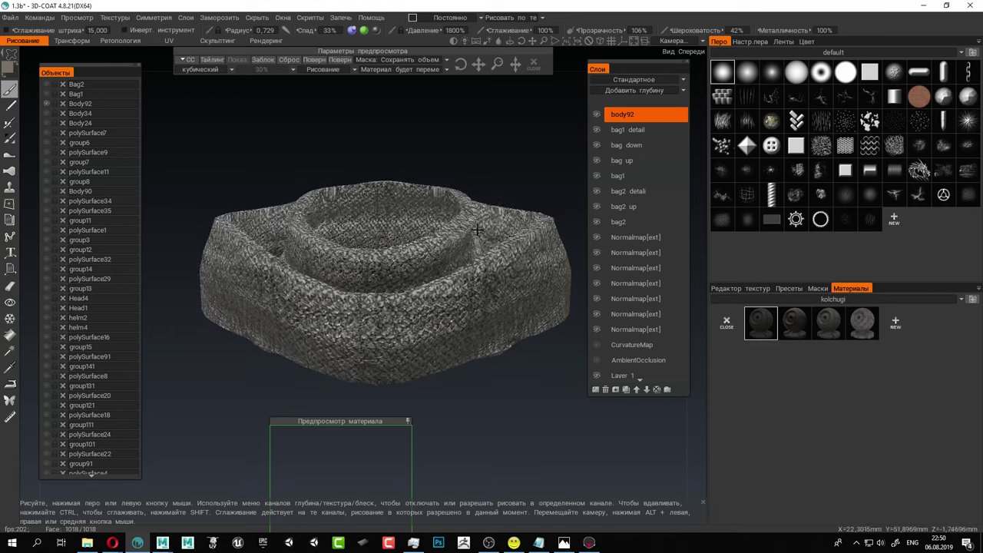
mouse_move(477, 230)
right_mouse_down("alt")
mouse_move(573, 226)
mouse_move(509, 225)
right_mouse_up("alt")
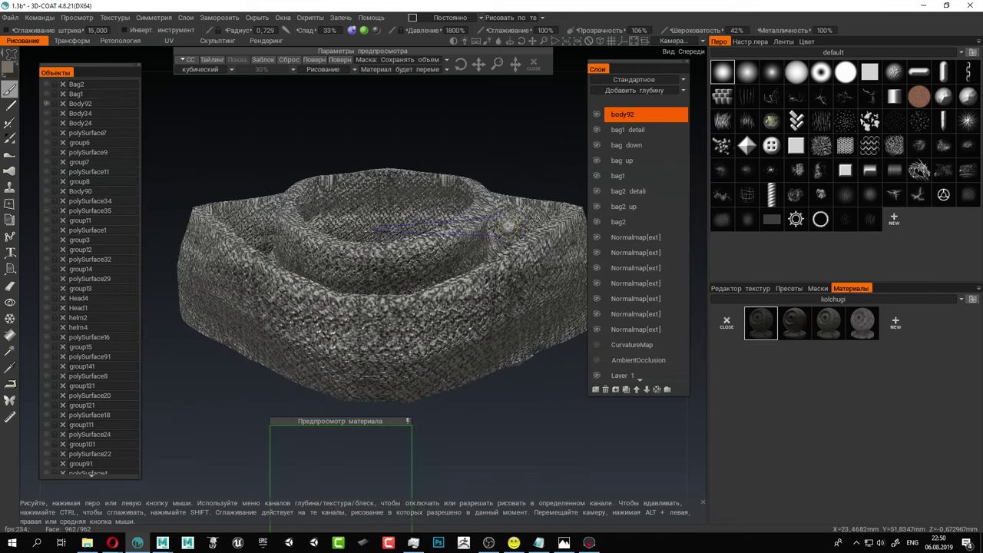
key("ctrl+z")
left_click_drag(522, 228, 440, 193, "alt")
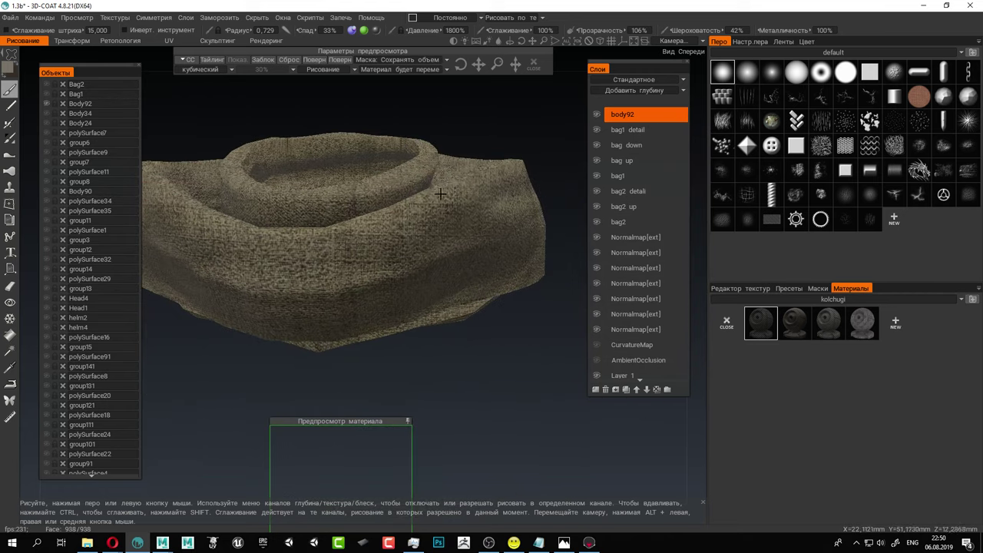
Return to brush strokes, test-paint the chainmail on the collar's front, undo the strokes and move the material preview off the collar.
left_click(25, 55)
mouse_move(361, 282)
left_mouse_down()
mouse_move(288, 288)
mouse_move(404, 224)
mouse_move(392, 220)
left_mouse_up()
right_click_drag(356, 250, 398, 265, "alt")
key("ctrl+z")
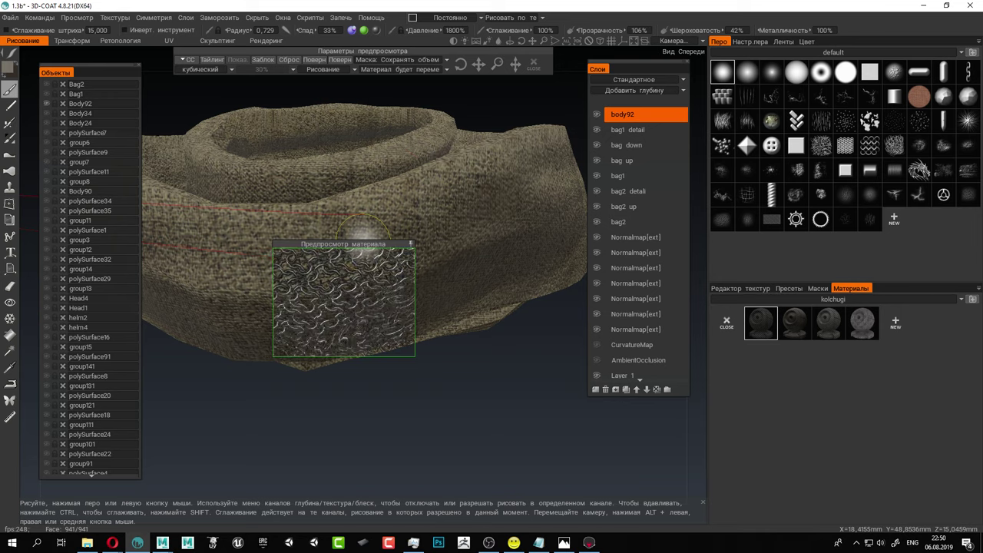
mouse_move(453, 203)
left_mouse_down()
mouse_move(465, 194)
mouse_move(440, 190)
left_mouse_up()
key("ctrl+z")
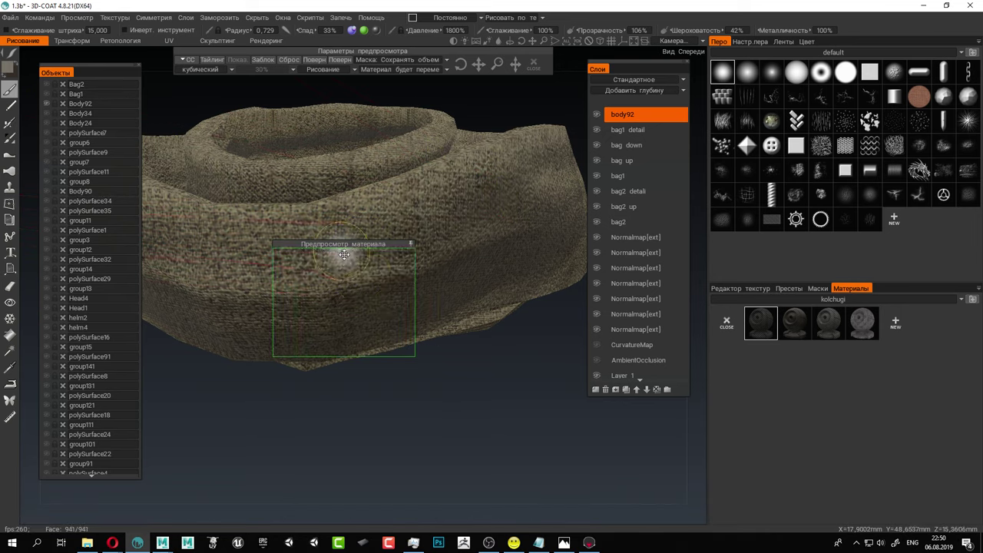
left_click_drag(343, 246, 473, 400)
left_click_drag(386, 280, 398, 281, "alt")
right_click_drag(397, 281, 354, 275, "alt")
left_click_drag(355, 275, 391, 262, "alt")
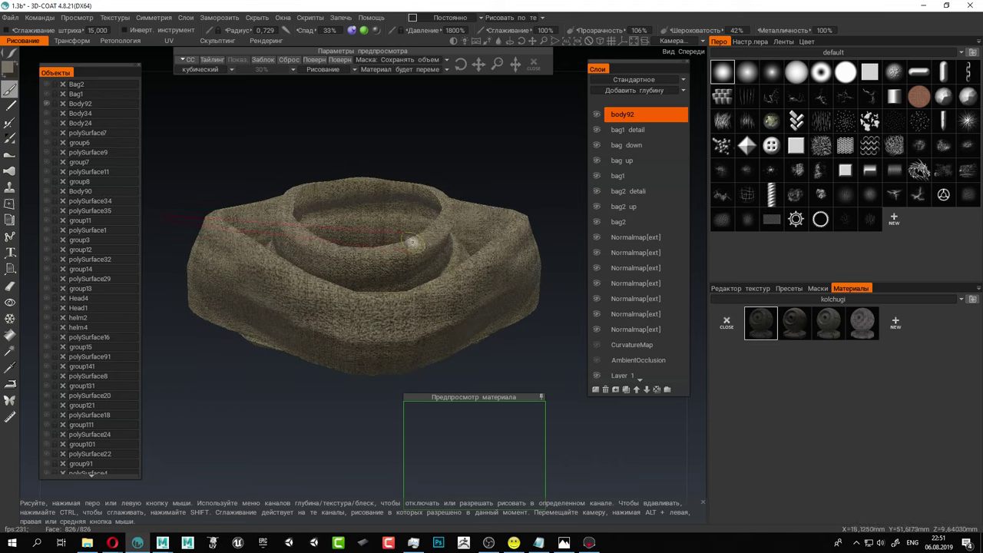
Check the Body UV set for the collar's islands by selecting several of them, and return to painting.
left_click(168, 40)
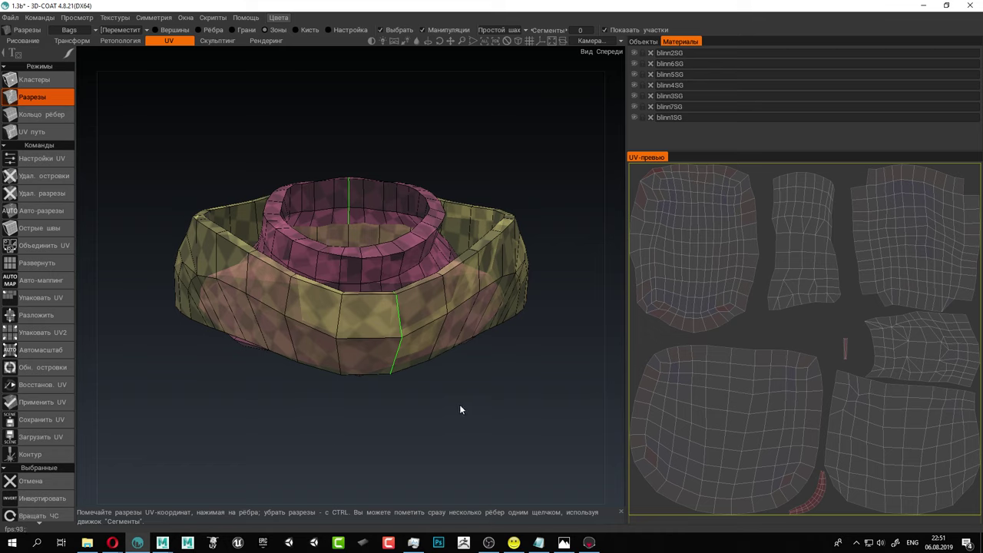
left_click(80, 30)
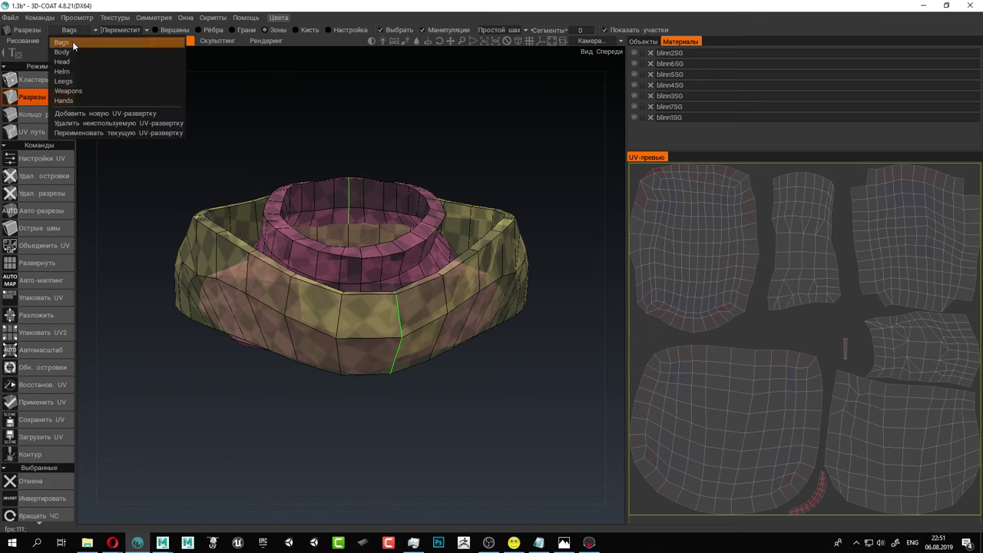
left_click(65, 51)
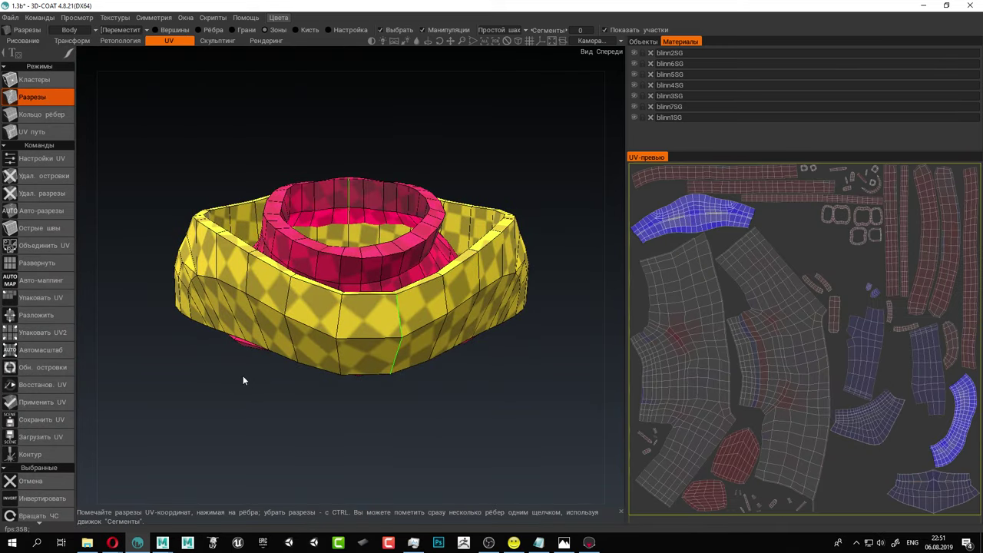
left_click(689, 224)
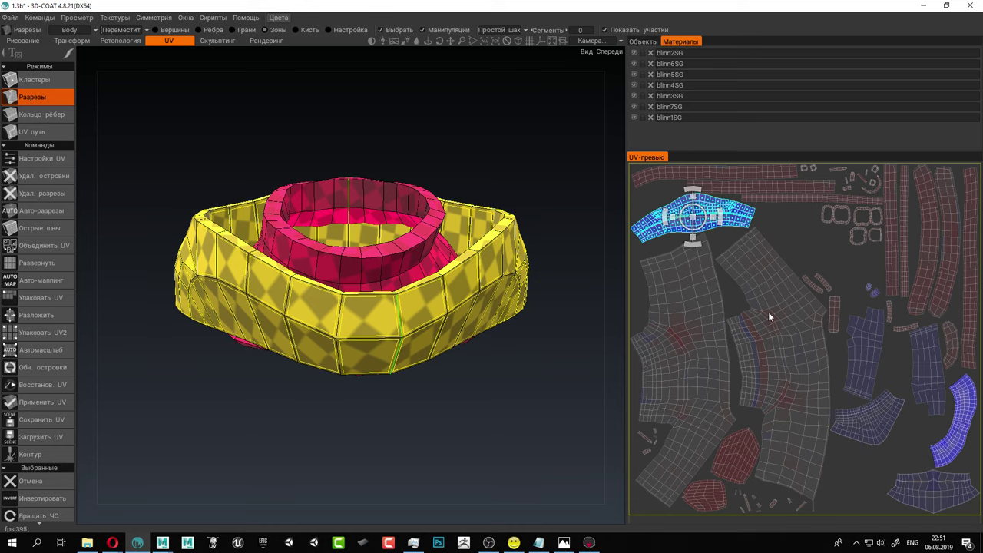
left_click(921, 478)
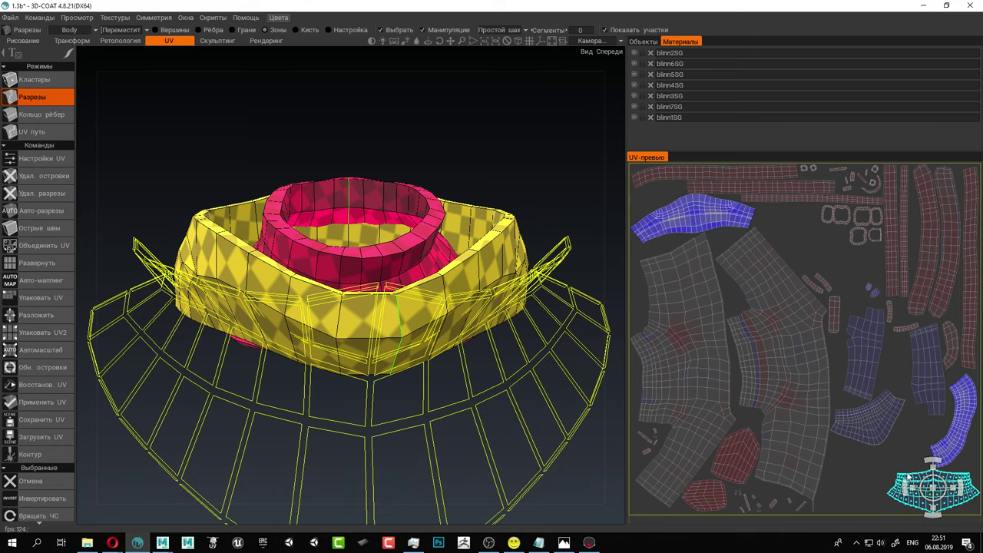
left_click(881, 435)
left_click(957, 426)
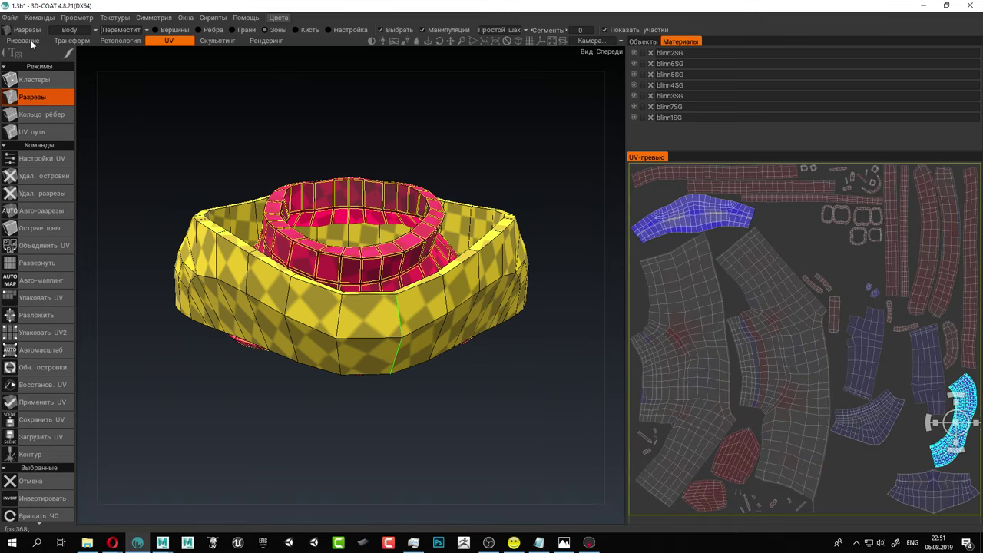
left_click(31, 42)
Choose the third chainmail from the kolchugi materials and preview it on the collar's front.
left_click(459, 315)
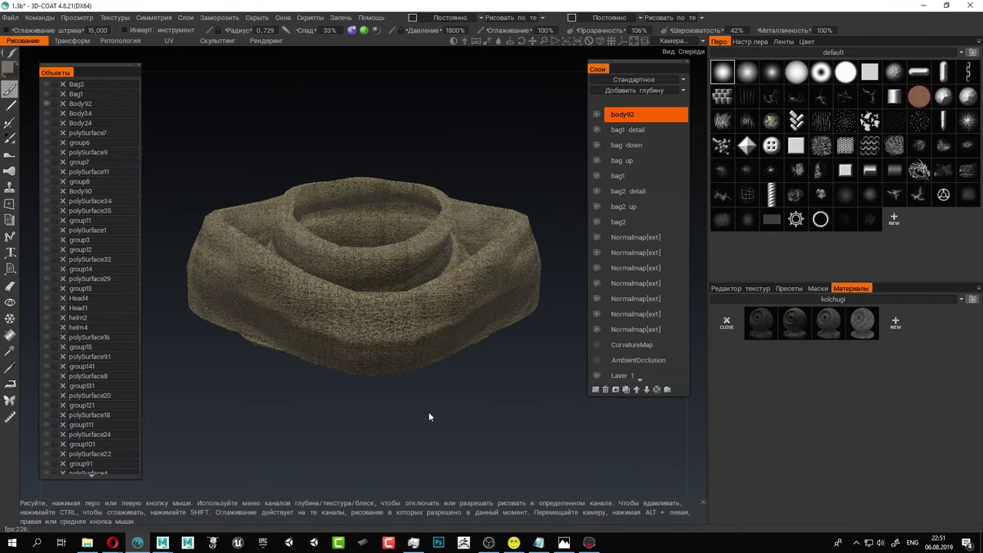
left_click_drag(427, 415, 537, 393)
left_click(830, 327)
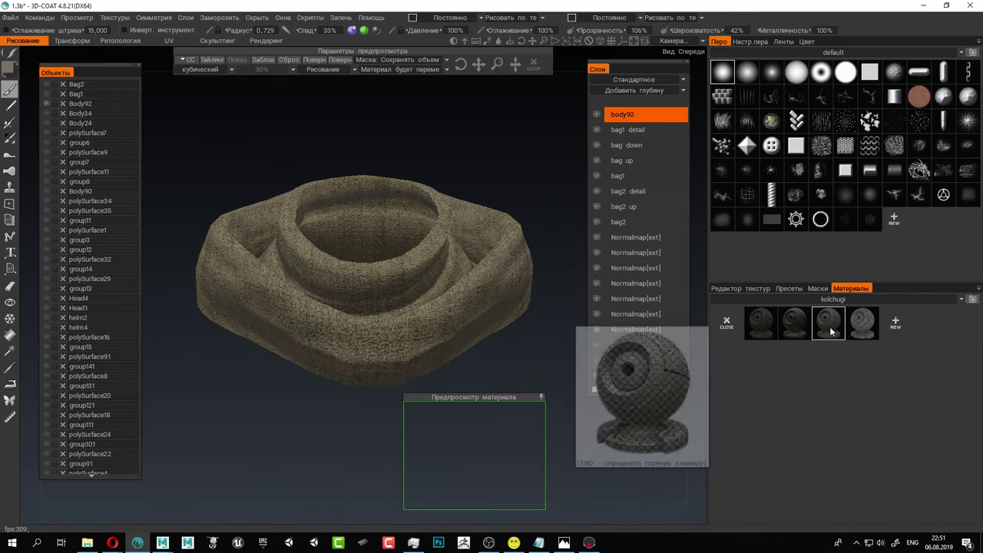
left_click_drag(471, 397, 388, 281)
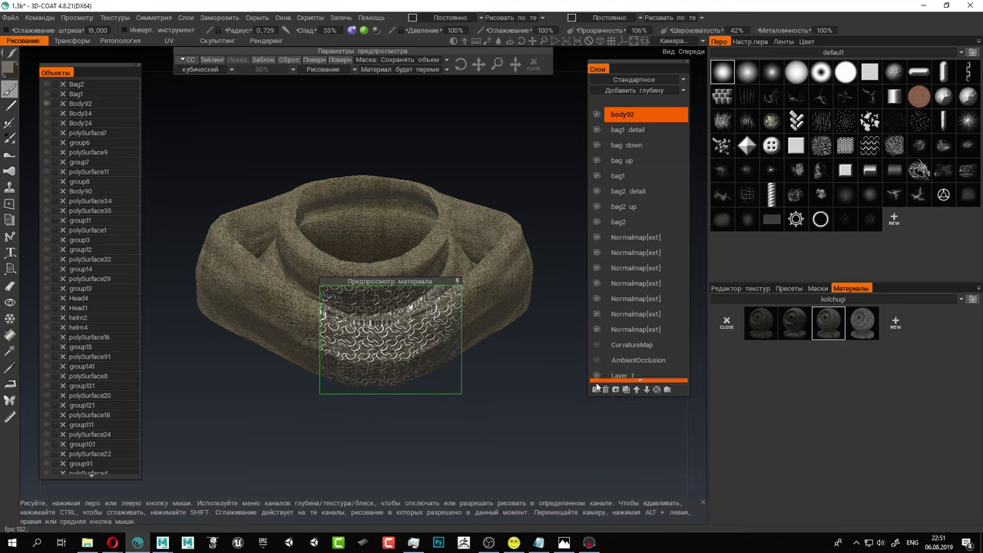
scroll(407, 318, "up", 2)
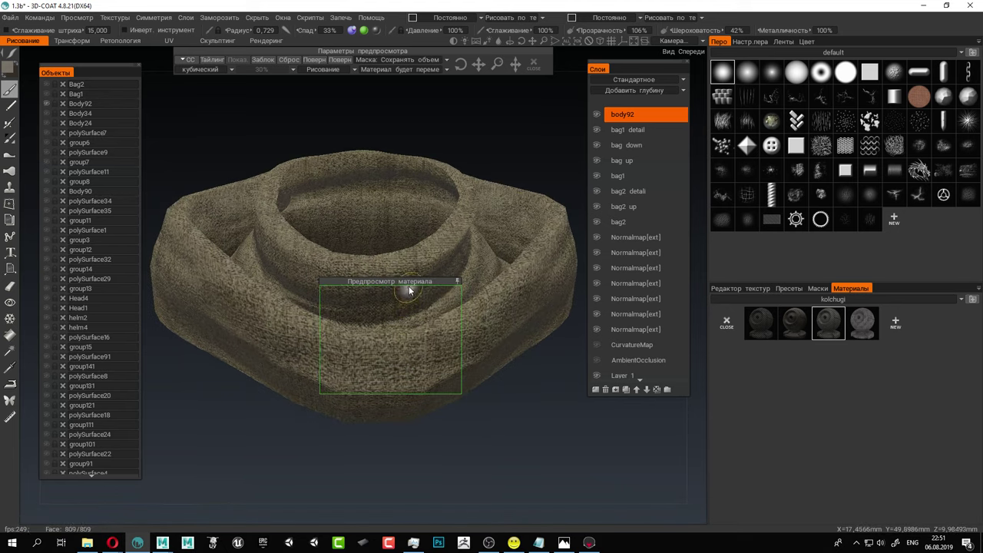
Move the material preview aside, test-paint the third chainmail across the collar's front and undo the strokes.
left_click_drag(395, 297, 211, 450)
mouse_move(449, 339)
left_mouse_down()
mouse_move(330, 357)
mouse_move(322, 345)
left_mouse_up()
mouse_move(496, 403)
left_mouse_down()
mouse_move(492, 307)
mouse_move(276, 361)
mouse_move(254, 322)
mouse_move(408, 295)
mouse_move(250, 265)
mouse_move(326, 275)
left_mouse_up()
key("ctrl+z")
key("ctrl+z")
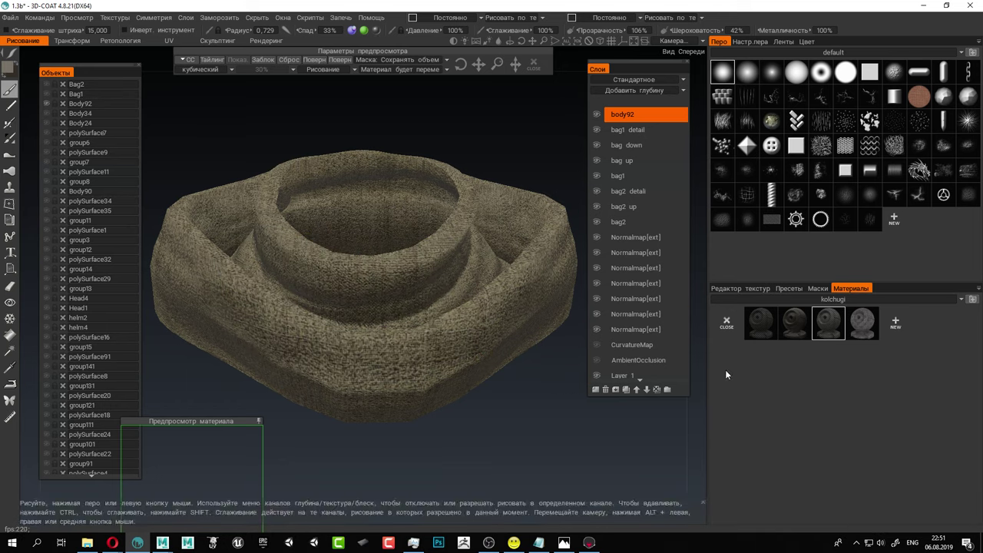
Review the smart material properties of the third chainmail and close them without changes.
right_click(838, 319)
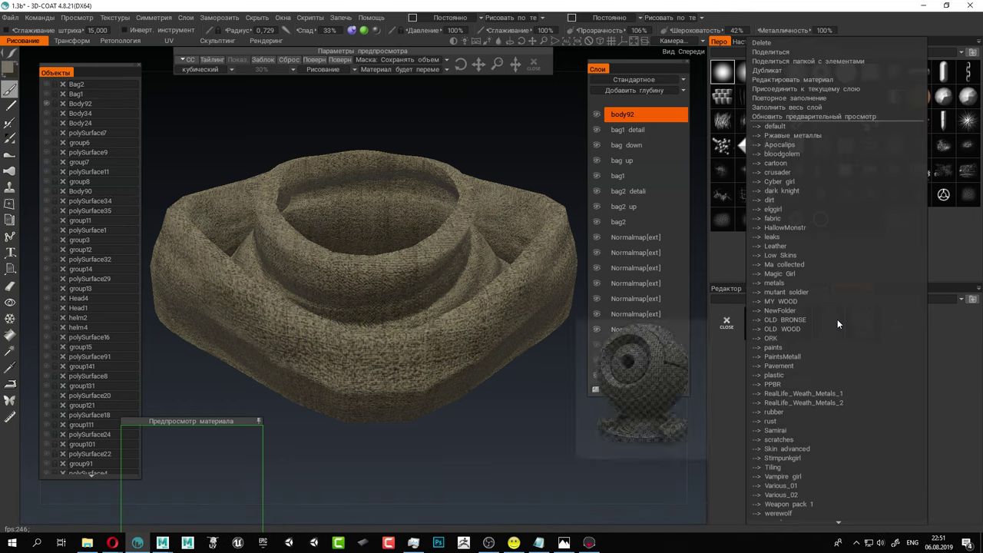
left_click(789, 78)
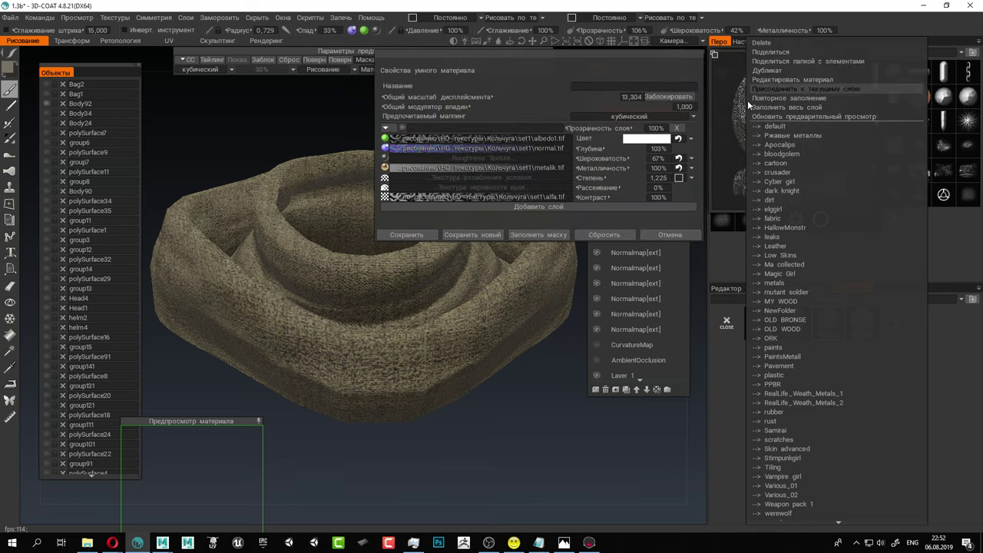
left_click(660, 235)
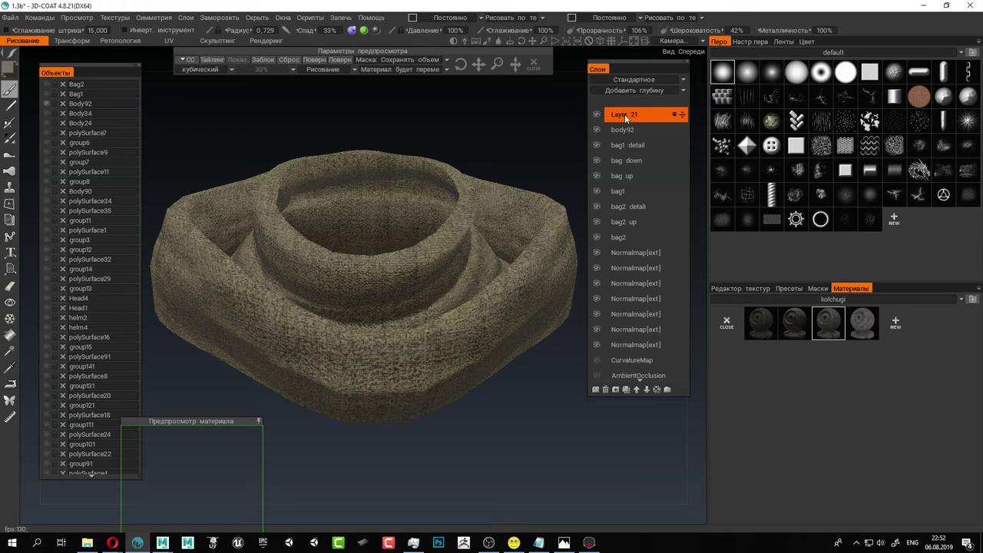
Add a new layer above body92 and name it "body 92 detali".
double_click(625, 114)
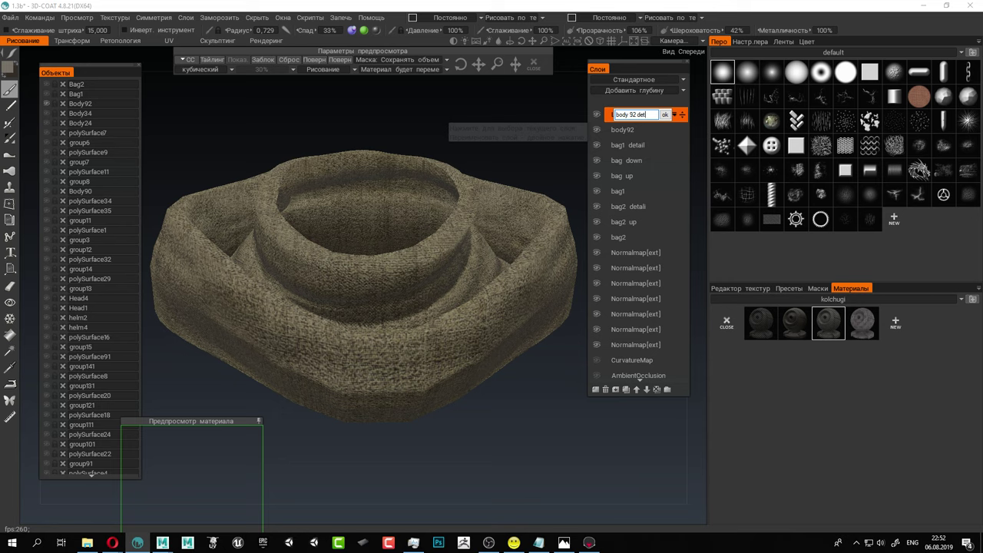
key("Return")
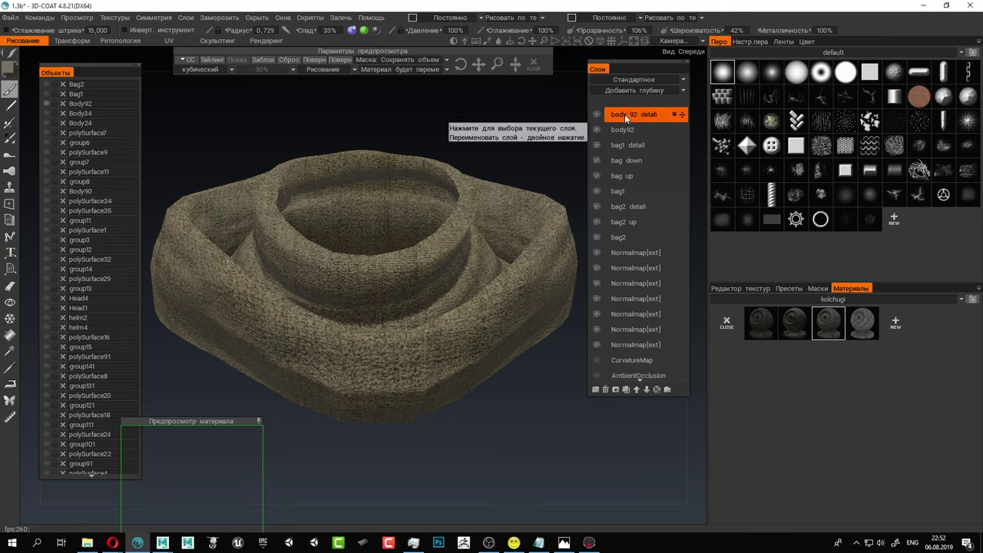
Replace a test stroke with chainmail painted over the whole visible collar, using 1394% pressure and a brush radius enlarged to 3,713.
mouse_move(410, 361)
left_mouse_down()
mouse_move(324, 361)
mouse_move(296, 341)
left_mouse_up()
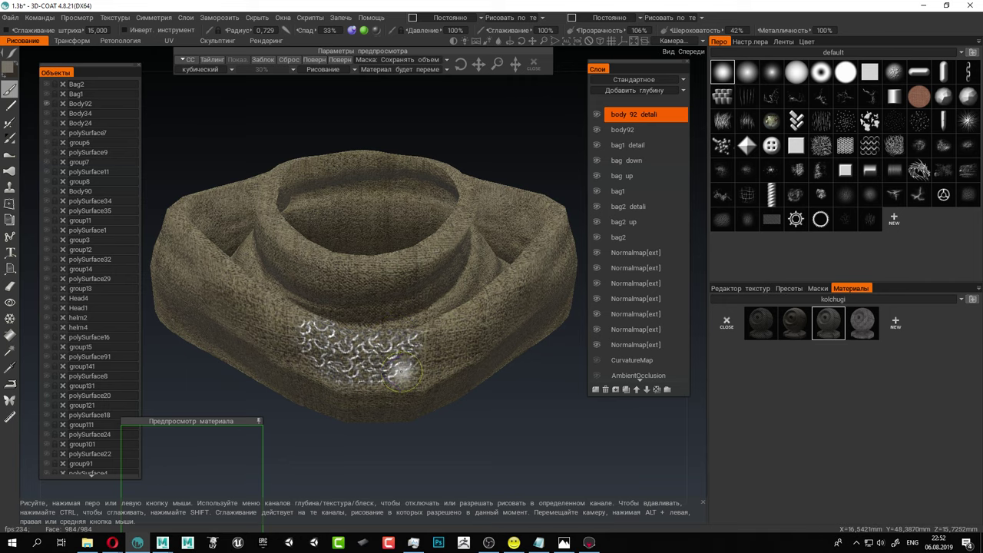
key("ctrl+z")
right_click_drag(379, 228, 382, 136)
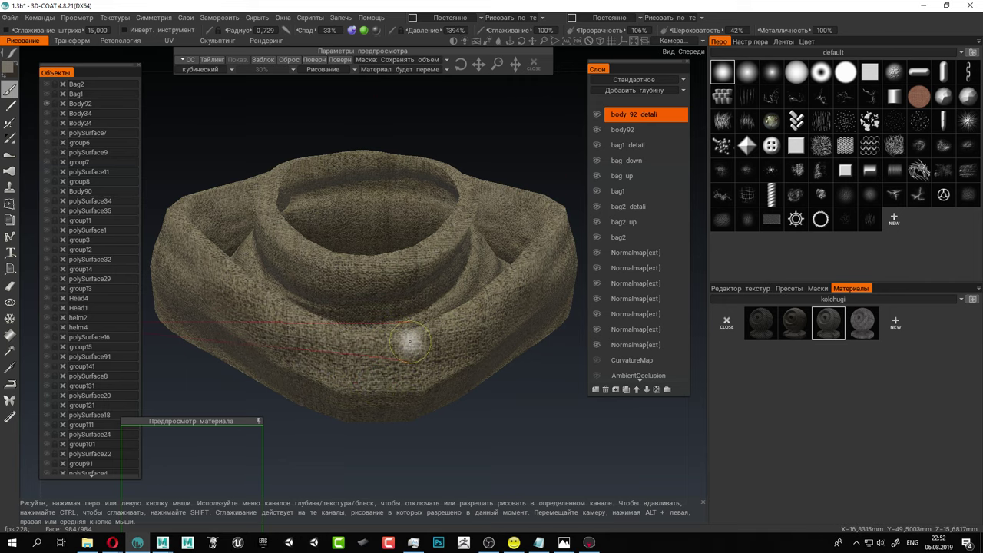
mouse_move(421, 344)
left_mouse_down()
mouse_move(315, 337)
mouse_move(285, 354)
mouse_move(419, 380)
mouse_move(322, 390)
left_mouse_up()
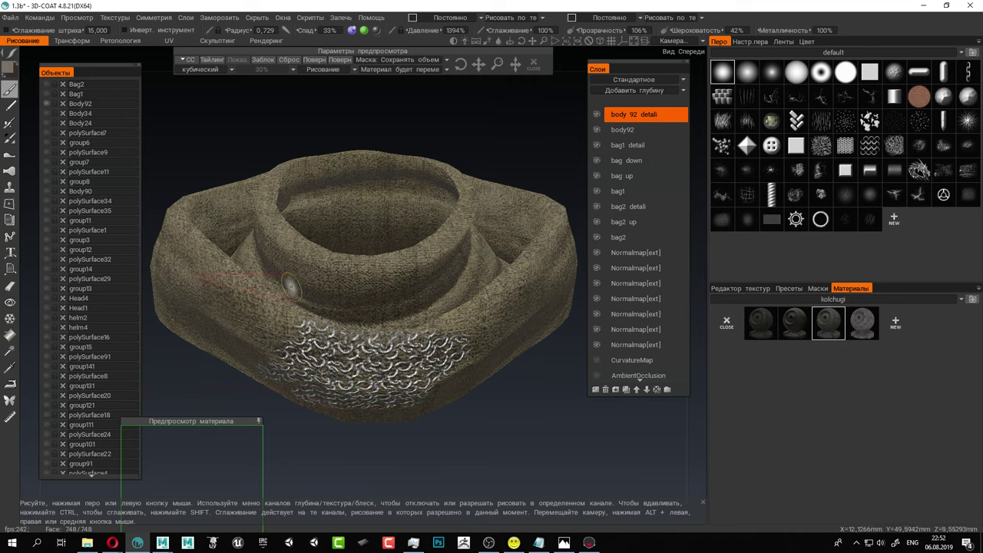
right_click_drag(320, 298, 379, 308)
mouse_move(450, 344)
left_mouse_down()
mouse_move(244, 321)
mouse_move(347, 315)
mouse_move(290, 252)
mouse_move(430, 176)
mouse_move(346, 292)
mouse_move(476, 238)
mouse_move(468, 368)
mouse_move(533, 333)
mouse_move(492, 219)
mouse_move(451, 383)
mouse_move(158, 293)
left_mouse_up()
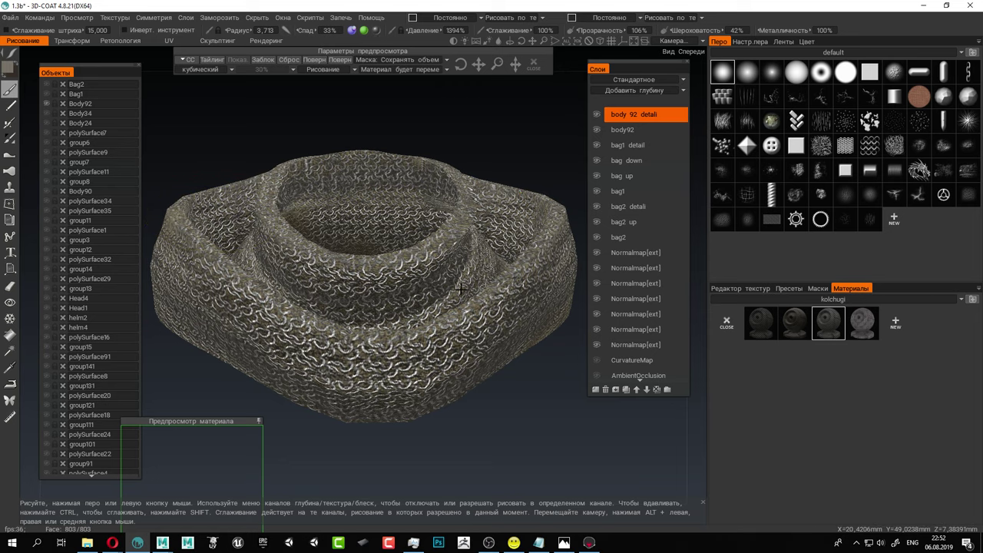
Show all objects again and examine the chainmail collar on the armored knight from the front and an angle.
scroll(289, 235, "down", 3)
left_click(13, 52)
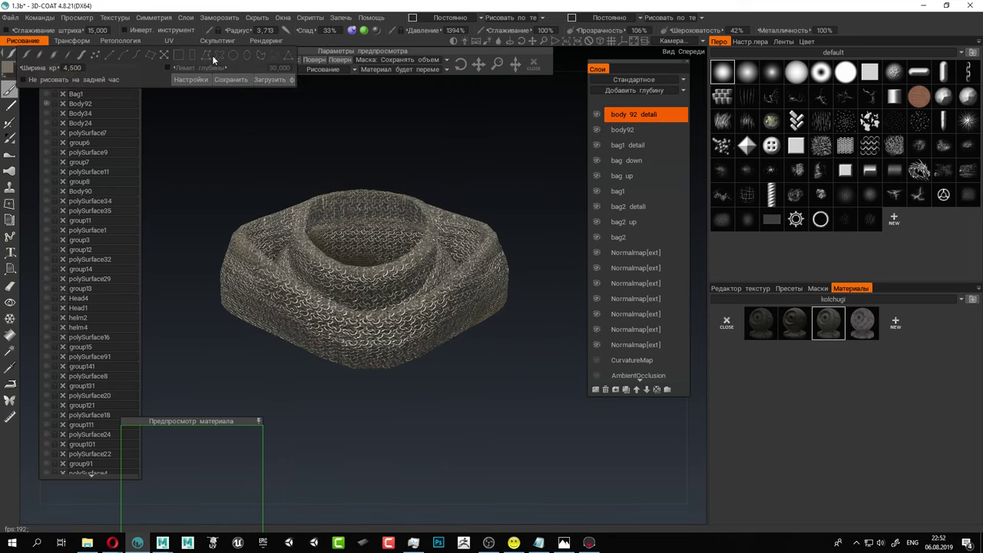
left_click(217, 55)
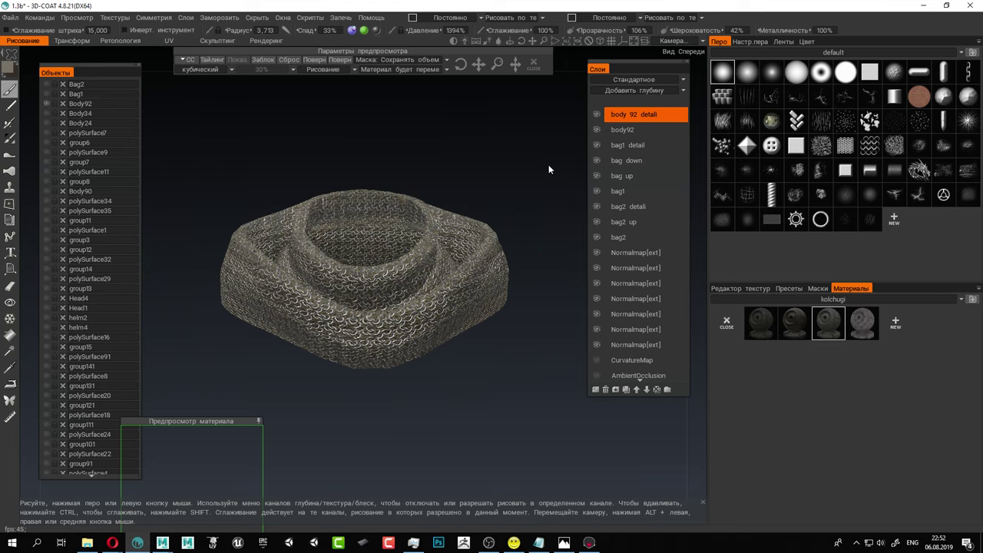
mouse_move(552, 269)
left_mouse_down("alt")
mouse_move(420, 279)
mouse_move(532, 284)
mouse_move(431, 292)
left_mouse_up("alt")
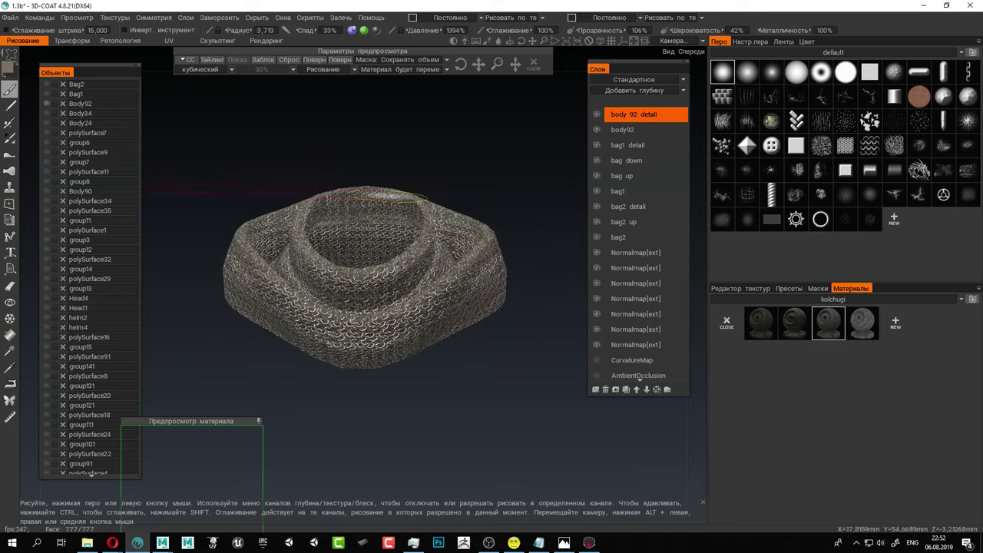
left_click(46, 104, "alt")
scroll(357, 261, "down", 5)
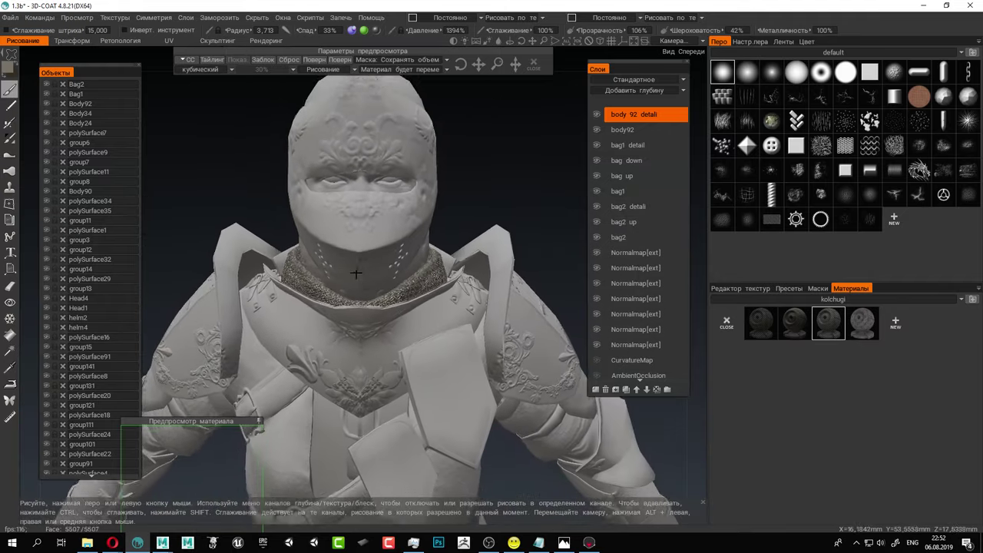
left_click_drag(349, 249, 281, 226, "alt")
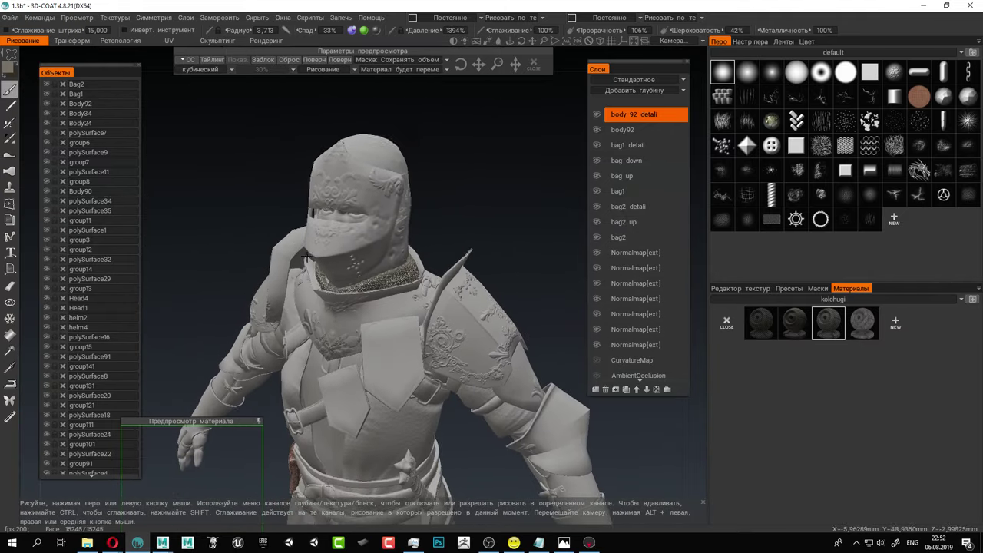
right_click_drag(307, 238, 550, 349, "alt")
scroll(549, 349, "down", 5)
left_click_drag(226, 200, 361, 291)
scroll(428, 243, "up", 3)
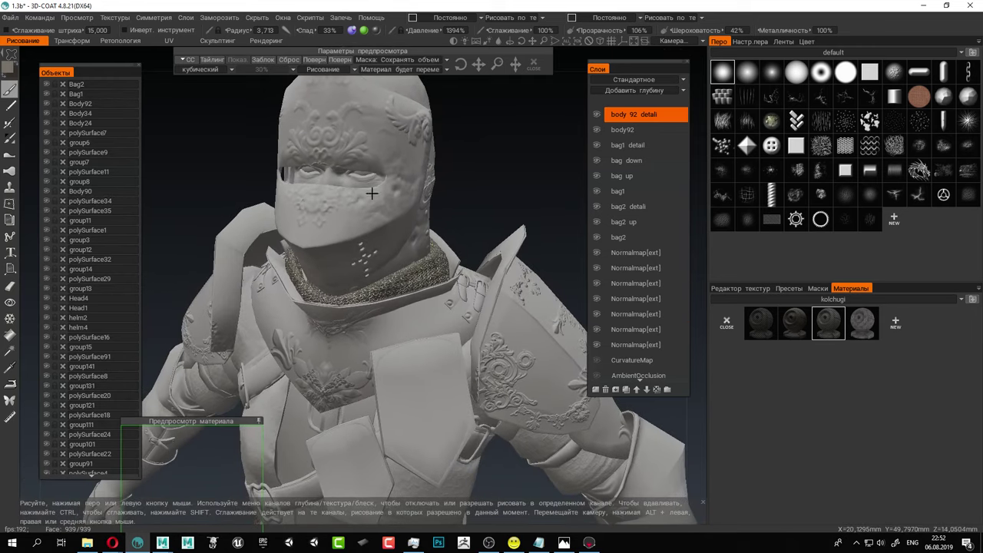
Check the knight's collar in the Render room, and return to the Paint room for a close view of it.
left_click(265, 40)
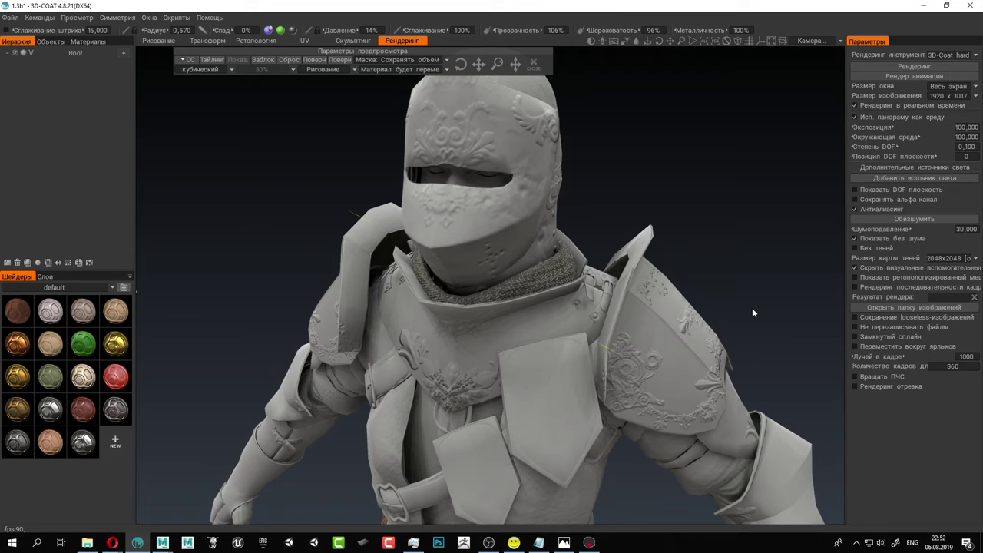
mouse_move(752, 312)
left_mouse_down()
mouse_move(674, 270)
mouse_move(744, 302)
left_mouse_up()
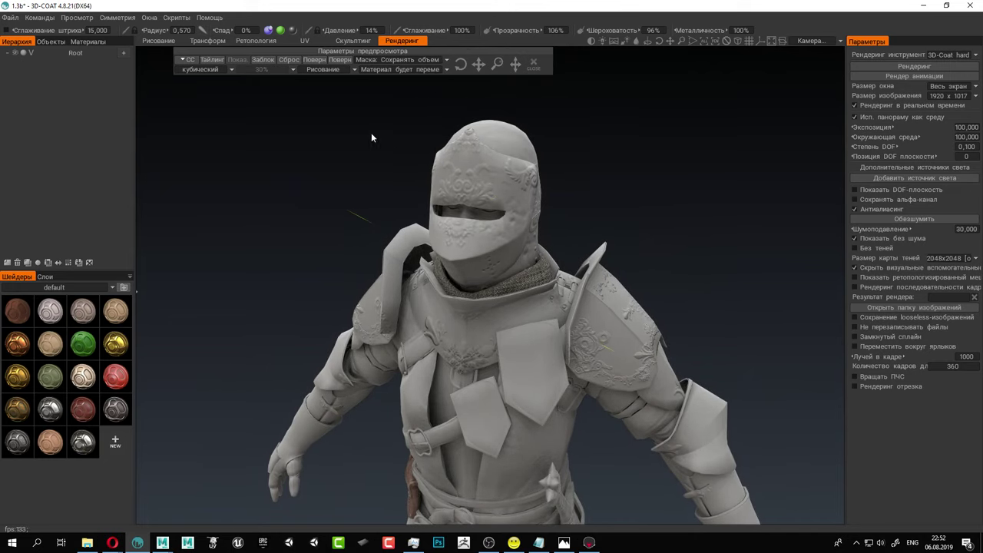
left_click(157, 40)
right_click_drag(461, 304, 606, 398, "alt")
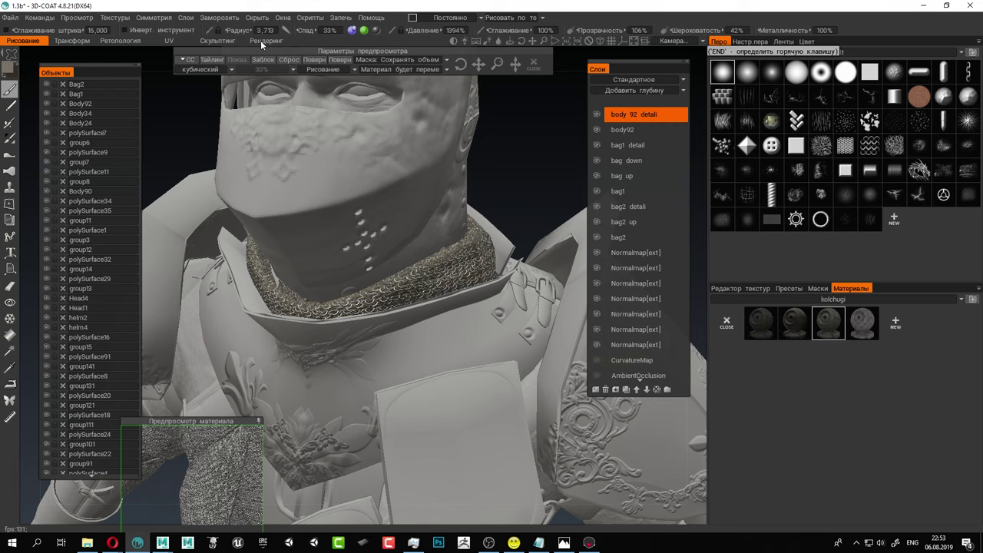
Isolate the Body92 collar so that all other objects are hidden.
left_click(623, 237)
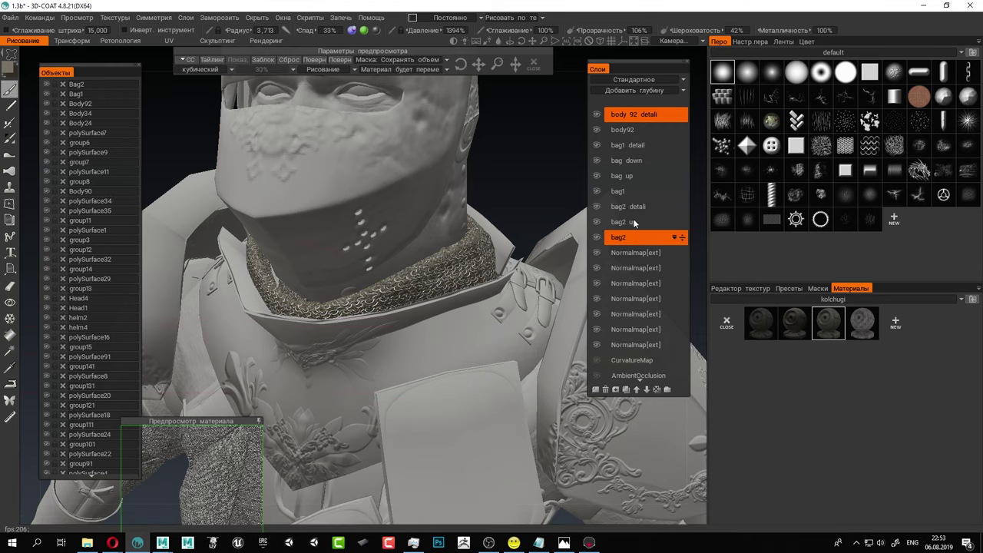
left_click(45, 103)
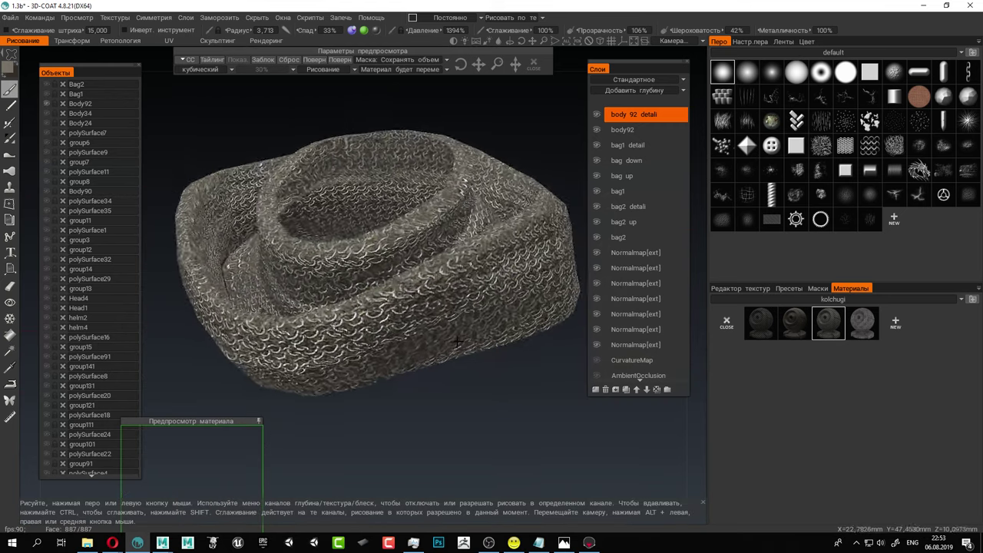
left_click_drag(430, 338, 507, 298, "alt")
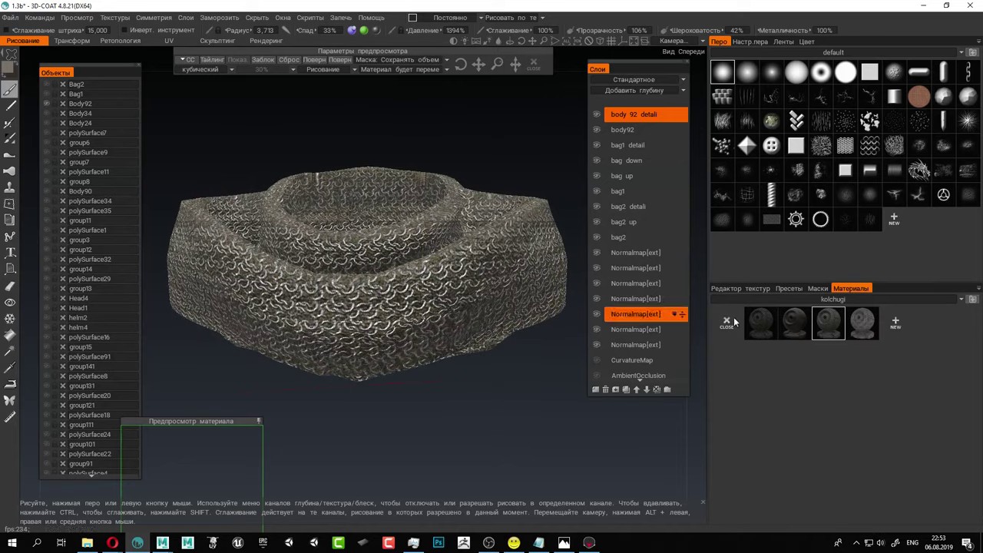
Preview the first and second chainmail materials on the collar and undo the chainmail painted over it.
left_click(762, 324)
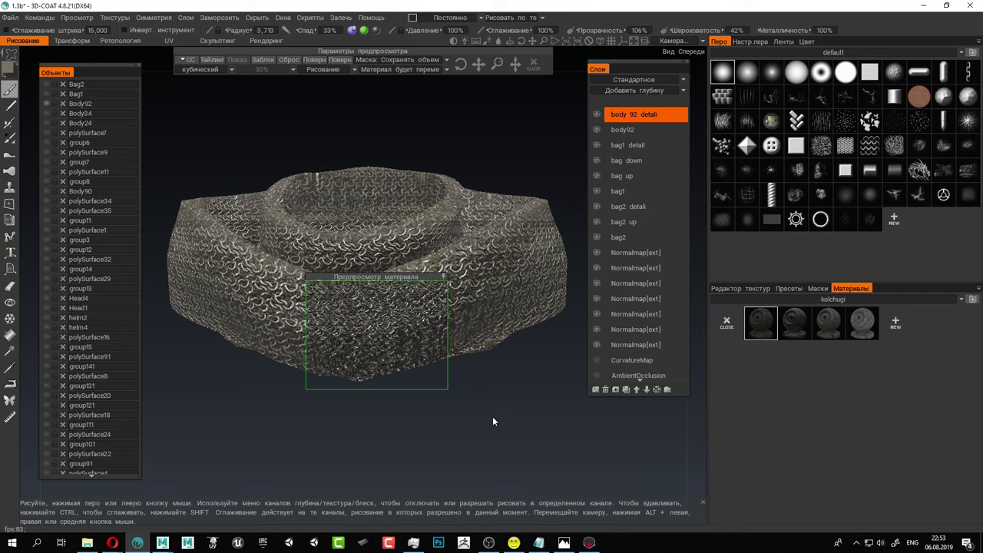
scroll(492, 416, "up", 3)
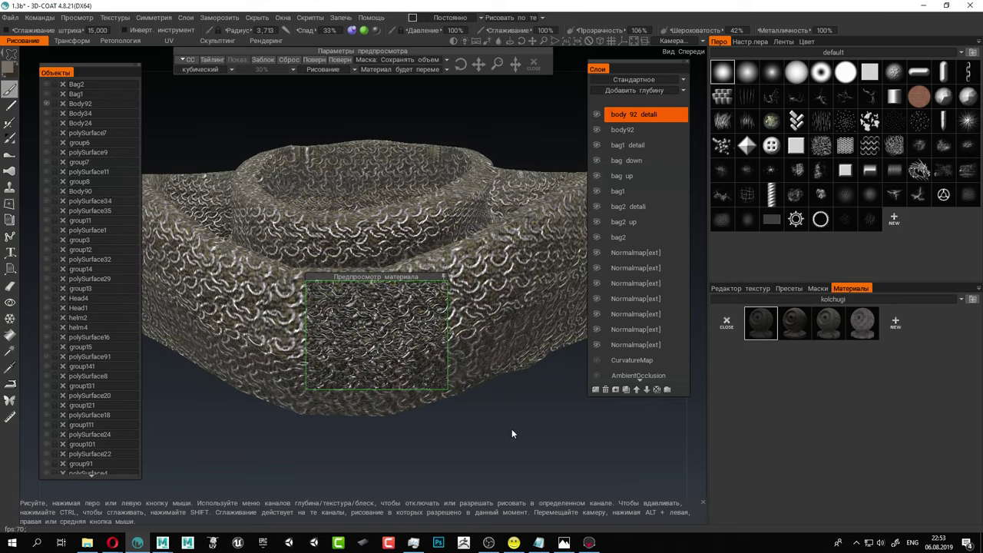
left_click(796, 322)
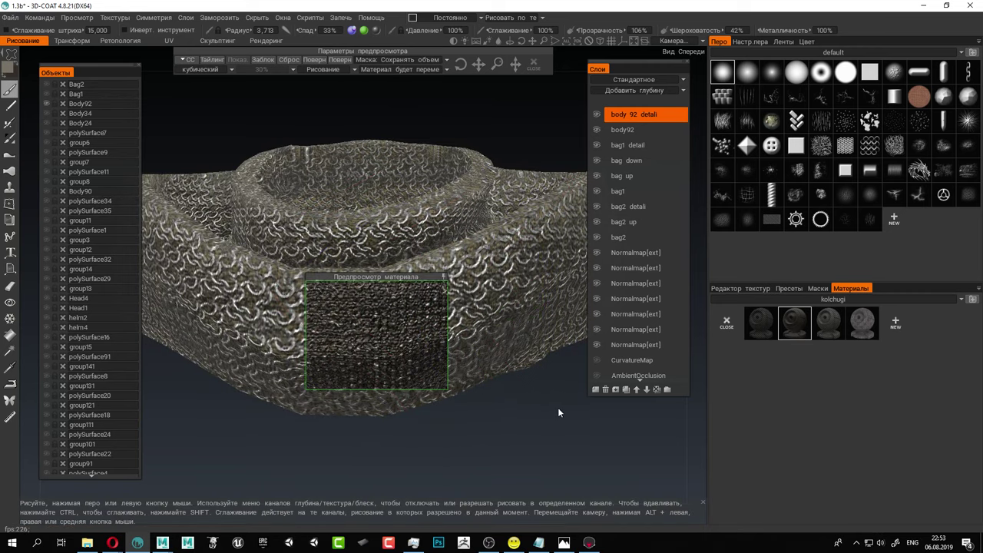
key("ctrl+z")
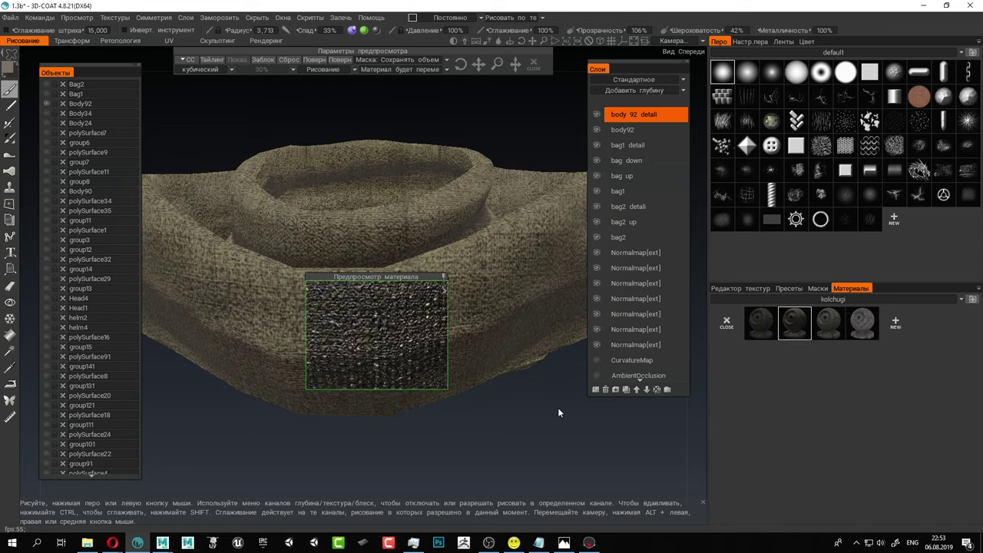
right_click_drag(536, 418, 494, 386, "alt")
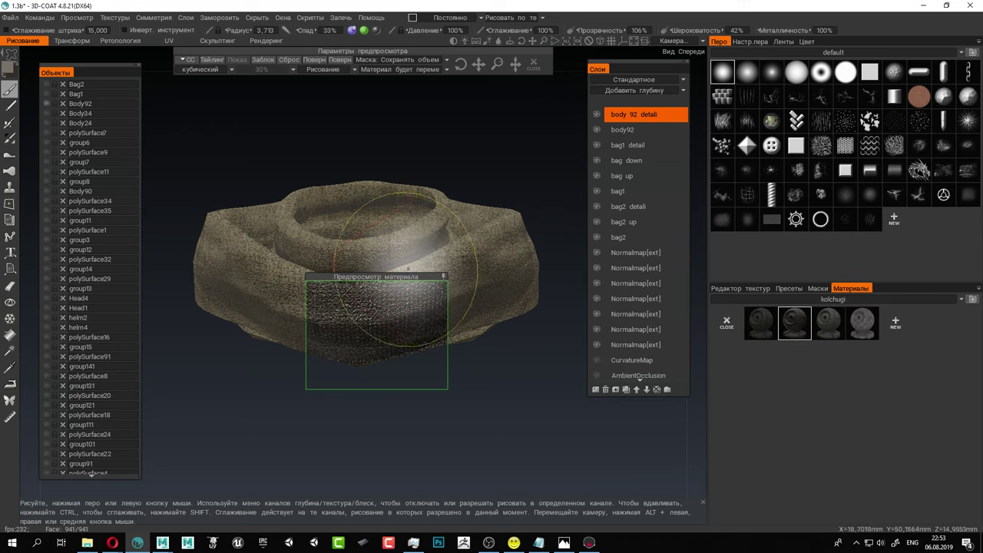
Move the material preview aside, test-paint the second chainmail across the collar's front and undo the stroke.
mouse_move(391, 285)
left_mouse_down()
mouse_move(313, 396)
mouse_move(268, 424)
left_mouse_up()
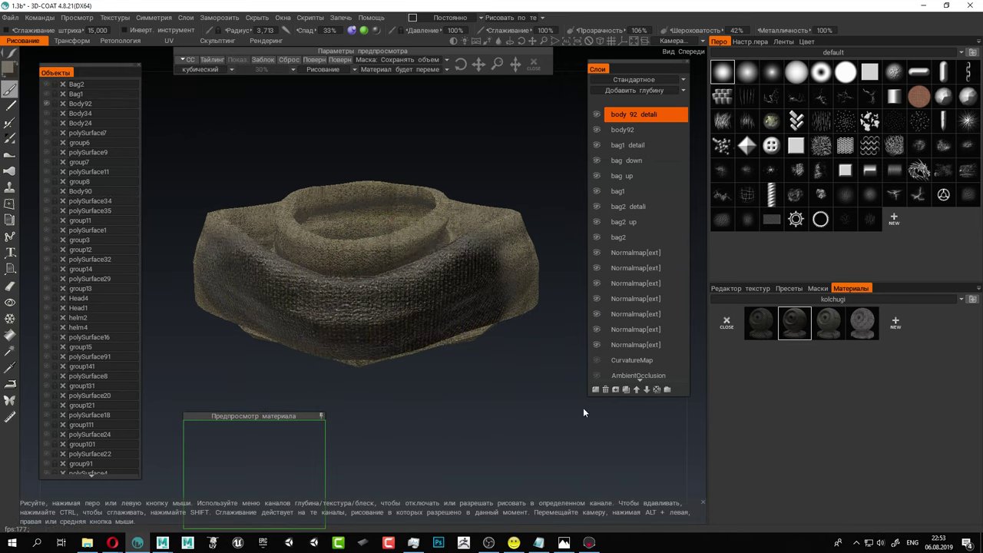
scroll(520, 437, "up", 2)
scroll(520, 437, "down", 2)
key("ctrl+z")
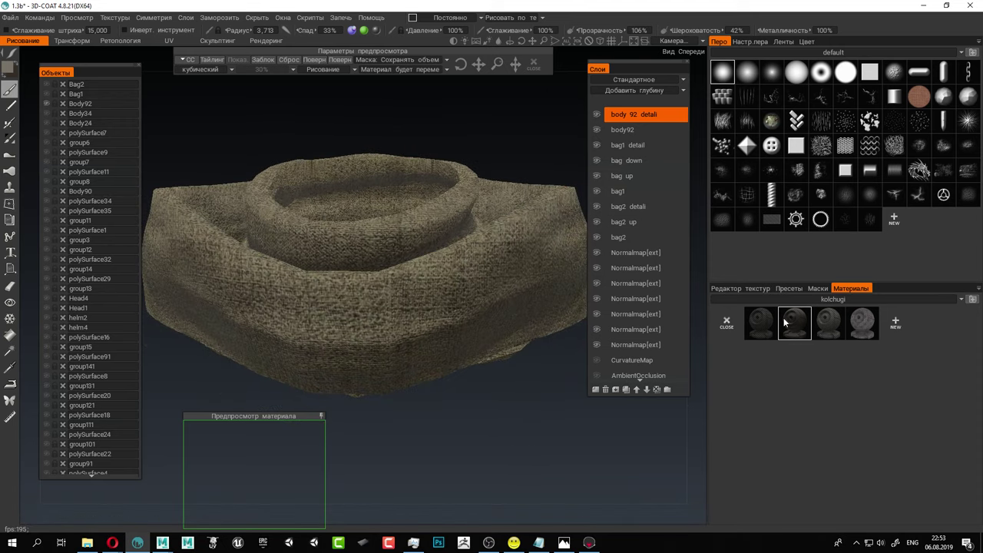
Rescale the previewed second chainmail, test-paint it on the collar, and undo the strokes and the "body 92 detali" layer.
left_click_drag(285, 415, 402, 275)
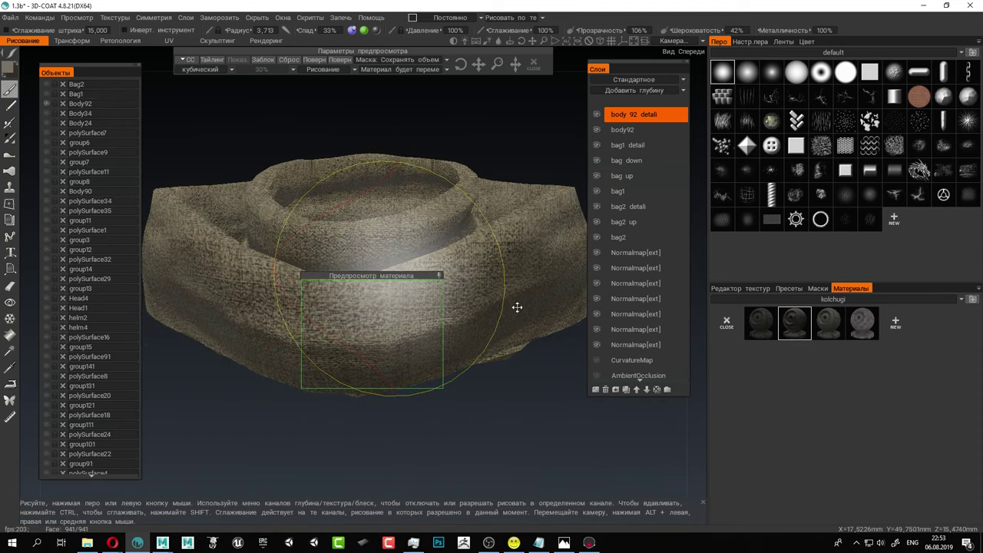
mouse_move(503, 65)
left_mouse_down()
mouse_move(479, 64)
mouse_move(498, 64)
left_mouse_up()
mouse_move(538, 259)
left_mouse_down()
mouse_move(525, 219)
mouse_move(351, 330)
mouse_move(207, 222)
left_mouse_up()
right_click_drag(485, 410, 395, 382, "alt")
left_click_drag(394, 383, 529, 393)
key("ctrl+z")
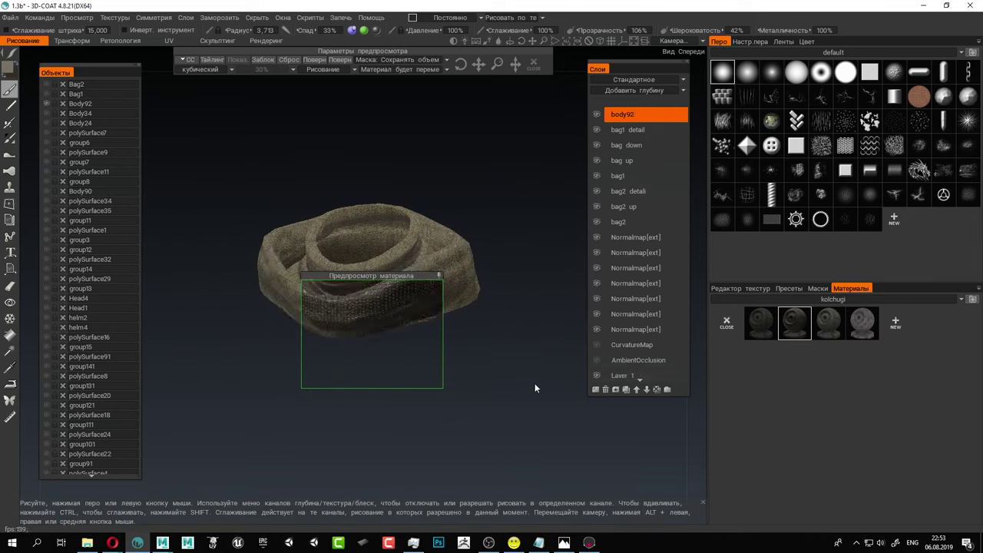
Move the material preview off the collar and select the third chainmail material in the kolchugi folder.
right_click_drag(535, 388, 570, 416, "alt")
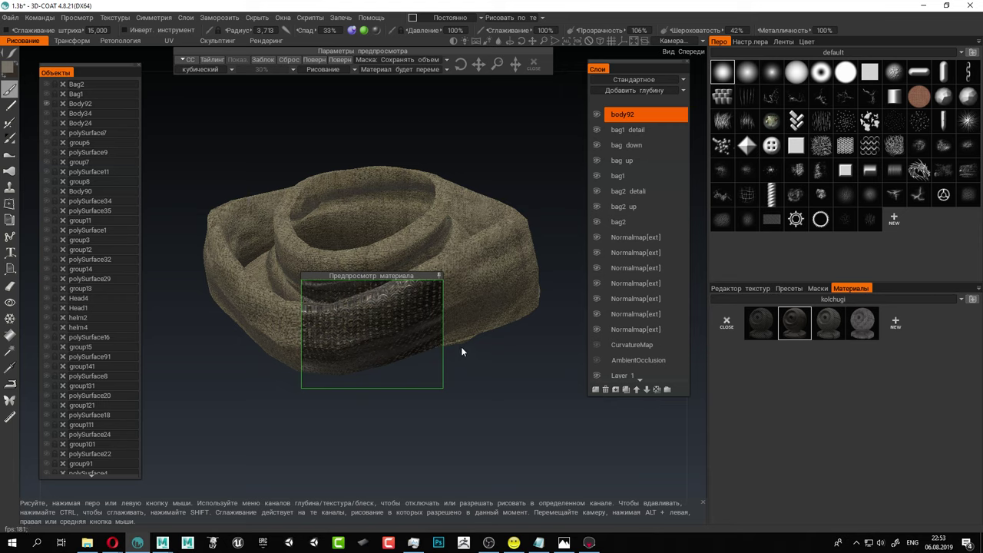
left_click_drag(392, 287, 520, 416)
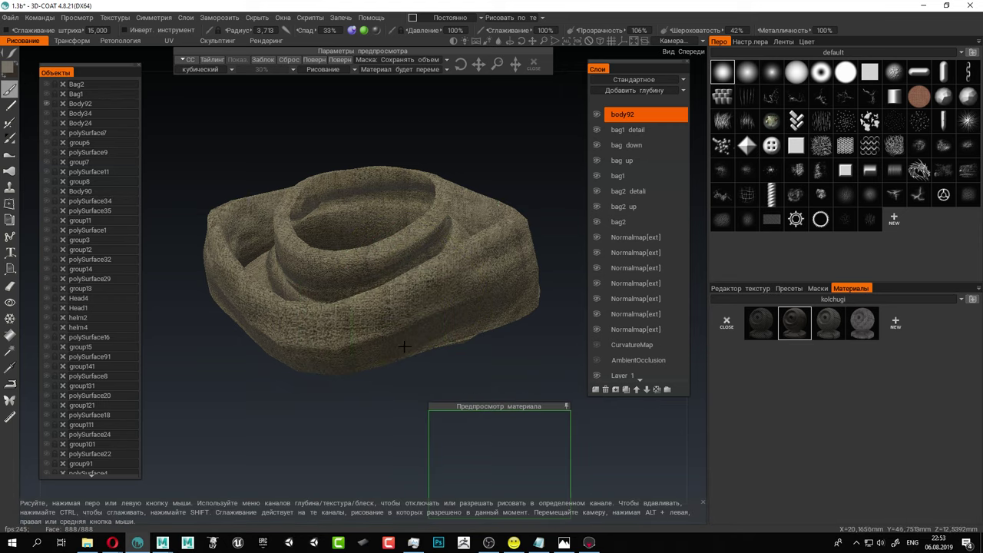
left_click_drag(407, 345, 416, 331, "alt")
right_click_drag(416, 330, 432, 337, "alt")
mouse_move(433, 335)
left_mouse_down()
mouse_move(442, 307)
mouse_move(432, 292)
mouse_move(446, 300)
mouse_move(431, 299)
mouse_move(431, 311)
left_mouse_up()
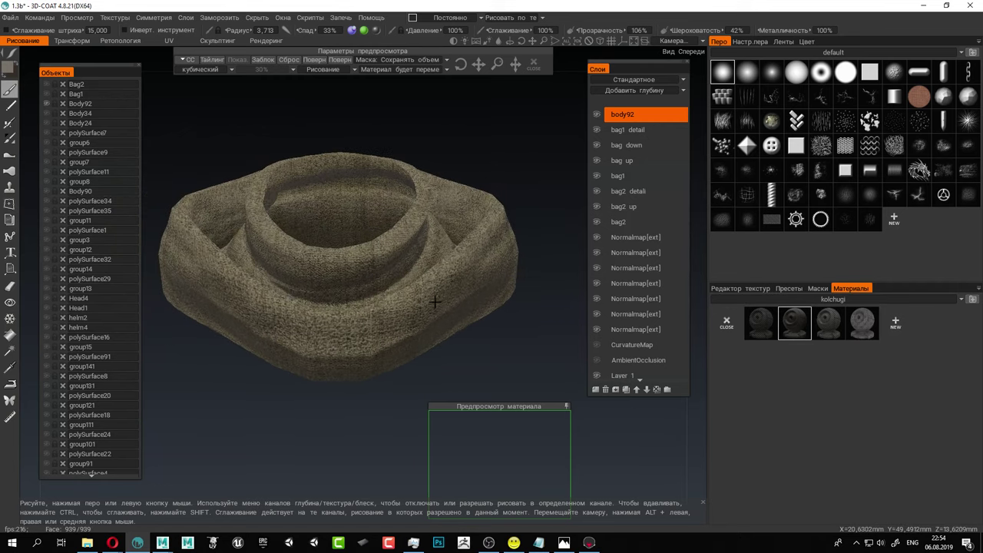
left_click(836, 325)
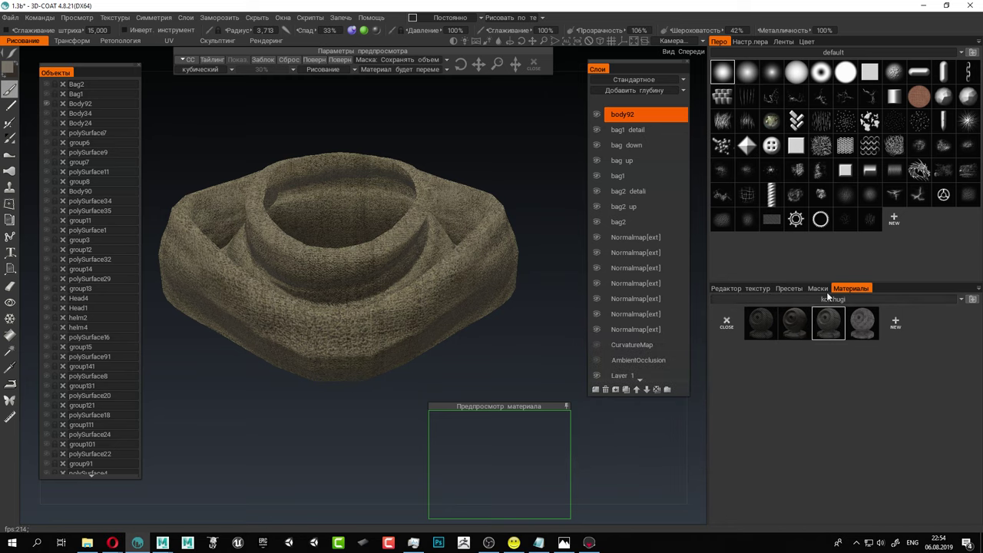
Display the Body texture map in the texture editor, try a chainmail stroke on the collar's smaller UV island and undo it.
left_click(746, 291)
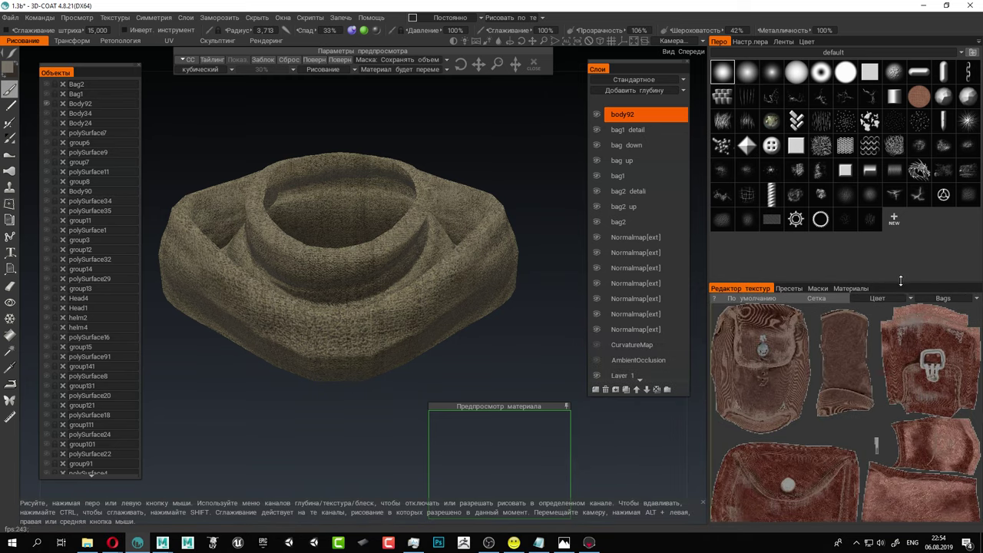
left_click(945, 300)
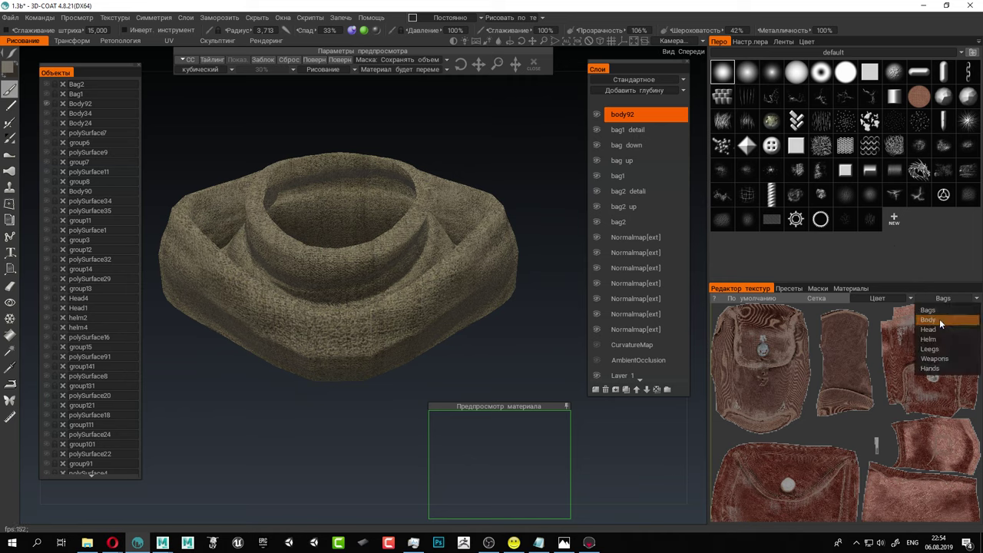
left_click(939, 318)
scroll(773, 359, "up", 1)
scroll(768, 358, "down", 1)
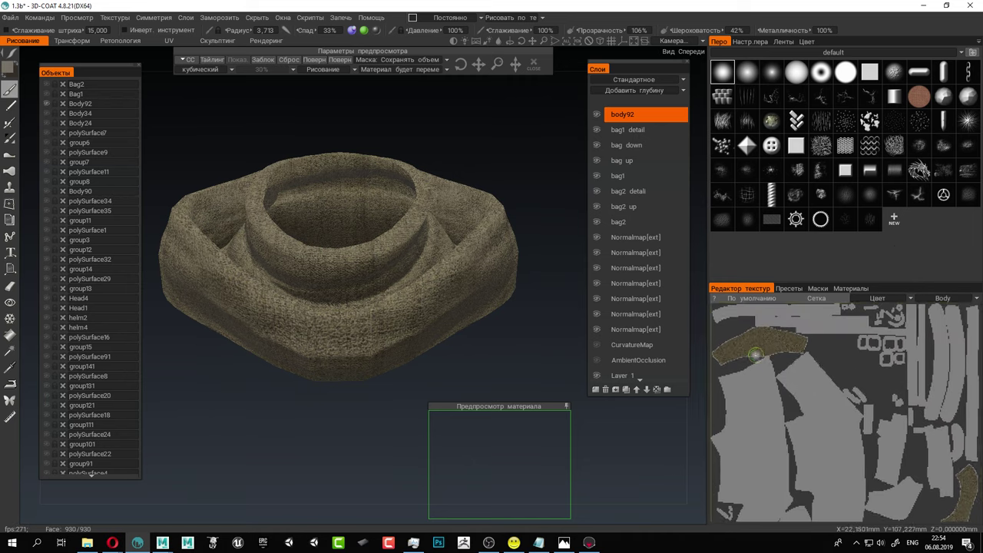
middle_click_drag(844, 356, 790, 279)
left_click_drag(899, 440, 911, 423)
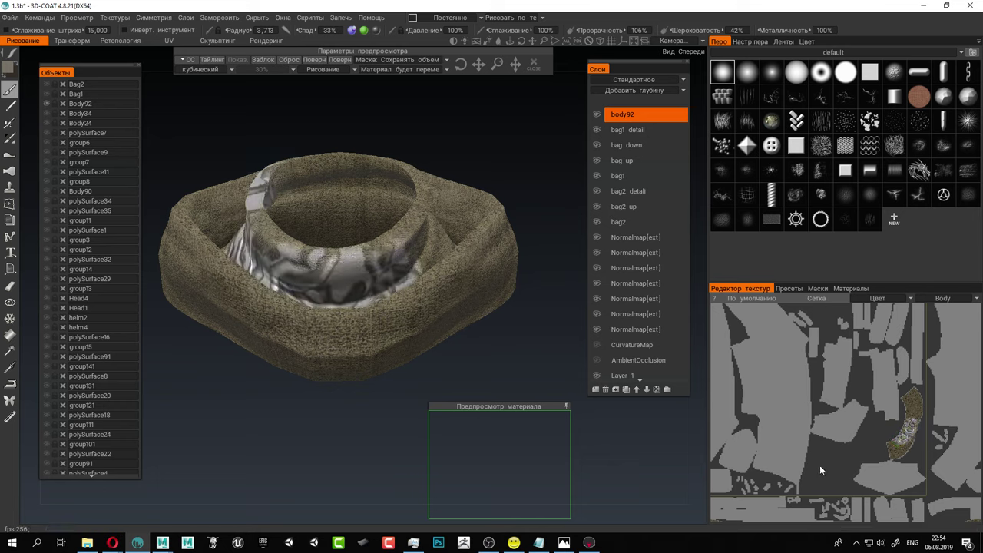
key("ctrl+z")
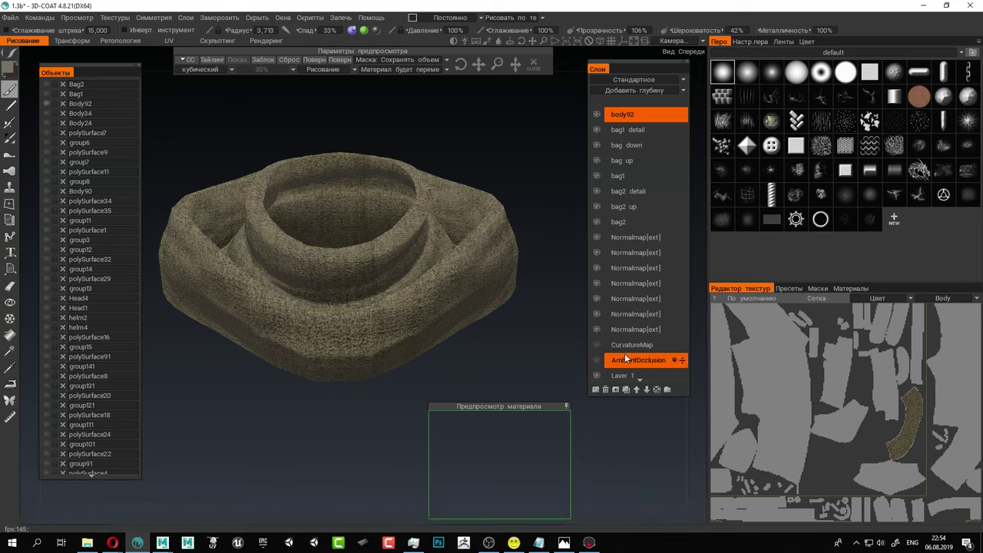
Save the project, paint a patch of the third chainmail on the collar's larger UV island and examine it on the model.
middle_click_drag(792, 369, 939, 504)
right_click_drag(848, 437, 906, 470)
middle_click_drag(834, 416, 839, 471)
right_click_drag(840, 470, 847, 471)
scroll(847, 465, "up", 1)
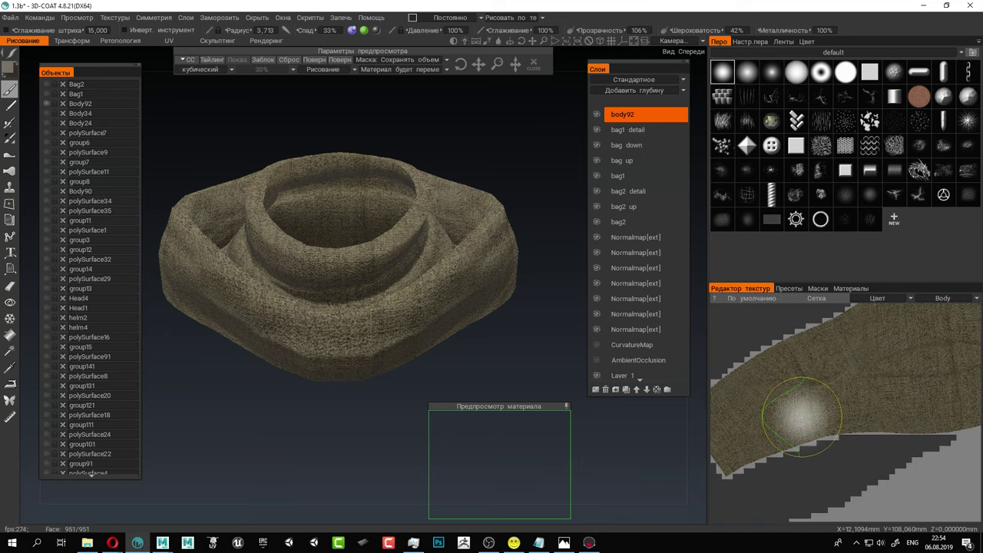
left_click_drag(512, 411, 494, 393)
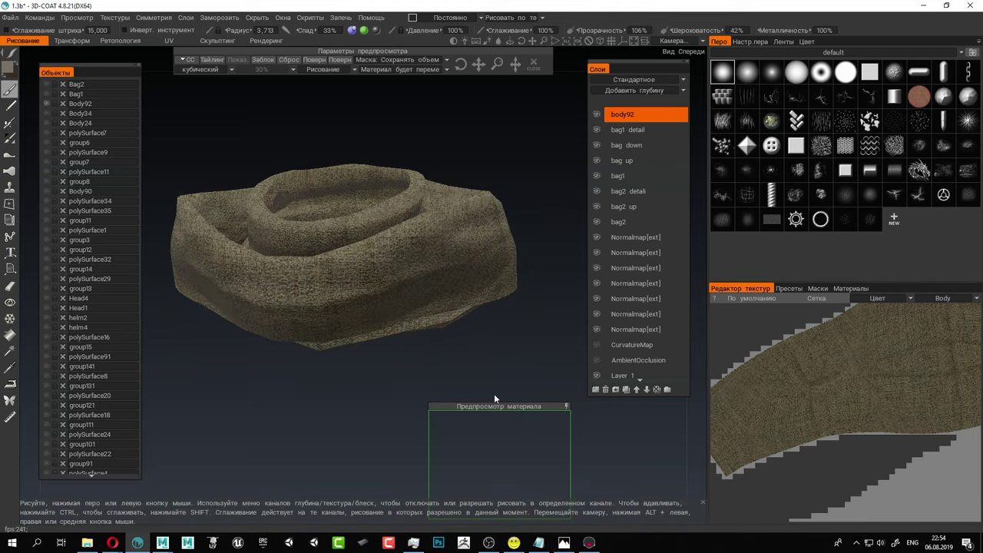
key("ctrl+s")
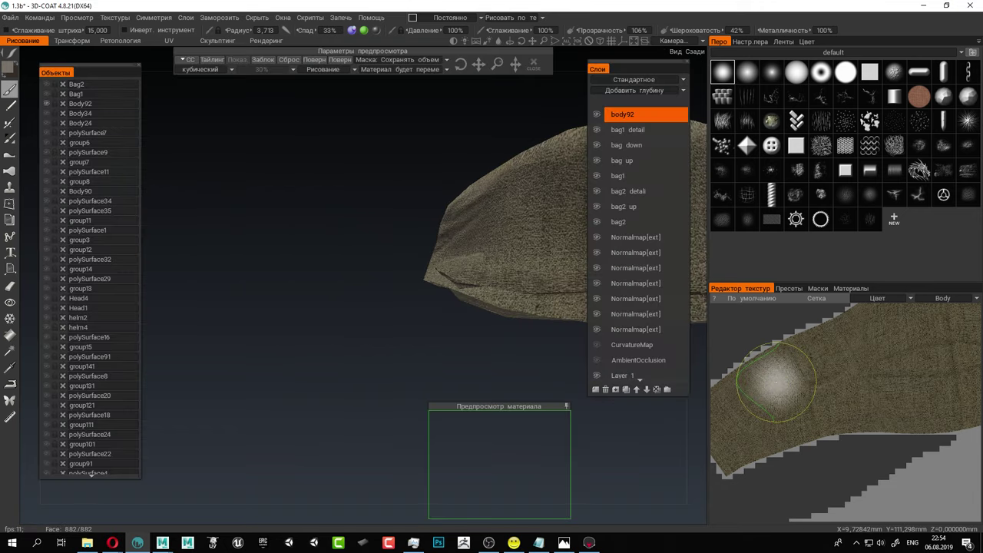
left_click_drag(790, 384, 822, 370)
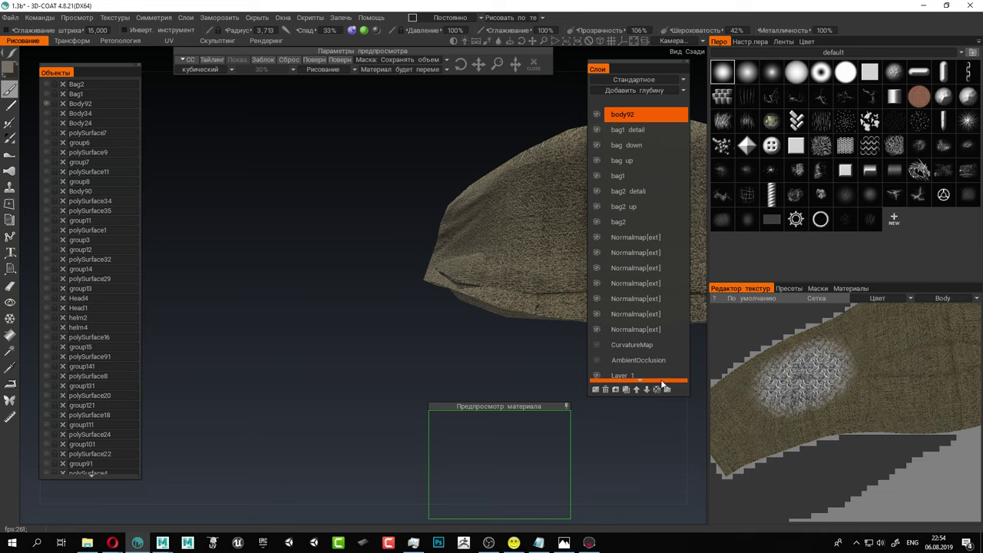
left_click_drag(491, 355, 425, 300)
middle_click_drag(426, 300, 346, 356, "alt")
right_click_drag(430, 296, 368, 272, "alt")
left_click_drag(468, 280, 329, 298, "alt")
right_click_drag(329, 297, 372, 315, "alt")
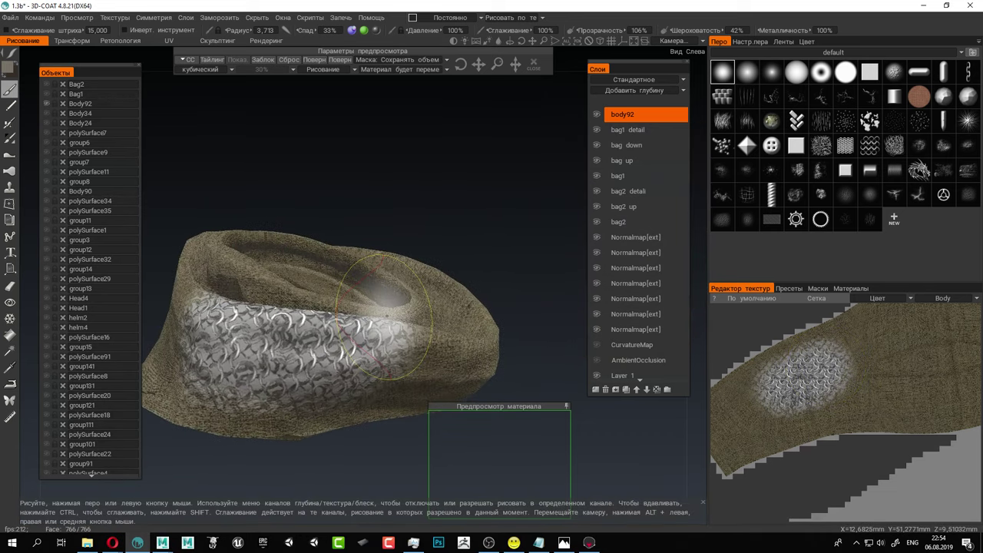
Undo the chainmail patch on the collar and add a layer named "body92 detali" above body92.
key("ctrl+z")
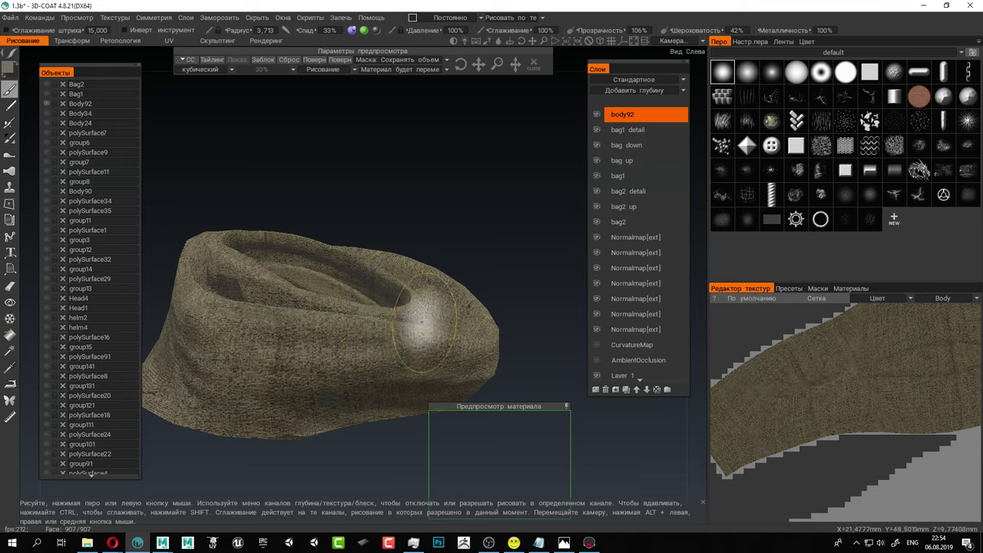
left_click(596, 388)
double_click(638, 114)
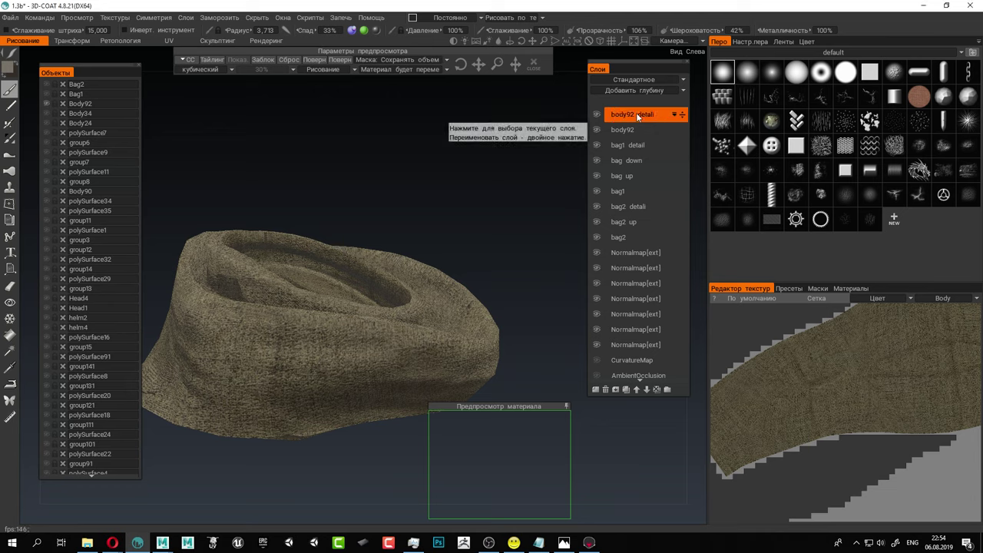
key("Return")
Try strokes of the third chainmail on the collar's larger UV island and undo each of them.
left_click(804, 376)
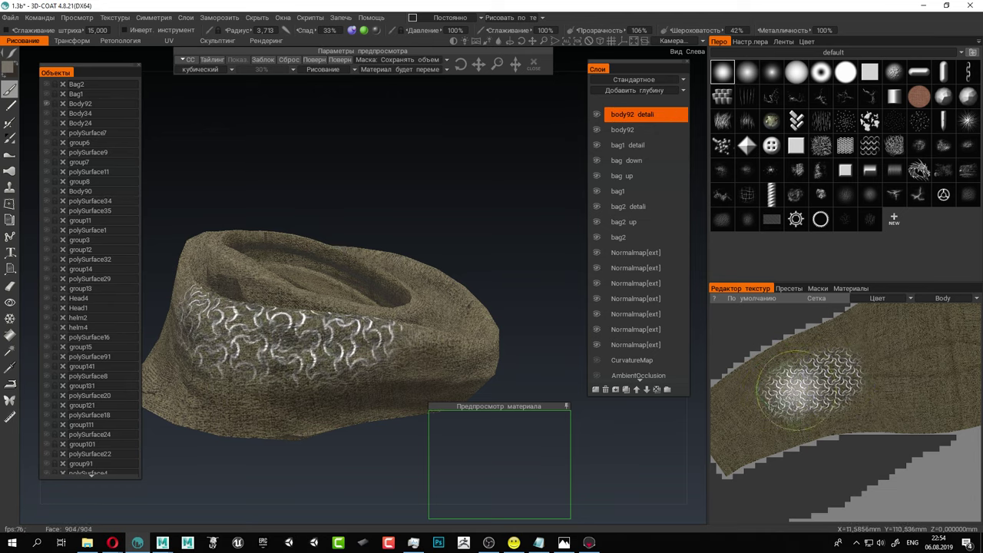
key("ctrl+z")
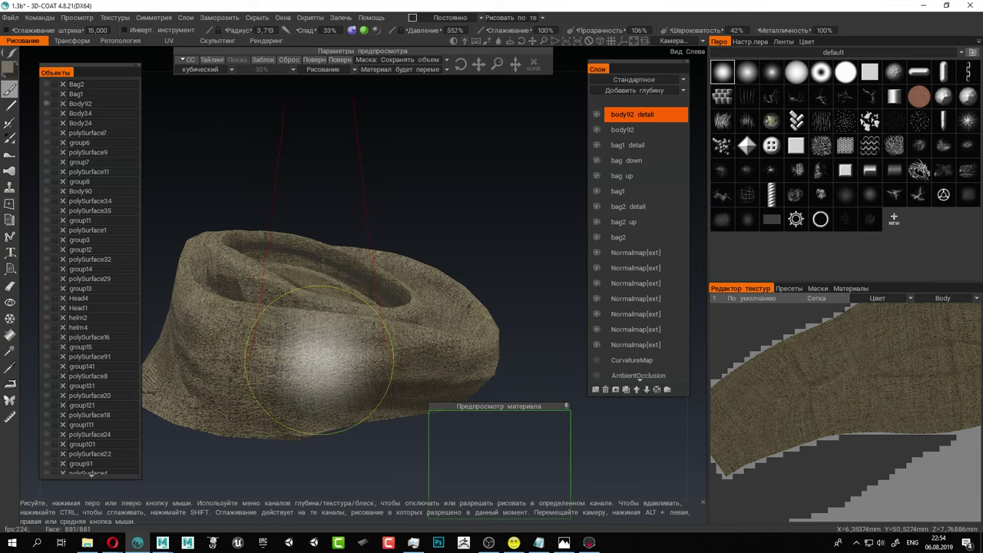
left_click(810, 390)
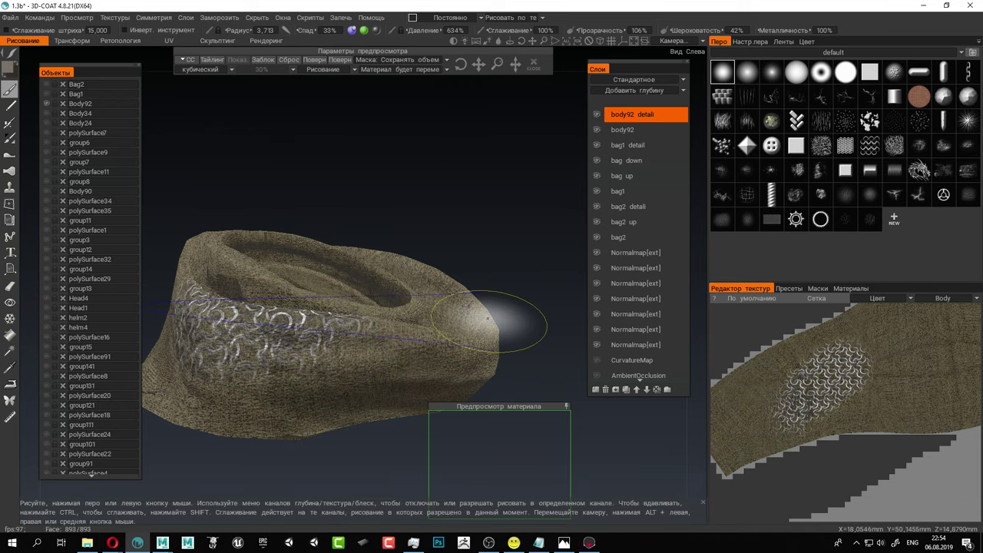
key("ctrl+z")
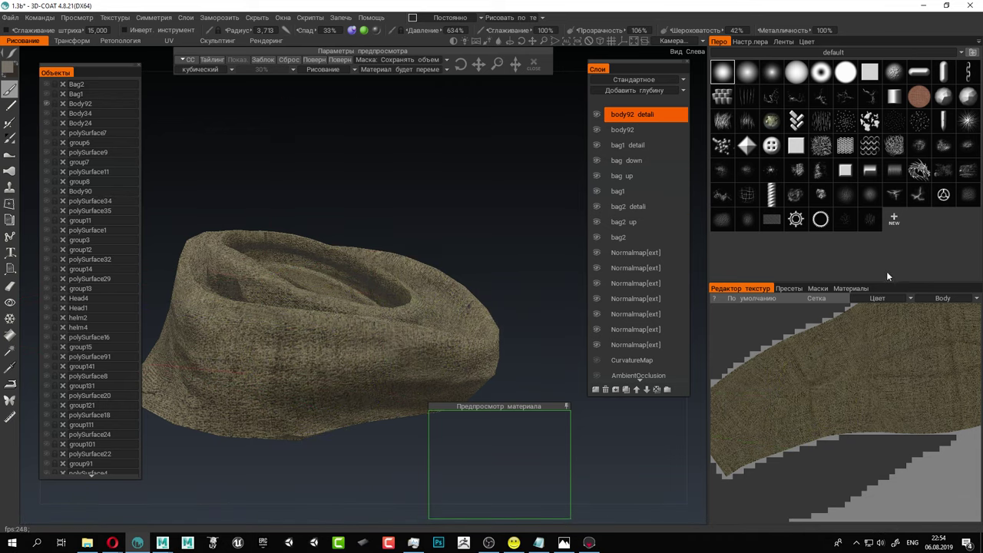
Edit the third kolchugi material with 200% depth and lower roughness, save it, and rescale its preview over the collar.
left_click(853, 290)
right_click(826, 320)
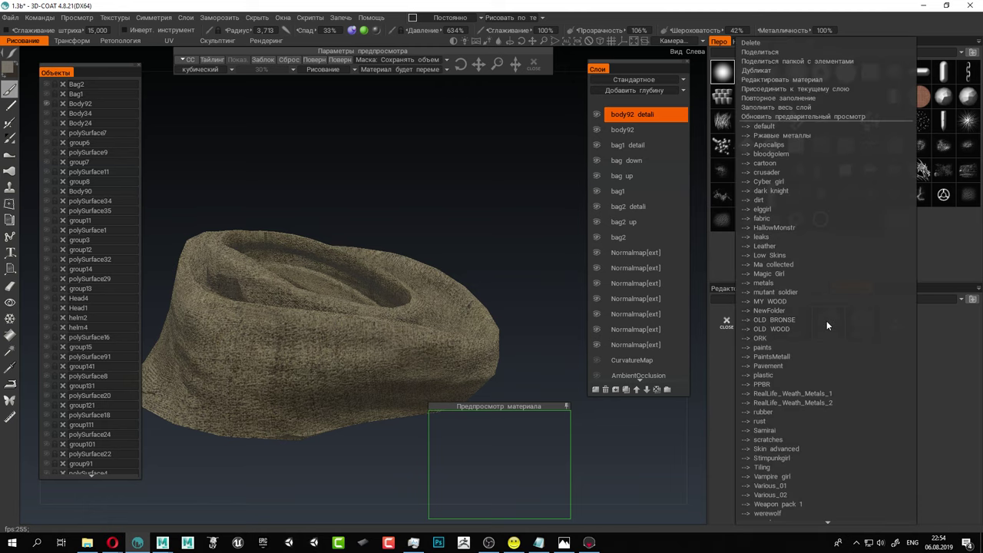
left_click(761, 80)
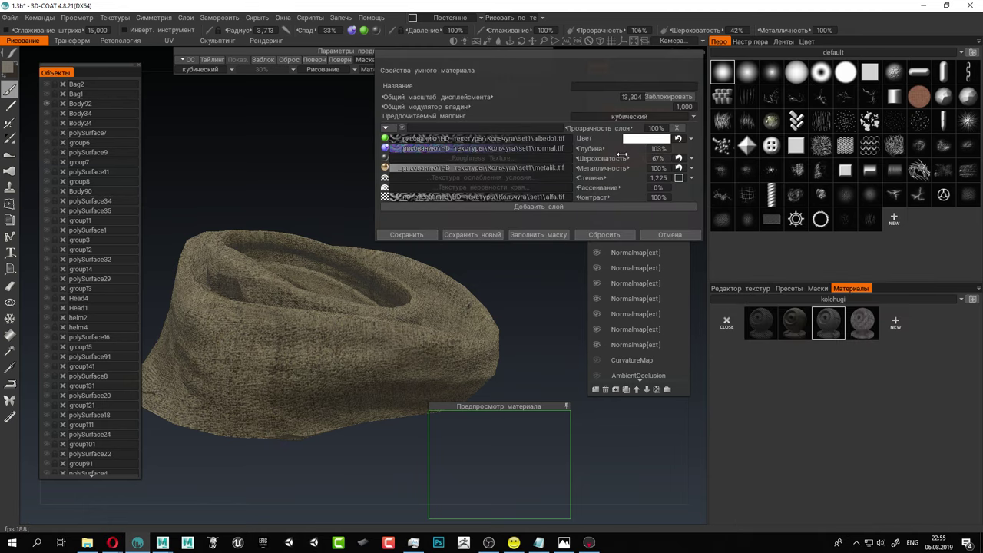
left_click_drag(504, 410, 310, 311)
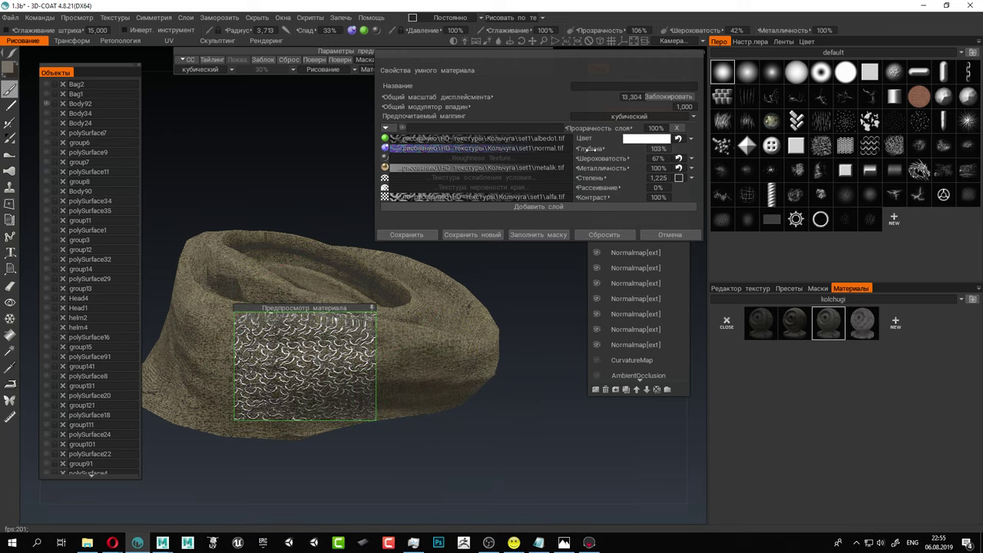
left_click_drag(588, 148, 723, 154)
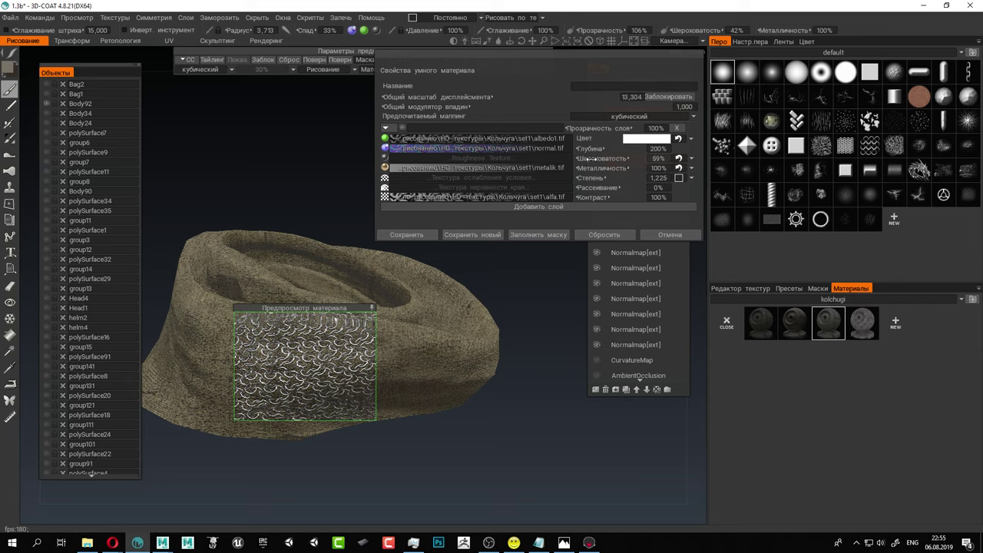
mouse_move(589, 157)
left_mouse_down()
mouse_move(567, 163)
mouse_move(575, 159)
left_mouse_up()
mouse_move(560, 200)
left_mouse_down()
mouse_move(645, 209)
mouse_move(530, 206)
mouse_move(600, 206)
mouse_move(574, 207)
left_mouse_up()
left_click(403, 235)
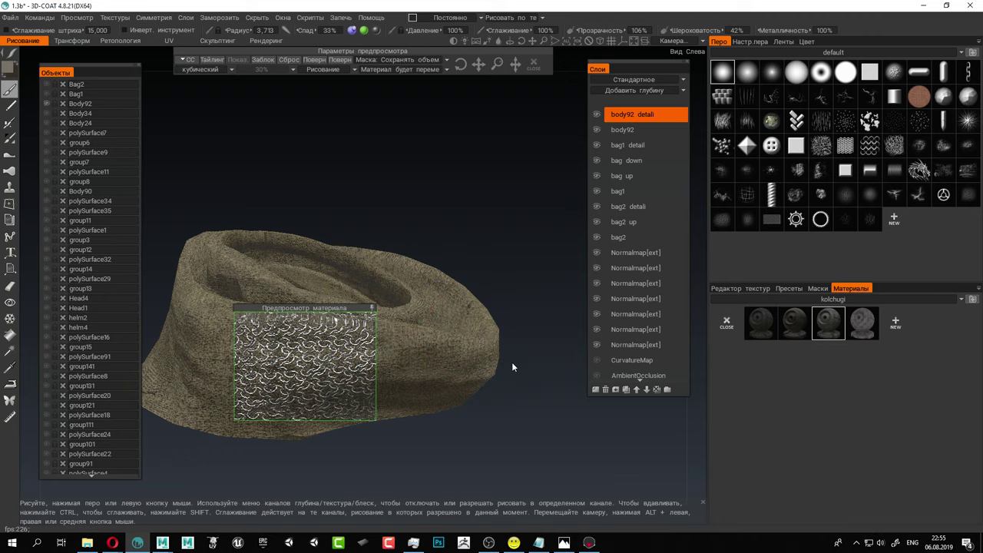
left_click_drag(499, 64, 500, 64)
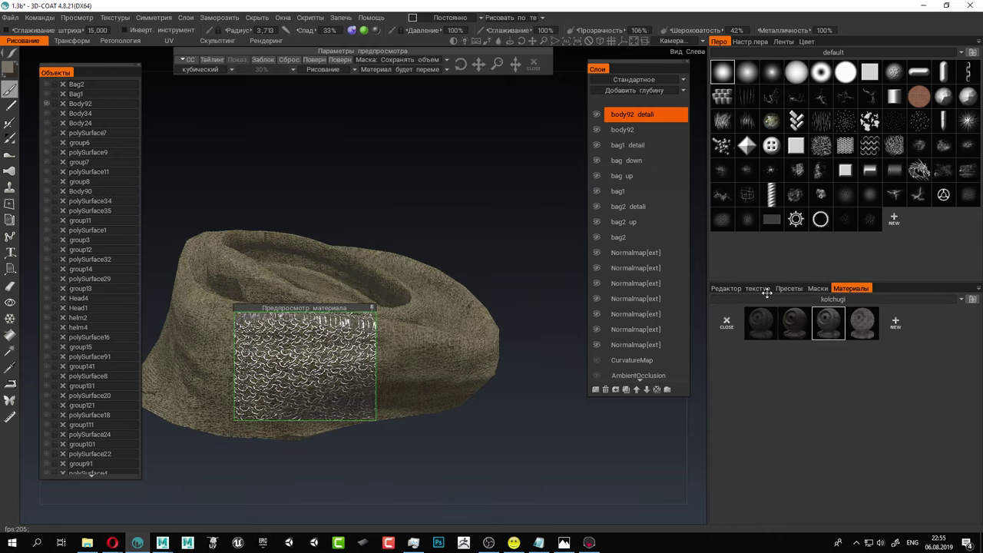
Try the fourth kolchugi material at a smaller scale, paint a patch on the collar's side and undo it.
left_click(744, 288)
left_click(843, 289)
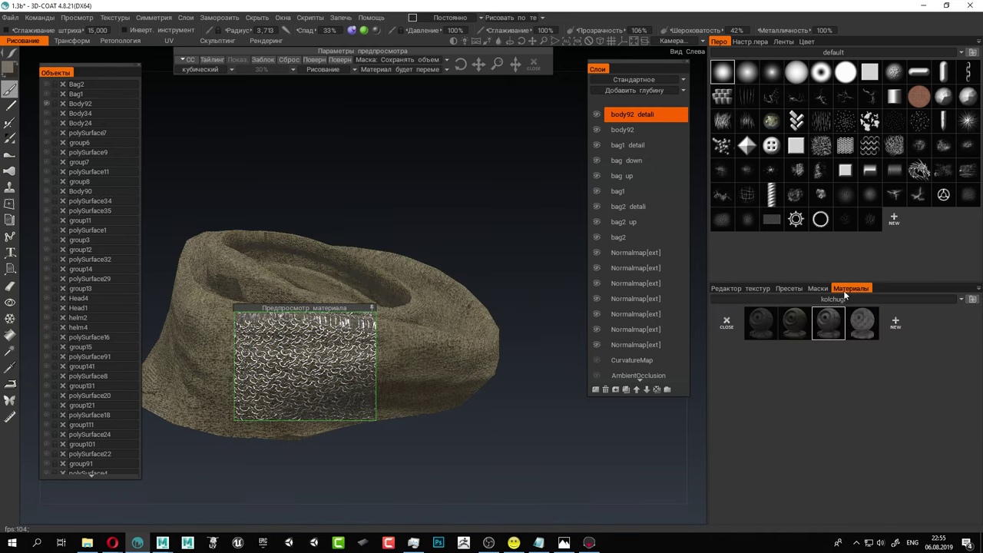
left_click(864, 330)
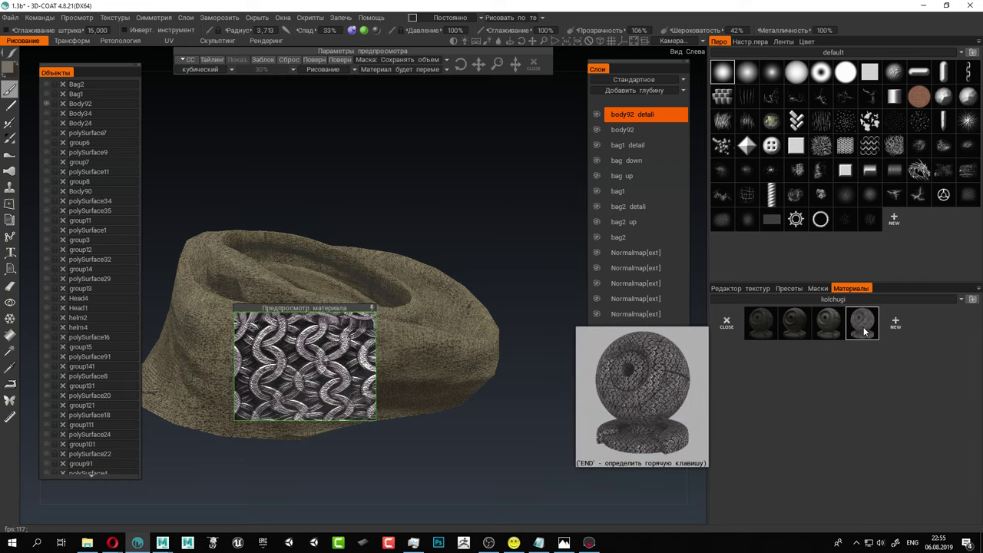
left_click_drag(498, 64, 498, 62)
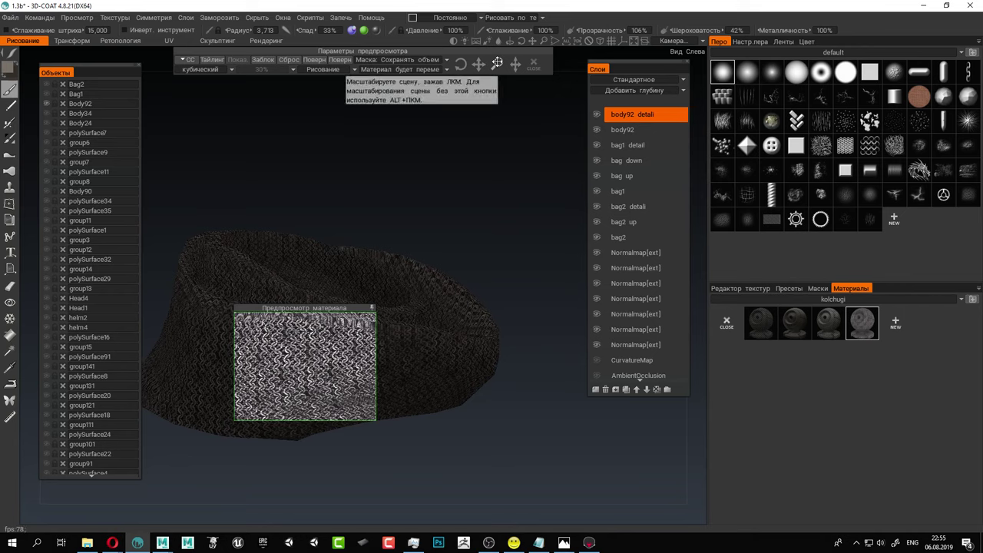
left_click_drag(313, 308, 508, 421)
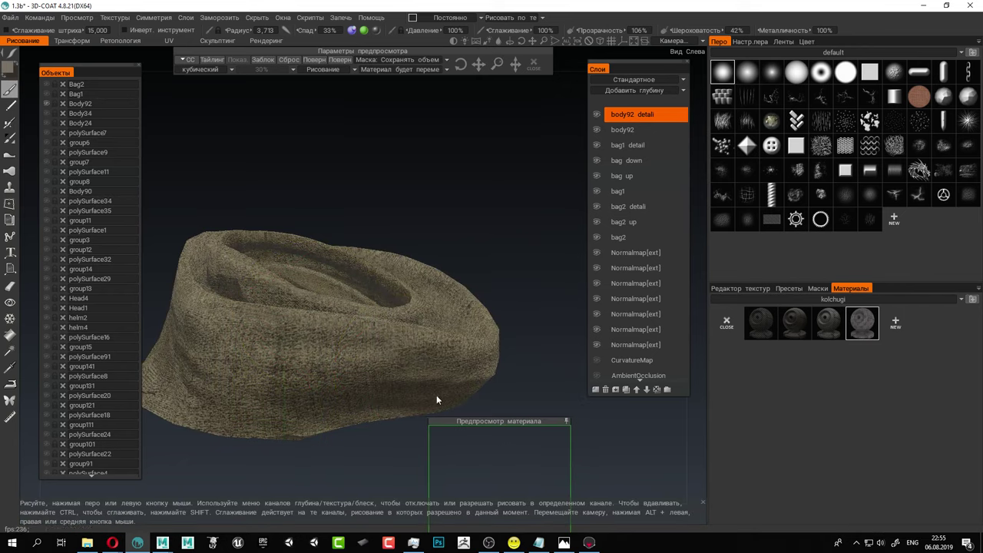
left_click_drag(380, 380, 211, 388)
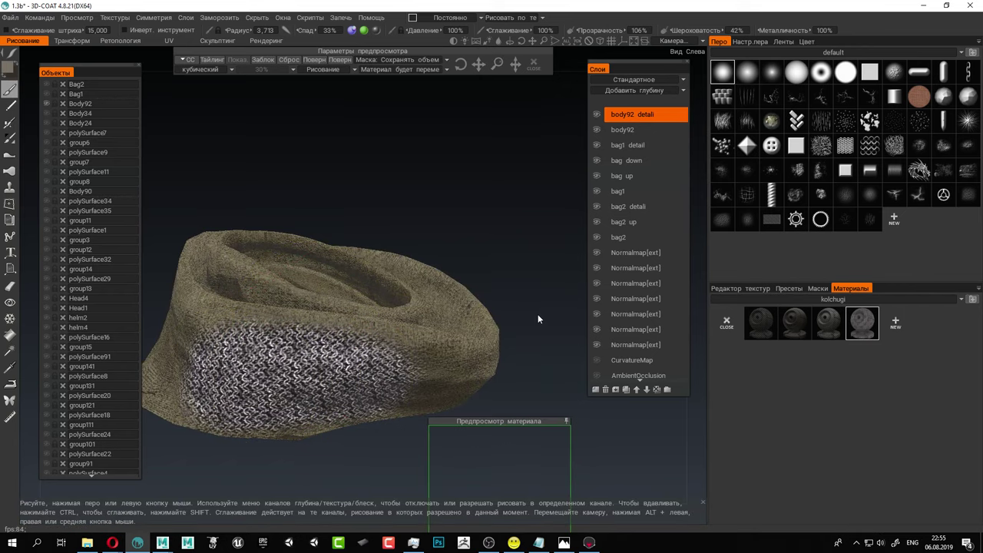
key("ctrl+z")
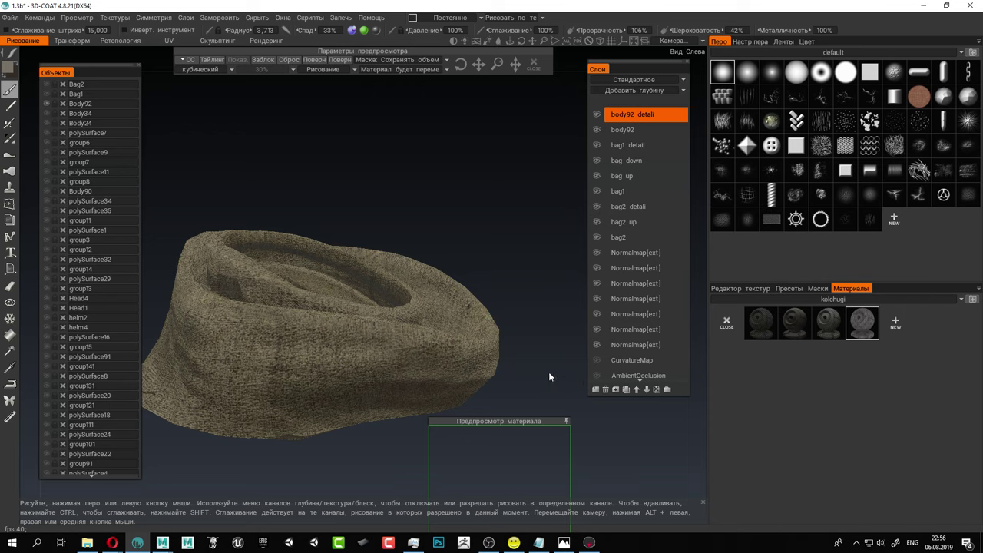
Reselect the third chainmail material, rescale it, and test a stroke on the collar's UV island in the texture editor, undoing it.
left_click(828, 323)
left_click(740, 288)
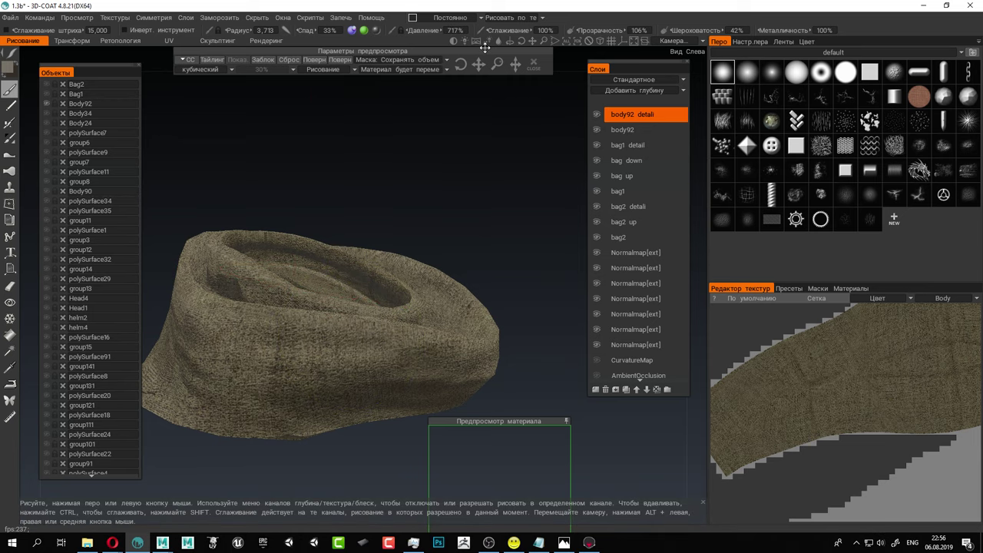
left_click_drag(495, 61, 497, 61)
left_click_drag(825, 382, 776, 388)
key("ctrl+z")
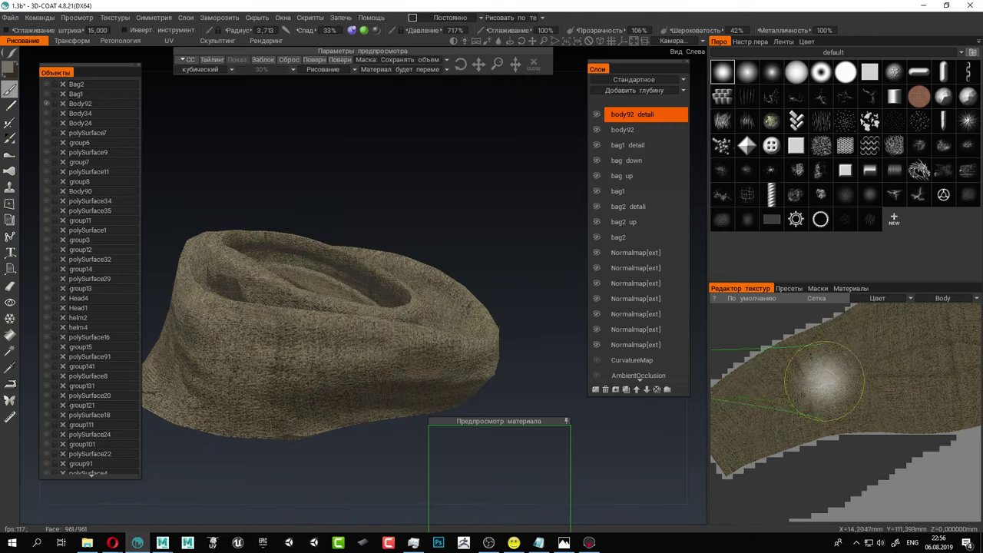
Paint a wide chainmail patch on the collar's UV island, examine it on the model and undo the strokes.
mouse_move(803, 384)
left_mouse_down()
mouse_move(818, 379)
mouse_move(854, 415)
left_mouse_up()
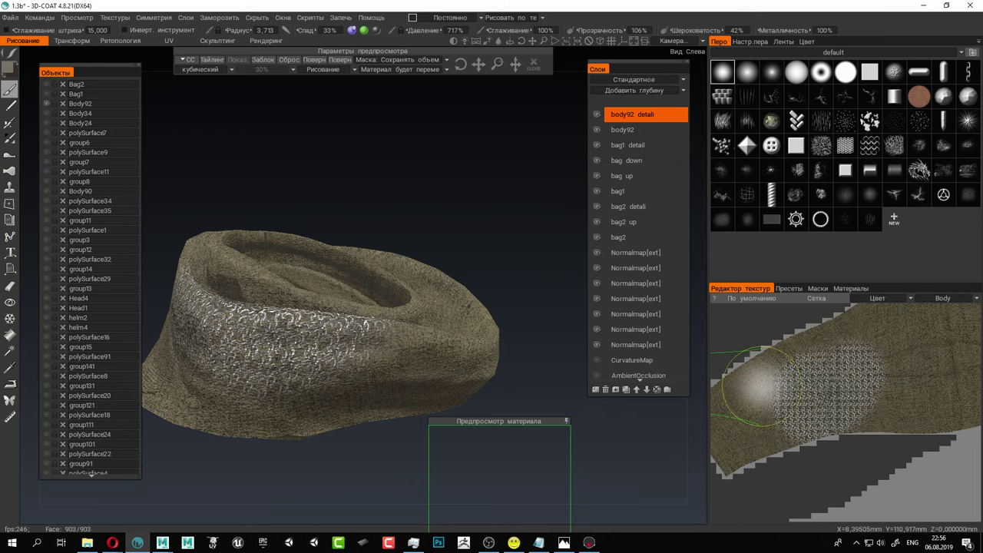
left_click_drag(427, 342, 483, 284, "alt")
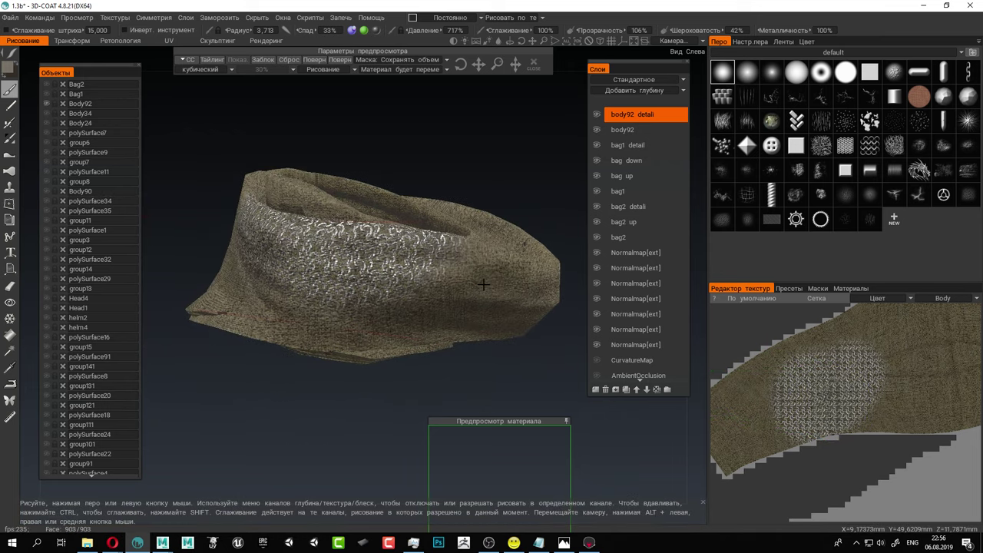
left_click(350, 293)
key("ctrl+z")
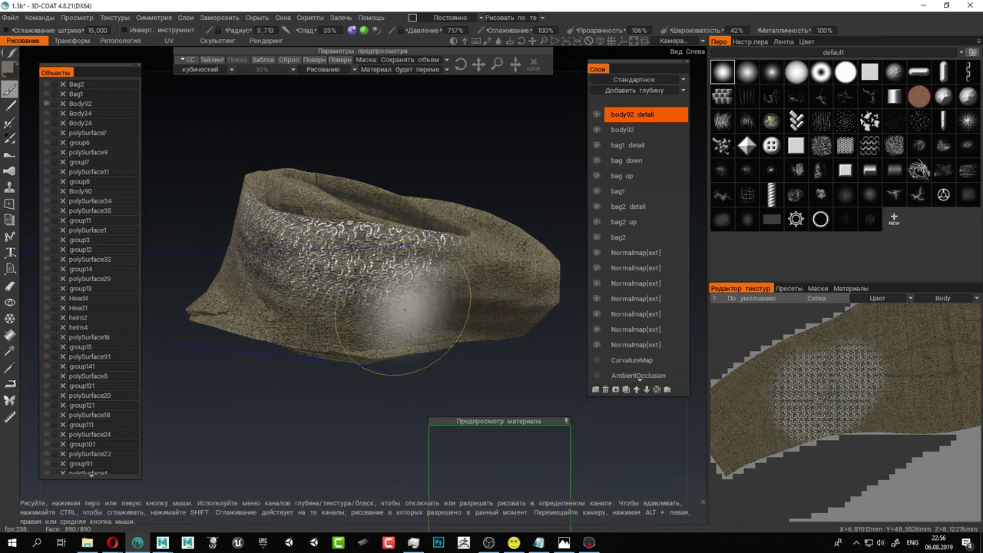
key("ctrl+z")
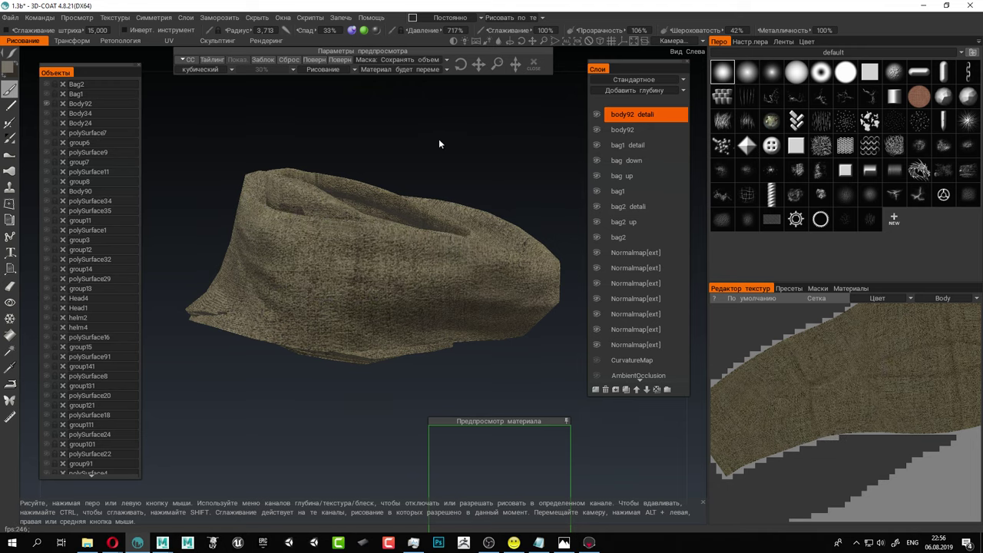
Rescale the chainmail preview and paint the outer fold on one side of the collar, undoing the last stroke.
left_click_drag(497, 65, 495, 64)
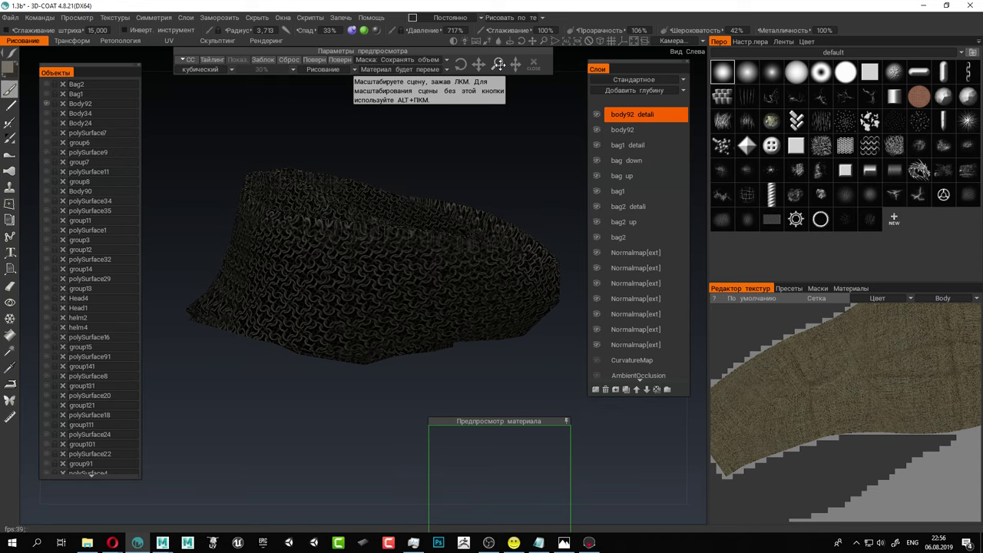
mouse_move(491, 307)
left_mouse_down()
mouse_move(253, 330)
mouse_move(494, 329)
mouse_move(273, 346)
mouse_move(205, 288)
mouse_move(338, 339)
mouse_move(348, 356)
mouse_move(286, 369)
left_mouse_up()
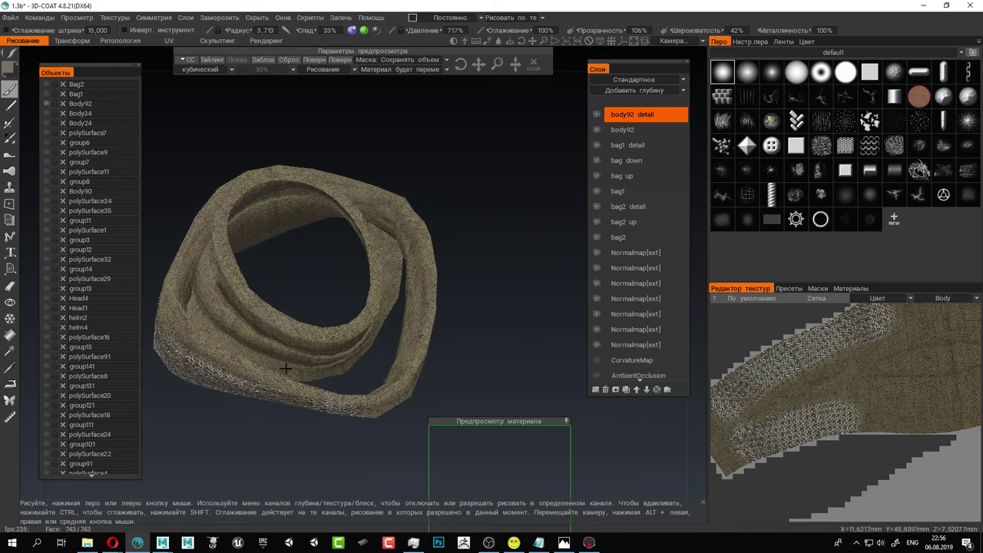
middle_click_drag(285, 369, 382, 364, "alt")
left_click_drag(357, 384, 282, 297)
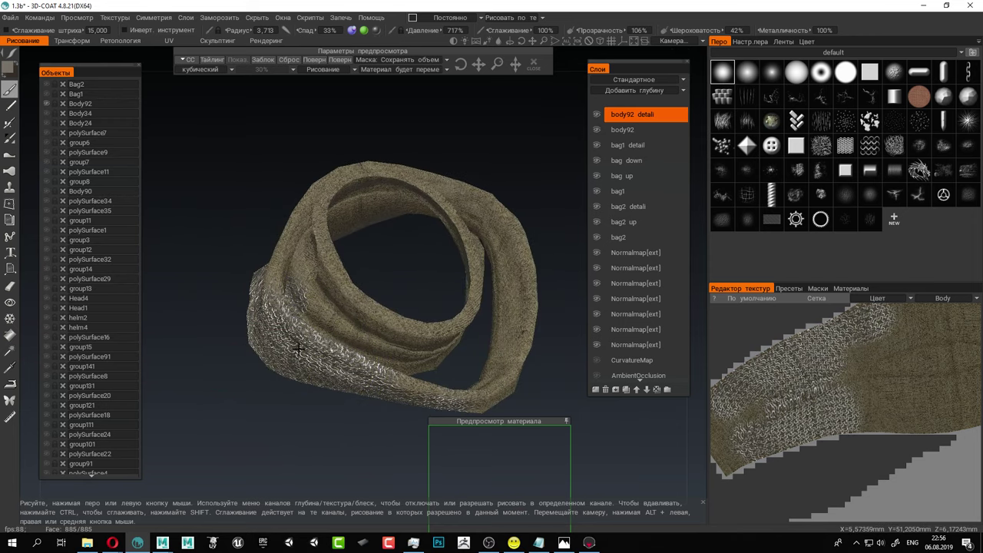
key("ctrl+z")
Continue painting chainmail along the collar's outer fold, covering its rim and the adjoining end.
left_click_drag(372, 346, 323, 366, "alt")
middle_click_drag(322, 367, 284, 301, "alt")
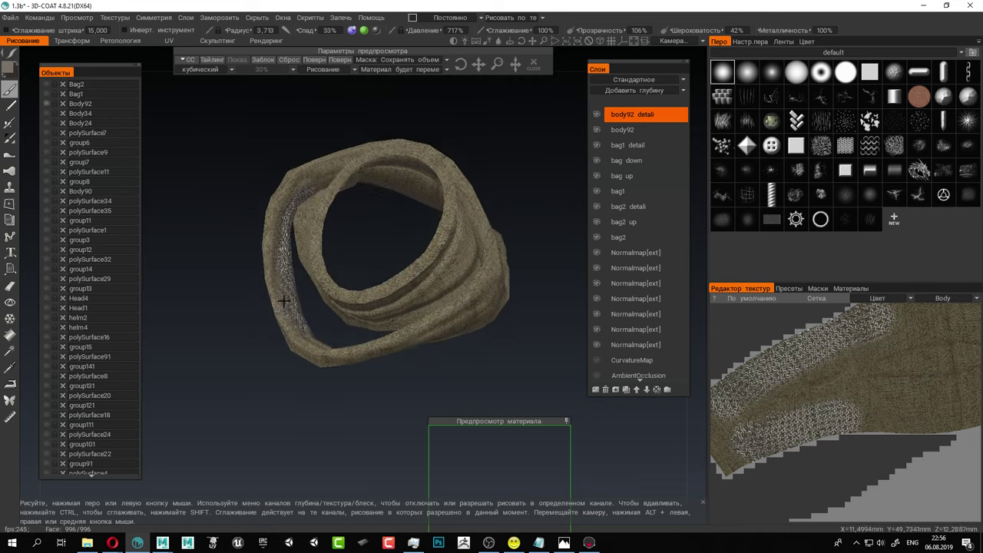
left_click_drag(284, 301, 286, 307, "alt")
mouse_move(286, 307)
left_mouse_down()
mouse_move(263, 318)
mouse_move(252, 220)
mouse_move(297, 175)
mouse_move(325, 171)
mouse_move(257, 213)
mouse_move(318, 378)
mouse_move(279, 358)
left_mouse_up()
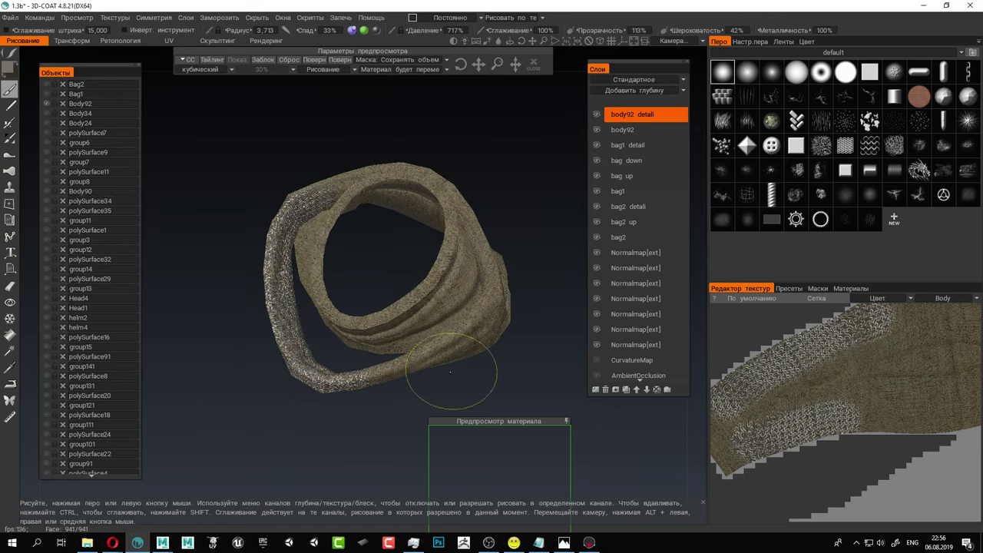
mouse_move(371, 382)
left_mouse_down()
mouse_move(493, 311)
mouse_move(479, 360)
mouse_move(614, 374)
mouse_move(607, 324)
left_mouse_up()
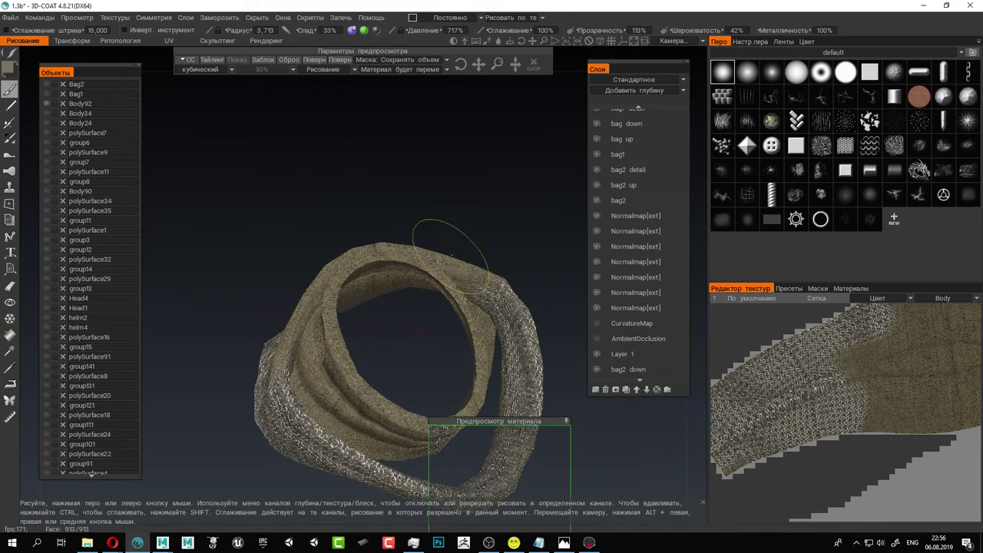
Paint chainmail over the remaining bare areas on the collar's opposite side and front, leaving the inner neck ring burlap.
mouse_move(463, 262)
left_mouse_down("alt")
mouse_move(312, 230)
mouse_move(503, 301)
mouse_move(488, 265)
left_mouse_up("alt")
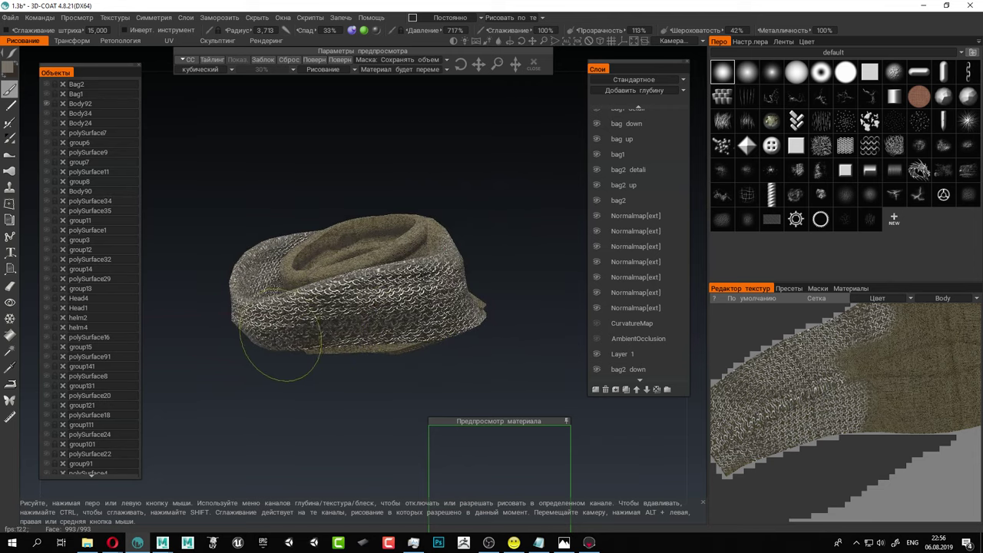
left_click_drag(574, 304, 538, 289, "alt")
middle_click_drag(538, 288, 363, 327, "alt")
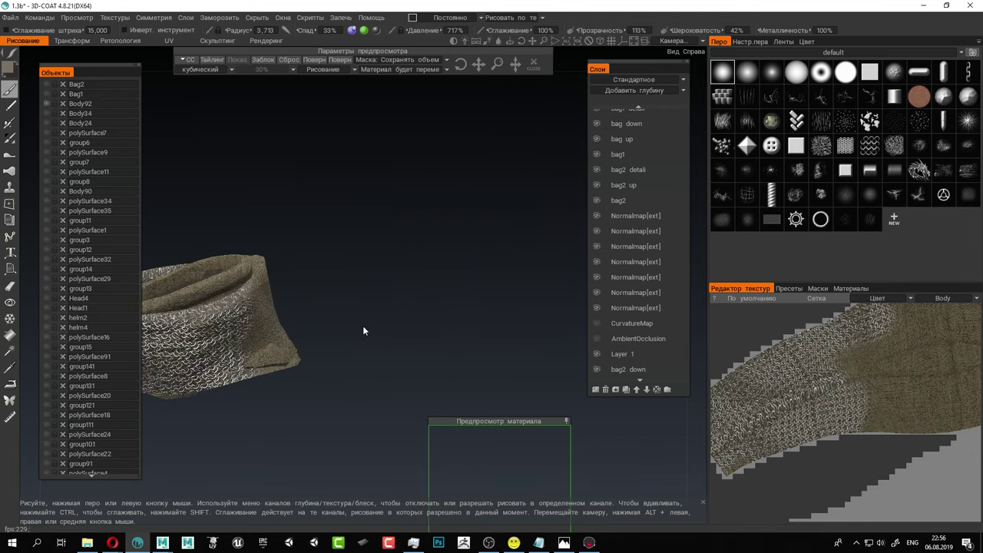
mouse_move(364, 331)
left_mouse_down("alt")
mouse_move(294, 345)
mouse_move(446, 329)
mouse_move(401, 335)
mouse_move(361, 370)
mouse_move(463, 331)
mouse_move(344, 372)
mouse_move(399, 364)
mouse_move(409, 378)
mouse_move(385, 351)
mouse_move(441, 261)
mouse_move(445, 271)
left_mouse_up("alt")
mouse_move(468, 268)
left_mouse_down("alt")
mouse_move(494, 301)
mouse_move(406, 244)
mouse_move(425, 416)
mouse_move(503, 384)
mouse_move(459, 272)
mouse_move(440, 286)
left_mouse_up("alt")
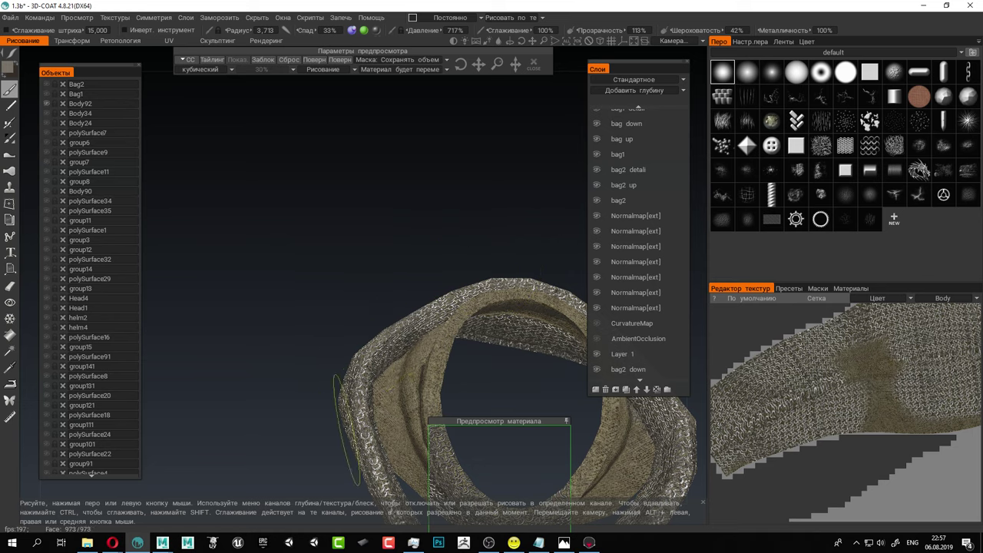
mouse_move(347, 430)
left_mouse_down("alt")
mouse_move(281, 300)
mouse_move(308, 329)
mouse_move(443, 284)
left_mouse_up("alt")
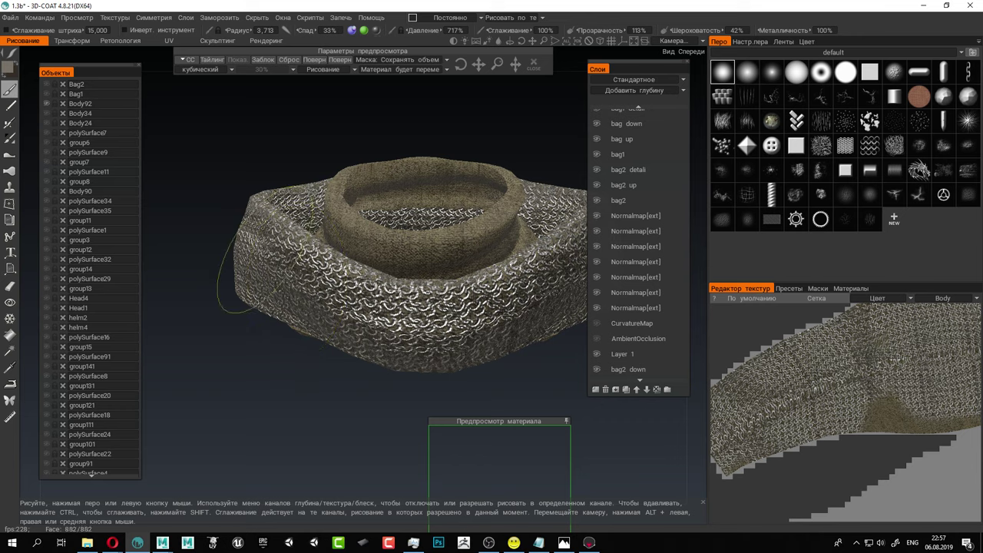
Look over the chainmail-covered collar from the front and switch to the Rendering workspace.
left_click_drag(244, 278, 428, 325, "alt")
right_click_drag(428, 325, 409, 307, "alt")
left_click_drag(409, 307, 377, 202, "alt")
left_click(266, 40)
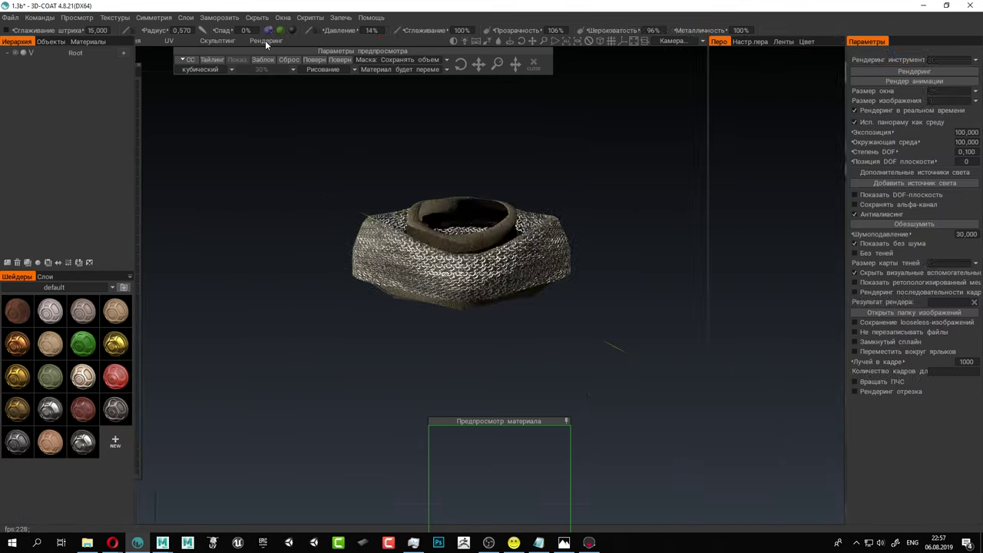
Return to the painting workspace and export the textures for 1.obj with the Unity (Standard) preset.
left_click_drag(503, 195, 682, 256, "alt")
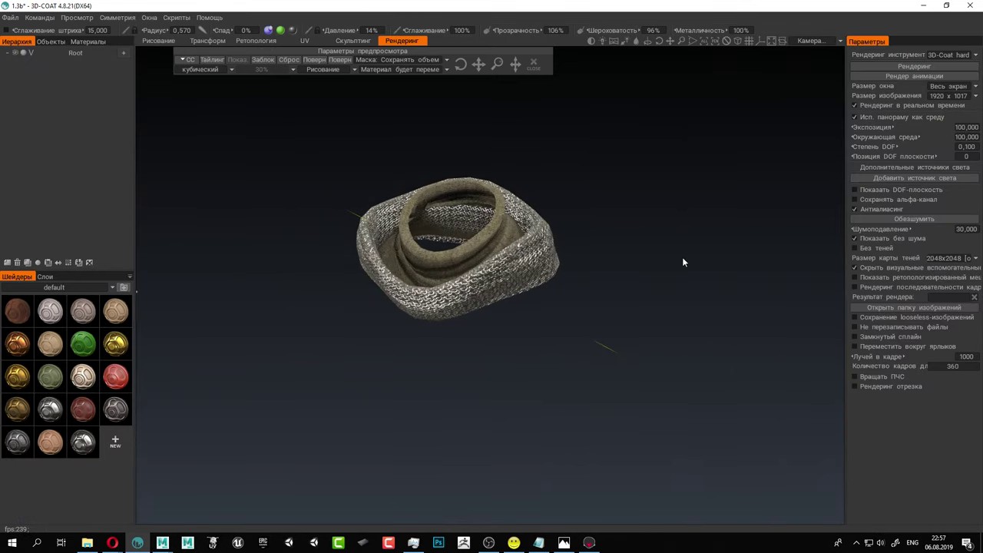
left_click(157, 40)
left_click(10, 18)
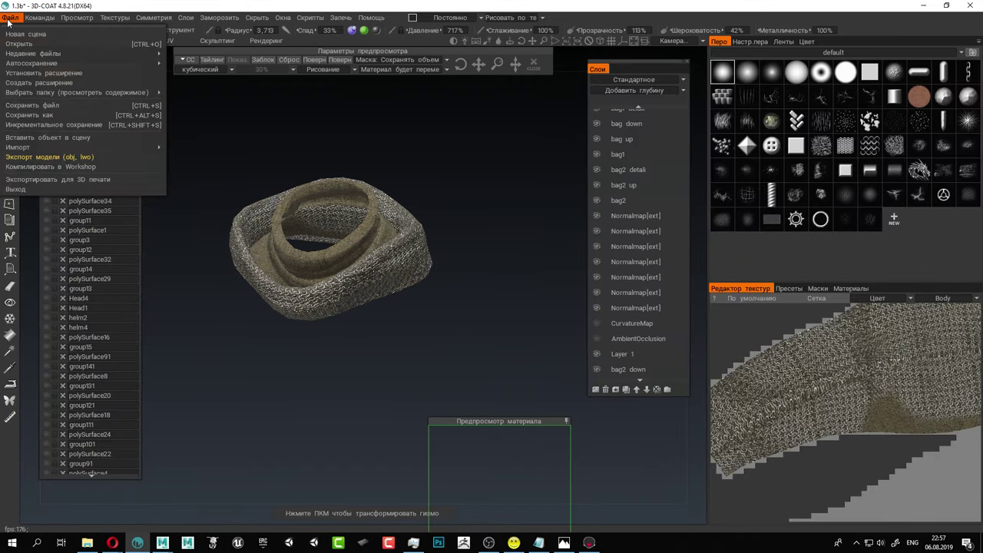
left_click(33, 157)
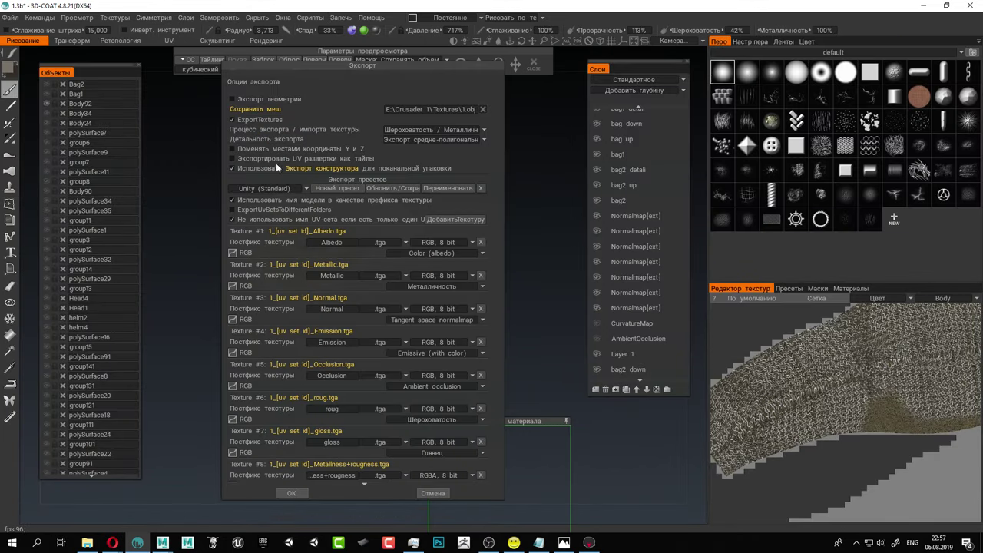
left_click(291, 493)
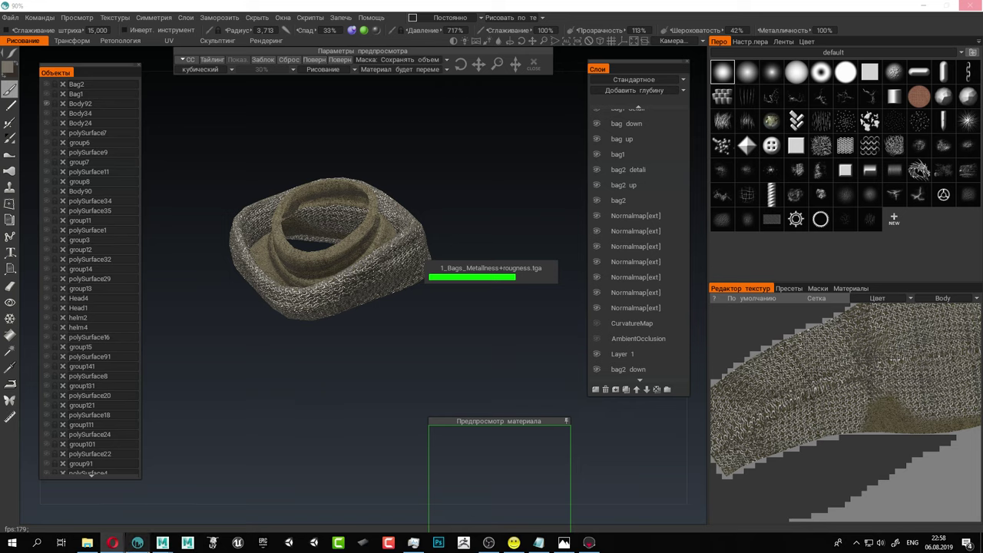
Switch to Maya and open the base mesh scene from the base mesh folder of the Demon heavy project.
mouse_move(162, 541)
left_click(212, 494)
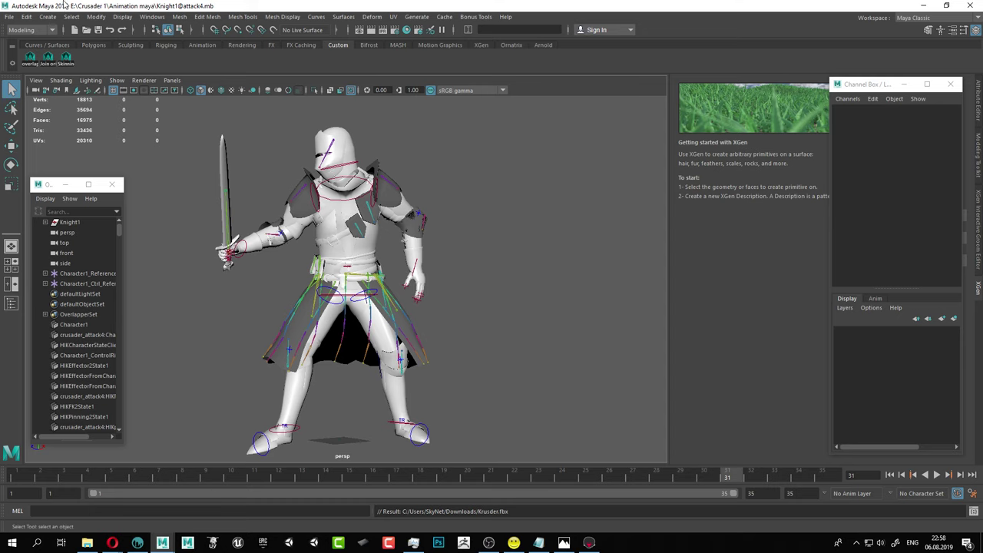
left_click(8, 17)
left_click(24, 50)
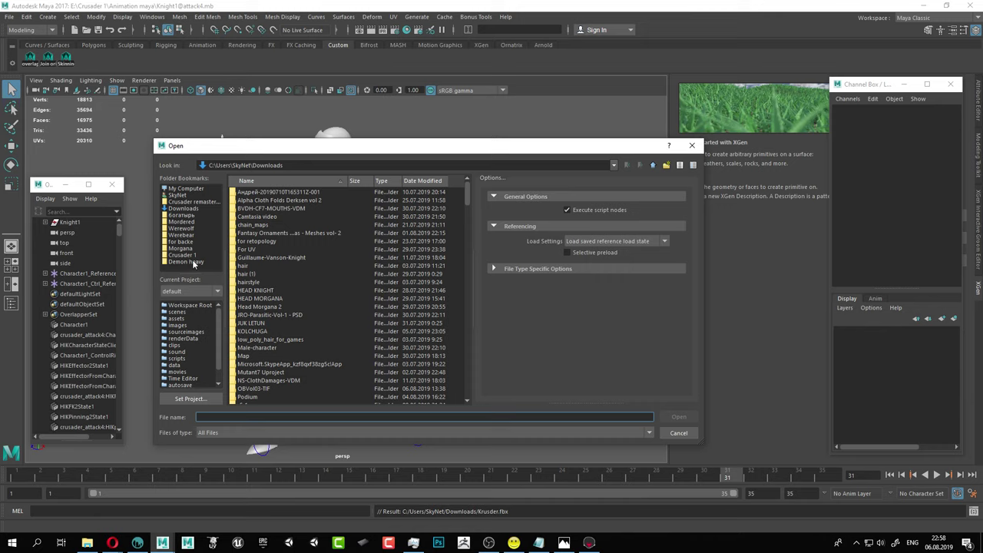
left_click(184, 256)
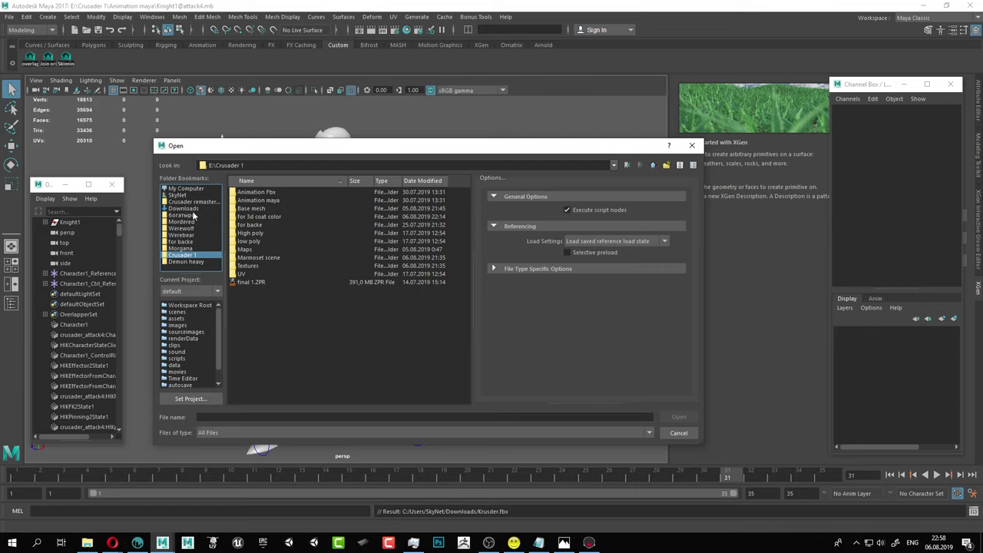
left_click(186, 262)
double_click(258, 216)
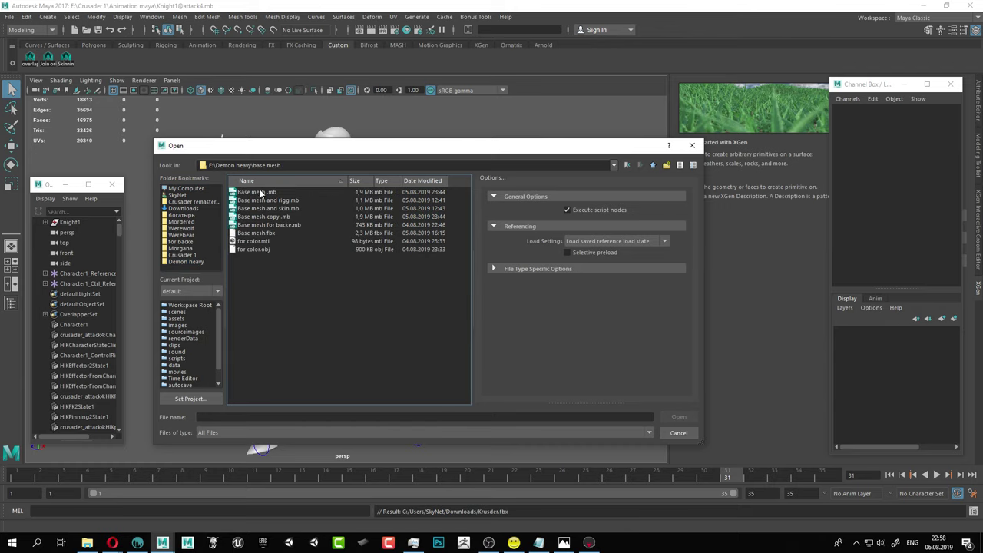
double_click(261, 194)
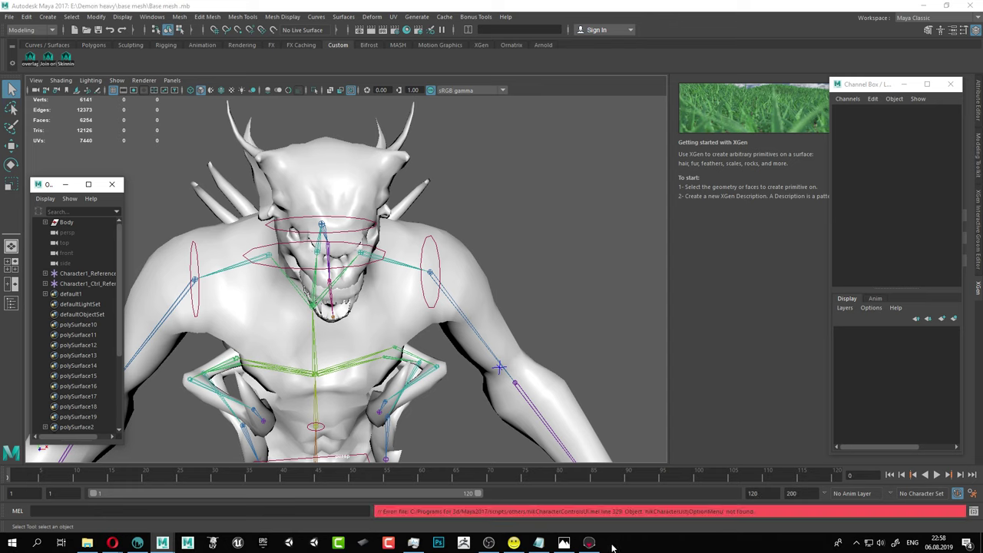
Check the texture export progress in 3D-Coat and return to Maya to view the whole demon rig.
left_click(141, 546)
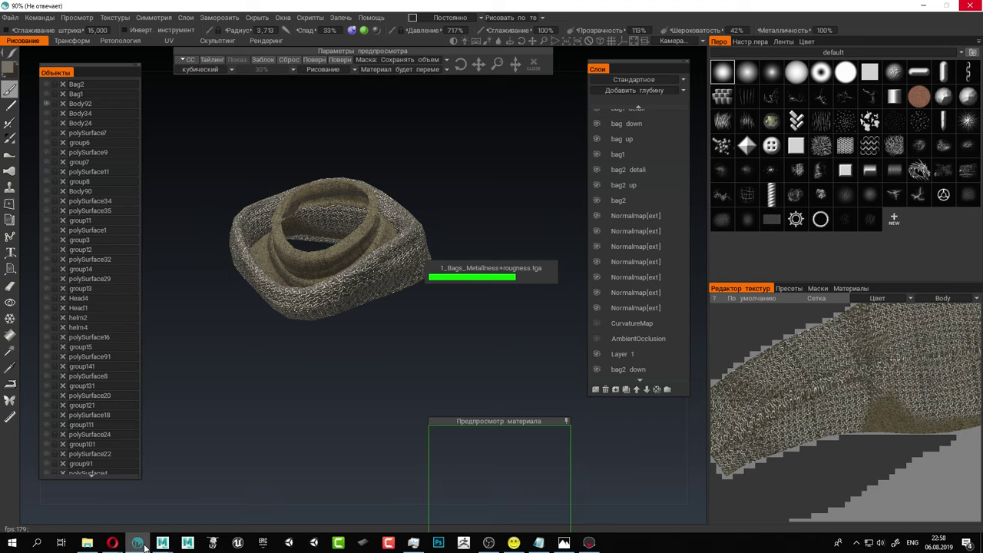
left_click(143, 545)
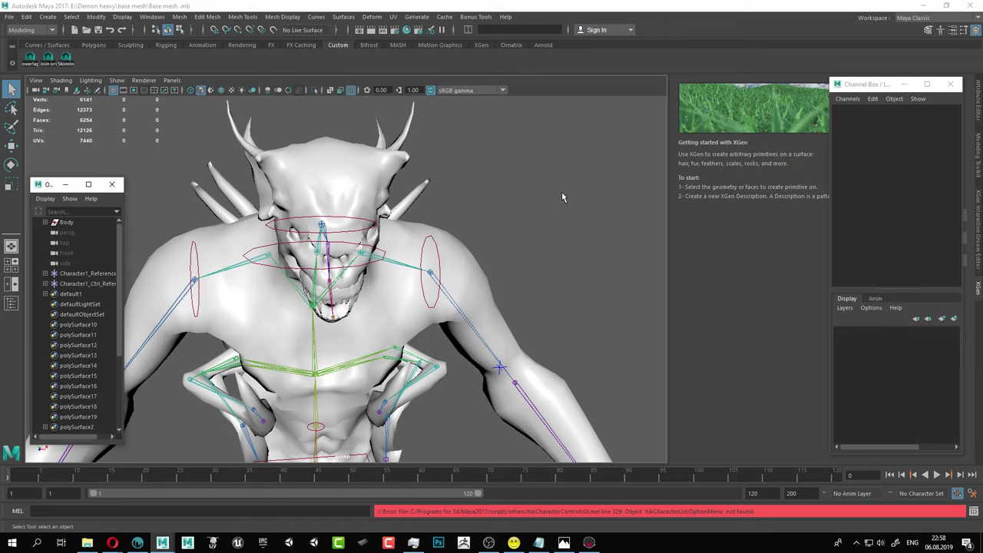
mouse_move(599, 255)
left_mouse_down("alt")
mouse_move(561, 248)
mouse_move(596, 239)
left_mouse_up("alt")
right_click_drag(596, 239, 549, 225, "alt")
scroll(548, 225, "down", 5)
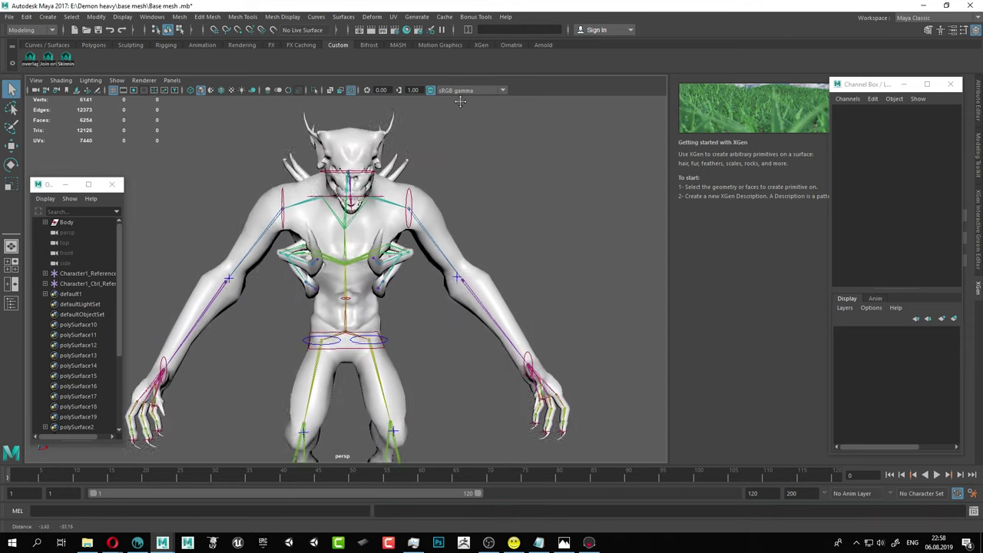
left_click(7, 16)
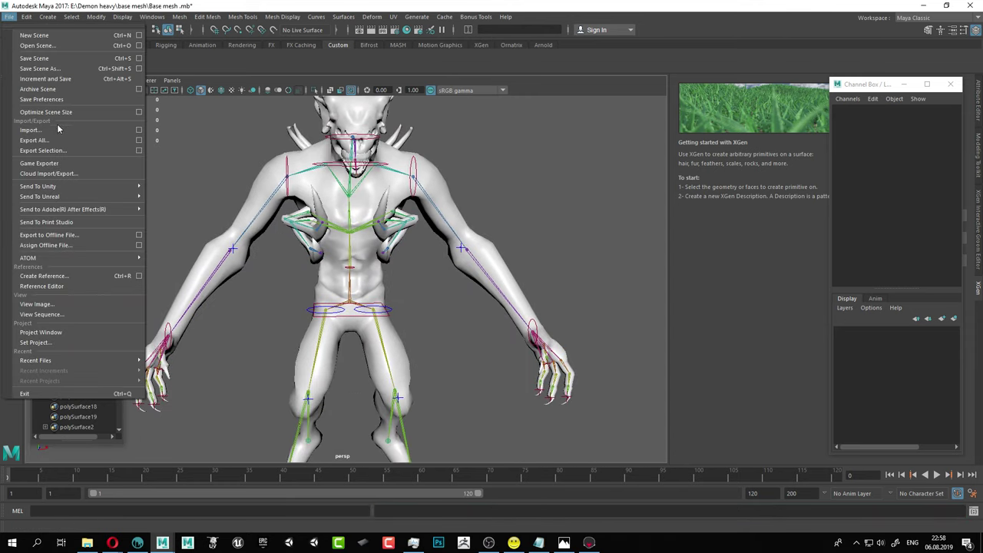
left_click(31, 129)
left_click(187, 262)
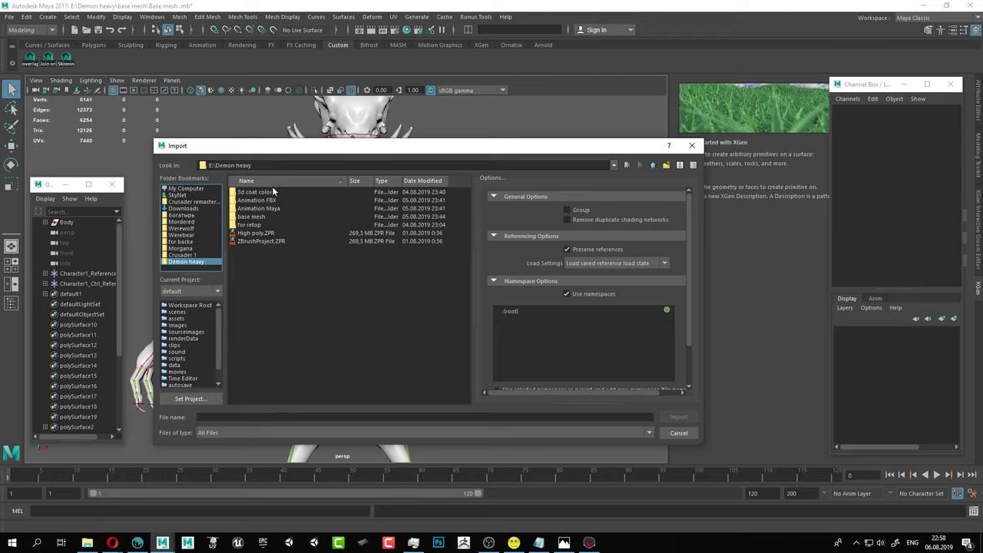
double_click(260, 208)
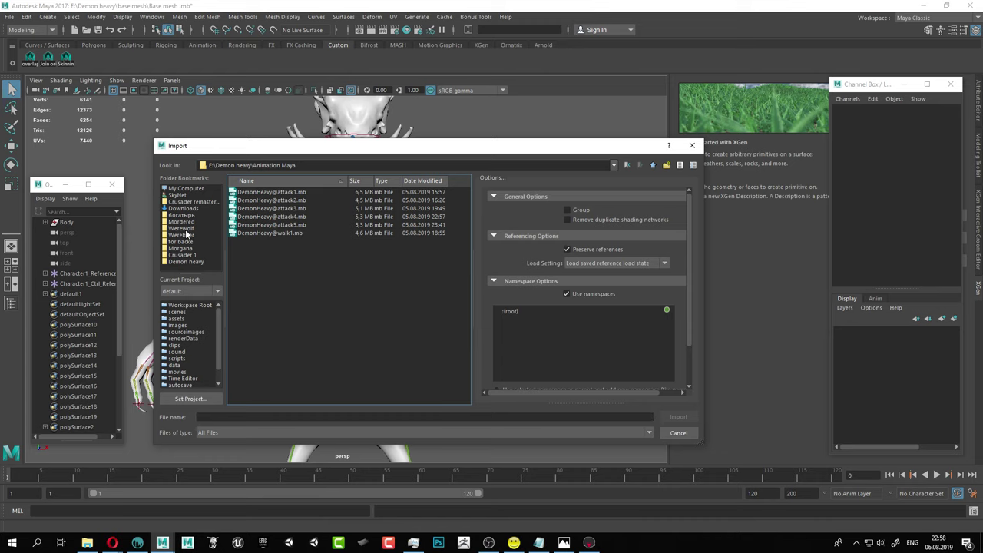
left_click(182, 228)
double_click(269, 217)
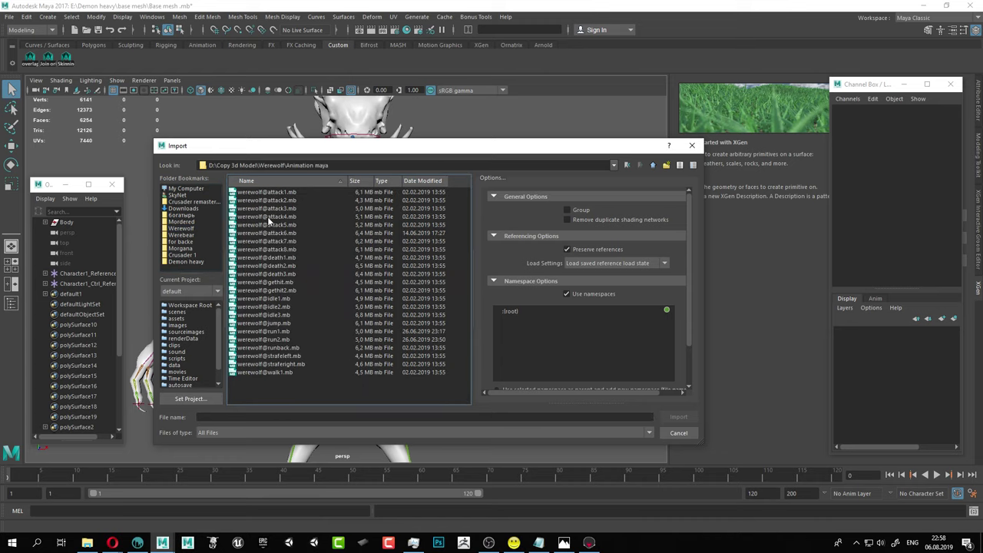
double_click(280, 232)
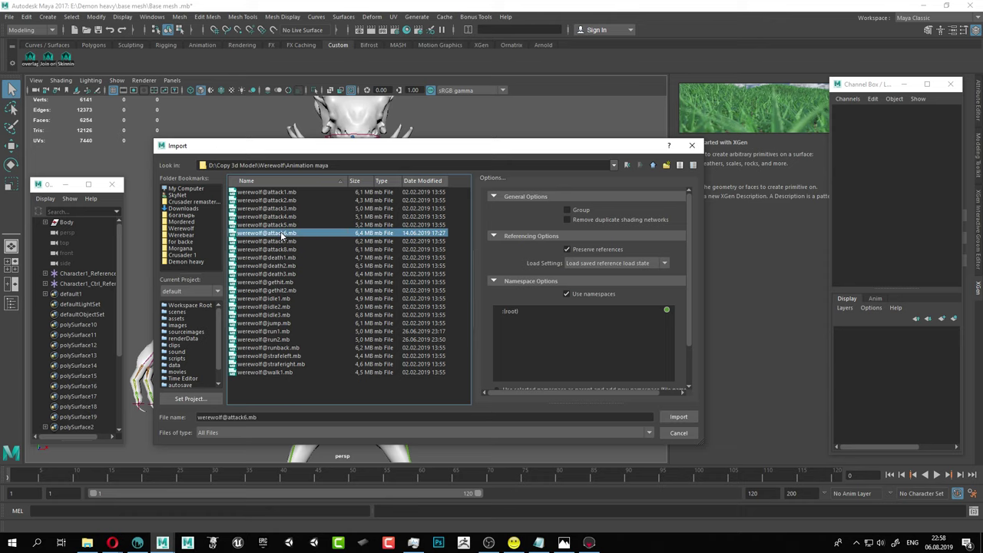
Play the imported werewolf attack animation beside the demon and rewind to the first frame.
scroll(469, 330, "down", 3)
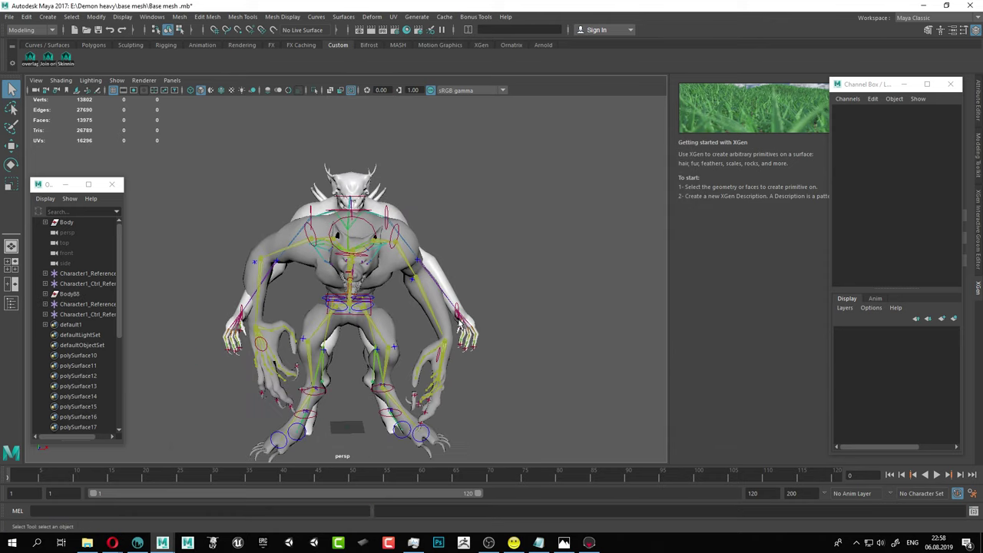
left_click(937, 475)
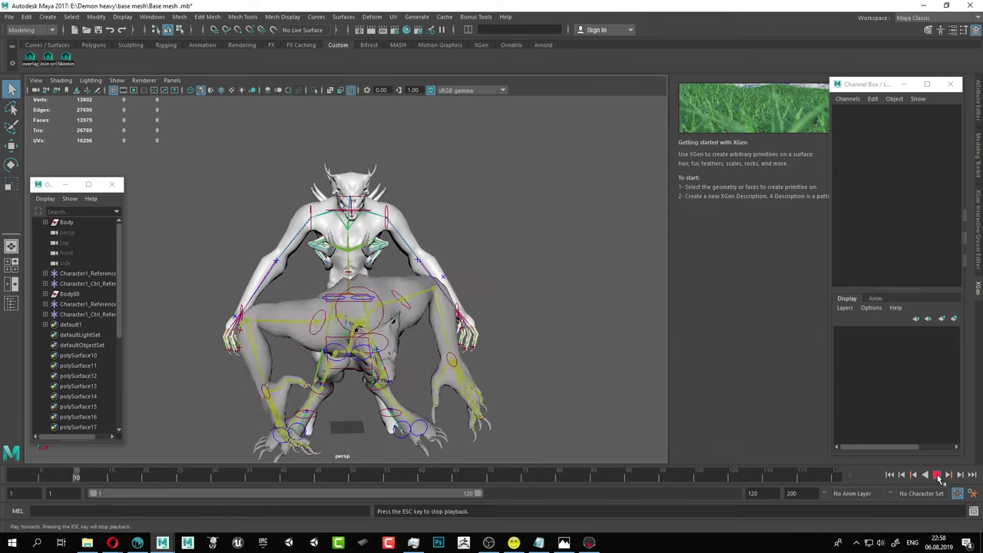
scroll(473, 388, "down", 10)
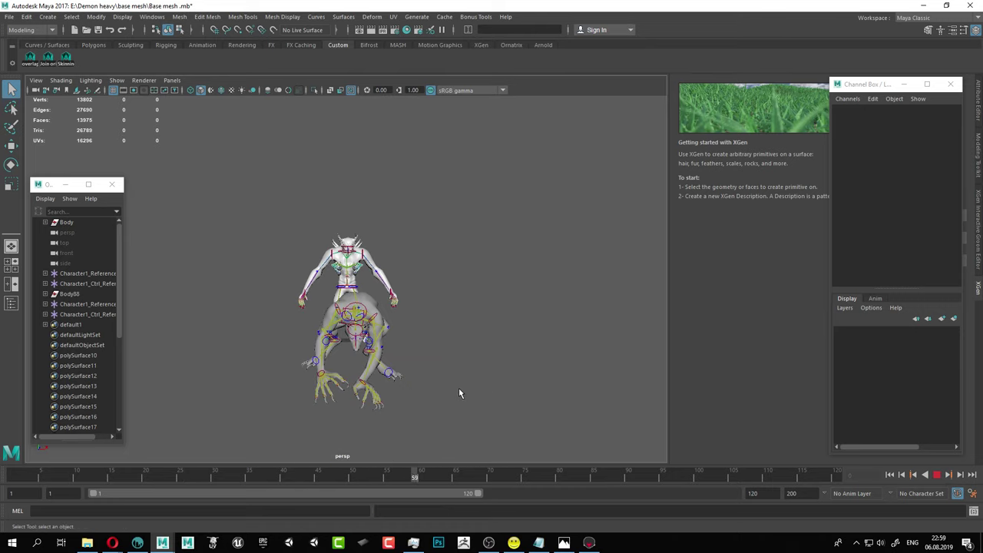
left_click(937, 474)
left_click(890, 475)
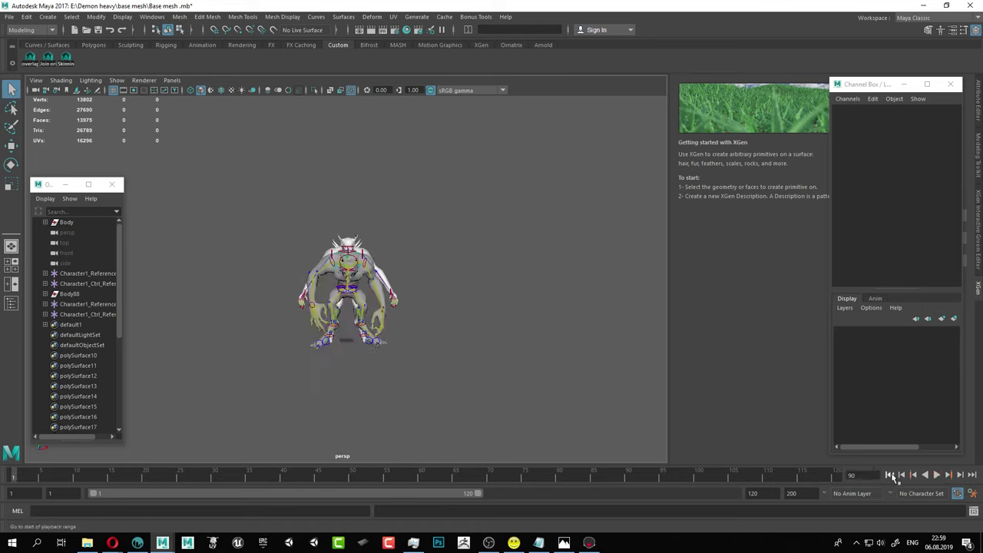
Check again how far the 3D-Coat texture export has progressed and go back to Maya.
left_click(139, 543)
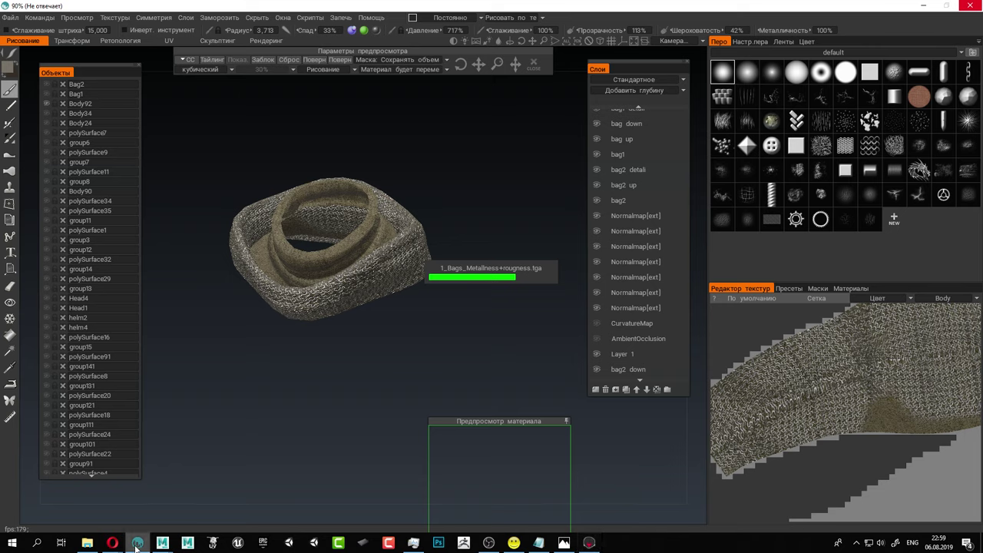
mouse_move(162, 543)
left_click(210, 479)
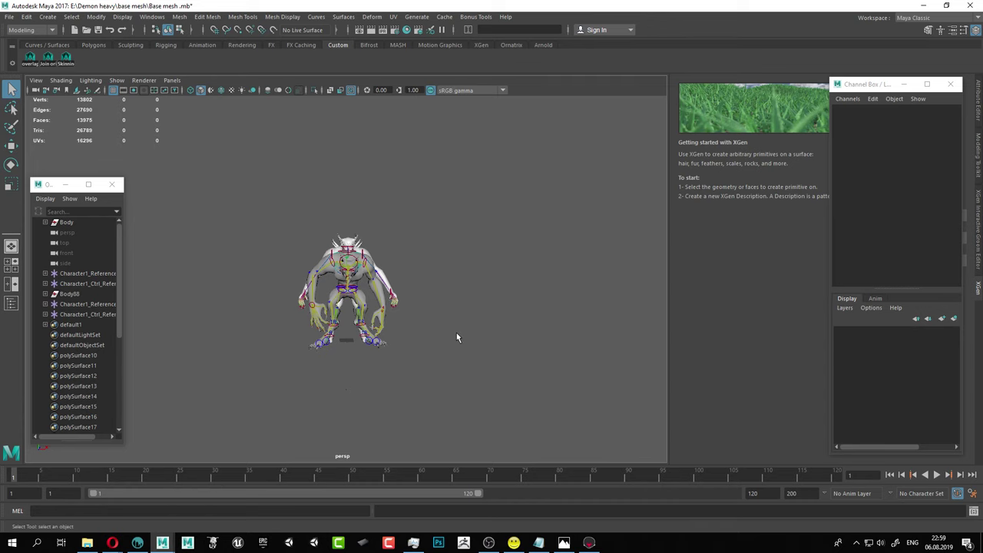
Select the werewolf's hips effector to show its keys and end the scene's time range at frame 40.
scroll(456, 332, "up", 3)
left_click_drag(457, 332, 407, 327, "alt")
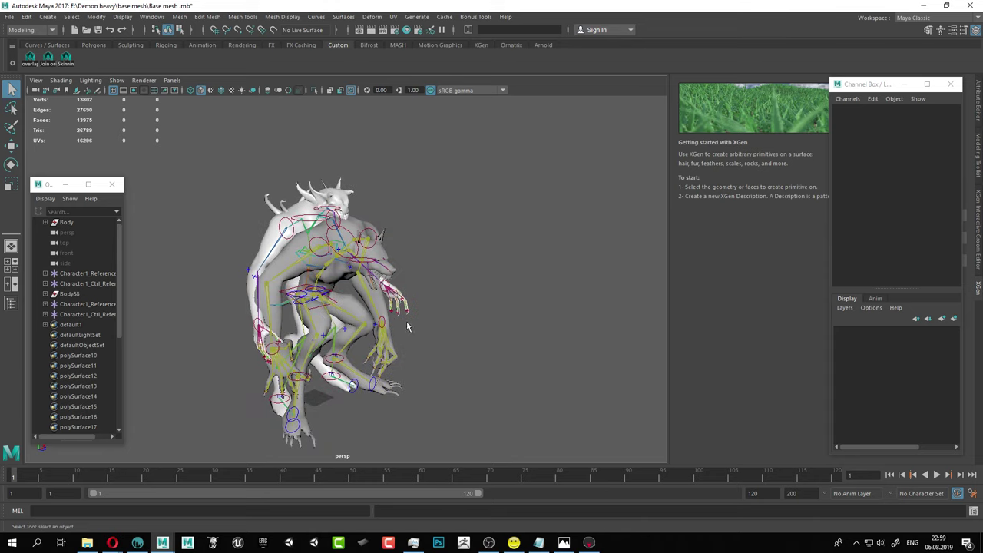
left_click(44, 315)
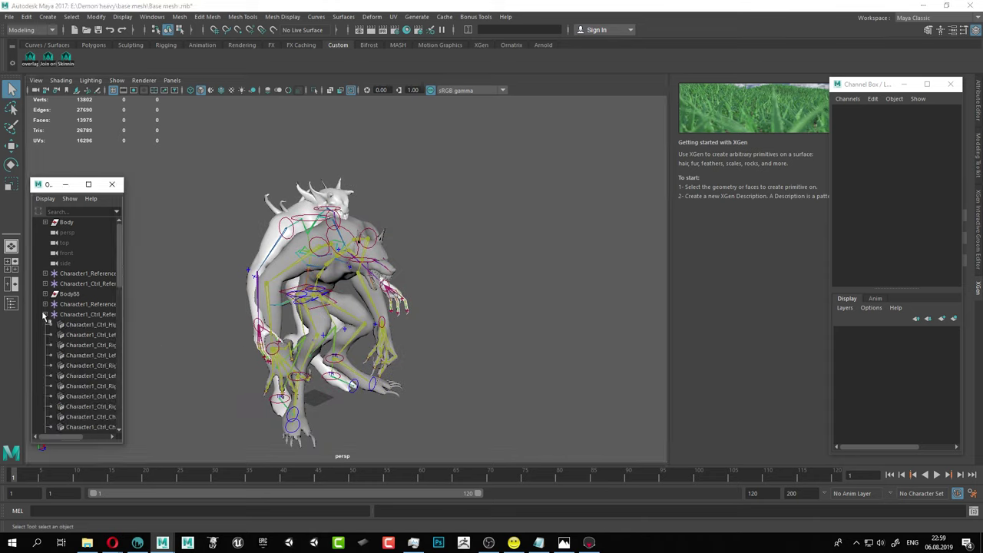
left_click(90, 324)
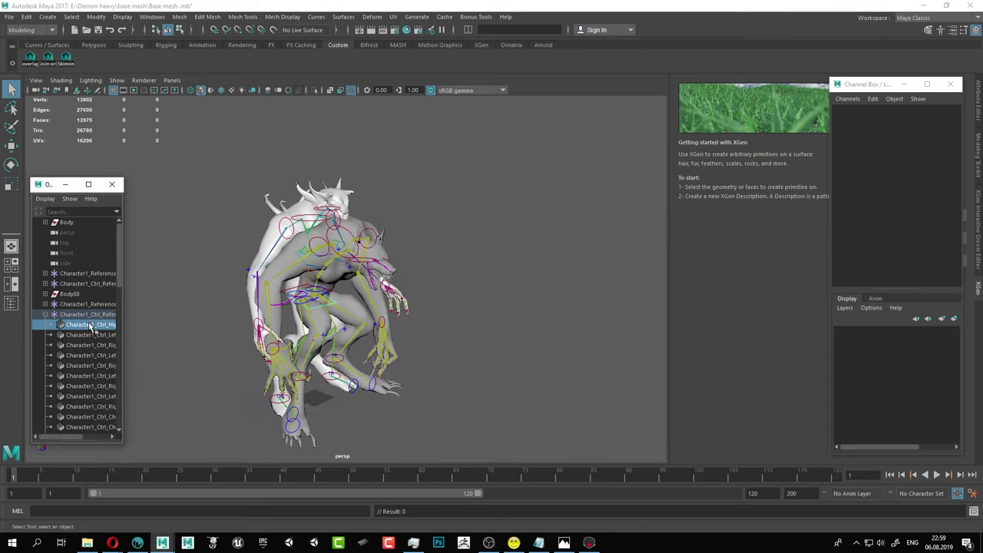
left_click(282, 475)
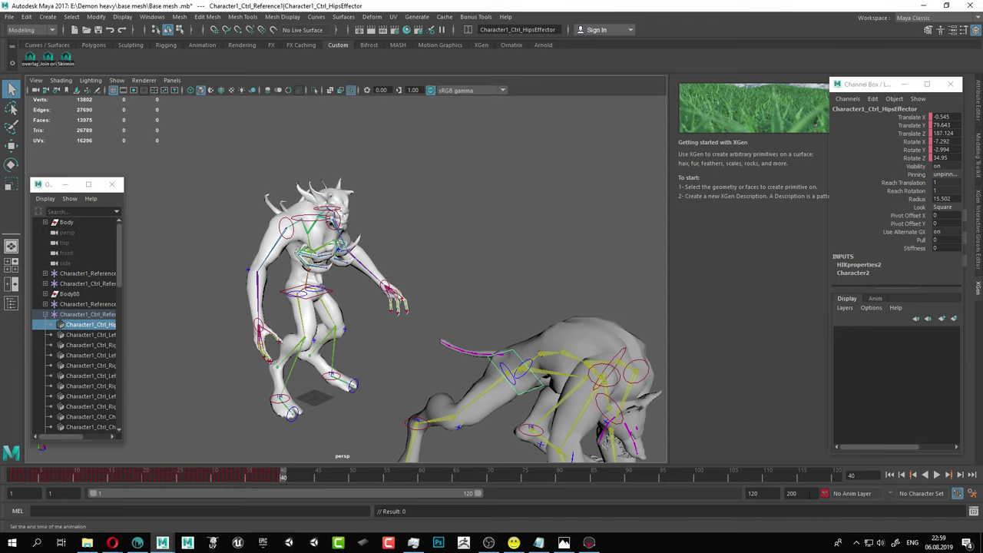
key("Return")
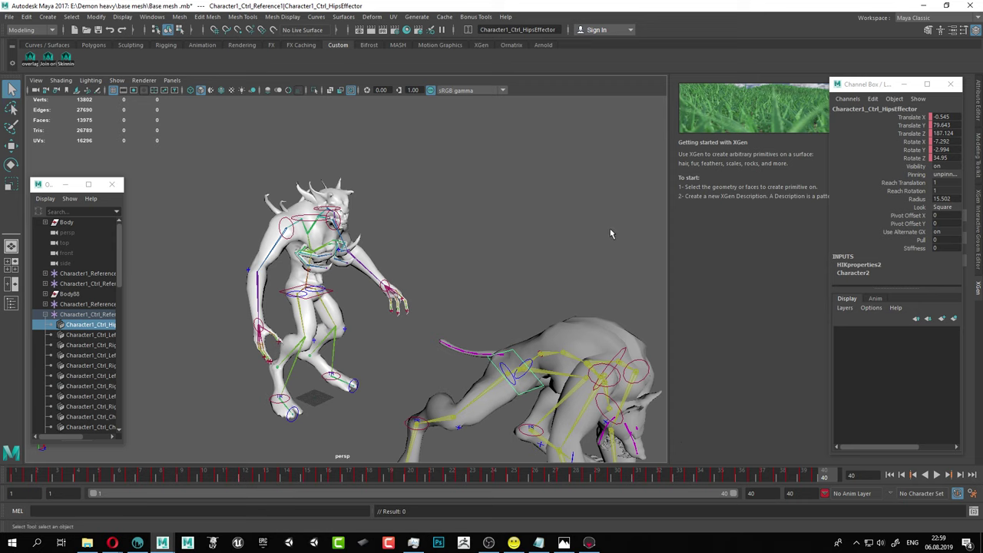
Open the HumanIK character controls and set Character2 as the animation source for Character1.
left_click_drag(611, 231, 592, 214, "alt")
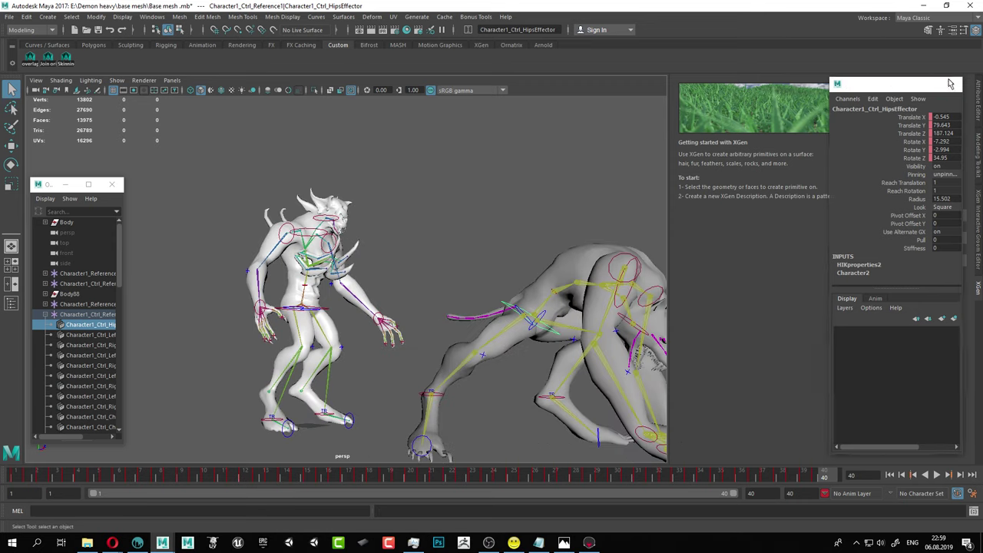
left_click(939, 31)
left_click(928, 31)
left_click(768, 94)
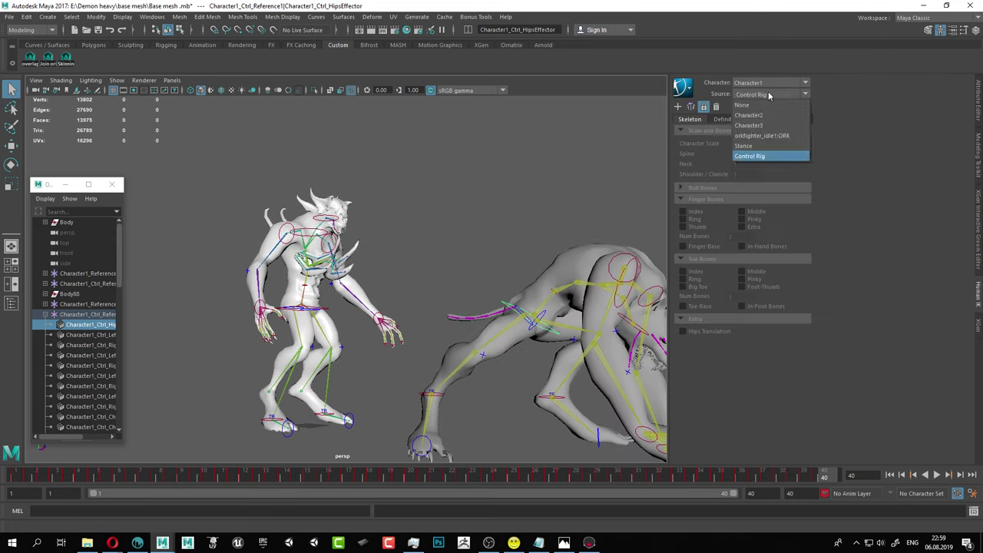
left_click(756, 112)
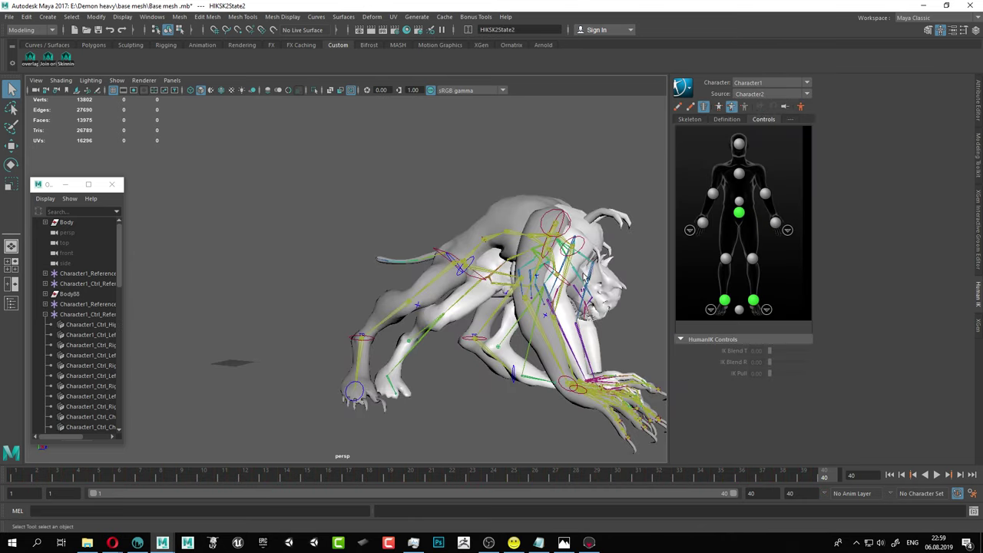
Play the retargeted attack on the demon and bake Character1's motion to its control rig.
left_click(937, 475)
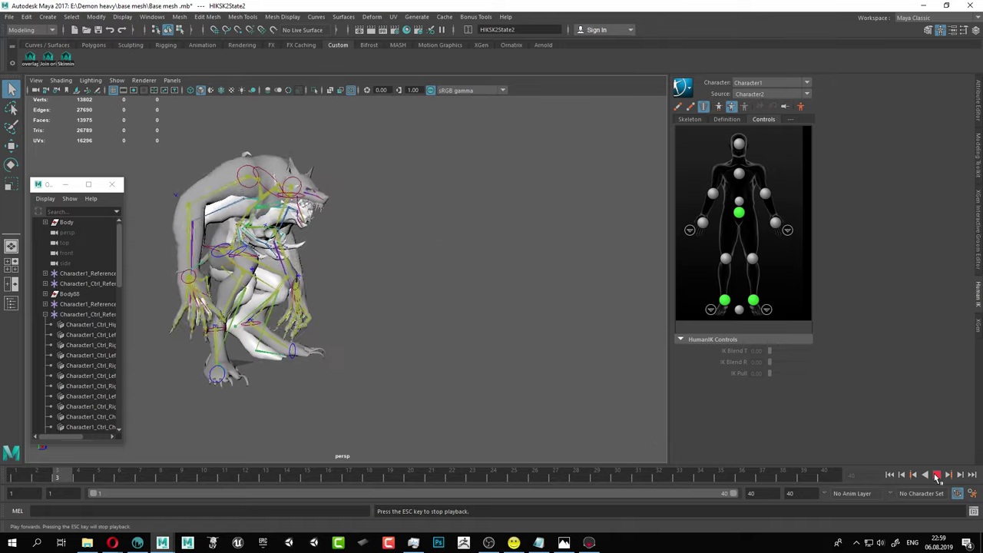
left_click(937, 476)
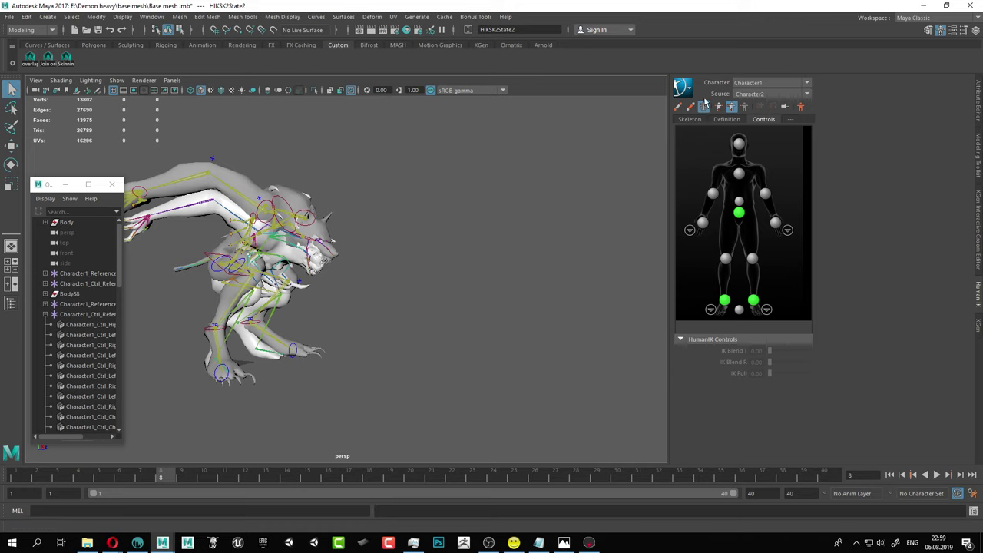
left_click(681, 87)
mouse_move(717, 149)
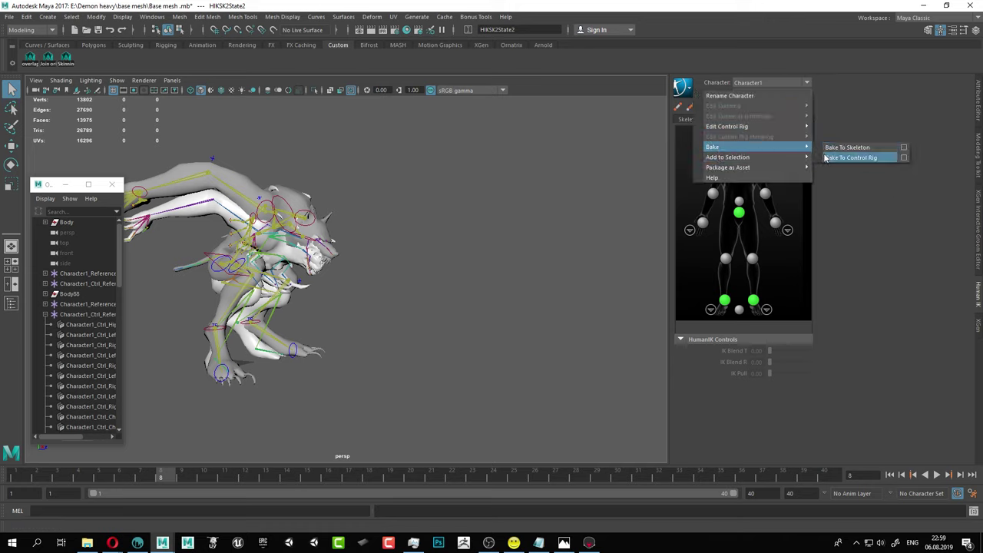
left_click(843, 158)
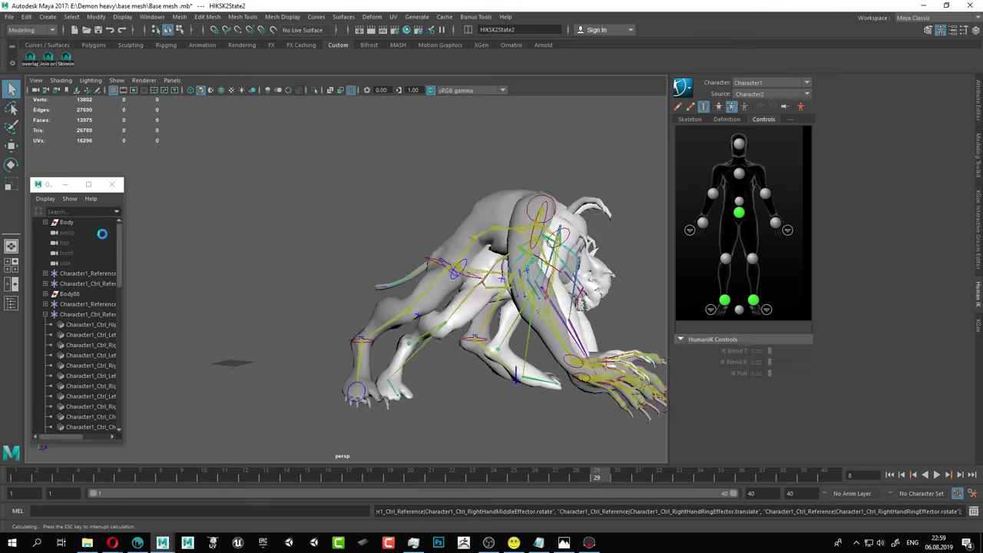
Delete the werewolf's control rig together with its mesh and skeleton, leaving only the demon with its baked motion.
left_click(70, 295)
key("Delete")
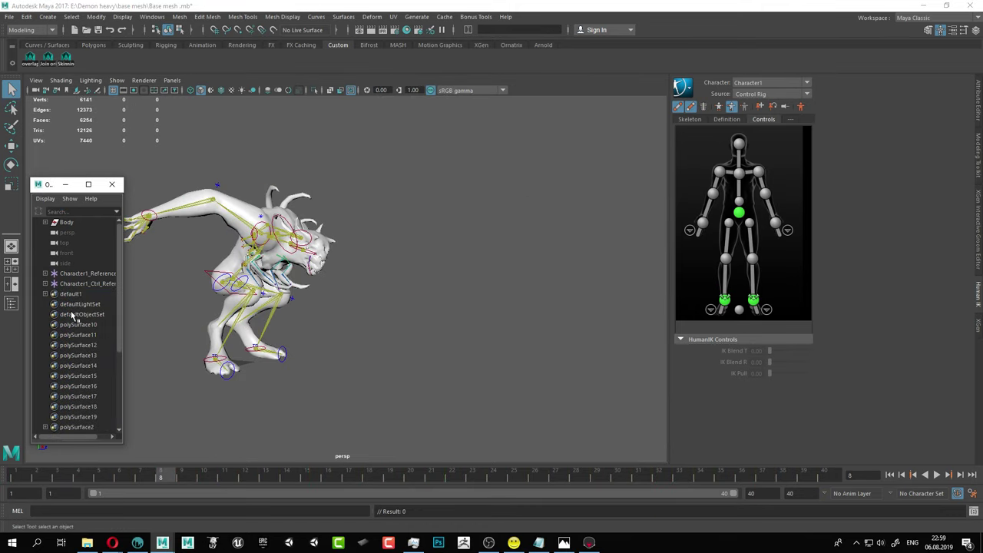
left_click_drag(635, 399, 471, 297, "alt")
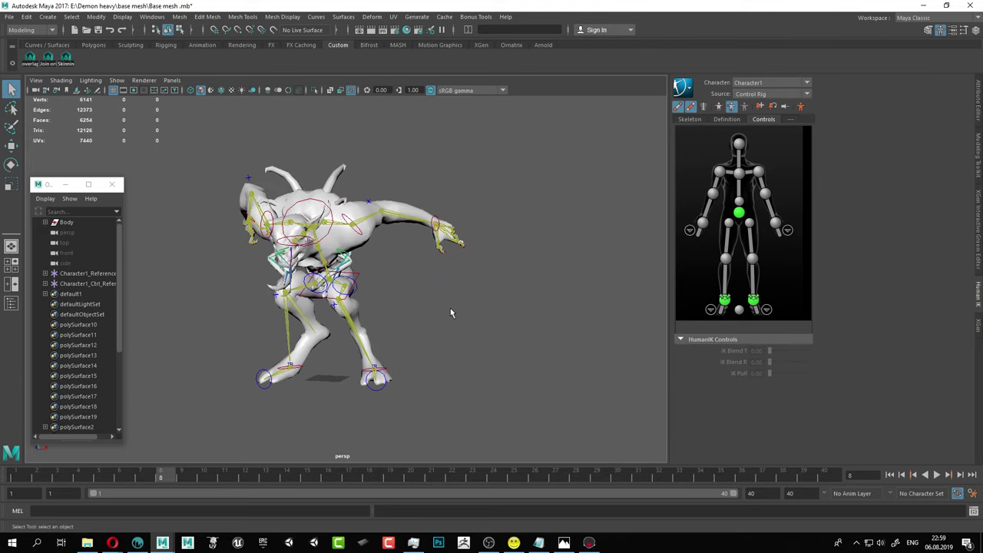
right_click_drag(450, 310, 417, 315, "alt")
left_click_drag(416, 314, 454, 334, "alt")
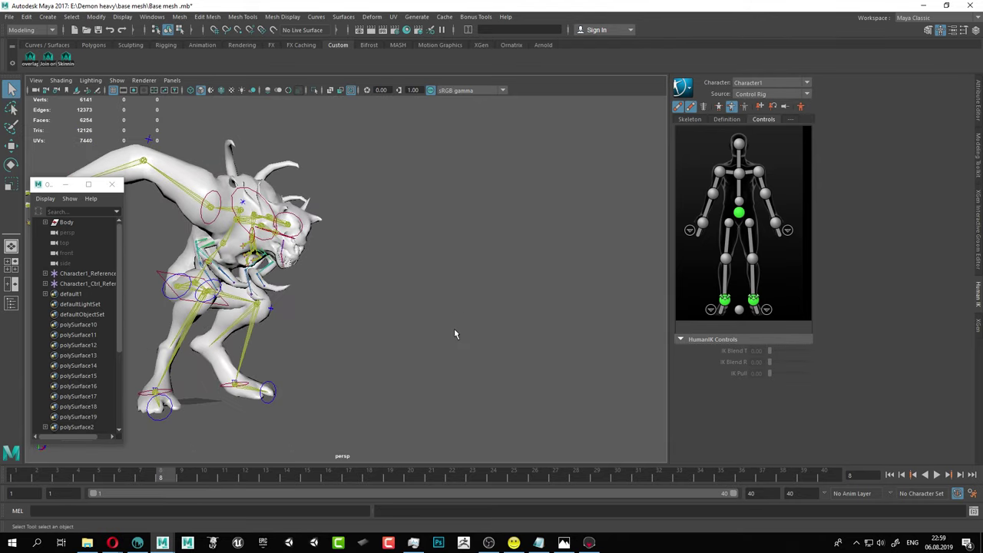
Hide the demon's bone display and play the baked attack, examining the motion from the side and the front.
left_click(691, 107)
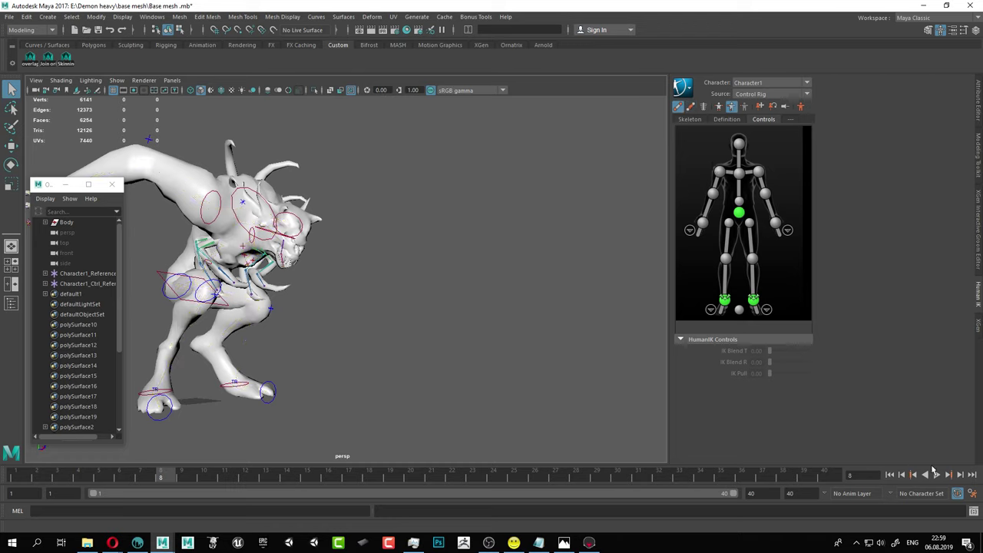
left_click(935, 474)
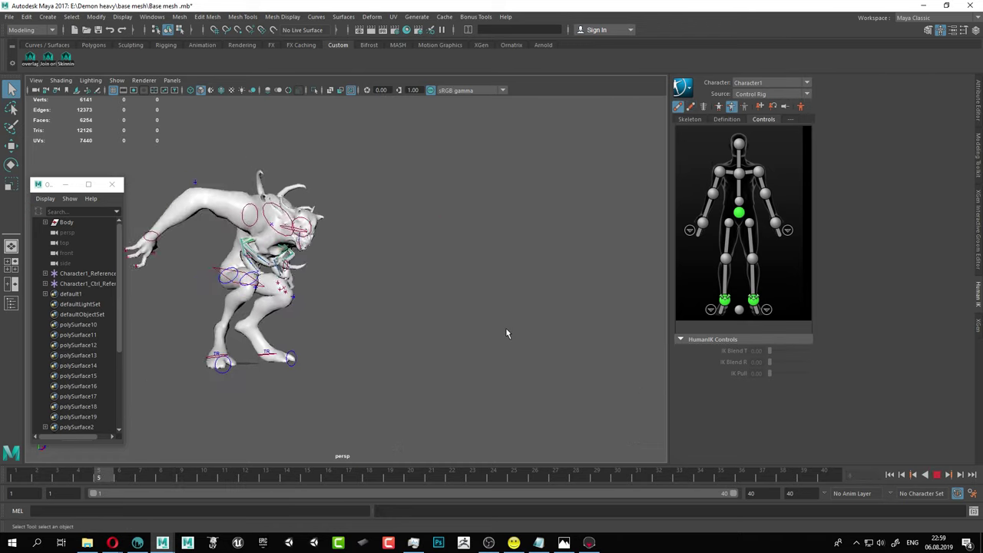
left_click_drag(506, 330, 429, 328, "alt")
left_click_drag(321, 289, 305, 286, "alt")
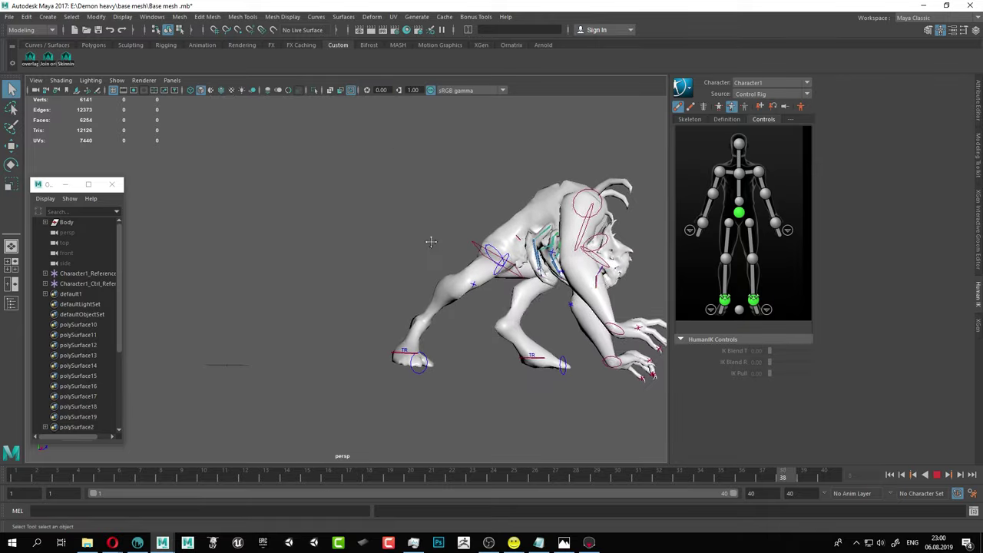
left_click_drag(349, 257, 408, 272, "alt")
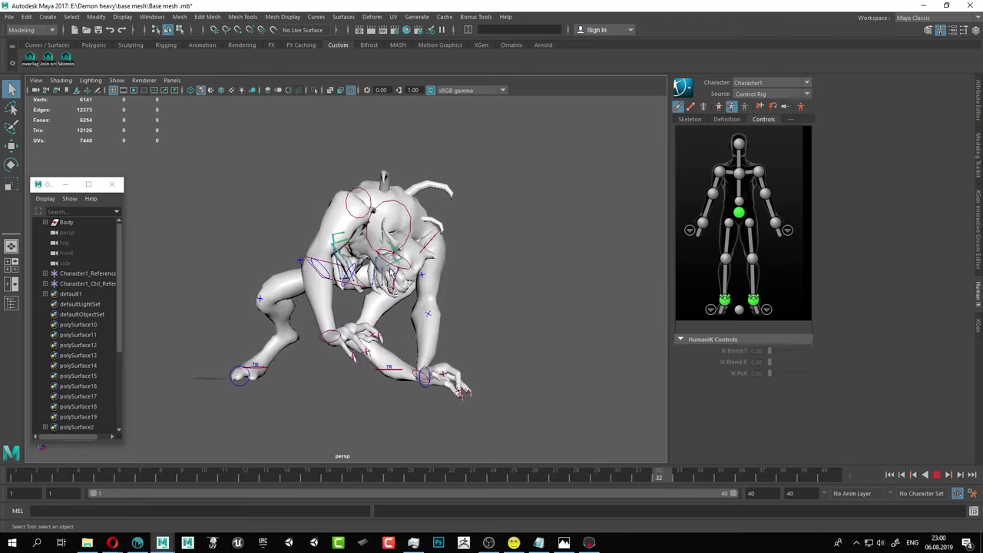
left_click_drag(390, 268, 360, 267, "alt")
left_click(937, 475)
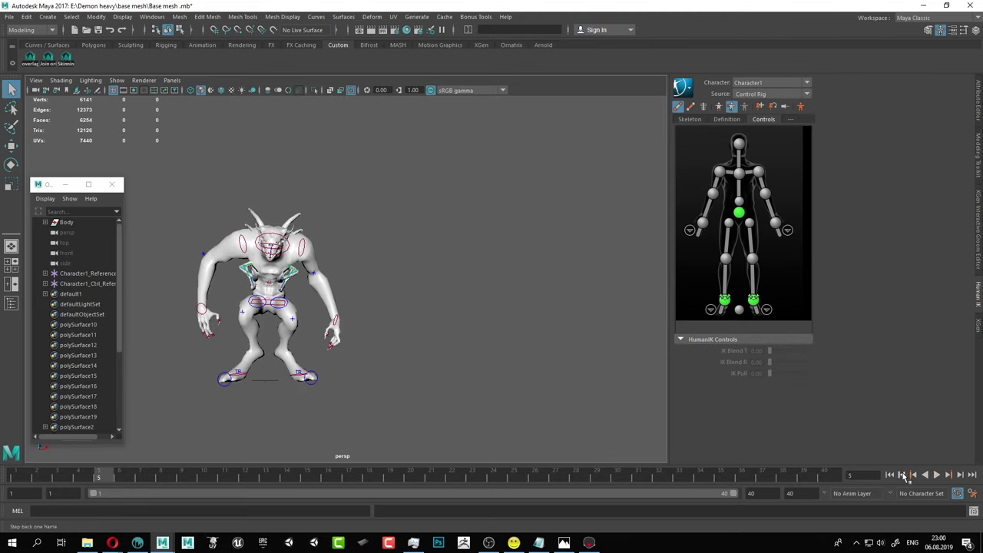
Check the texture export in 3D-Coat and switch to Marmoset Toolbag to view the knight's upper body.
left_click(132, 542)
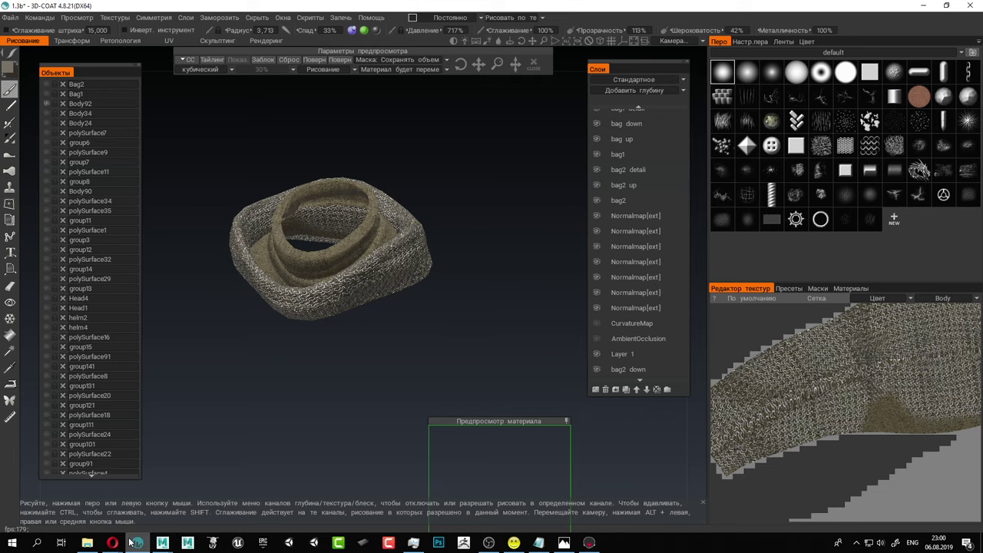
left_click(589, 542)
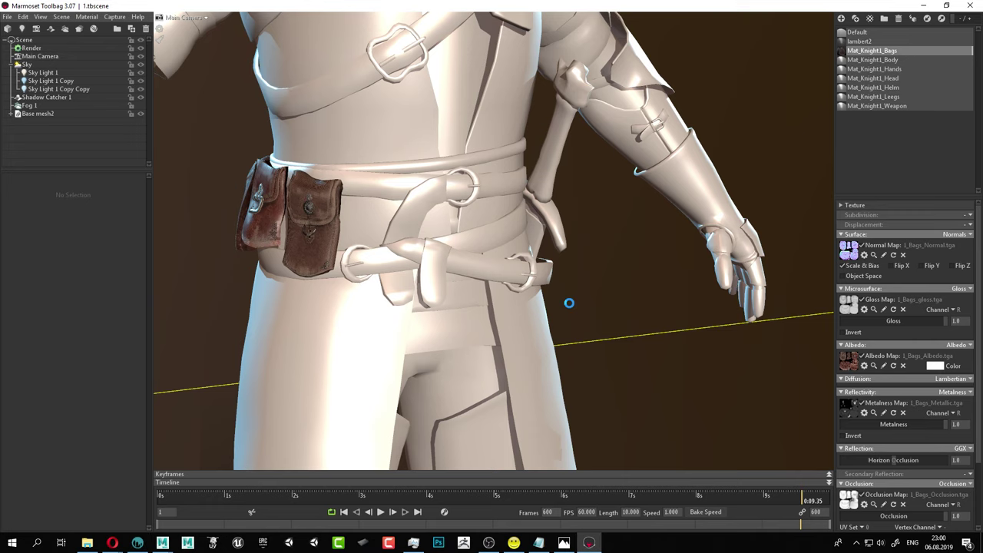
right_click_drag(667, 323, 510, 250, "alt")
middle_click_drag(522, 146, 526, 300, "alt")
left_click_drag(526, 304, 584, 278)
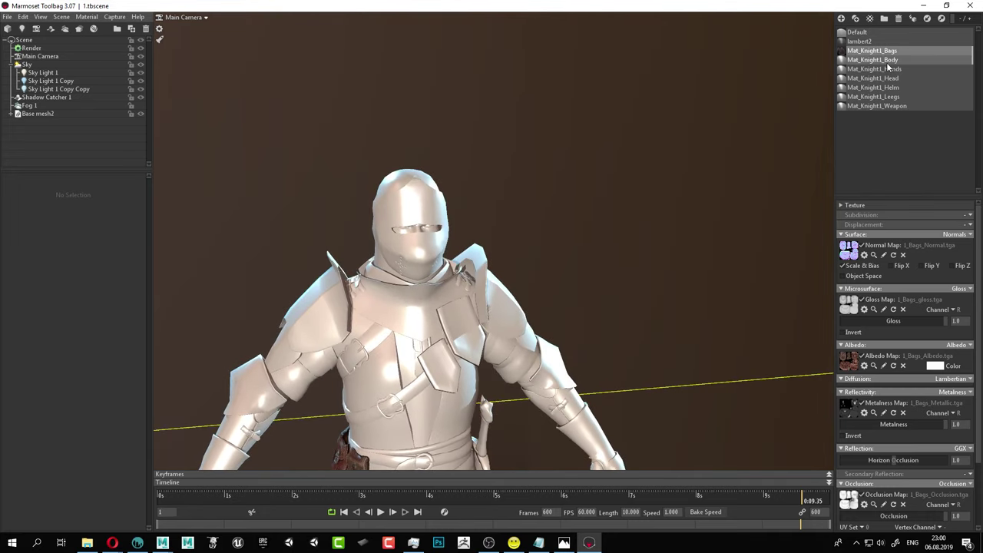
Set the Mat_Knight1_Body material's reflectivity to Metalness and enable its Occlusion channel.
left_click(876, 60)
left_click(969, 393)
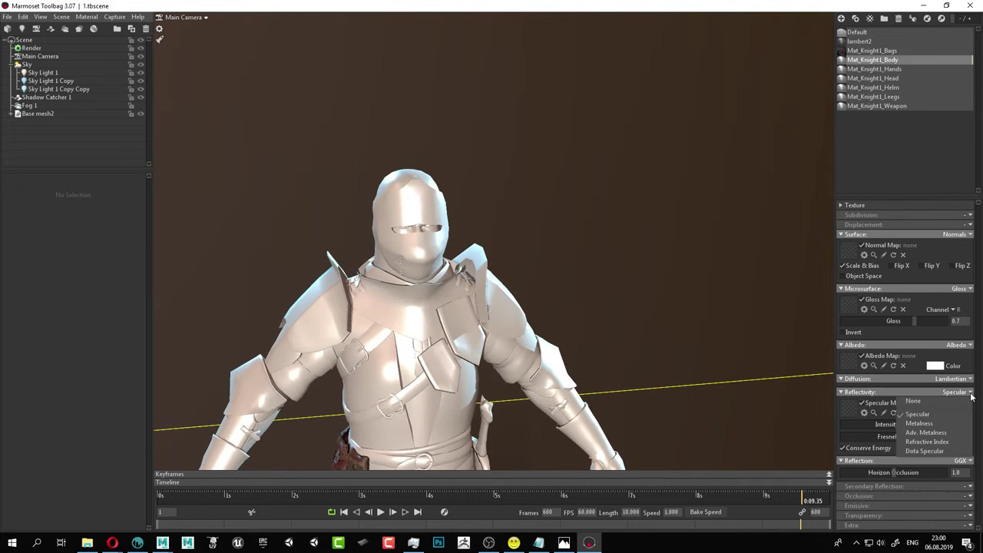
left_click(932, 428)
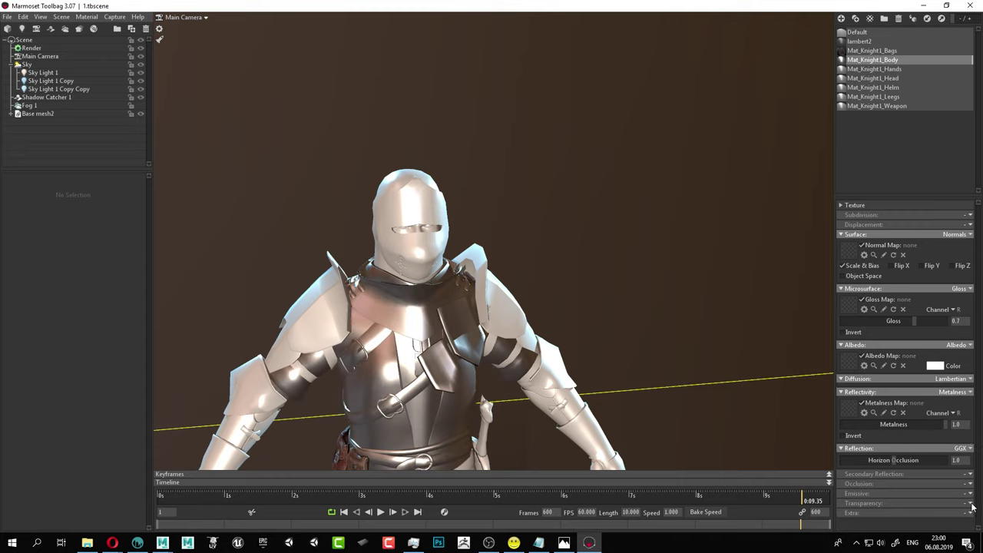
left_click(969, 484)
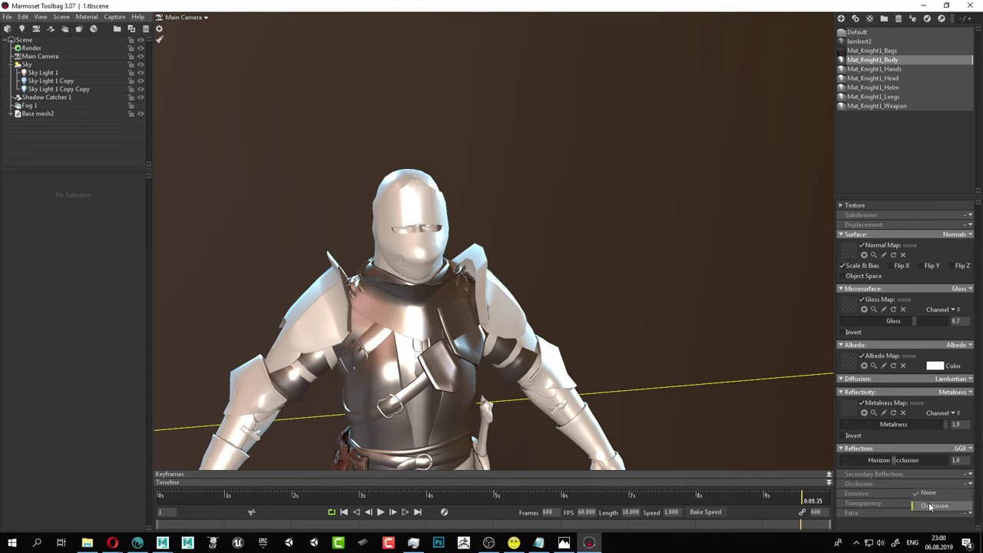
left_click(930, 507)
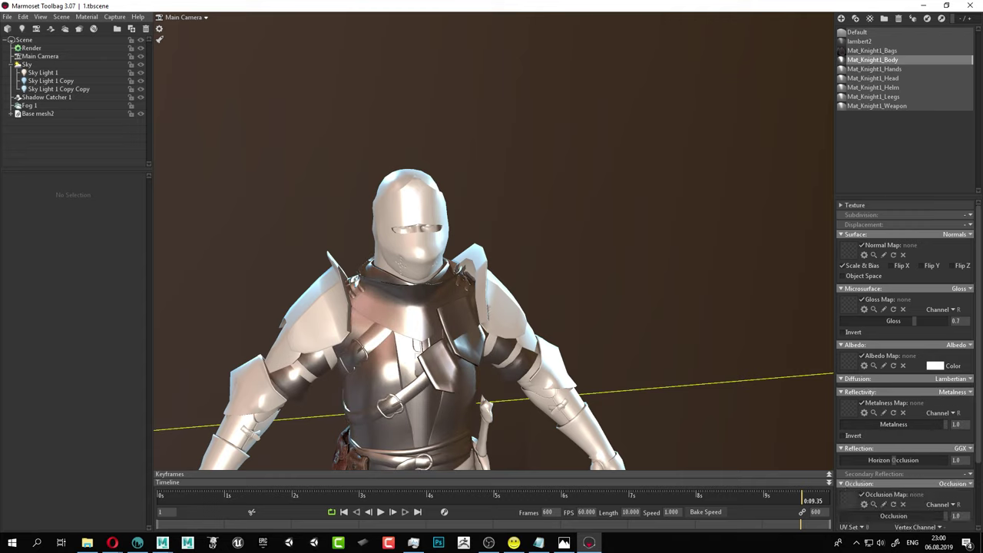
Assign the exported 1_Body albedo, gloss, metallic, normal and occlusion TGA textures to the matching maps of Mat_Knight1_Body.
left_click(87, 542)
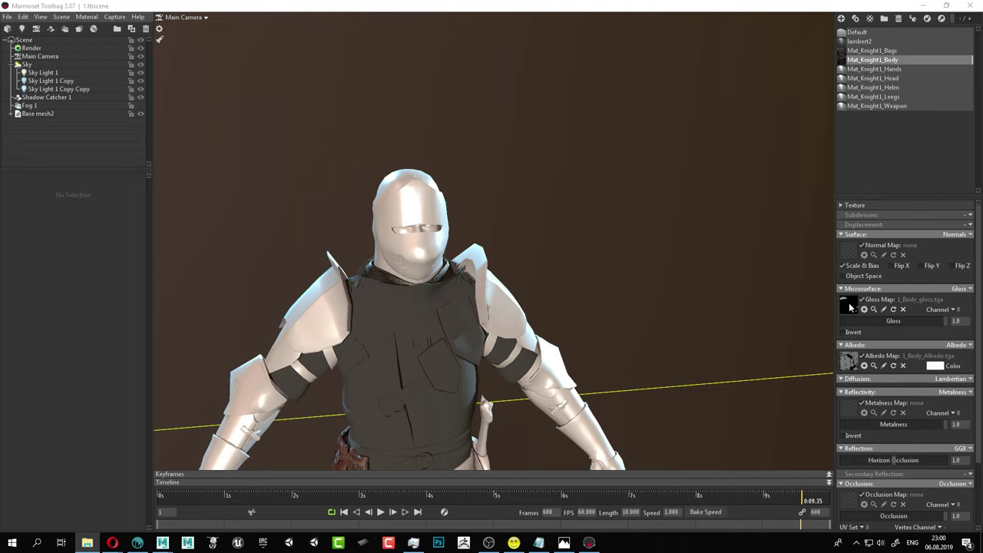
left_click_drag(917, 458, 851, 409)
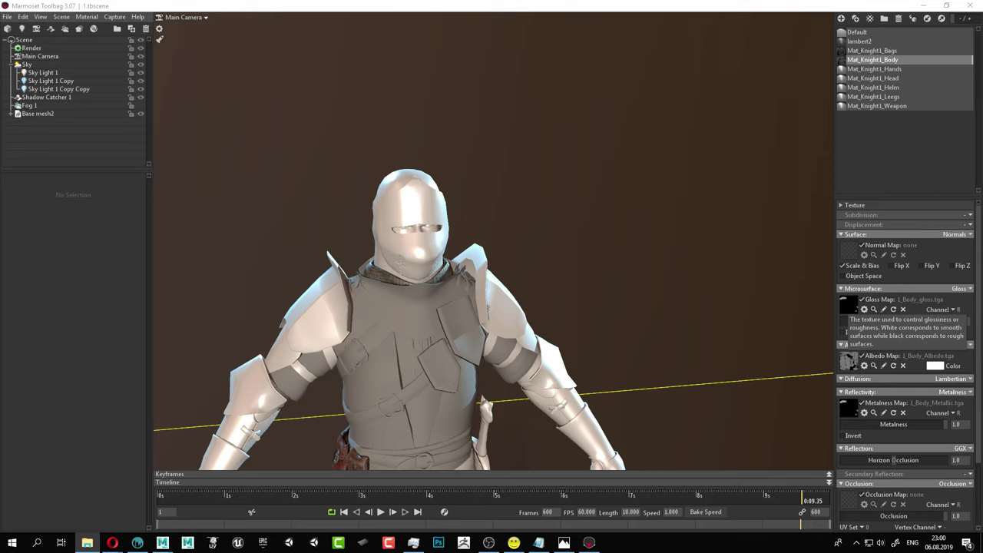
mouse_move(772, 306)
left_mouse_down()
mouse_move(883, 271)
mouse_move(850, 255)
left_mouse_up()
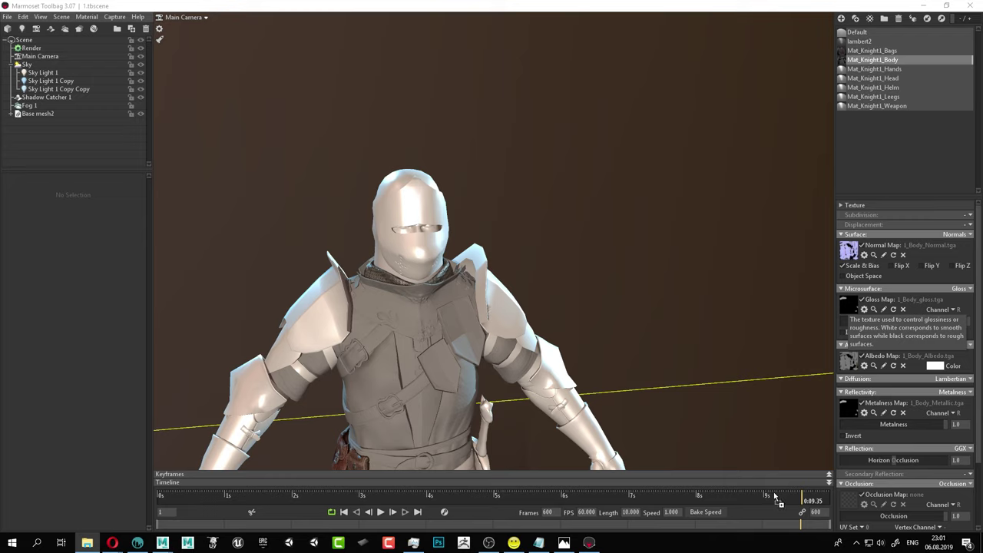
left_click_drag(774, 495, 854, 500)
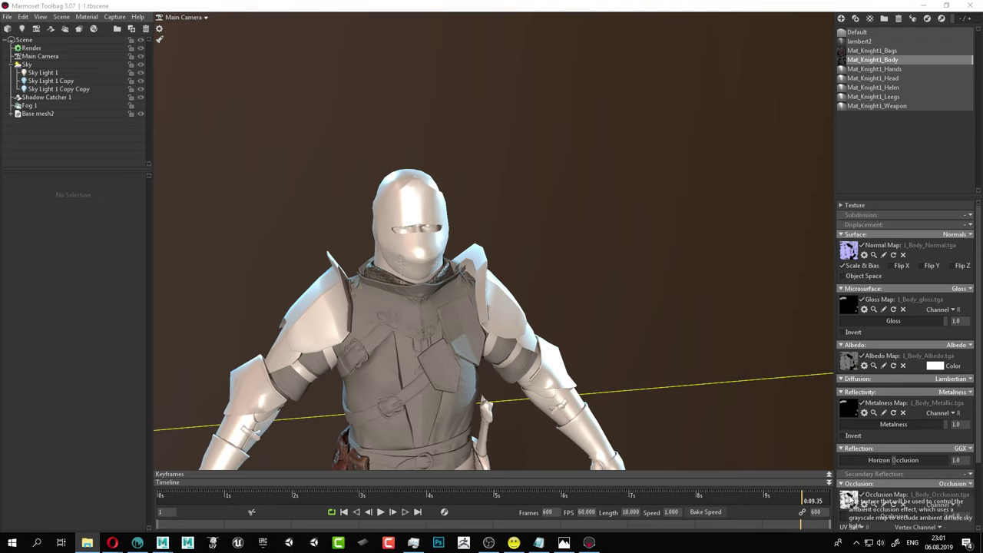
left_click(571, 279)
Examine the knight's textured torso, collar and belts from several angles and distances under changing light.
left_click_drag(643, 261, 561, 263, "alt")
right_click_drag(561, 262, 591, 311, "alt")
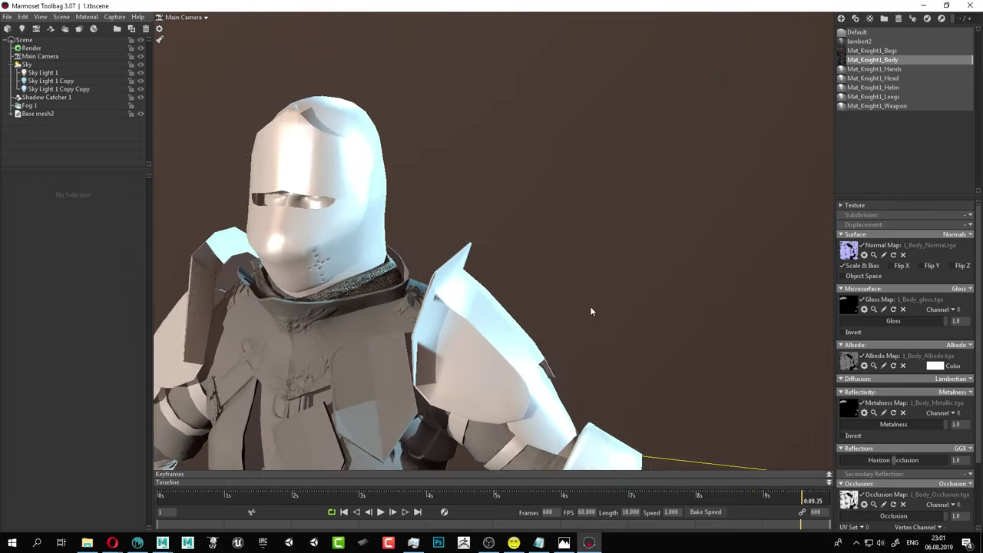
mouse_move(590, 311)
left_mouse_down()
mouse_move(565, 297)
mouse_move(752, 168)
mouse_move(780, 175)
mouse_move(726, 208)
left_mouse_up()
right_click_drag(726, 208, 439, 92, "alt")
left_click_drag(439, 93, 677, 193, "alt")
right_click_drag(678, 193, 554, 193, "alt")
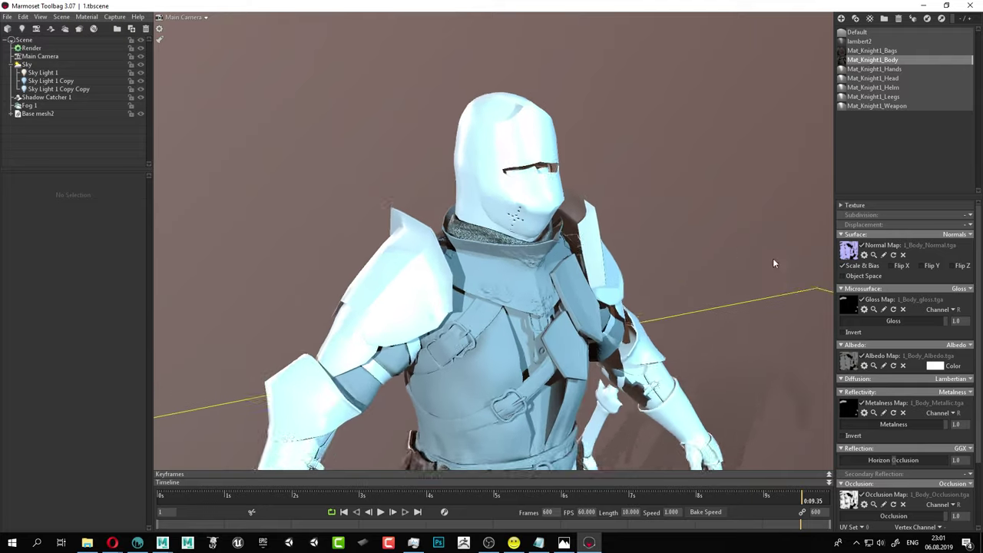
left_click_drag(554, 192, 610, 238, "alt")
scroll(610, 238, "up", 3)
scroll(646, 223, "down", 3)
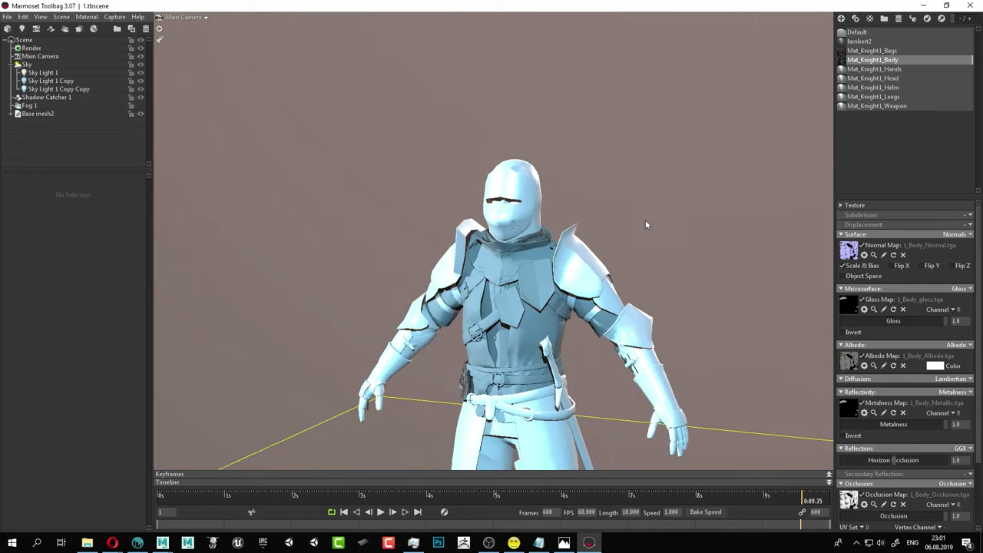
mouse_move(587, 206)
left_mouse_down()
mouse_move(637, 208)
mouse_move(591, 217)
left_mouse_up()
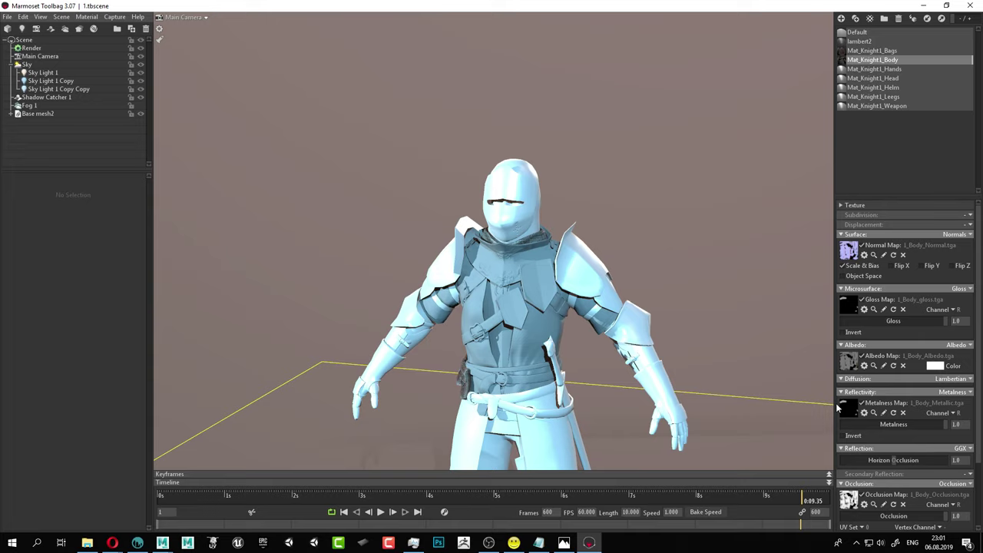
left_click_drag(720, 384, 681, 380)
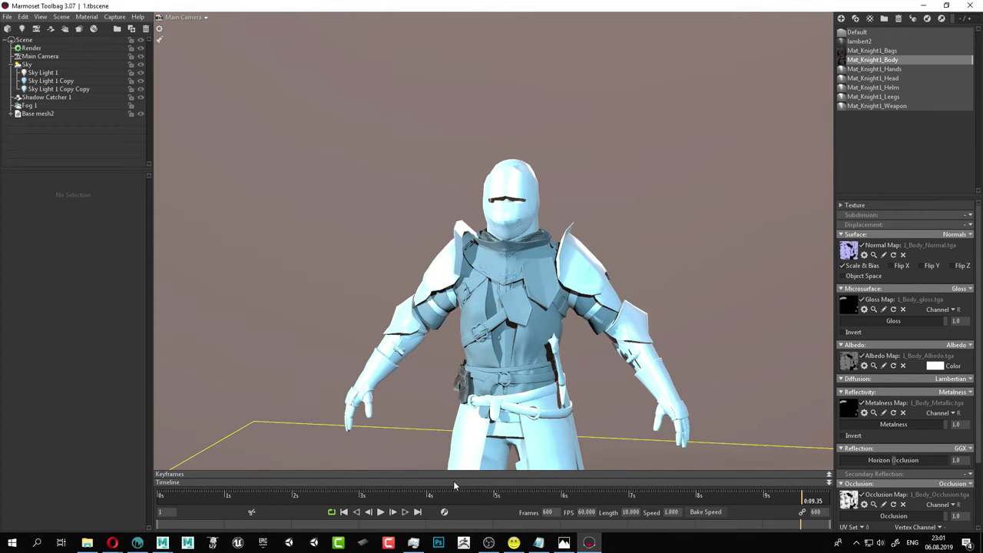
Switch to 3D-Coat, load the dark knight material folder and duplicate its first red canvas fabric material.
left_click(137, 543)
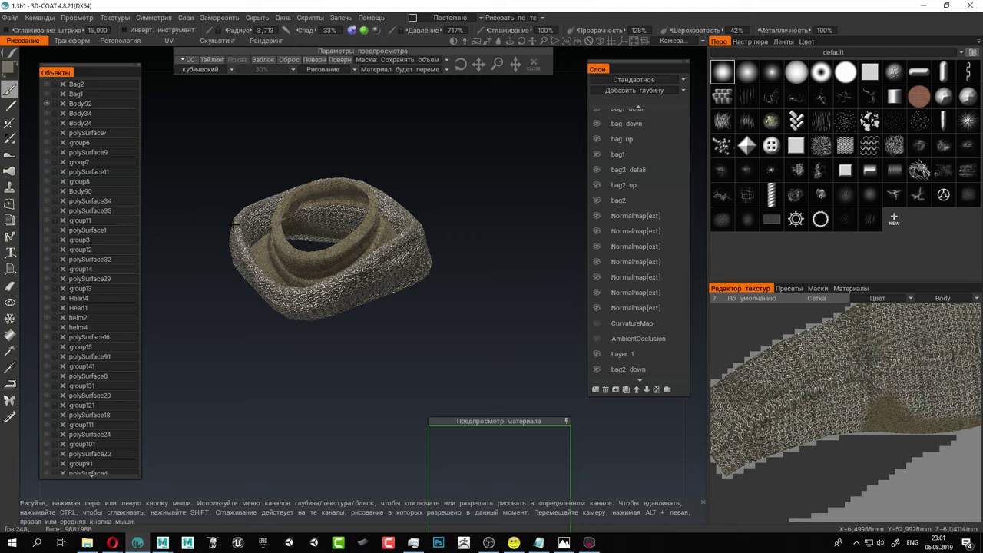
scroll(350, 267, "up", 5)
middle_click_drag(343, 258, 416, 311, "alt")
scroll(415, 311, "down", 4)
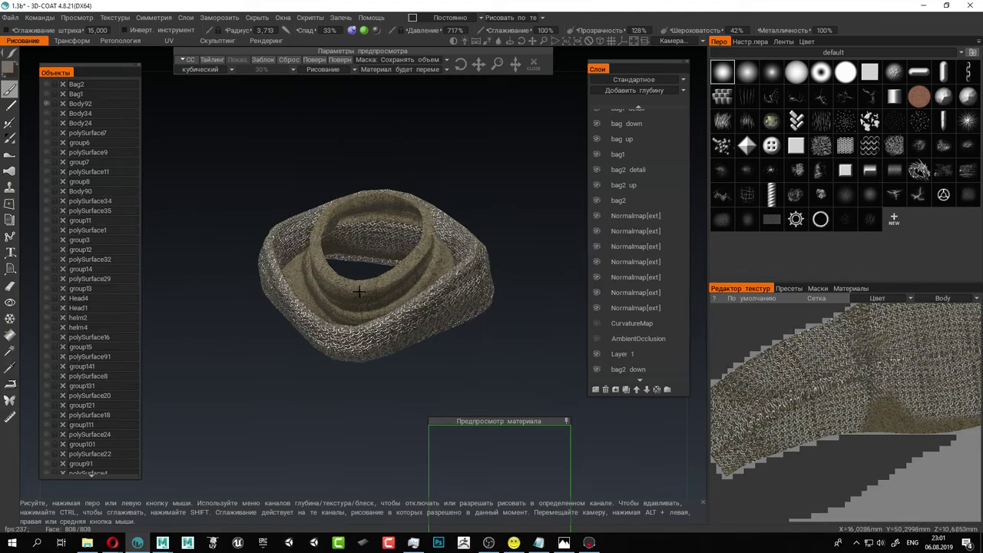
left_click_drag(416, 311, 355, 309, "alt")
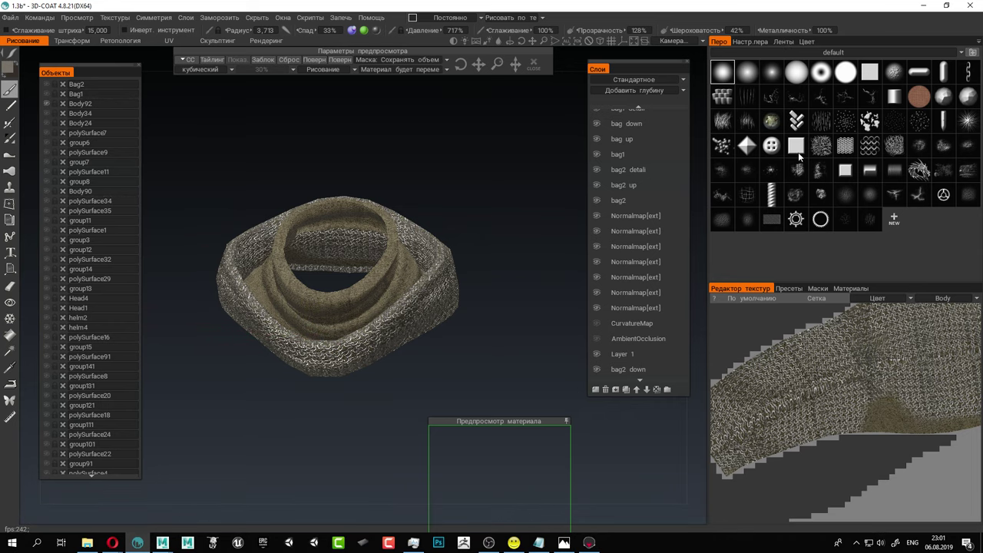
left_click(849, 288)
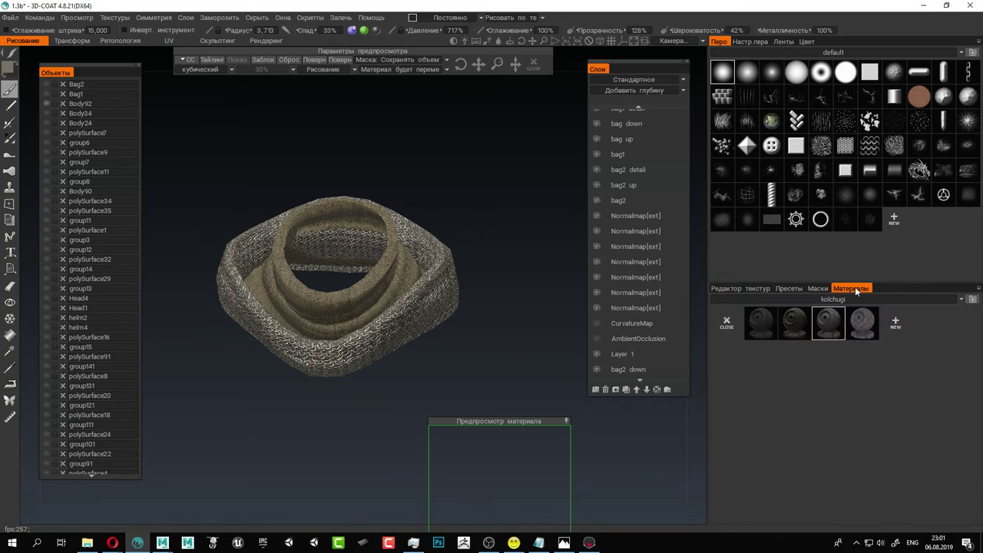
left_click(775, 299)
left_click(780, 318)
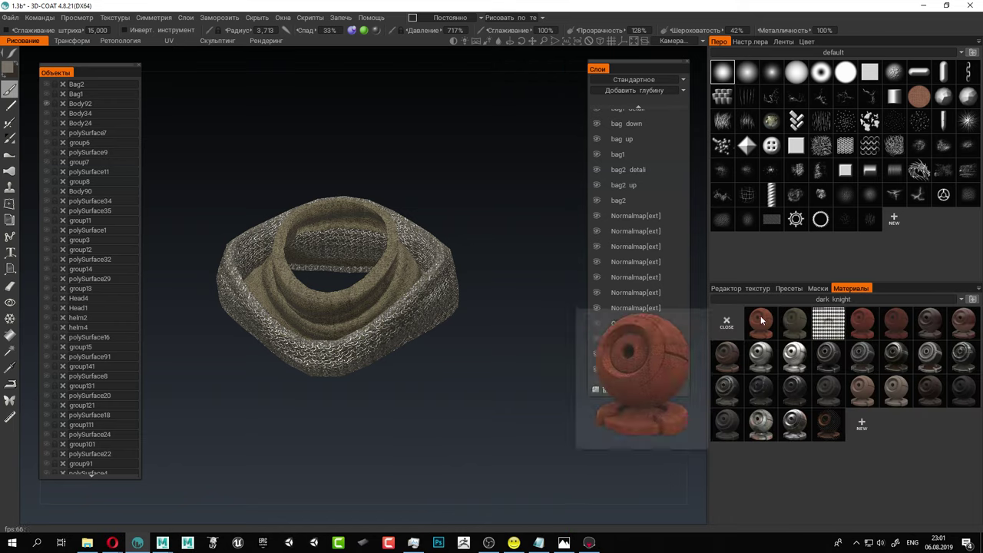
left_click(761, 321)
right_click(760, 315)
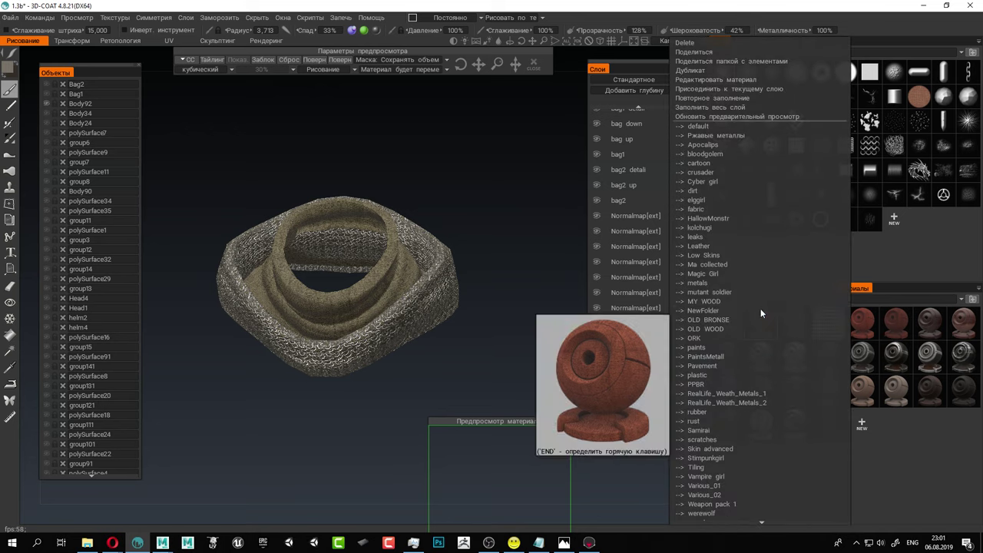
left_click(691, 70)
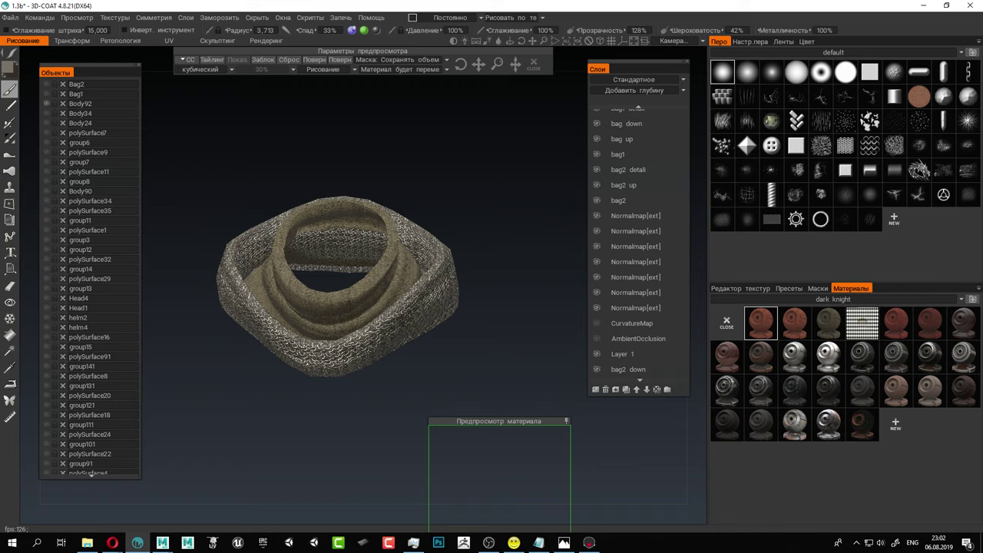
Recolour the duplicated dark knight canvas material from red to a medium blue and save it.
left_click(564, 543)
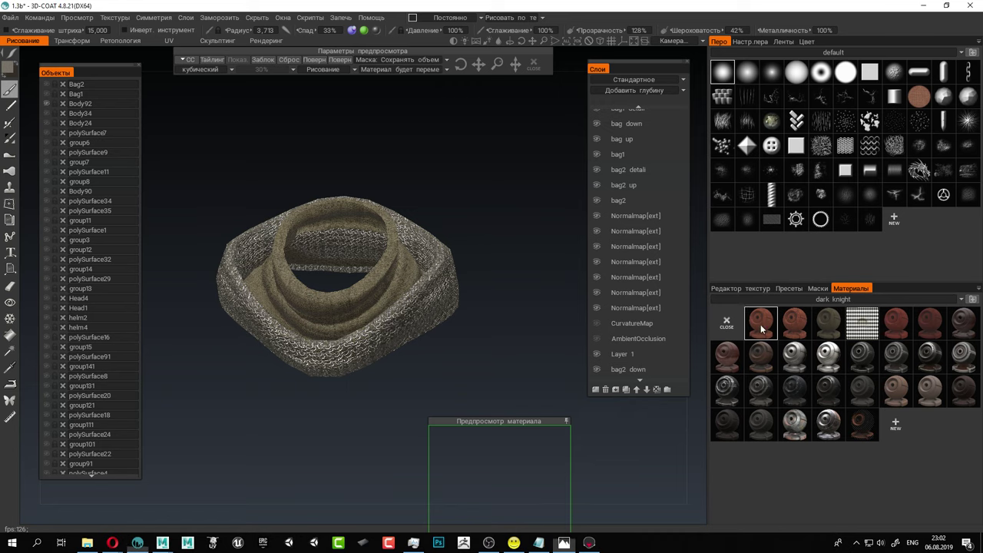
right_click(761, 324)
left_click(713, 80)
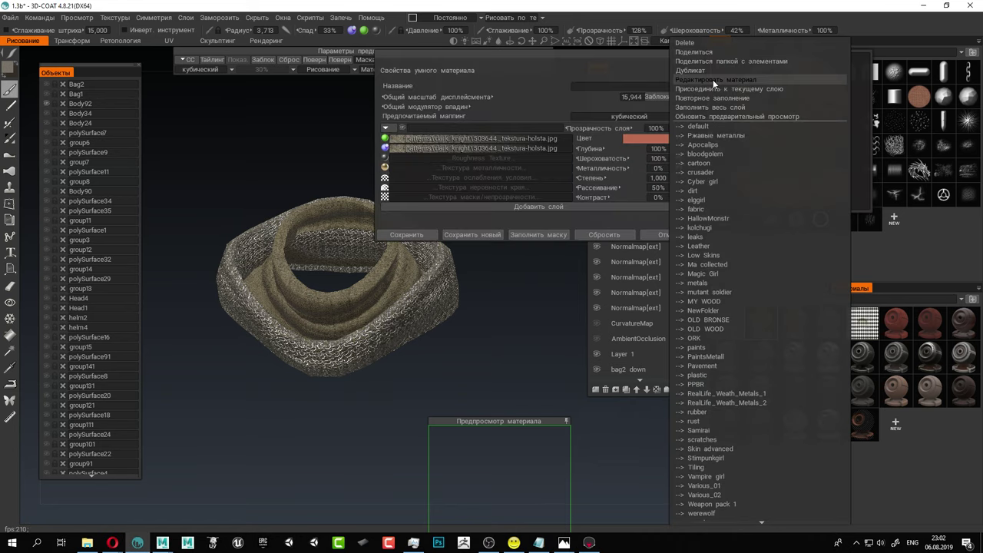
left_click(645, 139)
left_click(369, 326)
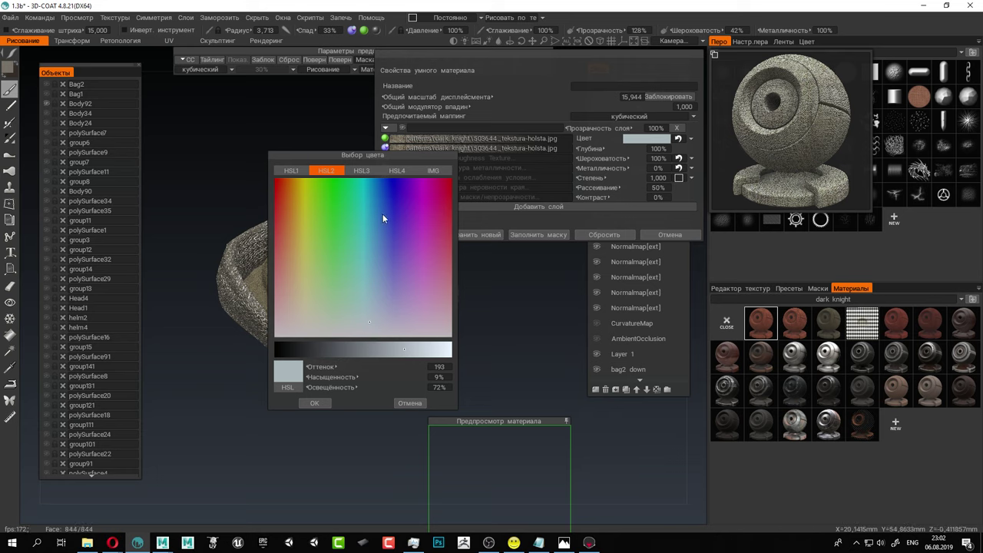
left_click(382, 289)
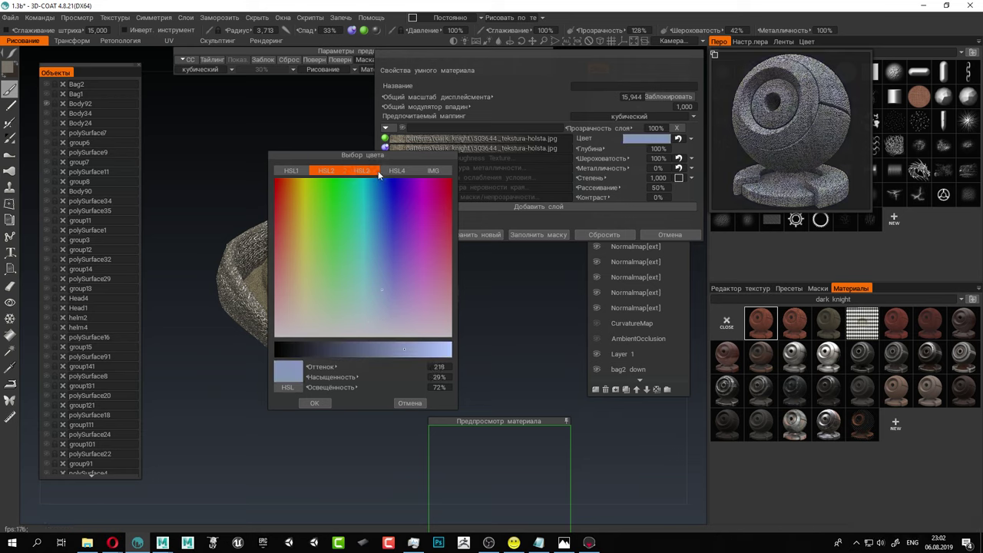
left_click_drag(387, 156, 559, 230)
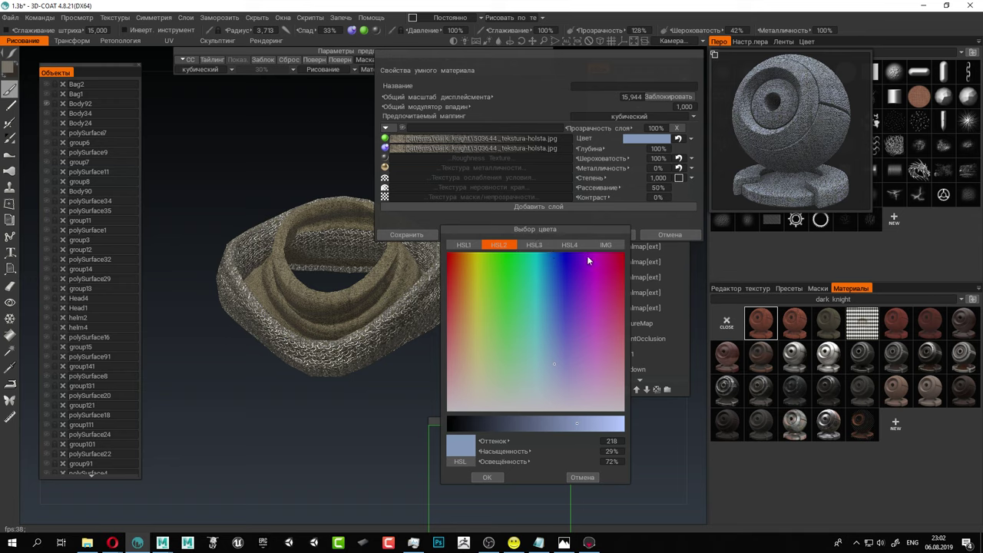
left_click(549, 348)
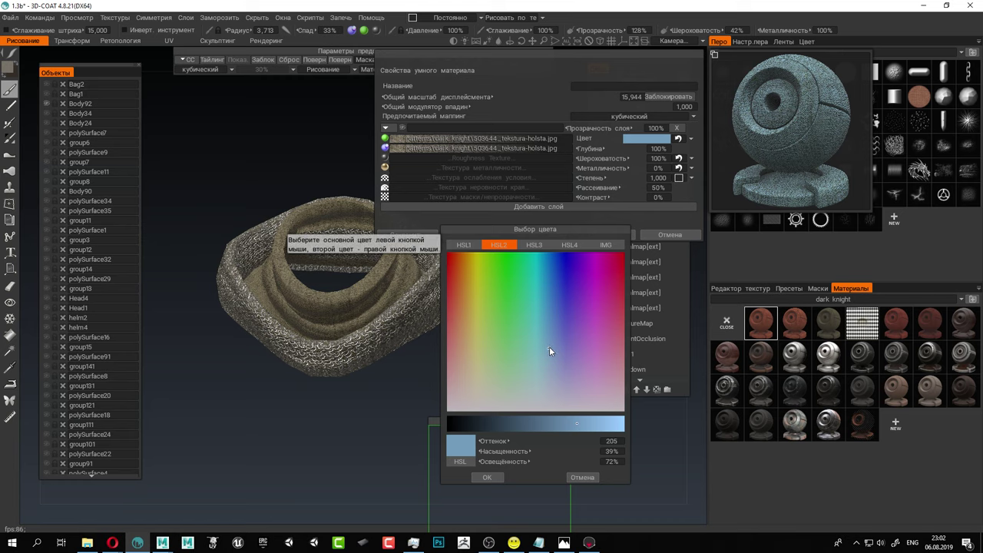
mouse_move(549, 347)
left_mouse_down()
mouse_move(556, 339)
mouse_move(556, 351)
left_mouse_up()
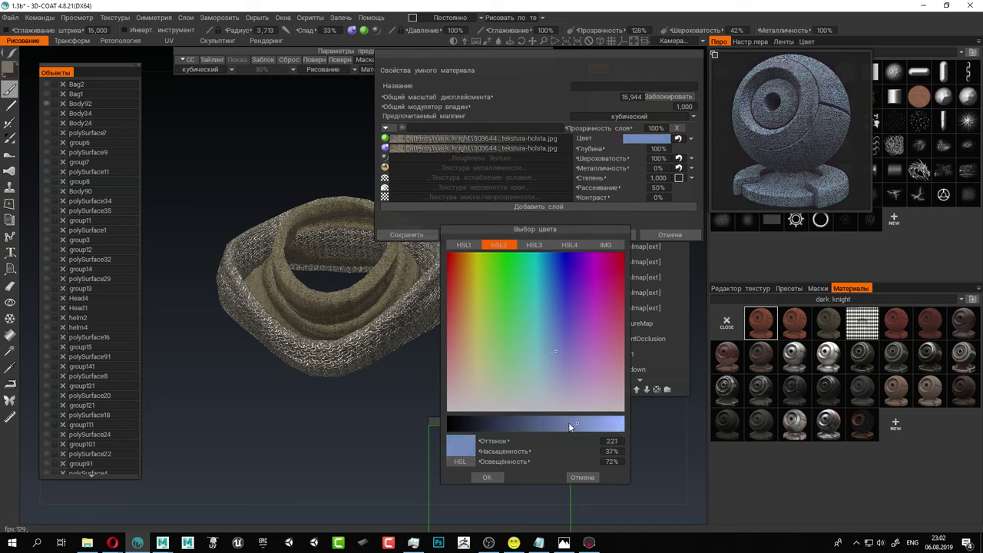
left_click(550, 336)
left_click_drag(578, 424, 574, 424)
left_click(495, 477)
left_click(409, 234)
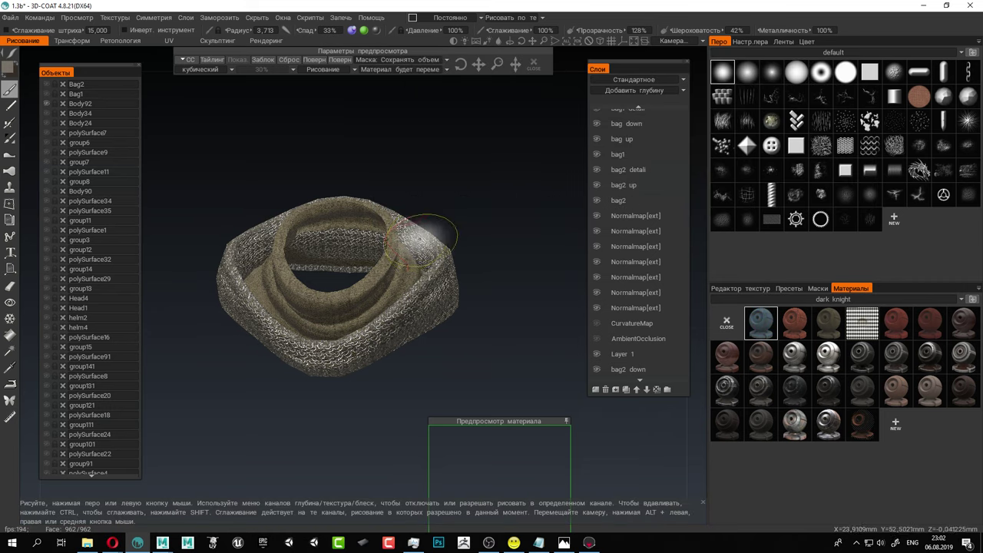
Paint the blue canvas material over the outer and inner folds of the Body92 collar.
mouse_move(432, 227)
left_mouse_down()
mouse_move(439, 318)
mouse_move(480, 284)
mouse_move(273, 342)
mouse_move(361, 231)
mouse_move(268, 345)
mouse_move(332, 214)
mouse_move(303, 289)
mouse_move(382, 354)
mouse_move(442, 316)
left_mouse_up()
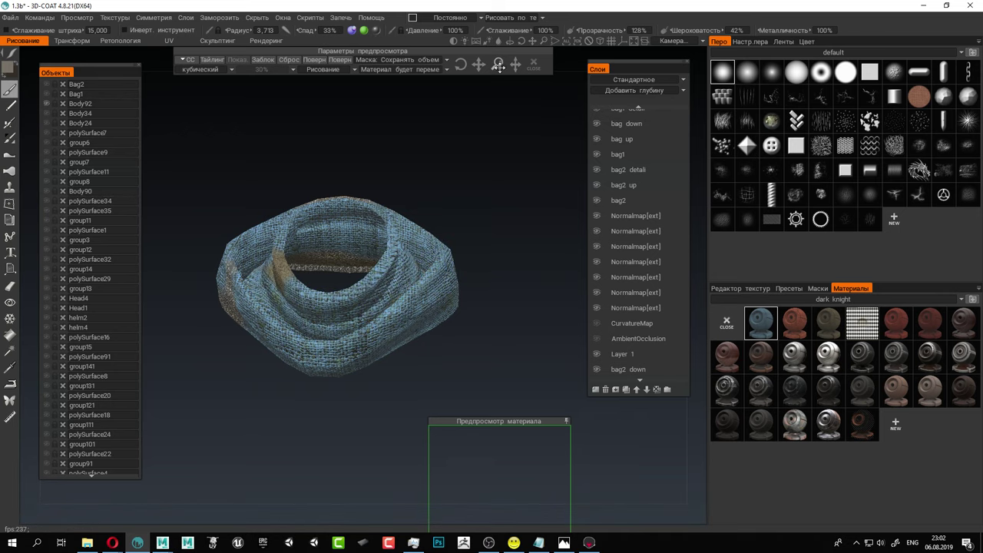
key("ctrl+z")
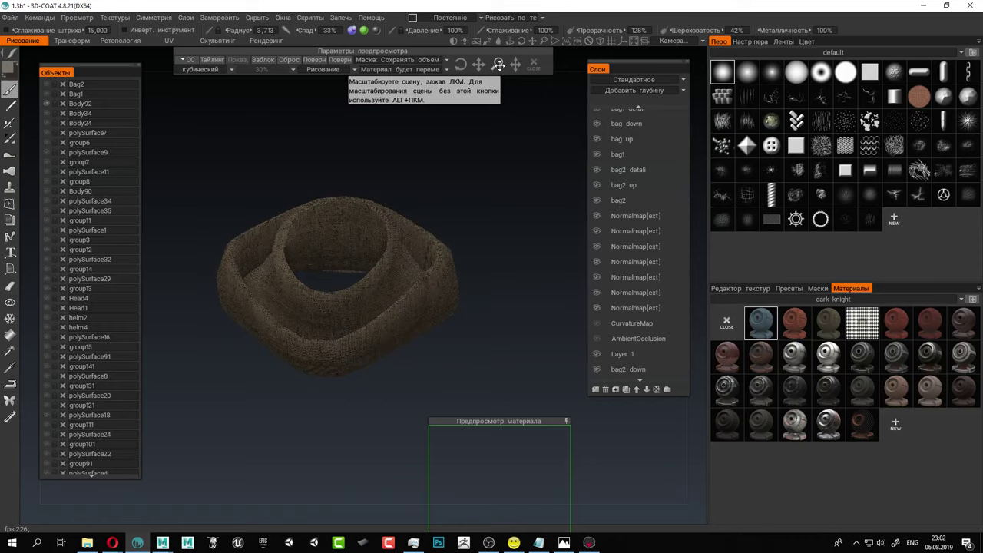
key("ctrl+y")
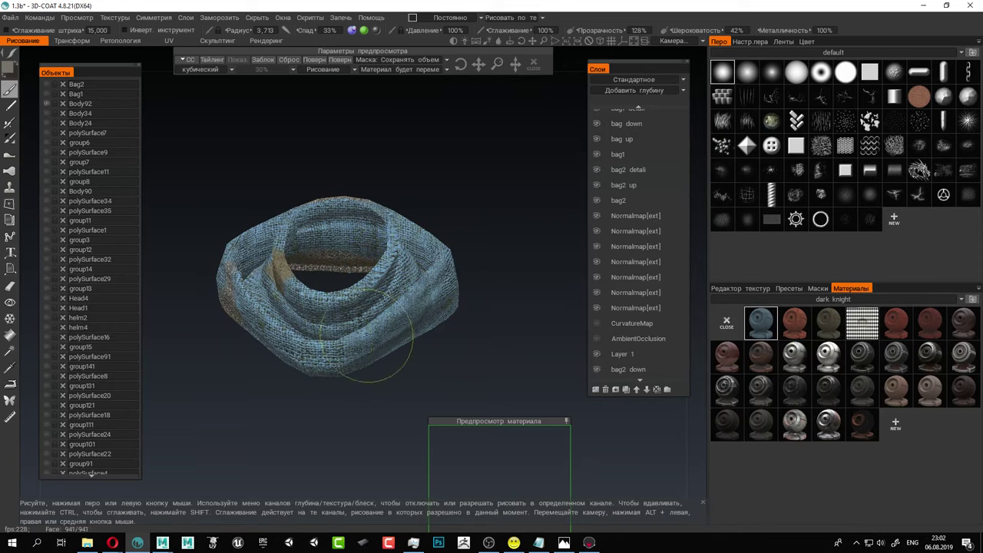
mouse_move(303, 353)
left_mouse_down()
mouse_move(315, 317)
mouse_move(255, 296)
mouse_move(272, 243)
mouse_move(316, 321)
mouse_move(377, 253)
left_mouse_up()
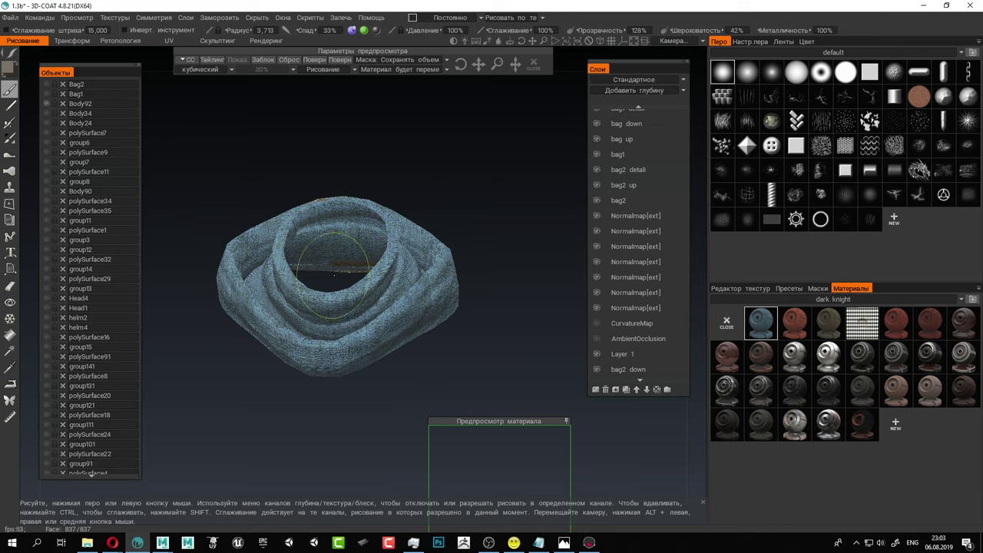
mouse_move(361, 261)
left_mouse_down("alt")
mouse_move(486, 285)
mouse_move(206, 252)
left_mouse_up("alt")
mouse_move(276, 265)
left_mouse_down()
mouse_move(283, 292)
mouse_move(358, 204)
mouse_move(372, 273)
mouse_move(385, 207)
mouse_move(340, 219)
mouse_move(369, 231)
mouse_move(399, 215)
left_mouse_up()
Erase the whole collar's paint on the body92 detali layer with one closed freehand outline.
scroll(638, 173, "up", 2)
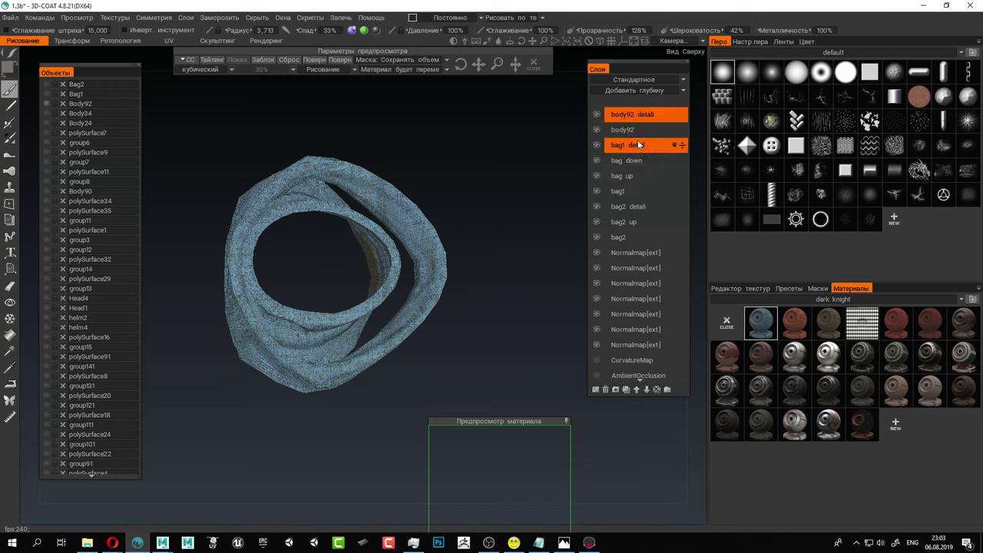
left_click_drag(400, 269, 369, 180, "alt")
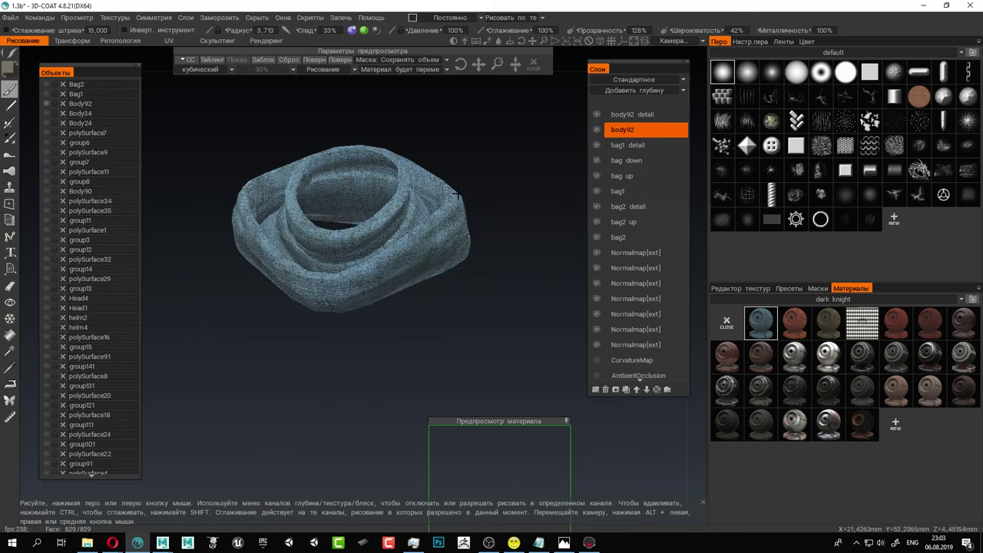
left_click(646, 115)
left_click(15, 292)
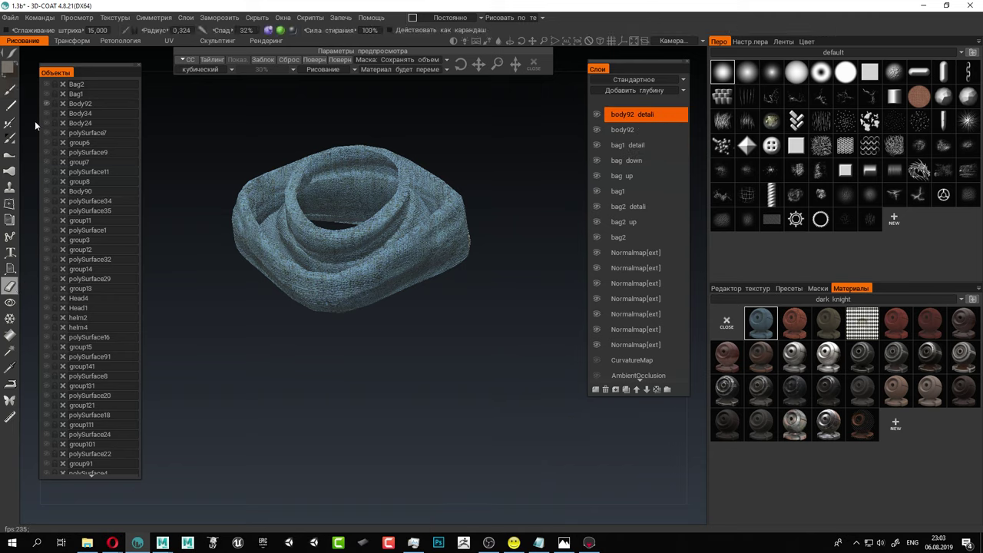
mouse_move(14, 54)
left_click(222, 56)
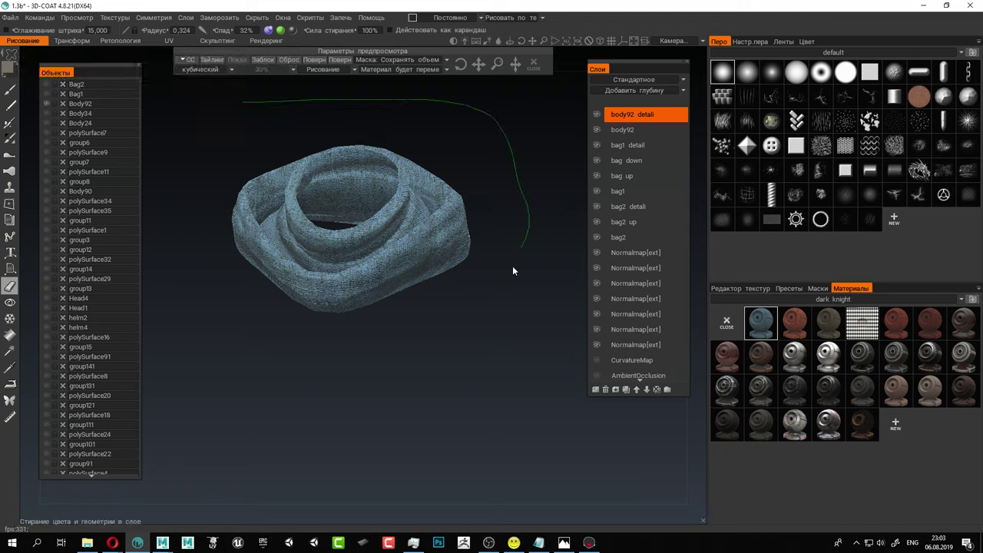
left_click_drag(215, 179, 220, 142)
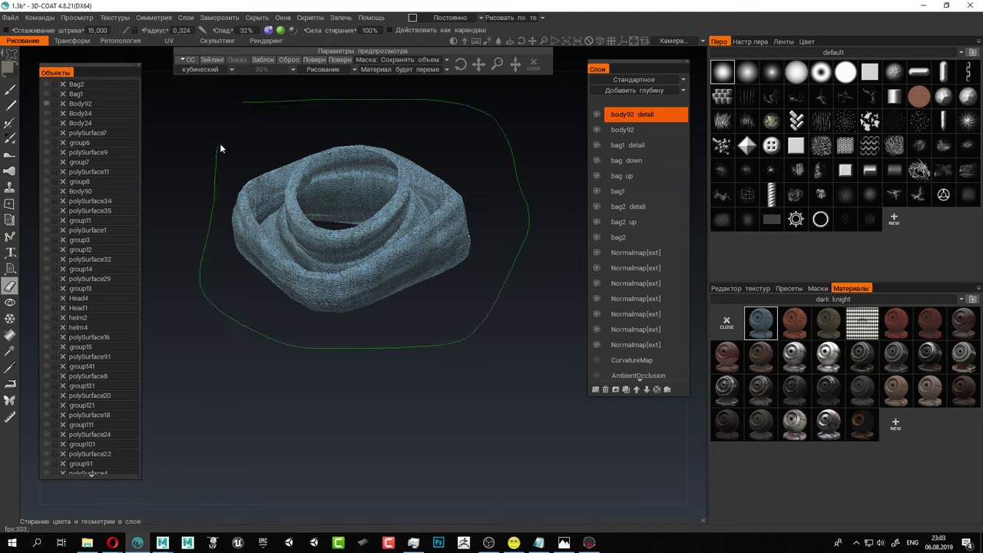
Cover the collar with the blue canvas material on the body92 layer, using brush strokes and a closed freehand outline.
left_click(637, 129)
left_click(10, 90)
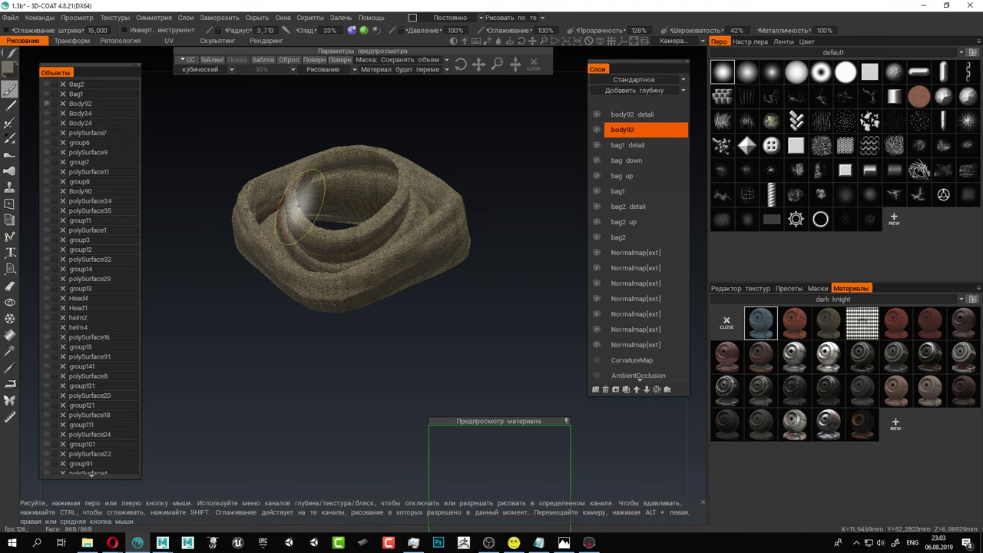
left_click_drag(459, 243, 407, 250)
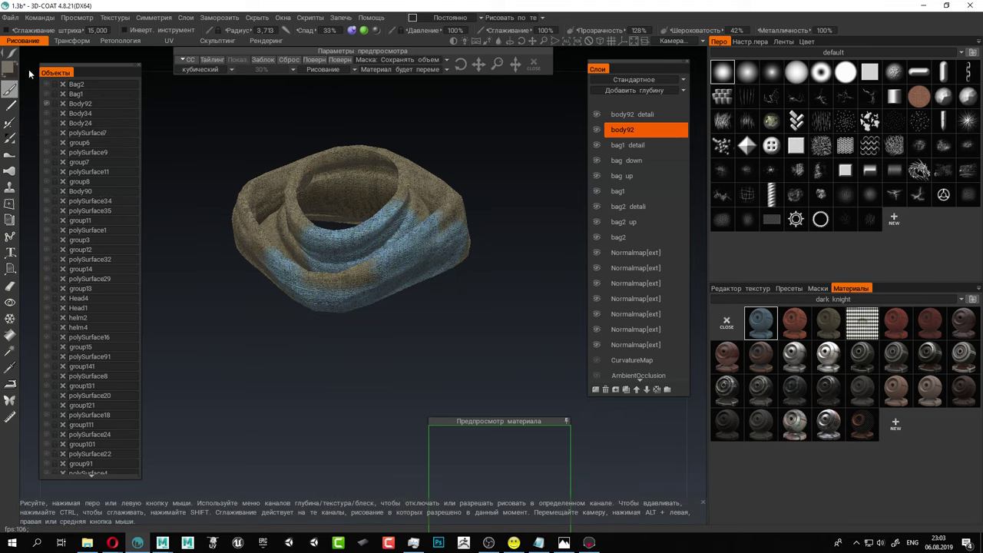
mouse_move(10, 54)
left_click(219, 60)
mouse_move(465, 171)
left_mouse_down()
mouse_move(419, 190)
mouse_move(413, 172)
mouse_move(401, 206)
left_mouse_up()
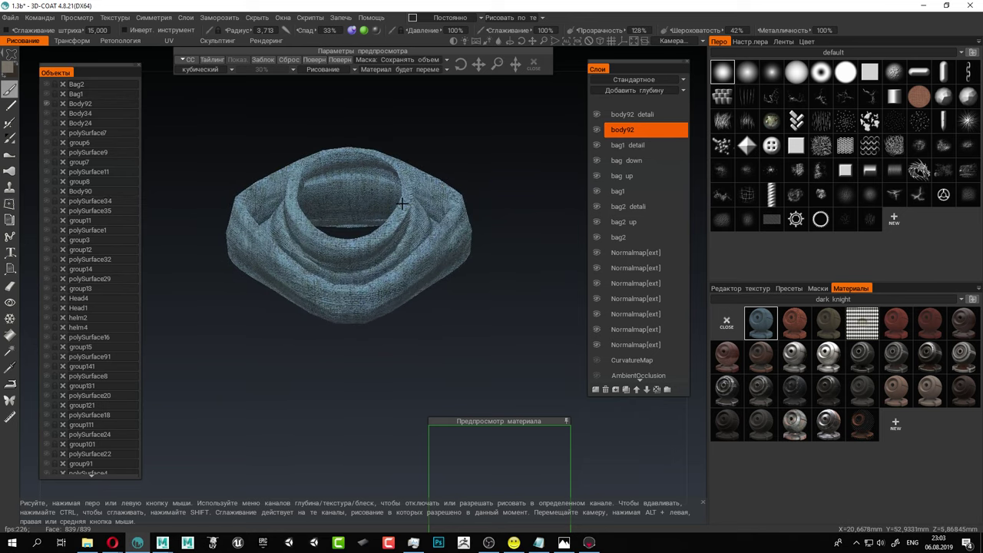
Apply the blue canvas to the entire collar once more by encircling it with a freehand outline at 247% pressure.
left_click(11, 56)
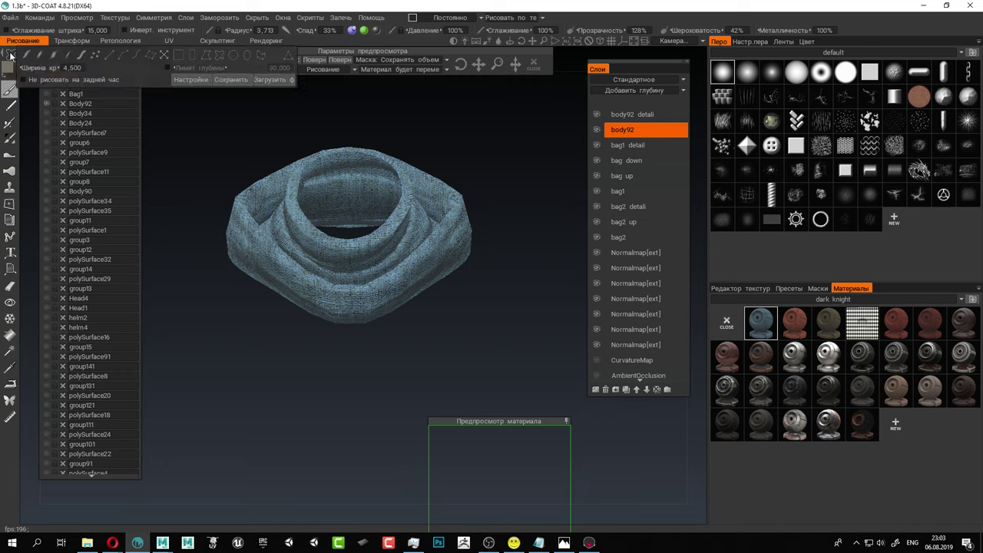
left_click(27, 56)
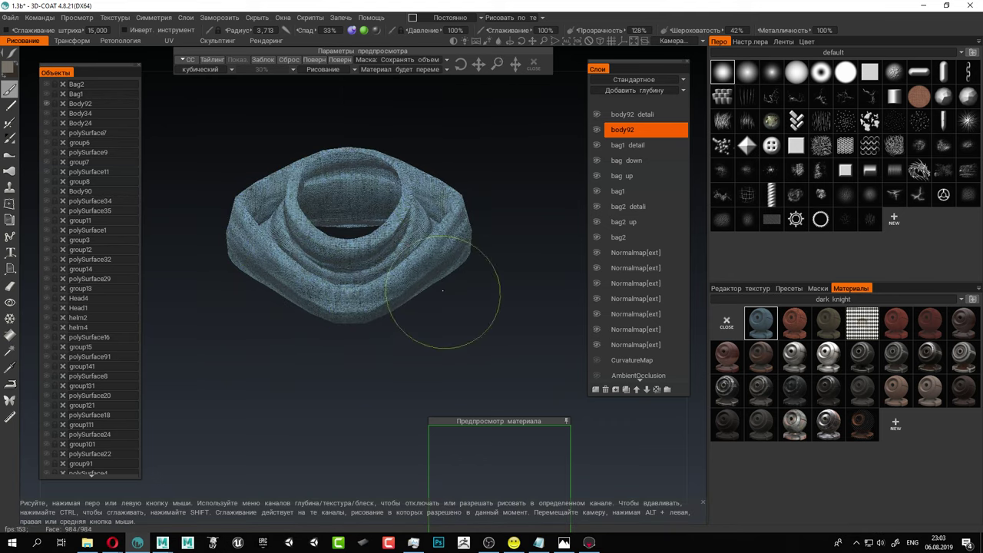
mouse_move(388, 204)
right_mouse_down("alt")
mouse_move(406, 240)
mouse_move(430, 254)
right_mouse_up("alt")
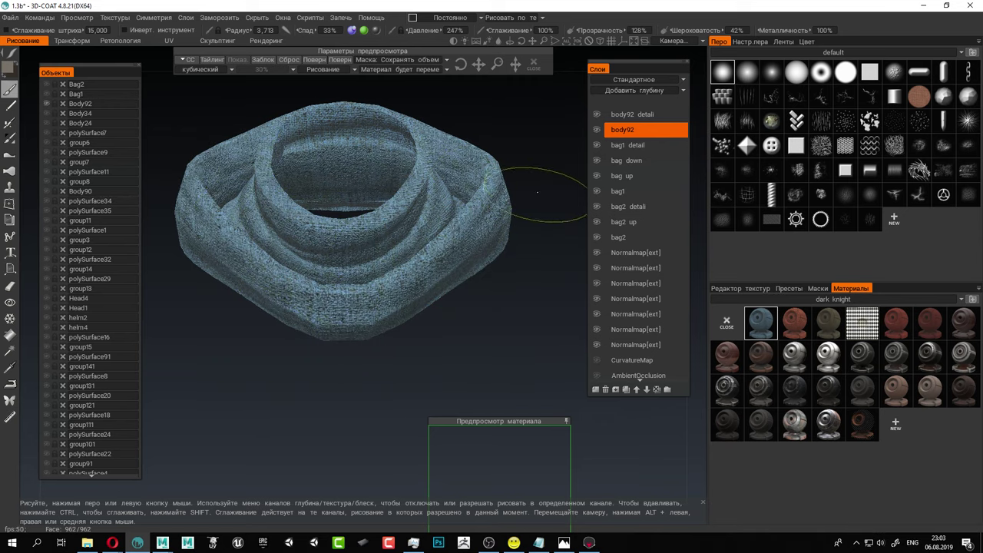
left_click_drag(315, 206, 338, 223, "alt")
mouse_move(14, 56)
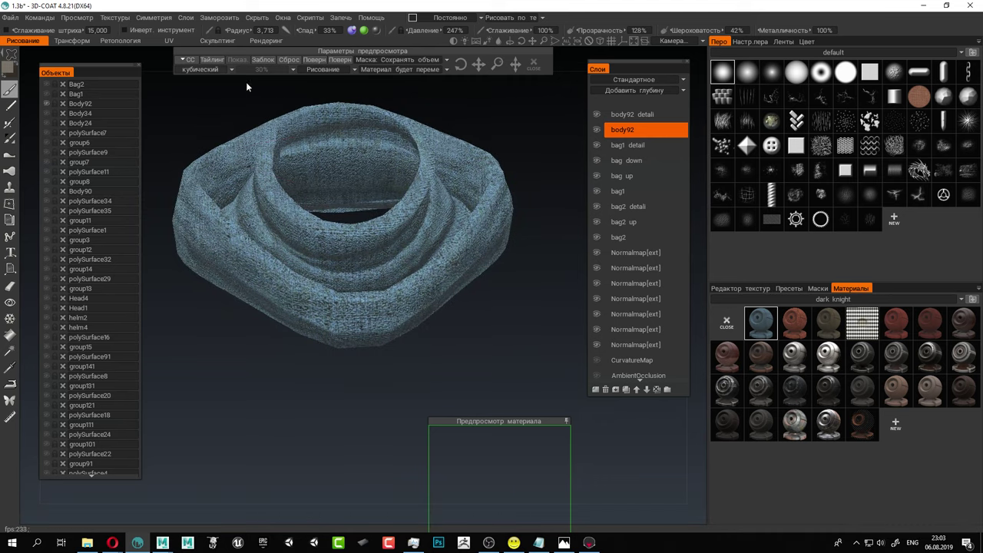
scroll(442, 223, "down", 2)
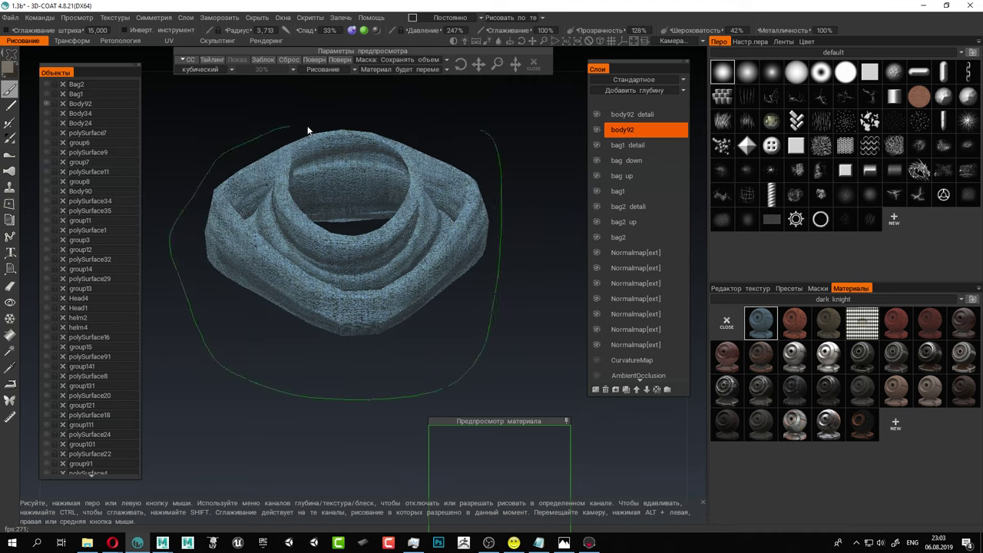
left_click_drag(472, 139, 521, 235, "alt")
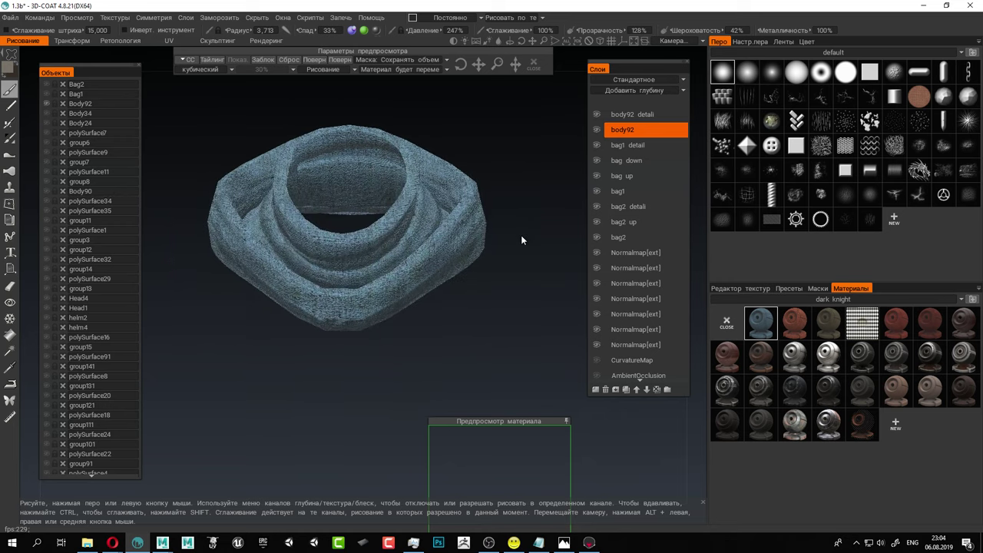
Duplicate the blue canvas material, brighten the copy's colour to a light blue and save it.
right_click(761, 326)
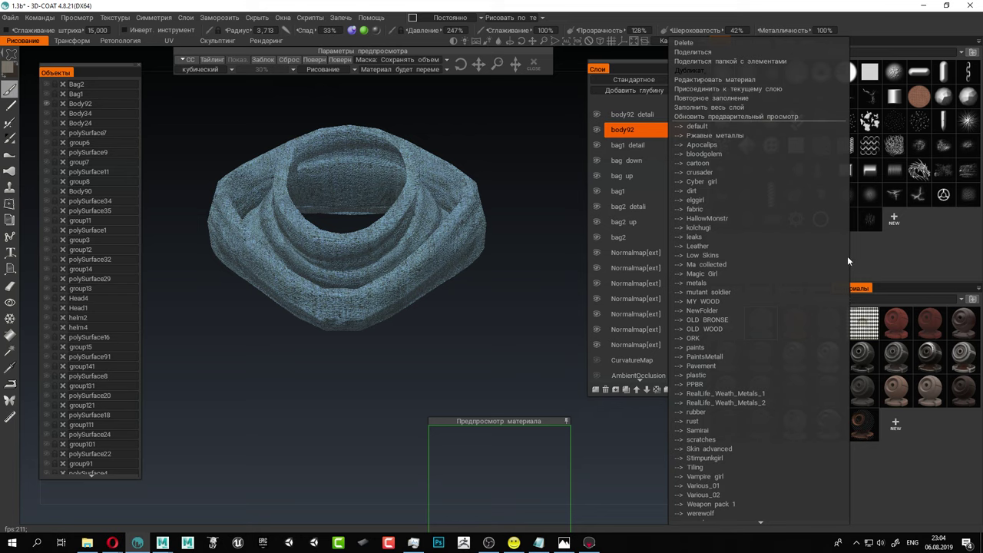
left_click(818, 310)
right_click(761, 324)
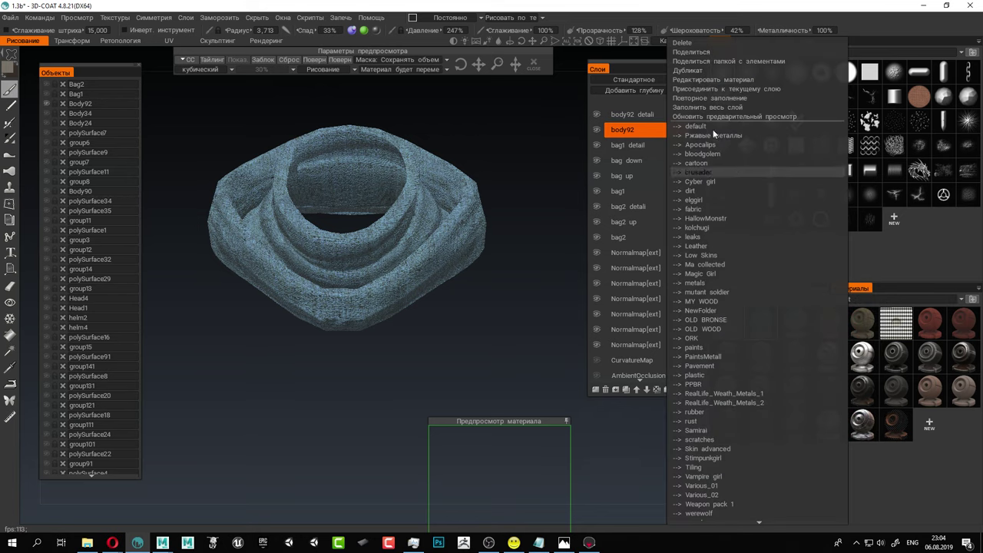
left_click(703, 80)
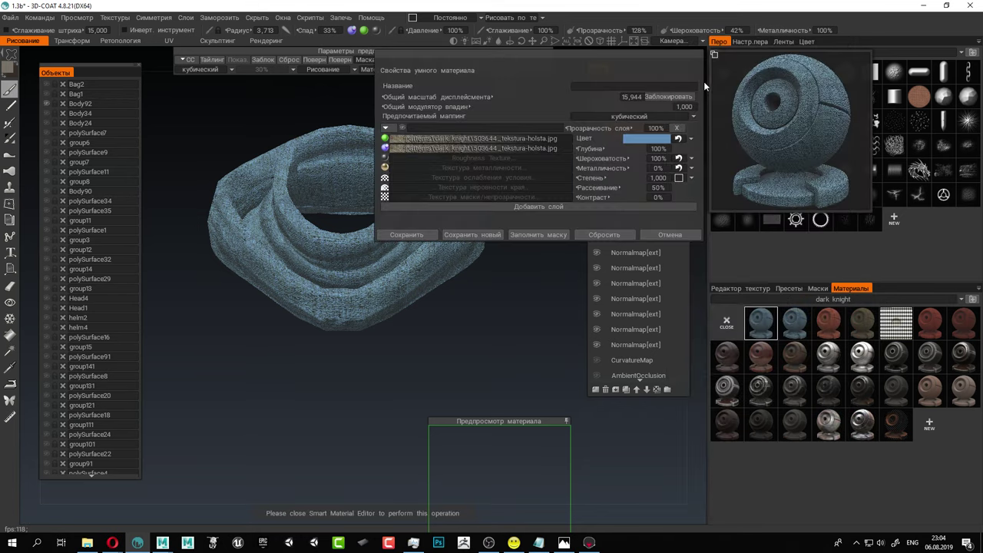
left_click(638, 139)
left_click_drag(434, 352, 450, 352)
left_click(311, 402)
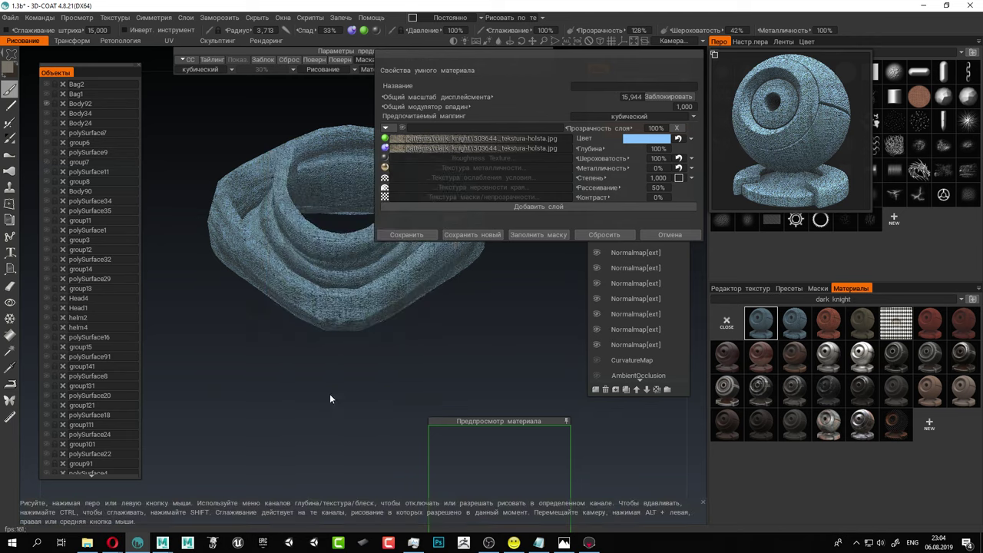
left_click(407, 234)
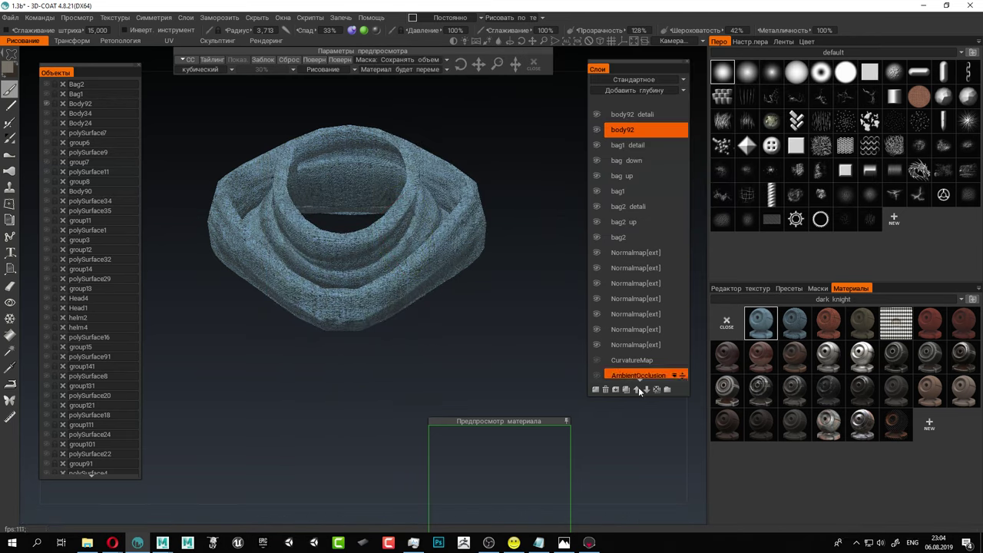
Add a layer above body92, name it "body92 up" and save the project.
left_click(596, 389)
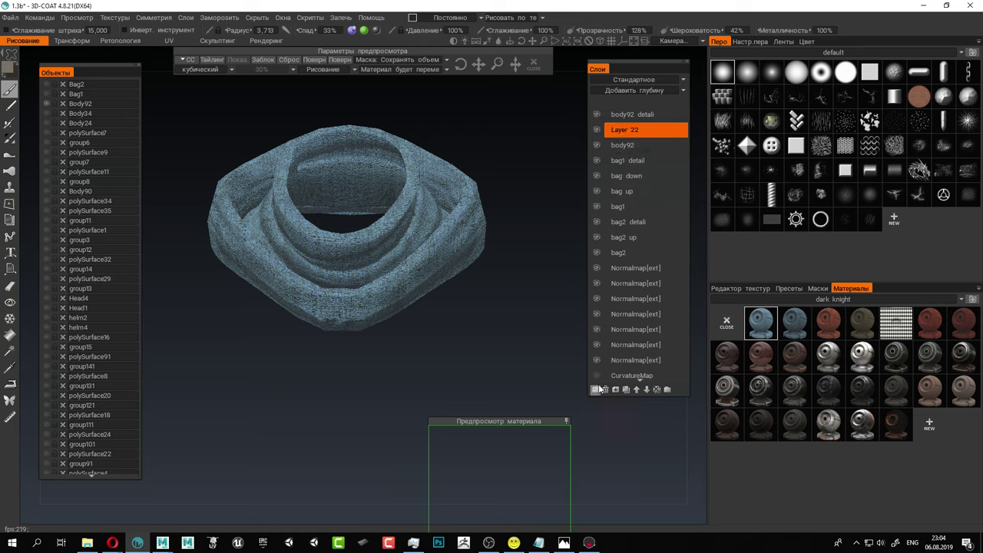
double_click(624, 132)
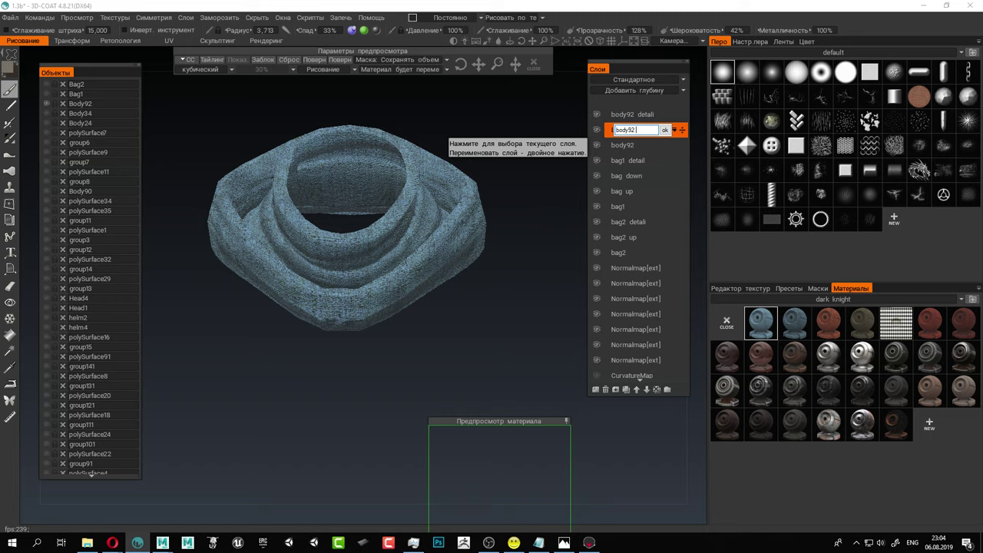
key("ctrl+s")
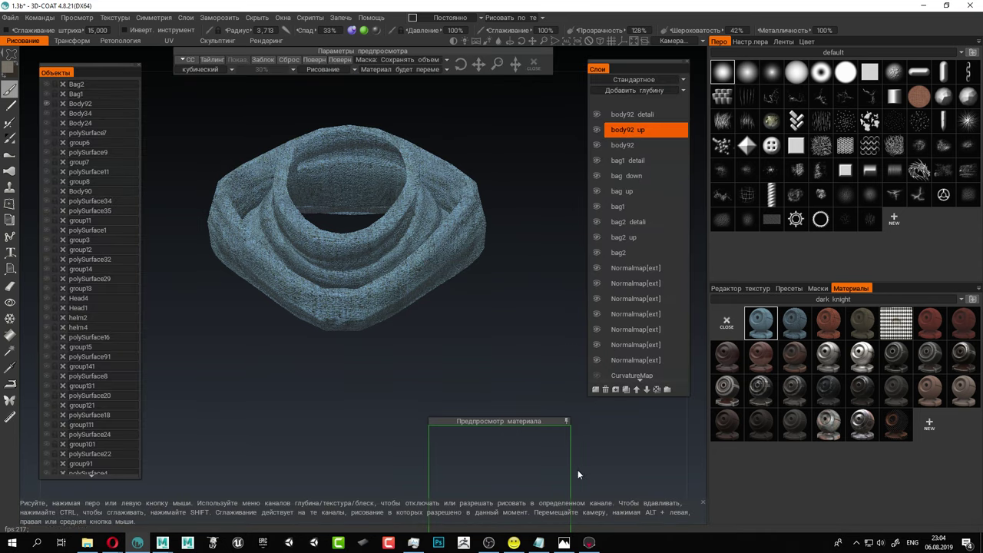
Apply the light blue canvas to the whole collar with a freehand outline, conditioned to more on convex areas at 109% degree.
left_click_drag(536, 421, 423, 217)
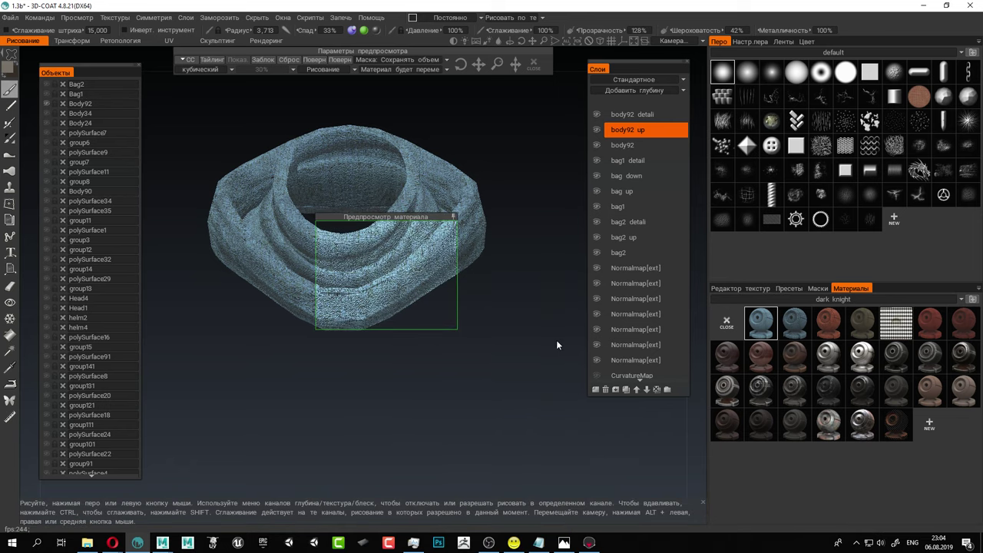
left_click(435, 19)
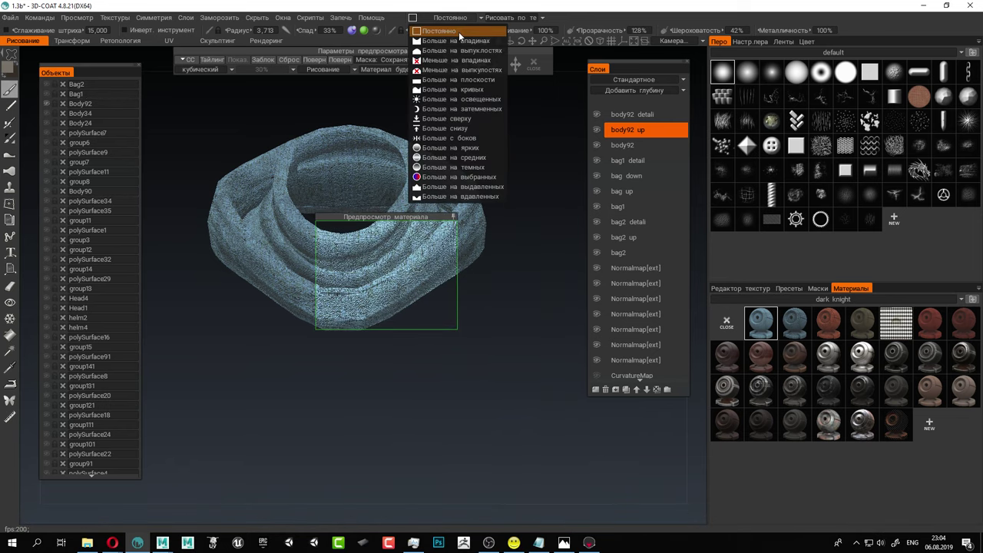
left_click(444, 51)
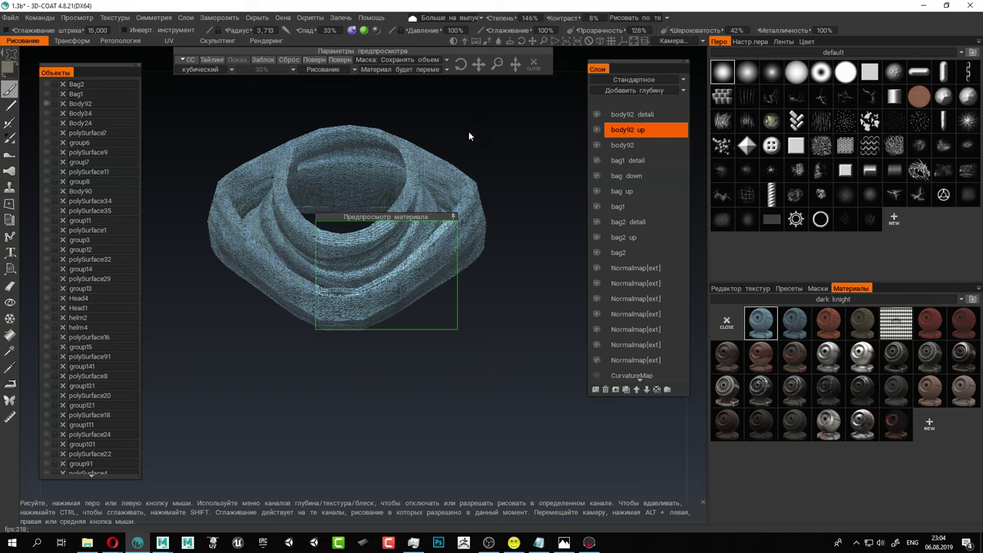
scroll(477, 134, "up", 2)
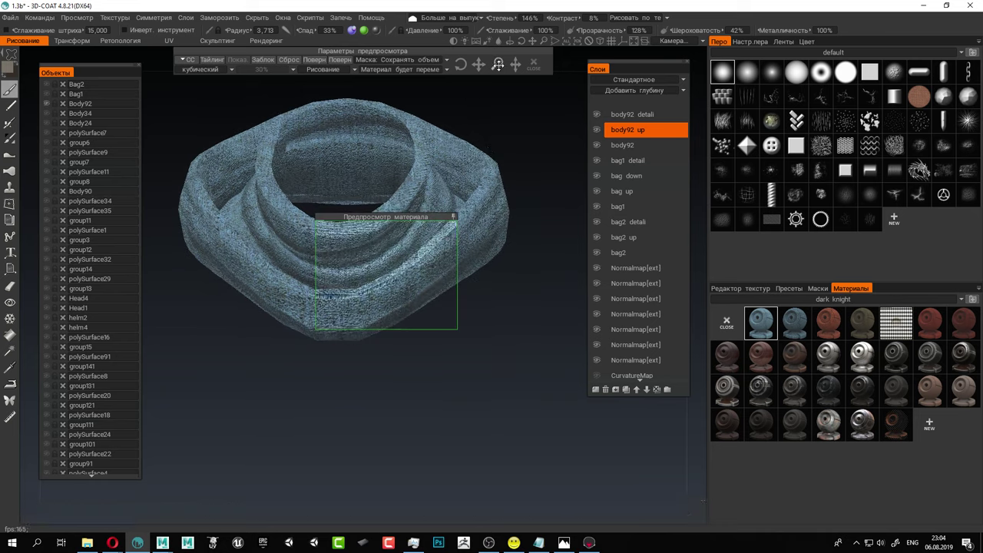
mouse_move(479, 18)
left_mouse_down()
mouse_move(464, 24)
mouse_move(473, 31)
left_mouse_up()
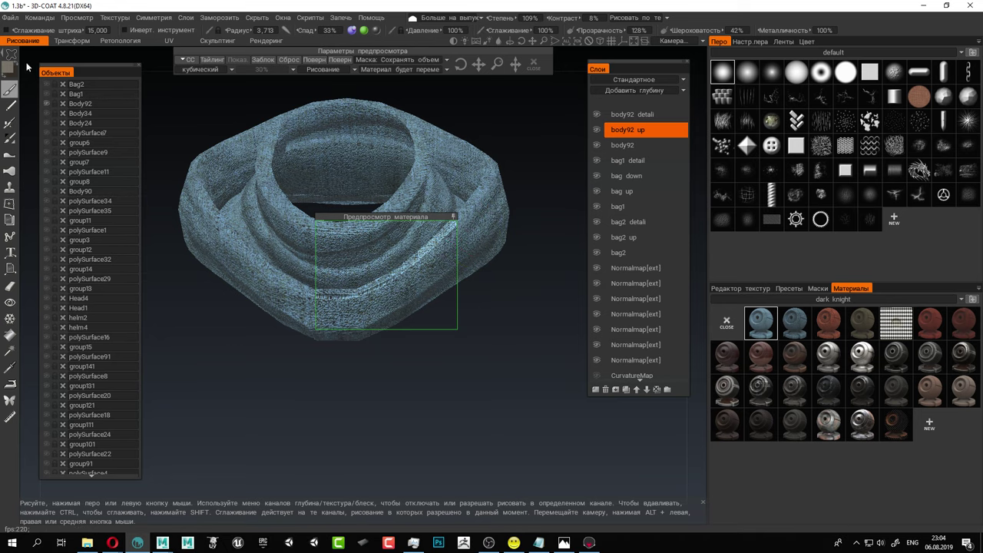
mouse_move(11, 55)
scroll(501, 340, "down", 2)
left_click_drag(435, 219, 510, 391)
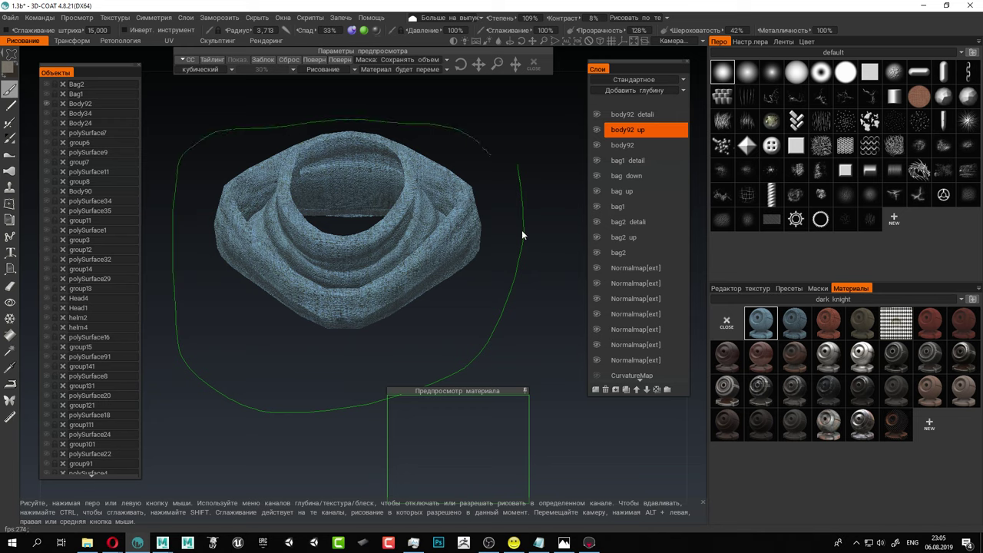
mouse_move(515, 247)
left_mouse_down("alt")
mouse_move(476, 275)
mouse_move(527, 270)
mouse_move(509, 246)
mouse_move(548, 269)
mouse_move(542, 294)
left_mouse_up("alt")
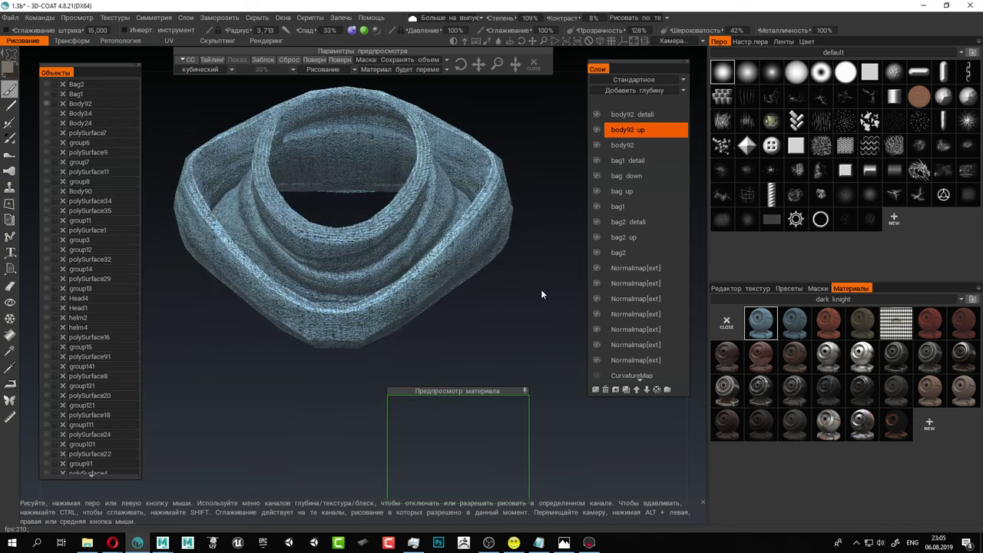
Duplicate the original blue canvas material in the dark knight collection.
left_click(794, 323)
right_click(795, 322)
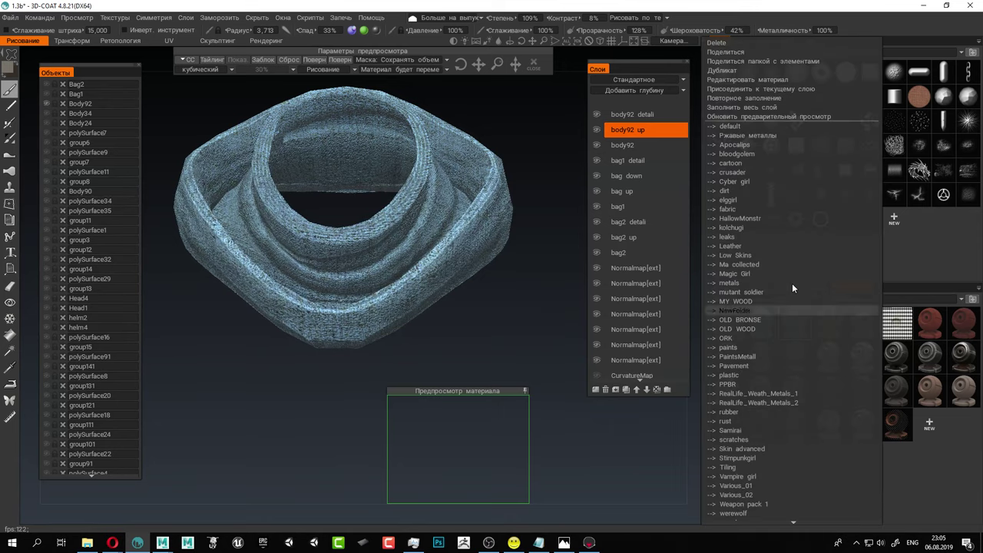
left_click(743, 80)
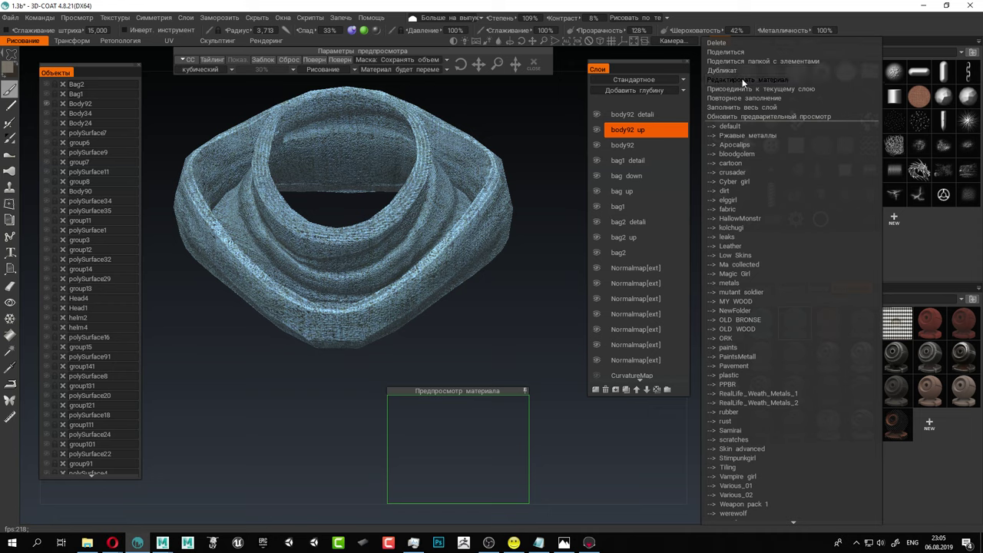
left_click(676, 233)
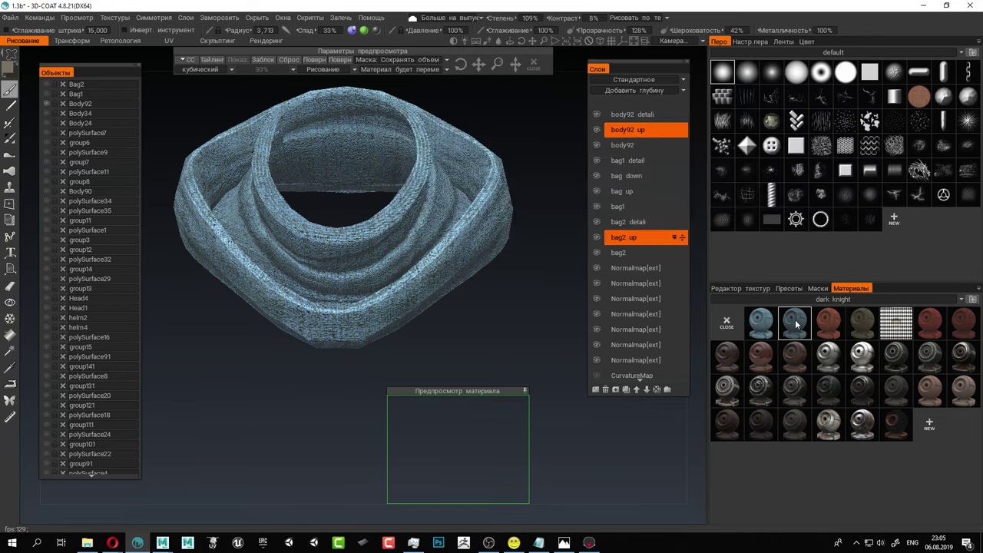
right_click(778, 244)
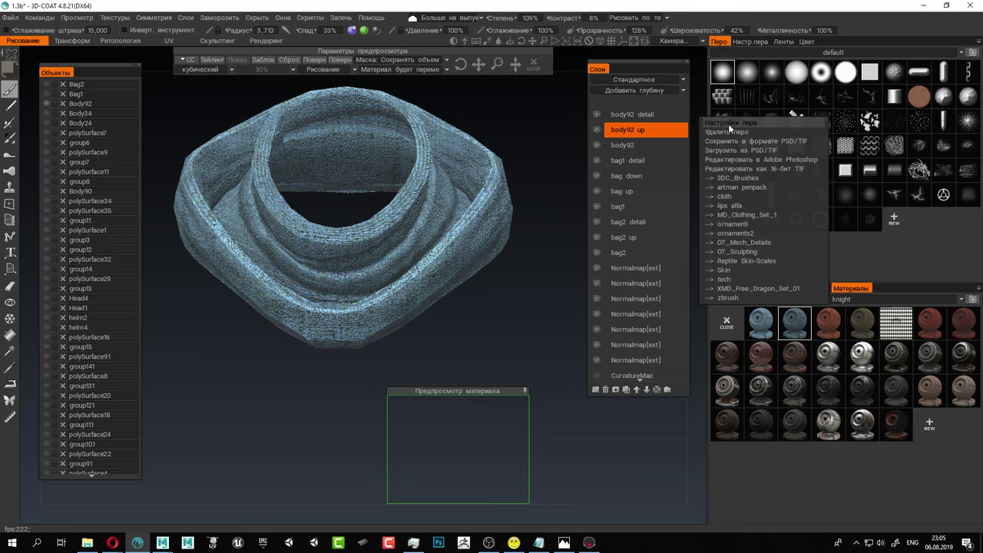
left_click(797, 356)
right_click(796, 323)
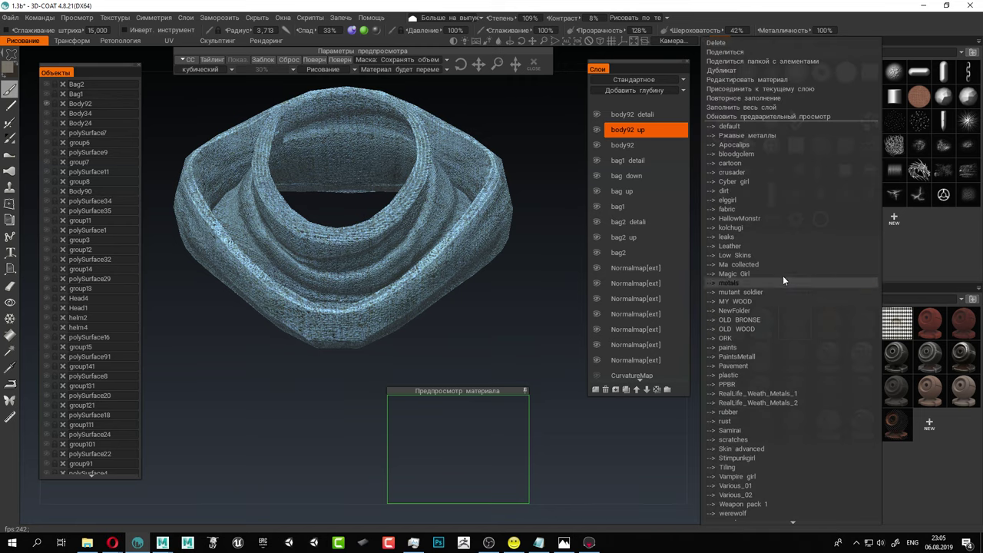
left_click(737, 70)
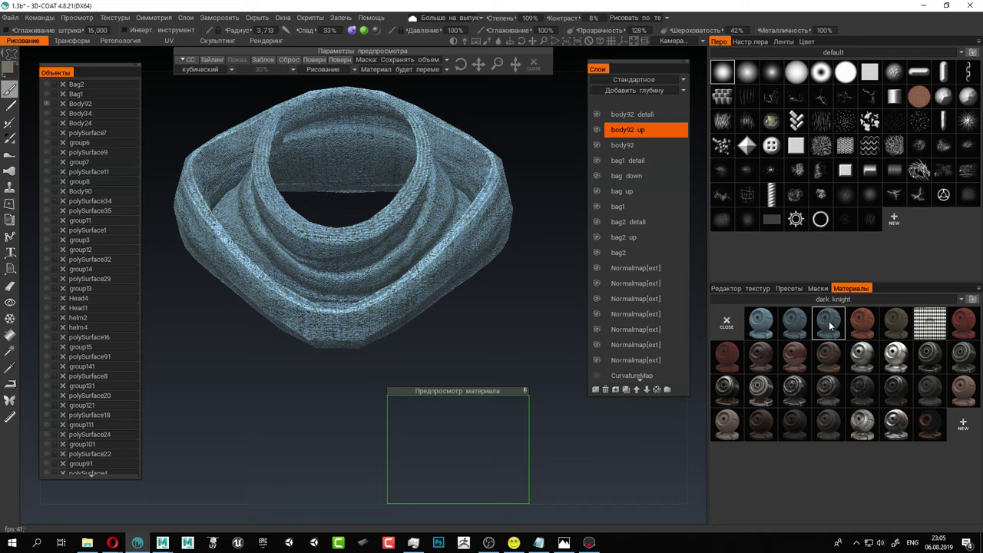
Darken the colour of the duplicated canvas material to a deep blue and save it.
right_click(830, 326)
left_click(772, 79)
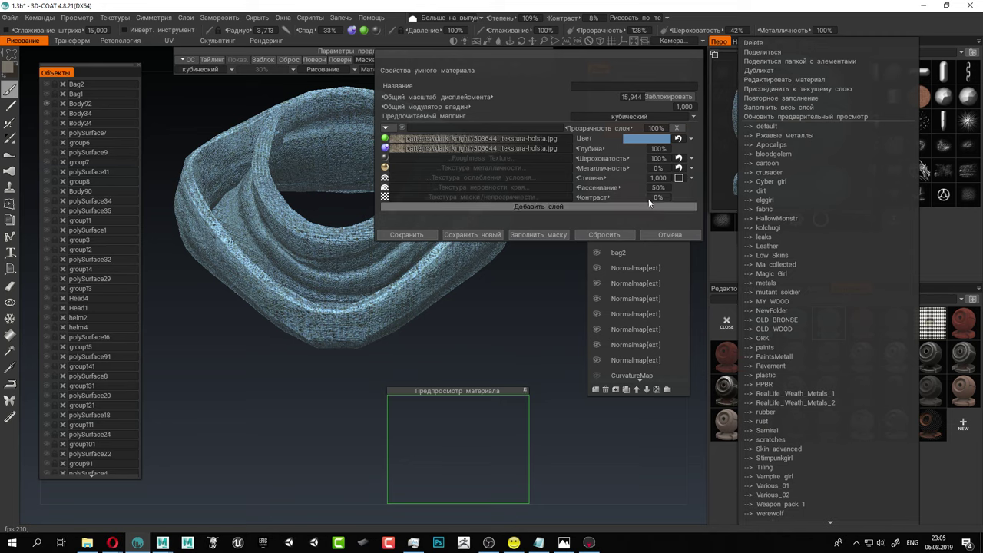
left_click(649, 139)
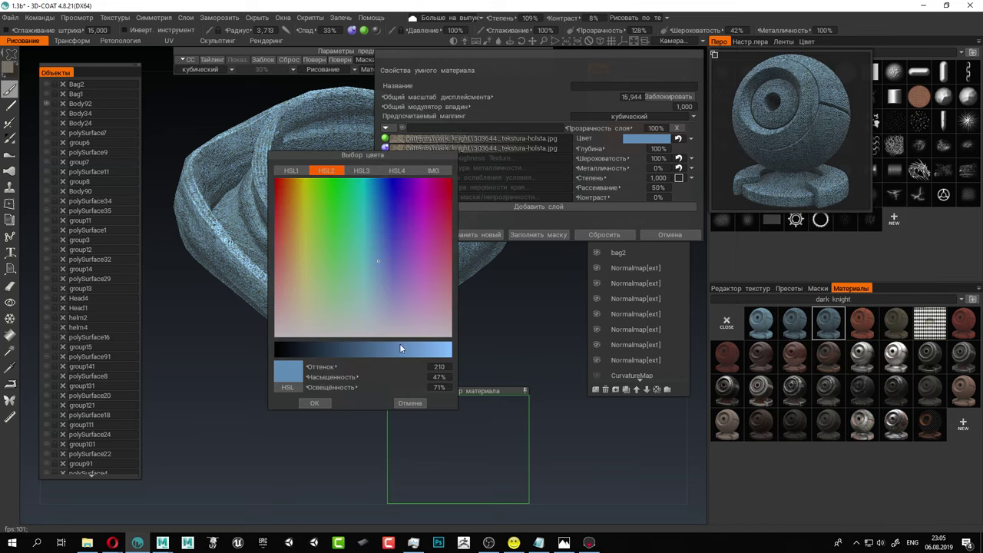
left_click(357, 347)
left_click(314, 403)
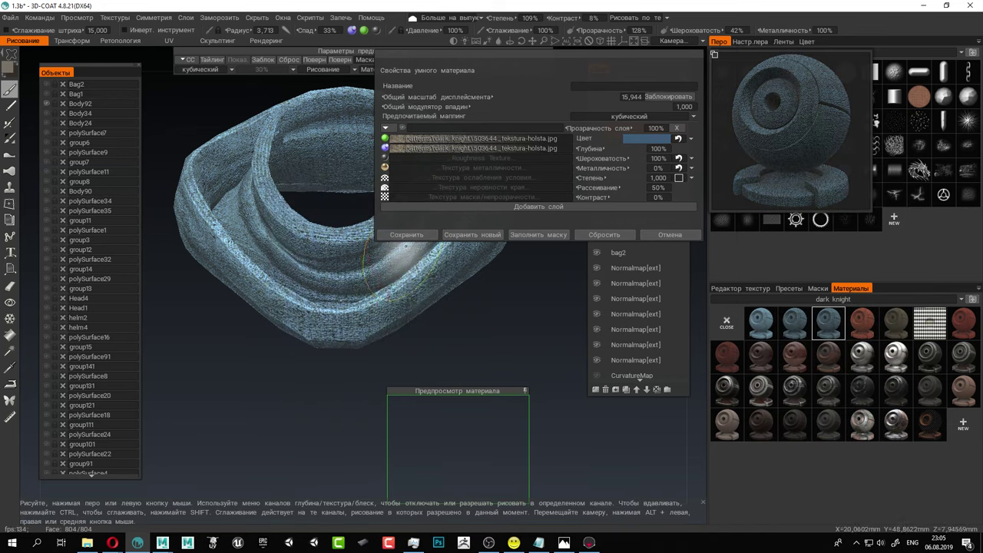
left_click(407, 234)
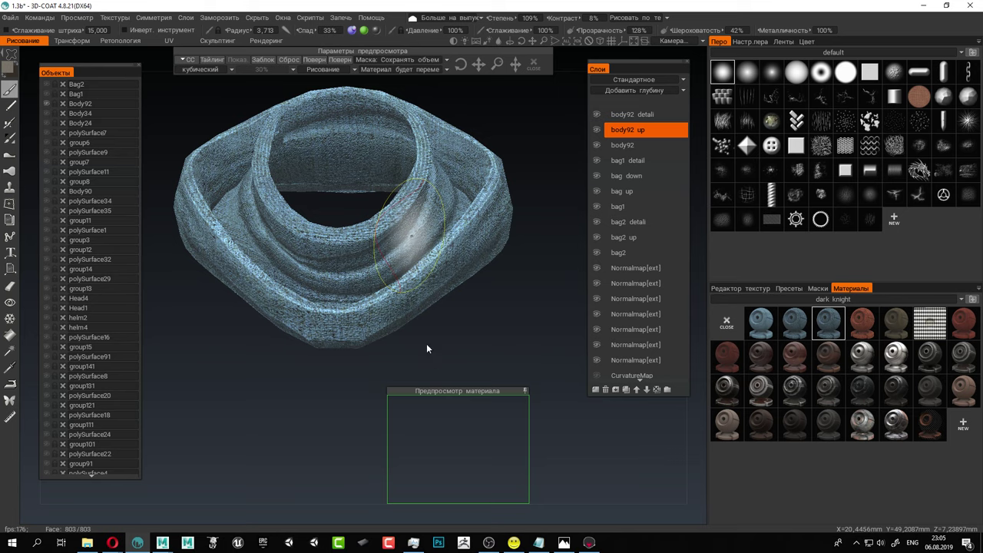
Apply the dark blue canvas around the whole collar, conditioned to more in cavities with 114% degree and -64% contrast.
left_click_drag(427, 345, 375, 231)
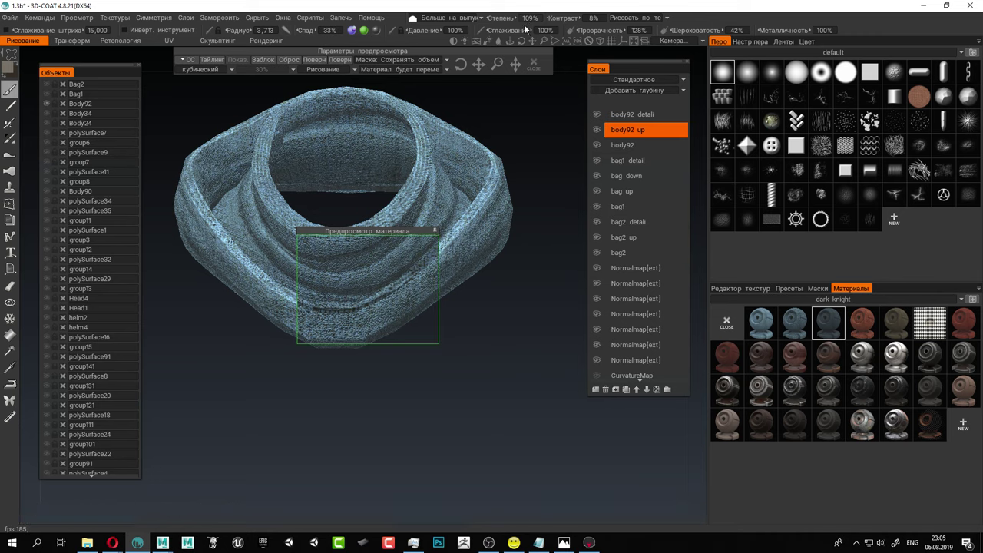
left_click(454, 19)
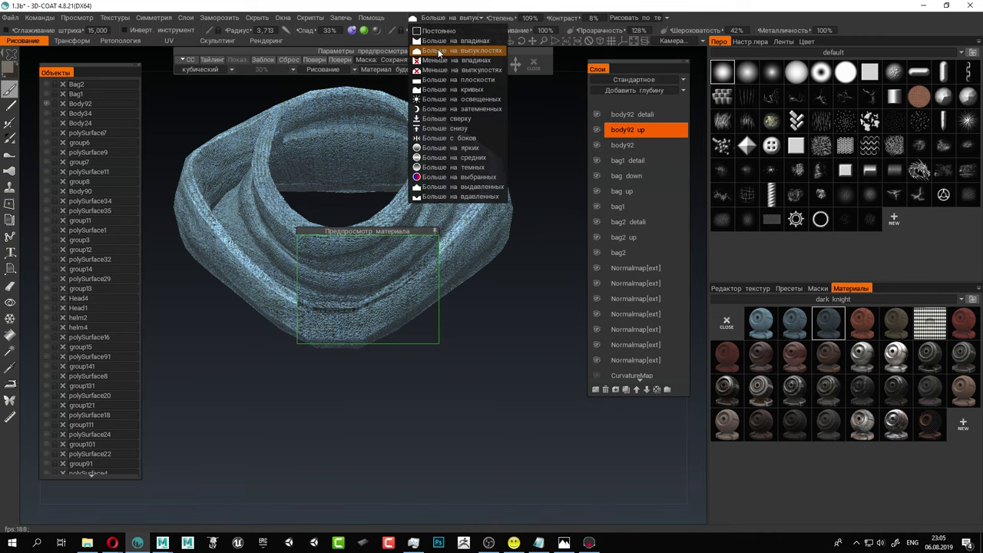
left_click(453, 40)
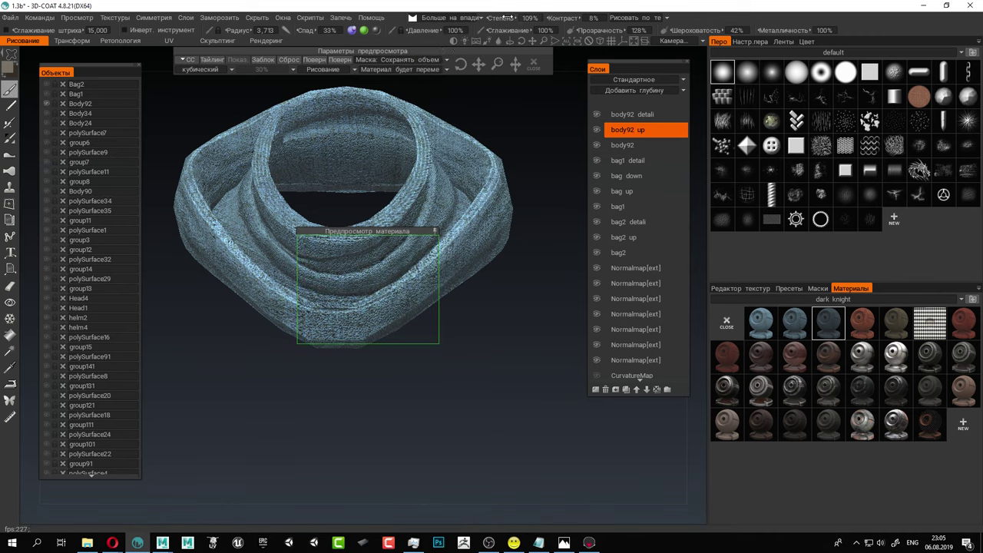
left_click_drag(477, 22, 470, 22)
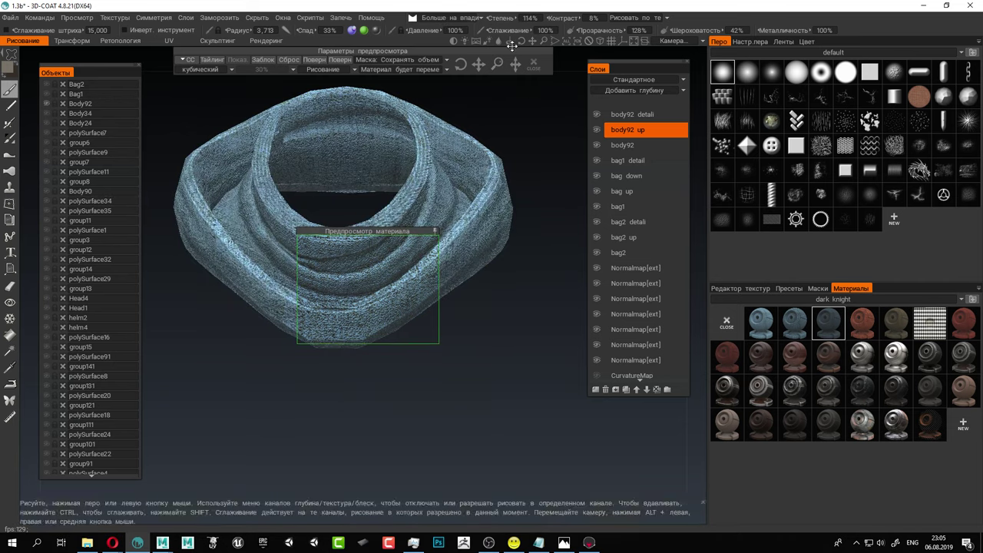
mouse_move(520, 21)
left_mouse_down()
mouse_move(547, 27)
mouse_move(526, 25)
left_mouse_up()
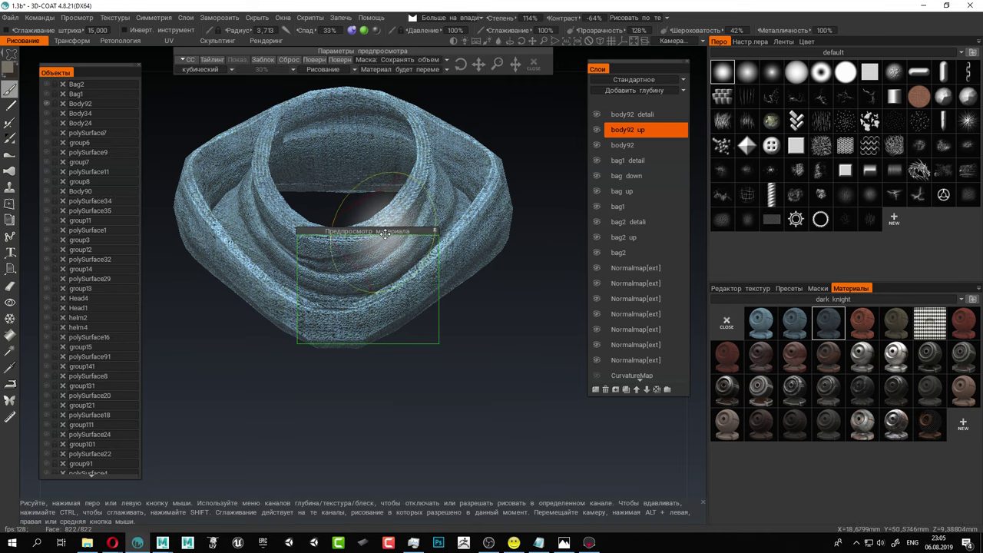
left_click_drag(384, 232, 505, 373)
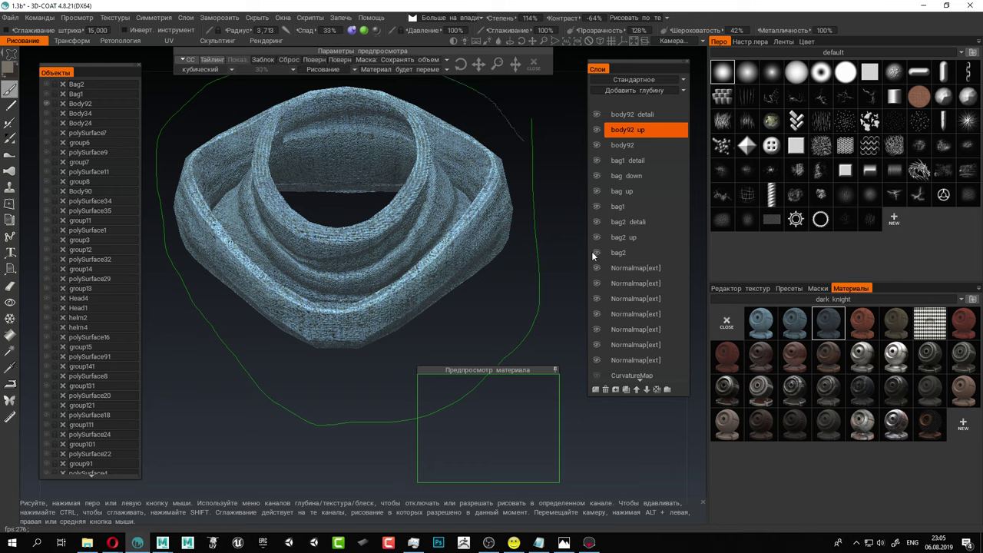
Show all objects again and examine the blue collar on the whole knight, including in the Render room.
scroll(484, 252, "down", 3)
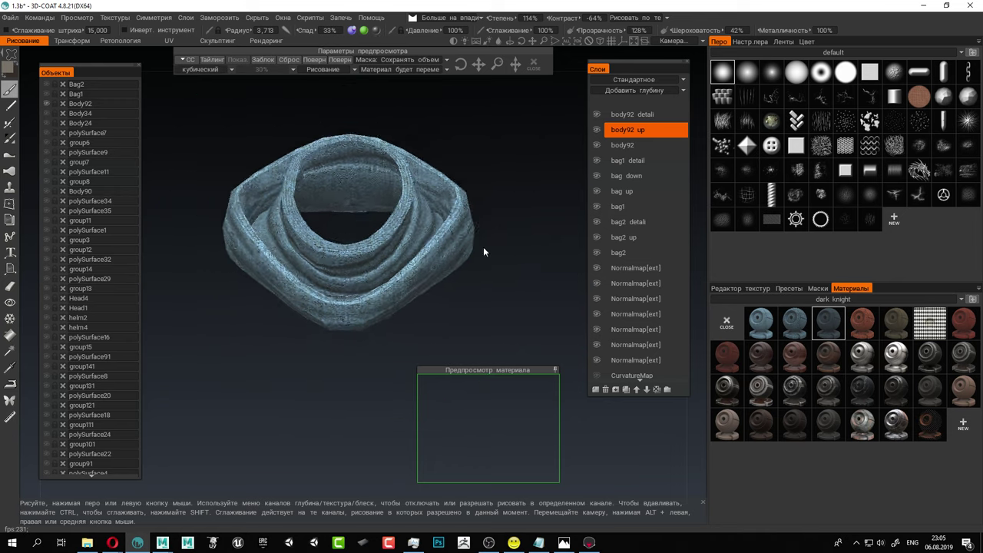
scroll(484, 252, "down", 3)
left_click_drag(484, 252, 467, 233)
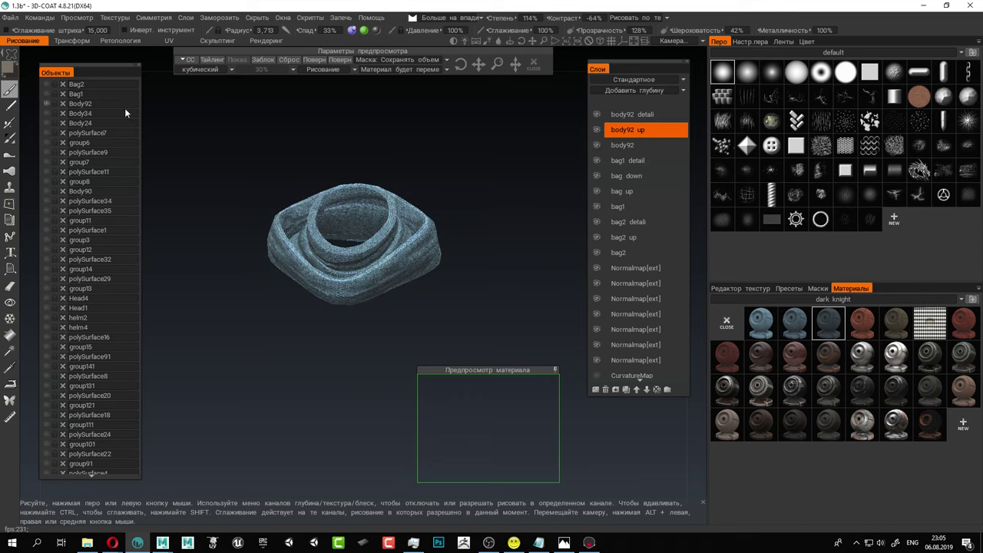
left_click(45, 104, "alt")
left_click_drag(451, 270, 428, 263, "alt")
scroll(300, 185, "down", 3)
left_click_drag(300, 185, 423, 230)
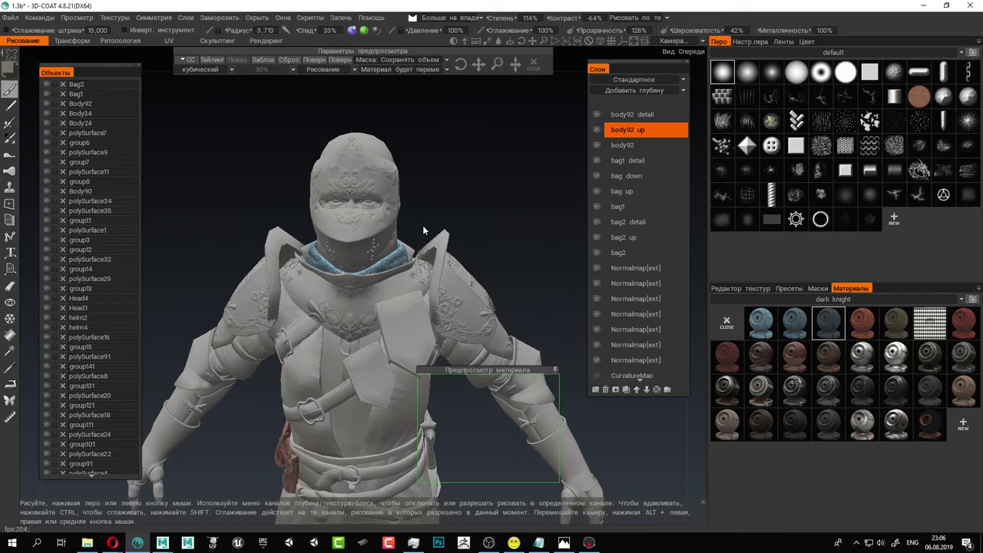
middle_click_drag(436, 235, 422, 123, "alt")
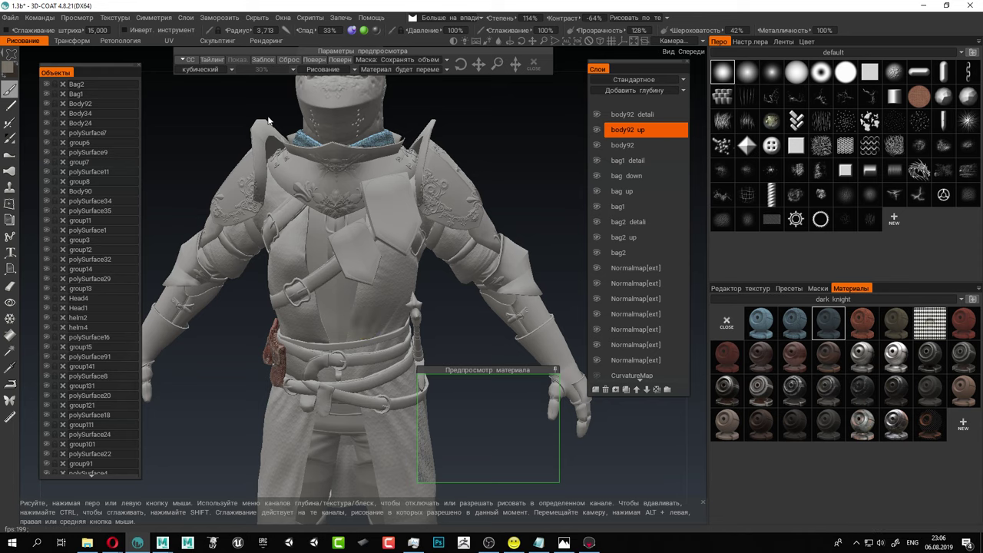
left_click_drag(276, 272, 300, 212, "alt")
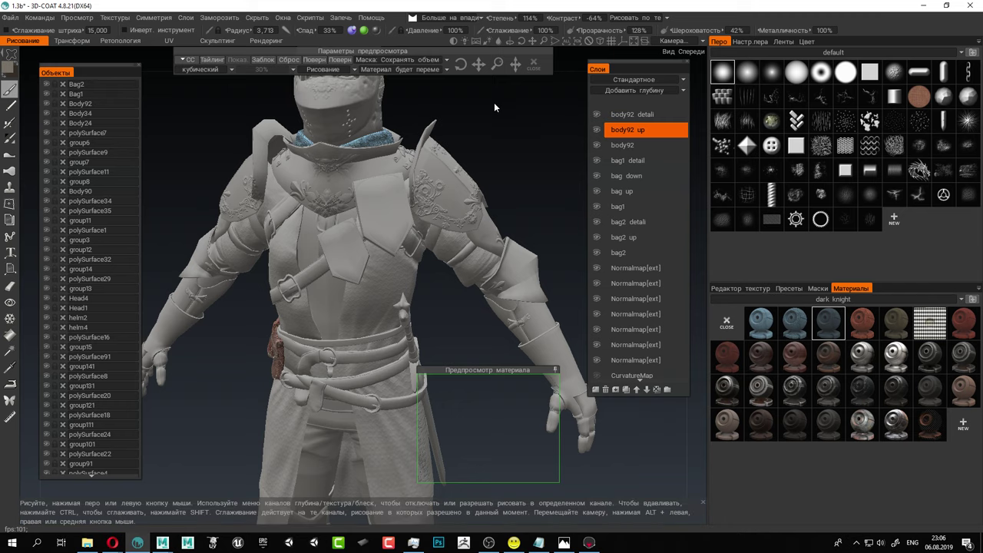
left_click_drag(498, 136, 475, 97, "alt")
left_click(268, 41)
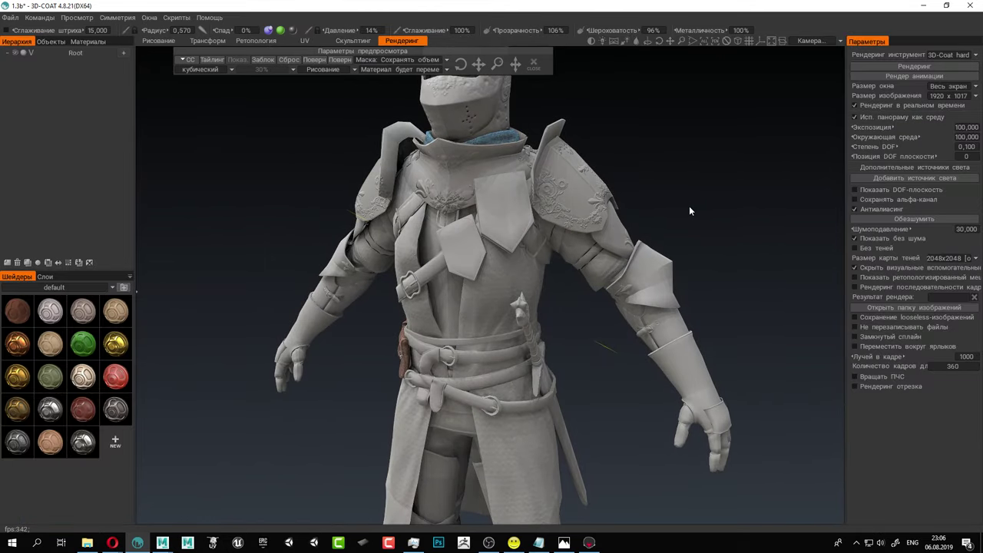
left_click(156, 42)
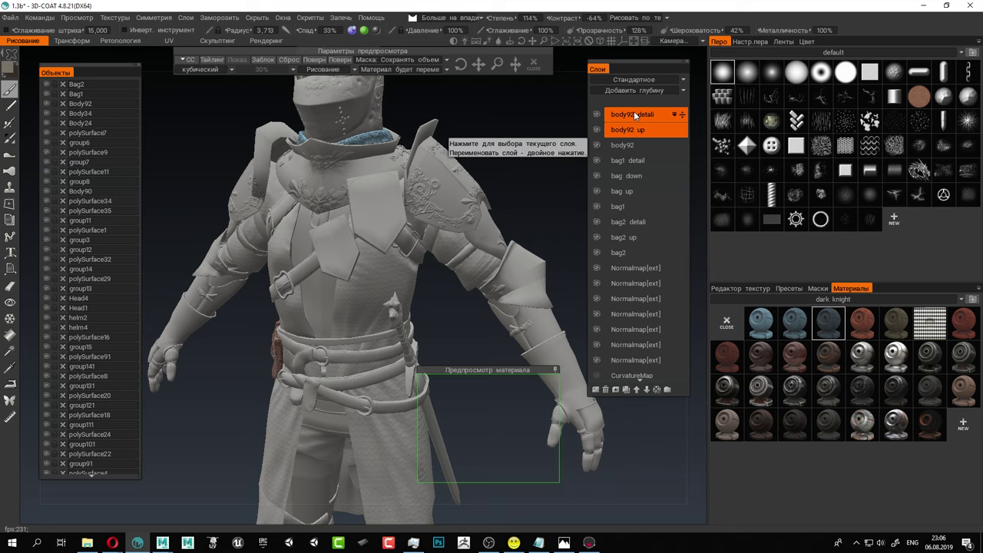
Isolate the Body34 strap and show the Body24 plates with it for inspection.
left_click(46, 114, "alt")
mouse_move(392, 250)
left_mouse_down("alt")
mouse_move(531, 261)
mouse_move(473, 241)
mouse_move(409, 252)
left_mouse_up("alt")
right_click_drag(409, 252, 592, 330, "alt")
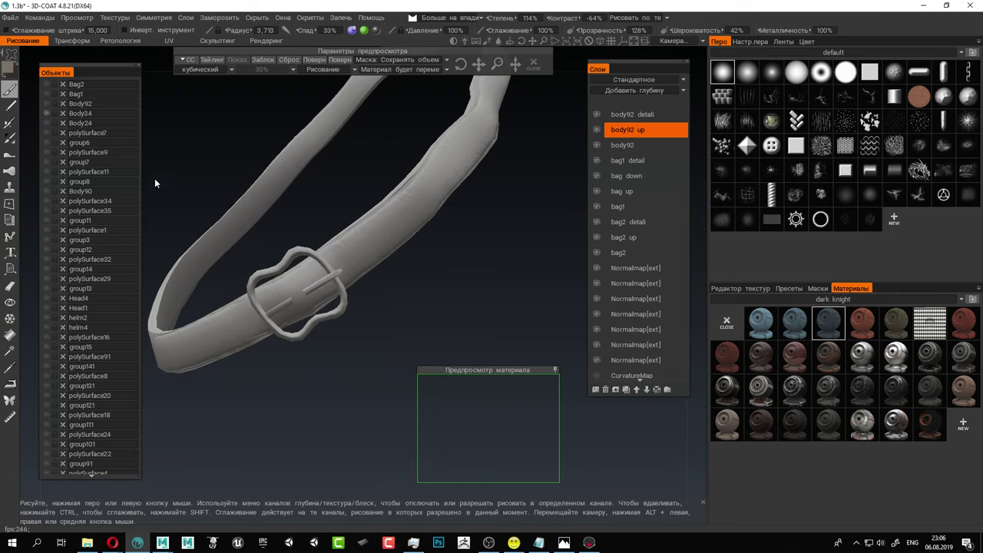
left_click(46, 123)
left_click_drag(361, 231, 300, 246)
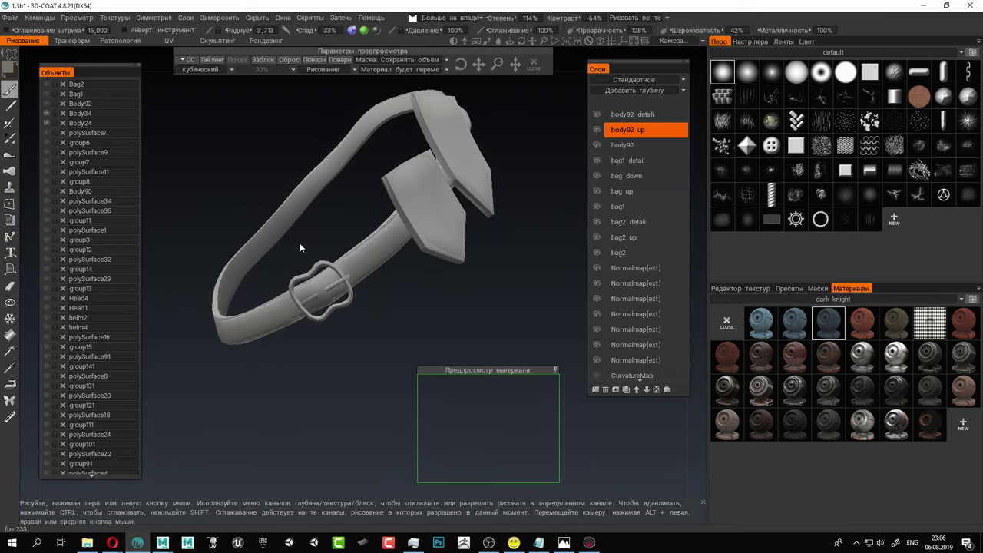
Show the ornamented breastplate polySurface7 and hide Body24 and Body34 so that it stands alone.
left_click(46, 133)
left_click_drag(388, 186, 364, 167, "alt")
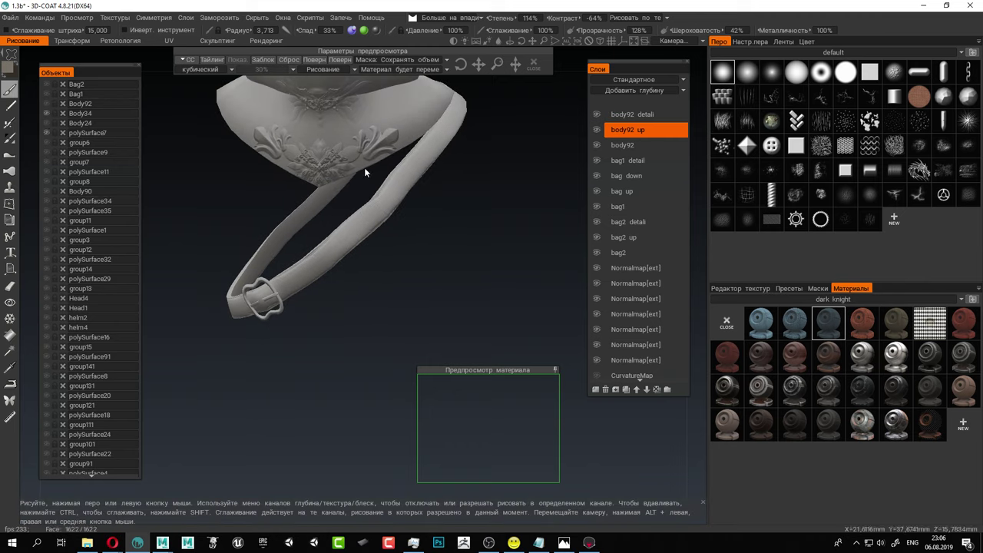
middle_click_drag(364, 168, 341, 300, "alt")
left_click_drag(340, 300, 362, 246, "alt")
right_click_drag(362, 246, 455, 277, "alt")
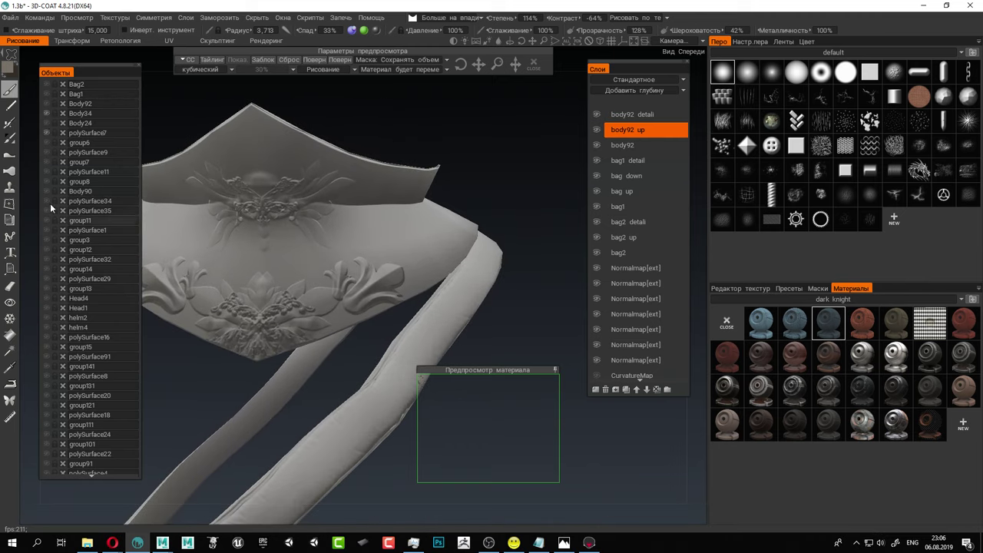
left_click(47, 114)
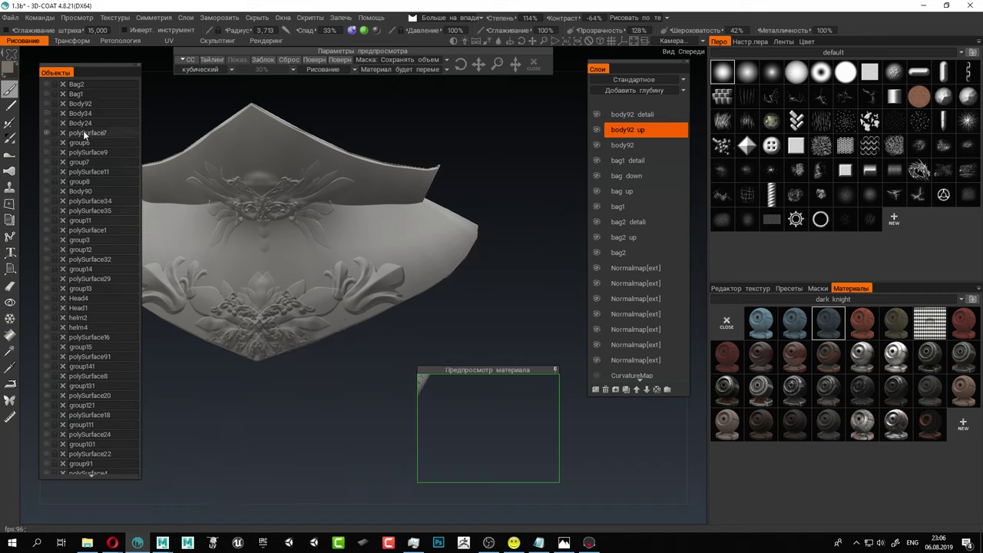
Show group6 beside the breastplate and rename both polySurface7 and group6 as vorot na shee.
left_click(46, 142)
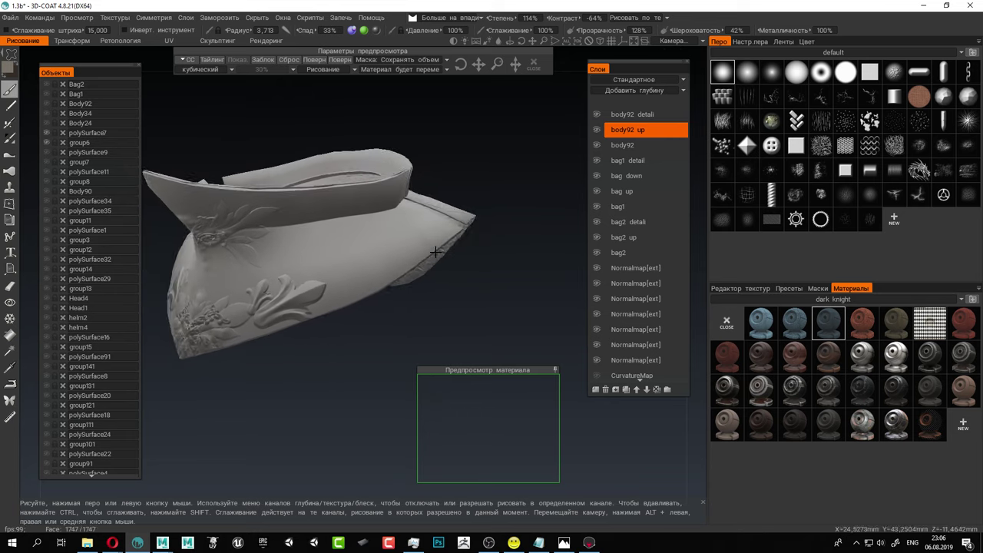
double_click(83, 133)
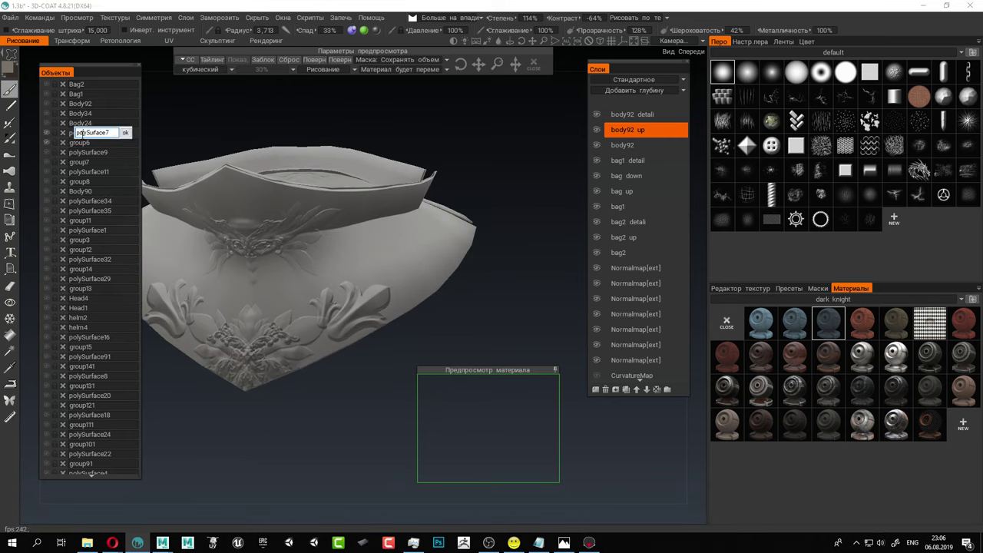
left_click_drag(111, 134, 78, 133)
type("vorot na shee")
left_click(126, 133)
double_click(91, 143)
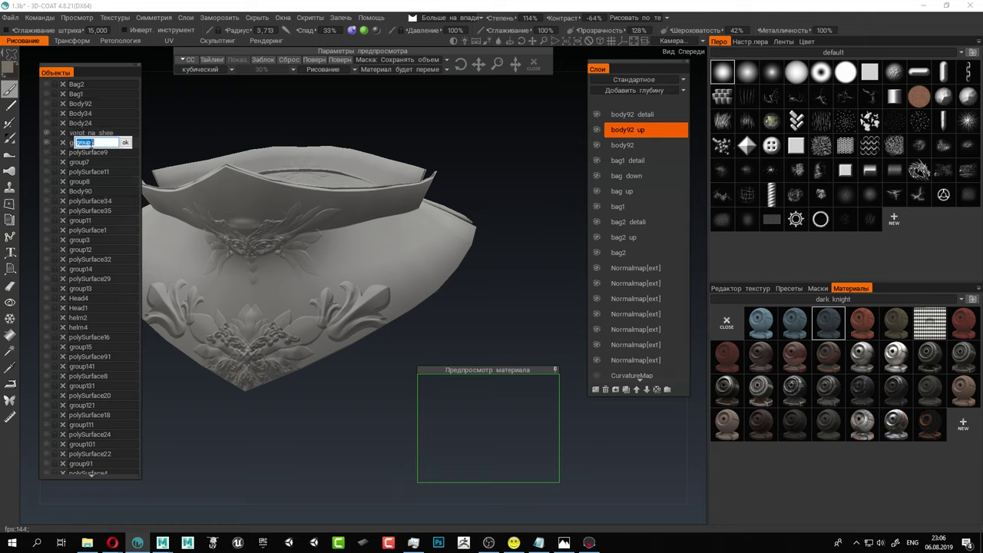
type("vorot na shee")
key("Escape")
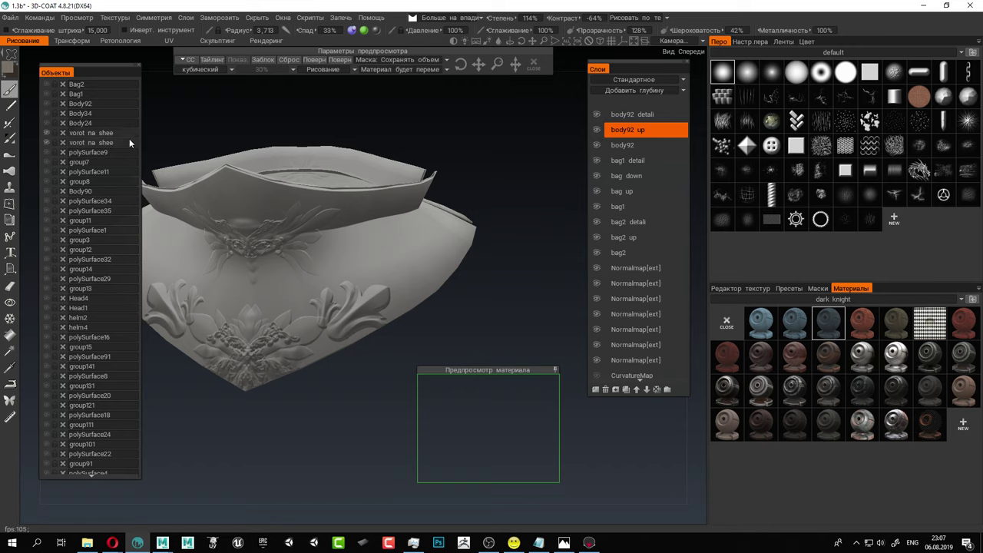
Add a new layer above body92 detali and name it vorot na shee.
left_click(633, 116)
left_click(596, 389)
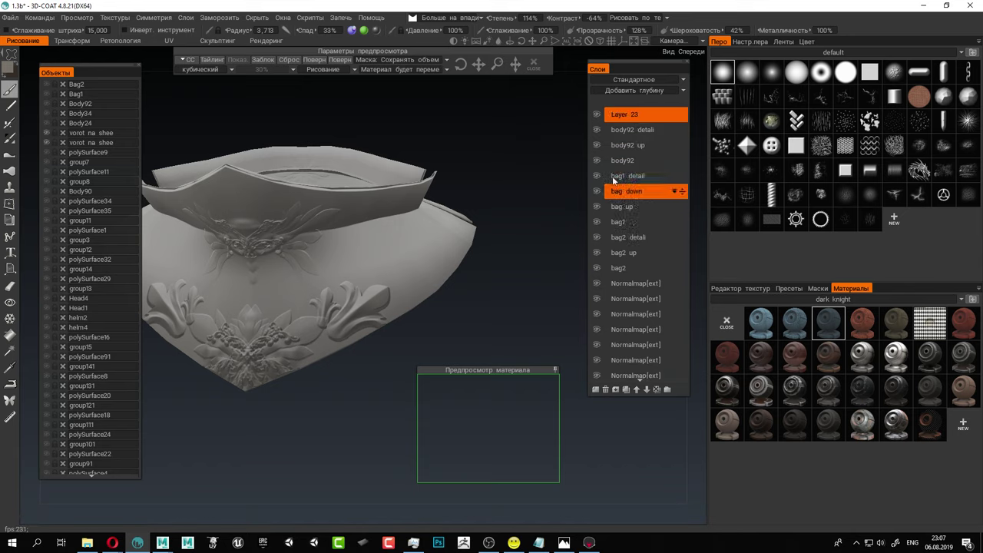
double_click(619, 117)
type("v")
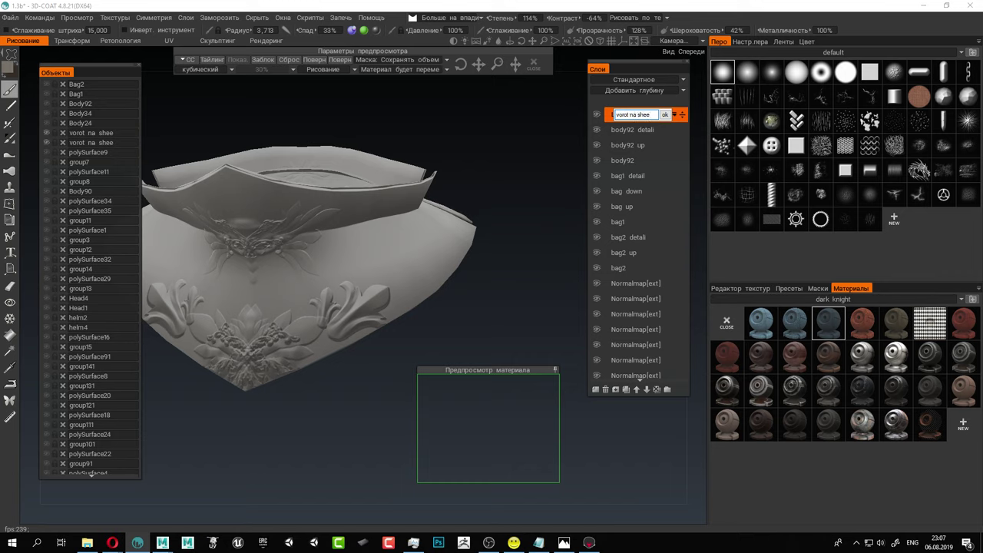
type("orot na shee")
key("Return")
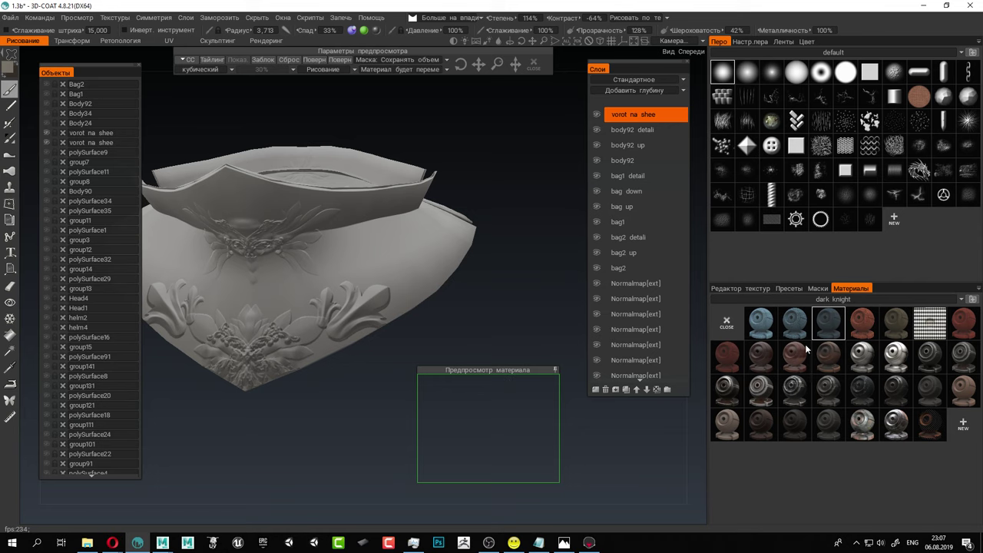
Choose the light worn steel material from the dark knight set, make its painting condition constant, and preview it around the armour piece.
left_click(863, 357)
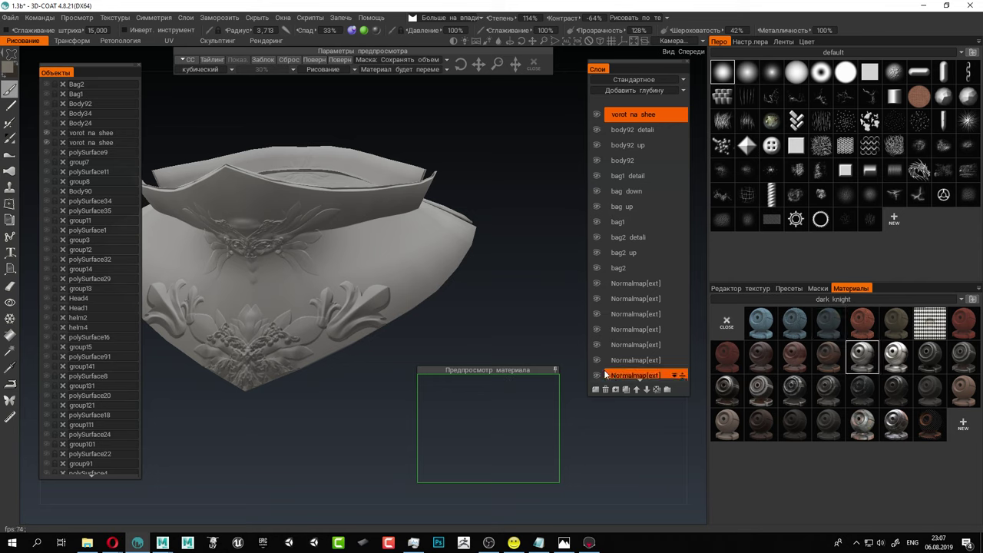
left_click_drag(513, 371, 315, 250)
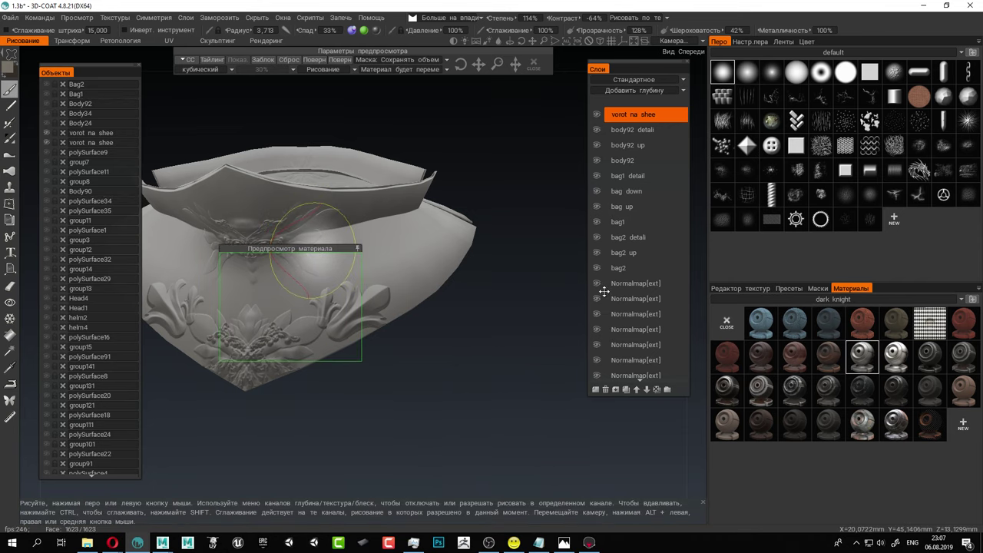
left_click(432, 19)
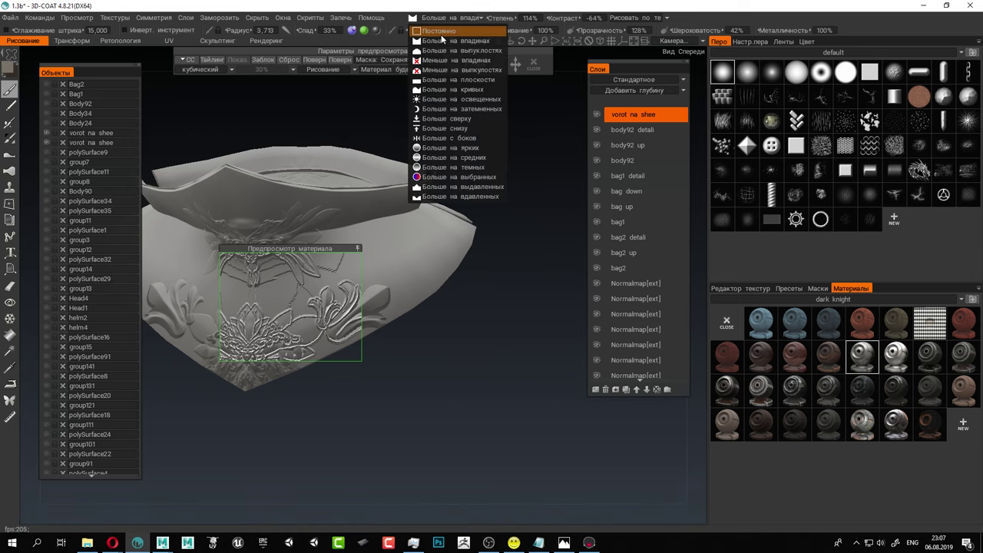
left_click(418, 80)
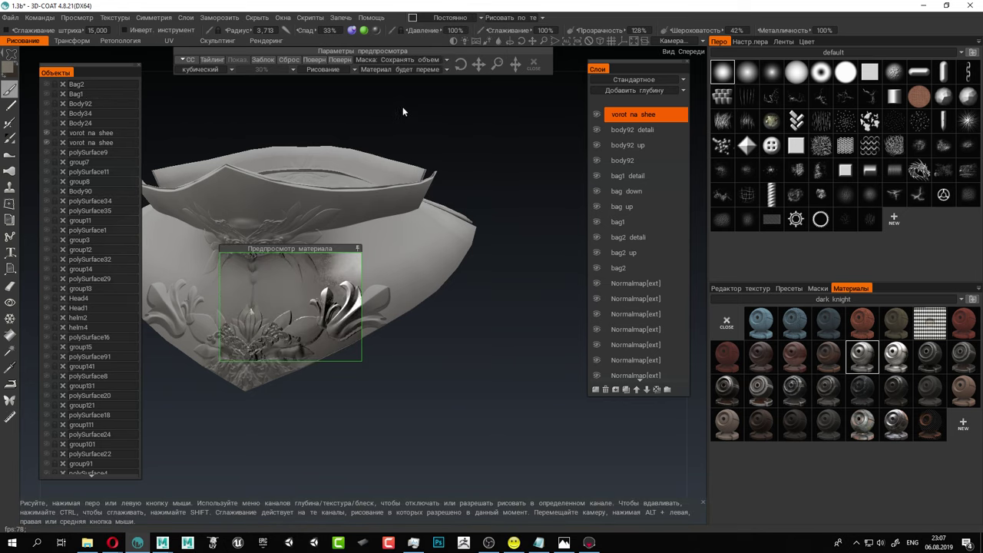
left_click_drag(495, 65, 496, 63)
left_click_drag(498, 344, 332, 406)
left_click_drag(290, 248, 450, 137)
left_click_drag(566, 348, 445, 332)
middle_click_drag(496, 345, 424, 302, "alt")
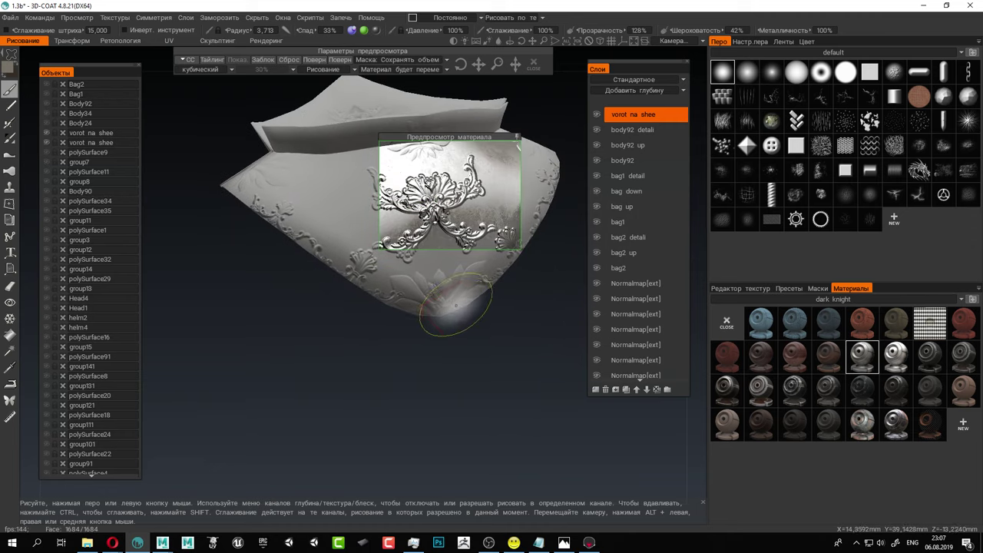
left_click_drag(268, 350, 464, 201, "alt")
left_click_drag(465, 139, 335, 159)
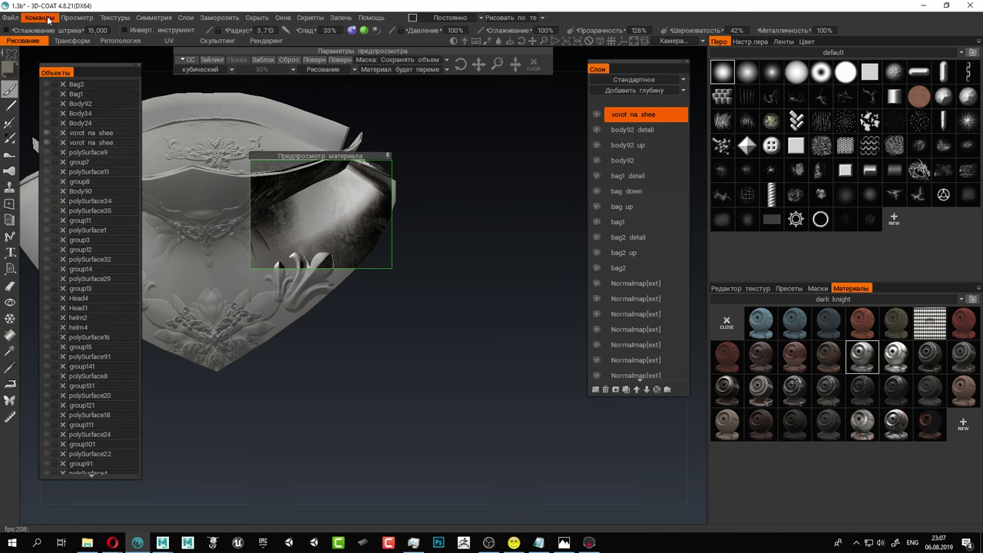
Fill the whole vorot na shee layer with the light worn steel material.
left_click(186, 17)
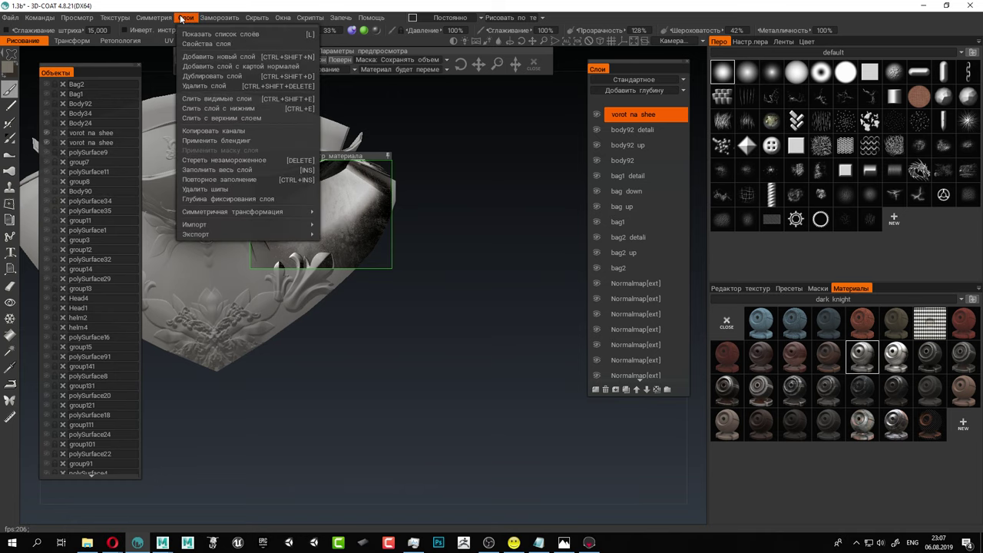
left_click(213, 170)
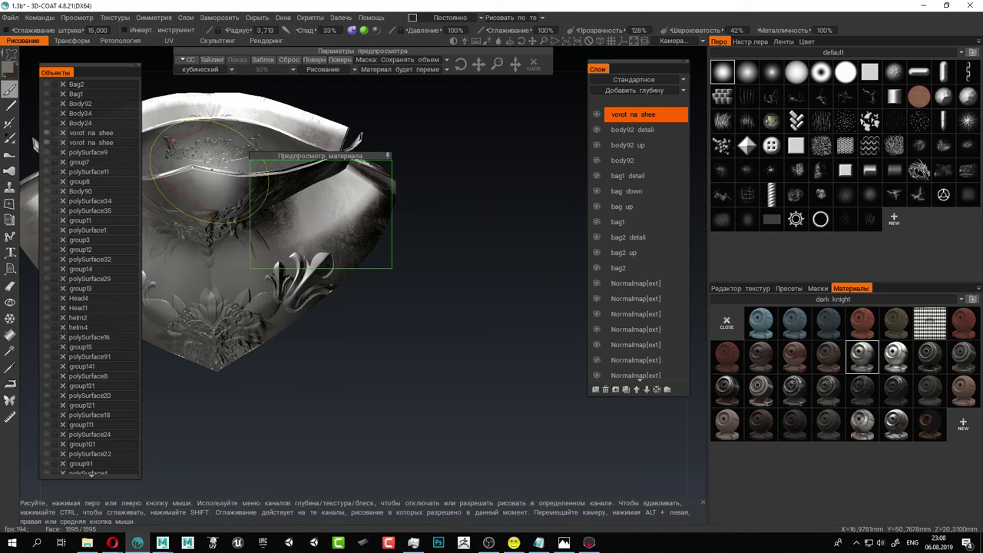
left_click_drag(458, 275, 458, 296)
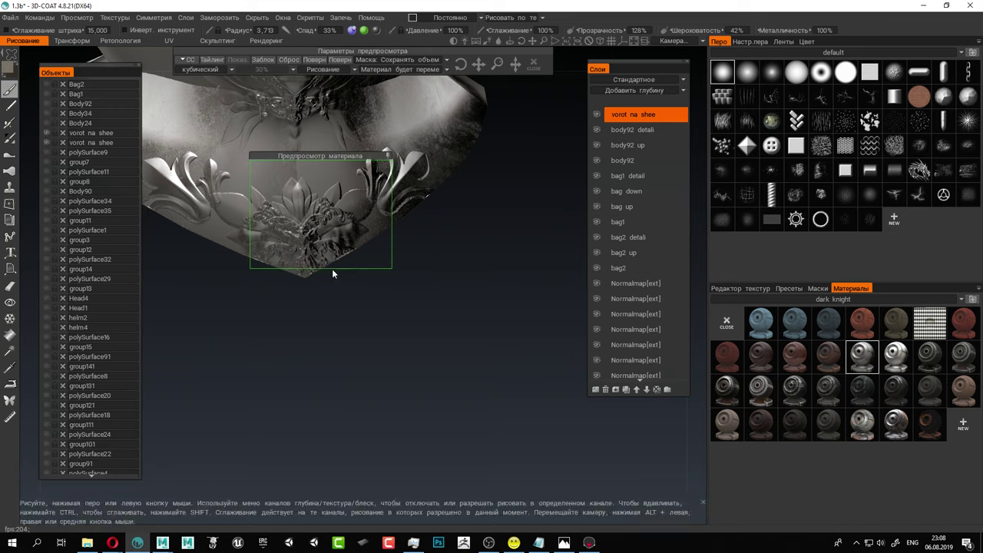
Add another layer above vorot na shee and name it vorot na shee up.
left_click(596, 390)
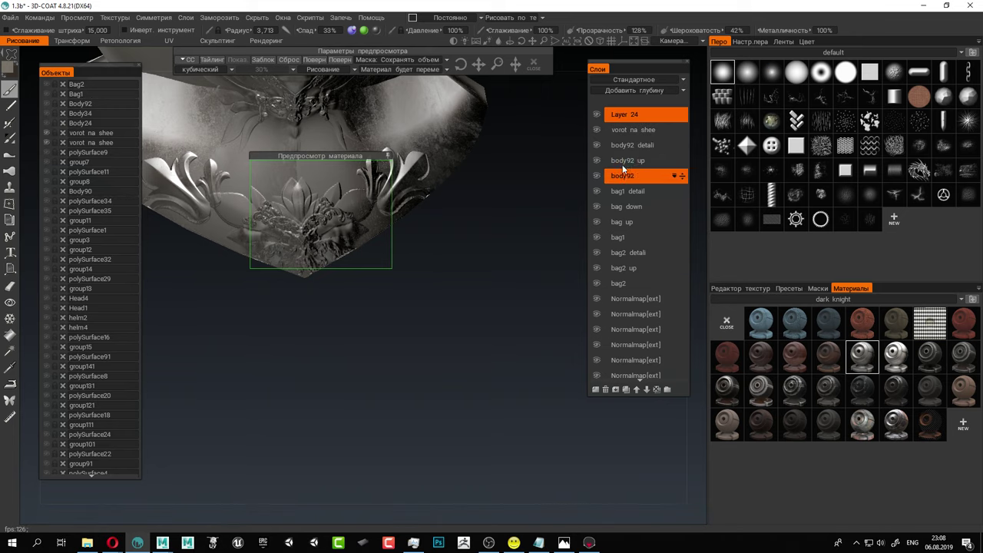
double_click(623, 114)
type("vorot n")
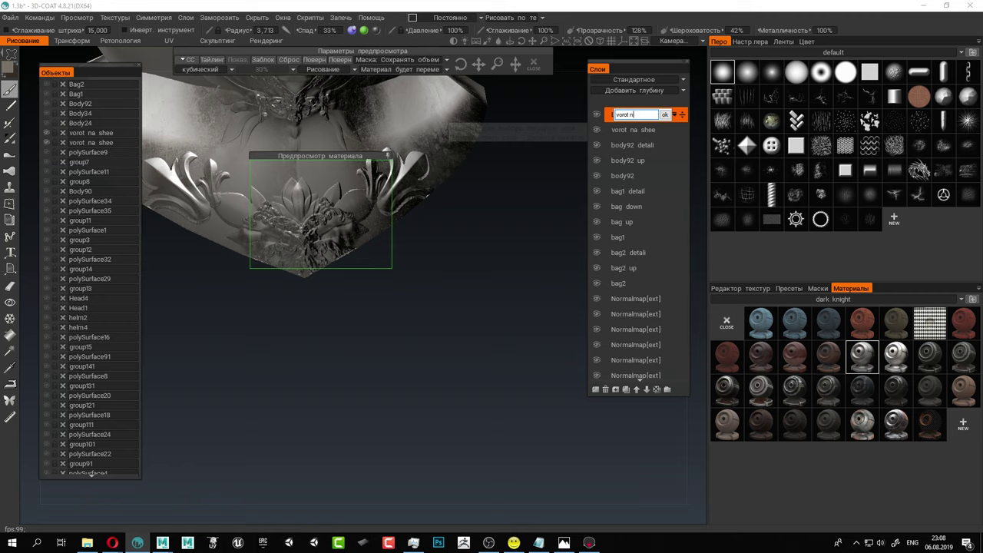
type("hee up")
key("Return")
left_click_drag(463, 206, 469, 345, "alt")
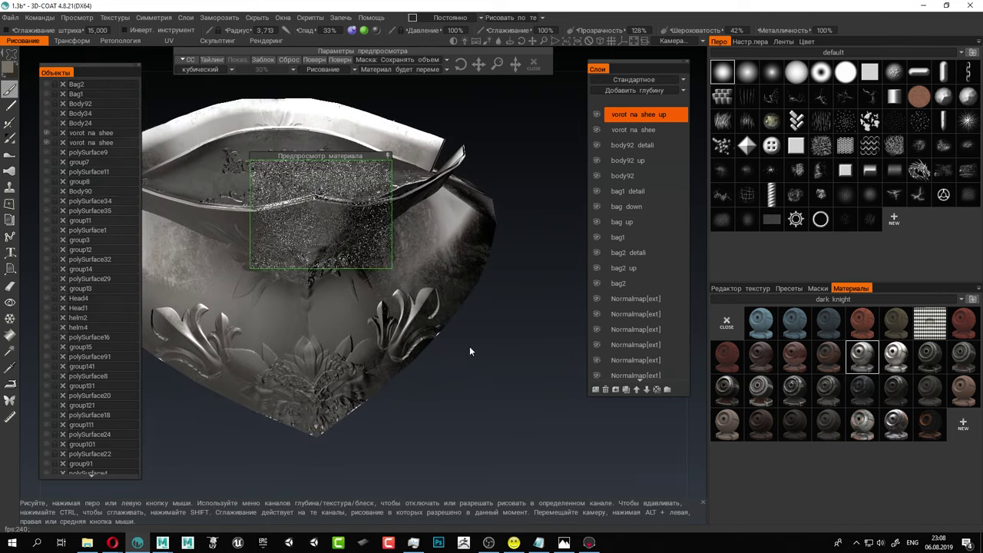
Choose the brighter steel material, condition it to more on convexities, and turn off painting in the depth channel.
left_click(895, 353)
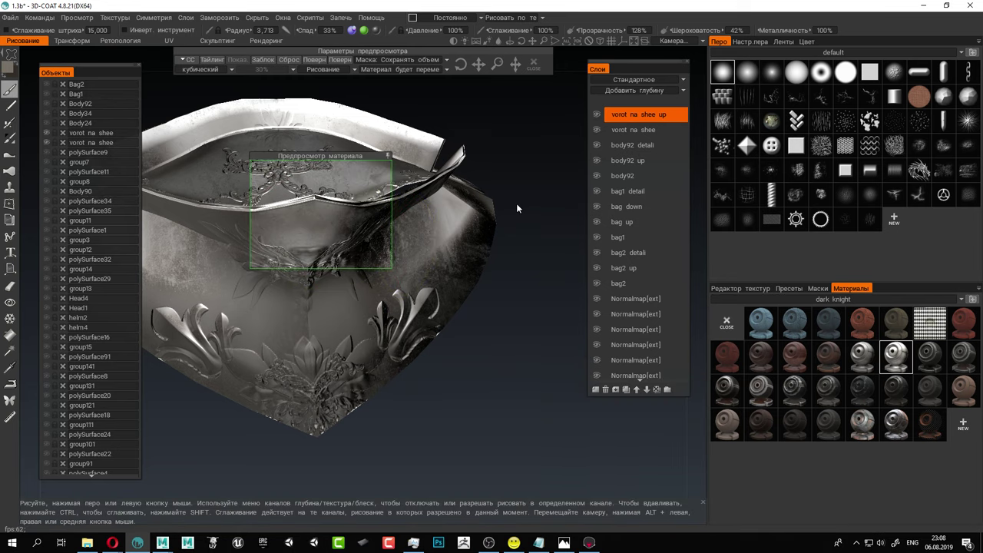
left_click(448, 19)
left_click(446, 50)
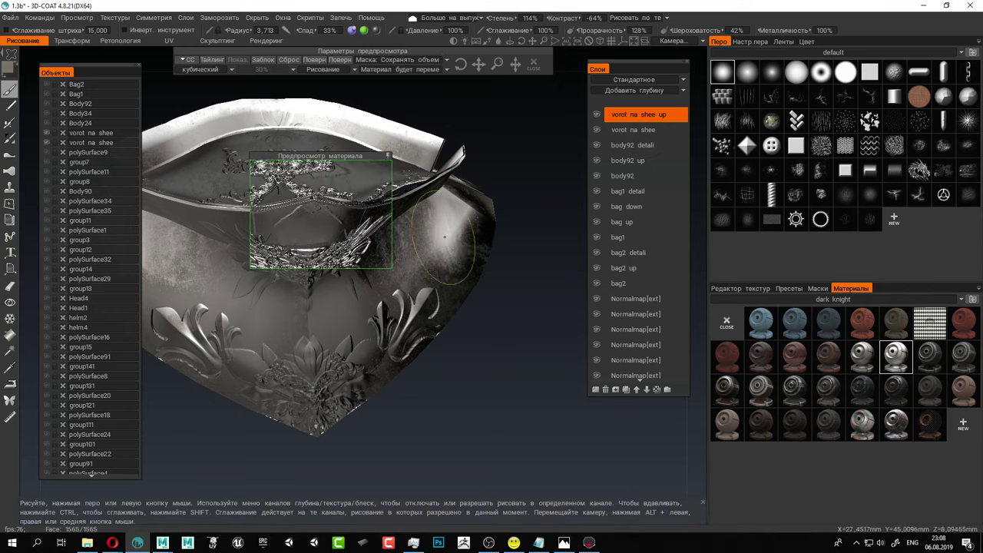
left_click_drag(461, 253, 452, 292)
left_click(341, 17)
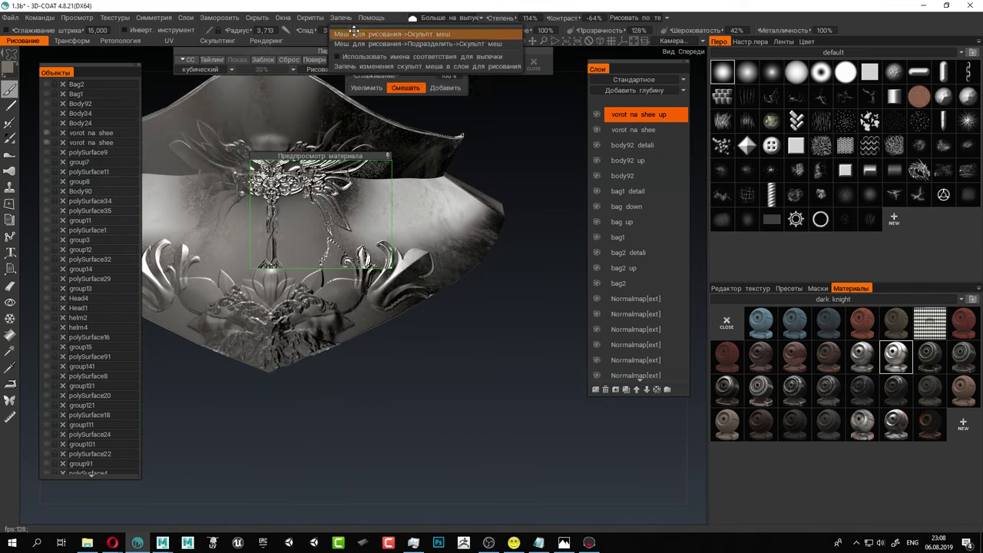
left_click(352, 31)
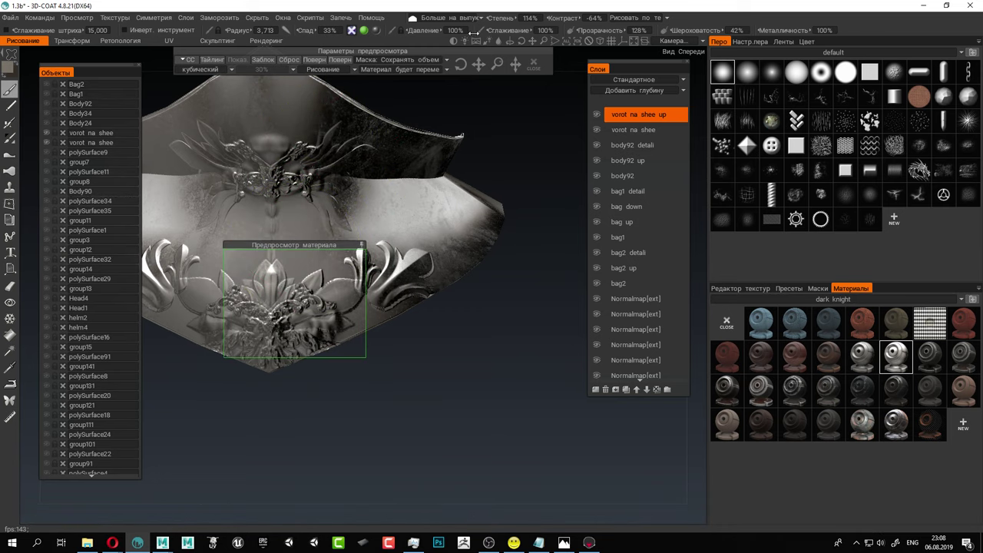
Set the condition's degree to 117% and contrast to 2%, and fill the whole vorot na shee up layer.
left_click_drag(503, 17, 583, 23)
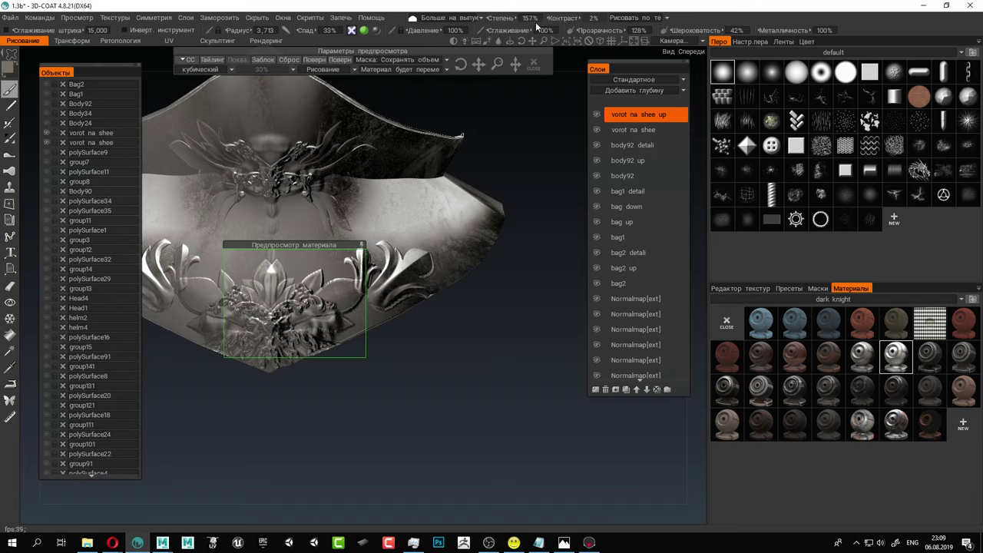
mouse_move(503, 20)
left_mouse_down()
mouse_move(484, 18)
mouse_move(493, 19)
left_mouse_up()
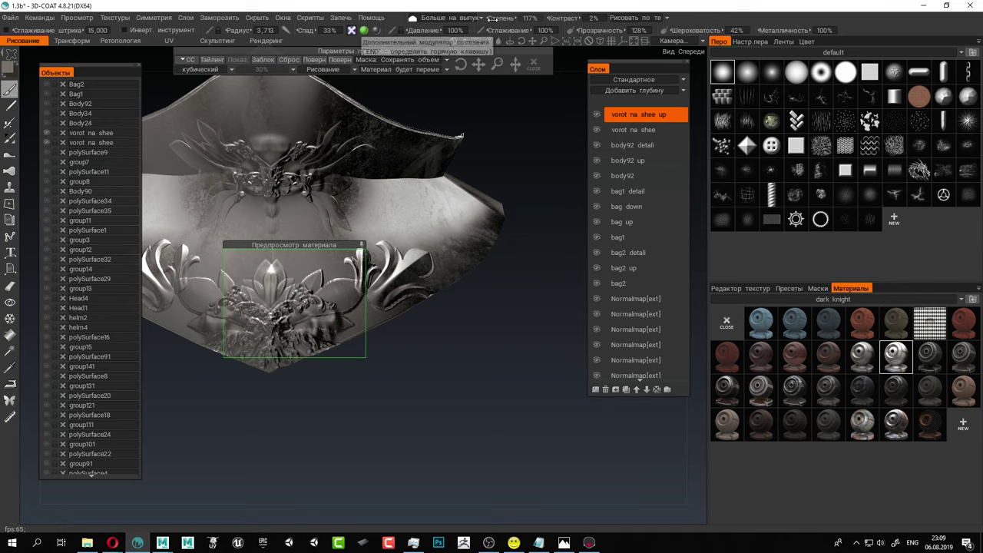
mouse_move(471, 354)
left_mouse_down()
mouse_move(451, 338)
mouse_move(470, 345)
left_mouse_up()
left_click(189, 18)
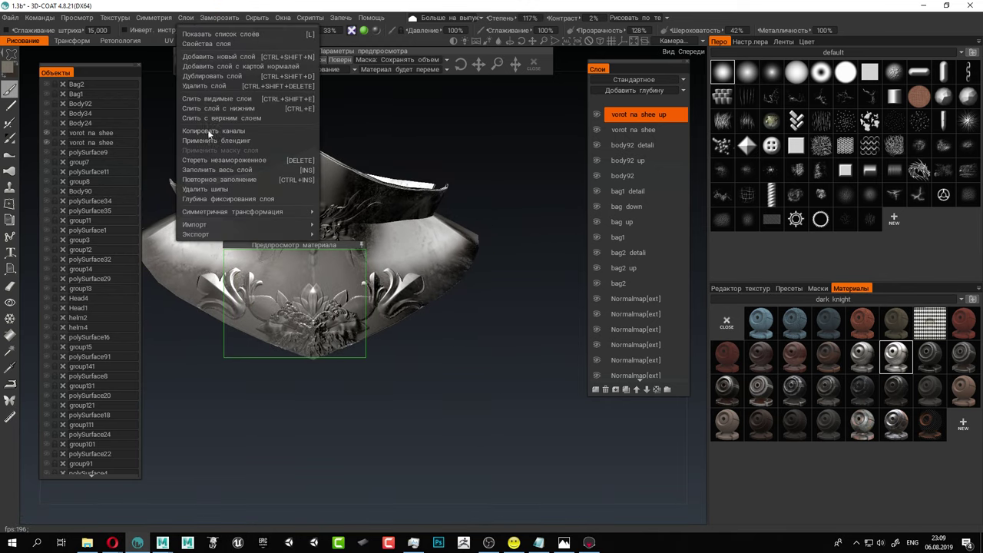
left_click(219, 170)
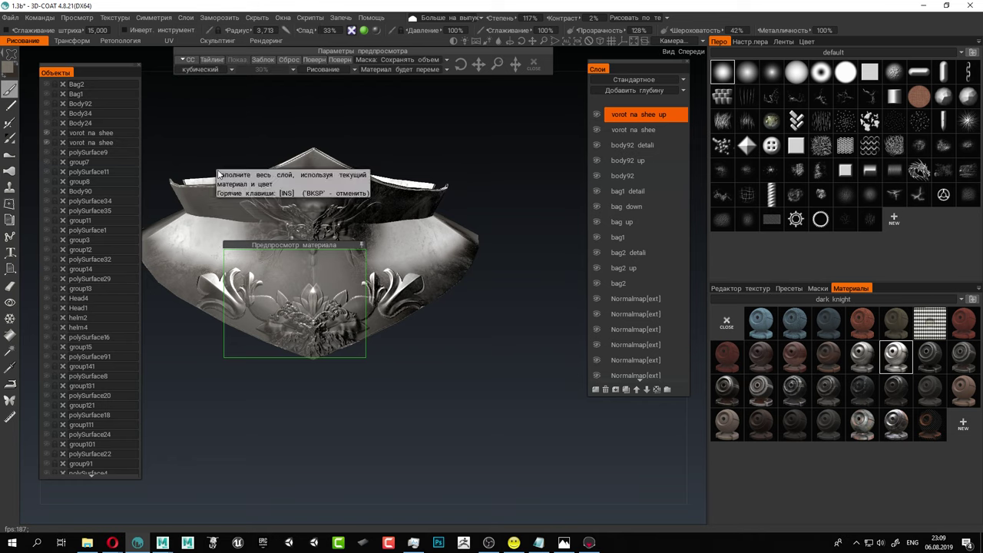
Add a layer above vorot na shee up and name it vorot na shee down.
left_click(594, 391)
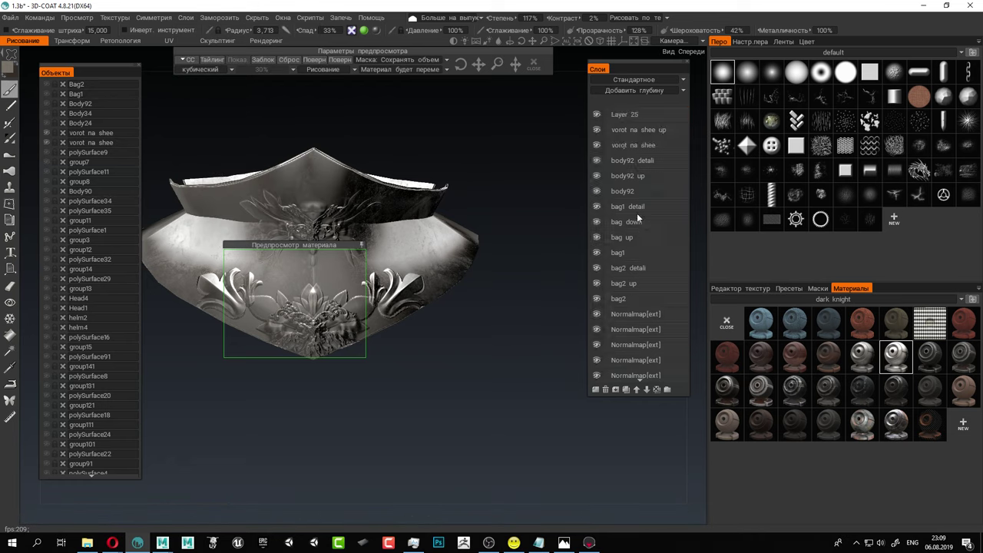
double_click(623, 114)
type("vorot na shee")
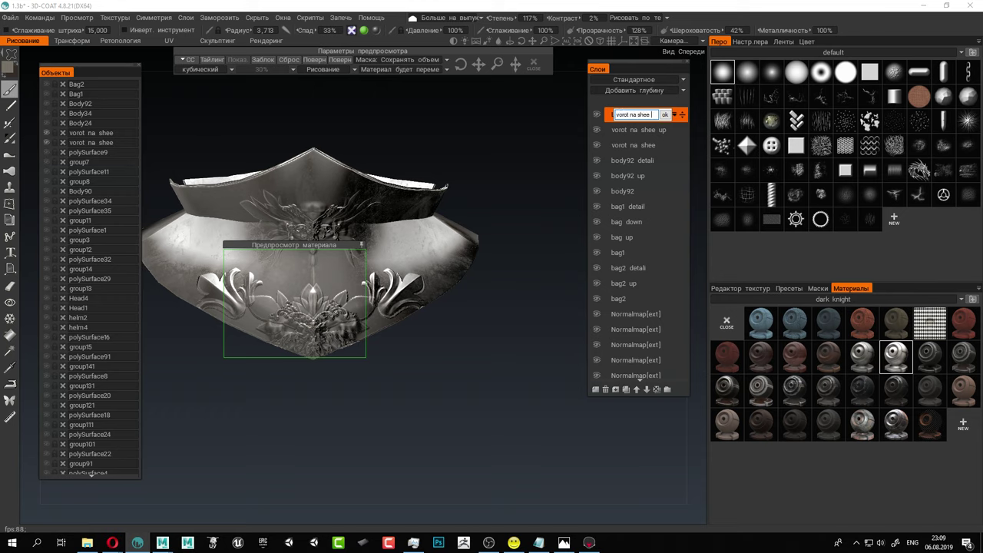
type(" down")
key("Return")
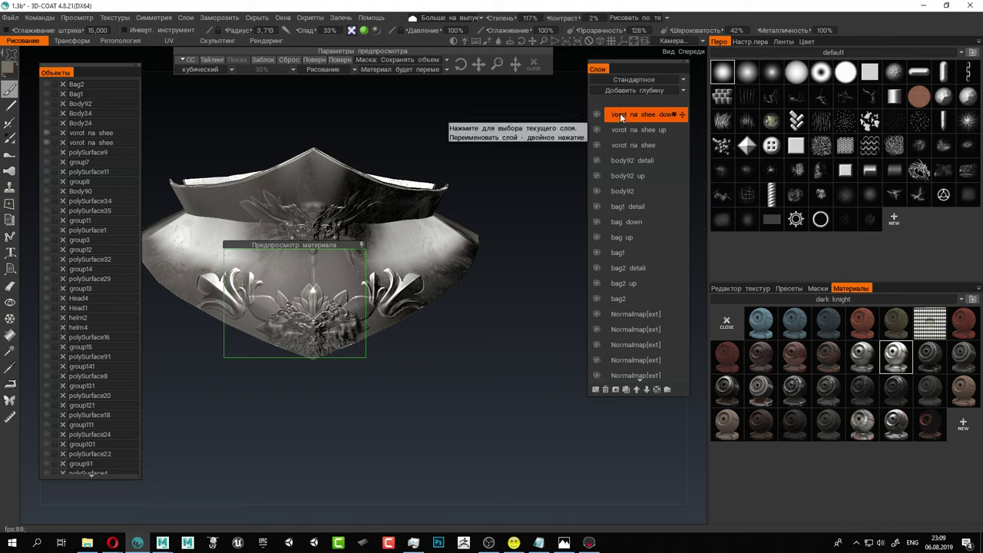
Choose the metal_painted_dark_apo material for vorot na shee down, condition it to more on cavities, and set the degree to 213%.
scroll(422, 312, "up", 5)
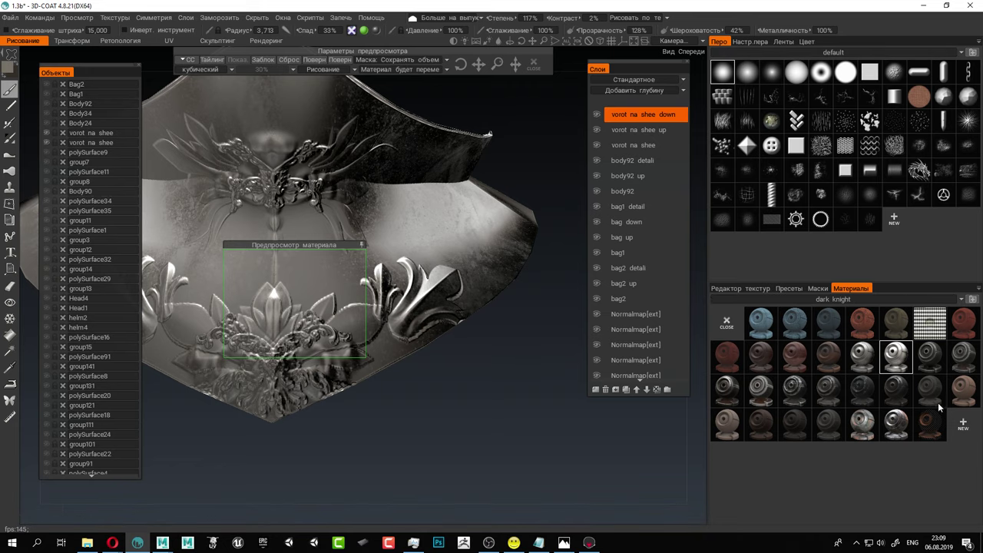
left_click(901, 390)
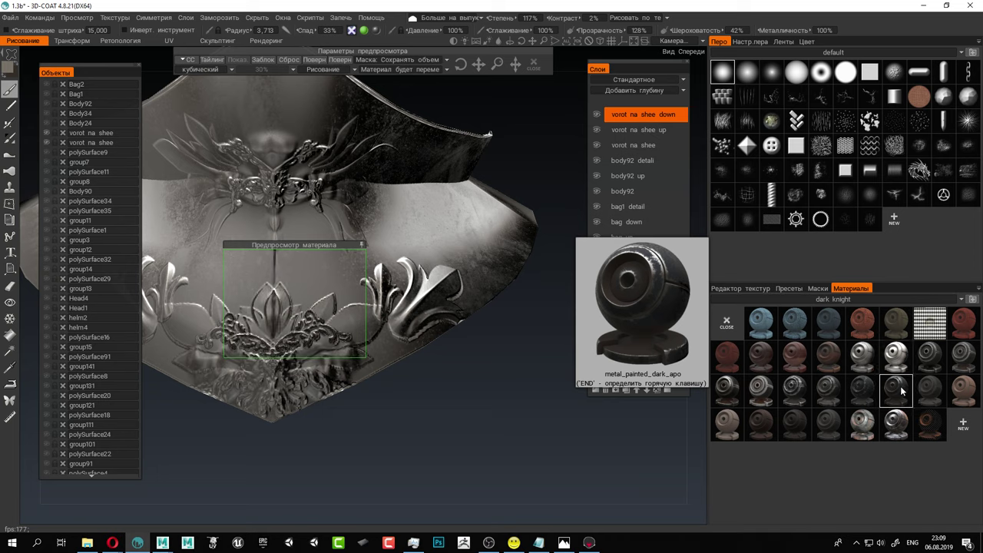
left_click(438, 18)
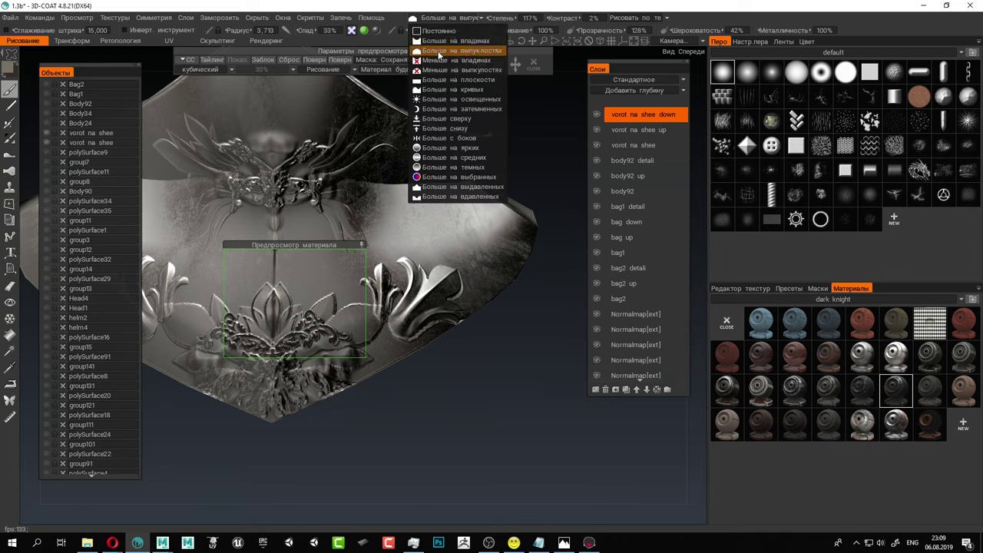
left_click(441, 41)
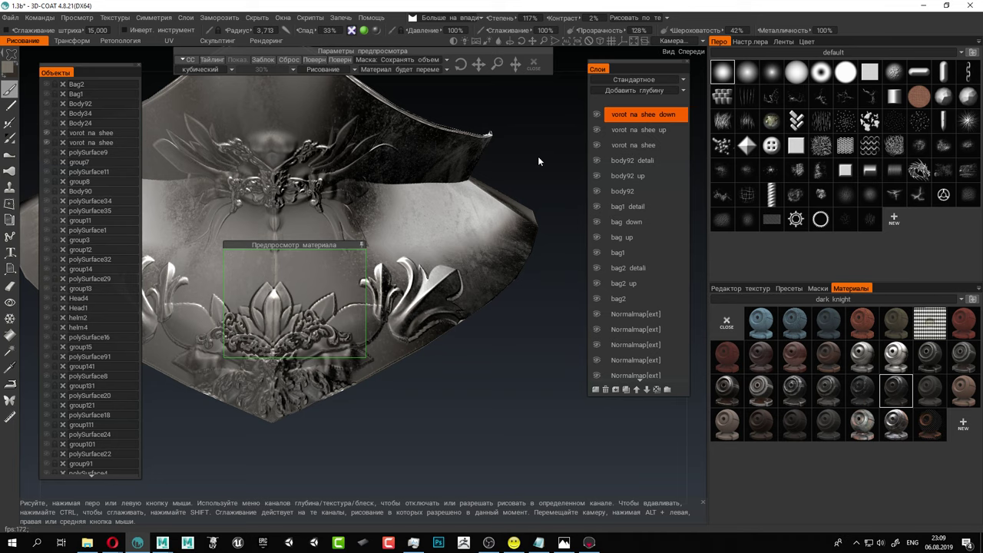
left_click_drag(497, 16, 540, 28)
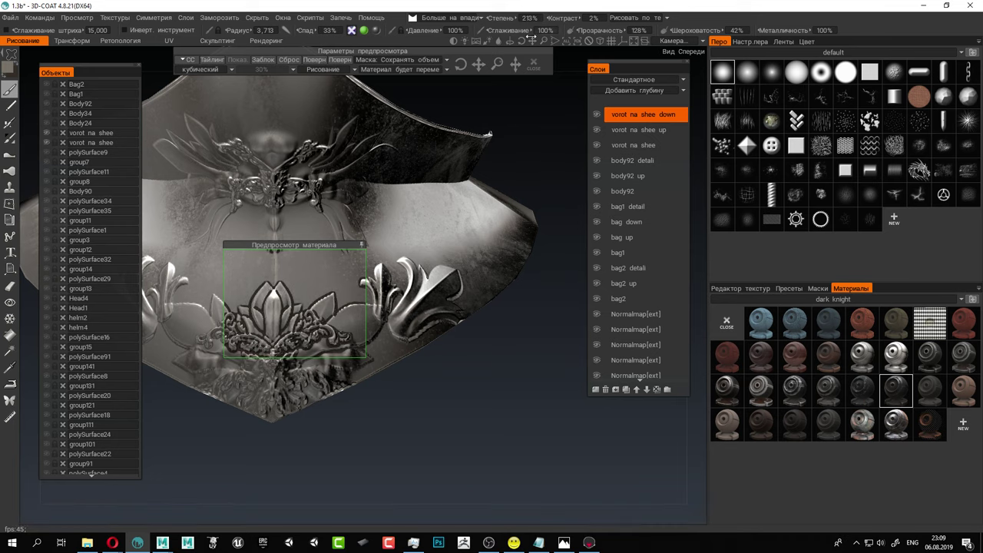
Try a rusty material and another worn metal in the cavities, with the degree at 67% and depth painting turned on.
left_click(929, 425)
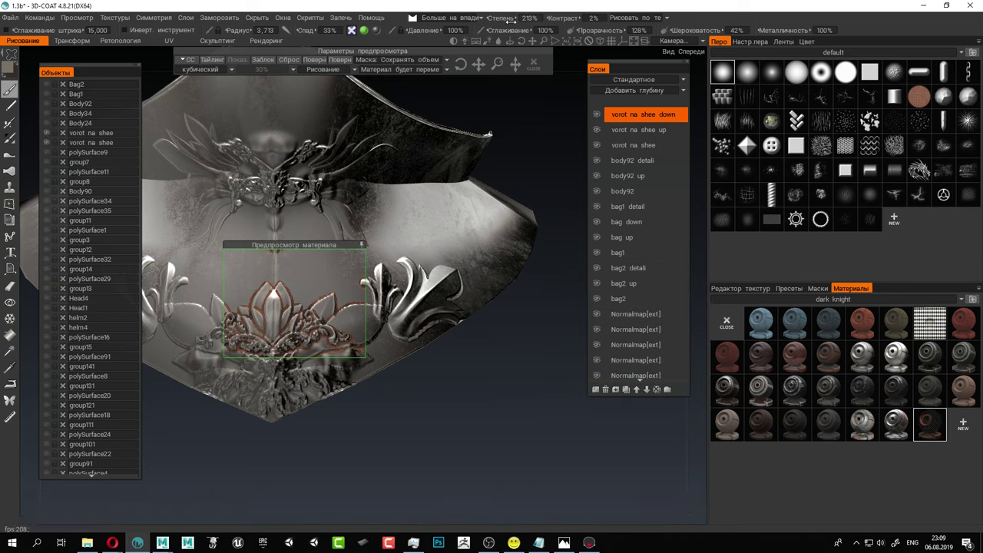
left_click_drag(507, 20, 464, 31)
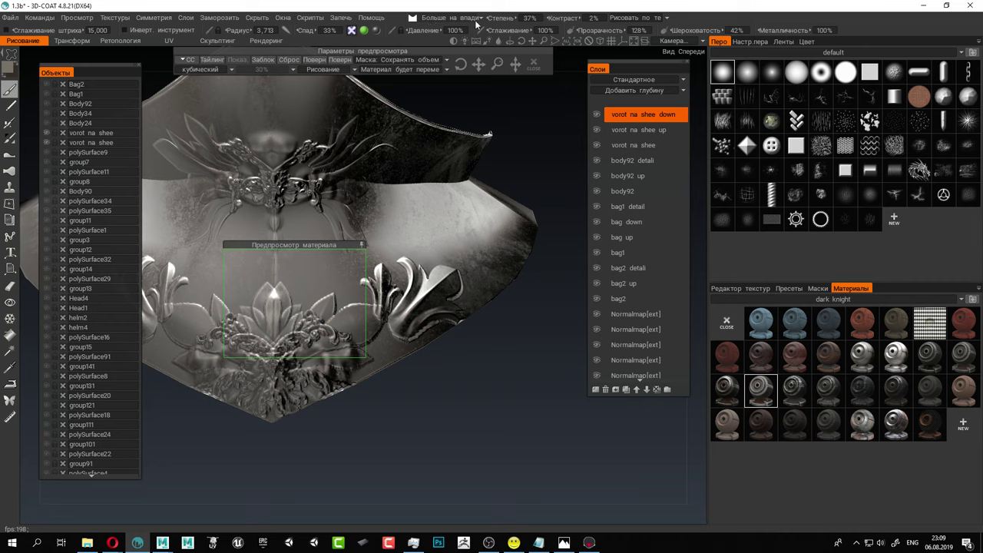
left_click_drag(503, 16, 485, 25)
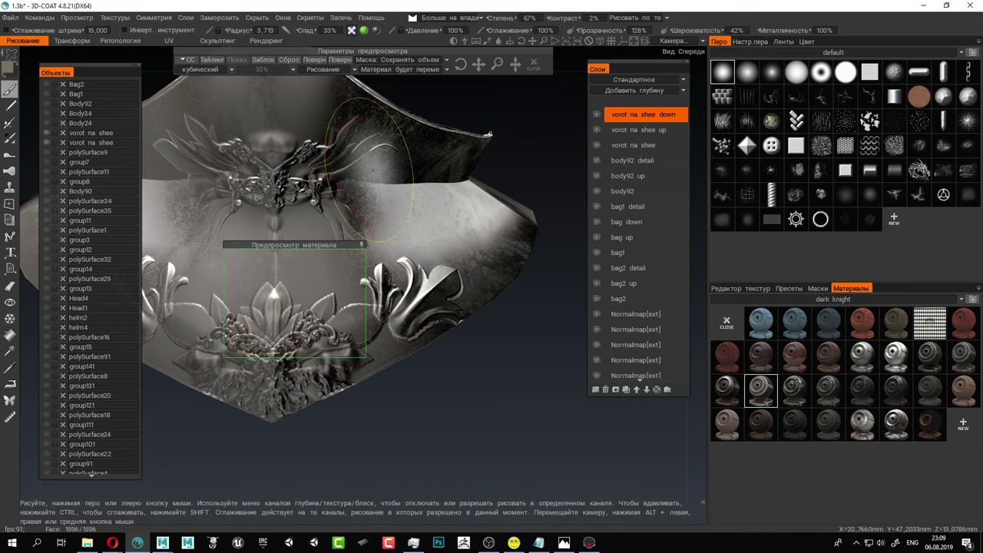
left_click(351, 31)
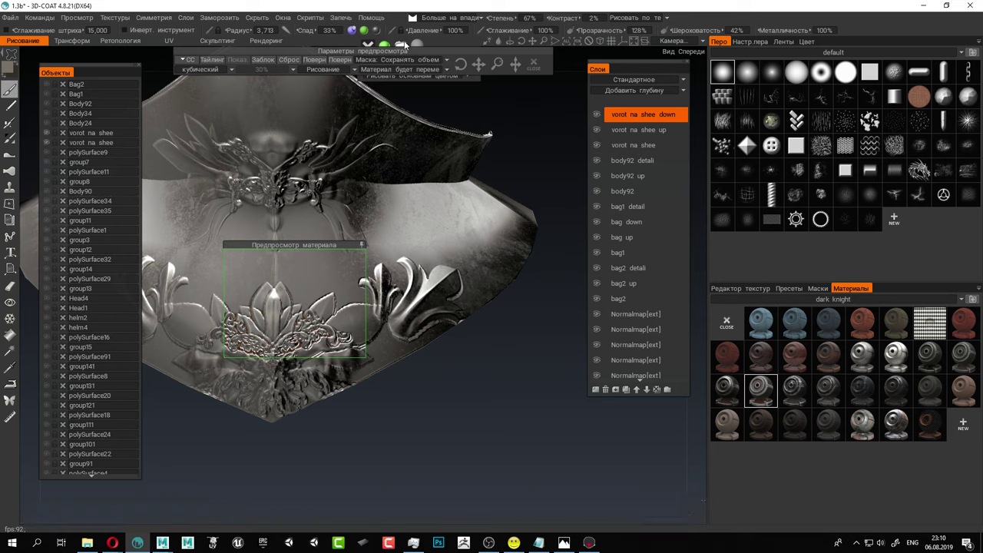
Enlarge the material preview frame and position it over the ornaments on the front of the neck armour.
left_click_drag(497, 66, 505, 70)
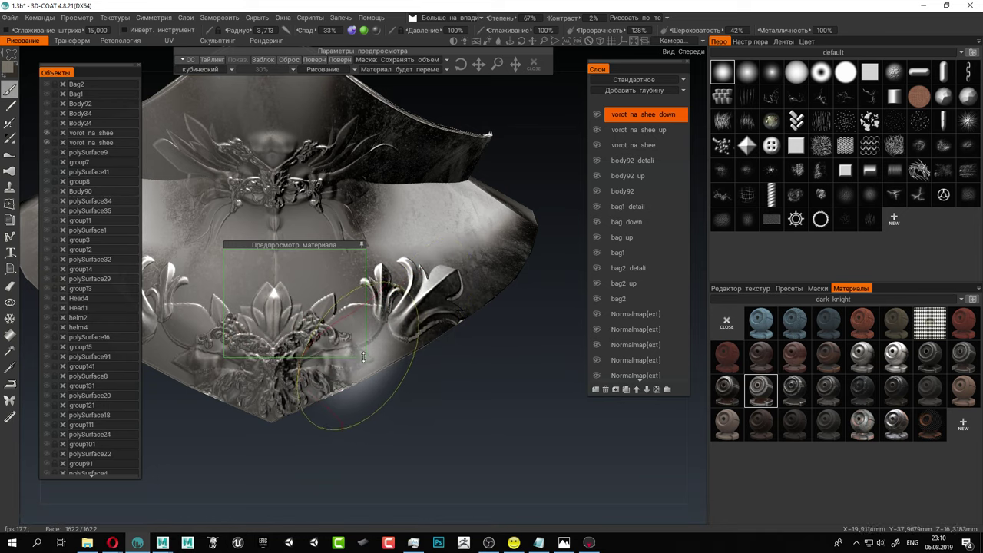
left_click_drag(364, 357, 526, 422)
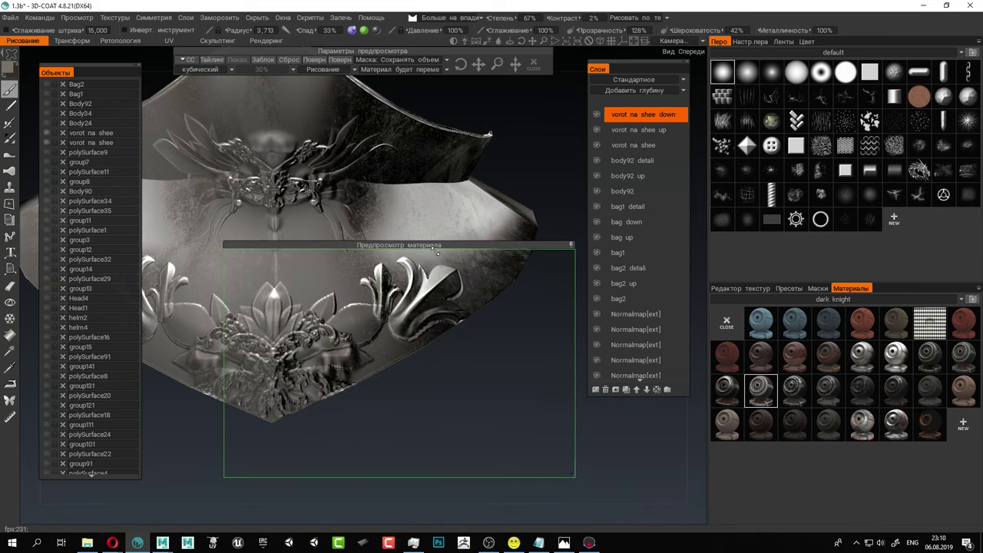
left_click_drag(432, 246, 356, 124)
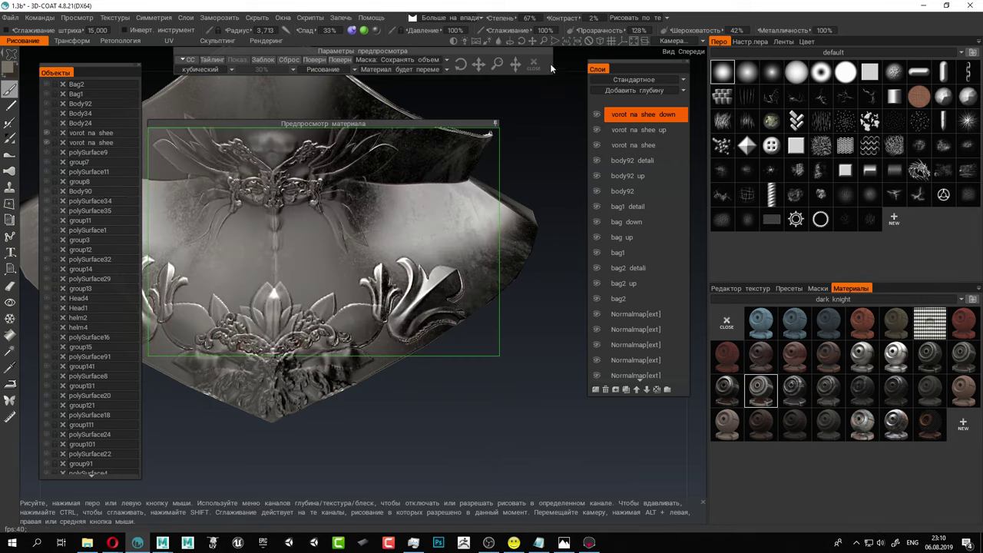
Try the cavity condition's degree at 254% and at 54% on the ornaments.
mouse_move(529, 17)
left_mouse_down()
mouse_move(476, 17)
mouse_move(557, 30)
mouse_move(501, 28)
mouse_move(526, 30)
left_mouse_up()
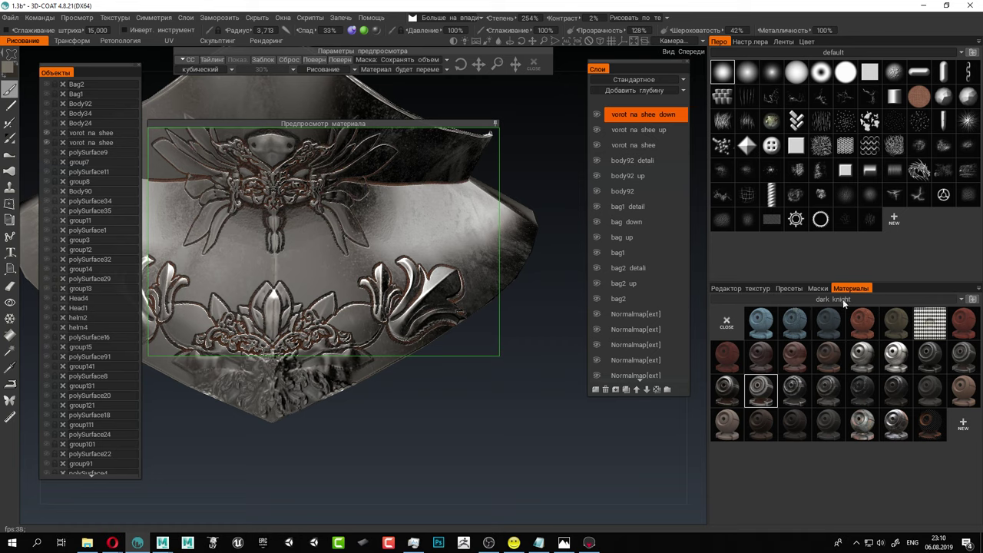
mouse_move(820, 329)
left_click_drag(509, 17, 454, 23)
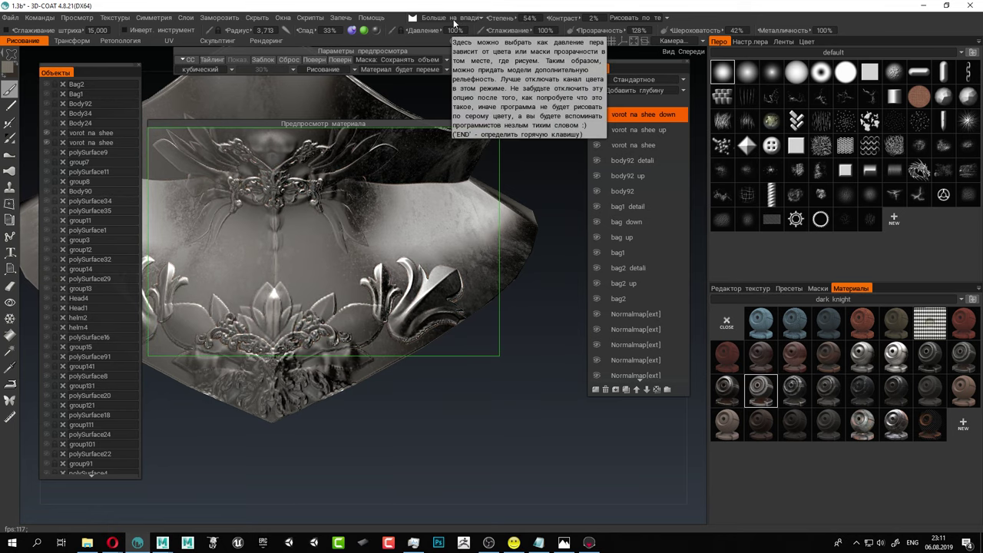
Choose a darker worn metal, set the degree to 132%, turn off depth painting, and fill the whole vorot na shee down layer.
left_click(830, 389)
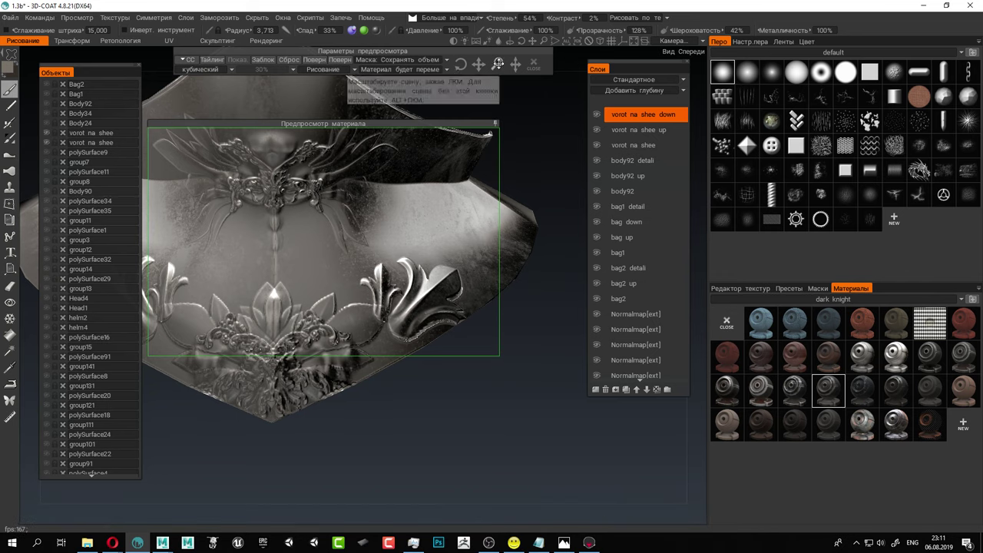
left_click_drag(501, 17, 522, 26)
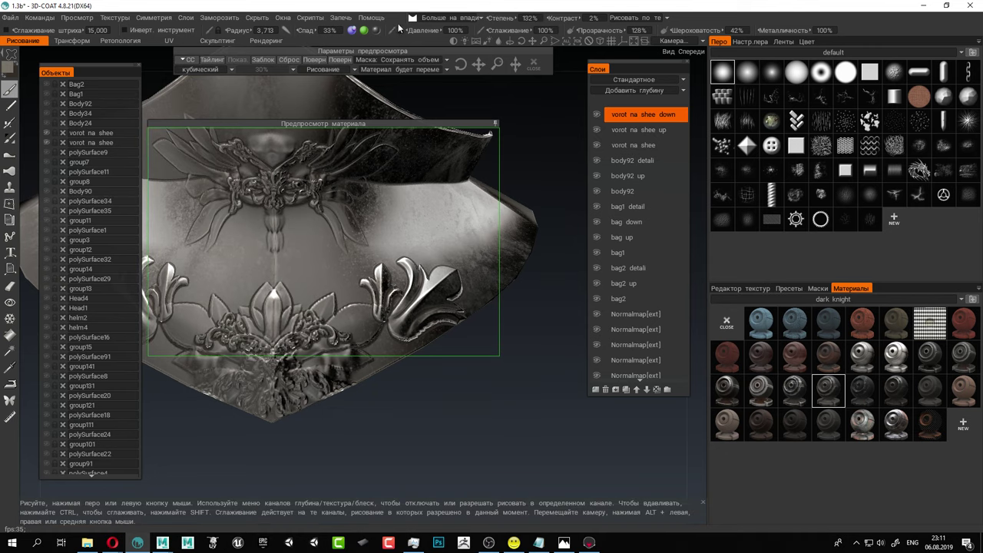
left_click(353, 31)
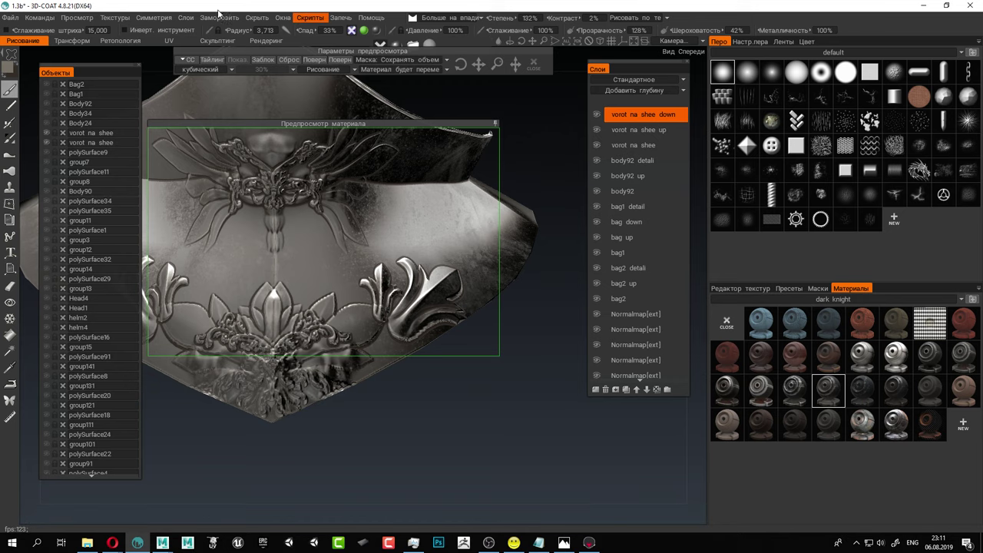
mouse_move(186, 18)
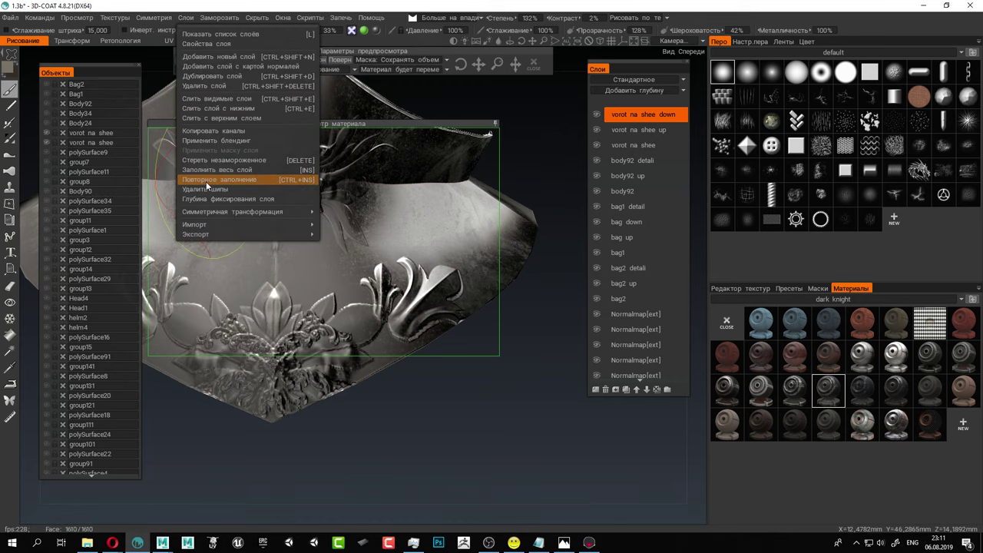
left_click(206, 168)
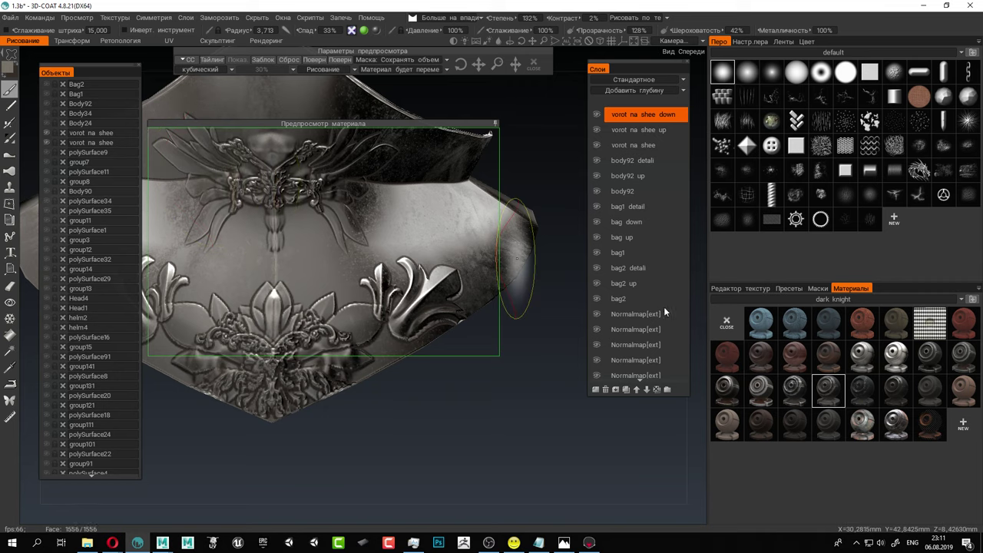
Turn the neck armour to a side view and move the material preview frame down, clear of most of the ornaments.
right_click_drag(537, 410, 459, 364, "alt")
left_click_drag(460, 364, 452, 288, "alt")
left_click_drag(433, 124, 550, 302)
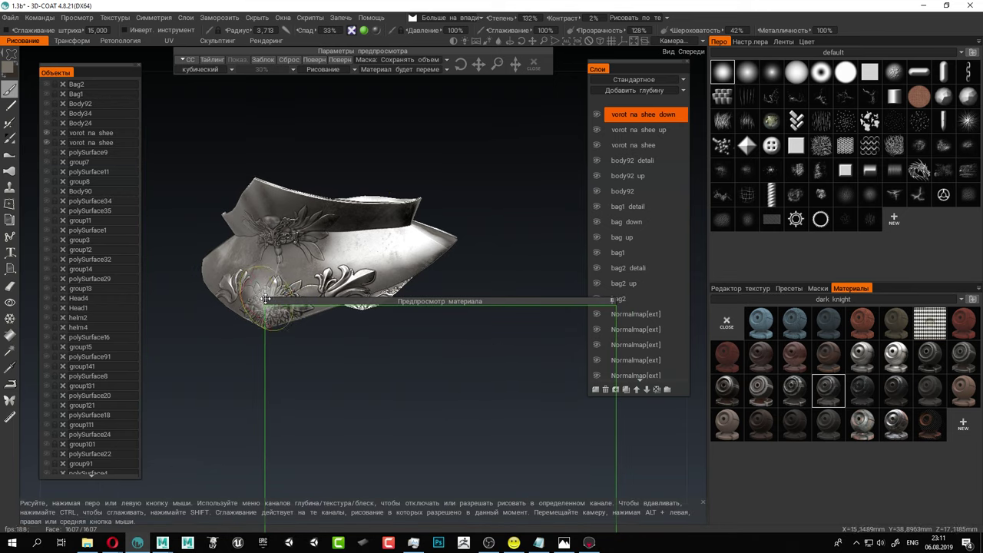
left_click_drag(280, 301, 306, 235)
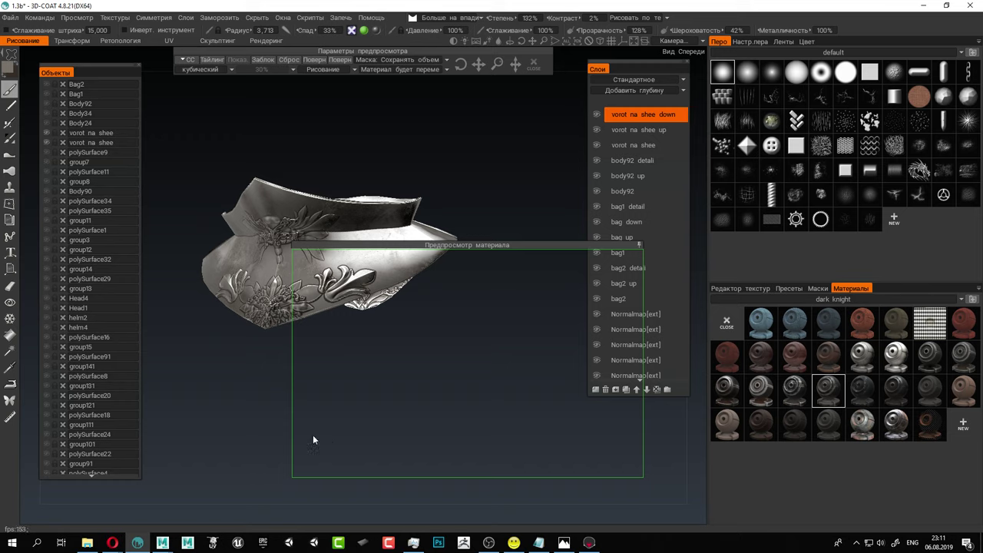